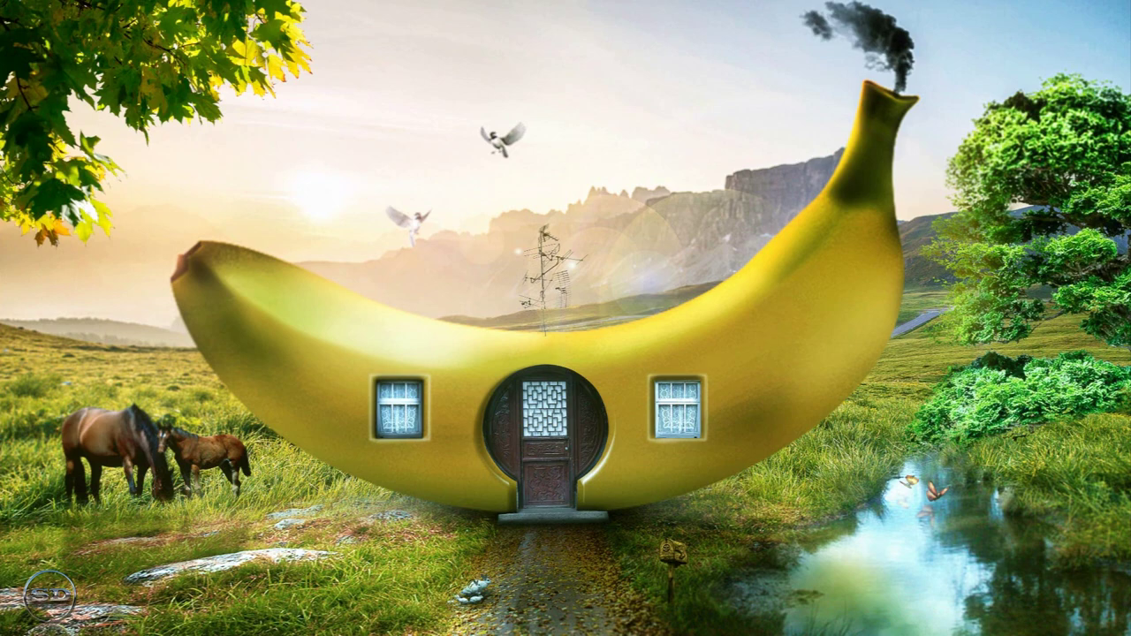
- Duplicate the mountain meadow Background layer into Layer 1 with Ctrl+J
{"action": "key", "text": "ctrl+j"}
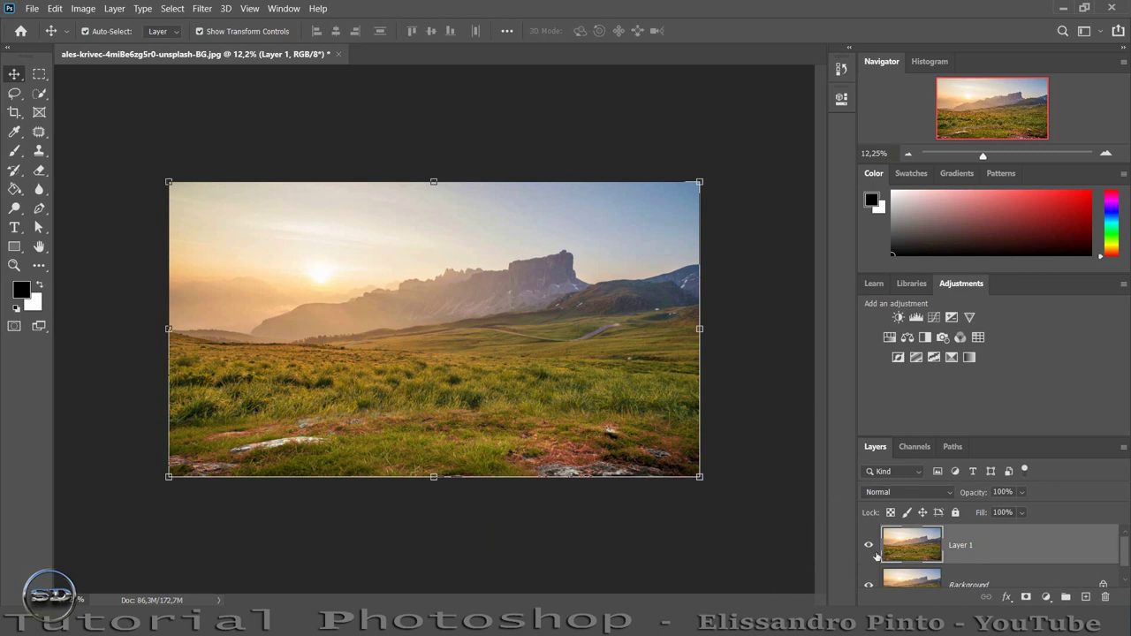
- Hide Layer 1 and place Banana512 over the meadow, scaled to 233.52%
{"action": "left_click", "coordinate": [867, 547]}
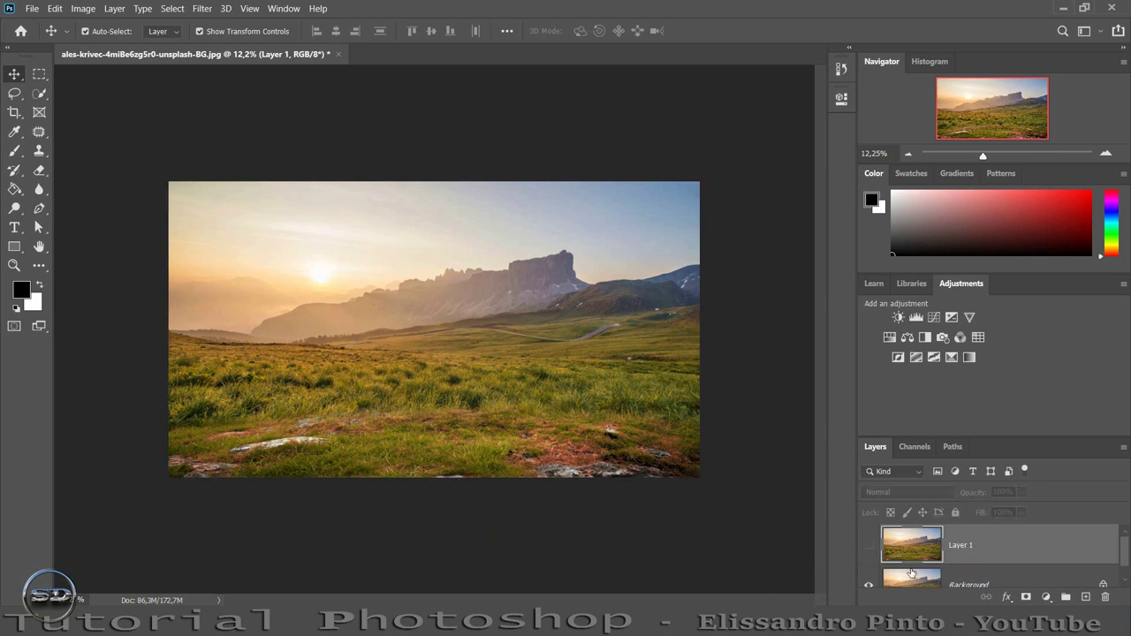
{"action": "left_click", "coordinate": [912, 573]}
{"action": "left_click_drag", "start_coordinate": [557, 588], "coordinate": [470, 452]}
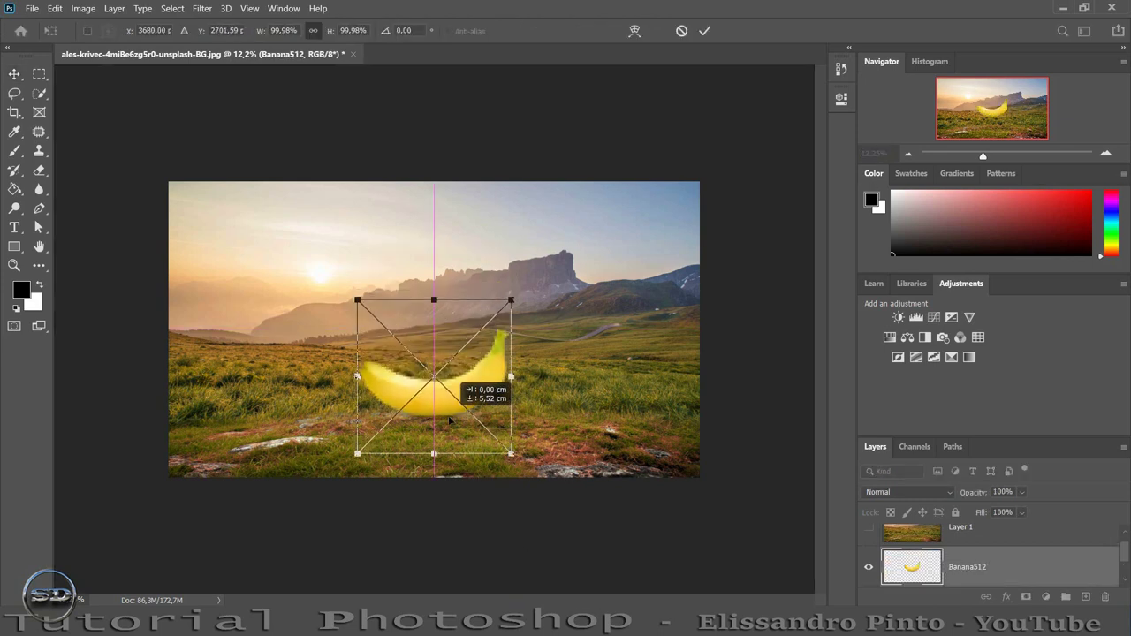
{"action": "left_click_drag", "start_coordinate": [456, 357], "coordinate": [456, 411]}
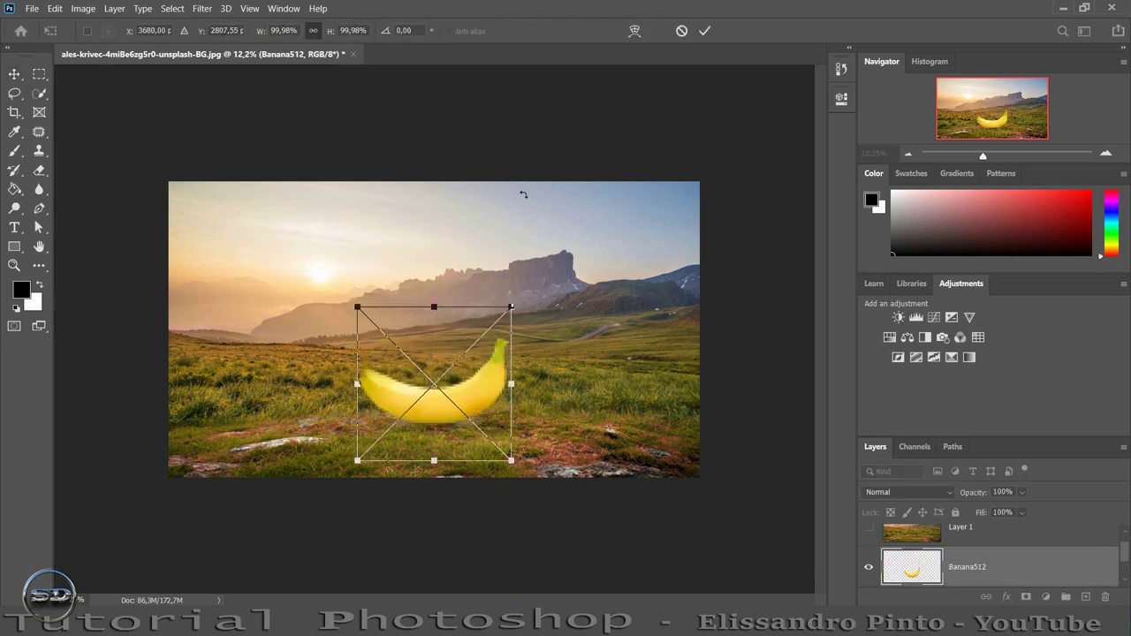
{"action": "left_click_drag", "start_coordinate": [512, 307], "coordinate": [754, 164]}
{"action": "left_click_drag", "start_coordinate": [676, 237], "coordinate": [589, 289]}
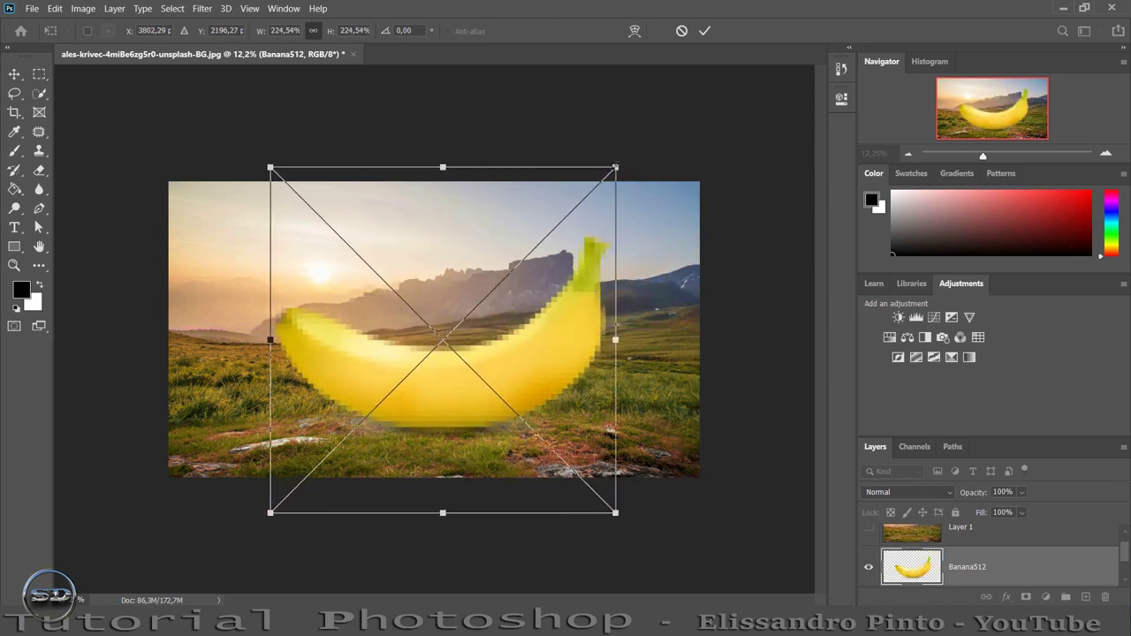
{"action": "left_click_drag", "start_coordinate": [616, 168], "coordinate": [629, 154]}
{"action": "mouse_move", "coordinate": [560, 230]}
{"action": "left_mouse_down"}
{"action": "mouse_move", "coordinate": [557, 239]}
{"action": "mouse_move", "coordinate": [556, 215]}
{"action": "left_mouse_up"}
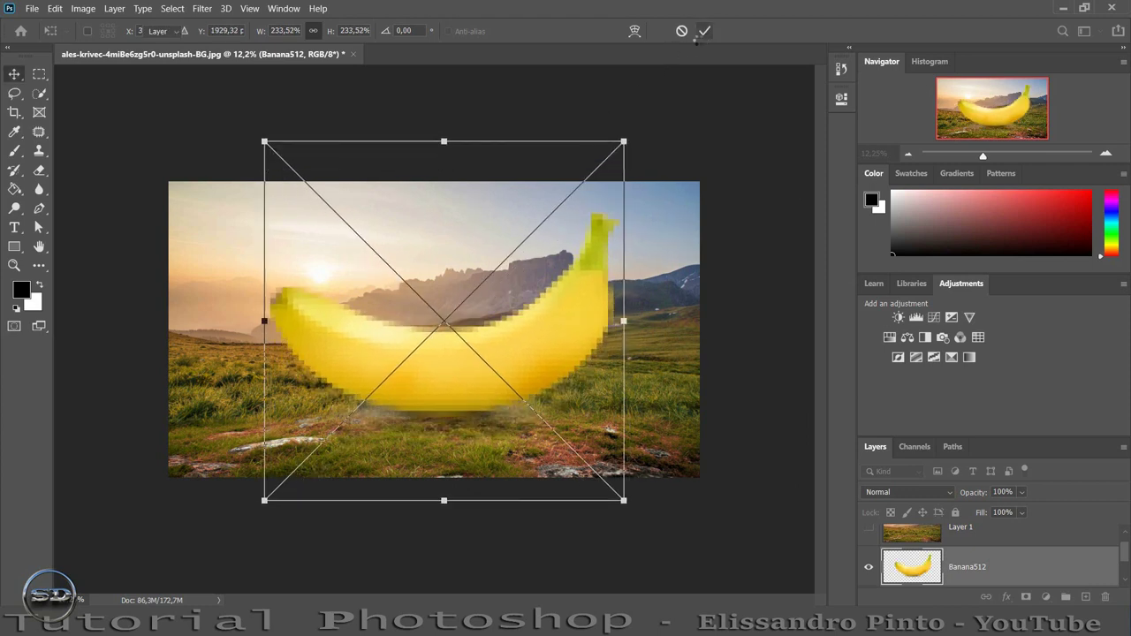
{"action": "left_click", "coordinate": [703, 30]}
- Duplicate the Banana512 layer and rasterize the copy
{"action": "left_click", "coordinate": [14, 151]}
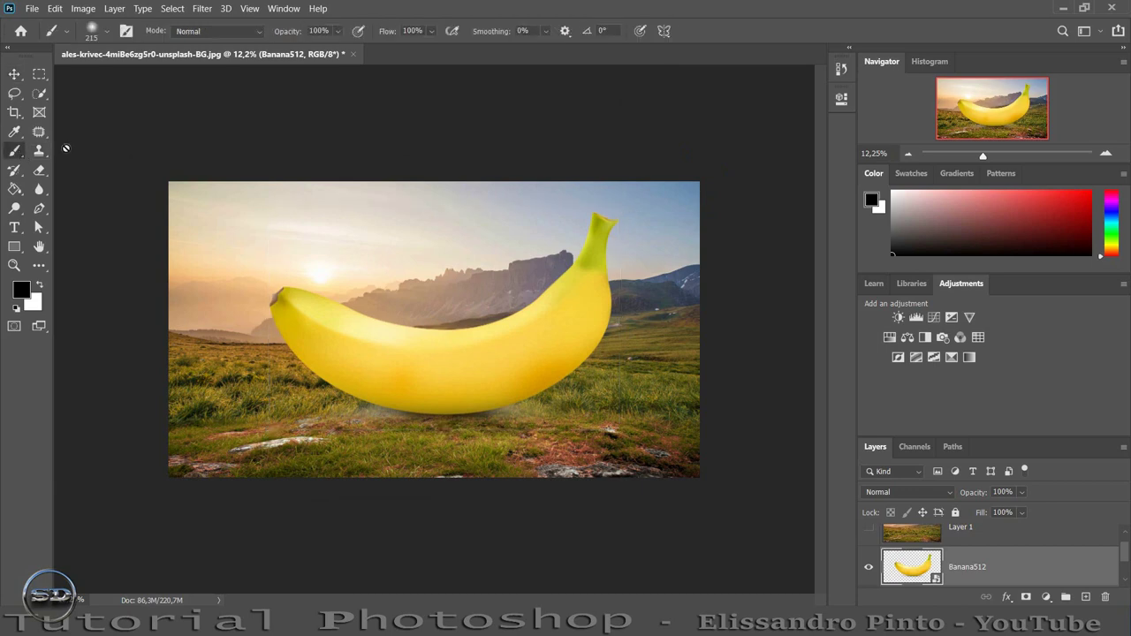
{"action": "left_click_drag", "start_coordinate": [1074, 573], "coordinate": [1086, 597]}
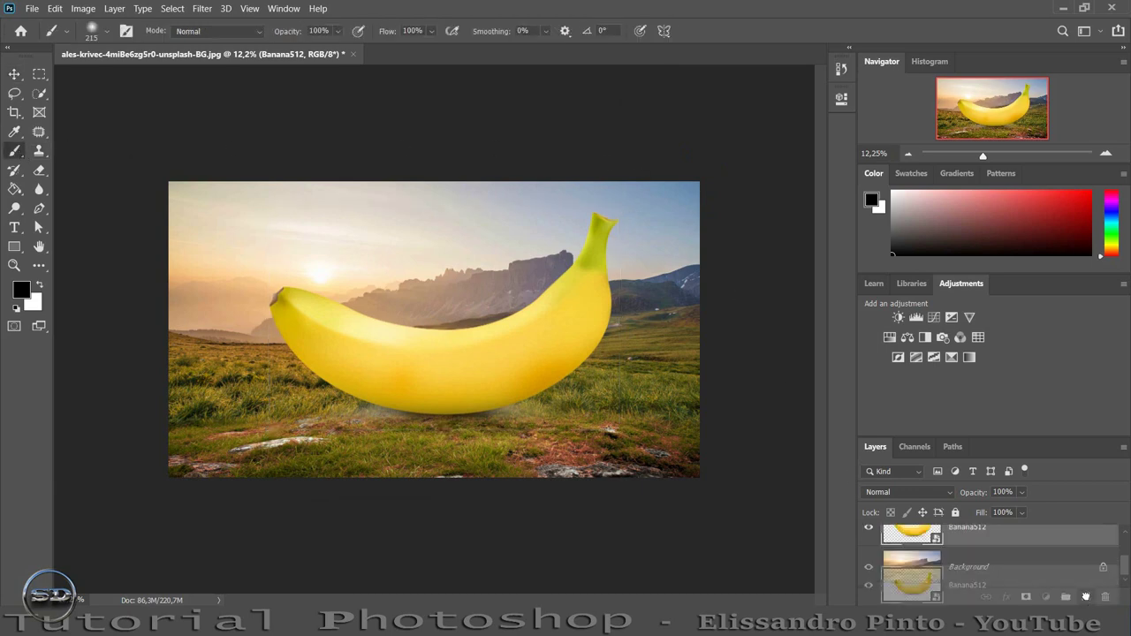
{"action": "right_click", "coordinate": [1022, 545]}
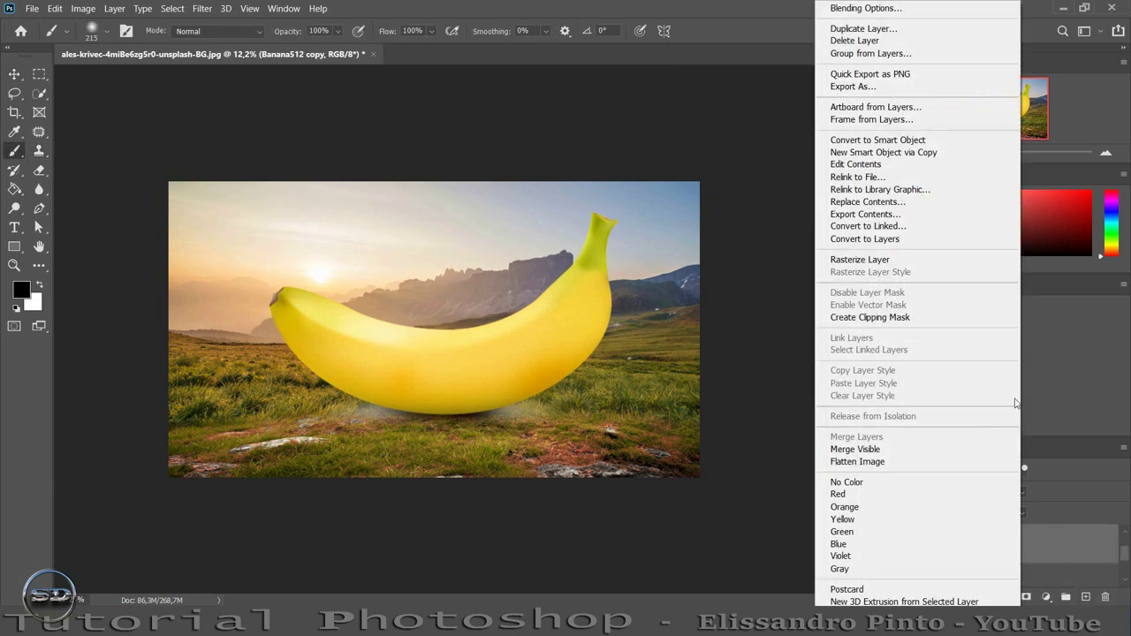
{"action": "left_click", "coordinate": [866, 259]}
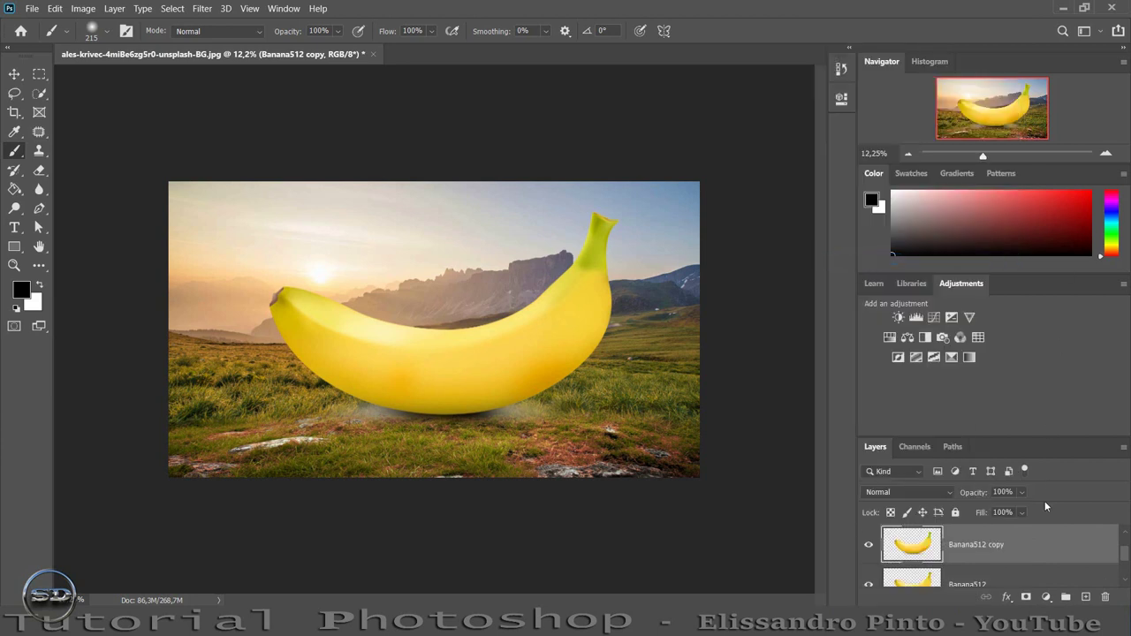
- Add a mask to the copy and paint black across the banana's bottom with a 764 brush
{"action": "left_click", "coordinate": [1025, 599]}
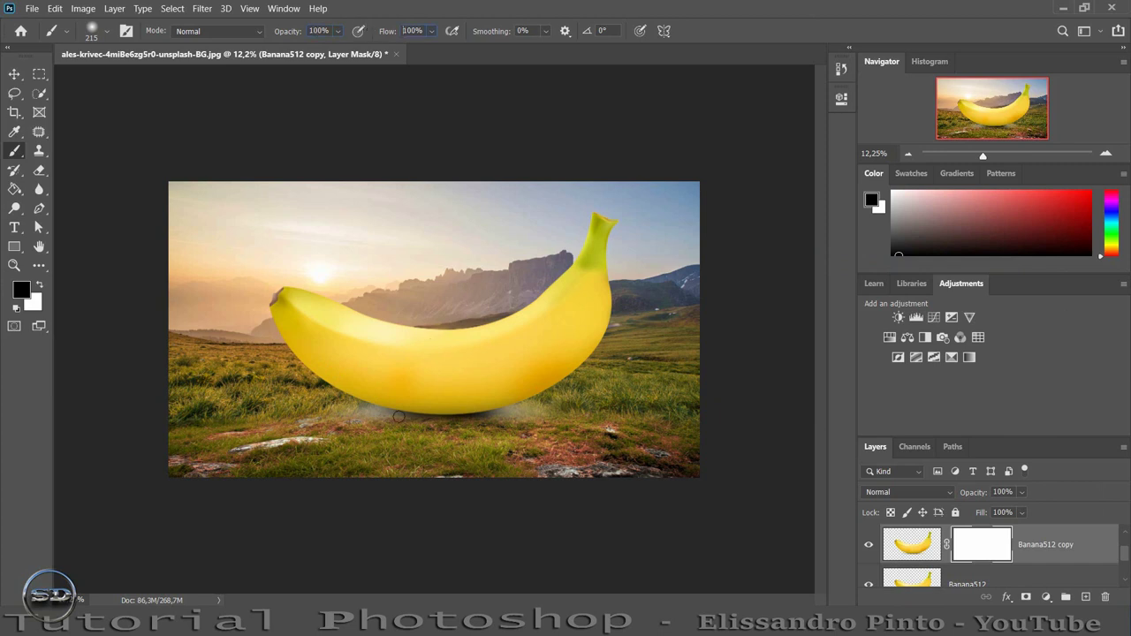
{"action": "left_click_drag", "start_coordinate": [376, 439], "coordinate": [389, 437]}
{"action": "left_click_drag", "start_coordinate": [626, 410], "coordinate": [282, 421]}
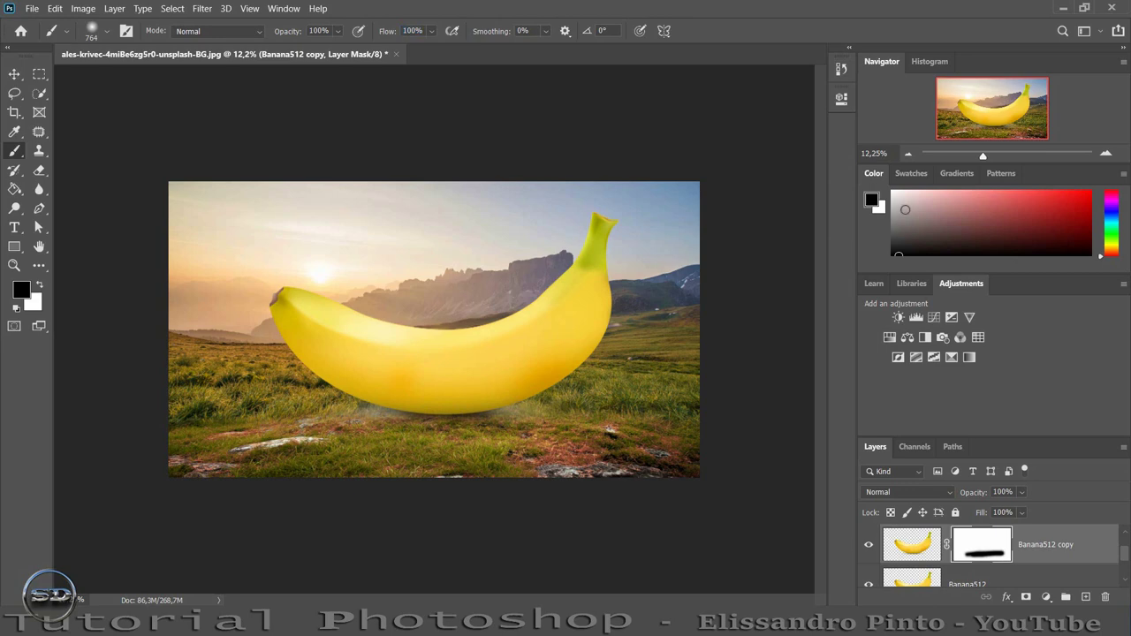
{"action": "left_click_drag", "start_coordinate": [985, 154], "coordinate": [993, 157]}
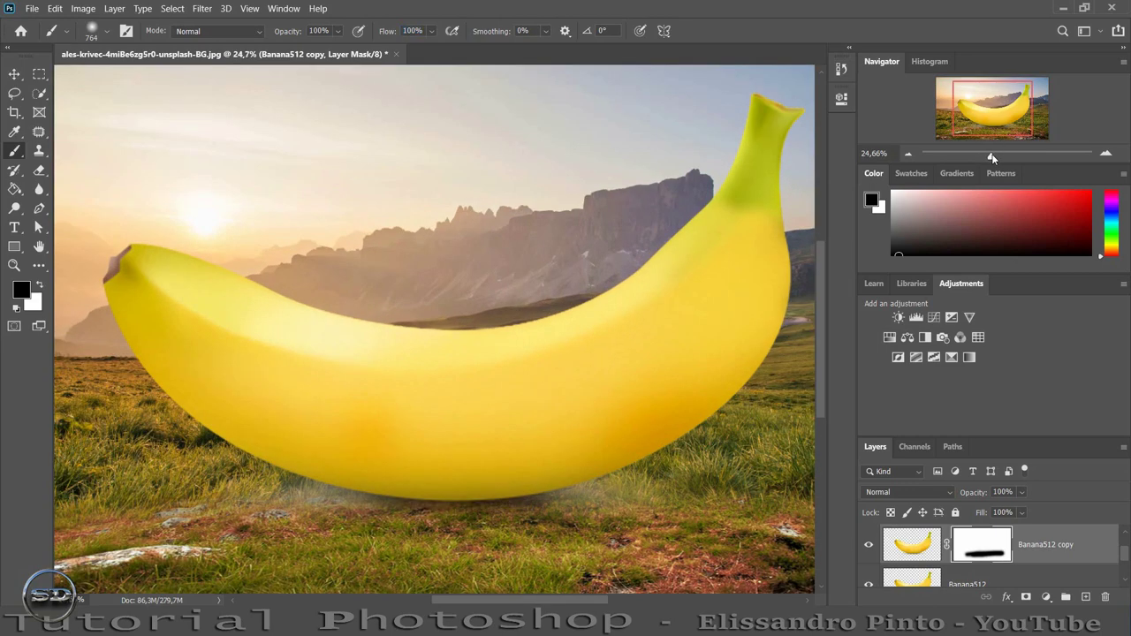
{"action": "key", "text": "ctrl+2"}
- Apply a Camera Raw Filter with Clarity +100 and Dehaze +98 to the banana copy
{"action": "left_click", "coordinate": [201, 9]}
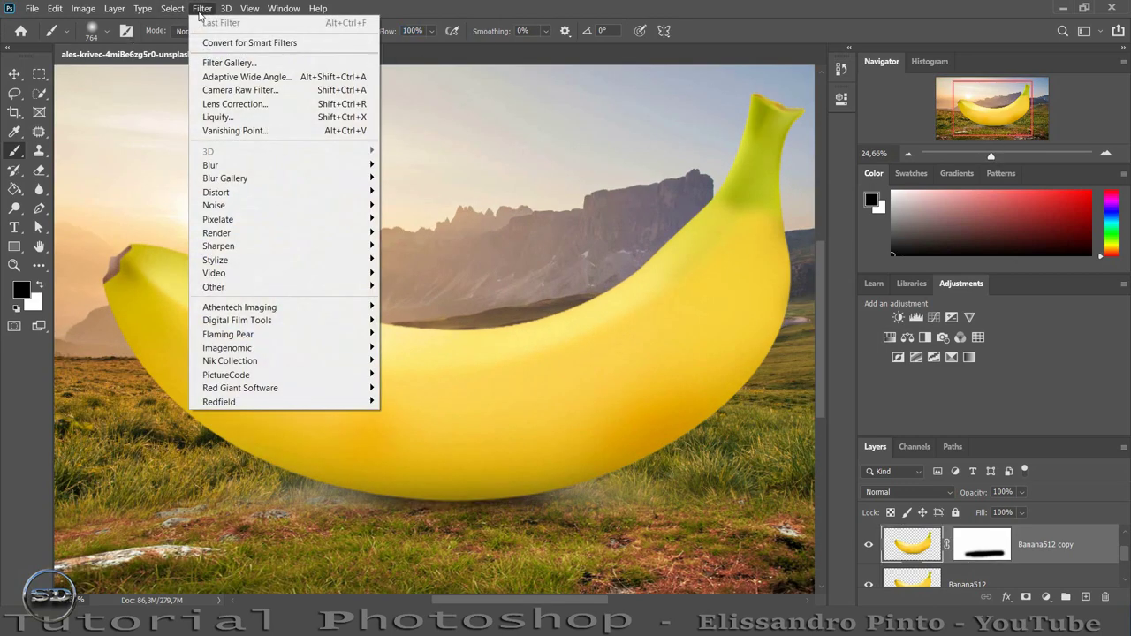
{"action": "left_click", "coordinate": [223, 91]}
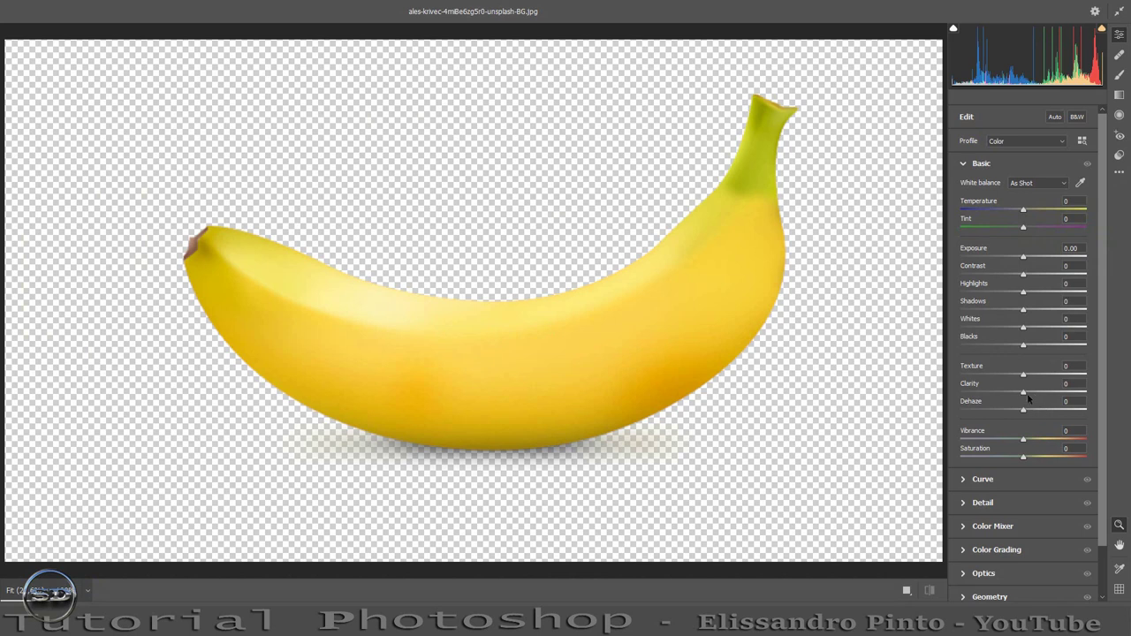
{"action": "left_click_drag", "start_coordinate": [1087, 404], "coordinate": [1099, 405]}
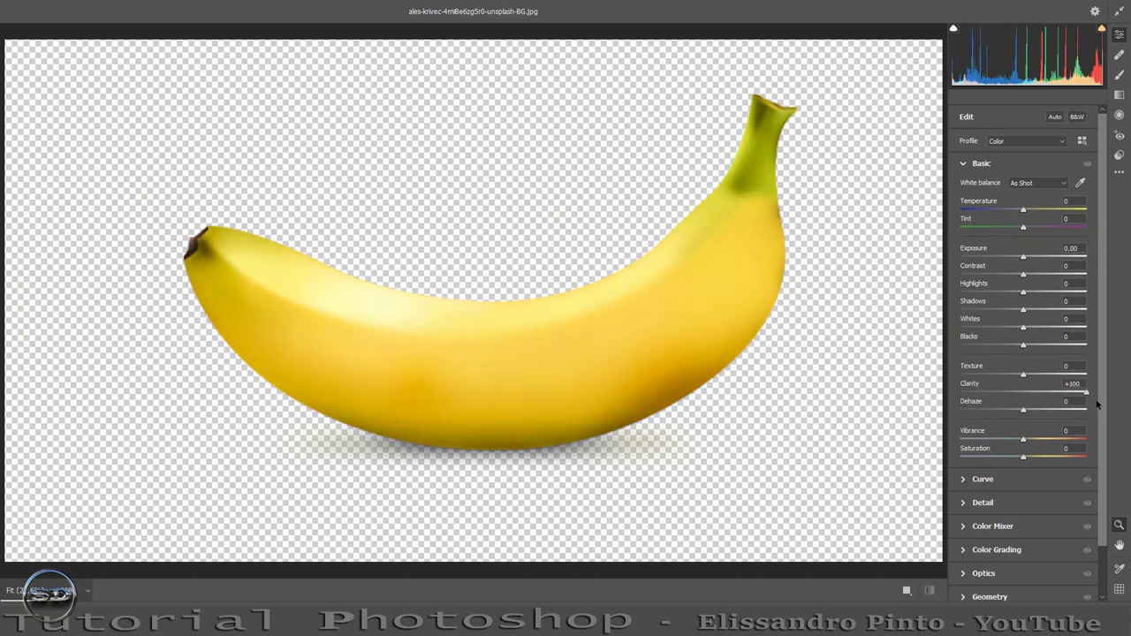
{"action": "left_click_drag", "start_coordinate": [1024, 413], "coordinate": [1086, 411]}
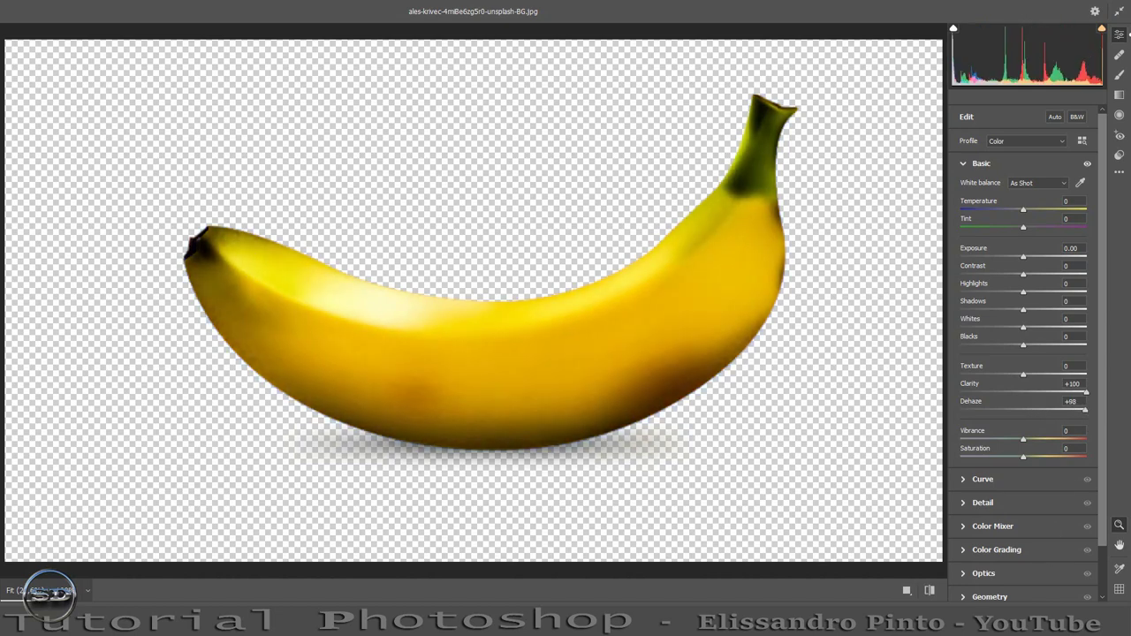
{"action": "key", "text": "Return"}
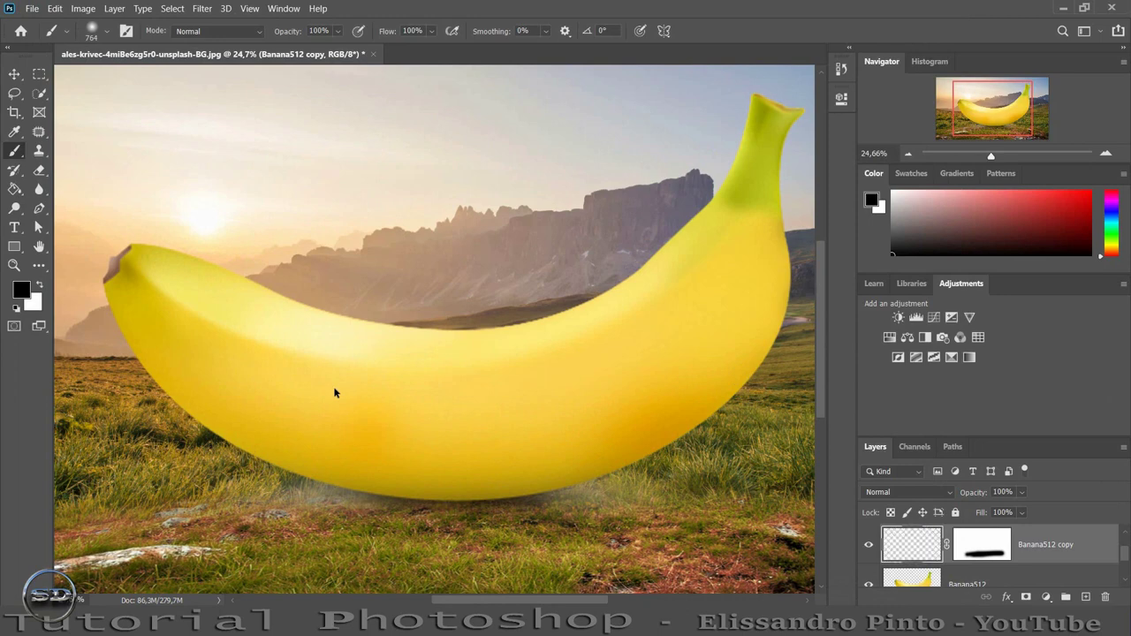
- Paint the copy's mask in black and white to soften its contrast, and lower Fill to 76%
{"action": "left_click", "coordinate": [981, 545]}
{"action": "mouse_move", "coordinate": [159, 415]}
{"action": "left_mouse_down"}
{"action": "mouse_move", "coordinate": [514, 489]}
{"action": "mouse_move", "coordinate": [777, 301]}
{"action": "left_mouse_up"}
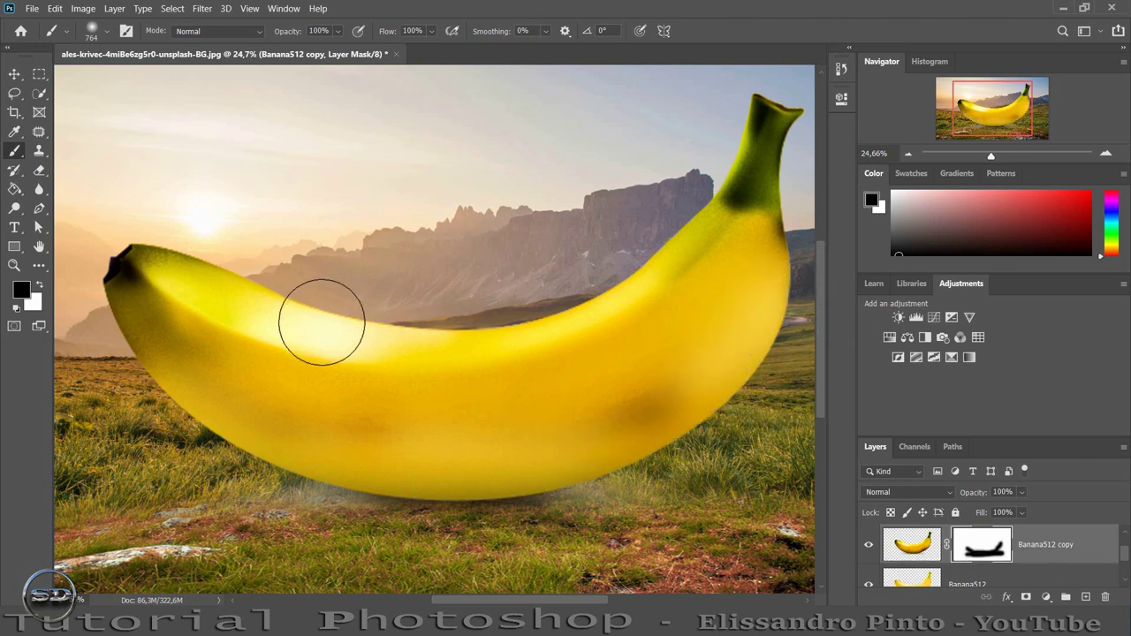
{"action": "left_click_drag", "start_coordinate": [321, 322], "coordinate": [88, 256]}
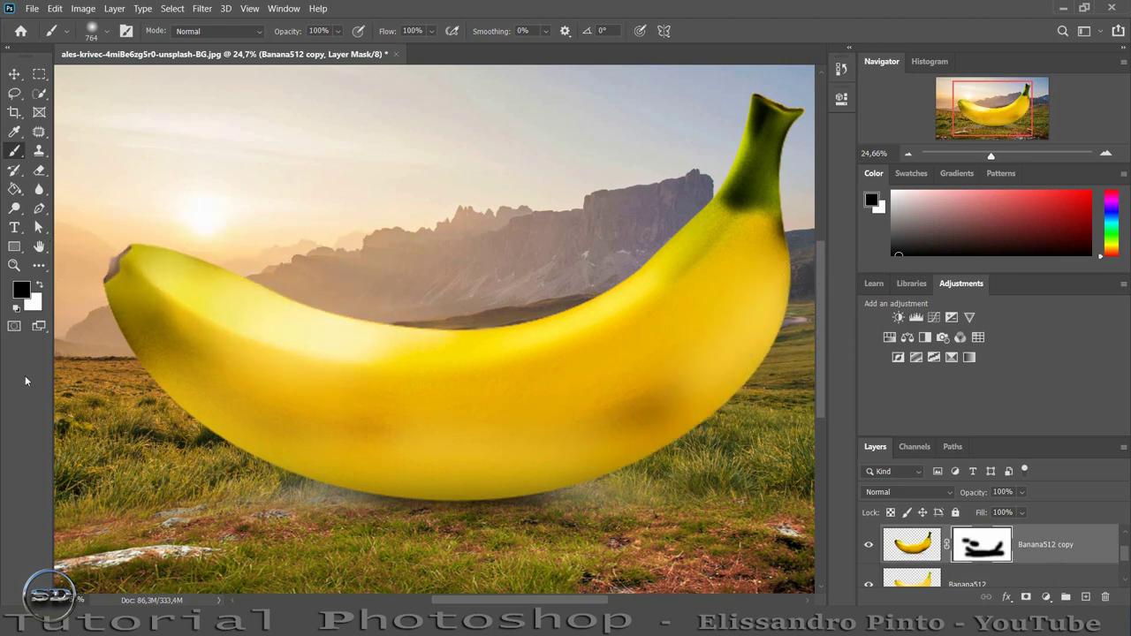
{"action": "left_click", "coordinate": [39, 287]}
{"action": "left_click_drag", "start_coordinate": [114, 253], "coordinate": [144, 239]}
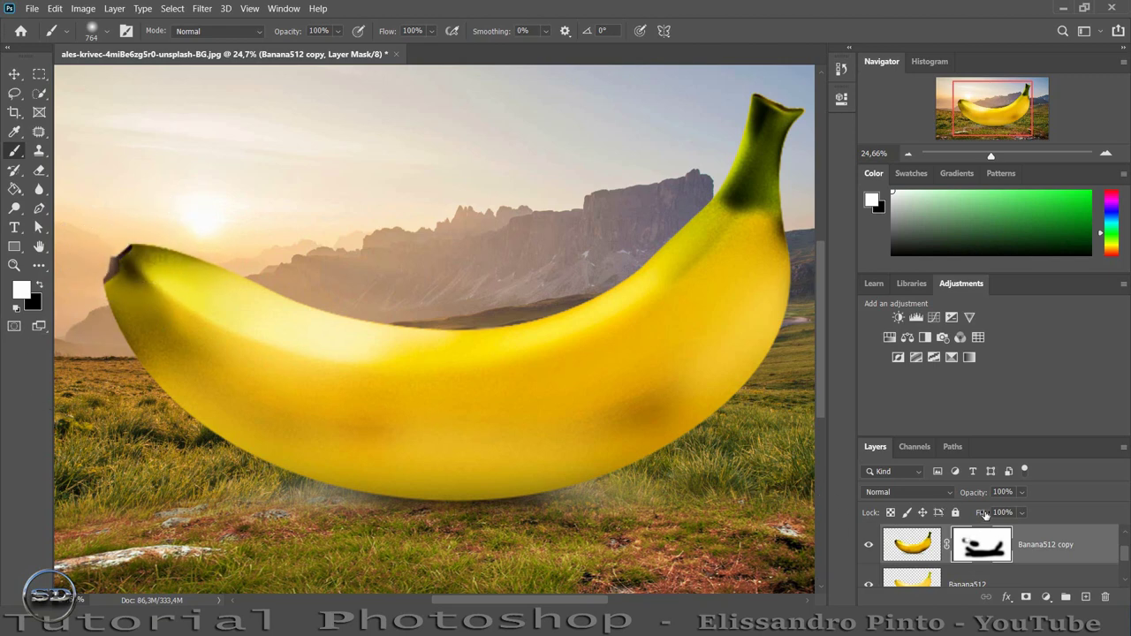
{"action": "left_click_drag", "start_coordinate": [986, 514], "coordinate": [965, 513]}
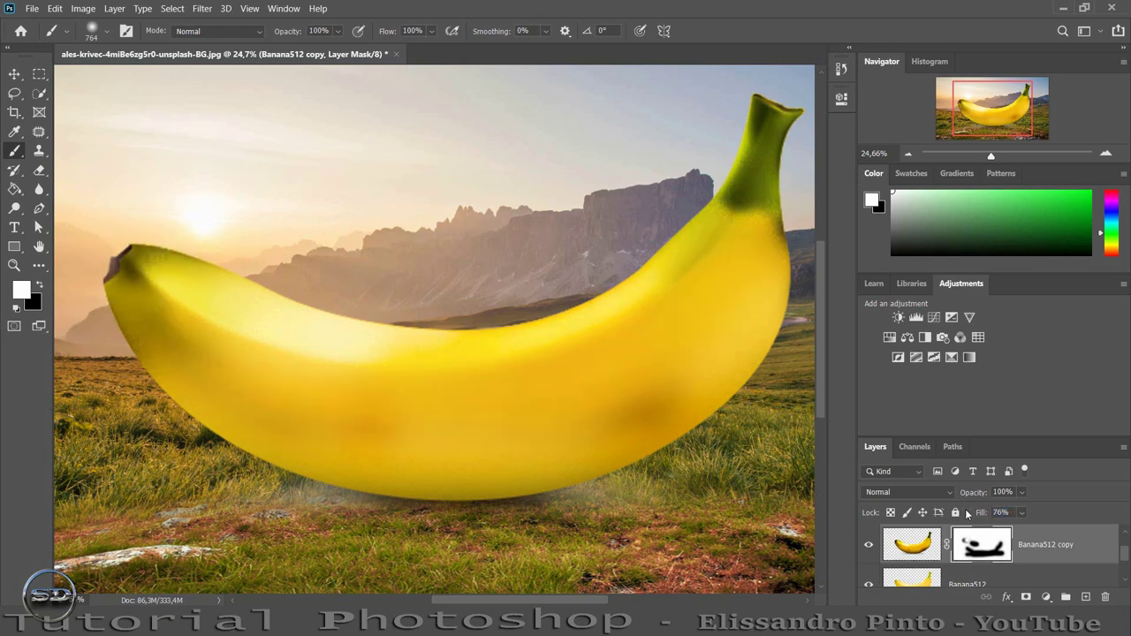
- Merge the banana copy down and shift the banana slightly left and down
{"action": "key", "text": "ctrl+2"}
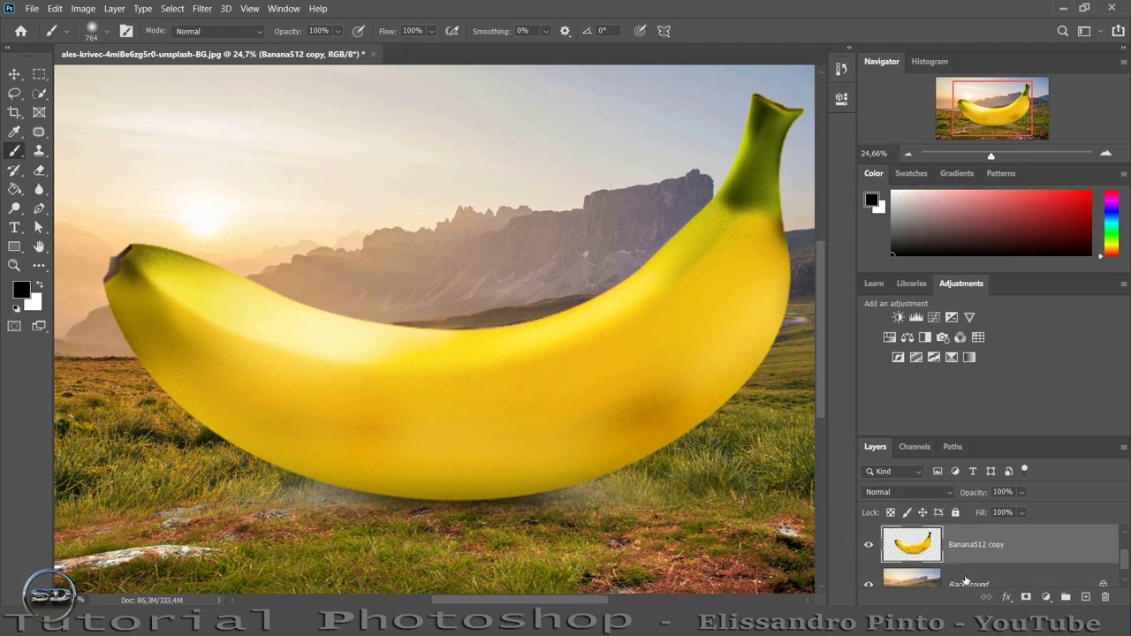
{"action": "left_click_drag", "start_coordinate": [1031, 436], "coordinate": [1023, 293]}
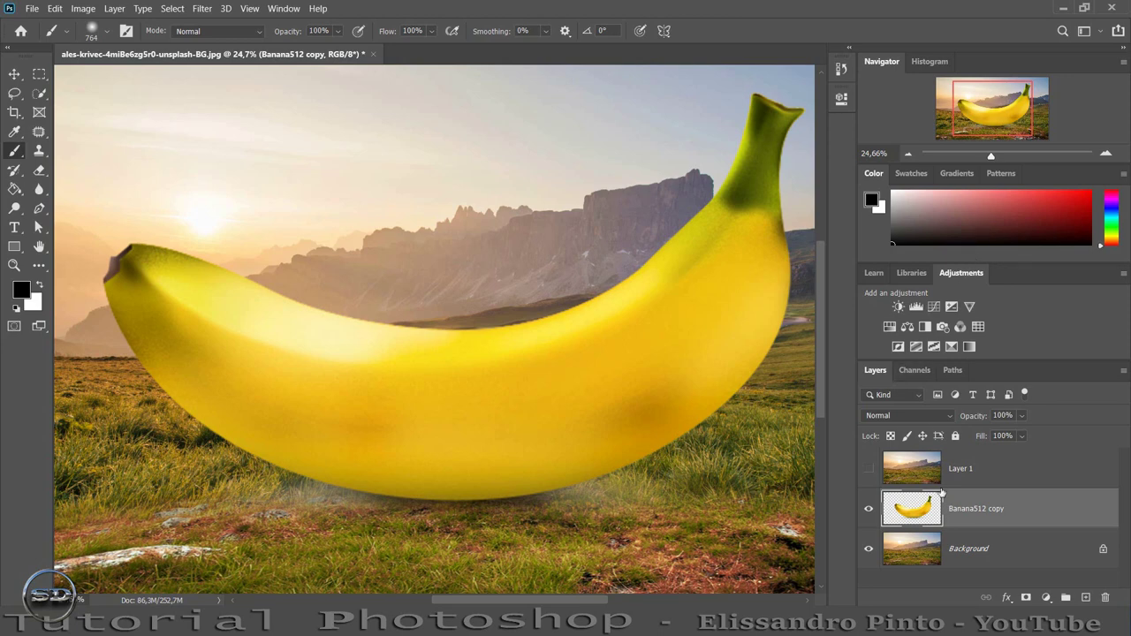
{"action": "left_click", "coordinate": [14, 74]}
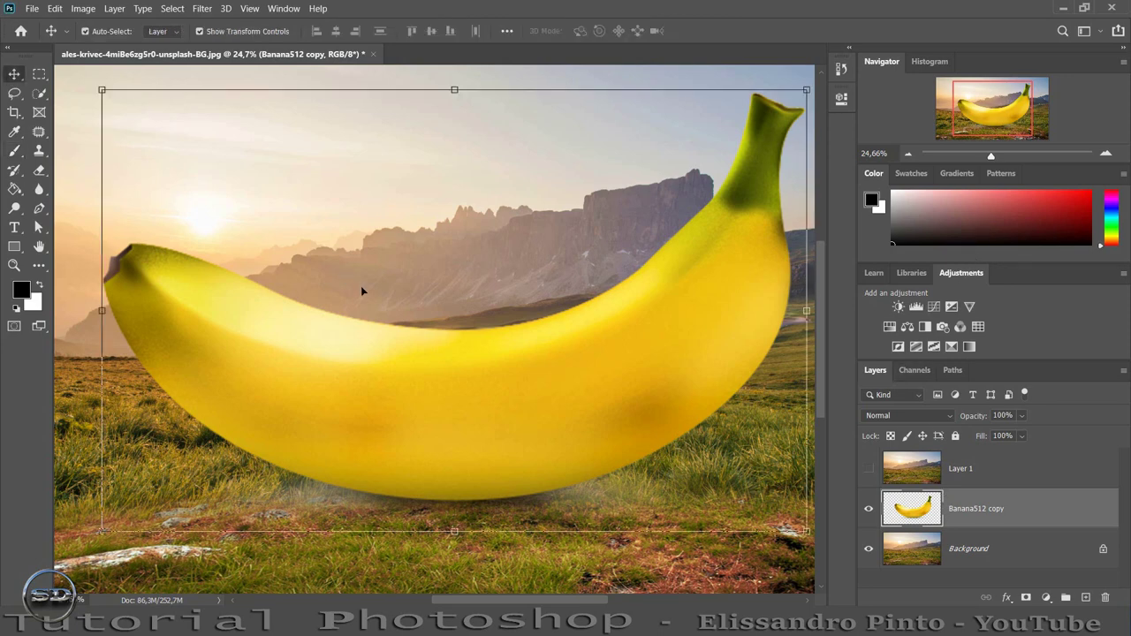
{"action": "left_click_drag", "start_coordinate": [363, 301], "coordinate": [324, 314]}
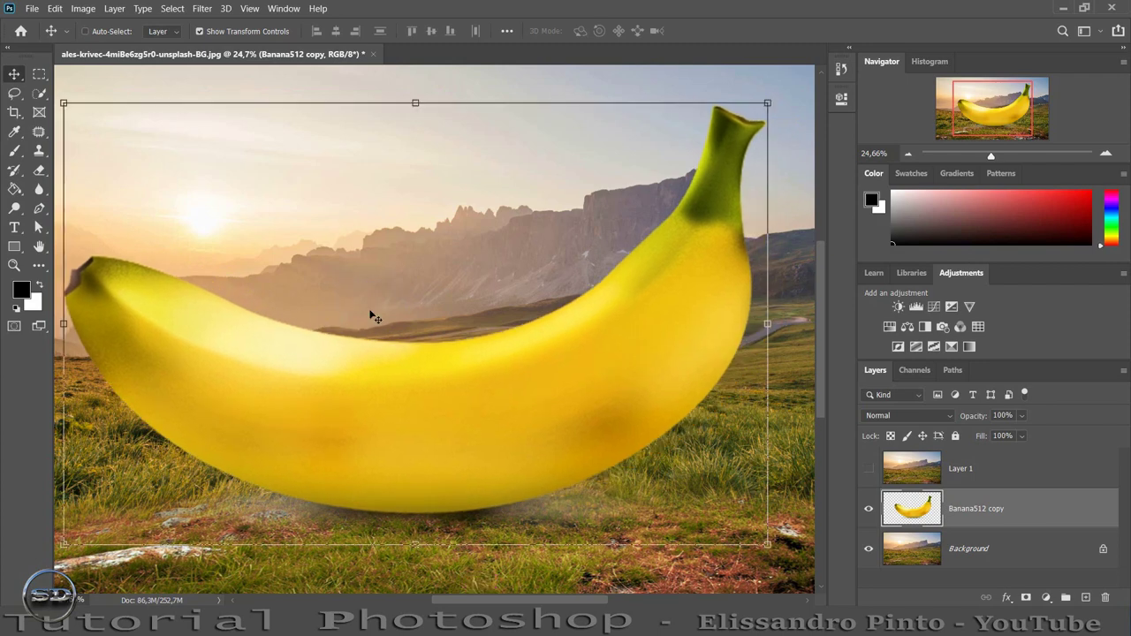
{"action": "left_click_drag", "start_coordinate": [992, 155], "coordinate": [988, 156]}
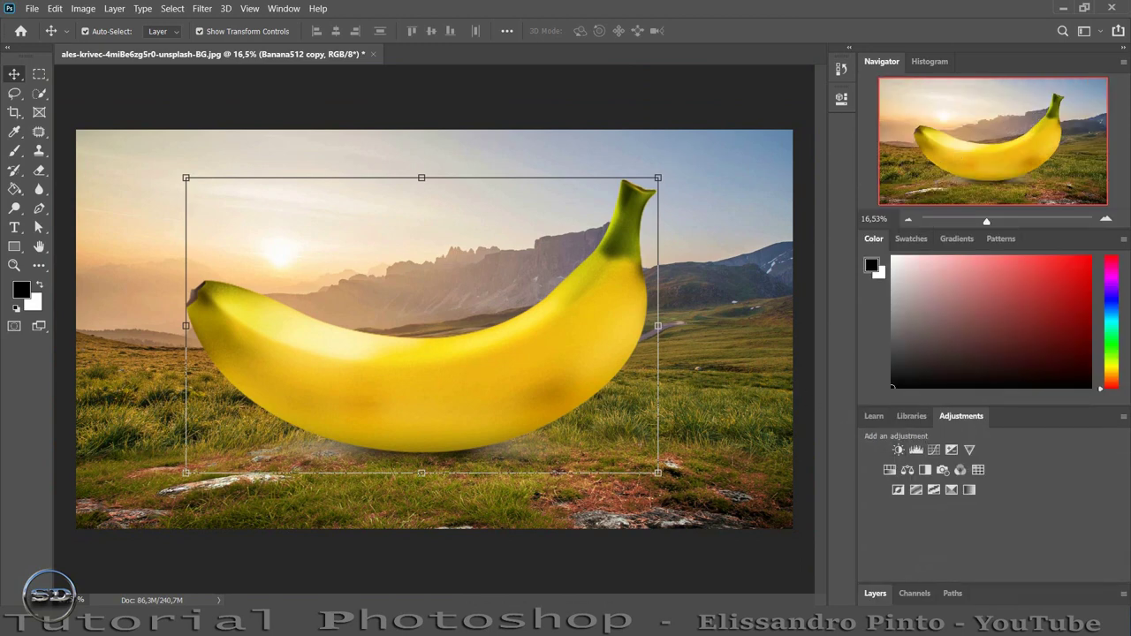
{"action": "left_click", "coordinate": [875, 594]}
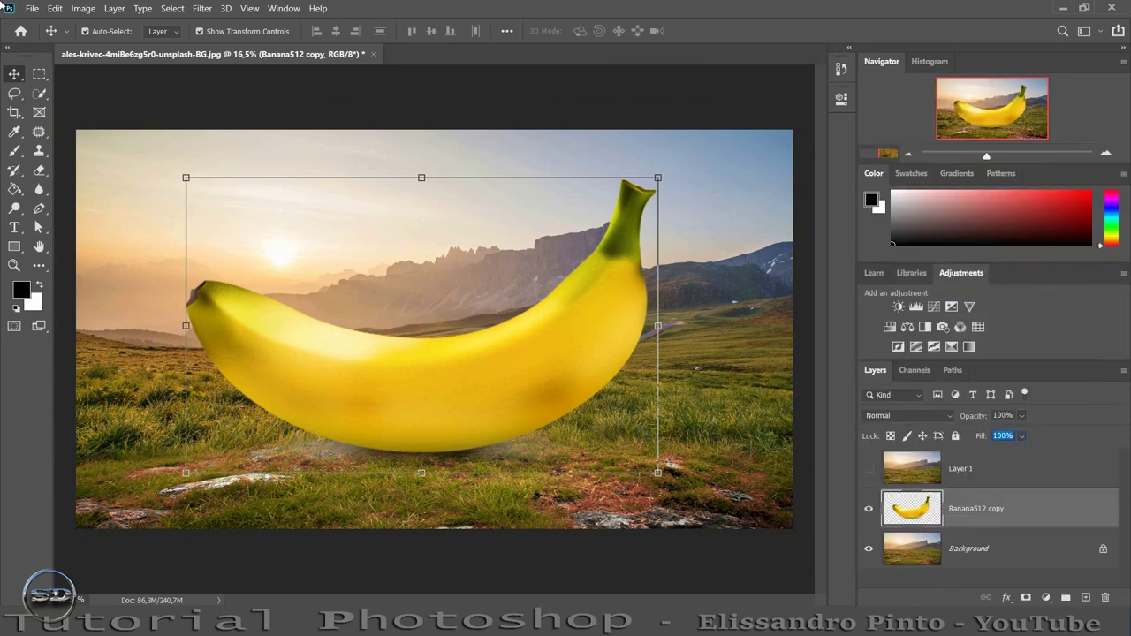
- Add a Brightness/Contrast adjustment to the banana with brightness -80 and contrast 50
{"action": "left_click", "coordinate": [899, 307]}
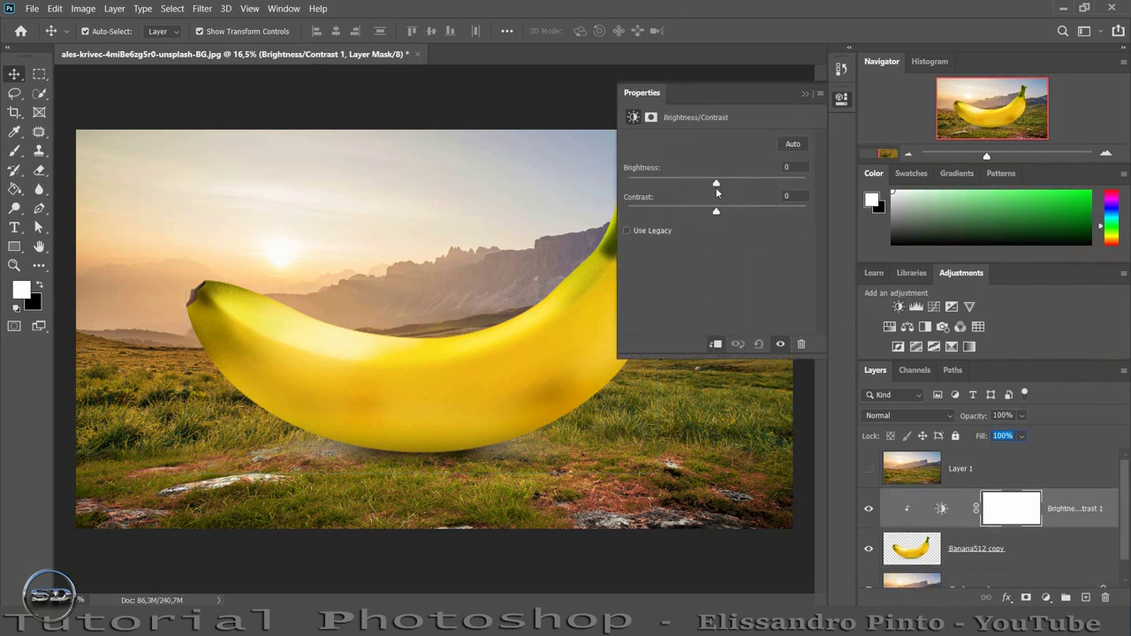
{"action": "left_click_drag", "start_coordinate": [716, 182], "coordinate": [669, 183]}
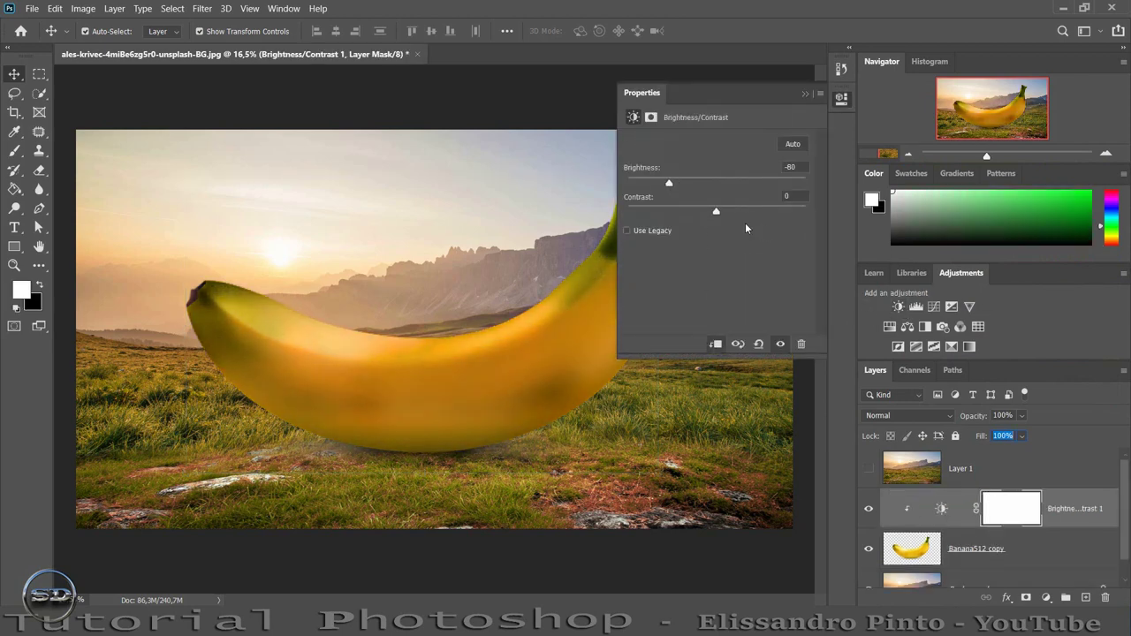
{"action": "left_click_drag", "start_coordinate": [732, 212], "coordinate": [760, 212]}
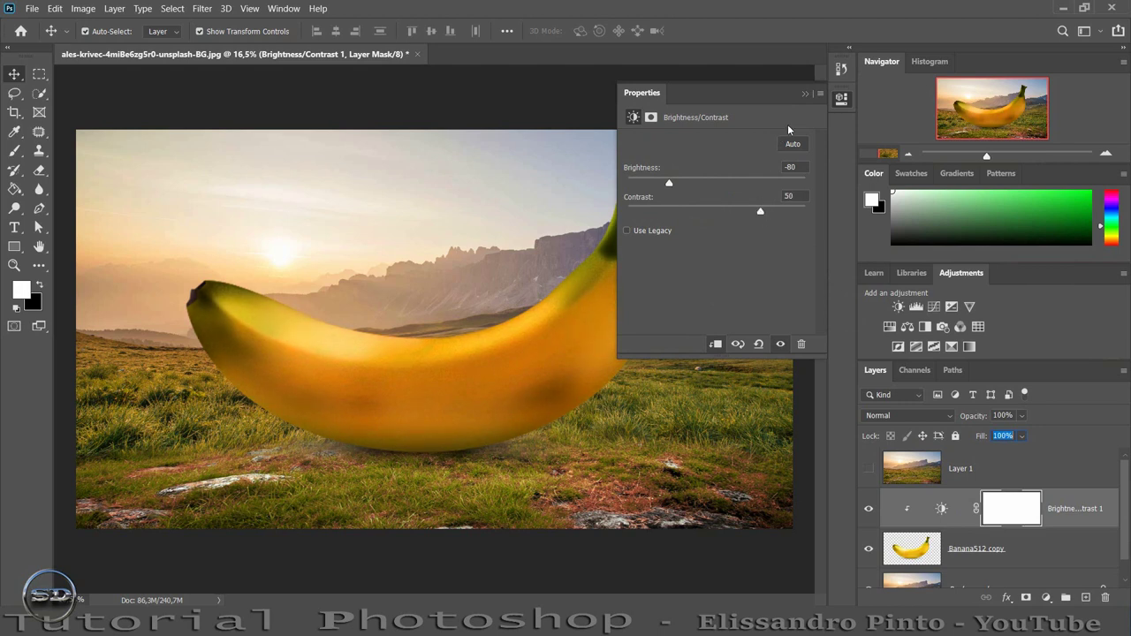
{"action": "left_click", "coordinate": [804, 94]}
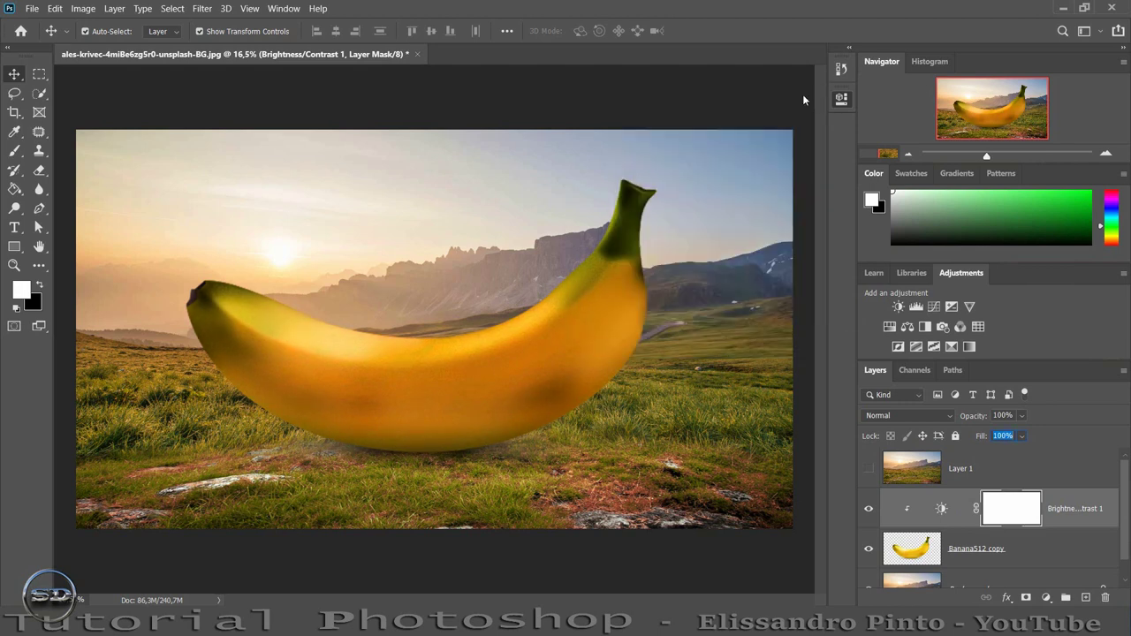
- Add a Hue/Saturation adjustment above Banana512 copy with Saturation -31
{"action": "left_click", "coordinate": [902, 546]}
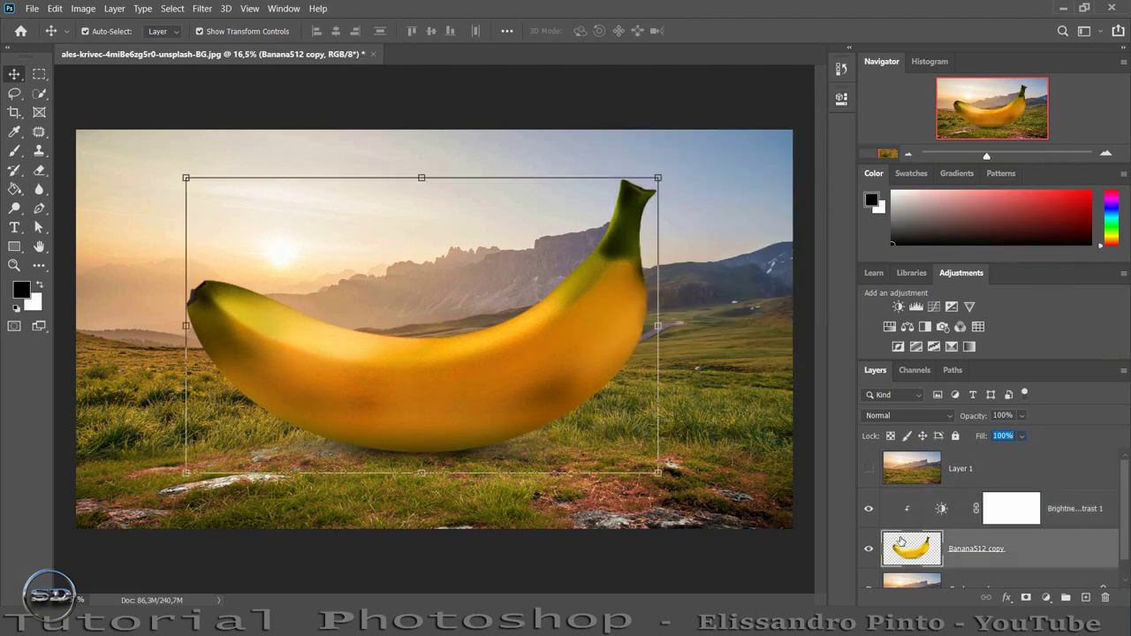
{"action": "left_click", "coordinate": [890, 327]}
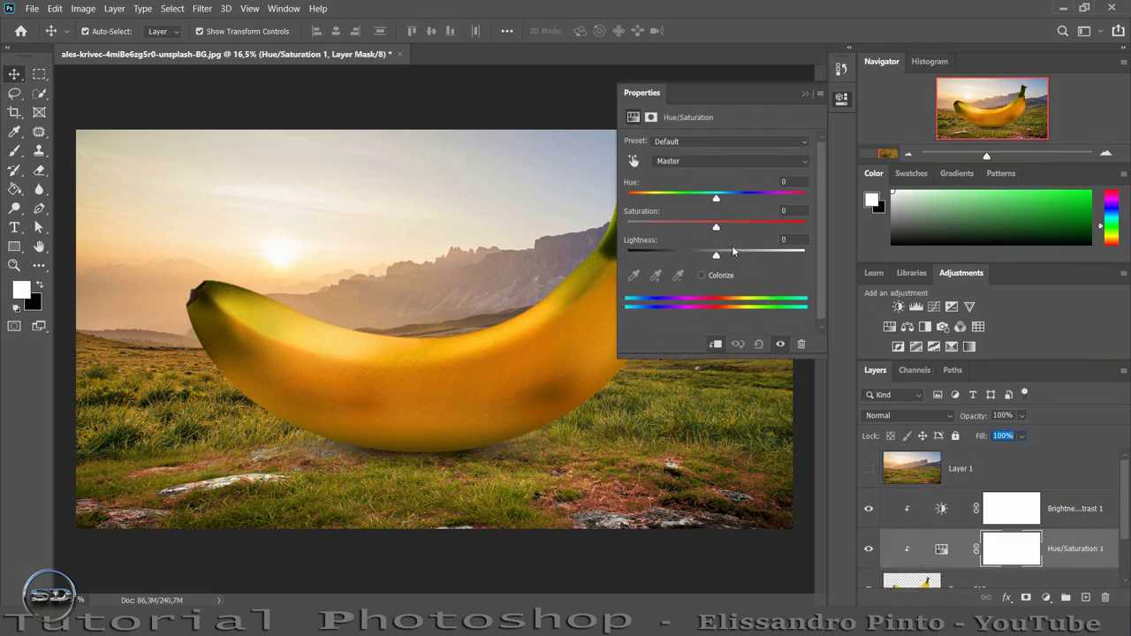
{"action": "left_click_drag", "start_coordinate": [716, 229], "coordinate": [689, 231]}
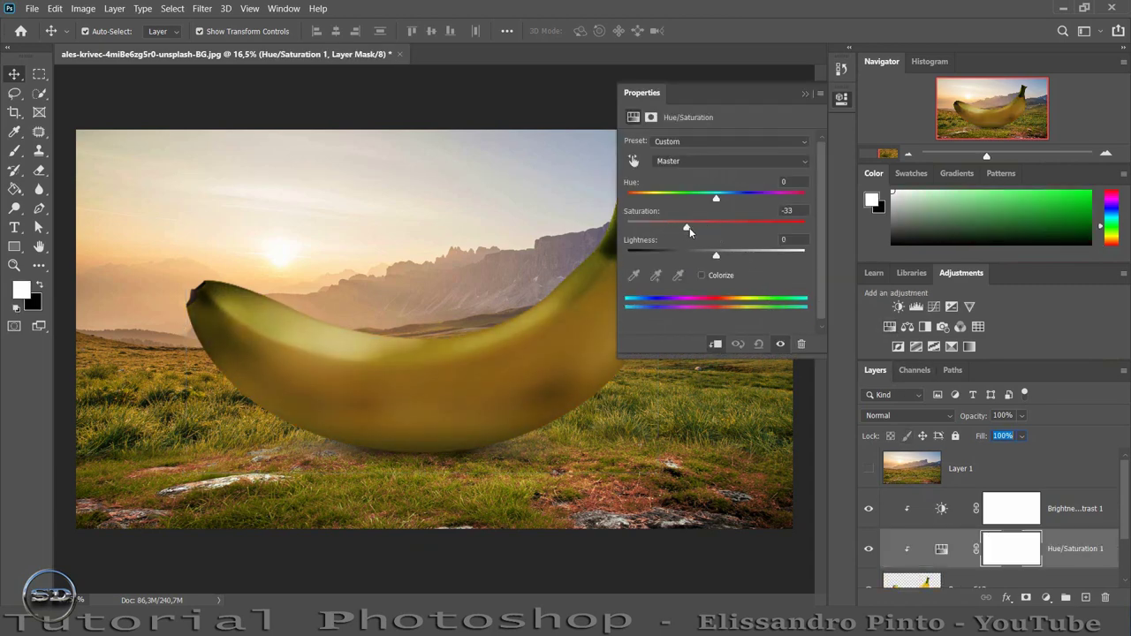
{"action": "left_click", "coordinate": [805, 94]}
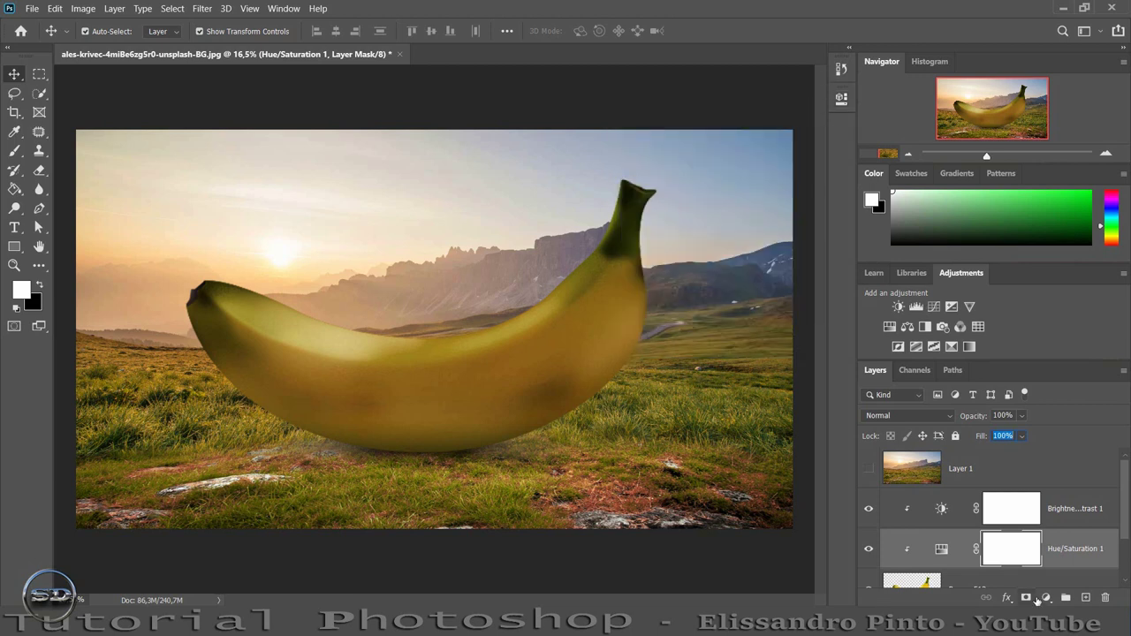
{"action": "scroll", "coordinate": [1041, 575], "scroll_direction": "down", "scroll_amount": 1}
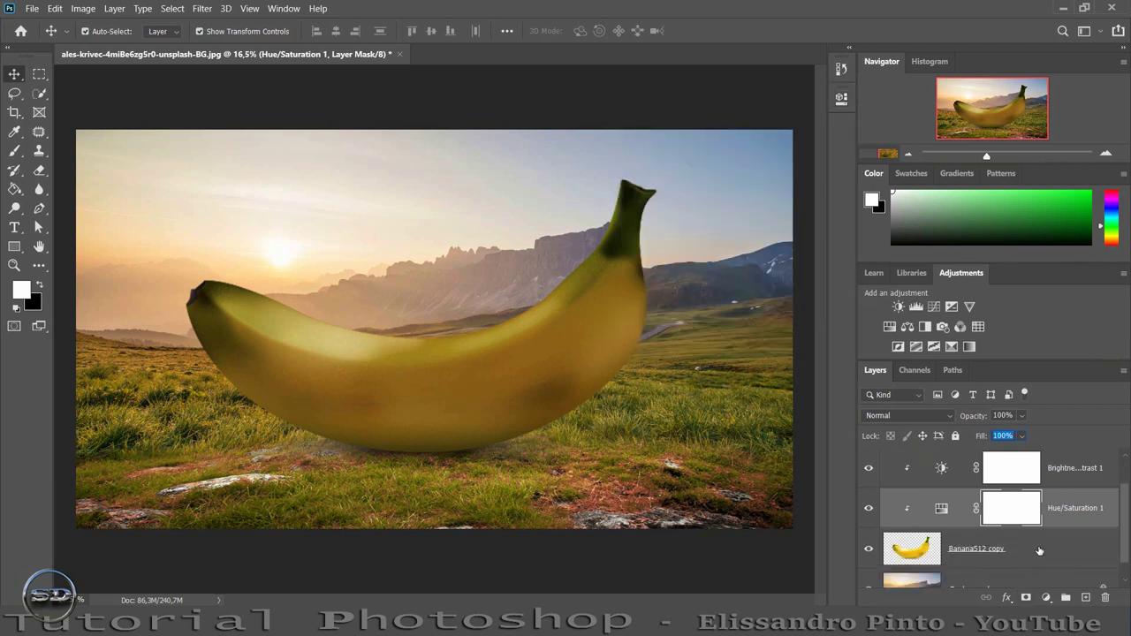
{"action": "left_click", "coordinate": [944, 549]}
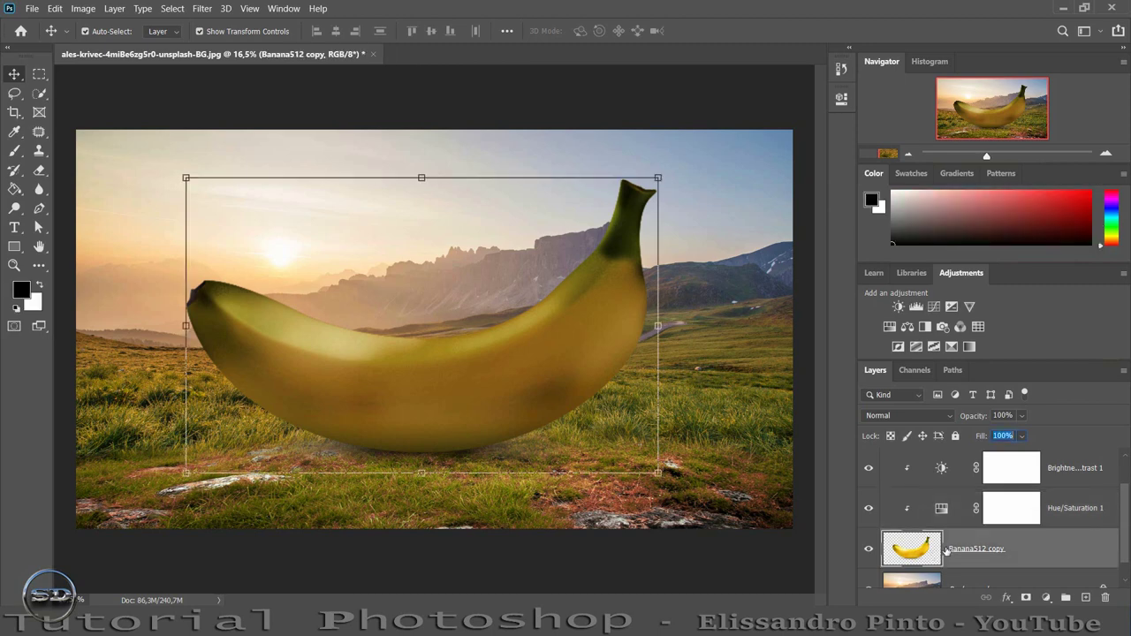
- Open the banana copy's Blending Options and enable Inner Shadow
{"action": "left_click", "coordinate": [1007, 598]}
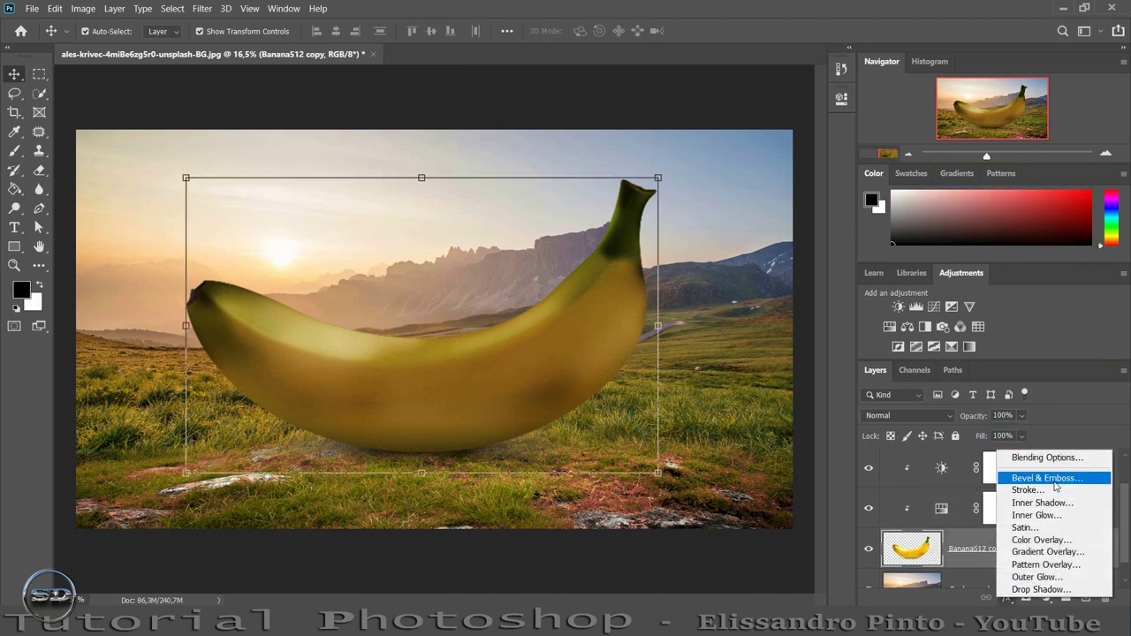
{"action": "key", "text": "Escape"}
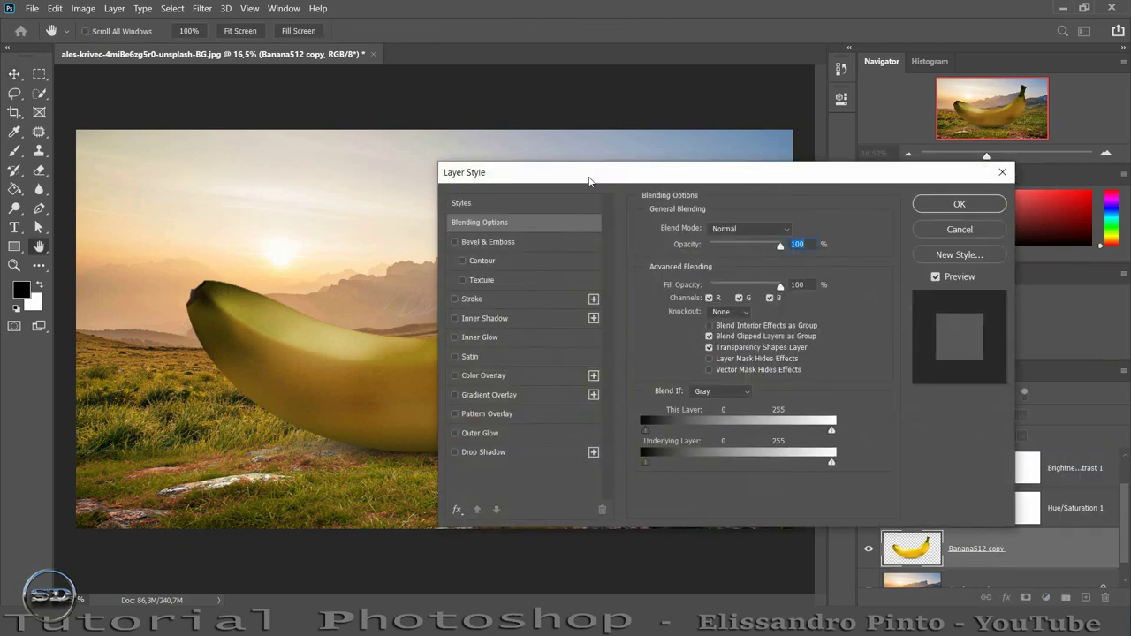
{"action": "left_click_drag", "start_coordinate": [590, 180], "coordinate": [745, 183]}
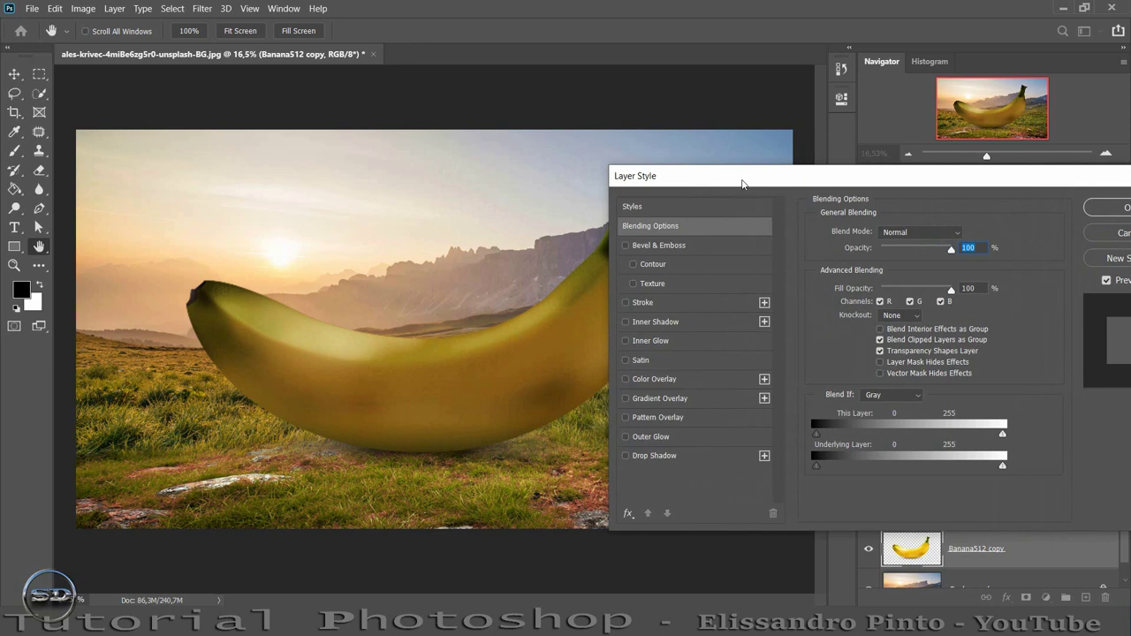
{"action": "left_click", "coordinate": [626, 322]}
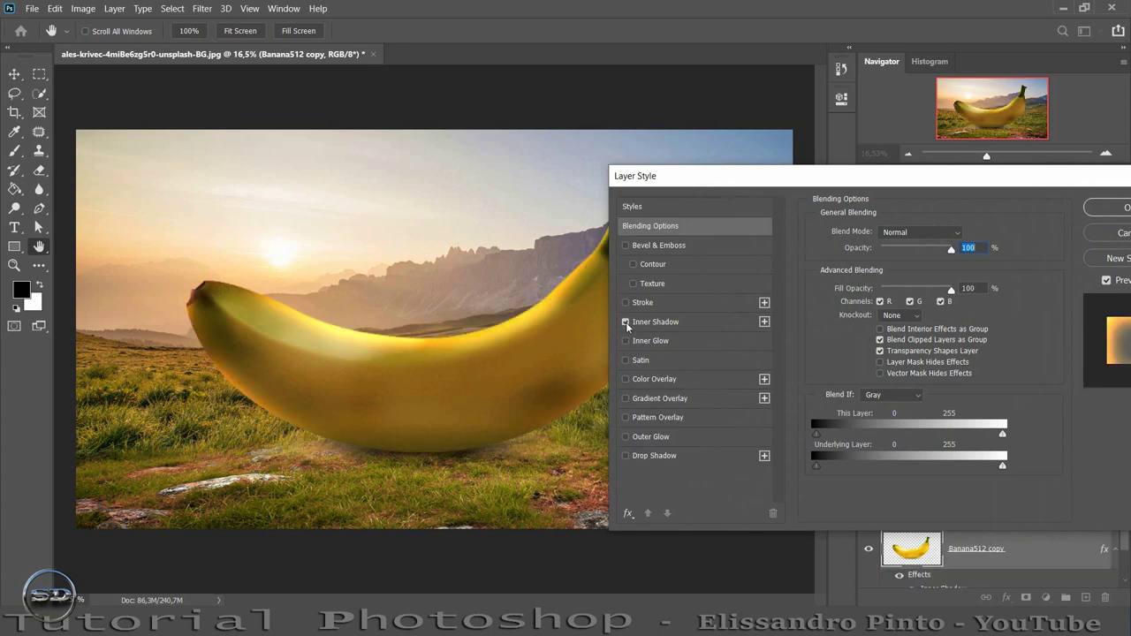
{"action": "mouse_move", "coordinate": [768, 180]}
{"action": "left_mouse_down"}
{"action": "mouse_move", "coordinate": [626, 182]}
{"action": "mouse_move", "coordinate": [808, 182]}
{"action": "mouse_move", "coordinate": [856, 170]}
{"action": "mouse_move", "coordinate": [709, 183]}
{"action": "left_mouse_up"}
{"action": "left_click", "coordinate": [626, 318]}
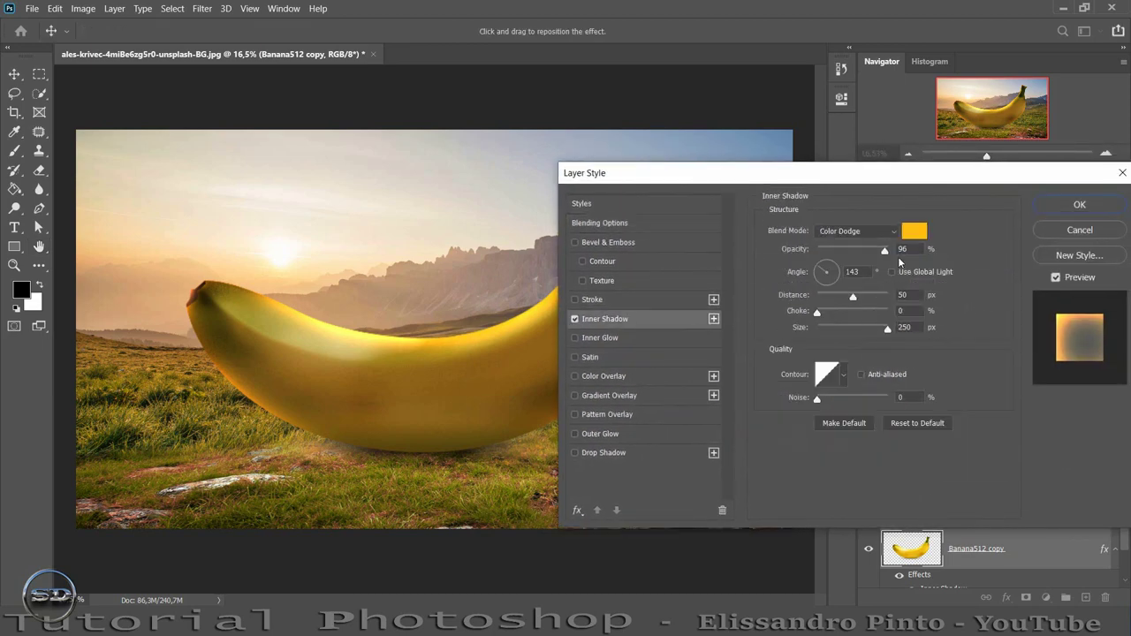
- Set the Inner Shadow colour to orange ffa529
{"action": "left_click", "coordinate": [914, 233]}
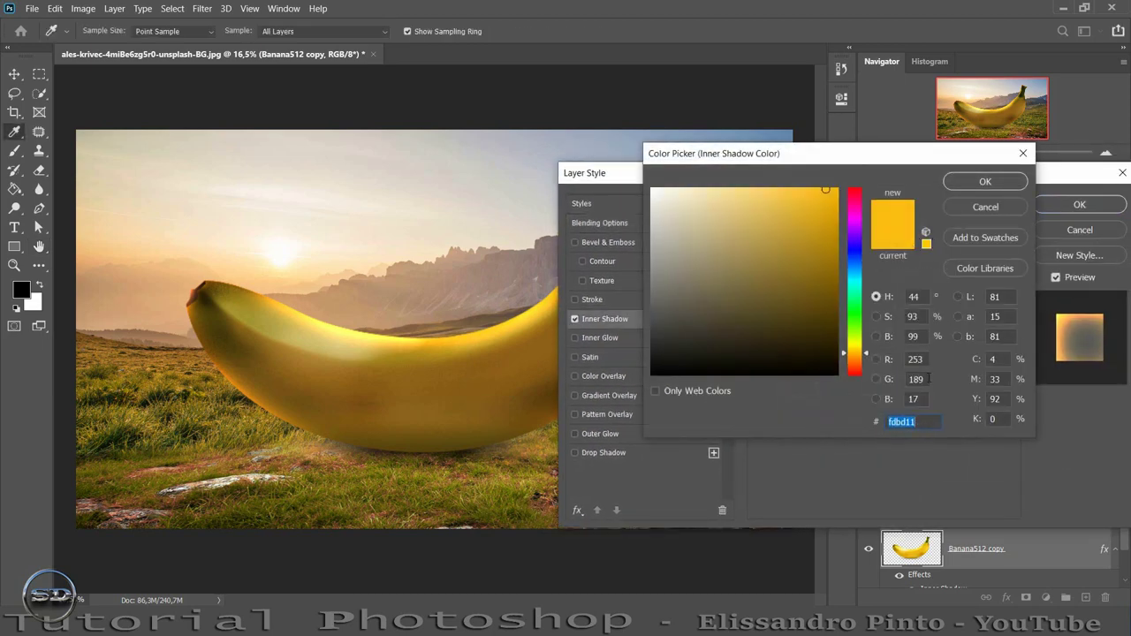
{"action": "key", "text": "ctrl+a"}
{"action": "left_click", "coordinate": [168, 249]}
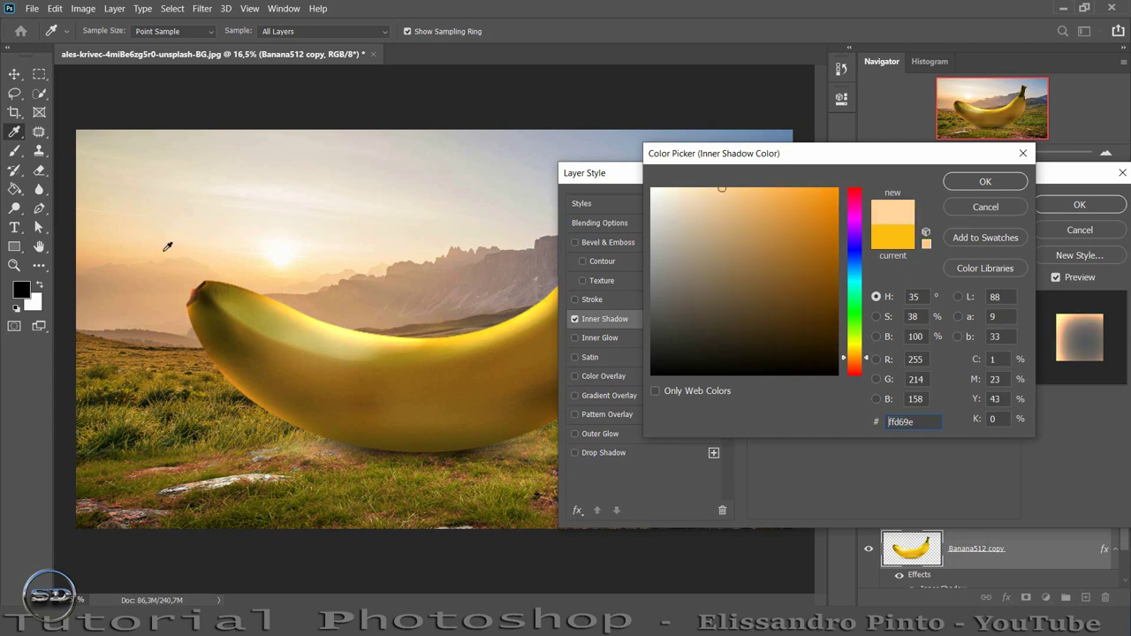
{"action": "left_click_drag", "start_coordinate": [789, 192], "coordinate": [808, 185]}
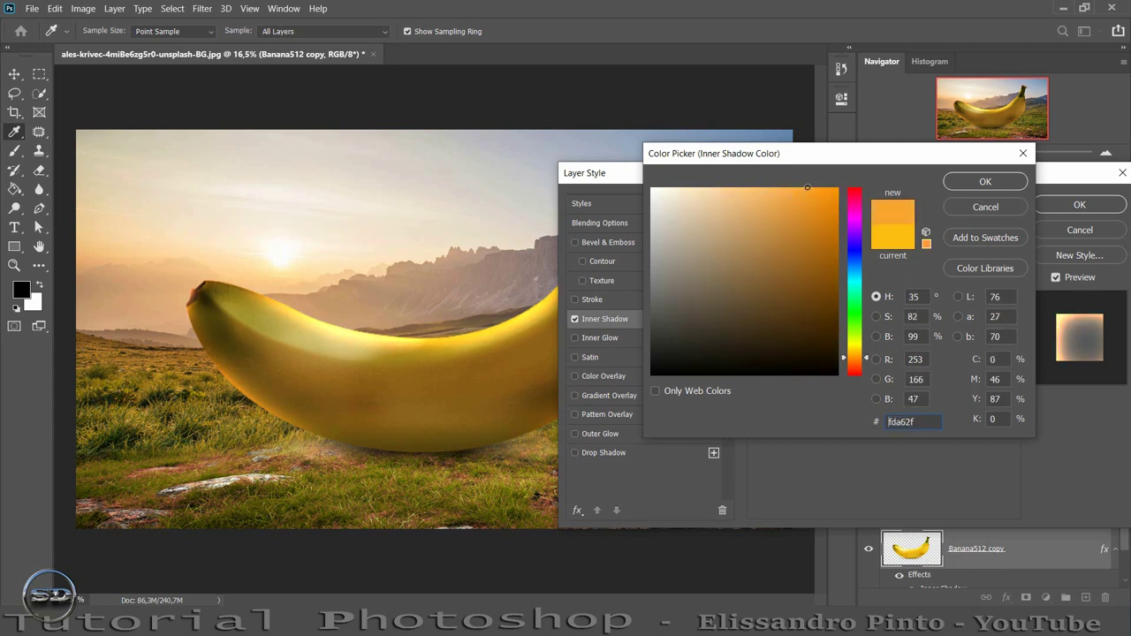
{"action": "left_click", "coordinate": [995, 182]}
{"action": "left_click_drag", "start_coordinate": [767, 180], "coordinate": [804, 216]}
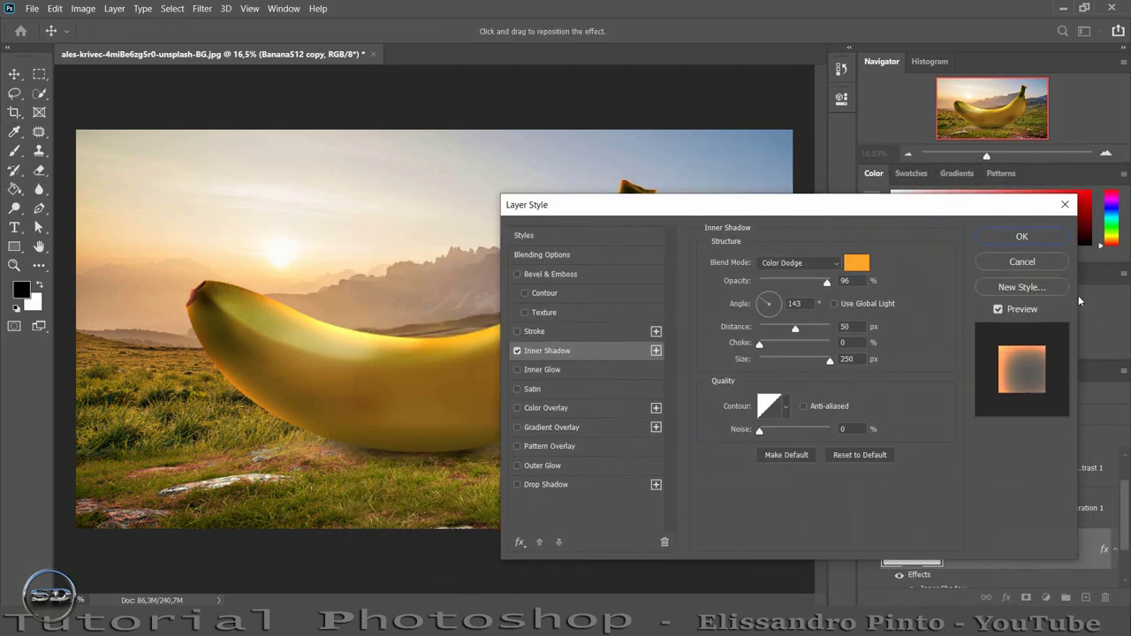
{"action": "mouse_move", "coordinate": [932, 210]}
{"action": "left_mouse_down"}
{"action": "mouse_move", "coordinate": [1070, 203]}
{"action": "mouse_move", "coordinate": [1054, 206]}
{"action": "left_mouse_up"}
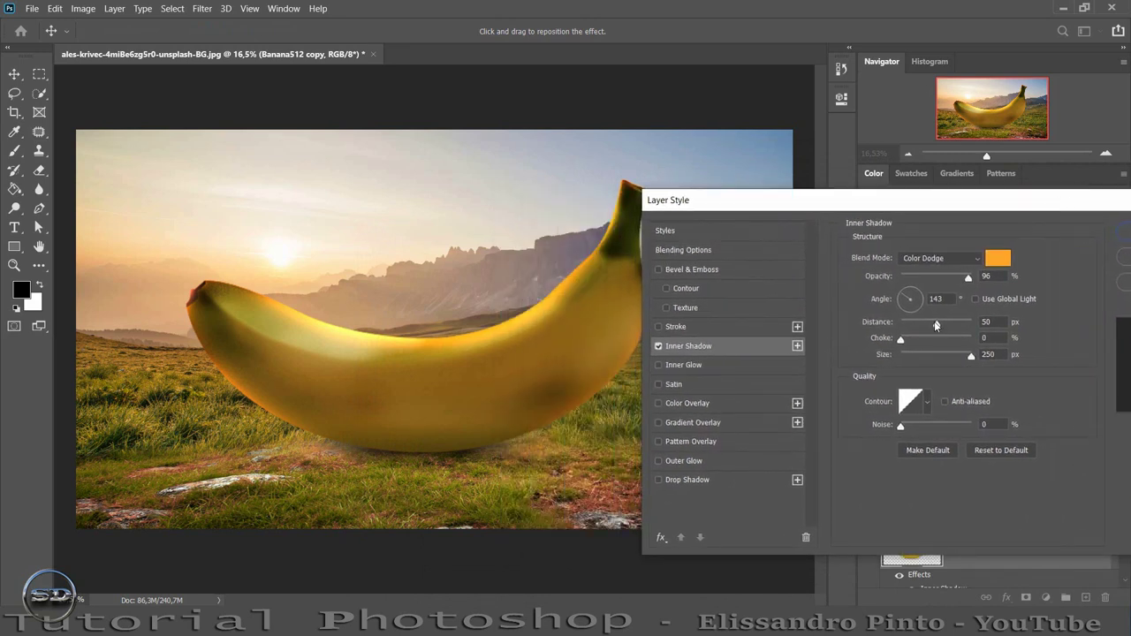
- Set the Inner Shadow to distance 96 px, angle -176°, size 250 px, opacity 83%
{"action": "mouse_move", "coordinate": [936, 325]}
{"action": "left_mouse_down"}
{"action": "mouse_move", "coordinate": [879, 331]}
{"action": "mouse_move", "coordinate": [951, 326]}
{"action": "mouse_move", "coordinate": [901, 306]}
{"action": "mouse_move", "coordinate": [917, 299]}
{"action": "mouse_move", "coordinate": [939, 329]}
{"action": "mouse_move", "coordinate": [951, 326]}
{"action": "mouse_move", "coordinate": [910, 361]}
{"action": "mouse_move", "coordinate": [950, 355]}
{"action": "mouse_move", "coordinate": [945, 329]}
{"action": "mouse_move", "coordinate": [924, 327]}
{"action": "mouse_move", "coordinate": [963, 327]}
{"action": "left_mouse_up"}
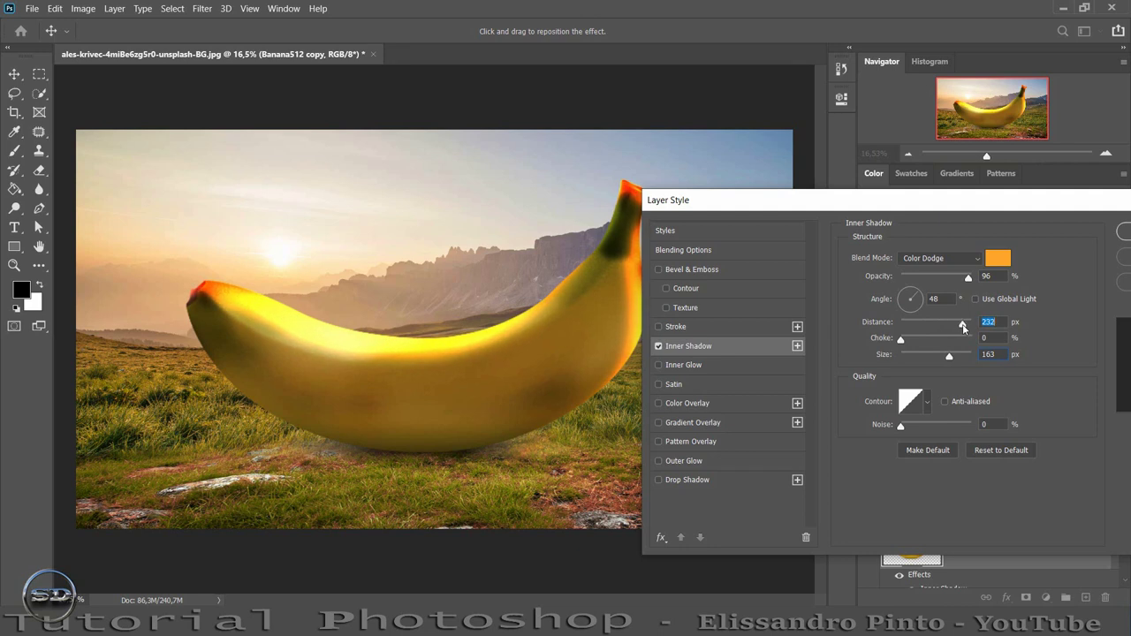
{"action": "left_click", "coordinate": [917, 299]}
{"action": "left_click_drag", "start_coordinate": [918, 306], "coordinate": [904, 305]}
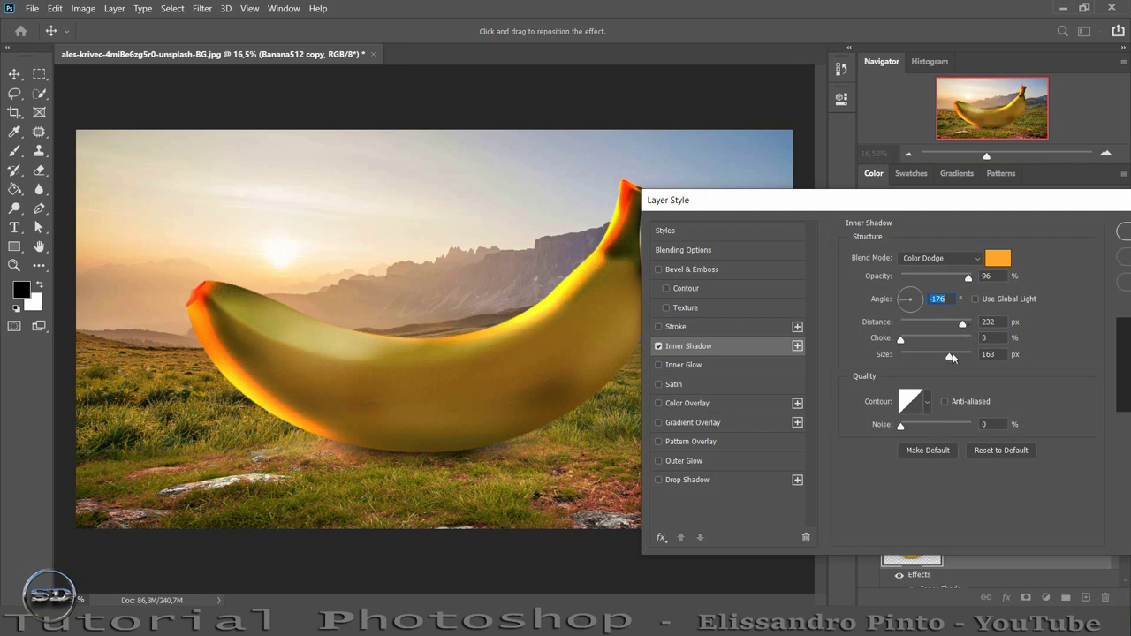
{"action": "mouse_move", "coordinate": [951, 356]}
{"action": "left_mouse_down"}
{"action": "mouse_move", "coordinate": [955, 327]}
{"action": "mouse_move", "coordinate": [973, 358]}
{"action": "left_mouse_up"}
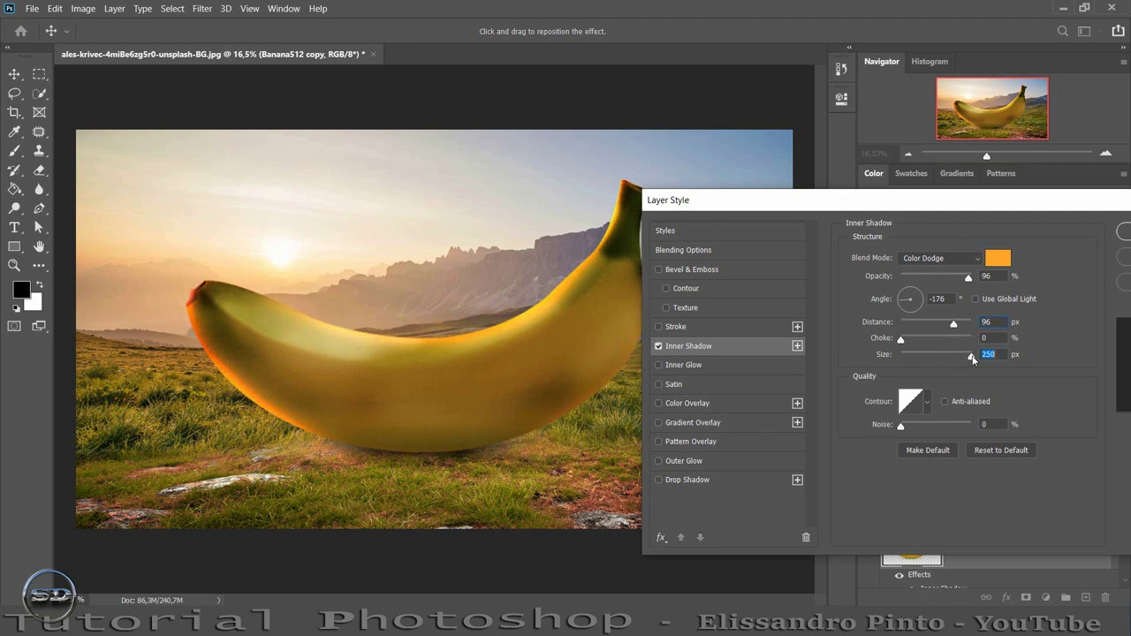
{"action": "left_click_drag", "start_coordinate": [969, 279], "coordinate": [955, 279]}
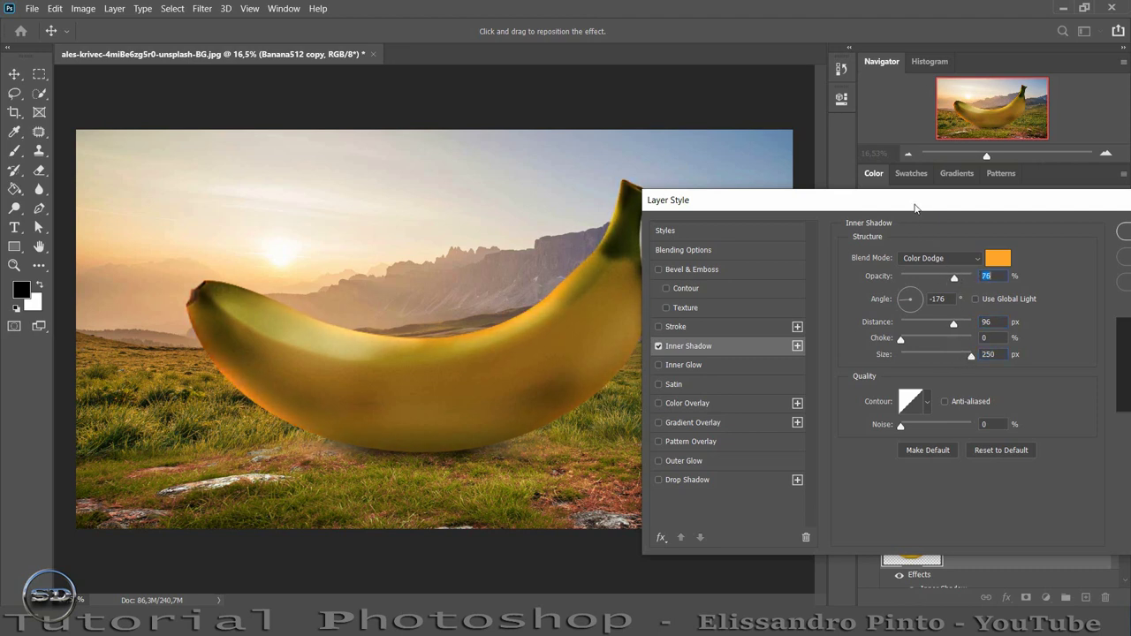
{"action": "left_click_drag", "start_coordinate": [915, 208], "coordinate": [733, 195]}
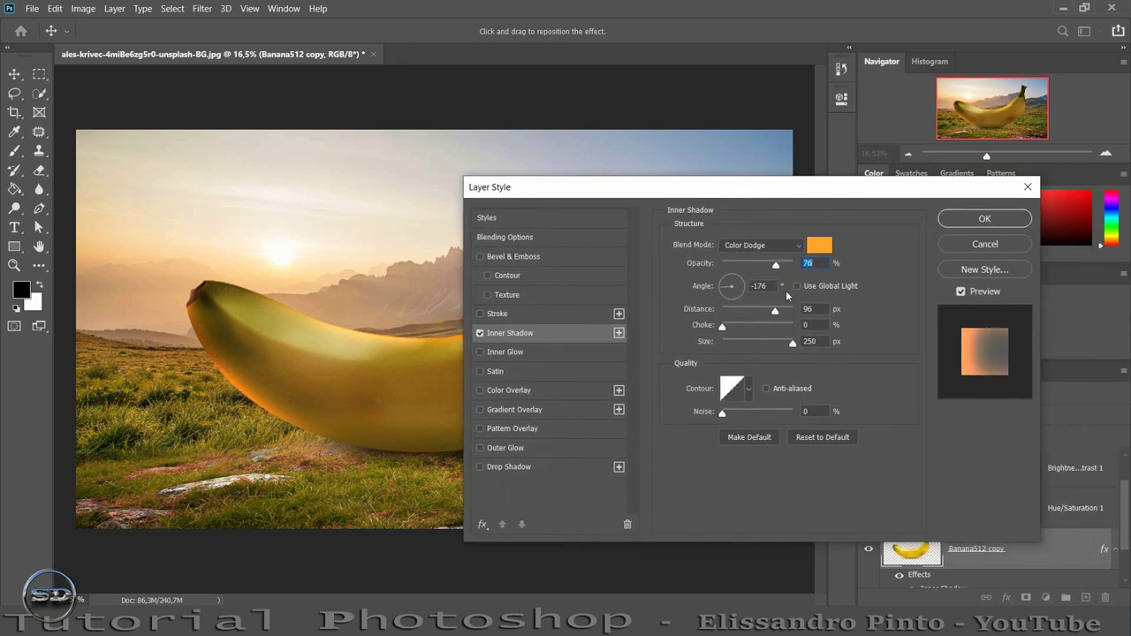
{"action": "left_click_drag", "start_coordinate": [771, 285], "coordinate": [739, 285]}
{"action": "left_click_drag", "start_coordinate": [893, 190], "coordinate": [1054, 223]}
{"action": "left_click_drag", "start_coordinate": [936, 298], "coordinate": [943, 305]}
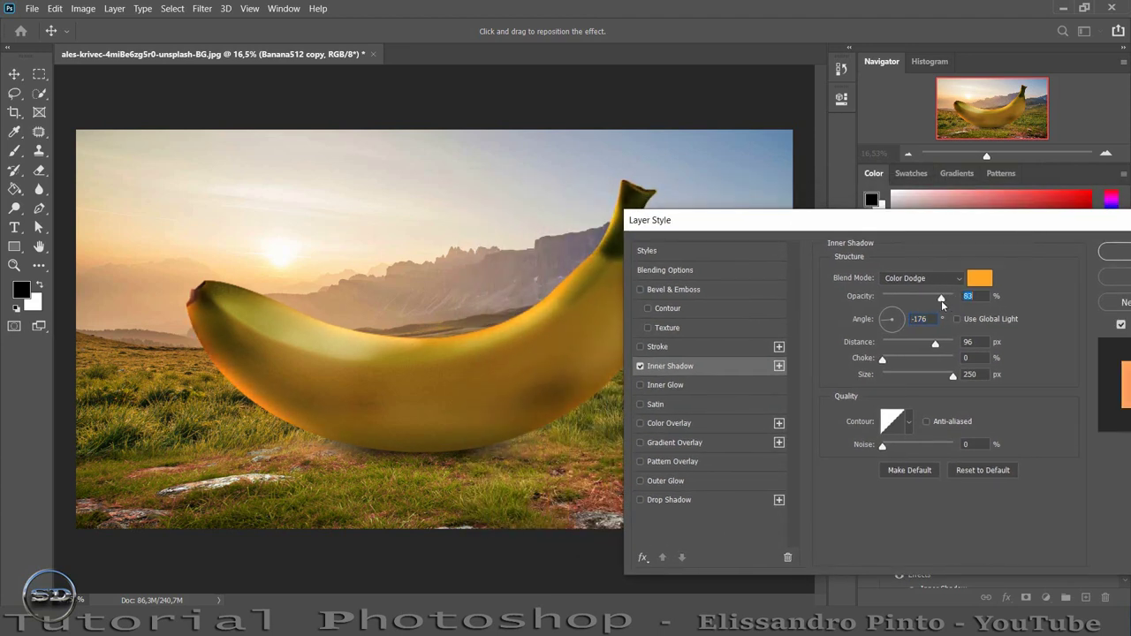
{"action": "left_click_drag", "start_coordinate": [1002, 221], "coordinate": [860, 216]}
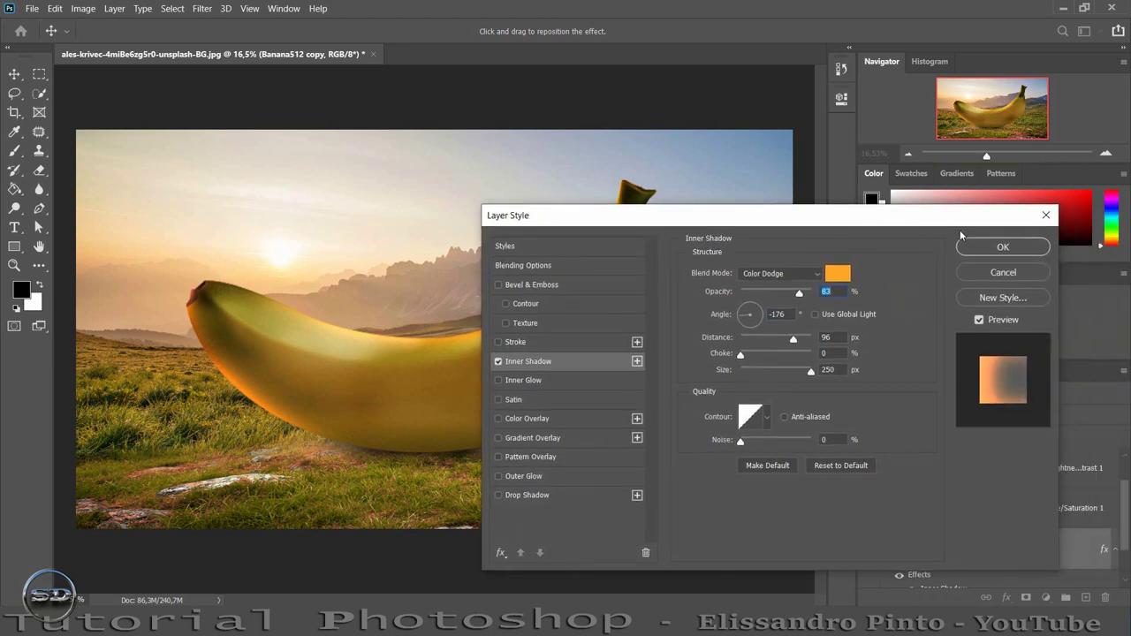
- Apply the style and convert the banana's Inner Shadow into its own clipped layer
{"action": "left_click", "coordinate": [1002, 248]}
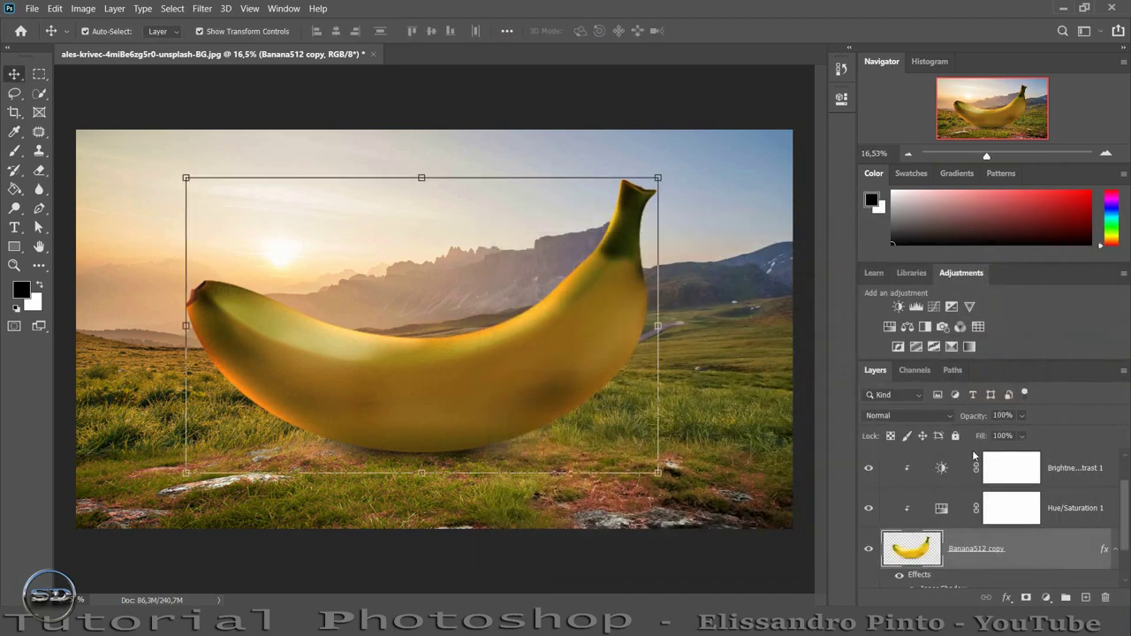
{"action": "scroll", "coordinate": [967, 495], "scroll_direction": "down", "scroll_amount": 1}
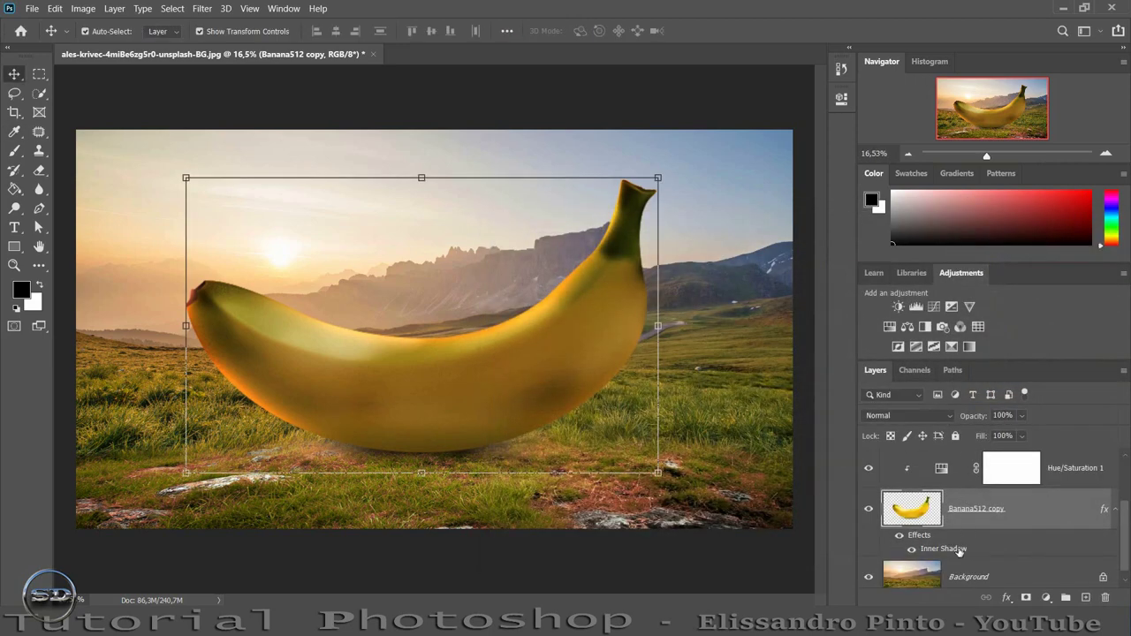
{"action": "right_click", "coordinate": [960, 552]}
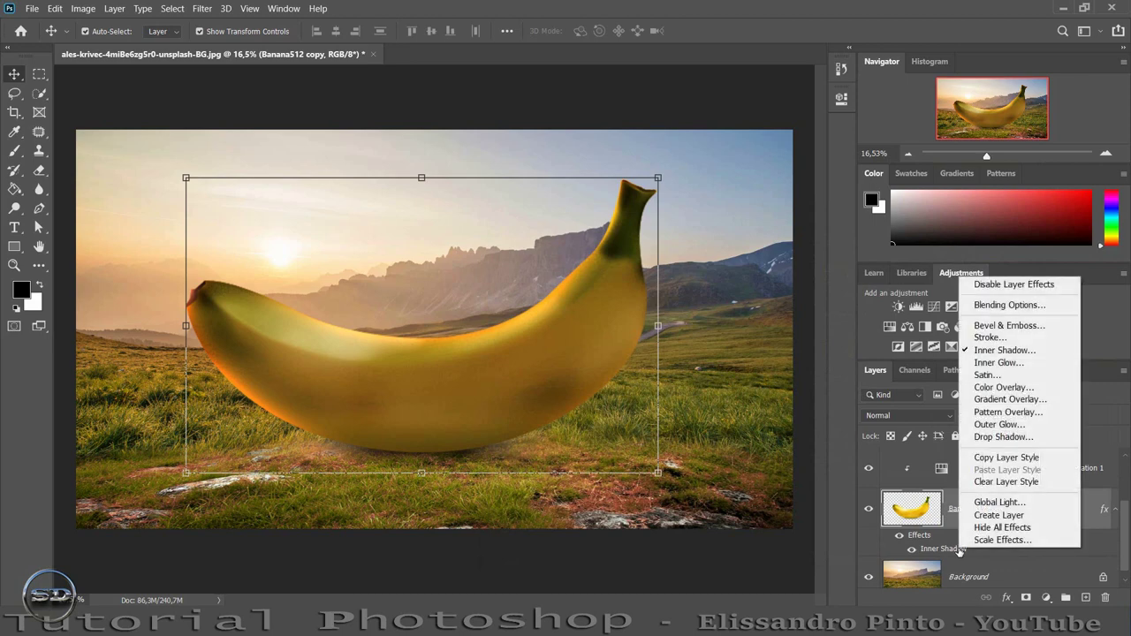
{"action": "left_click", "coordinate": [999, 515]}
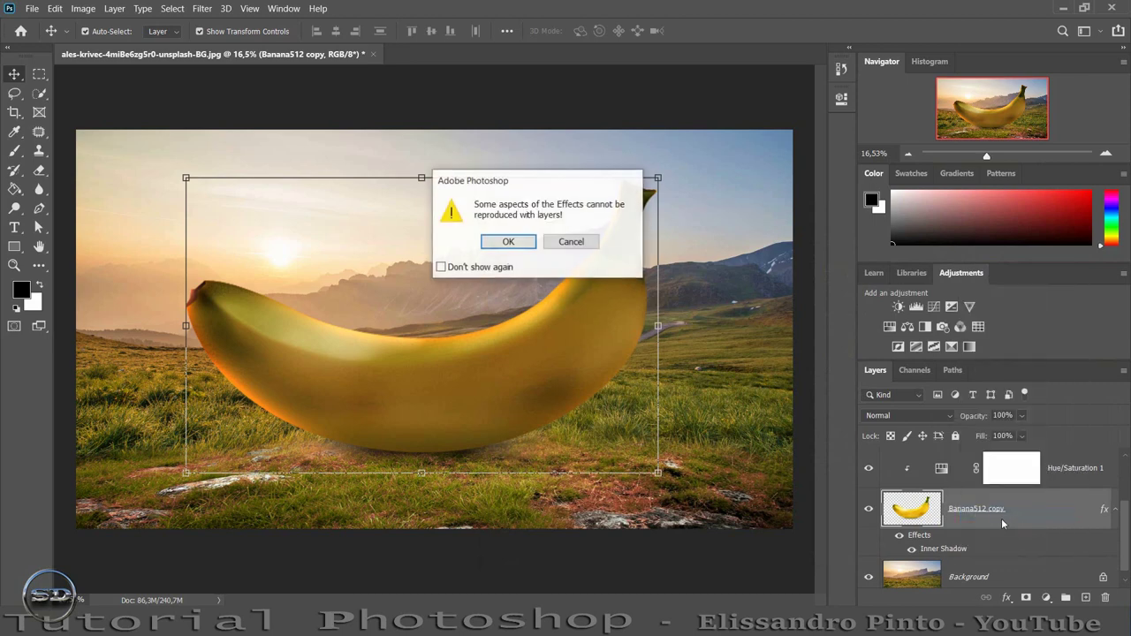
{"action": "left_click", "coordinate": [507, 242]}
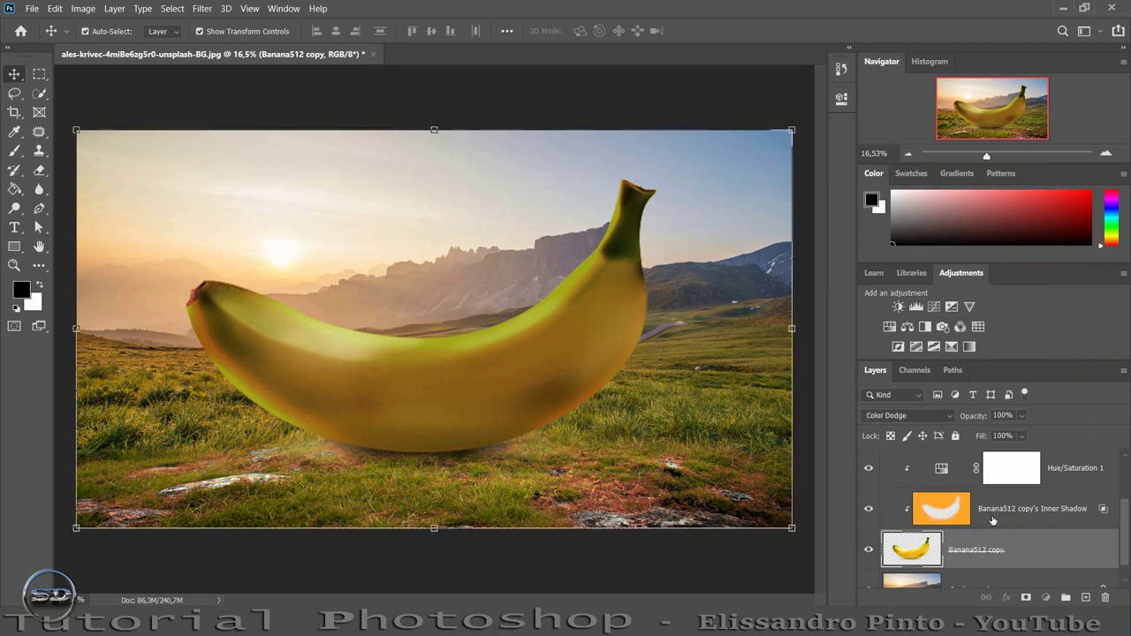
{"action": "left_click_drag", "start_coordinate": [965, 436], "coordinate": [965, 455]}
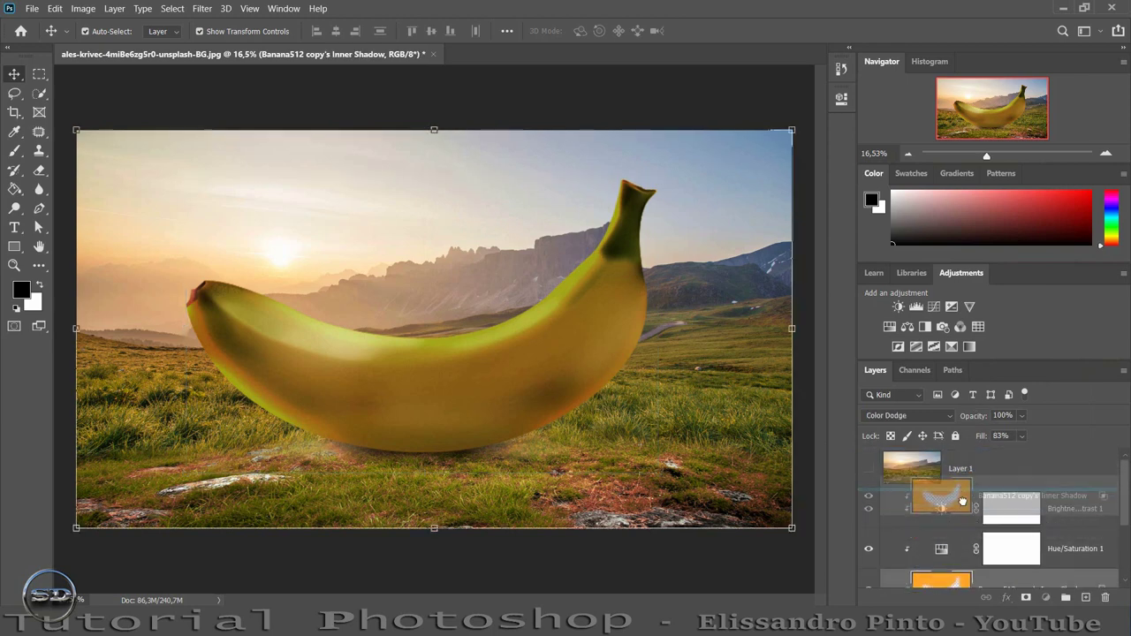
{"action": "right_click", "coordinate": [1026, 521]}
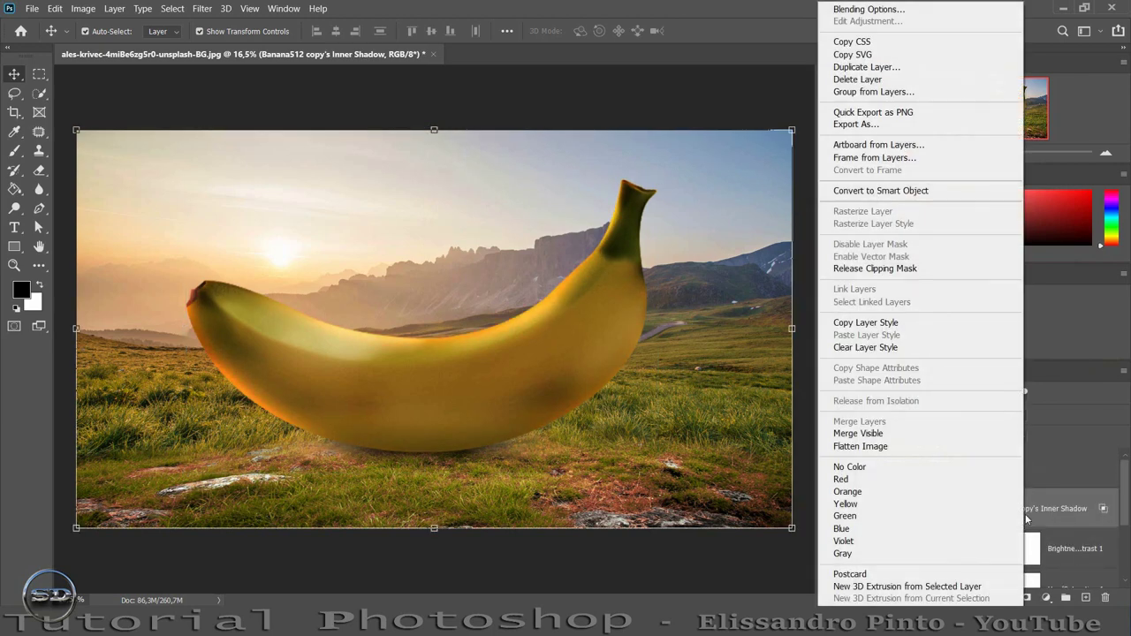
{"action": "left_click", "coordinate": [1072, 496]}
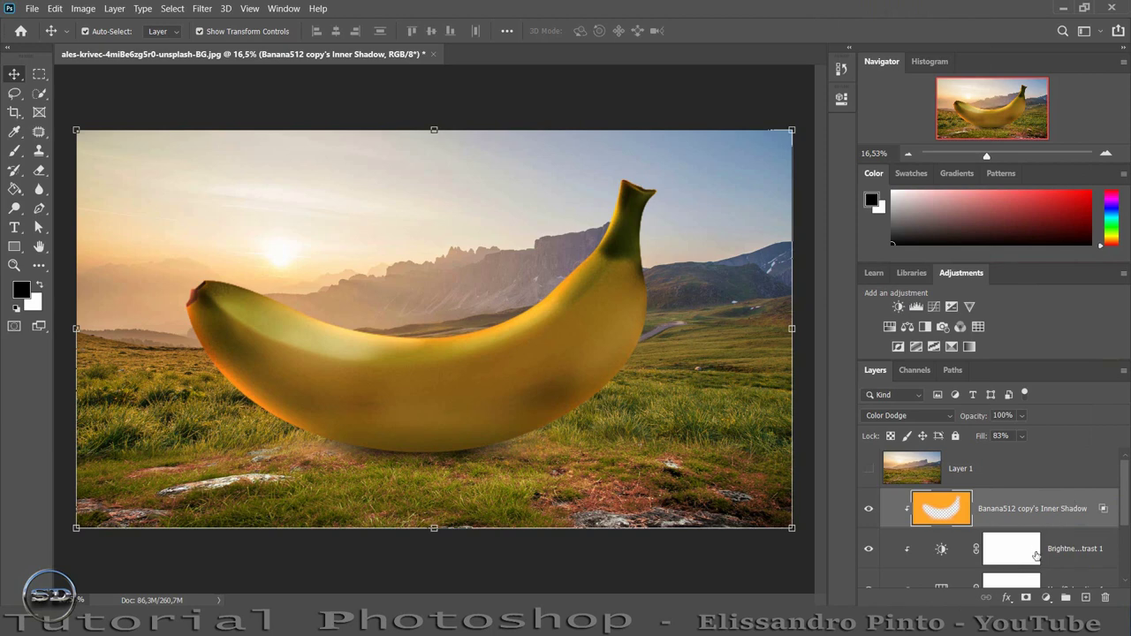
- Mask the Inner Shadow layer and paint black along the banana's underside
{"action": "left_click", "coordinate": [1028, 600]}
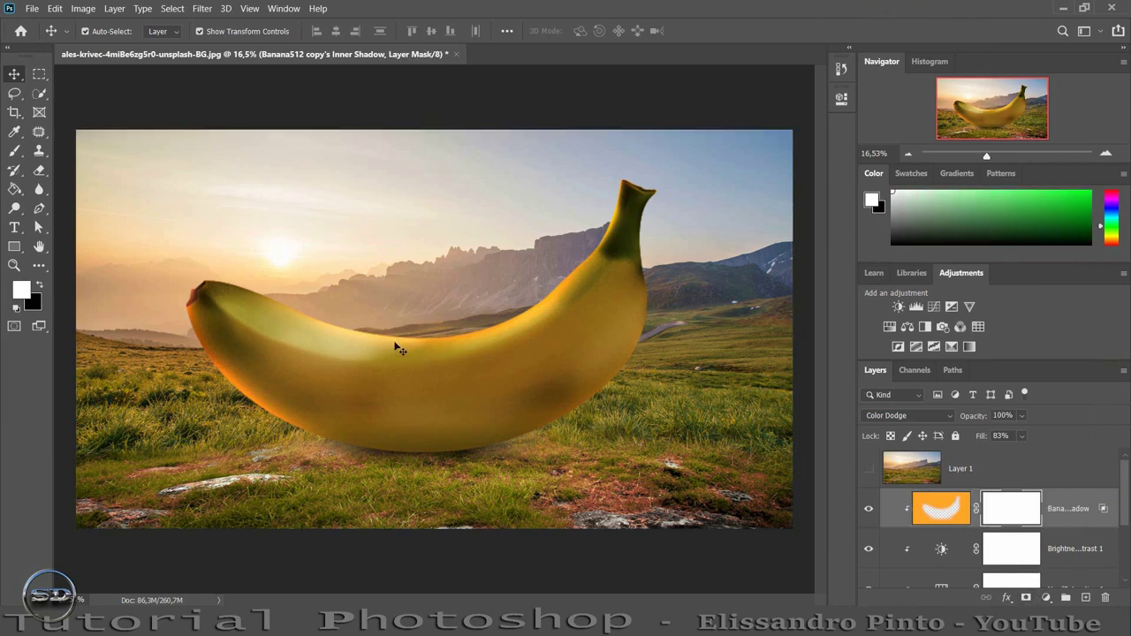
{"action": "left_click", "coordinate": [14, 152]}
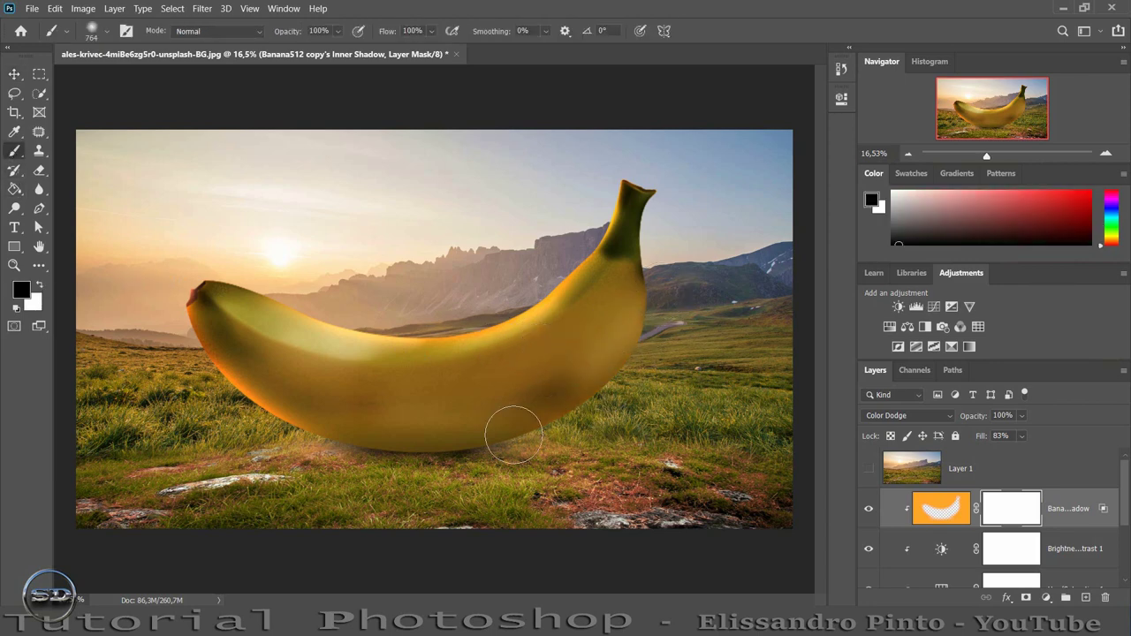
{"action": "left_click_drag", "start_coordinate": [247, 406], "coordinate": [193, 310]}
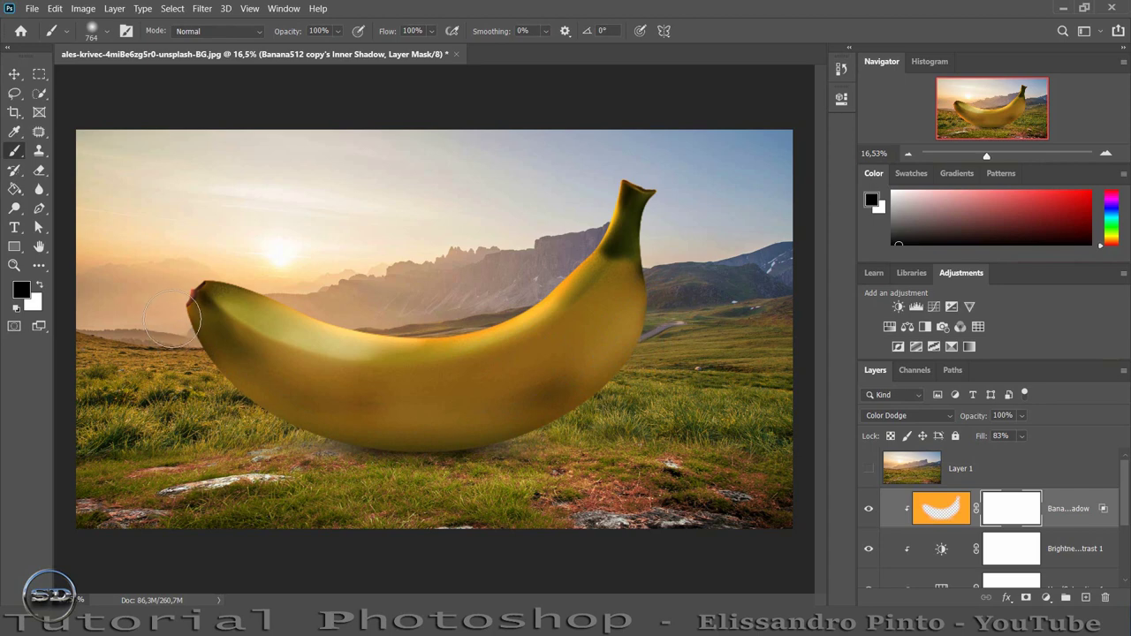
{"action": "left_click", "coordinate": [869, 508]}
{"action": "left_click", "coordinate": [869, 508]}
{"action": "left_click_drag", "start_coordinate": [692, 491], "coordinate": [235, 470]}
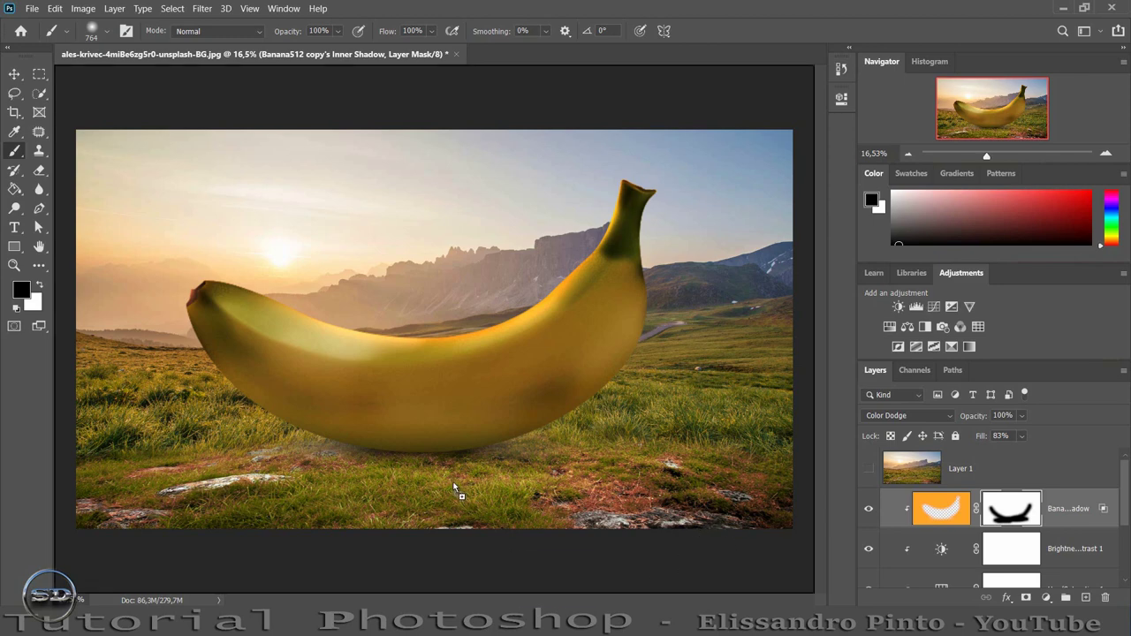
- Place shanghai_door_2_by_almudena_stock at 55.62% on the banana's lower centre and rasterize it
{"action": "left_click_drag", "start_coordinate": [457, 488], "coordinate": [457, 488]}
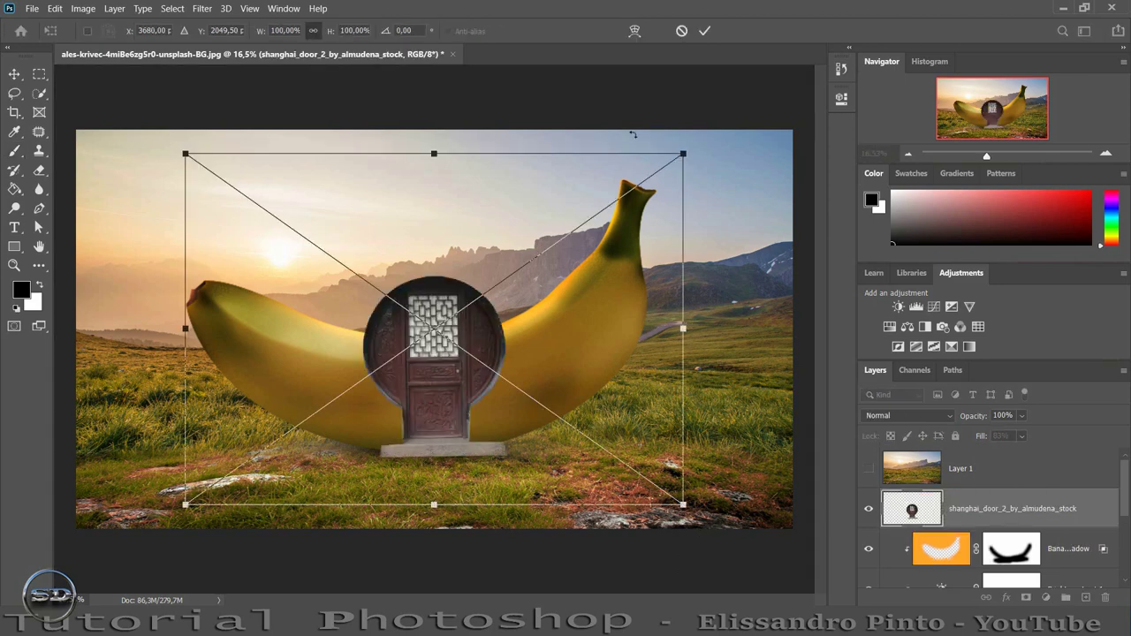
{"action": "mouse_move", "coordinate": [688, 151]}
{"action": "left_mouse_down"}
{"action": "mouse_move", "coordinate": [470, 322]}
{"action": "mouse_move", "coordinate": [484, 318]}
{"action": "left_mouse_up"}
{"action": "left_click_drag", "start_coordinate": [422, 365], "coordinate": [523, 344]}
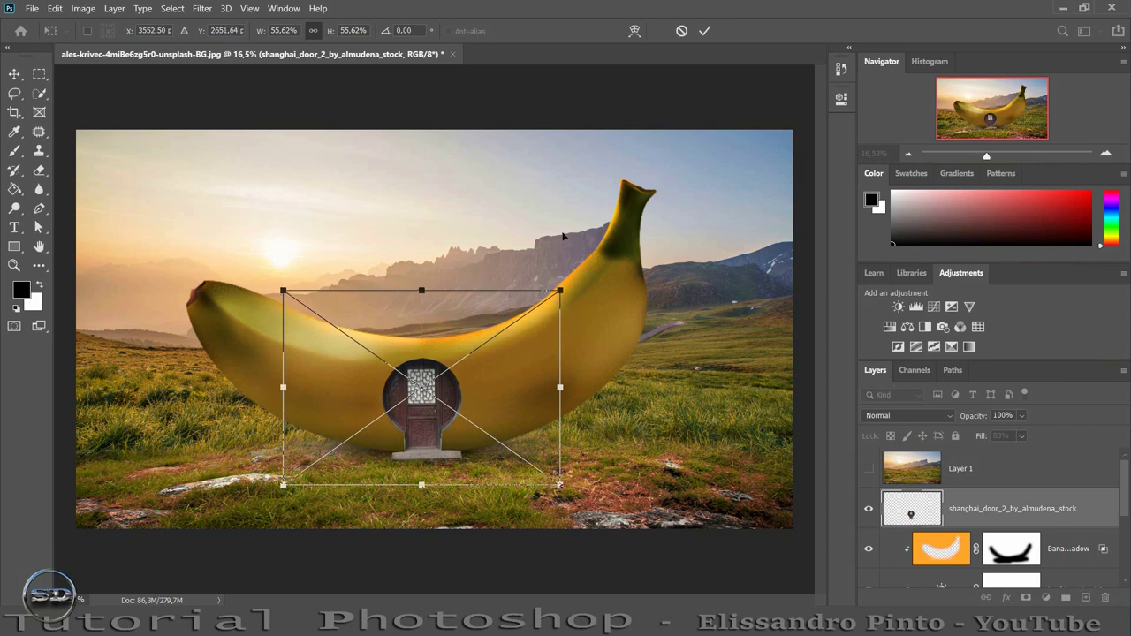
{"action": "left_click", "coordinate": [706, 32]}
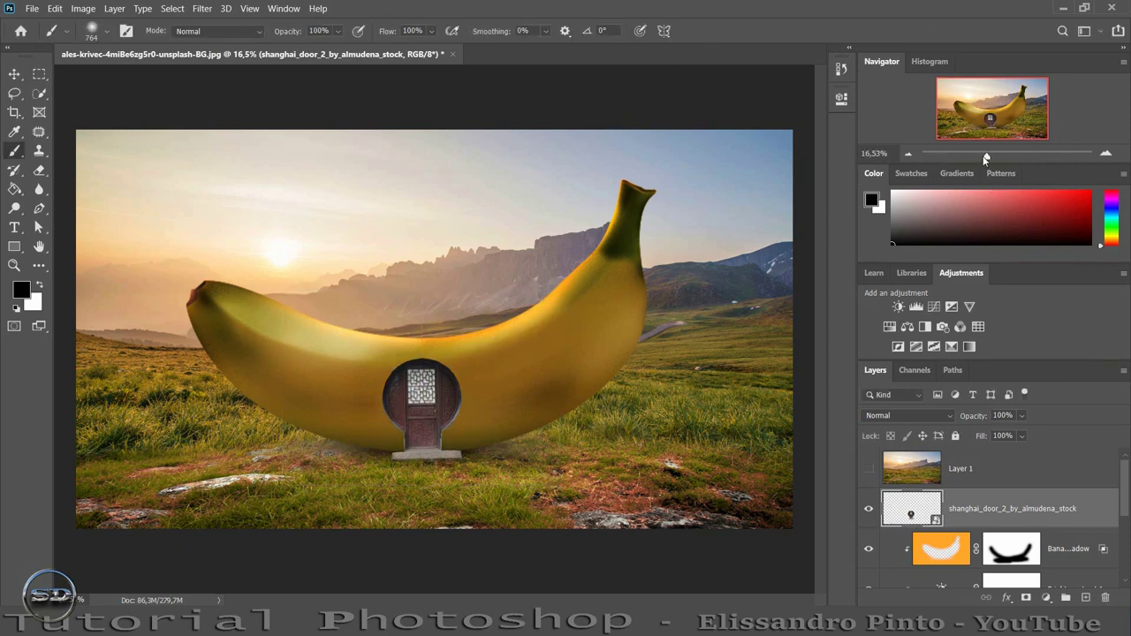
{"action": "mouse_move", "coordinate": [986, 157]}
{"action": "left_mouse_down"}
{"action": "mouse_move", "coordinate": [998, 158]}
{"action": "mouse_move", "coordinate": [986, 129]}
{"action": "left_mouse_up"}
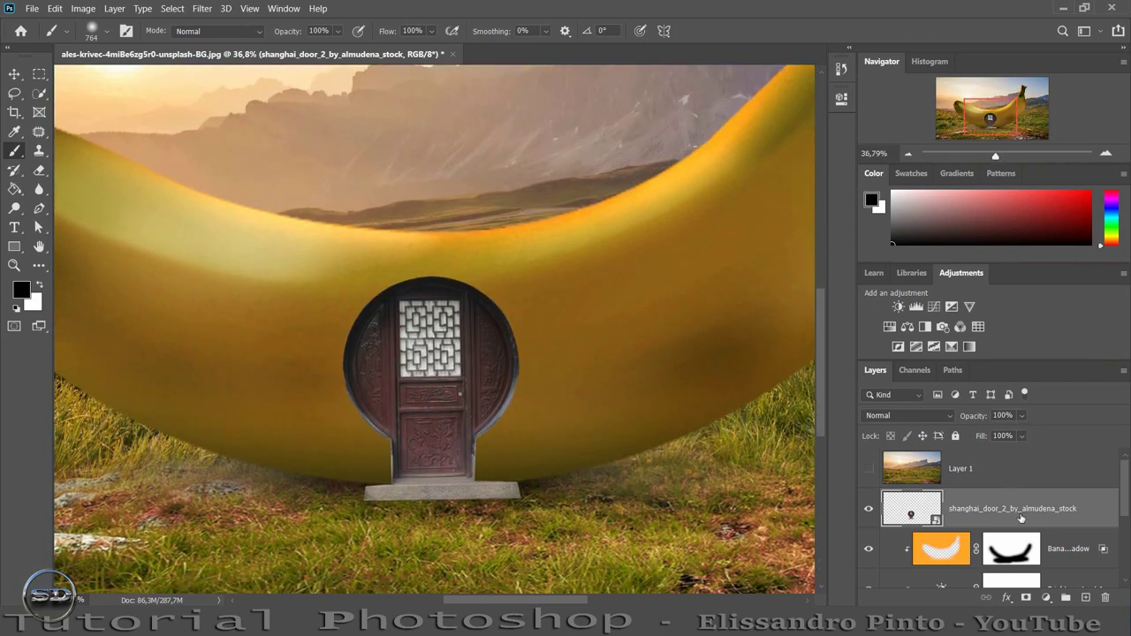
{"action": "right_click", "coordinate": [1021, 512]}
{"action": "left_click", "coordinate": [869, 259]}
- Give the door layer a Pillow Emboss Bevel & Emboss with 103 px size
{"action": "double_click", "coordinate": [1096, 509]}
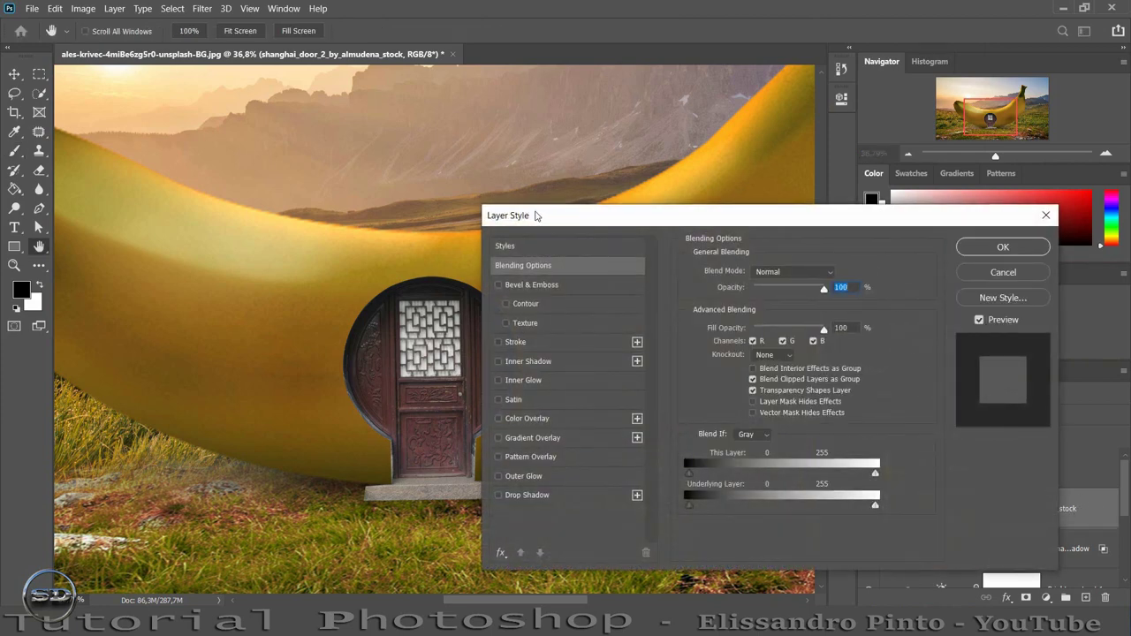
{"action": "left_click_drag", "start_coordinate": [538, 217], "coordinate": [623, 215]}
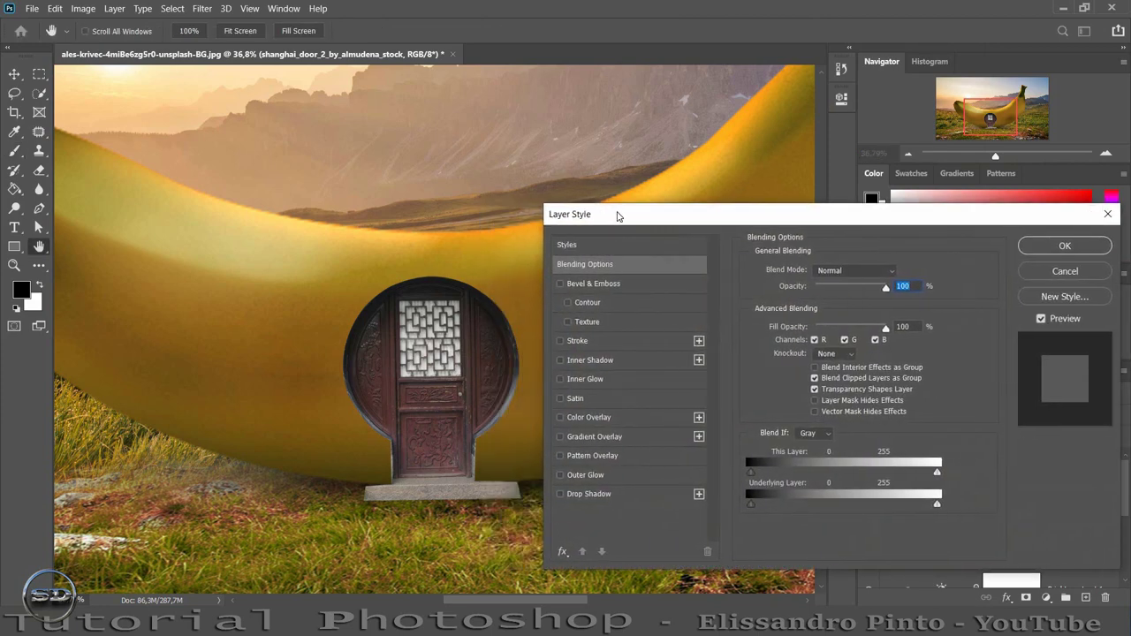
{"action": "left_click", "coordinate": [561, 284]}
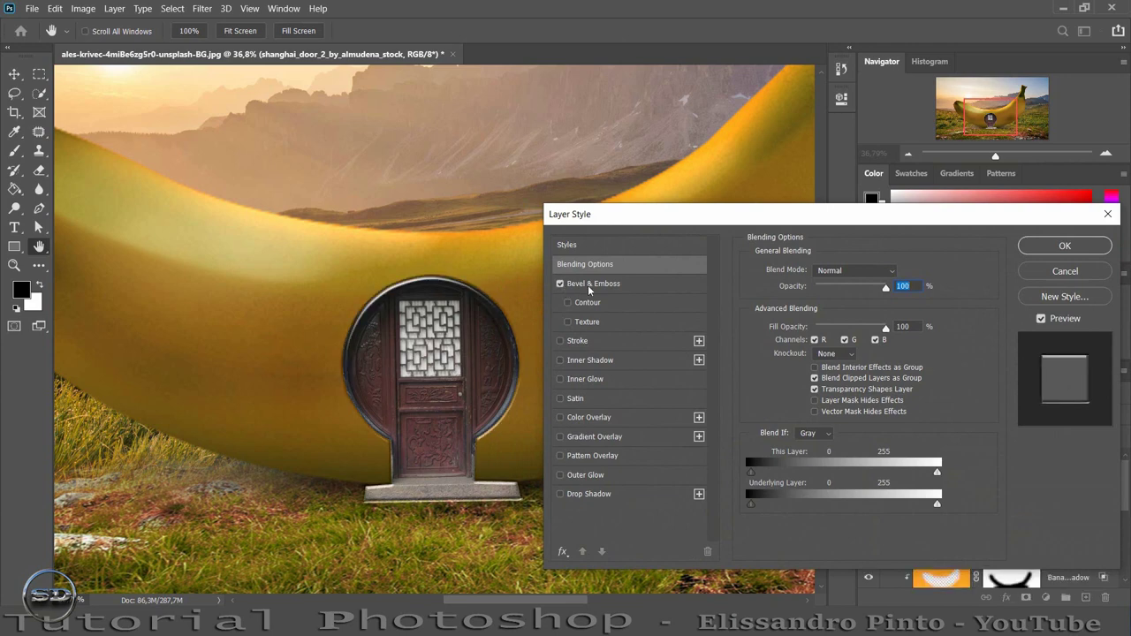
{"action": "left_click", "coordinate": [590, 287]}
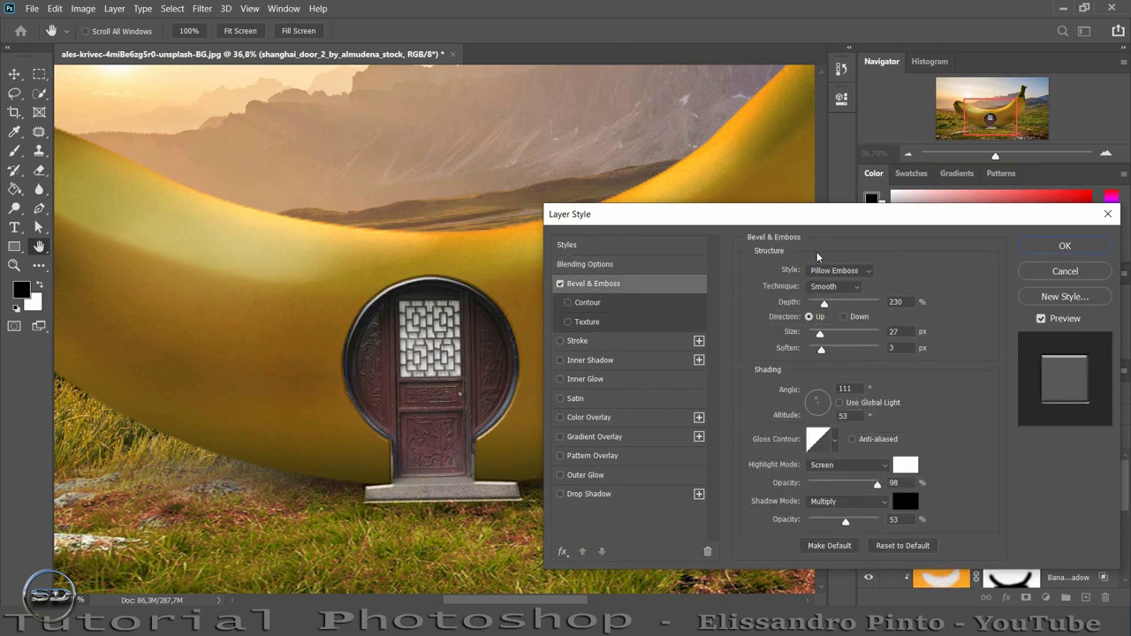
{"action": "left_click", "coordinate": [838, 270]}
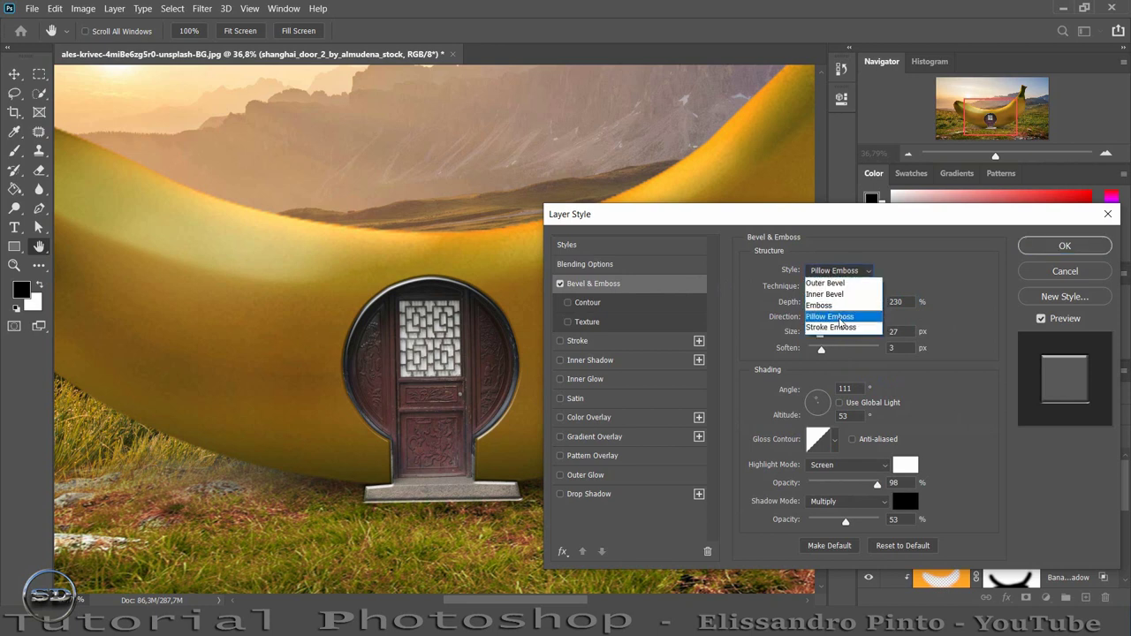
{"action": "left_click", "coordinate": [842, 317]}
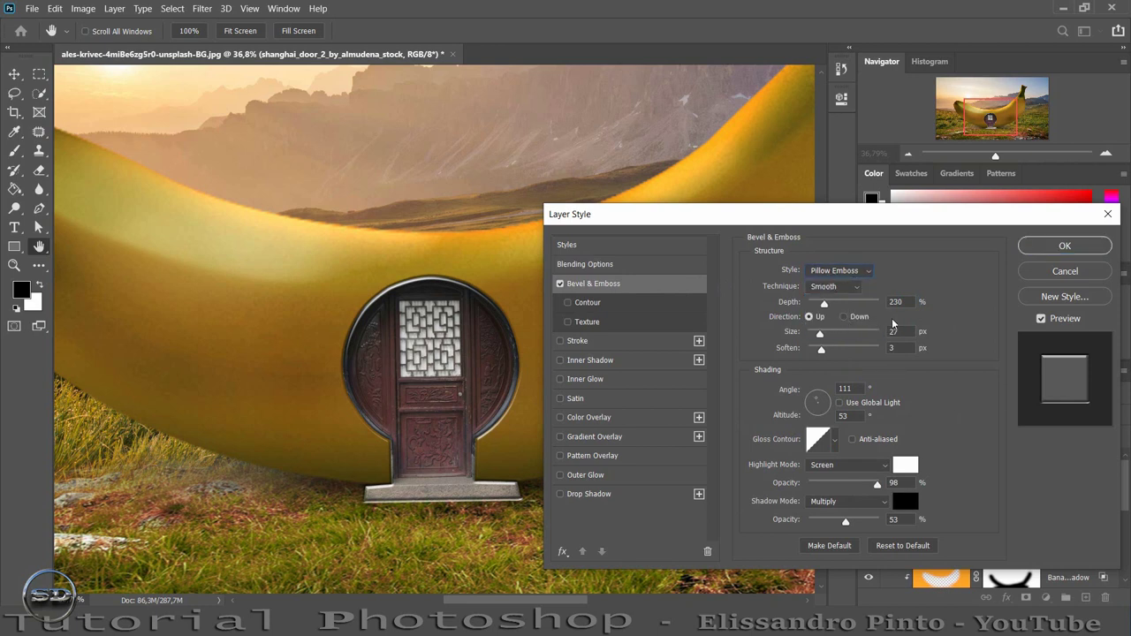
{"action": "left_click", "coordinate": [854, 271]}
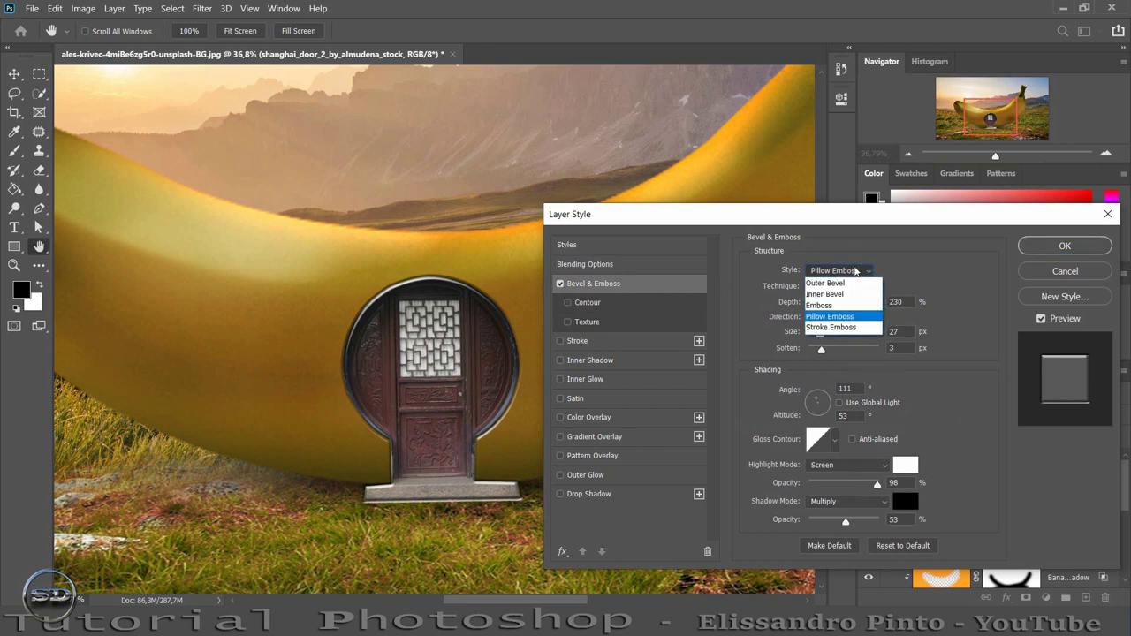
{"action": "left_click", "coordinate": [835, 322]}
{"action": "left_click", "coordinate": [896, 301]}
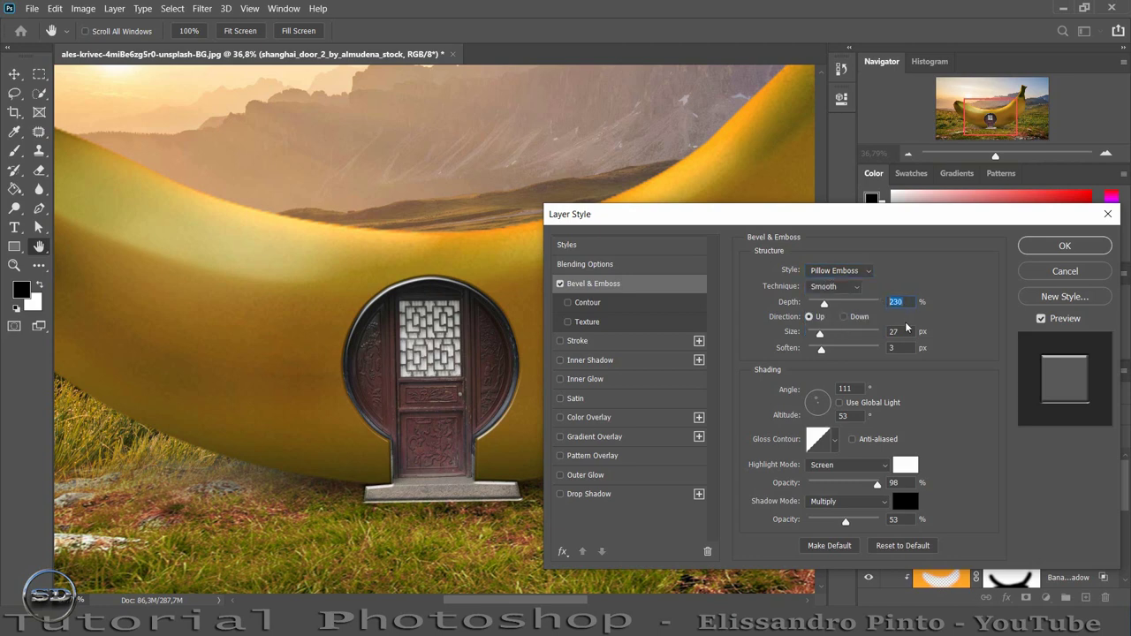
{"action": "key", "text": "Tab"}
{"action": "key", "text": "Tab"}
{"action": "left_click_drag", "start_coordinate": [820, 334], "coordinate": [841, 338]}
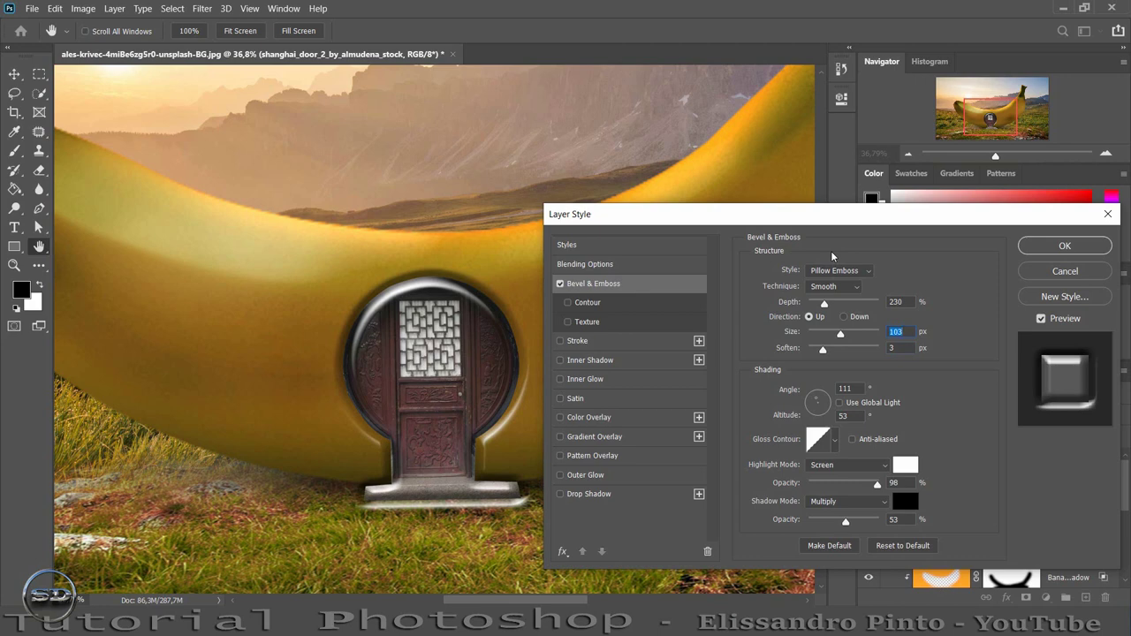
{"action": "left_click_drag", "start_coordinate": [928, 216], "coordinate": [878, 214]}
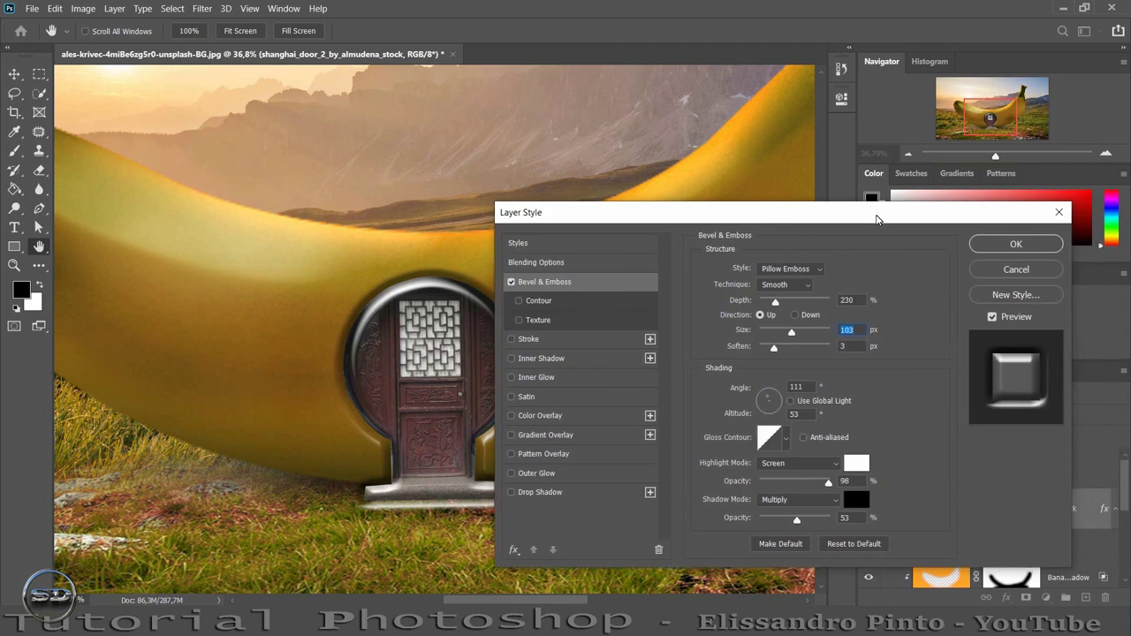
{"action": "left_click", "coordinate": [999, 248]}
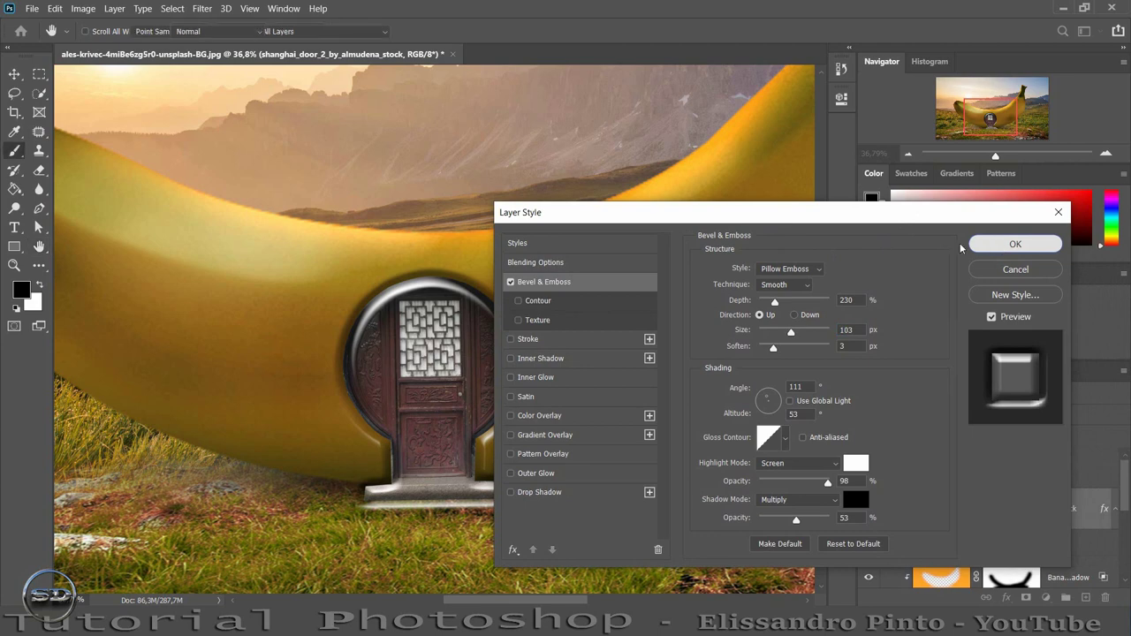
- Toggle the door's emboss shadows off and on to compare them
{"action": "right_click", "coordinate": [921, 546]}
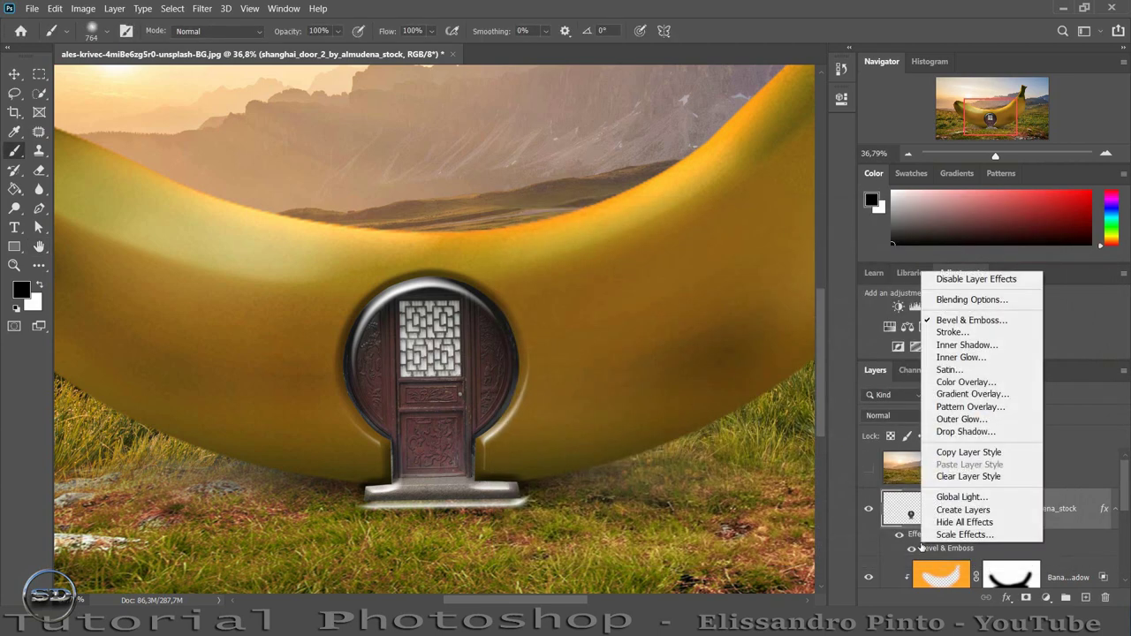
{"action": "left_click", "coordinate": [851, 454]}
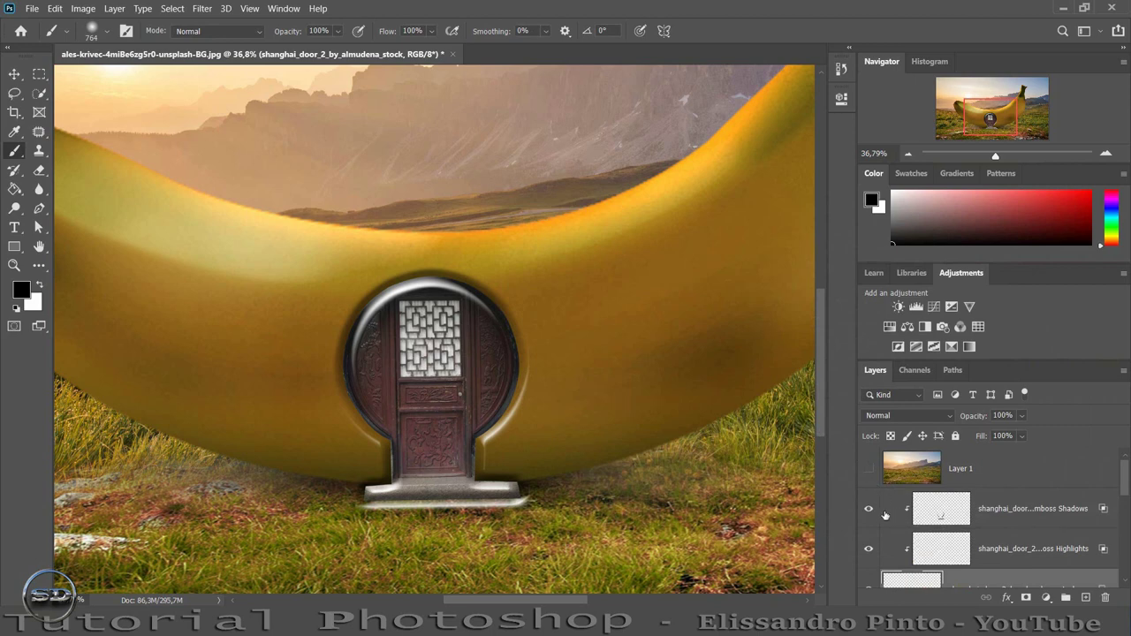
{"action": "left_click", "coordinate": [869, 510]}
{"action": "left_click", "coordinate": [869, 510]}
- Mask the Inner Emboss Shadows layer, paint out then restore the shadow under the step
{"action": "left_click", "coordinate": [951, 520]}
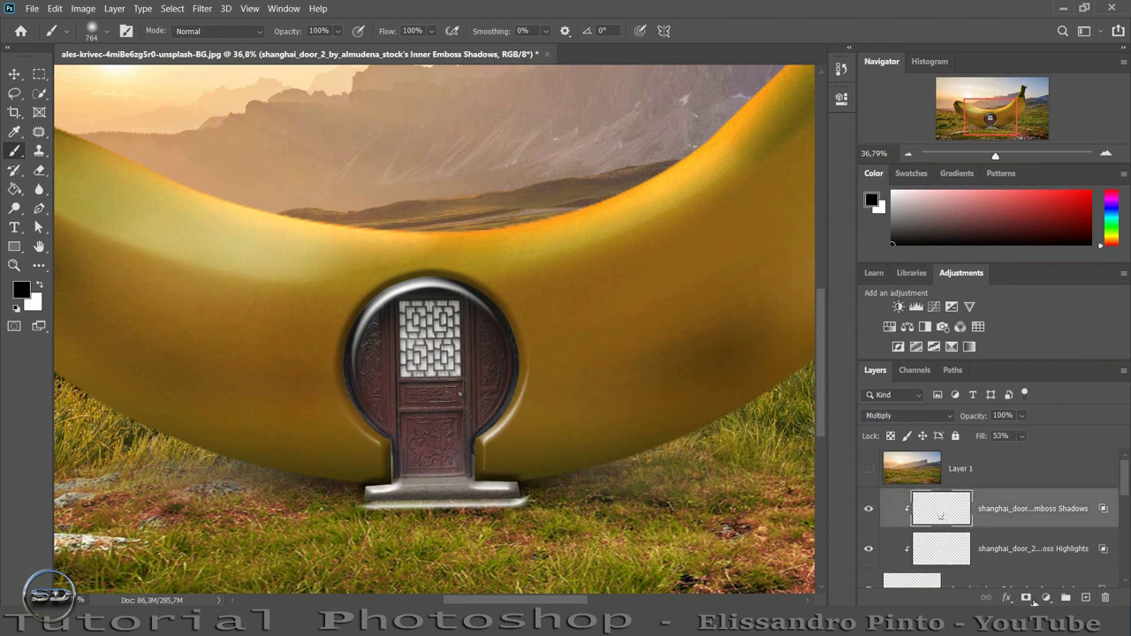
{"action": "left_click", "coordinate": [1026, 598]}
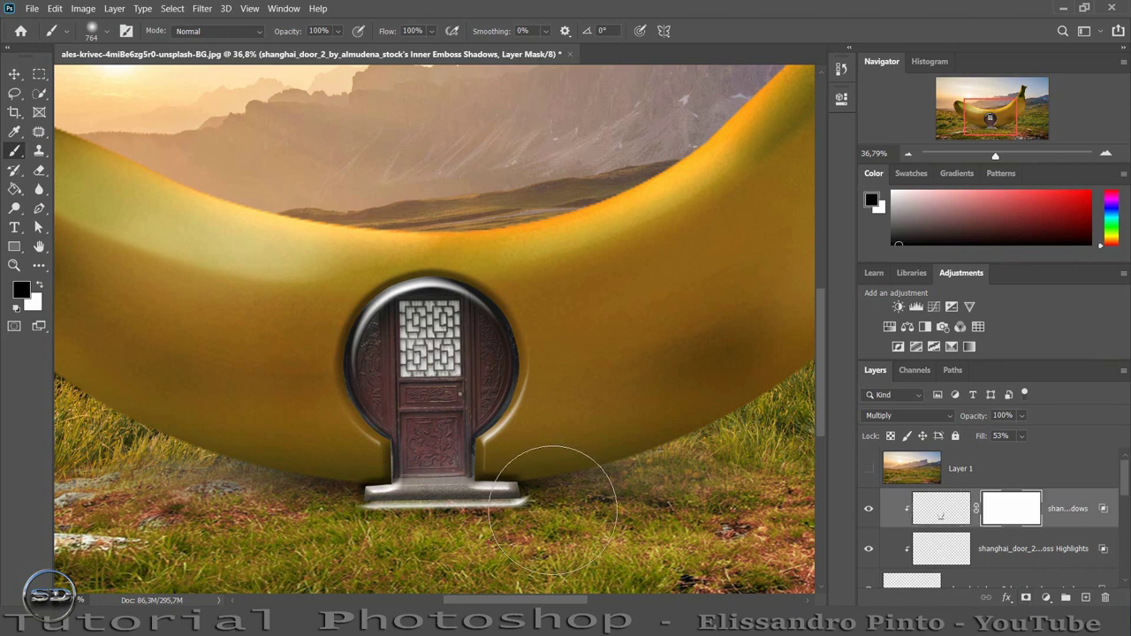
{"action": "left_click_drag", "start_coordinate": [552, 504], "coordinate": [539, 495]}
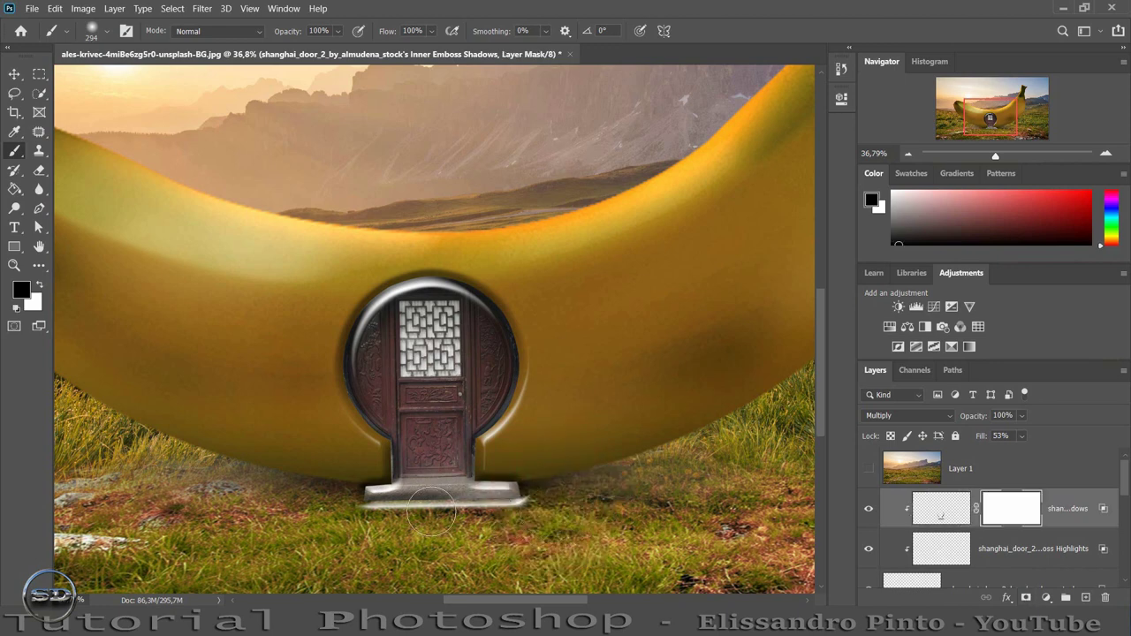
{"action": "left_click_drag", "start_coordinate": [431, 510], "coordinate": [353, 513]}
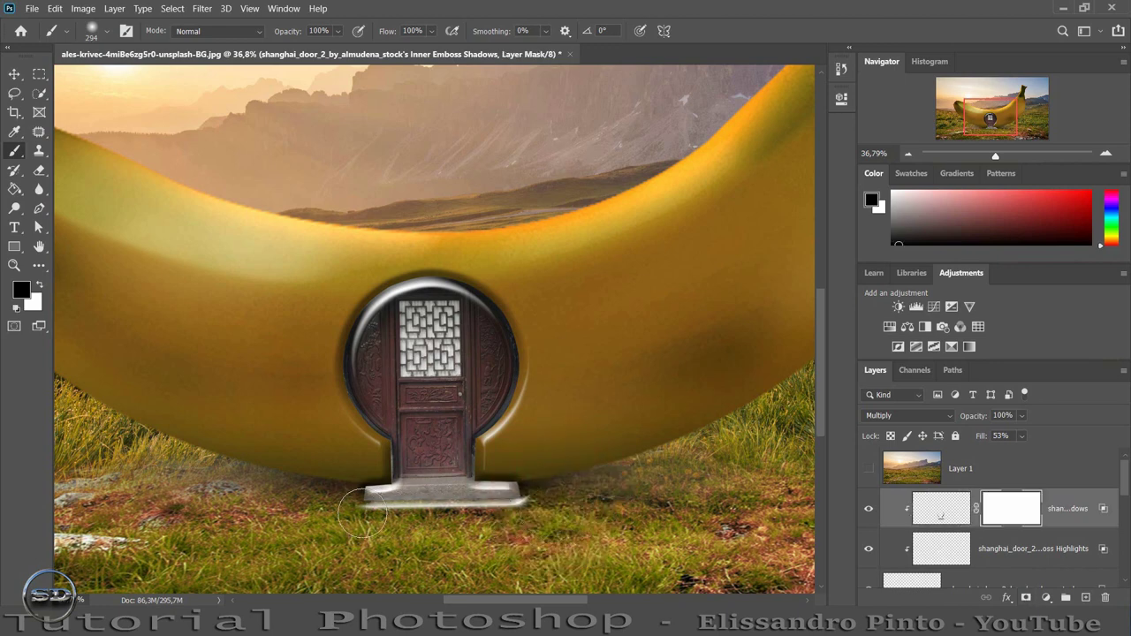
{"action": "left_click", "coordinate": [37, 286]}
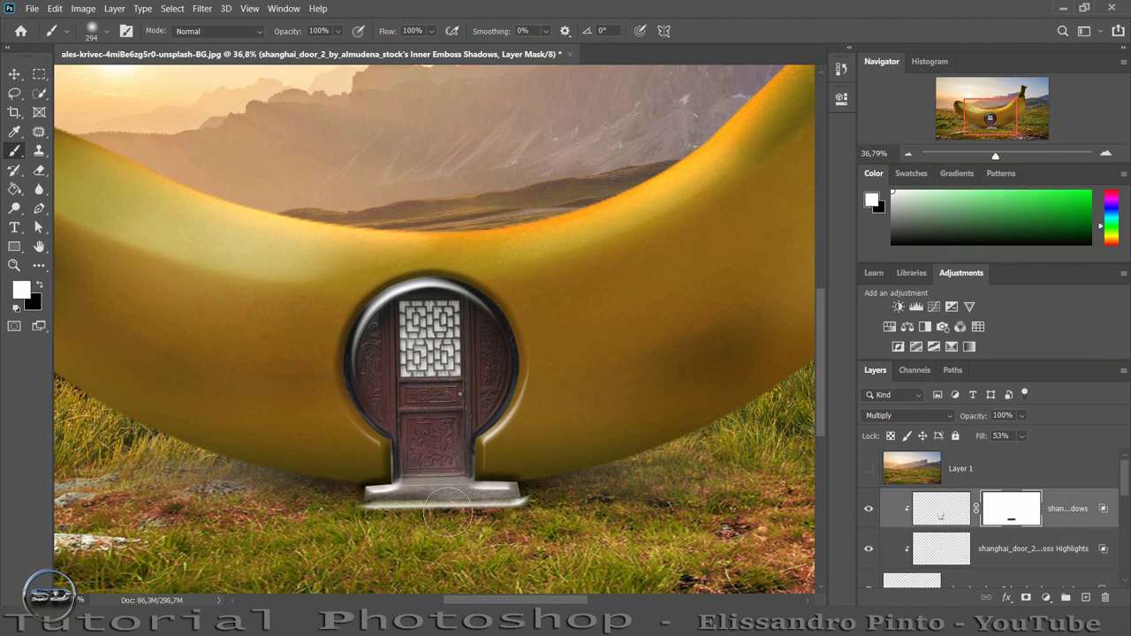
{"action": "left_click_drag", "start_coordinate": [448, 511], "coordinate": [539, 503]}
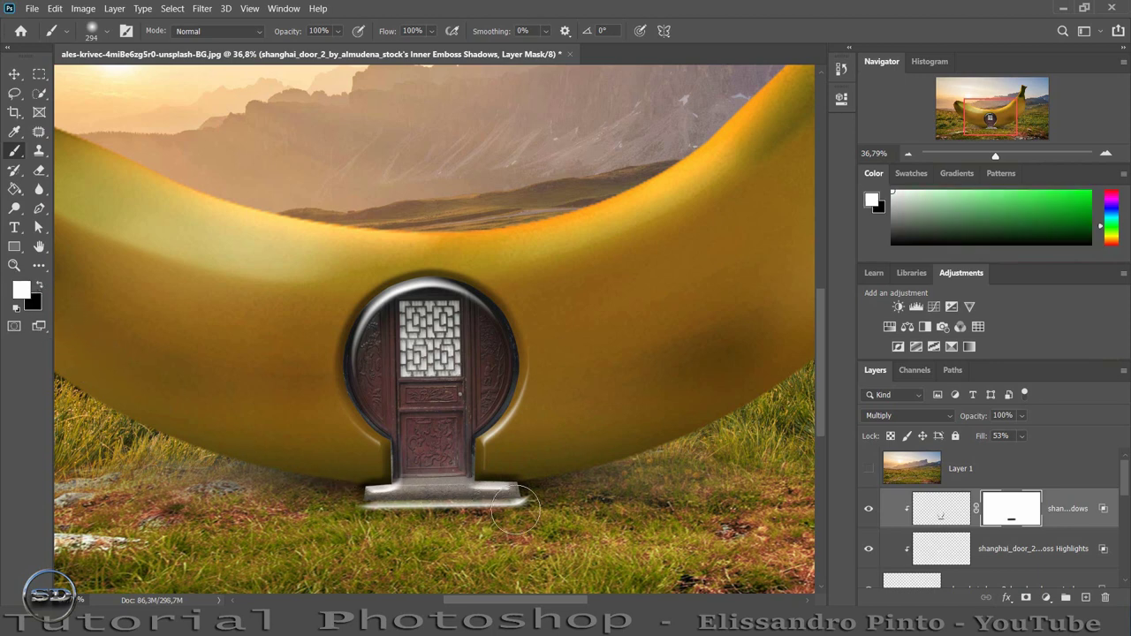
{"action": "left_click", "coordinate": [873, 510]}
{"action": "left_click", "coordinate": [871, 549]}
- Mask the emboss highlights and paint out the top-left rim and door-step highlights
{"action": "left_click", "coordinate": [940, 554]}
{"action": "left_click", "coordinate": [1025, 598]}
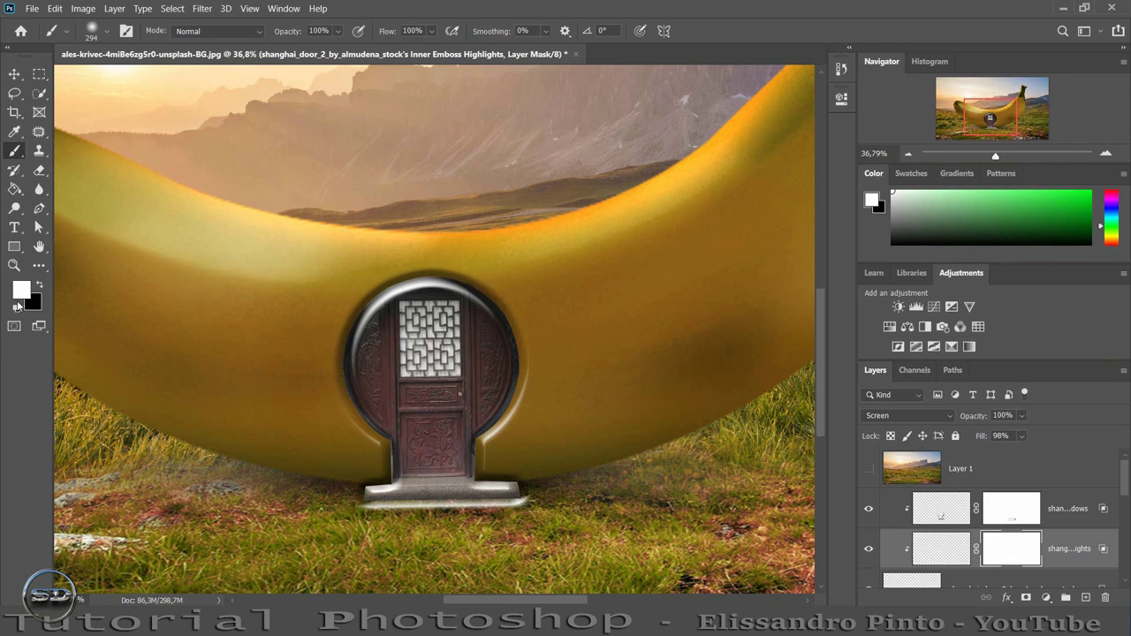
{"action": "left_click", "coordinate": [40, 286]}
{"action": "mouse_move", "coordinate": [360, 371]}
{"action": "left_mouse_down"}
{"action": "mouse_move", "coordinate": [391, 298]}
{"action": "mouse_move", "coordinate": [471, 295]}
{"action": "mouse_move", "coordinate": [481, 308]}
{"action": "left_mouse_up"}
{"action": "left_click_drag", "start_coordinate": [416, 499], "coordinate": [526, 499]}
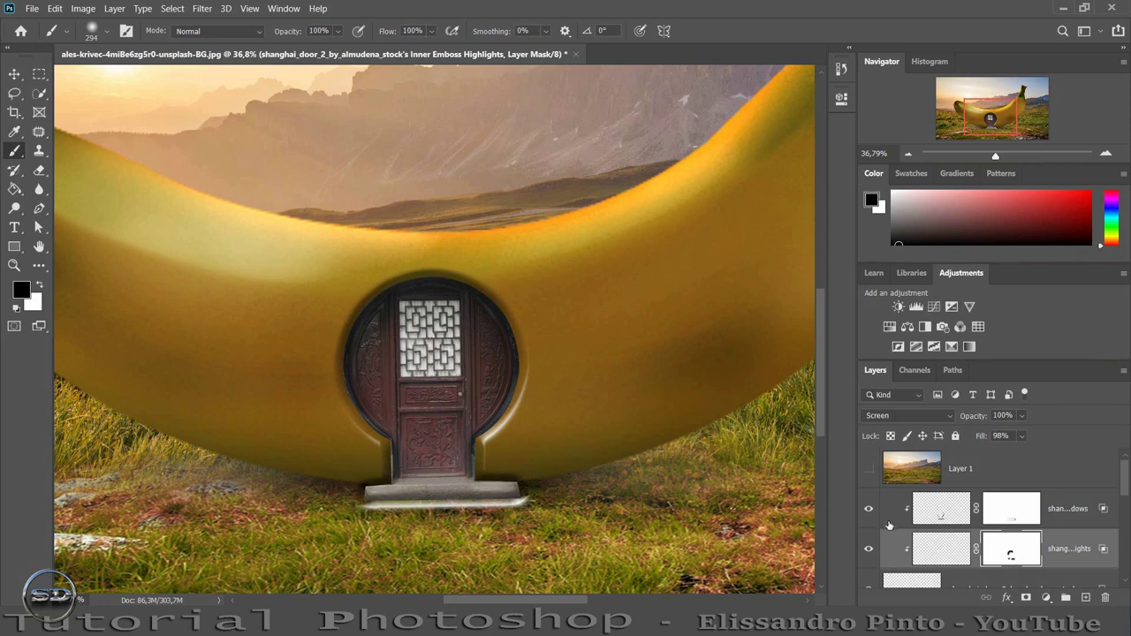
- Toggle the emboss layers to check the highlights' effect on the door
{"action": "scroll", "coordinate": [889, 525], "scroll_direction": "down", "scroll_amount": 1}
{"action": "scroll", "coordinate": [887, 528], "scroll_direction": "down", "scroll_amount": 1}
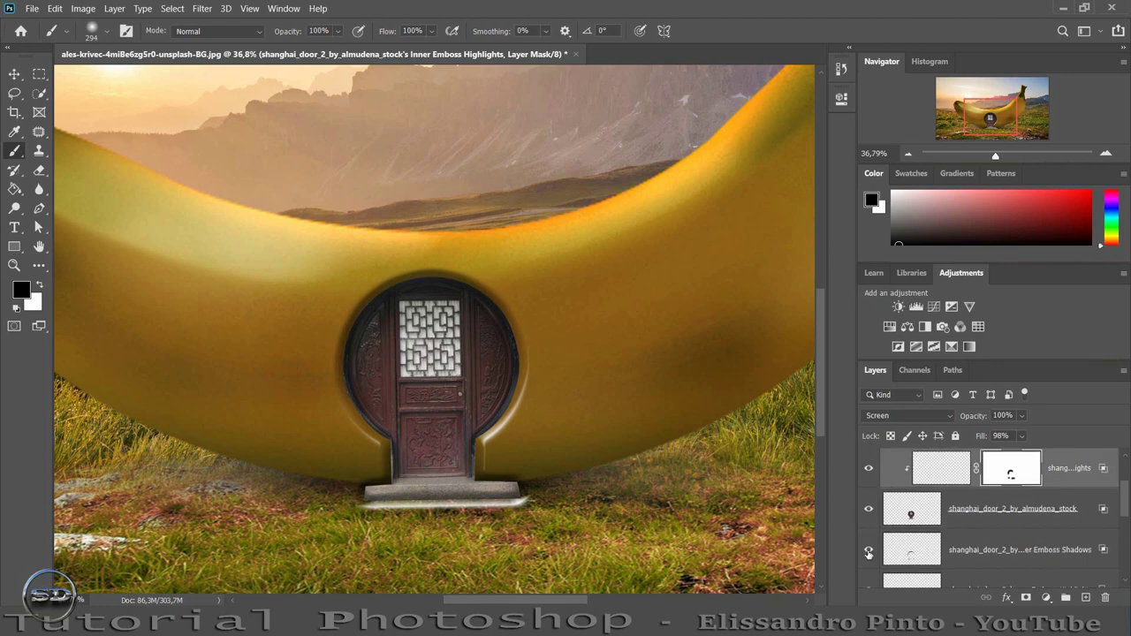
{"action": "left_click", "coordinate": [869, 551]}
{"action": "left_click", "coordinate": [869, 550]}
{"action": "left_click", "coordinate": [869, 550]}
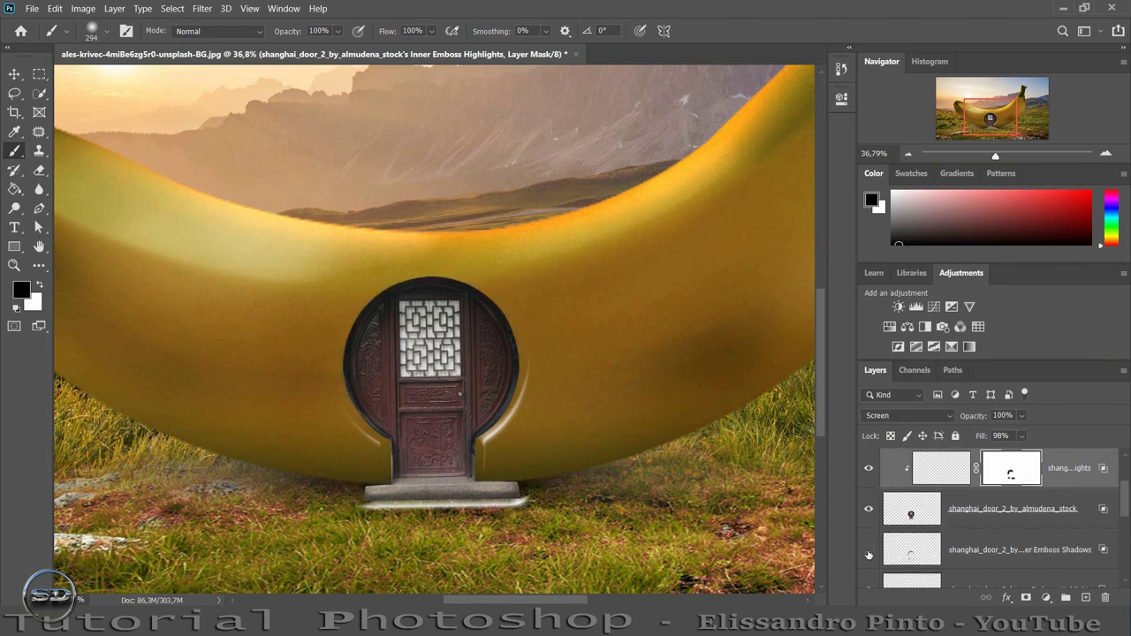
{"action": "left_click", "coordinate": [869, 550]}
{"action": "scroll", "coordinate": [869, 550], "scroll_direction": "down", "scroll_amount": 1}
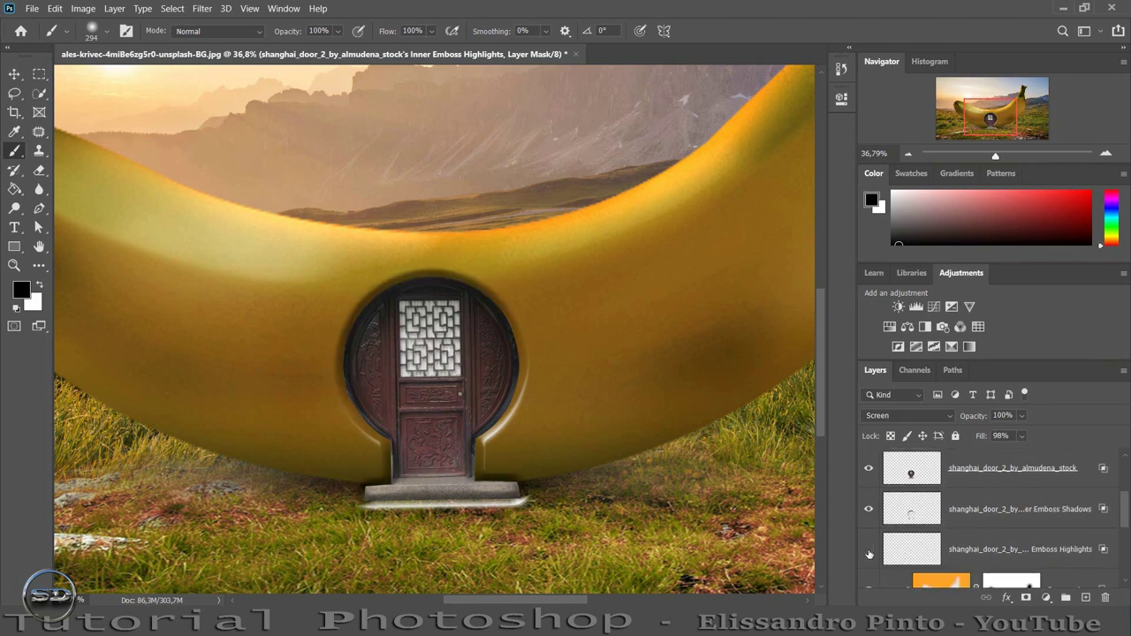
{"action": "left_click", "coordinate": [868, 550]}
{"action": "left_click", "coordinate": [869, 551]}
- Mask Outer Emboss Highlights and paint out the white line under the step
{"action": "left_click", "coordinate": [895, 548]}
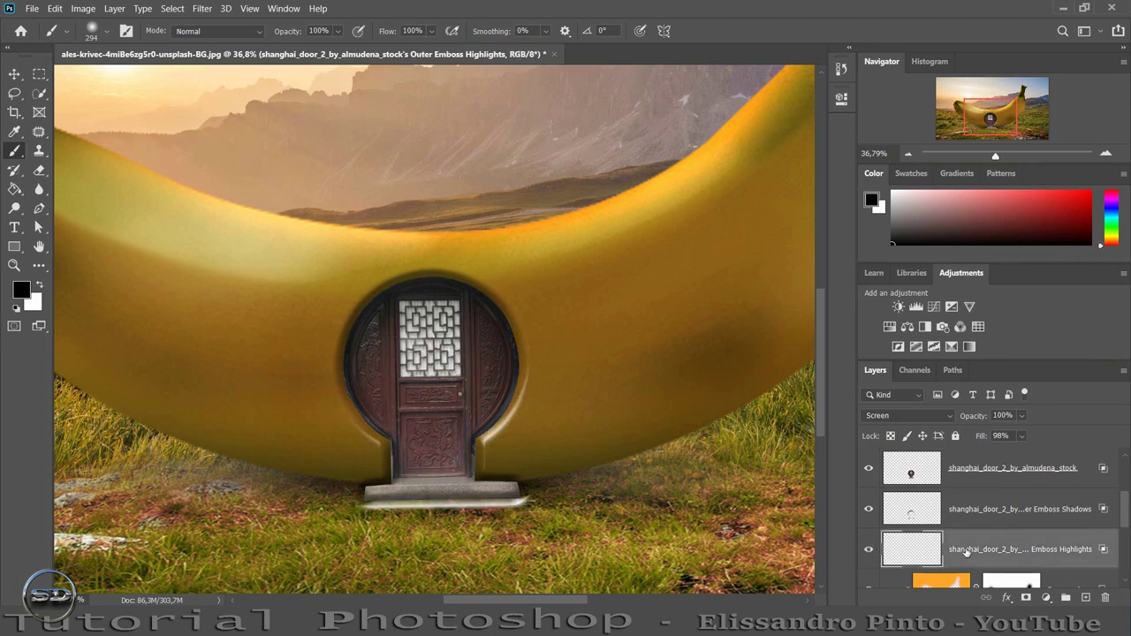
{"action": "left_click", "coordinate": [1026, 597]}
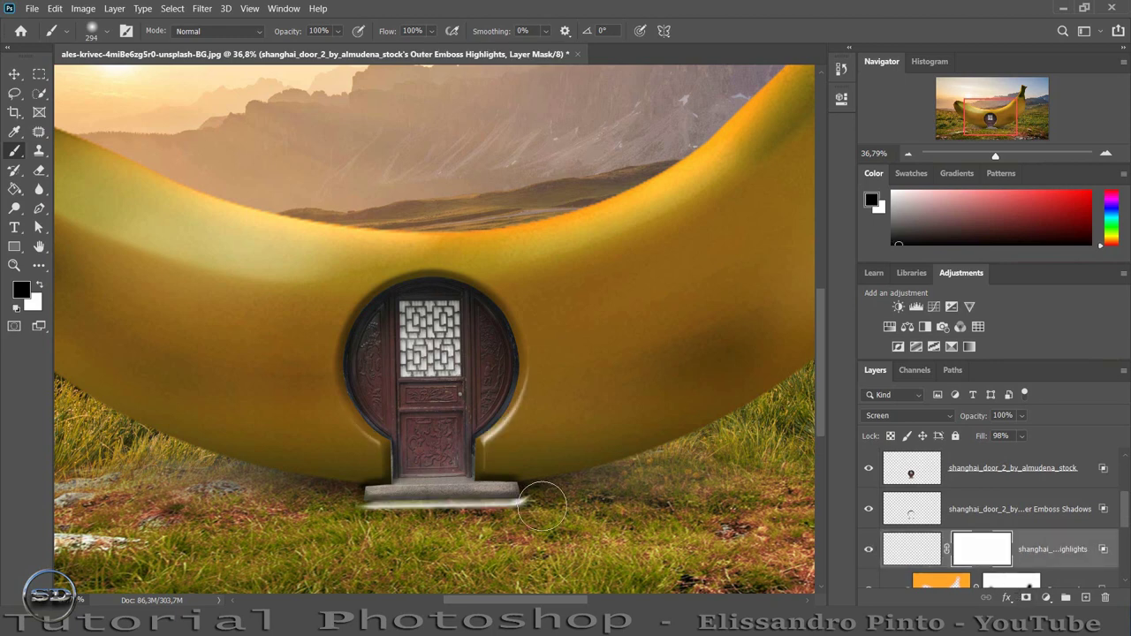
{"action": "left_click_drag", "start_coordinate": [530, 508], "coordinate": [334, 517]}
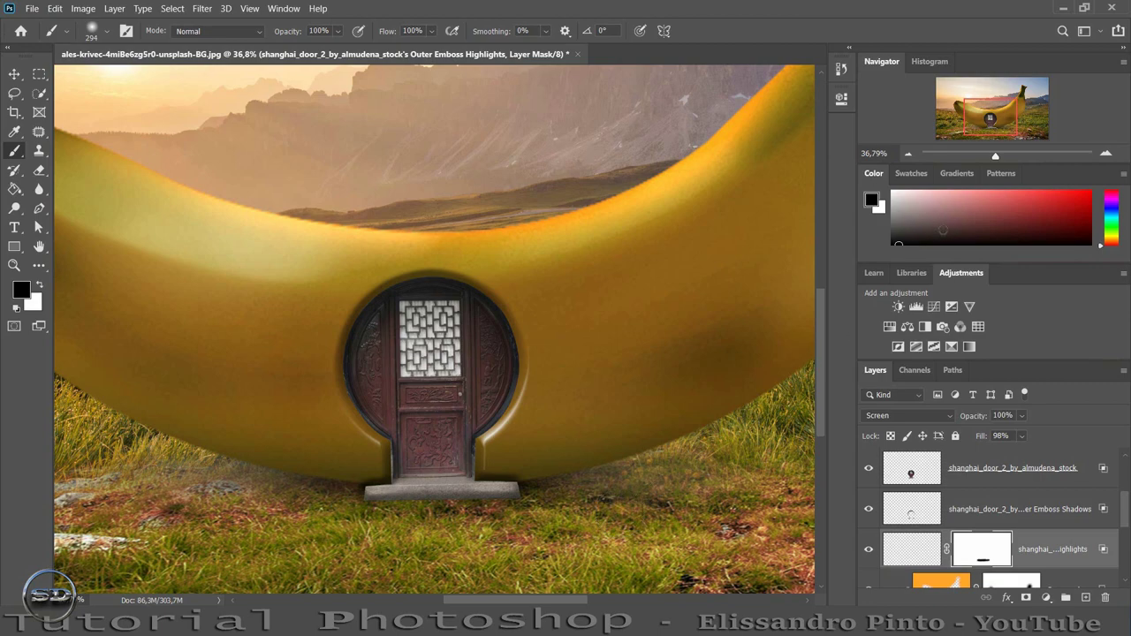
{"action": "left_click_drag", "start_coordinate": [1003, 159], "coordinate": [989, 164]}
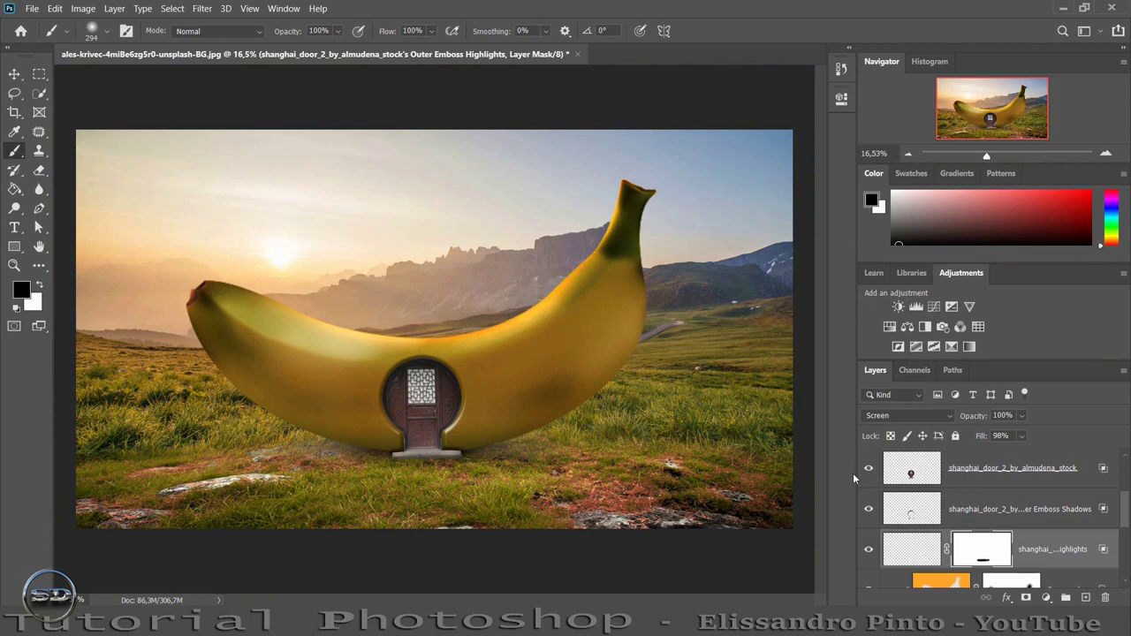
- Dock the TexturesCom stone-wall window photo as a tab and pick the Polygonal Lasso Tool
{"action": "scroll", "coordinate": [961, 517], "scroll_direction": "up", "scroll_amount": 3}
{"action": "left_click", "coordinate": [942, 501]}
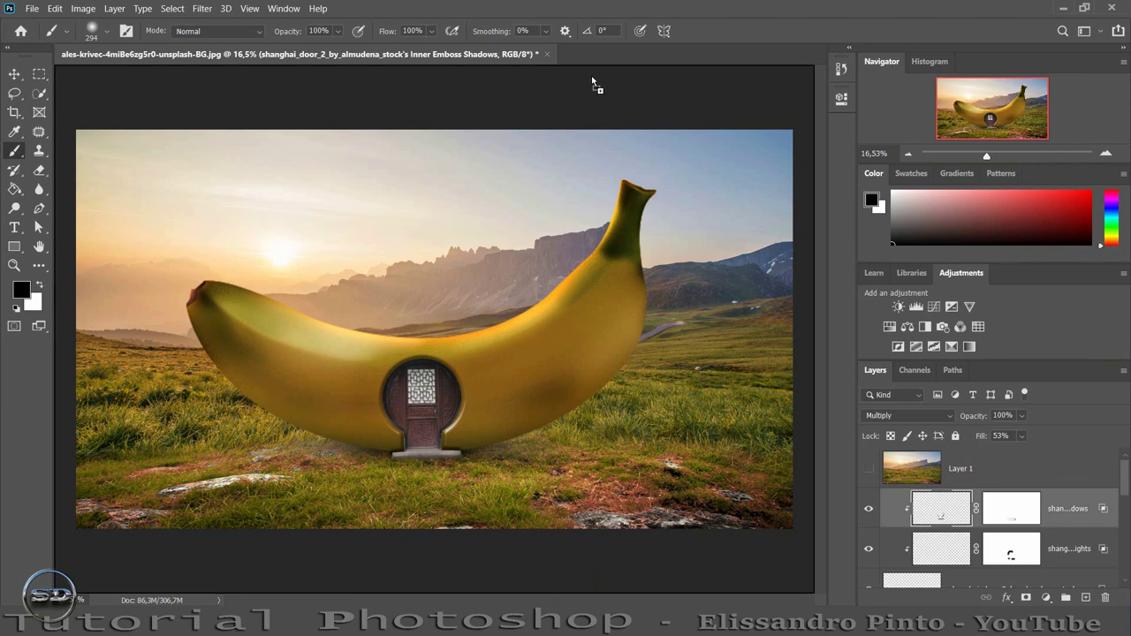
{"action": "left_click_drag", "start_coordinate": [557, 584], "coordinate": [611, 57]}
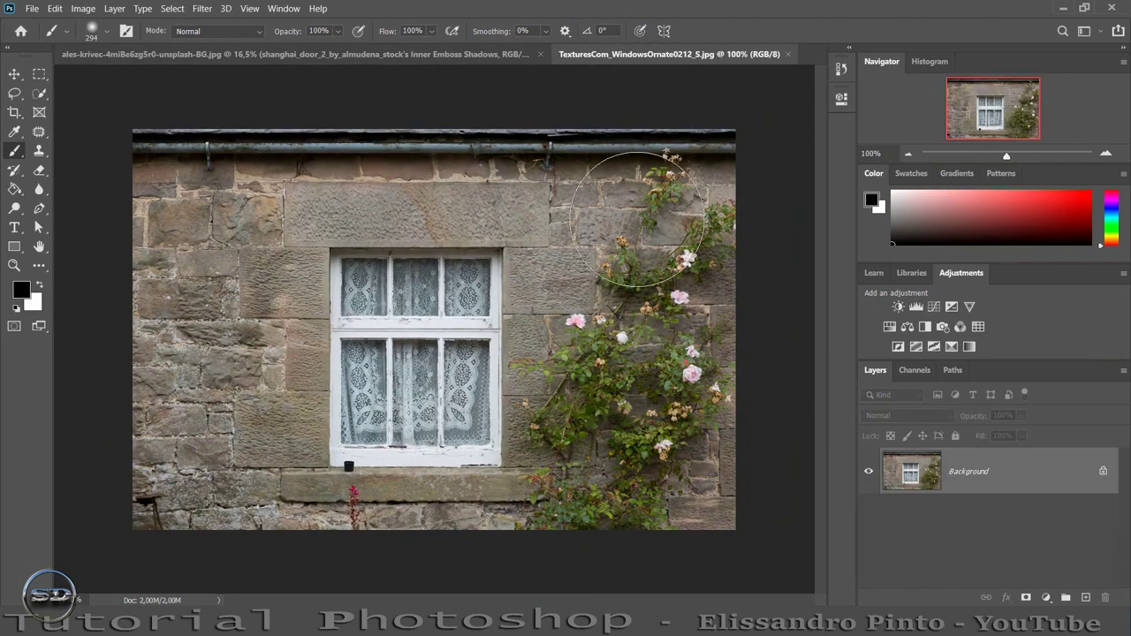
{"action": "left_click", "coordinate": [11, 96]}
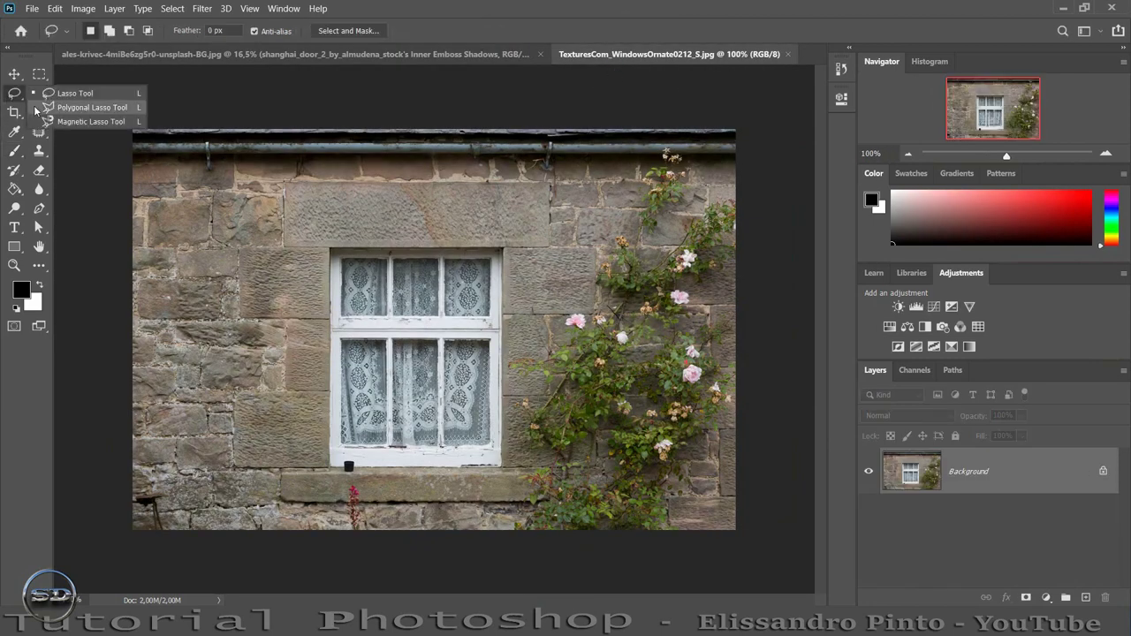
{"action": "left_click", "coordinate": [92, 107]}
- Select the window by its four corners and drag it into the banana document
{"action": "left_click", "coordinate": [334, 250]}
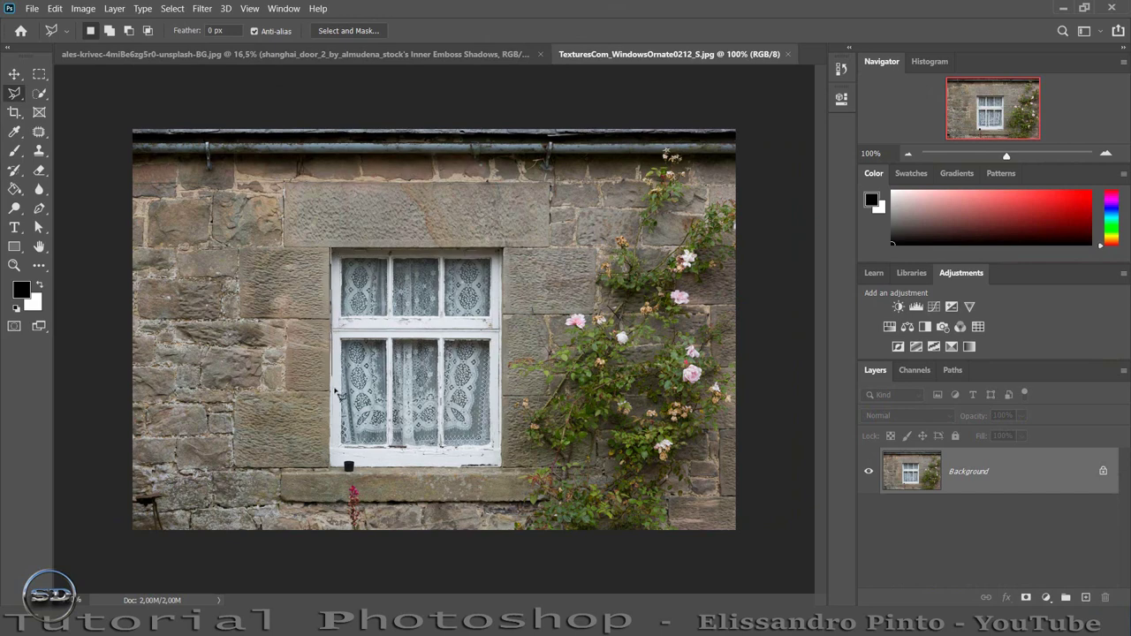
{"action": "left_click", "coordinate": [333, 468]}
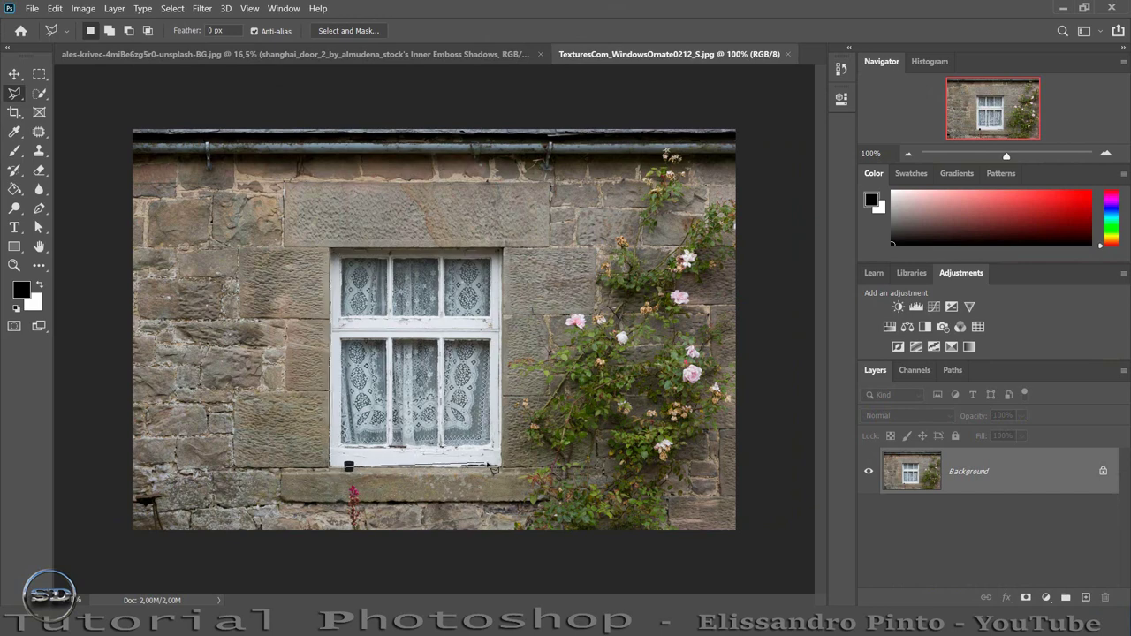
{"action": "left_click", "coordinate": [504, 467]}
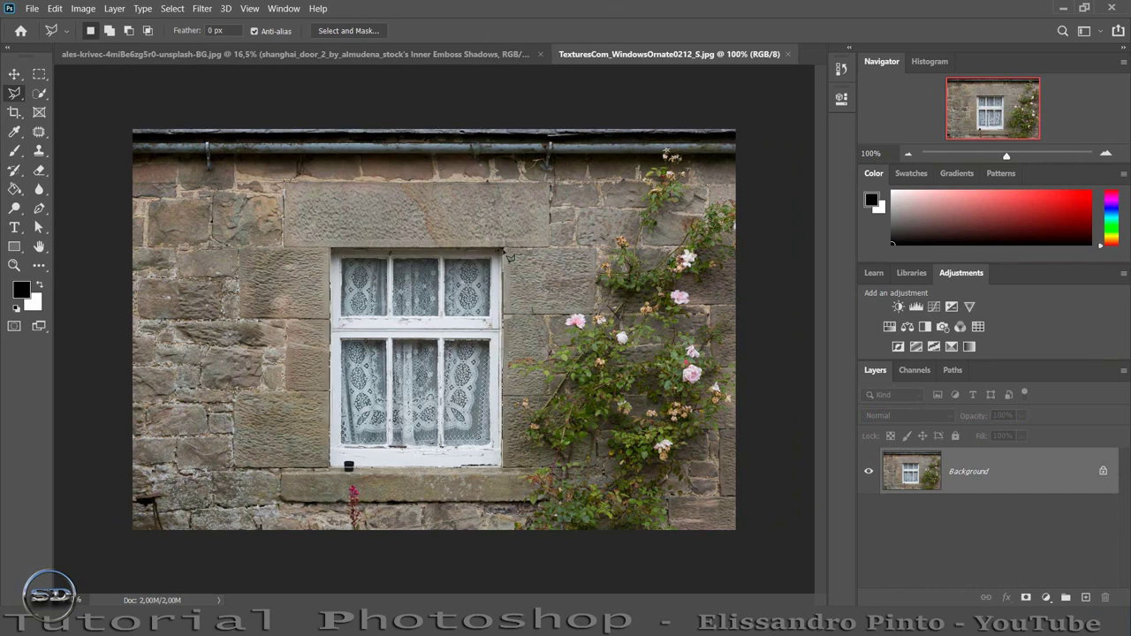
{"action": "left_click", "coordinate": [504, 250]}
{"action": "left_click", "coordinate": [334, 250]}
{"action": "key", "text": "v"}
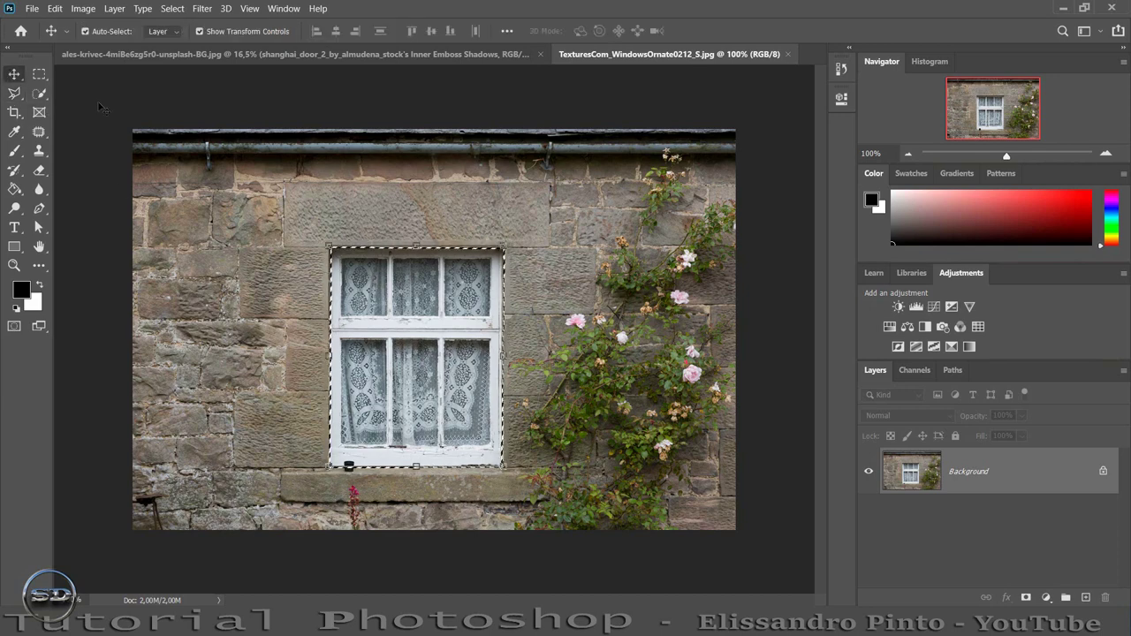
{"action": "mouse_move", "coordinate": [378, 288]}
{"action": "left_mouse_down"}
{"action": "mouse_move", "coordinate": [309, 336]}
{"action": "mouse_move", "coordinate": [335, 387]}
{"action": "left_mouse_up"}
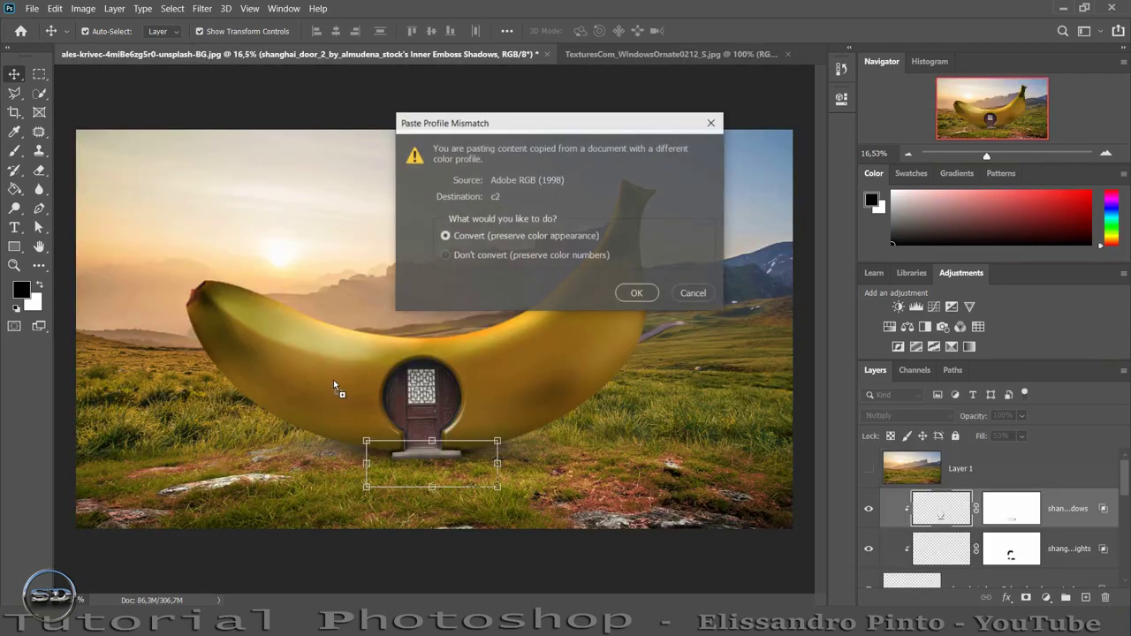
- Accept both colour profile conversions for the pasted window
{"action": "left_click", "coordinate": [637, 294]}
{"action": "left_click", "coordinate": [637, 267]}
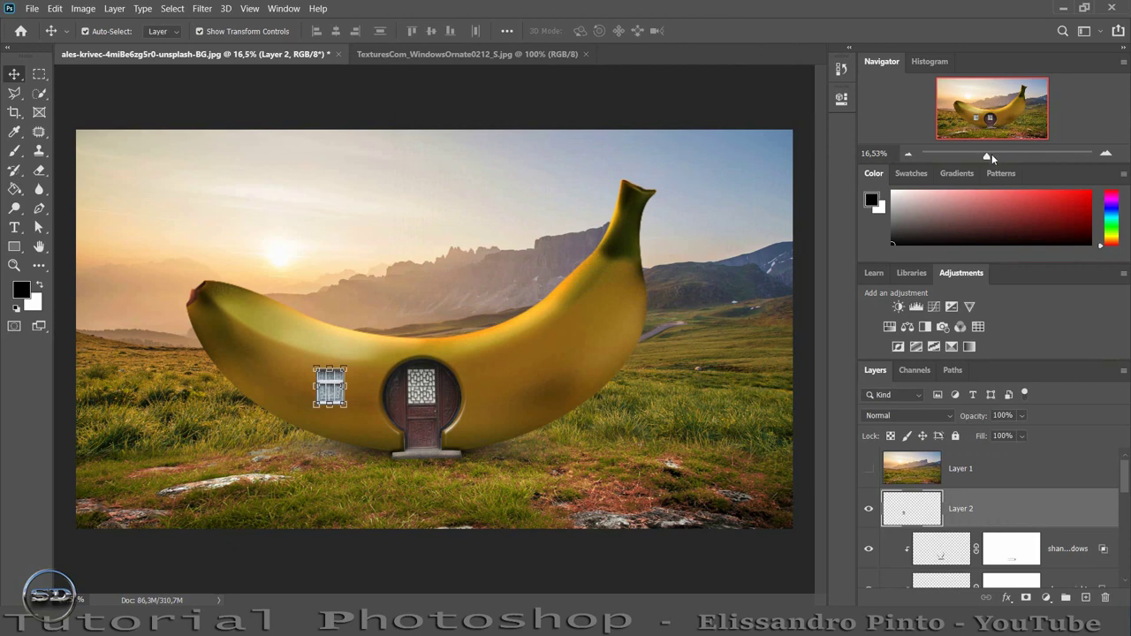
{"action": "left_click_drag", "start_coordinate": [992, 157], "coordinate": [986, 118]}
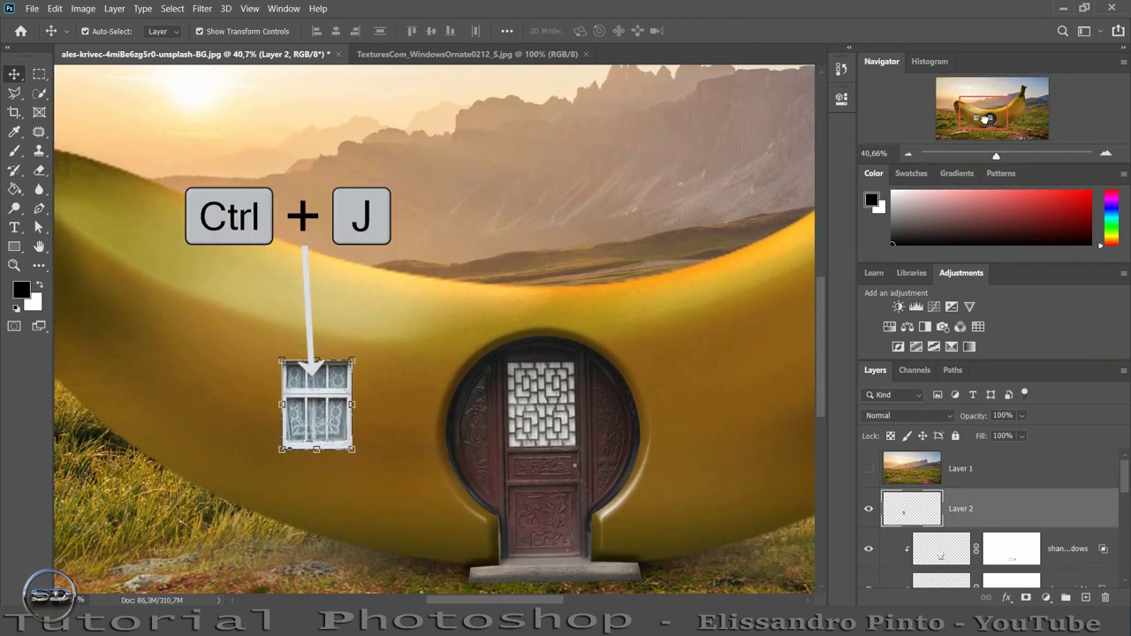
- Duplicate the window layer, flip the copy horizontally, and place it right of the door
{"action": "key", "text": "ctrl+j"}
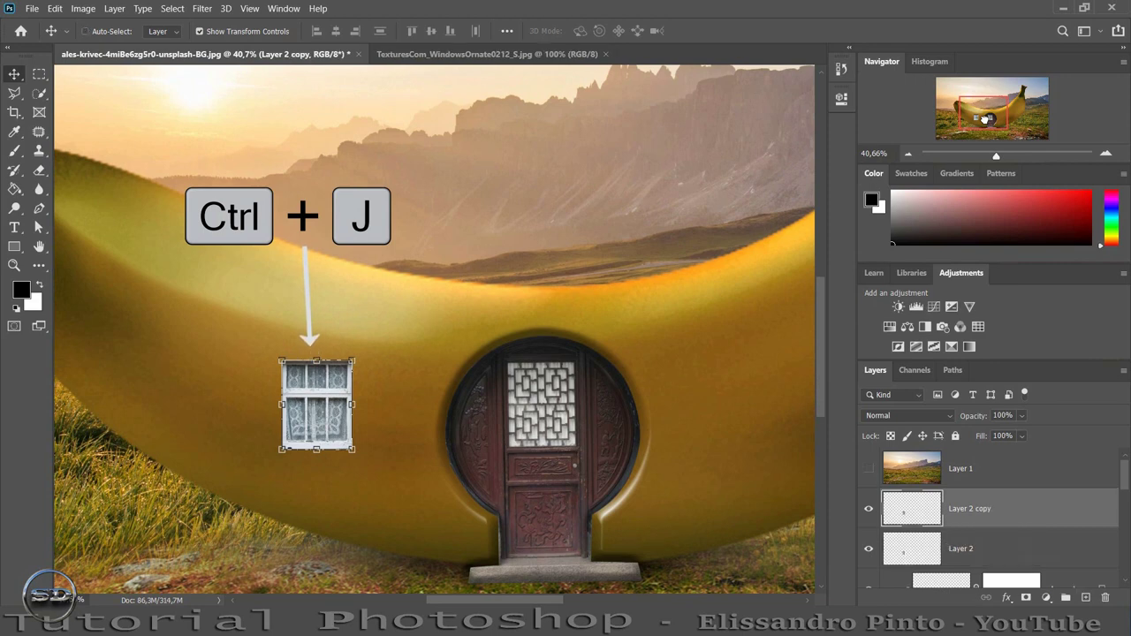
{"action": "key", "text": "ctrl+t"}
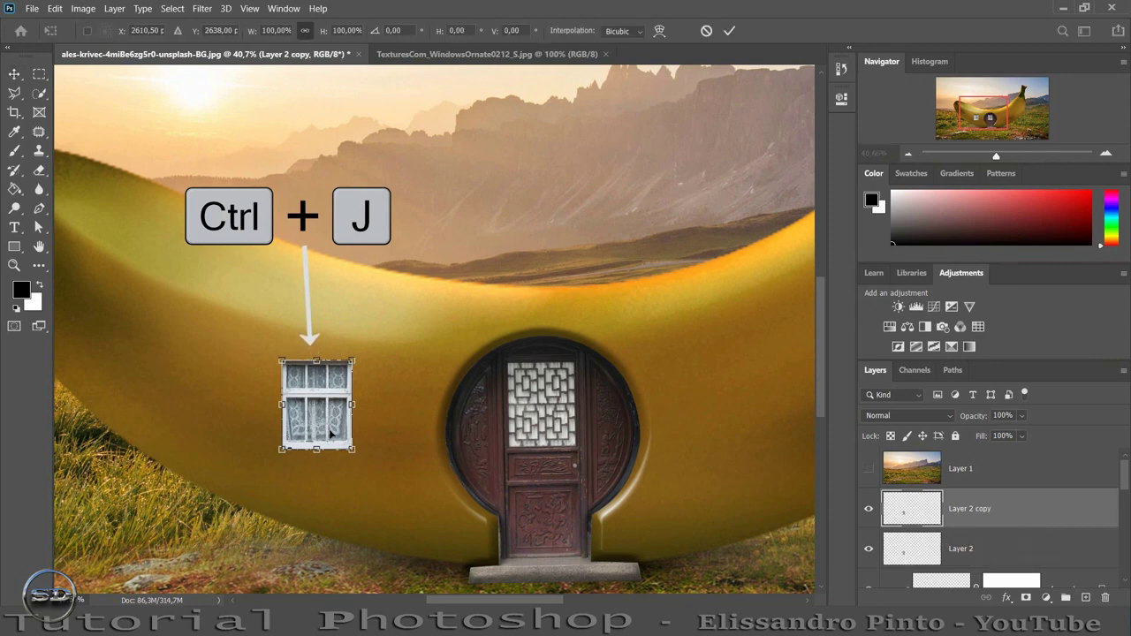
{"action": "right_click", "coordinate": [331, 433]}
{"action": "left_click", "coordinate": [359, 414]}
{"action": "mouse_move", "coordinate": [336, 426]}
{"action": "left_mouse_down"}
{"action": "mouse_move", "coordinate": [492, 440]}
{"action": "mouse_move", "coordinate": [762, 427]}
{"action": "left_mouse_up"}
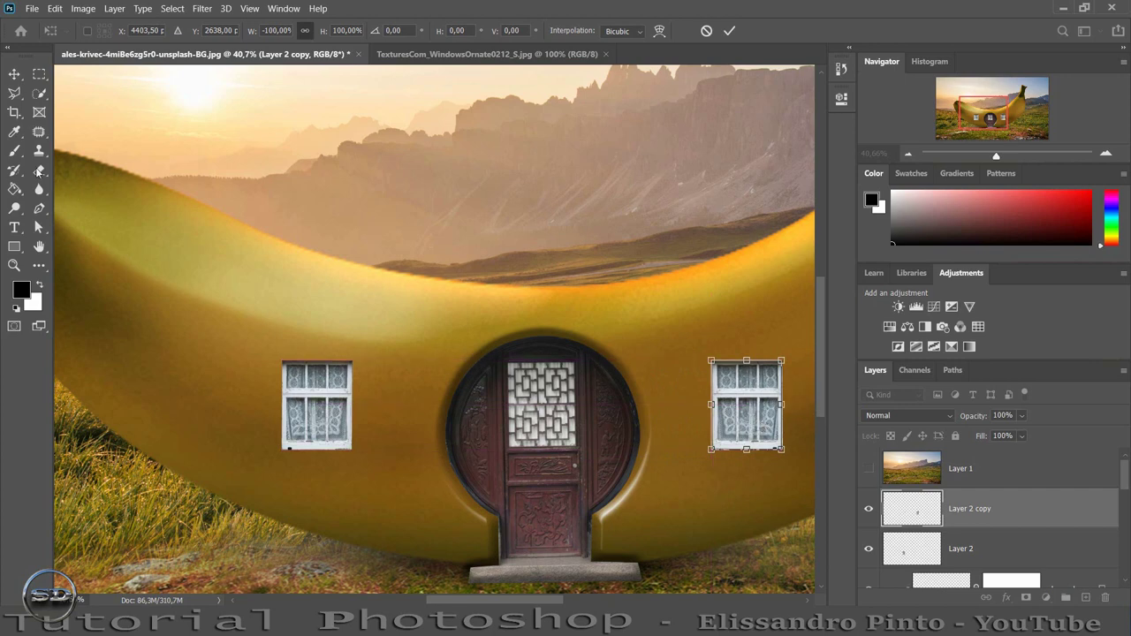
{"action": "left_click", "coordinate": [14, 151]}
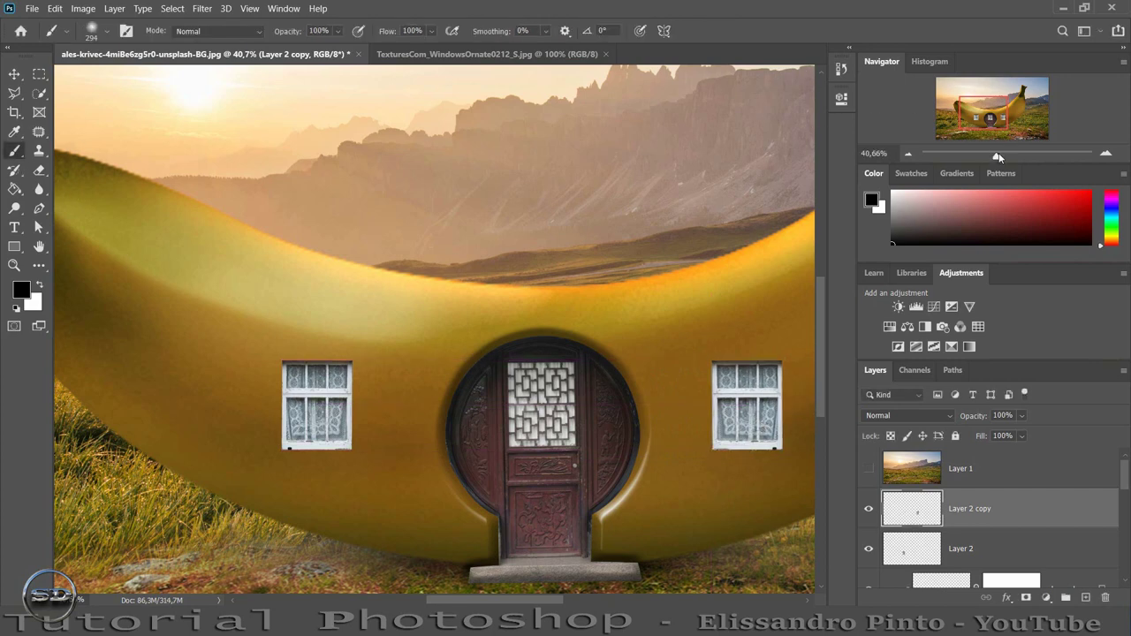
{"action": "left_click_drag", "start_coordinate": [998, 156], "coordinate": [1001, 160]}
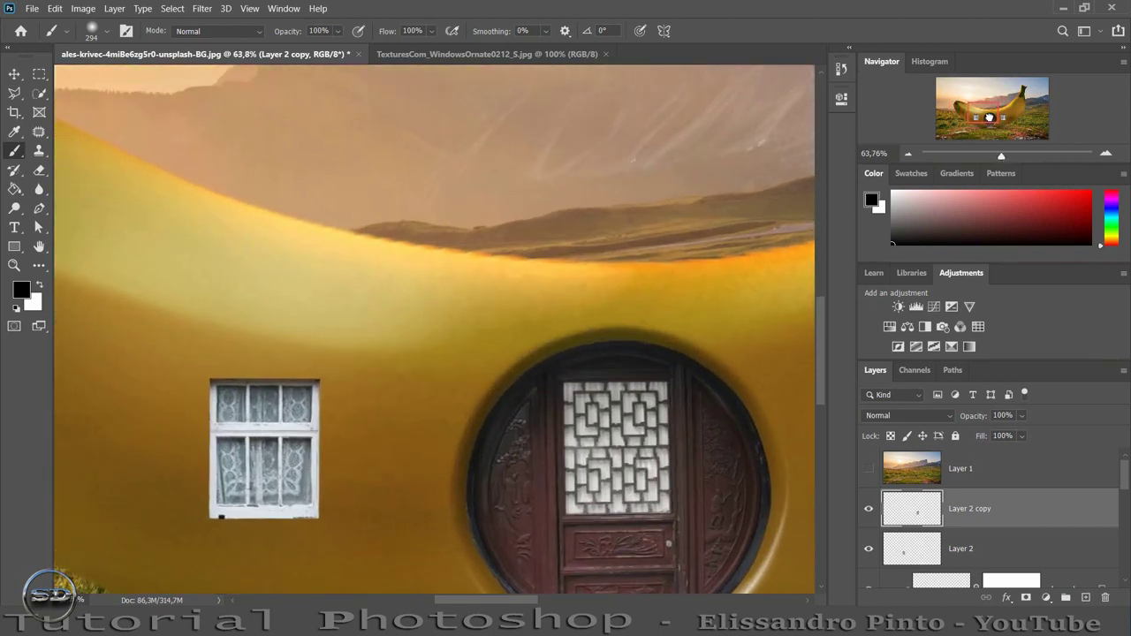
{"action": "left_click_drag", "start_coordinate": [991, 115], "coordinate": [989, 118]}
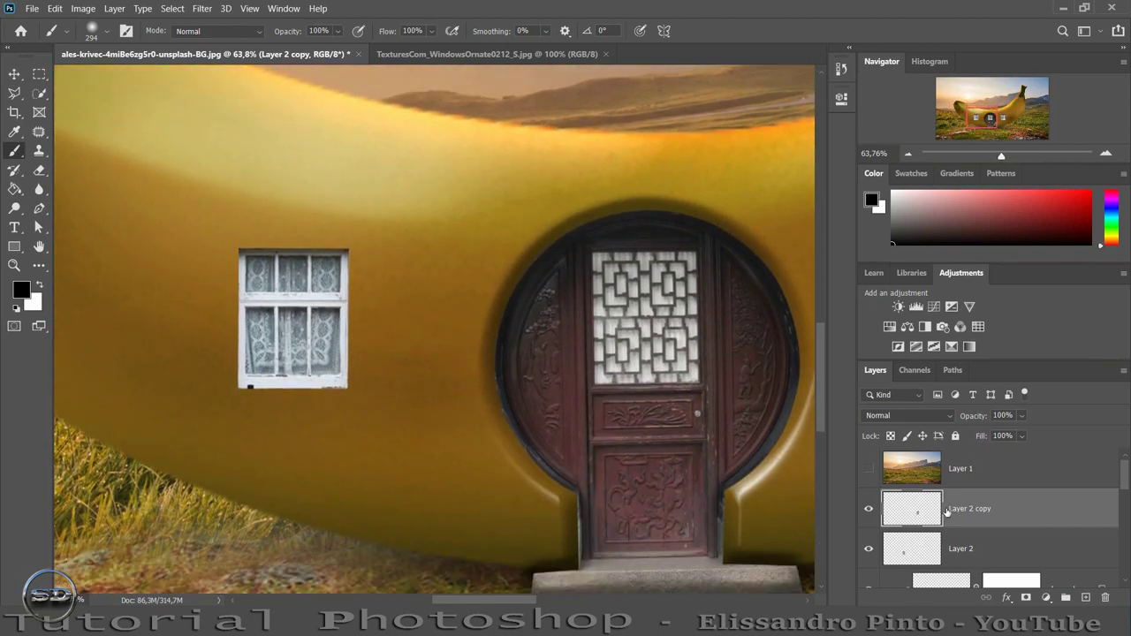
- Add a Pillow Emboss Bevel & Emboss to Layer 2, then hide all its effects
{"action": "left_click", "coordinate": [950, 547]}
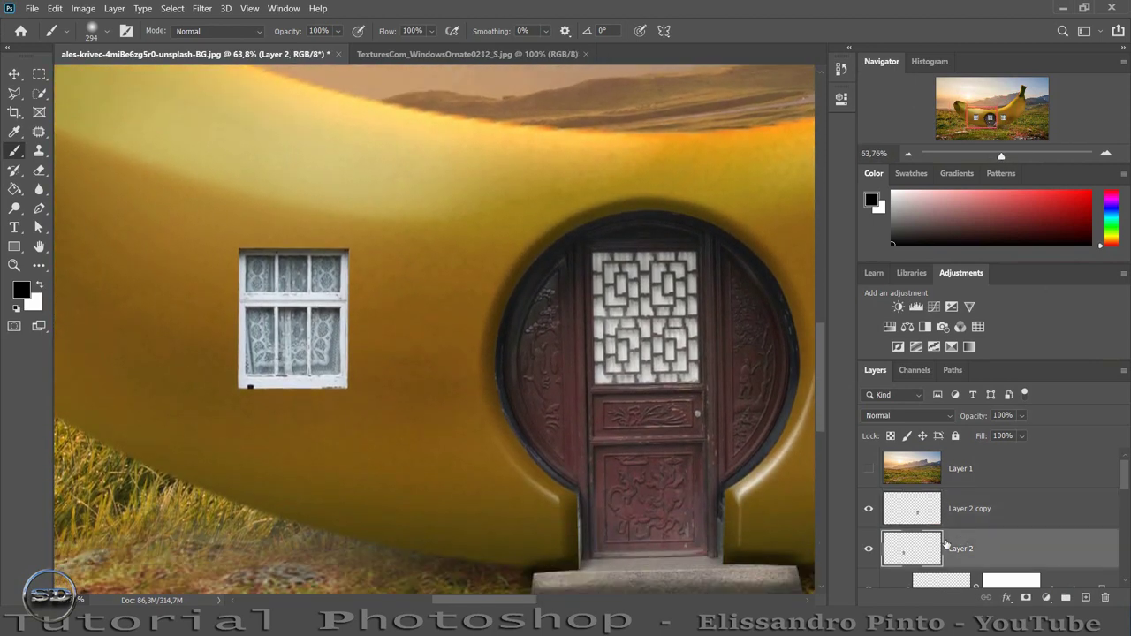
{"action": "left_click", "coordinate": [868, 551]}
{"action": "left_click", "coordinate": [869, 552]}
{"action": "double_click", "coordinate": [1041, 554]}
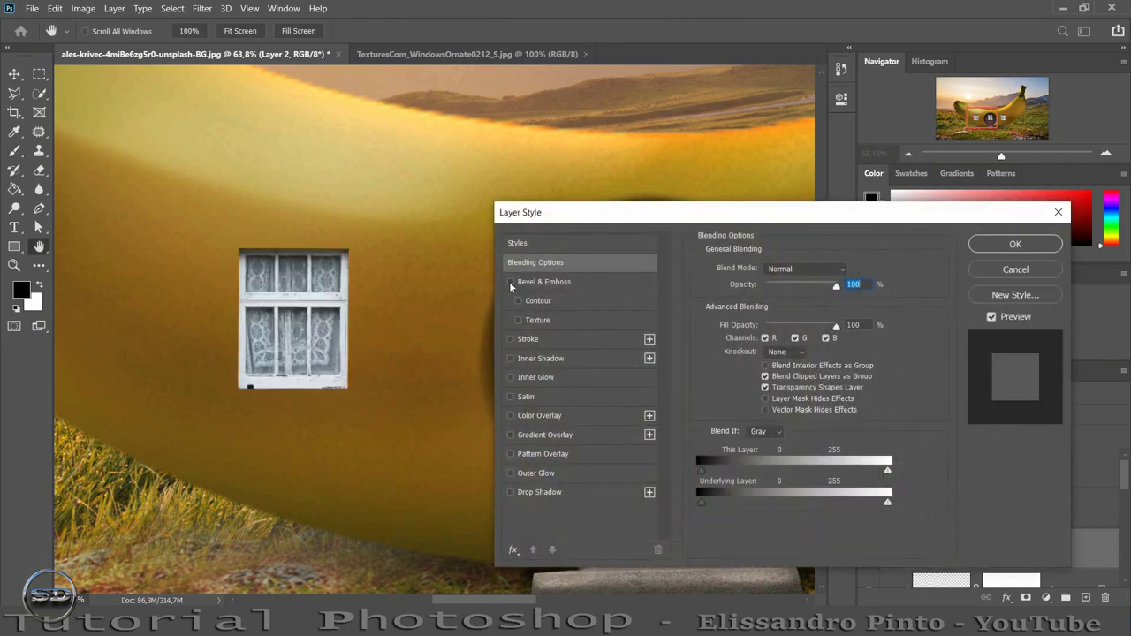
{"action": "left_click", "coordinate": [511, 283]}
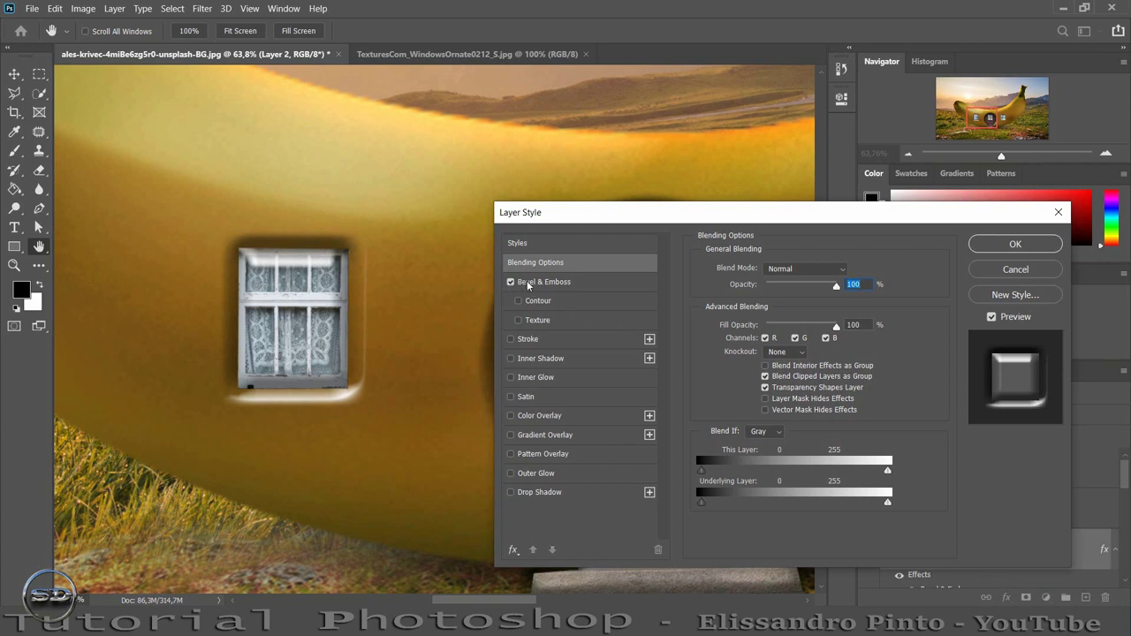
{"action": "left_click", "coordinate": [528, 283]}
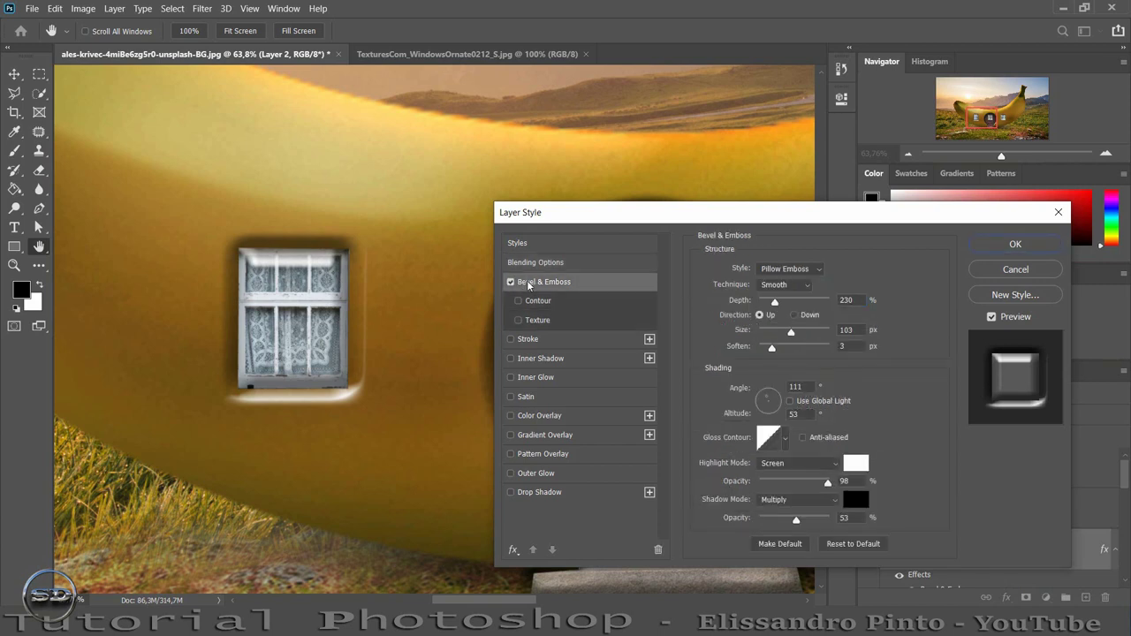
{"action": "left_click", "coordinate": [1017, 245]}
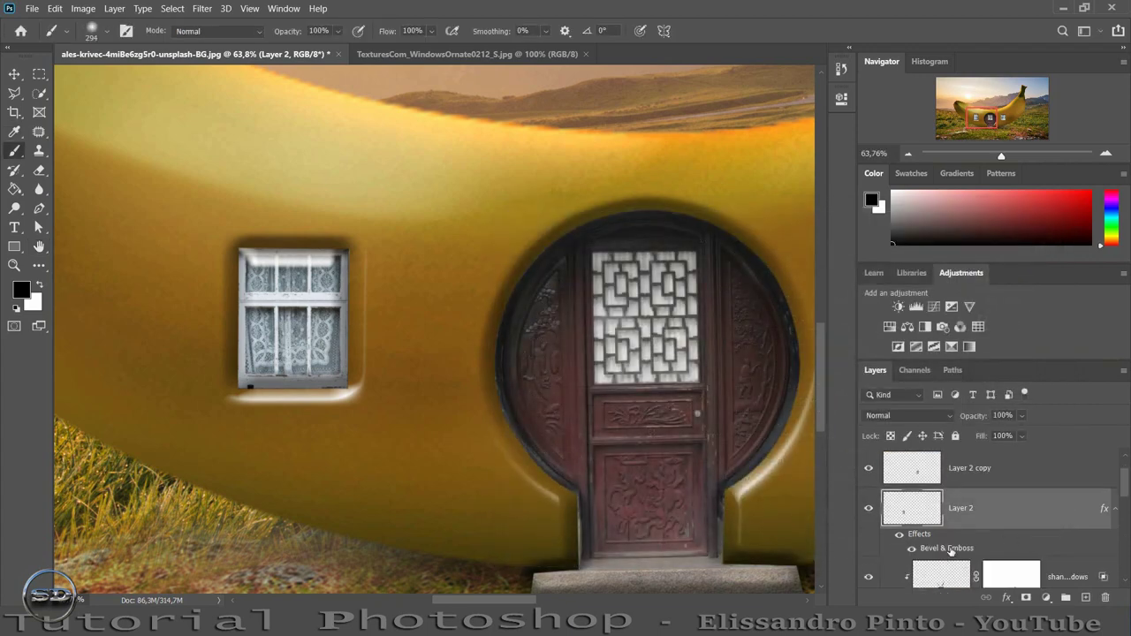
{"action": "right_click", "coordinate": [950, 550]}
{"action": "left_click", "coordinate": [979, 527]}
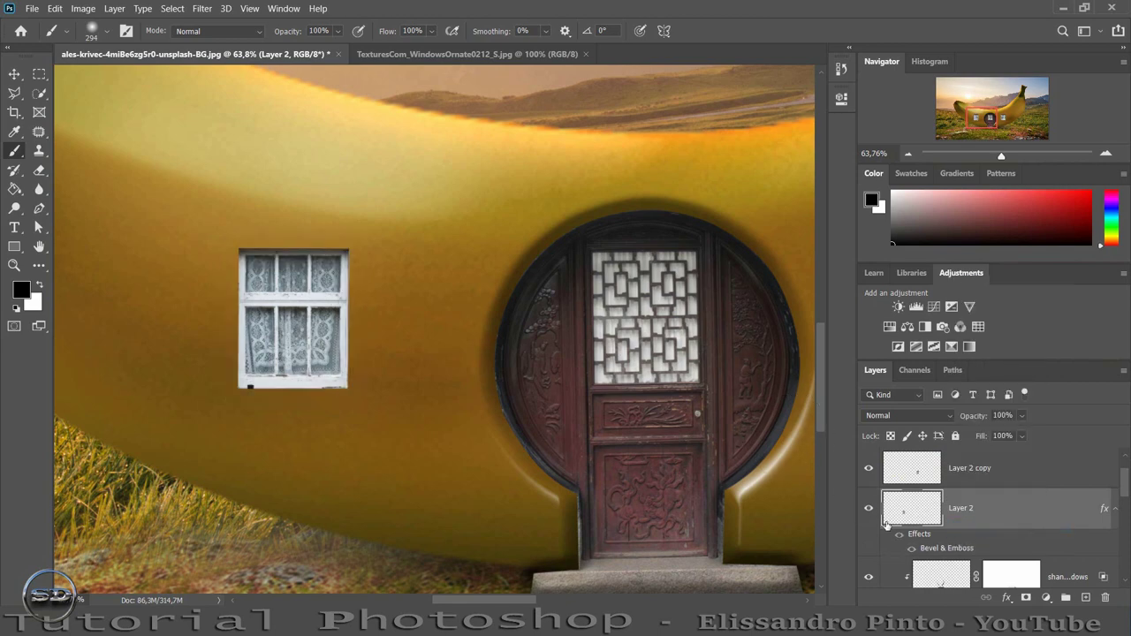
- Split the window's bevel into separate layers and check the outer shadow
{"action": "right_click", "coordinate": [939, 549]}
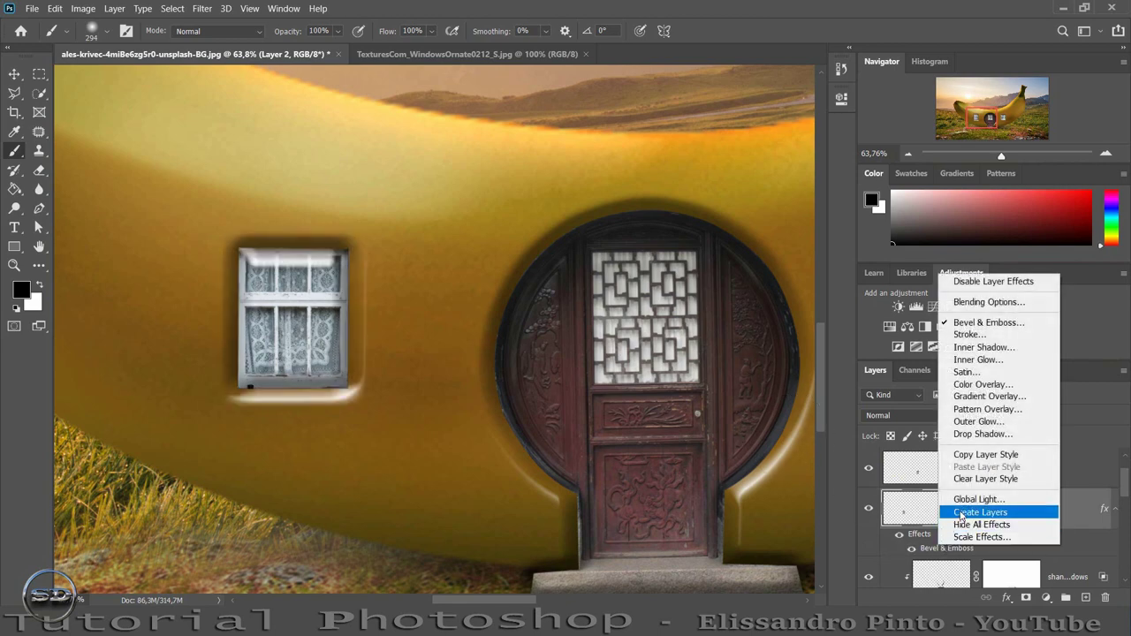
{"action": "left_click", "coordinate": [961, 513]}
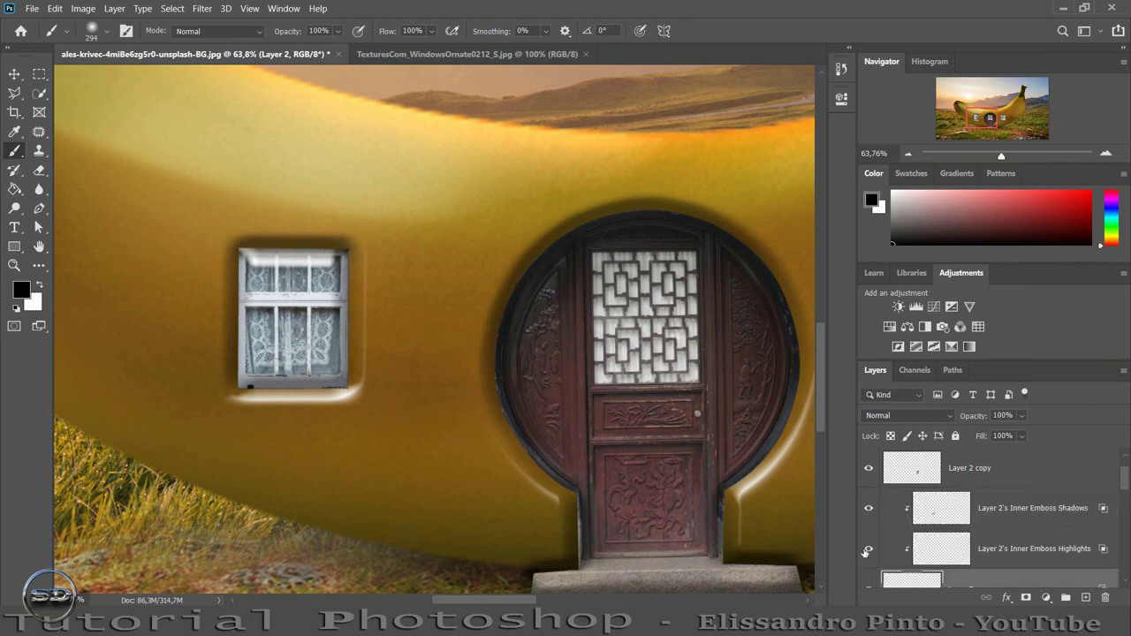
{"action": "scroll", "coordinate": [885, 545], "scroll_direction": "down", "scroll_amount": 1}
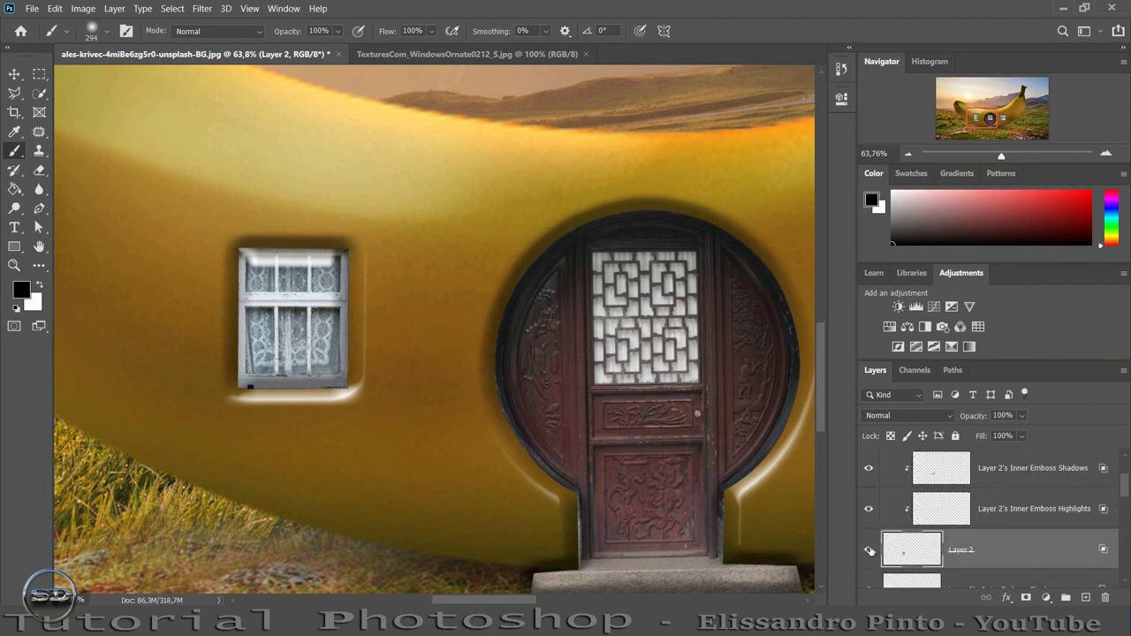
{"action": "scroll", "coordinate": [870, 551], "scroll_direction": "down", "scroll_amount": 1}
{"action": "left_click", "coordinate": [867, 550]}
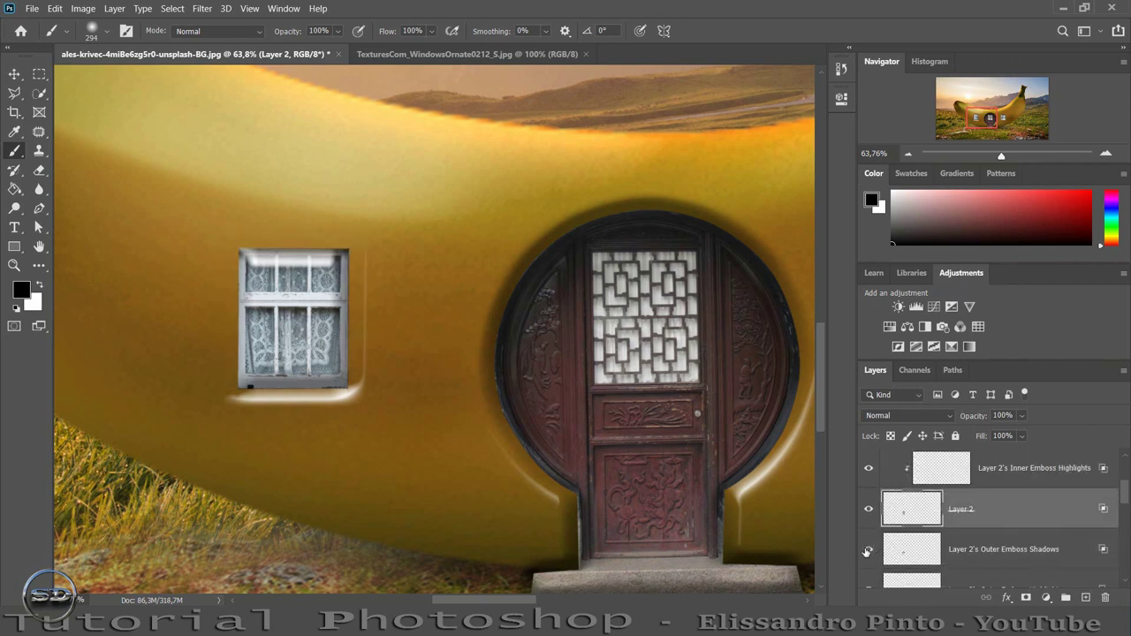
{"action": "left_click", "coordinate": [867, 550]}
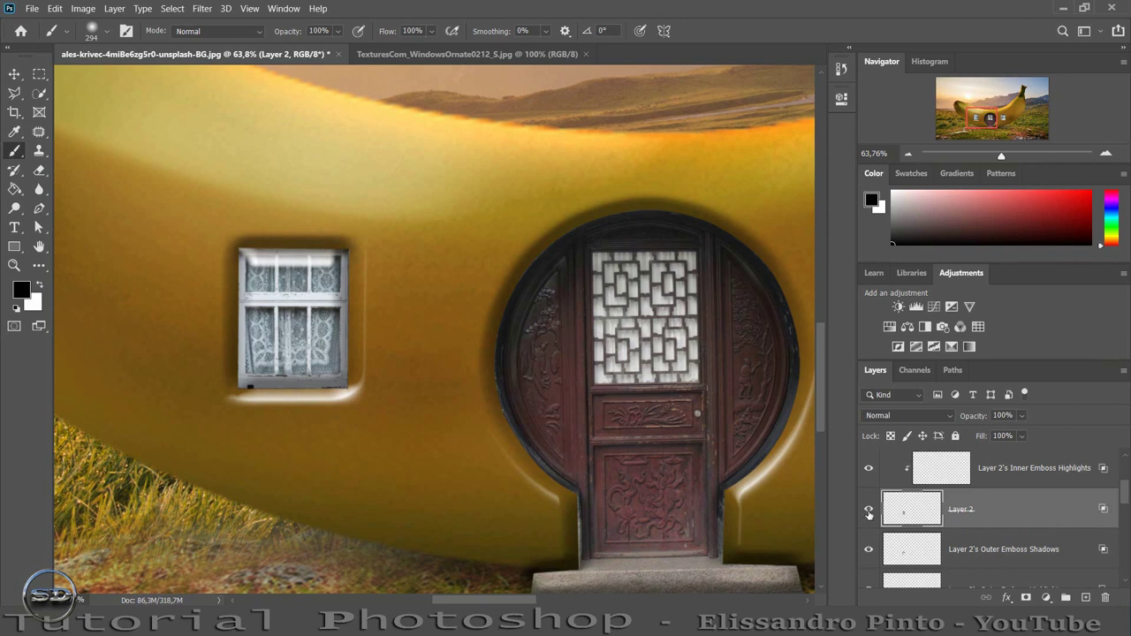
- Hide the window's Inner Emboss Highlights and compare its inner grey shadow
{"action": "left_click", "coordinate": [869, 468]}
{"action": "left_click", "coordinate": [869, 468]}
{"action": "left_click", "coordinate": [868, 468]}
{"action": "scroll", "coordinate": [884, 474], "scroll_direction": "up", "scroll_amount": 1}
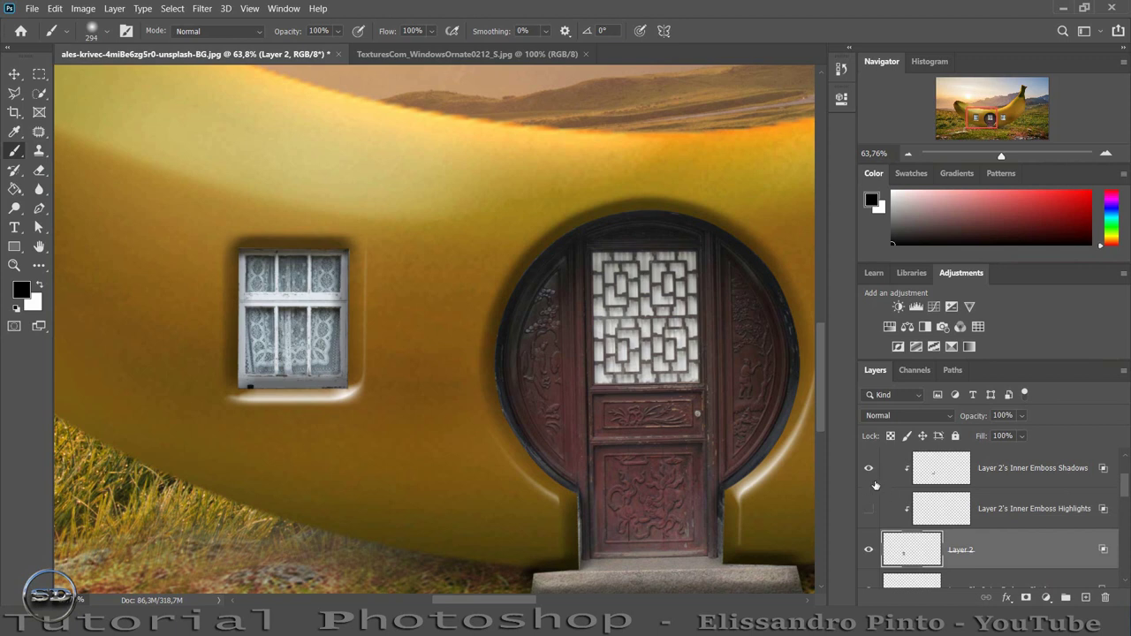
{"action": "left_click", "coordinate": [870, 469]}
{"action": "left_click", "coordinate": [870, 470]}
{"action": "key", "text": "ctrl+j"}
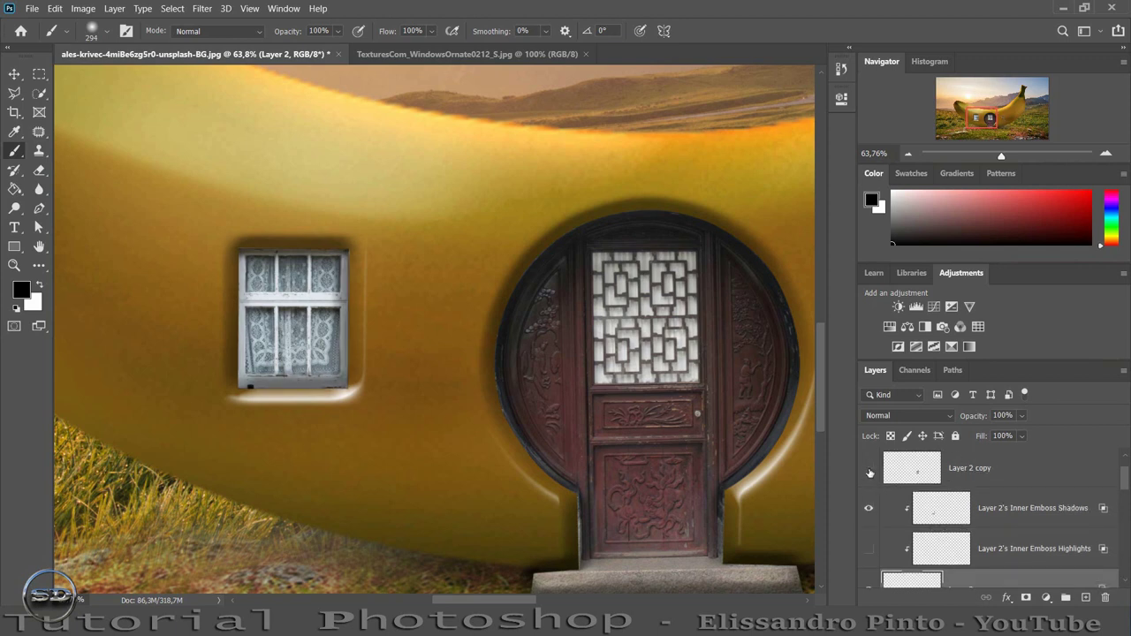
{"action": "scroll", "coordinate": [869, 471], "scroll_direction": "up", "scroll_amount": 1}
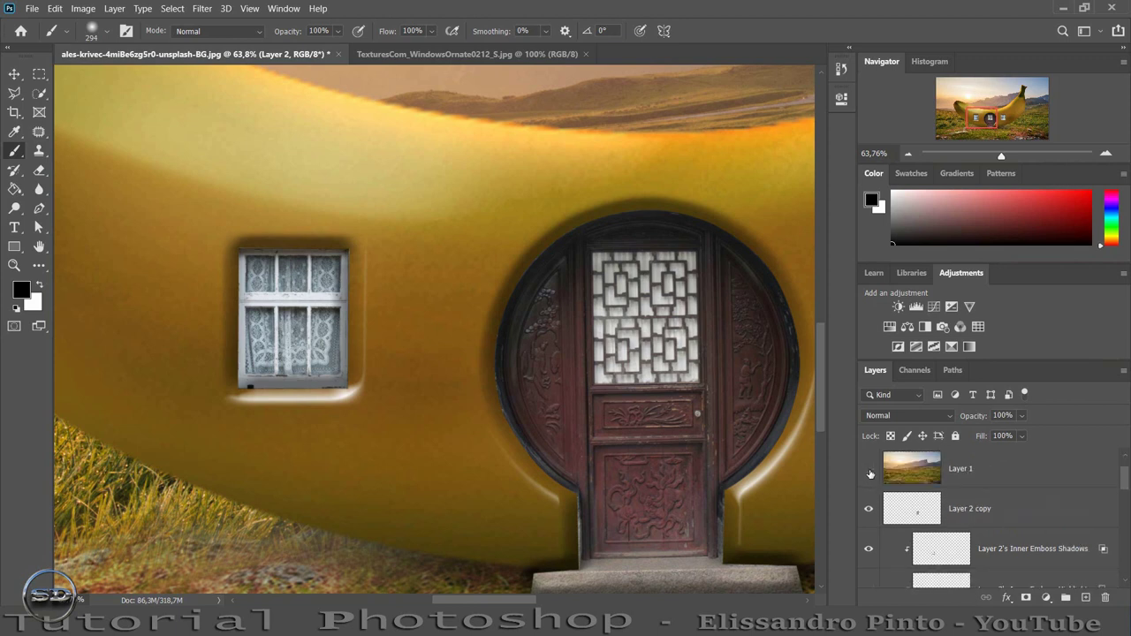
{"action": "scroll", "coordinate": [870, 473], "scroll_direction": "down", "scroll_amount": 1}
- Reshow the outer shadow and highlight, then add a mask to Outer Emboss Highlights
{"action": "left_click", "coordinate": [870, 509]}
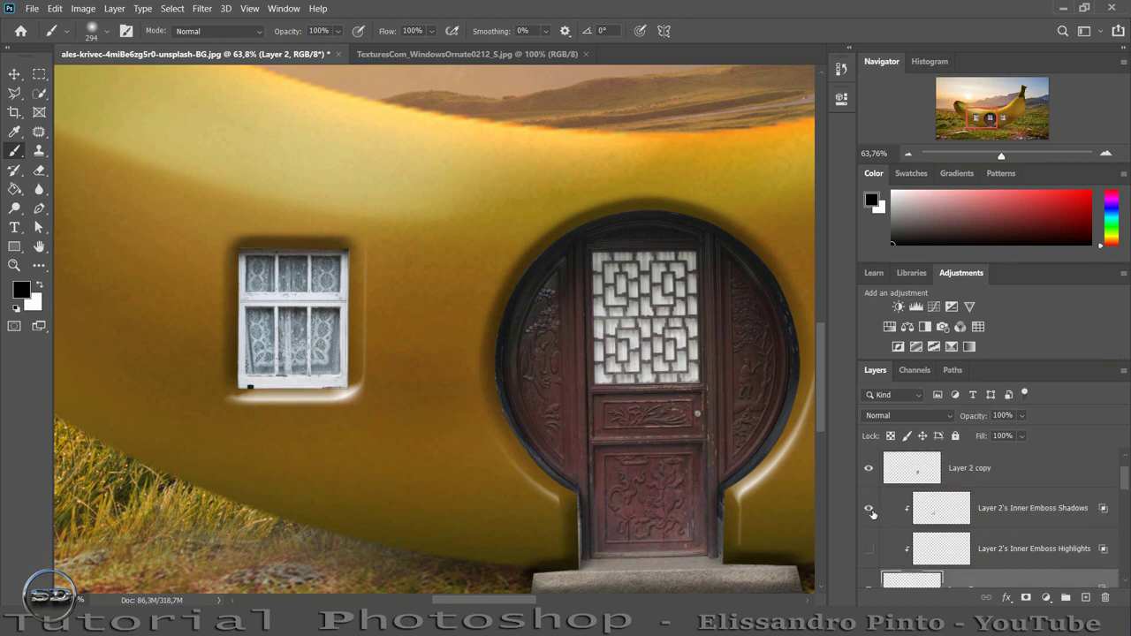
{"action": "scroll", "coordinate": [872, 511], "scroll_direction": "down", "scroll_amount": 2}
{"action": "left_click", "coordinate": [870, 510]}
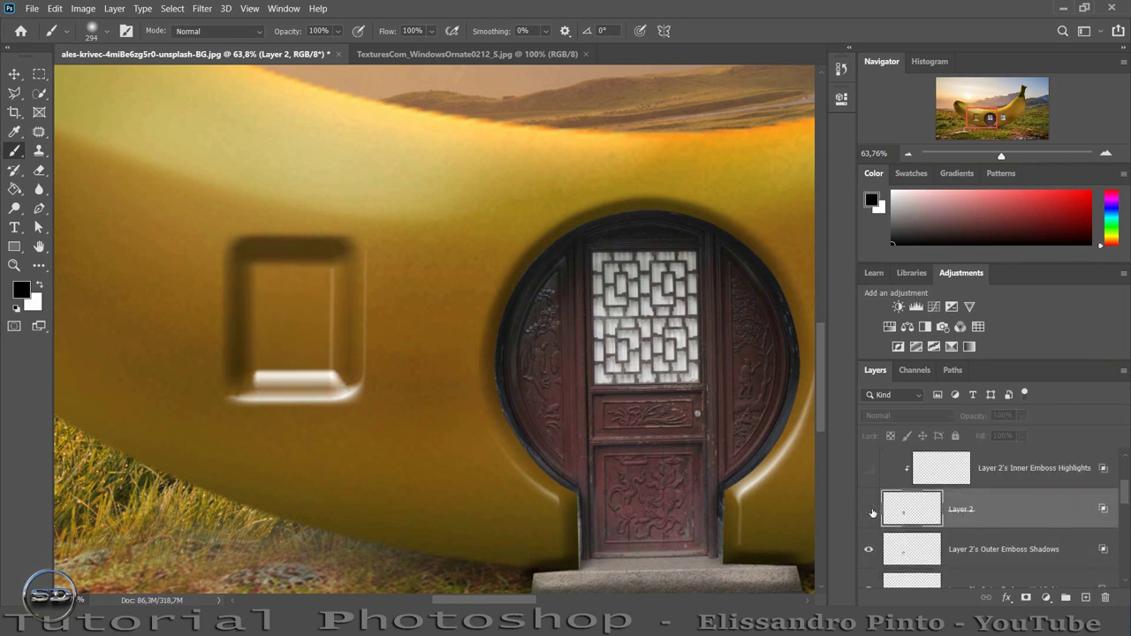
{"action": "left_click", "coordinate": [870, 511]}
{"action": "scroll", "coordinate": [871, 511], "scroll_direction": "down", "scroll_amount": 1}
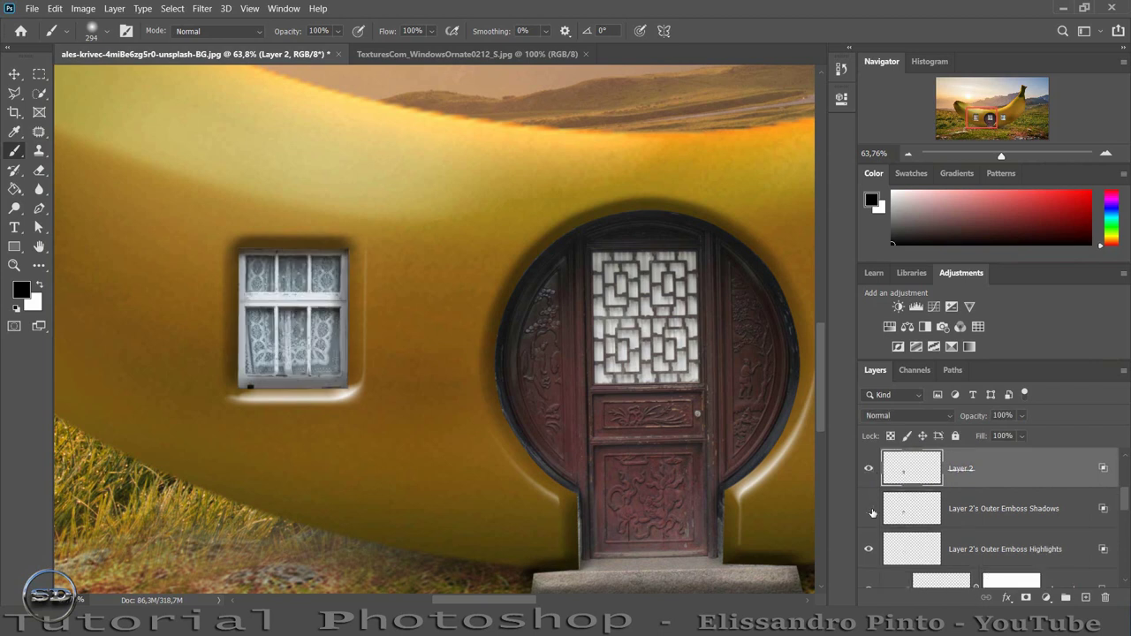
{"action": "left_click", "coordinate": [870, 510]}
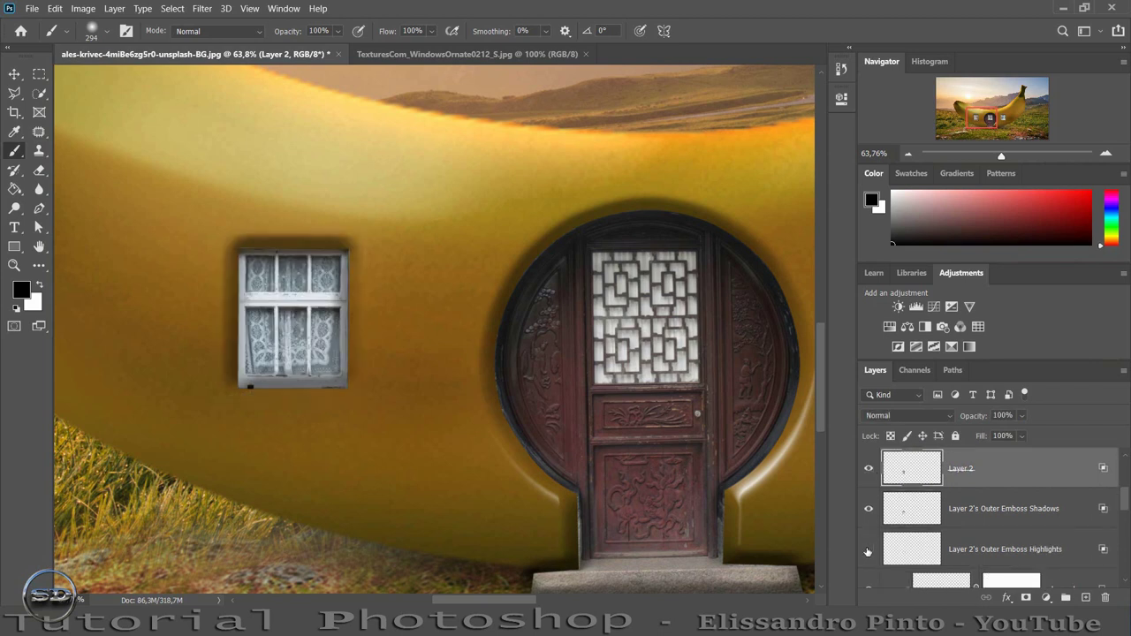
{"action": "left_click", "coordinate": [868, 550]}
{"action": "left_click", "coordinate": [906, 555]}
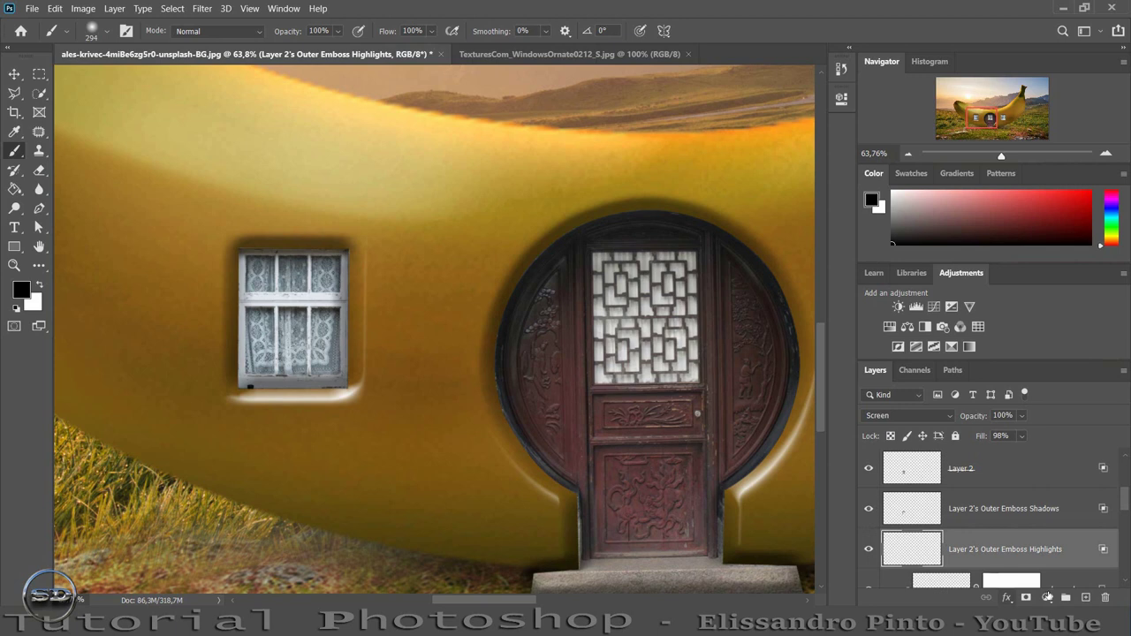
{"action": "left_click", "coordinate": [1025, 598]}
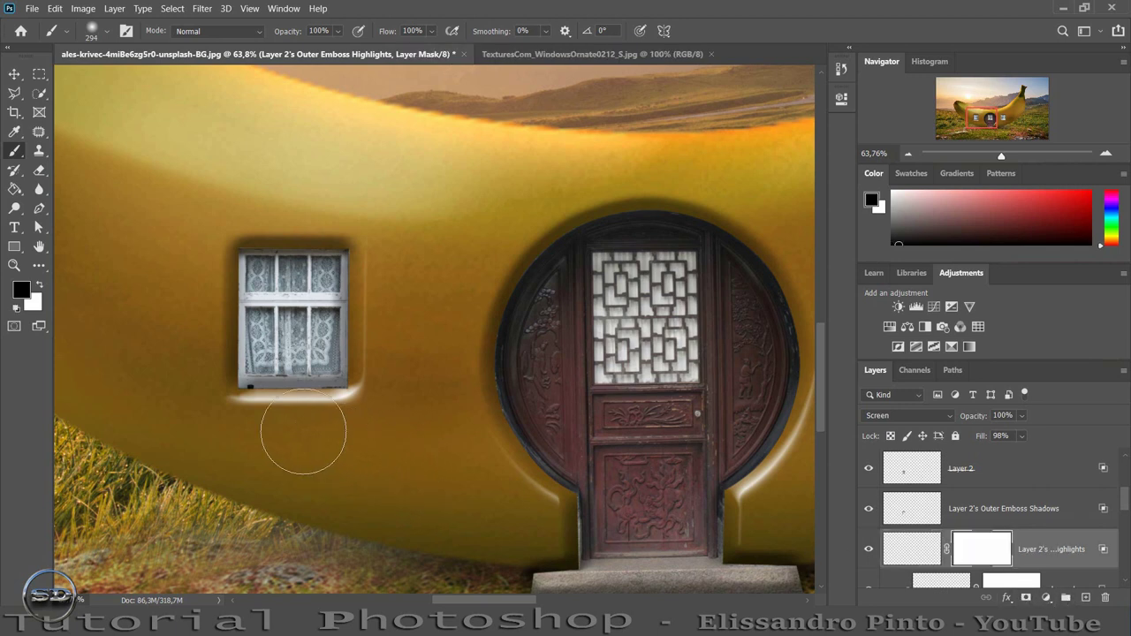
- Mask out the strip below the window and brush dark shading on a clipped new layer
{"action": "mouse_move", "coordinate": [243, 434]}
{"action": "left_mouse_down"}
{"action": "mouse_move", "coordinate": [336, 445]}
{"action": "mouse_move", "coordinate": [369, 425]}
{"action": "mouse_move", "coordinate": [266, 435]}
{"action": "left_mouse_up"}
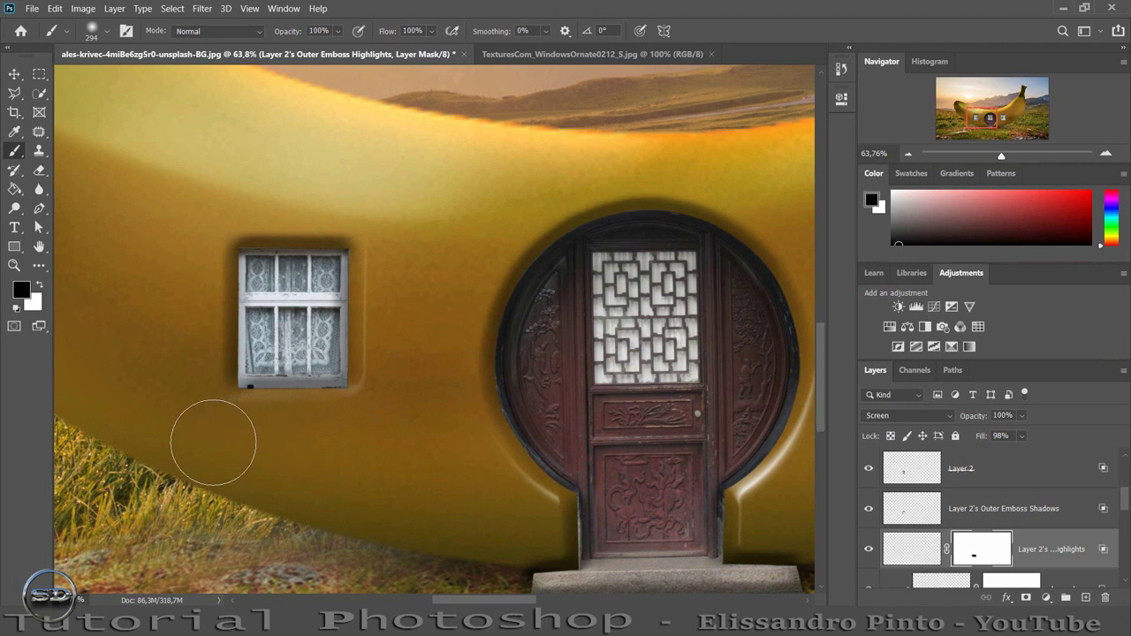
{"action": "scroll", "coordinate": [933, 520], "scroll_direction": "up", "scroll_amount": 1}
{"action": "left_click", "coordinate": [936, 512]}
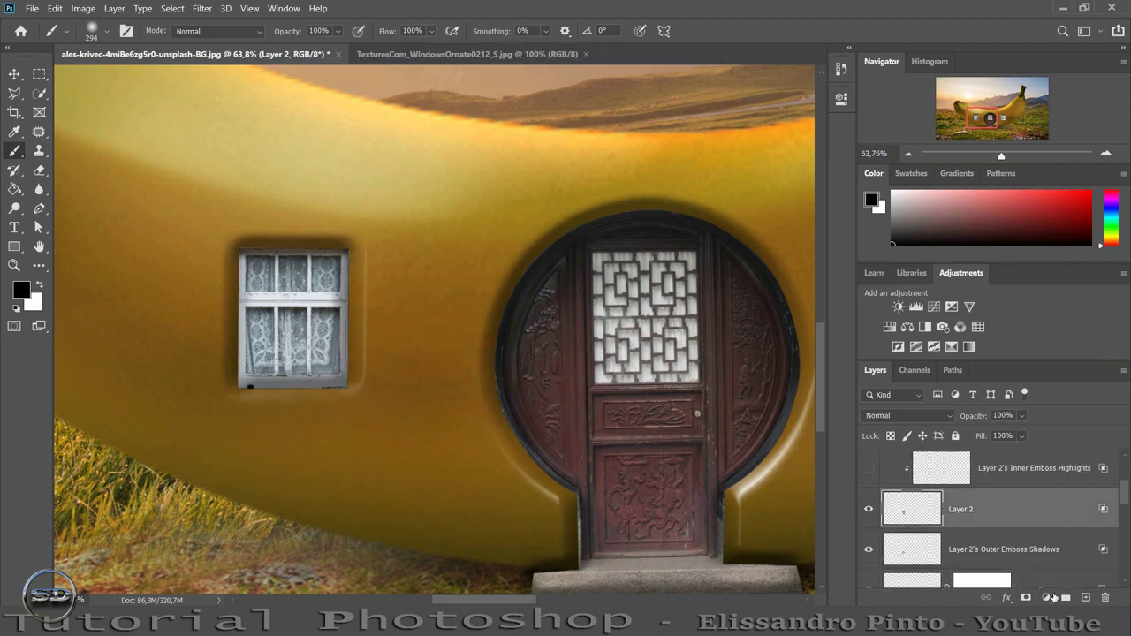
{"action": "left_click", "coordinate": [1086, 598]}
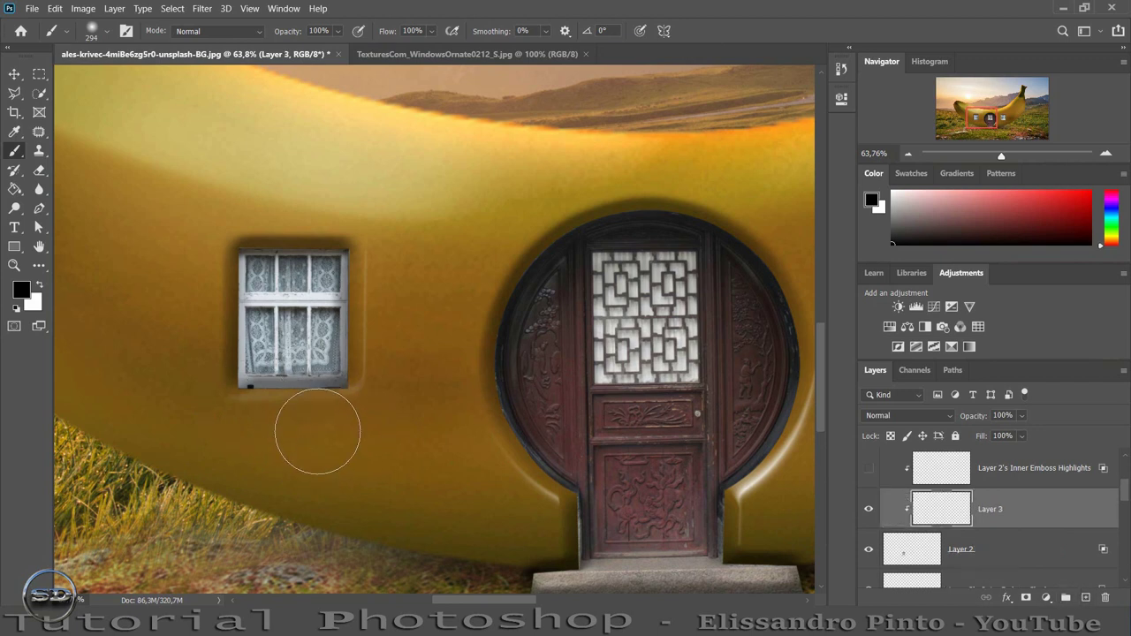
{"action": "mouse_move", "coordinate": [208, 402]}
{"action": "left_mouse_down"}
{"action": "mouse_move", "coordinate": [376, 226]}
{"action": "mouse_move", "coordinate": [393, 389]}
{"action": "left_mouse_up"}
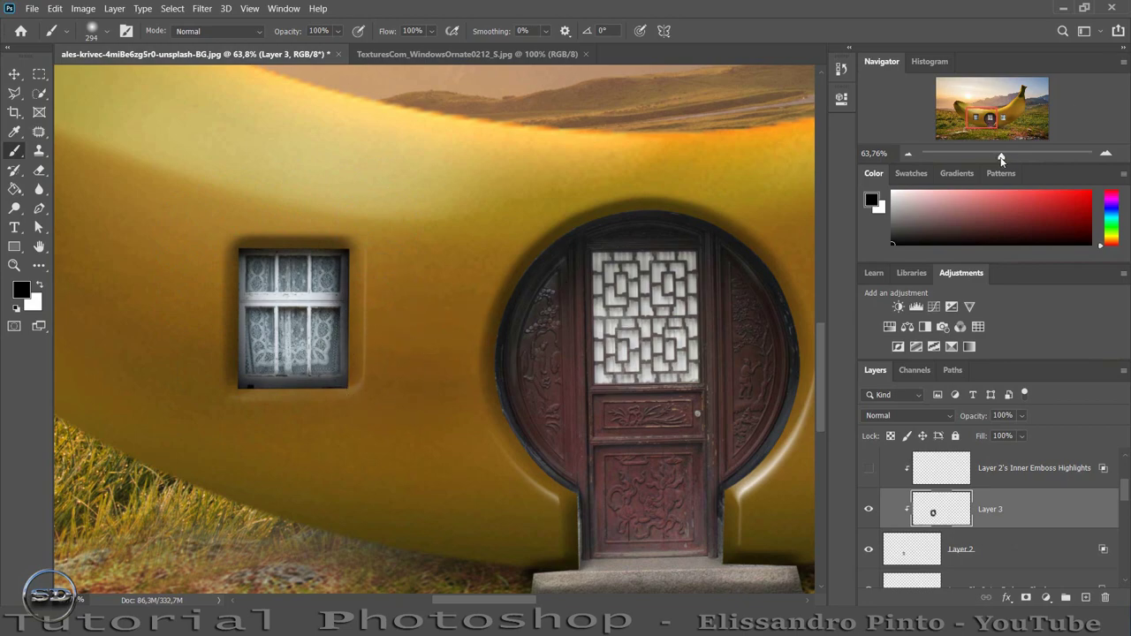
- Stretch the painted shadow layer to about 101.36% width and commit it
{"action": "mouse_move", "coordinate": [1002, 159]}
{"action": "left_mouse_down"}
{"action": "mouse_move", "coordinate": [990, 157]}
{"action": "mouse_move", "coordinate": [1006, 160]}
{"action": "left_mouse_up"}
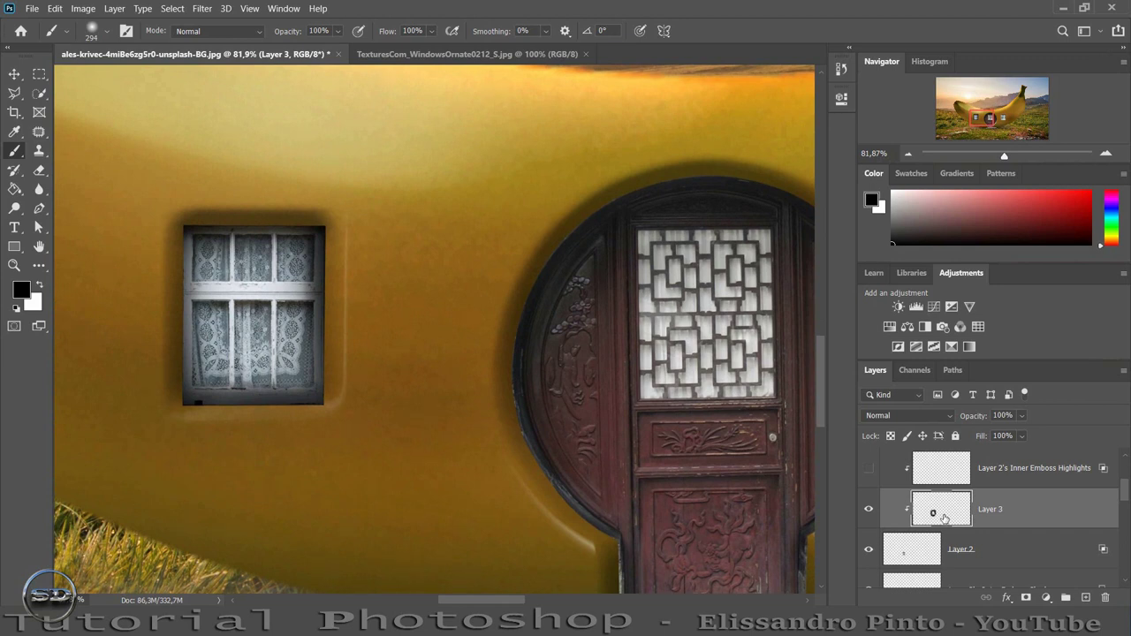
{"action": "left_click", "coordinate": [15, 73]}
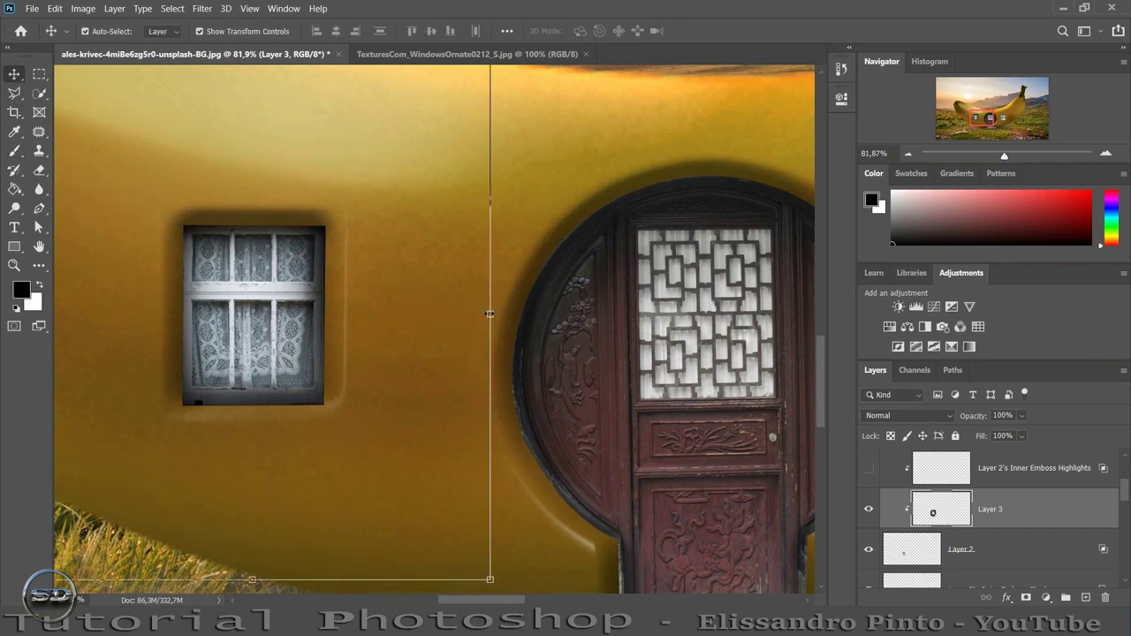
{"action": "left_click_drag", "start_coordinate": [491, 313], "coordinate": [501, 313]}
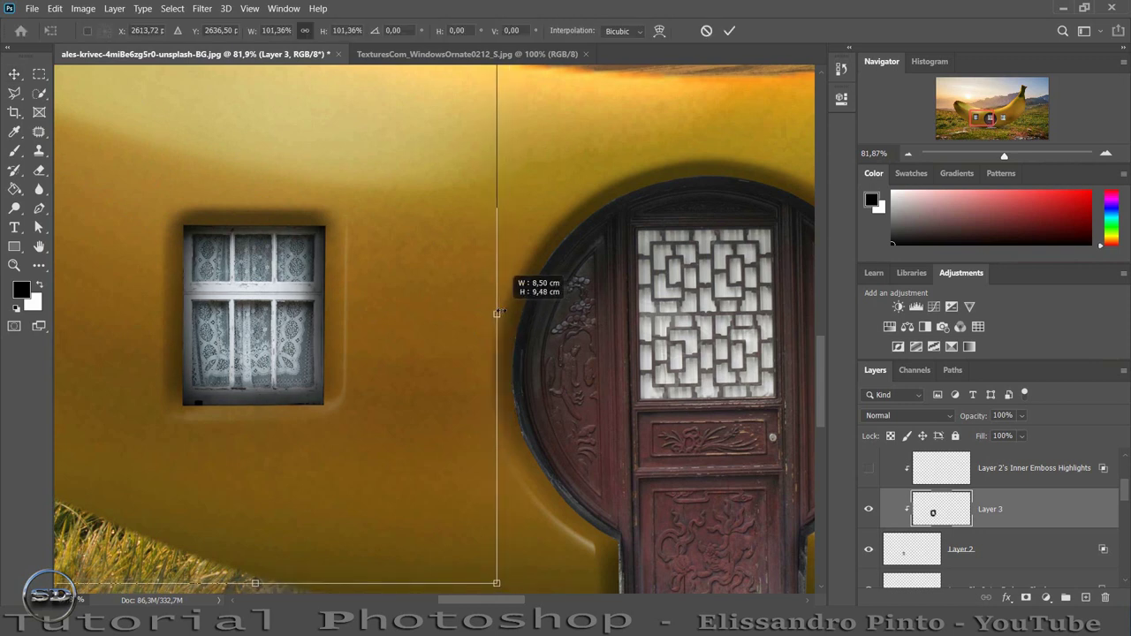
{"action": "left_click", "coordinate": [730, 31]}
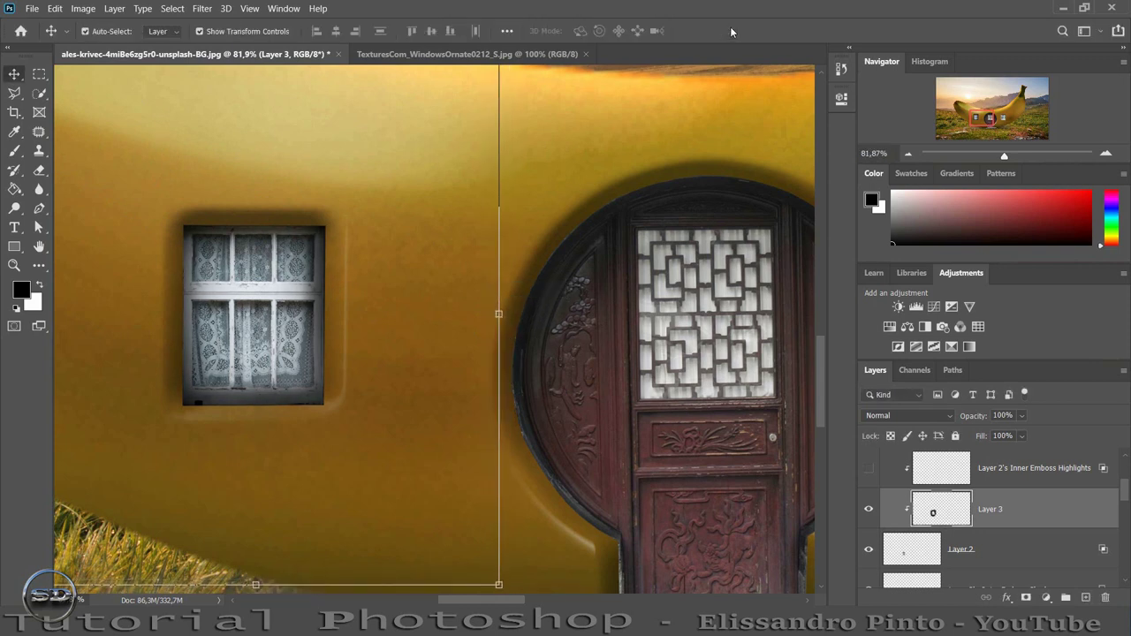
{"action": "left_click", "coordinate": [15, 151]}
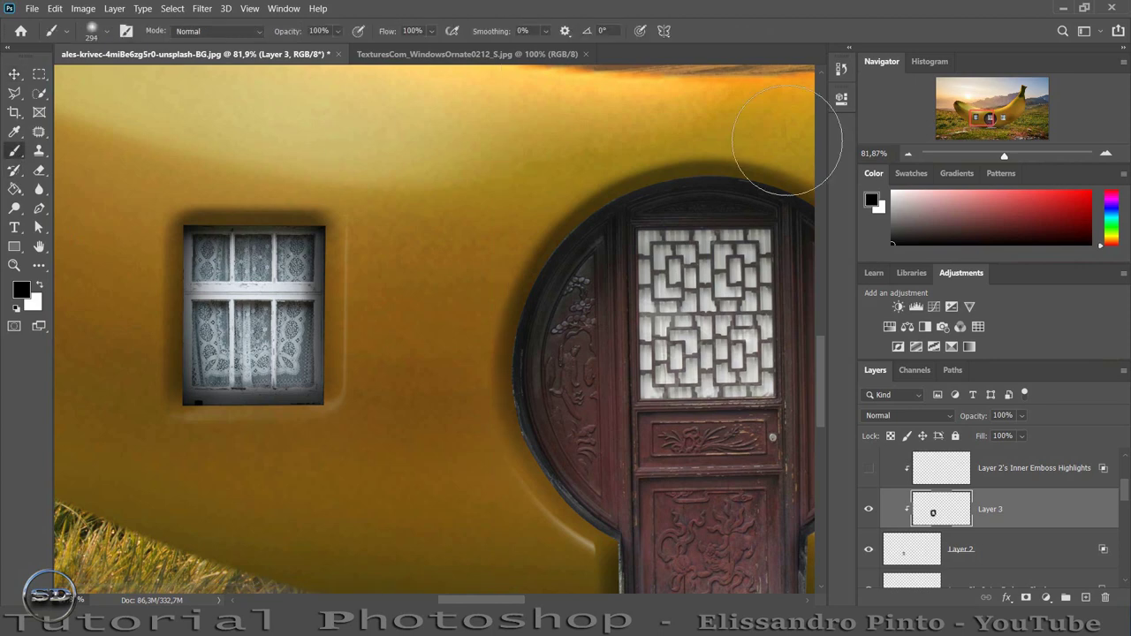
{"action": "left_click_drag", "start_coordinate": [1004, 155], "coordinate": [1008, 157]}
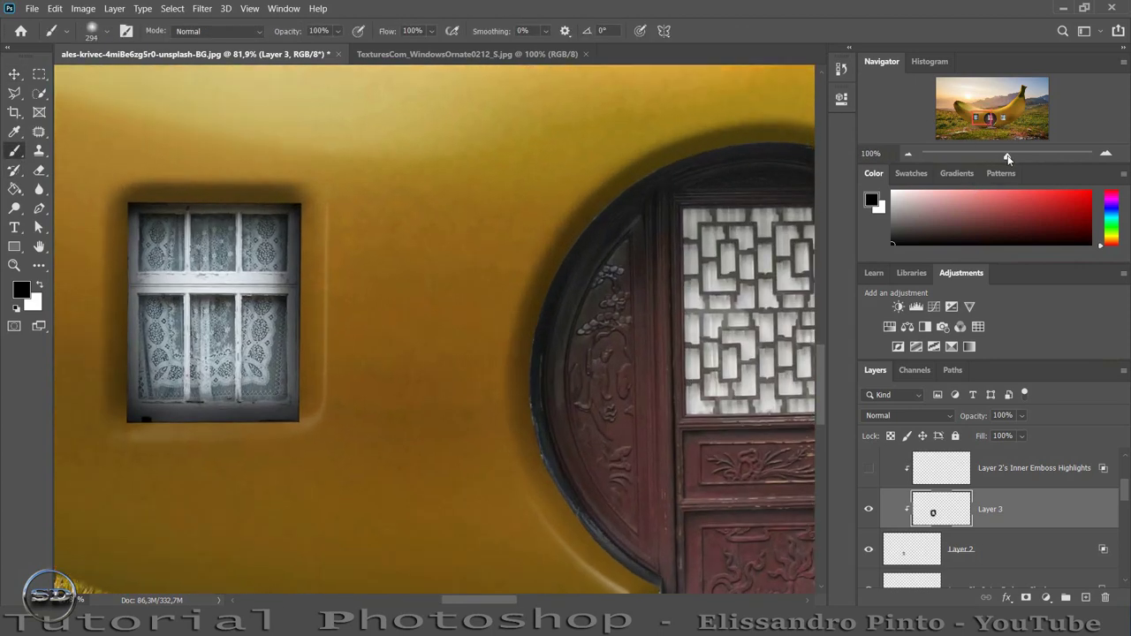
- Check the window layers and create a new empty layer above the outer highlight
{"action": "left_click", "coordinate": [982, 554]}
{"action": "left_click", "coordinate": [871, 549]}
{"action": "left_click", "coordinate": [870, 550]}
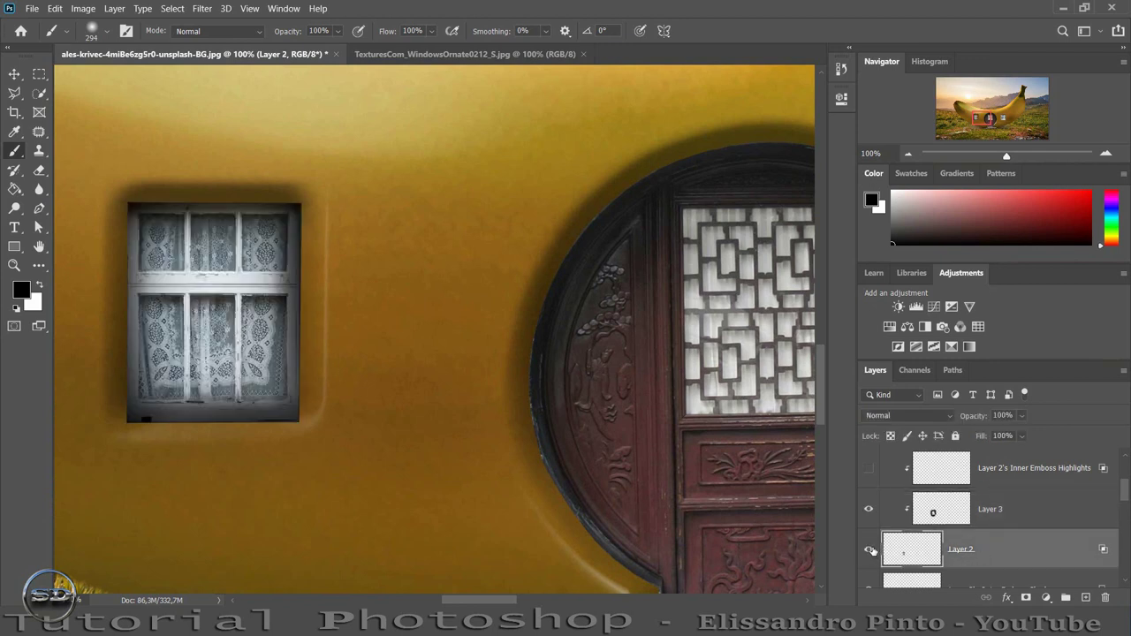
{"action": "left_click", "coordinate": [899, 583]}
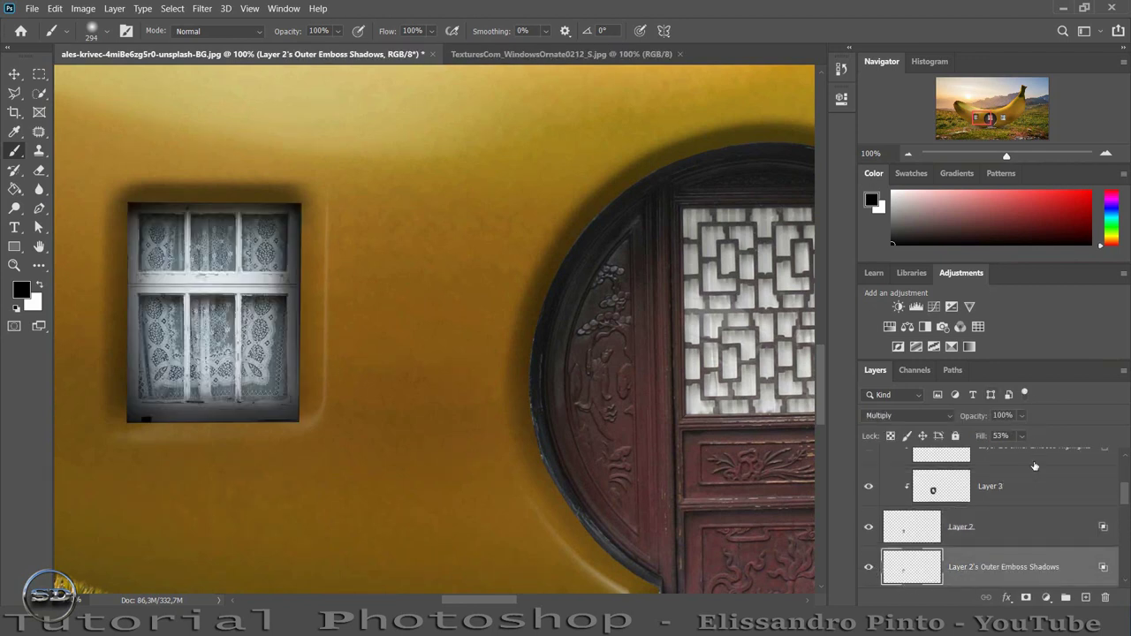
{"action": "scroll", "coordinate": [1041, 527], "scroll_direction": "down", "scroll_amount": 1}
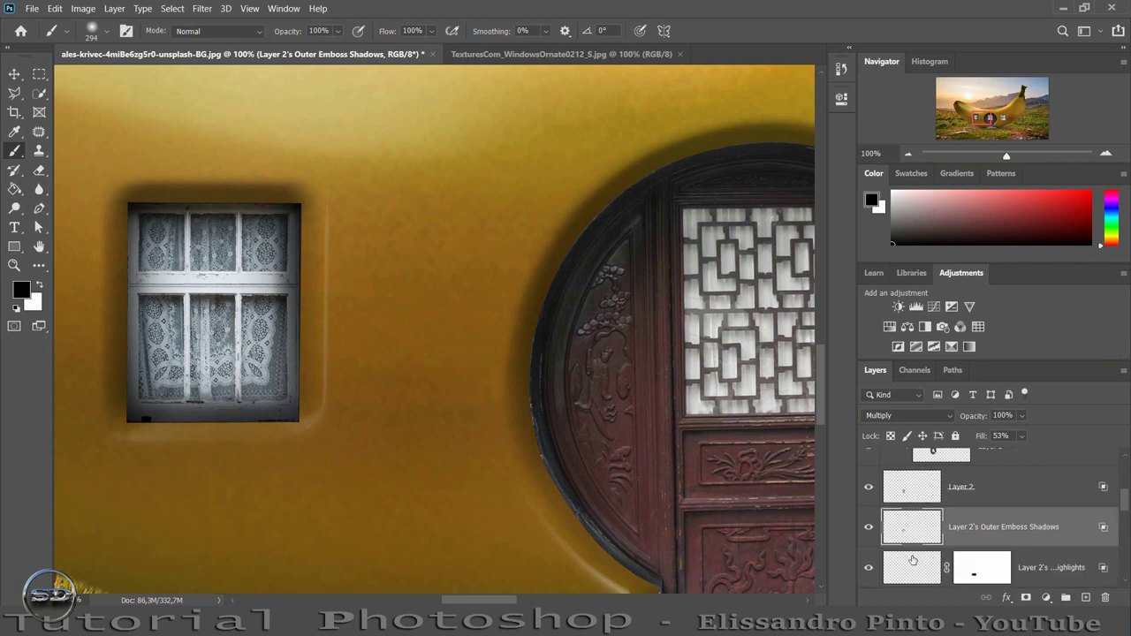
{"action": "left_click", "coordinate": [913, 561]}
{"action": "left_click", "coordinate": [1086, 598]}
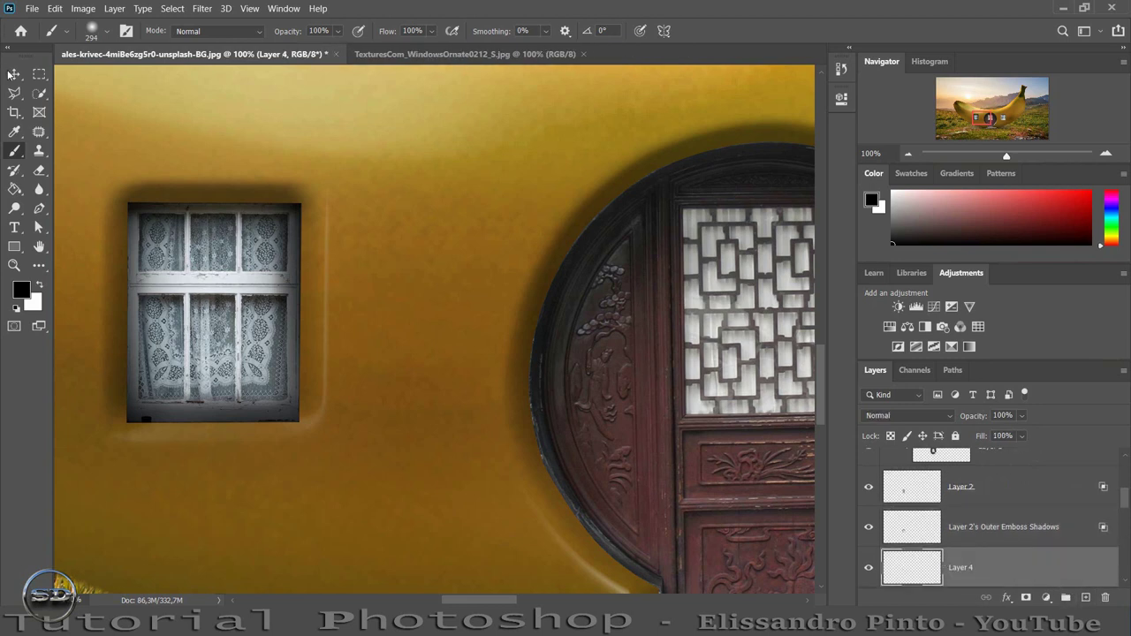
- Fill a polygonal selection around the window with black on the new layer
{"action": "left_click", "coordinate": [15, 93]}
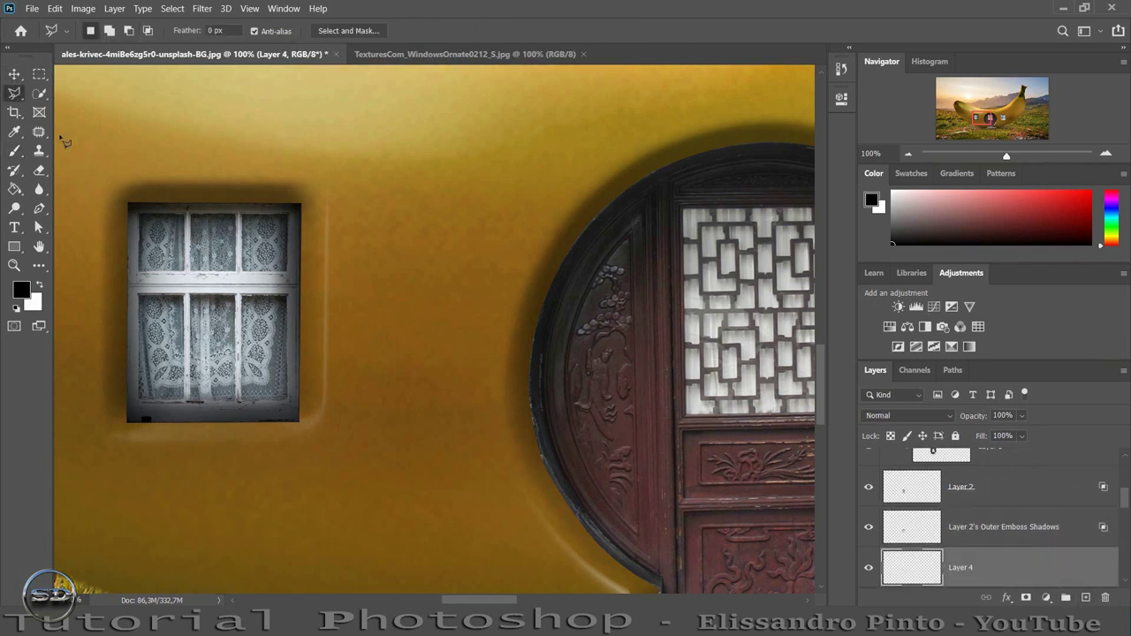
{"action": "left_click", "coordinate": [125, 203]}
{"action": "left_click", "coordinate": [305, 201]}
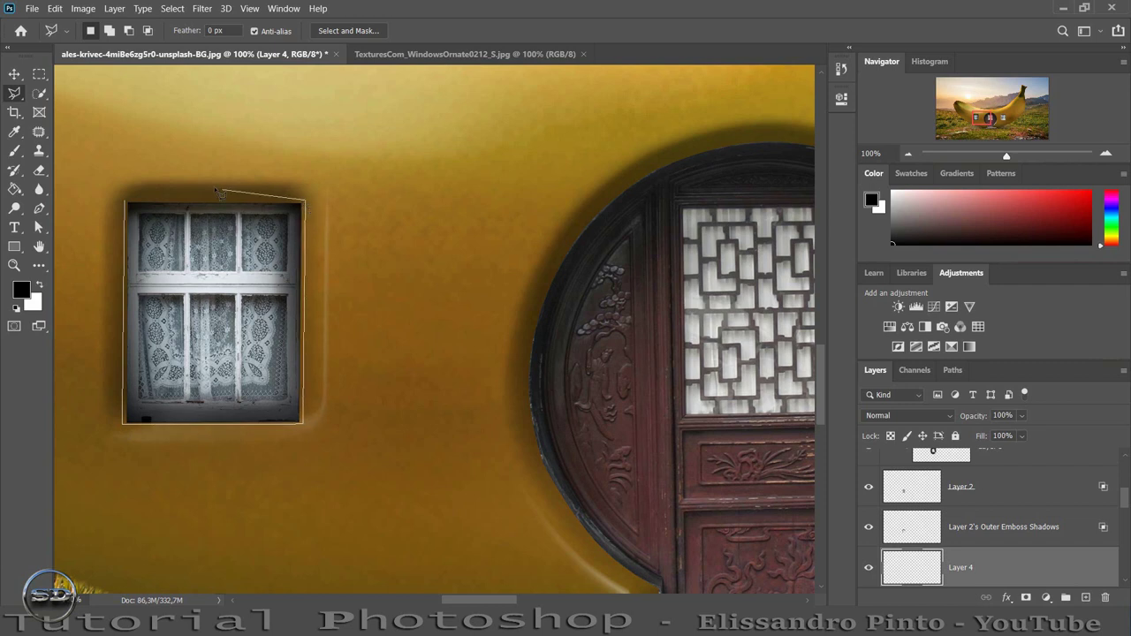
{"action": "left_click", "coordinate": [127, 202]}
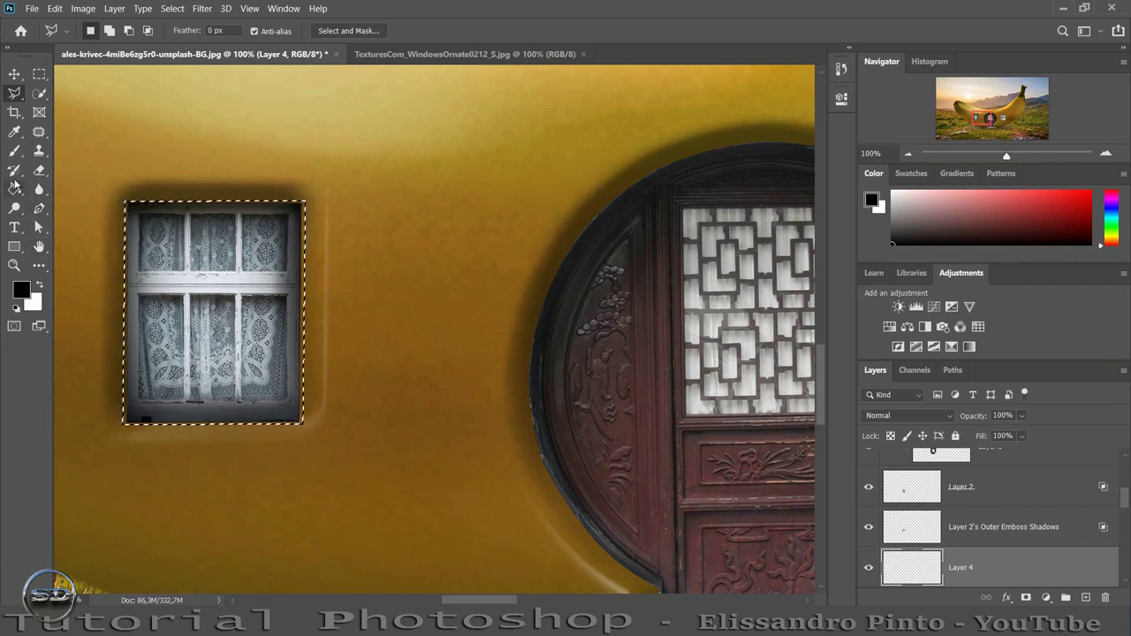
{"action": "left_click", "coordinate": [14, 189]}
{"action": "left_click", "coordinate": [259, 327]}
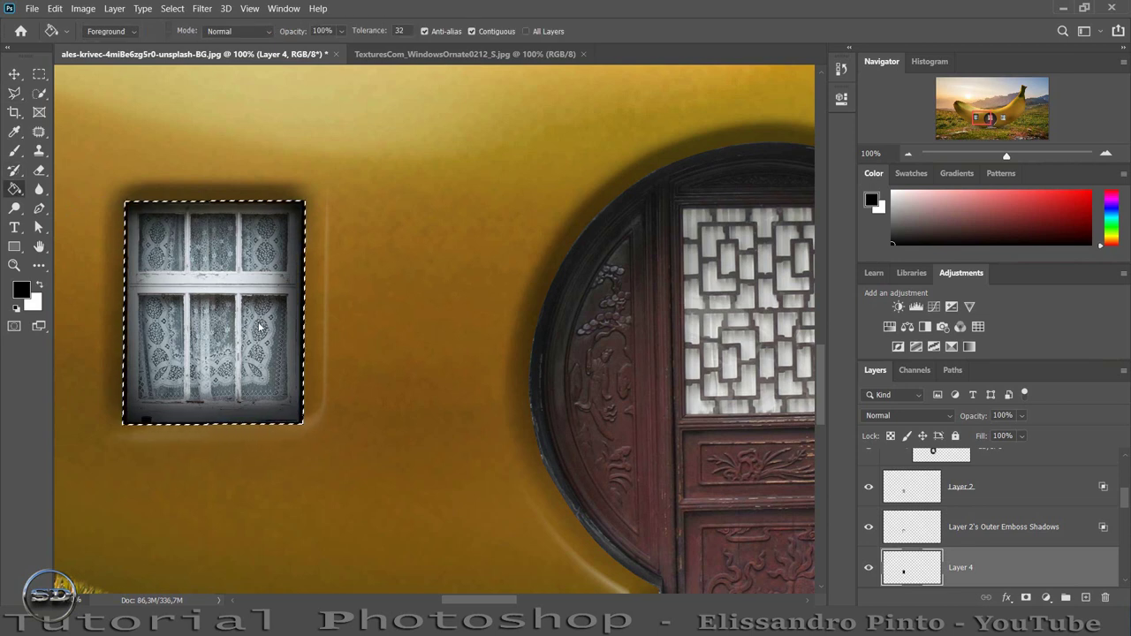
{"action": "key", "text": "ctrl+d"}
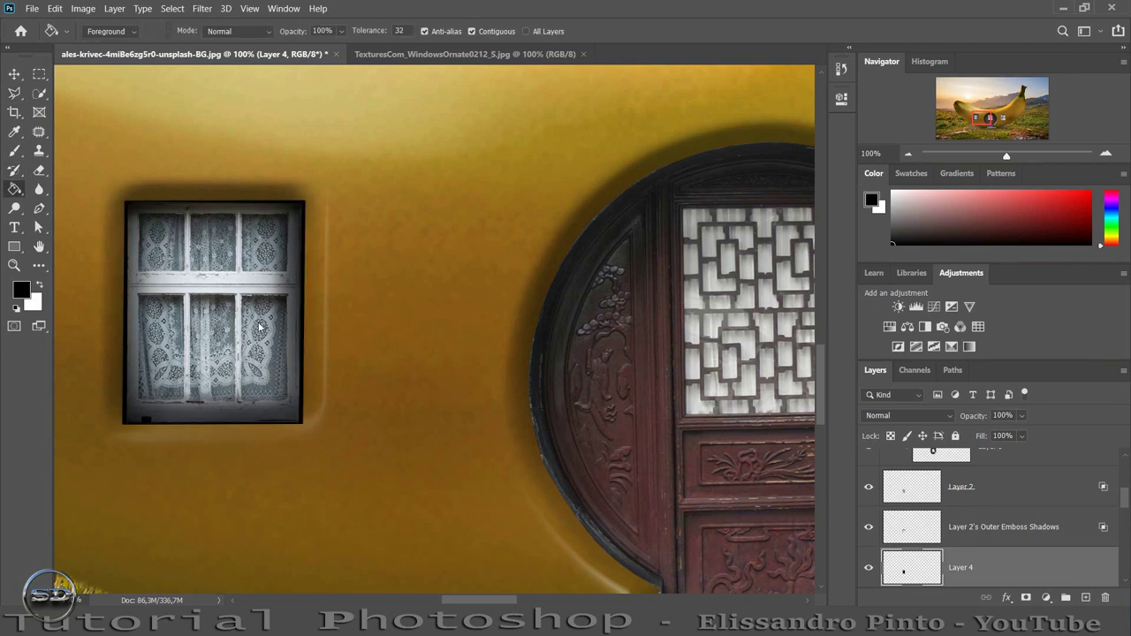
- Soften the black border with a 6.8 px Gaussian Blur
{"action": "left_click_drag", "start_coordinate": [1008, 157], "coordinate": [1010, 155]}
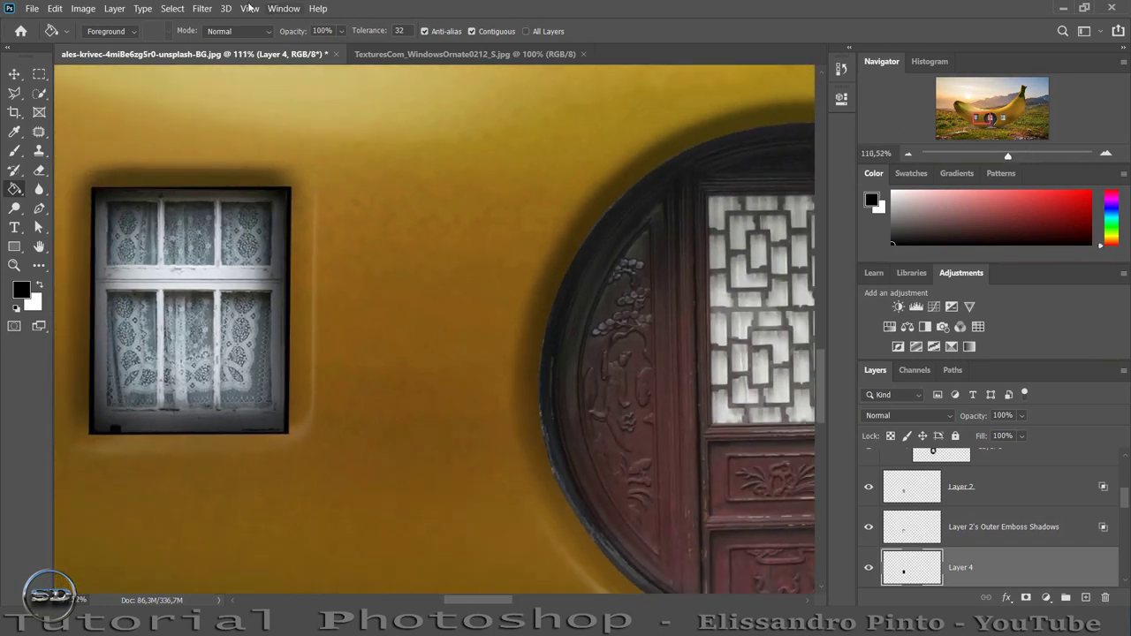
{"action": "left_click", "coordinate": [202, 8]}
{"action": "mouse_move", "coordinate": [282, 165]}
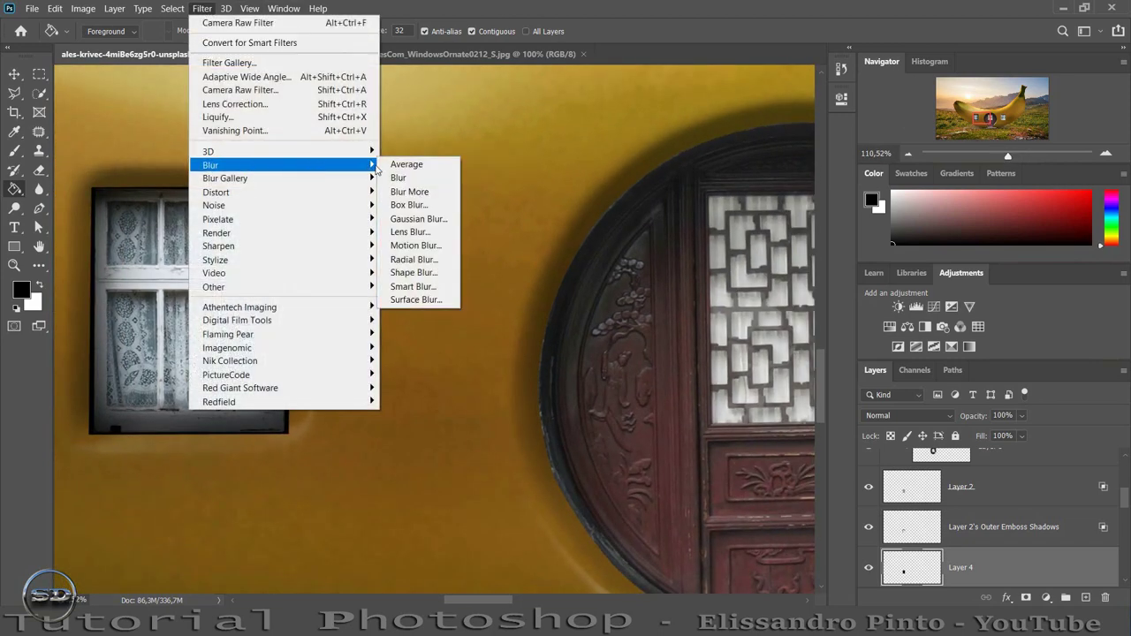
{"action": "left_click", "coordinate": [428, 219]}
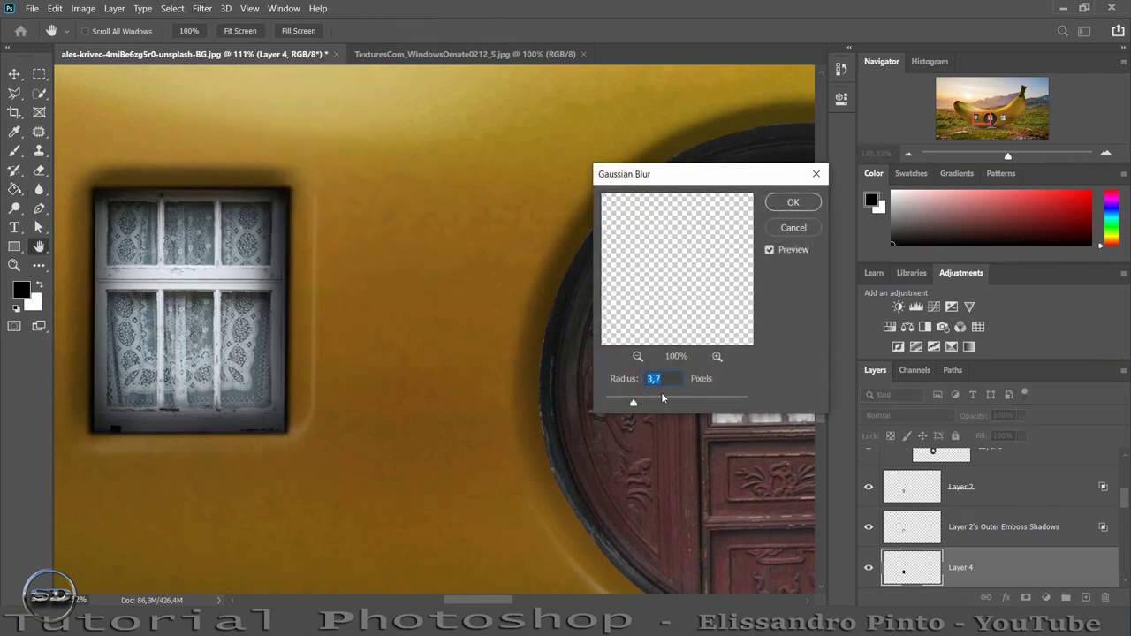
{"action": "left_click_drag", "start_coordinate": [633, 406], "coordinate": [651, 402]}
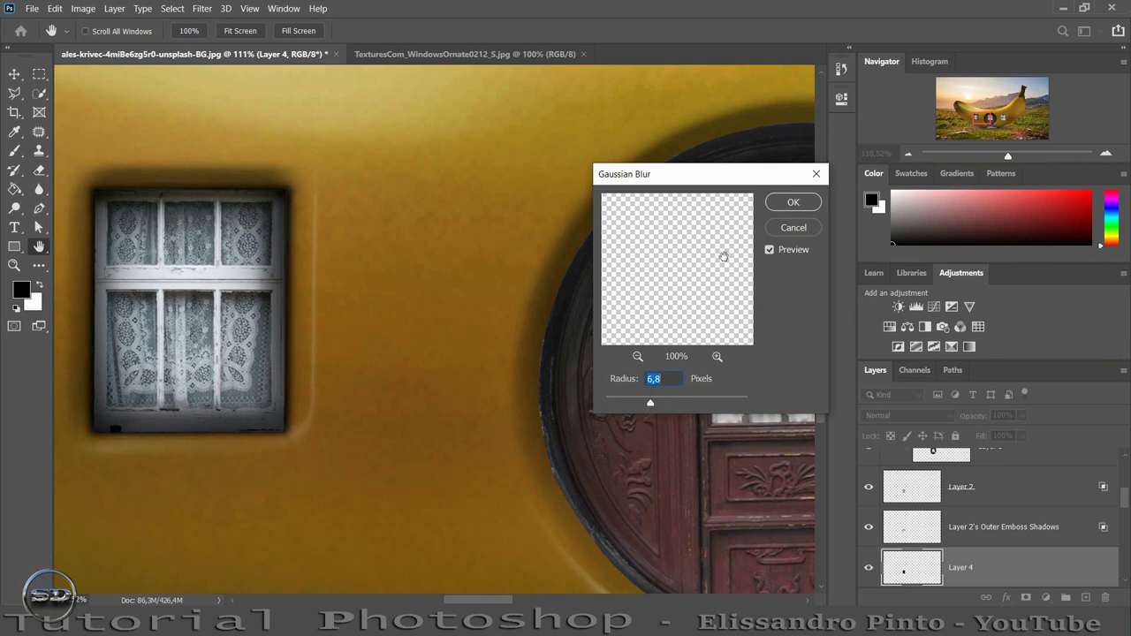
{"action": "left_click", "coordinate": [777, 206]}
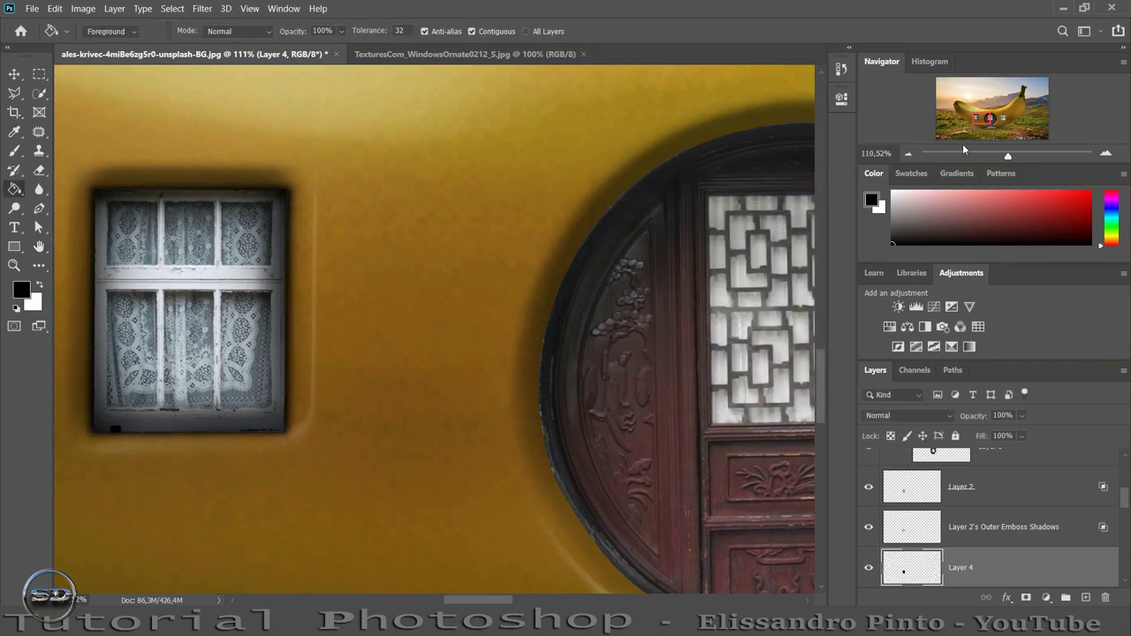
- Make Layer 2 copy active and bring the right-hand window into view
{"action": "left_click_drag", "start_coordinate": [1014, 159], "coordinate": [996, 158]}
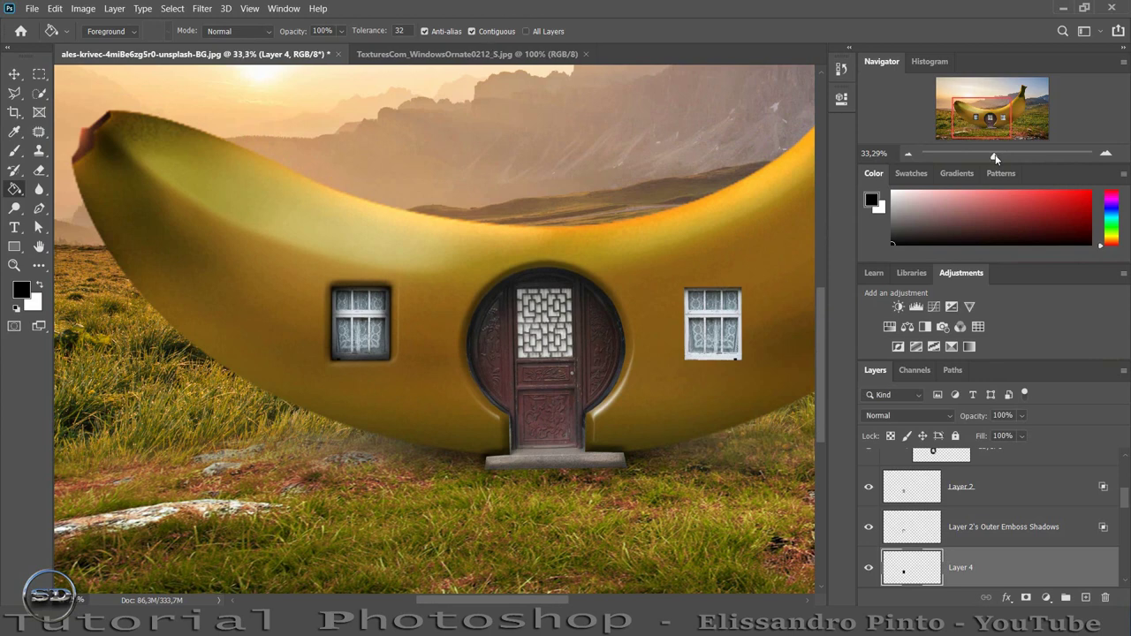
{"action": "scroll", "coordinate": [948, 485], "scroll_direction": "up", "scroll_amount": 2}
{"action": "scroll", "coordinate": [949, 484], "scroll_direction": "up", "scroll_amount": 3}
{"action": "left_click", "coordinate": [949, 485]}
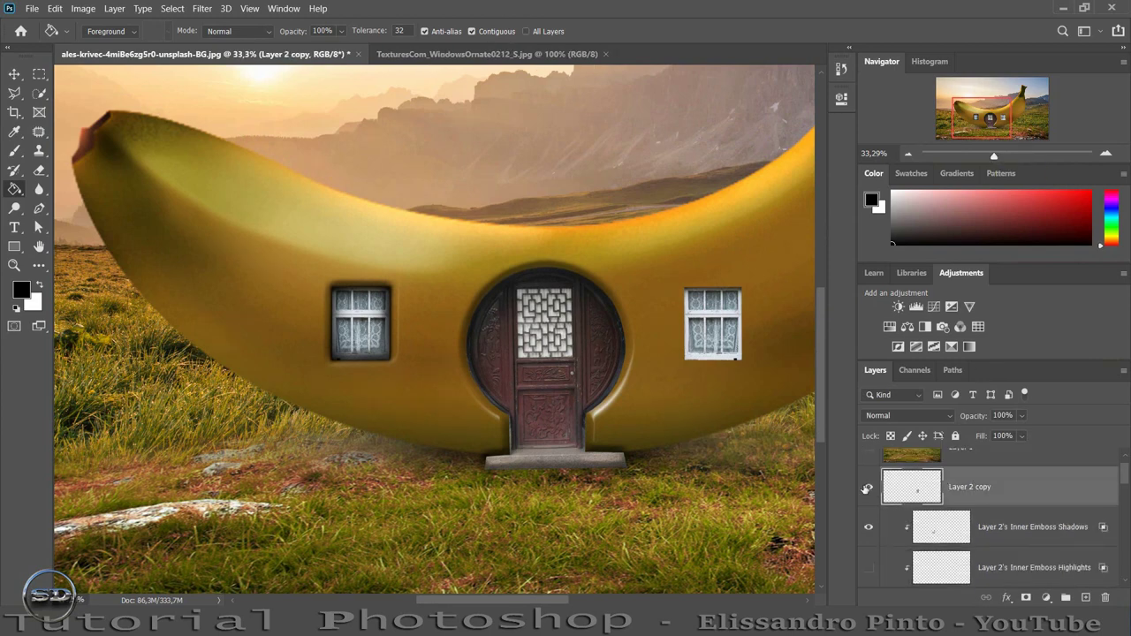
{"action": "left_click", "coordinate": [867, 486]}
{"action": "left_click", "coordinate": [868, 486]}
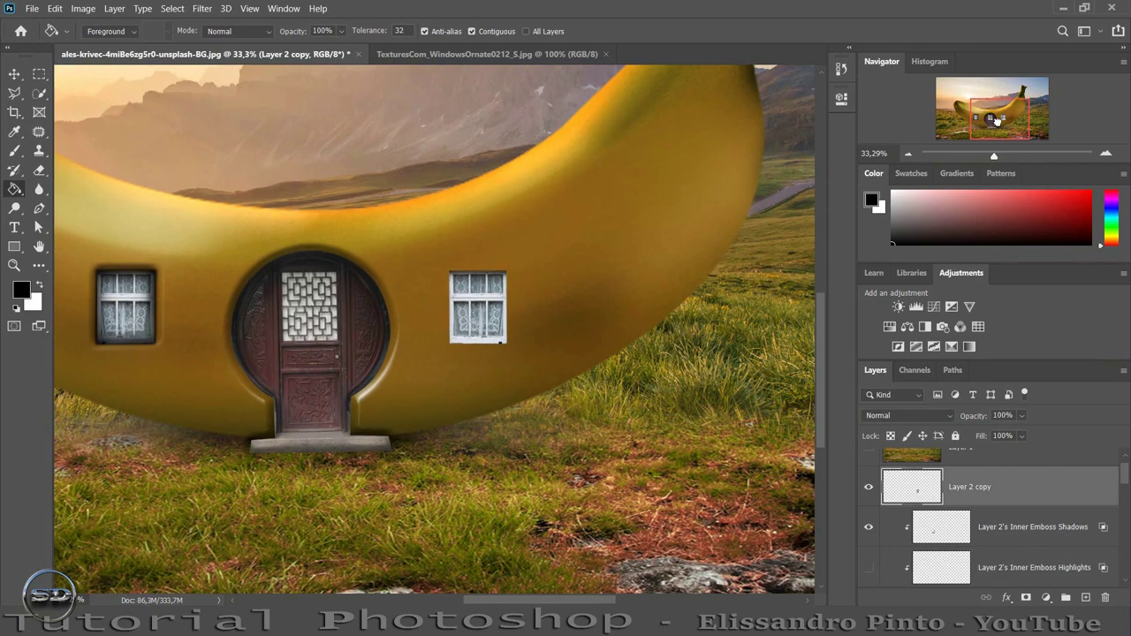
{"action": "mouse_move", "coordinate": [983, 124]}
{"action": "left_mouse_down"}
{"action": "mouse_move", "coordinate": [1004, 126]}
{"action": "mouse_move", "coordinate": [1011, 158]}
{"action": "left_mouse_up"}
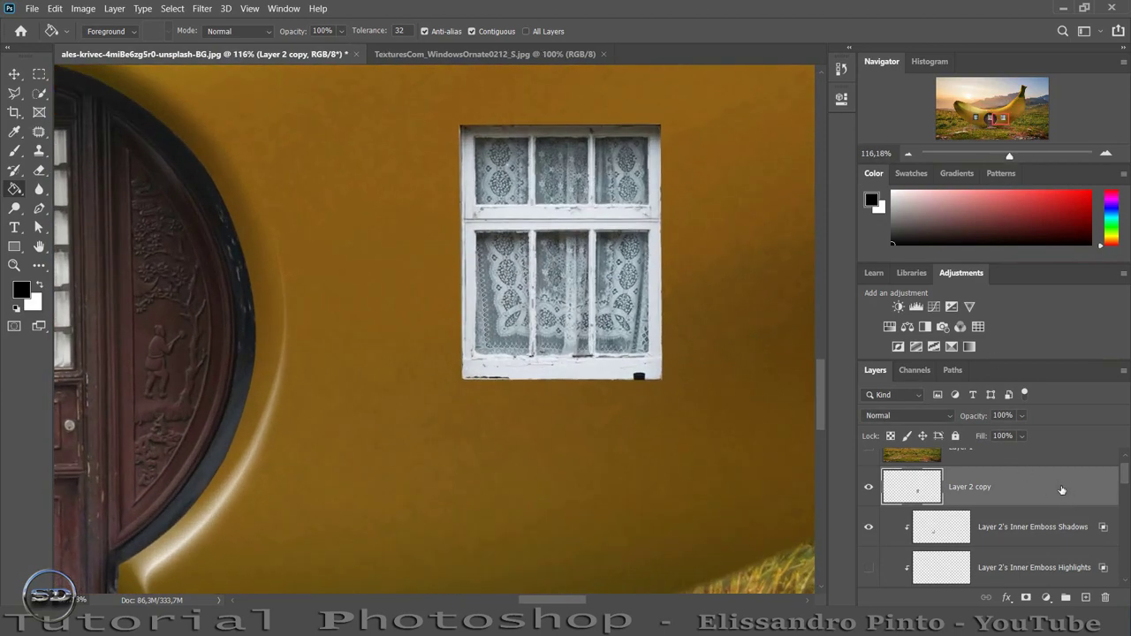
- Give Layer 2 copy a Pillow Emboss bevel at depth 230%, size 103 px
{"action": "double_click", "coordinate": [1061, 490]}
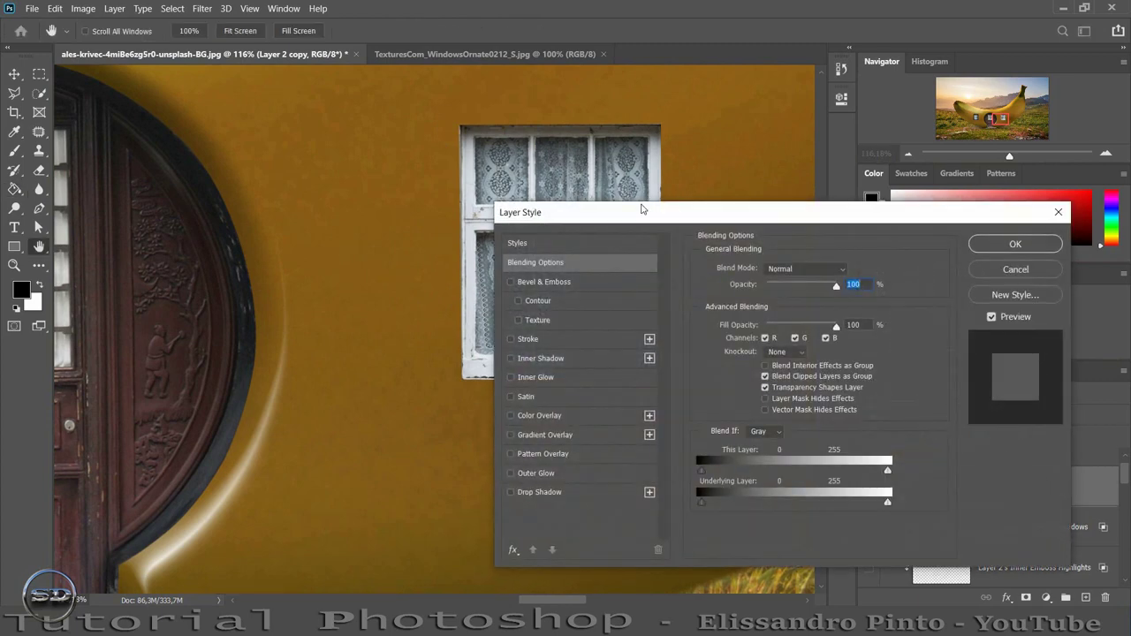
{"action": "left_click_drag", "start_coordinate": [641, 212], "coordinate": [877, 234]}
{"action": "left_click", "coordinate": [753, 304]}
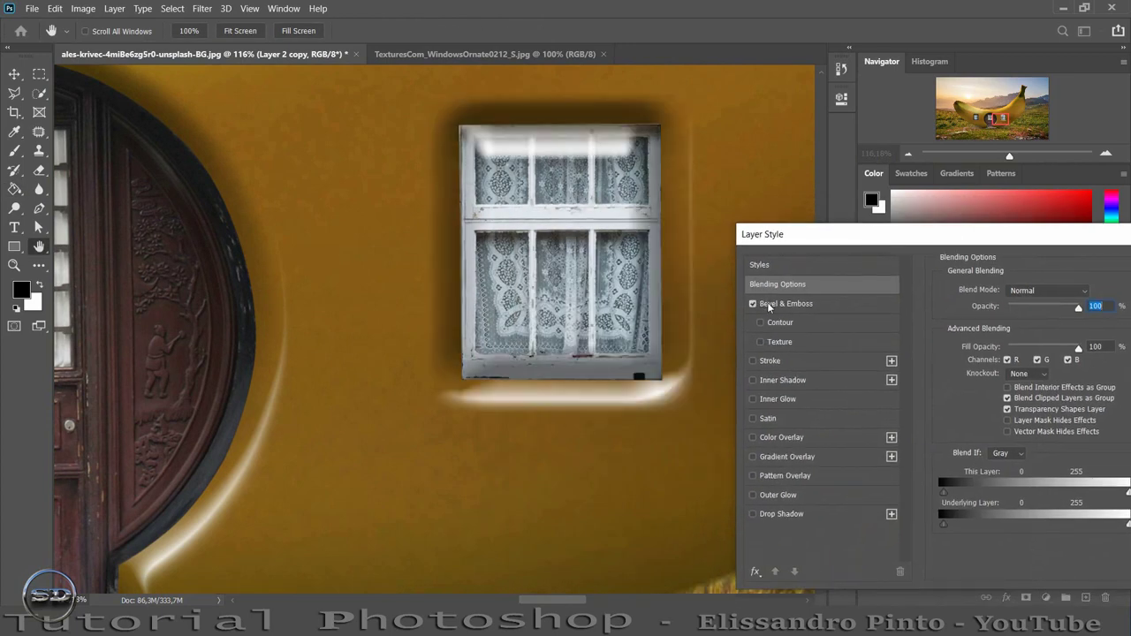
{"action": "left_click", "coordinate": [771, 306]}
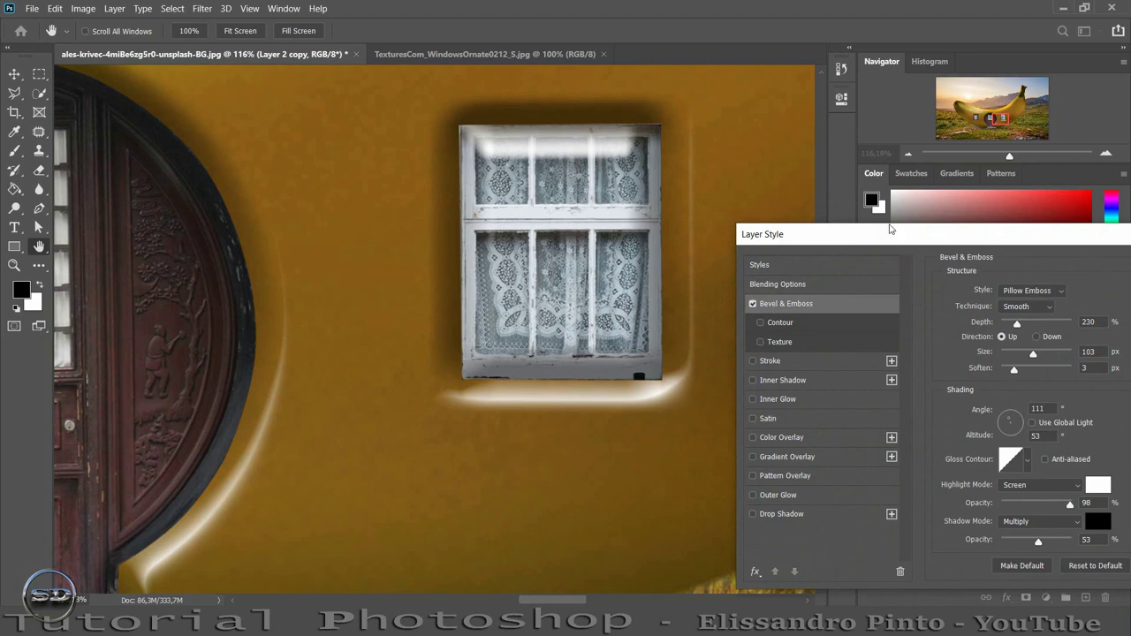
{"action": "left_click_drag", "start_coordinate": [891, 234], "coordinate": [320, 201]}
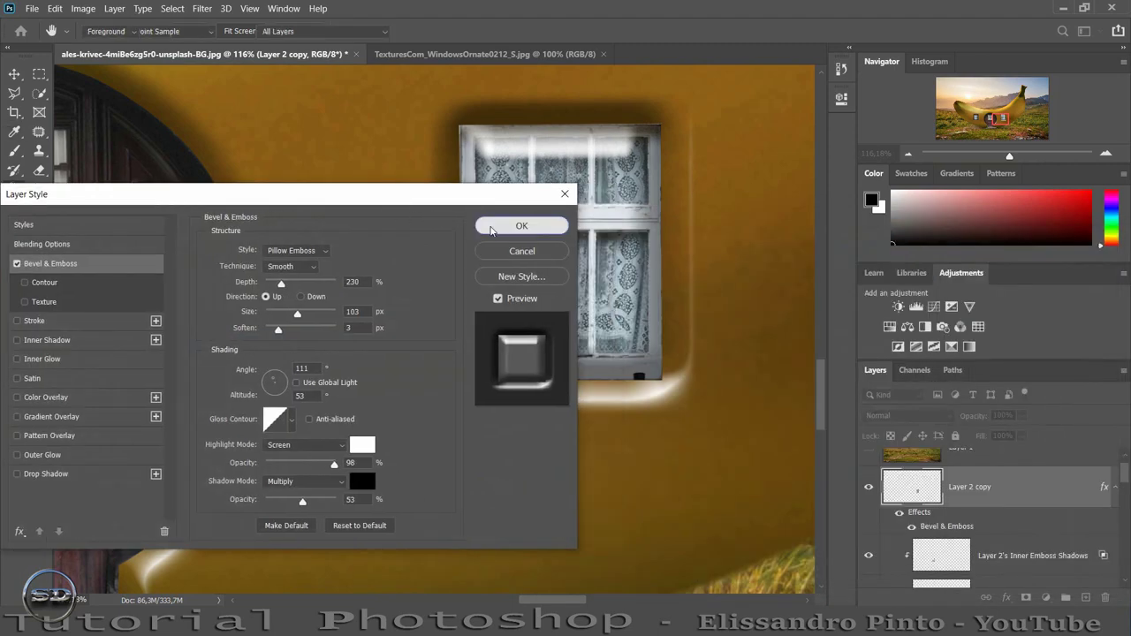
{"action": "left_click", "coordinate": [490, 227]}
- Split the window layer's bevel effect into separate layers with Create Layers
{"action": "right_click", "coordinate": [919, 531]}
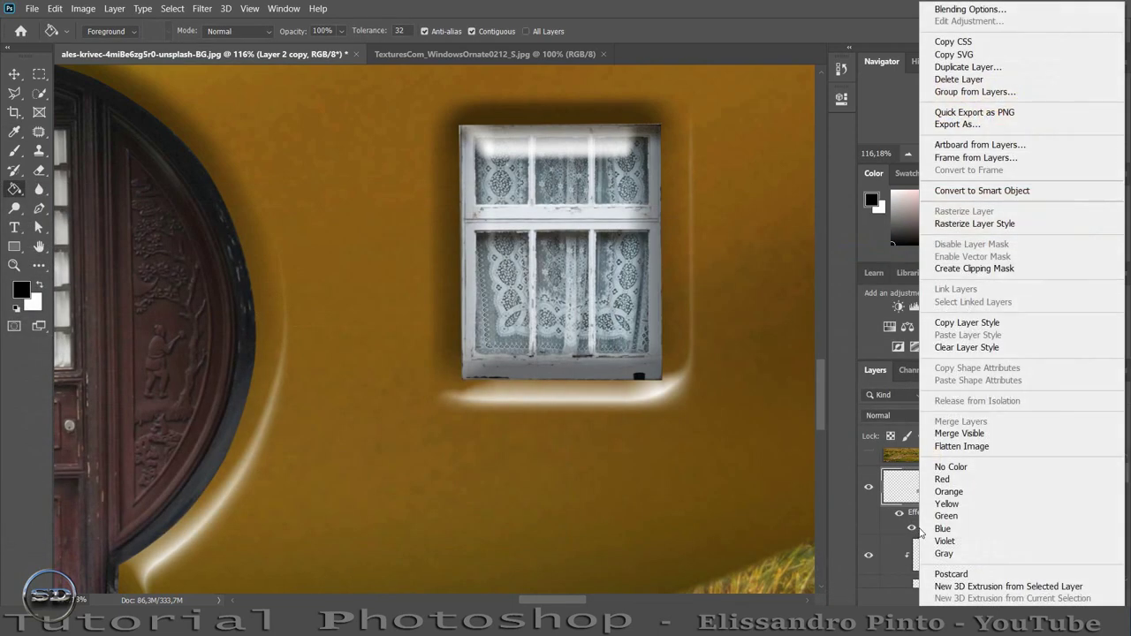
{"action": "right_click", "coordinate": [911, 514]}
{"action": "right_click", "coordinate": [911, 513]}
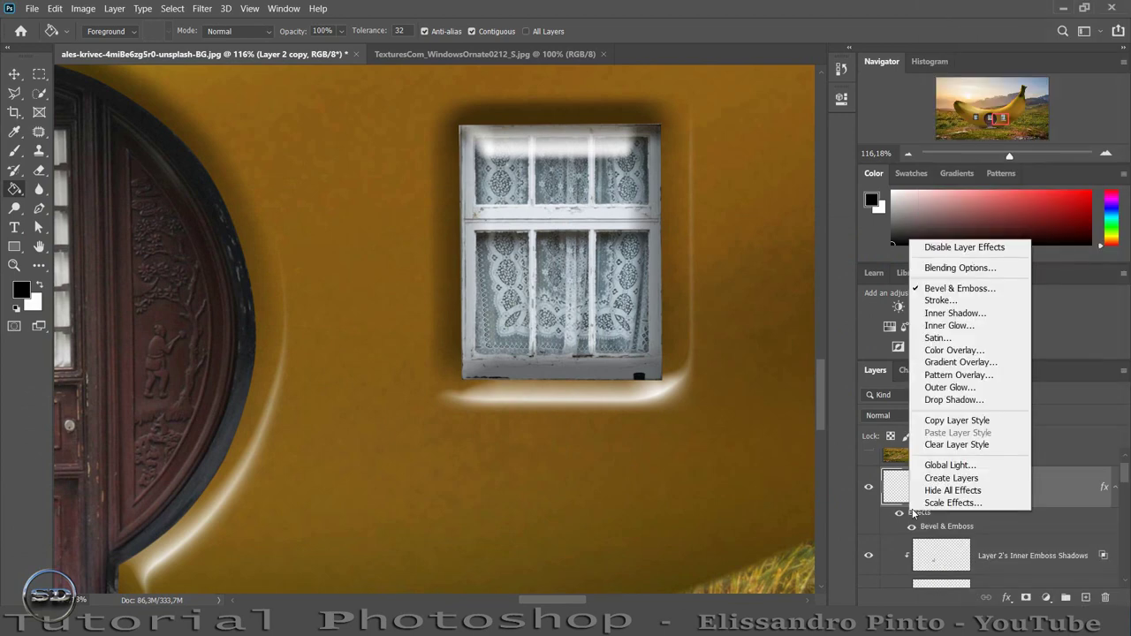
{"action": "left_click", "coordinate": [948, 481]}
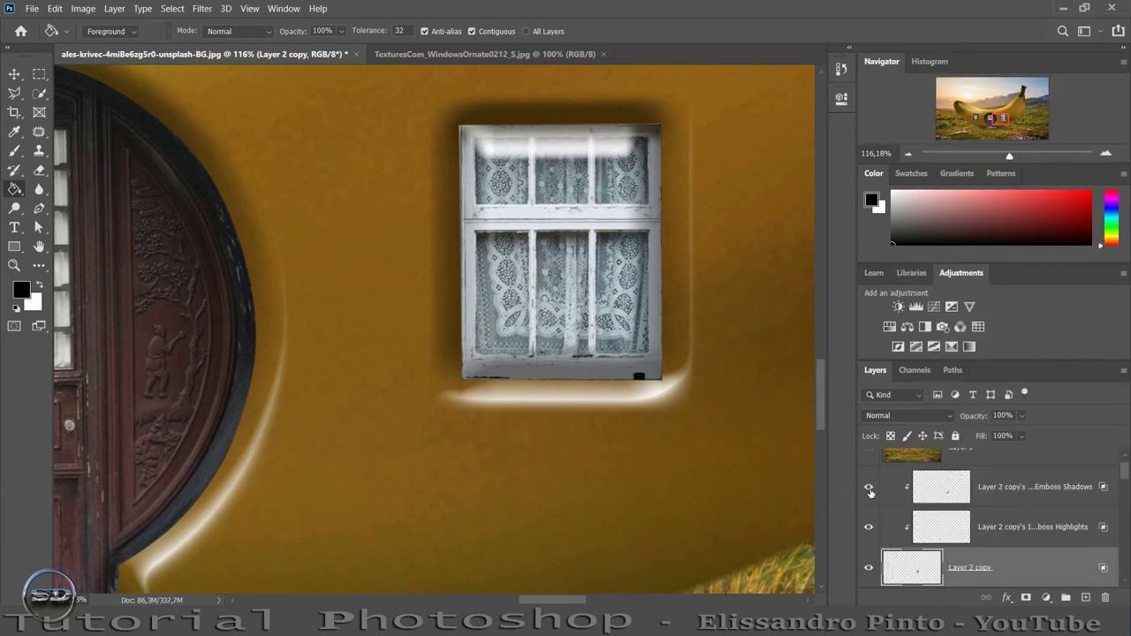
- Toggle the Outer Emboss Shadows and Highlights layers to compare their contribution
{"action": "left_click", "coordinate": [868, 488]}
{"action": "left_click", "coordinate": [868, 488]}
{"action": "left_click", "coordinate": [869, 527]}
{"action": "left_click", "coordinate": [869, 528]}
{"action": "left_click", "coordinate": [869, 528]}
{"action": "scroll", "coordinate": [870, 529], "scroll_direction": "down", "scroll_amount": 1}
{"action": "scroll", "coordinate": [870, 527], "scroll_direction": "down", "scroll_amount": 1}
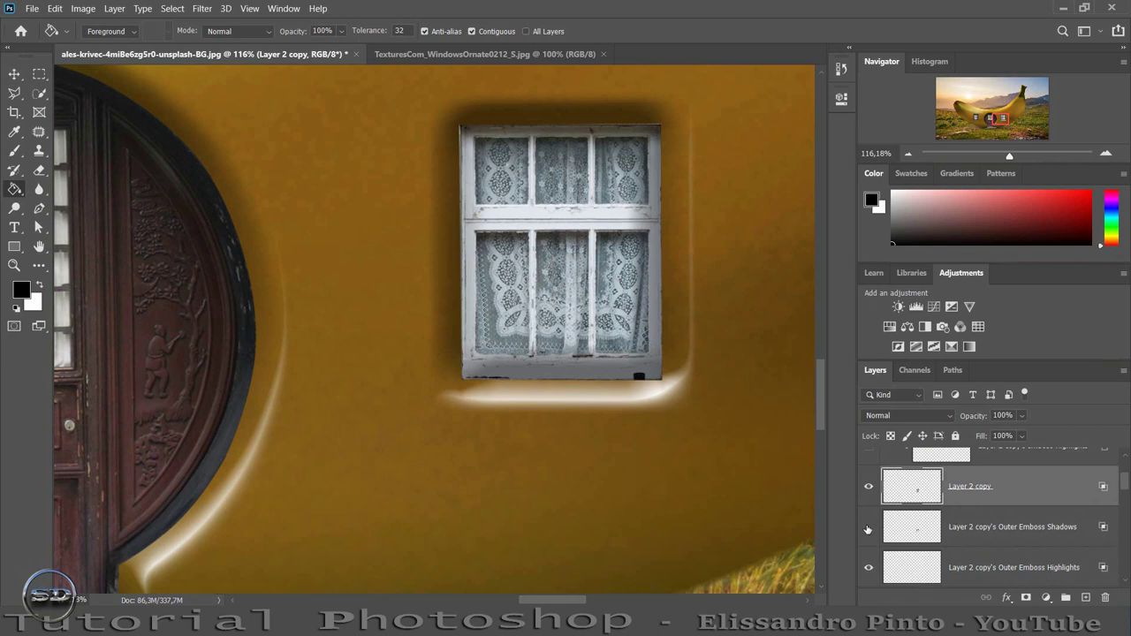
{"action": "left_click", "coordinate": [868, 528]}
{"action": "left_click", "coordinate": [868, 527]}
{"action": "scroll", "coordinate": [868, 528], "scroll_direction": "down", "scroll_amount": 1}
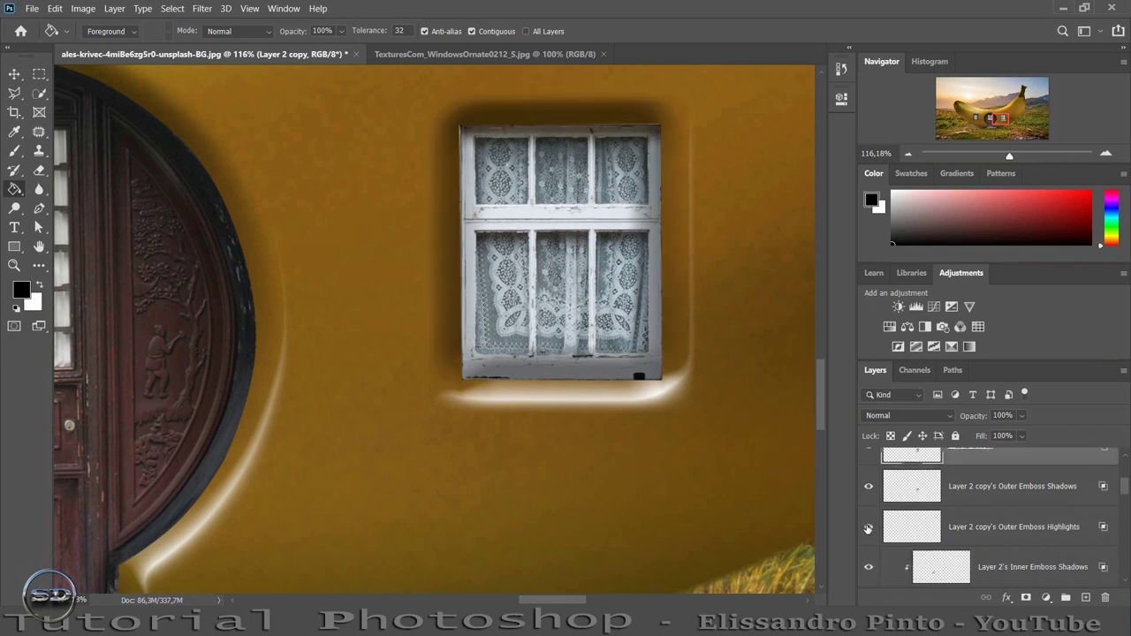
{"action": "left_click", "coordinate": [868, 528]}
{"action": "left_click", "coordinate": [868, 528]}
- Mask the Outer Emboss Highlights layer, brushing out the white strip below the window
{"action": "left_click", "coordinate": [902, 534]}
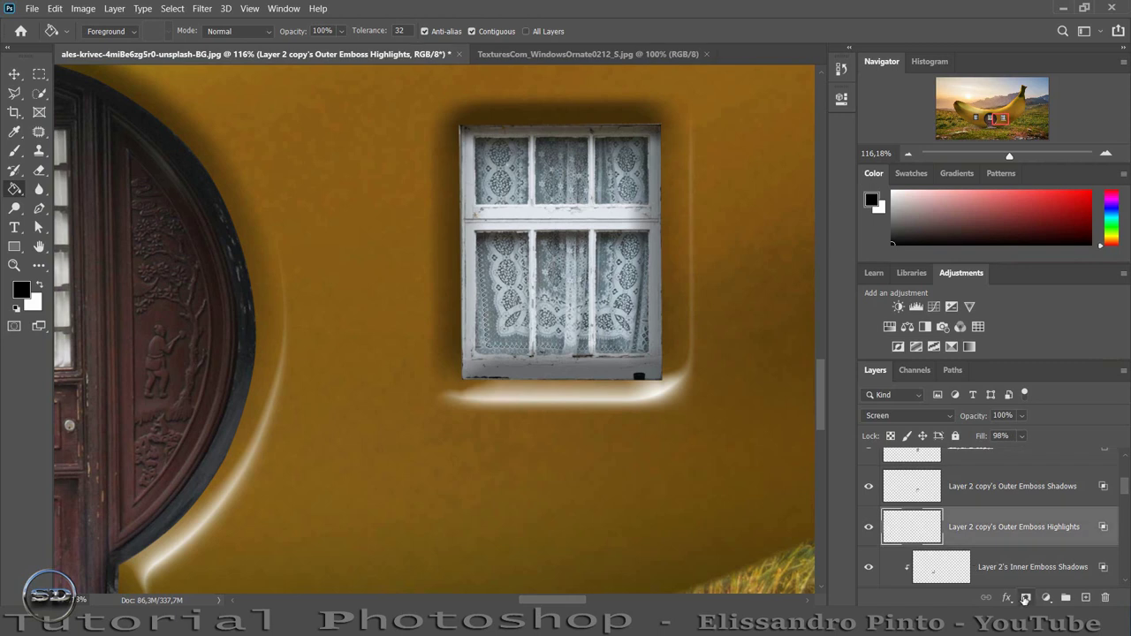
{"action": "left_click", "coordinate": [1025, 599]}
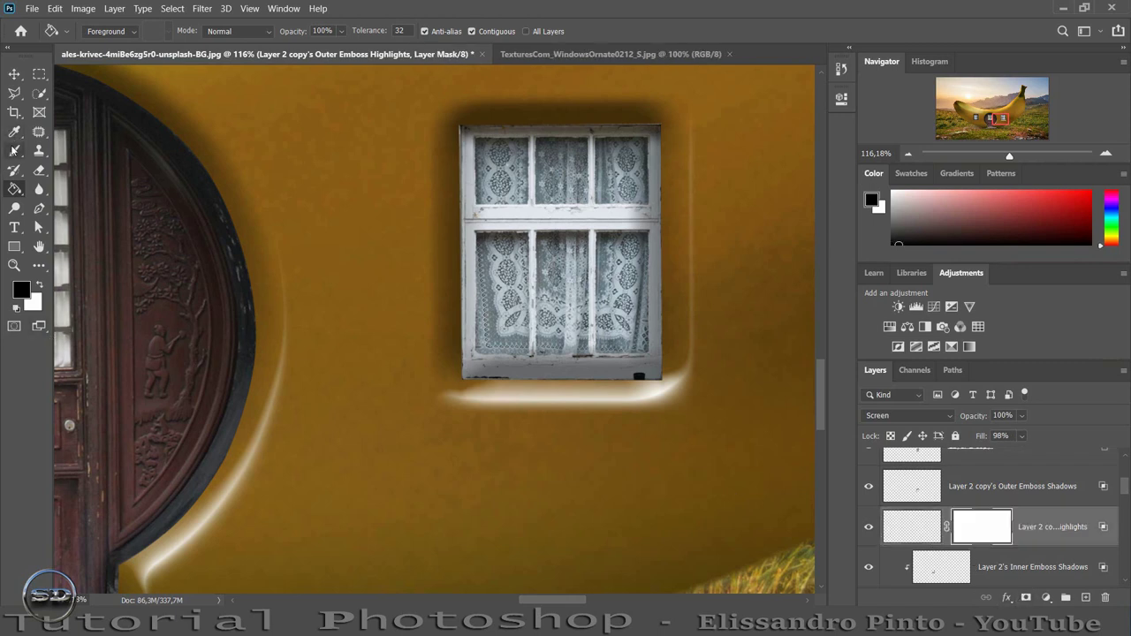
{"action": "left_click", "coordinate": [15, 150]}
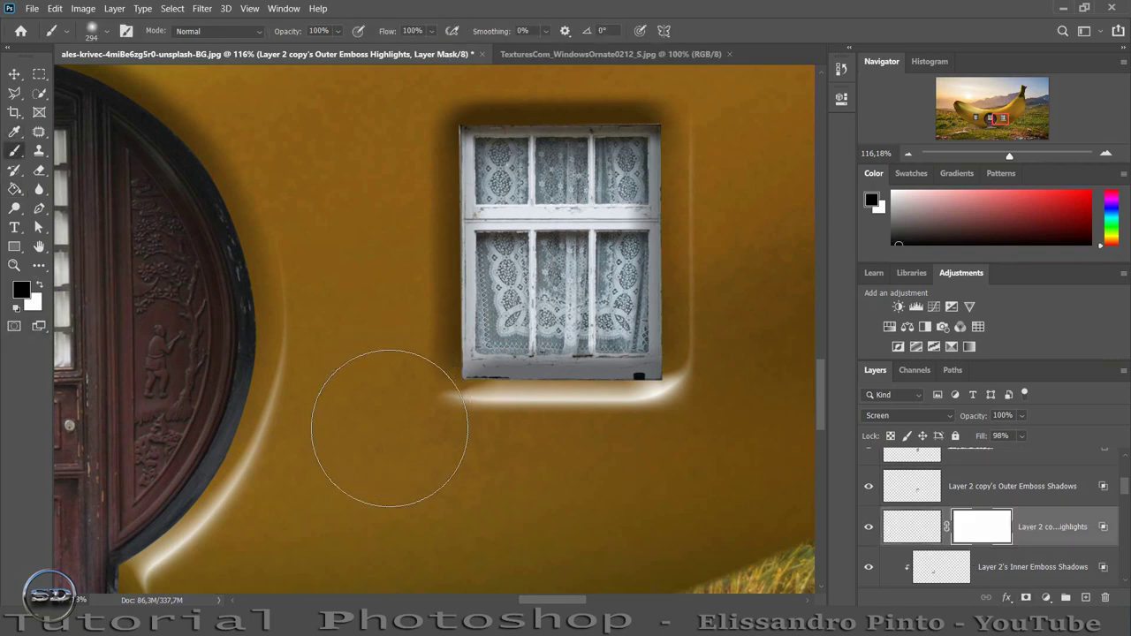
{"action": "mouse_move", "coordinate": [398, 434]}
{"action": "left_mouse_down"}
{"action": "mouse_move", "coordinate": [598, 440]}
{"action": "mouse_move", "coordinate": [687, 417]}
{"action": "left_mouse_up"}
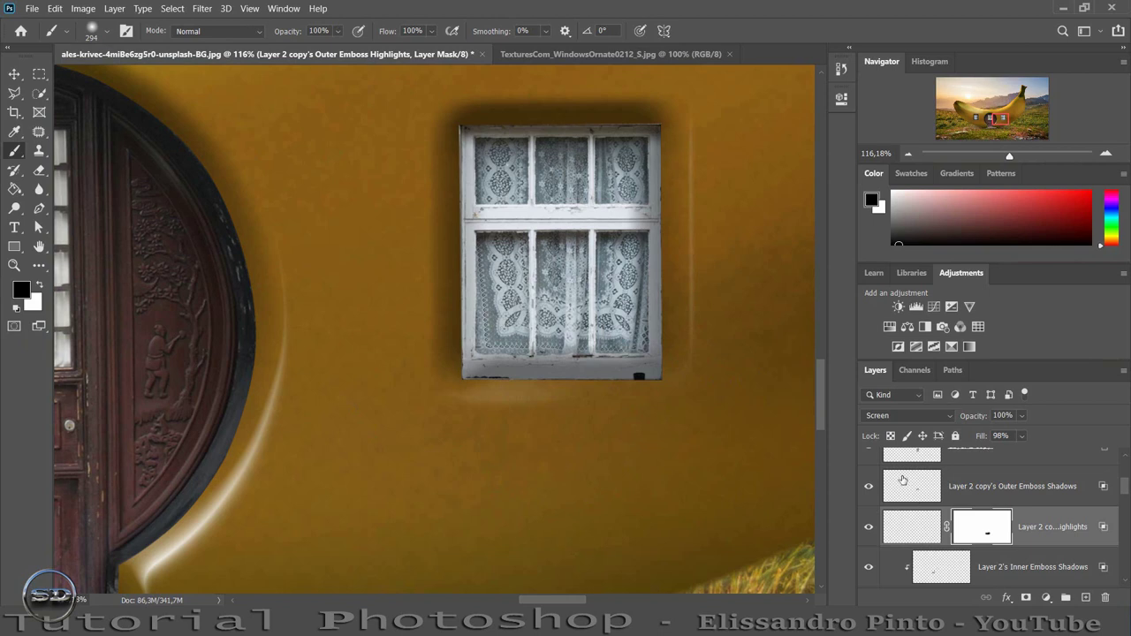
{"action": "scroll", "coordinate": [903, 480], "scroll_direction": "up", "scroll_amount": 1}
{"action": "left_click", "coordinate": [902, 486]}
{"action": "left_click", "coordinate": [869, 486]}
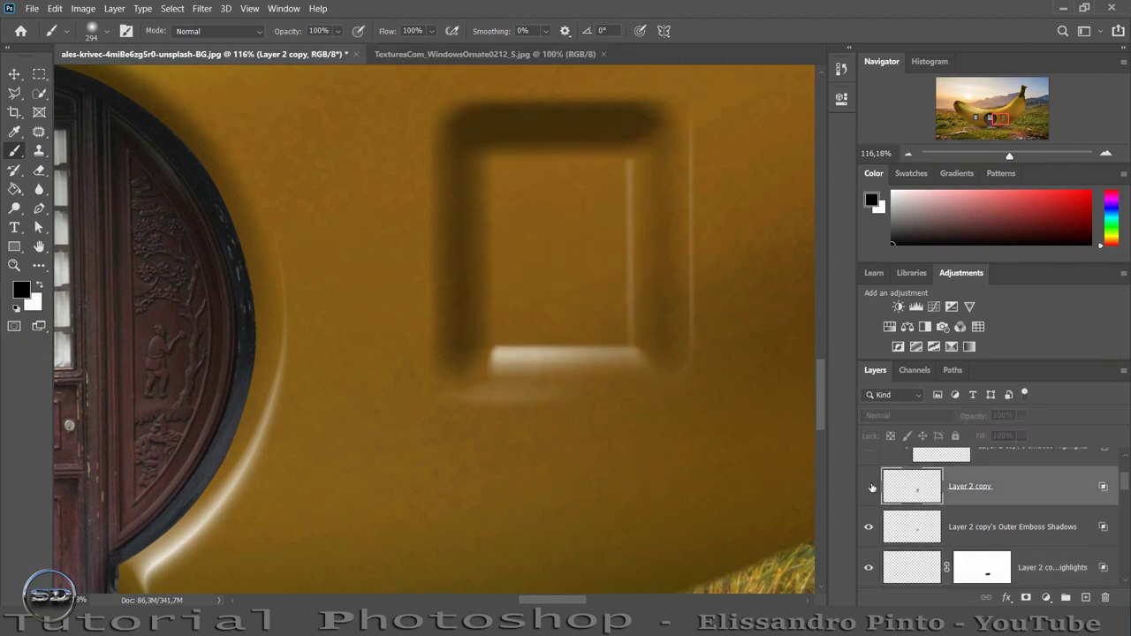
{"action": "left_click", "coordinate": [869, 486]}
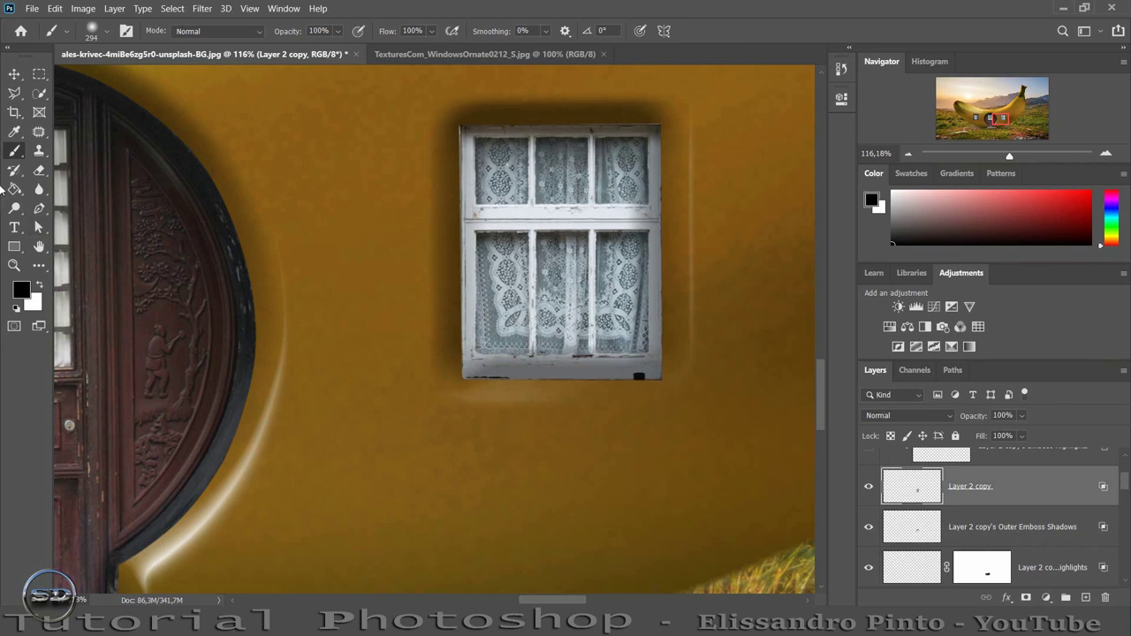
- Draw a polygonal selection along the small window's top frame
{"action": "left_click", "coordinate": [14, 93]}
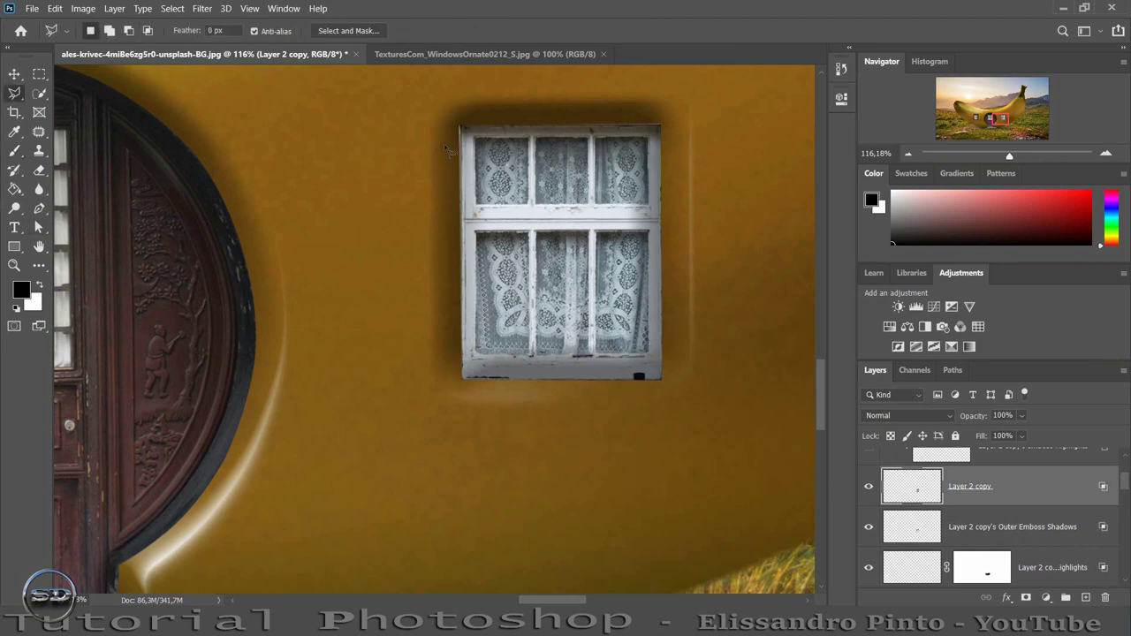
{"action": "left_click", "coordinate": [454, 124]}
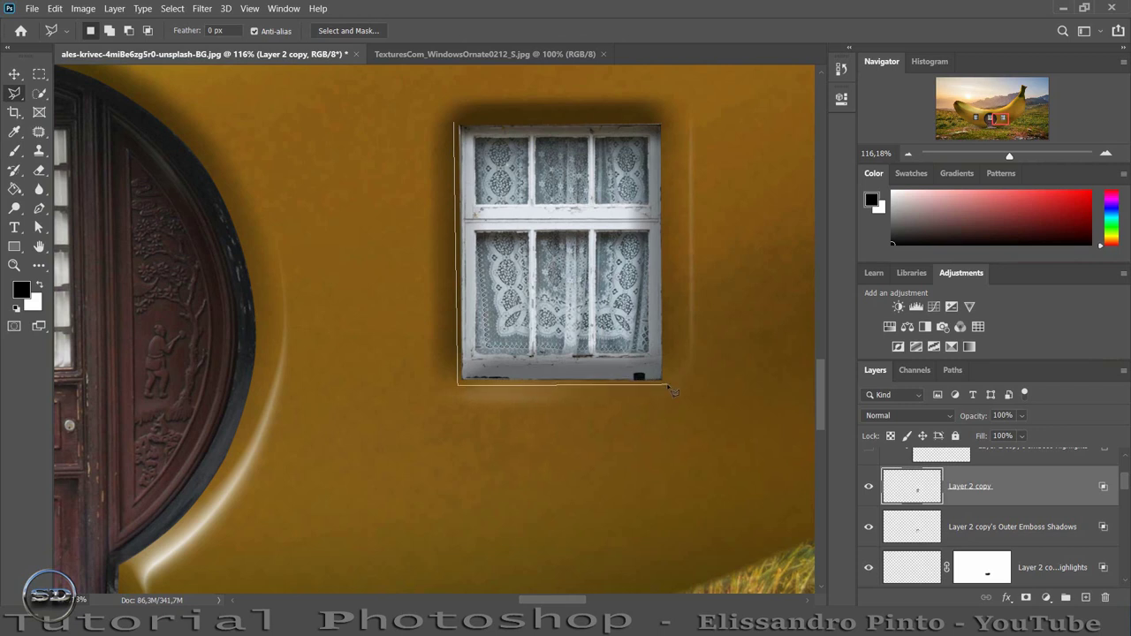
{"action": "left_click", "coordinate": [666, 118]}
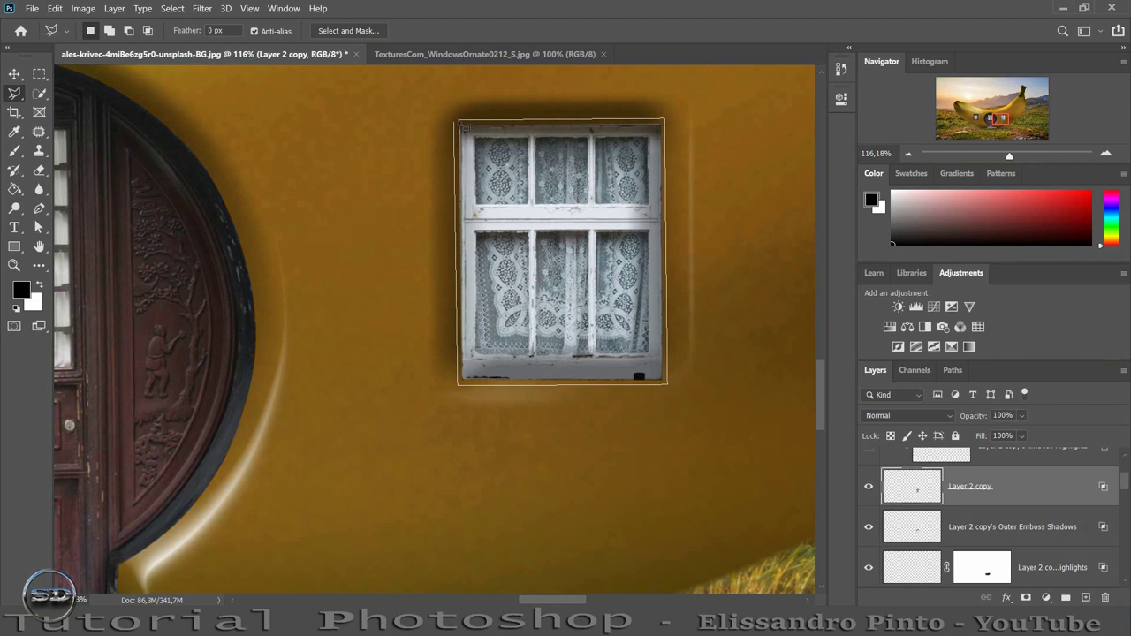
{"action": "left_click", "coordinate": [458, 123]}
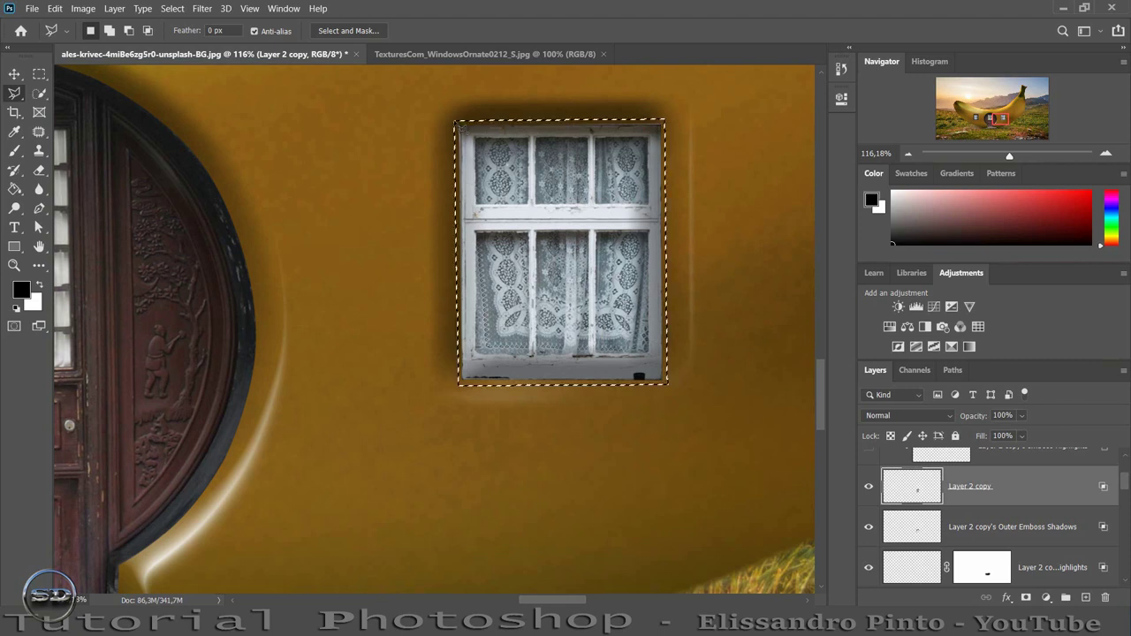
- Fill the selection black on new Layer 5, deselect, and apply Gaussian Blur
{"action": "key", "text": "g"}
{"action": "left_click", "coordinate": [917, 534]}
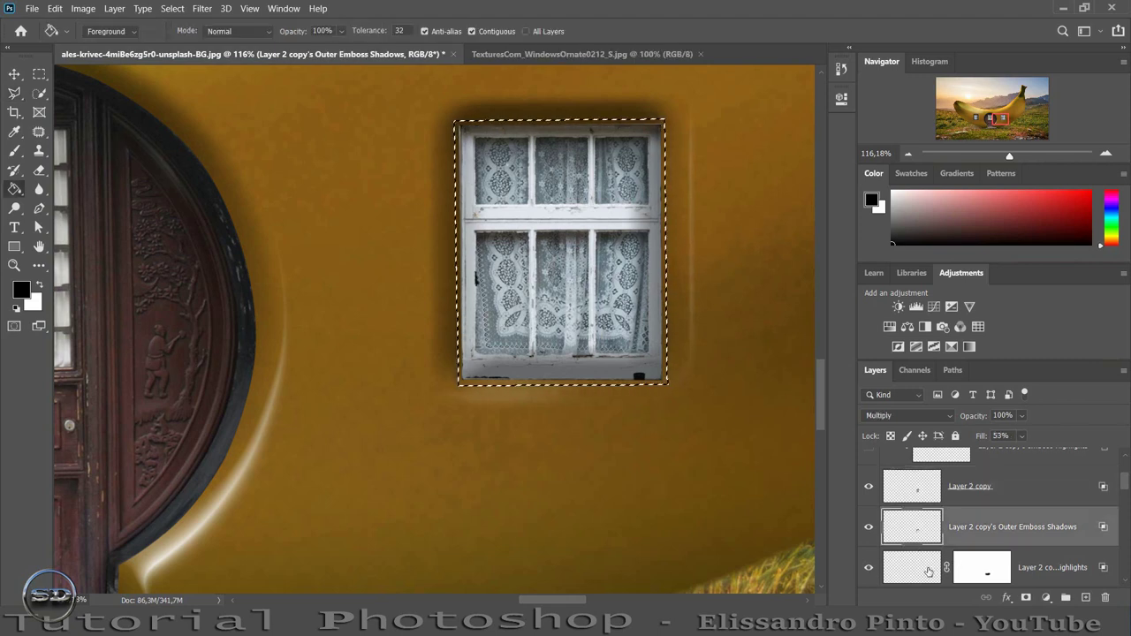
{"action": "left_click", "coordinate": [928, 572]}
{"action": "left_click", "coordinate": [1085, 598]}
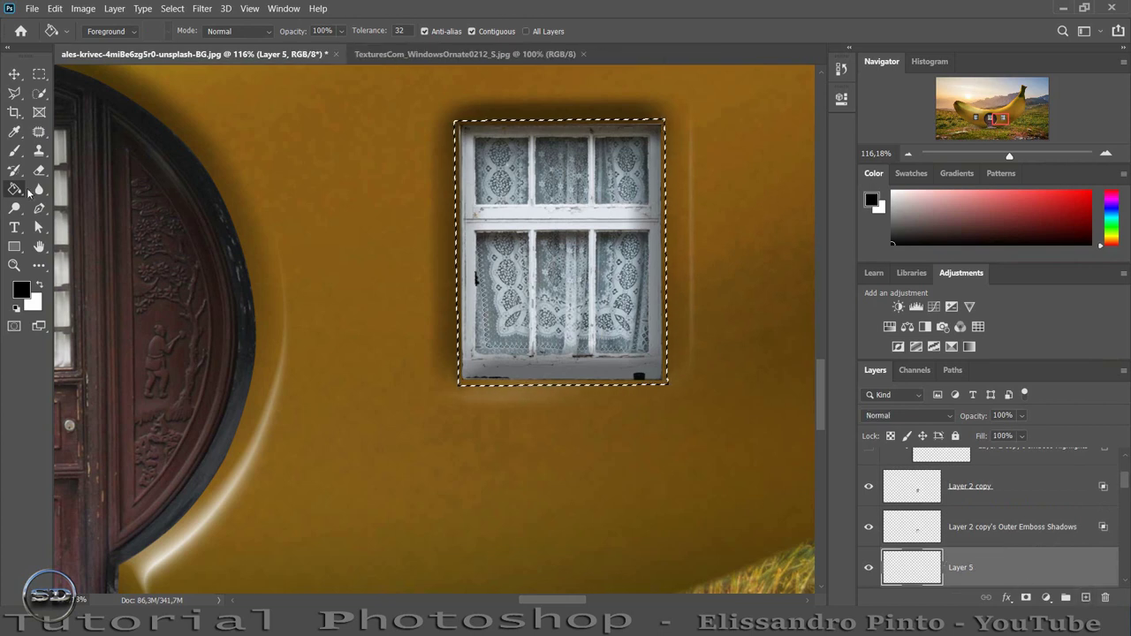
{"action": "left_click", "coordinate": [524, 290]}
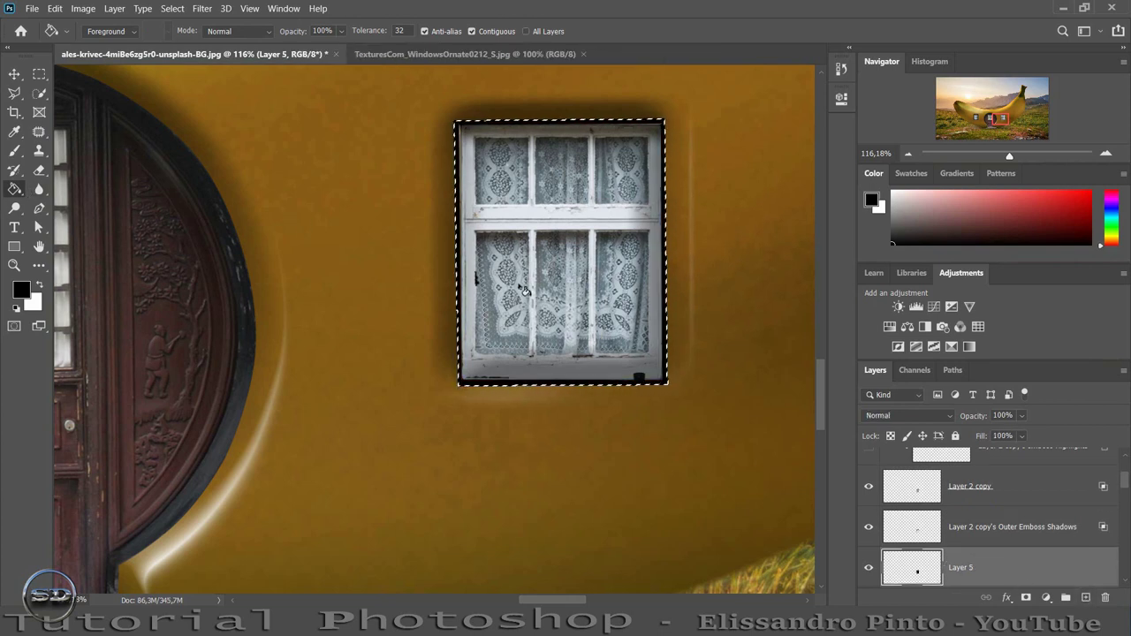
{"action": "key", "text": "ctrl+d"}
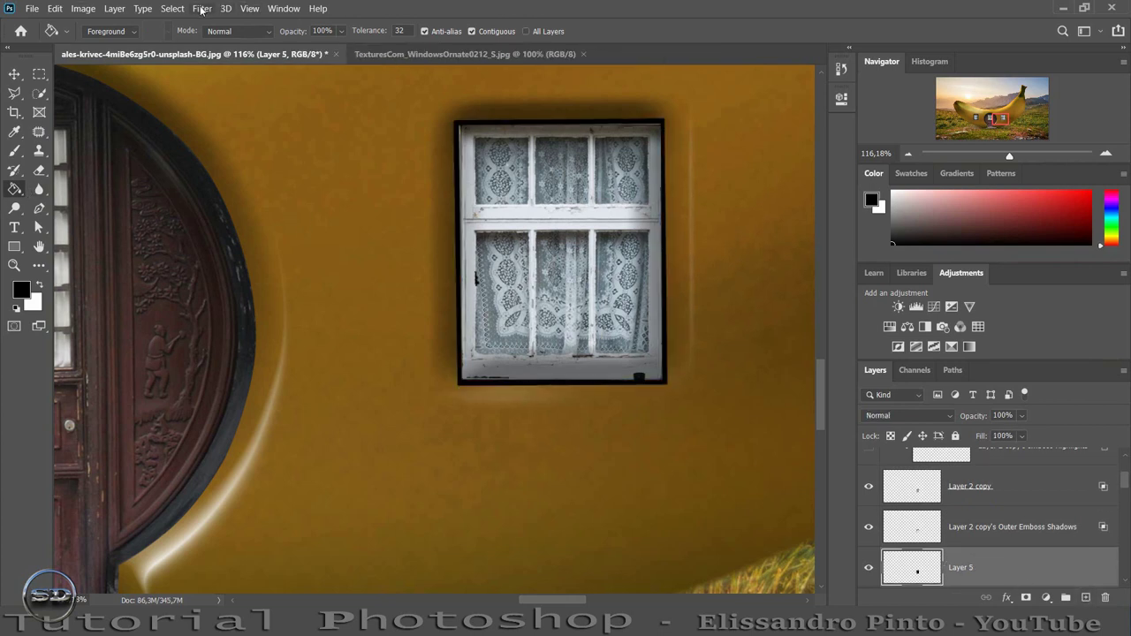
{"action": "left_click", "coordinate": [202, 8]}
{"action": "left_click", "coordinate": [228, 23]}
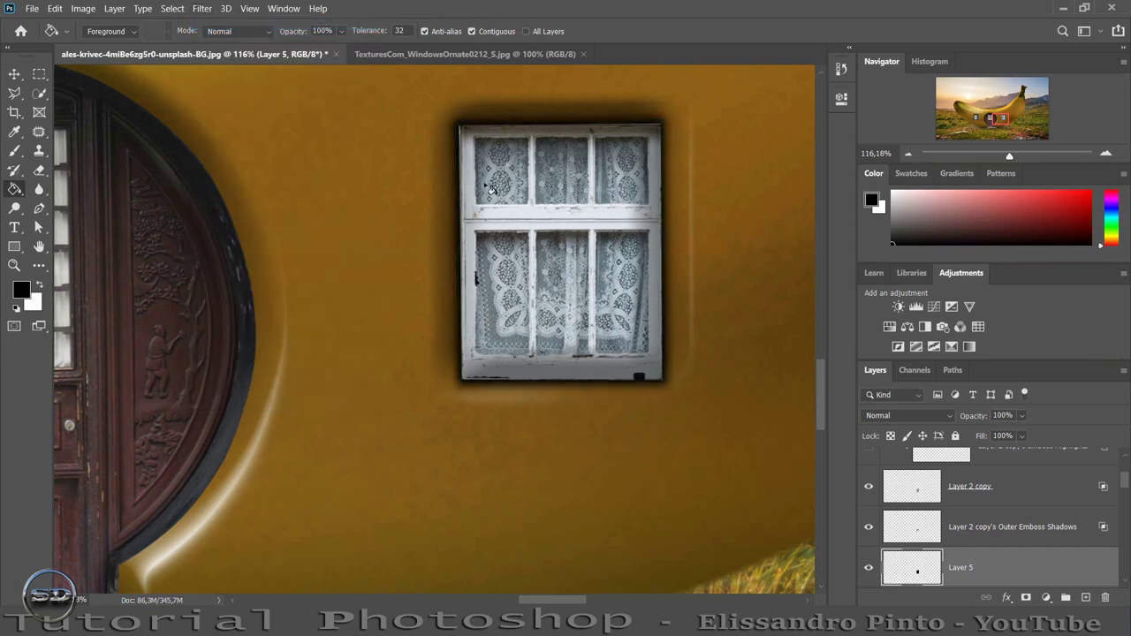
{"action": "mouse_move", "coordinate": [1009, 159]}
{"action": "left_mouse_down"}
{"action": "mouse_move", "coordinate": [983, 118]}
{"action": "mouse_move", "coordinate": [964, 117]}
{"action": "left_mouse_up"}
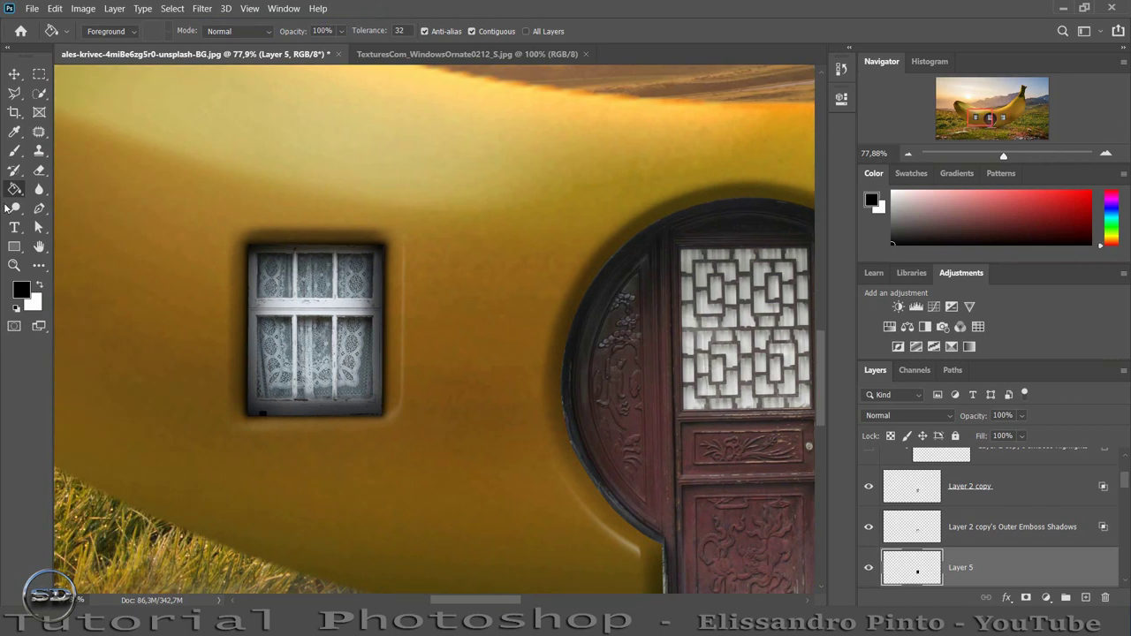
- Draw a rectangular marquee fitted around the small window
{"action": "left_click", "coordinate": [39, 74]}
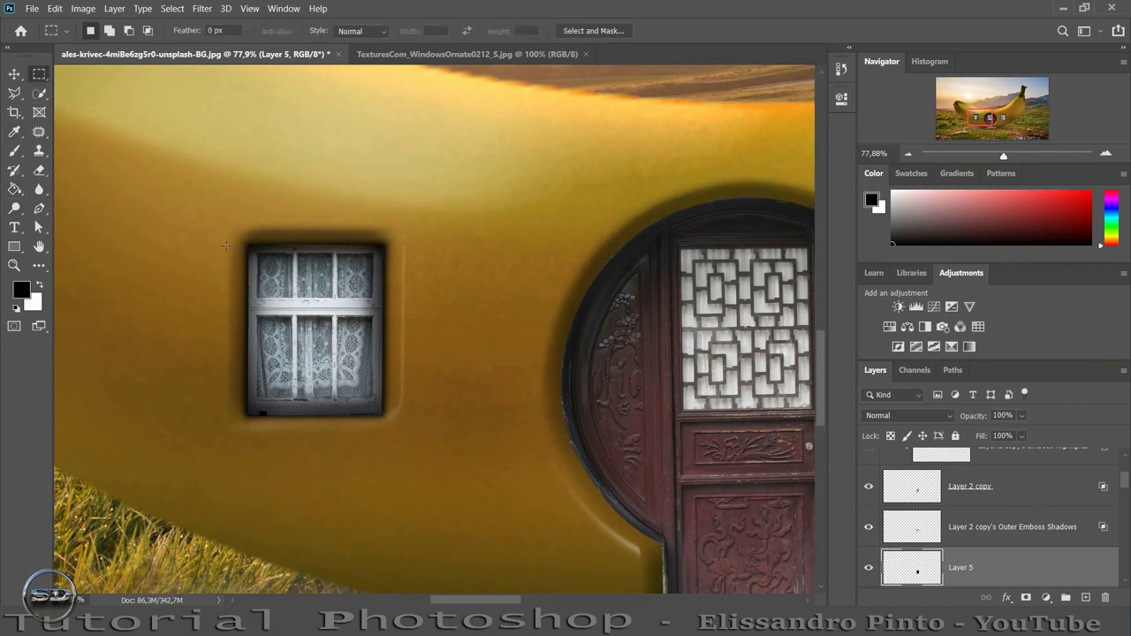
{"action": "left_click_drag", "start_coordinate": [237, 231], "coordinate": [394, 424]}
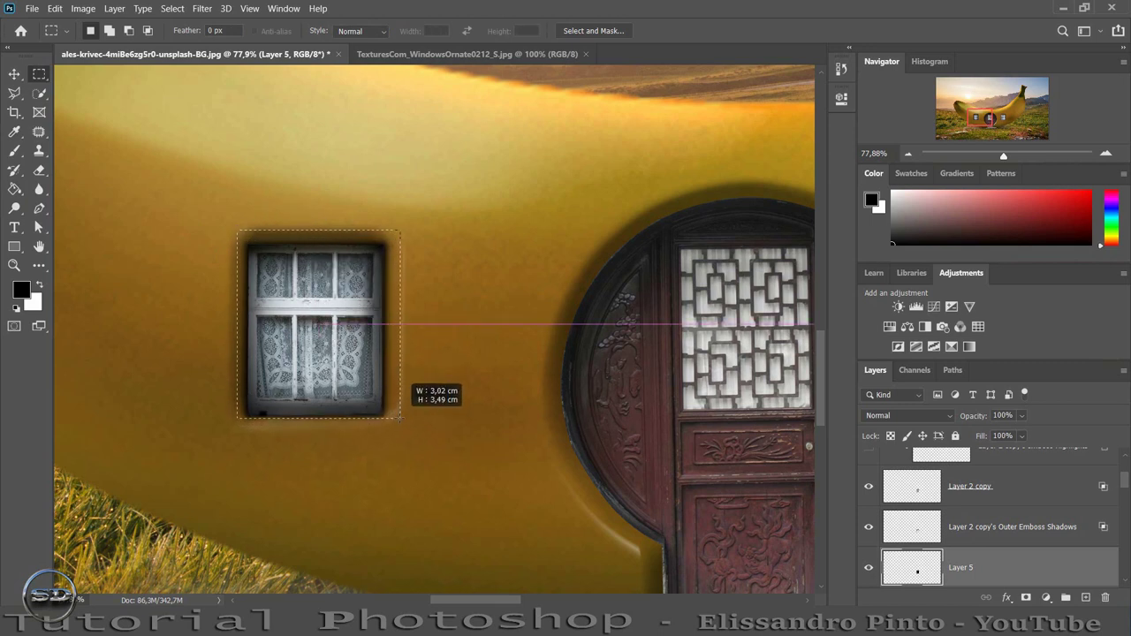
{"action": "left_click_drag", "start_coordinate": [394, 423], "coordinate": [394, 419]}
- Stroke the selection with a 3 px black line and make white the foreground colour
{"action": "right_click", "coordinate": [353, 399]}
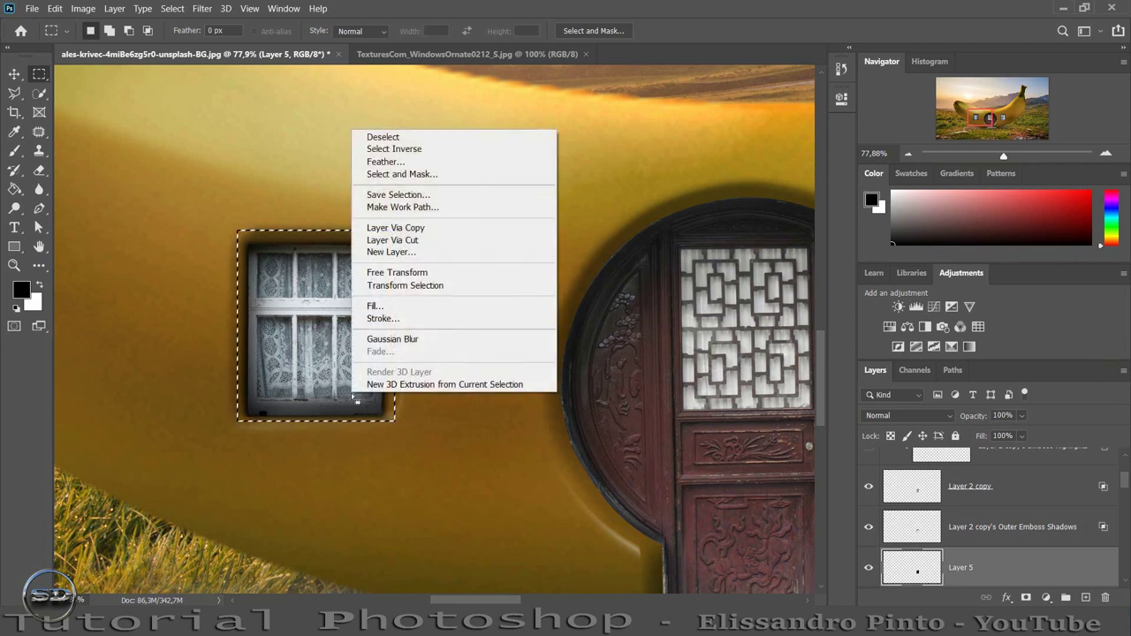
{"action": "left_click", "coordinate": [383, 318]}
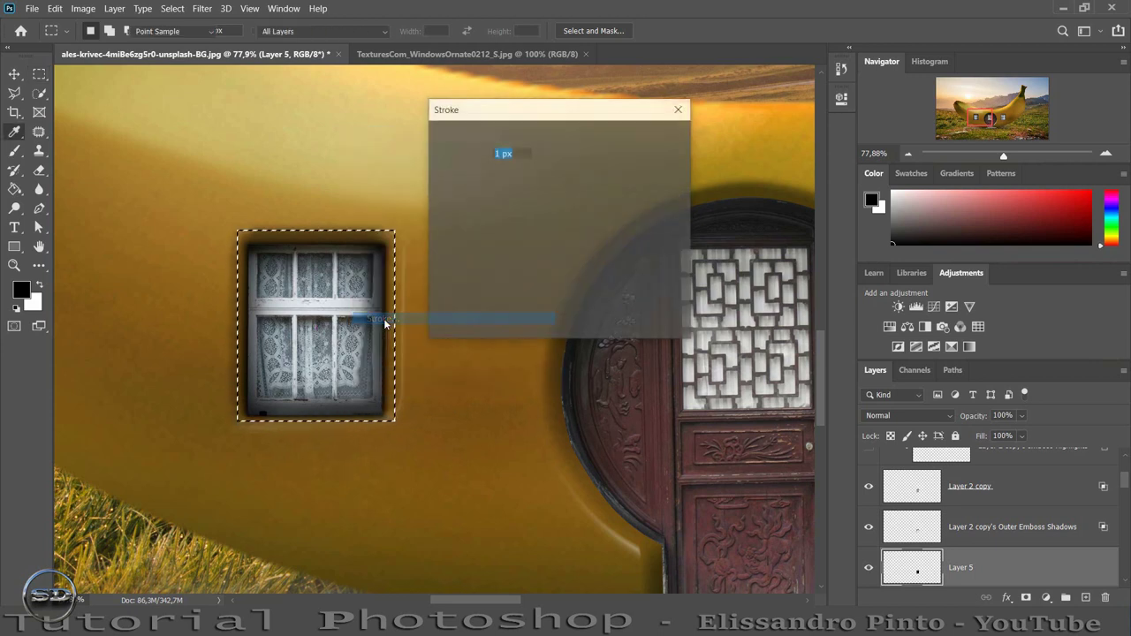
{"action": "left_click", "coordinate": [466, 152]}
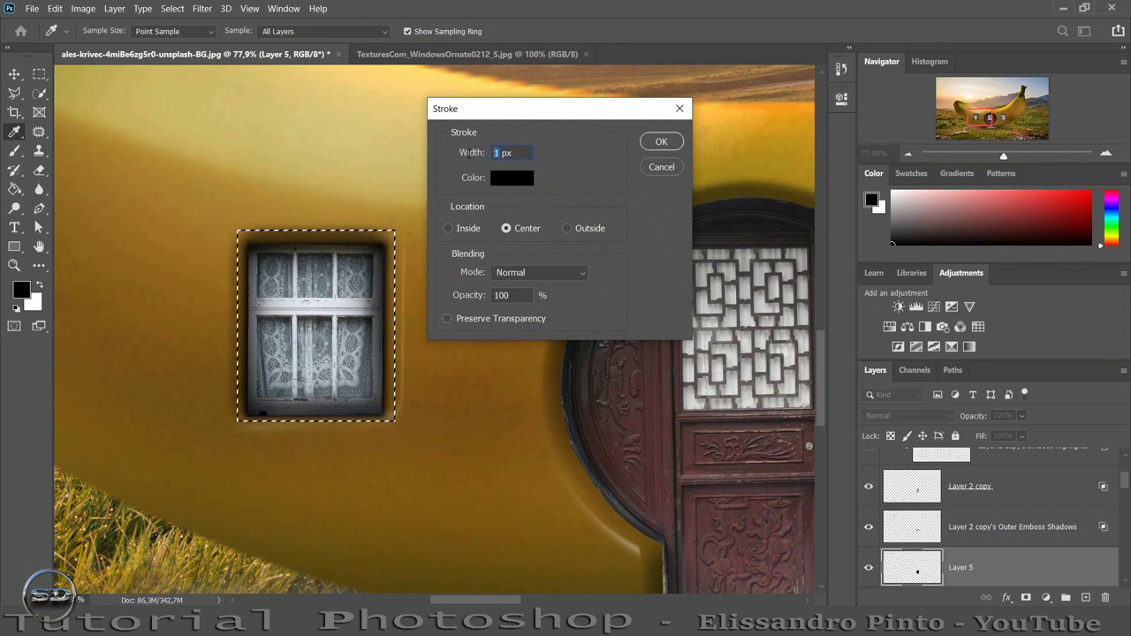
{"action": "type", "text": "3"}
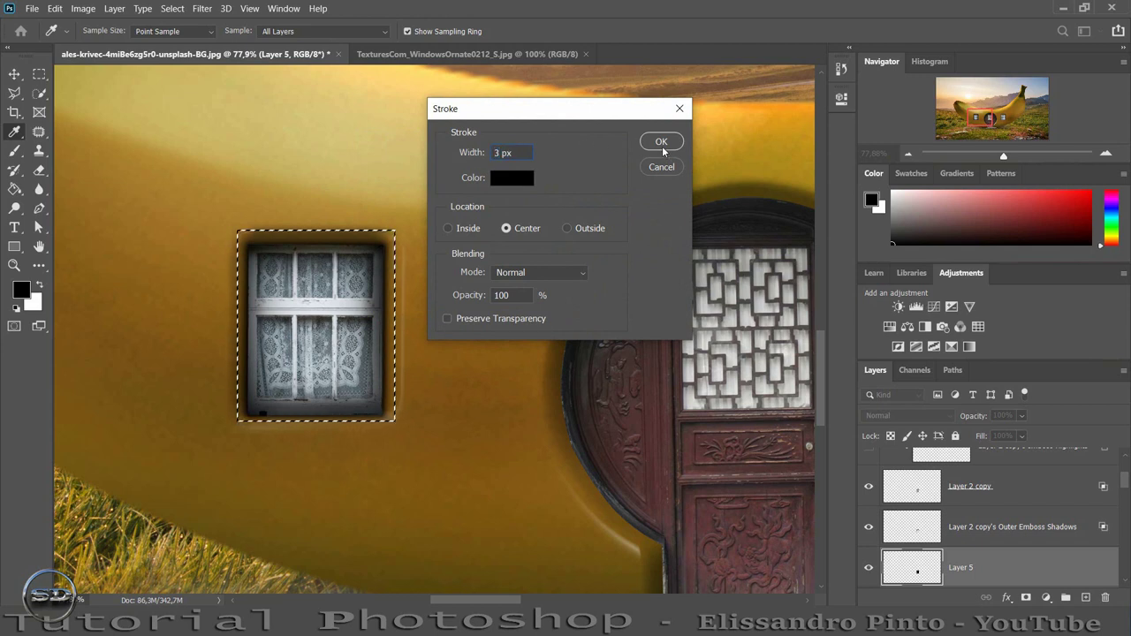
{"action": "left_click", "coordinate": [663, 149]}
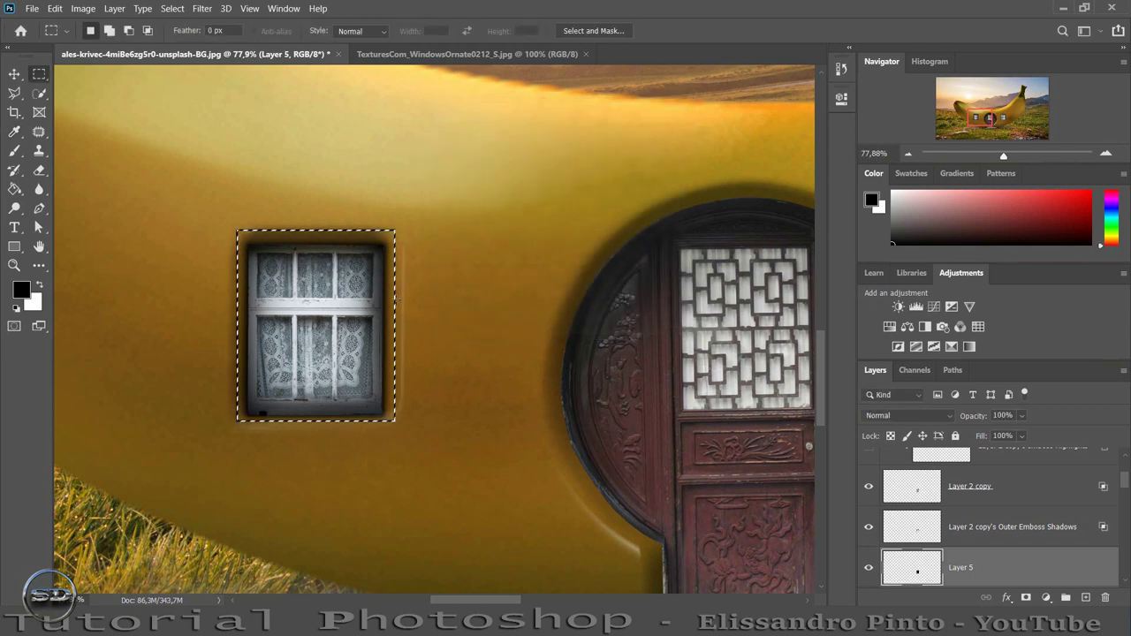
{"action": "left_click", "coordinate": [39, 288]}
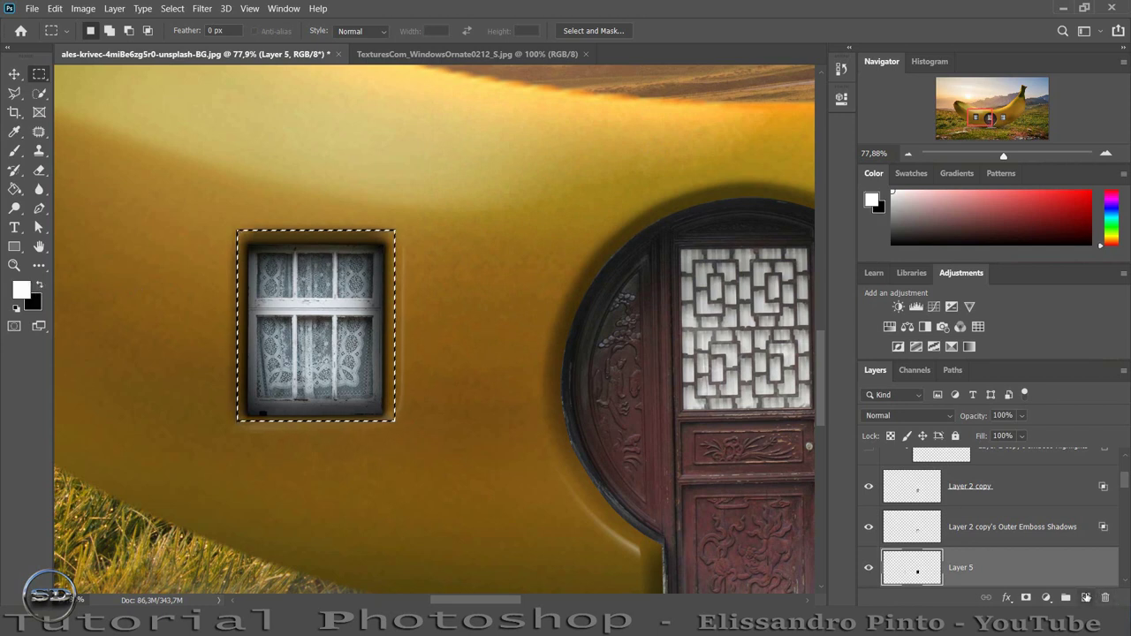
- Add a new empty Layer 6 for the window glow
{"action": "left_click", "coordinate": [1086, 598]}
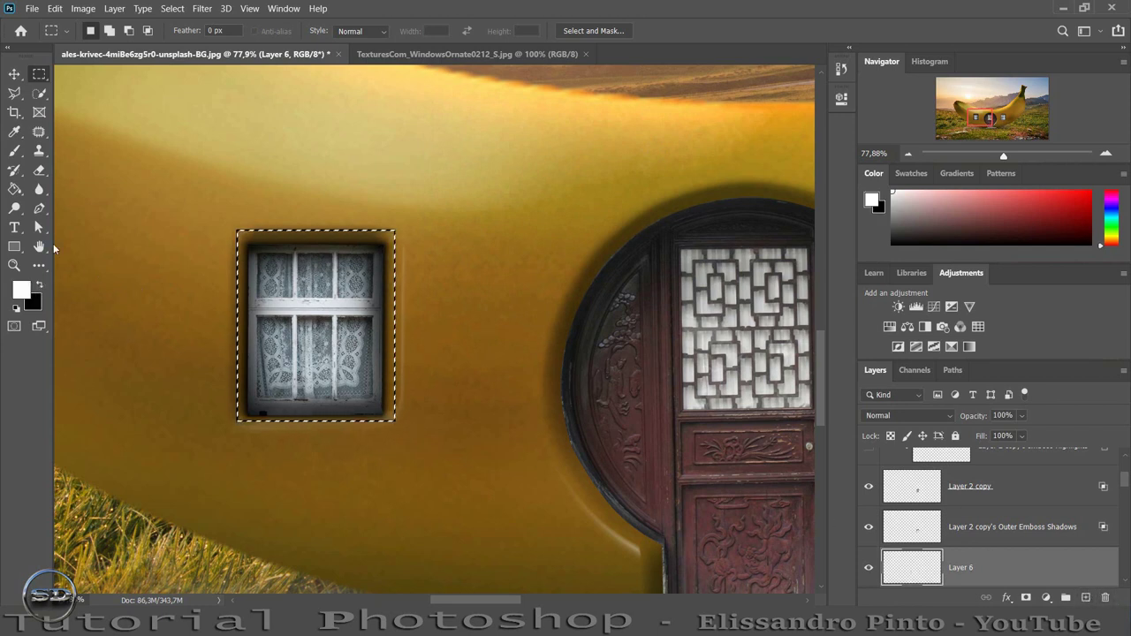
{"action": "left_click", "coordinate": [15, 191]}
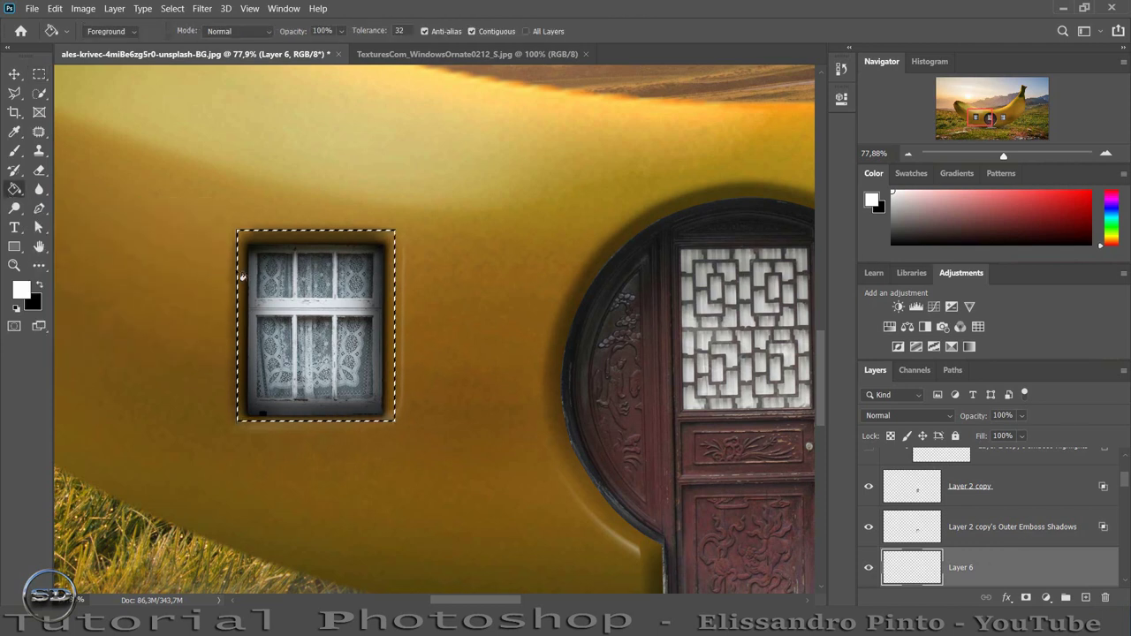
{"action": "left_click", "coordinate": [15, 151]}
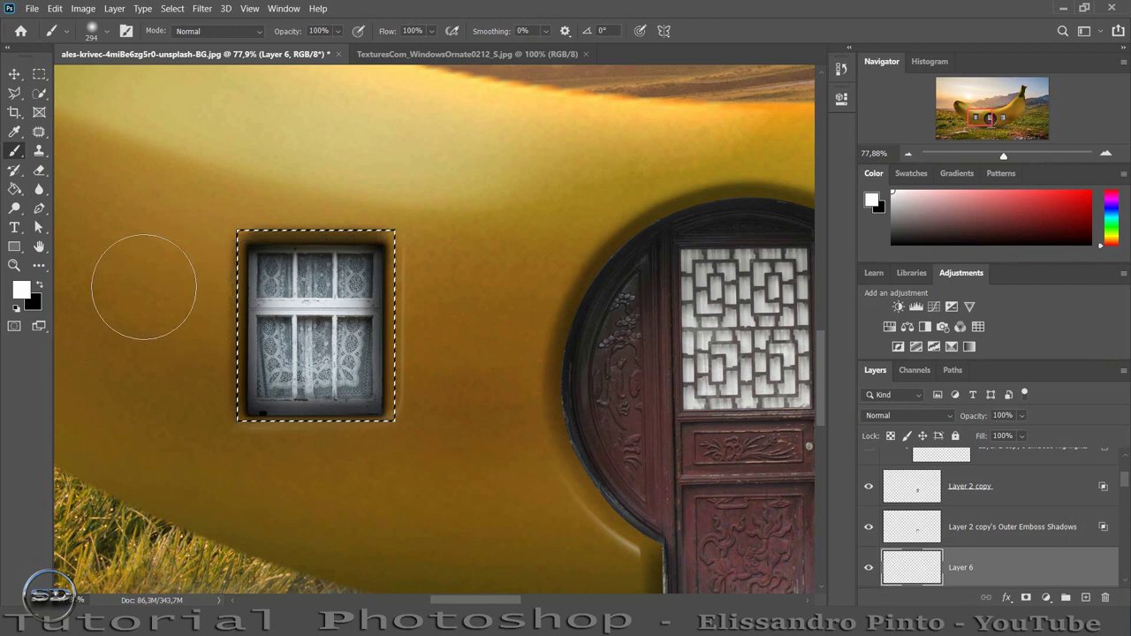
{"action": "left_click", "coordinate": [39, 74]}
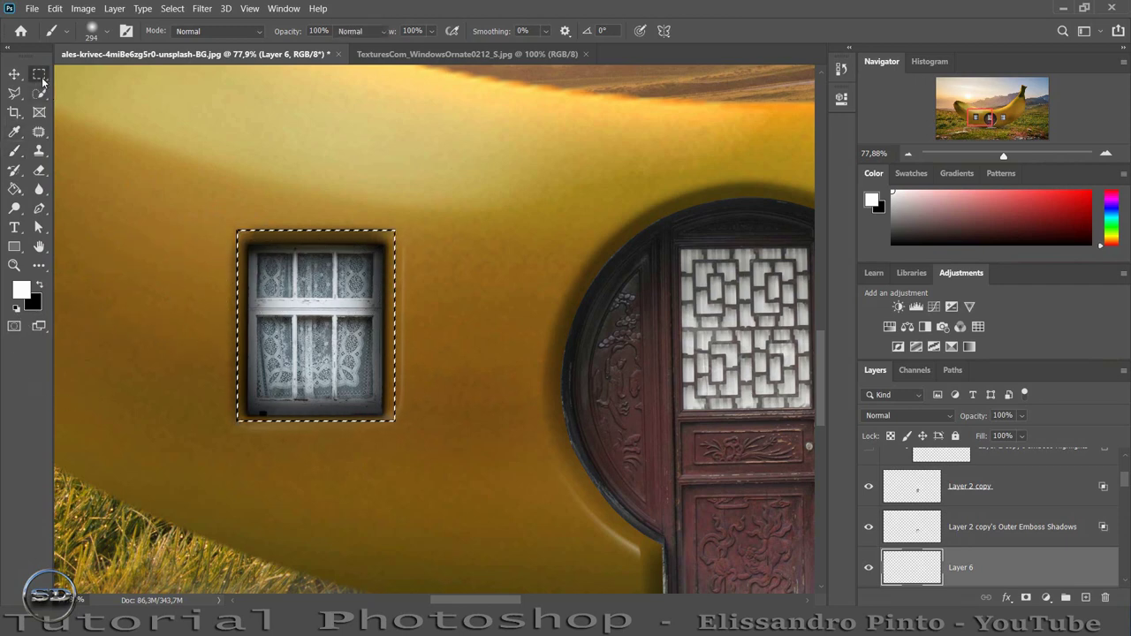
- Stroke the window selection with a 6 px white line
{"action": "right_click", "coordinate": [251, 352]}
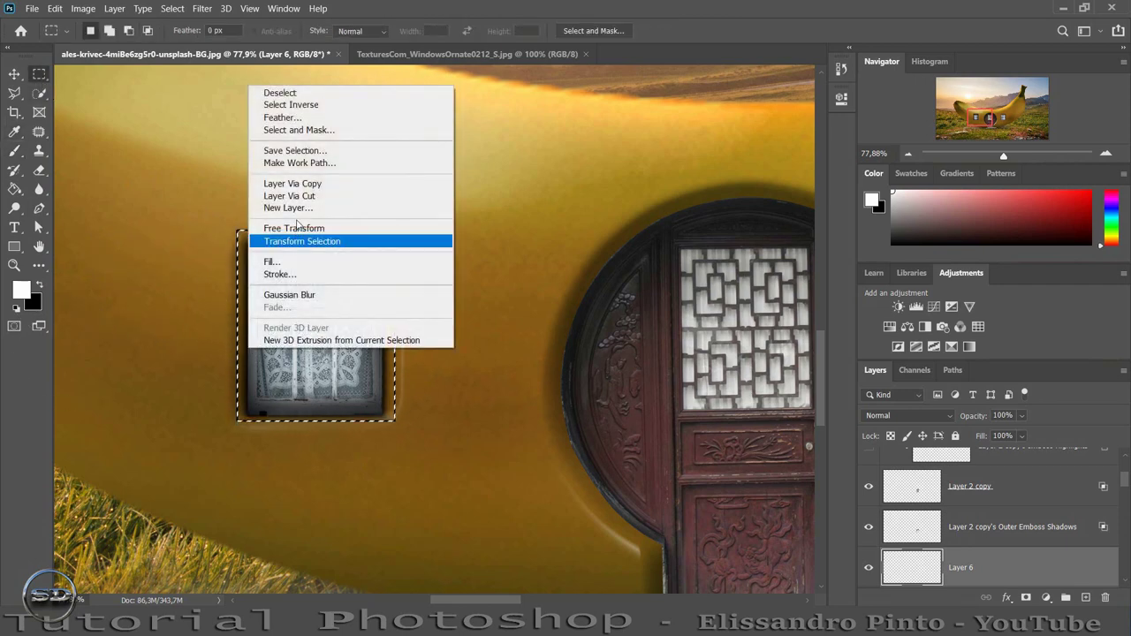
{"action": "left_click", "coordinate": [281, 274]}
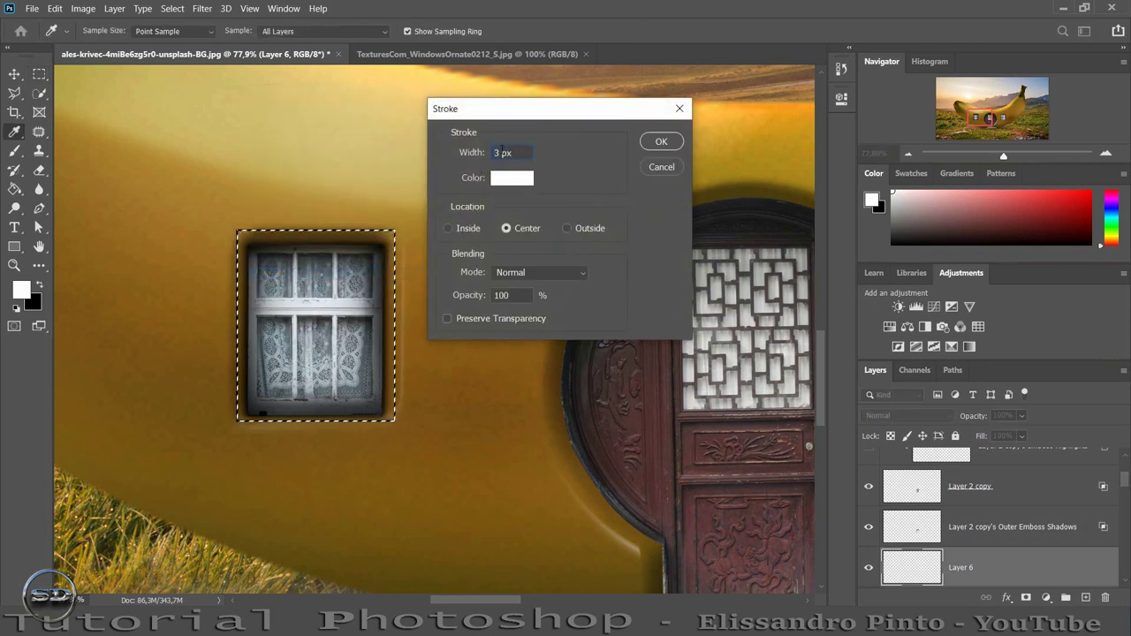
{"action": "left_click_drag", "start_coordinate": [501, 152], "coordinate": [492, 152]}
{"action": "type", "text": "6"}
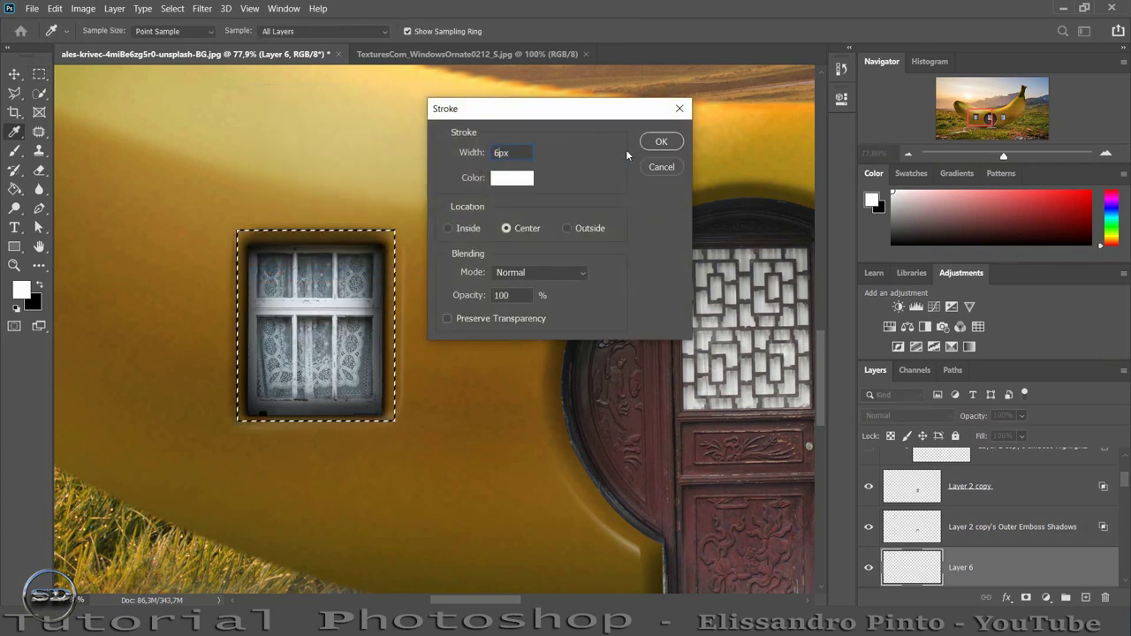
{"action": "left_click", "coordinate": [658, 144]}
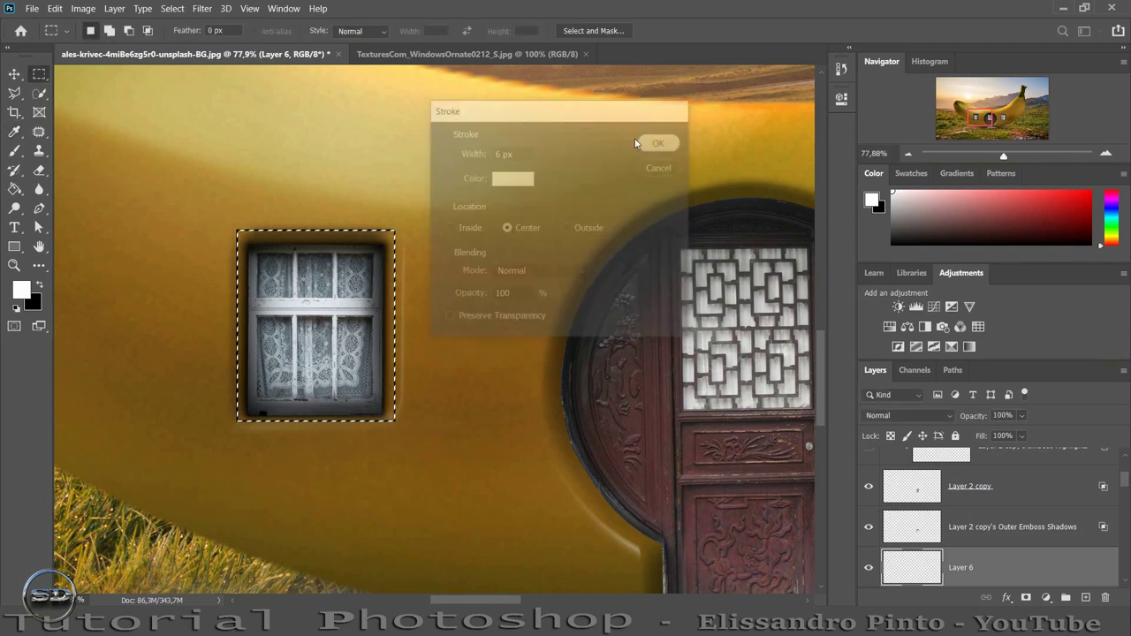
- Deselect and soften the white stroke with Gaussian Blur
{"action": "right_click", "coordinate": [350, 281]}
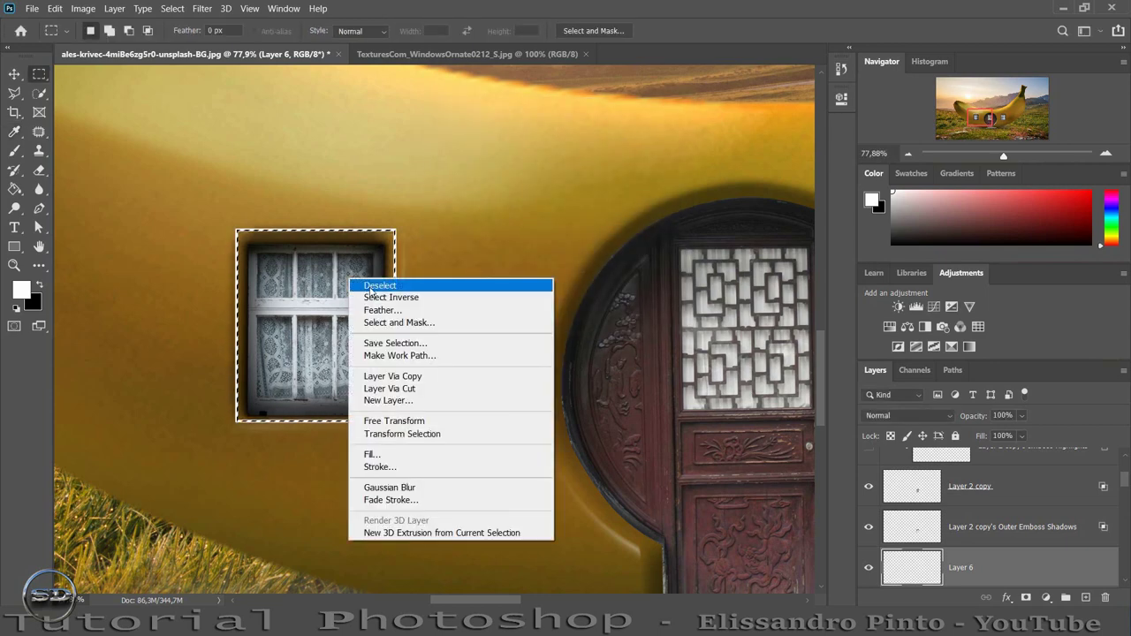
{"action": "left_click", "coordinate": [371, 287]}
{"action": "left_click", "coordinate": [201, 9]}
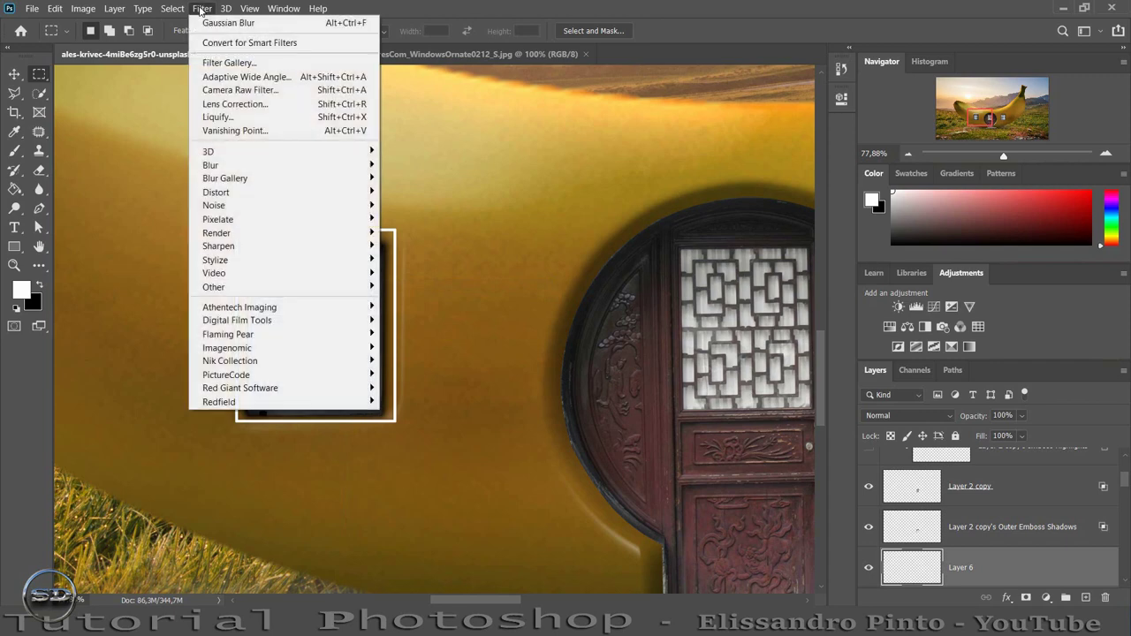
{"action": "left_click", "coordinate": [228, 23]}
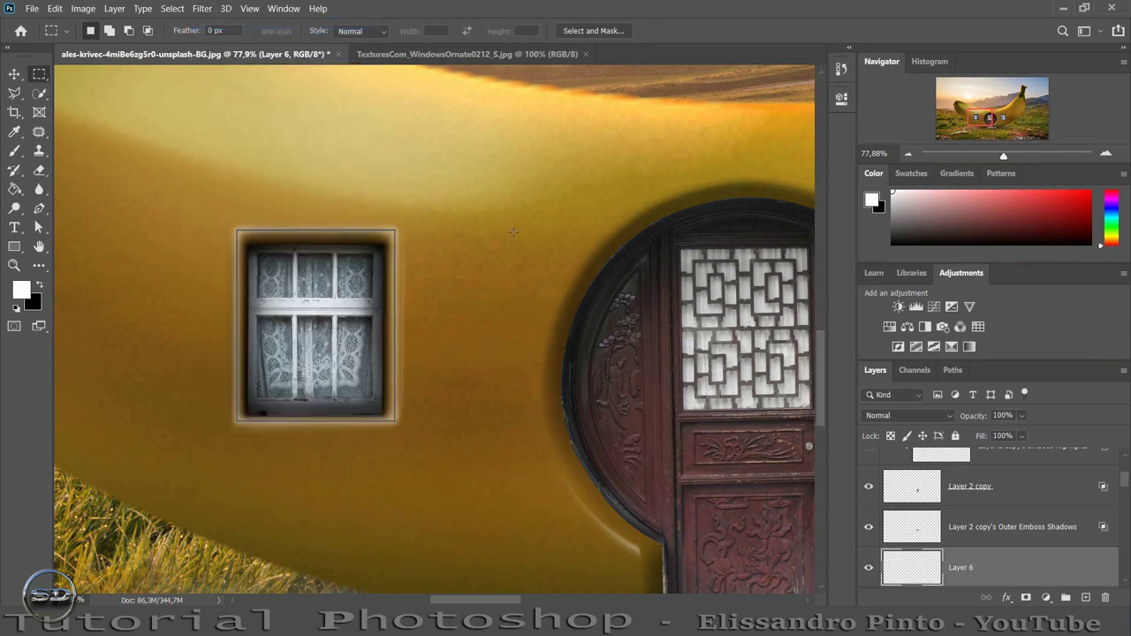
- Compare with and without the black outline, leaving Layer 5 hidden and Layer 6 shown
{"action": "left_click_drag", "start_coordinate": [1005, 160], "coordinate": [1008, 158]}
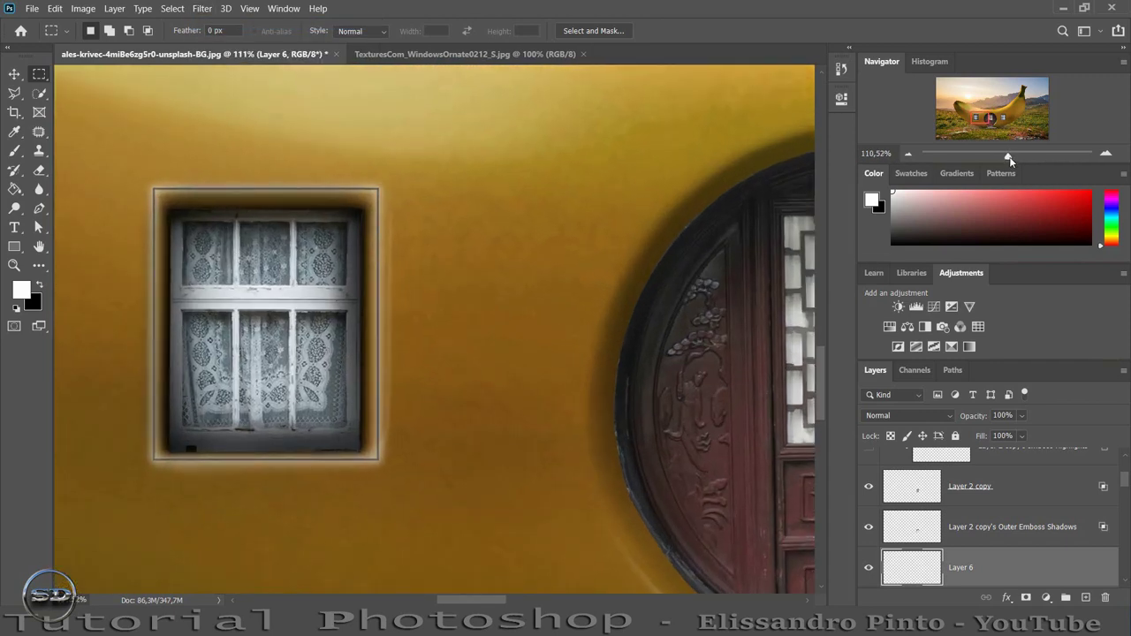
{"action": "left_click", "coordinate": [869, 568]}
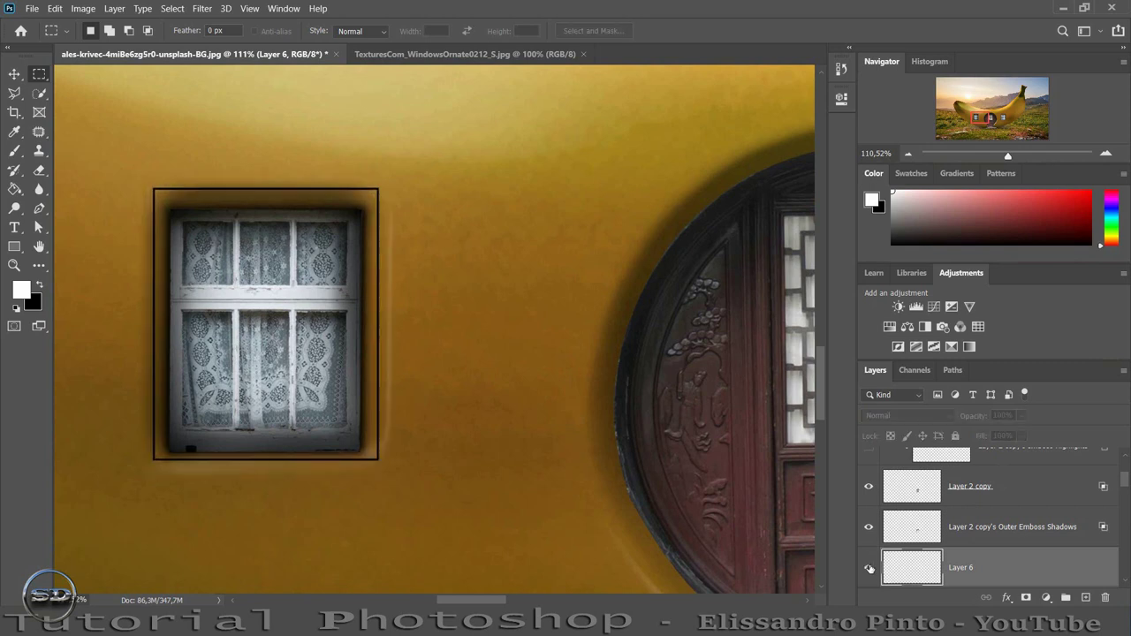
{"action": "left_click", "coordinate": [870, 568]}
{"action": "left_click", "coordinate": [870, 568]}
{"action": "scroll", "coordinate": [871, 569], "scroll_direction": "down", "scroll_amount": 1}
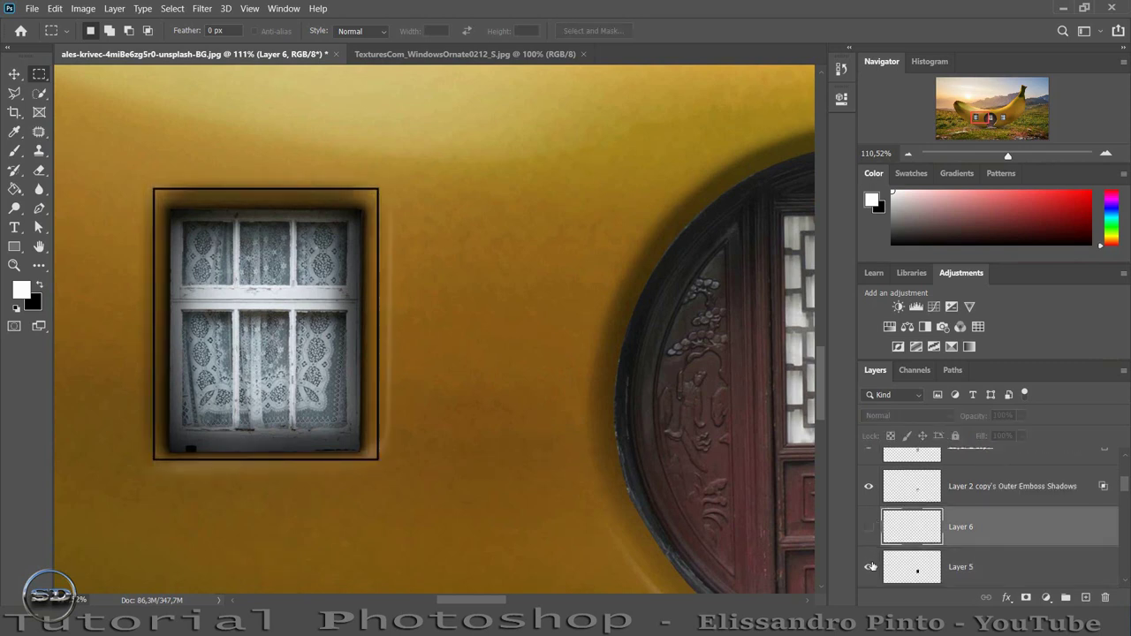
{"action": "left_click", "coordinate": [870, 567]}
{"action": "left_click", "coordinate": [870, 568]}
{"action": "left_click", "coordinate": [870, 567]}
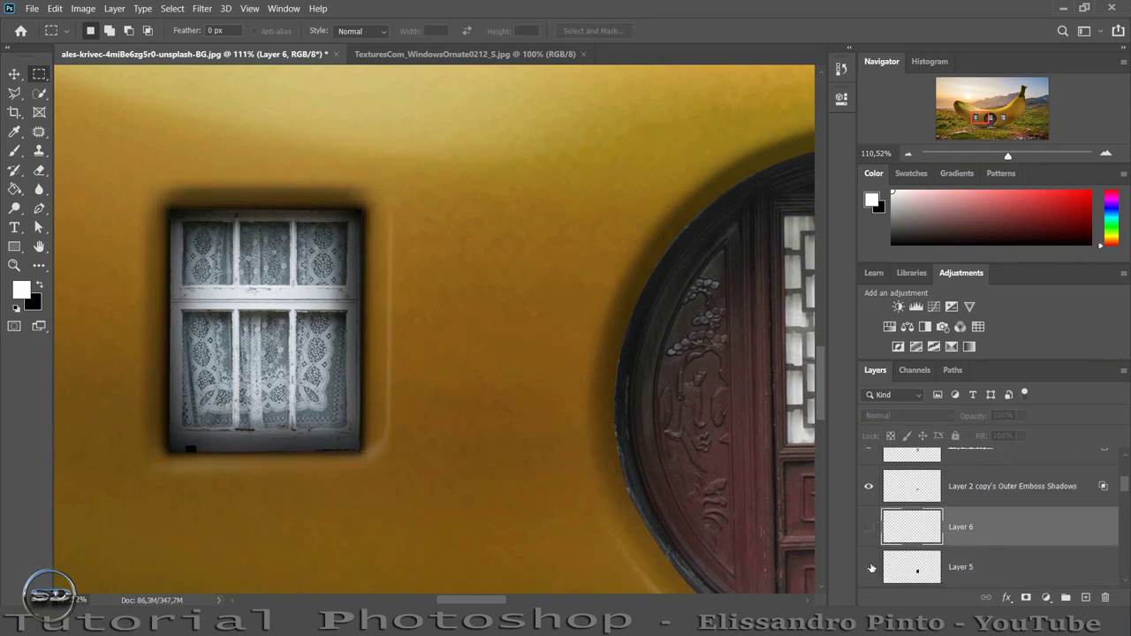
{"action": "left_click", "coordinate": [870, 527]}
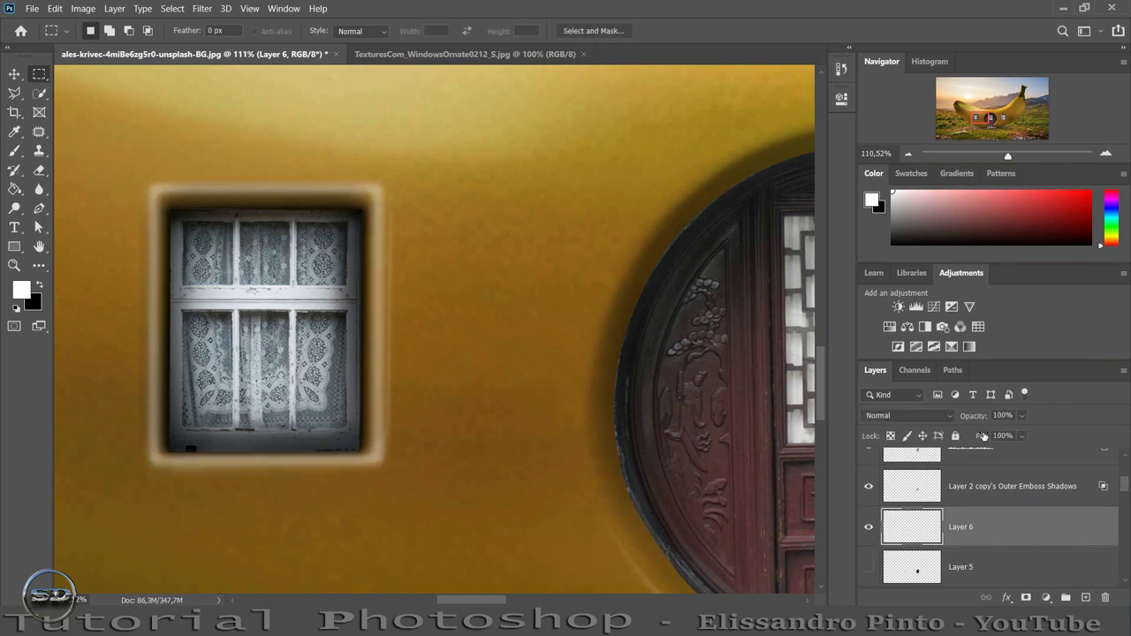
- Set Layer 6's fill to 60% and view the whole house front
{"action": "left_click_drag", "start_coordinate": [984, 438], "coordinate": [954, 440]}
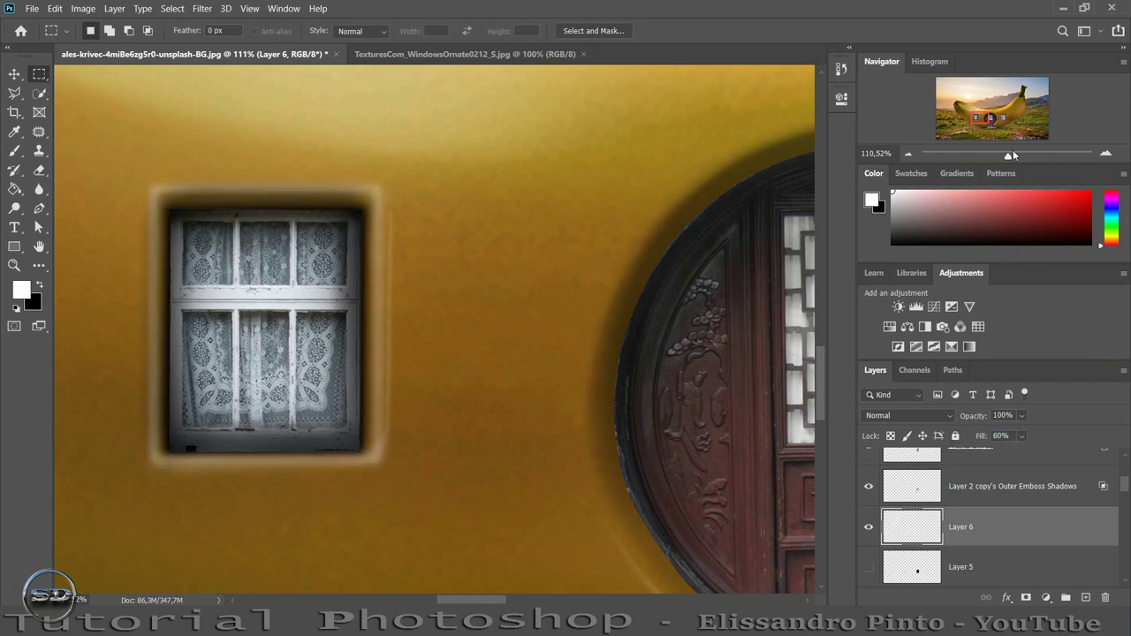
{"action": "left_click_drag", "start_coordinate": [1012, 156], "coordinate": [1001, 156]}
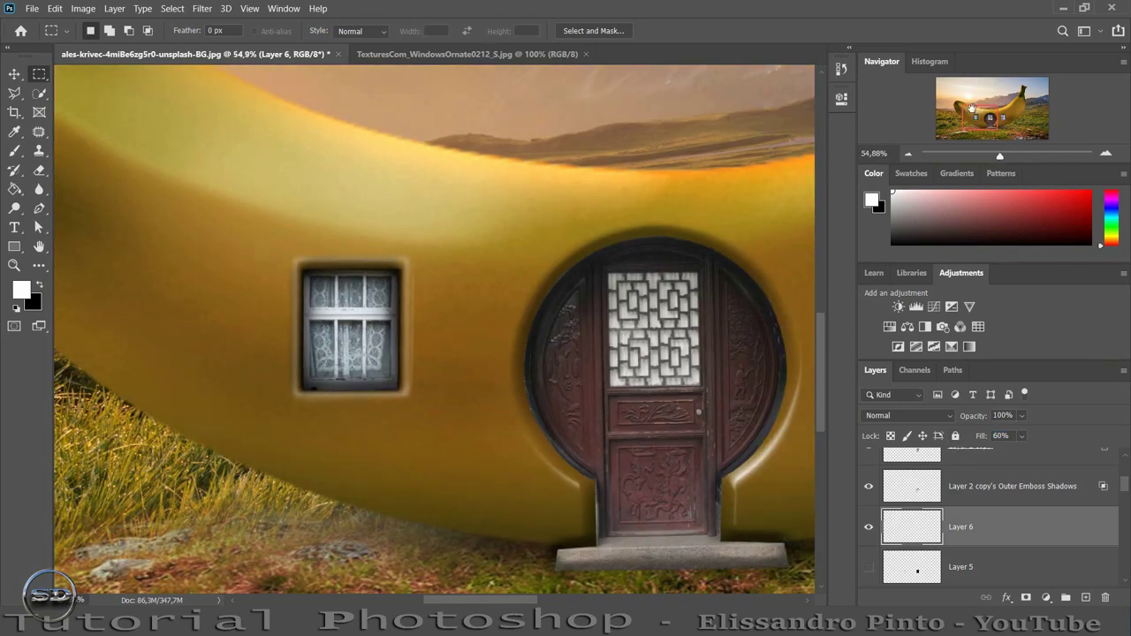
{"action": "left_click_drag", "start_coordinate": [972, 107], "coordinate": [978, 118]}
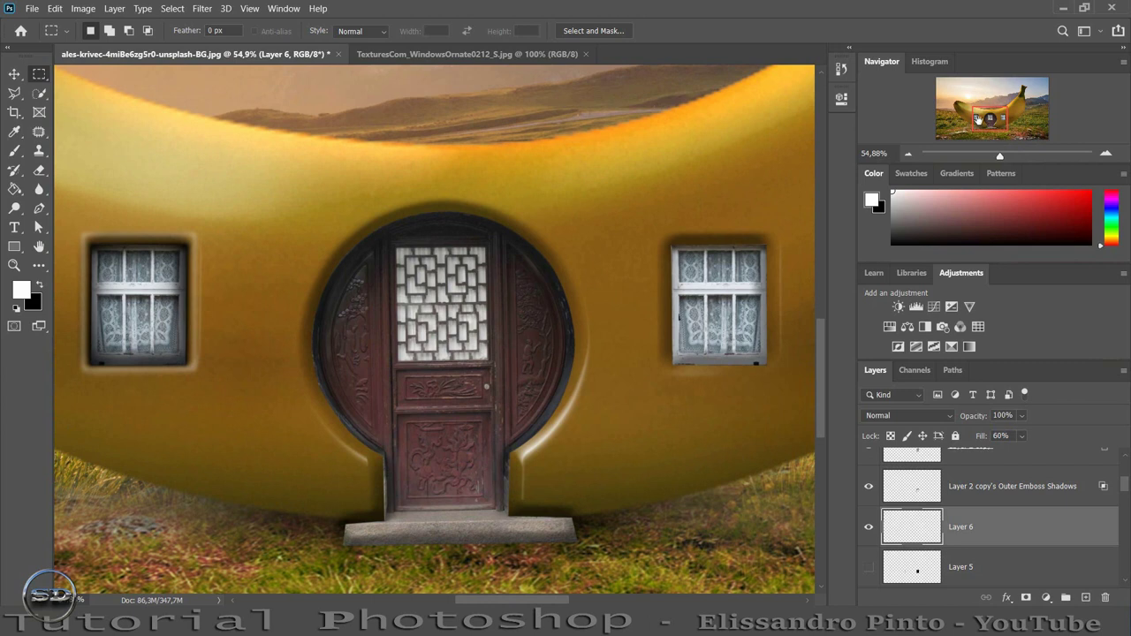
- Duplicate Layer 6, move the copy onto the right window and resize it to fit
{"action": "key", "text": "ctrl+j"}
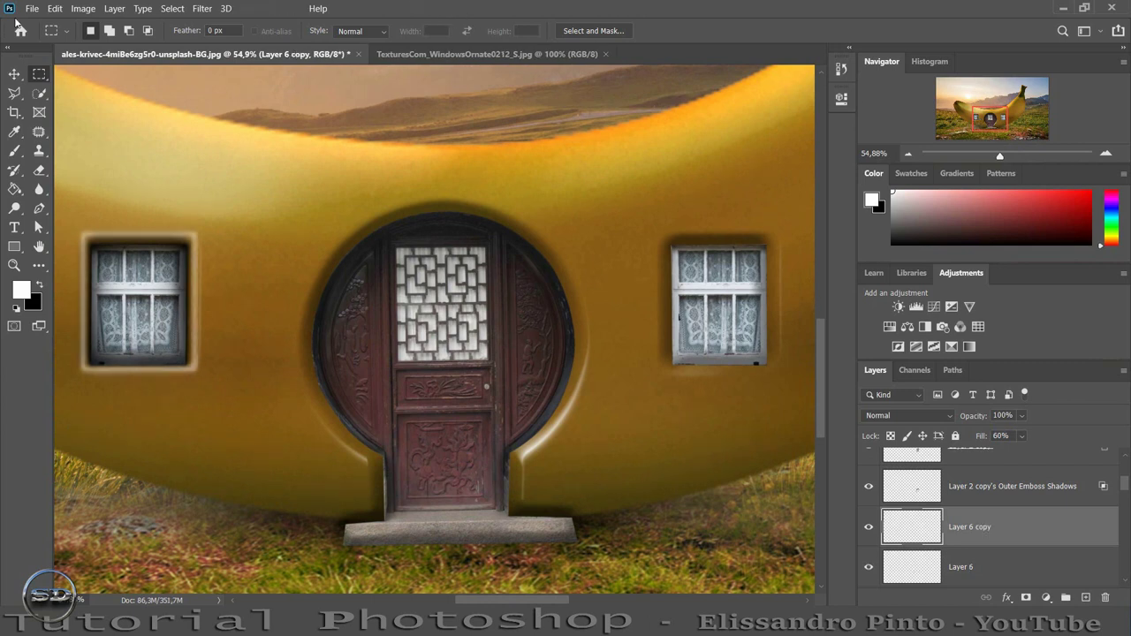
{"action": "left_click", "coordinate": [14, 74]}
{"action": "left_click_drag", "start_coordinate": [145, 370], "coordinate": [721, 333]}
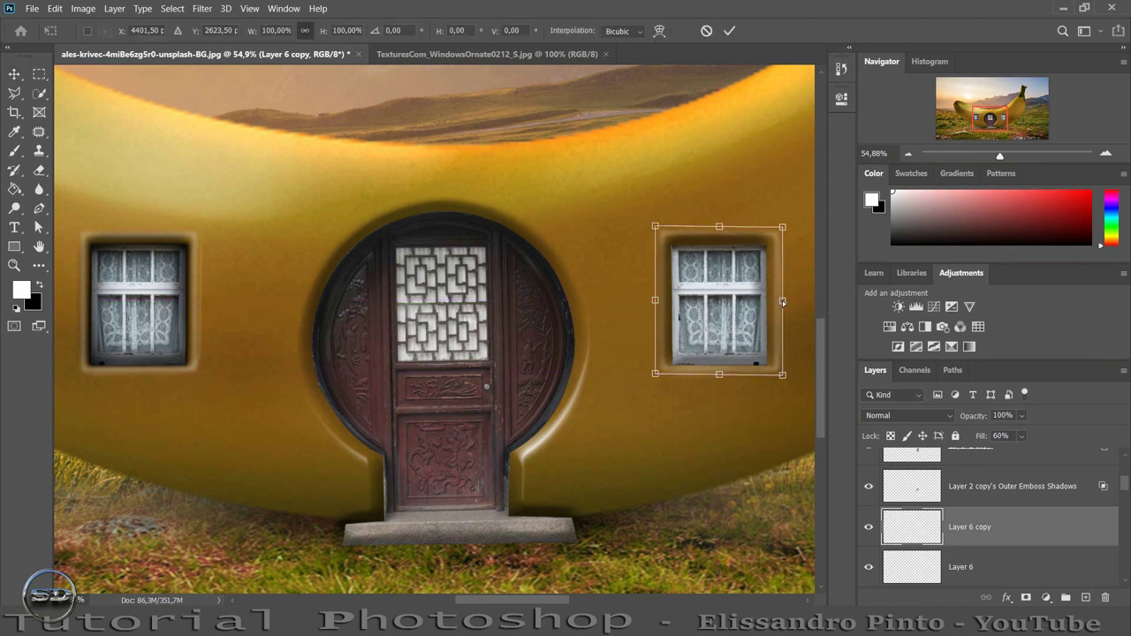
{"action": "mouse_move", "coordinate": [782, 300]}
{"action": "left_mouse_down"}
{"action": "mouse_move", "coordinate": [769, 304]}
{"action": "mouse_move", "coordinate": [783, 301]}
{"action": "left_mouse_up"}
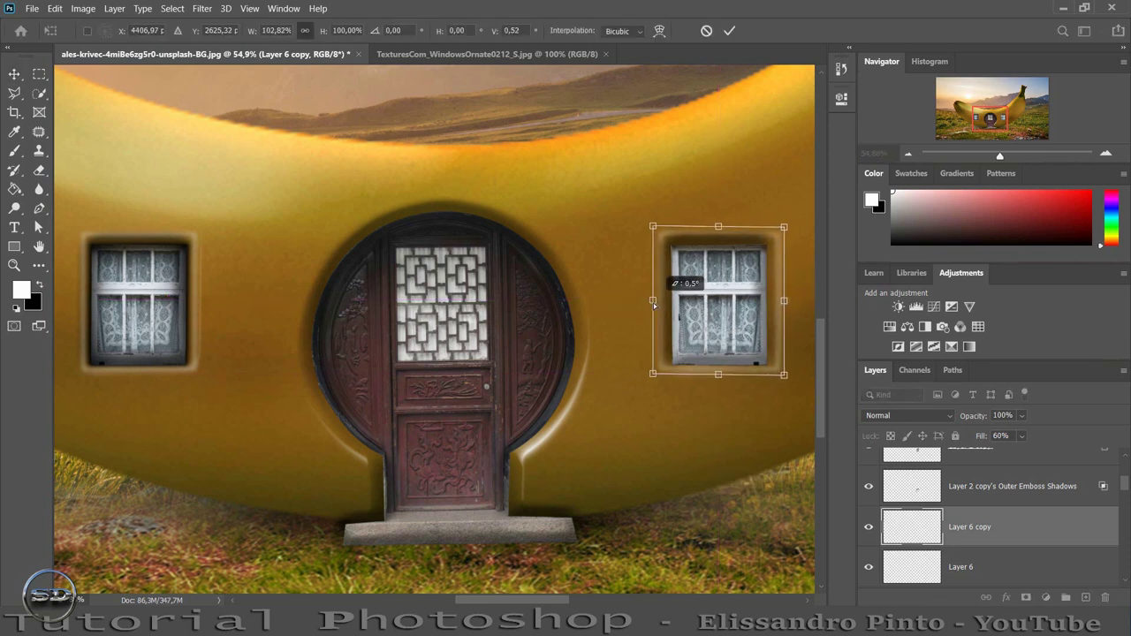
{"action": "left_click_drag", "start_coordinate": [657, 304], "coordinate": [654, 306]}
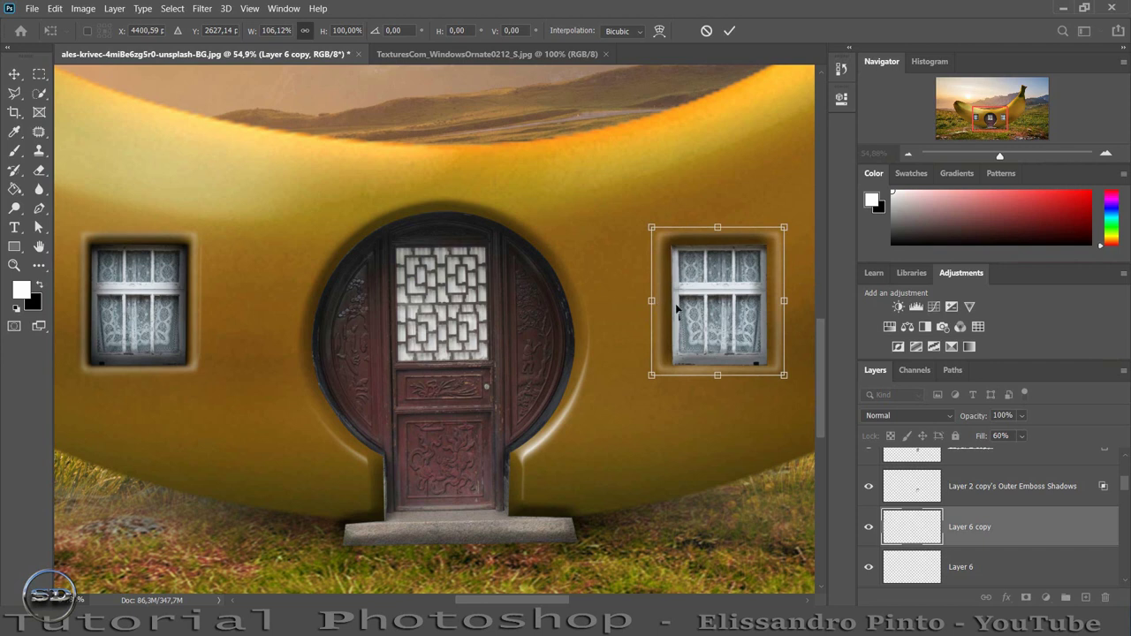
{"action": "left_click", "coordinate": [729, 31]}
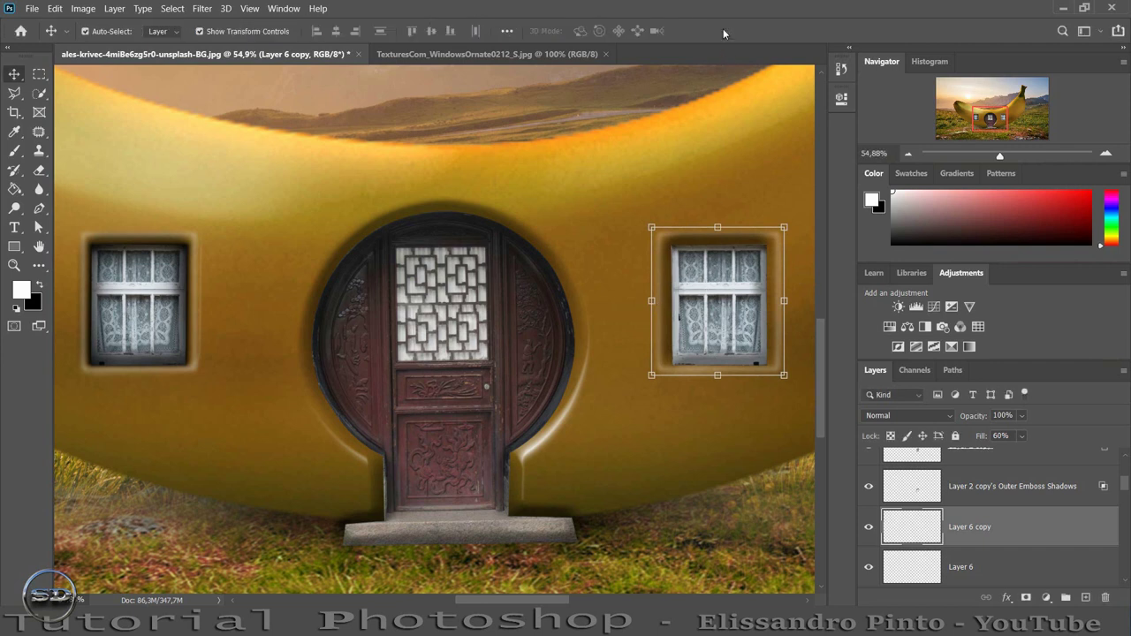
- Show Layer 6 again and widen its glow around the left window
{"action": "left_click", "coordinate": [920, 571]}
{"action": "left_click", "coordinate": [869, 573]}
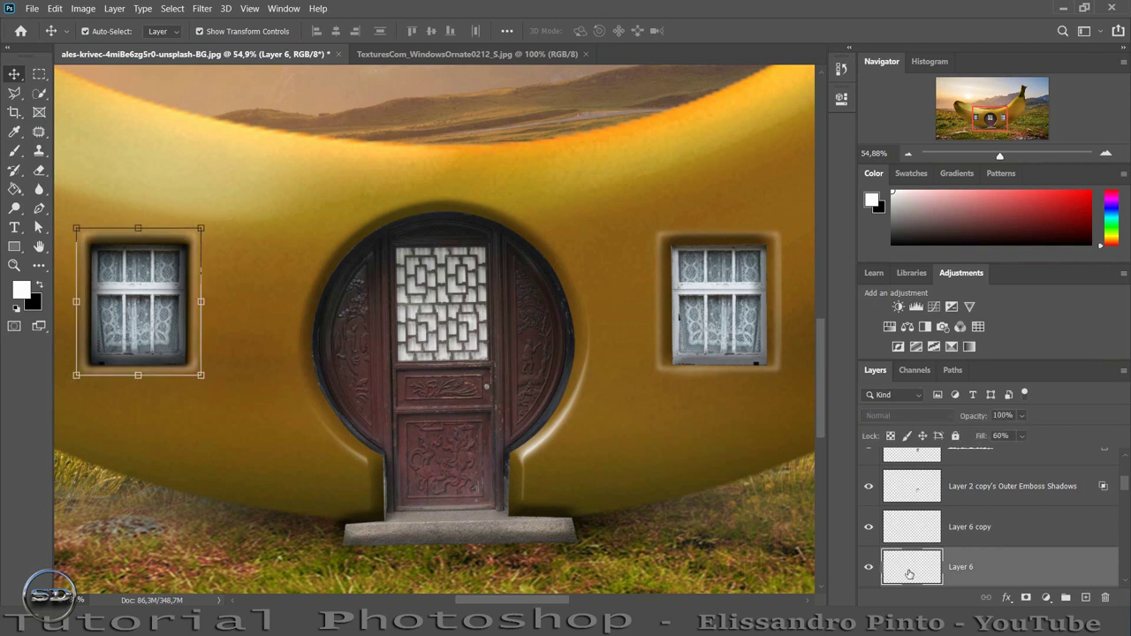
{"action": "left_click_drag", "start_coordinate": [202, 301], "coordinate": [209, 303]}
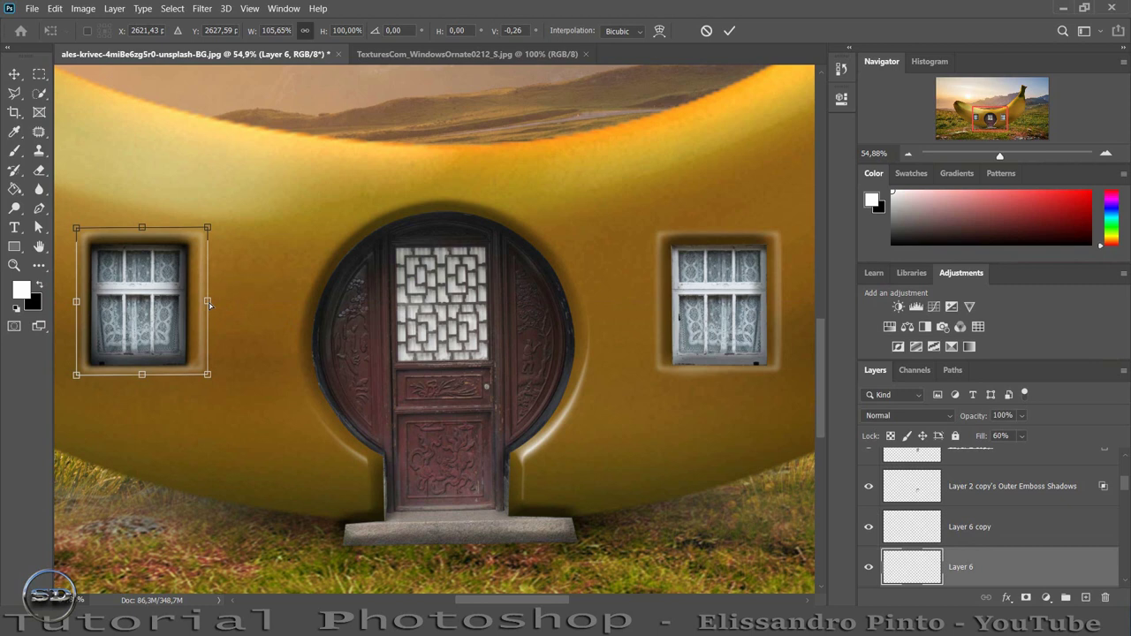
{"action": "left_click_drag", "start_coordinate": [78, 301], "coordinate": [71, 301]}
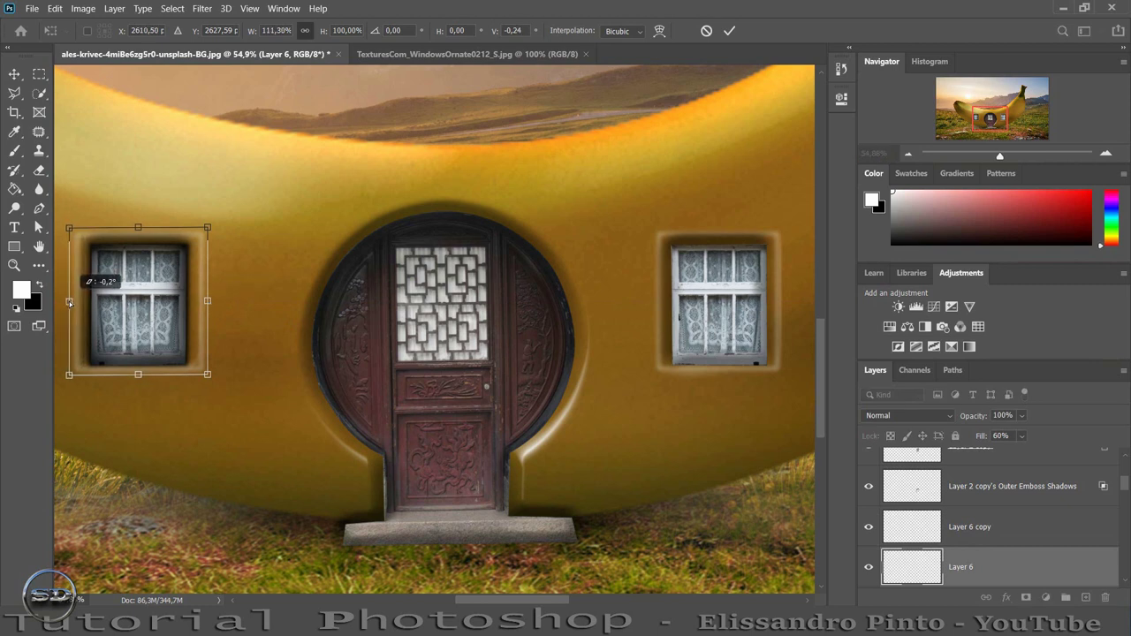
{"action": "left_click", "coordinate": [729, 30]}
- Lower Layer 6 copy and Layer 6 opacity to roughly 80–85%
{"action": "left_click", "coordinate": [15, 151]}
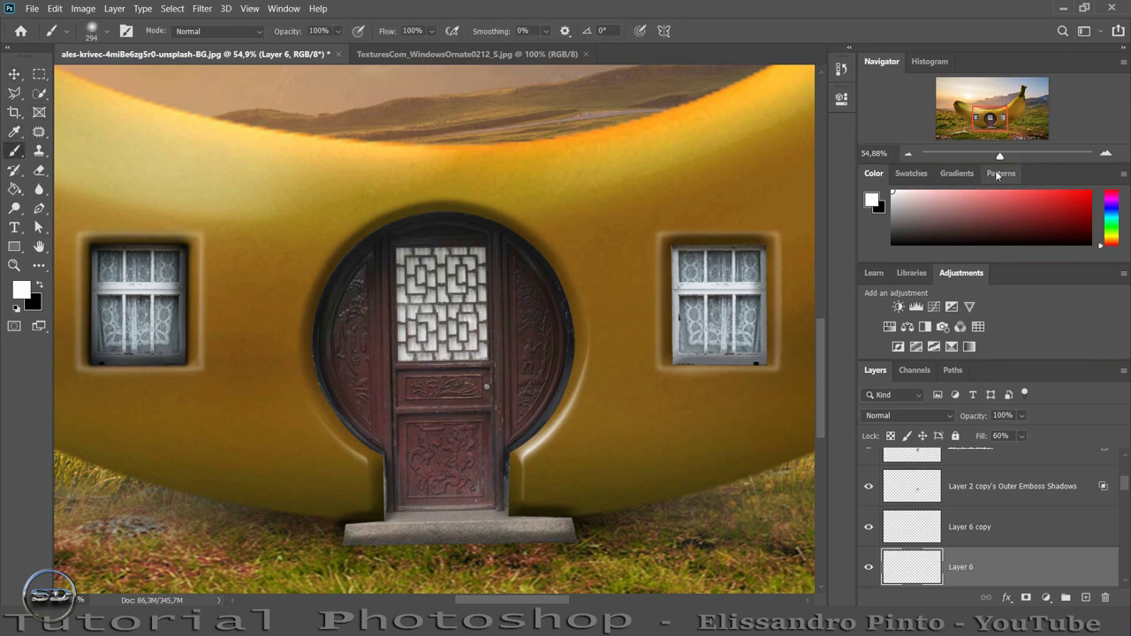
{"action": "left_click_drag", "start_coordinate": [1000, 158], "coordinate": [991, 159]}
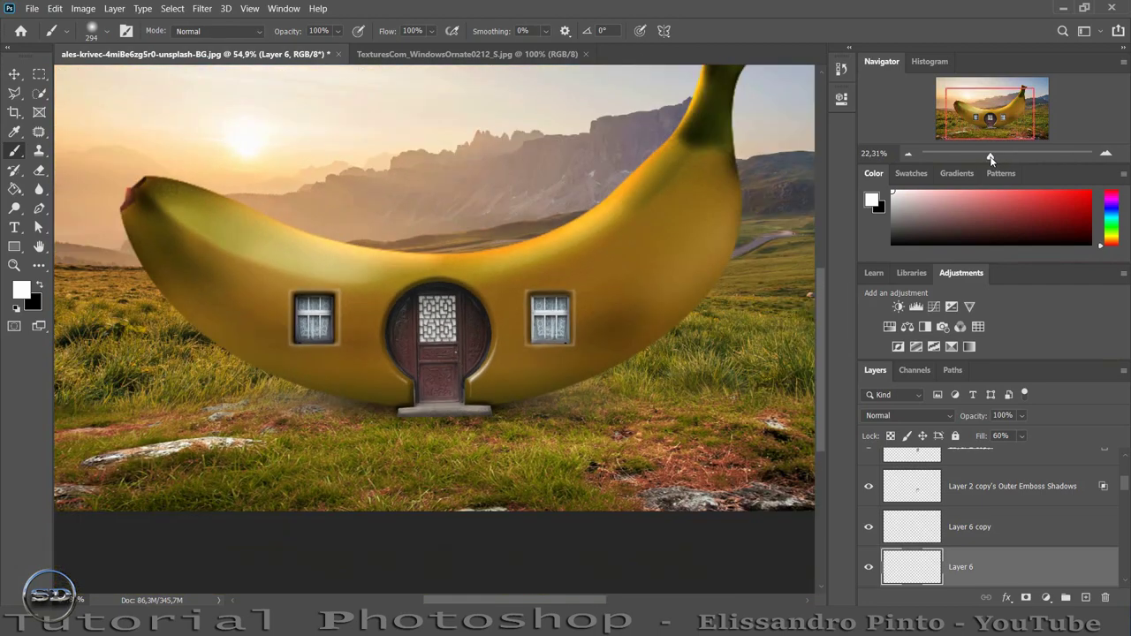
{"action": "left_click_drag", "start_coordinate": [991, 159], "coordinate": [1002, 160]}
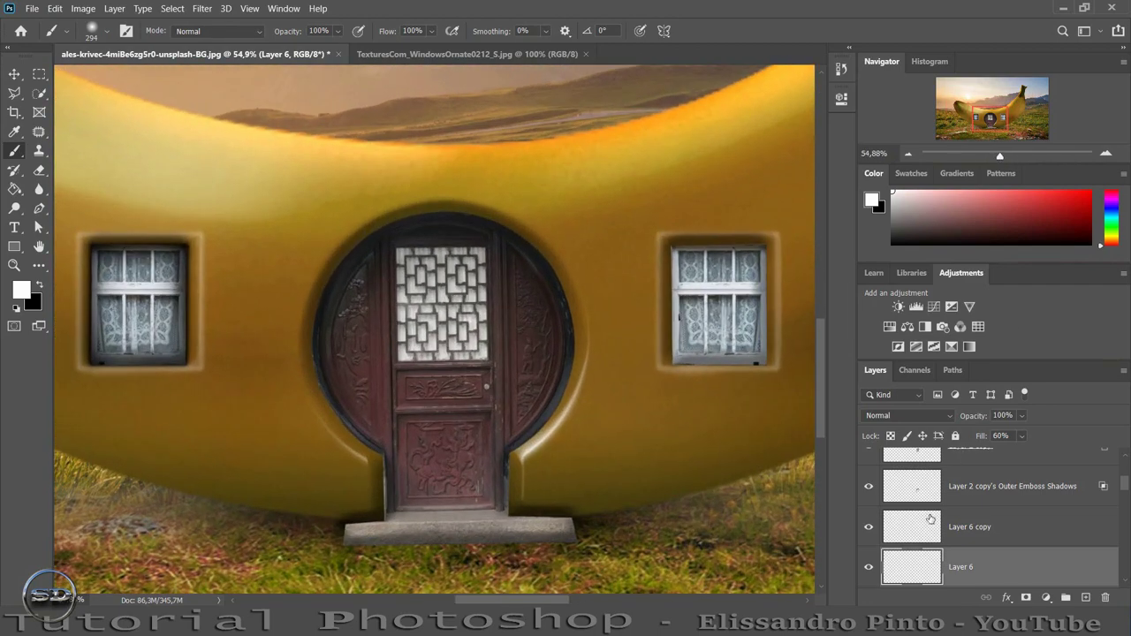
{"action": "left_click", "coordinate": [868, 528]}
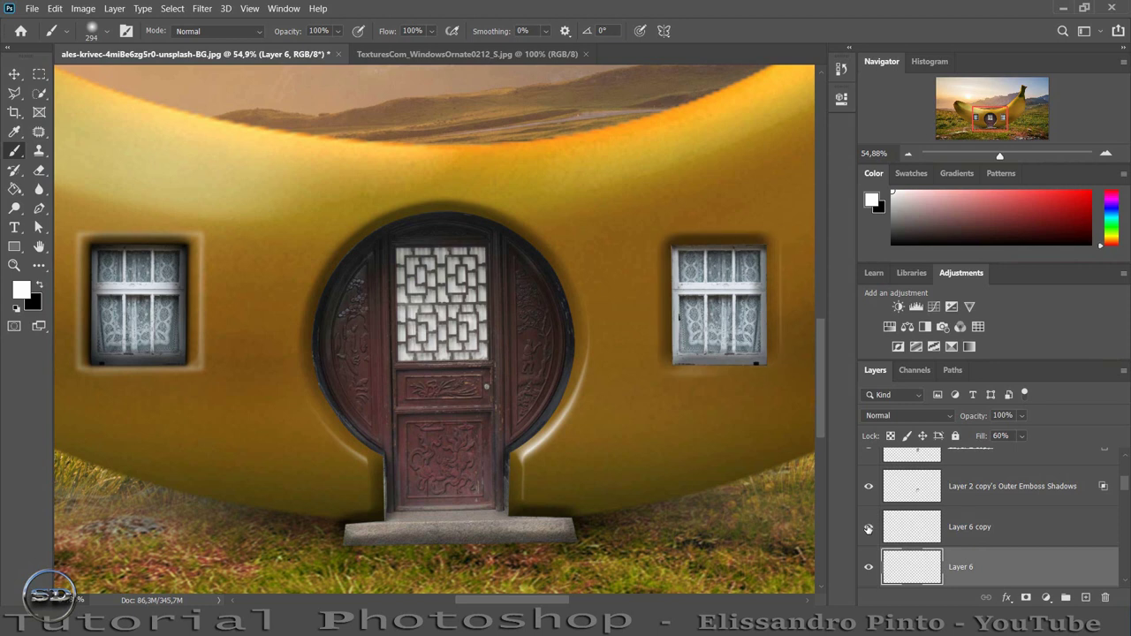
{"action": "left_click", "coordinate": [901, 528]}
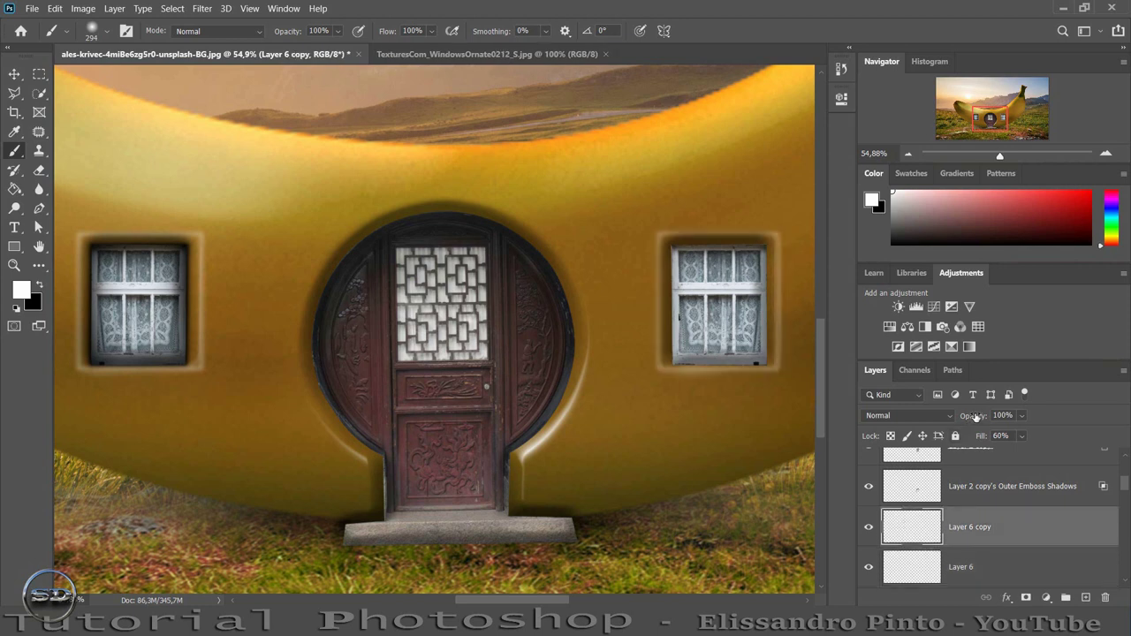
{"action": "left_click_drag", "start_coordinate": [976, 416], "coordinate": [955, 418]}
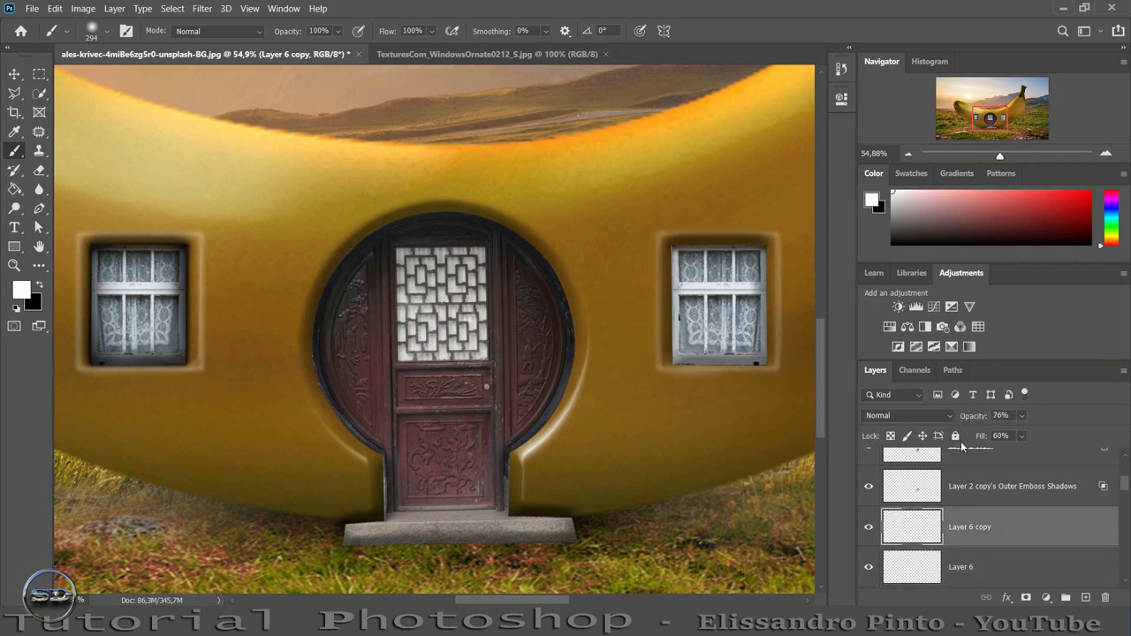
{"action": "left_click", "coordinate": [931, 576]}
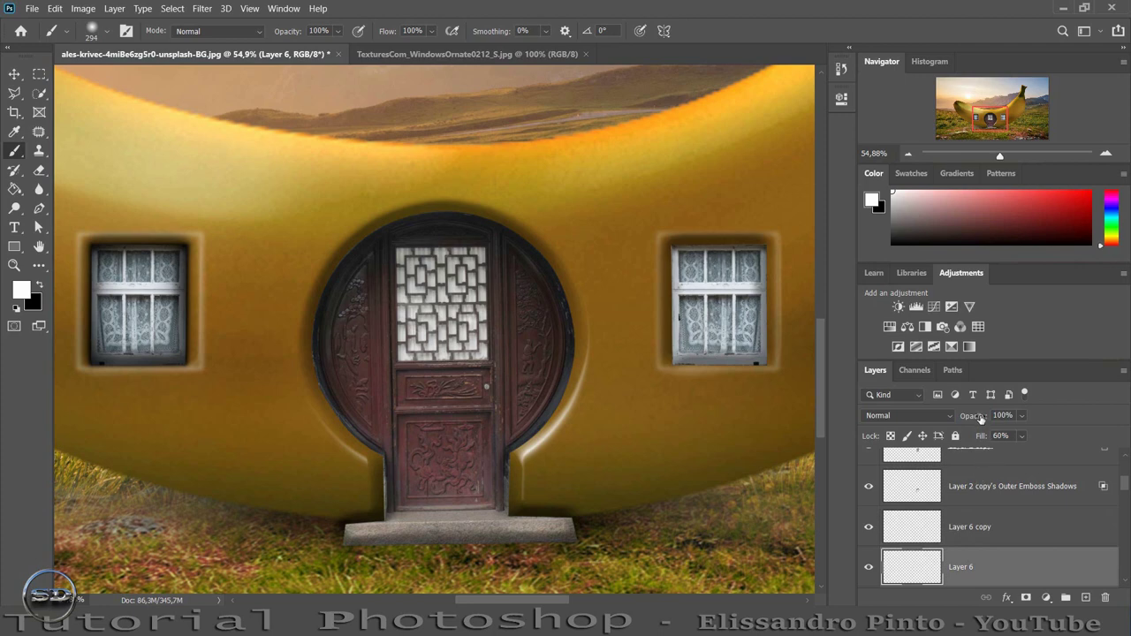
{"action": "left_click_drag", "start_coordinate": [980, 419], "coordinate": [968, 416]}
- Zoom out and scroll down the Layers panel to select Layer 4
{"action": "left_click_drag", "start_coordinate": [1002, 163], "coordinate": [987, 170]}
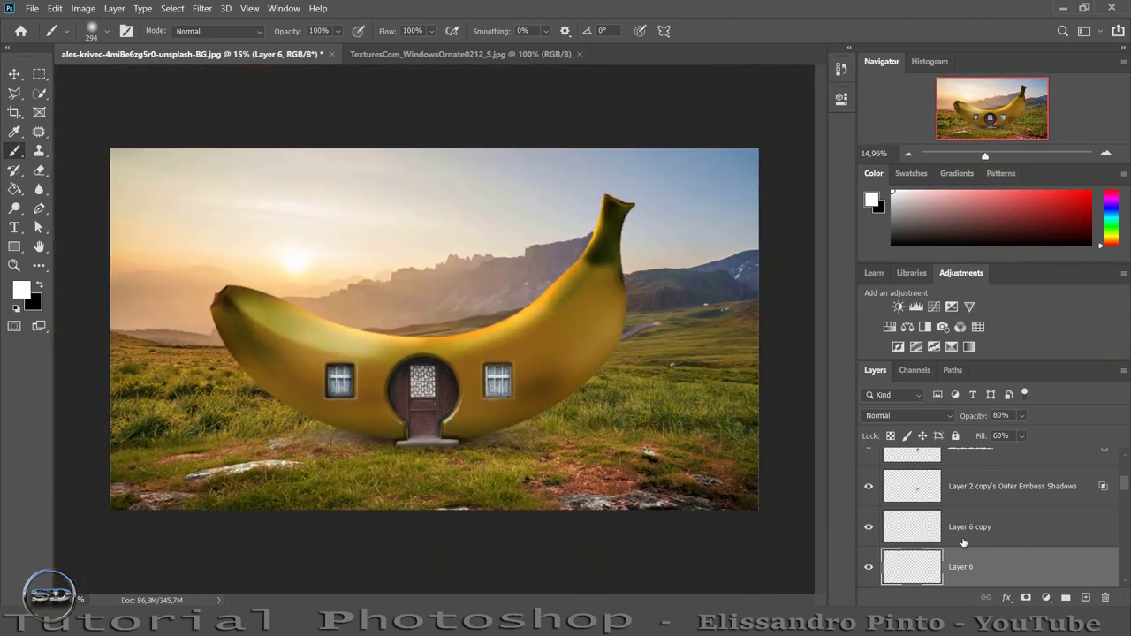
{"action": "scroll", "coordinate": [963, 542], "scroll_direction": "up", "scroll_amount": 2}
{"action": "scroll", "coordinate": [963, 543], "scroll_direction": "down", "scroll_amount": 2}
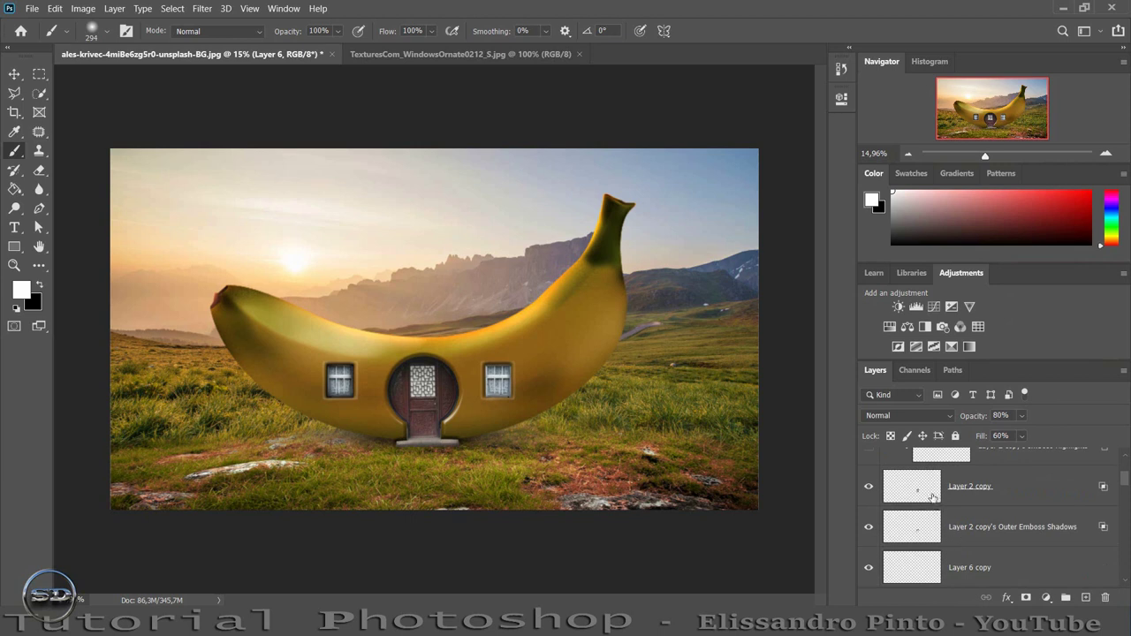
{"action": "scroll", "coordinate": [932, 496], "scroll_direction": "down", "scroll_amount": 1}
{"action": "scroll", "coordinate": [933, 497], "scroll_direction": "down", "scroll_amount": 2}
{"action": "scroll", "coordinate": [933, 496], "scroll_direction": "down", "scroll_amount": 1}
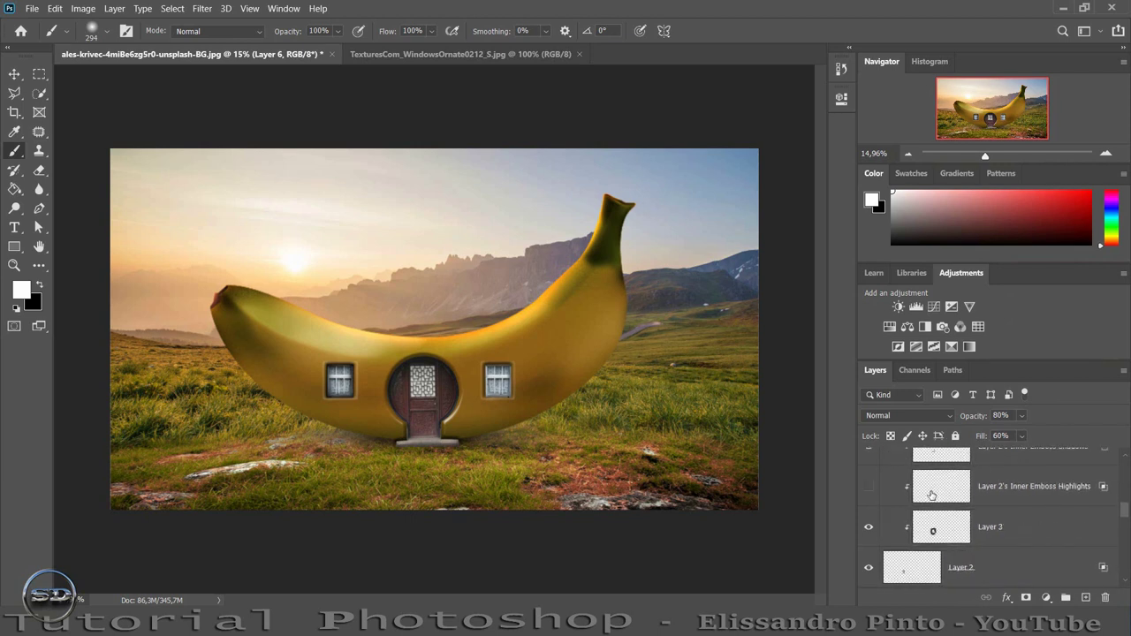
{"action": "scroll", "coordinate": [931, 496], "scroll_direction": "down", "scroll_amount": 1}
{"action": "left_click", "coordinate": [910, 536]}
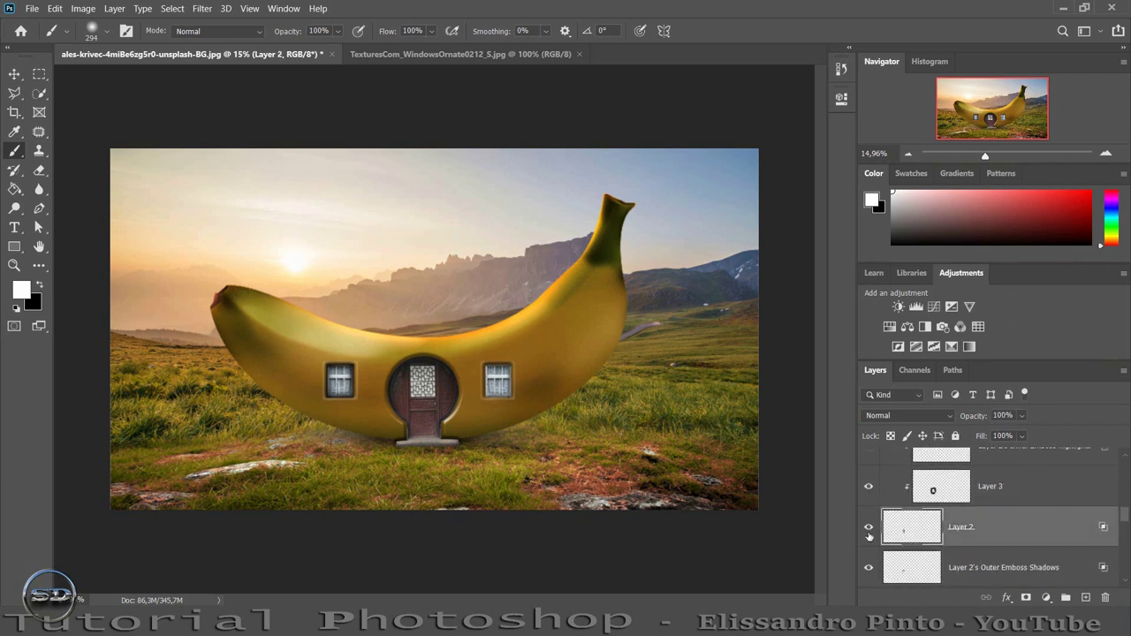
{"action": "scroll", "coordinate": [880, 527], "scroll_direction": "down", "scroll_amount": 2}
{"action": "left_click", "coordinate": [890, 532]}
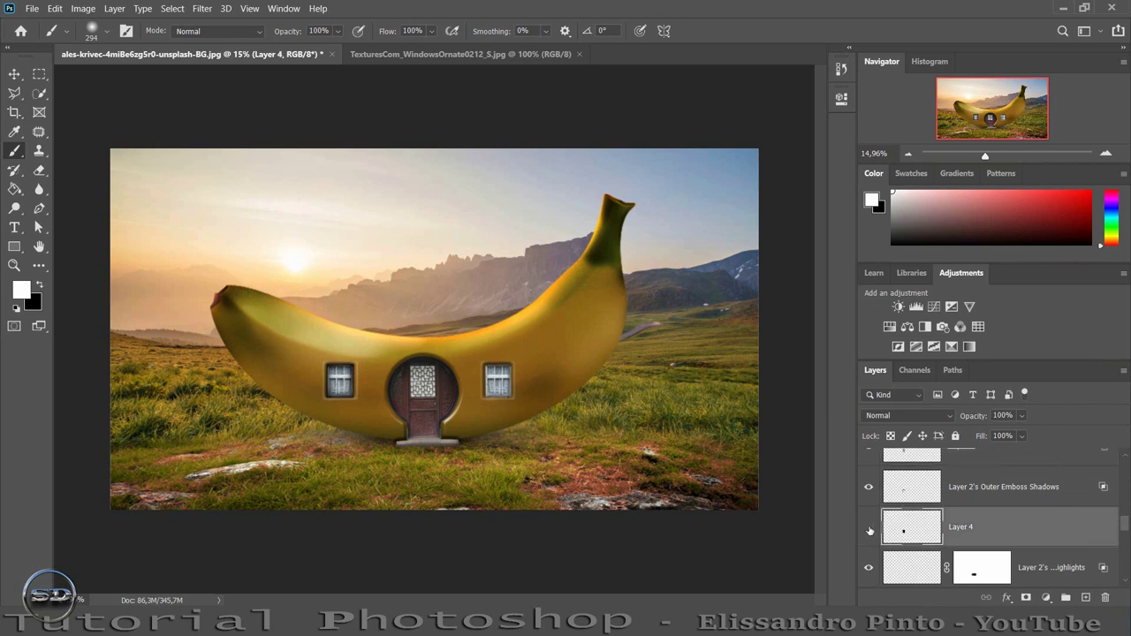
- Select the shanghai_door_2_by_almudena_stock door layer and zoom in on the door
{"action": "left_click", "coordinate": [869, 530]}
{"action": "left_click", "coordinate": [870, 531]}
{"action": "scroll", "coordinate": [875, 528], "scroll_direction": "down", "scroll_amount": 2}
{"action": "scroll", "coordinate": [920, 521], "scroll_direction": "down", "scroll_amount": 2}
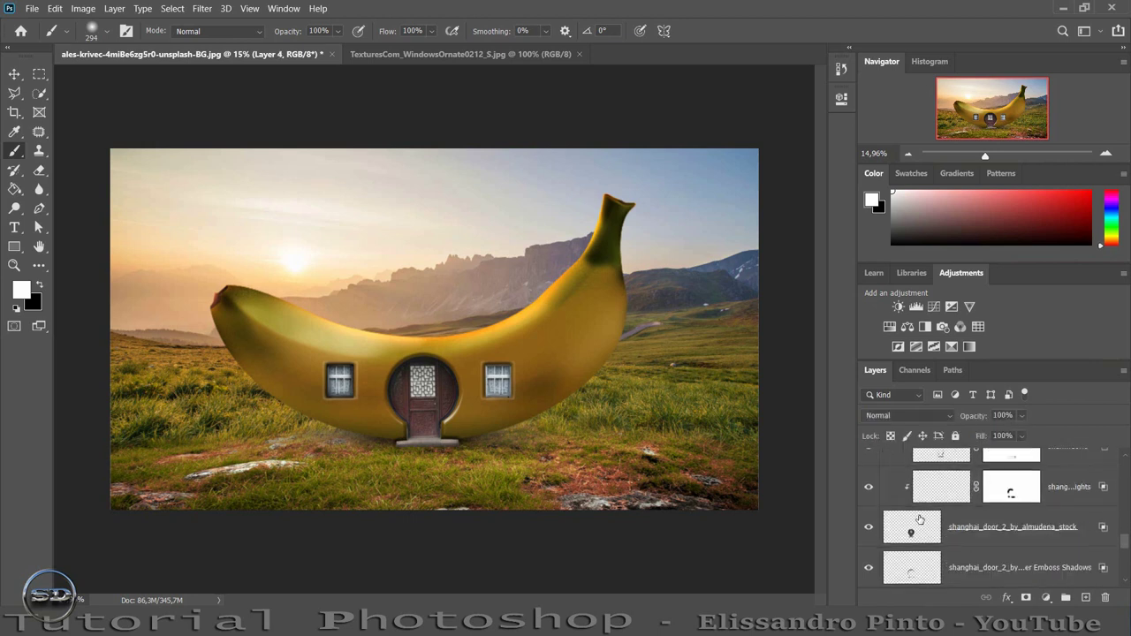
{"action": "left_click", "coordinate": [909, 532]}
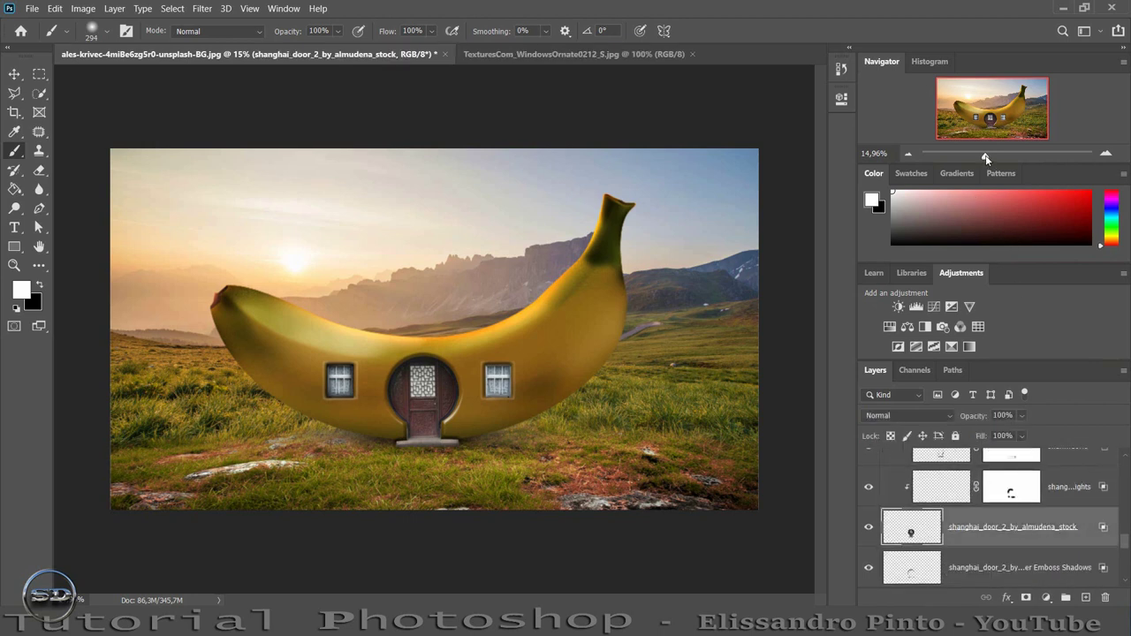
{"action": "mouse_move", "coordinate": [986, 158]}
{"action": "left_mouse_down"}
{"action": "mouse_move", "coordinate": [996, 151]}
{"action": "mouse_move", "coordinate": [991, 126]}
{"action": "left_mouse_up"}
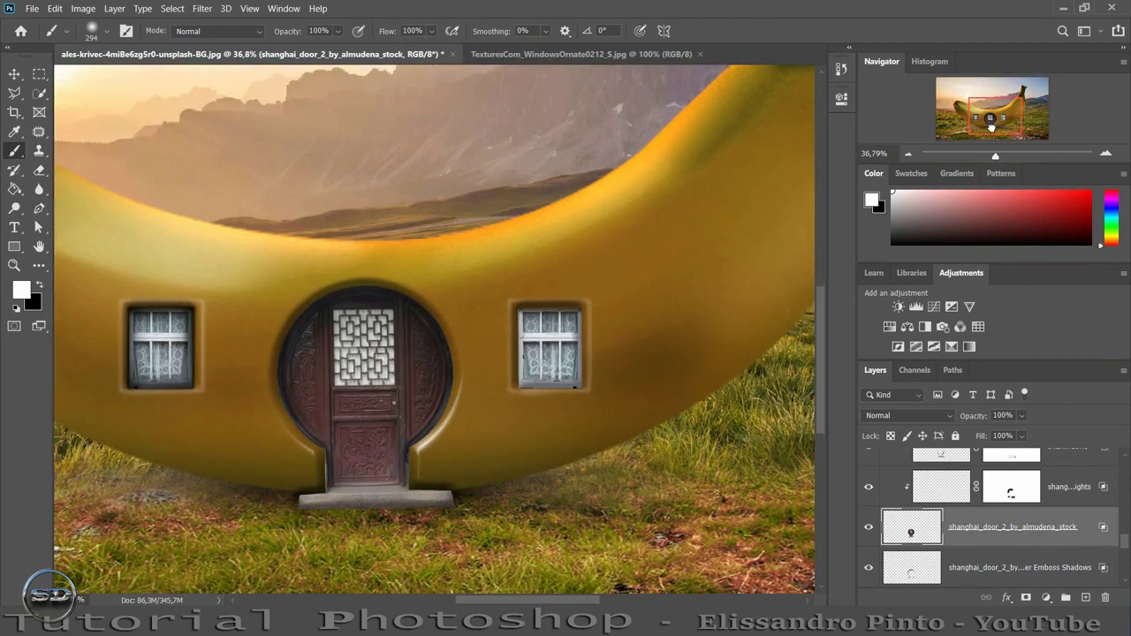
- Add a Brightness/Contrast adjustment at brightness -99, contrast 50, with 60% opacity
{"action": "left_click", "coordinate": [897, 306]}
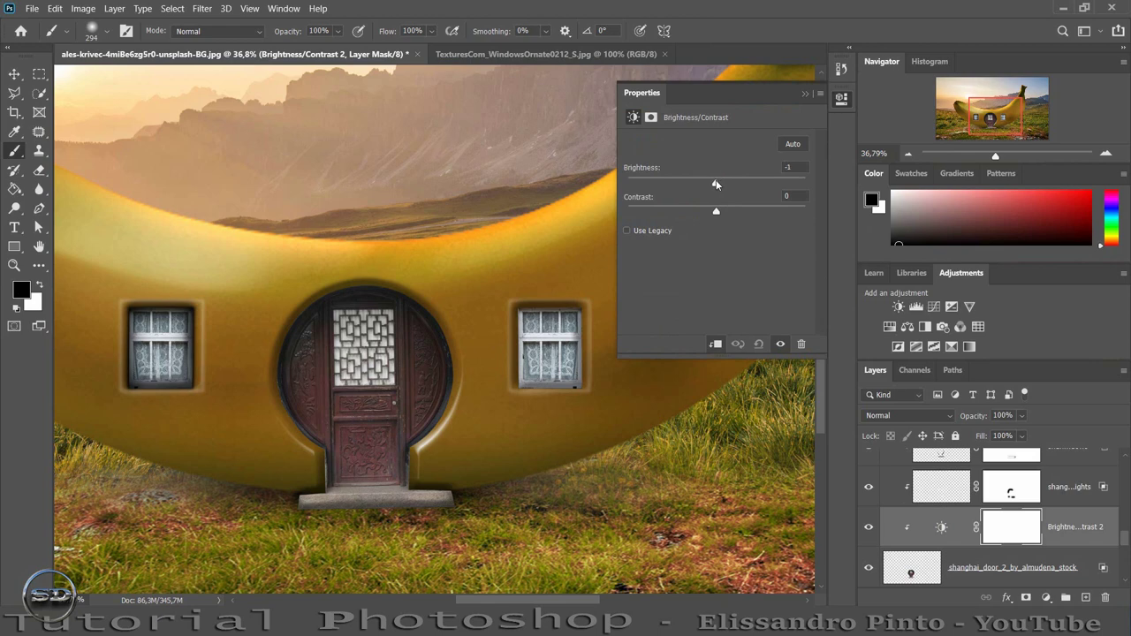
{"action": "left_click_drag", "start_coordinate": [716, 181], "coordinate": [658, 183]}
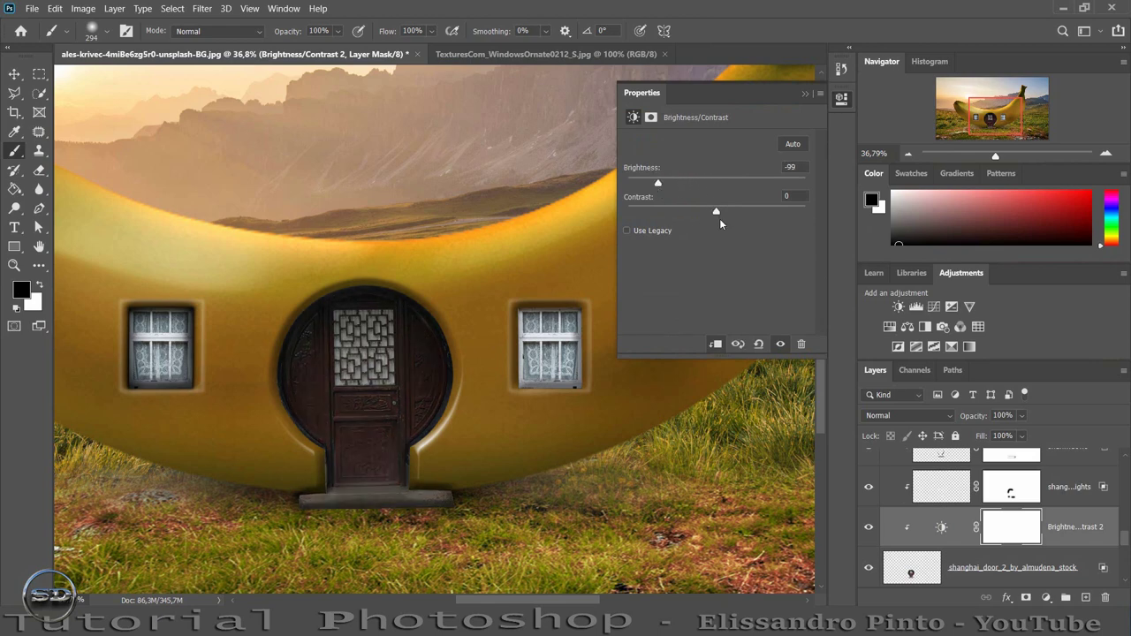
{"action": "left_click_drag", "start_coordinate": [716, 211], "coordinate": [760, 213]}
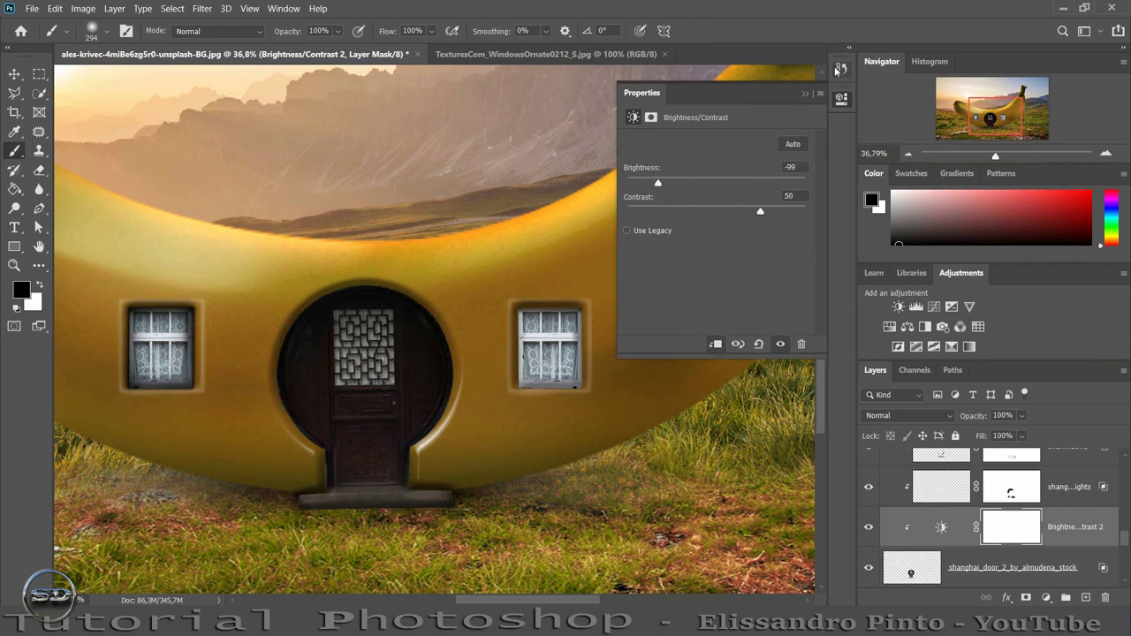
{"action": "left_click", "coordinate": [804, 93]}
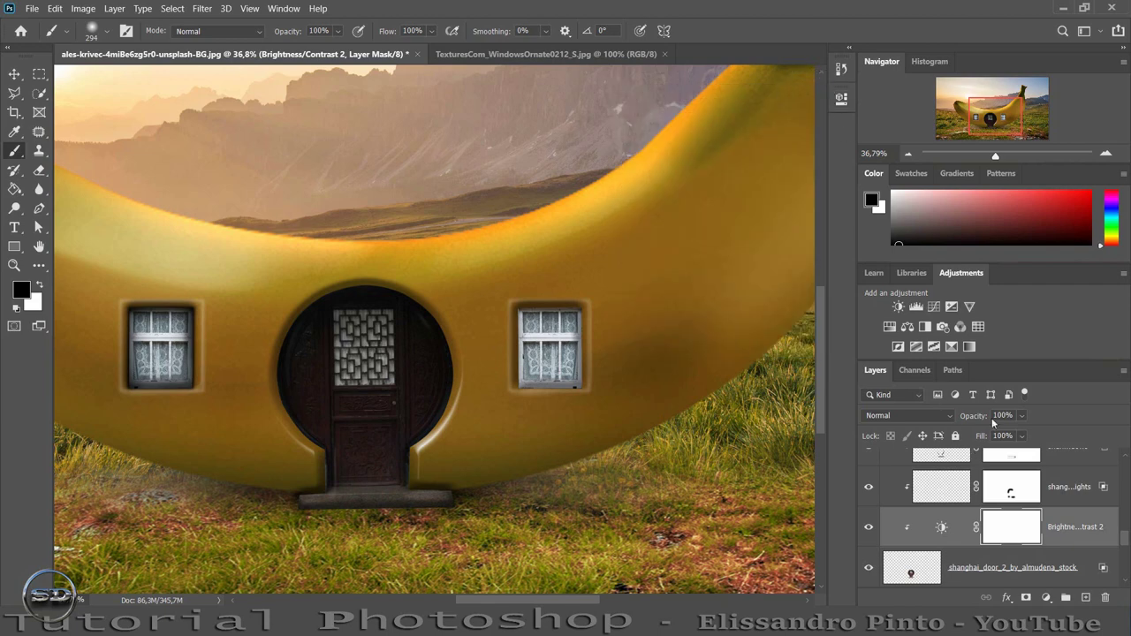
{"action": "mouse_move", "coordinate": [976, 415]}
{"action": "left_mouse_down"}
{"action": "mouse_move", "coordinate": [959, 417]}
{"action": "mouse_move", "coordinate": [956, 437]}
{"action": "left_mouse_up"}
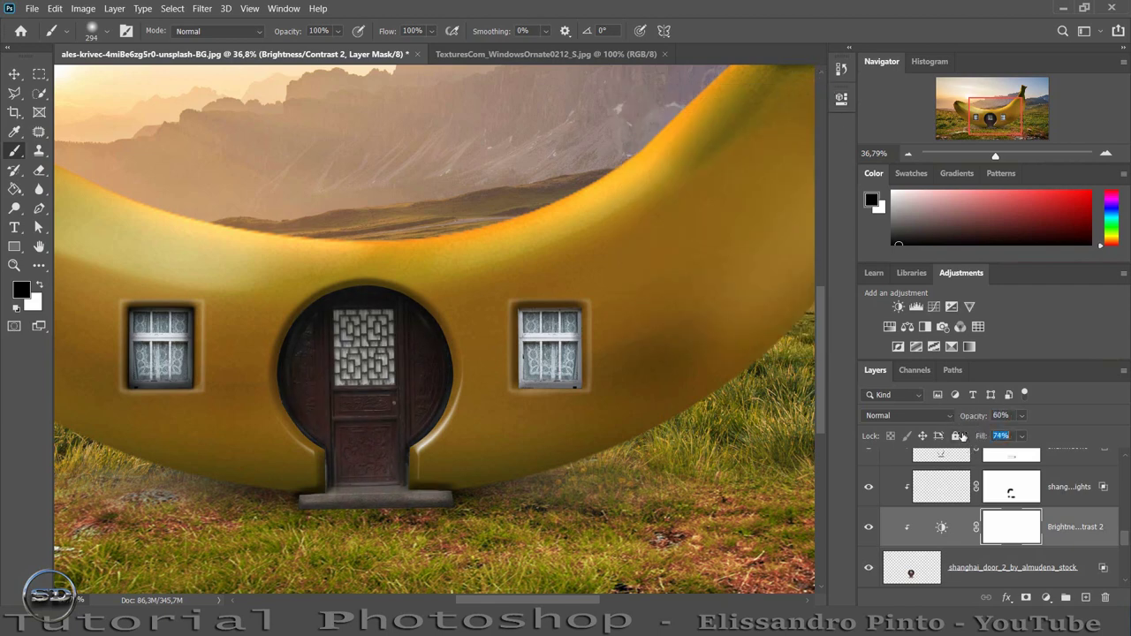
{"action": "left_click_drag", "start_coordinate": [999, 157], "coordinate": [968, 162]}
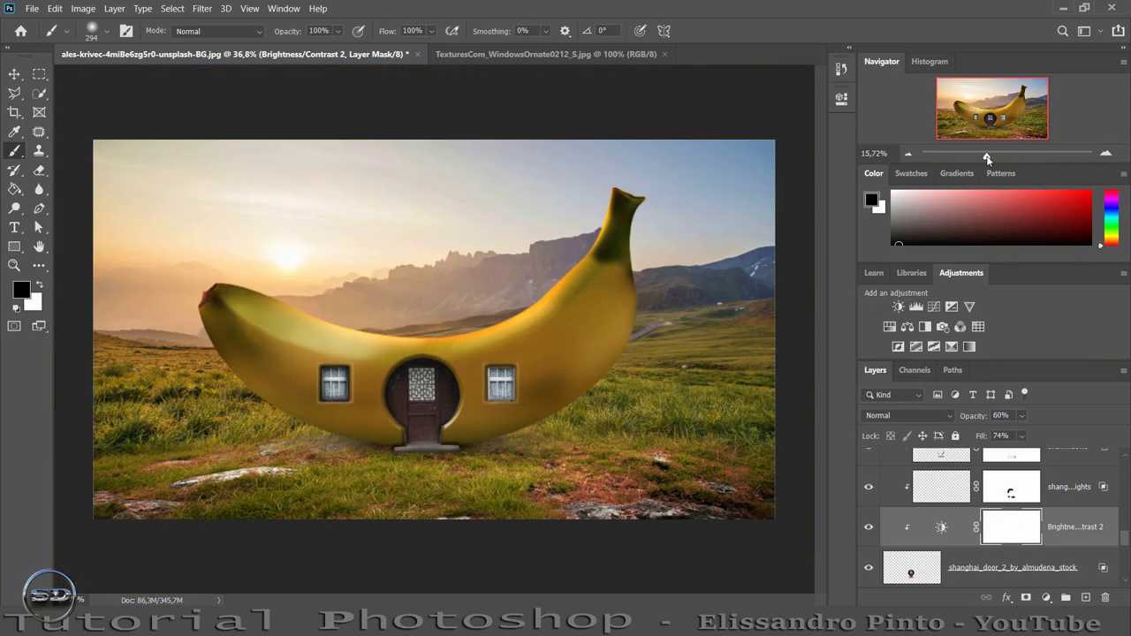
{"action": "scroll", "coordinate": [1041, 569], "scroll_direction": "down", "scroll_amount": 2}
- Drag the grass texture down over the door area
{"action": "scroll", "coordinate": [1040, 557], "scroll_direction": "down", "scroll_amount": 2}
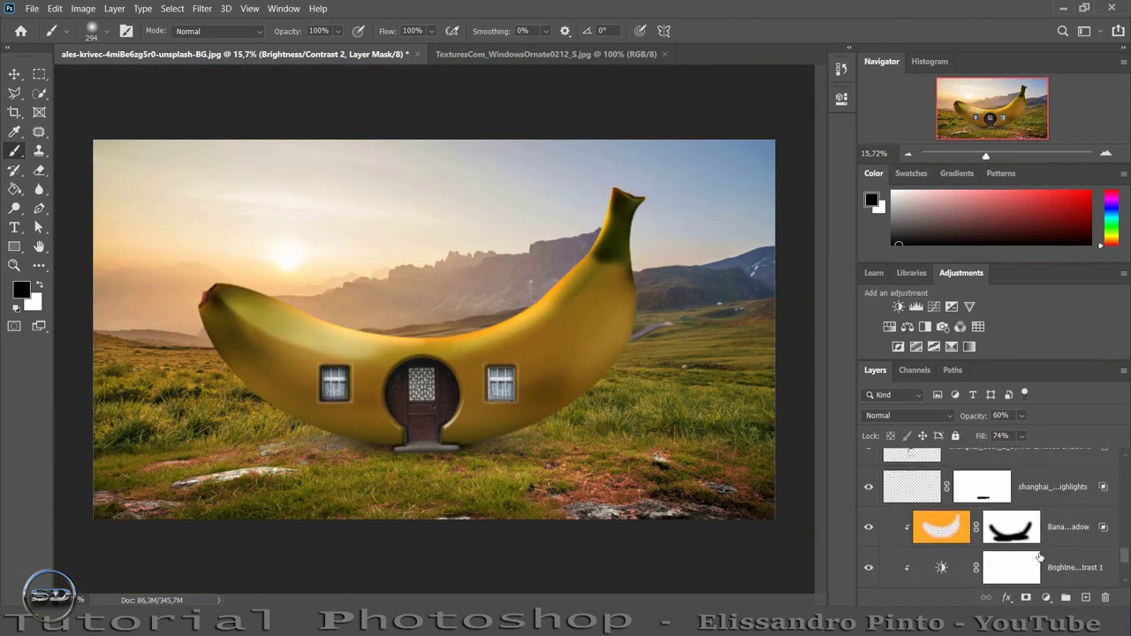
{"action": "scroll", "coordinate": [1039, 557], "scroll_direction": "down", "scroll_amount": 2}
{"action": "scroll", "coordinate": [1040, 557], "scroll_direction": "down", "scroll_amount": 1}
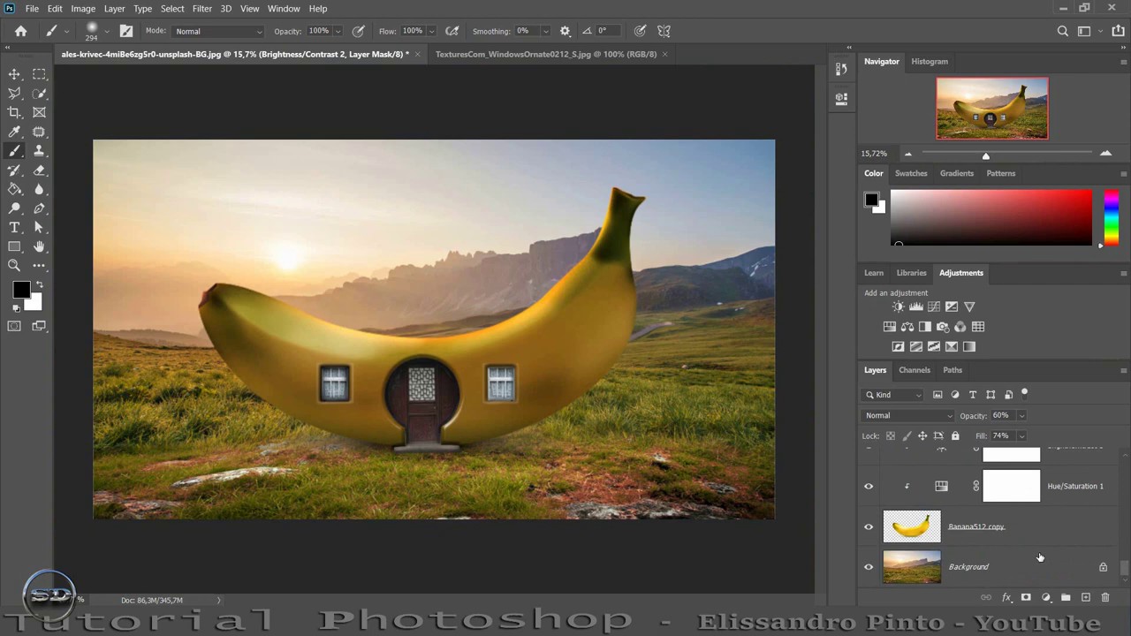
{"action": "left_click", "coordinate": [928, 546]}
{"action": "left_click", "coordinate": [930, 555]}
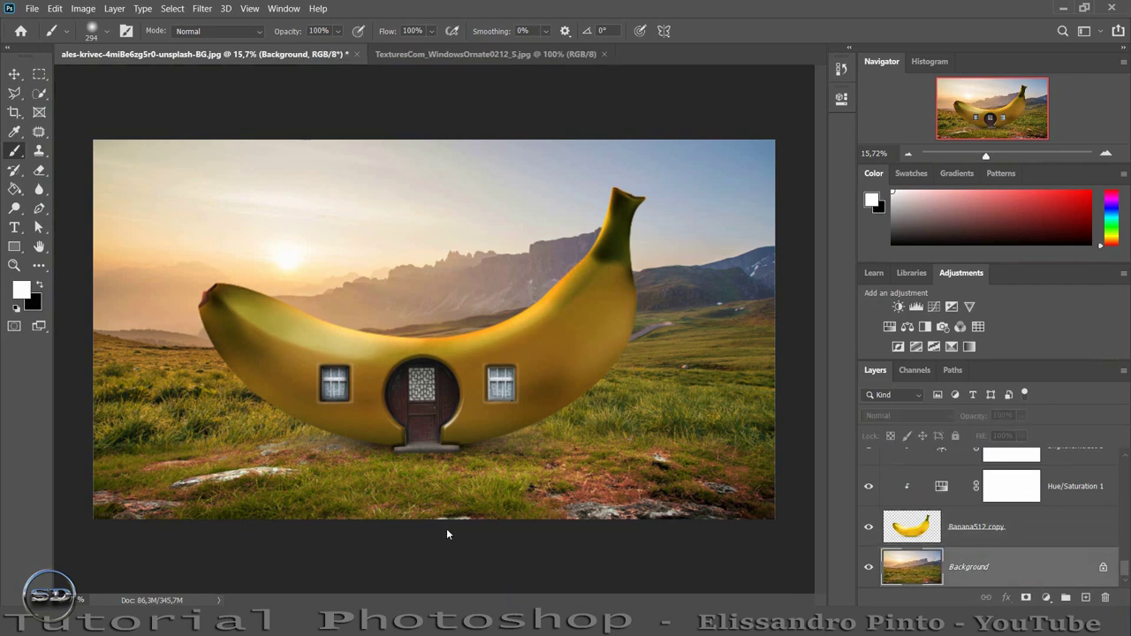
{"action": "left_click_drag", "start_coordinate": [450, 538], "coordinate": [446, 528]}
{"action": "mouse_move", "coordinate": [491, 286]}
{"action": "left_mouse_down"}
{"action": "mouse_move", "coordinate": [485, 413]}
{"action": "mouse_move", "coordinate": [477, 364]}
{"action": "left_mouse_up"}
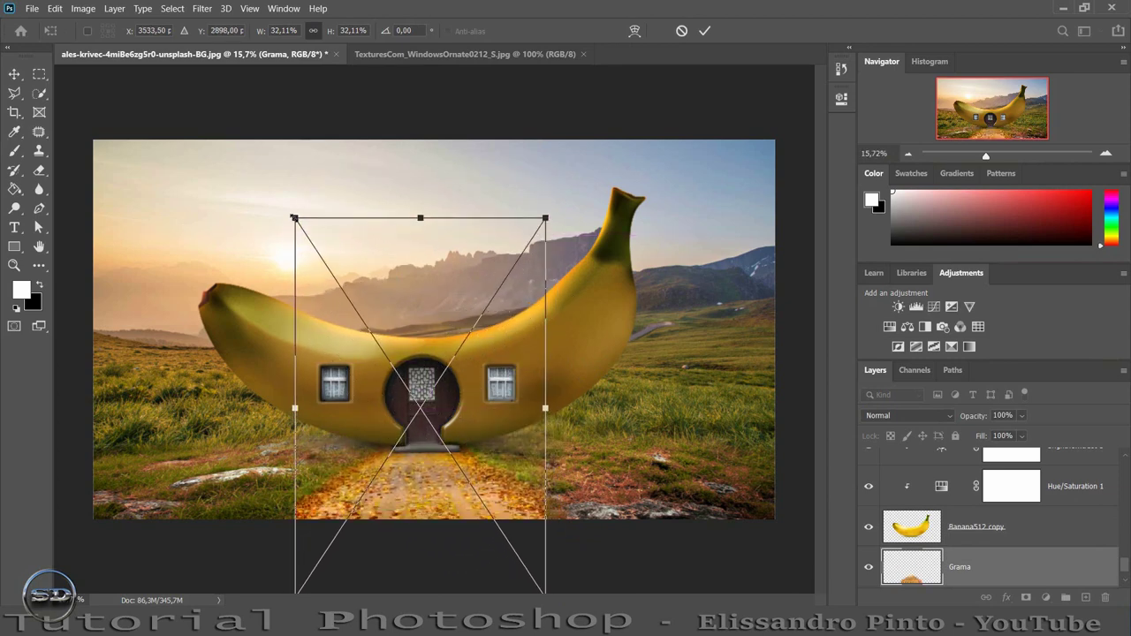
- Scale and reposition the leaf path, stretching its top up and bottom down
{"action": "left_click_drag", "start_coordinate": [295, 218], "coordinate": [387, 357]}
{"action": "mouse_move", "coordinate": [453, 380]}
{"action": "left_mouse_down"}
{"action": "mouse_move", "coordinate": [420, 317]}
{"action": "mouse_move", "coordinate": [409, 330]}
{"action": "left_mouse_up"}
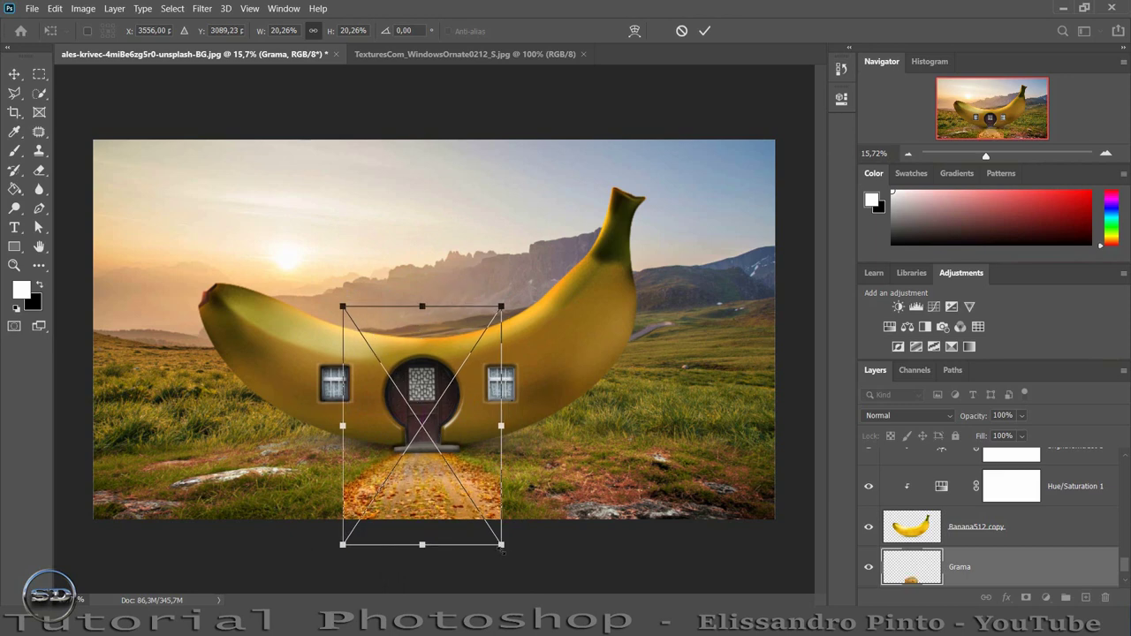
{"action": "left_click_drag", "start_coordinate": [501, 545], "coordinate": [540, 605]}
{"action": "left_click_drag", "start_coordinate": [477, 496], "coordinate": [451, 454]}
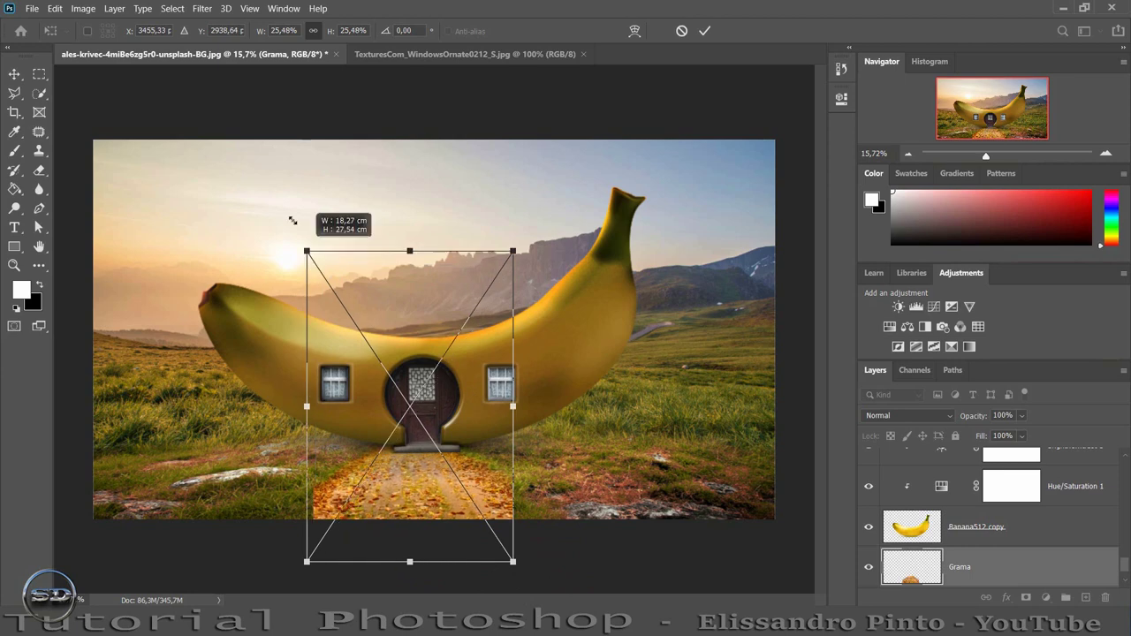
{"action": "left_click_drag", "start_coordinate": [315, 262], "coordinate": [271, 183]}
{"action": "mouse_move", "coordinate": [350, 245]}
{"action": "left_mouse_down"}
{"action": "mouse_move", "coordinate": [366, 305]}
{"action": "mouse_move", "coordinate": [367, 295]}
{"action": "left_mouse_up"}
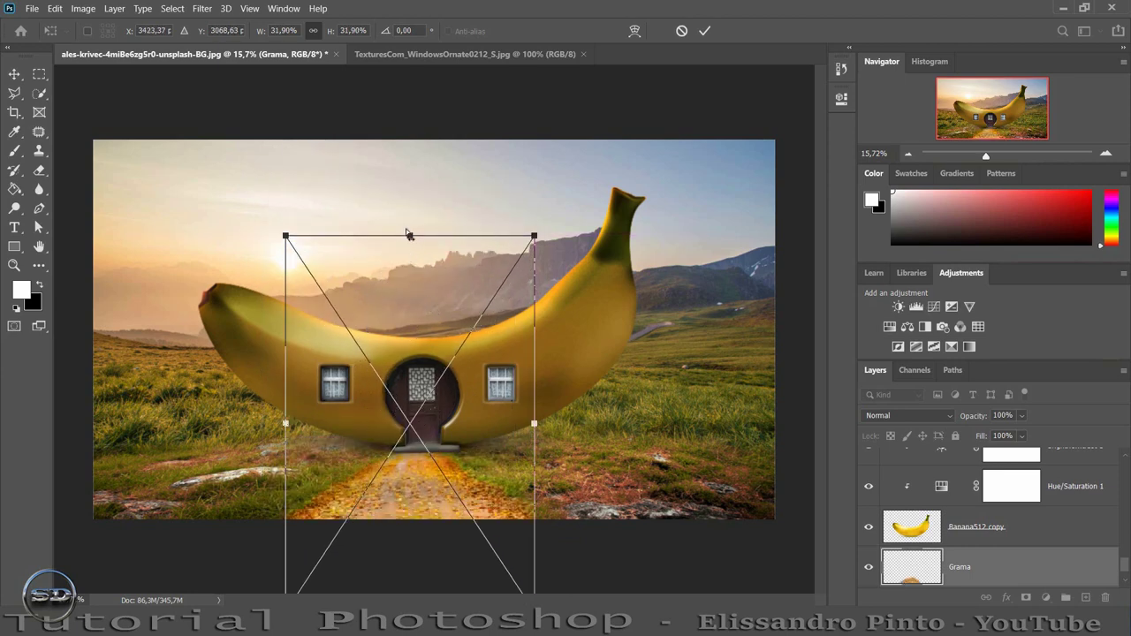
{"action": "left_click_drag", "start_coordinate": [410, 236], "coordinate": [416, 191]}
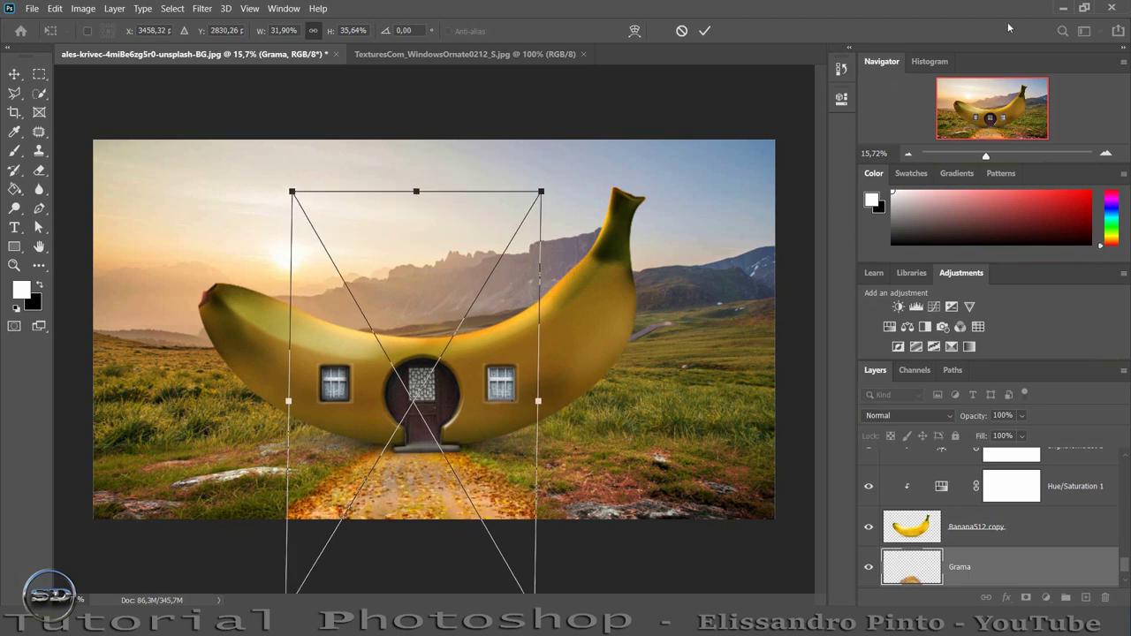
{"action": "left_click_drag", "start_coordinate": [986, 155], "coordinate": [975, 155]}
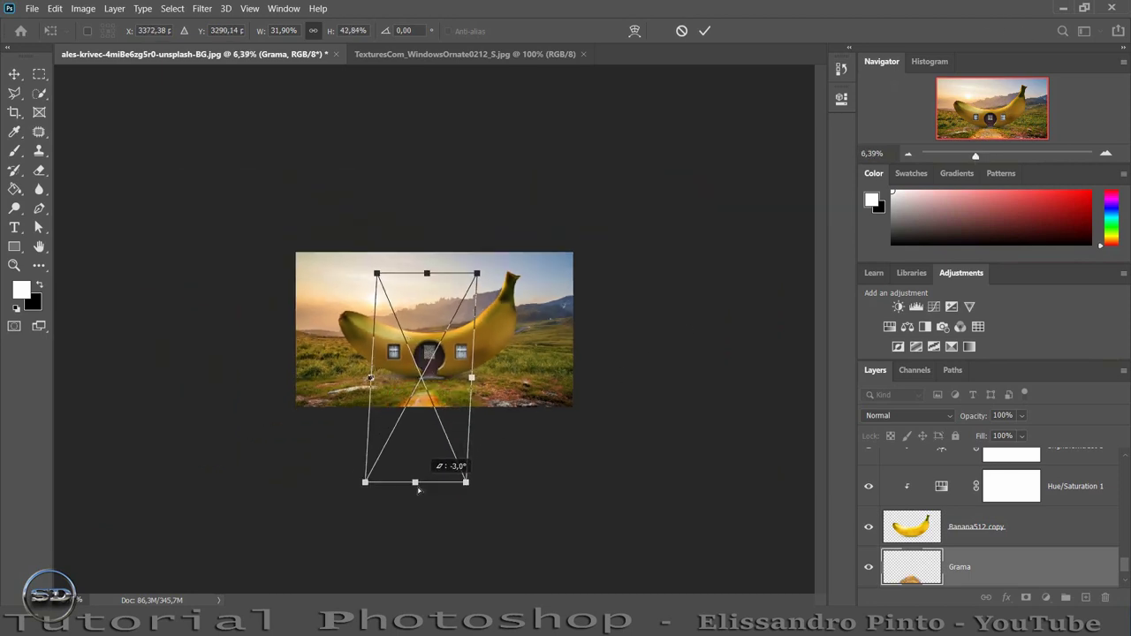
{"action": "mouse_move", "coordinate": [428, 455]}
{"action": "left_mouse_down"}
{"action": "mouse_move", "coordinate": [412, 492]}
{"action": "mouse_move", "coordinate": [430, 445]}
{"action": "left_mouse_up"}
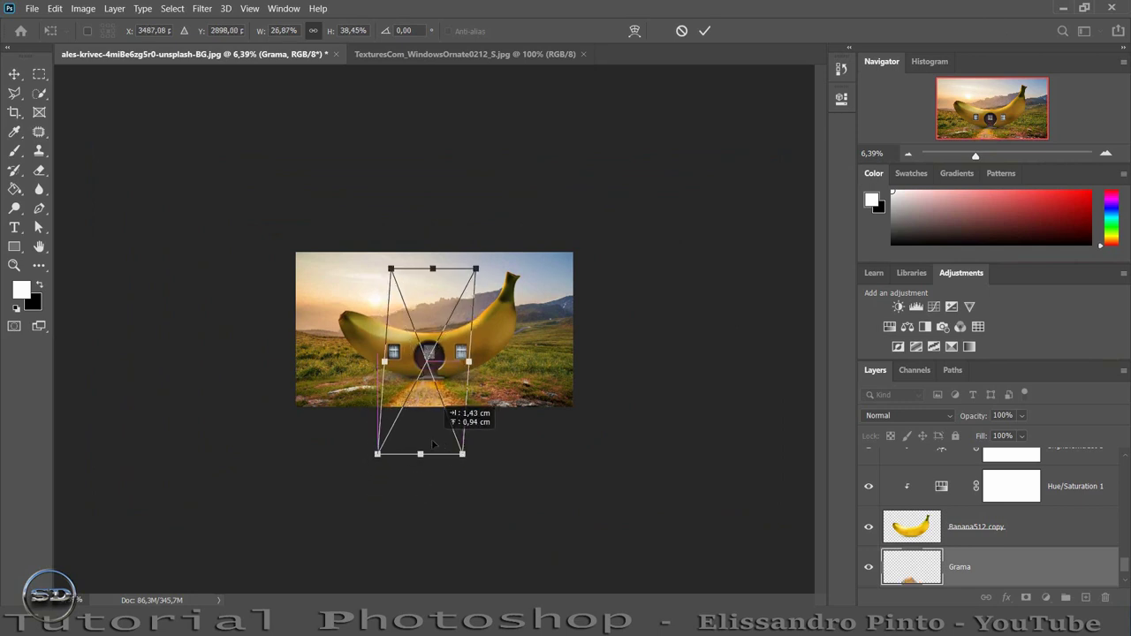
- Distort the path so it runs from the image bottom to the door, then commit
{"action": "right_click", "coordinate": [444, 367]}
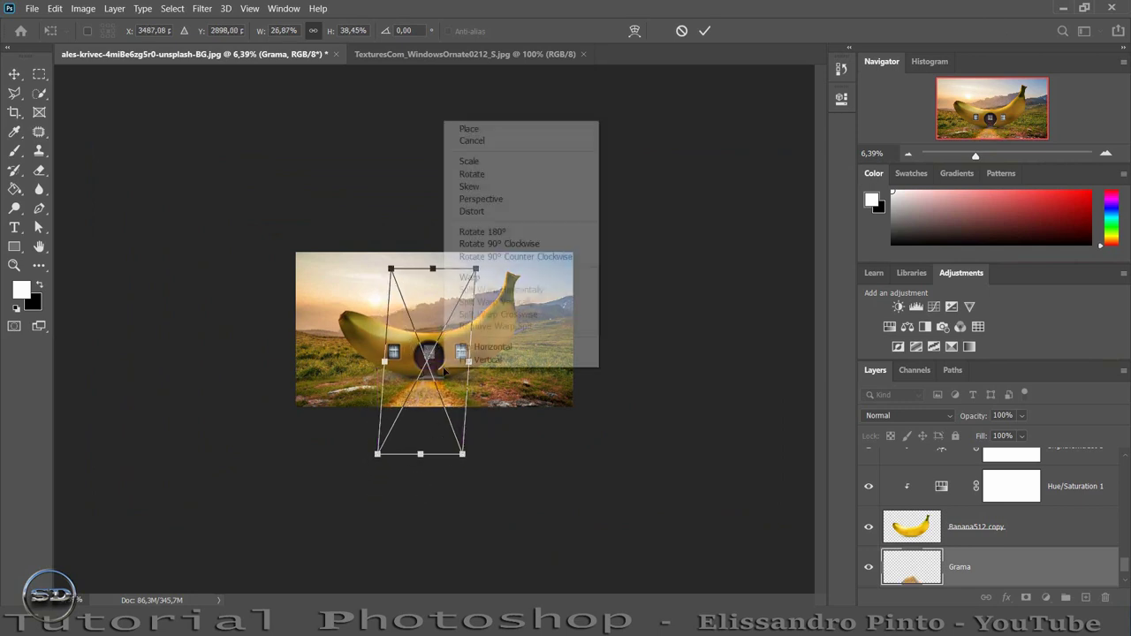
{"action": "left_click", "coordinate": [475, 212]}
{"action": "left_click_drag", "start_coordinate": [426, 463], "coordinate": [430, 481]}
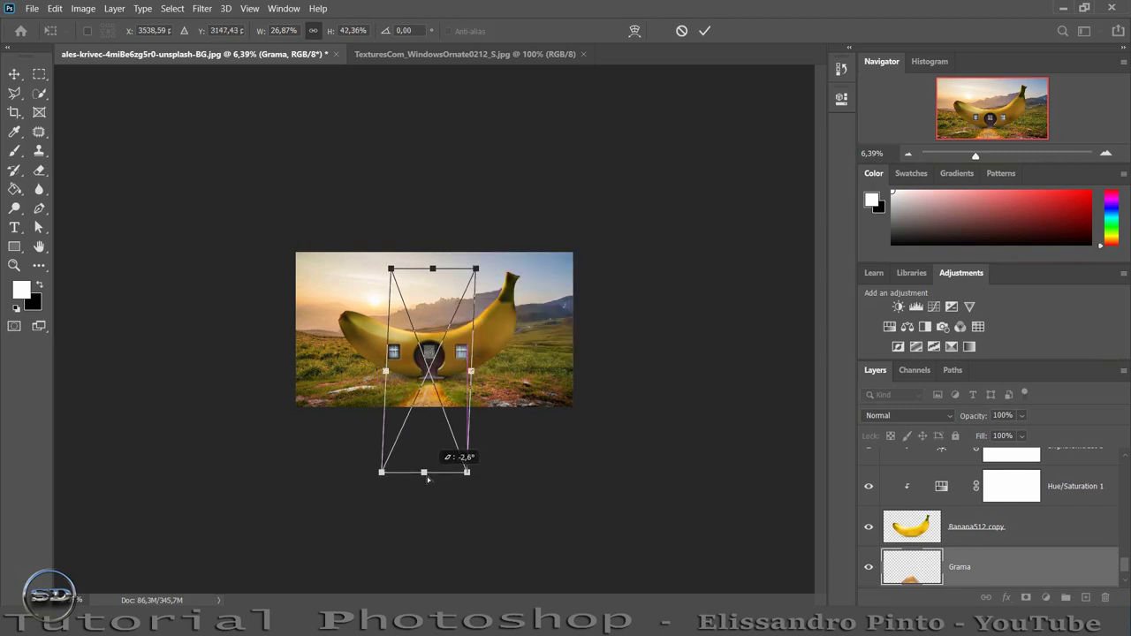
{"action": "left_click_drag", "start_coordinate": [434, 273], "coordinate": [437, 196]}
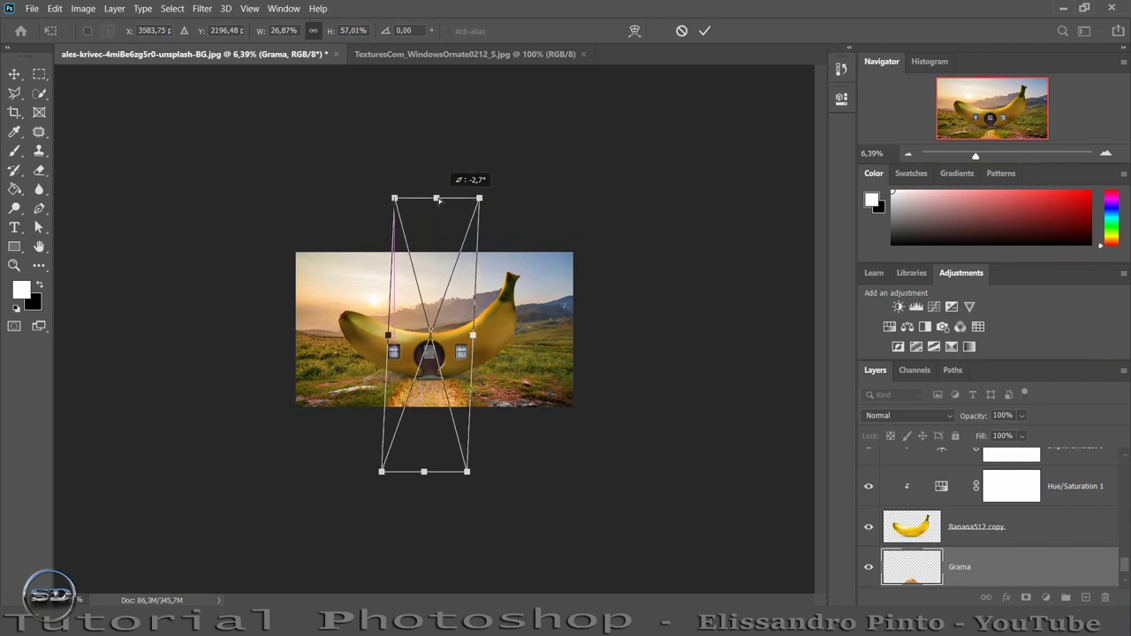
{"action": "left_click_drag", "start_coordinate": [977, 156], "coordinate": [990, 157]}
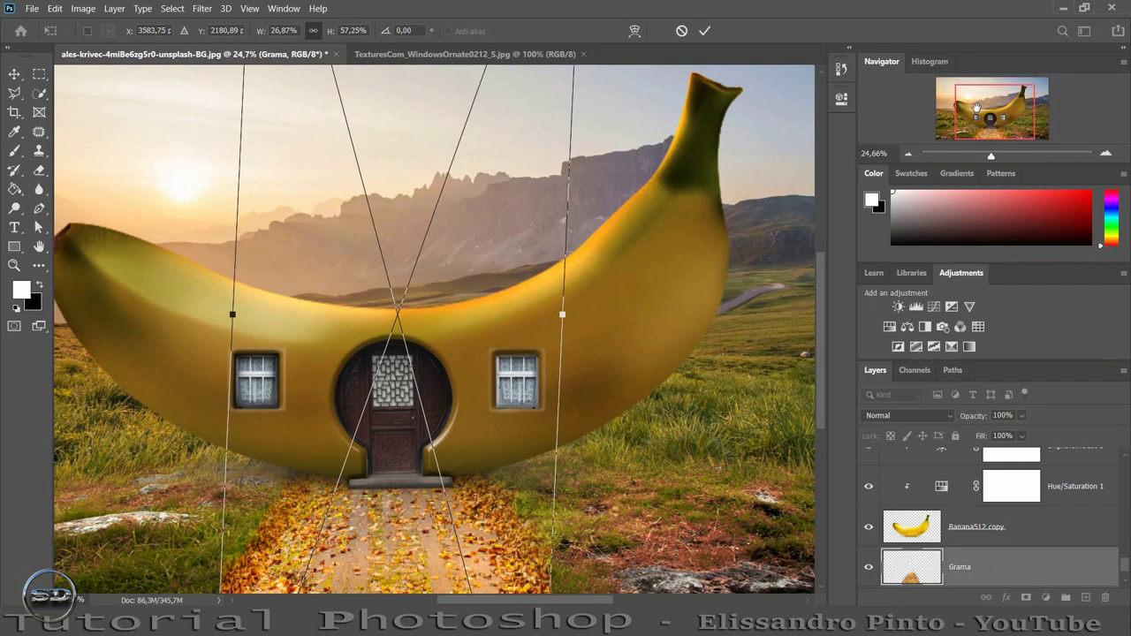
{"action": "scroll", "coordinate": [576, 308], "scroll_direction": "down", "scroll_amount": 5}
{"action": "mouse_move", "coordinate": [576, 308]}
{"action": "left_mouse_down"}
{"action": "mouse_move", "coordinate": [516, 337]}
{"action": "mouse_move", "coordinate": [504, 398]}
{"action": "left_mouse_up"}
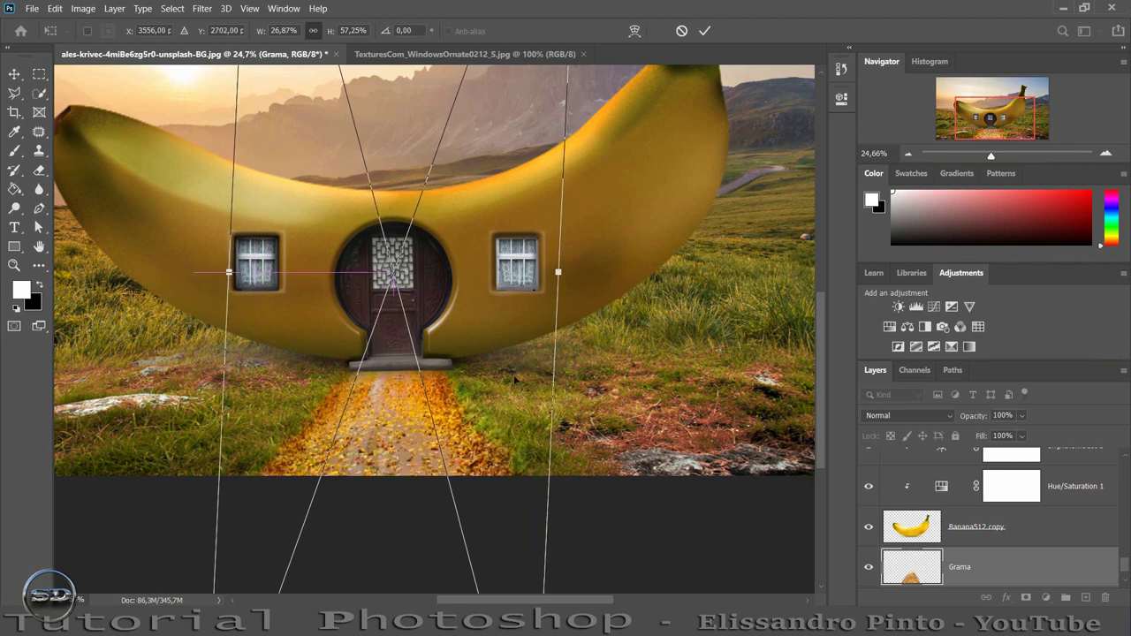
{"action": "left_click", "coordinate": [707, 33]}
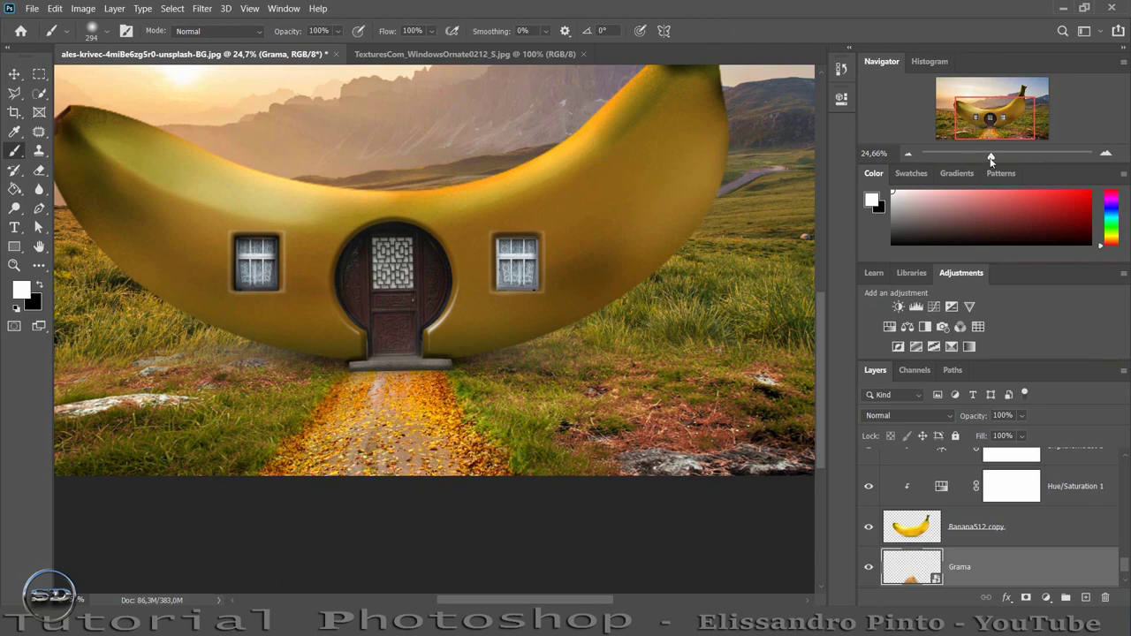
- Add empty Layer 7 above the Inner Emboss Shadows layer and set black as foreground colour
{"action": "left_click_drag", "start_coordinate": [991, 159], "coordinate": [986, 159]}
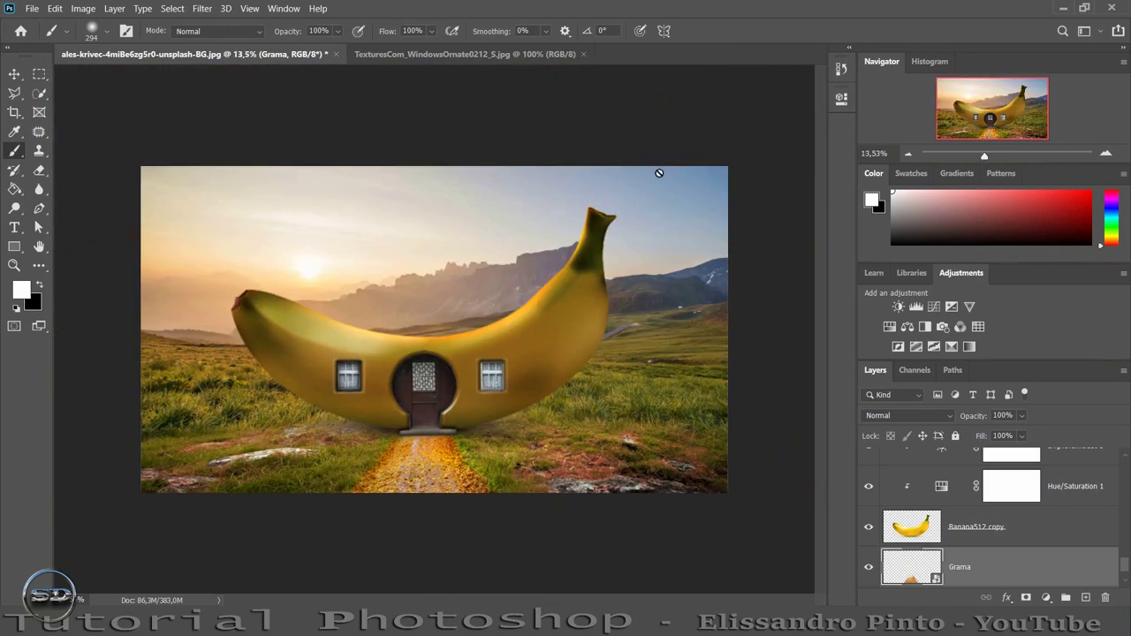
{"action": "scroll", "coordinate": [1022, 528], "scroll_direction": "up", "scroll_amount": 3}
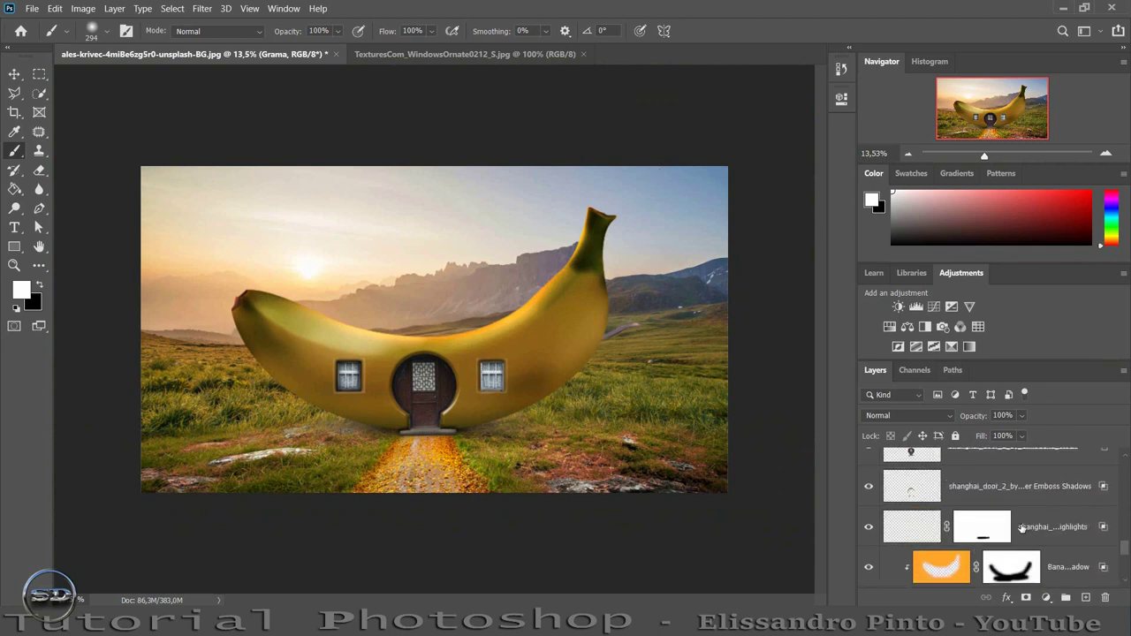
{"action": "scroll", "coordinate": [1021, 528], "scroll_direction": "up", "scroll_amount": 2}
{"action": "scroll", "coordinate": [1022, 527], "scroll_direction": "up", "scroll_amount": 2}
{"action": "scroll", "coordinate": [1021, 528], "scroll_direction": "up", "scroll_amount": 1}
{"action": "scroll", "coordinate": [1022, 528], "scroll_direction": "up", "scroll_amount": 2}
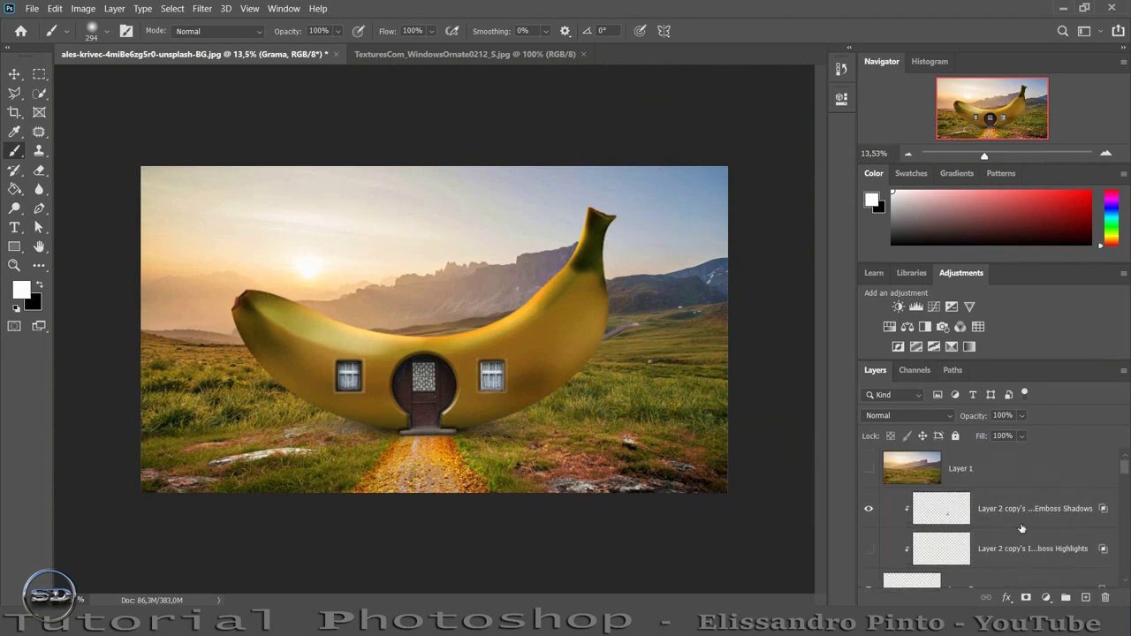
{"action": "left_click", "coordinate": [1025, 498]}
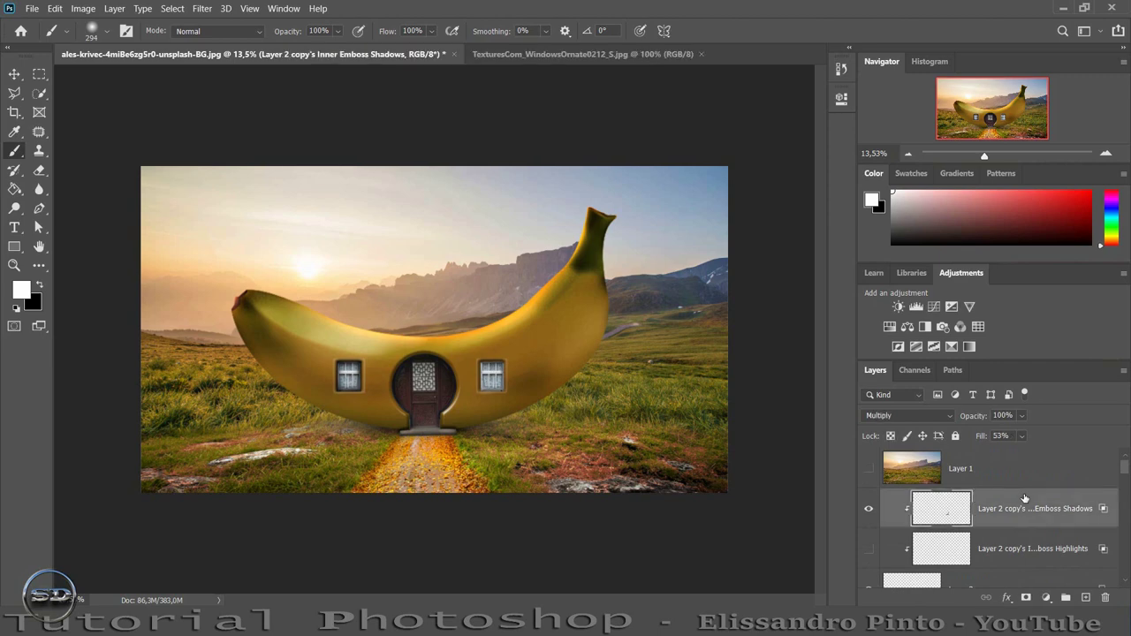
{"action": "left_click", "coordinate": [1087, 597]}
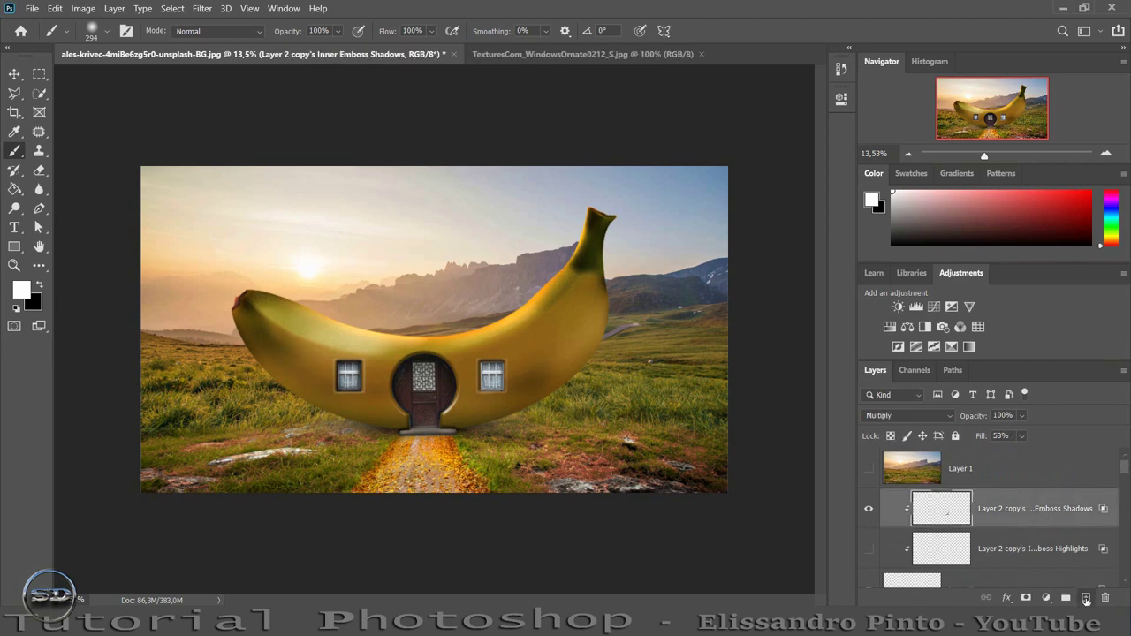
{"action": "left_click", "coordinate": [37, 286]}
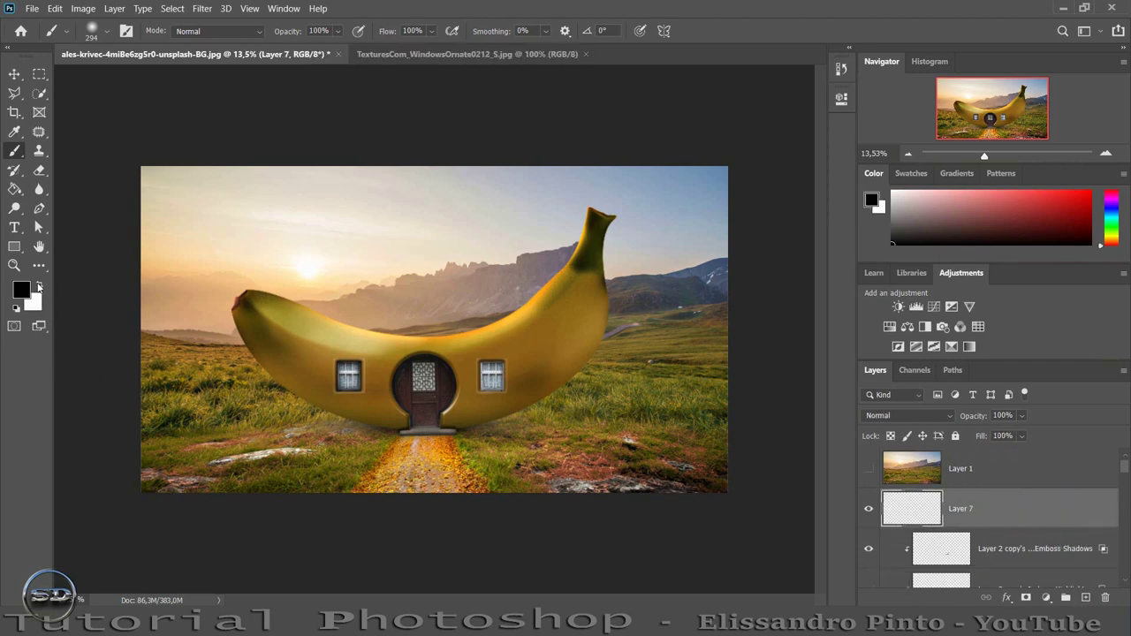
- Choose the 2-Smoke-psdbox brush from the Smoke Brushes by psdbox set
{"action": "right_click", "coordinate": [389, 262]}
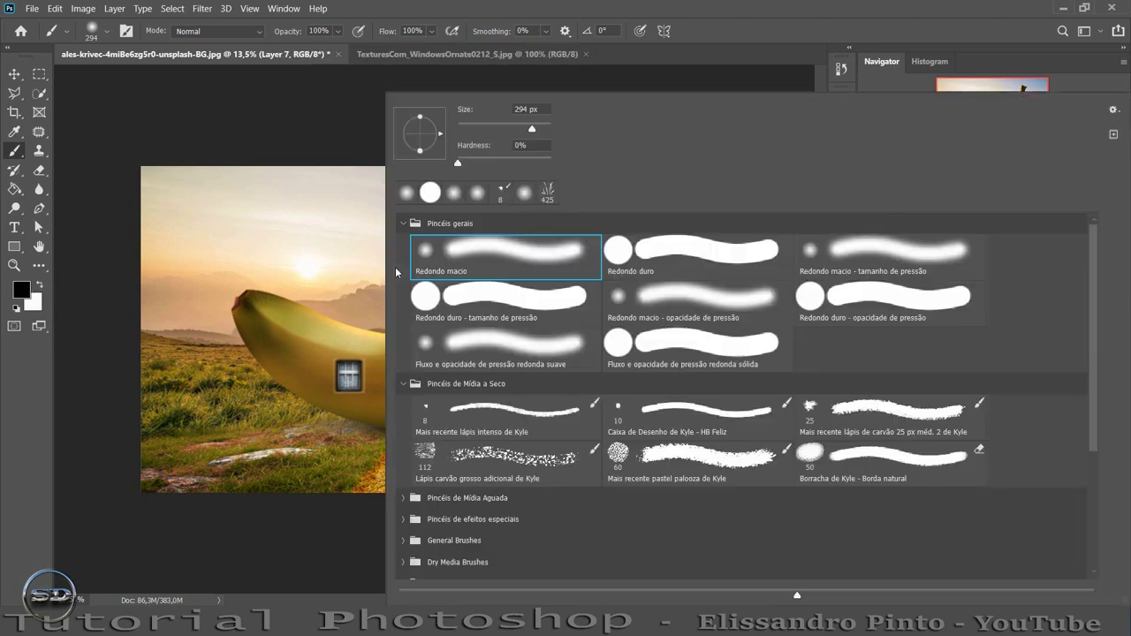
{"action": "left_click", "coordinate": [404, 384]}
{"action": "scroll", "coordinate": [504, 485], "scroll_direction": "down", "scroll_amount": 2}
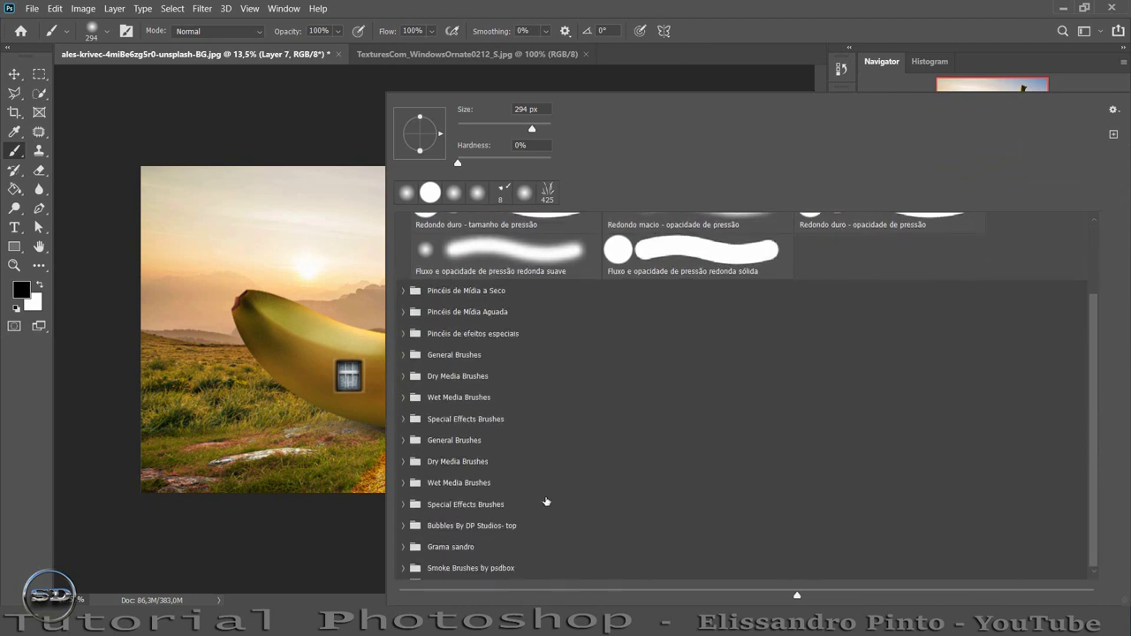
{"action": "left_click", "coordinate": [404, 568]}
{"action": "scroll", "coordinate": [493, 541], "scroll_direction": "down", "scroll_amount": 1}
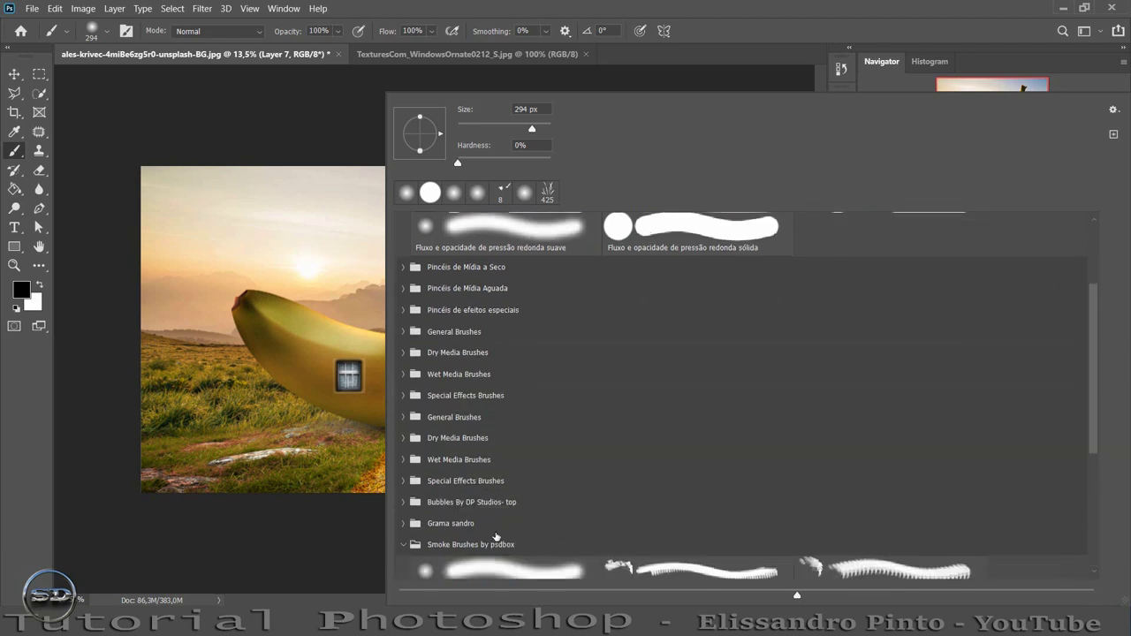
{"action": "scroll", "coordinate": [512, 530], "scroll_direction": "down", "scroll_amount": 1}
{"action": "scroll", "coordinate": [525, 521], "scroll_direction": "down", "scroll_amount": 1}
{"action": "scroll", "coordinate": [525, 521], "scroll_direction": "down", "scroll_amount": 2}
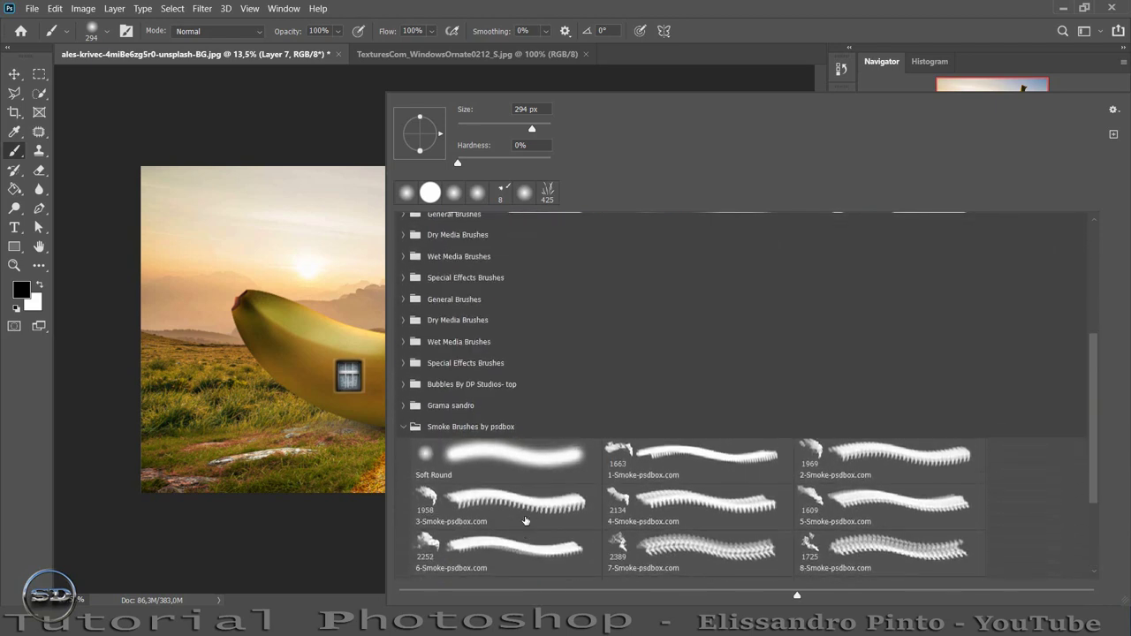
{"action": "left_click", "coordinate": [820, 454]}
{"action": "key", "text": "Return"}
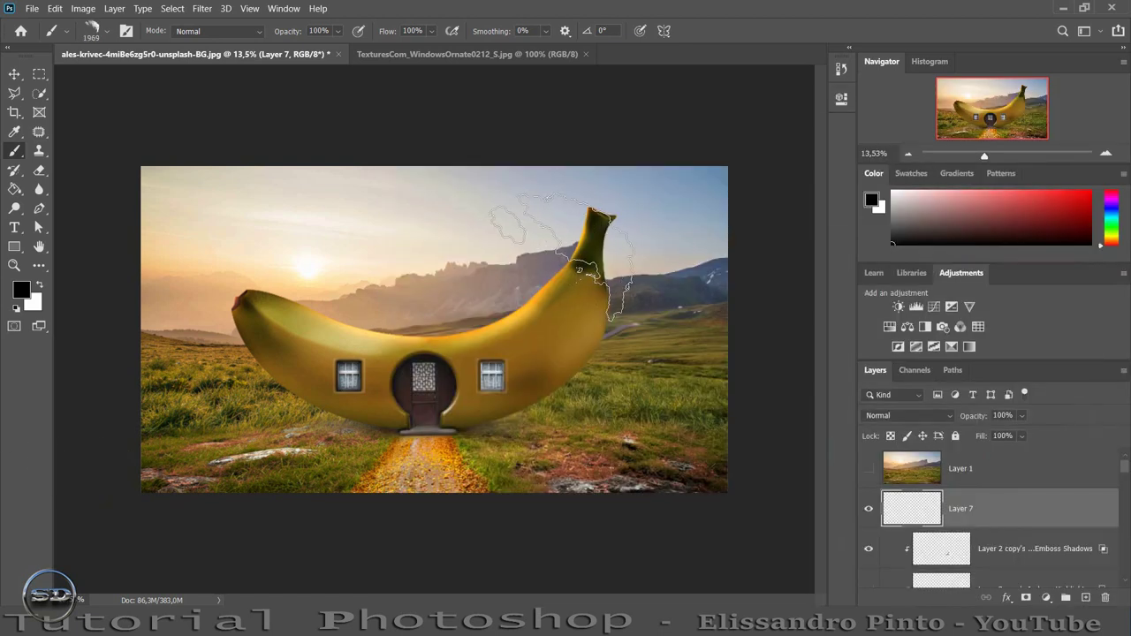
- Resize the smoke brush to 621 px and stamp black smoke above the banana stem tip
{"action": "left_click_drag", "start_coordinate": [561, 256], "coordinate": [594, 191]}
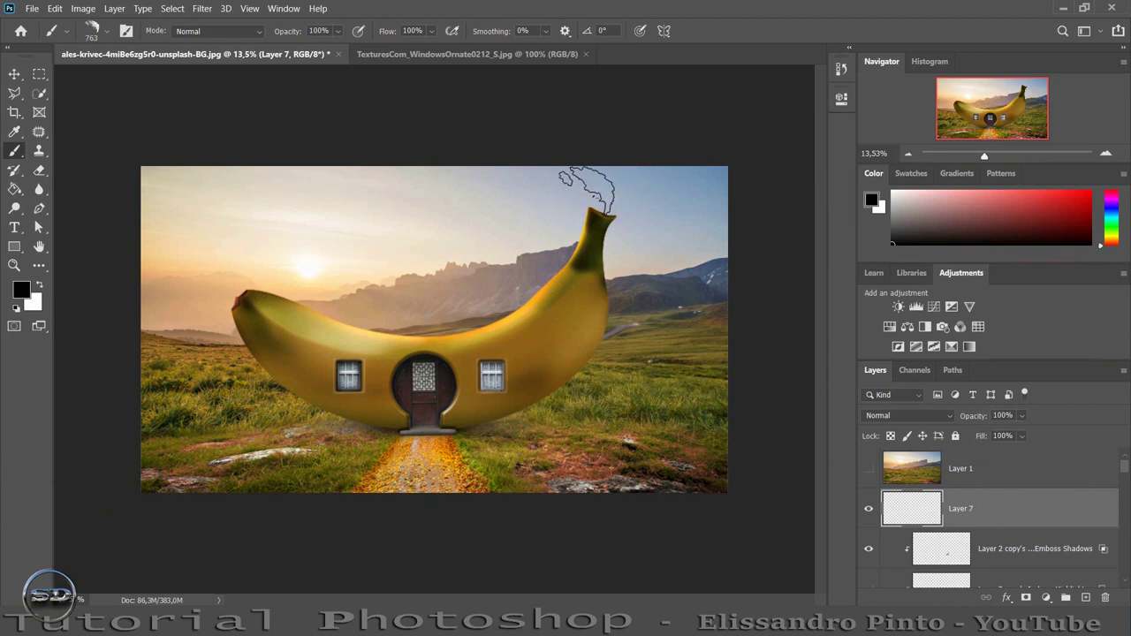
{"action": "left_click", "coordinate": [588, 190]}
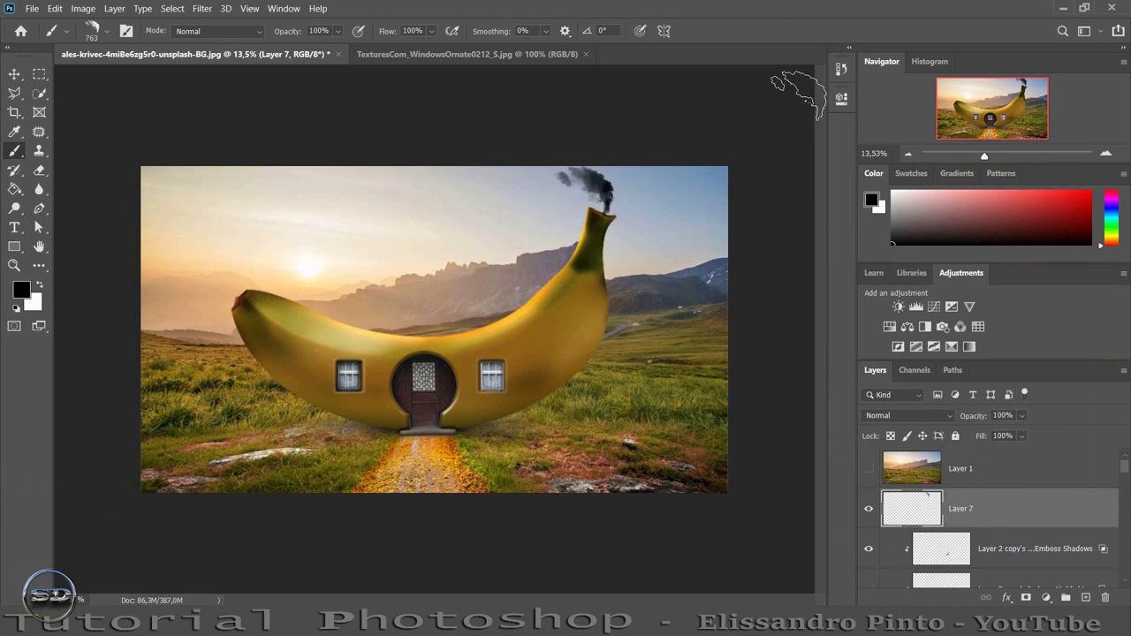
{"action": "left_click", "coordinate": [10, 132]}
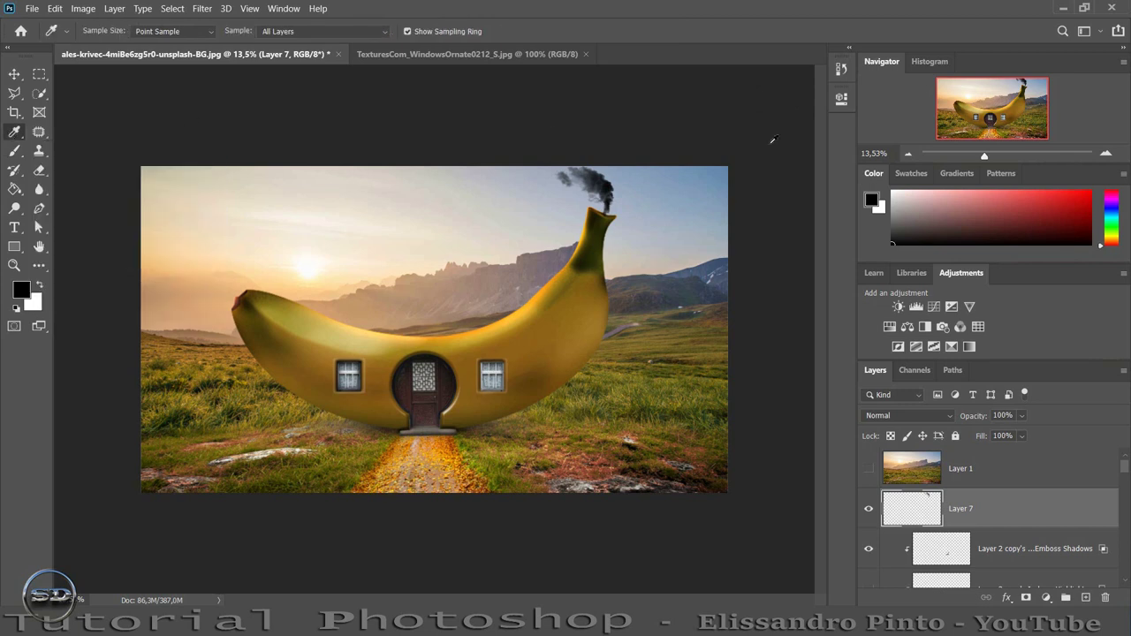
- Scroll down the Layers panel and select the Grama path layer
{"action": "scroll", "coordinate": [1012, 544], "scroll_direction": "down", "scroll_amount": 2}
{"action": "scroll", "coordinate": [1011, 534], "scroll_direction": "down", "scroll_amount": 2}
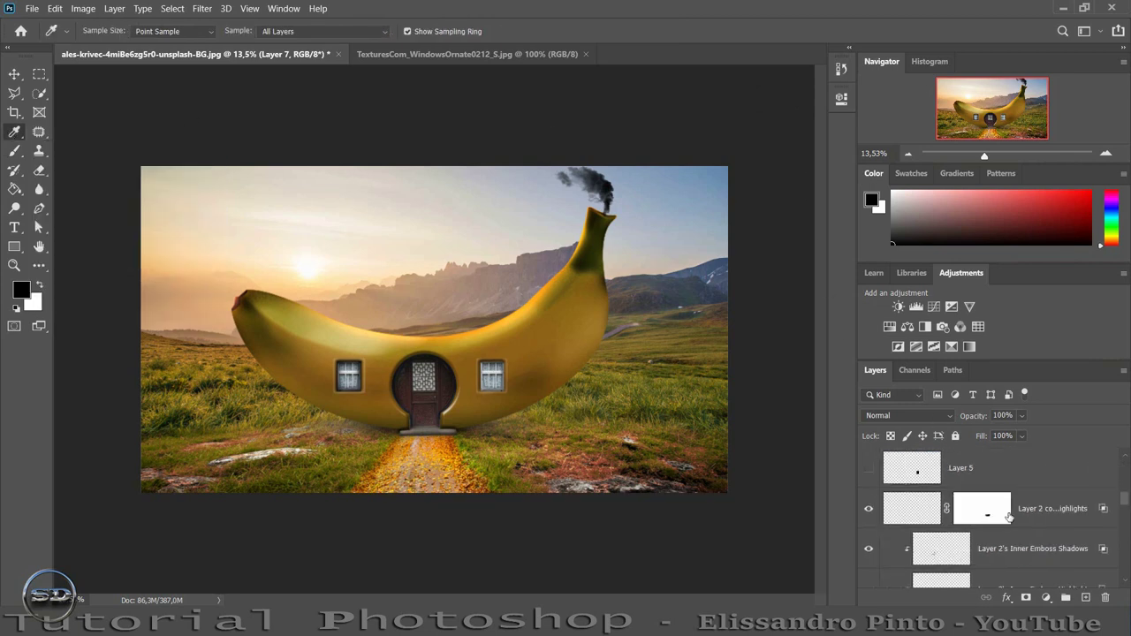
{"action": "scroll", "coordinate": [1011, 525], "scroll_direction": "down", "scroll_amount": 2}
{"action": "scroll", "coordinate": [1010, 517], "scroll_direction": "down", "scroll_amount": 2}
{"action": "scroll", "coordinate": [1009, 517], "scroll_direction": "down", "scroll_amount": 1}
{"action": "scroll", "coordinate": [1010, 517], "scroll_direction": "down", "scroll_amount": 2}
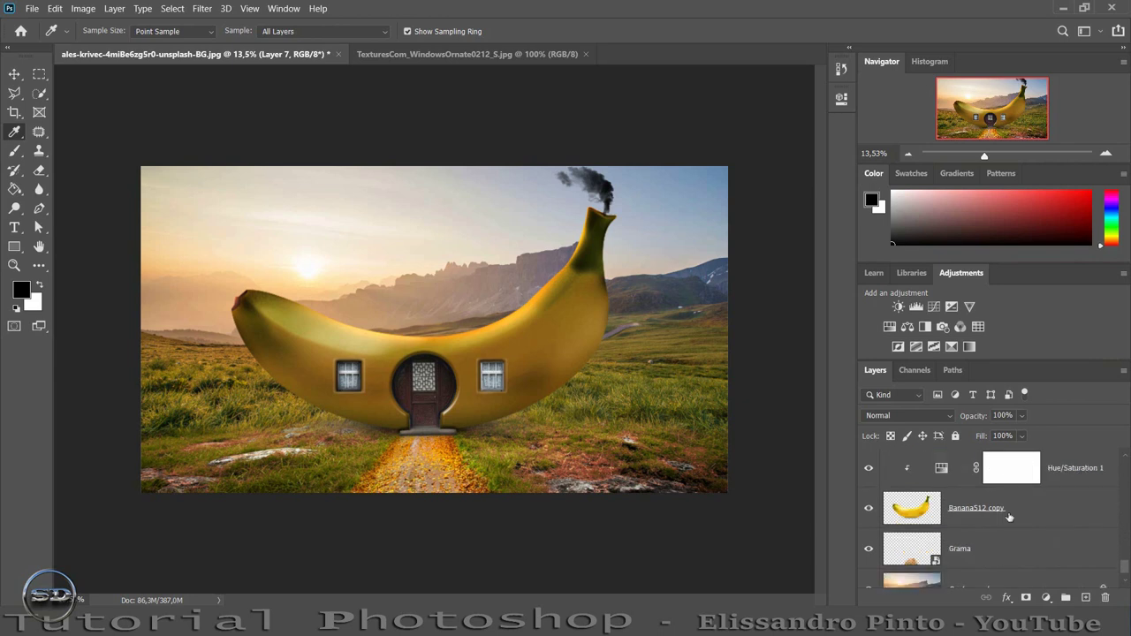
{"action": "scroll", "coordinate": [1010, 518], "scroll_direction": "down", "scroll_amount": 1}
{"action": "left_click", "coordinate": [1000, 522]}
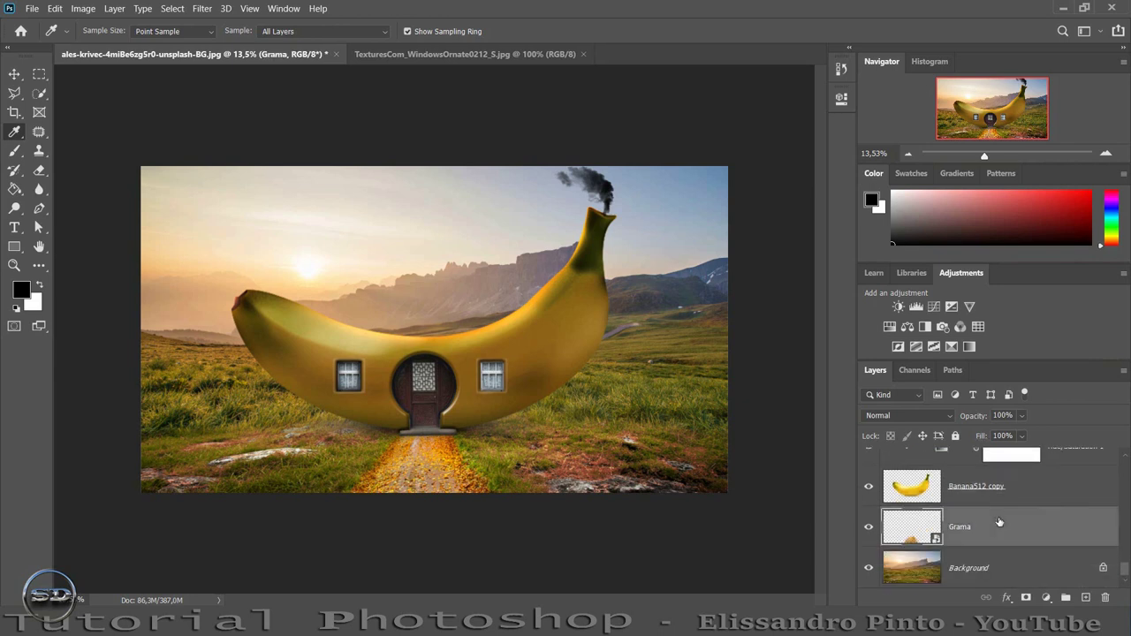
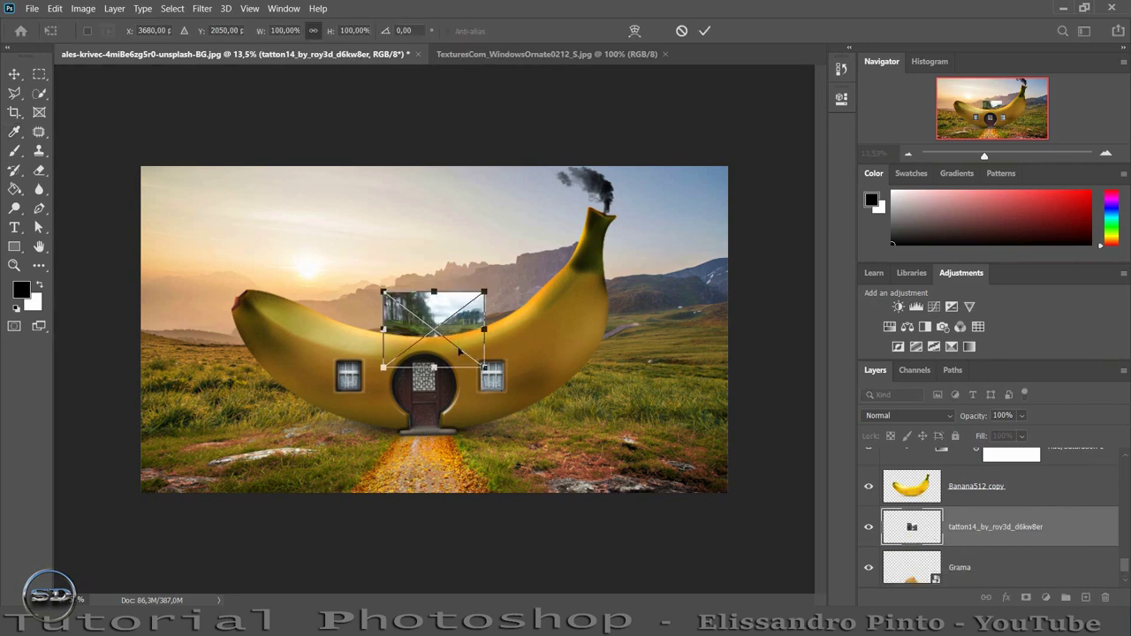
- Flip the tatton14 river photo horizontally, scale it to about 378% and shift it right
{"action": "mouse_move", "coordinate": [484, 365]}
{"action": "left_mouse_down"}
{"action": "mouse_move", "coordinate": [596, 449]}
{"action": "mouse_move", "coordinate": [702, 463]}
{"action": "left_mouse_up"}
{"action": "right_click", "coordinate": [585, 461]}
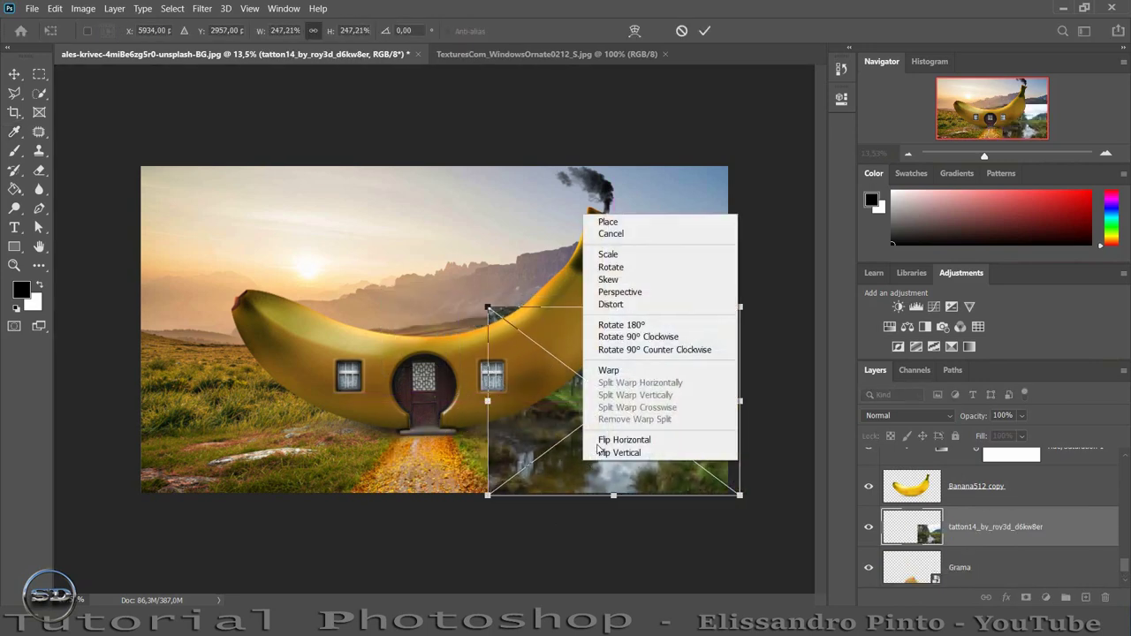
{"action": "left_click", "coordinate": [610, 440]}
{"action": "left_click_drag", "start_coordinate": [480, 304], "coordinate": [355, 207]}
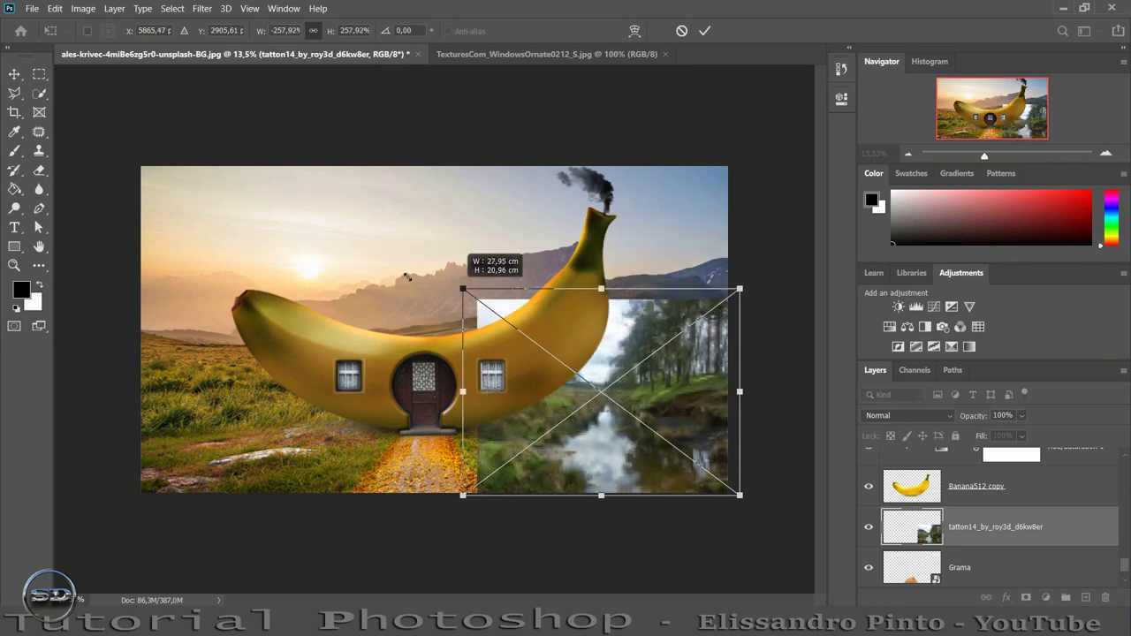
{"action": "mouse_move", "coordinate": [461, 330]}
{"action": "left_mouse_down"}
{"action": "mouse_move", "coordinate": [541, 363]}
{"action": "mouse_move", "coordinate": [527, 373]}
{"action": "left_mouse_up"}
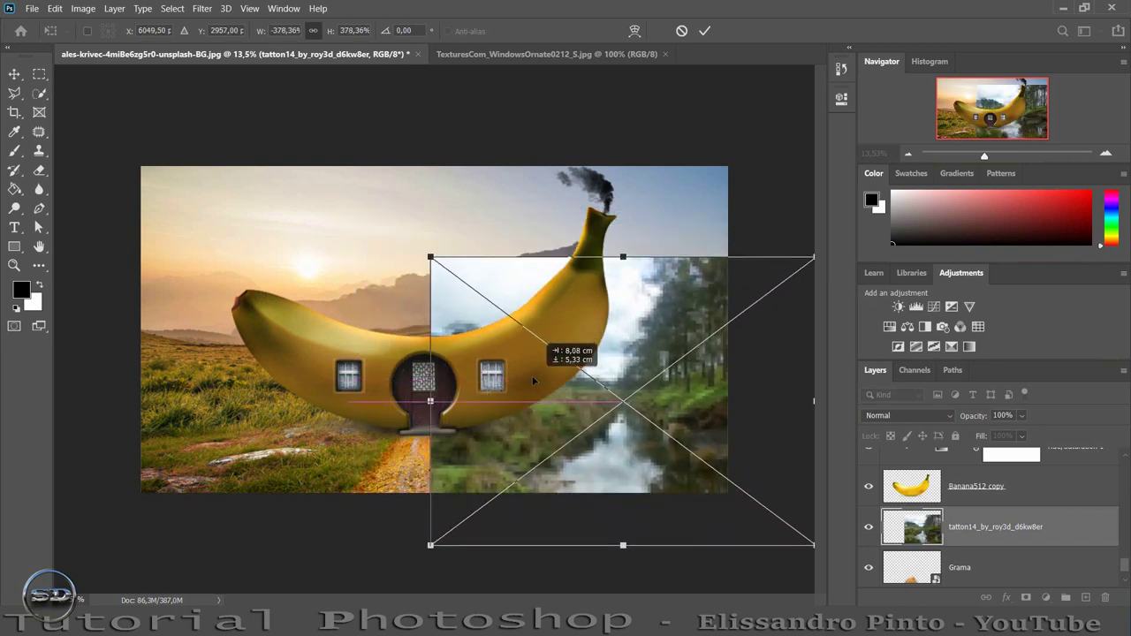
{"action": "left_click", "coordinate": [705, 31]}
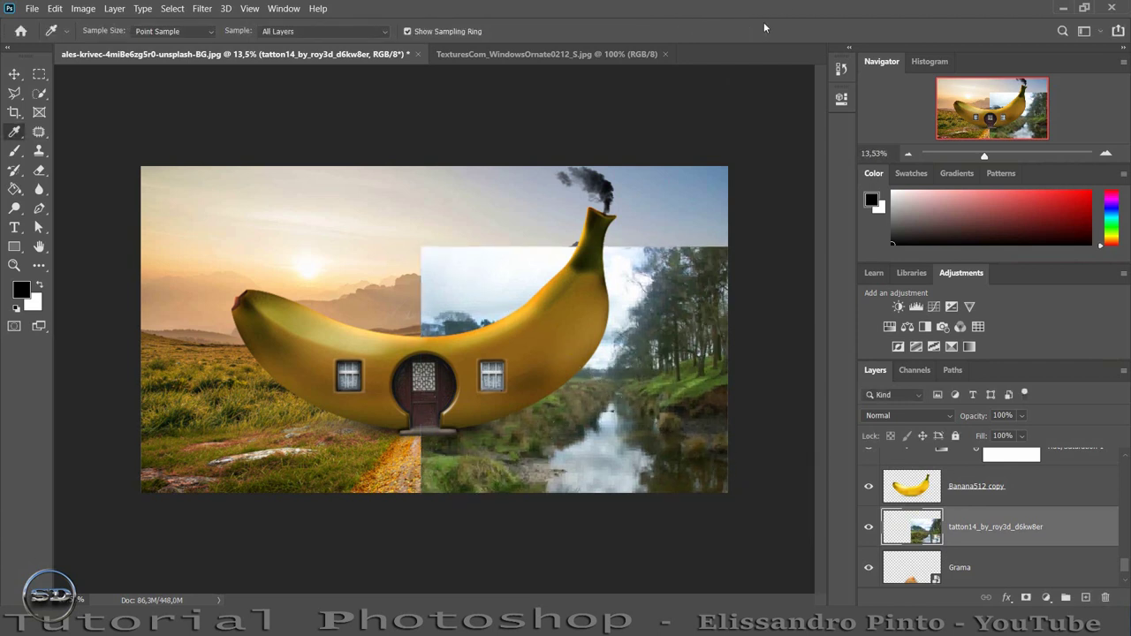
- Add a layer mask to the river photo and set up a 999 px soft round brush
{"action": "left_click", "coordinate": [1026, 597]}
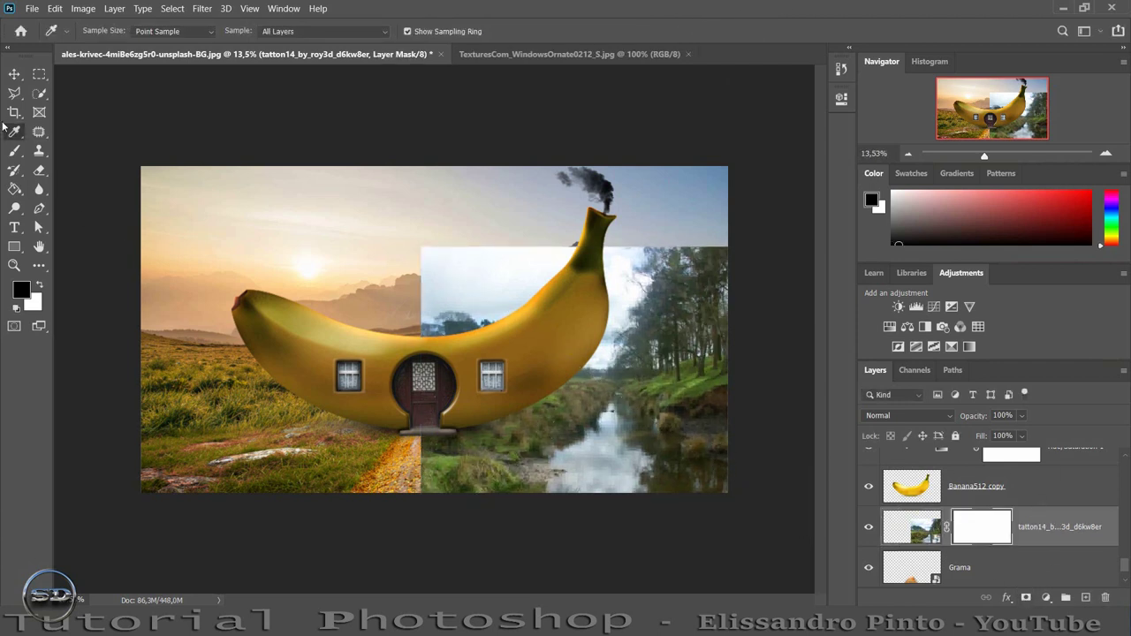
{"action": "left_click", "coordinate": [22, 150]}
{"action": "right_click", "coordinate": [405, 257]}
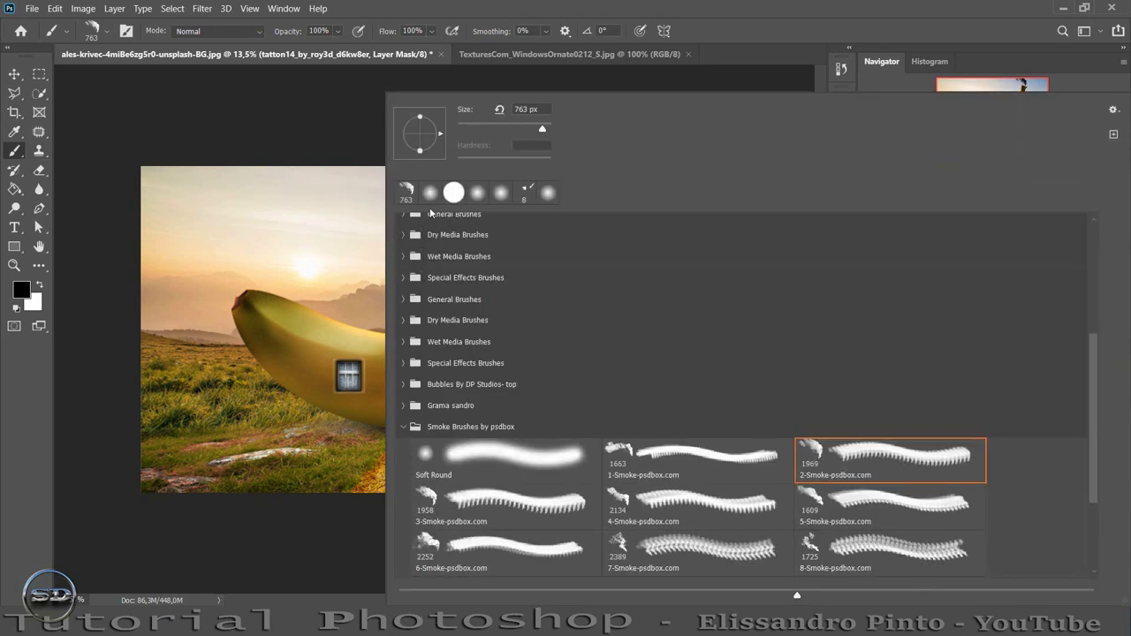
{"action": "left_click", "coordinate": [430, 194]}
{"action": "left_click_drag", "start_coordinate": [270, 346], "coordinate": [303, 352]}
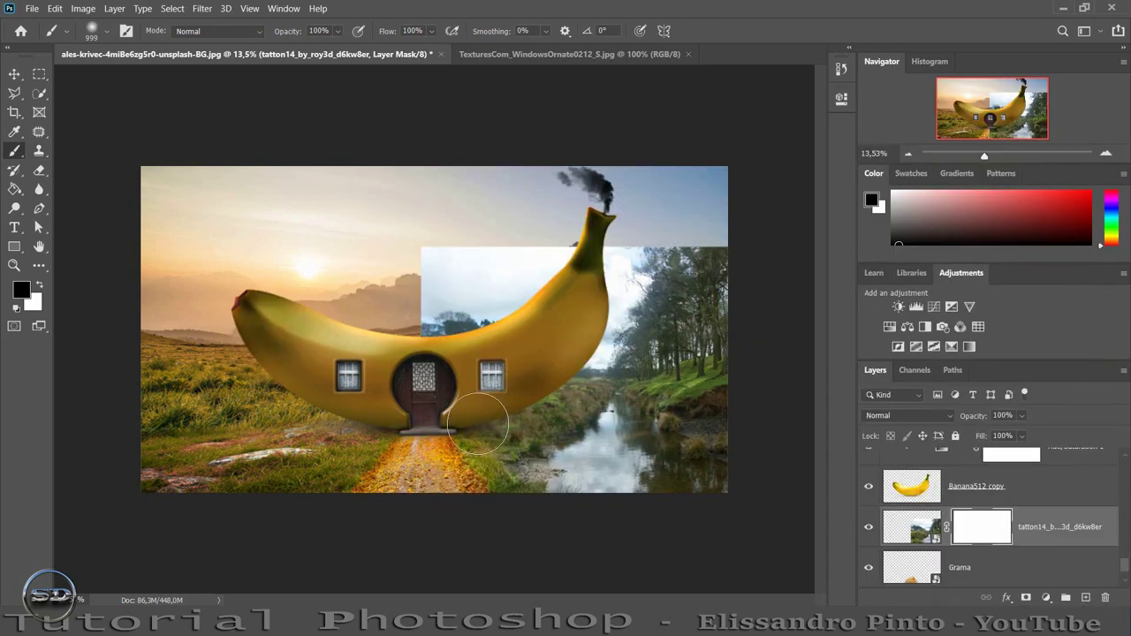
- Paint black on the mask over the river photo's sky and trees, then check the result
{"action": "mouse_move", "coordinate": [569, 353]}
{"action": "left_mouse_down"}
{"action": "mouse_move", "coordinate": [542, 374]}
{"action": "mouse_move", "coordinate": [649, 335]}
{"action": "mouse_move", "coordinate": [757, 425]}
{"action": "mouse_move", "coordinate": [668, 334]}
{"action": "mouse_move", "coordinate": [703, 277]}
{"action": "mouse_move", "coordinate": [651, 292]}
{"action": "mouse_move", "coordinate": [672, 285]}
{"action": "mouse_move", "coordinate": [530, 283]}
{"action": "mouse_move", "coordinate": [610, 221]}
{"action": "left_mouse_up"}
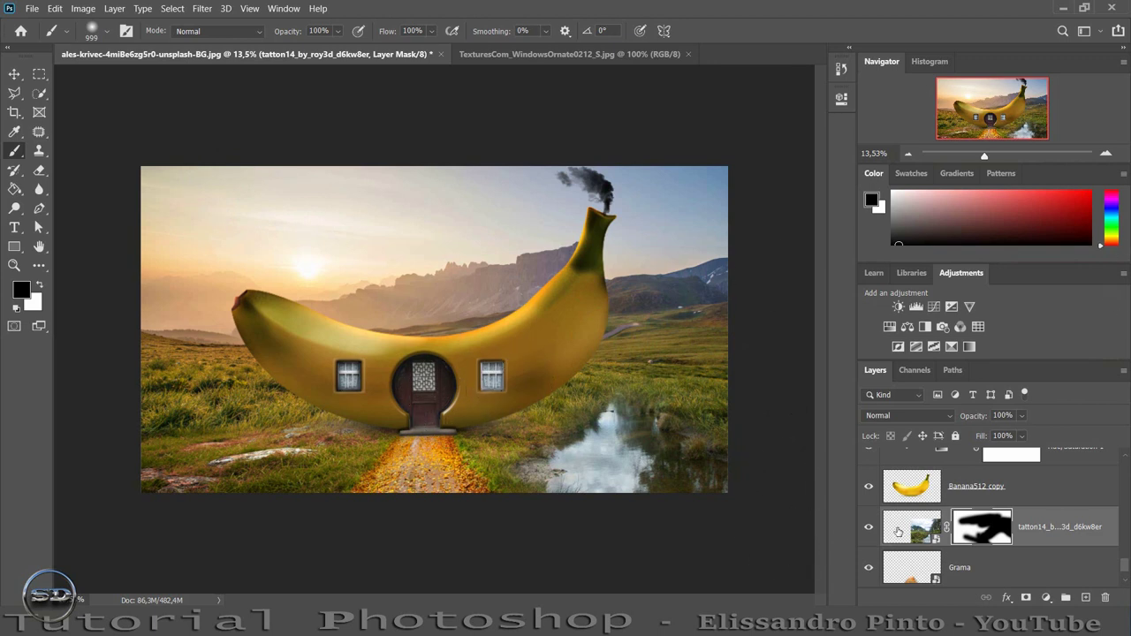
{"action": "left_click", "coordinate": [870, 528]}
{"action": "left_click", "coordinate": [869, 528]}
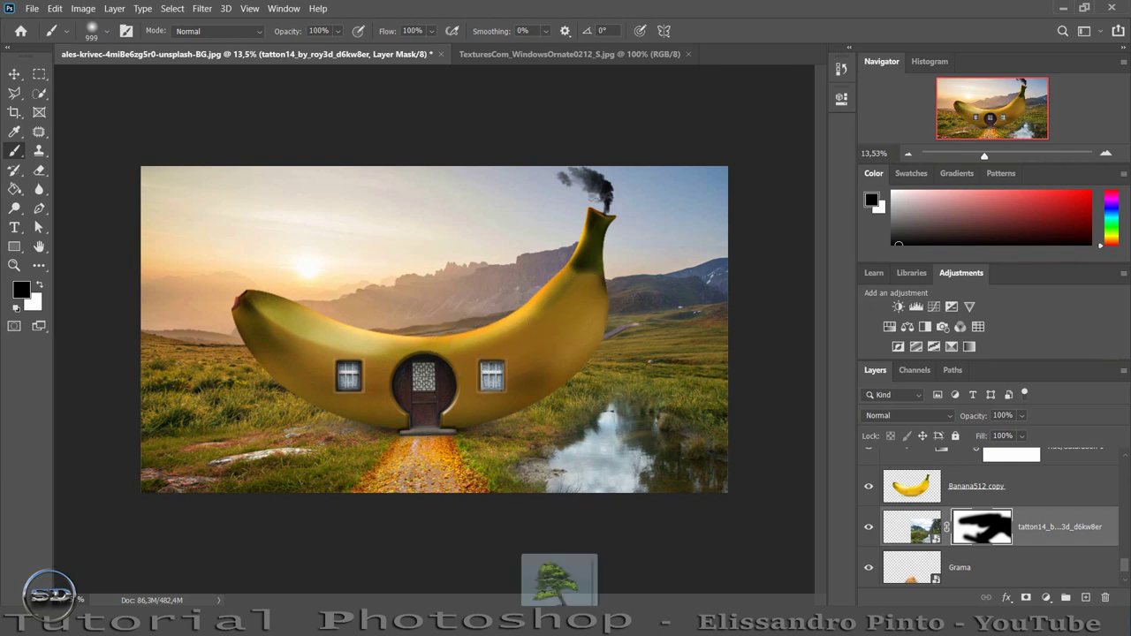
- Place the bonsai tree image at the scene's right edge beside the stream
{"action": "left_click_drag", "start_coordinate": [556, 575], "coordinate": [680, 448]}
{"action": "mouse_move", "coordinate": [543, 353]}
{"action": "left_mouse_down"}
{"action": "mouse_move", "coordinate": [843, 372]}
{"action": "mouse_move", "coordinate": [725, 402]}
{"action": "mouse_move", "coordinate": [757, 412]}
{"action": "mouse_move", "coordinate": [741, 394]}
{"action": "left_mouse_up"}
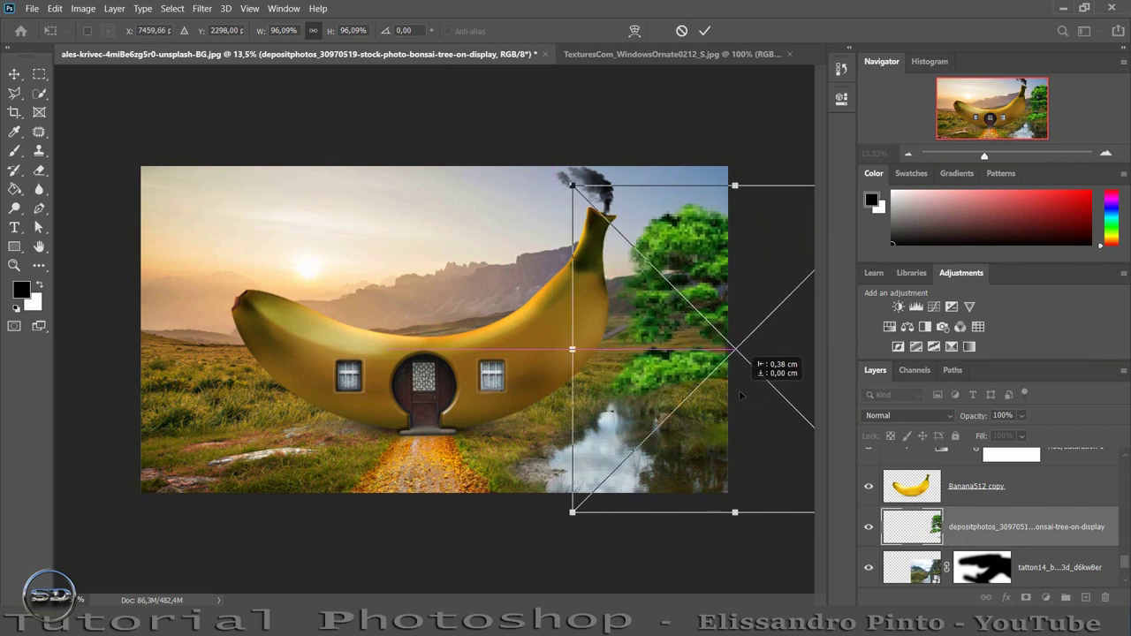
{"action": "left_click", "coordinate": [704, 31]}
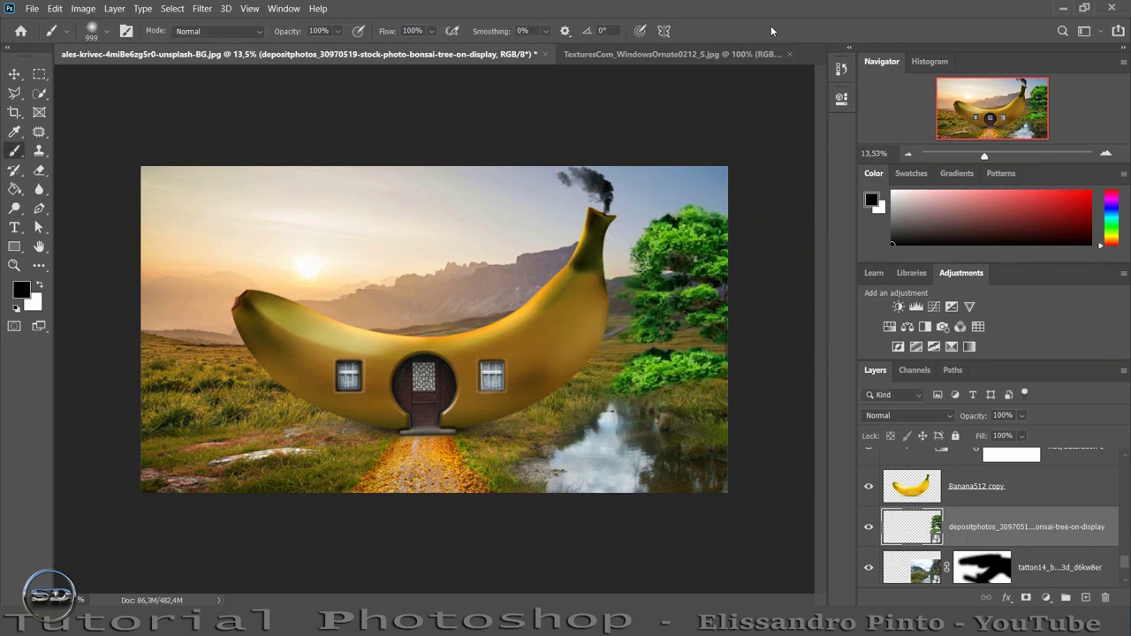
- Rasterize the tree layer and add a Hue/Saturation adjustment layer above it
{"action": "right_click", "coordinate": [1008, 518]}
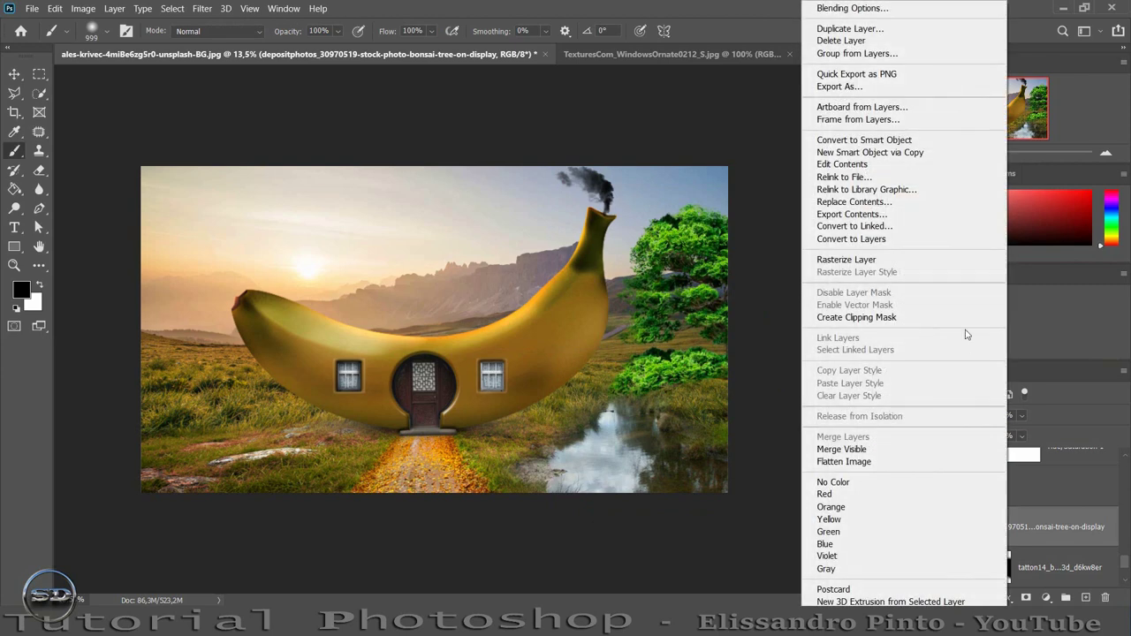
{"action": "left_click", "coordinate": [849, 259]}
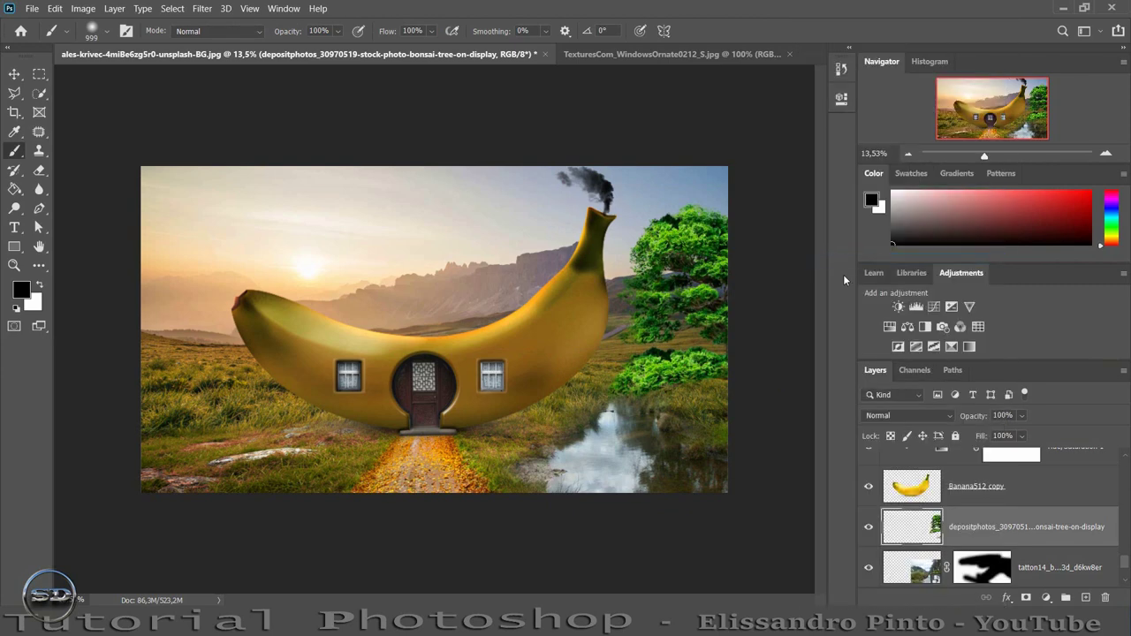
{"action": "left_click", "coordinate": [890, 326]}
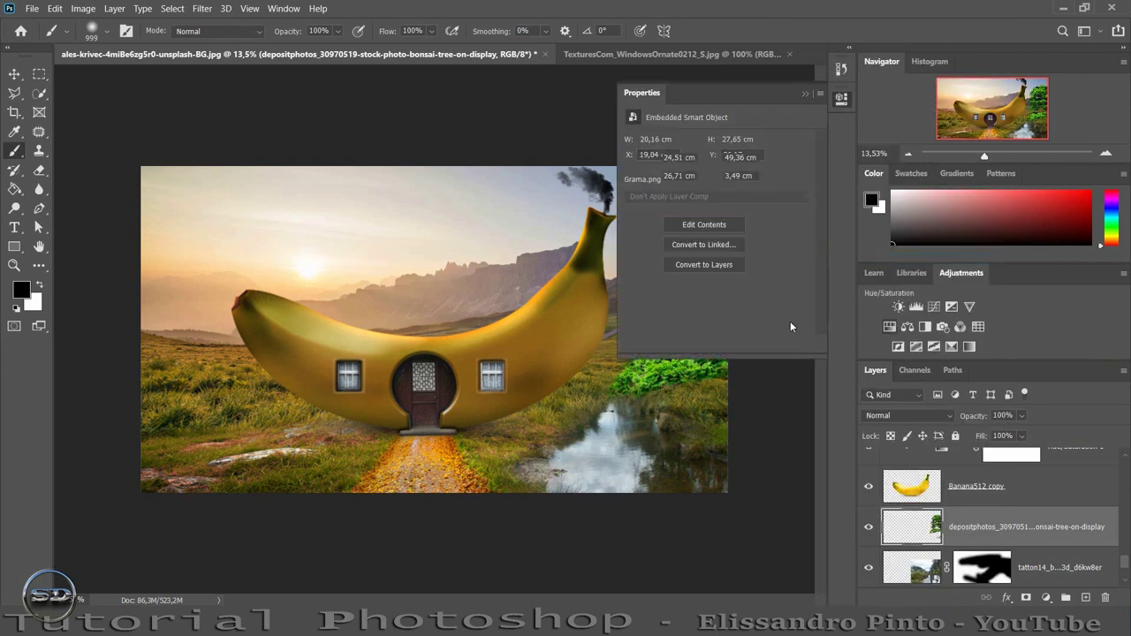
- Clip the Hue/Saturation adjustment to the bonsai tree with saturation at -33
{"action": "left_click_drag", "start_coordinate": [734, 94], "coordinate": [341, 106]}
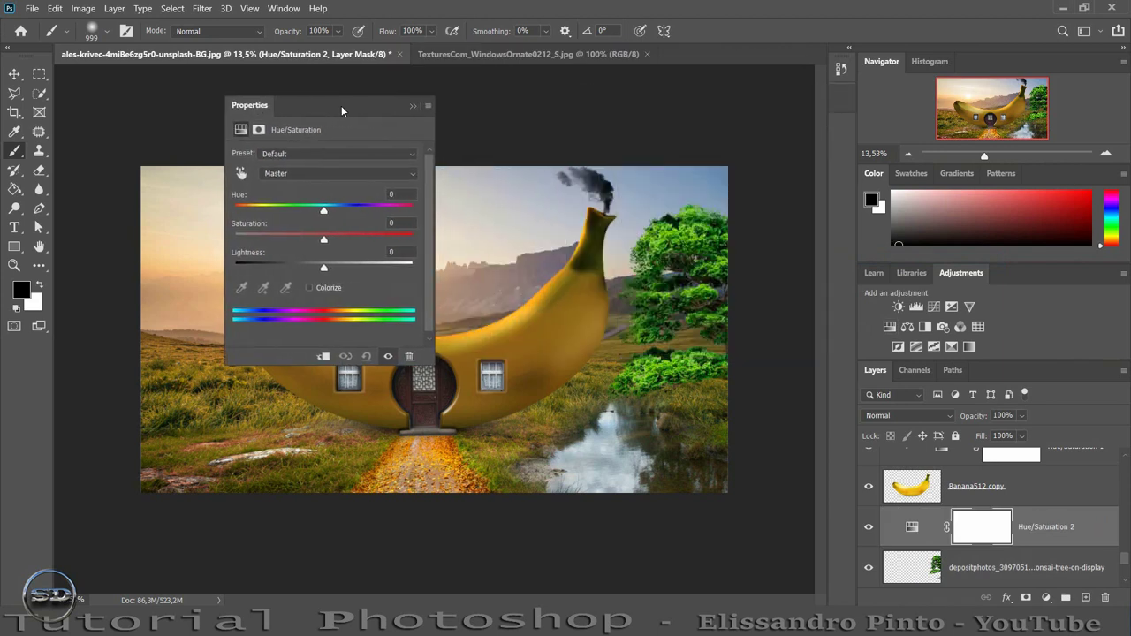
{"action": "left_click", "coordinate": [323, 356]}
{"action": "left_click_drag", "start_coordinate": [325, 241], "coordinate": [295, 243]}
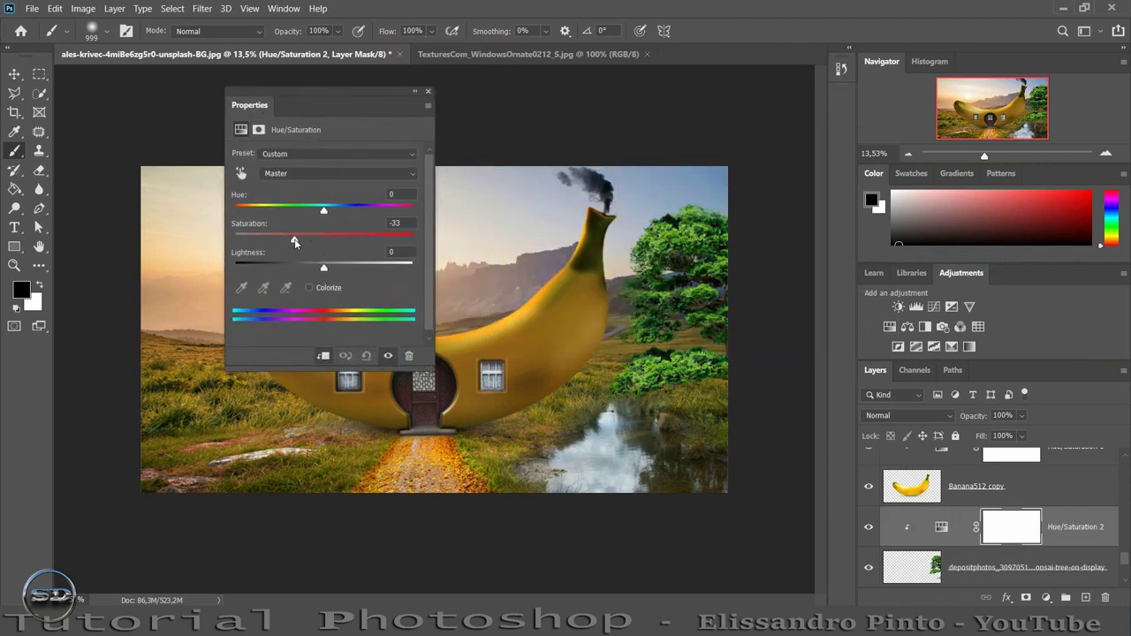
{"action": "left_click", "coordinate": [429, 94]}
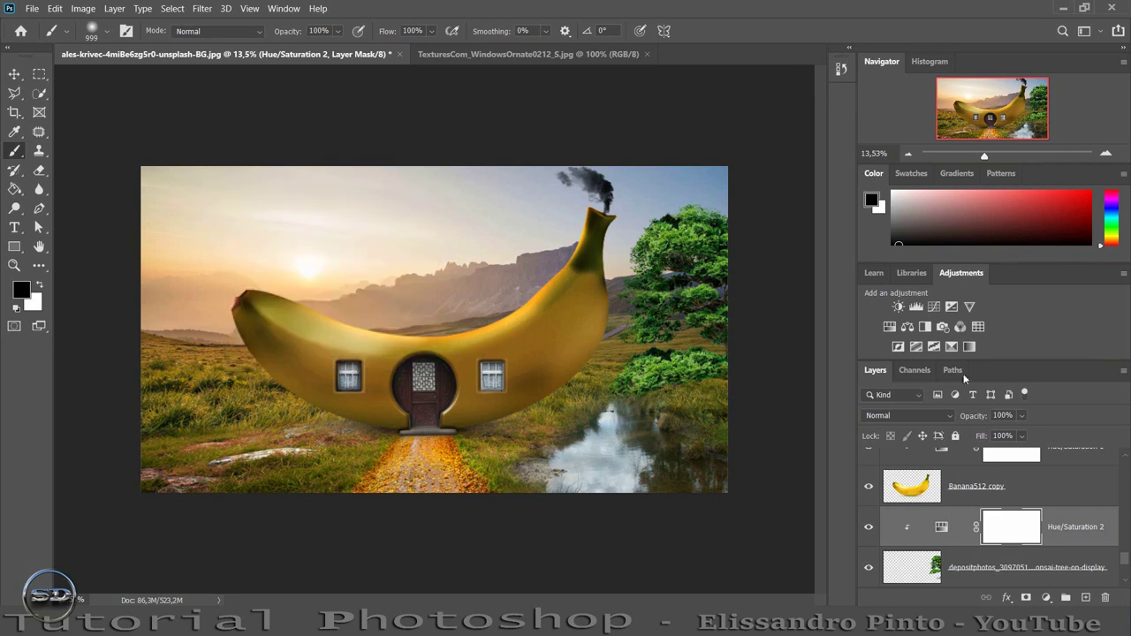
{"action": "left_click", "coordinate": [915, 564]}
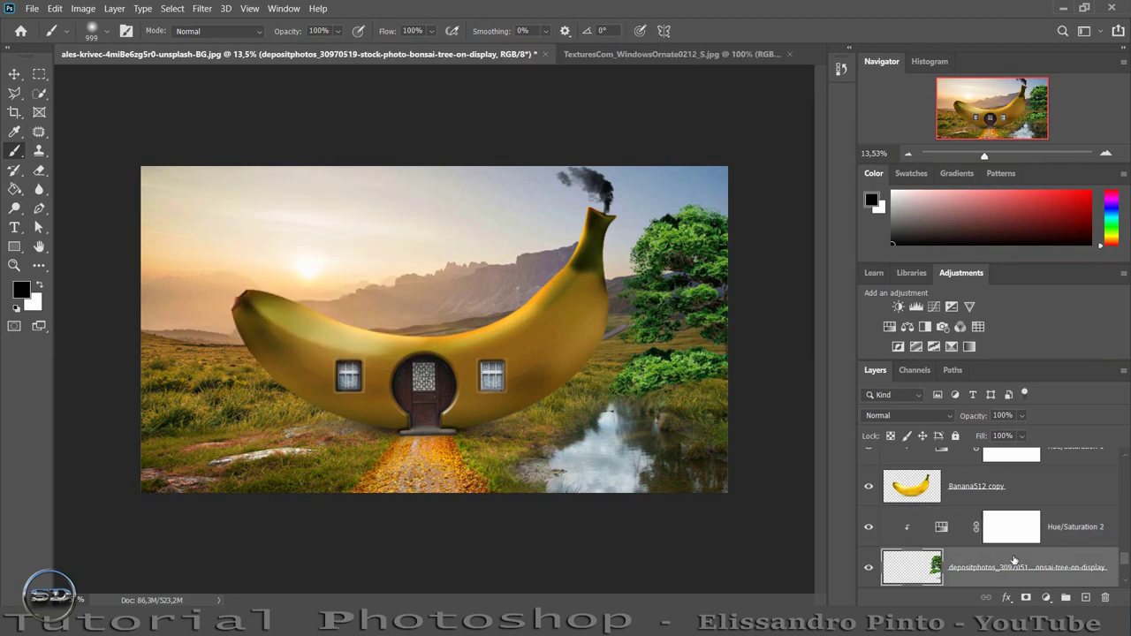
- Create a clipped Layer 8 above the adjustment and sample the banana's orange-yellow colour
{"action": "left_click", "coordinate": [1086, 597]}
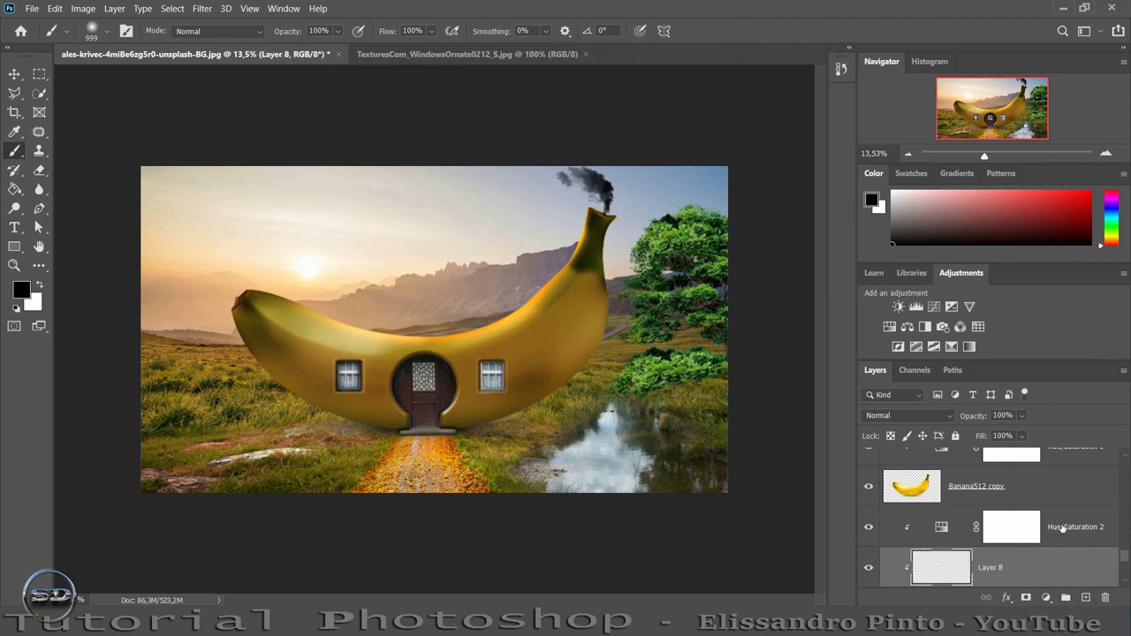
{"action": "left_click_drag", "start_coordinate": [1063, 528], "coordinate": [1031, 565]}
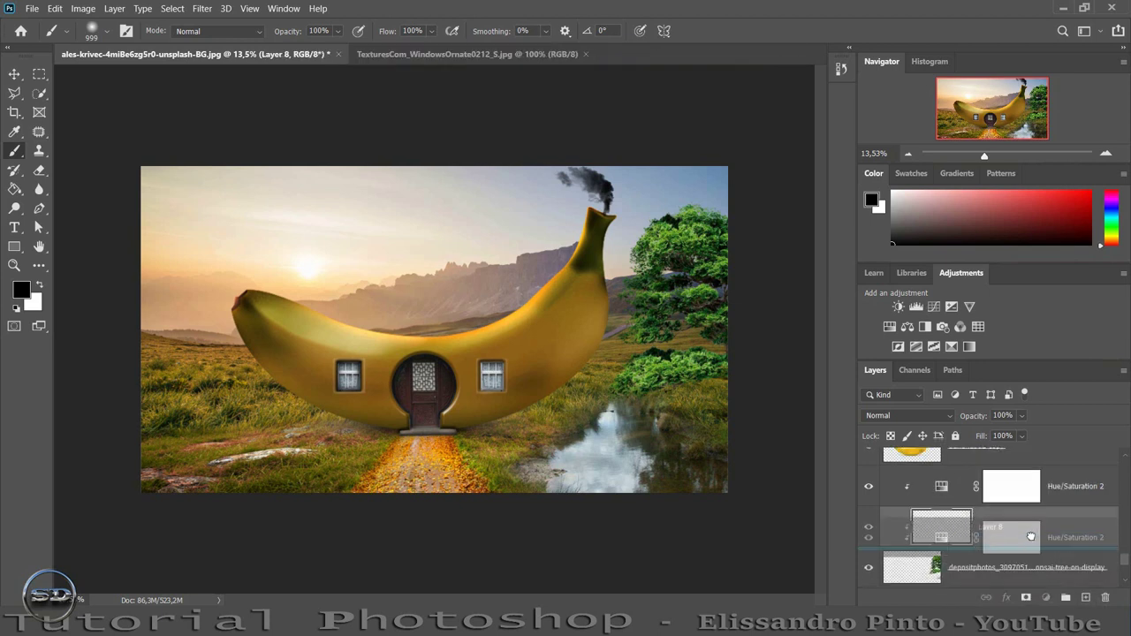
{"action": "left_click", "coordinate": [987, 484]}
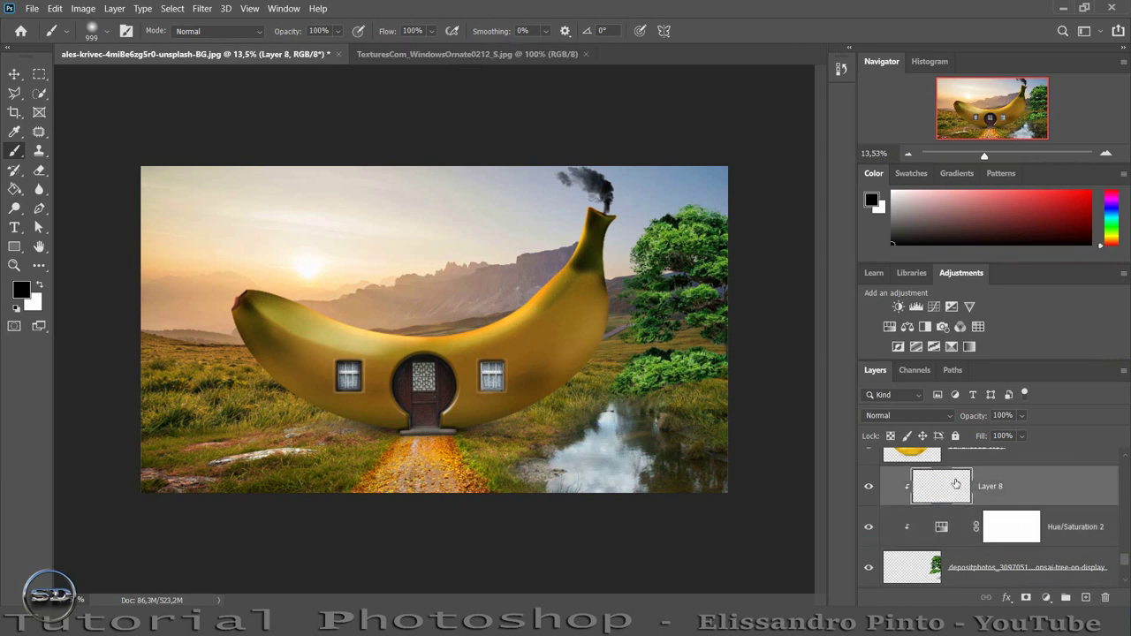
{"action": "left_click", "coordinate": [14, 132]}
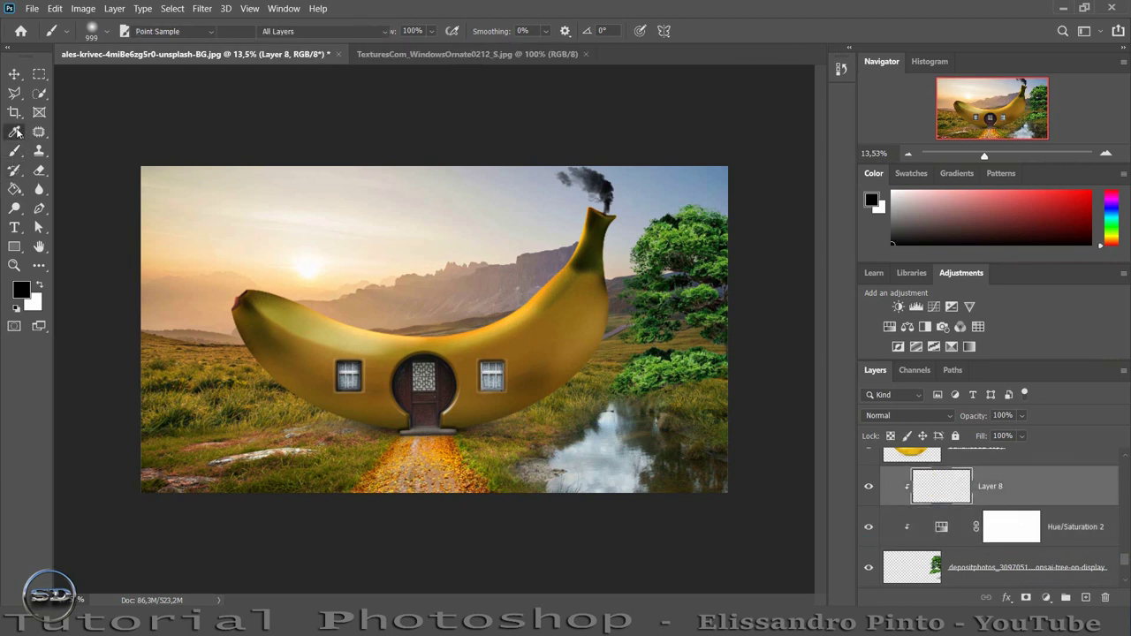
{"action": "left_click", "coordinate": [239, 264]}
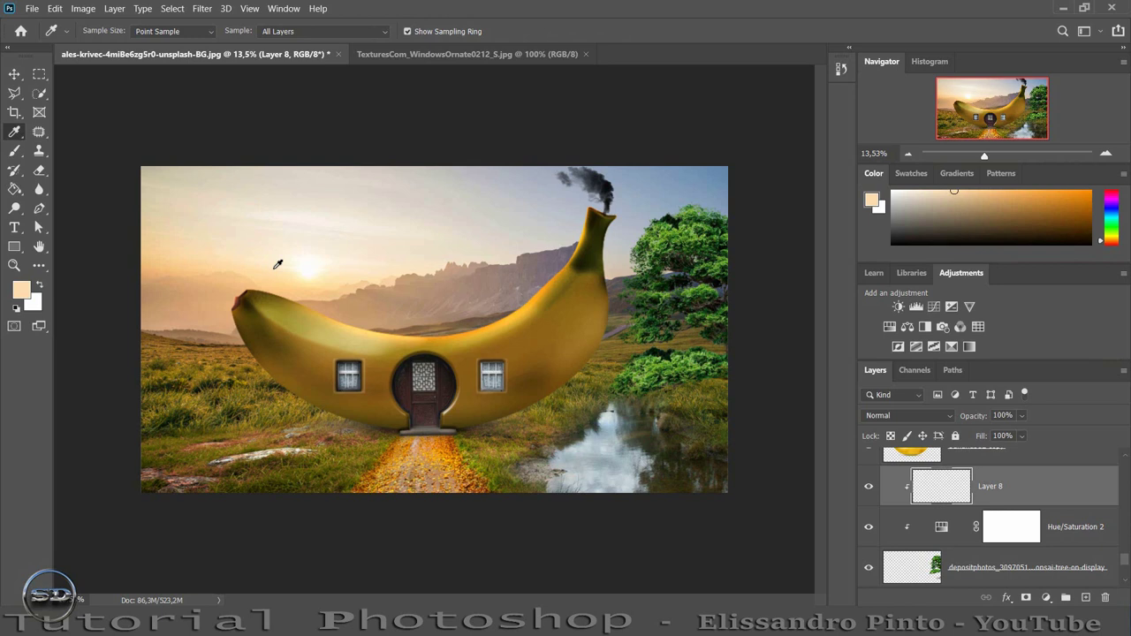
{"action": "left_click", "coordinate": [326, 281]}
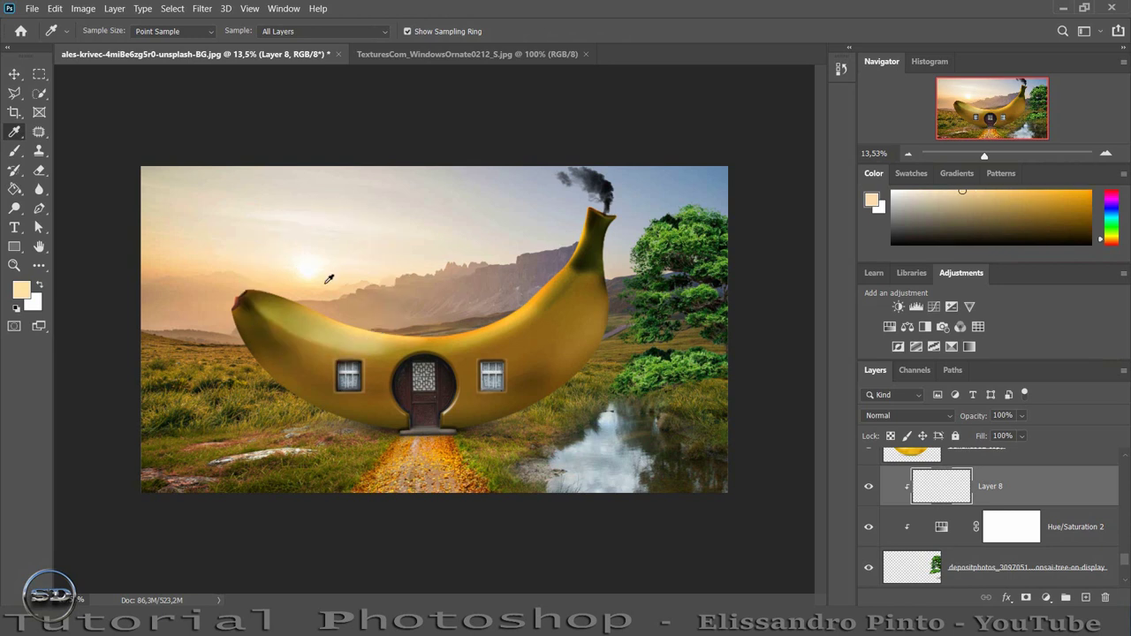
{"action": "left_click", "coordinate": [538, 293]}
- Brush an orange glow on the tree's left edge, blended in Screen mode at 38% fill
{"action": "left_click", "coordinate": [14, 151]}
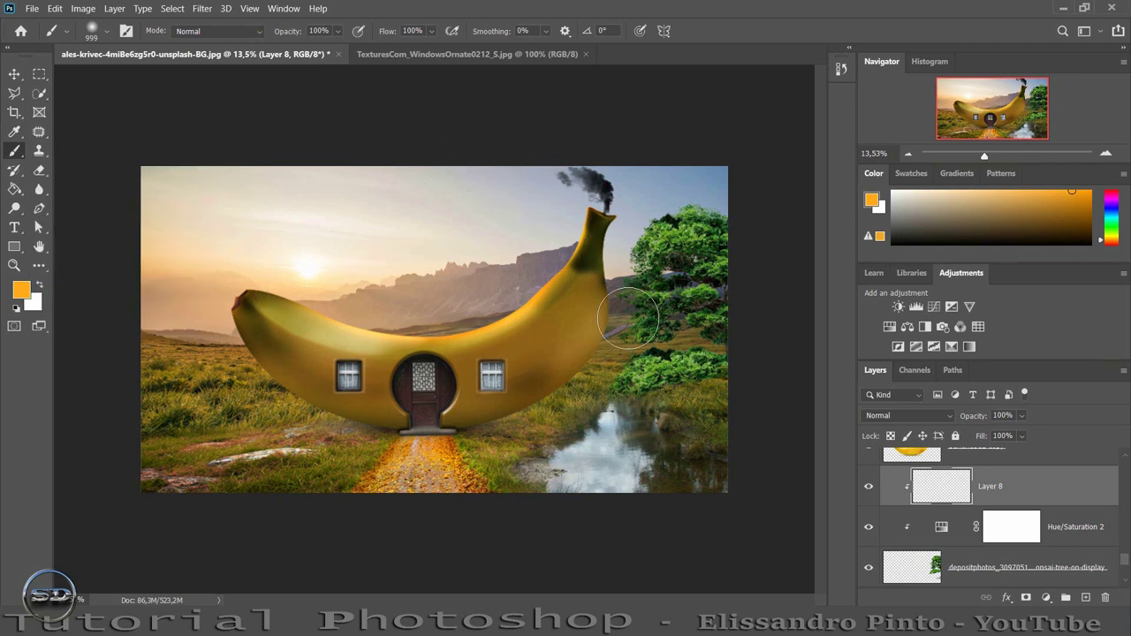
{"action": "mouse_move", "coordinate": [635, 324]}
{"action": "left_mouse_down"}
{"action": "mouse_move", "coordinate": [619, 299]}
{"action": "mouse_move", "coordinate": [647, 228]}
{"action": "left_mouse_up"}
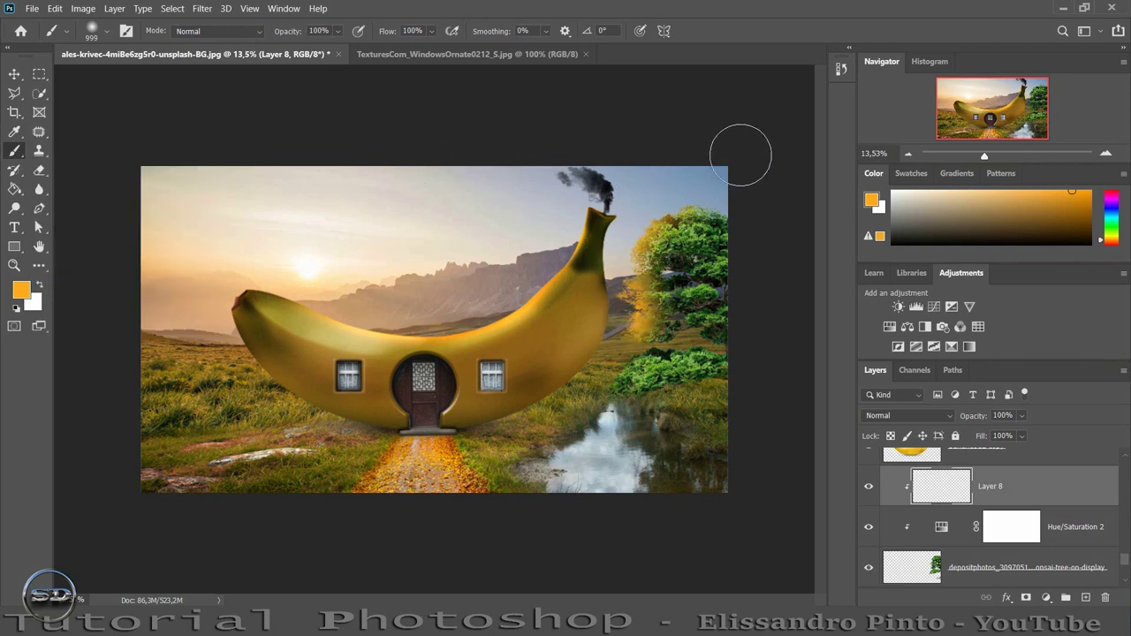
{"action": "left_click", "coordinate": [930, 415]}
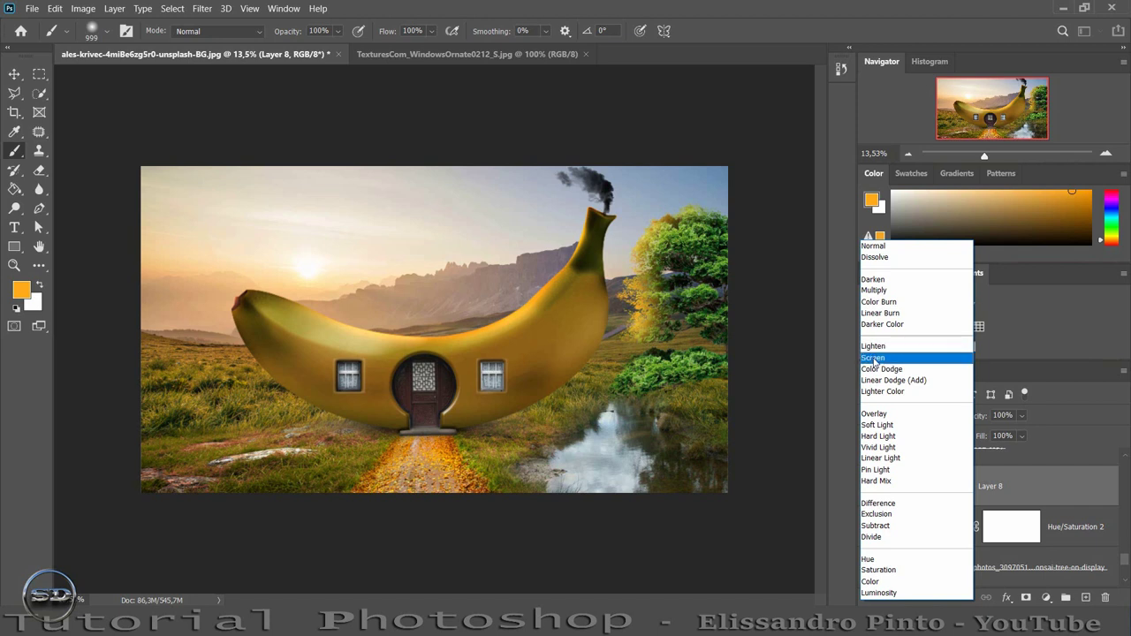
{"action": "left_click", "coordinate": [873, 358]}
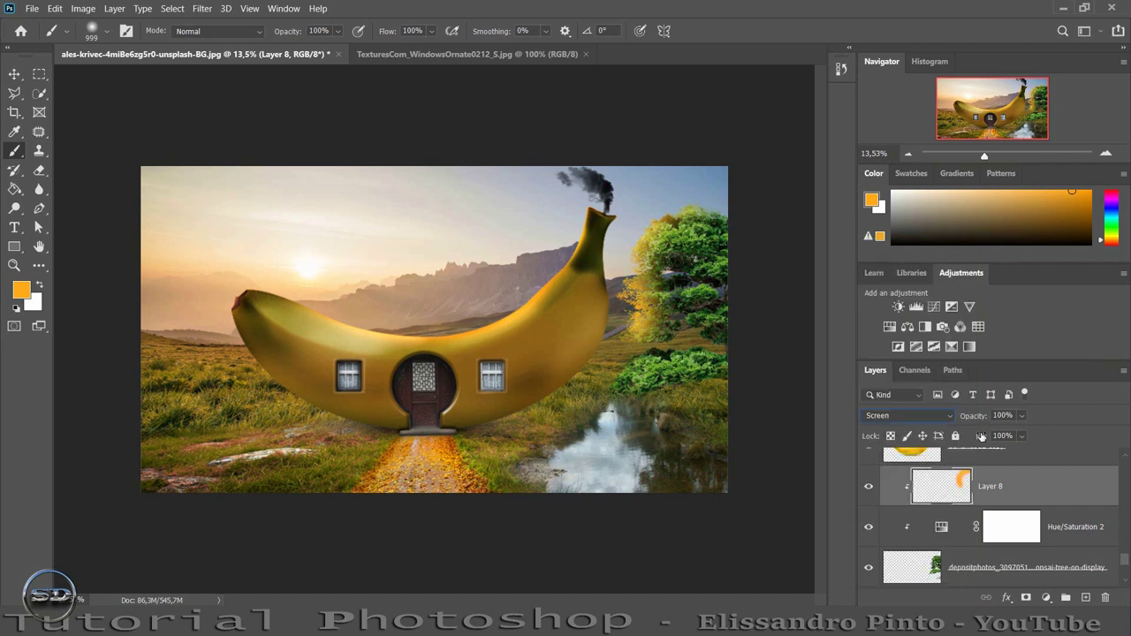
{"action": "left_click_drag", "start_coordinate": [981, 437], "coordinate": [931, 428]}
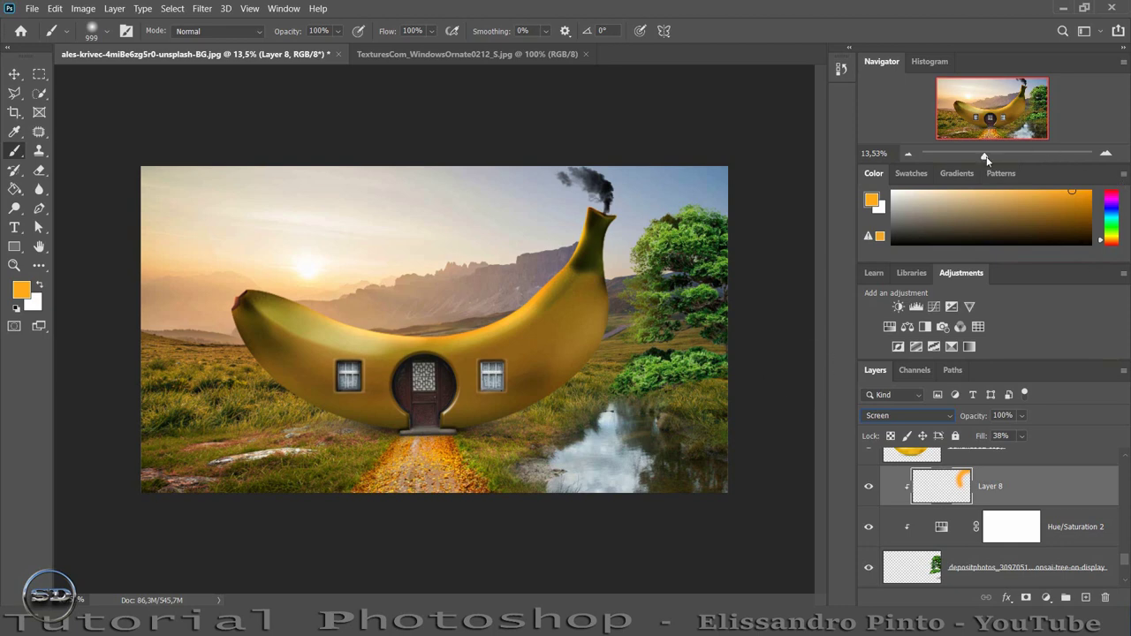
{"action": "left_click_drag", "start_coordinate": [986, 157], "coordinate": [995, 155]}
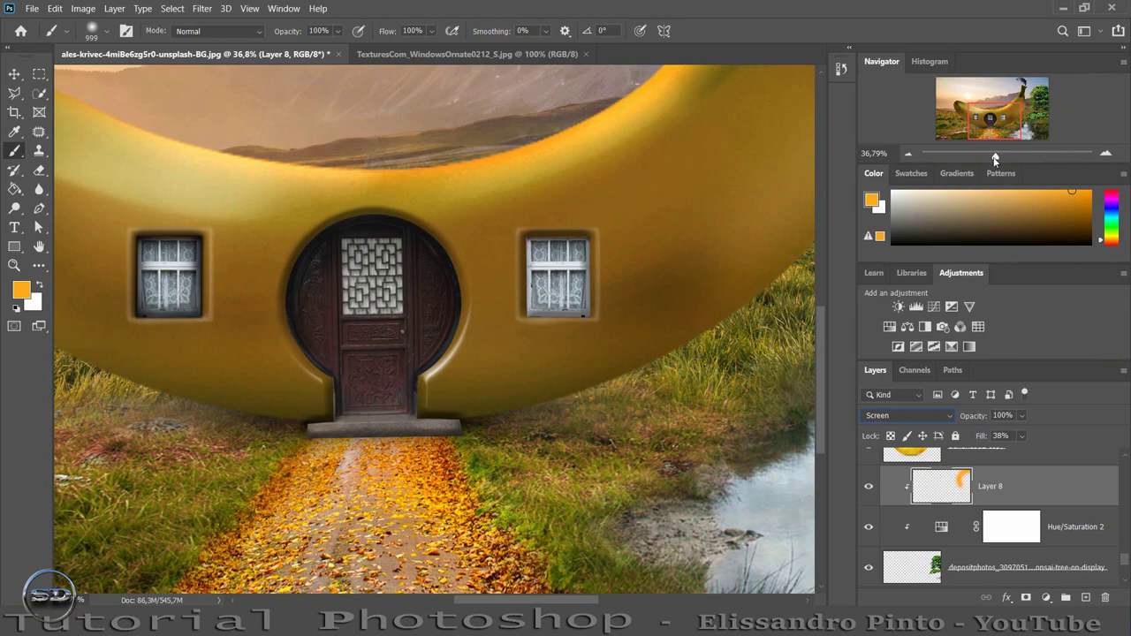
- Select the Grama grass layer at the bottom of the Layers panel
{"action": "left_click_drag", "start_coordinate": [995, 156], "coordinate": [998, 159]}
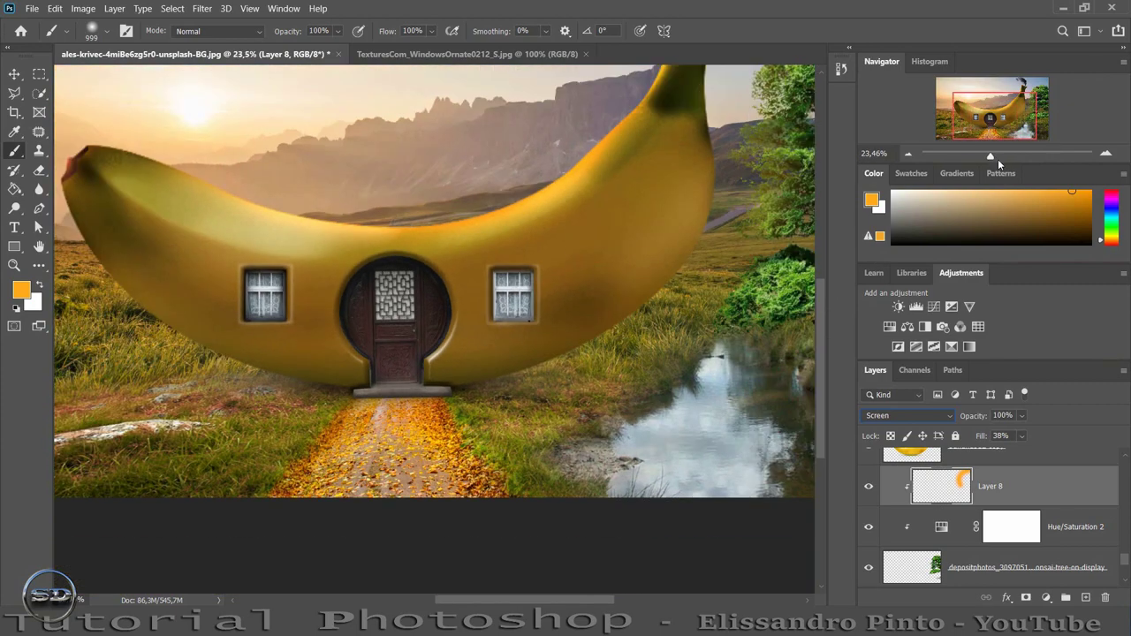
{"action": "scroll", "coordinate": [1053, 502], "scroll_direction": "up", "scroll_amount": 3}
{"action": "scroll", "coordinate": [1053, 502], "scroll_direction": "down", "scroll_amount": 1}
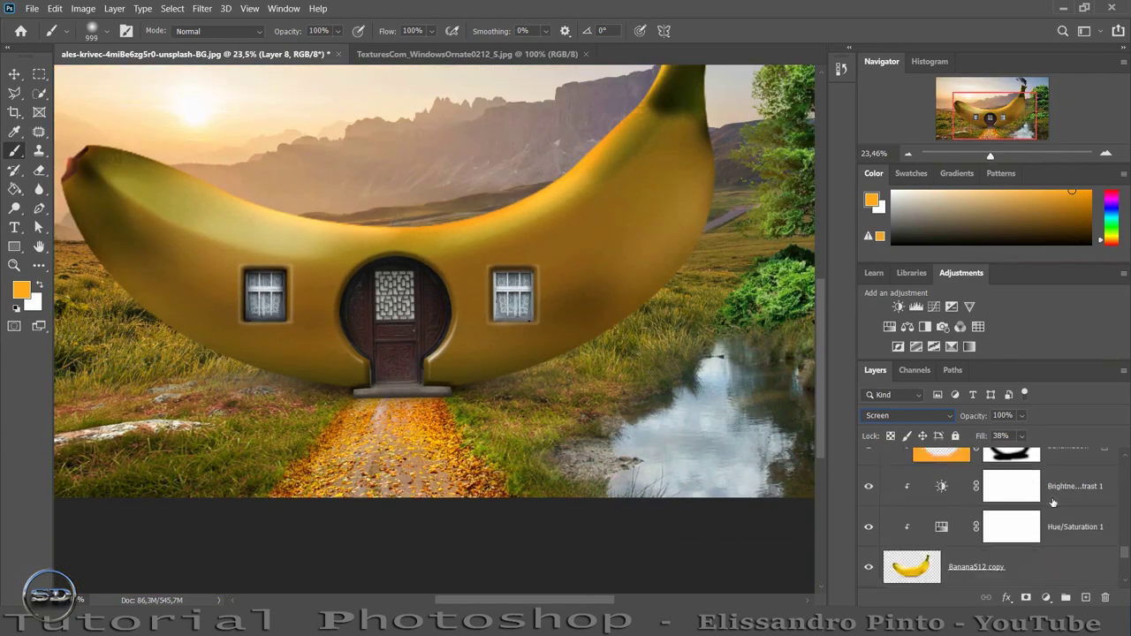
{"action": "scroll", "coordinate": [1052, 502], "scroll_direction": "down", "scroll_amount": 2}
{"action": "scroll", "coordinate": [1053, 502], "scroll_direction": "up", "scroll_amount": 3}
{"action": "scroll", "coordinate": [1053, 502], "scroll_direction": "up", "scroll_amount": 2}
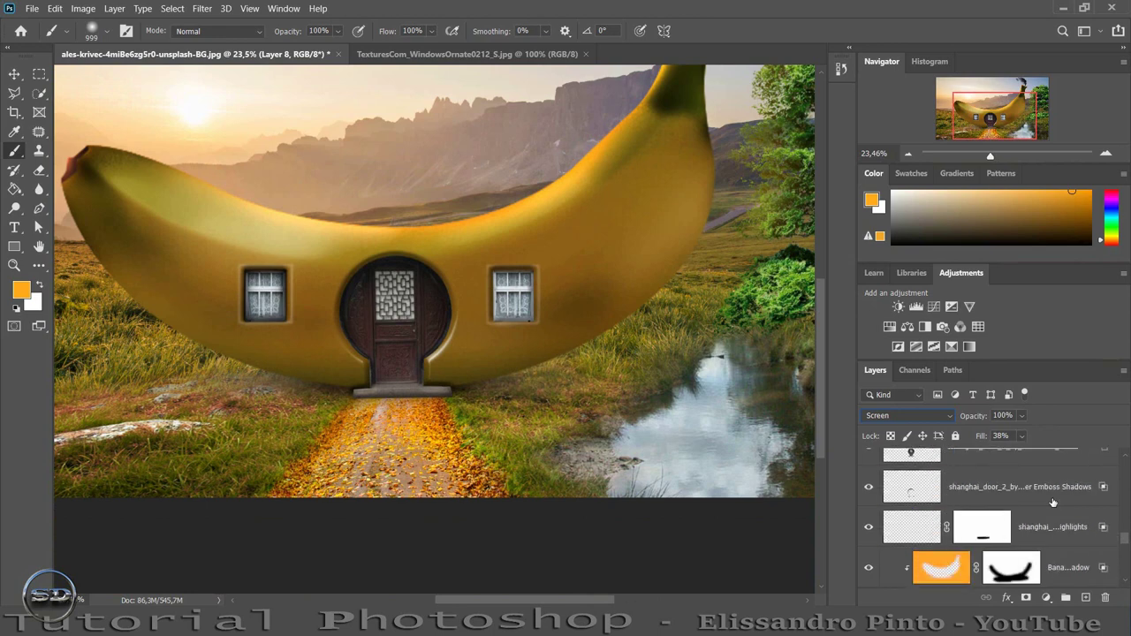
{"action": "left_click", "coordinate": [1058, 557]}
{"action": "scroll", "coordinate": [1058, 548], "scroll_direction": "down", "scroll_amount": 1}
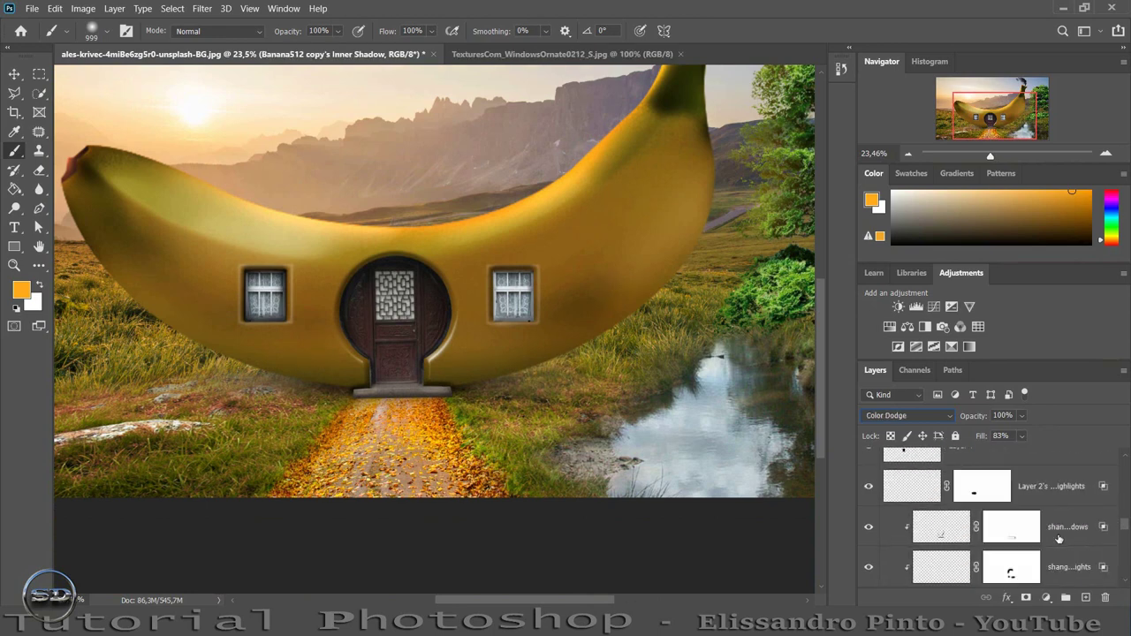
{"action": "scroll", "coordinate": [1058, 537], "scroll_direction": "down", "scroll_amount": 3}
{"action": "scroll", "coordinate": [1059, 538], "scroll_direction": "down", "scroll_amount": 2}
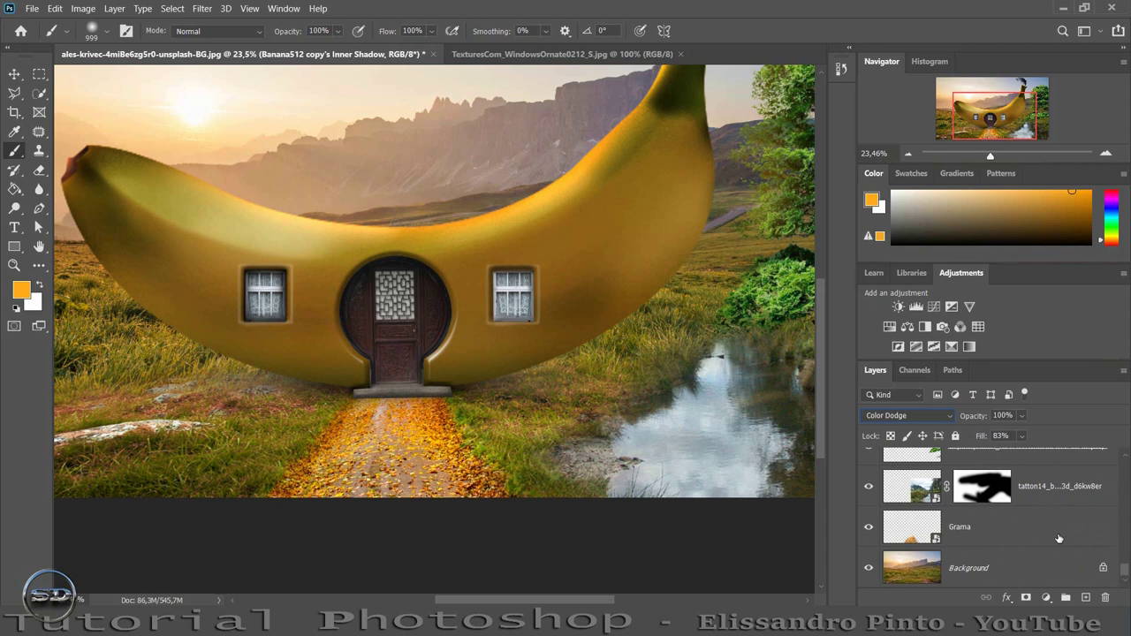
{"action": "left_click", "coordinate": [1015, 518]}
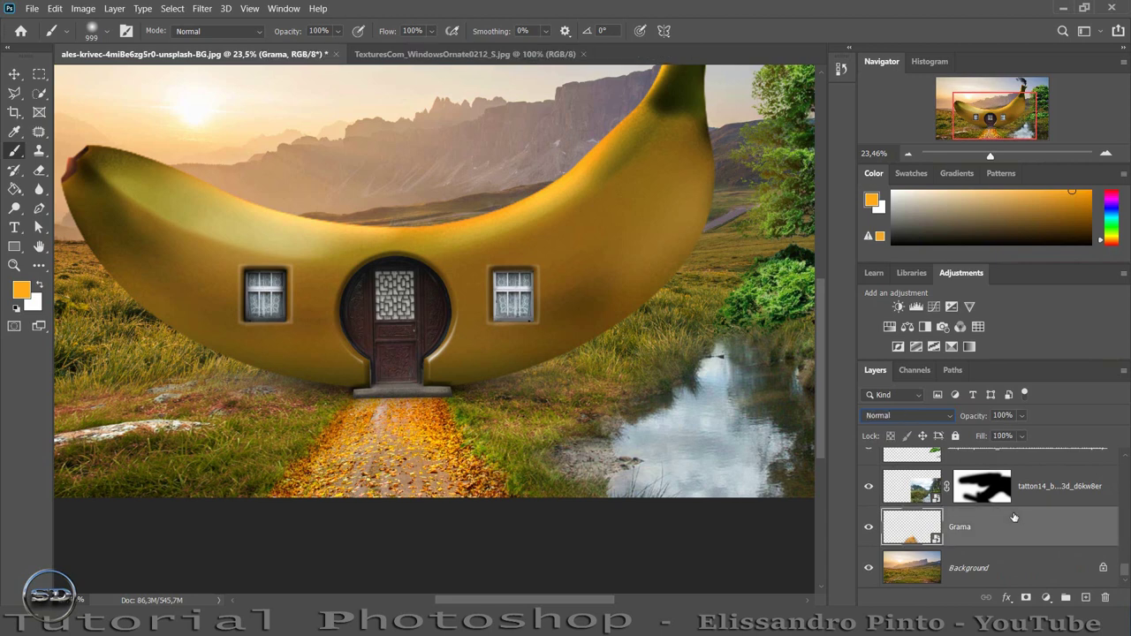
- Add a Brightness/Contrast adjustment at -56 clipped to the Grama layer
{"action": "left_click", "coordinate": [898, 307]}
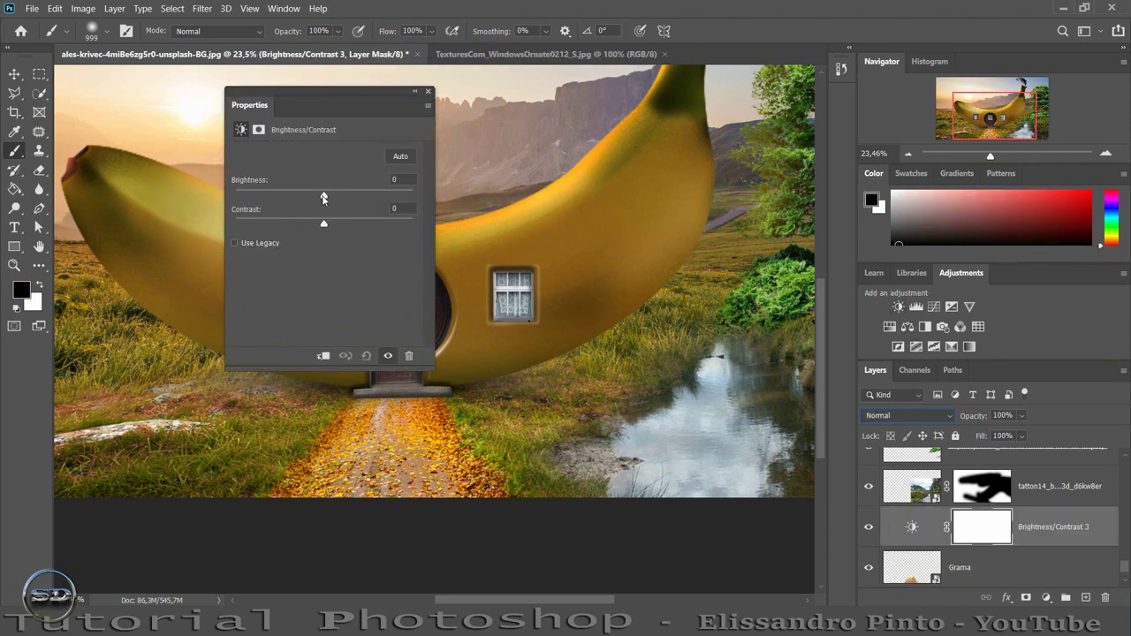
{"action": "left_click_drag", "start_coordinate": [323, 196], "coordinate": [290, 194]}
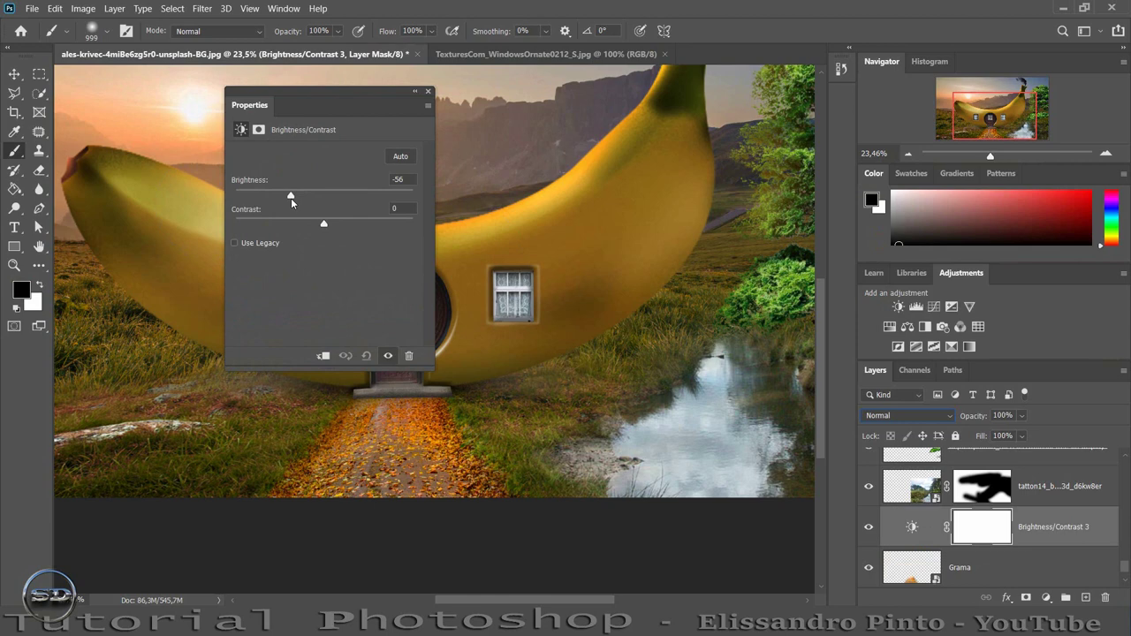
{"action": "left_click", "coordinate": [323, 356]}
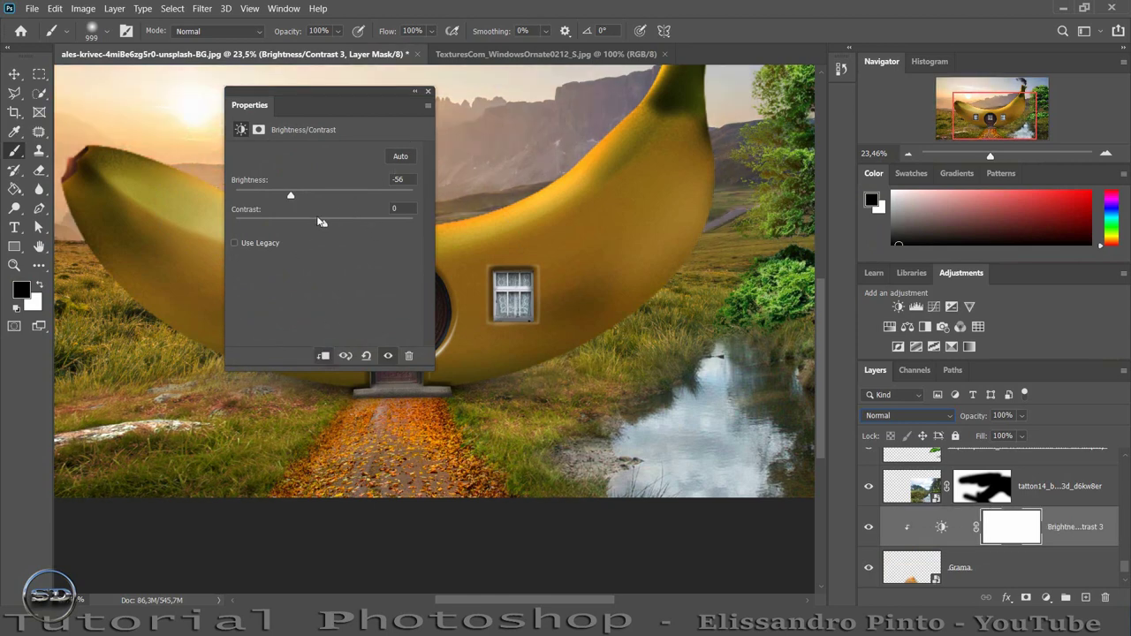
{"action": "left_click", "coordinate": [428, 92]}
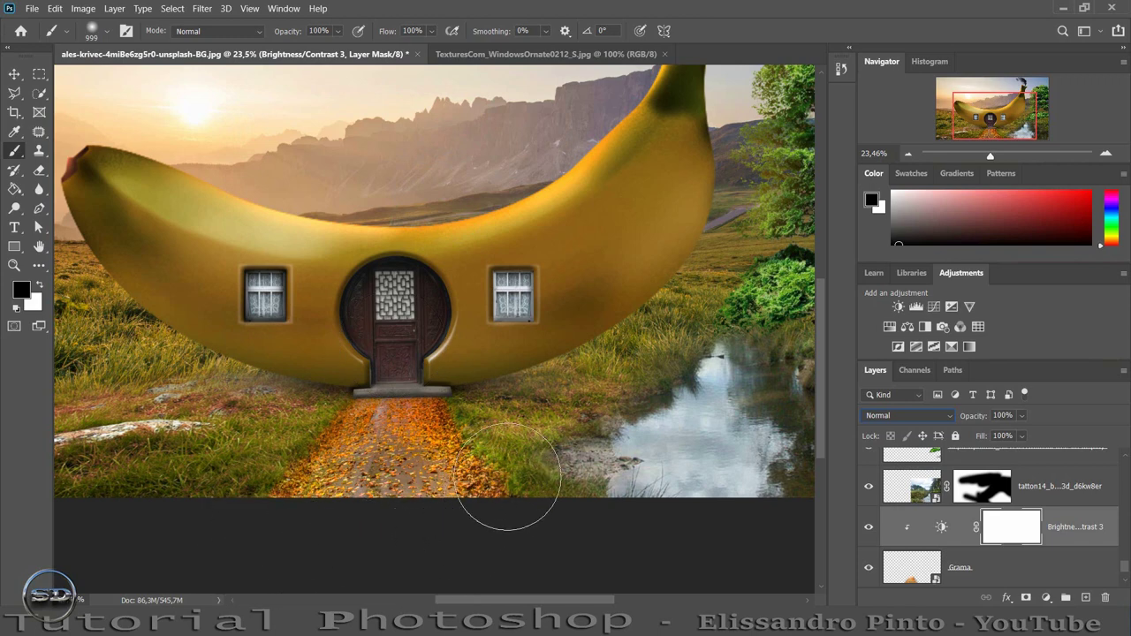
- Paint black on the brightness mask to undo the darkening on grass near the path
{"action": "left_click_drag", "start_coordinate": [504, 498], "coordinate": [518, 504]}
{"action": "left_click_drag", "start_coordinate": [251, 477], "coordinate": [255, 443]}
{"action": "left_click_drag", "start_coordinate": [991, 159], "coordinate": [991, 158]}
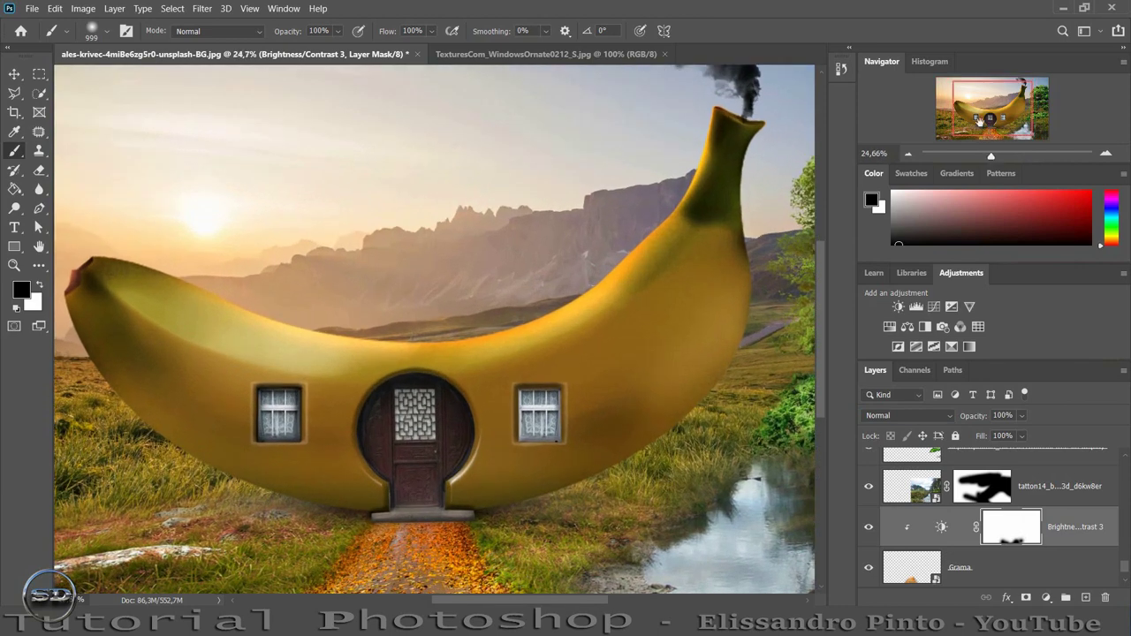
{"action": "scroll", "coordinate": [808, 371], "scroll_direction": "down", "scroll_amount": 2}
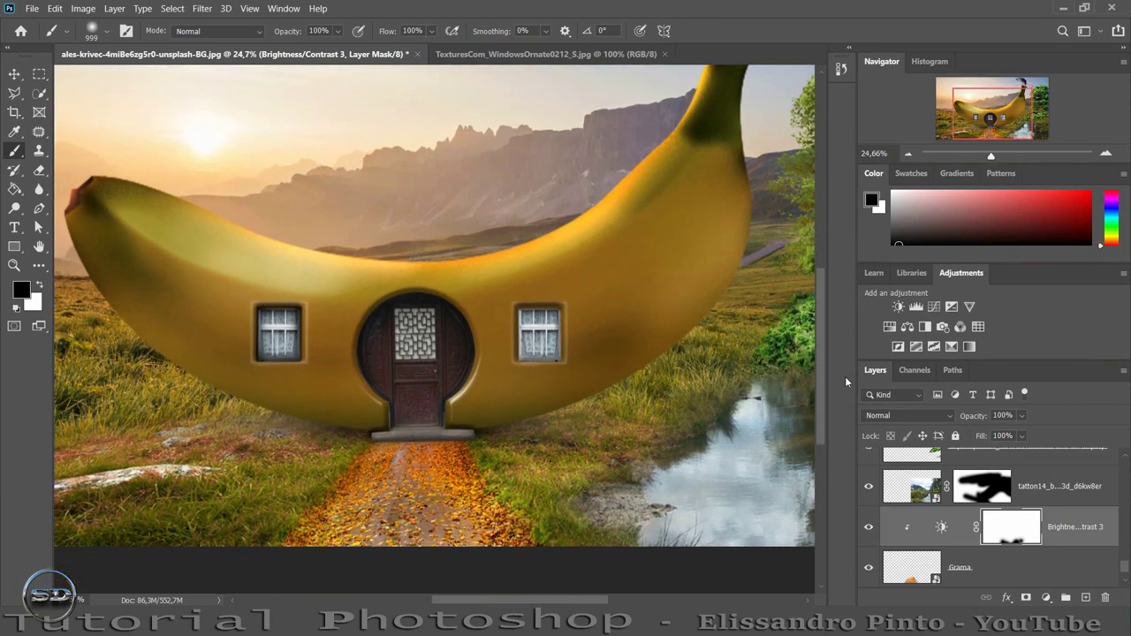
- Add a Hue/Saturation adjustment to the Grama grass with saturation at -30
{"action": "left_click", "coordinate": [912, 562]}
{"action": "left_click", "coordinate": [889, 327]}
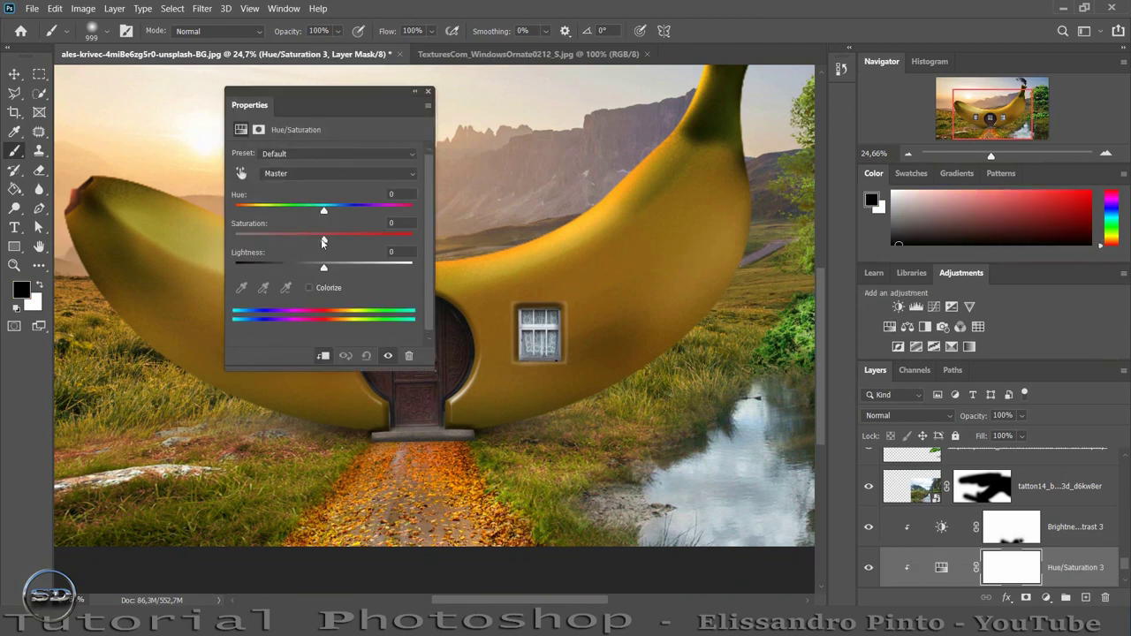
{"action": "left_click_drag", "start_coordinate": [324, 240], "coordinate": [297, 241]}
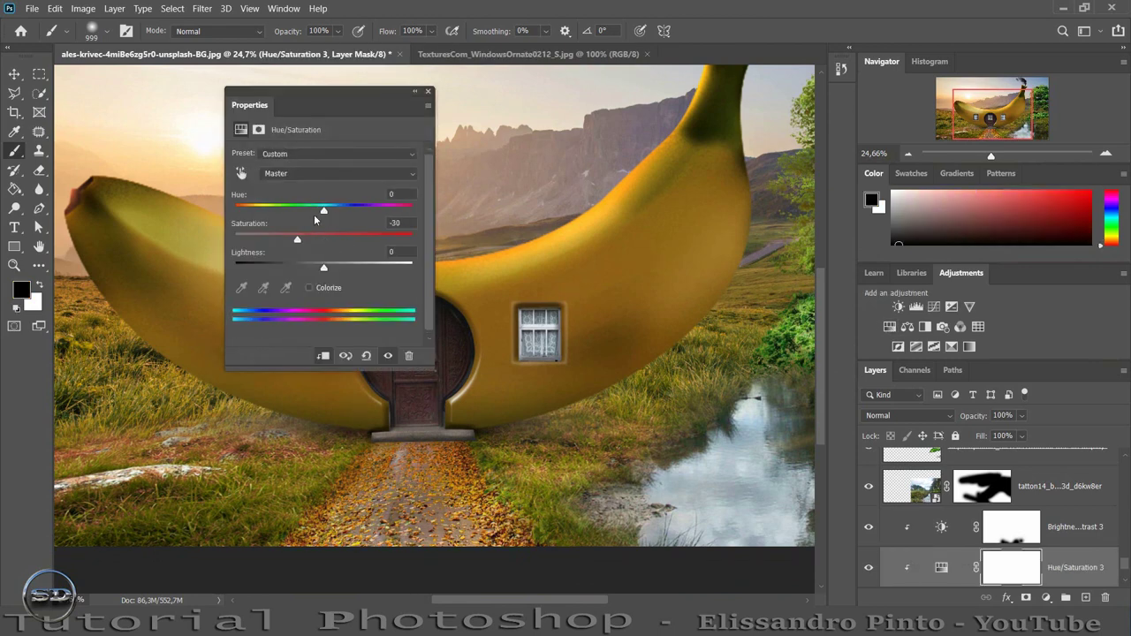
{"action": "left_click", "coordinate": [430, 92]}
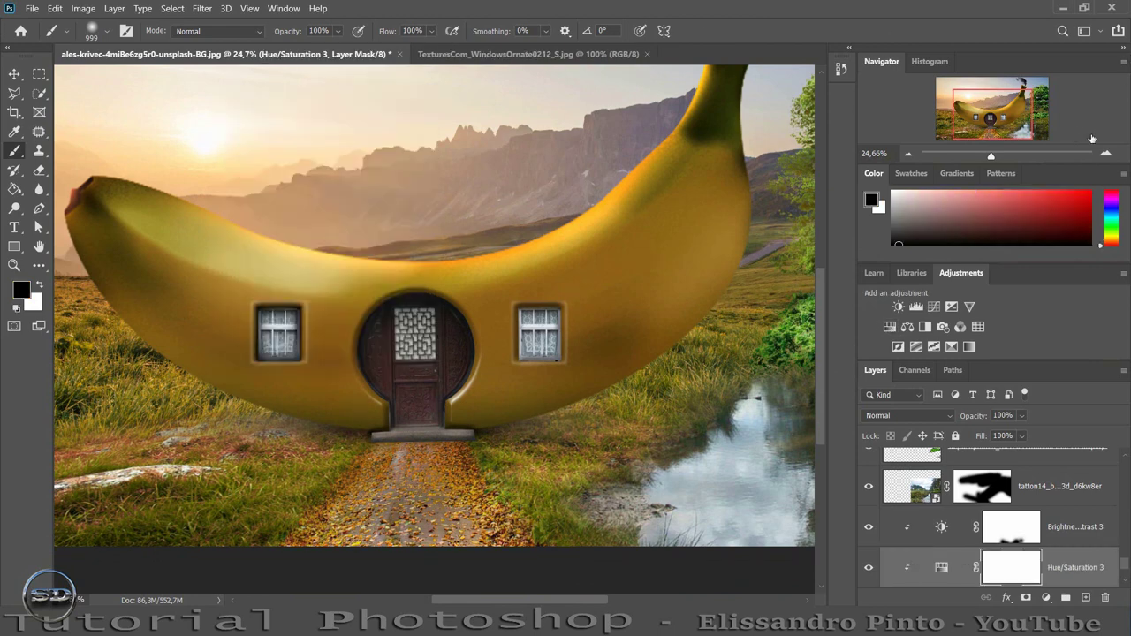
{"action": "left_click_drag", "start_coordinate": [993, 156], "coordinate": [986, 158]}
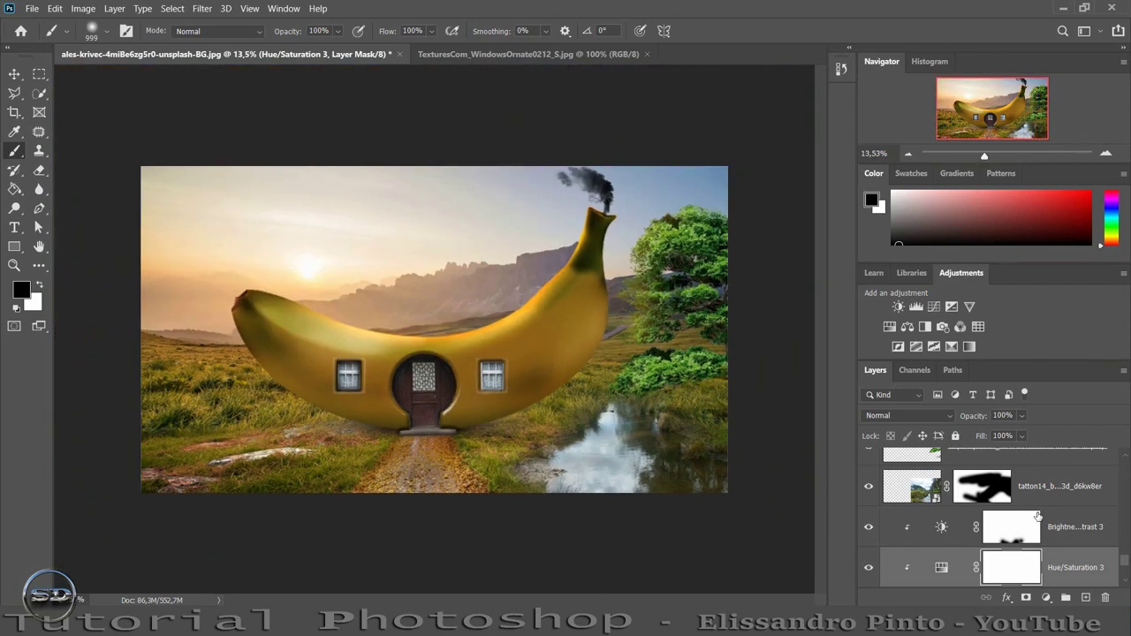
{"action": "scroll", "coordinate": [1038, 518], "scroll_direction": "up", "scroll_amount": 1}
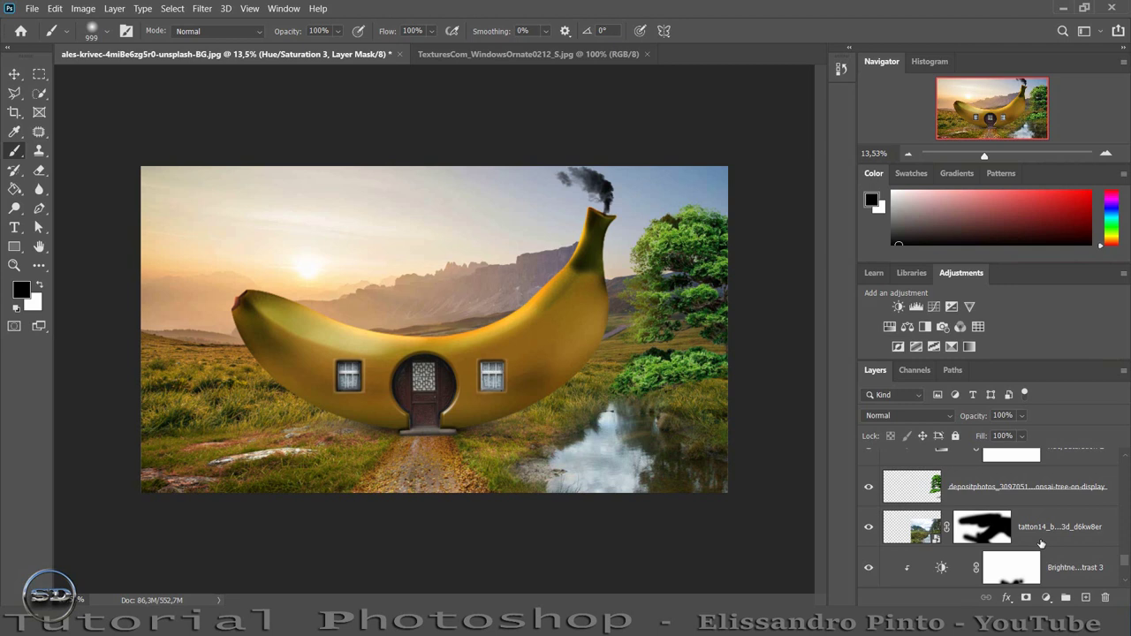
{"action": "scroll", "coordinate": [1041, 544], "scroll_direction": "up", "scroll_amount": 1}
{"action": "scroll", "coordinate": [1041, 544], "scroll_direction": "up", "scroll_amount": 1}
{"action": "scroll", "coordinate": [1041, 543], "scroll_direction": "up", "scroll_amount": 2}
{"action": "scroll", "coordinate": [1041, 543], "scroll_direction": "up", "scroll_amount": 1}
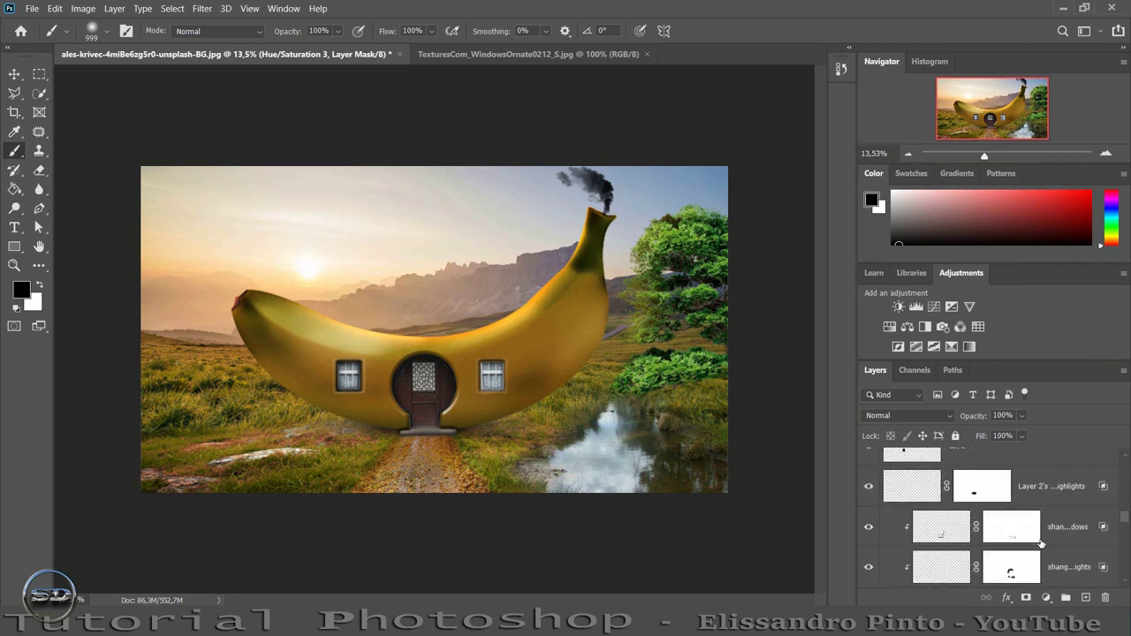
{"action": "scroll", "coordinate": [1041, 544], "scroll_direction": "up", "scroll_amount": 2}
{"action": "scroll", "coordinate": [1041, 544], "scroll_direction": "up", "scroll_amount": 1}
{"action": "scroll", "coordinate": [1041, 543], "scroll_direction": "up", "scroll_amount": 1}
{"action": "scroll", "coordinate": [1041, 544], "scroll_direction": "up", "scroll_amount": 1}
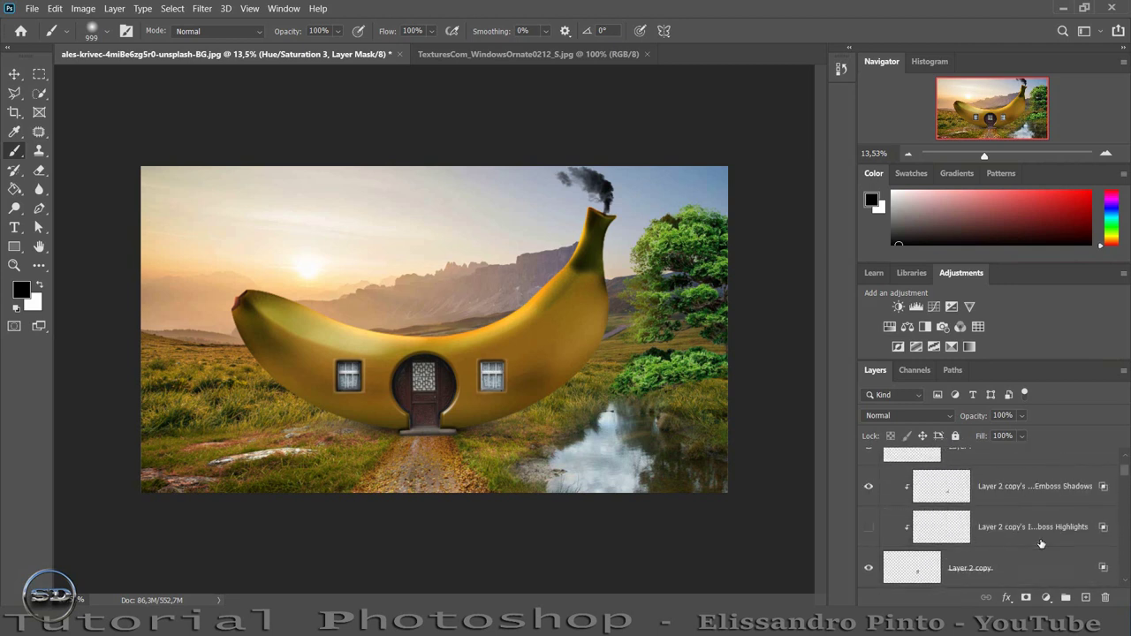
{"action": "scroll", "coordinate": [1041, 543], "scroll_direction": "up", "scroll_amount": 1}
{"action": "scroll", "coordinate": [1041, 543], "scroll_direction": "up", "scroll_amount": 1}
- Place the butterflies image over the stream, above Layer 7
{"action": "left_click", "coordinate": [995, 517]}
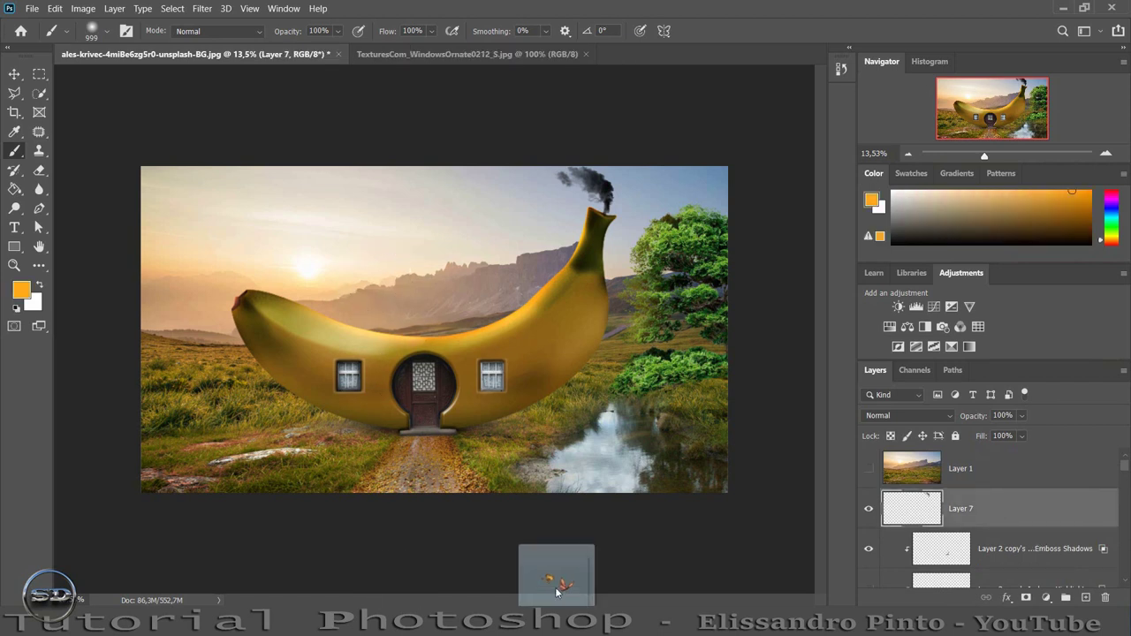
{"action": "left_click_drag", "start_coordinate": [543, 576], "coordinate": [614, 497]}
{"action": "left_click_drag", "start_coordinate": [469, 358], "coordinate": [682, 485]}
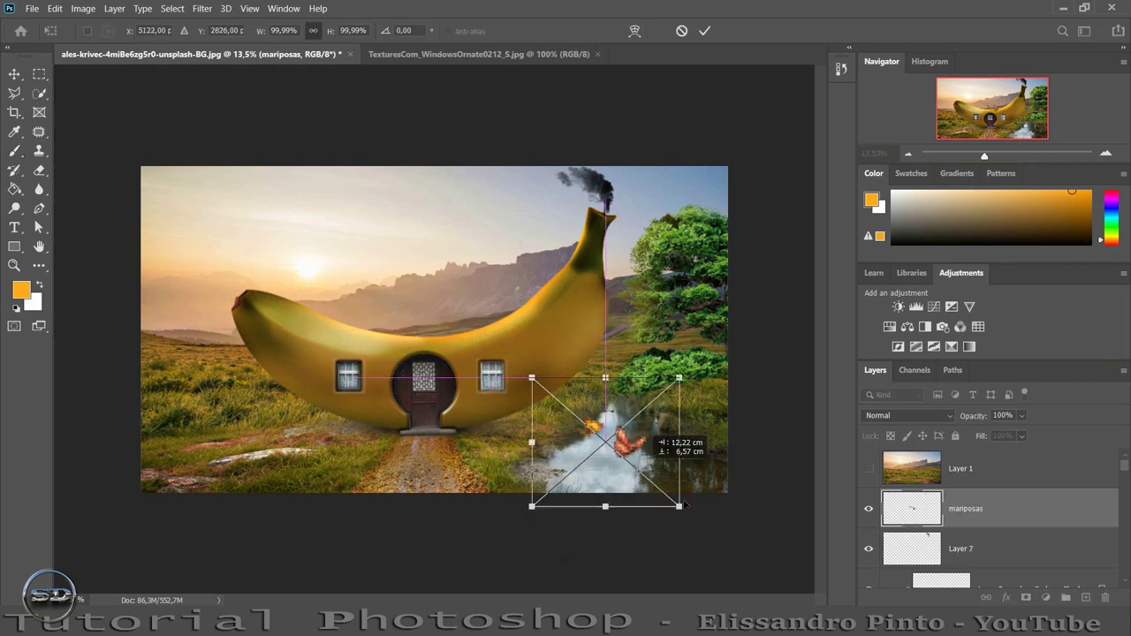
{"action": "left_click", "coordinate": [704, 31]}
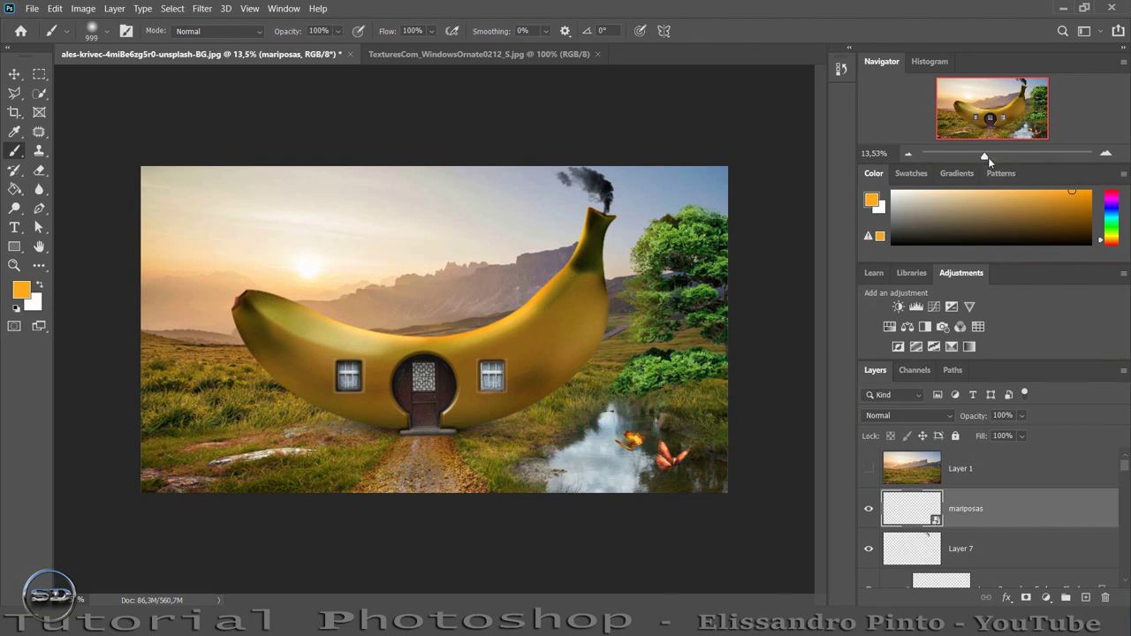
- Rasterize the mariposas layer and scale the butterflies down to about 34%
{"action": "left_click_drag", "start_coordinate": [992, 161], "coordinate": [1013, 163]}
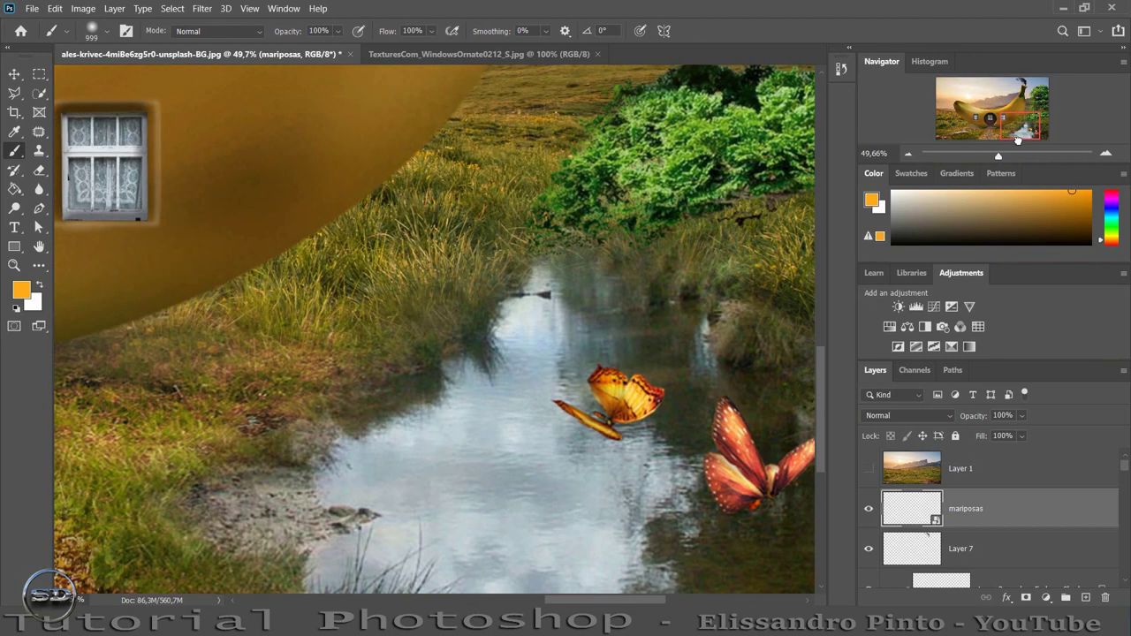
{"action": "scroll", "coordinate": [822, 425], "scroll_direction": "down", "scroll_amount": 2}
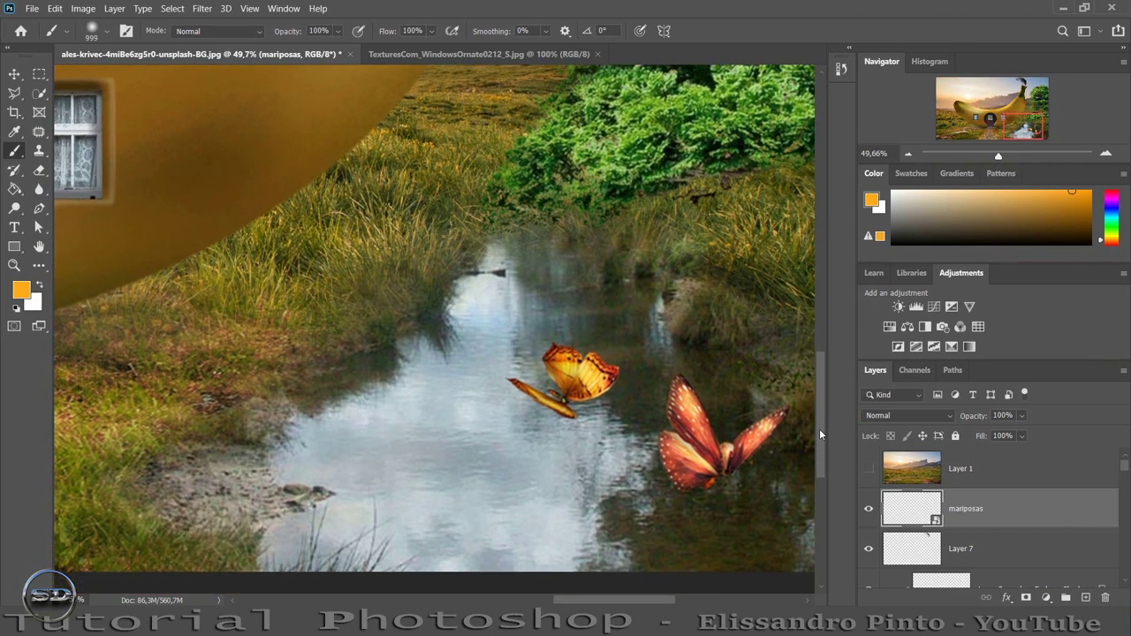
{"action": "right_click", "coordinate": [1054, 513]}
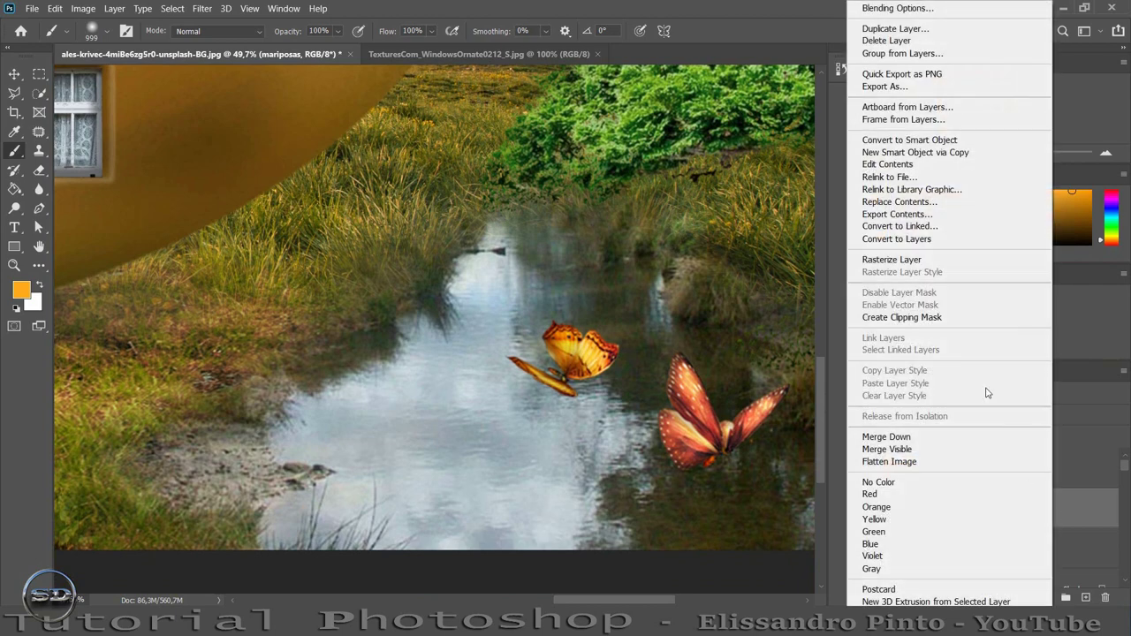
{"action": "left_click", "coordinate": [937, 255]}
{"action": "left_click", "coordinate": [14, 73]}
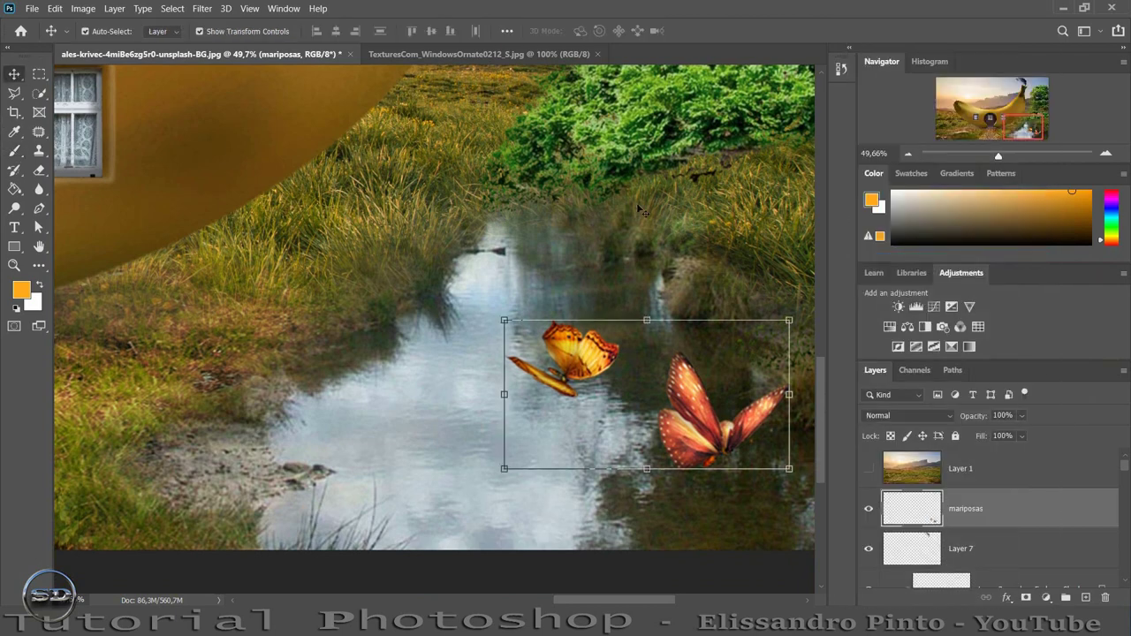
{"action": "left_click_drag", "start_coordinate": [789, 320], "coordinate": [601, 419]}
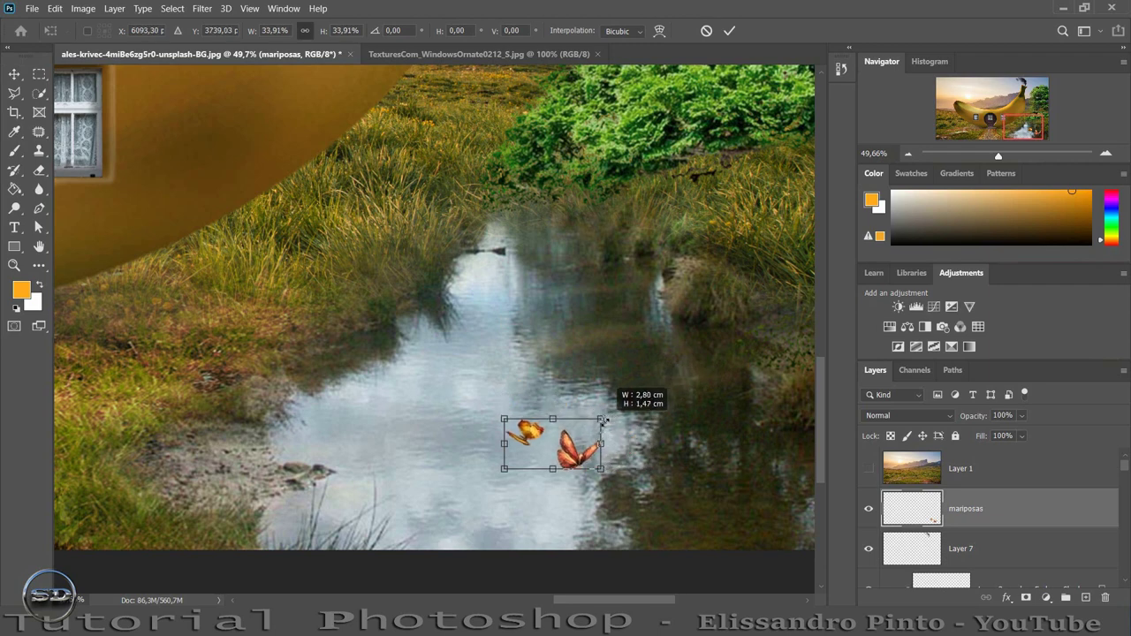
{"action": "left_click", "coordinate": [729, 31]}
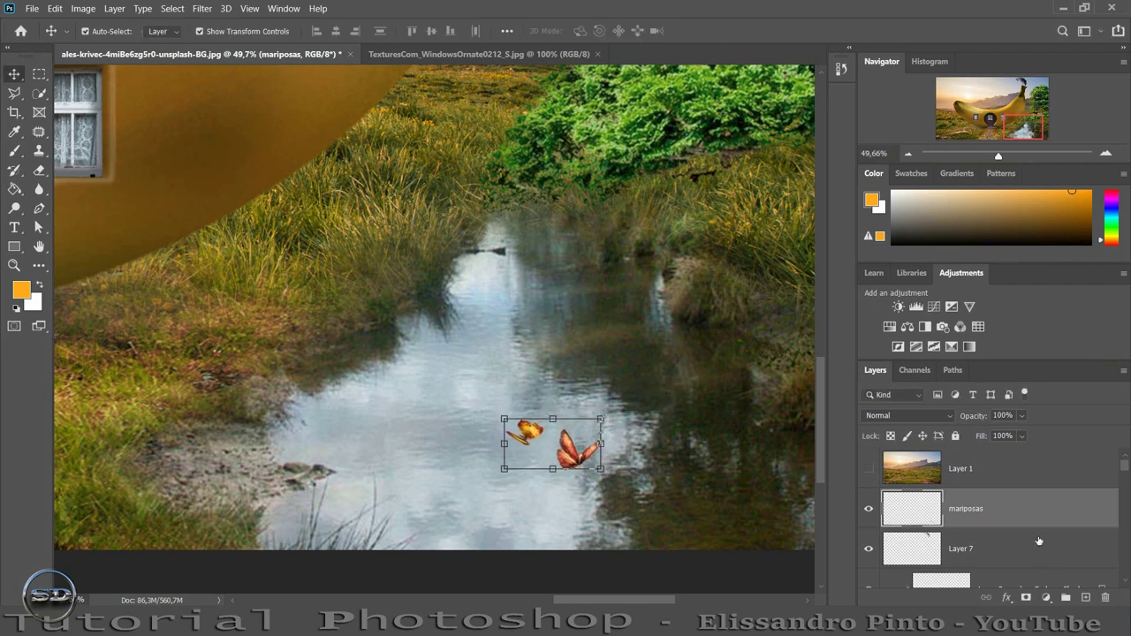
- Duplicate the butterflies layer and flip the original upside down just below them
{"action": "key", "text": "ctrl+j"}
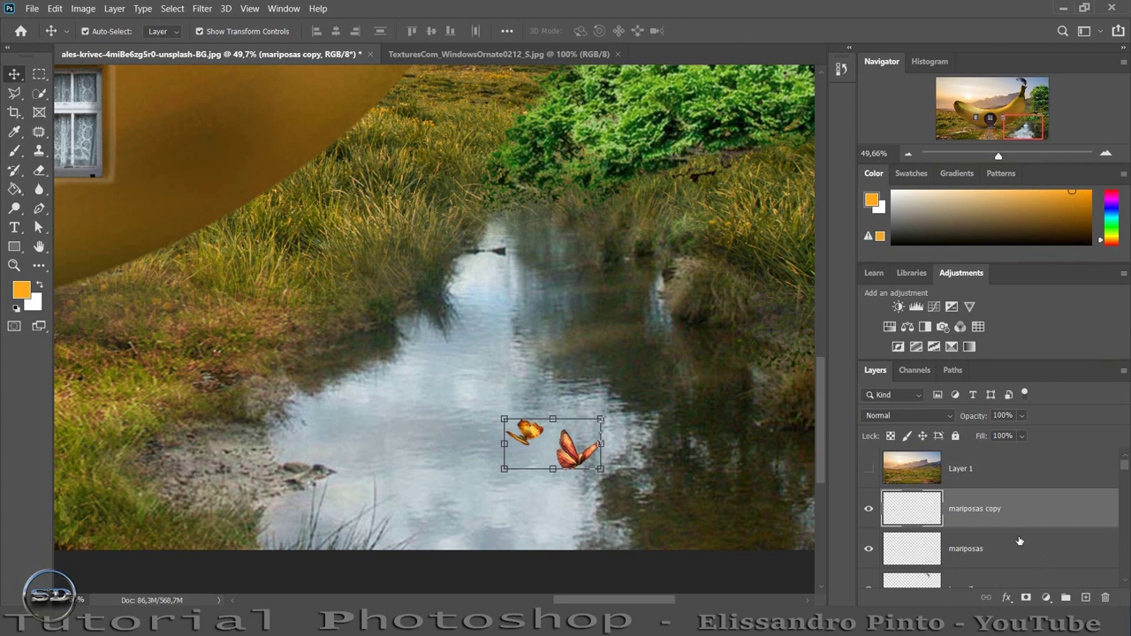
{"action": "left_click", "coordinate": [909, 555]}
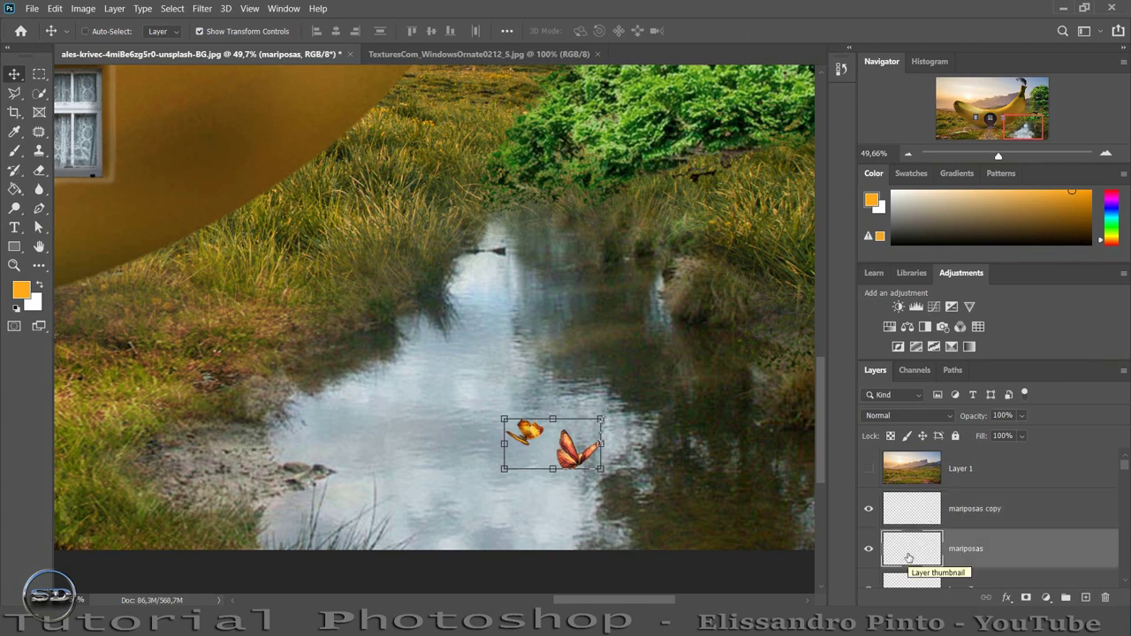
{"action": "key", "text": "ctrl+t"}
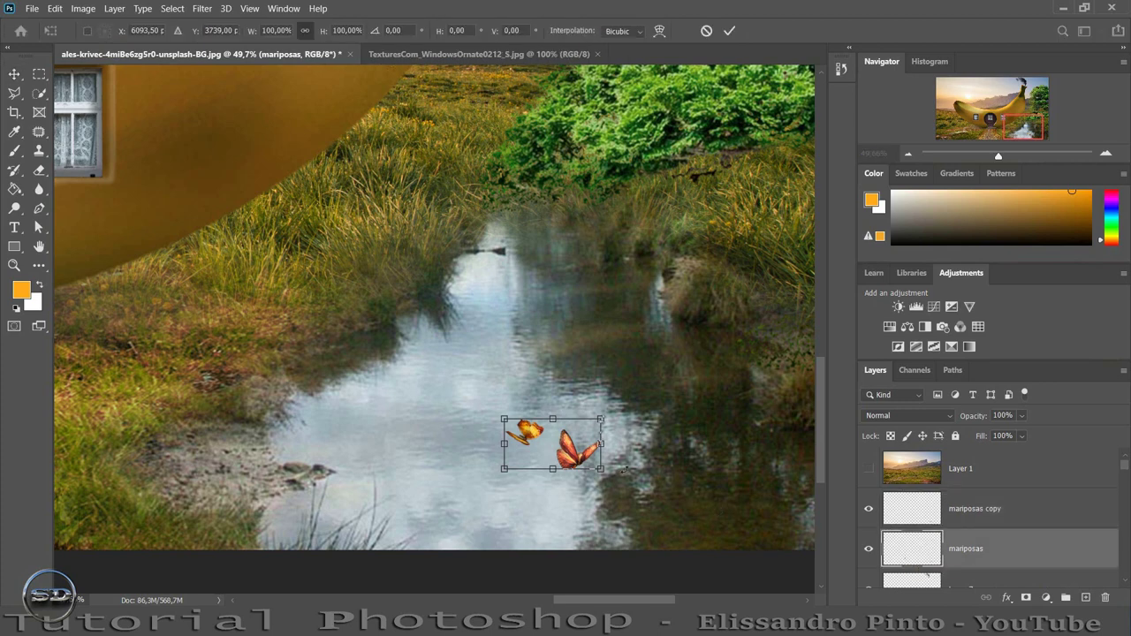
{"action": "right_click", "coordinate": [568, 463]}
{"action": "left_click", "coordinate": [601, 447]}
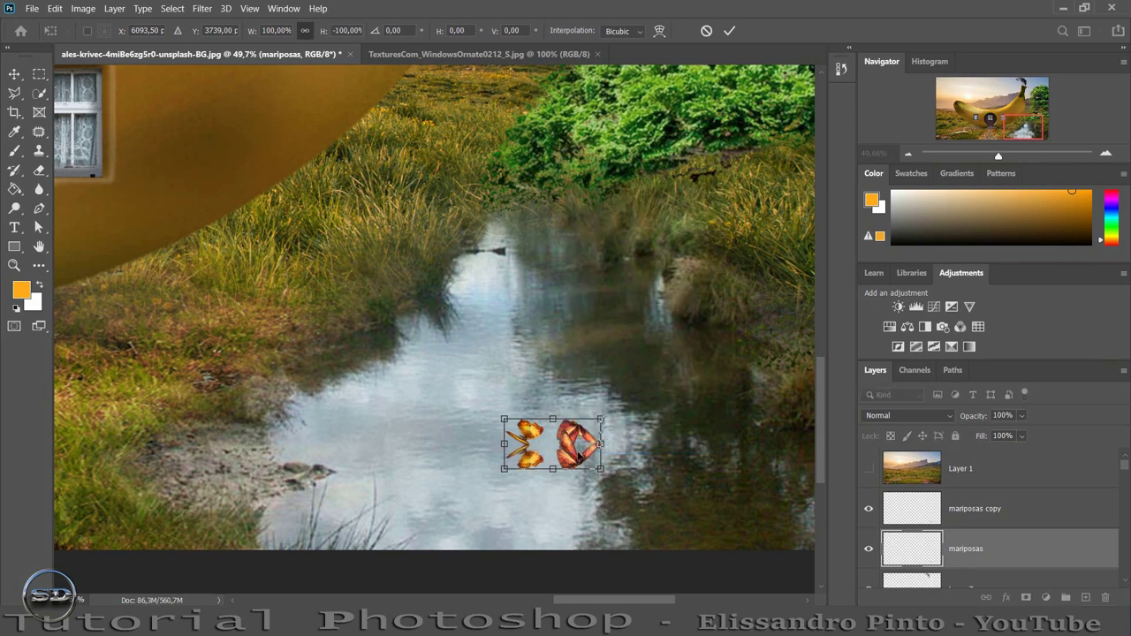
{"action": "left_click_drag", "start_coordinate": [583, 467], "coordinate": [584, 510]}
- Rotate the butterfly reflection to about 50° with 50% fill and 75% opacity
{"action": "left_click_drag", "start_coordinate": [640, 470], "coordinate": [649, 495]}
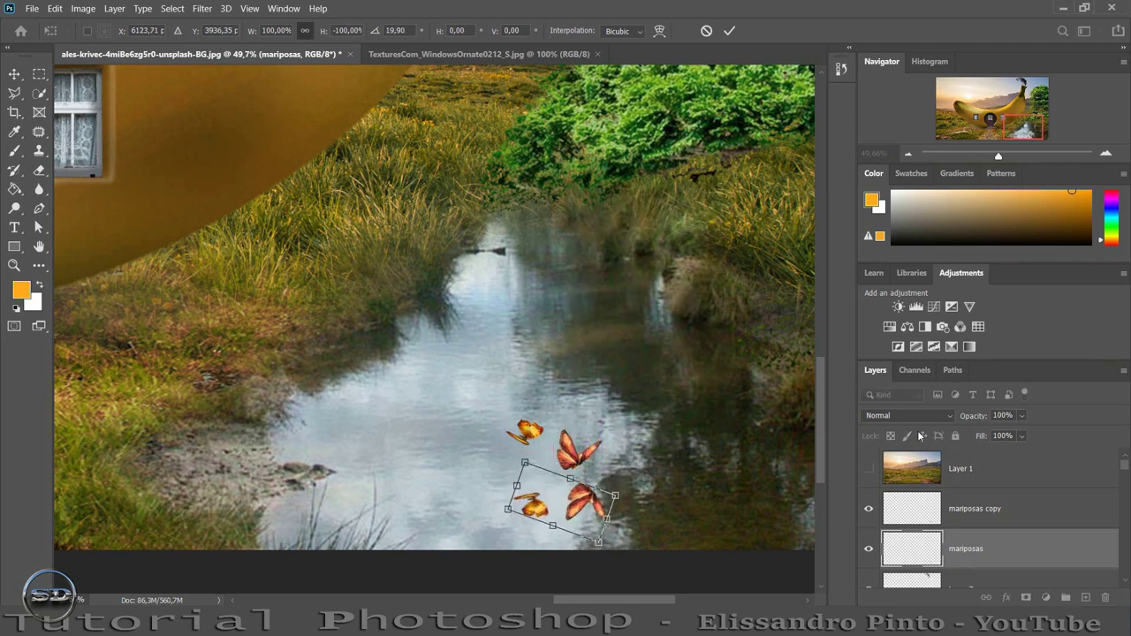
{"action": "left_click_drag", "start_coordinate": [984, 439], "coordinate": [944, 442]}
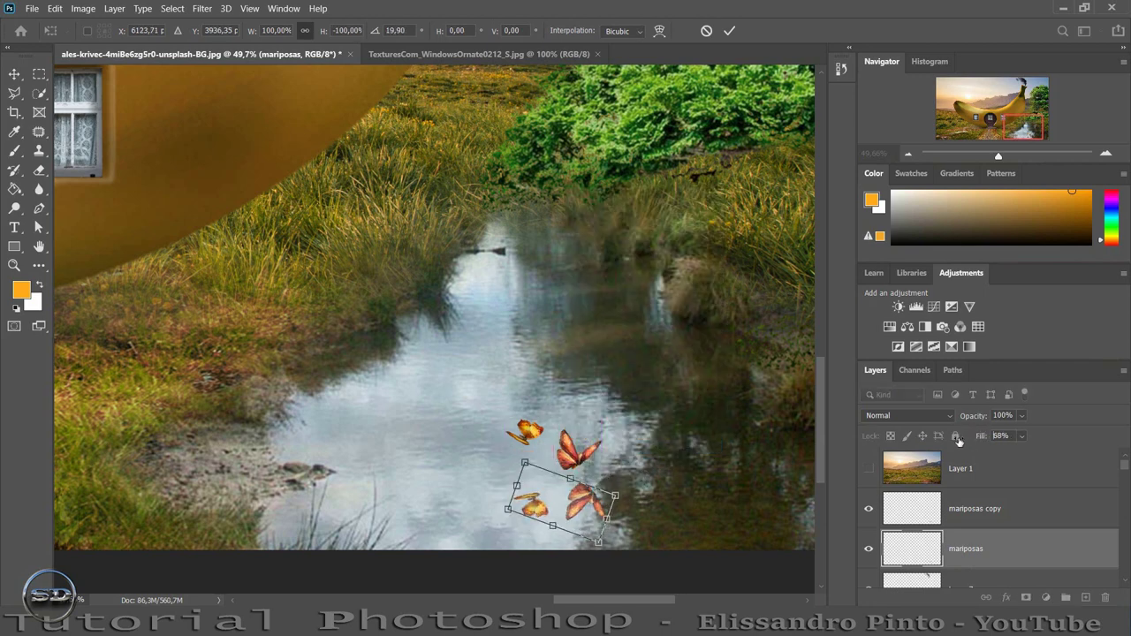
{"action": "mouse_move", "coordinate": [808, 443]}
{"action": "left_mouse_down"}
{"action": "mouse_move", "coordinate": [734, 464]}
{"action": "mouse_move", "coordinate": [713, 493]}
{"action": "left_mouse_up"}
{"action": "left_click_drag", "start_coordinate": [561, 507], "coordinate": [555, 504]}
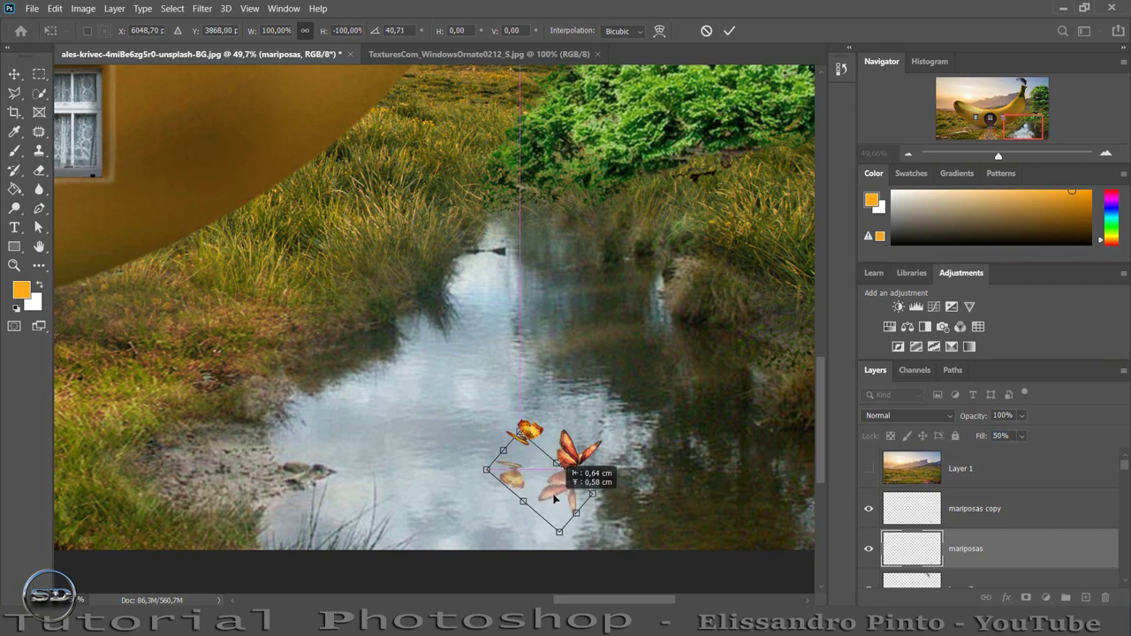
{"action": "left_click_drag", "start_coordinate": [677, 426], "coordinate": [658, 445]}
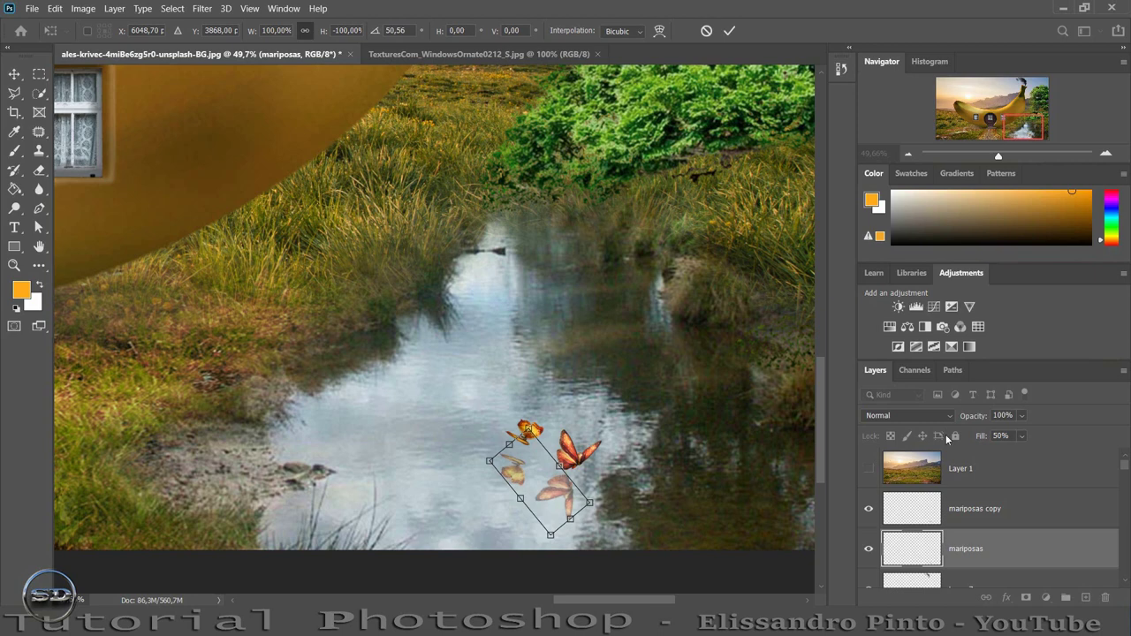
{"action": "left_click_drag", "start_coordinate": [979, 416], "coordinate": [963, 422]}
{"action": "left_click", "coordinate": [202, 9]}
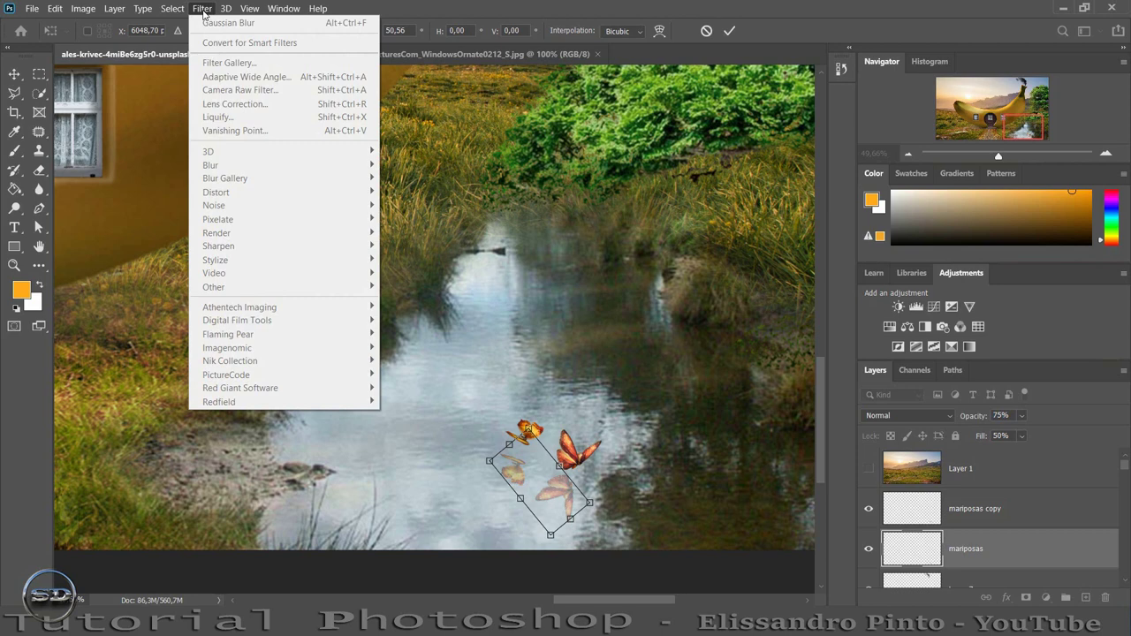
{"action": "left_click", "coordinate": [202, 9]}
{"action": "left_click", "coordinate": [202, 9]}
{"action": "left_click", "coordinate": [202, 9]}
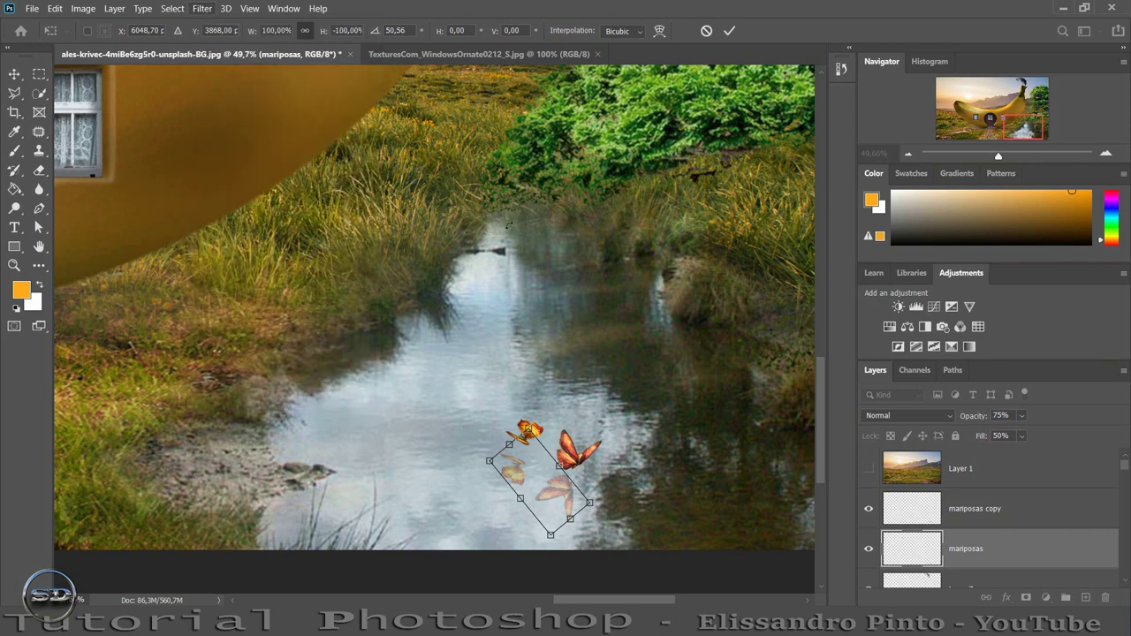
{"action": "key", "text": "Return"}
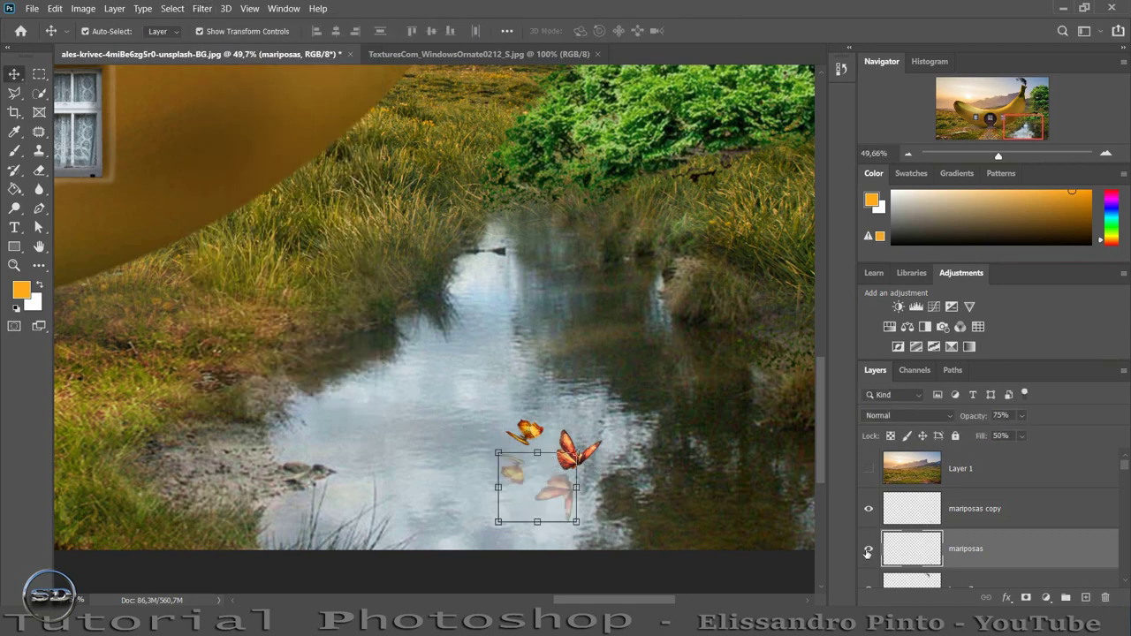
- Apply a Gaussian Blur of about 4.7 px to the butterfly reflection
{"action": "left_click", "coordinate": [14, 150]}
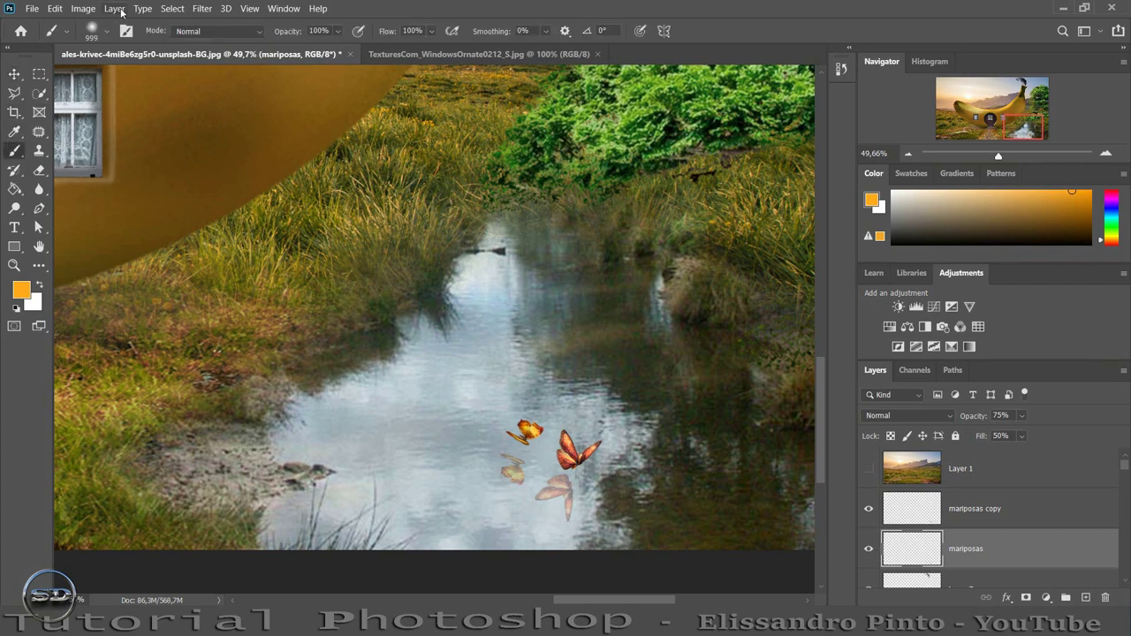
{"action": "left_click", "coordinate": [203, 8]}
{"action": "mouse_move", "coordinate": [281, 165]}
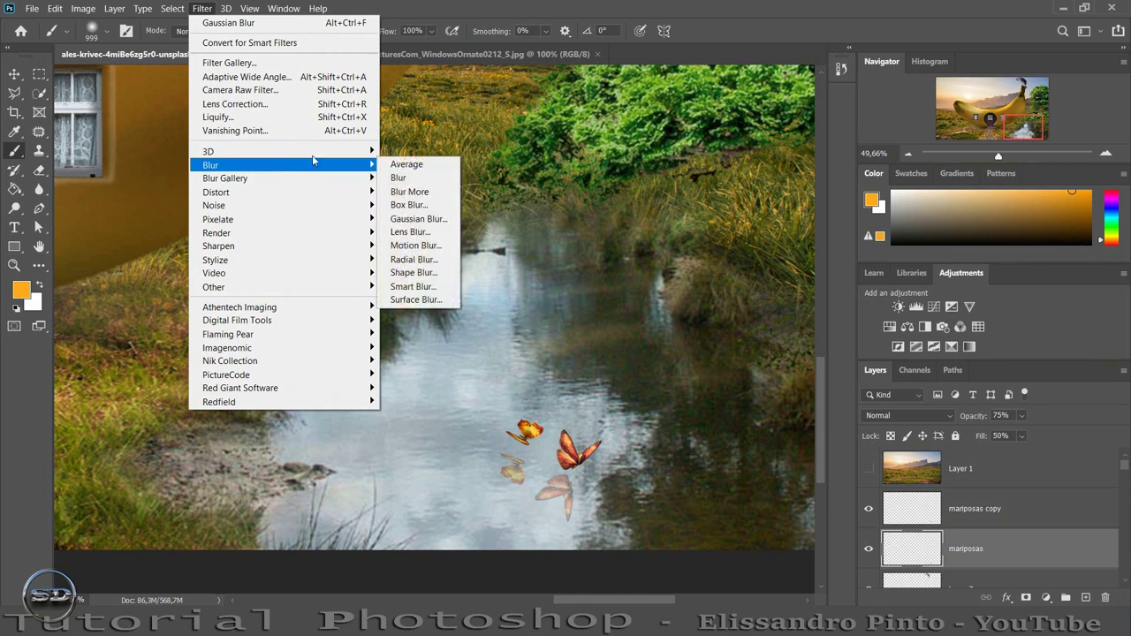
{"action": "left_click", "coordinate": [433, 220]}
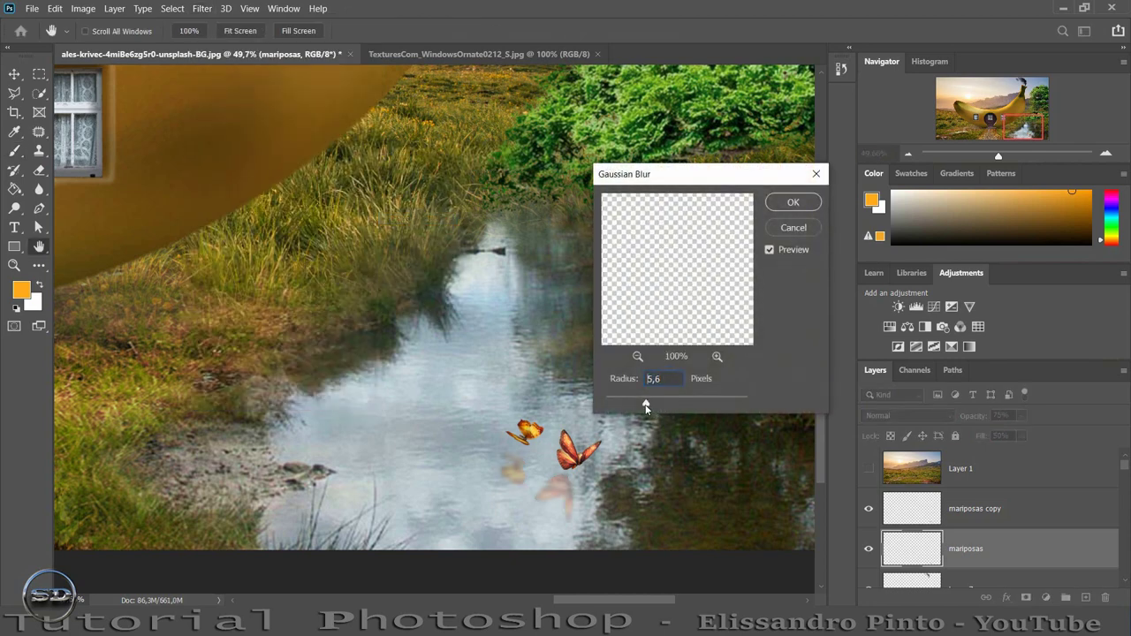
{"action": "left_click_drag", "start_coordinate": [652, 407], "coordinate": [642, 407]}
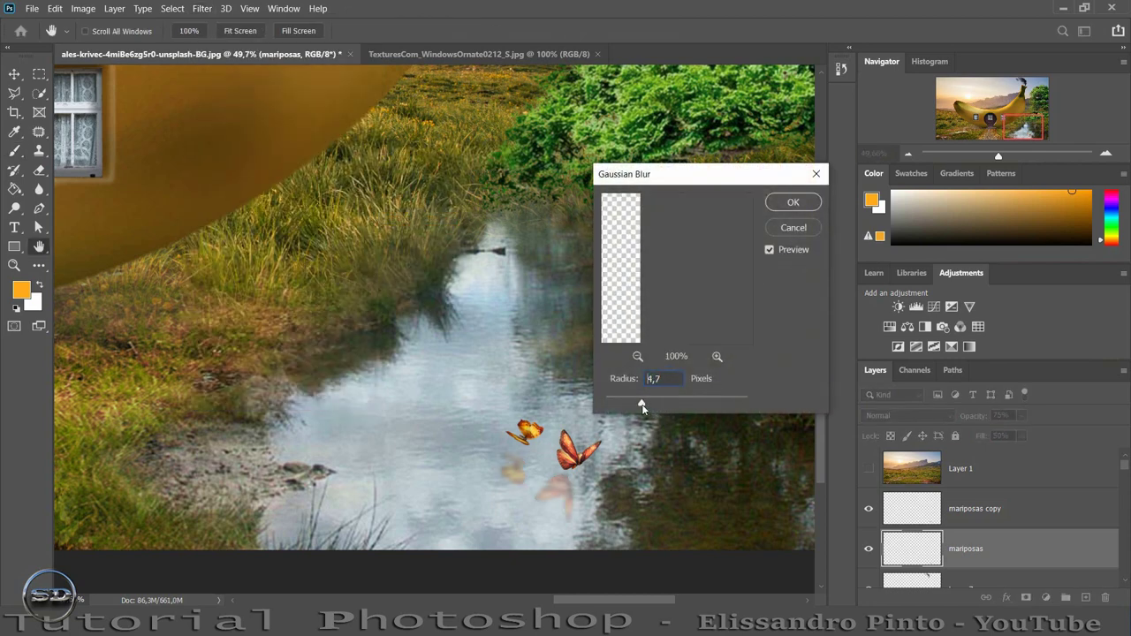
{"action": "left_click", "coordinate": [792, 202]}
{"action": "key", "text": "b"}
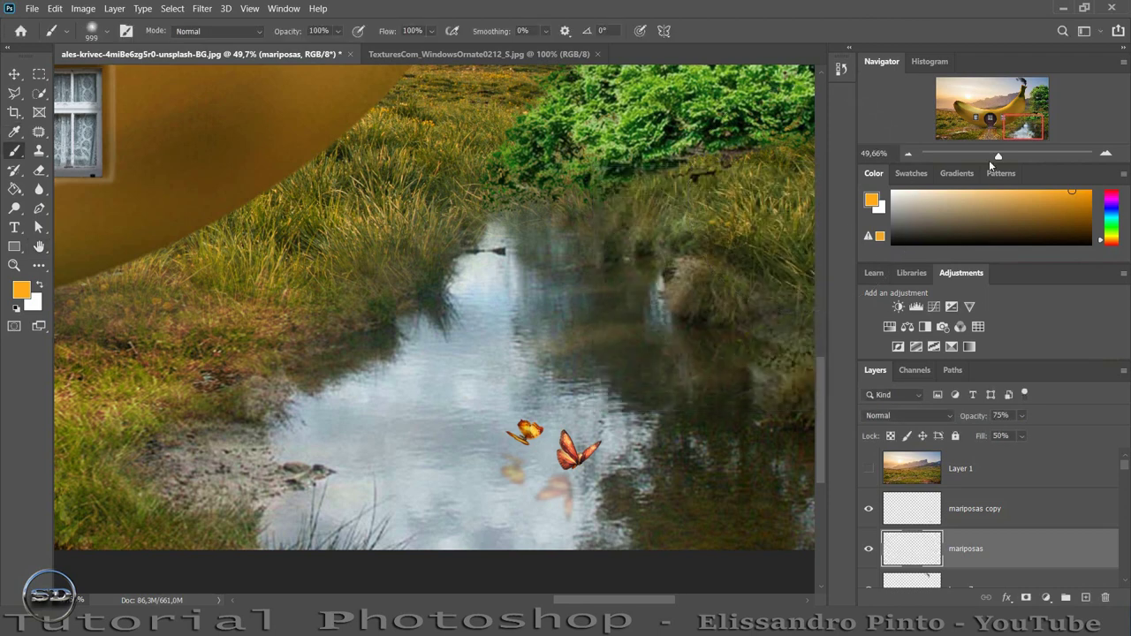
{"action": "left_click_drag", "start_coordinate": [998, 157], "coordinate": [987, 157]}
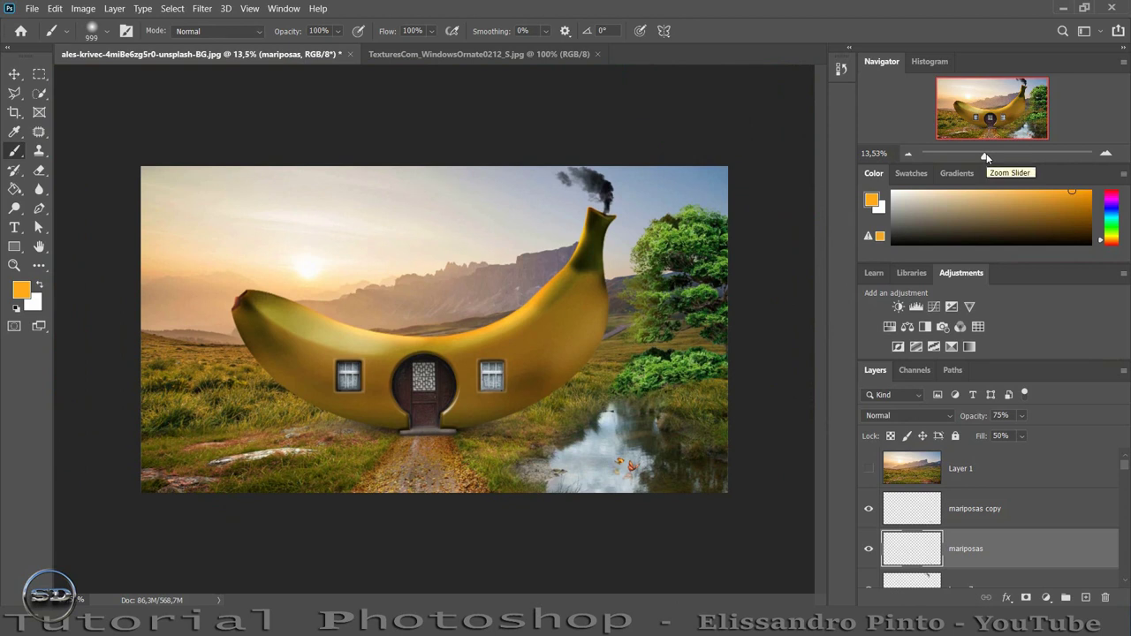
- Shrink the horses and move them into the meadow left of the banana house
{"action": "left_click", "coordinate": [972, 520]}
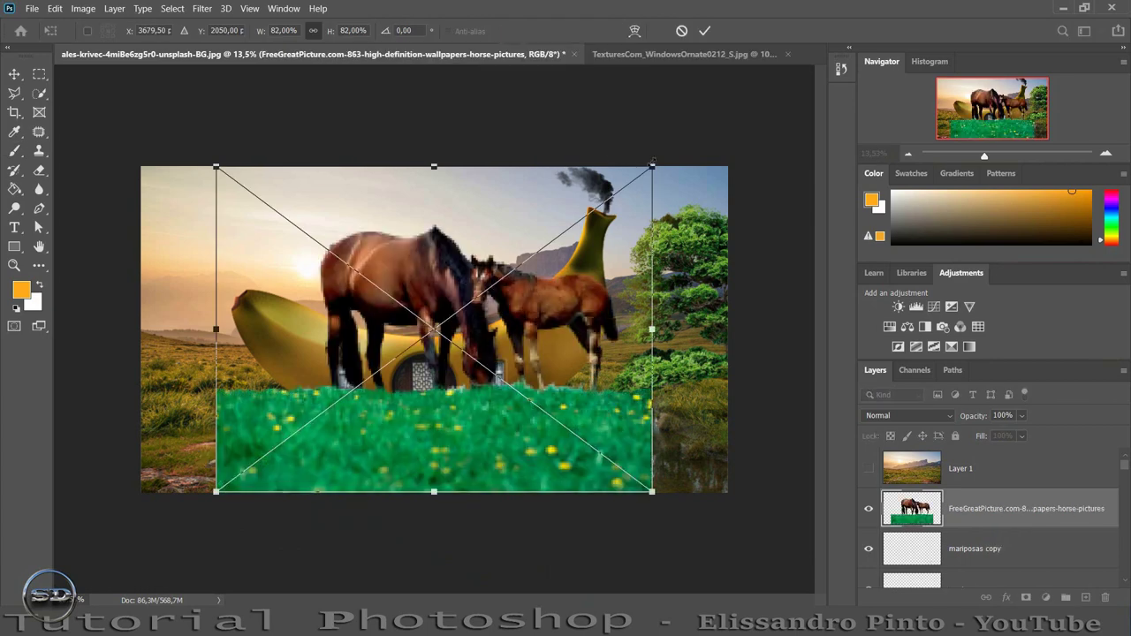
{"action": "left_click_drag", "start_coordinate": [653, 164], "coordinate": [374, 357]}
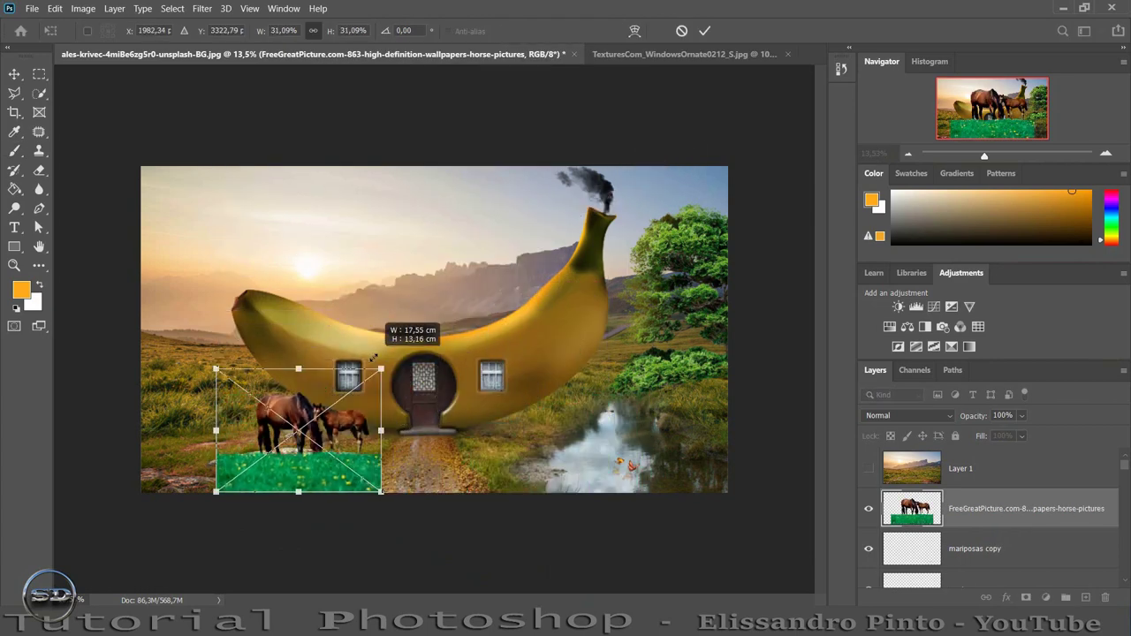
{"action": "mouse_move", "coordinate": [356, 417]}
{"action": "left_mouse_down"}
{"action": "mouse_move", "coordinate": [256, 378]}
{"action": "mouse_move", "coordinate": [269, 394]}
{"action": "left_mouse_up"}
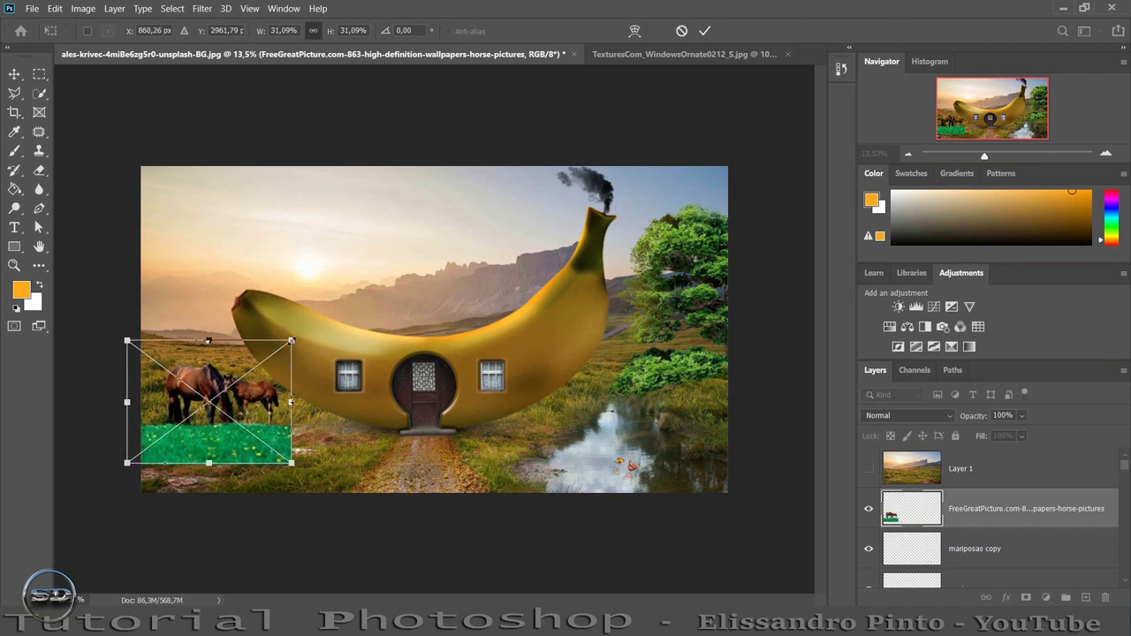
{"action": "mouse_move", "coordinate": [292, 340]}
{"action": "left_mouse_down"}
{"action": "mouse_move", "coordinate": [270, 356]}
{"action": "mouse_move", "coordinate": [262, 395]}
{"action": "mouse_move", "coordinate": [271, 385]}
{"action": "left_mouse_up"}
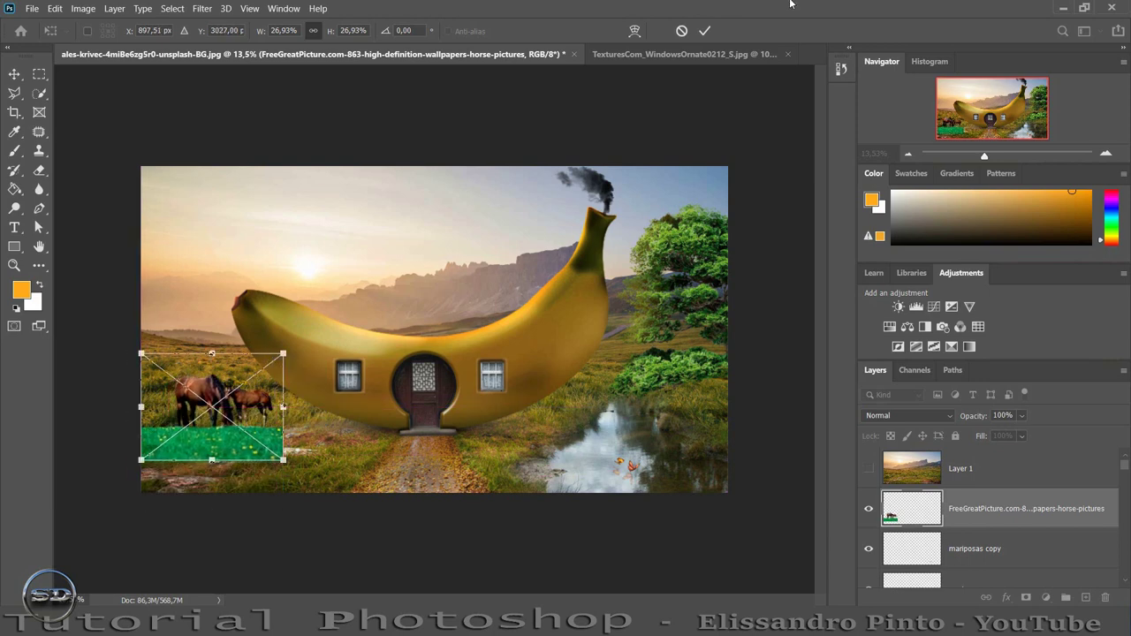
{"action": "left_click", "coordinate": [705, 31]}
{"action": "key", "text": "b"}
- Add a layer mask to the horses and paint black over their green grass strip
{"action": "left_click_drag", "start_coordinate": [987, 157], "coordinate": [997, 155]}
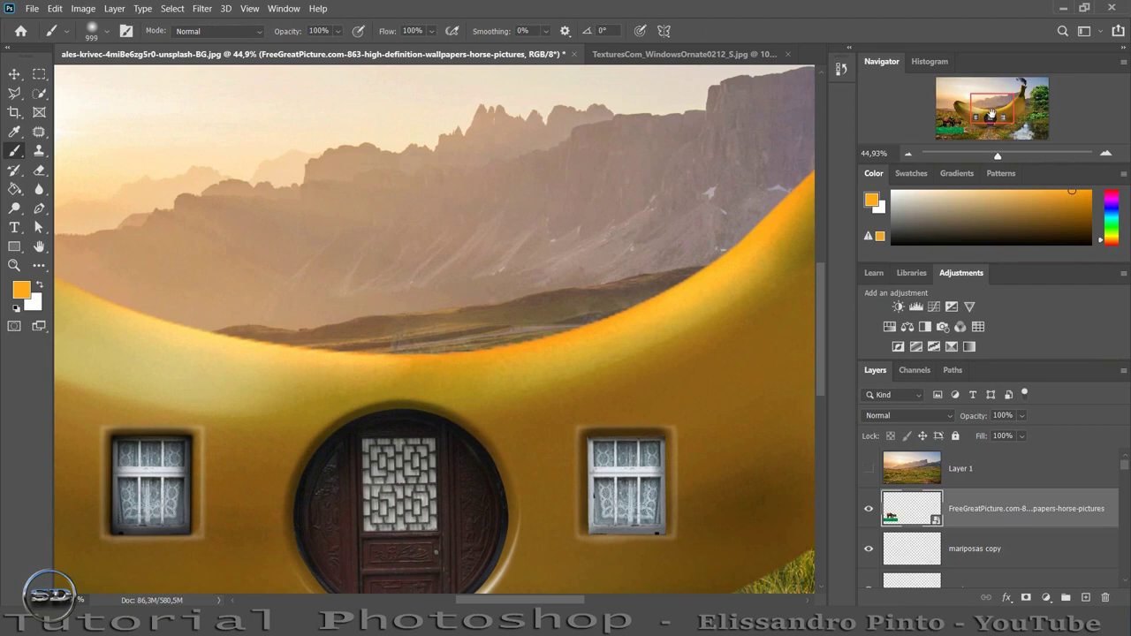
{"action": "left_click_drag", "start_coordinate": [991, 113], "coordinate": [910, 128]}
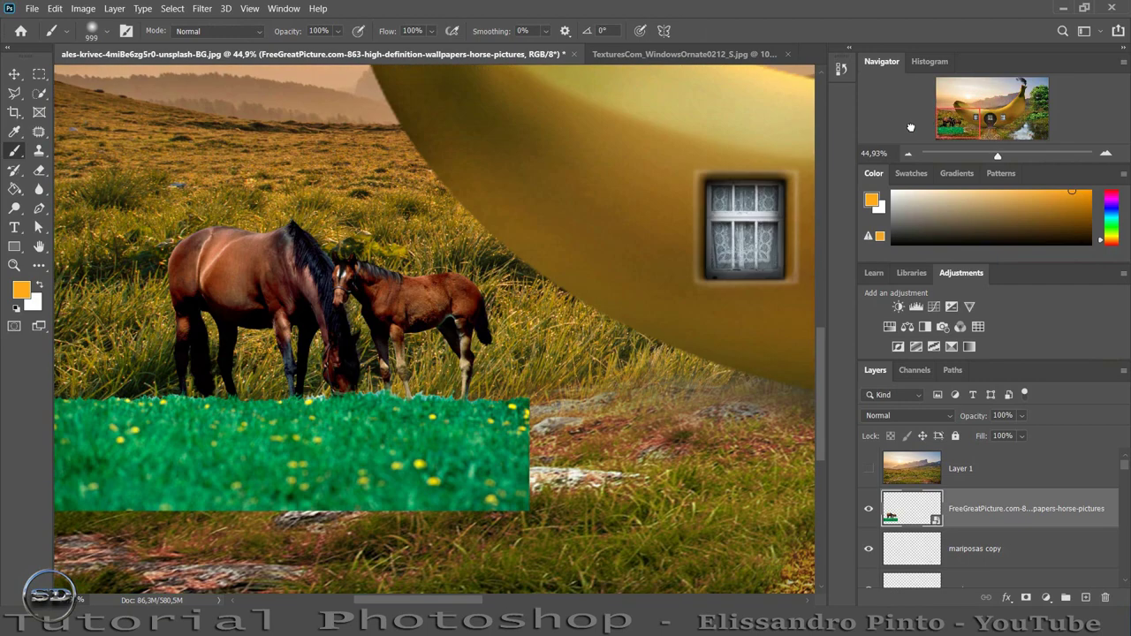
{"action": "left_click", "coordinate": [1026, 597]}
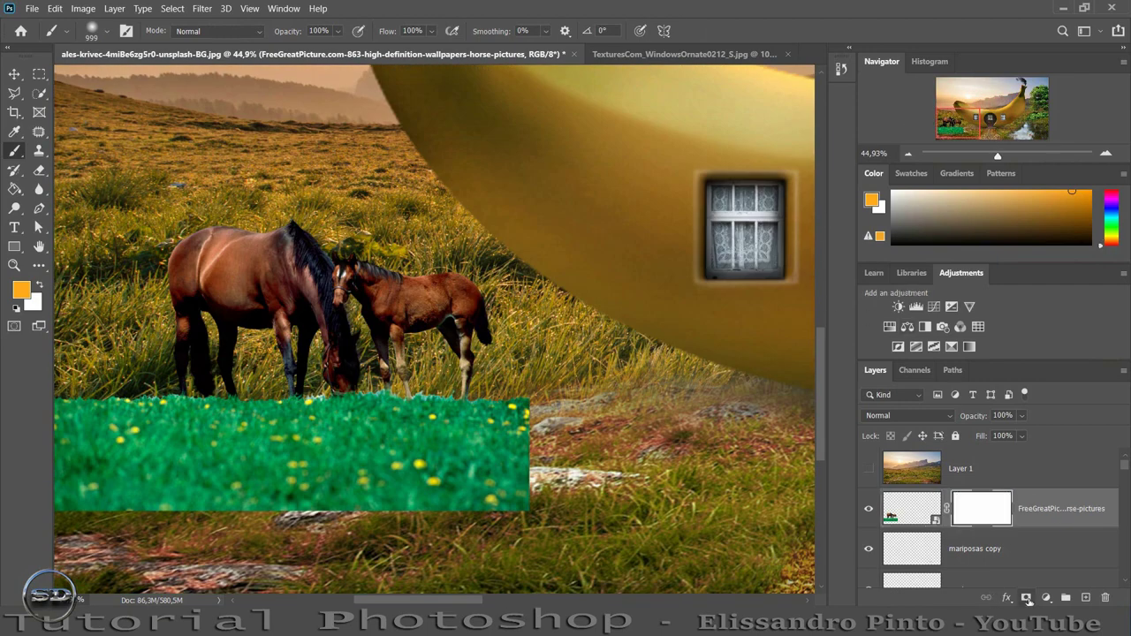
{"action": "key", "text": "d"}
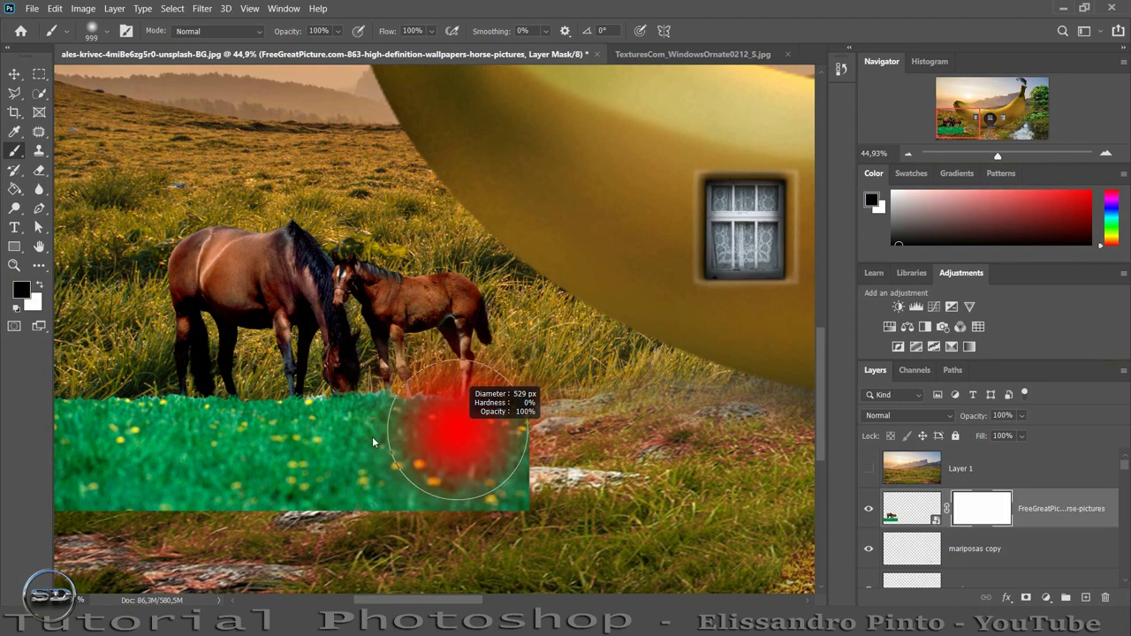
{"action": "left_click_drag", "start_coordinate": [455, 433], "coordinate": [416, 433], "text": "alt"}
{"action": "mouse_move", "coordinate": [517, 498]}
{"action": "left_mouse_down"}
{"action": "mouse_move", "coordinate": [520, 416]}
{"action": "mouse_move", "coordinate": [477, 449]}
{"action": "left_mouse_up"}
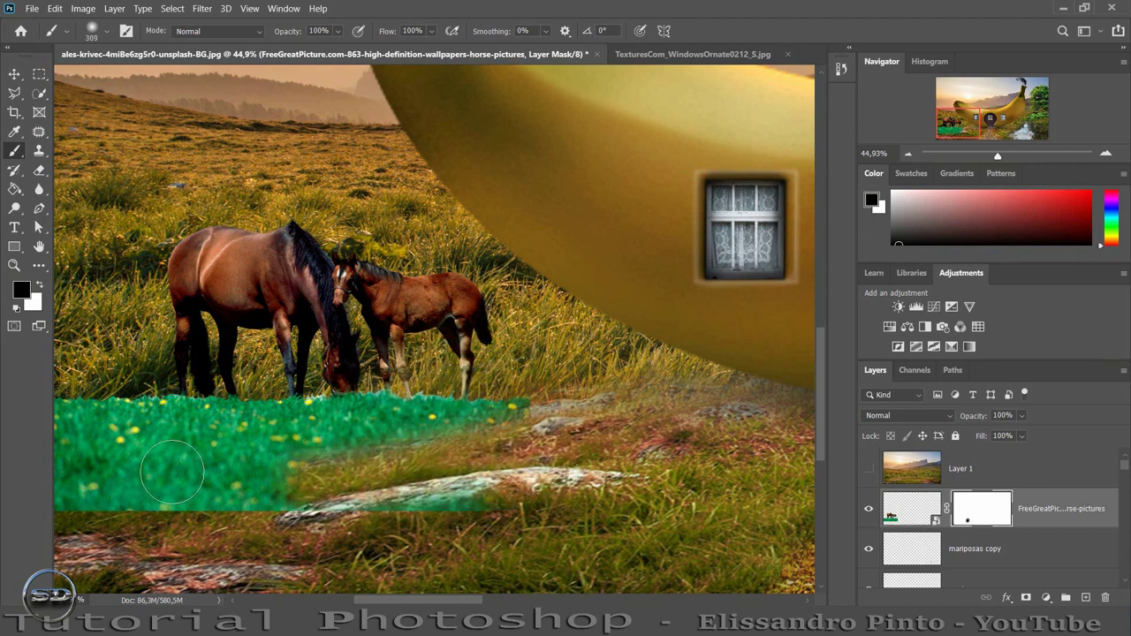
{"action": "left_click_drag", "start_coordinate": [386, 477], "coordinate": [26, 498]}
{"action": "left_click_drag", "start_coordinate": [269, 509], "coordinate": [580, 511]}
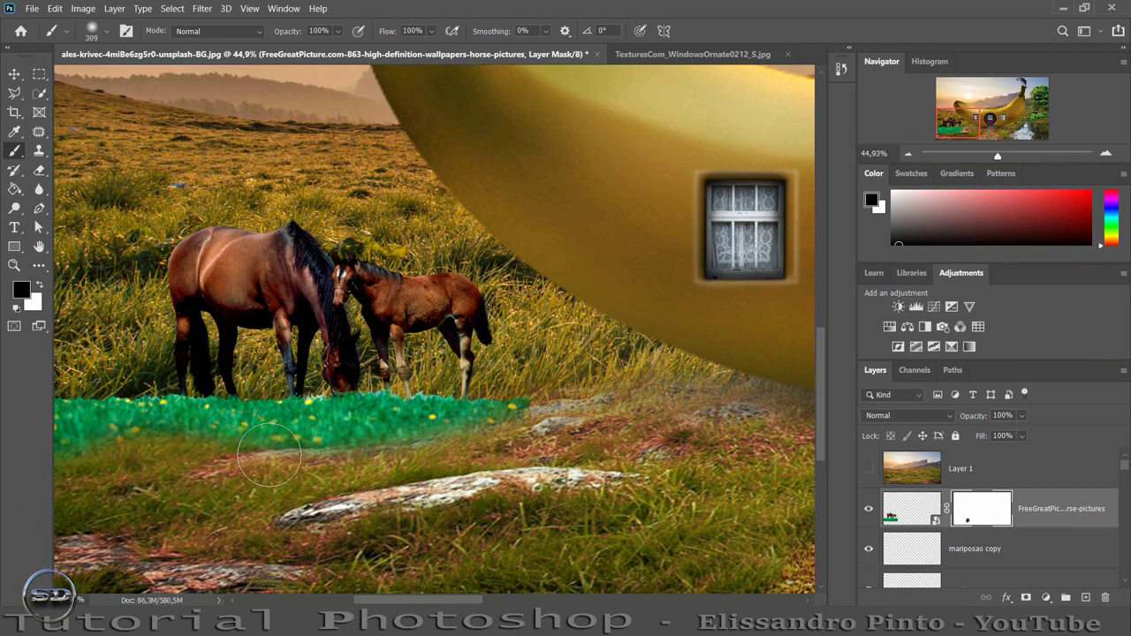
{"action": "mouse_move", "coordinate": [221, 480]}
{"action": "left_mouse_down"}
{"action": "mouse_move", "coordinate": [191, 437]}
{"action": "mouse_move", "coordinate": [161, 429]}
{"action": "mouse_move", "coordinate": [263, 446]}
{"action": "mouse_move", "coordinate": [411, 440]}
{"action": "mouse_move", "coordinate": [321, 437]}
{"action": "mouse_move", "coordinate": [366, 439]}
{"action": "mouse_move", "coordinate": [486, 406]}
{"action": "mouse_move", "coordinate": [270, 431]}
{"action": "left_mouse_up"}
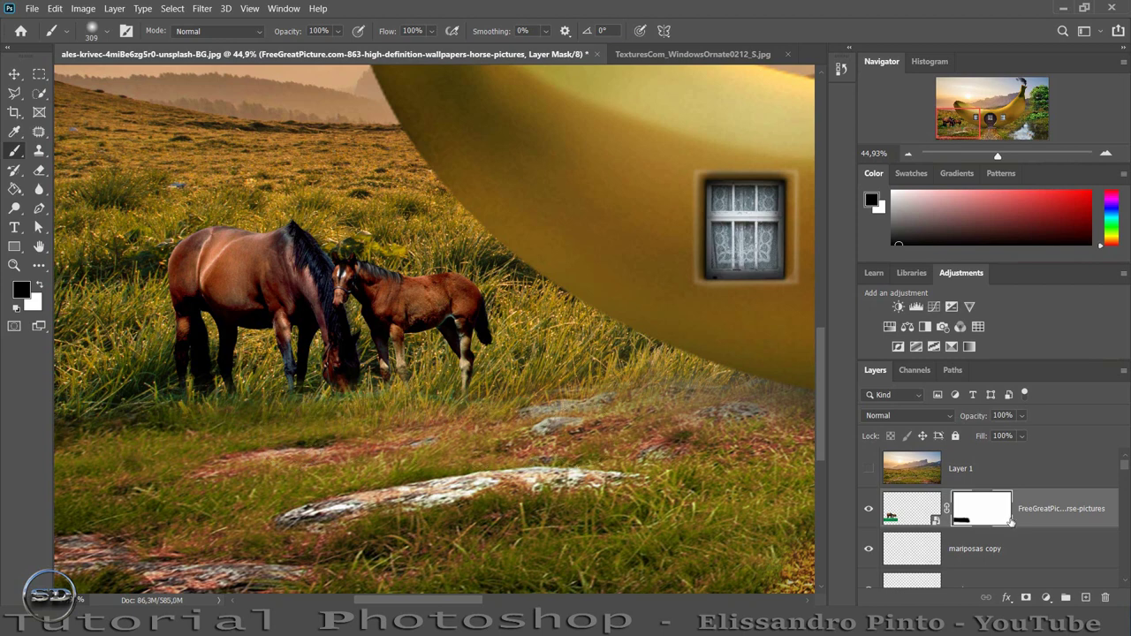
- Rasterize the horse layer
{"action": "right_click", "coordinate": [1093, 502]}
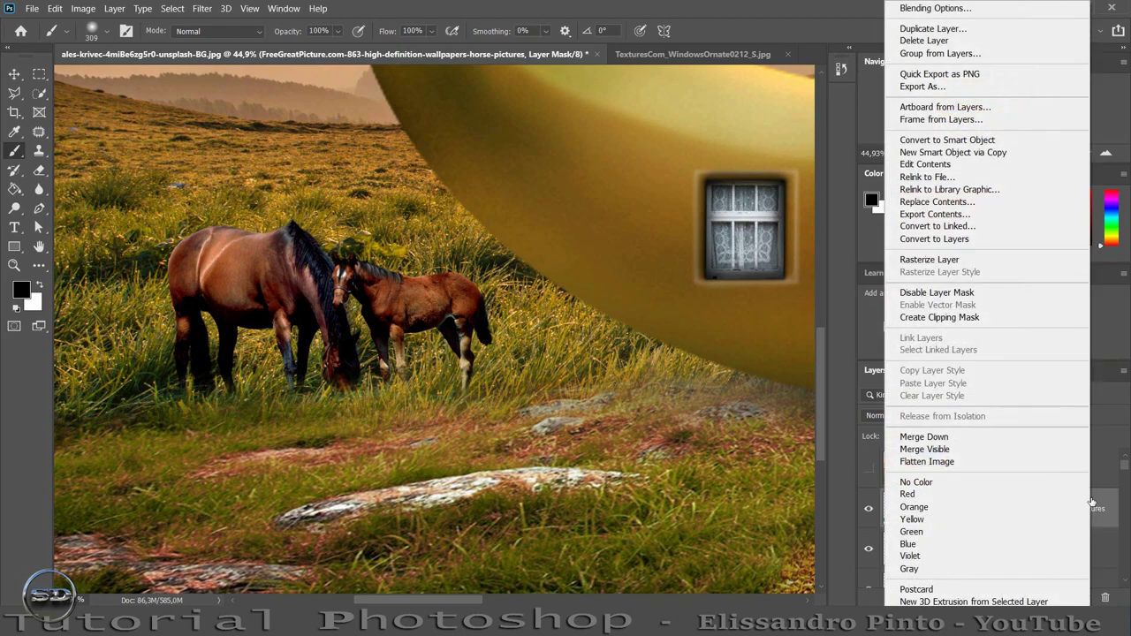
{"action": "left_click", "coordinate": [937, 259]}
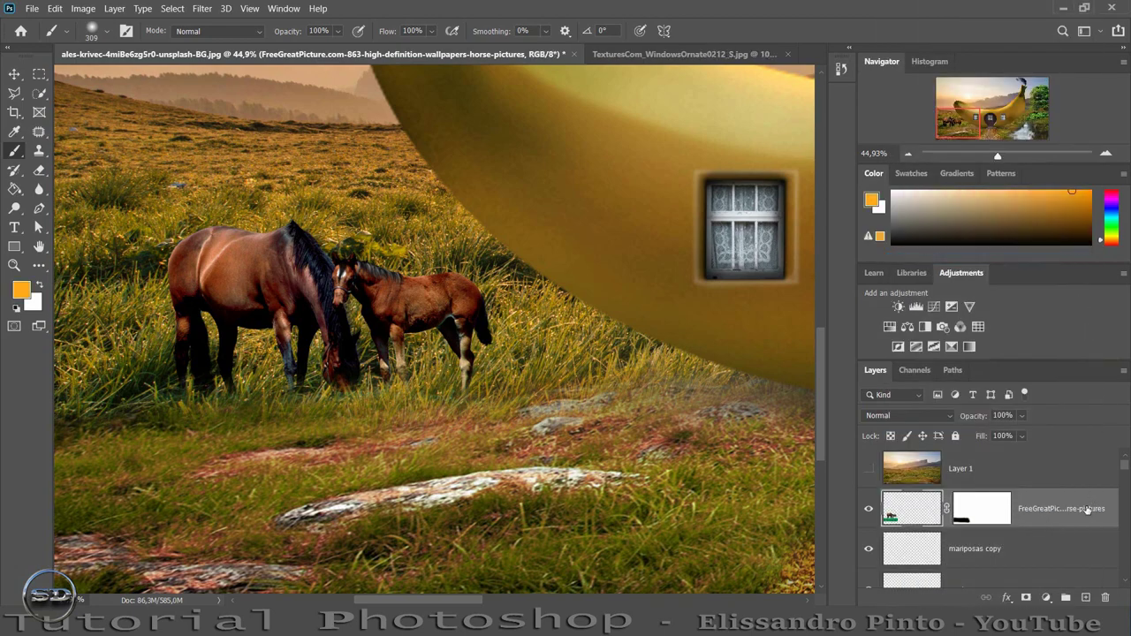
{"action": "right_click", "coordinate": [1075, 501]}
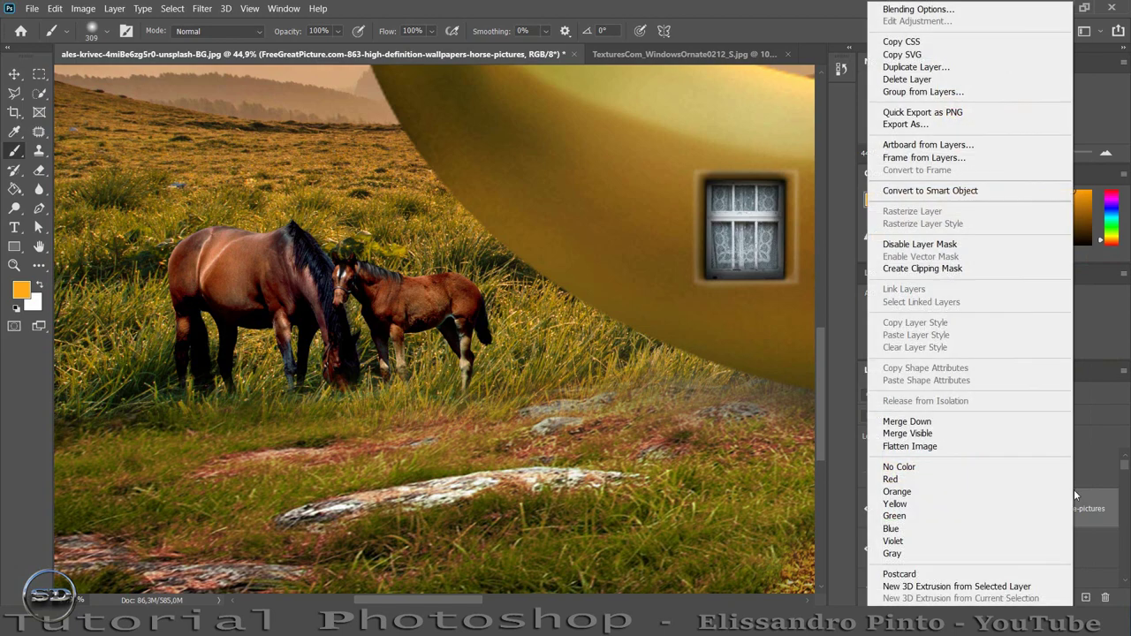
{"action": "left_click", "coordinate": [967, 195]}
{"action": "right_click", "coordinate": [1026, 499]}
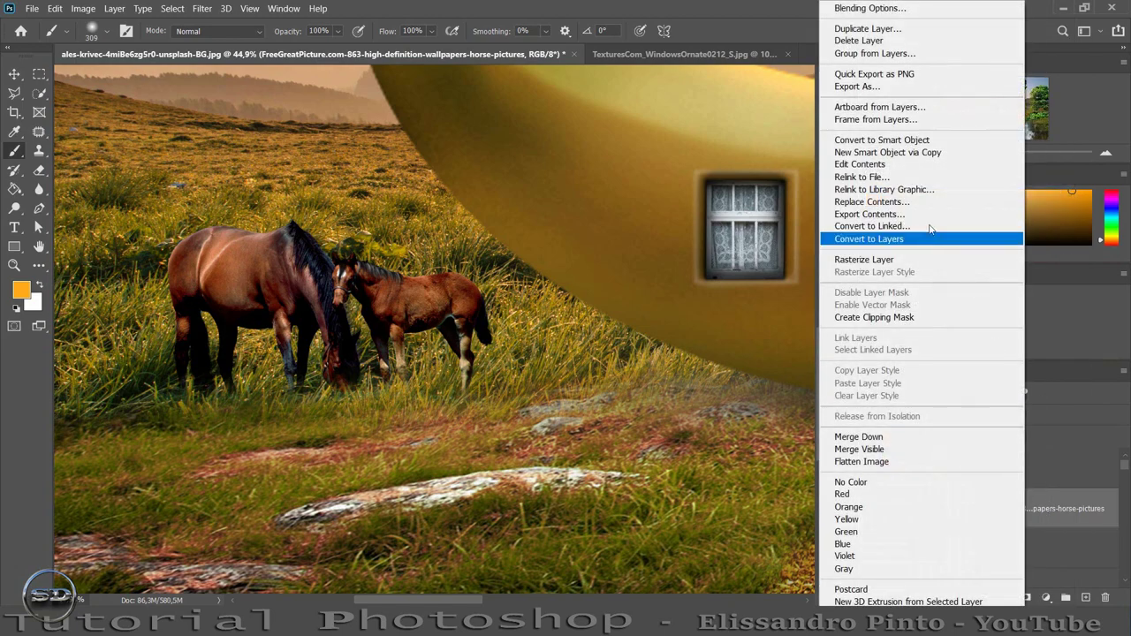
{"action": "left_click", "coordinate": [884, 259]}
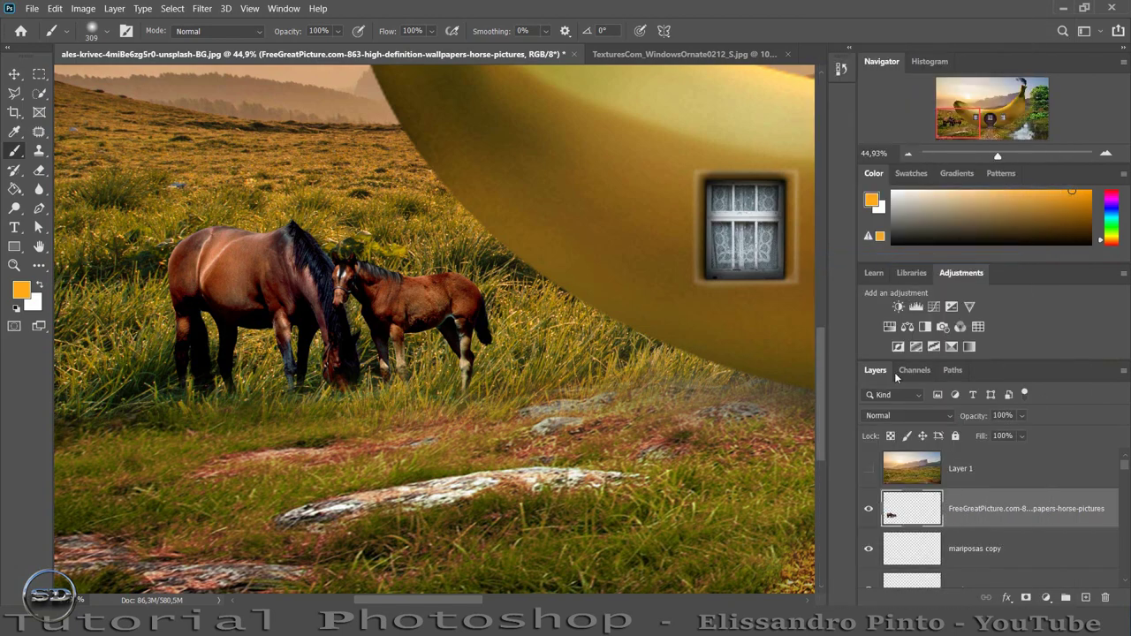
- Darken the horses with a clipped Brightness/Contrast at -79, painting parts out on its mask
{"action": "left_click", "coordinate": [899, 307]}
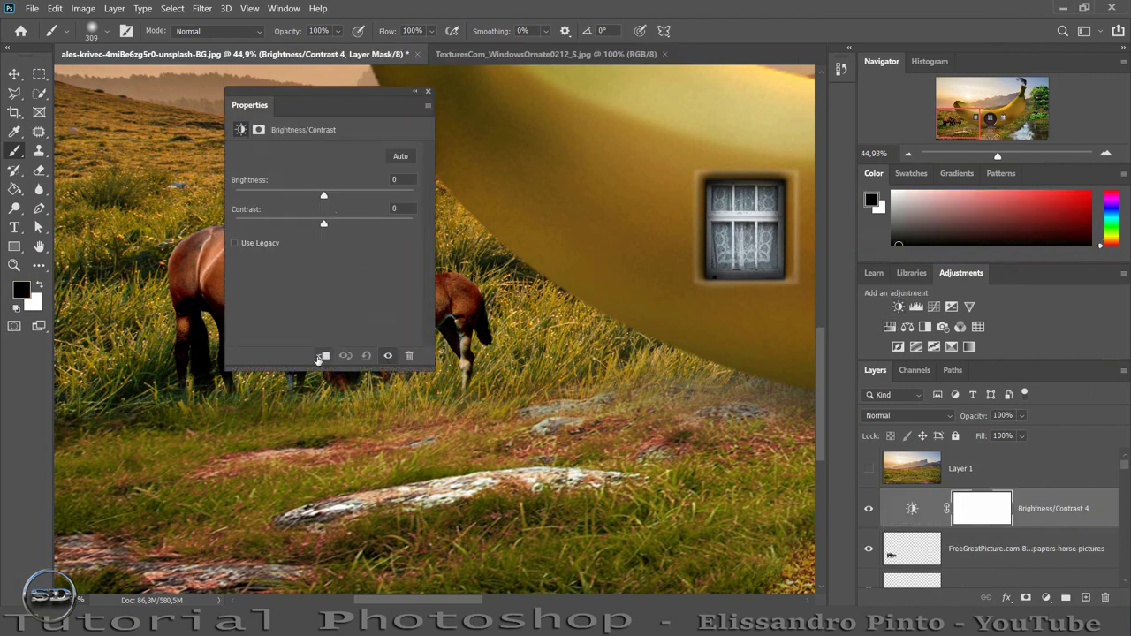
{"action": "left_click", "coordinate": [321, 357]}
{"action": "left_click_drag", "start_coordinate": [313, 195], "coordinate": [278, 199]}
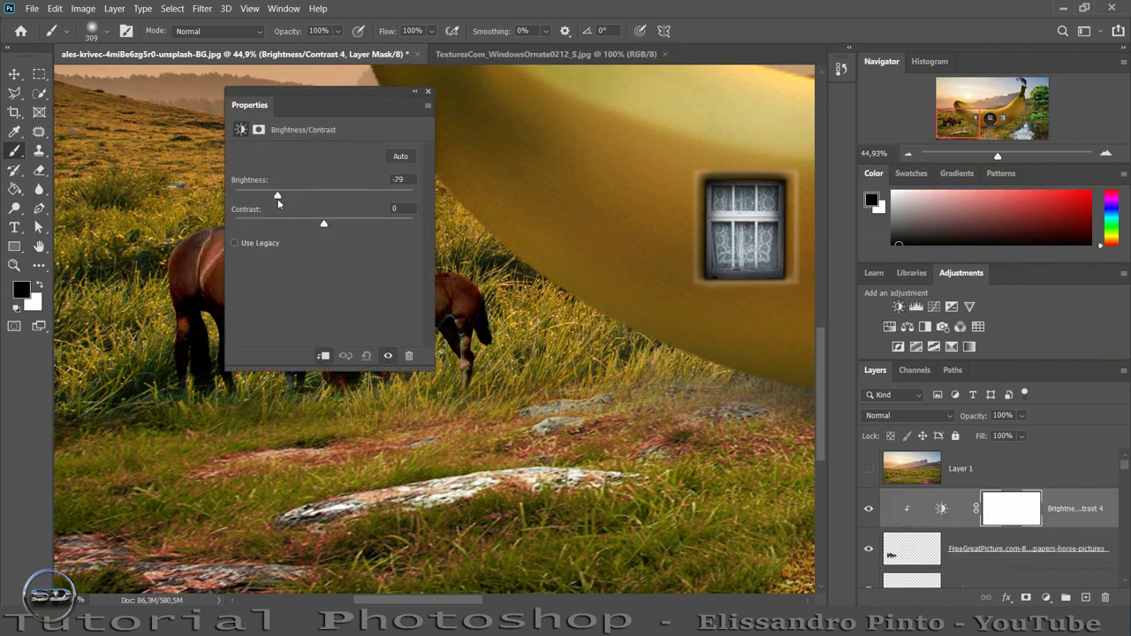
{"action": "left_click", "coordinate": [428, 91]}
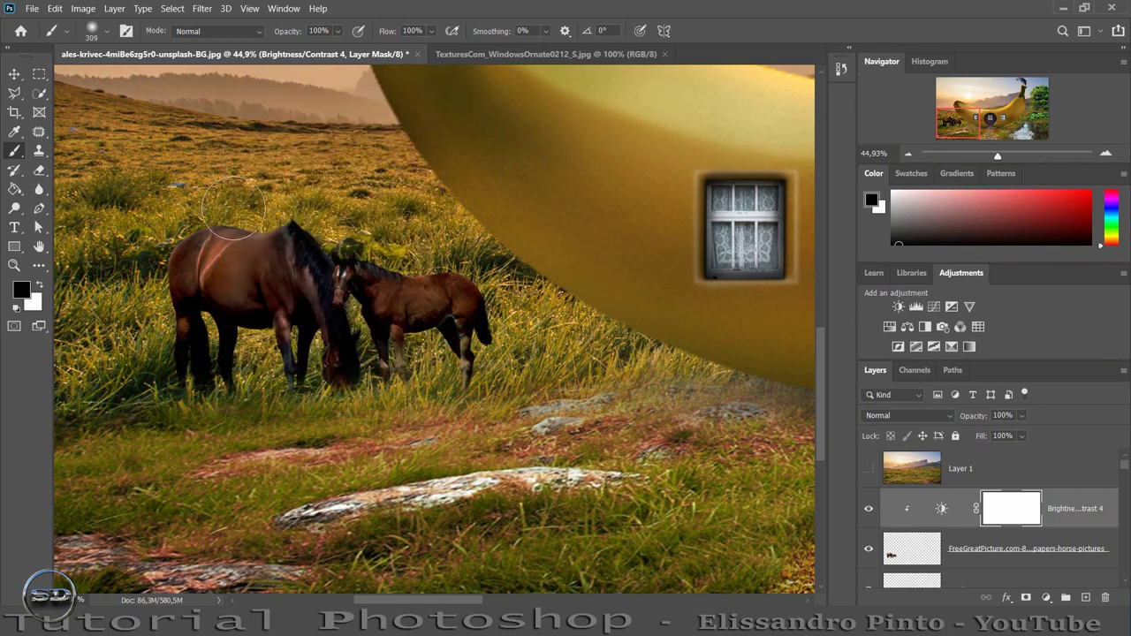
{"action": "mouse_move", "coordinate": [266, 210]}
{"action": "left_mouse_down"}
{"action": "mouse_move", "coordinate": [374, 222]}
{"action": "mouse_move", "coordinate": [424, 252]}
{"action": "mouse_move", "coordinate": [480, 215]}
{"action": "left_mouse_up"}
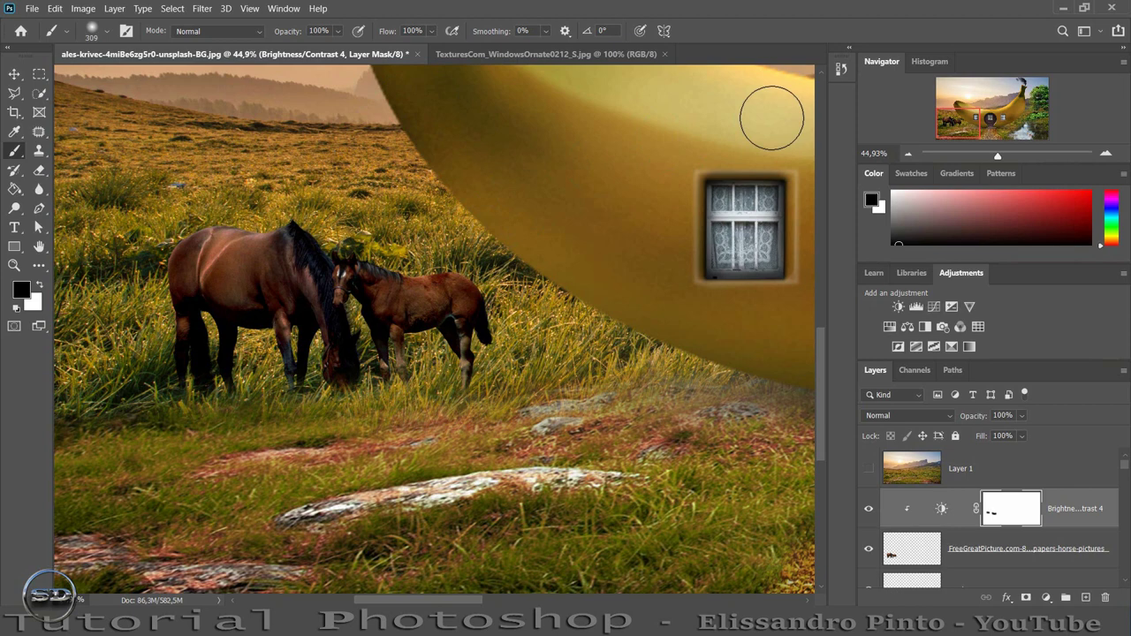
- Duplicate the horses layer and clip Brightness/Contrast 4 to the copy
{"action": "left_click", "coordinate": [1059, 564]}
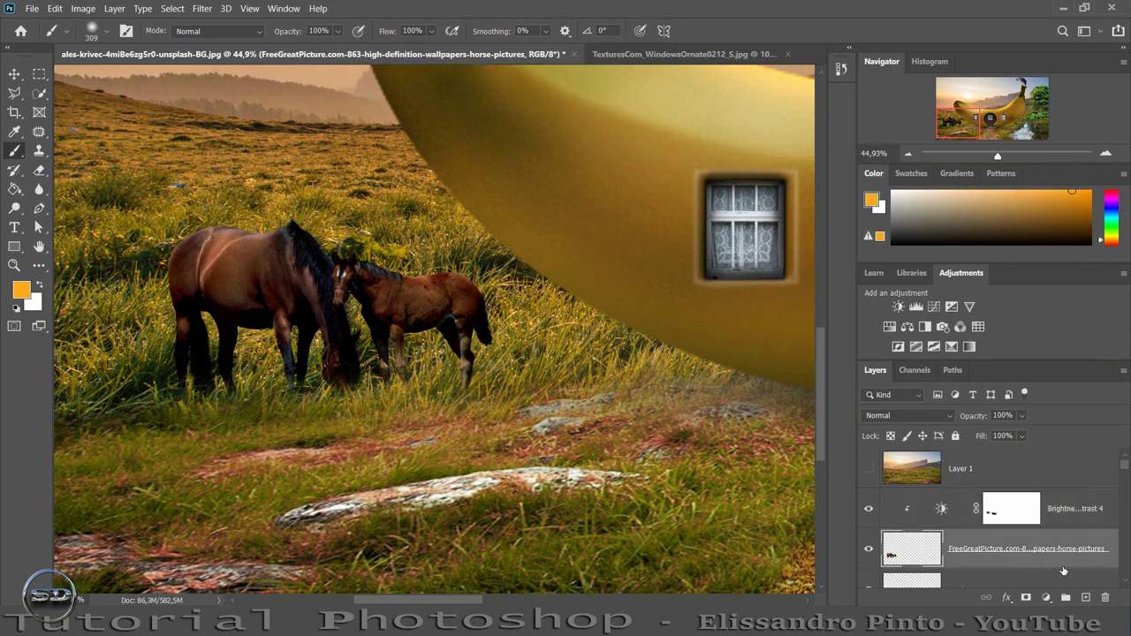
{"action": "left_click_drag", "start_coordinate": [1065, 567], "coordinate": [1083, 598]}
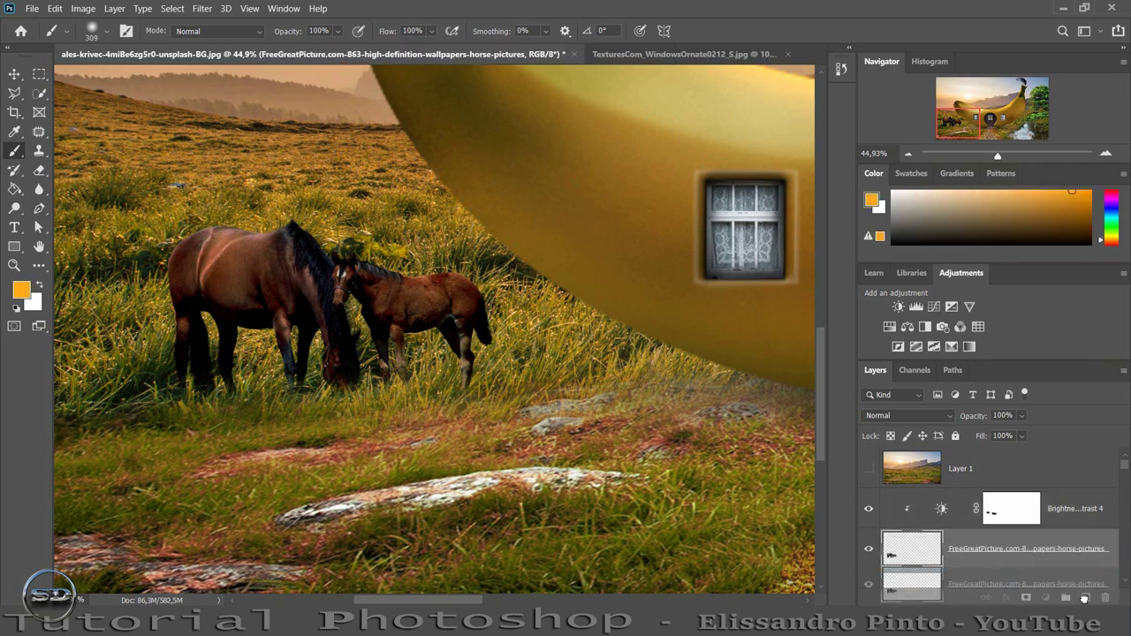
{"action": "left_click", "coordinate": [687, 166]}
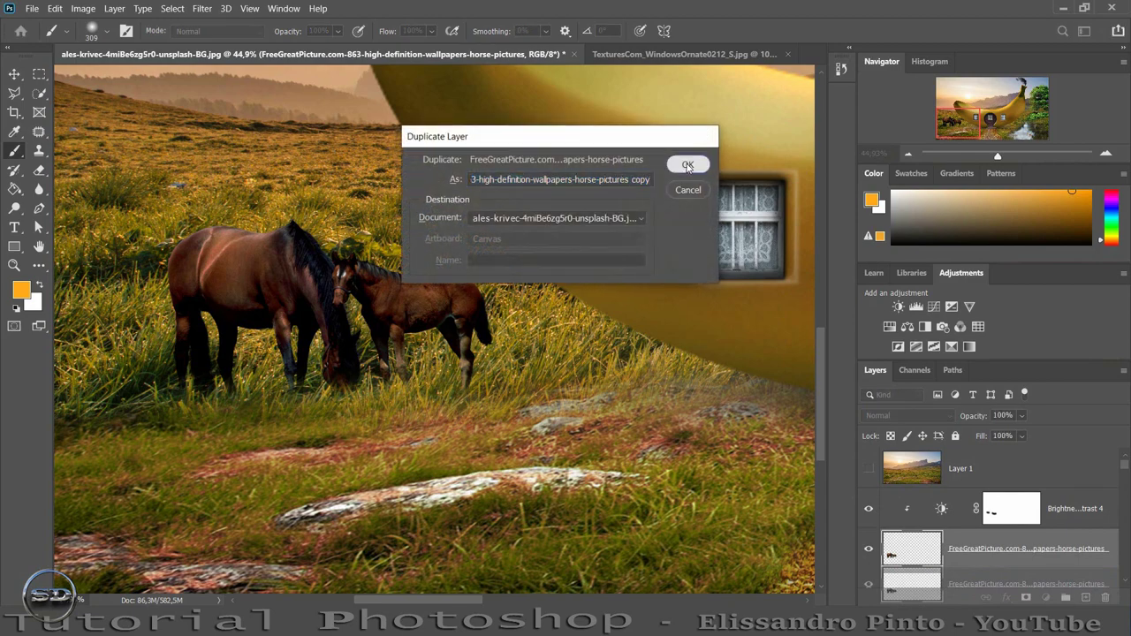
{"action": "scroll", "coordinate": [755, 166], "scroll_direction": "up", "scroll_amount": 2}
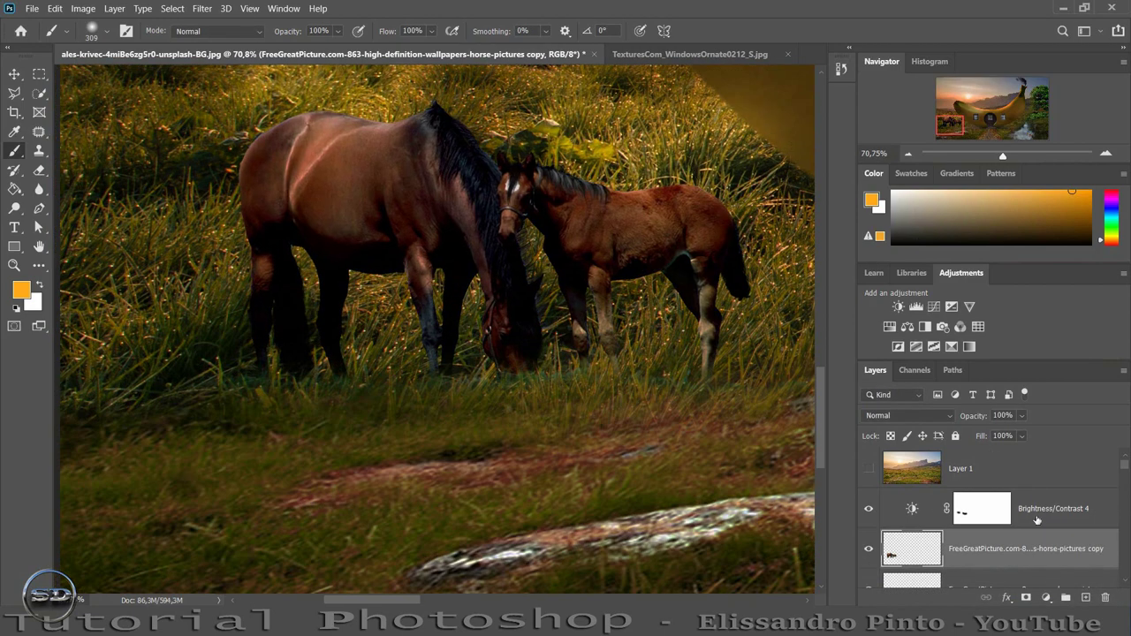
{"action": "left_click", "coordinate": [1045, 522]}
{"action": "right_click", "coordinate": [1045, 522]}
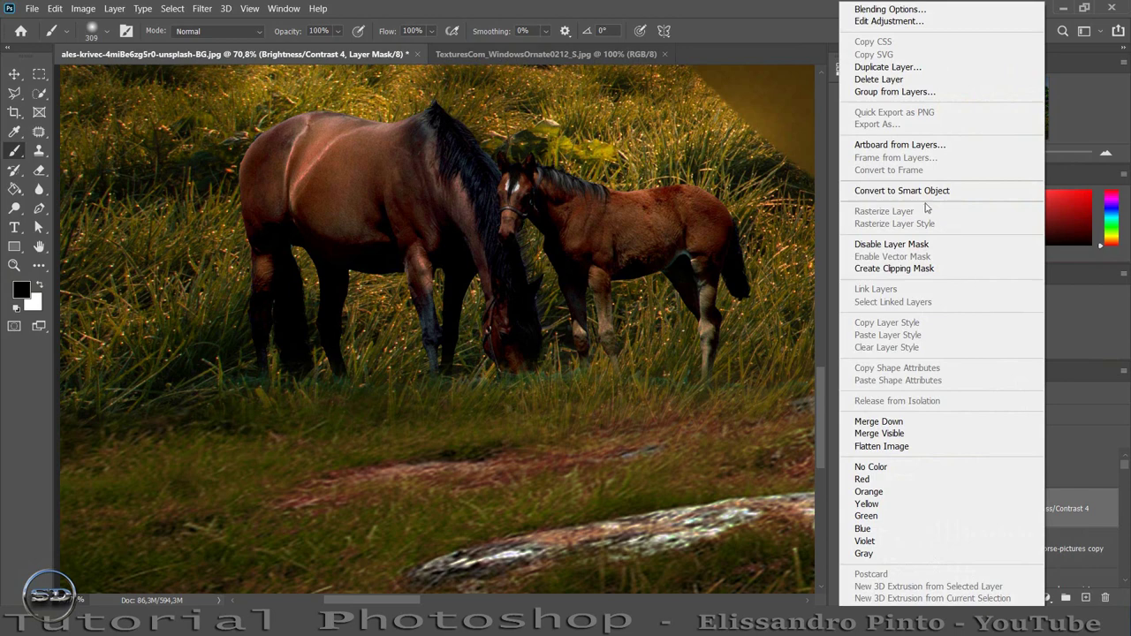
{"action": "left_click", "coordinate": [894, 268]}
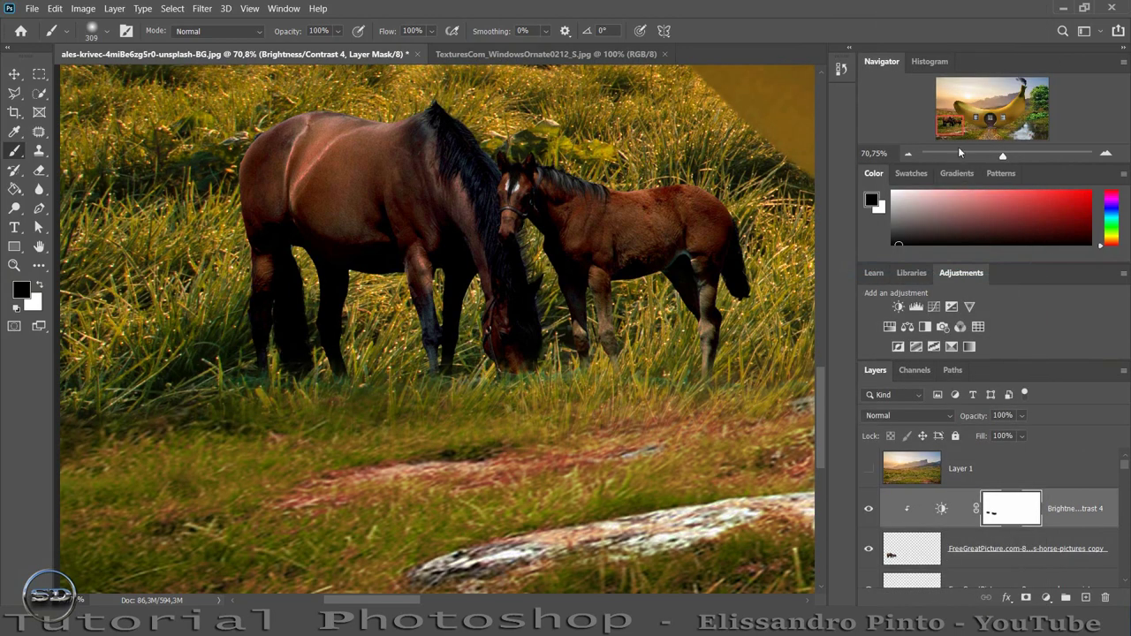
{"action": "left_click_drag", "start_coordinate": [947, 129], "coordinate": [951, 130]}
{"action": "scroll", "coordinate": [976, 530], "scroll_direction": "down", "scroll_amount": 1}
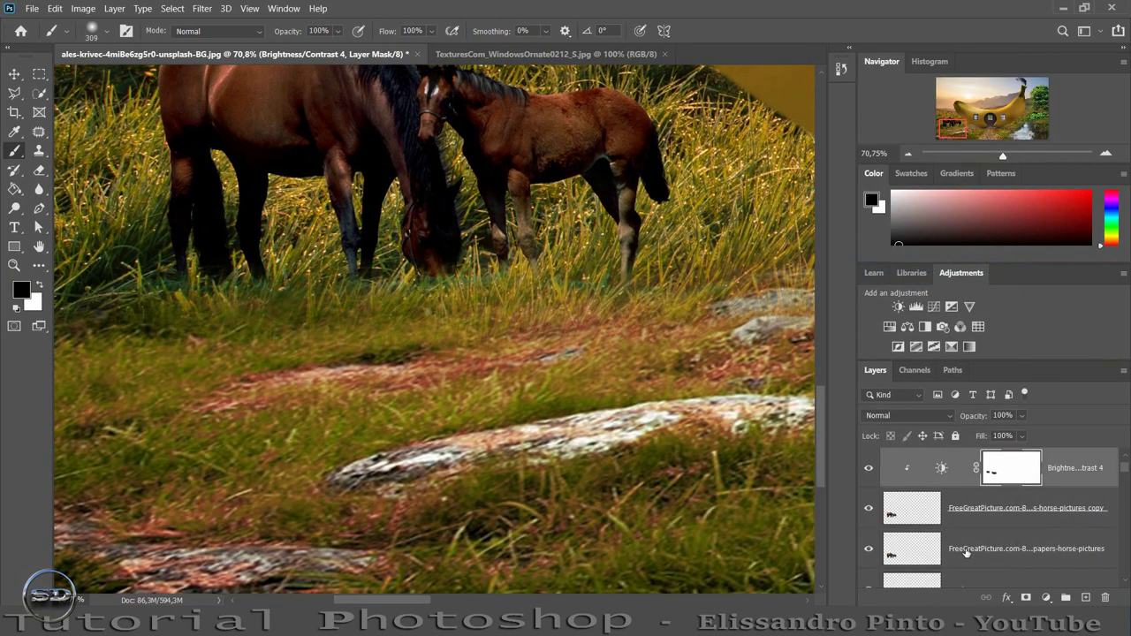
- Flip the original horses vertically and move them just below the standing ones
{"action": "left_click", "coordinate": [967, 552]}
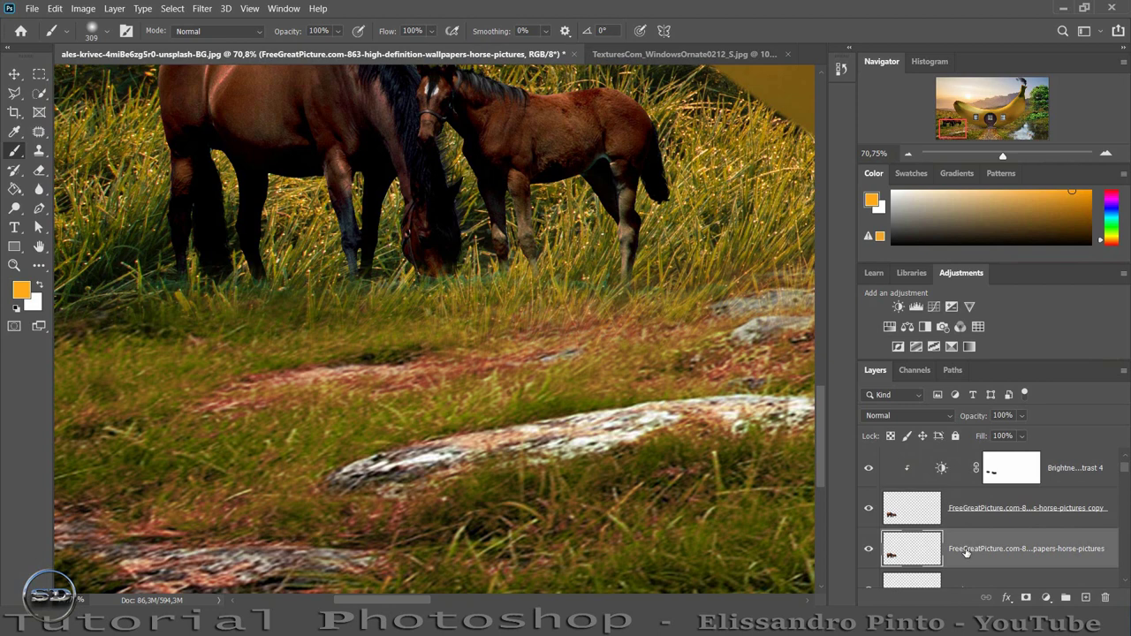
{"action": "key", "text": "ctrl+t"}
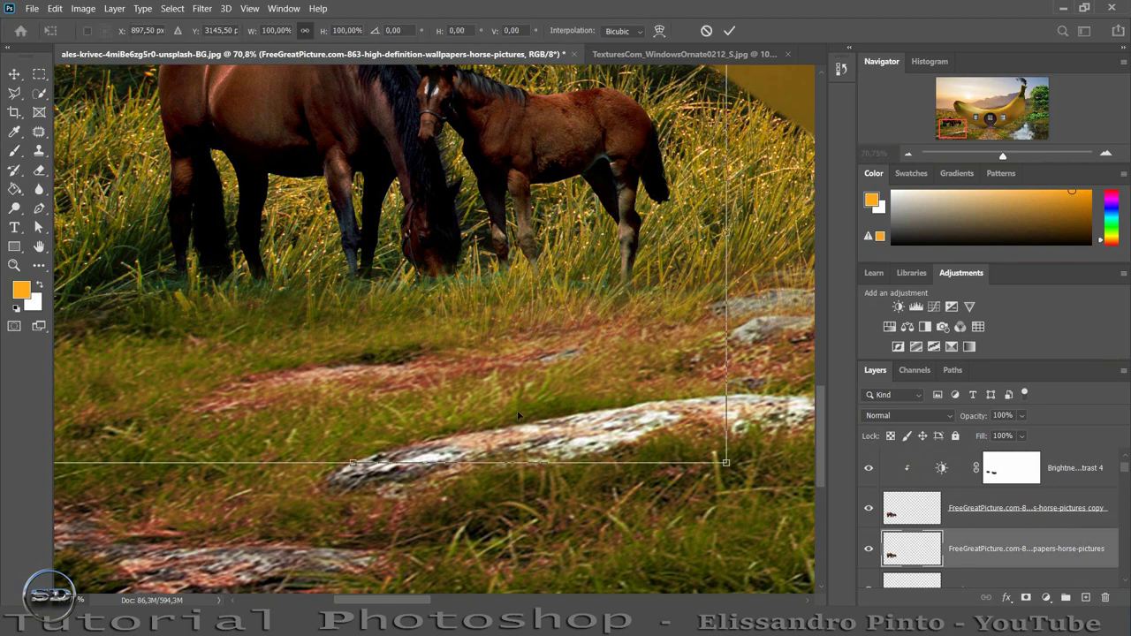
{"action": "right_click", "coordinate": [517, 410]}
{"action": "left_click", "coordinate": [532, 398]}
{"action": "left_click_drag", "start_coordinate": [530, 311], "coordinate": [530, 364]}
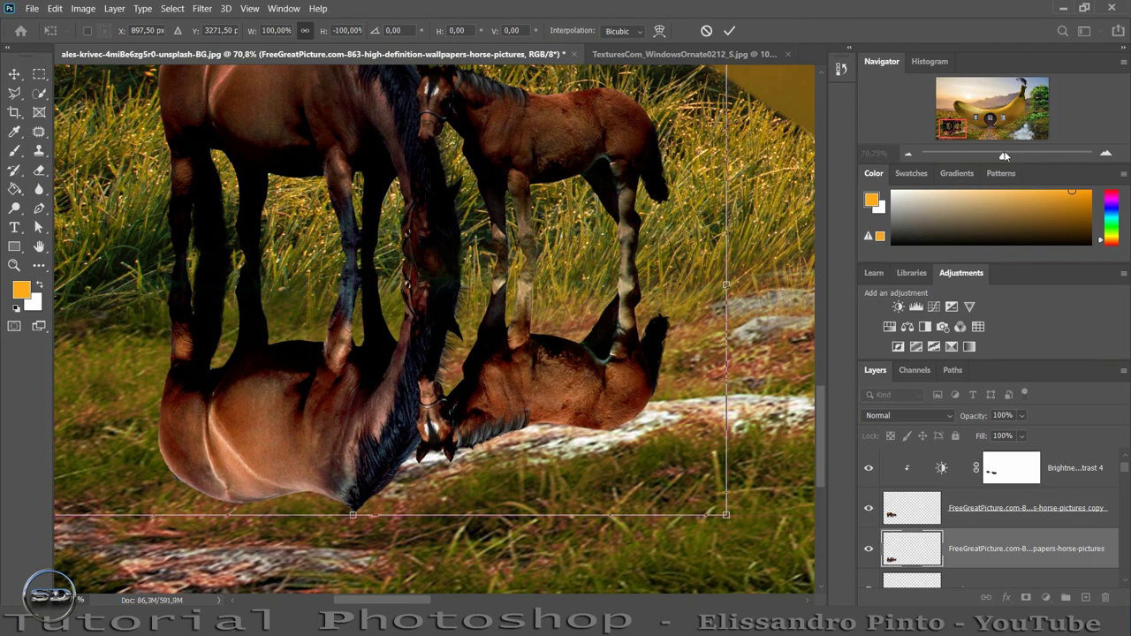
{"action": "left_click_drag", "start_coordinate": [1005, 157], "coordinate": [992, 156]}
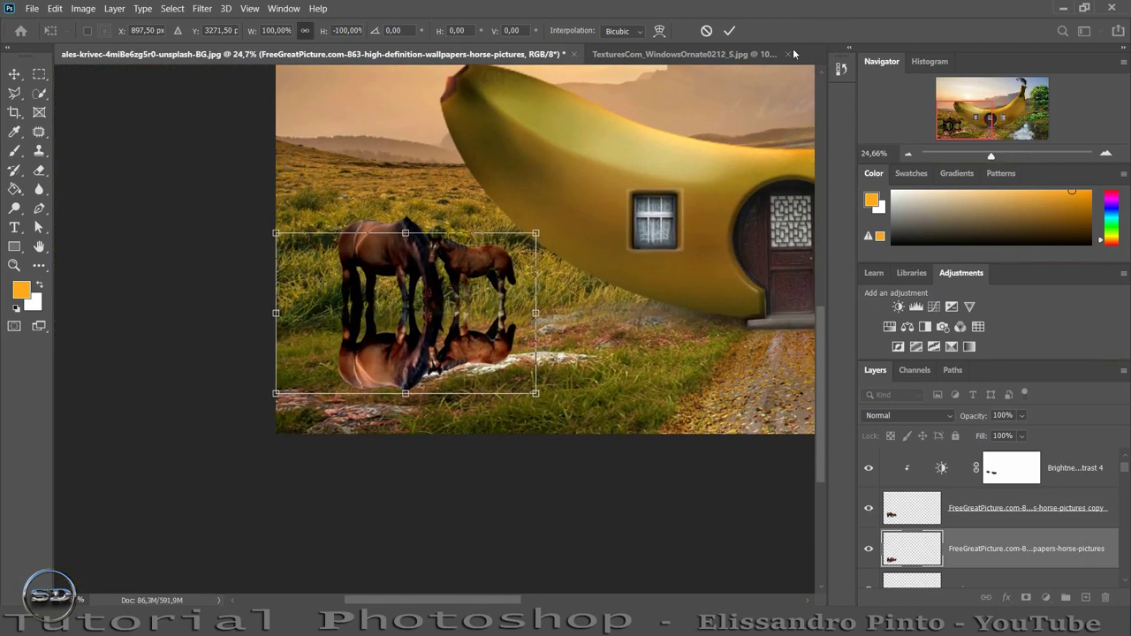
{"action": "left_click", "coordinate": [730, 31]}
- Turn the flipped horses solid black with Lightness -100 and apply a large Gaussian blur
{"action": "key", "text": "ctrl+u"}
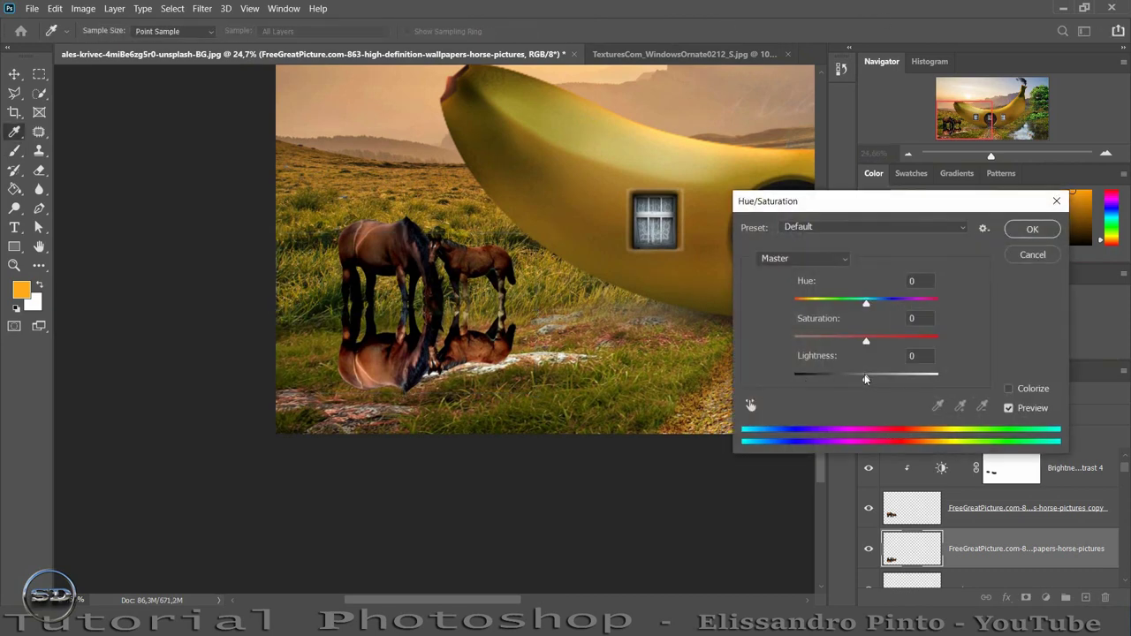
{"action": "left_click_drag", "start_coordinate": [867, 377], "coordinate": [794, 377]}
{"action": "left_click", "coordinate": [1018, 231]}
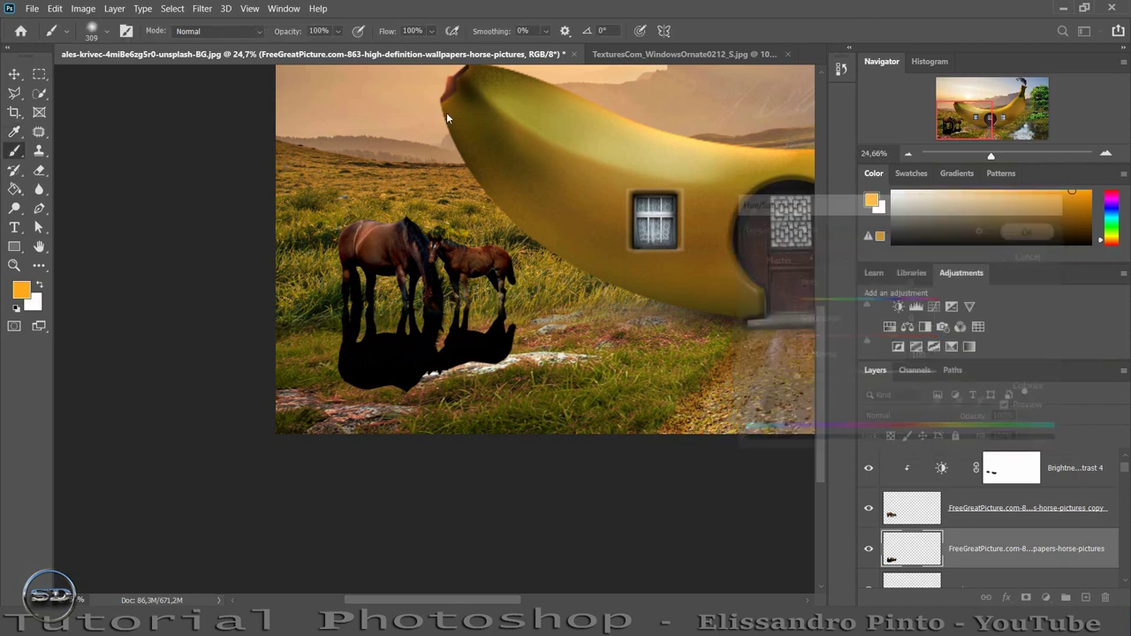
{"action": "left_click", "coordinate": [201, 8]}
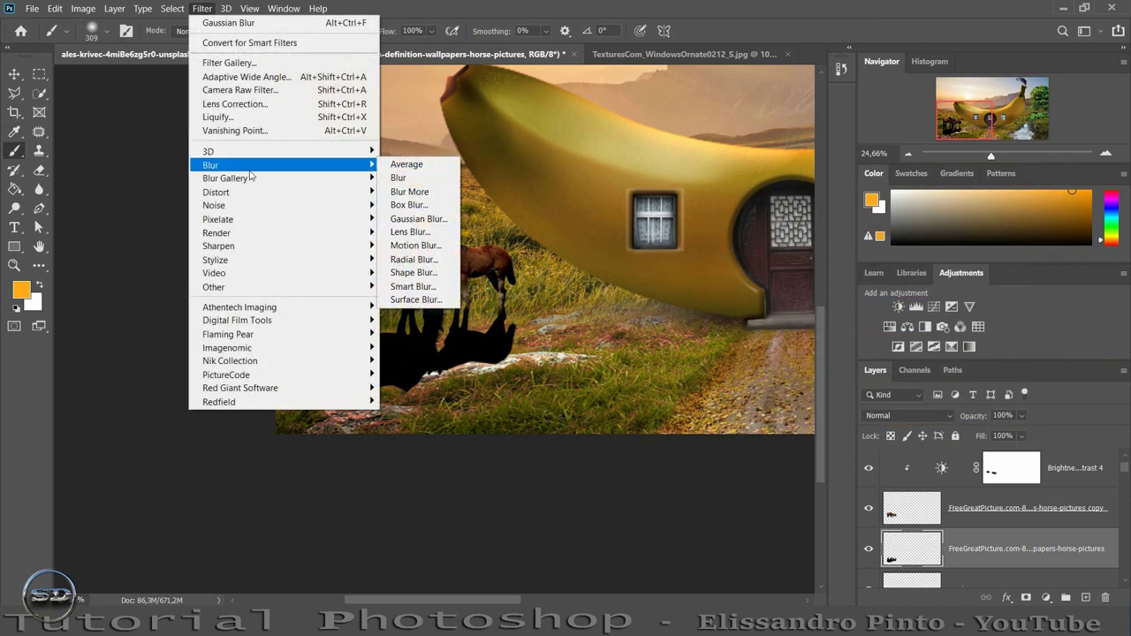
{"action": "left_click", "coordinate": [418, 219]}
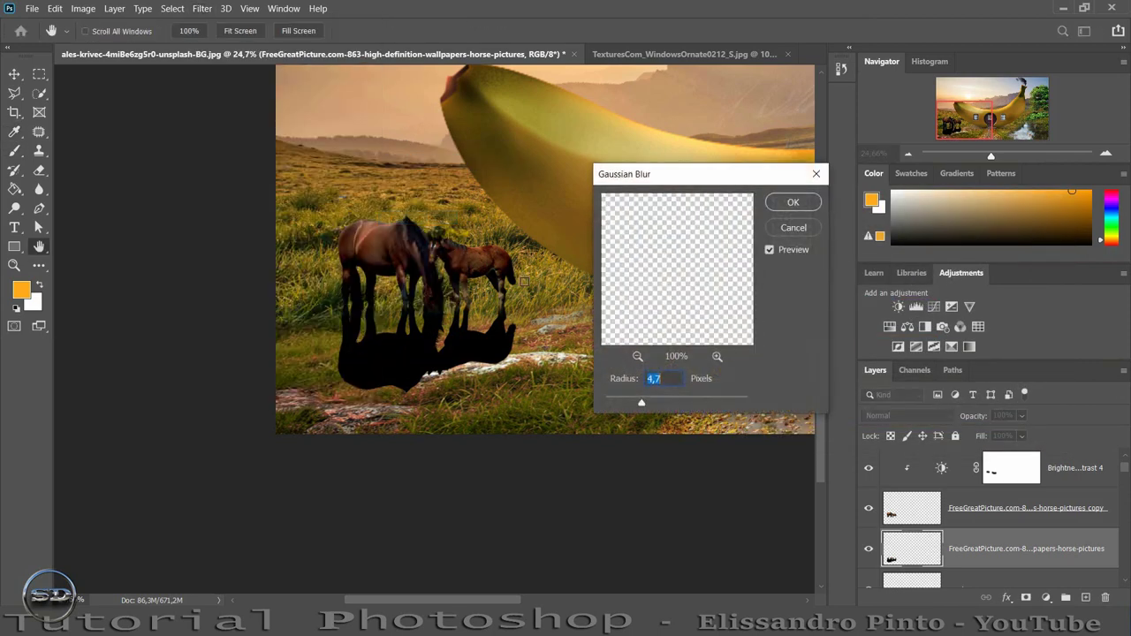
{"action": "left_click_drag", "start_coordinate": [641, 406], "coordinate": [669, 406]}
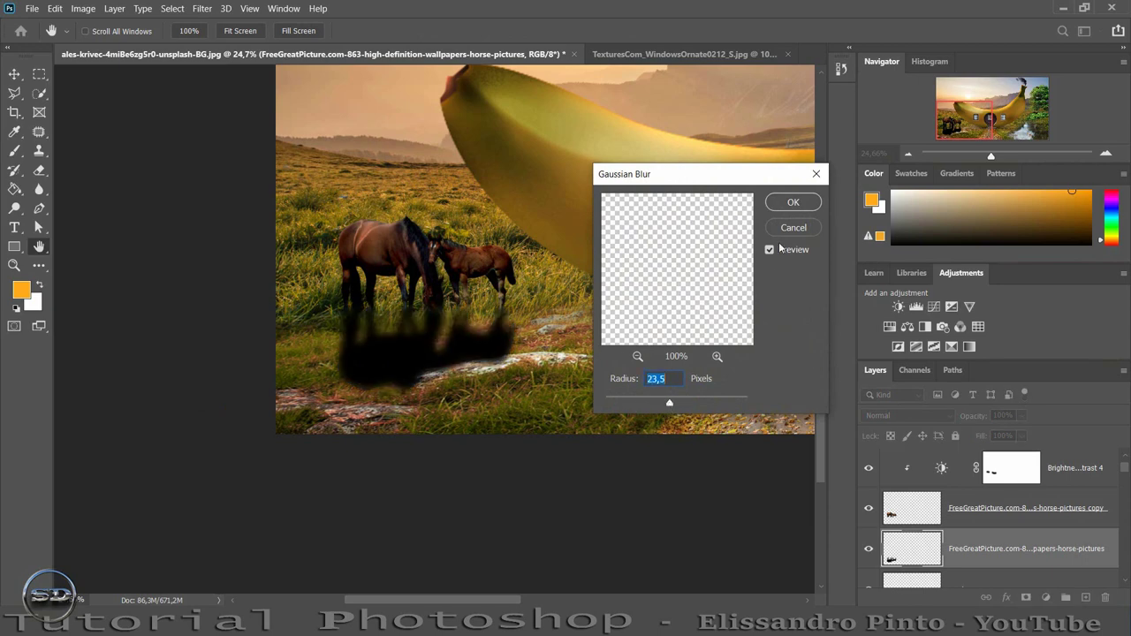
{"action": "left_click", "coordinate": [785, 205]}
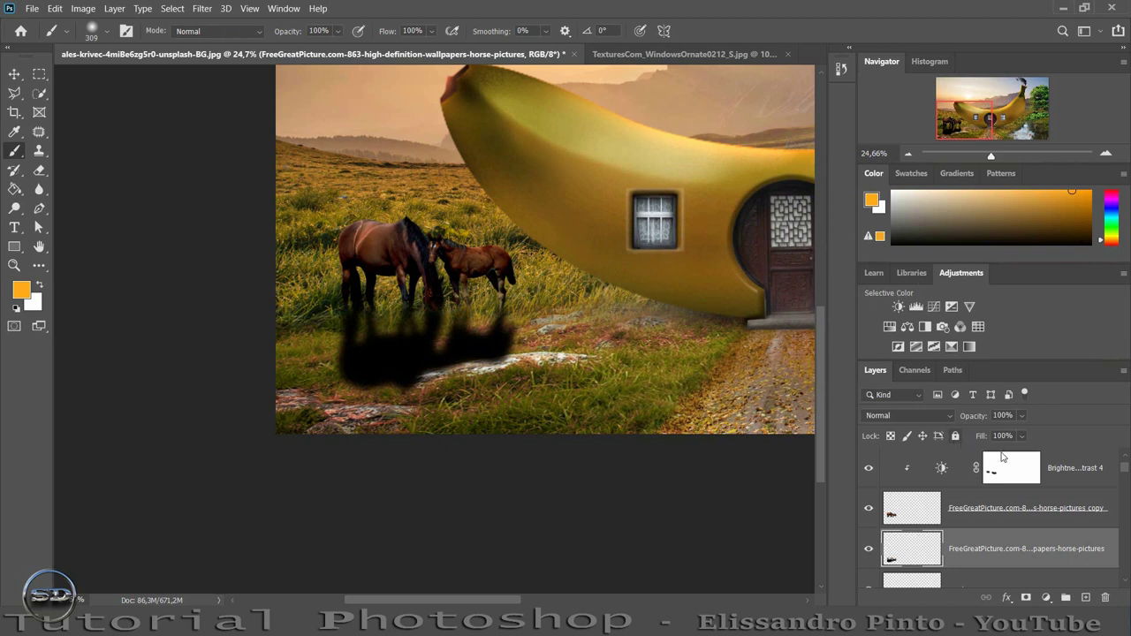
- Fade the horse shadow to 42% fill and 82% opacity
{"action": "left_click_drag", "start_coordinate": [981, 437], "coordinate": [930, 436]}
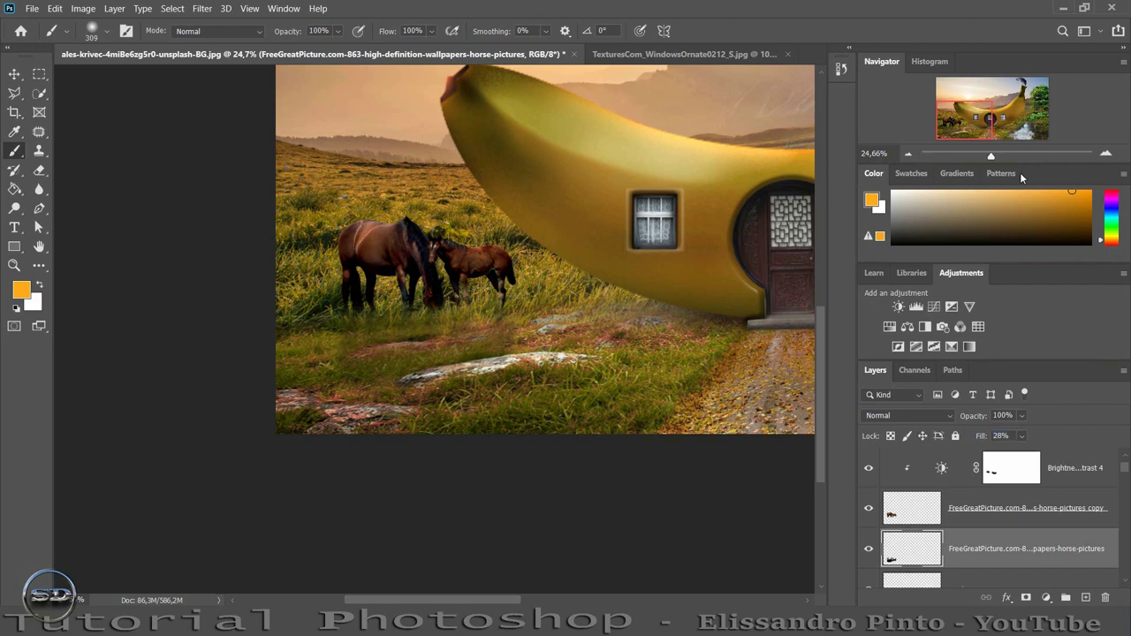
{"action": "left_click_drag", "start_coordinate": [993, 158], "coordinate": [1000, 159]}
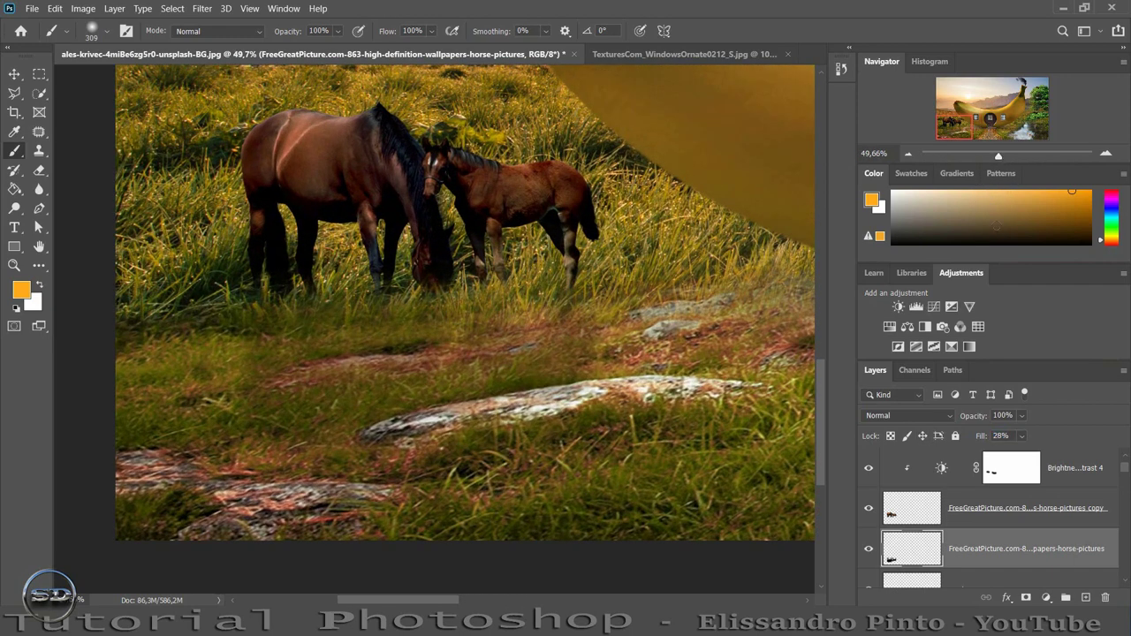
{"action": "left_click_drag", "start_coordinate": [977, 438], "coordinate": [985, 439]}
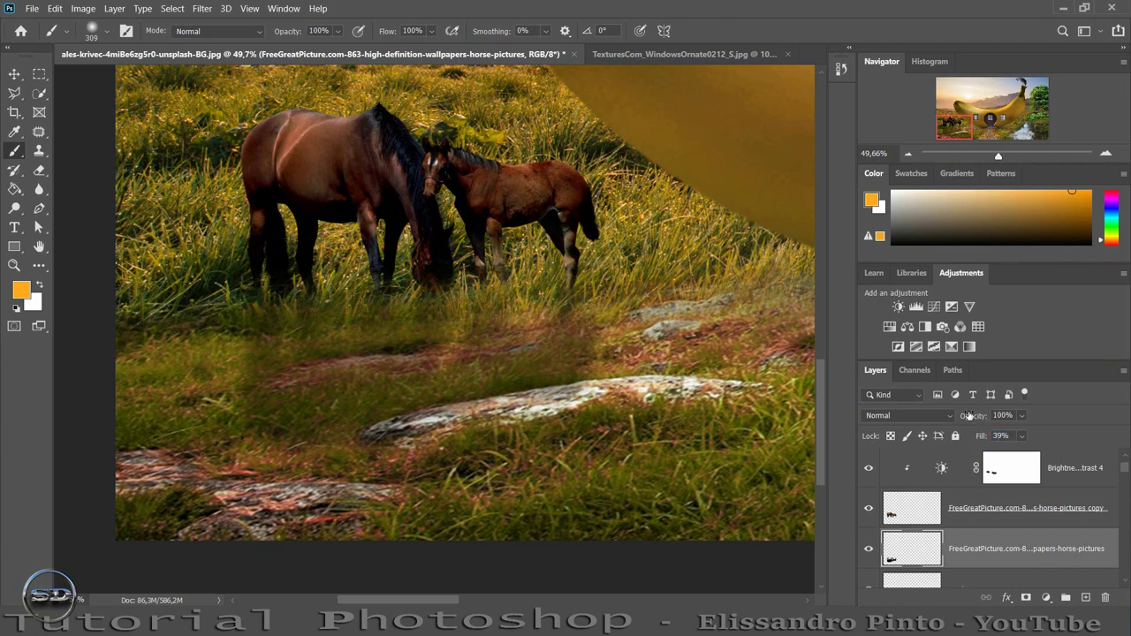
{"action": "mouse_move", "coordinate": [978, 419]}
{"action": "left_mouse_down"}
{"action": "mouse_move", "coordinate": [963, 419]}
{"action": "mouse_move", "coordinate": [984, 437]}
{"action": "left_mouse_up"}
{"action": "left_click_drag", "start_coordinate": [999, 155], "coordinate": [984, 158]}
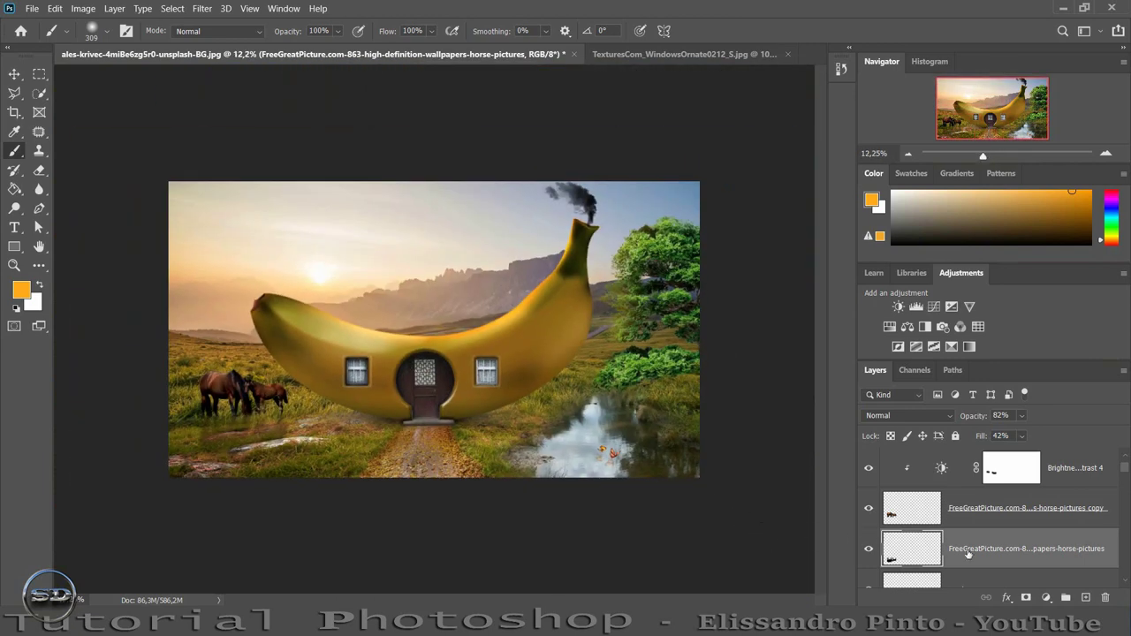
- Find the Banana512 copy layer in the Layers panel and duplicate it
{"action": "scroll", "coordinate": [968, 553], "scroll_direction": "down", "scroll_amount": 1}
{"action": "scroll", "coordinate": [967, 553], "scroll_direction": "down", "scroll_amount": 1}
{"action": "scroll", "coordinate": [968, 553], "scroll_direction": "down", "scroll_amount": 1}
{"action": "scroll", "coordinate": [968, 554], "scroll_direction": "down", "scroll_amount": 1}
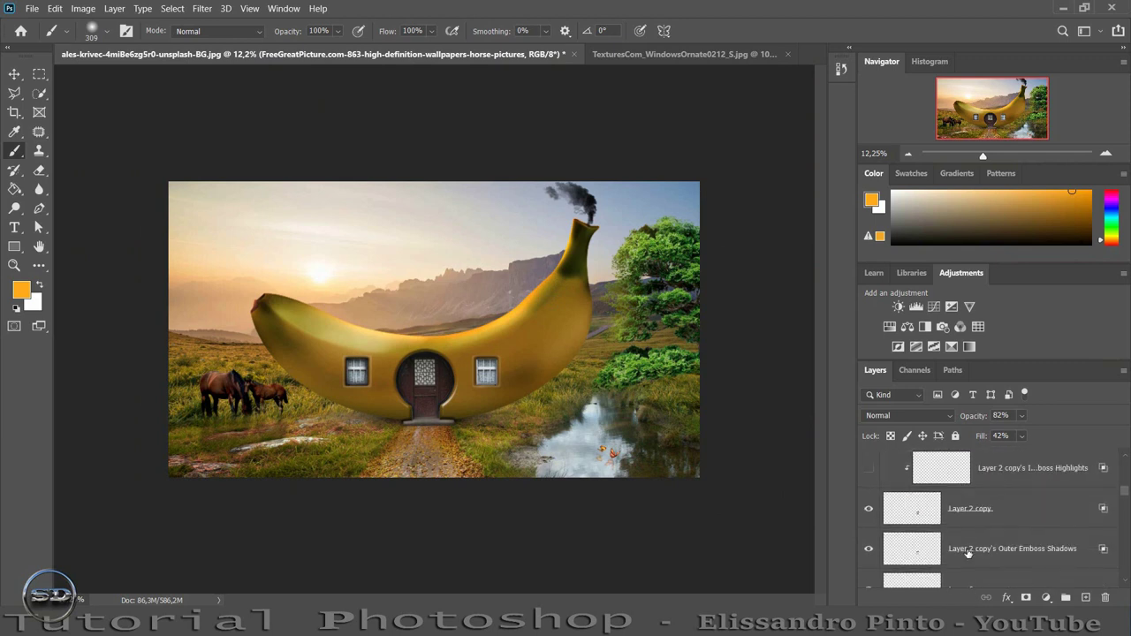
{"action": "scroll", "coordinate": [968, 553], "scroll_direction": "down", "scroll_amount": 2}
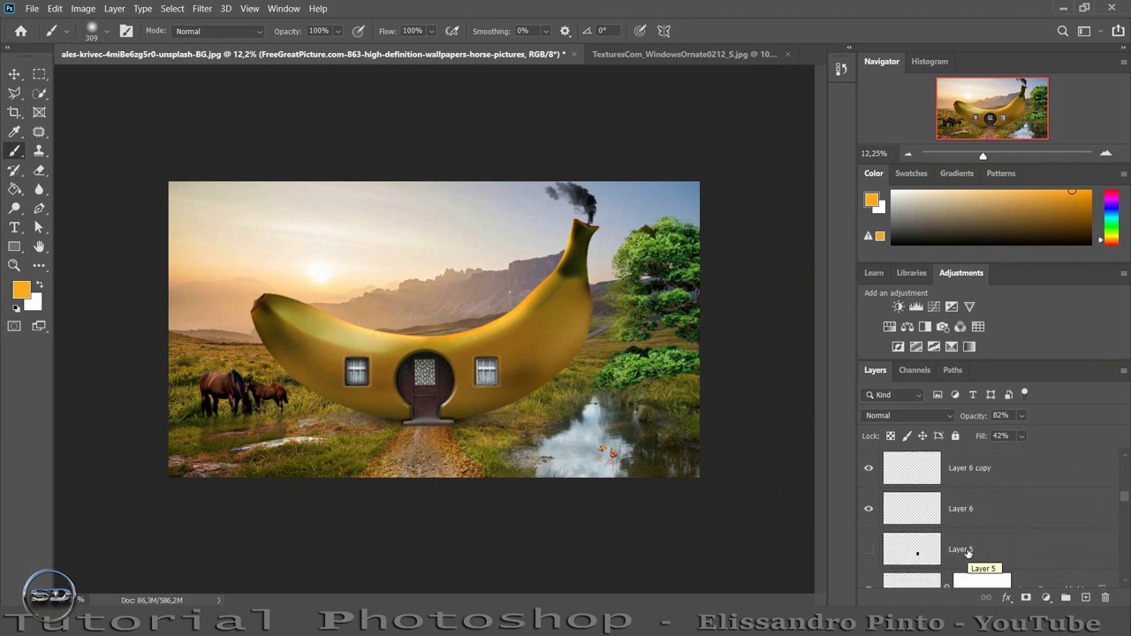
{"action": "scroll", "coordinate": [967, 551], "scroll_direction": "down", "scroll_amount": 2}
{"action": "scroll", "coordinate": [968, 552], "scroll_direction": "down", "scroll_amount": 1}
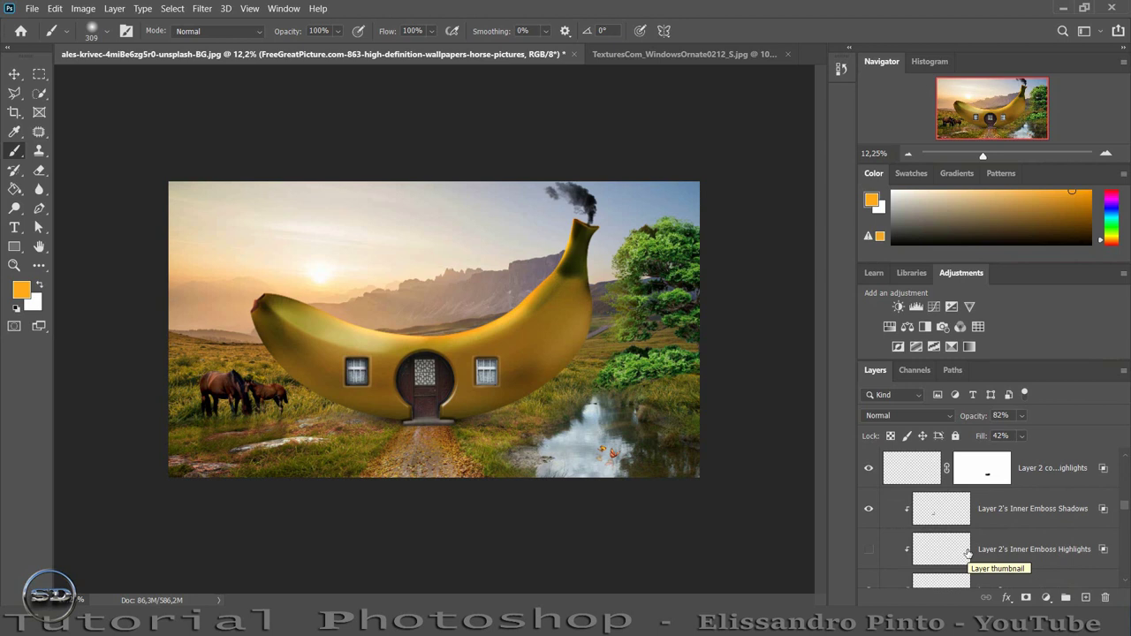
{"action": "scroll", "coordinate": [968, 553], "scroll_direction": "down", "scroll_amount": 1}
{"action": "scroll", "coordinate": [968, 553], "scroll_direction": "down", "scroll_amount": 2}
{"action": "scroll", "coordinate": [968, 553], "scroll_direction": "down", "scroll_amount": 1}
{"action": "scroll", "coordinate": [968, 553], "scroll_direction": "down", "scroll_amount": 1}
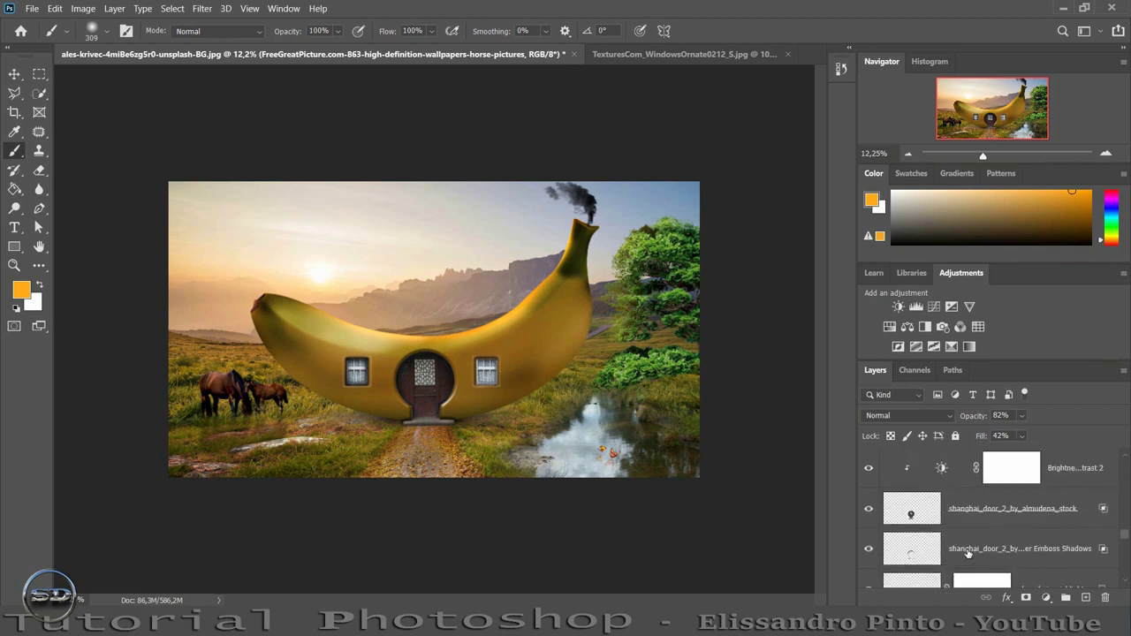
{"action": "scroll", "coordinate": [968, 551], "scroll_direction": "down", "scroll_amount": 1}
{"action": "scroll", "coordinate": [968, 552], "scroll_direction": "down", "scroll_amount": 1}
{"action": "scroll", "coordinate": [967, 551], "scroll_direction": "down", "scroll_amount": 1}
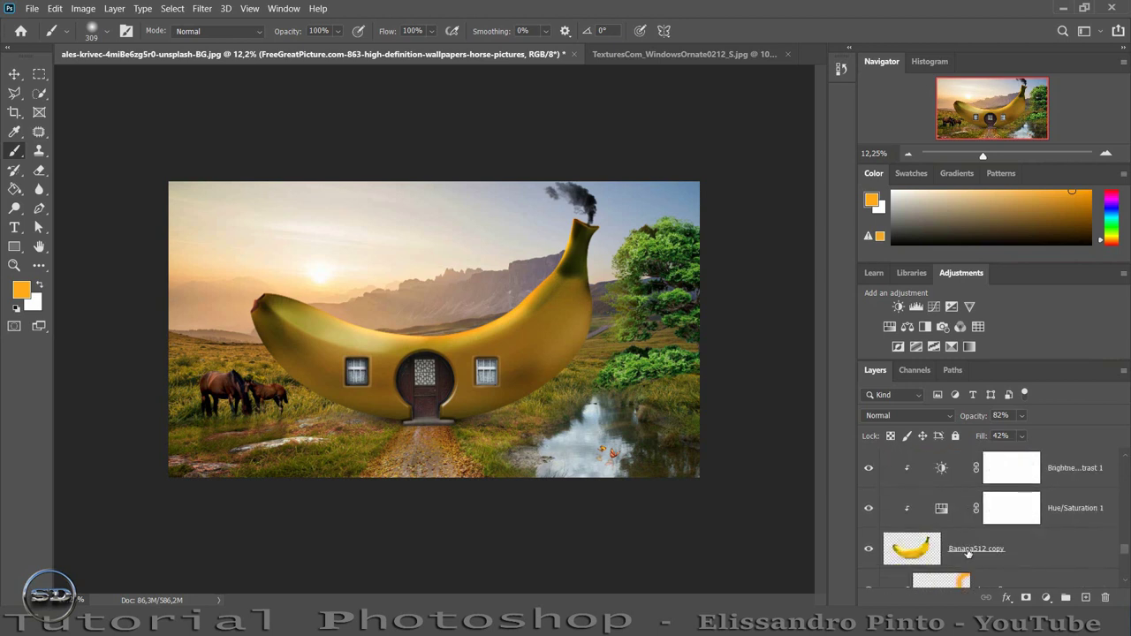
{"action": "scroll", "coordinate": [968, 553], "scroll_direction": "down", "scroll_amount": 1}
{"action": "left_click", "coordinate": [975, 509]}
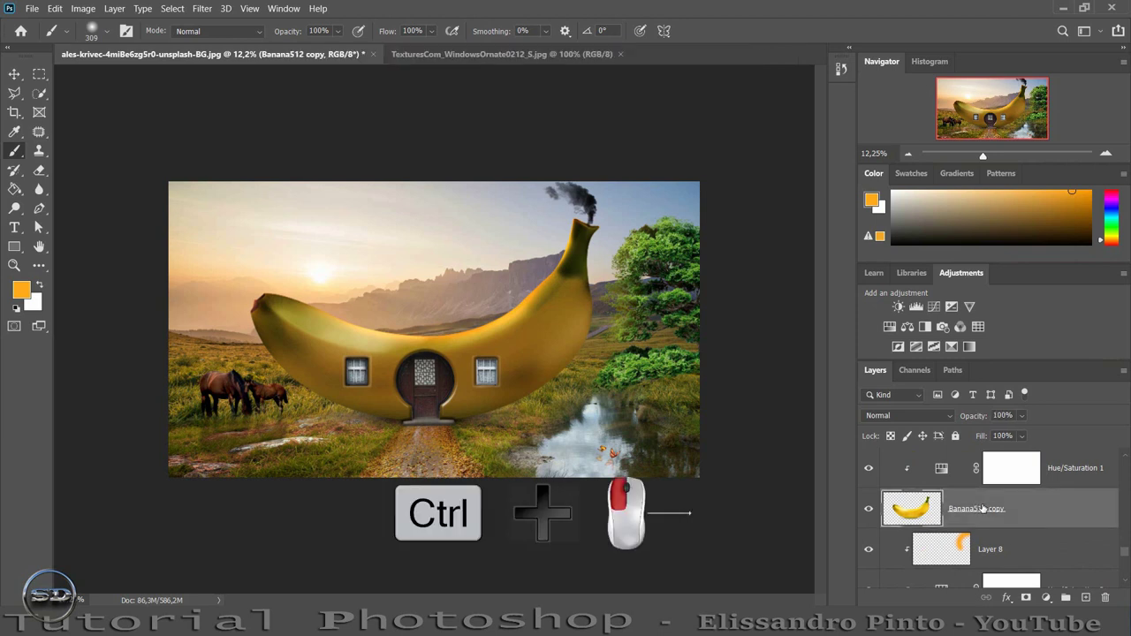
{"action": "left_click_drag", "start_coordinate": [1032, 514], "coordinate": [1043, 530]}
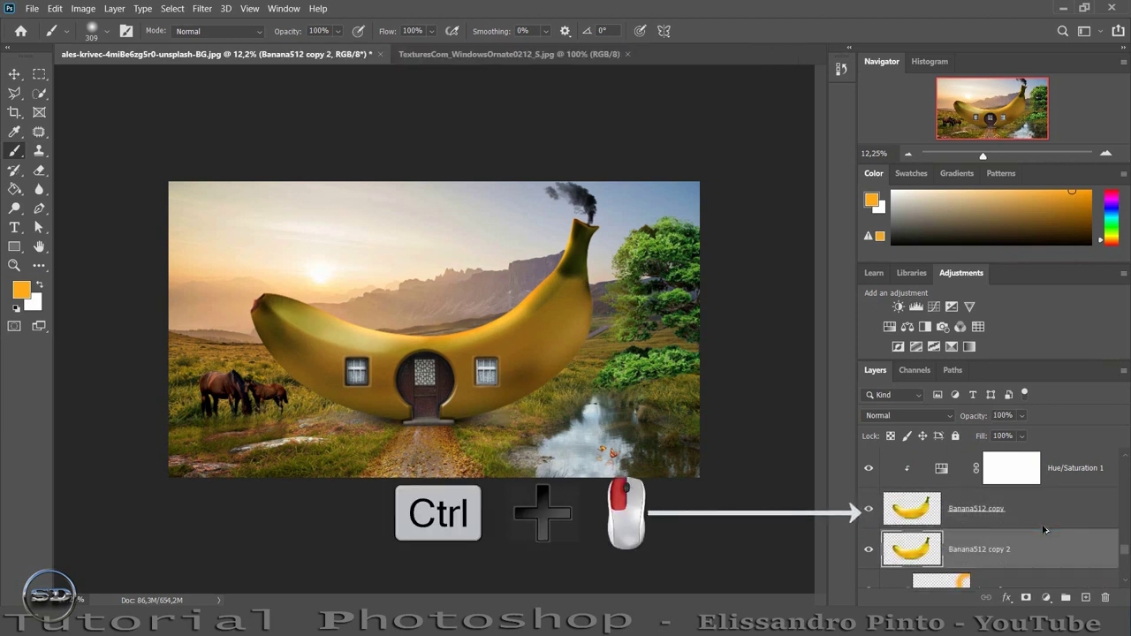
- Flip the banana copy vertically, move it below the house, and bring up Hue/Saturation
{"action": "key", "text": "ctrl+t"}
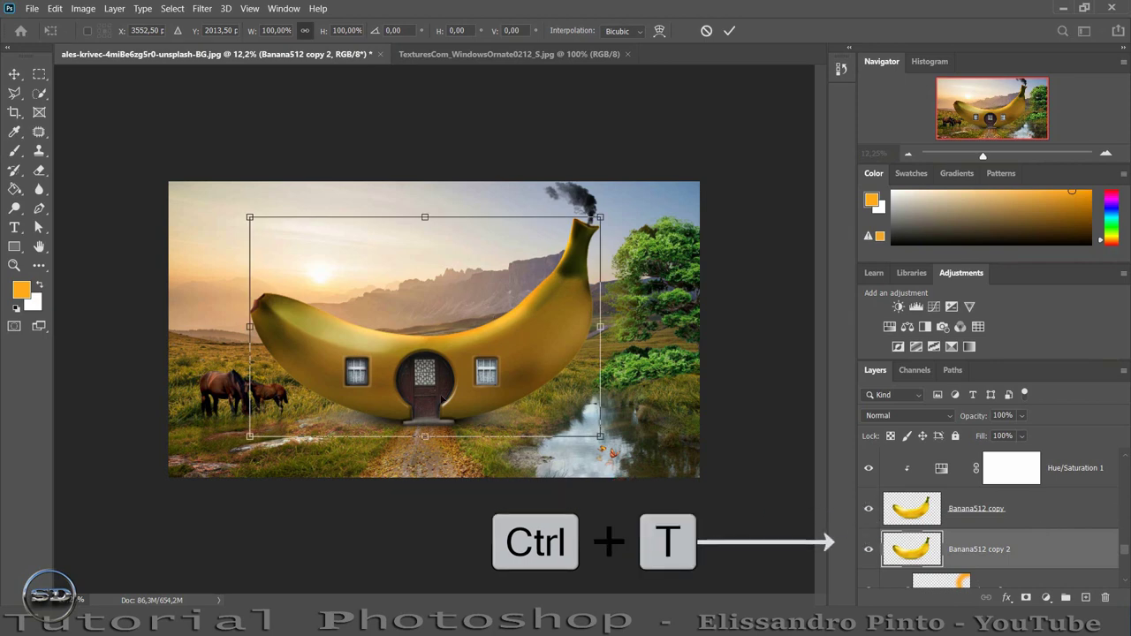
{"action": "right_click", "coordinate": [442, 400]}
{"action": "left_click", "coordinate": [450, 387]}
{"action": "mouse_move", "coordinate": [470, 334]}
{"action": "left_mouse_down"}
{"action": "mouse_move", "coordinate": [447, 511]}
{"action": "mouse_move", "coordinate": [475, 495]}
{"action": "left_mouse_up"}
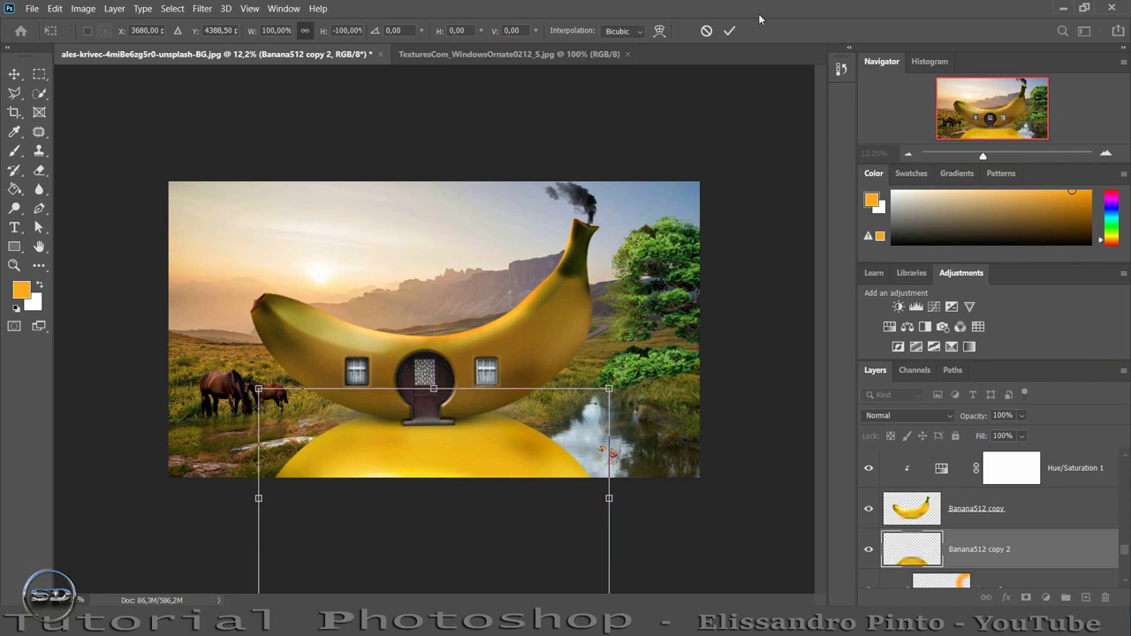
{"action": "left_click", "coordinate": [730, 33]}
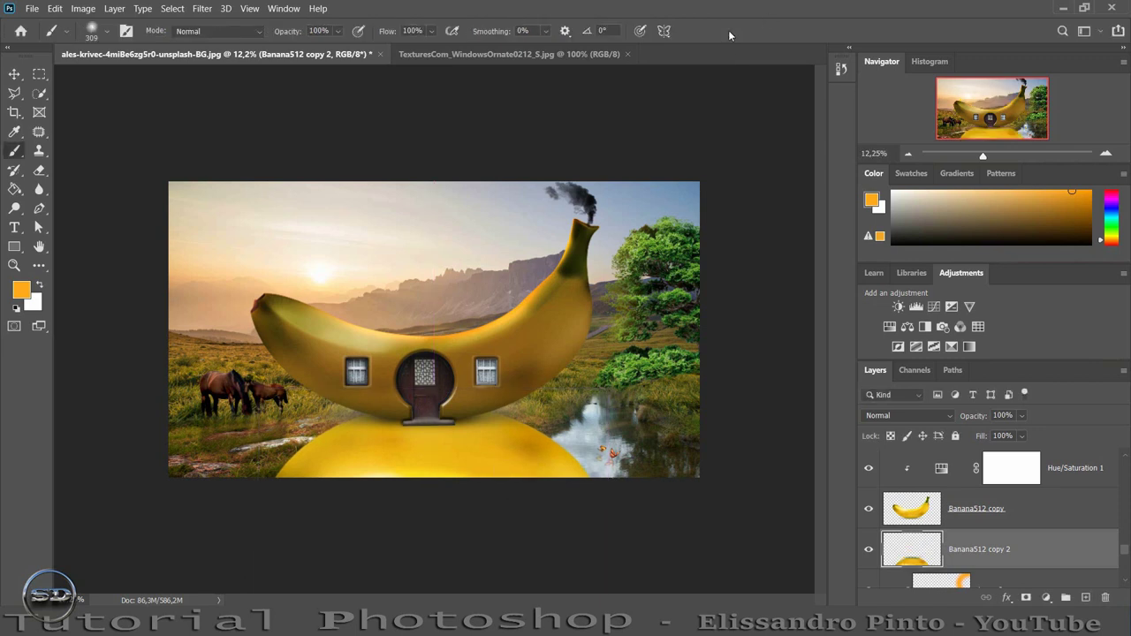
{"action": "key", "text": "ctrl+u"}
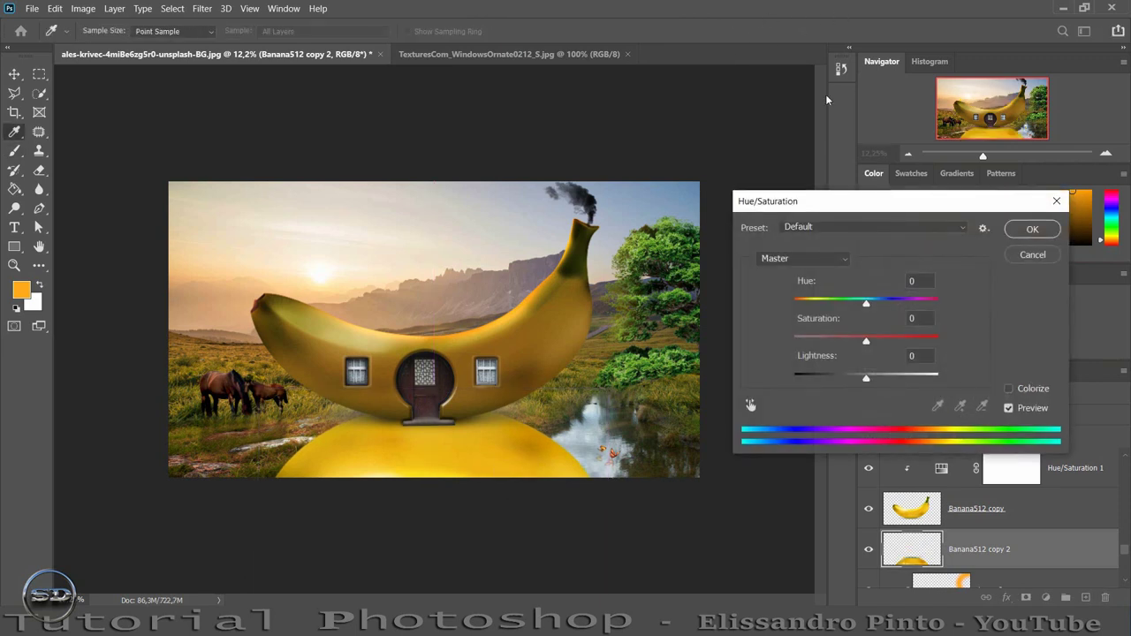
- Blacken the flipped banana and apply a Gaussian blur of radius 115,8
{"action": "left_click_drag", "start_coordinate": [866, 378], "coordinate": [721, 363]}
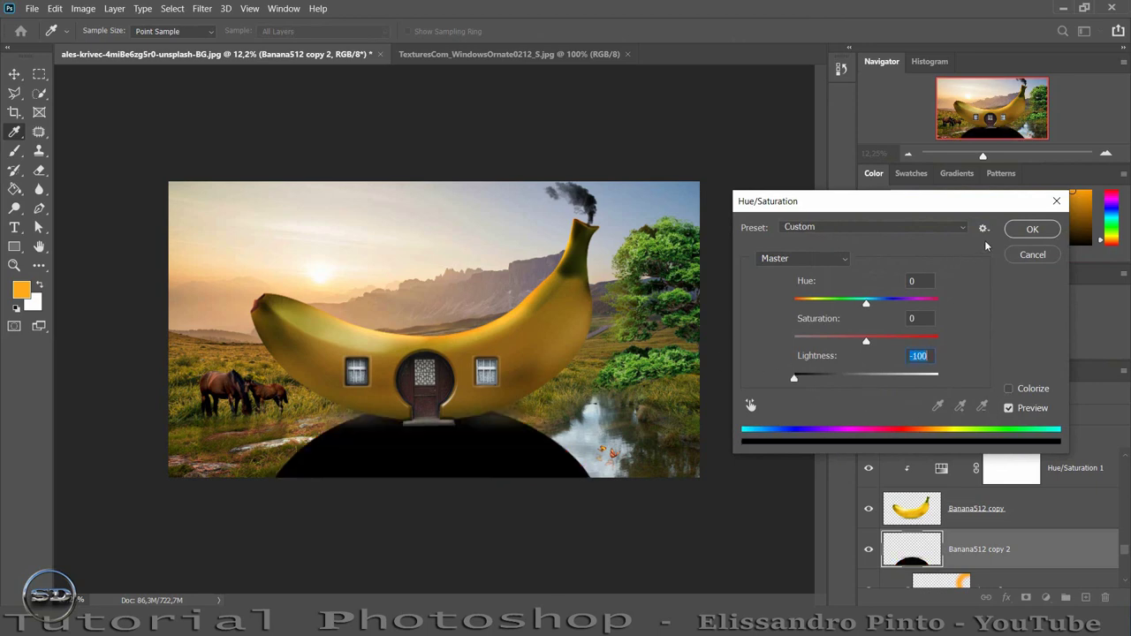
{"action": "left_click", "coordinate": [1031, 230]}
{"action": "left_click", "coordinate": [202, 8]}
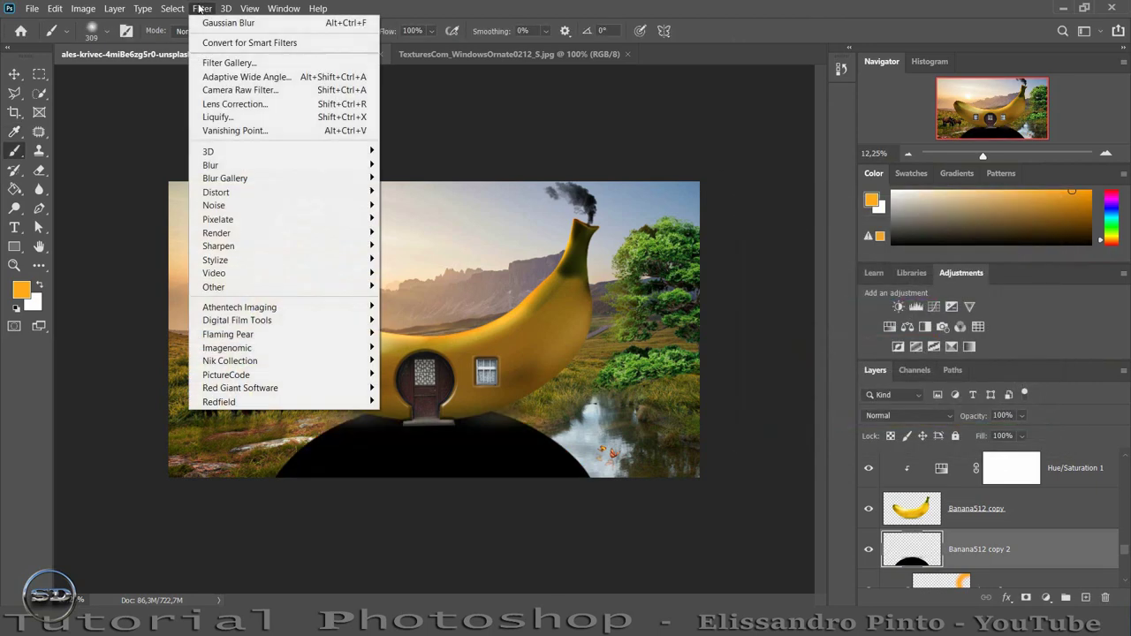
{"action": "mouse_move", "coordinate": [210, 166]}
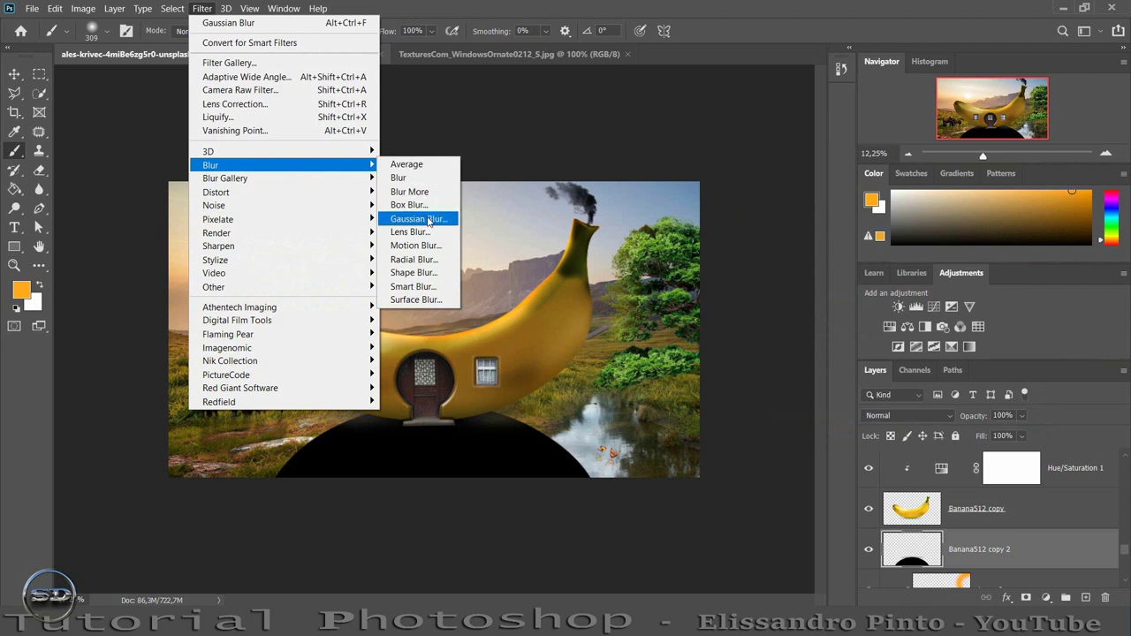
{"action": "left_click", "coordinate": [424, 218]}
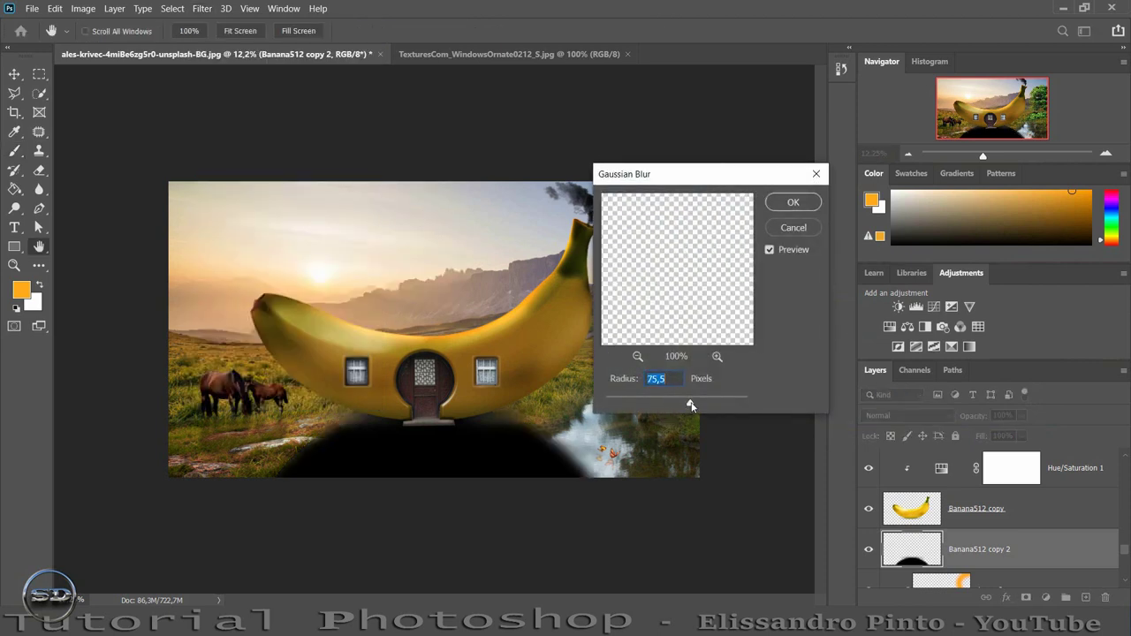
{"action": "left_click_drag", "start_coordinate": [689, 405], "coordinate": [701, 404]}
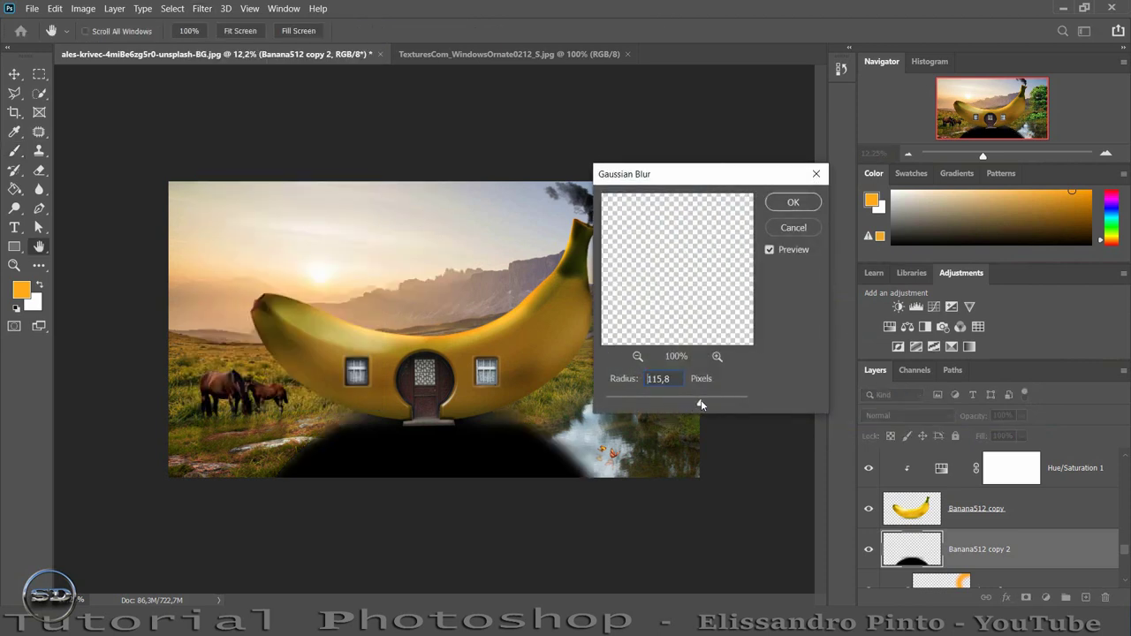
{"action": "left_click", "coordinate": [793, 203]}
{"action": "key", "text": "b"}
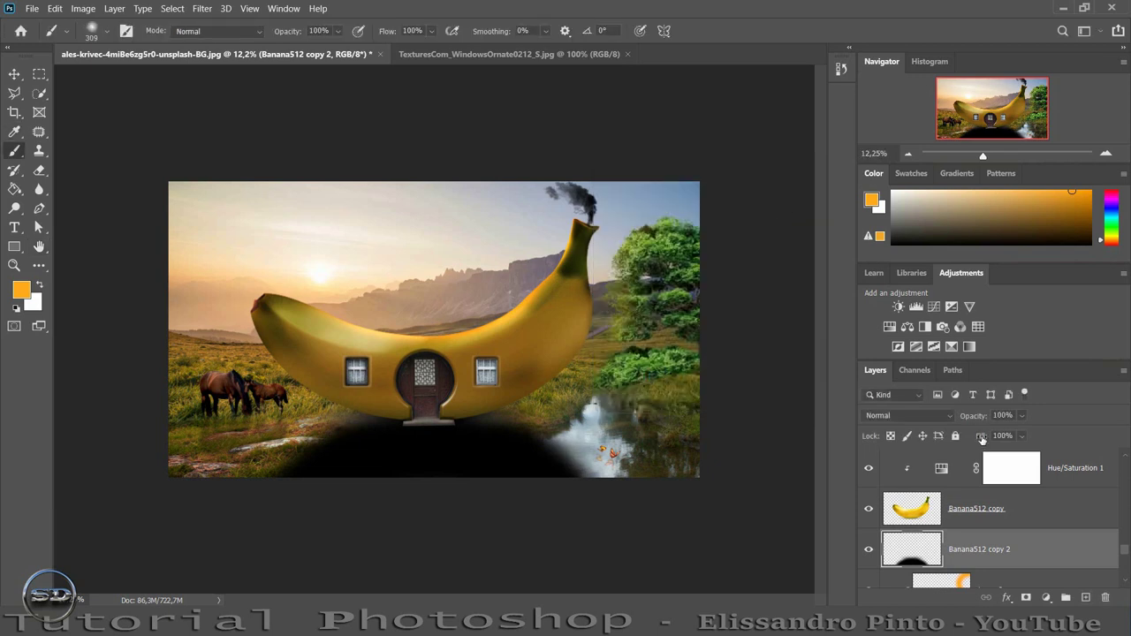
- Lower the shadow's fill to 49% and tilt it about four degrees, nudging it down-right
{"action": "left_click_drag", "start_coordinate": [982, 439], "coordinate": [947, 442]}
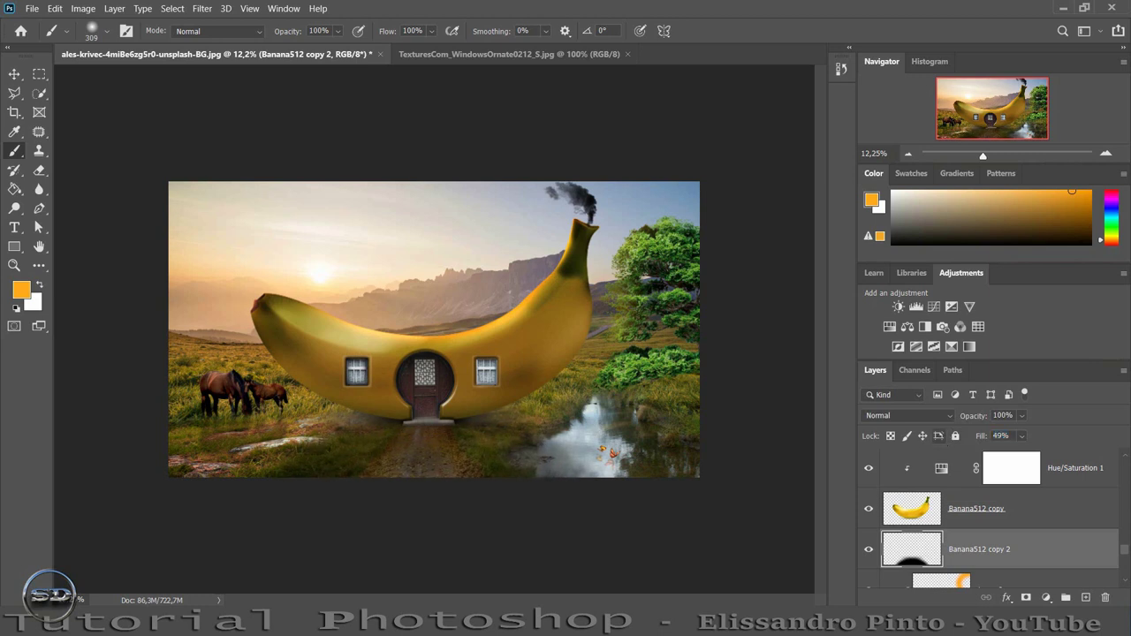
{"action": "left_click", "coordinate": [10, 74]}
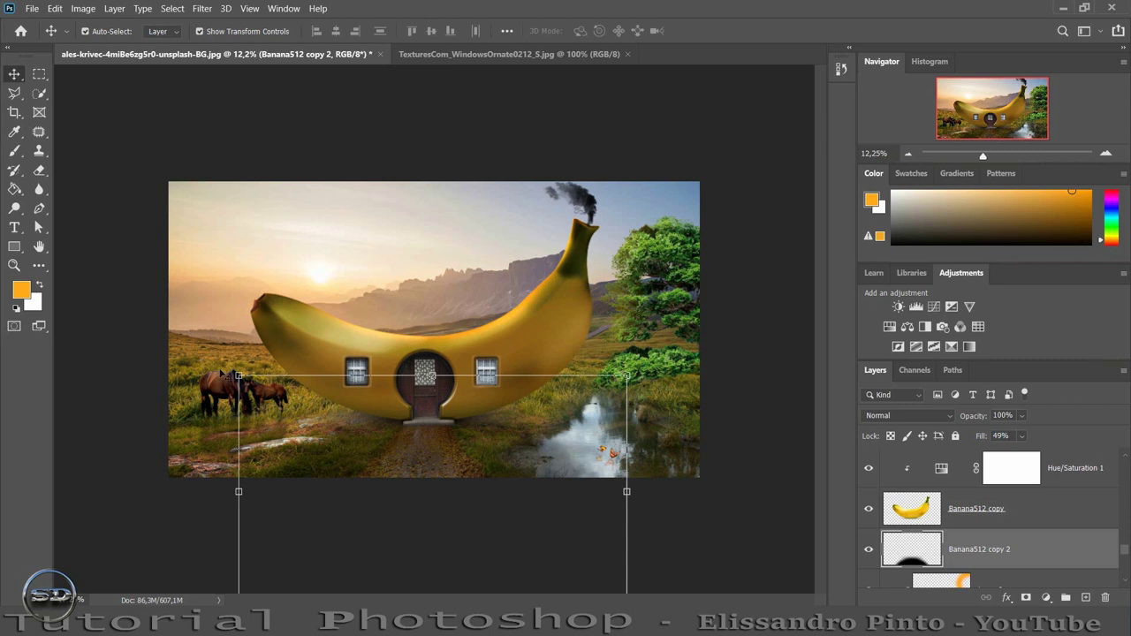
{"action": "left_click_drag", "start_coordinate": [235, 370], "coordinate": [228, 384]}
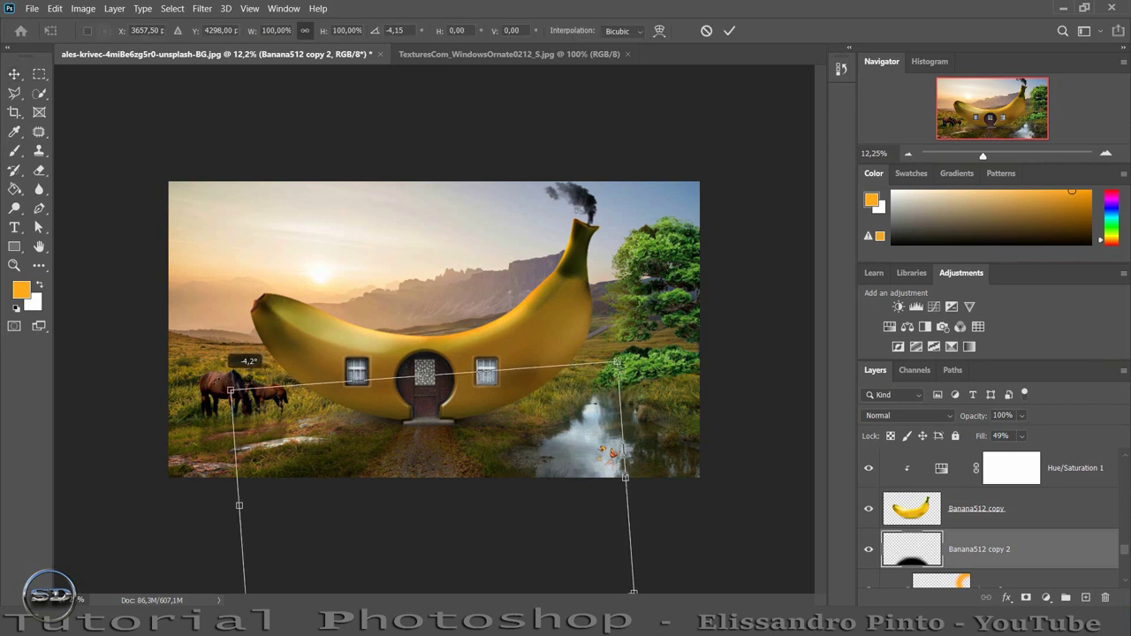
{"action": "left_click_drag", "start_coordinate": [298, 447], "coordinate": [296, 451]}
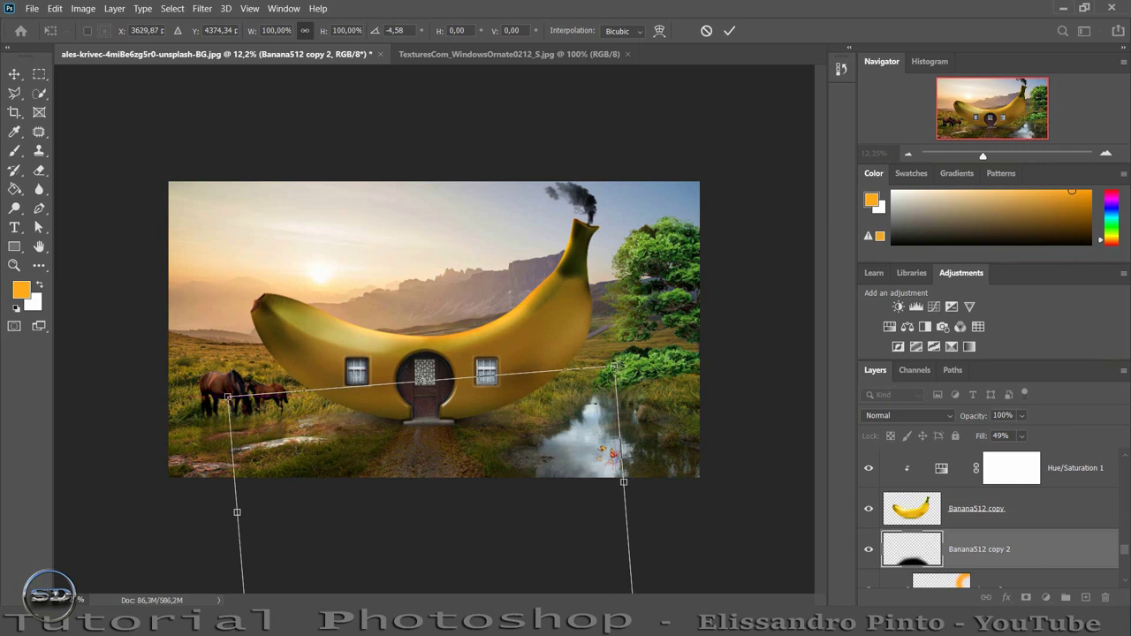
{"action": "left_click", "coordinate": [730, 31]}
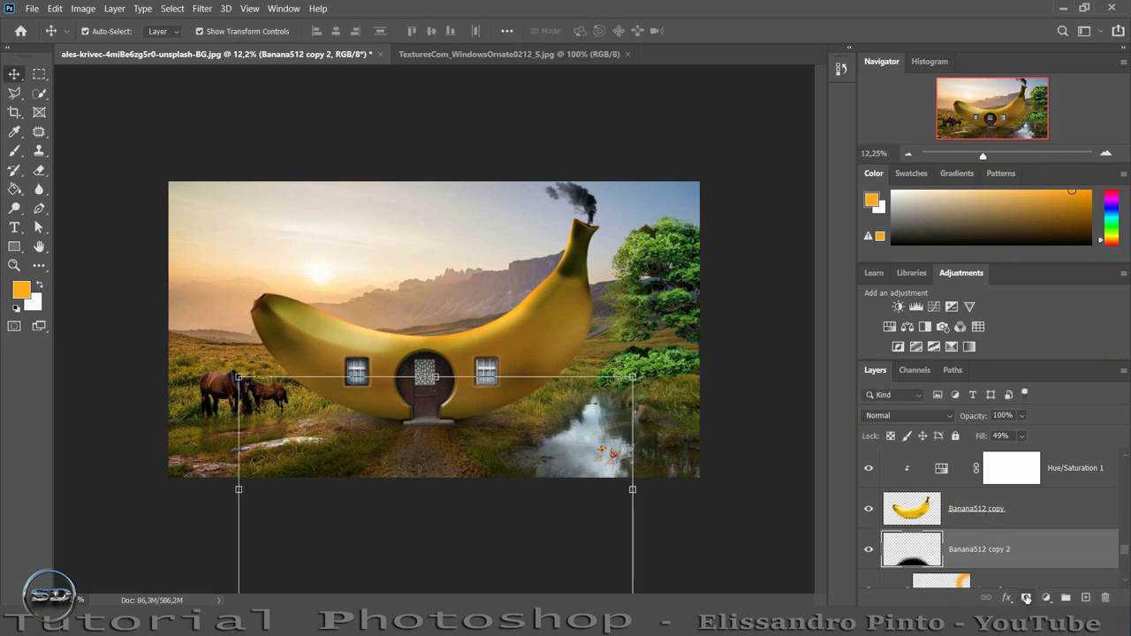
- Mask the shadow and paint out its lower-left part with a 1419 px brush
{"action": "left_click", "coordinate": [1026, 599]}
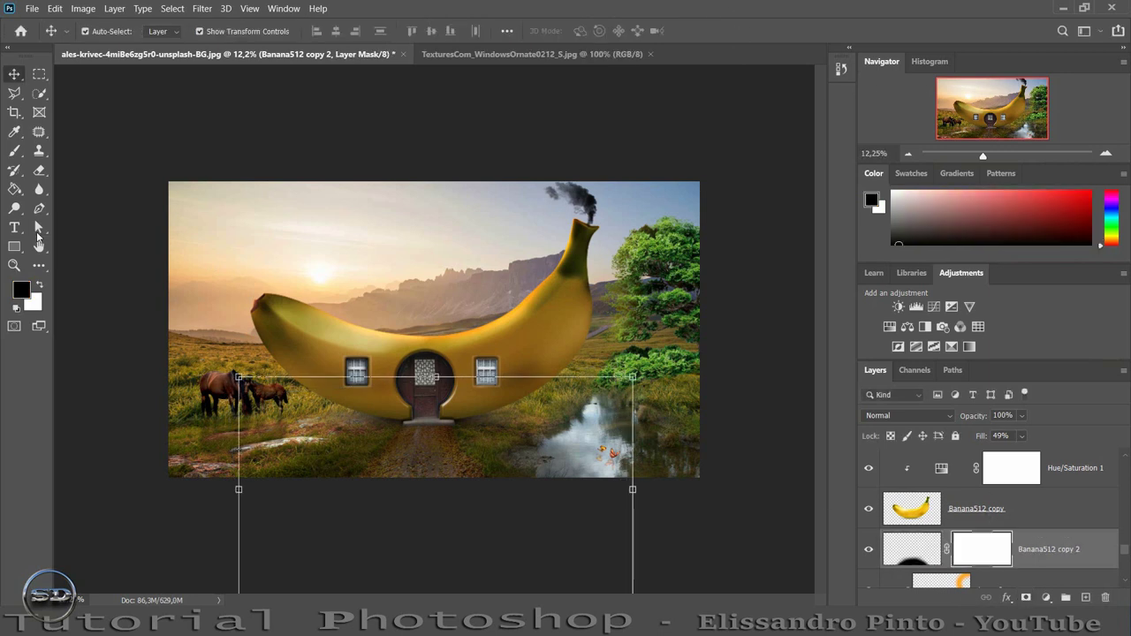
{"action": "left_click", "coordinate": [14, 151]}
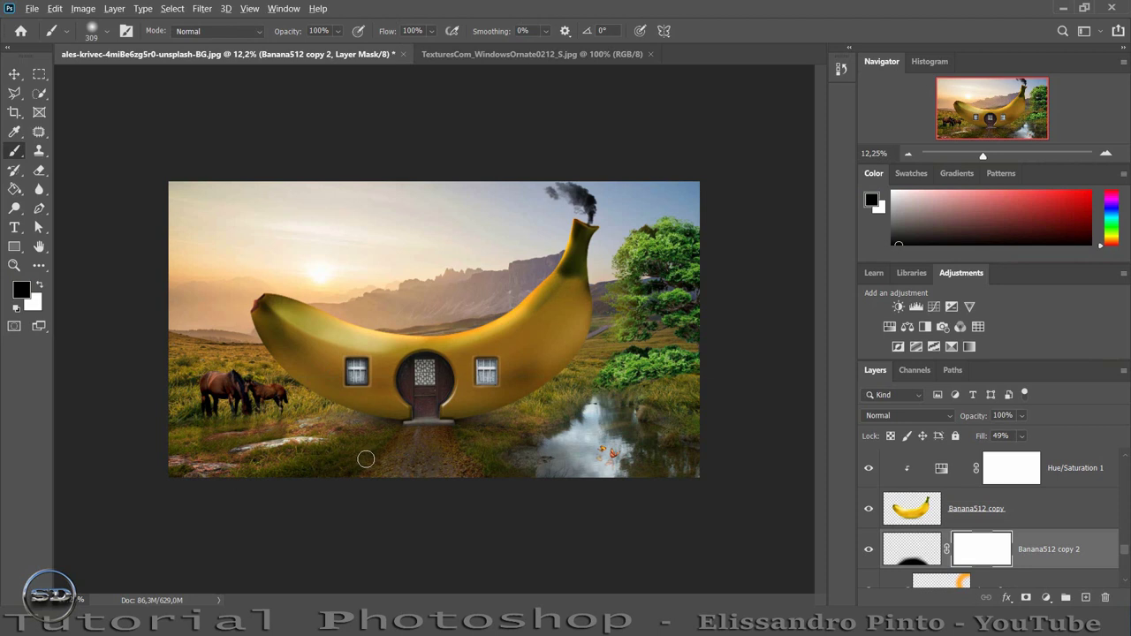
{"action": "left_click_drag", "start_coordinate": [366, 458], "coordinate": [415, 458]}
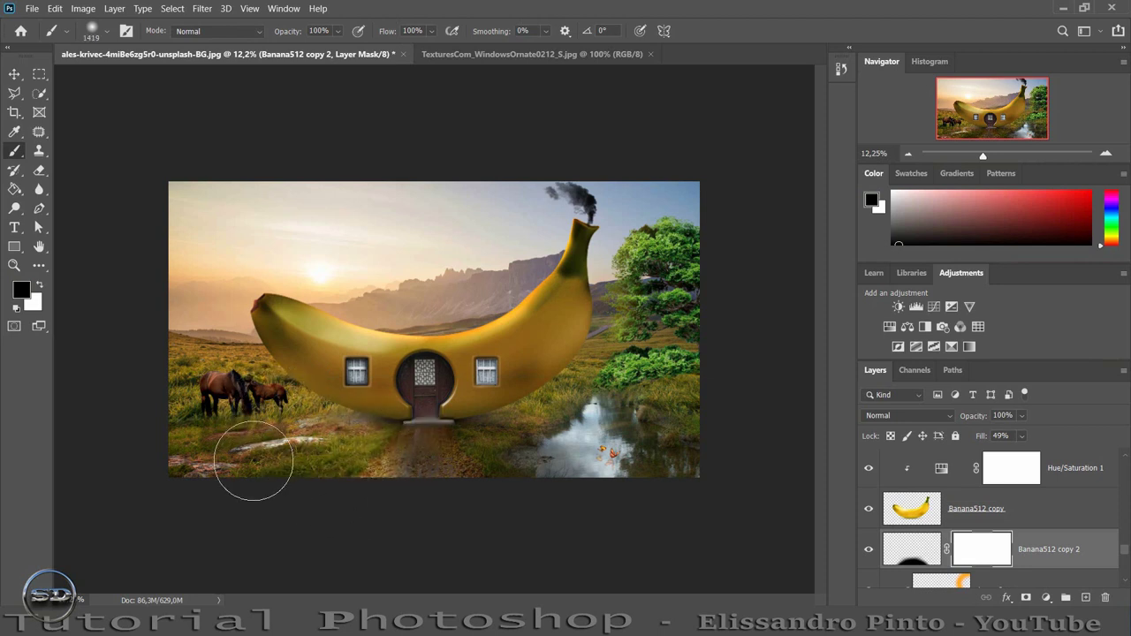
{"action": "left_click_drag", "start_coordinate": [253, 460], "coordinate": [93, 462]}
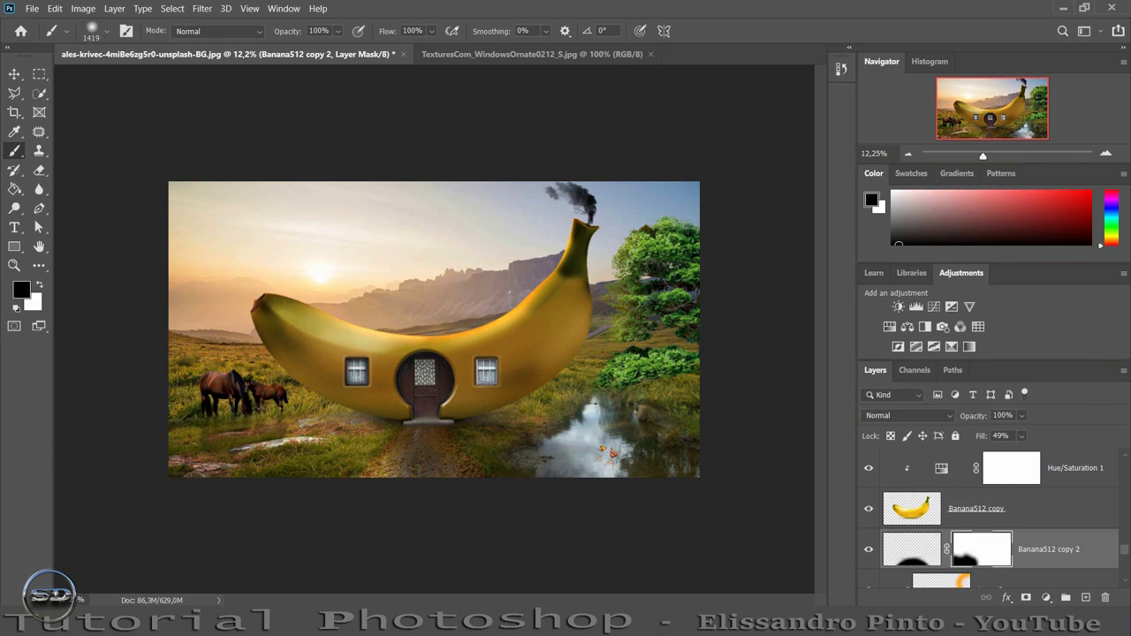
{"action": "left_click", "coordinate": [1074, 509]}
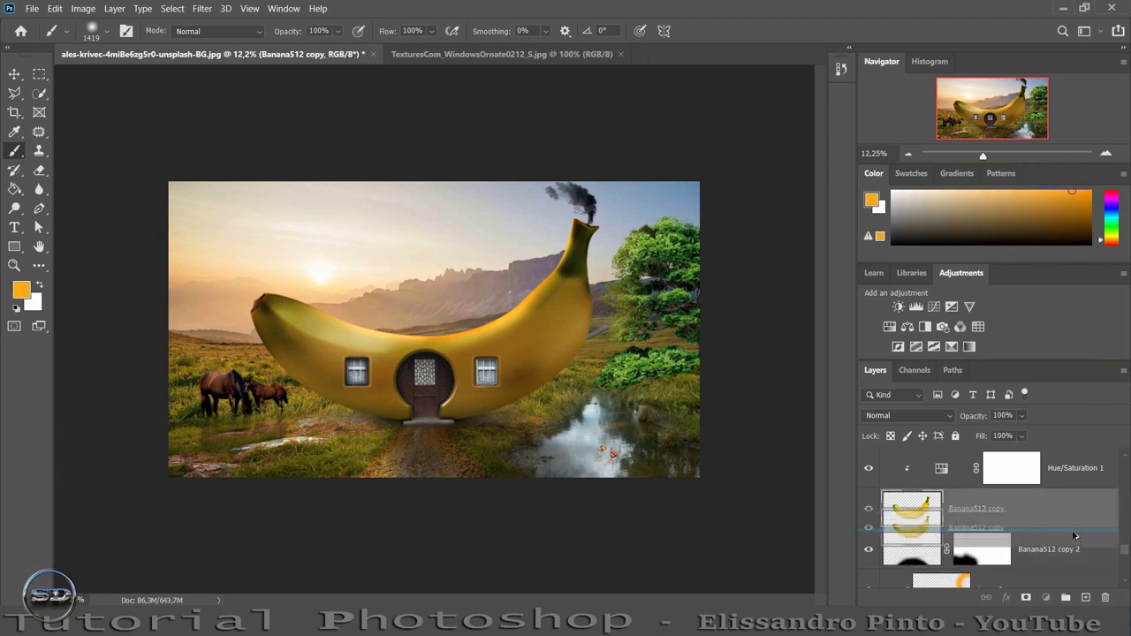
- Duplicate the banana layer, flip it vertically below the house, and rotate it about -10.8°
{"action": "left_click_drag", "start_coordinate": [1072, 513], "coordinate": [1072, 538]}
{"action": "key", "text": "ctrl+t"}
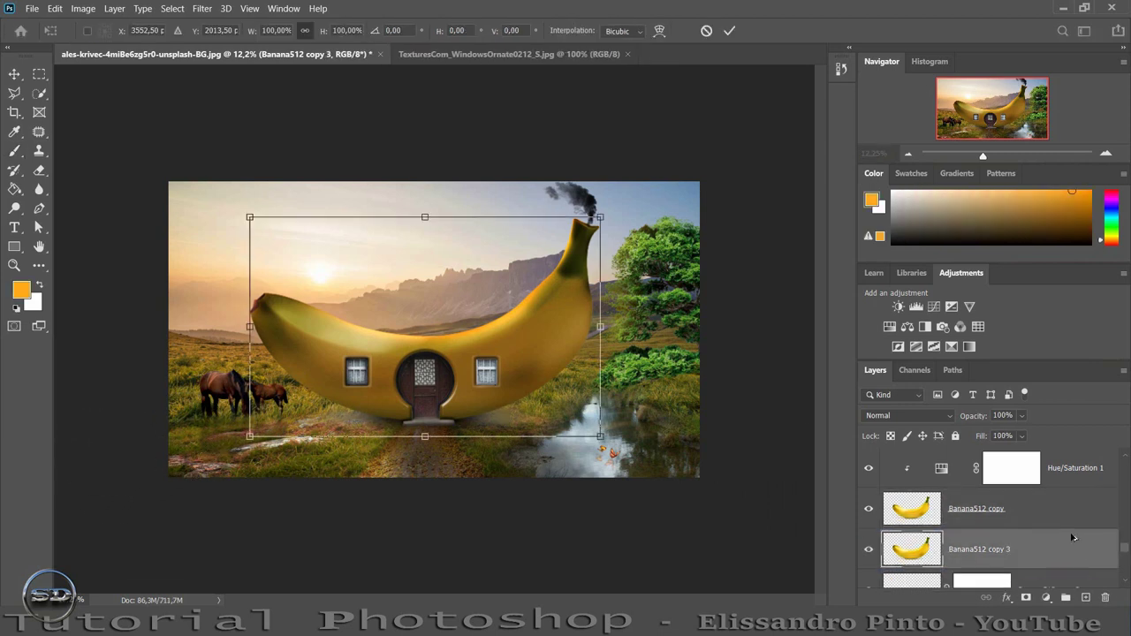
{"action": "right_click", "coordinate": [432, 403]}
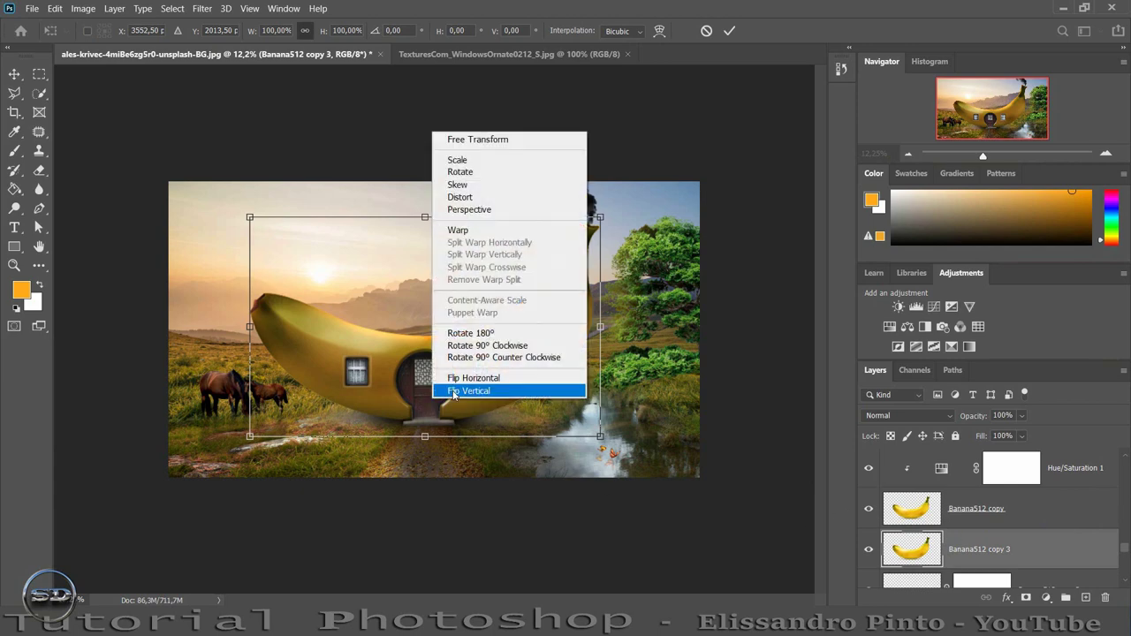
{"action": "left_click", "coordinate": [455, 394]}
{"action": "left_click_drag", "start_coordinate": [430, 388], "coordinate": [432, 545]}
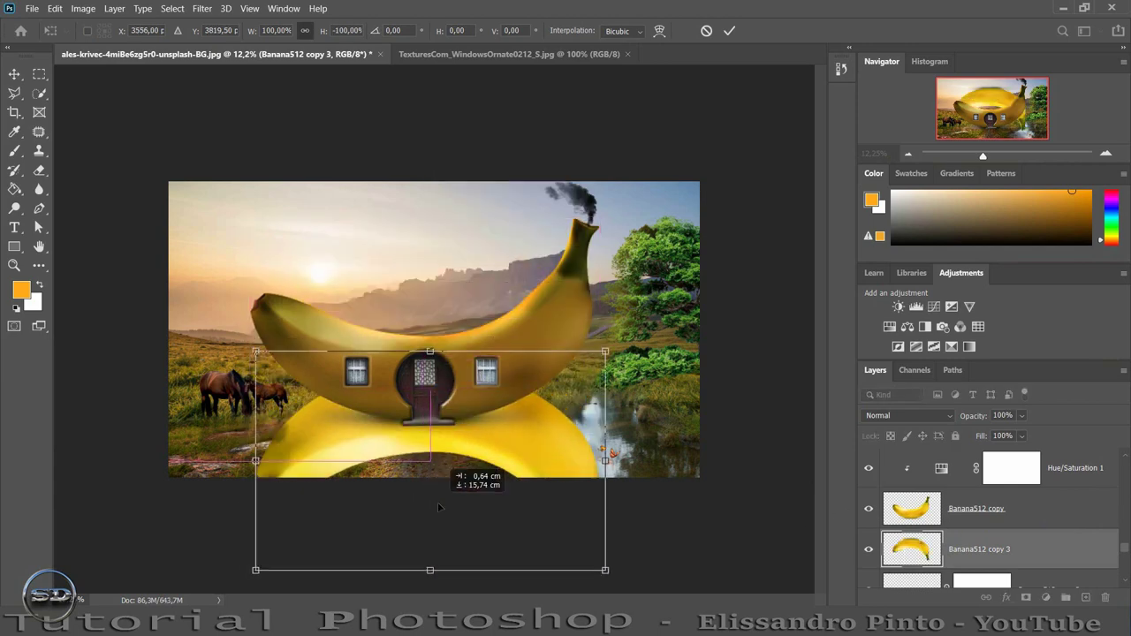
{"action": "left_click_drag", "start_coordinate": [524, 281], "coordinate": [486, 268]}
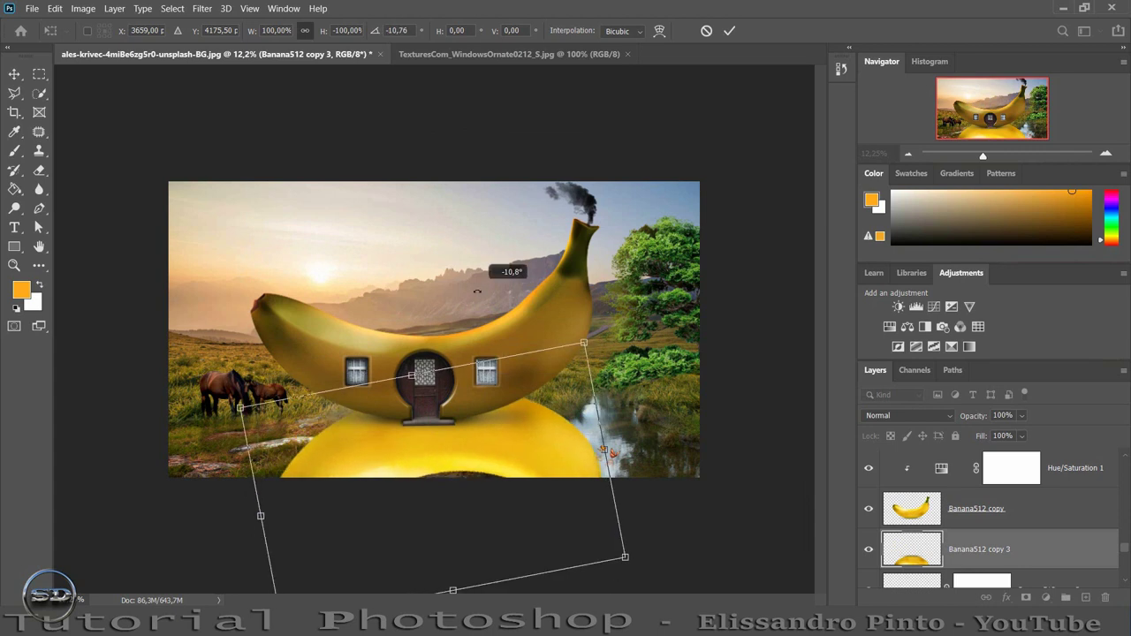
- Set the flipped banana to Overlay and hide it with a black-filled layer mask
{"action": "left_click", "coordinate": [932, 417]}
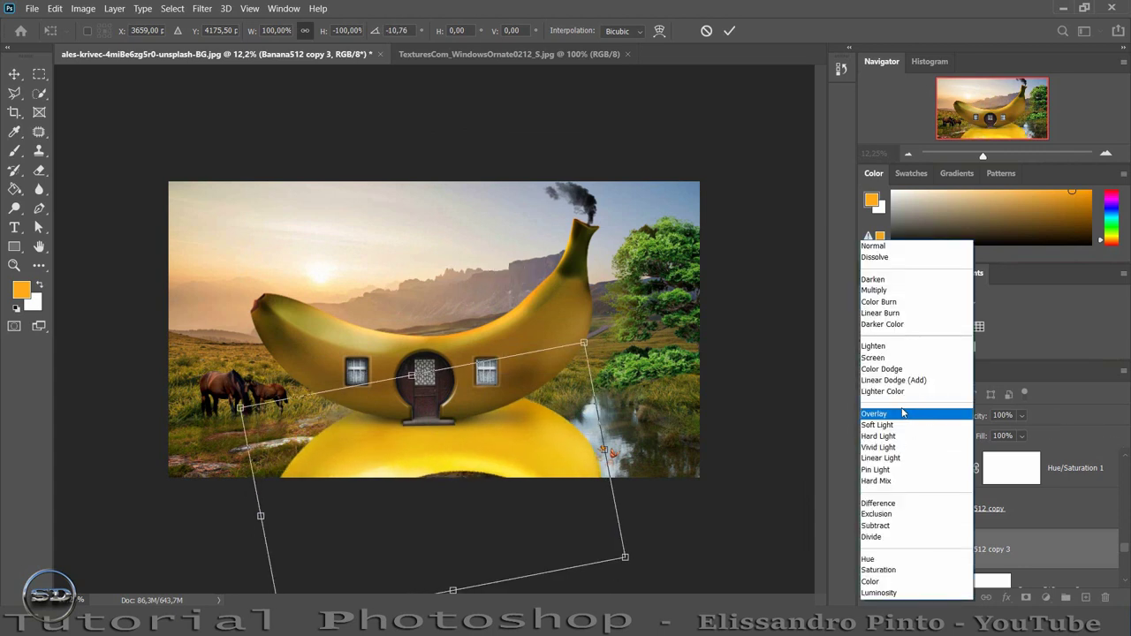
{"action": "left_click", "coordinate": [903, 412]}
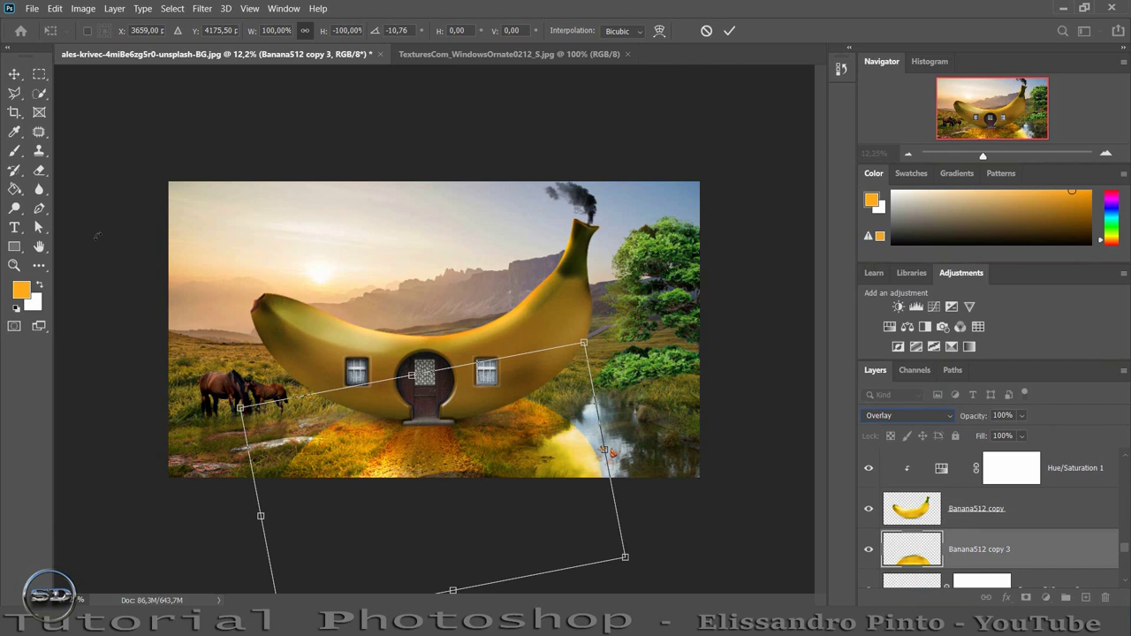
{"action": "left_click", "coordinate": [14, 150]}
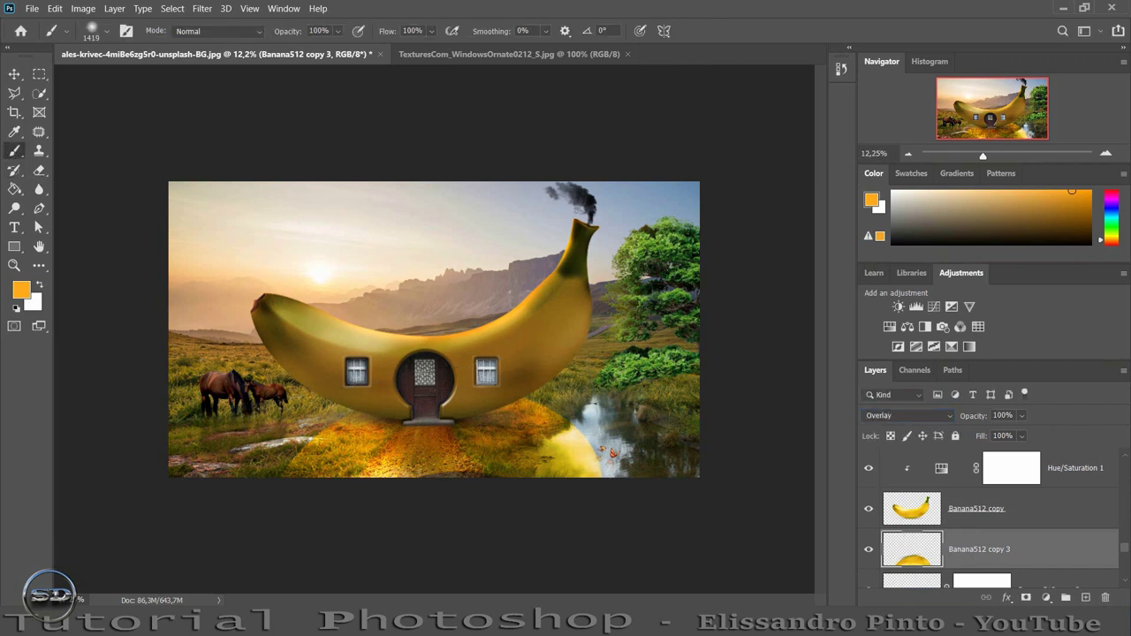
{"action": "left_click", "coordinate": [1026, 597]}
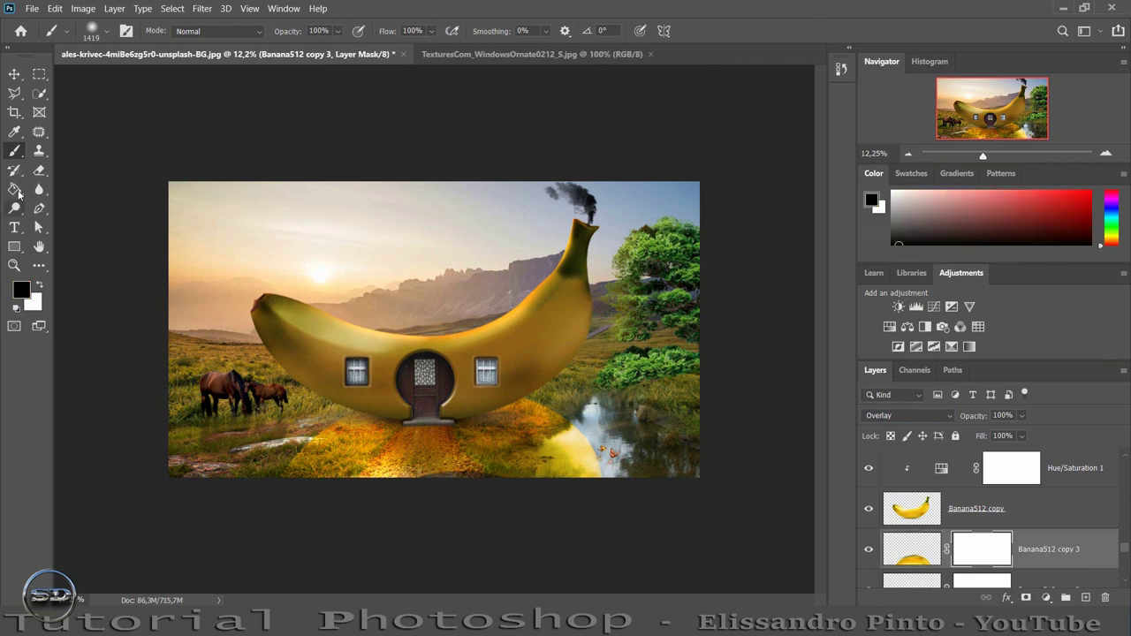
{"action": "left_click", "coordinate": [15, 190]}
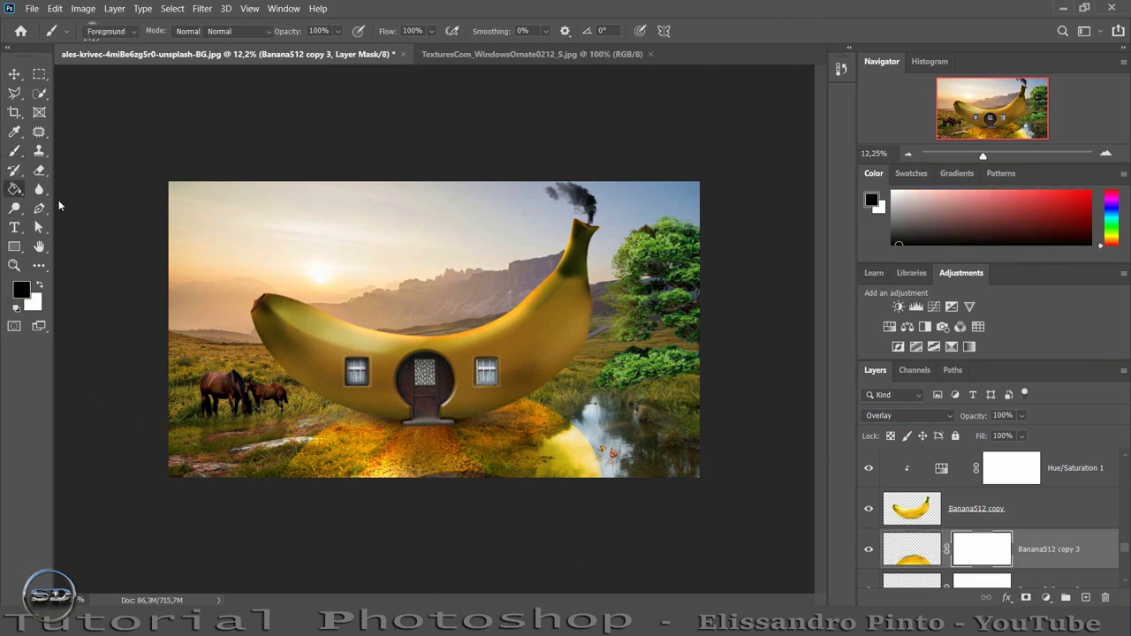
{"action": "left_click", "coordinate": [393, 471]}
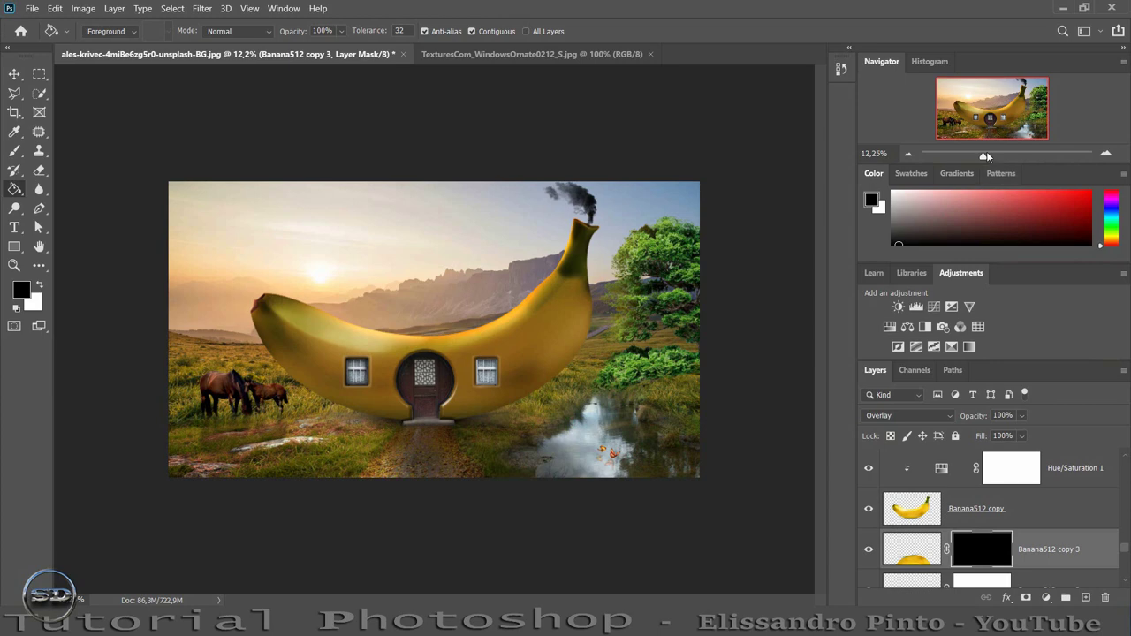
- Reveal the banana reflection in the stream by painting white on its mask
{"action": "left_click_drag", "start_coordinate": [983, 156], "coordinate": [996, 157]}
{"action": "left_click_drag", "start_coordinate": [990, 116], "coordinate": [1024, 141]}
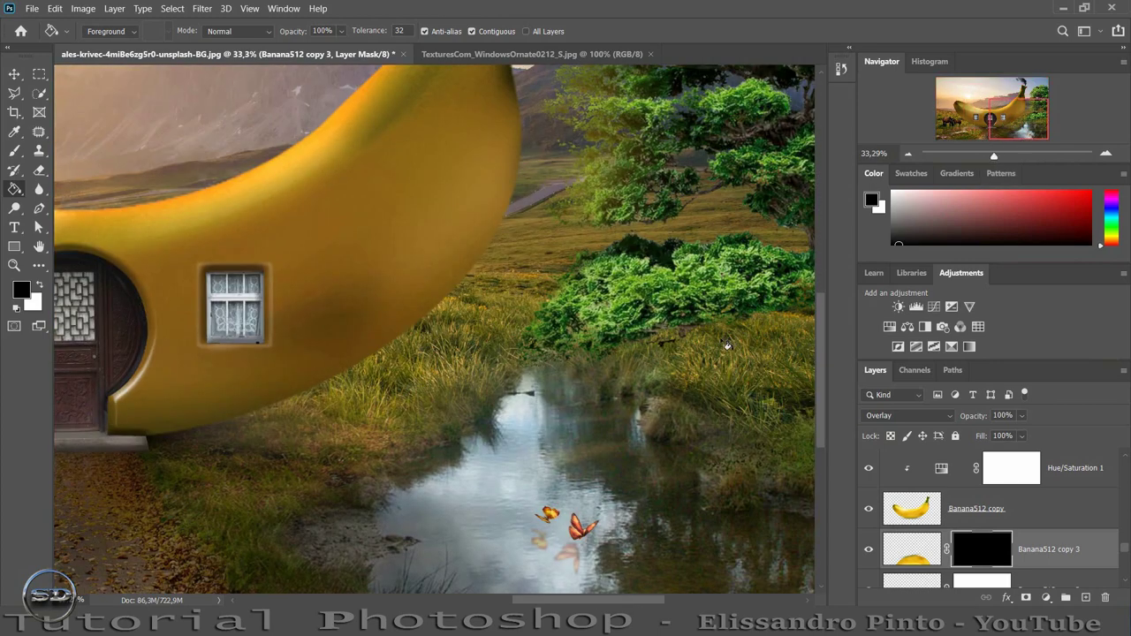
{"action": "scroll", "coordinate": [726, 345], "scroll_direction": "down", "scroll_amount": 2}
{"action": "scroll", "coordinate": [727, 345], "scroll_direction": "down", "scroll_amount": 1}
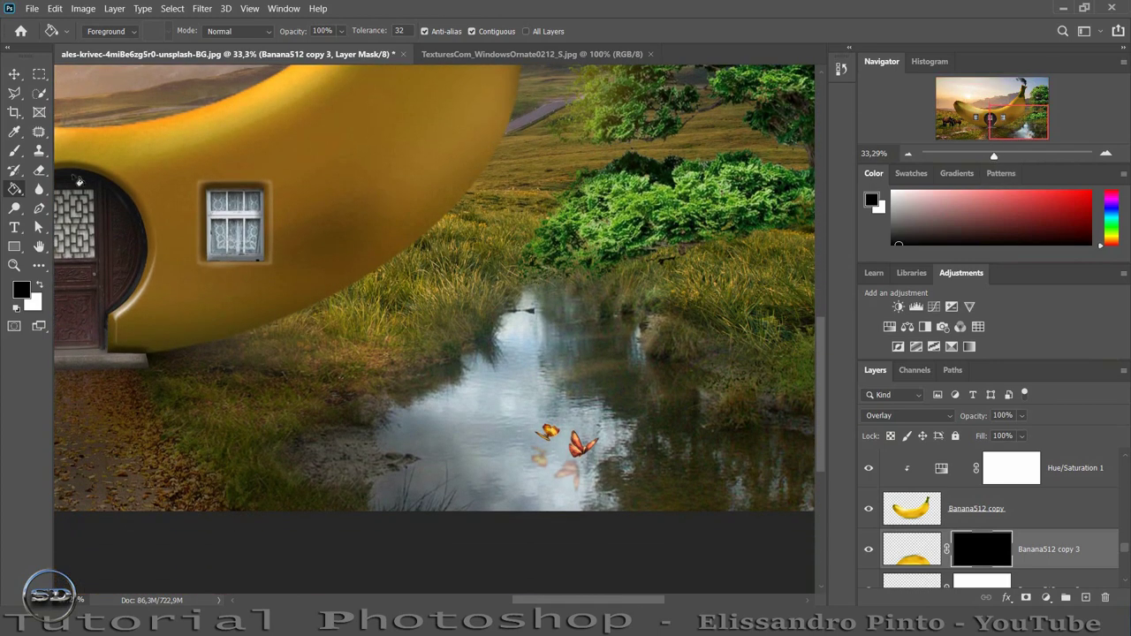
{"action": "left_click", "coordinate": [15, 151]}
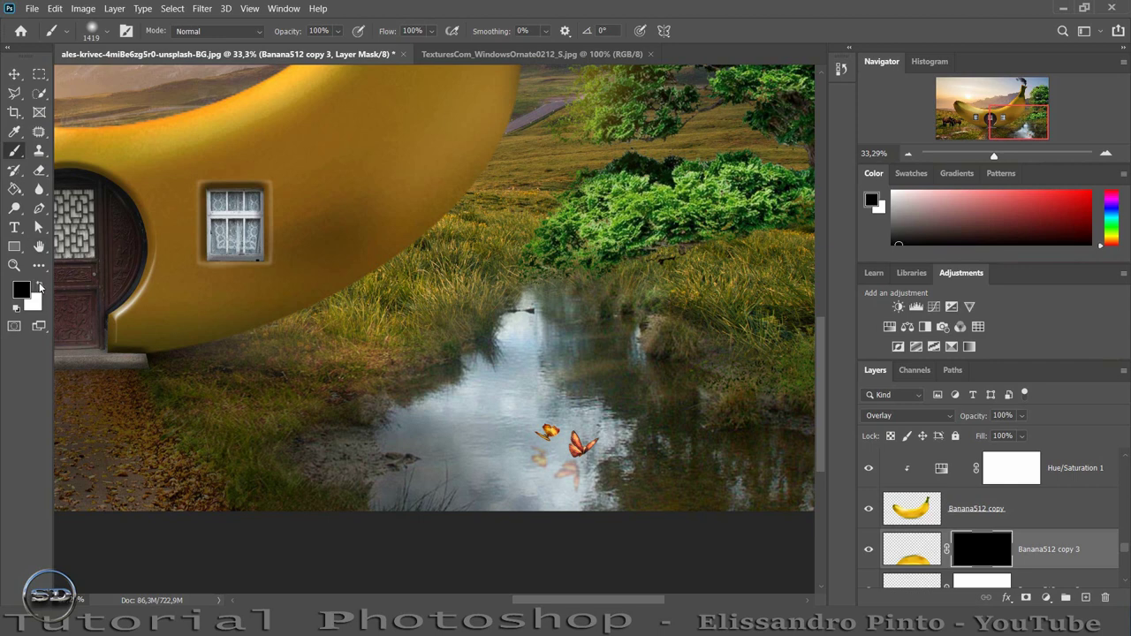
{"action": "left_click", "coordinate": [39, 286]}
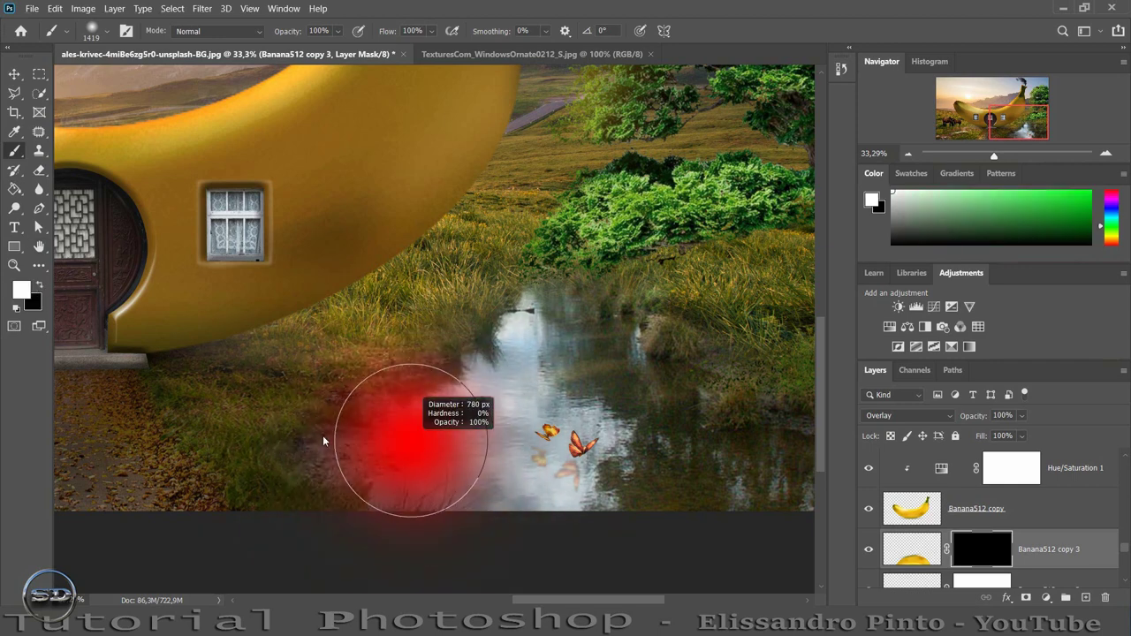
{"action": "left_click", "coordinate": [428, 442]}
{"action": "mouse_move", "coordinate": [428, 442]}
{"action": "left_mouse_down"}
{"action": "mouse_move", "coordinate": [429, 497]}
{"action": "mouse_move", "coordinate": [540, 550]}
{"action": "mouse_move", "coordinate": [461, 413]}
{"action": "left_mouse_up"}
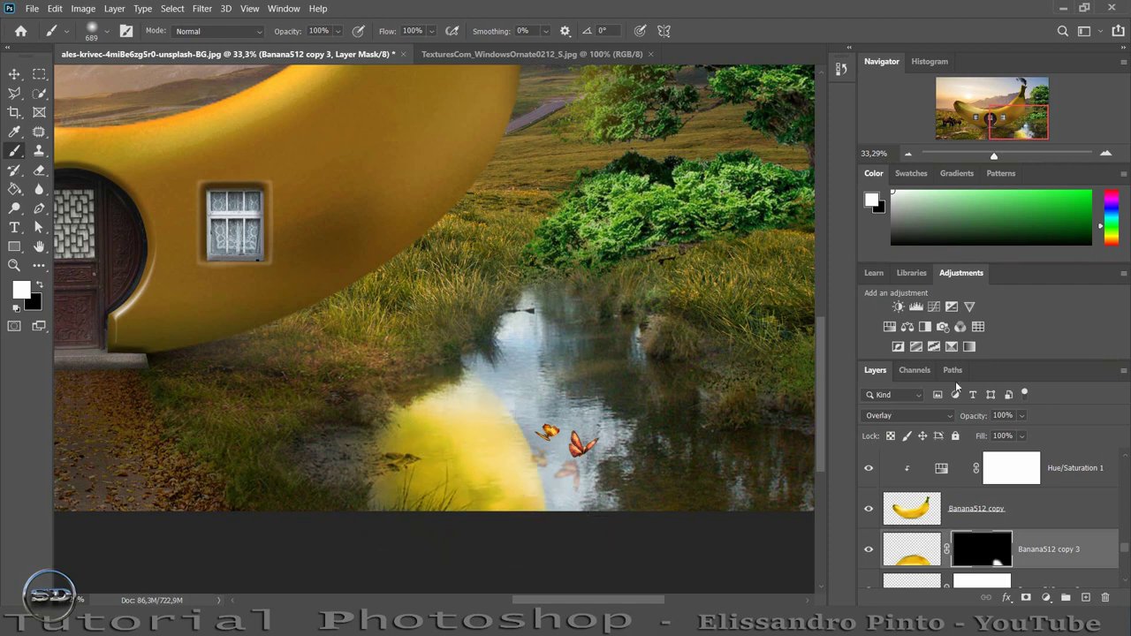
- Keep the reflection in Normal mode, fade it to 33% fill and reapply the blur
{"action": "left_click", "coordinate": [903, 421]}
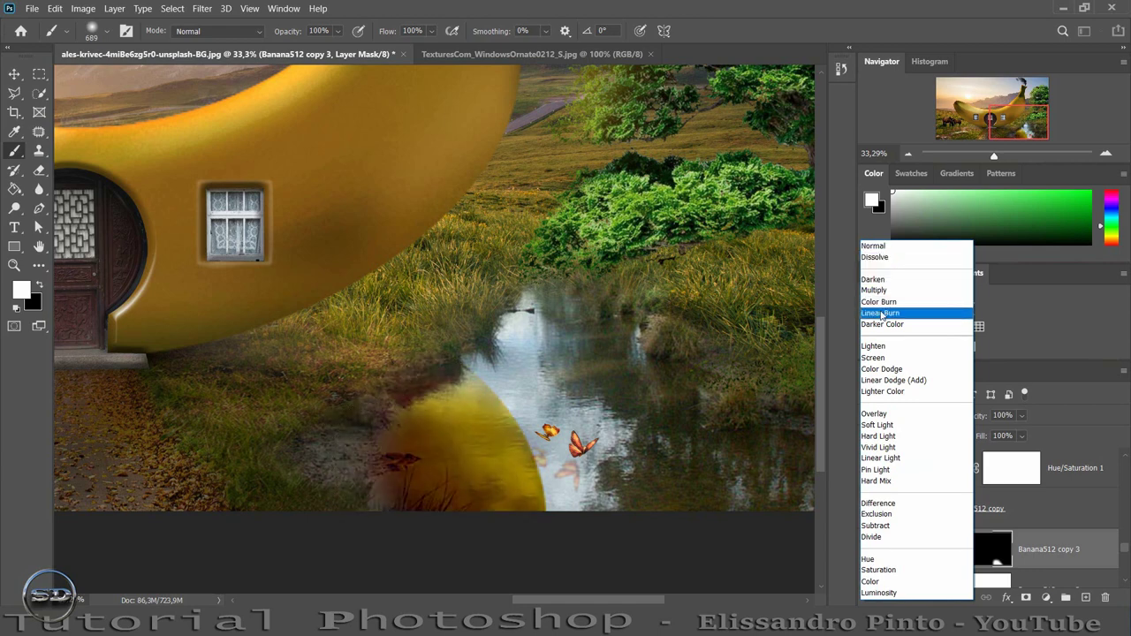
{"action": "left_click", "coordinate": [875, 246]}
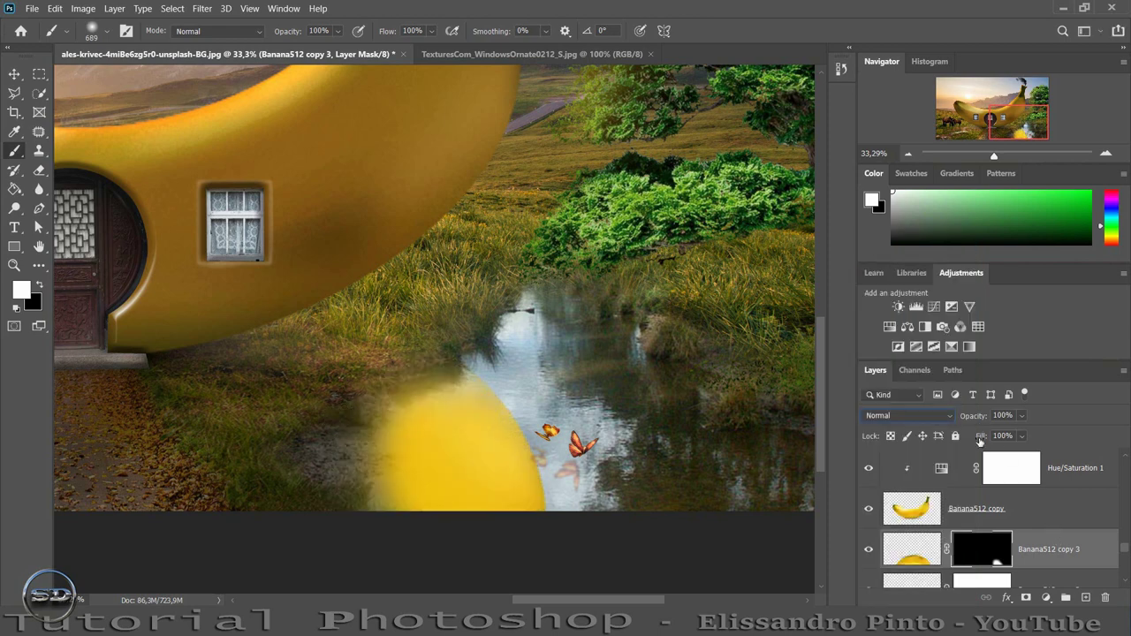
{"action": "left_click_drag", "start_coordinate": [982, 438], "coordinate": [934, 436]}
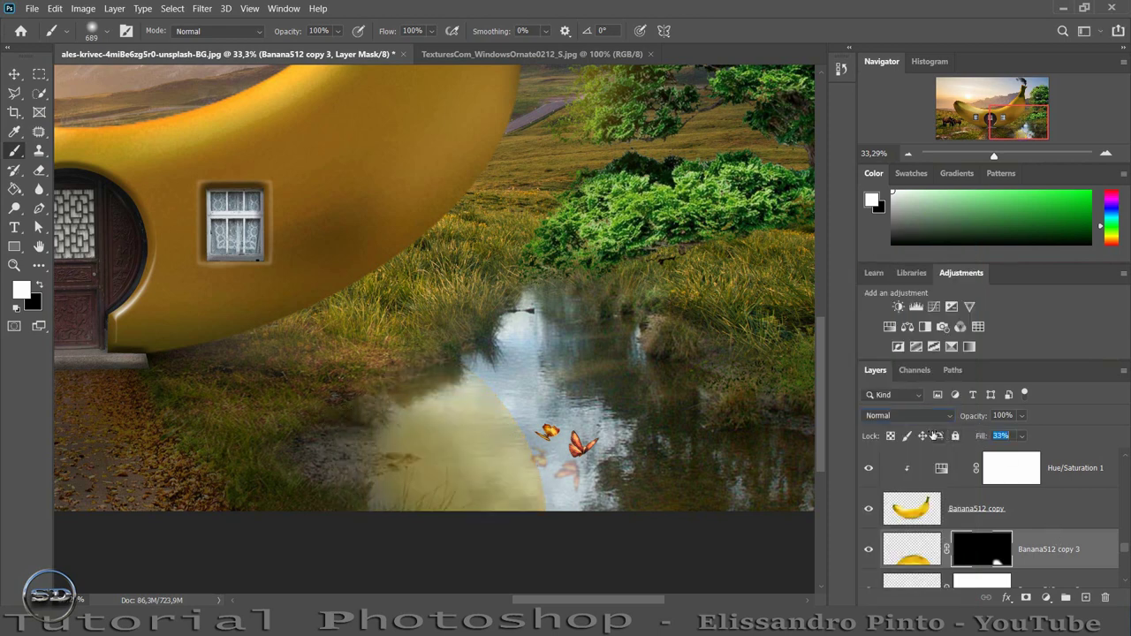
{"action": "left_click", "coordinate": [202, 9]}
{"action": "left_click", "coordinate": [204, 22]}
- Reveal more reflection, then paint the yellow tint off the lower-left grass
{"action": "left_click_drag", "start_coordinate": [1023, 130], "coordinate": [1017, 123]}
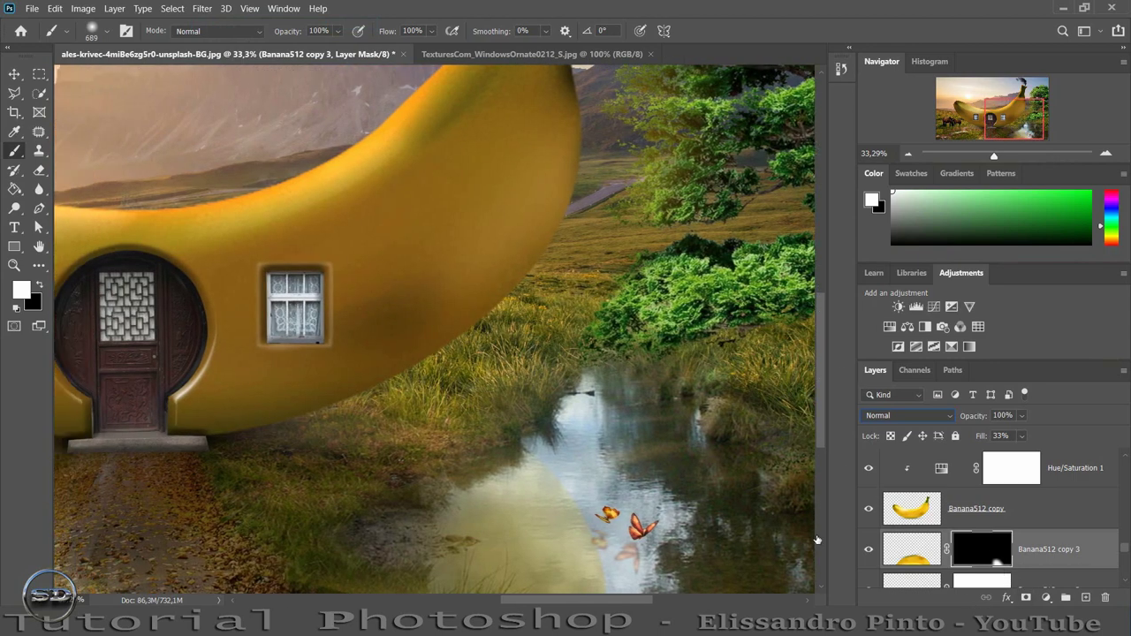
{"action": "left_click_drag", "start_coordinate": [266, 492], "coordinate": [315, 530]}
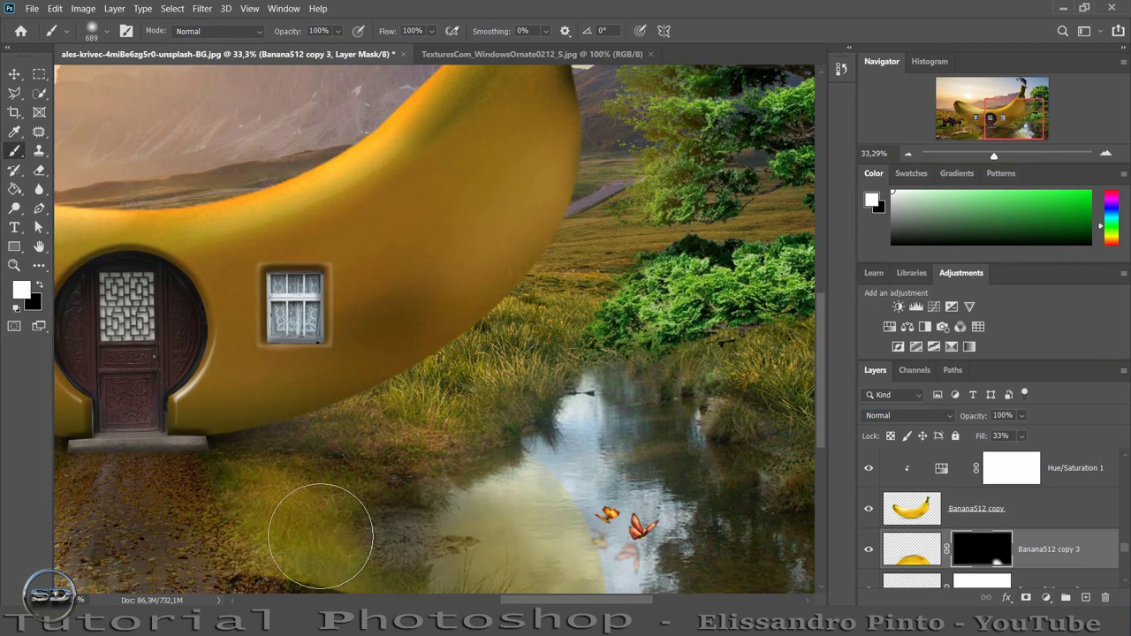
{"action": "left_click", "coordinate": [39, 284]}
{"action": "mouse_move", "coordinate": [214, 485]}
{"action": "left_mouse_down"}
{"action": "mouse_move", "coordinate": [358, 565]}
{"action": "mouse_move", "coordinate": [338, 521]}
{"action": "left_mouse_up"}
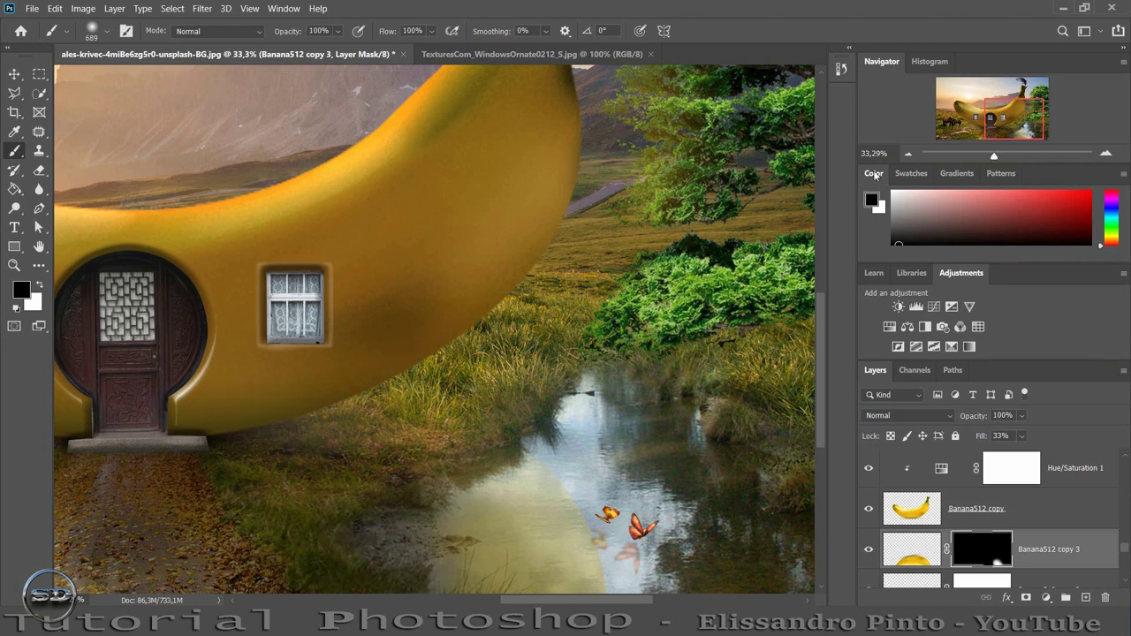
{"action": "mouse_move", "coordinate": [1014, 113]}
{"action": "left_mouse_down"}
{"action": "mouse_move", "coordinate": [990, 111]}
{"action": "mouse_move", "coordinate": [1027, 122]}
{"action": "left_mouse_up"}
{"action": "scroll", "coordinate": [594, 354], "scroll_direction": "down", "scroll_amount": 2}
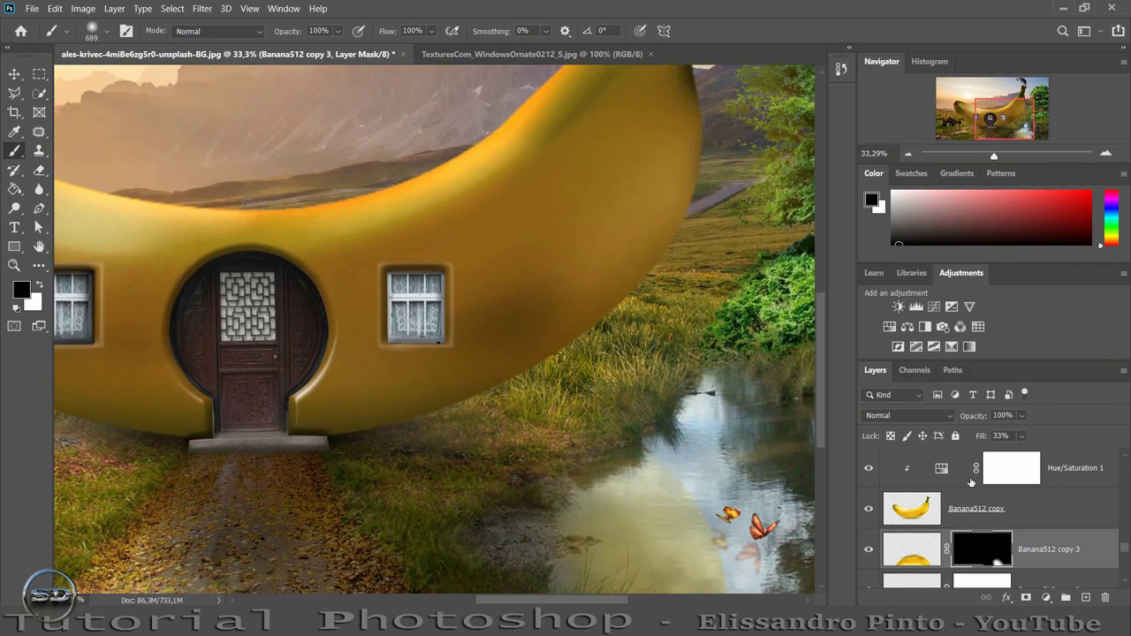
- Set the reflection layer's fill to 43%
{"action": "left_click", "coordinate": [924, 555]}
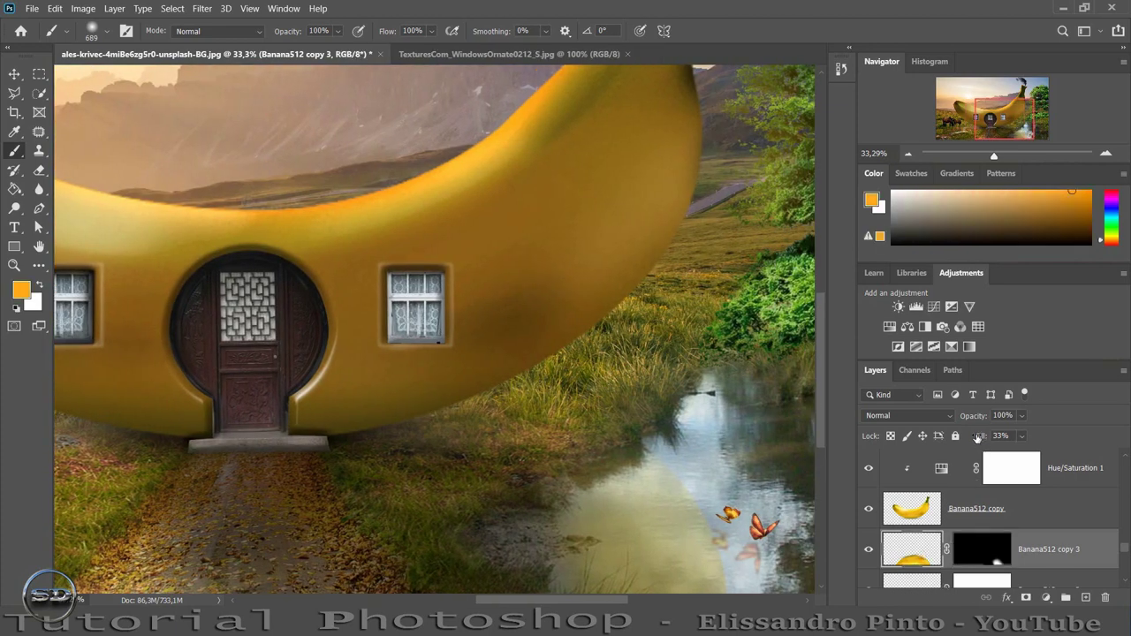
{"action": "left_click_drag", "start_coordinate": [982, 438], "coordinate": [992, 437]}
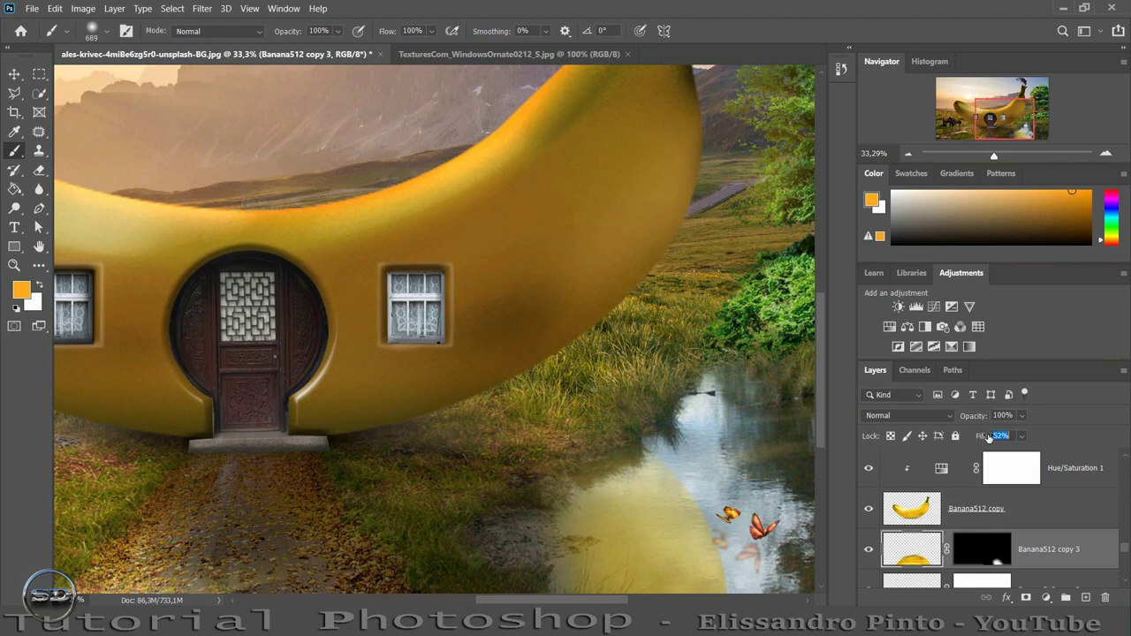
{"action": "key", "text": "Return"}
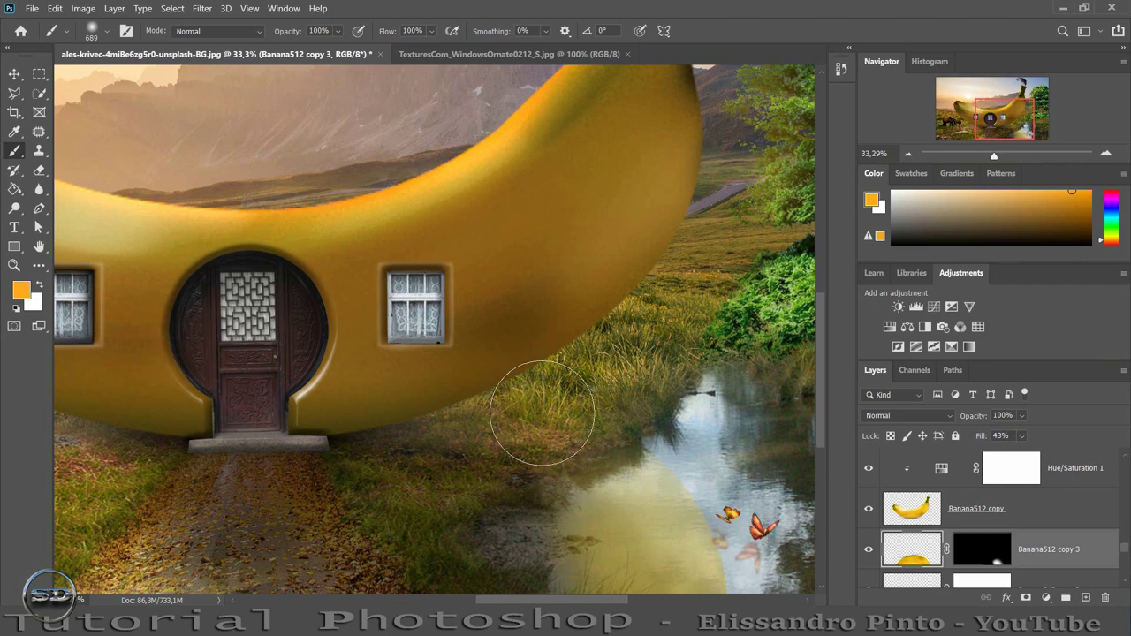
{"action": "left_click", "coordinate": [964, 548]}
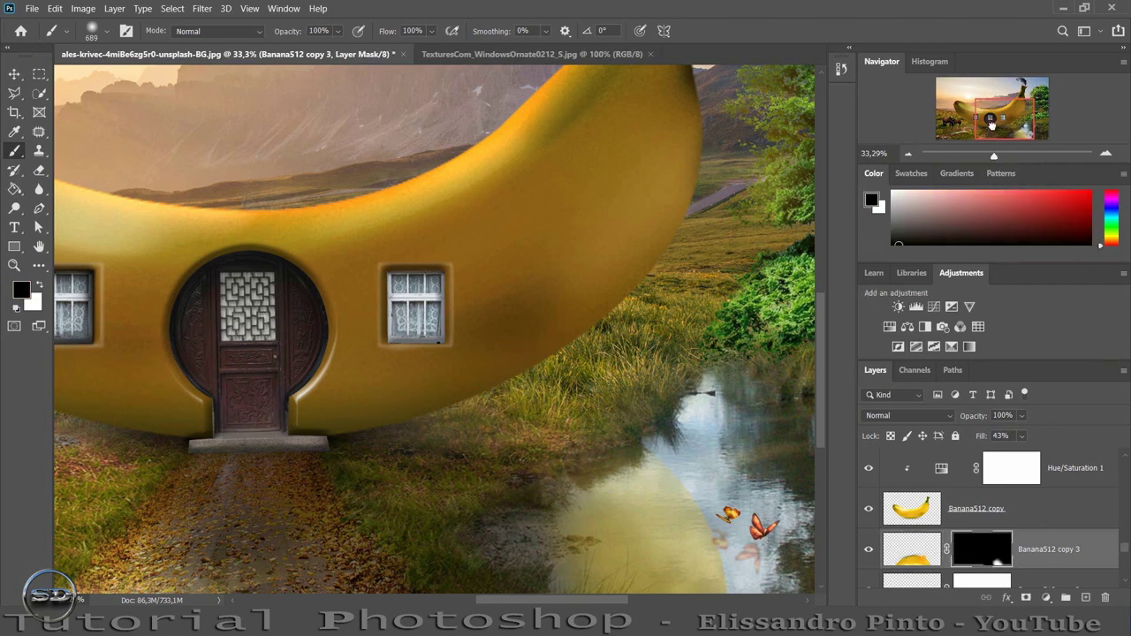
- Mask away the reflection's right edge to show water and make the layer fainter
{"action": "left_click_drag", "start_coordinate": [991, 124], "coordinate": [991, 130]}
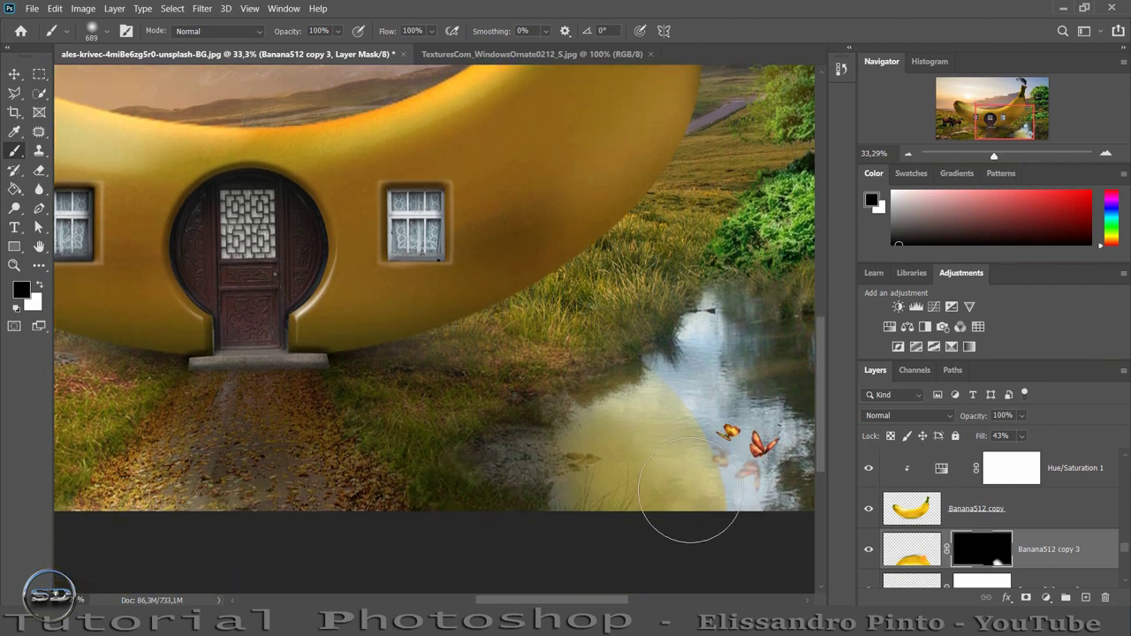
{"action": "mouse_move", "coordinate": [689, 515]}
{"action": "left_mouse_down"}
{"action": "mouse_move", "coordinate": [784, 518]}
{"action": "mouse_move", "coordinate": [757, 492]}
{"action": "mouse_move", "coordinate": [745, 341]}
{"action": "mouse_move", "coordinate": [698, 305]}
{"action": "left_mouse_up"}
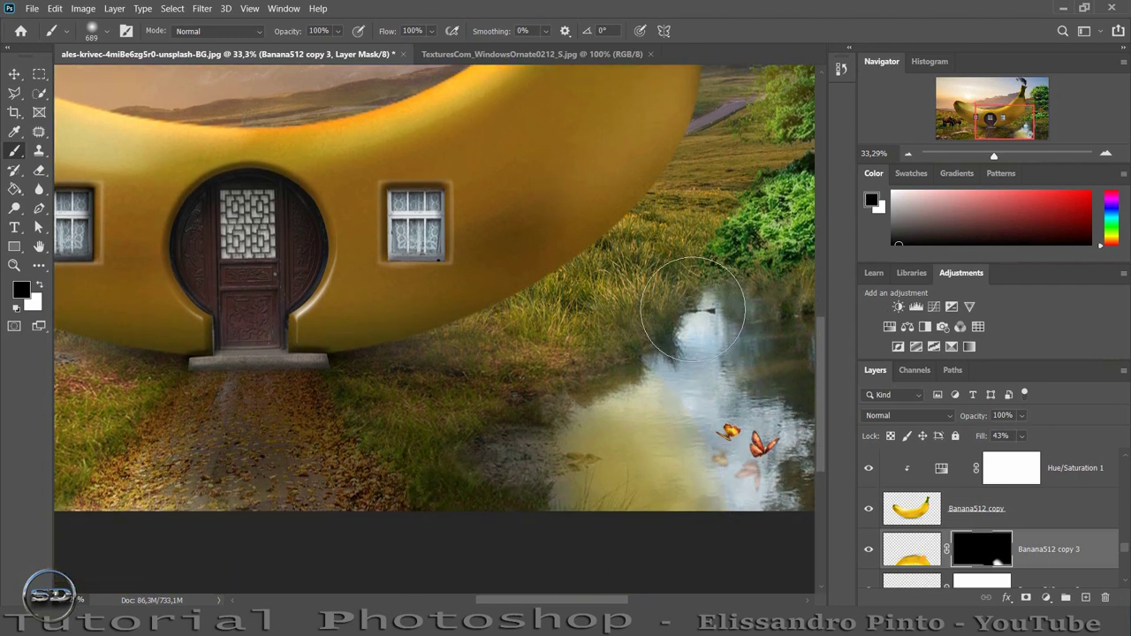
{"action": "left_click", "coordinate": [901, 549]}
{"action": "mouse_move", "coordinate": [979, 417]}
{"action": "left_mouse_down"}
{"action": "mouse_move", "coordinate": [962, 417]}
{"action": "mouse_move", "coordinate": [999, 419]}
{"action": "left_mouse_up"}
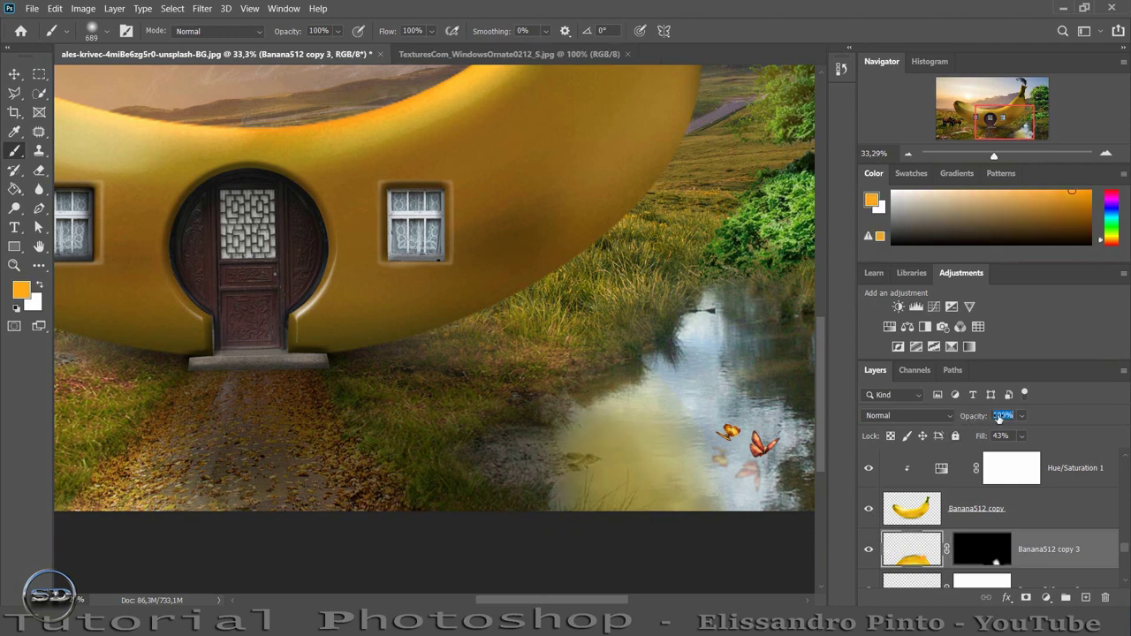
{"action": "left_click", "coordinate": [988, 553]}
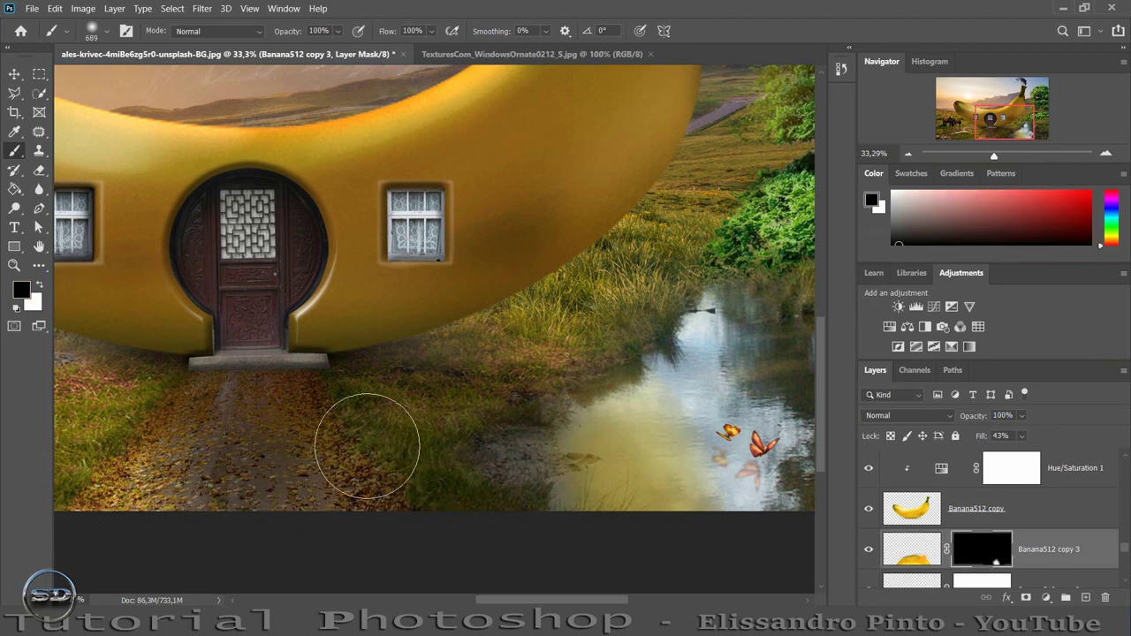
{"action": "left_click_drag", "start_coordinate": [994, 164], "coordinate": [988, 159]}
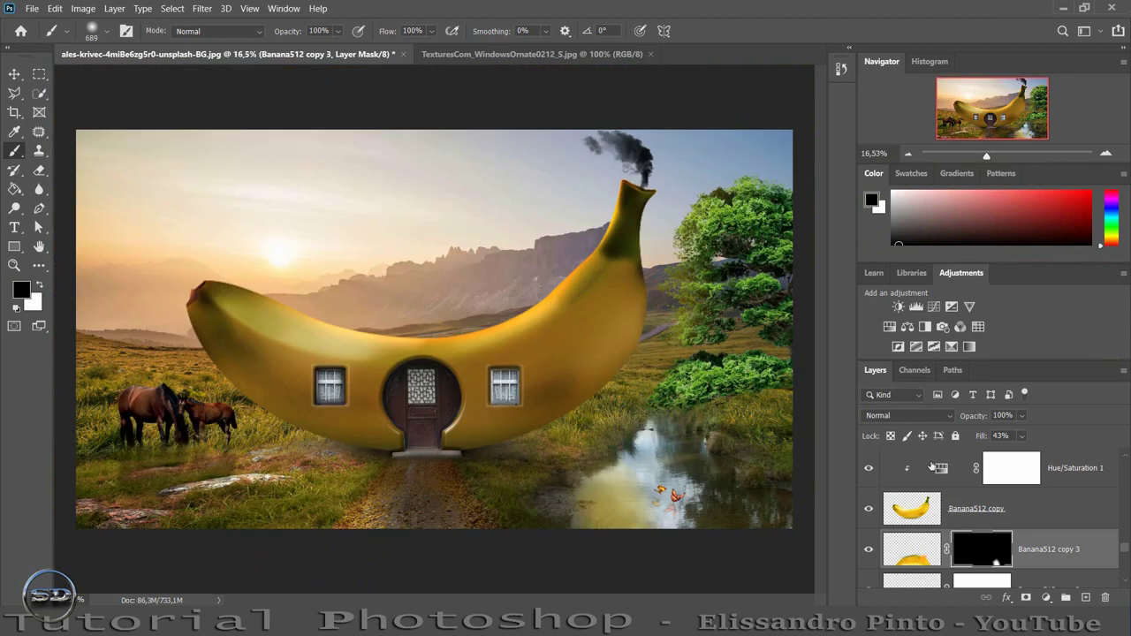
- Raise the reflection's fill to 95% and rotate it to about -23.41°, shifted down-right
{"action": "left_click", "coordinate": [903, 563]}
{"action": "left_click_drag", "start_coordinate": [982, 439], "coordinate": [1021, 440]}
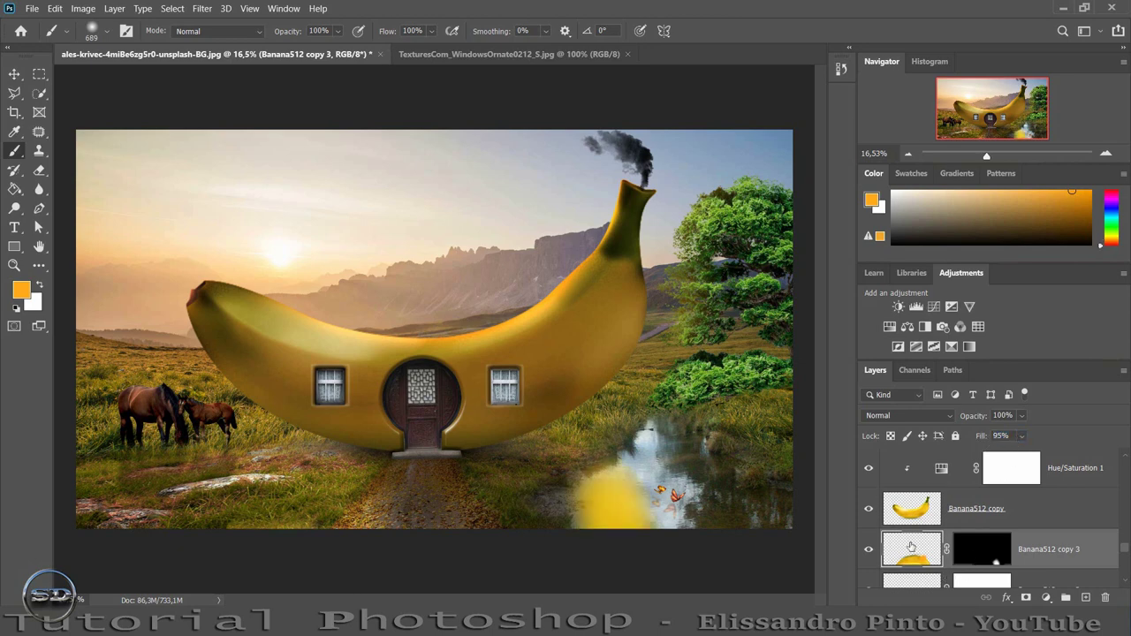
{"action": "key", "text": "ctrl+backslash"}
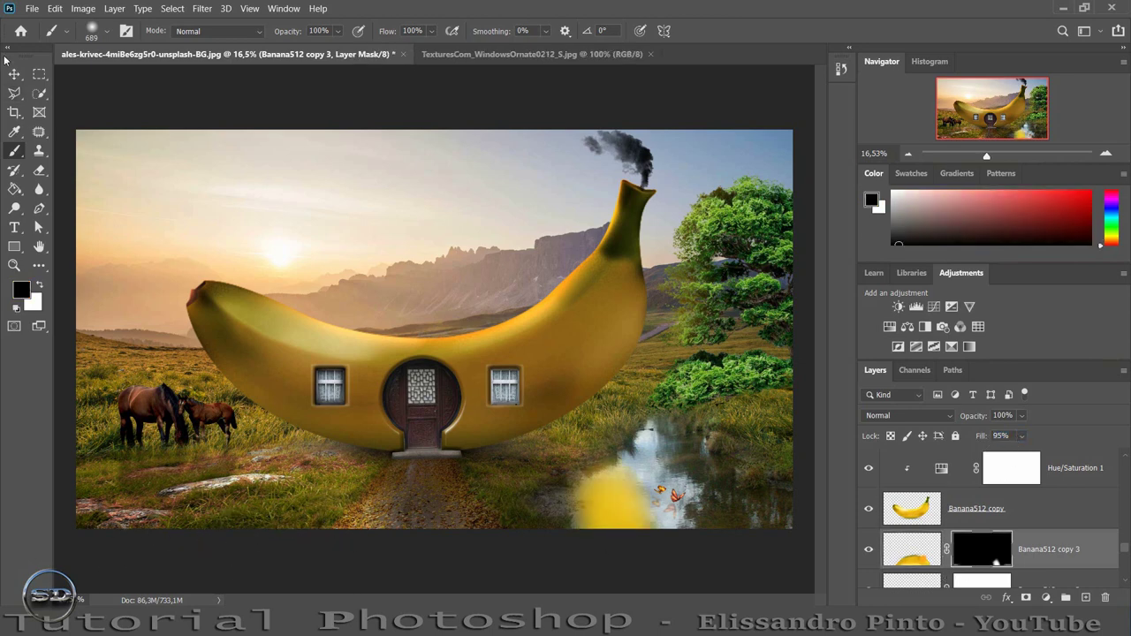
{"action": "left_click", "coordinate": [14, 73]}
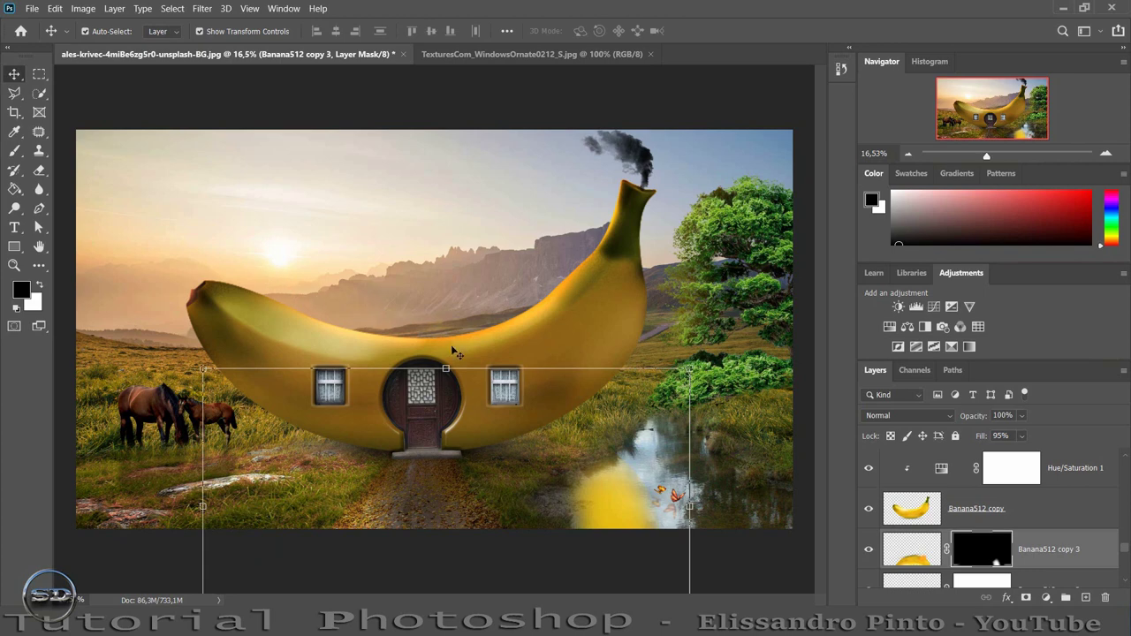
{"action": "left_click_drag", "start_coordinate": [446, 354], "coordinate": [400, 364]}
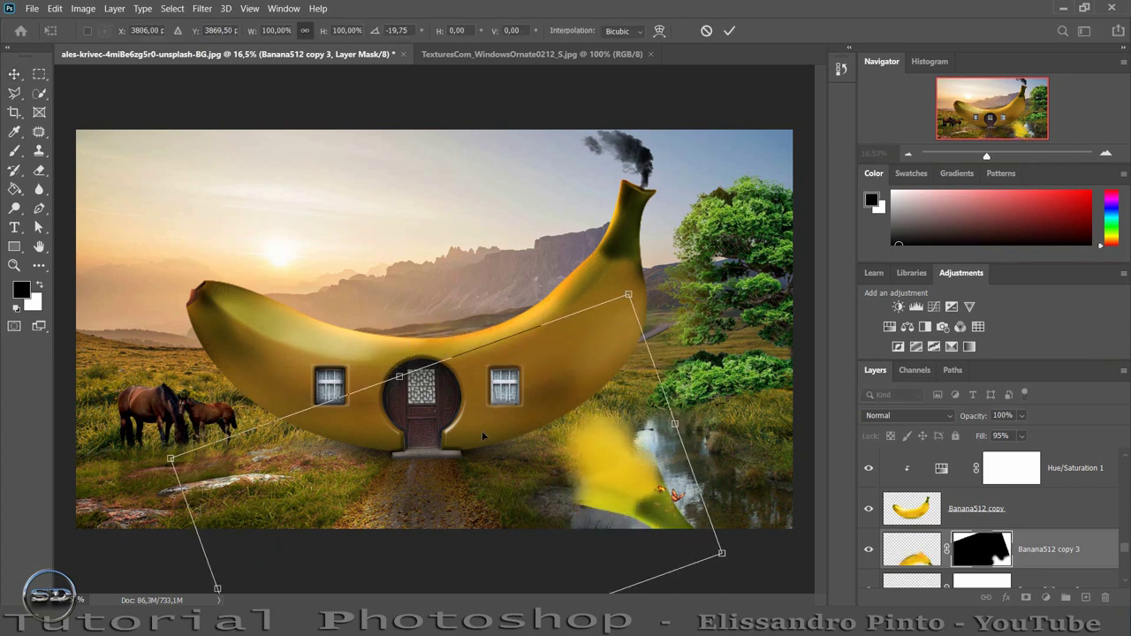
{"action": "mouse_move", "coordinate": [484, 439]}
{"action": "left_mouse_down"}
{"action": "mouse_move", "coordinate": [497, 464]}
{"action": "mouse_move", "coordinate": [482, 452]}
{"action": "left_mouse_up"}
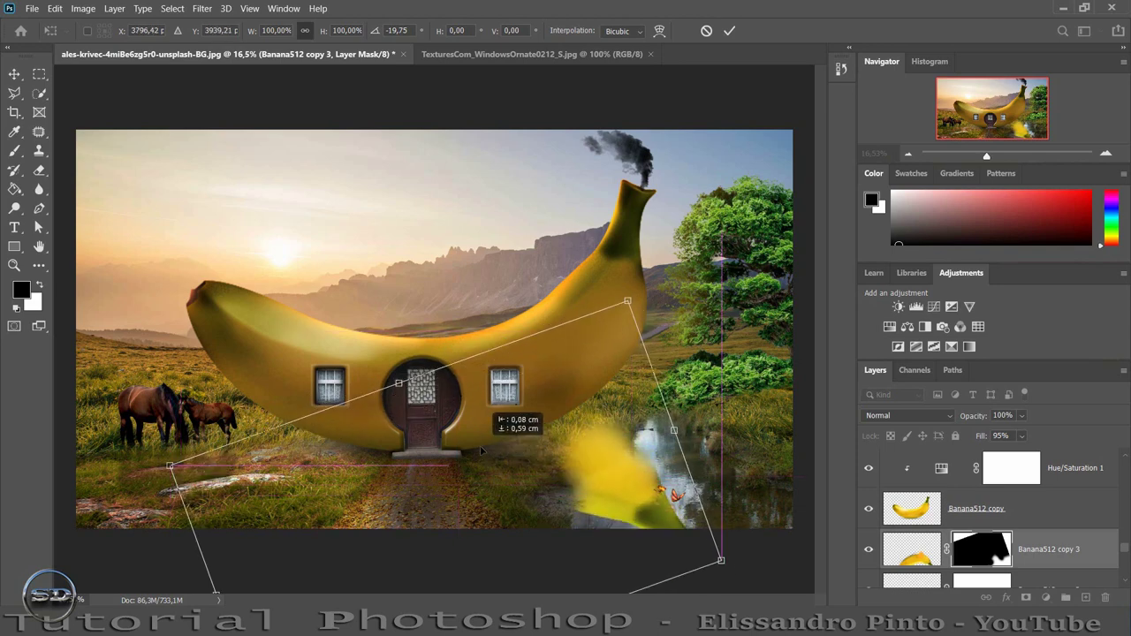
{"action": "mouse_move", "coordinate": [481, 452]}
{"action": "left_mouse_down"}
{"action": "mouse_move", "coordinate": [569, 425]}
{"action": "mouse_move", "coordinate": [566, 412]}
{"action": "left_mouse_up"}
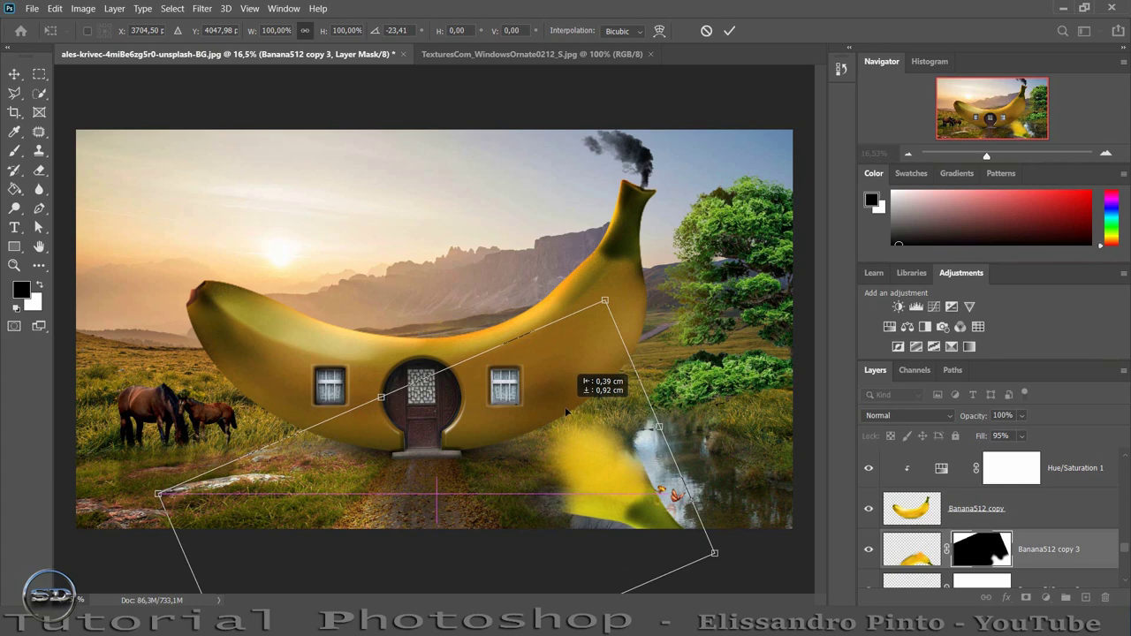
{"action": "left_click", "coordinate": [730, 32]}
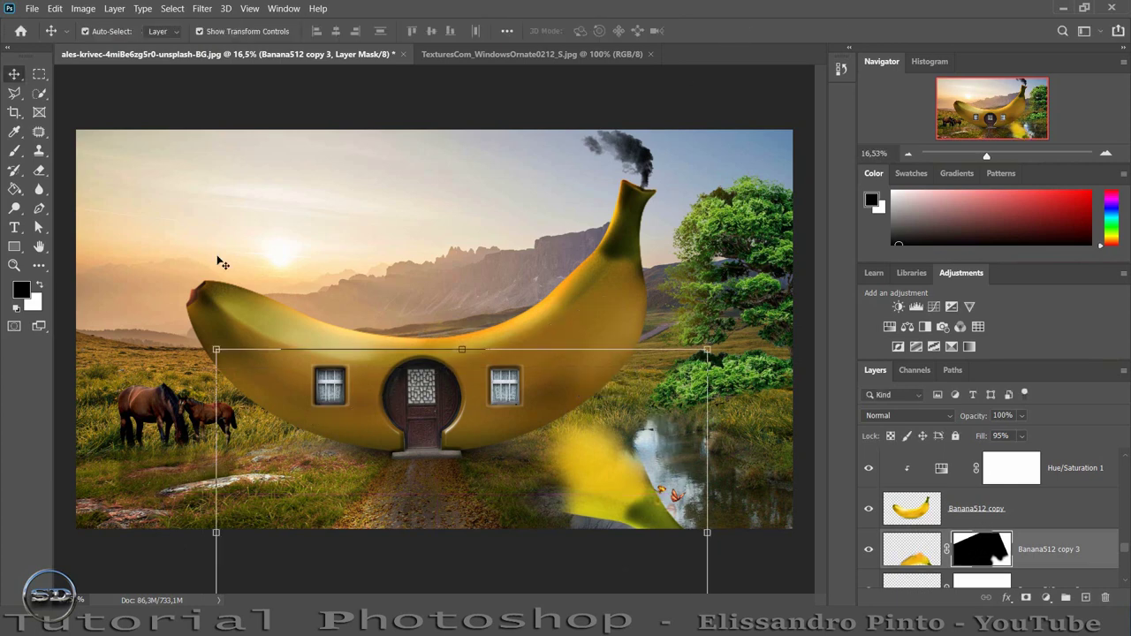
{"action": "left_click", "coordinate": [14, 151]}
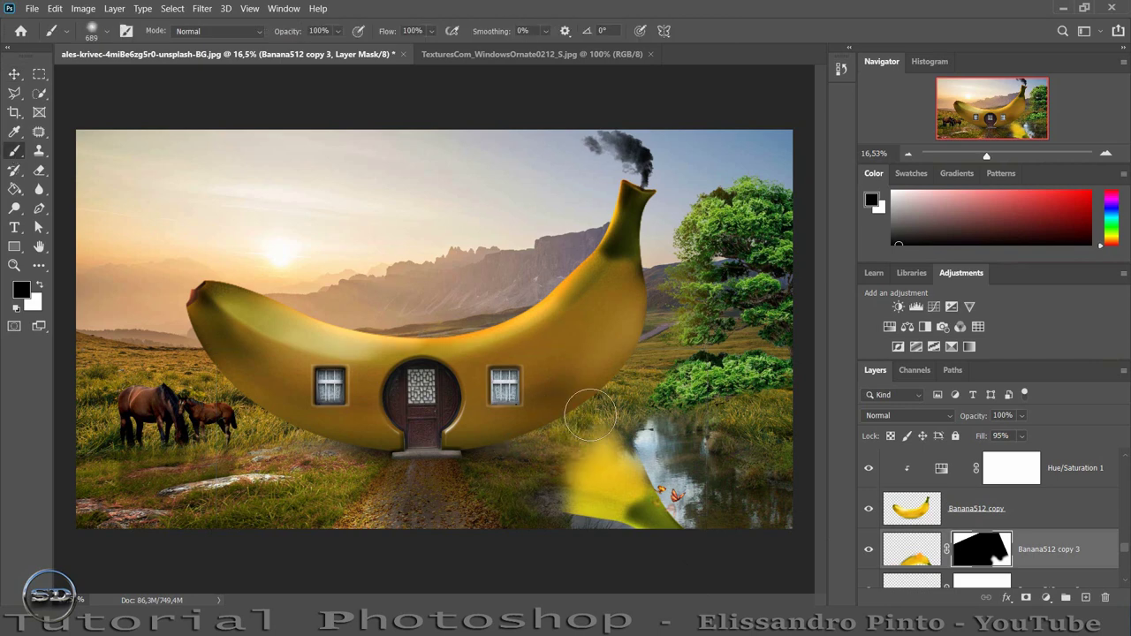
- Mask away the reflection's left part with black paint and make it semi-transparent
{"action": "left_click_drag", "start_coordinate": [553, 389], "coordinate": [579, 469]}
{"action": "mouse_move", "coordinate": [507, 480]}
{"action": "left_mouse_down"}
{"action": "mouse_move", "coordinate": [537, 515]}
{"action": "mouse_move", "coordinate": [561, 504]}
{"action": "mouse_move", "coordinate": [557, 517]}
{"action": "left_mouse_up"}
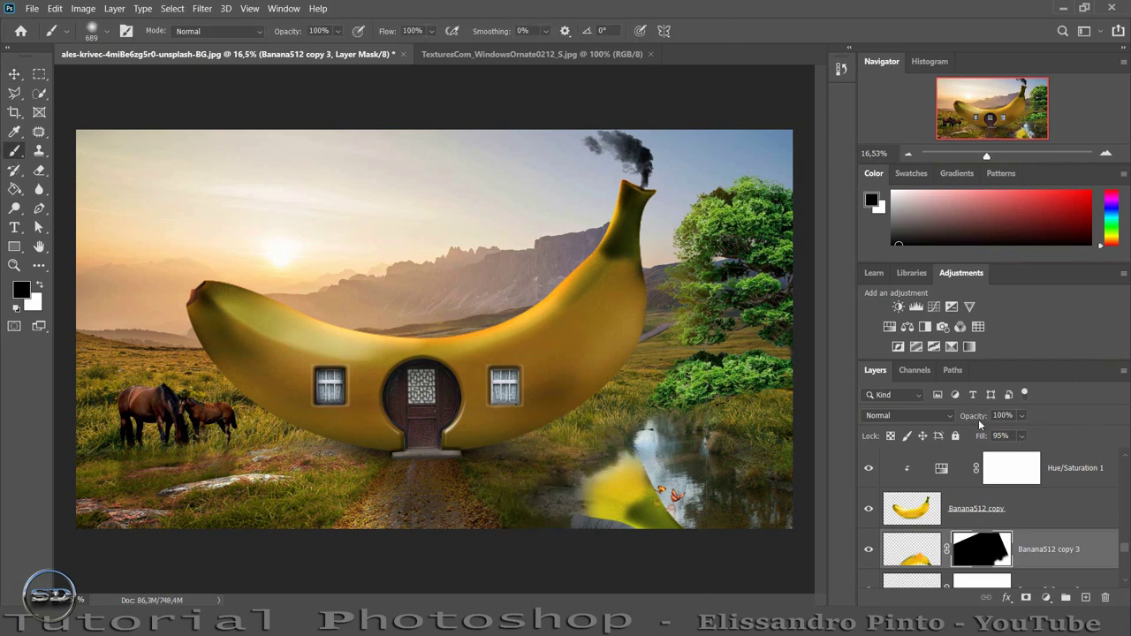
{"action": "left_click_drag", "start_coordinate": [979, 419], "coordinate": [942, 423]}
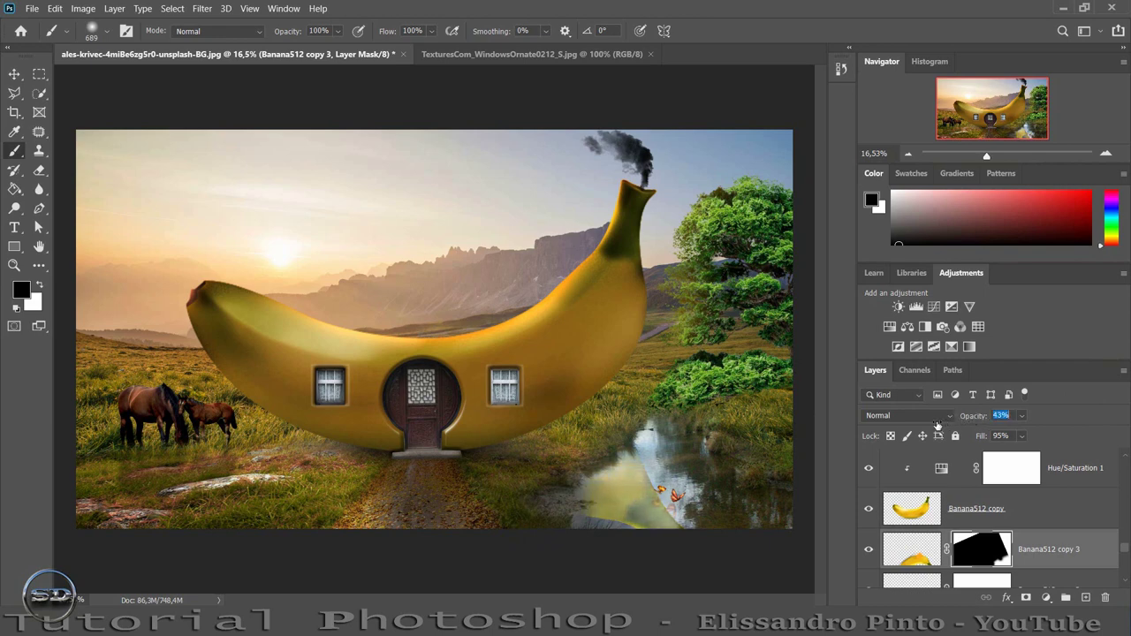
- Zoom in on the stream and nudge the reflection slightly up and left
{"action": "left_click", "coordinate": [998, 157]}
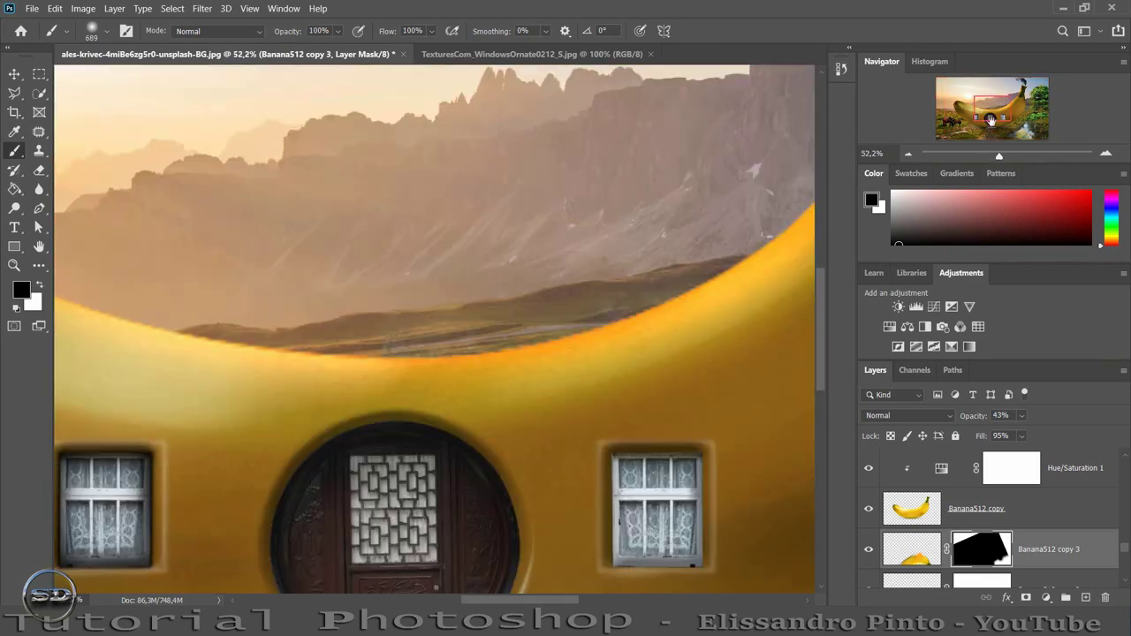
{"action": "left_click_drag", "start_coordinate": [988, 120], "coordinate": [1021, 129]}
{"action": "scroll", "coordinate": [805, 265], "scroll_direction": "down", "scroll_amount": 1}
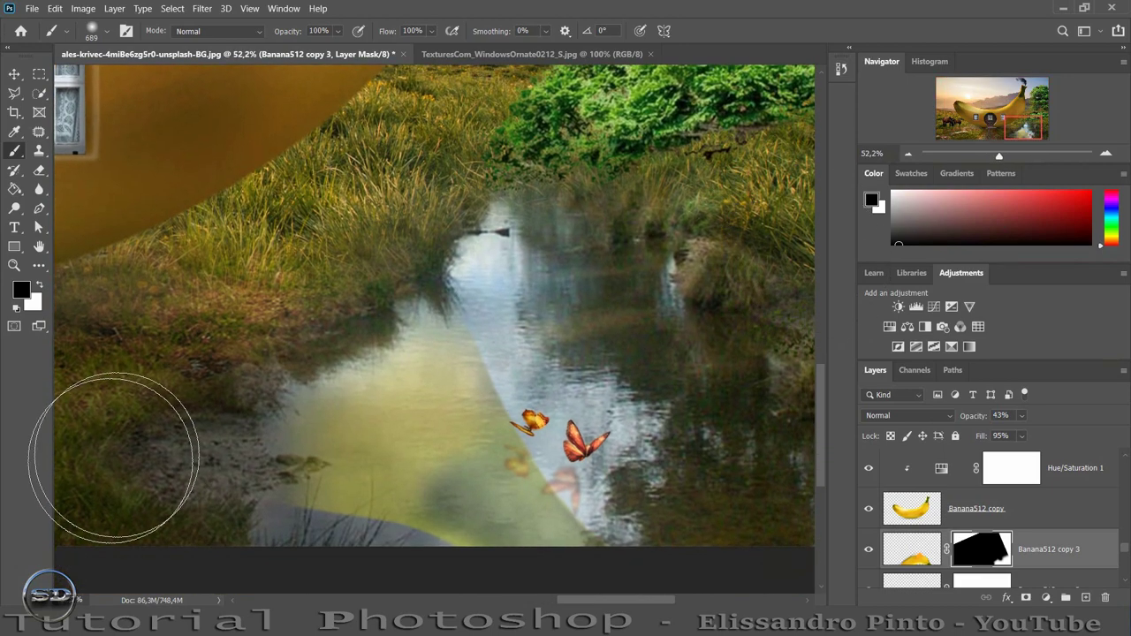
{"action": "left_click", "coordinate": [15, 75]}
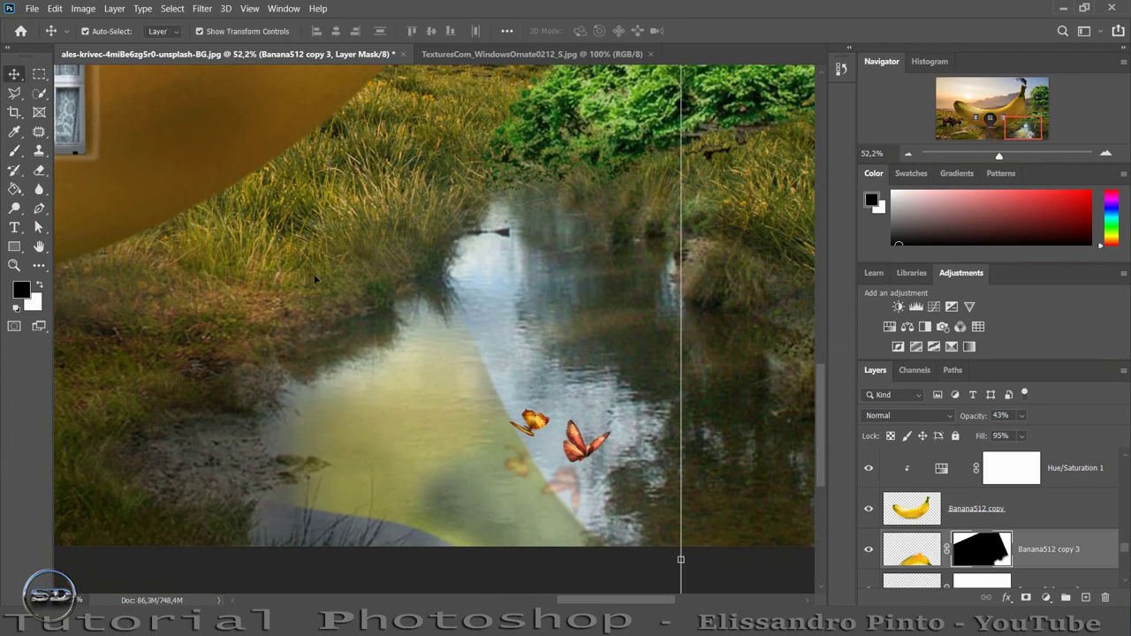
{"action": "left_click_drag", "start_coordinate": [433, 447], "coordinate": [421, 433]}
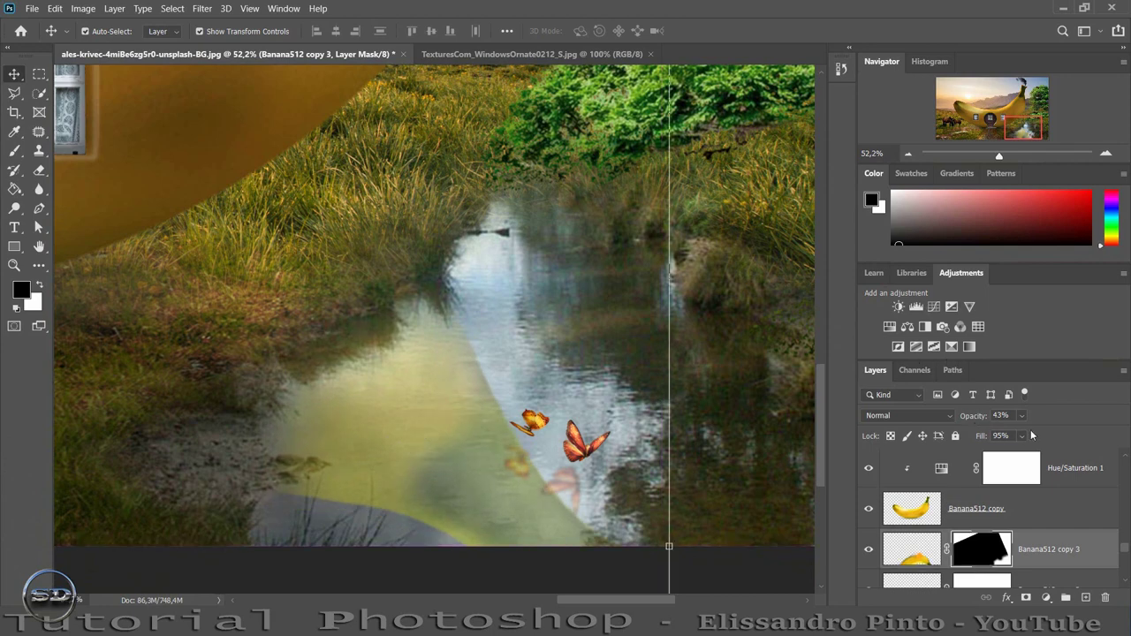
- Set the reflection's opacity to 31% and target the layer's pixels instead of its mask
{"action": "left_click_drag", "start_coordinate": [975, 416], "coordinate": [967, 416]}
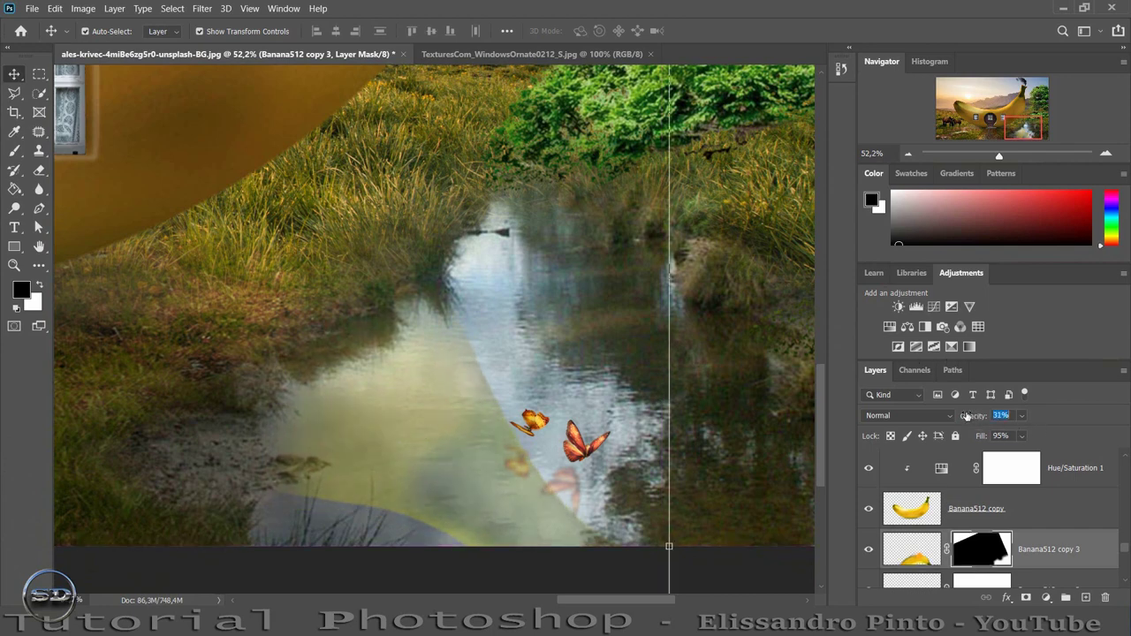
{"action": "left_click", "coordinate": [1060, 545]}
{"action": "scroll", "coordinate": [1065, 545], "scroll_direction": "down", "scroll_amount": 1}
{"action": "scroll", "coordinate": [1065, 545], "scroll_direction": "down", "scroll_amount": 2}
- Move the Banana512 copy 3 layer lower in the stack and compare it hidden and shown
{"action": "scroll", "coordinate": [1065, 545], "scroll_direction": "down", "scroll_amount": 2}
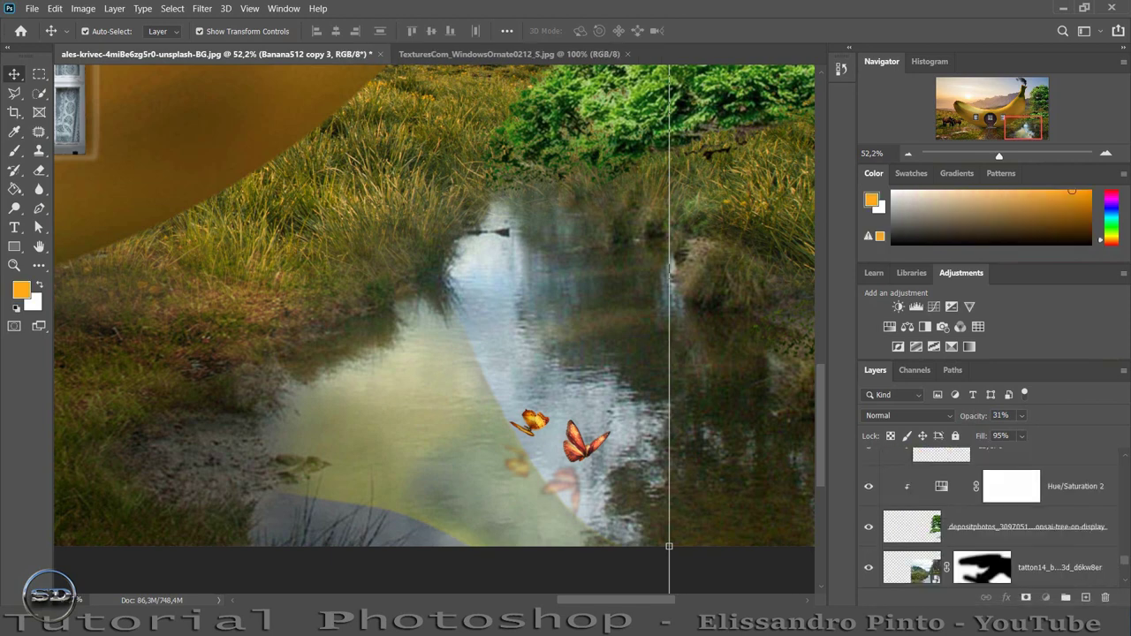
{"action": "scroll", "coordinate": [1065, 545], "scroll_direction": "down", "scroll_amount": 2}
{"action": "mouse_move", "coordinate": [1008, 549]}
{"action": "left_mouse_down"}
{"action": "mouse_move", "coordinate": [977, 519]}
{"action": "mouse_move", "coordinate": [979, 482]}
{"action": "left_mouse_up"}
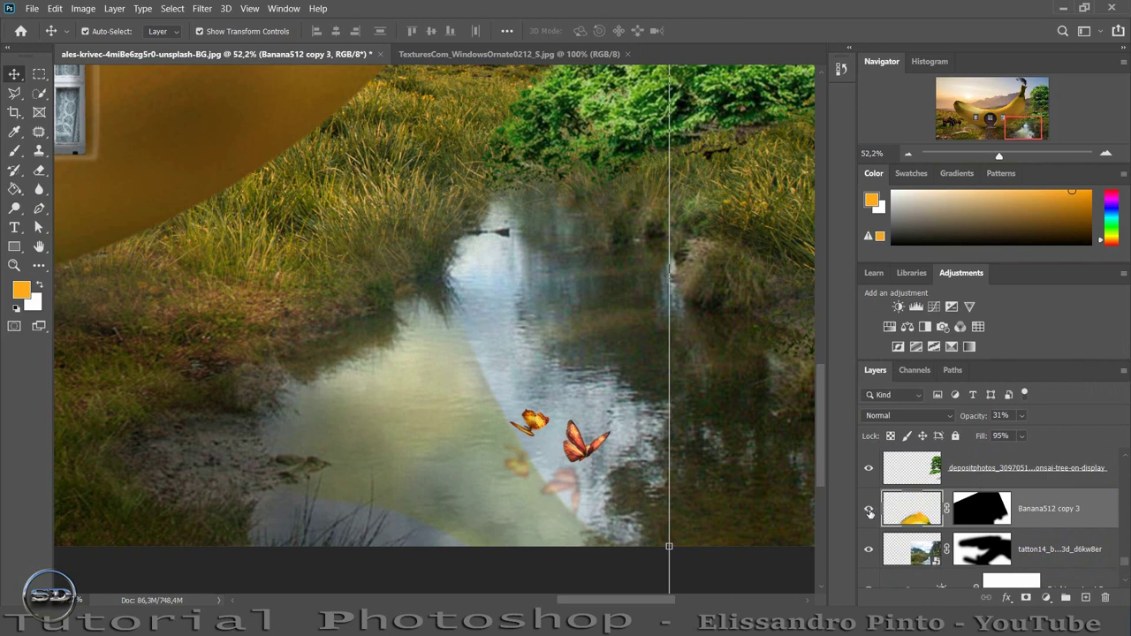
{"action": "left_click", "coordinate": [870, 510]}
{"action": "left_click", "coordinate": [869, 510]}
- Find the mariposas butterfly reflection layer and check it by toggling its visibility
{"action": "scroll", "coordinate": [899, 513], "scroll_direction": "up", "scroll_amount": 2}
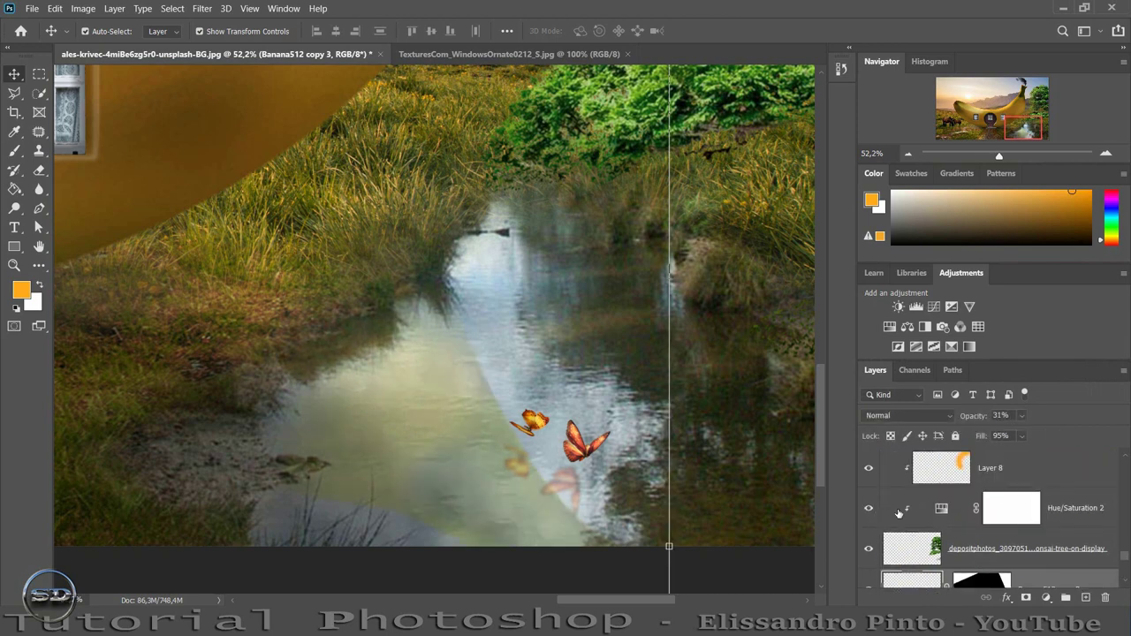
{"action": "scroll", "coordinate": [897, 521], "scroll_direction": "up", "scroll_amount": 3}
{"action": "scroll", "coordinate": [891, 535], "scroll_direction": "up", "scroll_amount": 1}
{"action": "scroll", "coordinate": [886, 546], "scroll_direction": "down", "scroll_amount": 1}
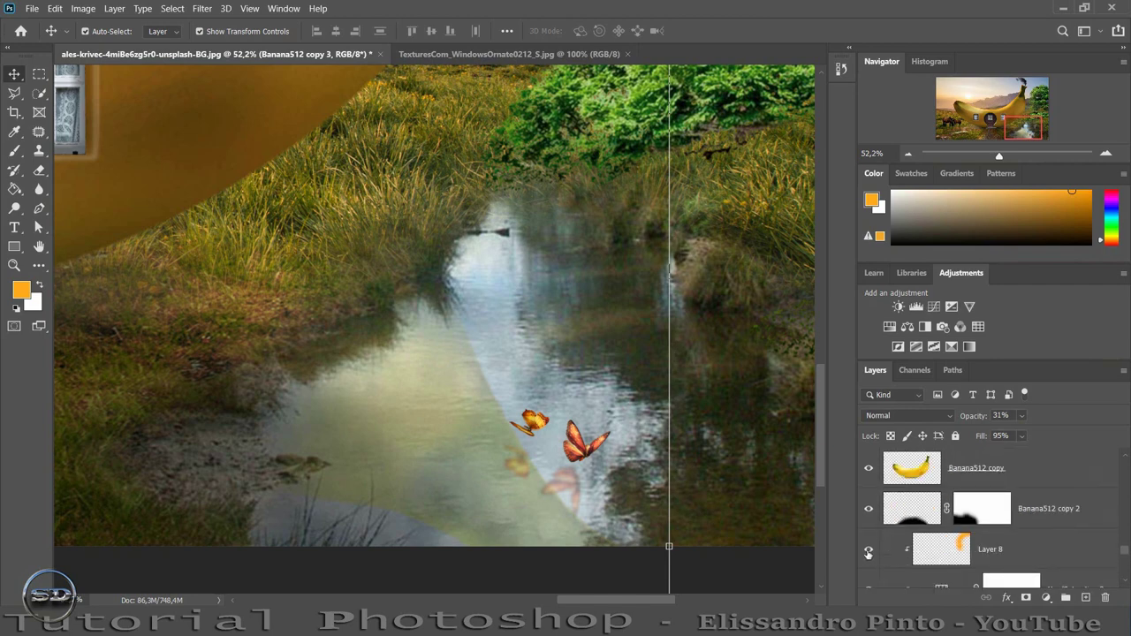
{"action": "scroll", "coordinate": [897, 522], "scroll_direction": "up", "scroll_amount": 1}
{"action": "scroll", "coordinate": [899, 517], "scroll_direction": "up", "scroll_amount": 1}
{"action": "scroll", "coordinate": [902, 512], "scroll_direction": "up", "scroll_amount": 1}
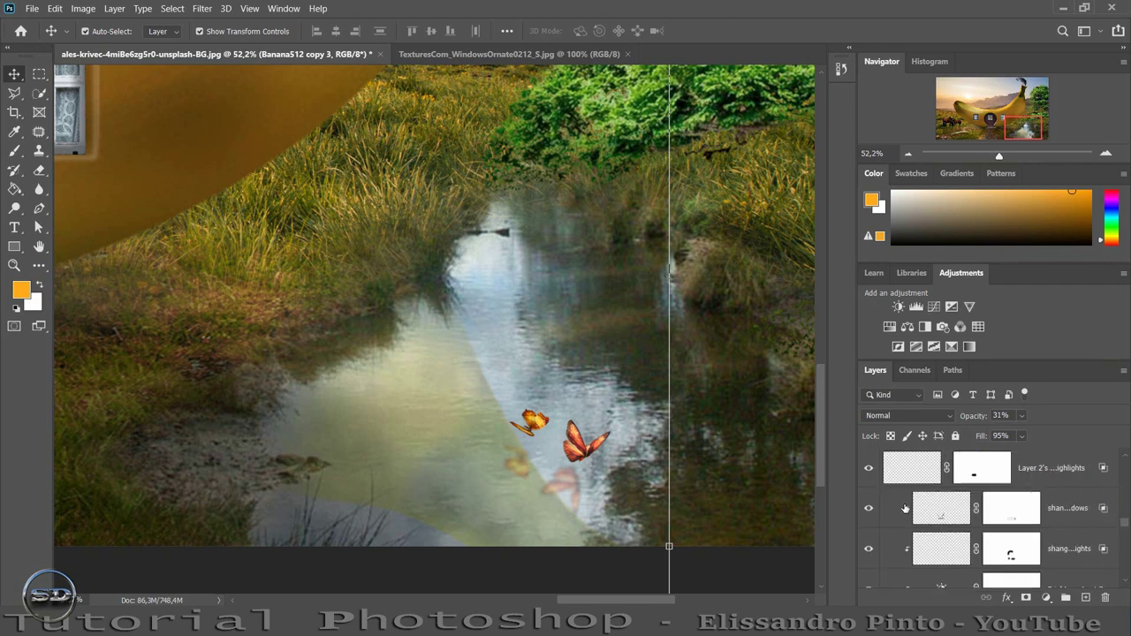
{"action": "scroll", "coordinate": [905, 509], "scroll_direction": "up", "scroll_amount": 1}
{"action": "scroll", "coordinate": [905, 509], "scroll_direction": "up", "scroll_amount": 1}
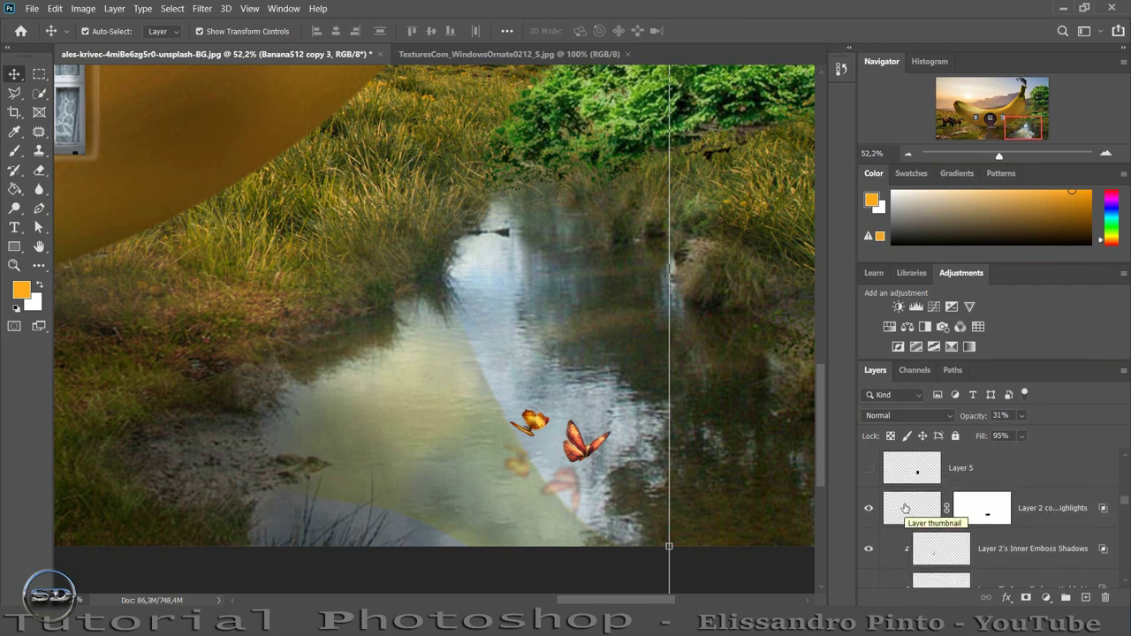
{"action": "scroll", "coordinate": [905, 509], "scroll_direction": "up", "scroll_amount": 1}
{"action": "scroll", "coordinate": [905, 510], "scroll_direction": "up", "scroll_amount": 1}
{"action": "scroll", "coordinate": [905, 510], "scroll_direction": "up", "scroll_amount": 1}
{"action": "scroll", "coordinate": [905, 509], "scroll_direction": "up", "scroll_amount": 2}
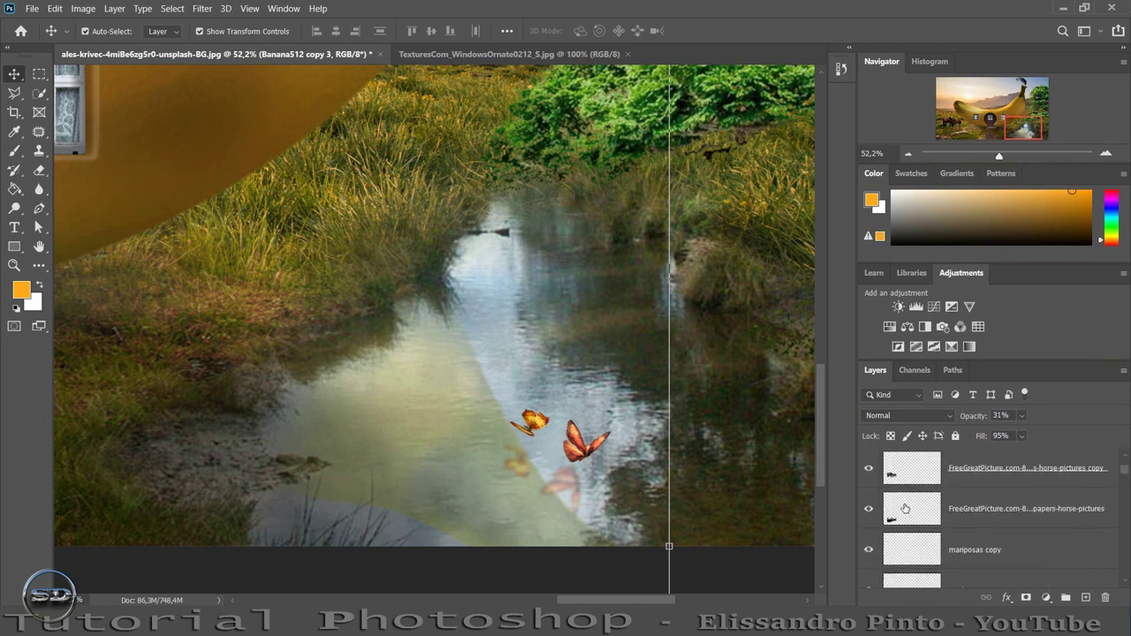
{"action": "scroll", "coordinate": [905, 510], "scroll_direction": "up", "scroll_amount": 2}
{"action": "scroll", "coordinate": [905, 509], "scroll_direction": "down", "scroll_amount": 2}
{"action": "scroll", "coordinate": [905, 509], "scroll_direction": "down", "scroll_amount": 1}
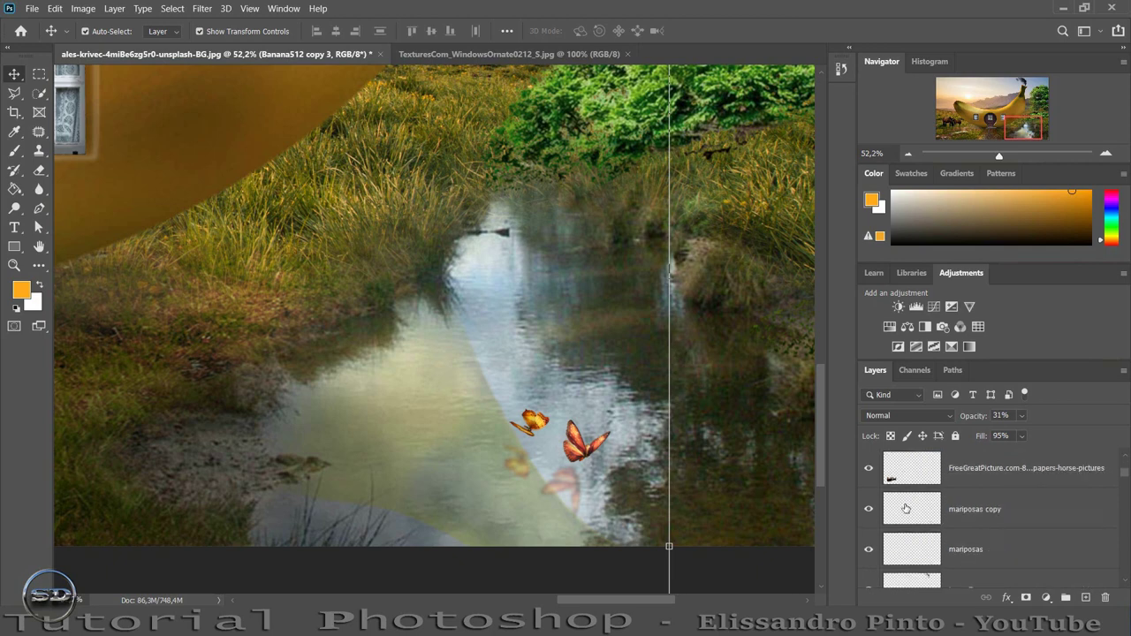
{"action": "left_click", "coordinate": [875, 554]}
{"action": "left_click", "coordinate": [874, 553]}
{"action": "left_click", "coordinate": [903, 550]}
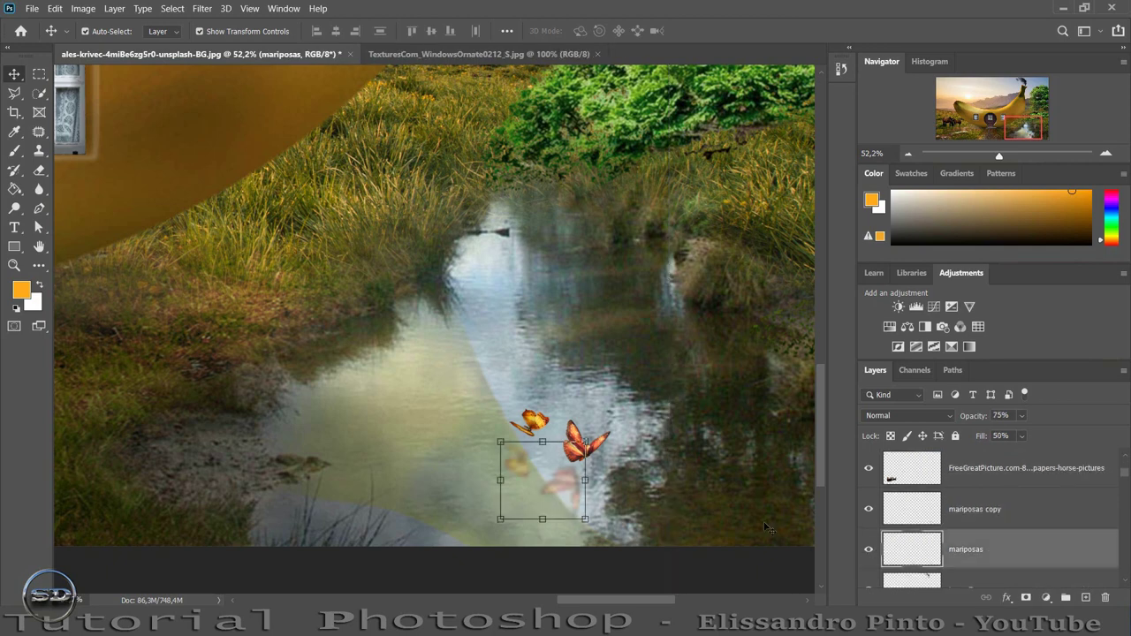
- Add mariposas copy to the selection and shift the stream image slightly right
{"action": "left_click", "coordinate": [920, 510], "text": "shift"}
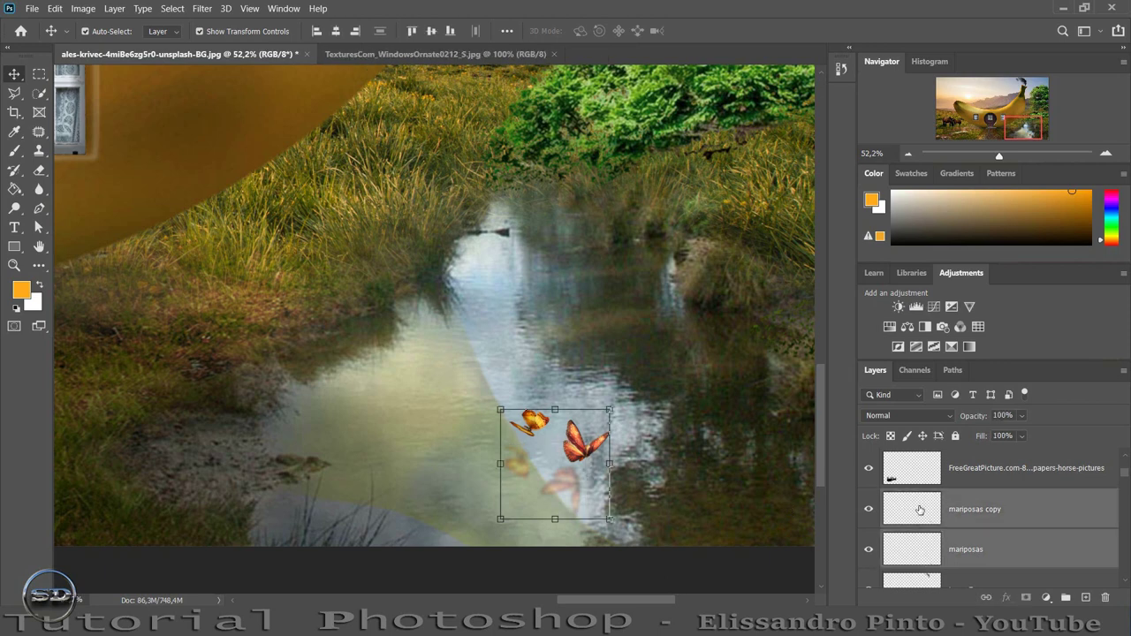
{"action": "left_click_drag", "start_coordinate": [592, 470], "coordinate": [610, 464]}
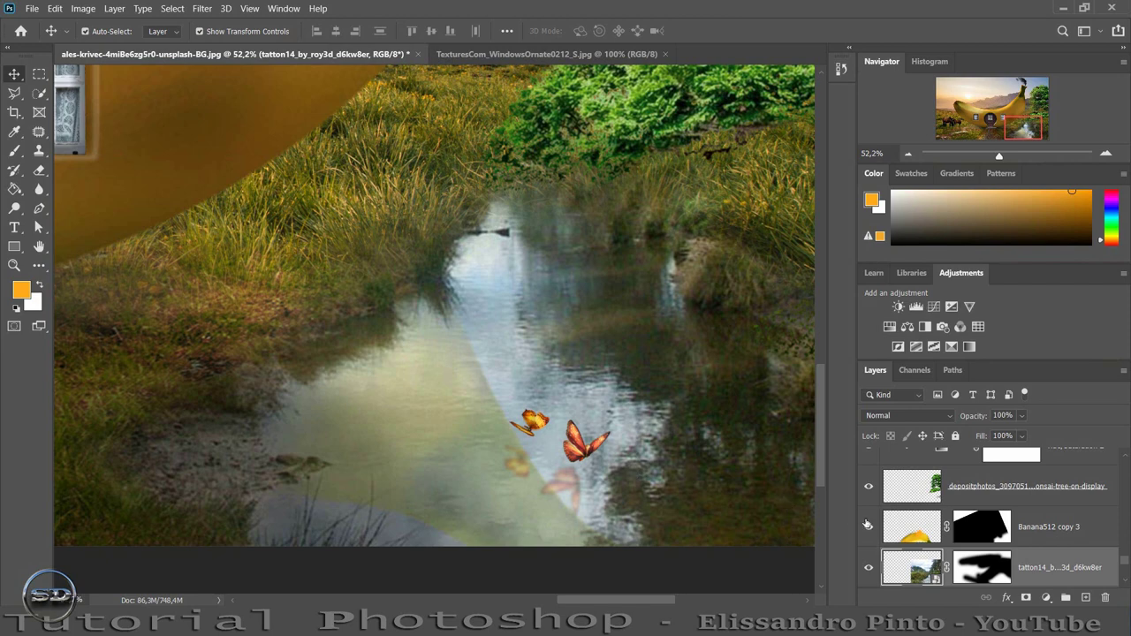
{"action": "scroll", "coordinate": [893, 529], "scroll_direction": "down", "scroll_amount": 2}
{"action": "scroll", "coordinate": [894, 529], "scroll_direction": "down", "scroll_amount": 2}
{"action": "scroll", "coordinate": [896, 530], "scroll_direction": "down", "scroll_amount": 1}
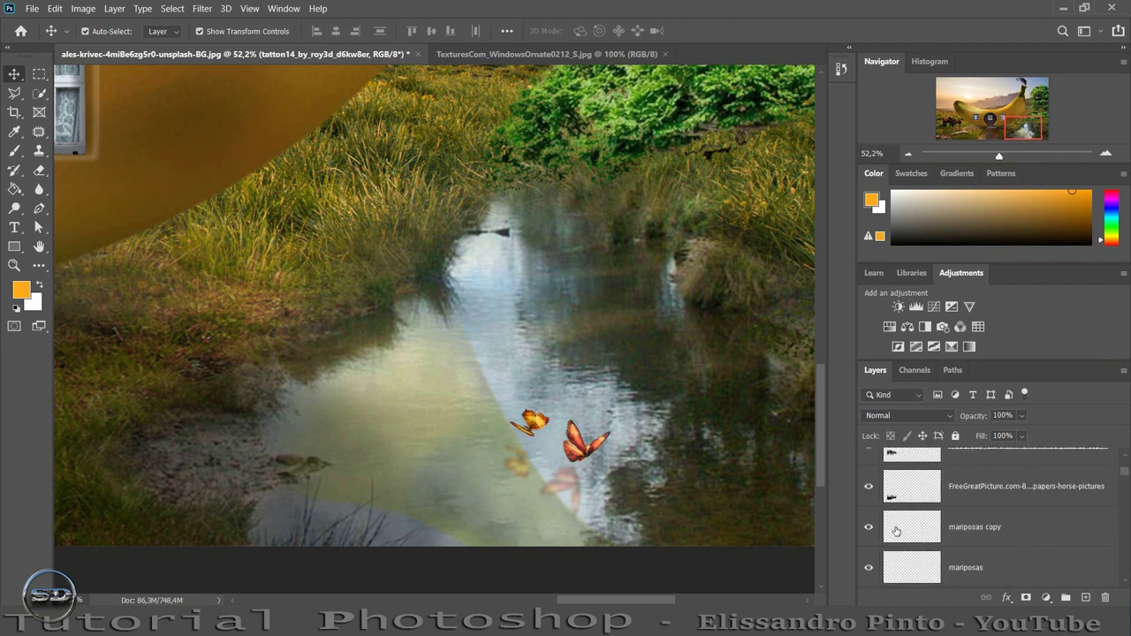
{"action": "scroll", "coordinate": [896, 530], "scroll_direction": "up", "scroll_amount": 3}
{"action": "scroll", "coordinate": [897, 530], "scroll_direction": "down", "scroll_amount": 2}
- Select both butterfly layers and drag them up the stream toward the bushes
{"action": "left_click", "coordinate": [898, 550]}
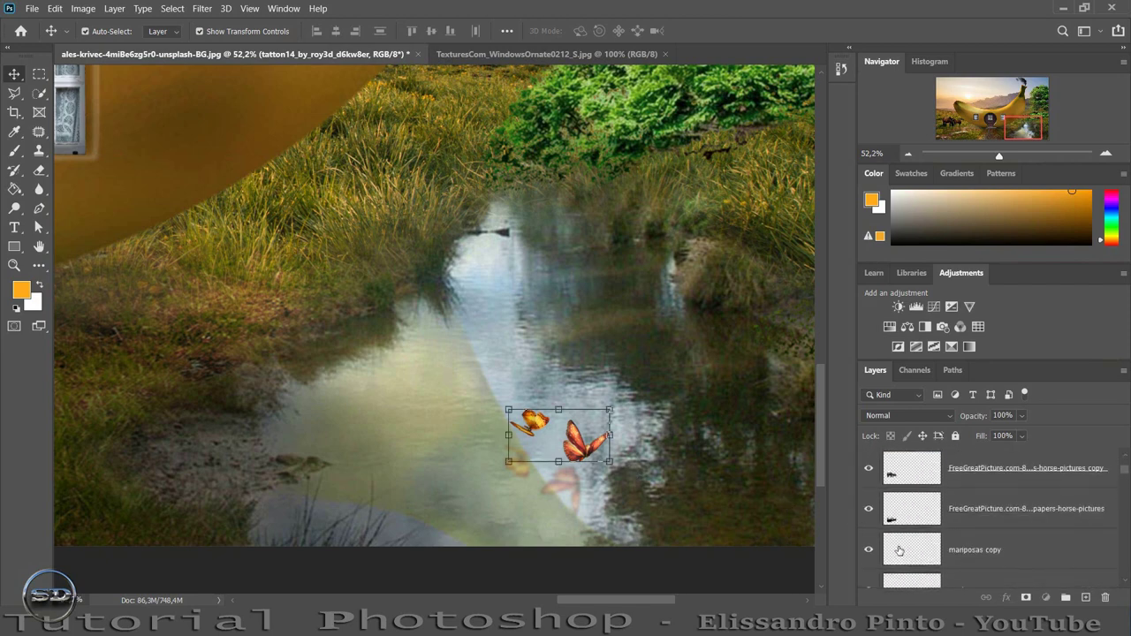
{"action": "scroll", "coordinate": [945, 548], "scroll_direction": "down", "scroll_amount": 1}
{"action": "scroll", "coordinate": [994, 545], "scroll_direction": "down", "scroll_amount": 1}
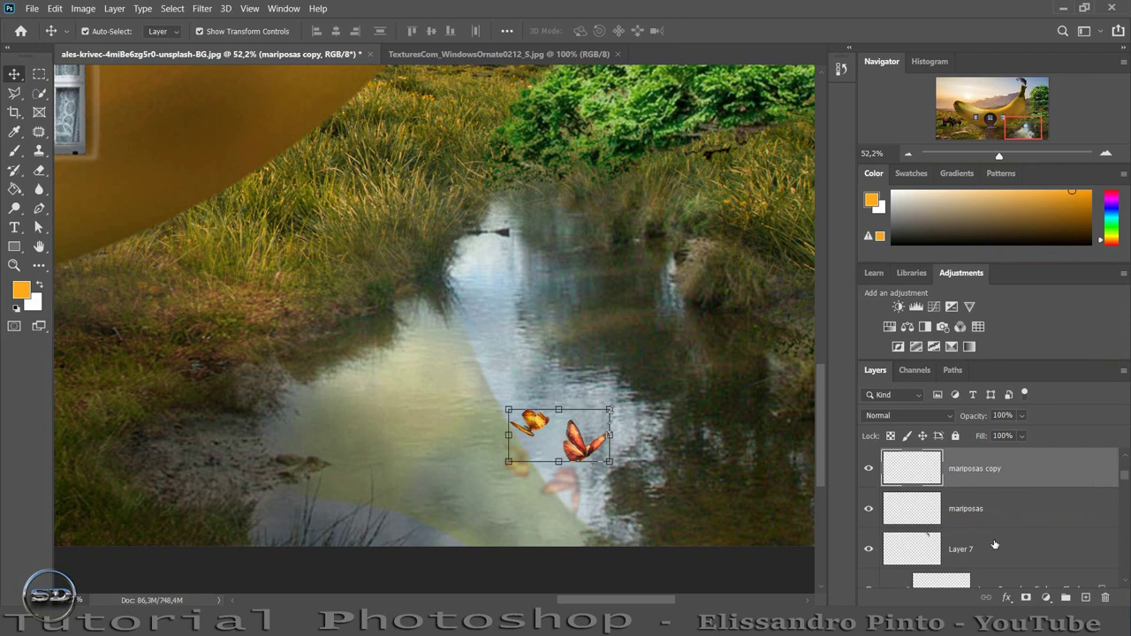
{"action": "left_click", "coordinate": [925, 515], "text": "shift"}
{"action": "left_click_drag", "start_coordinate": [577, 470], "coordinate": [599, 422]}
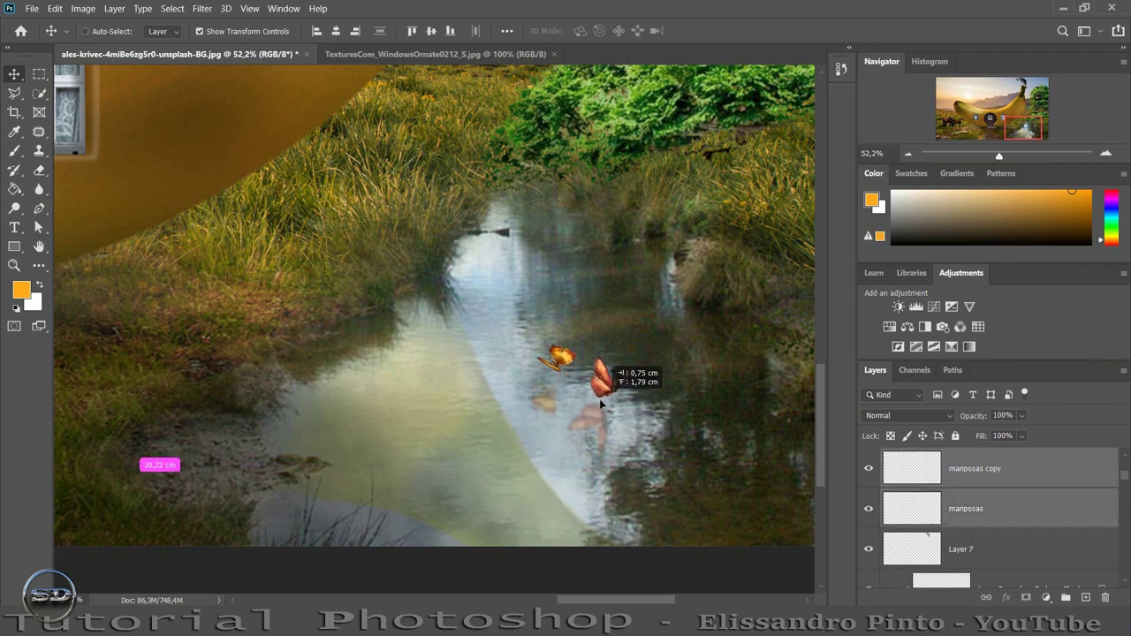
{"action": "mouse_move", "coordinate": [599, 422]}
{"action": "left_mouse_down"}
{"action": "mouse_move", "coordinate": [566, 270]}
{"action": "mouse_move", "coordinate": [541, 281]}
{"action": "left_mouse_up"}
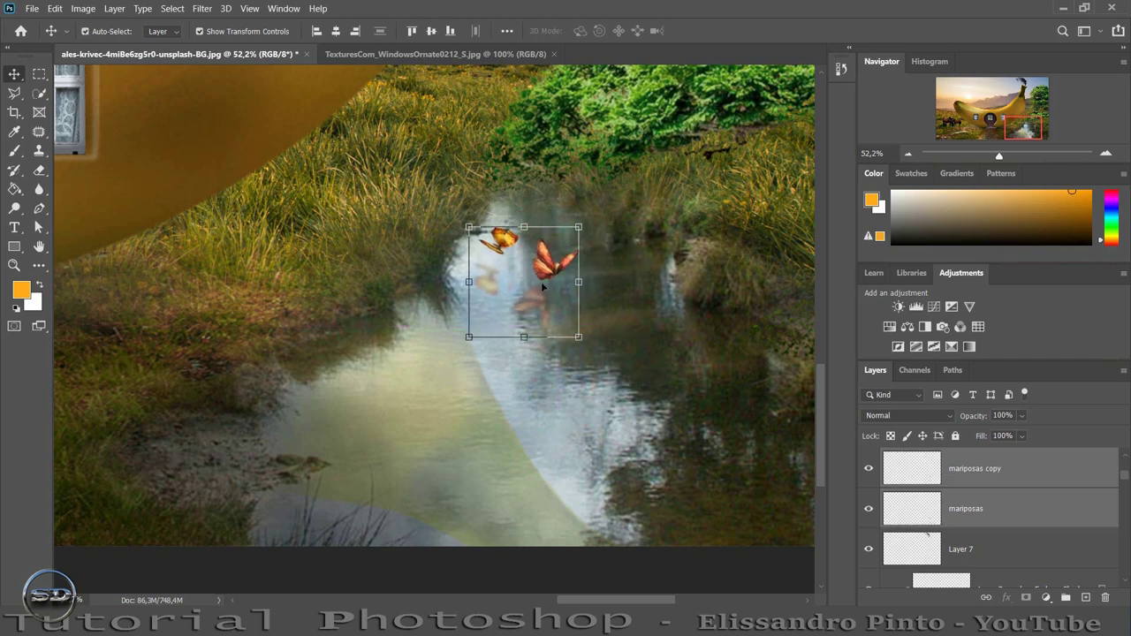
{"action": "left_click", "coordinate": [921, 470]}
- Add a clipped Brightness/Contrast adjustment to the butterflies: Brightness -86, Contrast 36
{"action": "left_click", "coordinate": [899, 307]}
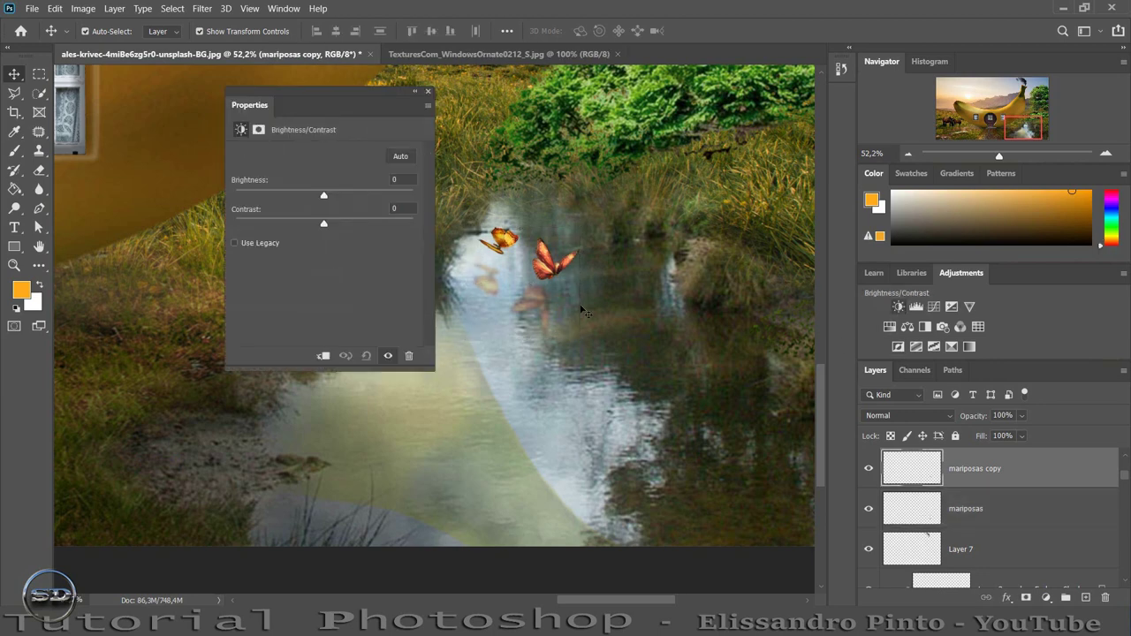
{"action": "left_click", "coordinate": [325, 356]}
{"action": "left_click_drag", "start_coordinate": [325, 195], "coordinate": [272, 196]}
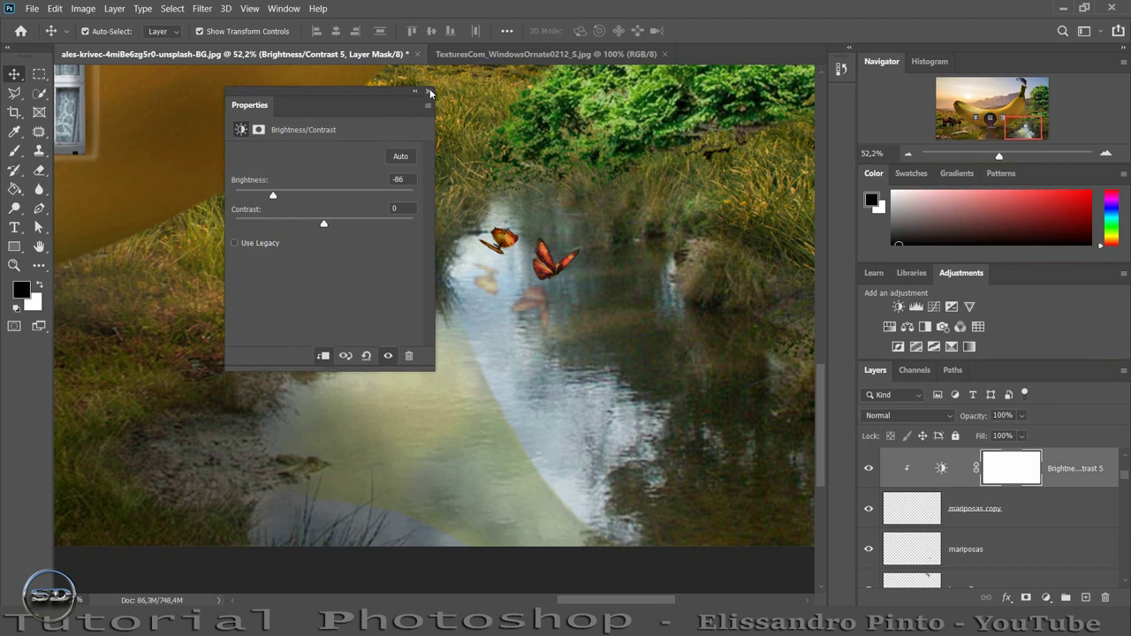
{"action": "left_click_drag", "start_coordinate": [325, 226], "coordinate": [356, 228]}
{"action": "left_click", "coordinate": [428, 93]}
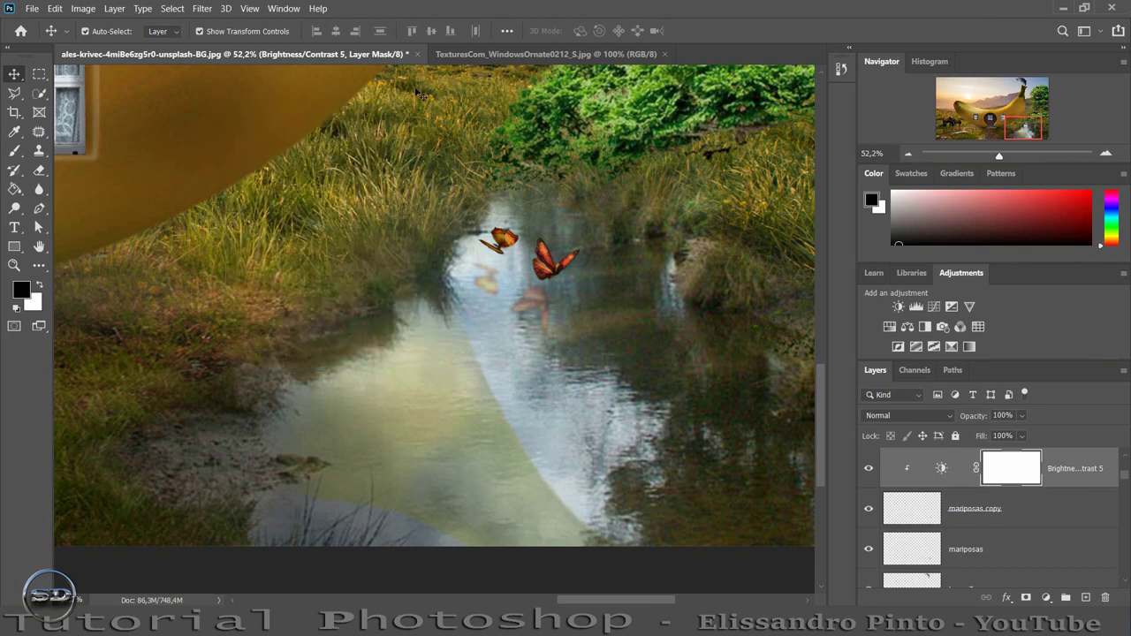
- Set a 131 brush and compare the butterflies with and without the darkening
{"action": "left_click", "coordinate": [15, 151]}
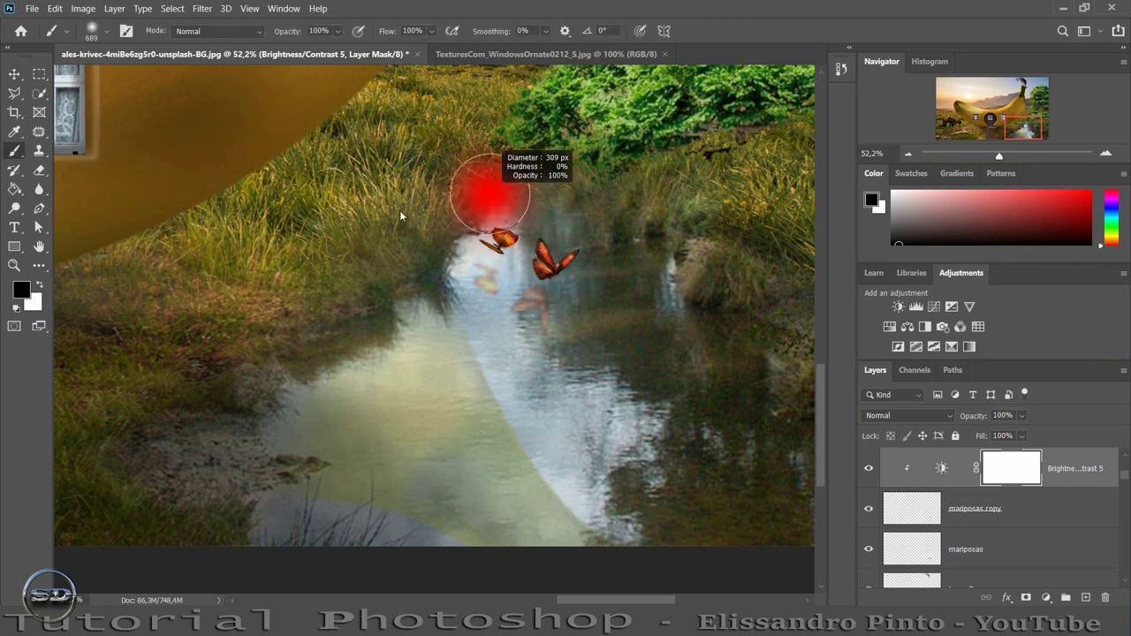
{"action": "left_click_drag", "start_coordinate": [399, 215], "coordinate": [382, 213]}
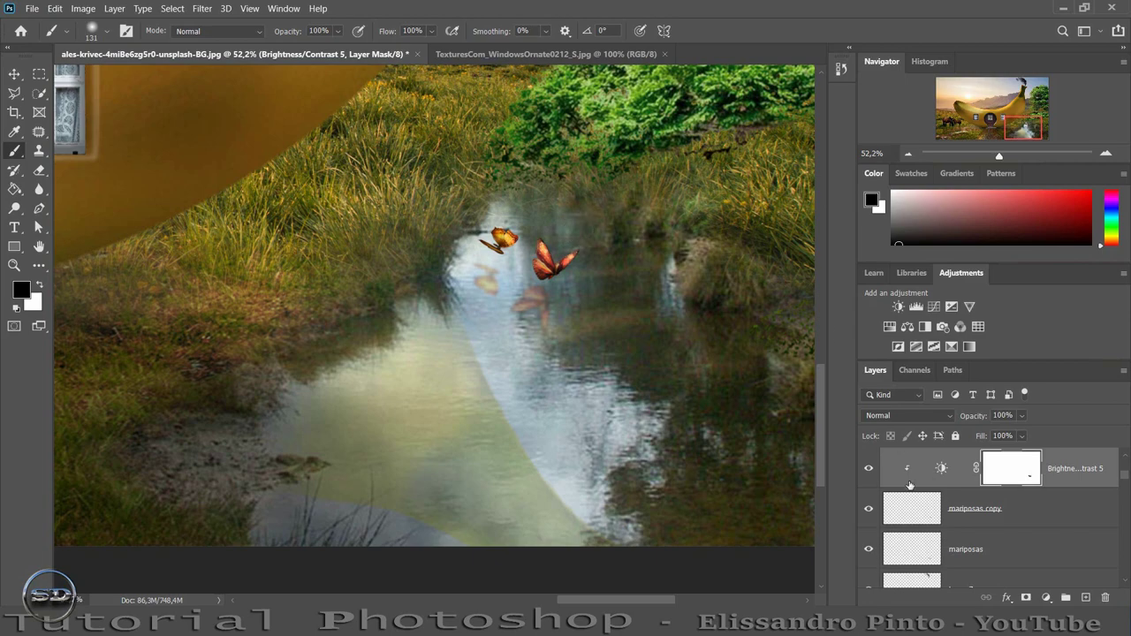
{"action": "left_click", "coordinate": [868, 467]}
{"action": "left_click", "coordinate": [868, 468]}
{"action": "mouse_move", "coordinate": [998, 158]}
{"action": "left_mouse_down"}
{"action": "mouse_move", "coordinate": [986, 159]}
{"action": "mouse_move", "coordinate": [1000, 156]}
{"action": "left_mouse_up"}
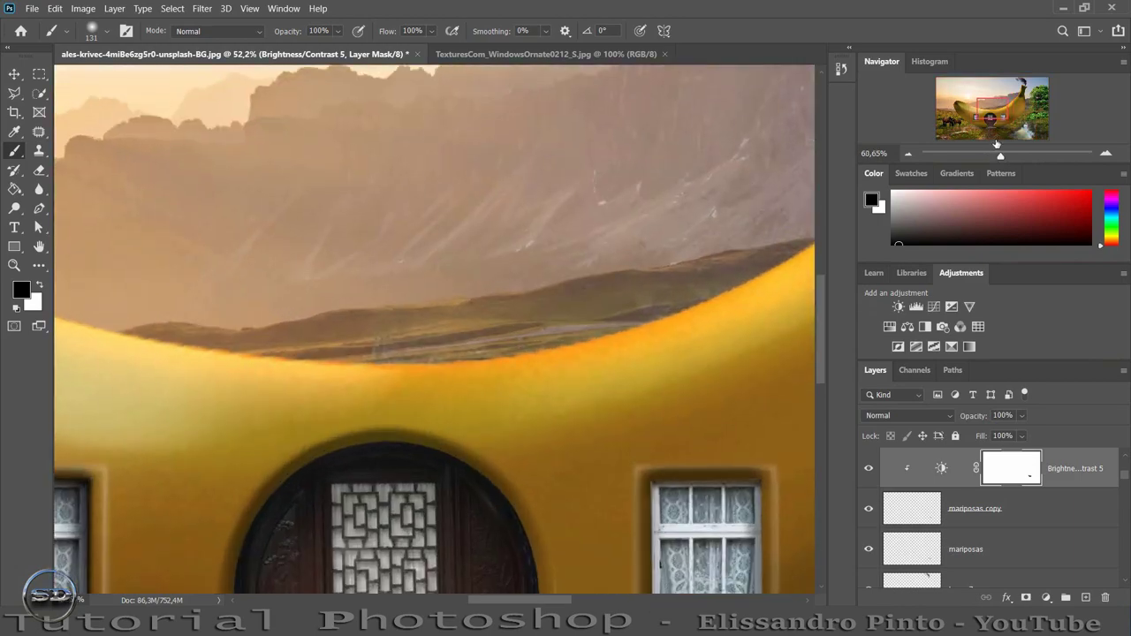
{"action": "mouse_move", "coordinate": [991, 115]}
{"action": "left_mouse_down"}
{"action": "mouse_move", "coordinate": [1024, 128]}
{"action": "mouse_move", "coordinate": [1006, 155]}
{"action": "left_mouse_up"}
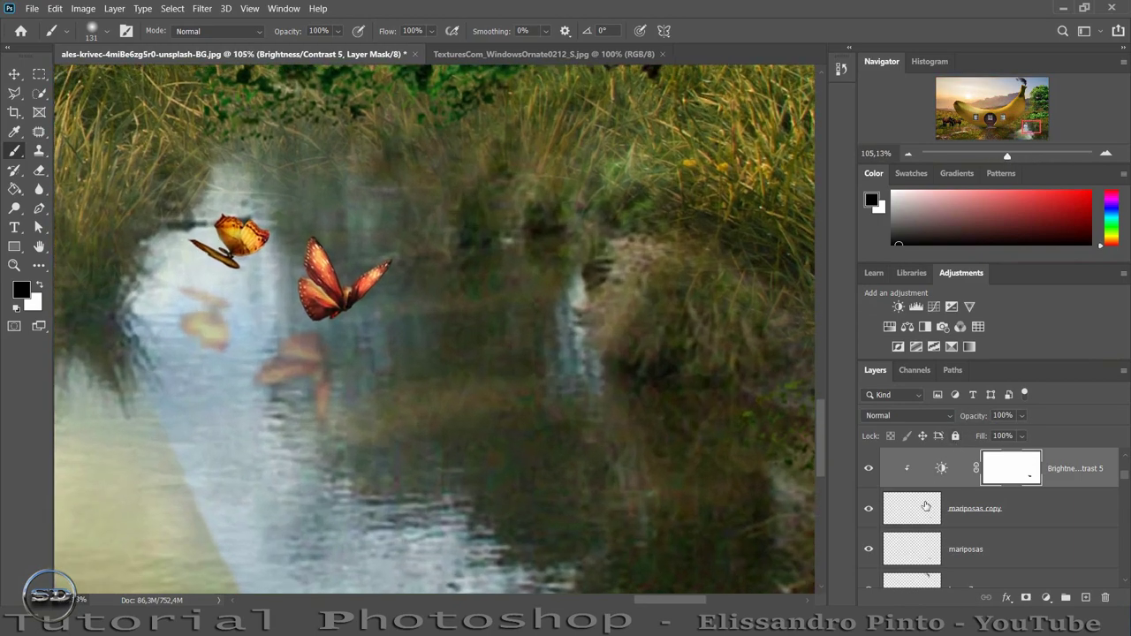
{"action": "left_click", "coordinate": [926, 506]}
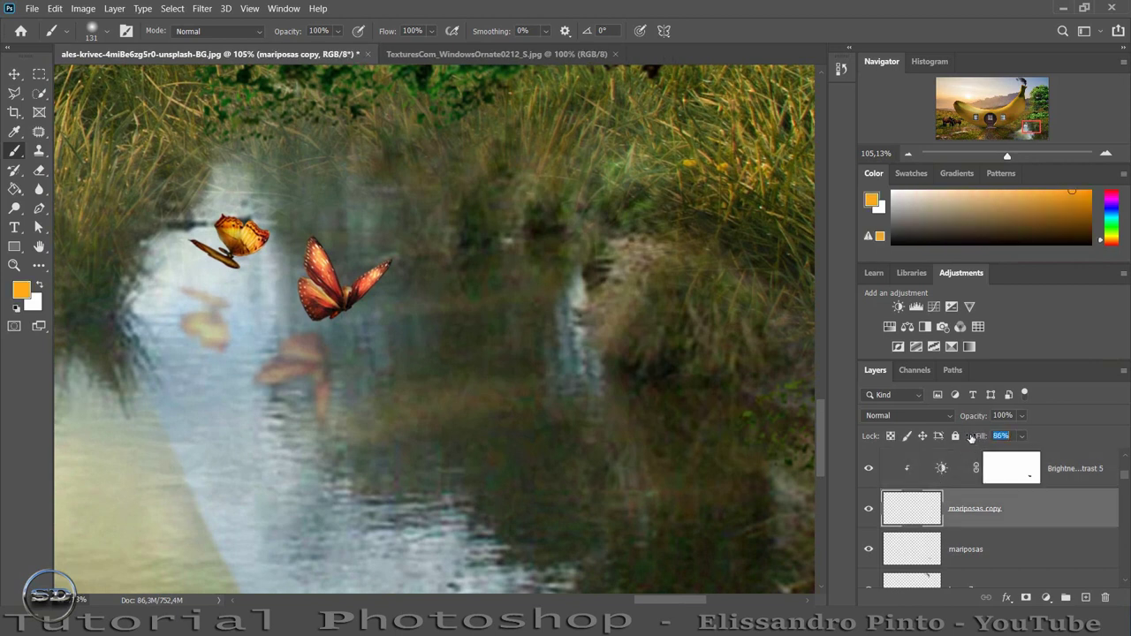
- Lower the mariposas copy butterflies' fill to 86% and zoom out to the full composition
{"action": "mouse_move", "coordinate": [982, 439]}
{"action": "left_mouse_down"}
{"action": "mouse_move", "coordinate": [970, 439]}
{"action": "mouse_move", "coordinate": [968, 416]}
{"action": "left_mouse_up"}
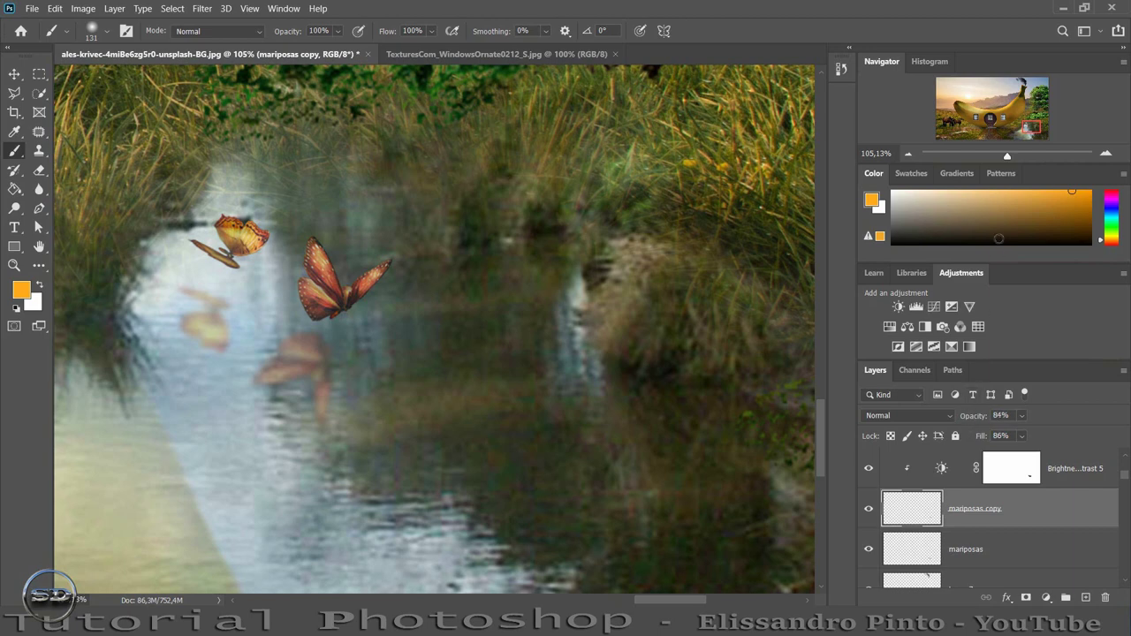
{"action": "left_click_drag", "start_coordinate": [1008, 157], "coordinate": [985, 156]}
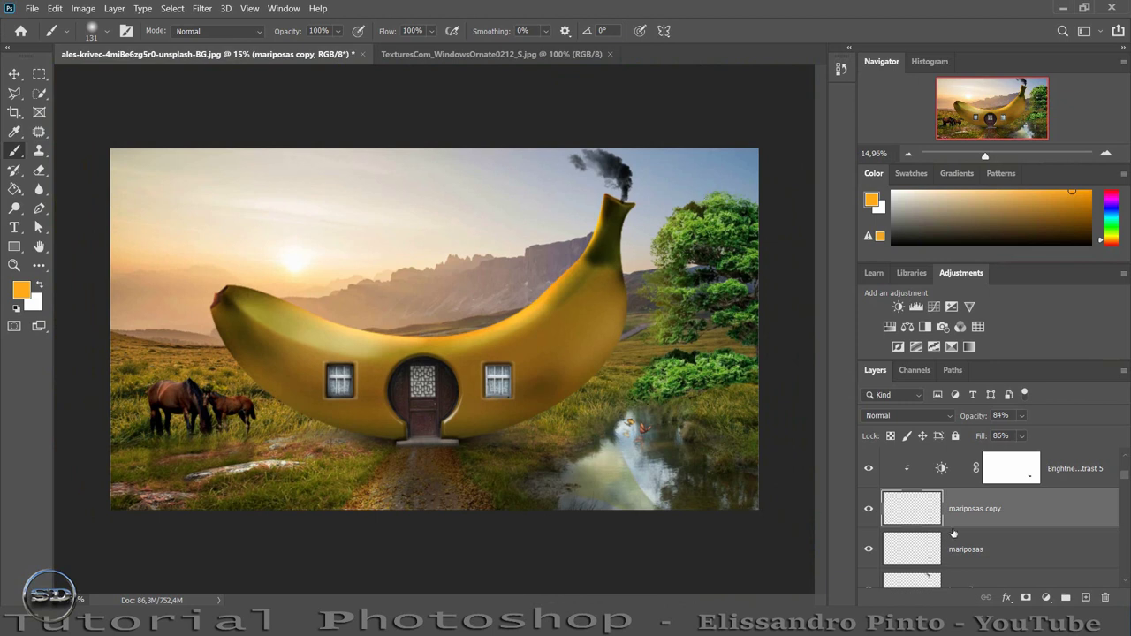
{"action": "scroll", "coordinate": [954, 533], "scroll_direction": "up", "scroll_amount": 1}
{"action": "scroll", "coordinate": [972, 529], "scroll_direction": "up", "scroll_amount": 1}
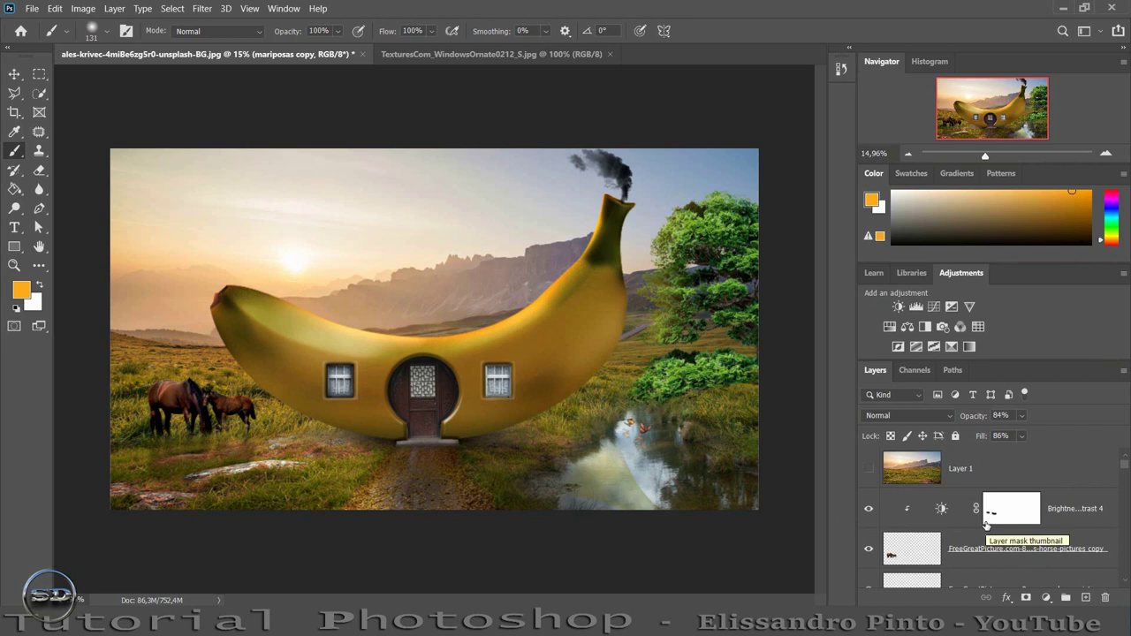
{"action": "scroll", "coordinate": [993, 497], "scroll_direction": "down", "scroll_amount": 2}
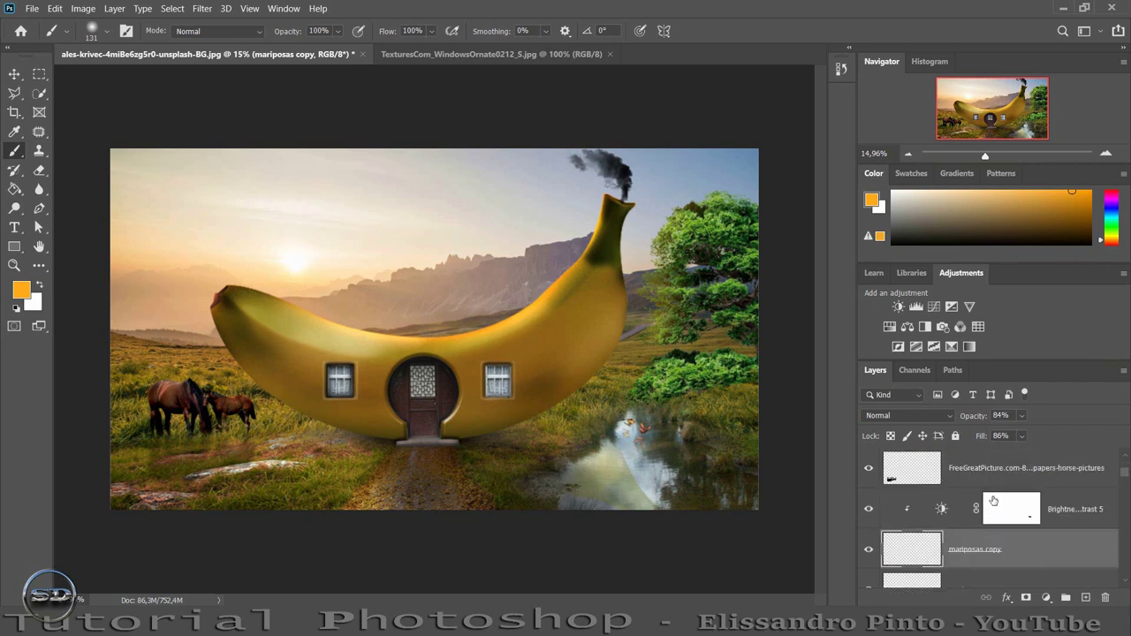
{"action": "scroll", "coordinate": [991, 504], "scroll_direction": "down", "scroll_amount": 1}
{"action": "scroll", "coordinate": [990, 508], "scroll_direction": "down", "scroll_amount": 1}
{"action": "scroll", "coordinate": [989, 512], "scroll_direction": "down", "scroll_amount": 1}
{"action": "scroll", "coordinate": [989, 513], "scroll_direction": "down", "scroll_amount": 2}
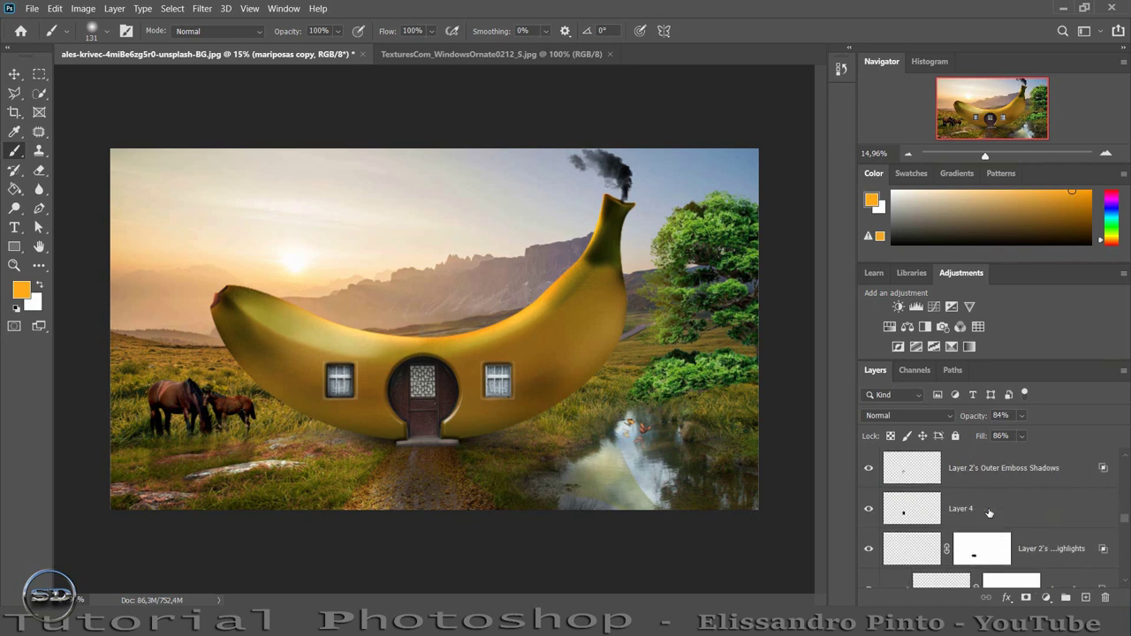
{"action": "scroll", "coordinate": [987, 515], "scroll_direction": "down", "scroll_amount": 2}
{"action": "scroll", "coordinate": [984, 518], "scroll_direction": "down", "scroll_amount": 2}
{"action": "scroll", "coordinate": [981, 521], "scroll_direction": "down", "scroll_amount": 2}
{"action": "scroll", "coordinate": [981, 522], "scroll_direction": "down", "scroll_amount": 2}
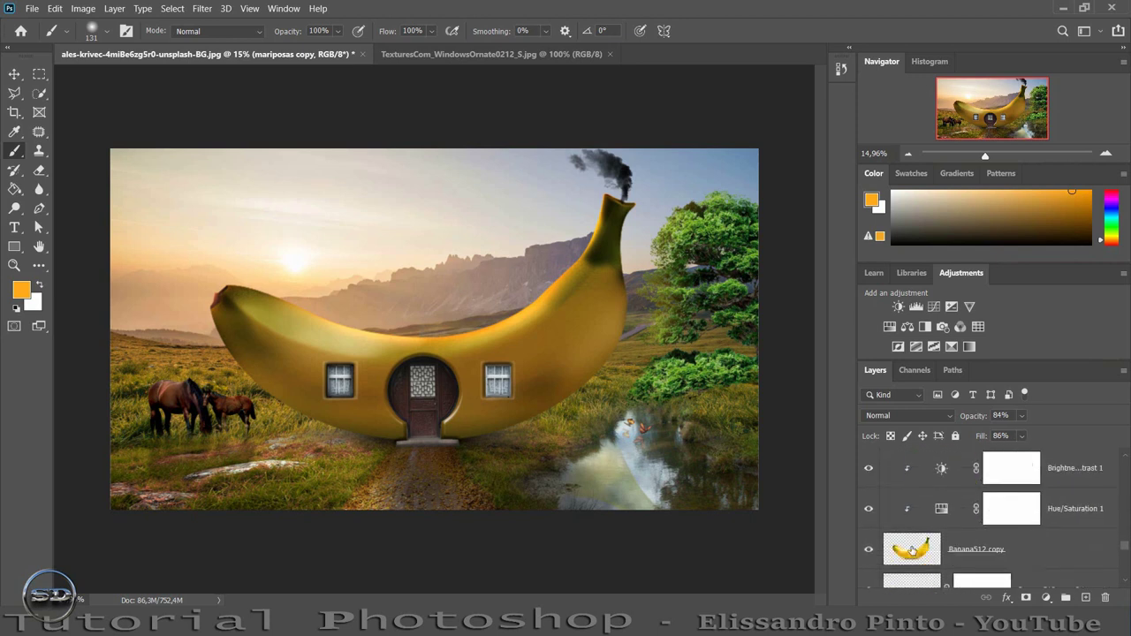
- Select the Banana512 copy layer and set up the Blur tool with a 209 brush
{"action": "left_click", "coordinate": [912, 550]}
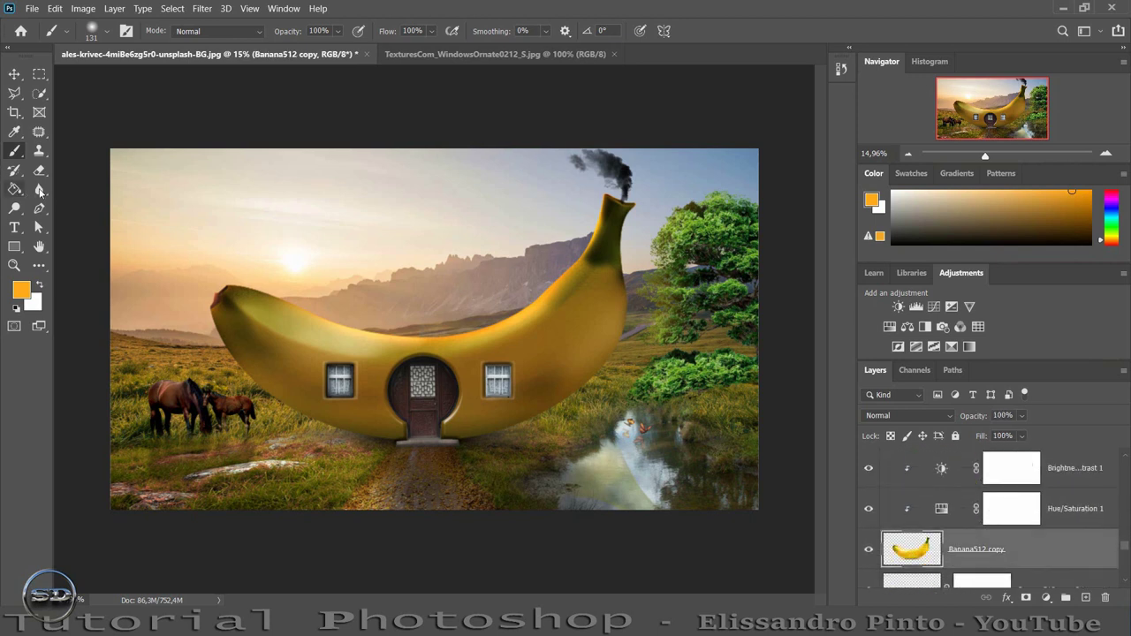
{"action": "left_click", "coordinate": [39, 189]}
{"action": "left_click", "coordinate": [78, 189]}
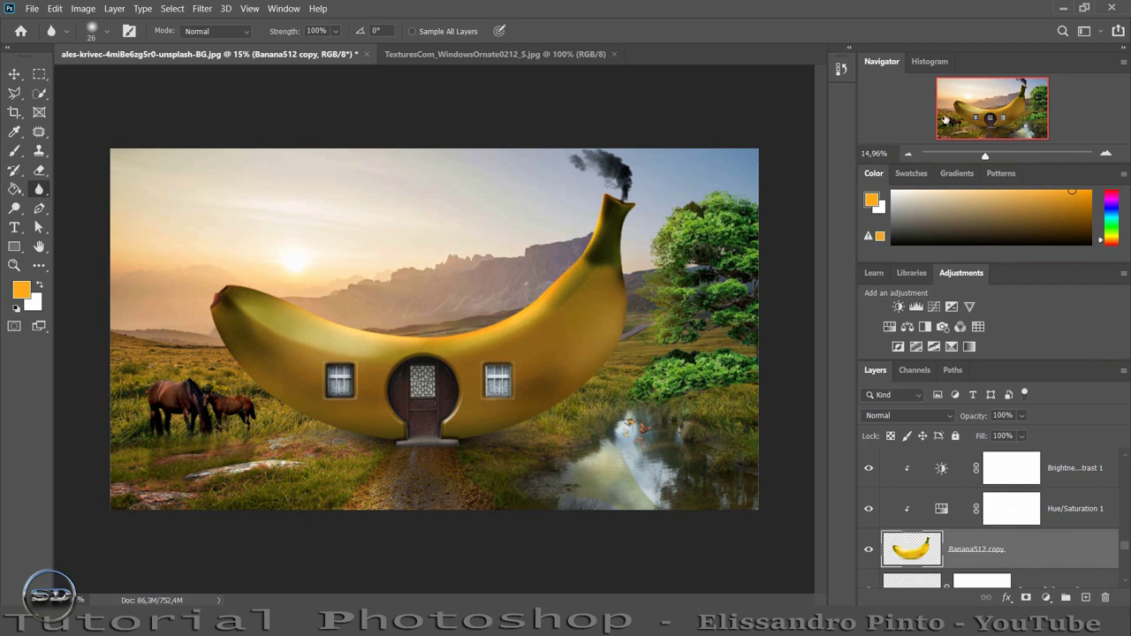
{"action": "left_click_drag", "start_coordinate": [990, 157], "coordinate": [996, 156]}
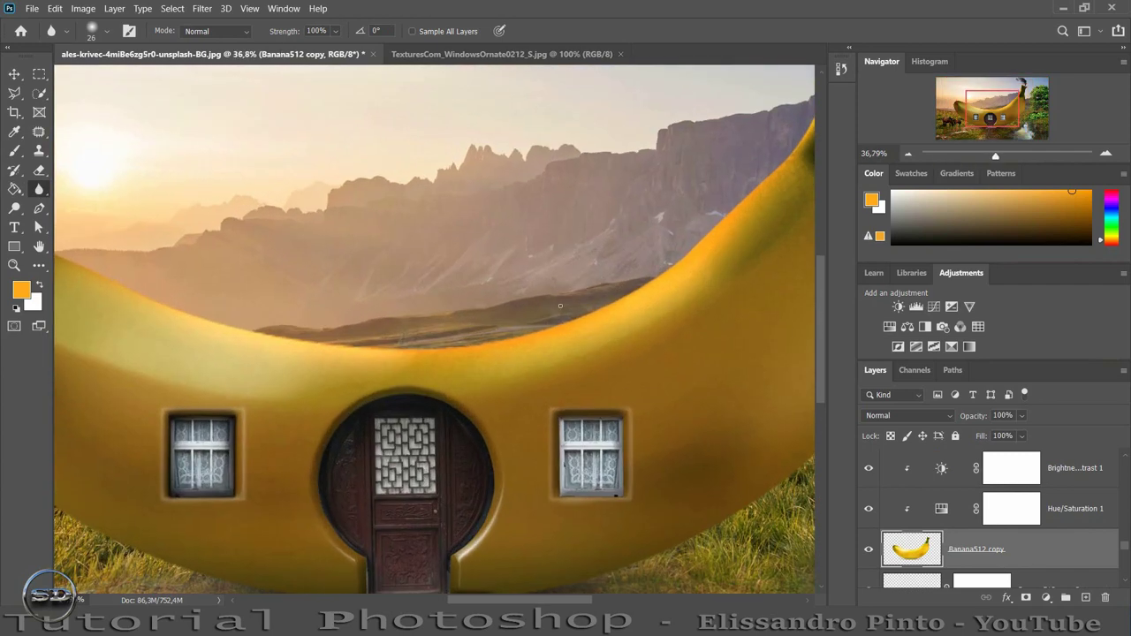
{"action": "left_click_drag", "start_coordinate": [552, 315], "coordinate": [584, 315]}
{"action": "left_click_drag", "start_coordinate": [996, 116], "coordinate": [970, 109]}
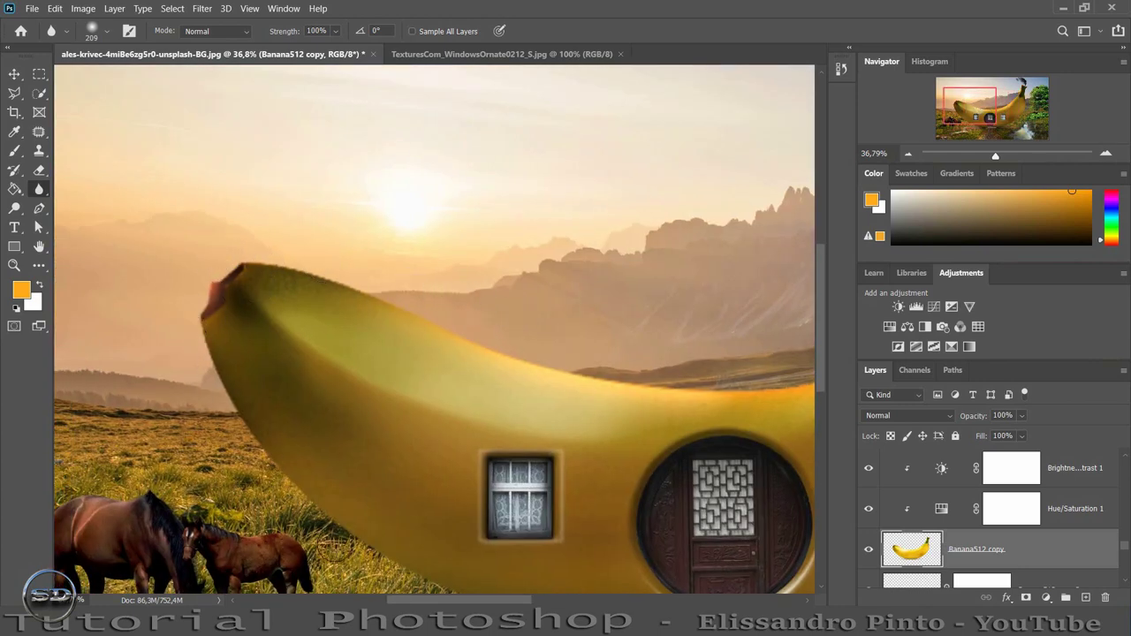
{"action": "left_click_drag", "start_coordinate": [967, 106], "coordinate": [987, 114]}
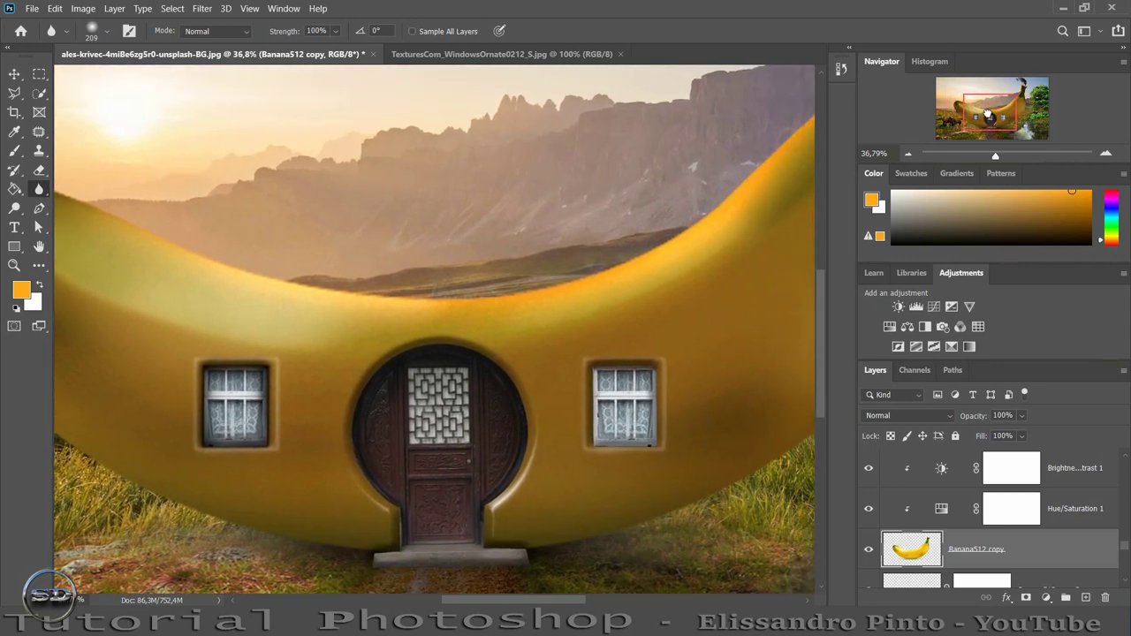
{"action": "left_click", "coordinate": [868, 550]}
{"action": "left_click", "coordinate": [868, 550]}
- Blur the banana's top, right, bottom and left edges to soften them
{"action": "mouse_move", "coordinate": [665, 232]}
{"action": "left_mouse_down"}
{"action": "mouse_move", "coordinate": [568, 273]}
{"action": "mouse_move", "coordinate": [460, 289]}
{"action": "mouse_move", "coordinate": [523, 280]}
{"action": "left_mouse_up"}
{"action": "left_click_drag", "start_coordinate": [991, 116], "coordinate": [1018, 108]}
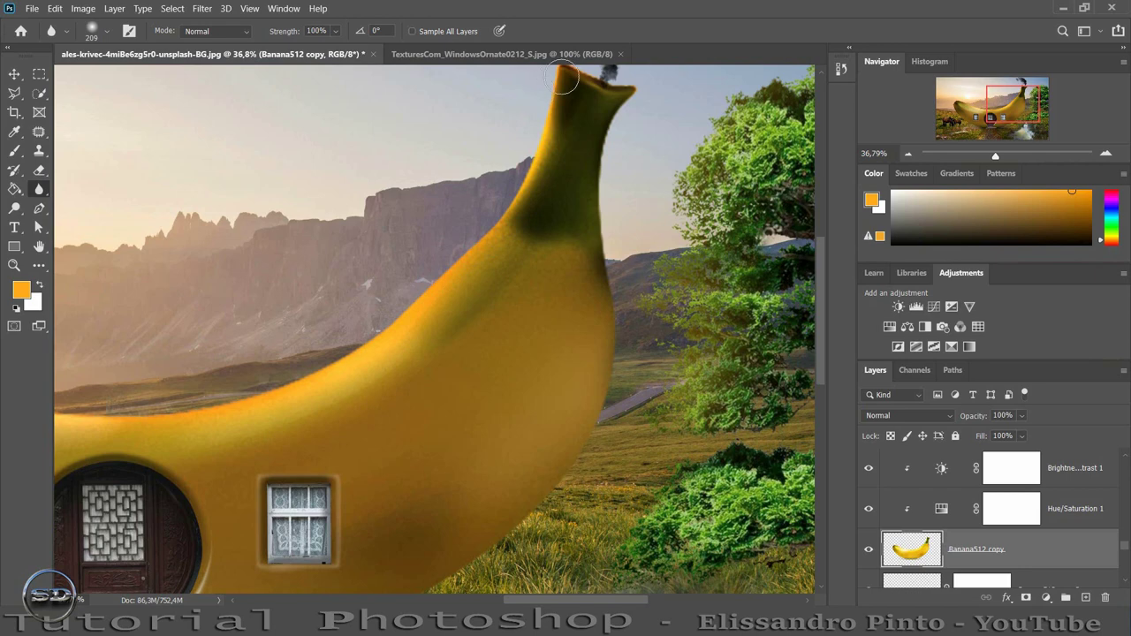
{"action": "mouse_move", "coordinate": [606, 273]}
{"action": "left_mouse_down"}
{"action": "mouse_move", "coordinate": [606, 337]}
{"action": "mouse_move", "coordinate": [550, 505]}
{"action": "mouse_move", "coordinate": [444, 581]}
{"action": "left_mouse_up"}
{"action": "left_click_drag", "start_coordinate": [1022, 92], "coordinate": [1004, 108]}
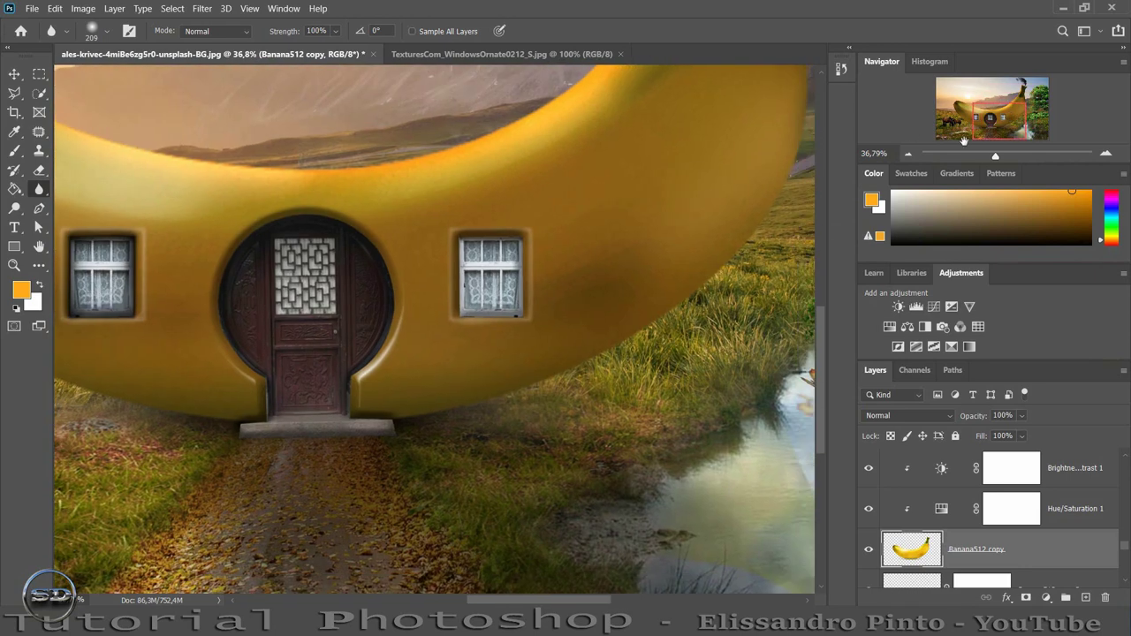
{"action": "mouse_move", "coordinate": [403, 425]}
{"action": "left_mouse_down"}
{"action": "mouse_move", "coordinate": [412, 439]}
{"action": "mouse_move", "coordinate": [425, 426]}
{"action": "left_mouse_up"}
{"action": "left_click_drag", "start_coordinate": [1014, 117], "coordinate": [992, 118]}
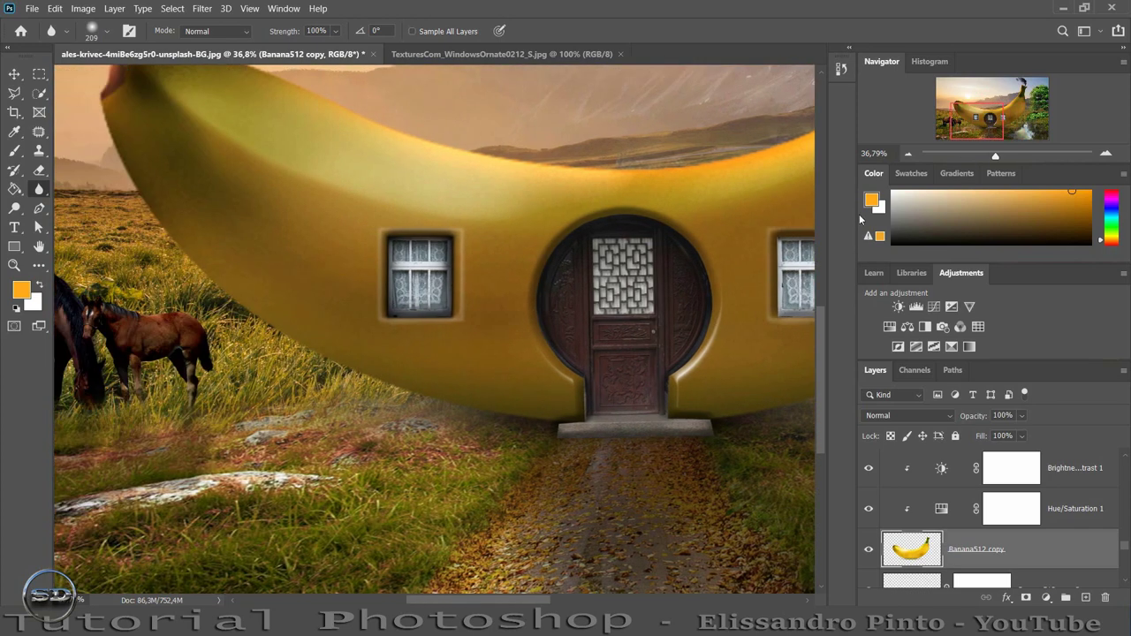
{"action": "mouse_move", "coordinate": [270, 329]}
{"action": "left_mouse_down"}
{"action": "mouse_move", "coordinate": [153, 211]}
{"action": "mouse_move", "coordinate": [105, 92]}
{"action": "left_mouse_up"}
{"action": "left_click_drag", "start_coordinate": [996, 158], "coordinate": [984, 157]}
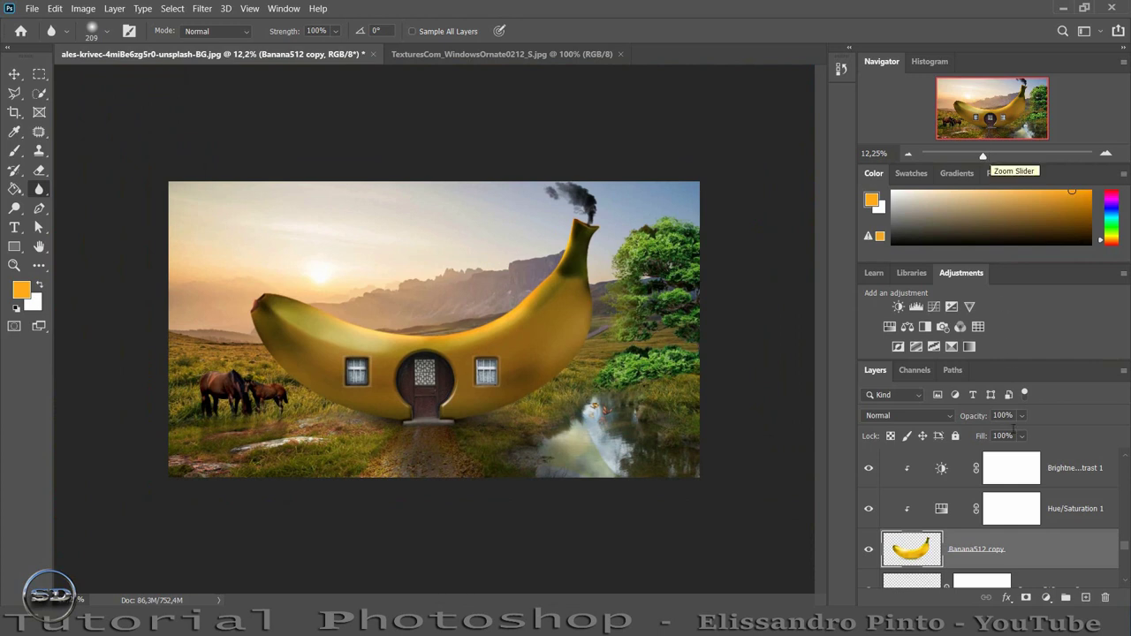
- Check the Brightness/Contrast 4 adjustment's mask and zoom in on the river and butterflies
{"action": "scroll", "coordinate": [1033, 572], "scroll_direction": "up", "scroll_amount": 1}
{"action": "scroll", "coordinate": [1032, 573], "scroll_direction": "up", "scroll_amount": 2}
{"action": "scroll", "coordinate": [1032, 572], "scroll_direction": "up", "scroll_amount": 1}
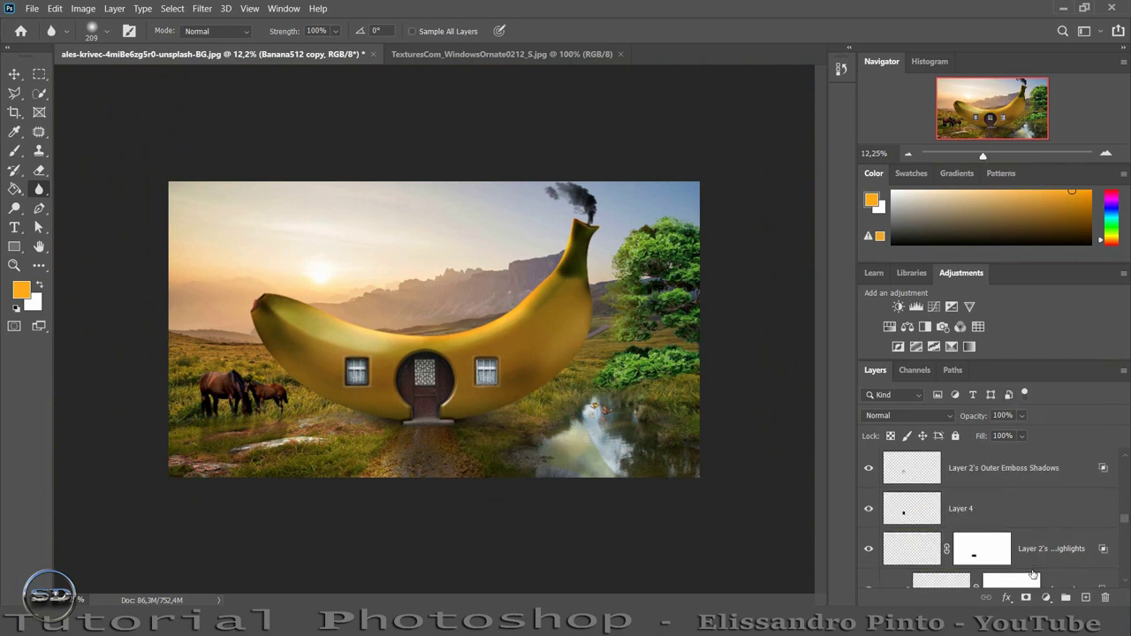
{"action": "scroll", "coordinate": [1032, 574], "scroll_direction": "up", "scroll_amount": 1}
{"action": "scroll", "coordinate": [1032, 574], "scroll_direction": "down", "scroll_amount": 2}
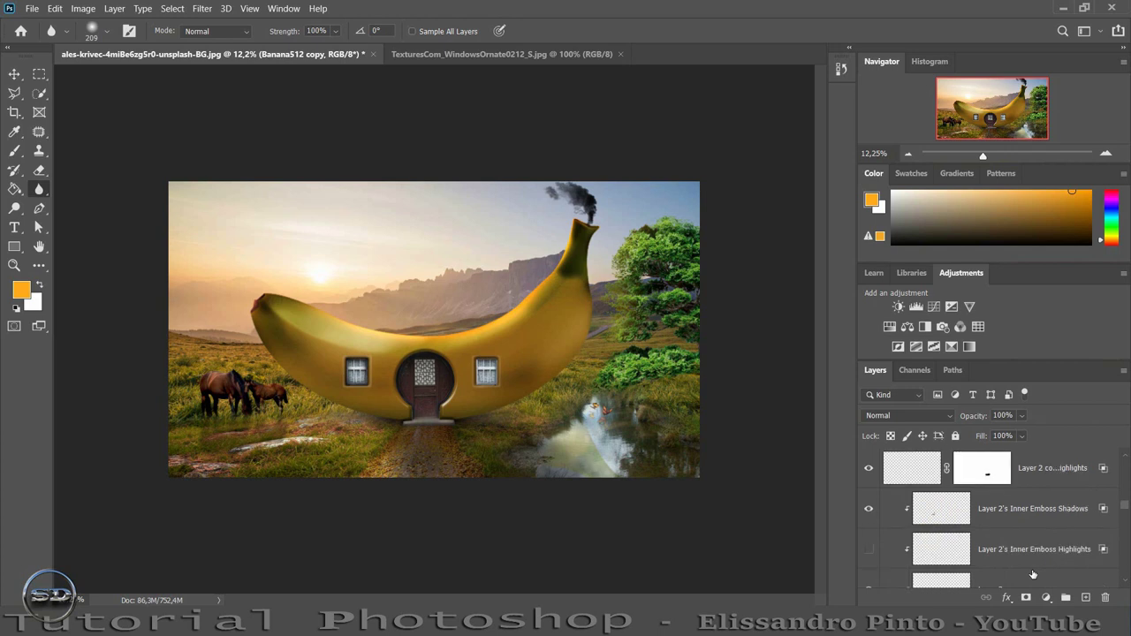
{"action": "scroll", "coordinate": [1032, 575], "scroll_direction": "up", "scroll_amount": 1}
{"action": "scroll", "coordinate": [1033, 575], "scroll_direction": "up", "scroll_amount": 1}
{"action": "scroll", "coordinate": [1032, 575], "scroll_direction": "up", "scroll_amount": 1}
{"action": "scroll", "coordinate": [1032, 574], "scroll_direction": "up", "scroll_amount": 1}
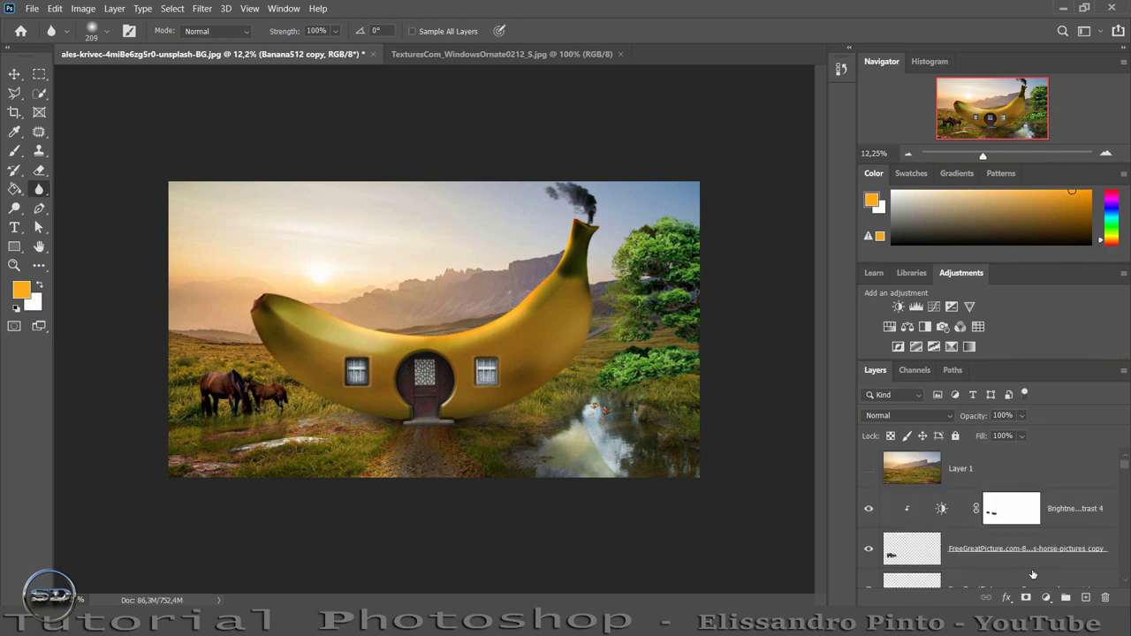
{"action": "left_click", "coordinate": [1077, 502]}
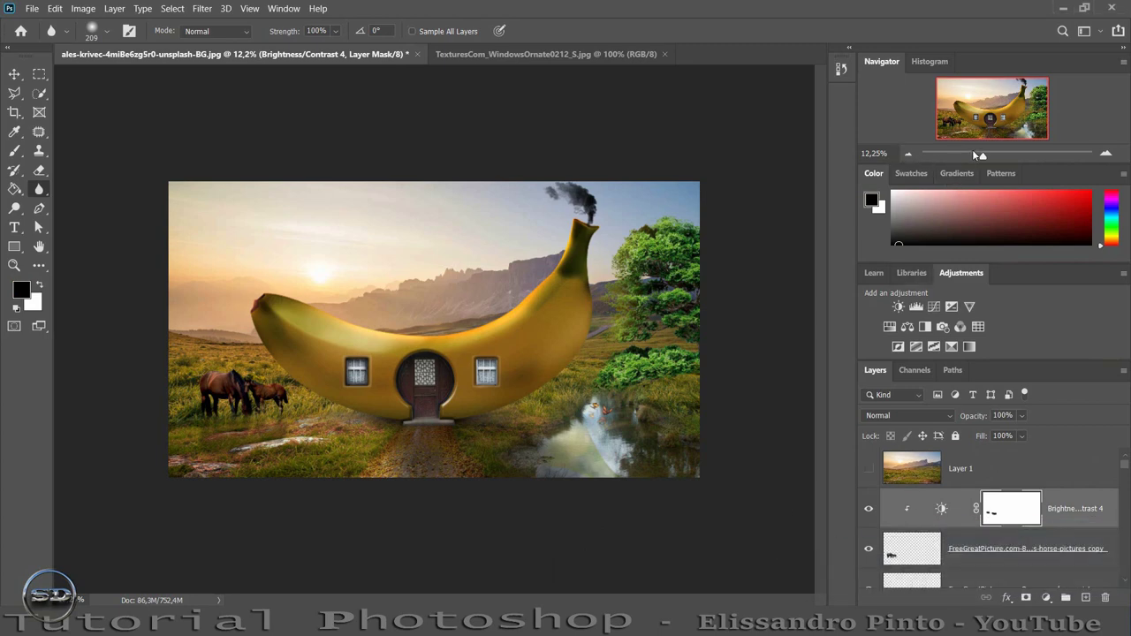
{"action": "left_click_drag", "start_coordinate": [983, 156], "coordinate": [996, 157]}
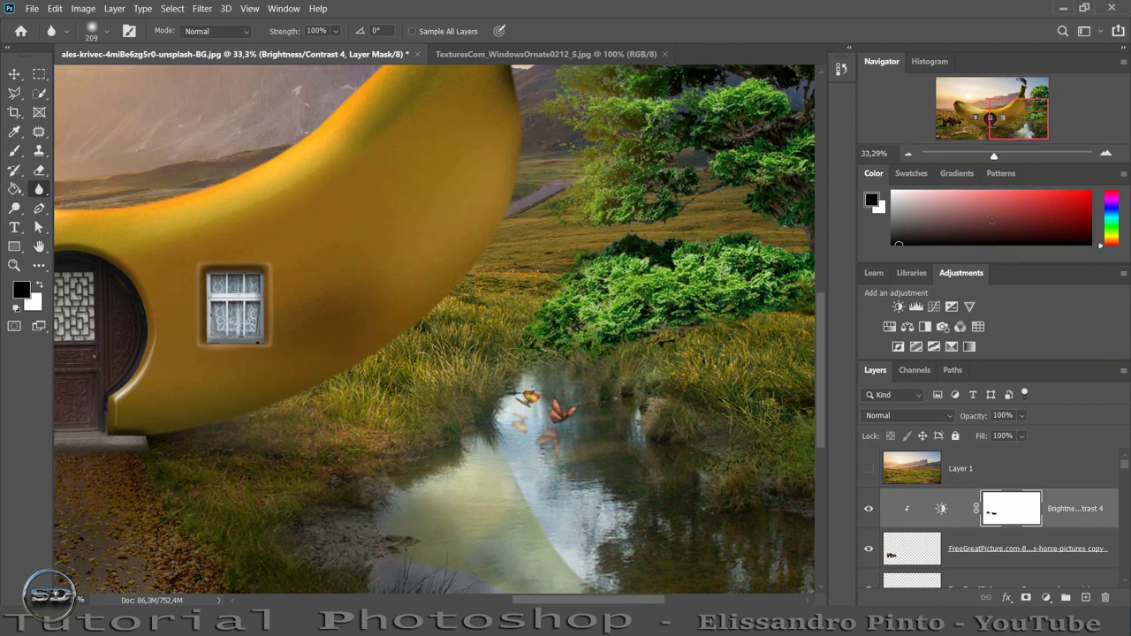
- Scroll past the Grama grass layer and select the Banana512 copy 3 reflection layer
{"action": "scroll", "coordinate": [947, 510], "scroll_direction": "down", "scroll_amount": 1}
{"action": "scroll", "coordinate": [947, 509], "scroll_direction": "down", "scroll_amount": 2}
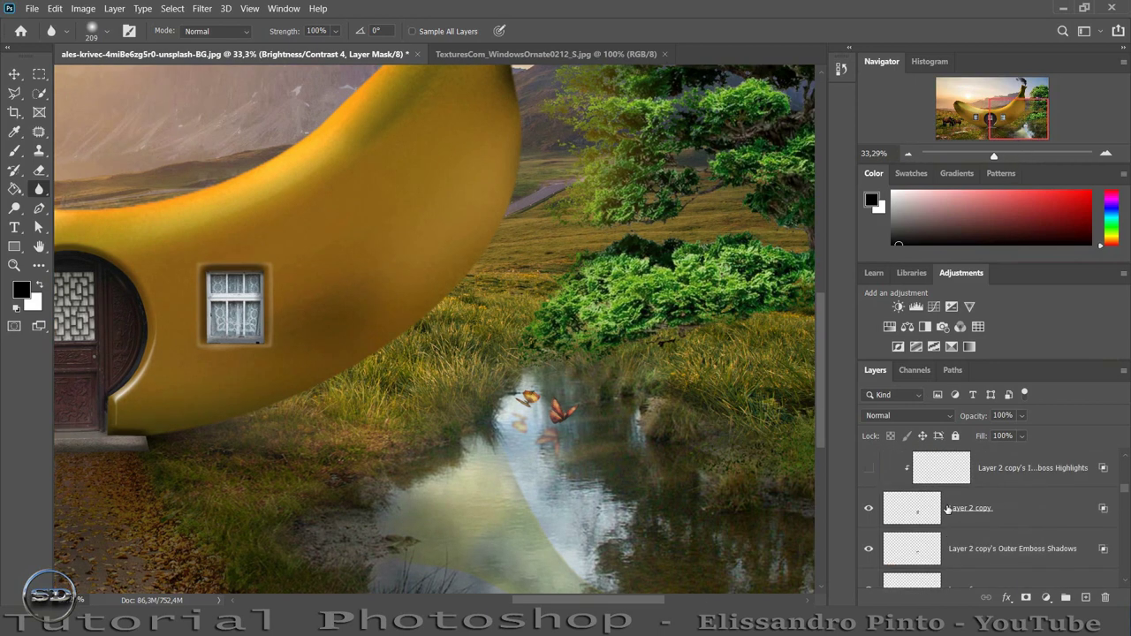
{"action": "scroll", "coordinate": [947, 509], "scroll_direction": "down", "scroll_amount": 1}
{"action": "scroll", "coordinate": [947, 509], "scroll_direction": "down", "scroll_amount": 2}
{"action": "scroll", "coordinate": [948, 509], "scroll_direction": "down", "scroll_amount": 2}
{"action": "scroll", "coordinate": [947, 509], "scroll_direction": "down", "scroll_amount": 1}
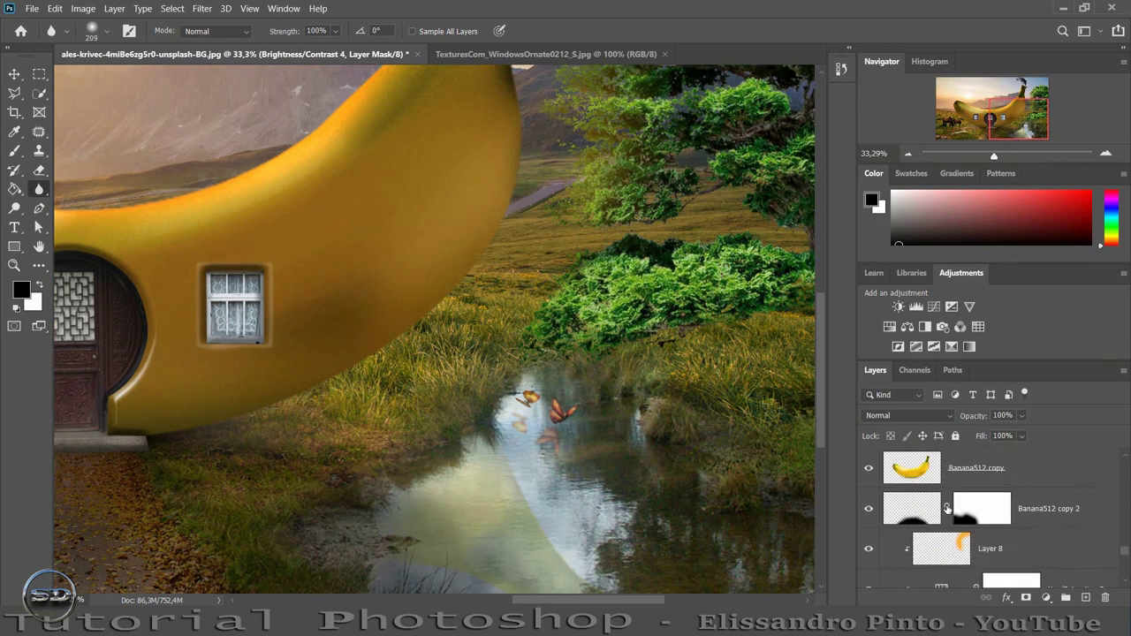
{"action": "scroll", "coordinate": [947, 509], "scroll_direction": "down", "scroll_amount": 2}
{"action": "scroll", "coordinate": [946, 510], "scroll_direction": "down", "scroll_amount": 3}
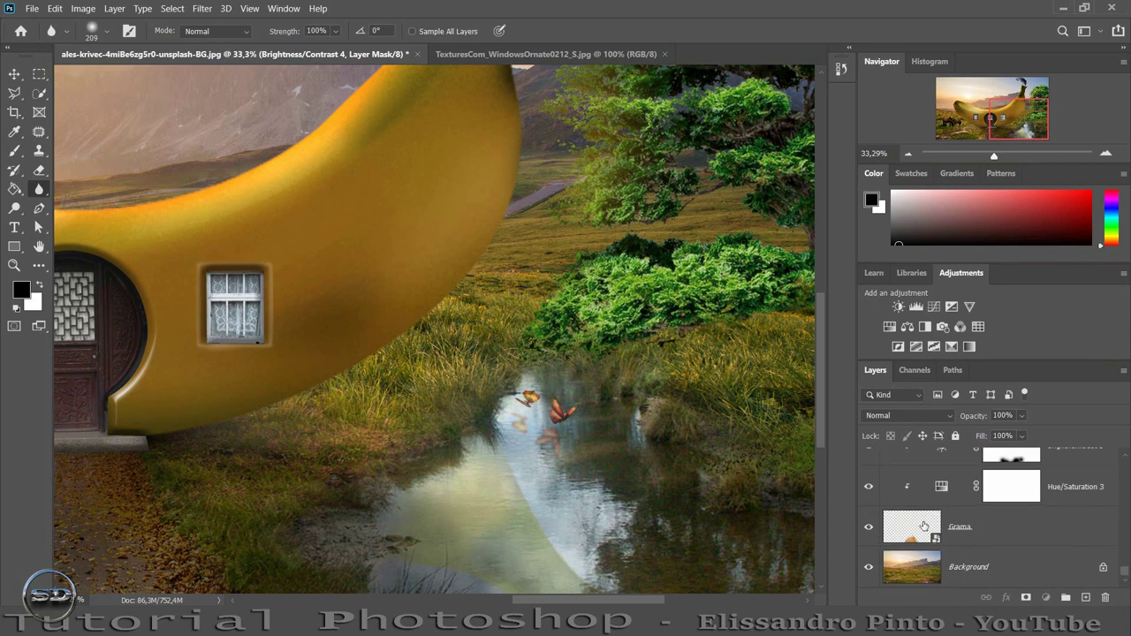
{"action": "left_click", "coordinate": [923, 526]}
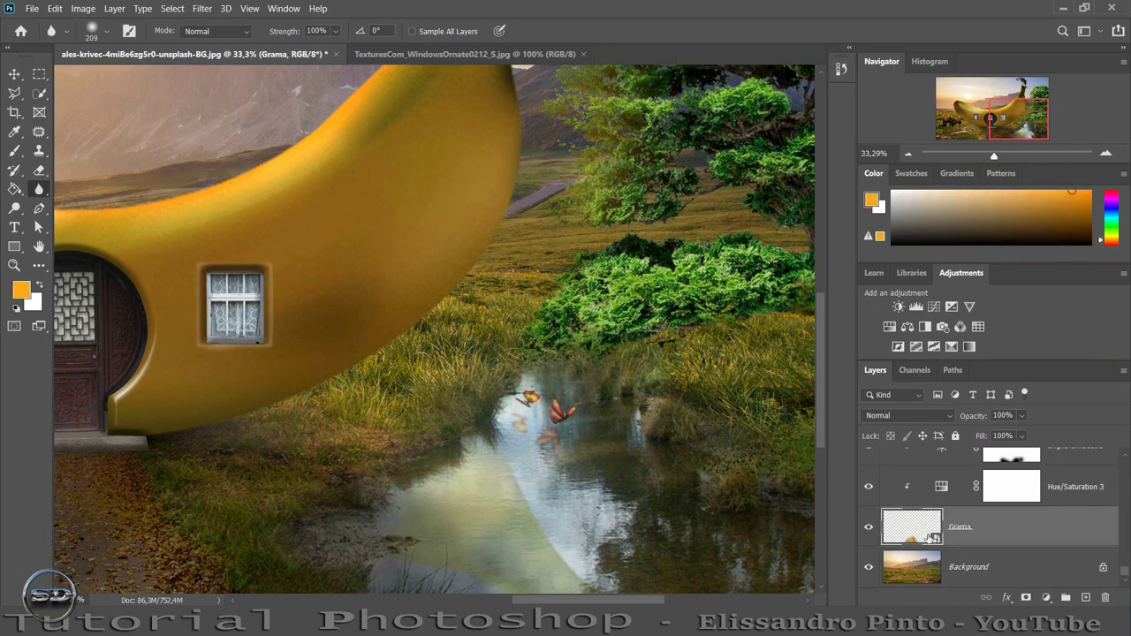
{"action": "scroll", "coordinate": [930, 536], "scroll_direction": "up", "scroll_amount": 2}
{"action": "scroll", "coordinate": [929, 536], "scroll_direction": "up", "scroll_amount": 1}
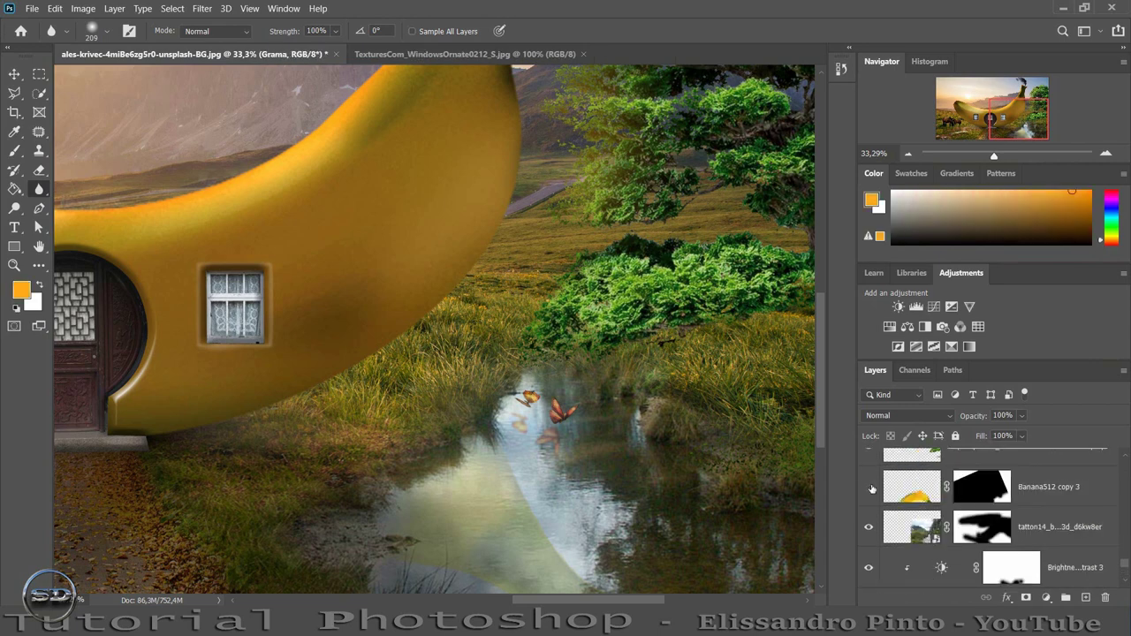
{"action": "left_click", "coordinate": [910, 487]}
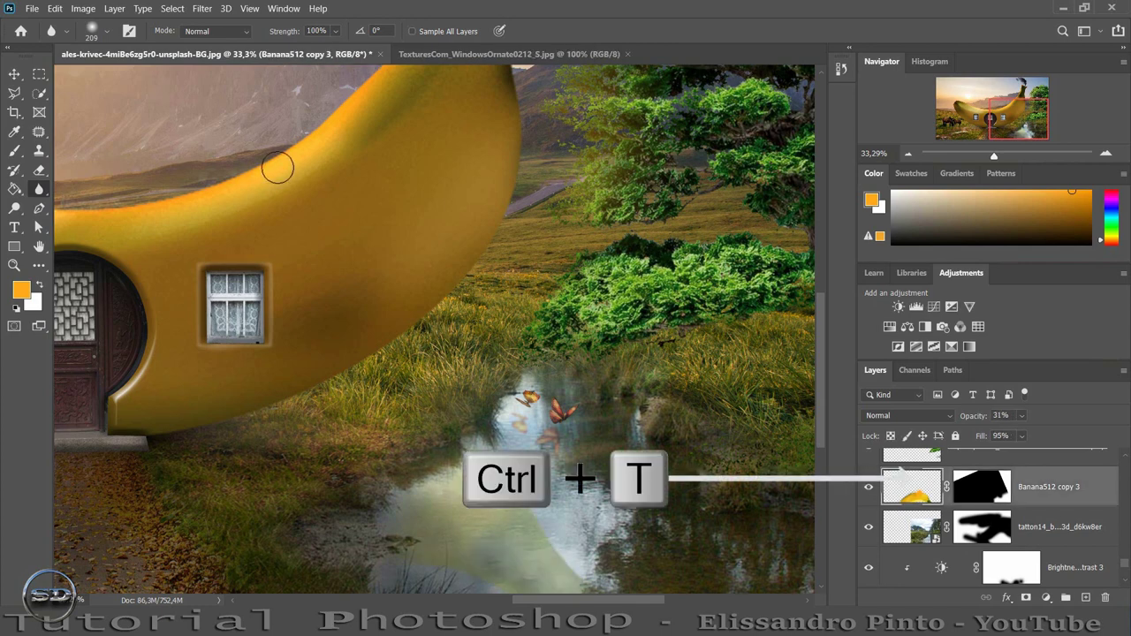
- Free-transform the reflection, rotating it and moving it down-right into the stream
{"action": "left_click", "coordinate": [14, 74]}
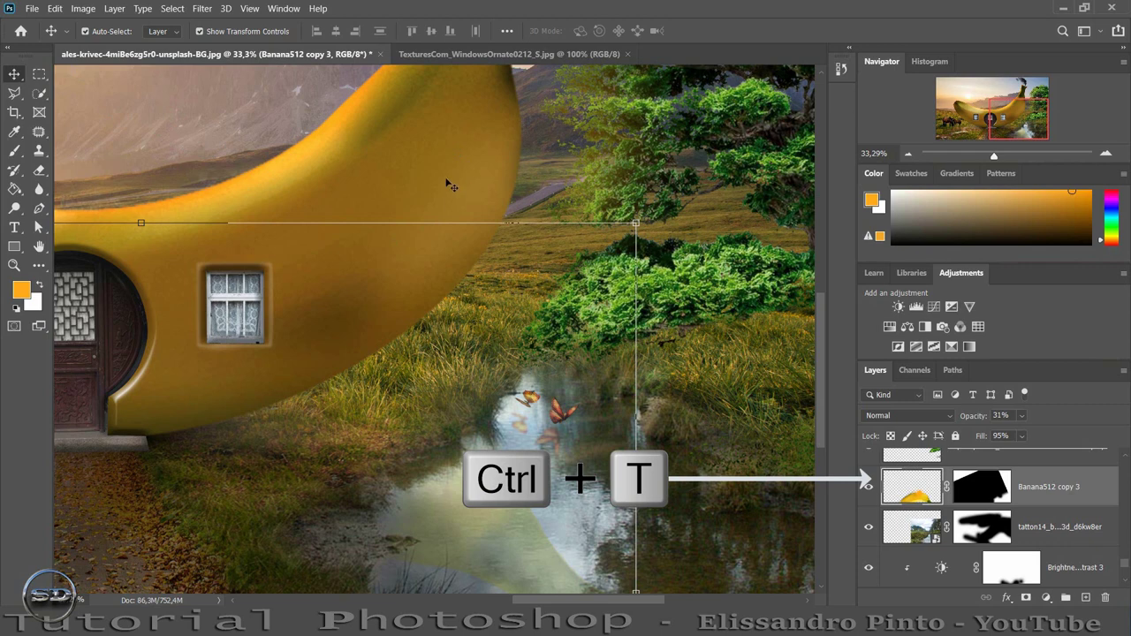
{"action": "key", "text": "ctrl+t"}
{"action": "mouse_move", "coordinate": [449, 184]}
{"action": "left_mouse_down"}
{"action": "mouse_move", "coordinate": [376, 194]}
{"action": "mouse_move", "coordinate": [336, 180]}
{"action": "left_mouse_up"}
{"action": "mouse_move", "coordinate": [451, 336]}
{"action": "left_mouse_down"}
{"action": "mouse_move", "coordinate": [478, 435]}
{"action": "mouse_move", "coordinate": [456, 445]}
{"action": "mouse_move", "coordinate": [437, 435]}
{"action": "left_mouse_up"}
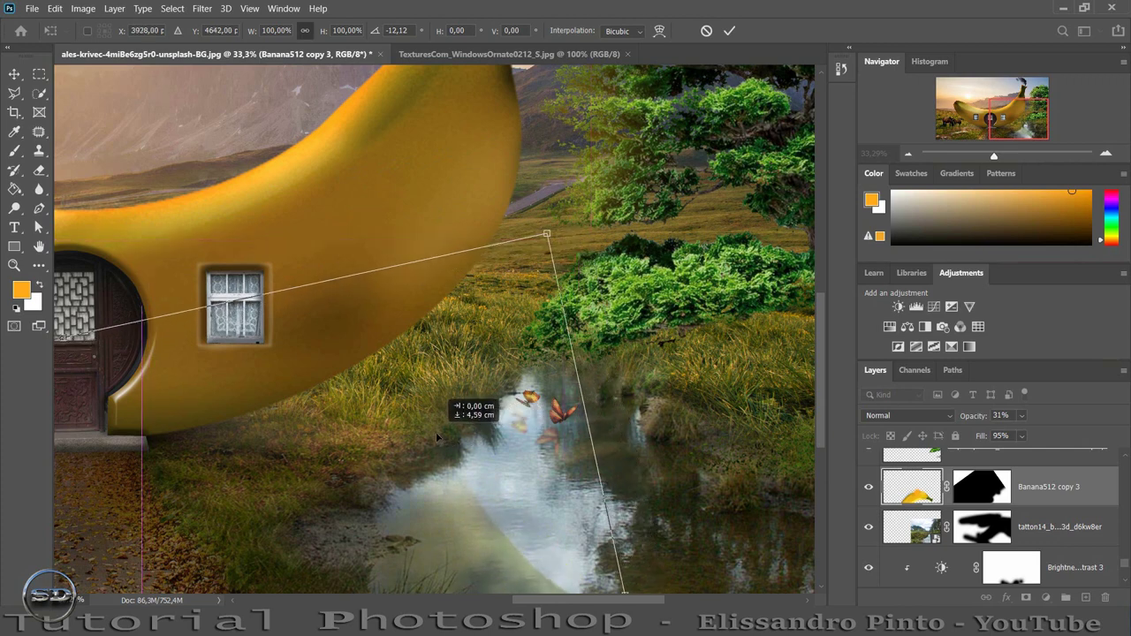
{"action": "scroll", "coordinate": [435, 435], "scroll_direction": "down", "scroll_amount": 2}
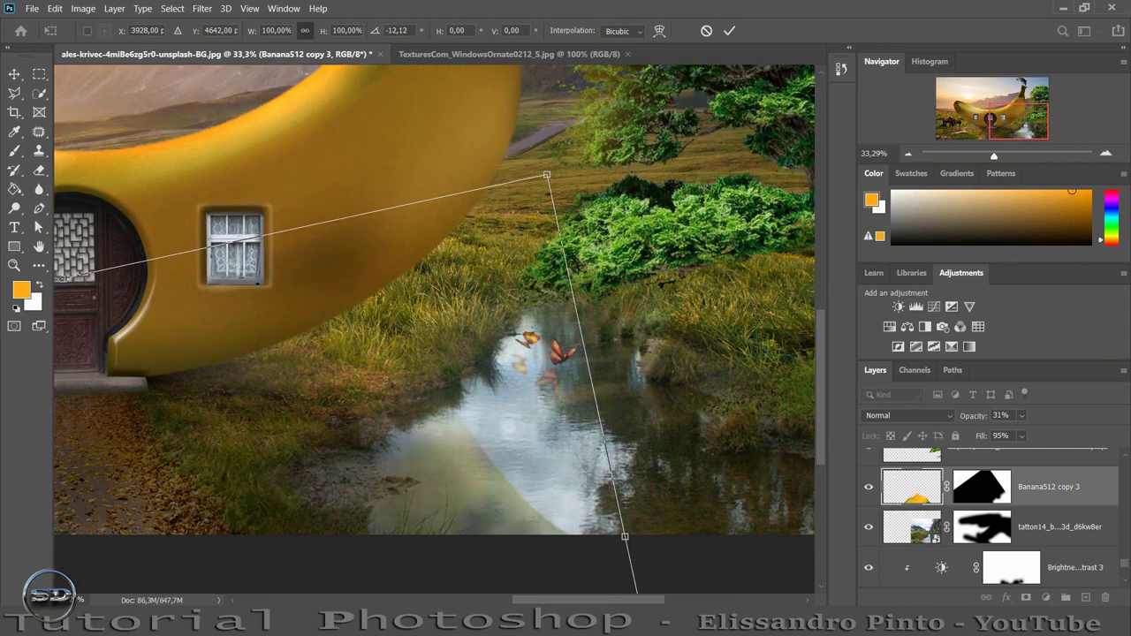
- Settle the reflection at about -11.67° rotation in the water and commit the transform
{"action": "left_click_drag", "start_coordinate": [747, 265], "coordinate": [696, 123]}
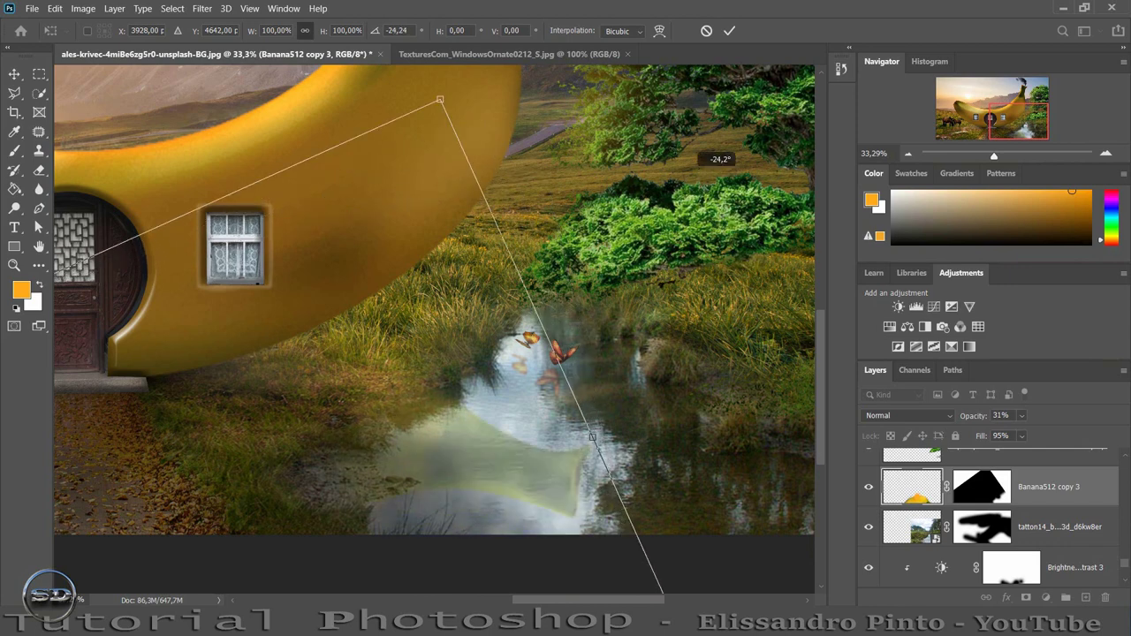
{"action": "mouse_move", "coordinate": [411, 345]}
{"action": "left_mouse_down"}
{"action": "mouse_move", "coordinate": [514, 338]}
{"action": "mouse_move", "coordinate": [493, 360]}
{"action": "left_mouse_up"}
{"action": "left_click_drag", "start_coordinate": [993, 155], "coordinate": [986, 156]}
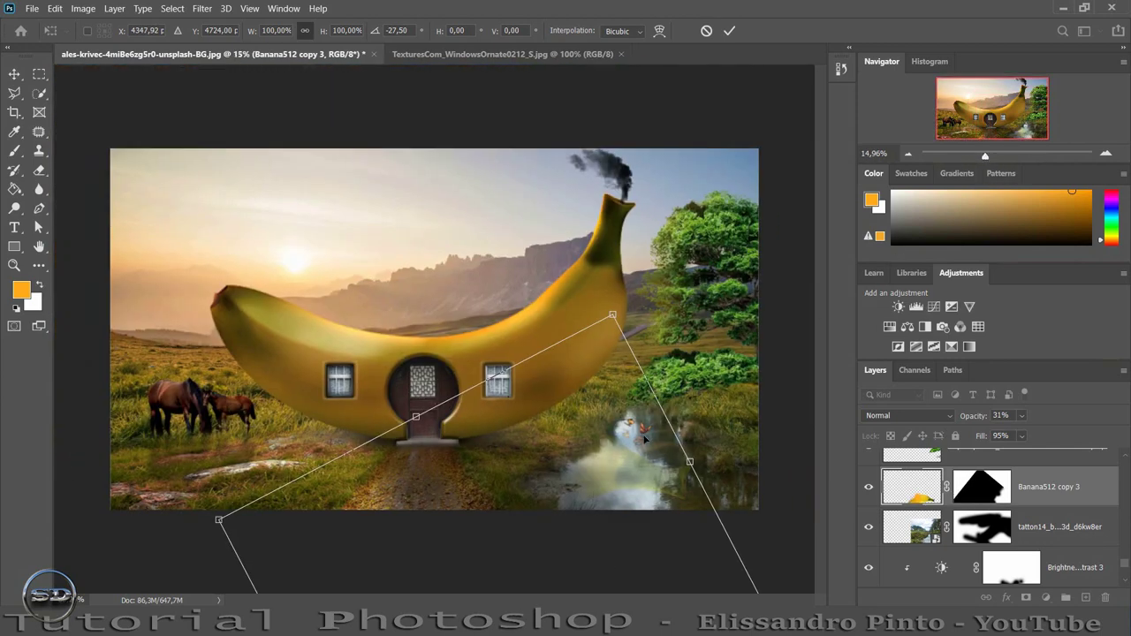
{"action": "mouse_move", "coordinate": [618, 446]}
{"action": "left_mouse_down"}
{"action": "mouse_move", "coordinate": [607, 450]}
{"action": "mouse_move", "coordinate": [643, 458]}
{"action": "mouse_move", "coordinate": [639, 438]}
{"action": "mouse_move", "coordinate": [623, 451]}
{"action": "left_mouse_up"}
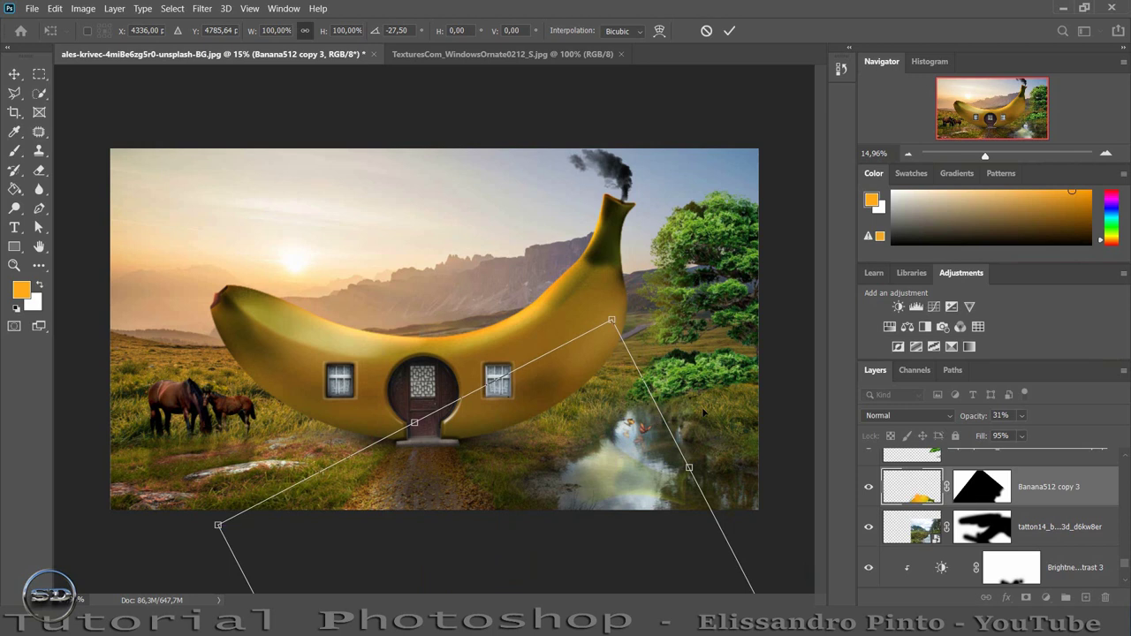
{"action": "mouse_move", "coordinate": [706, 419]}
{"action": "left_mouse_down"}
{"action": "mouse_move", "coordinate": [694, 488]}
{"action": "mouse_move", "coordinate": [609, 487]}
{"action": "mouse_move", "coordinate": [587, 469]}
{"action": "mouse_move", "coordinate": [600, 475]}
{"action": "left_mouse_up"}
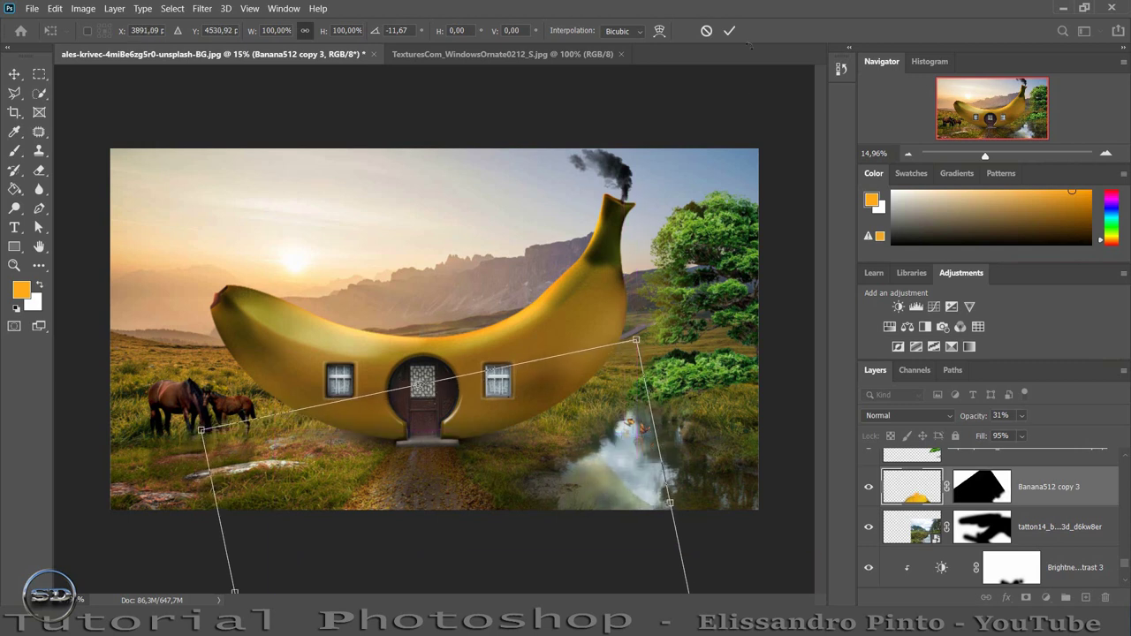
{"action": "left_click", "coordinate": [730, 32]}
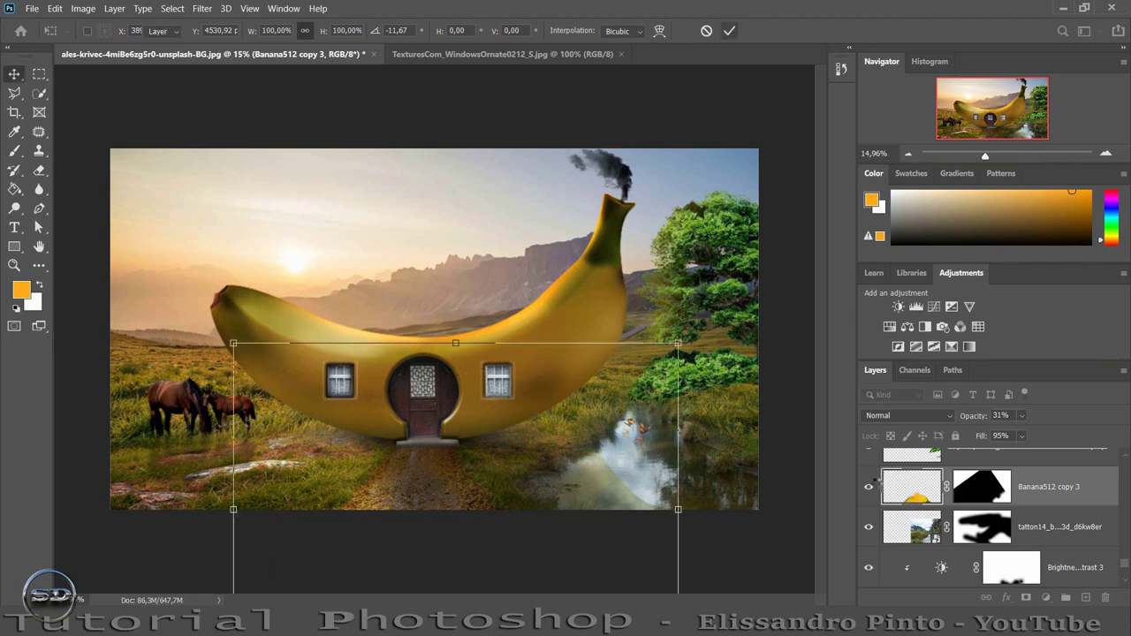
- Check the transformed reflection, zoom to the river, and target its layer mask with the Brush
{"action": "left_click", "coordinate": [868, 487]}
{"action": "left_click", "coordinate": [868, 487]}
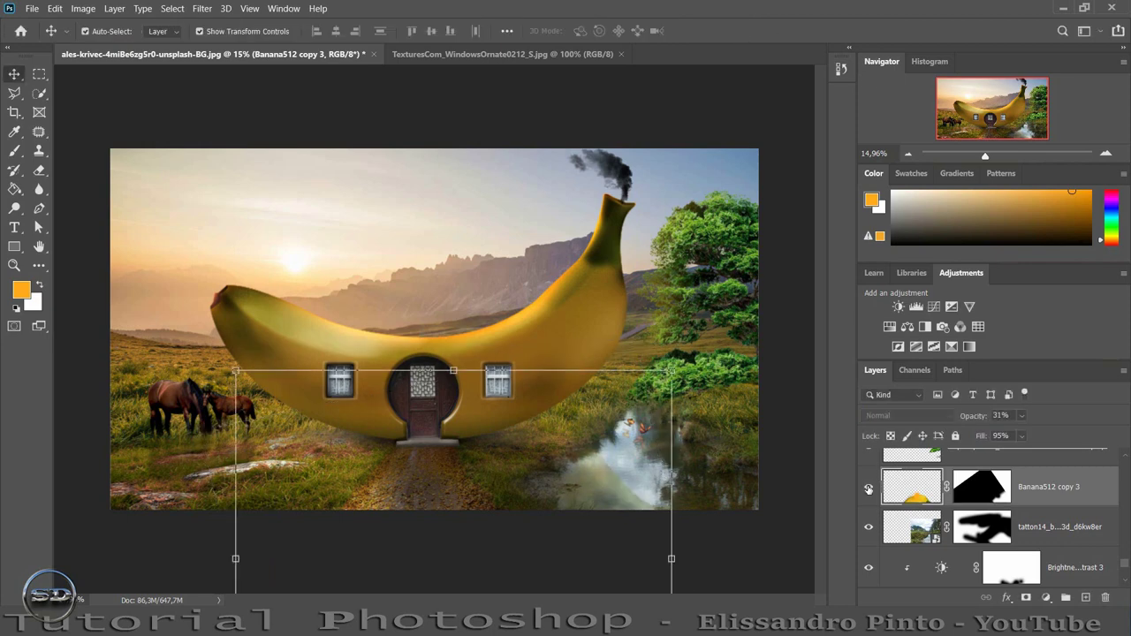
{"action": "left_click_drag", "start_coordinate": [986, 156], "coordinate": [993, 155]}
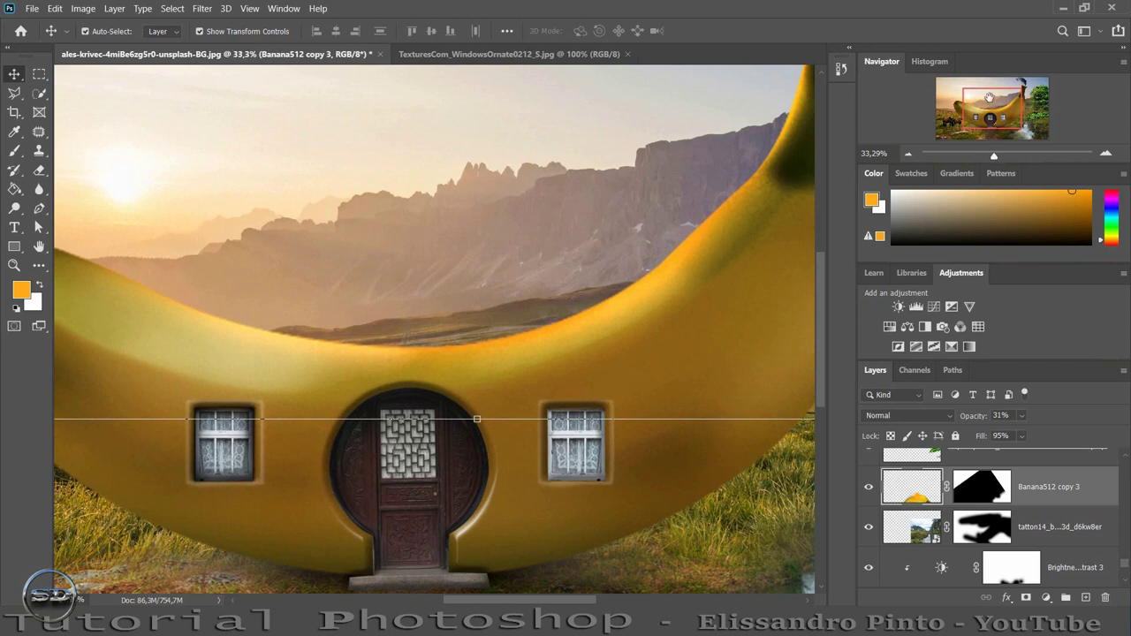
{"action": "left_click_drag", "start_coordinate": [990, 98], "coordinate": [1002, 124]}
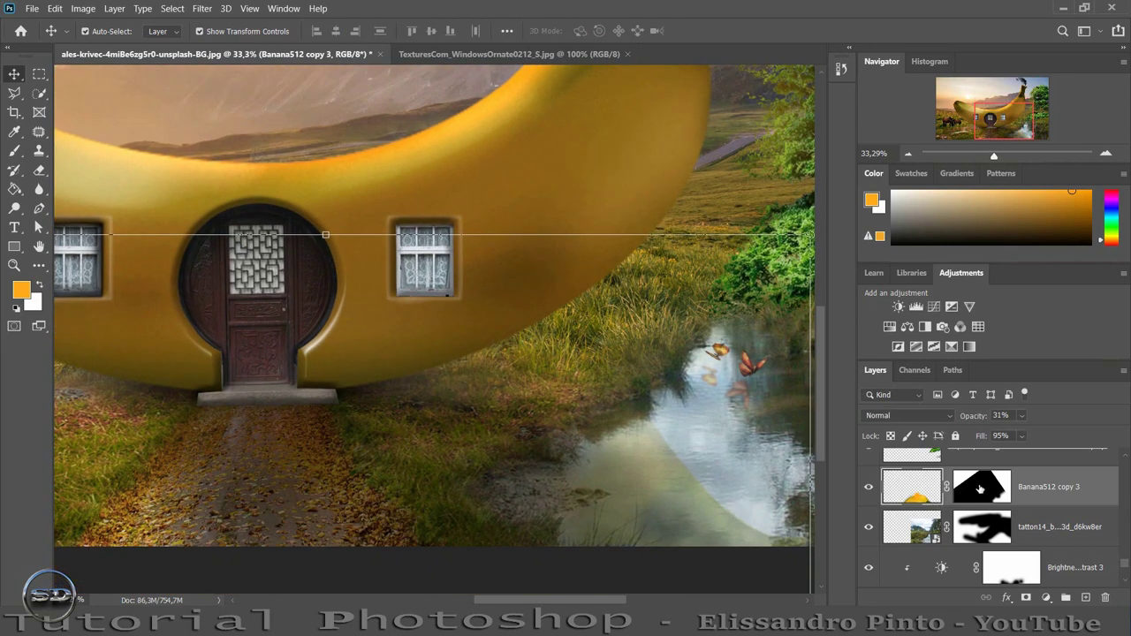
{"action": "scroll", "coordinate": [979, 489], "scroll_direction": "down", "scroll_amount": 1}
{"action": "scroll", "coordinate": [981, 486], "scroll_direction": "down", "scroll_amount": 1}
{"action": "scroll", "coordinate": [988, 482], "scroll_direction": "up", "scroll_amount": 2}
{"action": "left_click", "coordinate": [990, 489]}
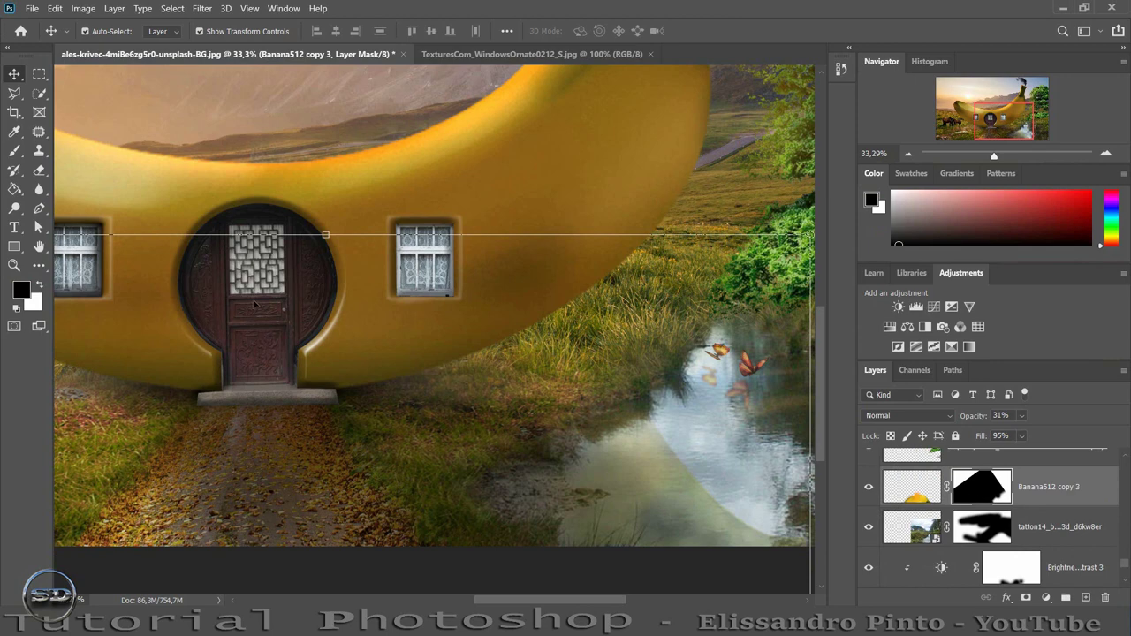
{"action": "left_click", "coordinate": [13, 152]}
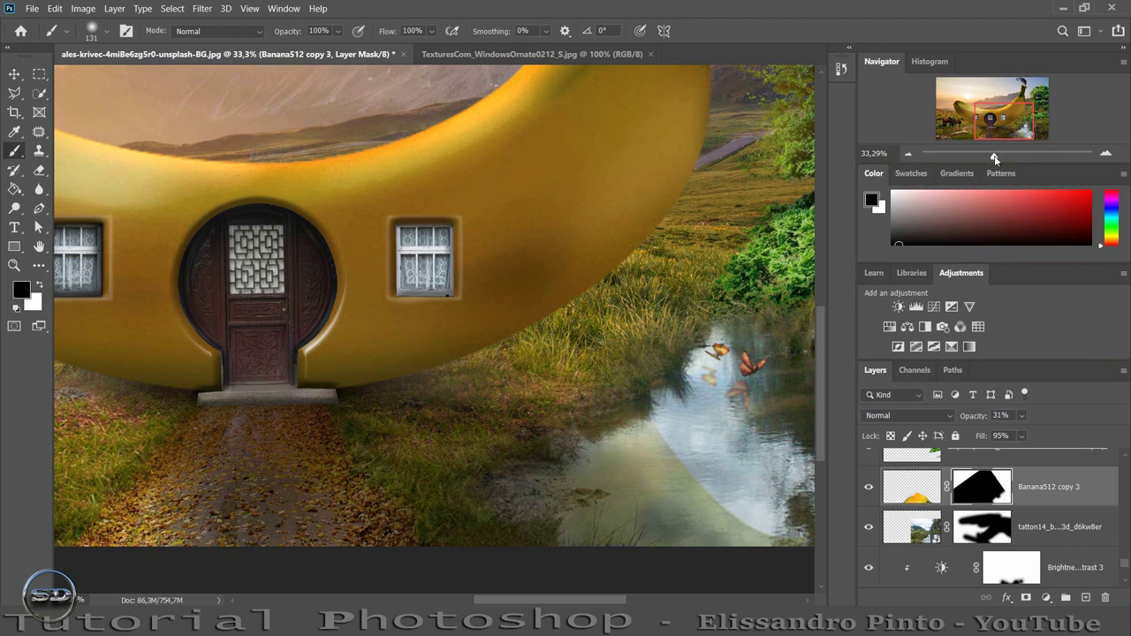
- Free-transform the Banana512 copy 3 reflection to nearly level, shifted beneath the house, and commit
{"action": "left_click_drag", "start_coordinate": [995, 159], "coordinate": [980, 159]}
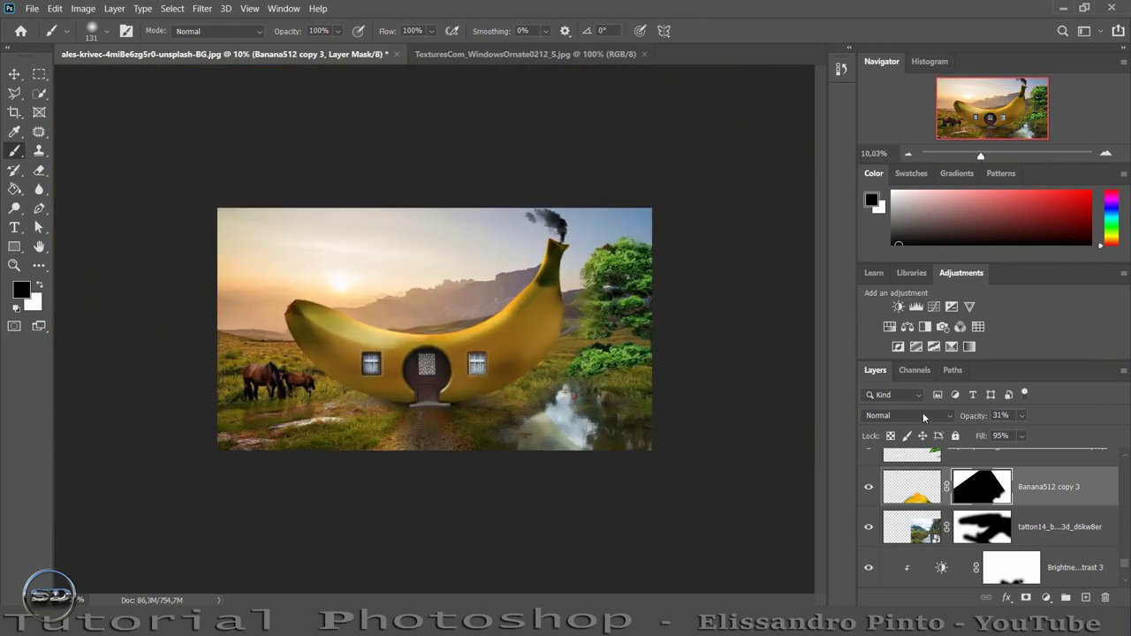
{"action": "left_click", "coordinate": [924, 495]}
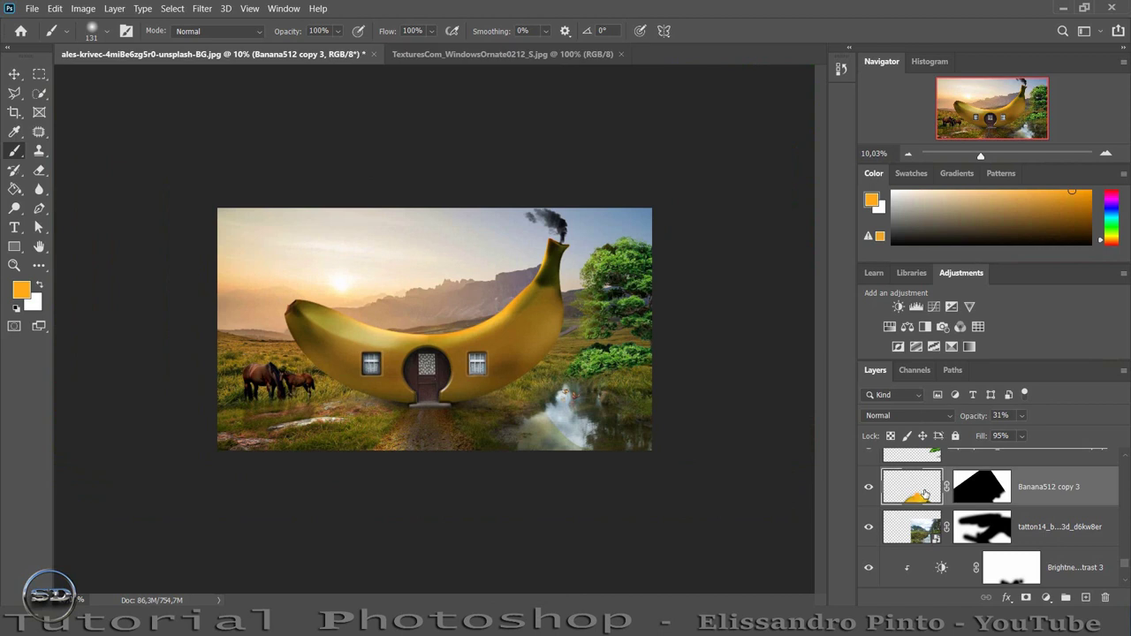
{"action": "key", "text": "ctrl+t"}
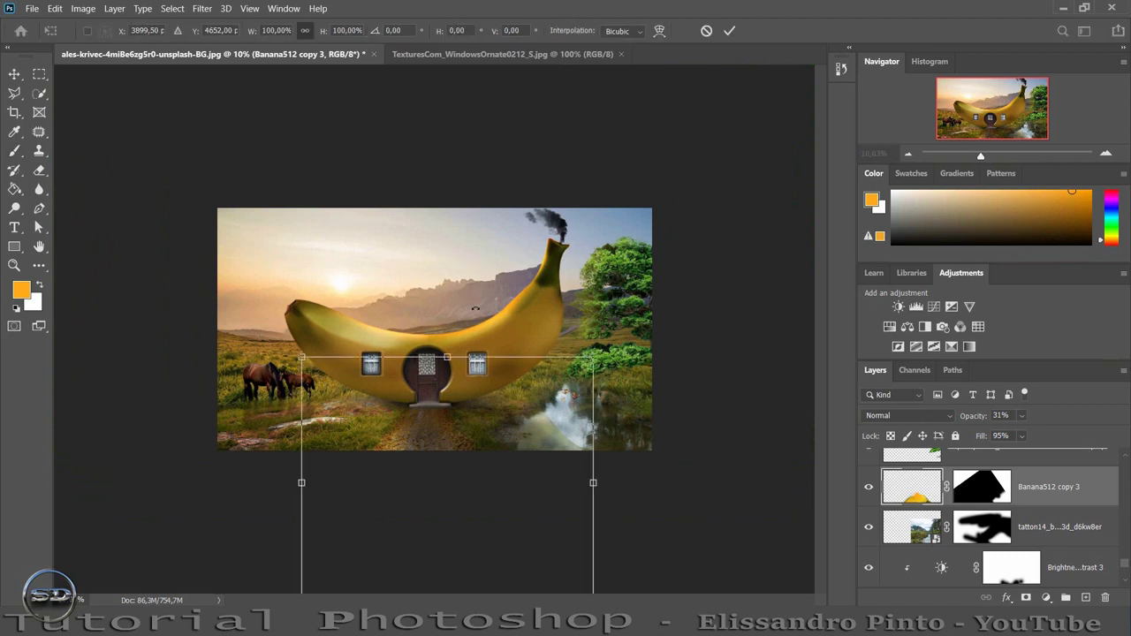
{"action": "left_click_drag", "start_coordinate": [475, 308], "coordinate": [393, 305]}
{"action": "mouse_move", "coordinate": [506, 420]}
{"action": "left_mouse_down"}
{"action": "mouse_move", "coordinate": [555, 448]}
{"action": "mouse_move", "coordinate": [522, 446]}
{"action": "left_mouse_up"}
{"action": "left_click_drag", "start_coordinate": [988, 157], "coordinate": [994, 157]}
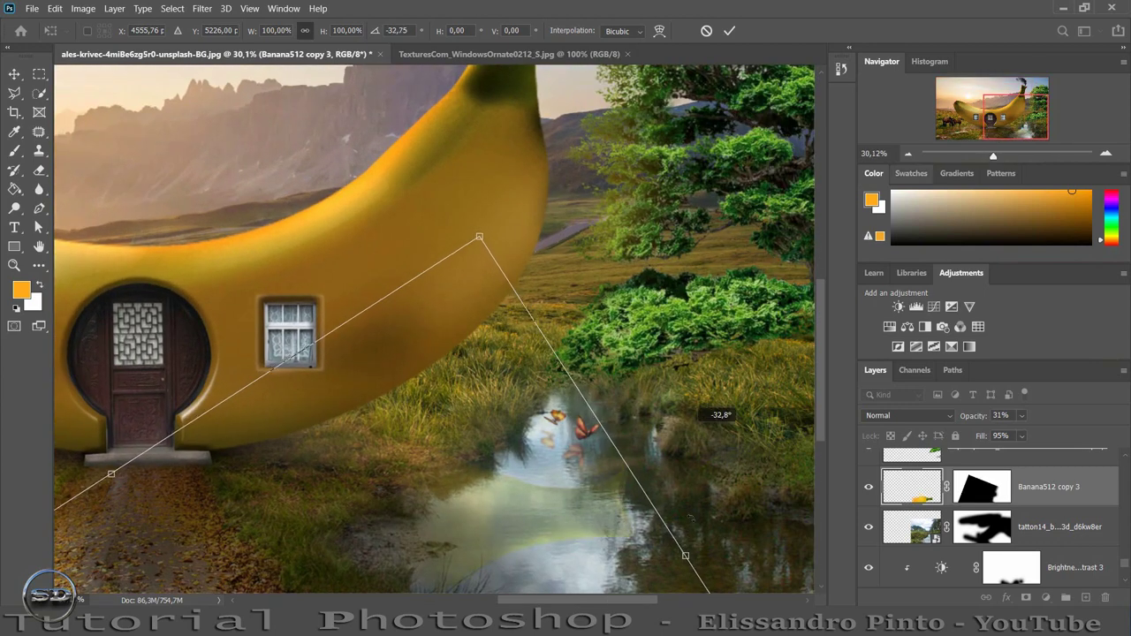
{"action": "left_click_drag", "start_coordinate": [723, 246], "coordinate": [760, 460]}
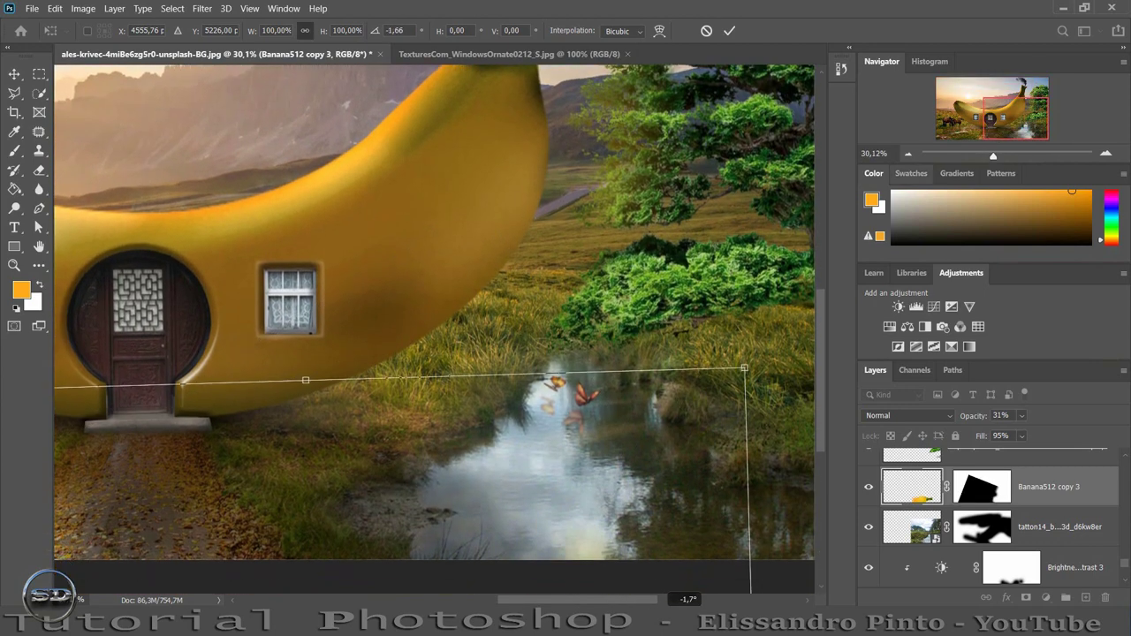
{"action": "mouse_move", "coordinate": [595, 505]}
{"action": "left_mouse_down"}
{"action": "mouse_move", "coordinate": [493, 463]}
{"action": "mouse_move", "coordinate": [447, 396]}
{"action": "mouse_move", "coordinate": [453, 423]}
{"action": "mouse_move", "coordinate": [475, 400]}
{"action": "left_mouse_up"}
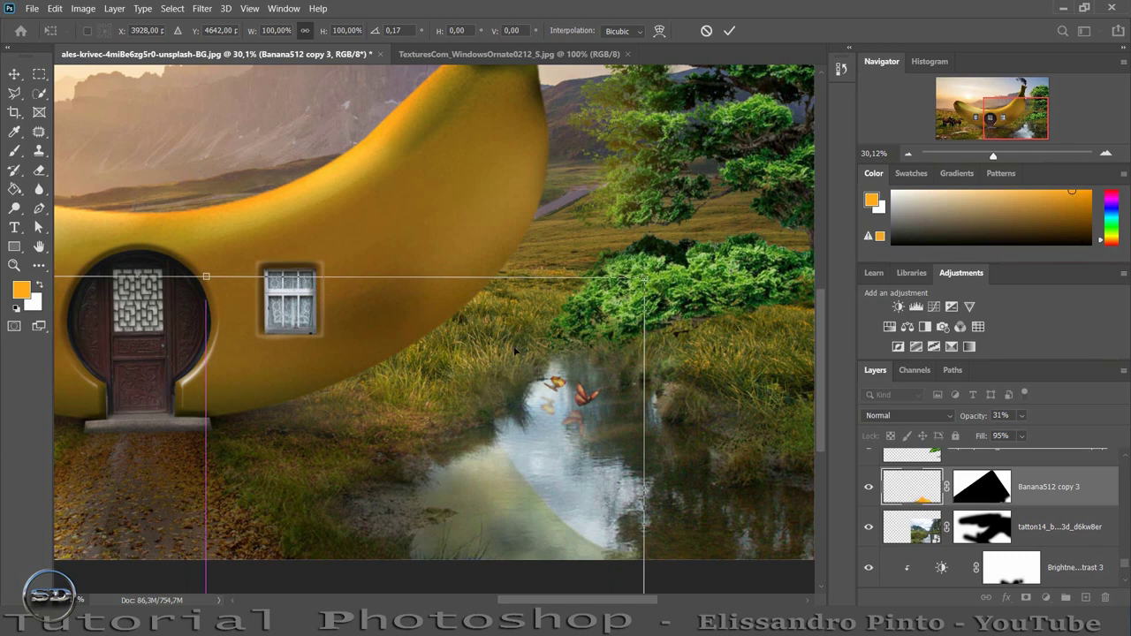
{"action": "left_click", "coordinate": [730, 30]}
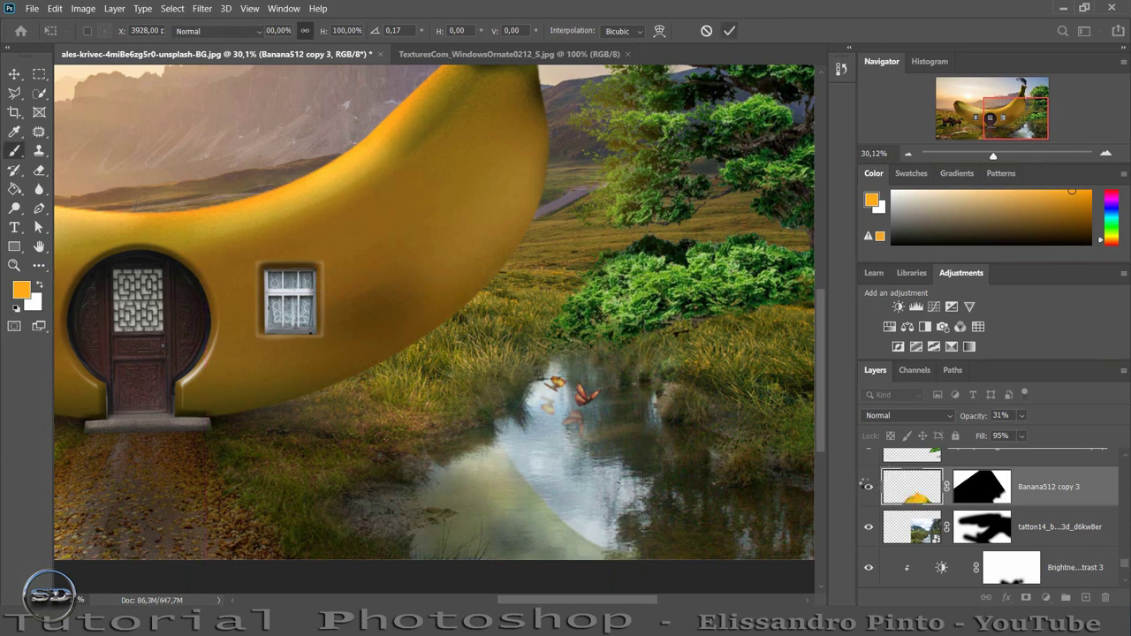
{"action": "left_click", "coordinate": [869, 487]}
{"action": "left_click", "coordinate": [869, 487]}
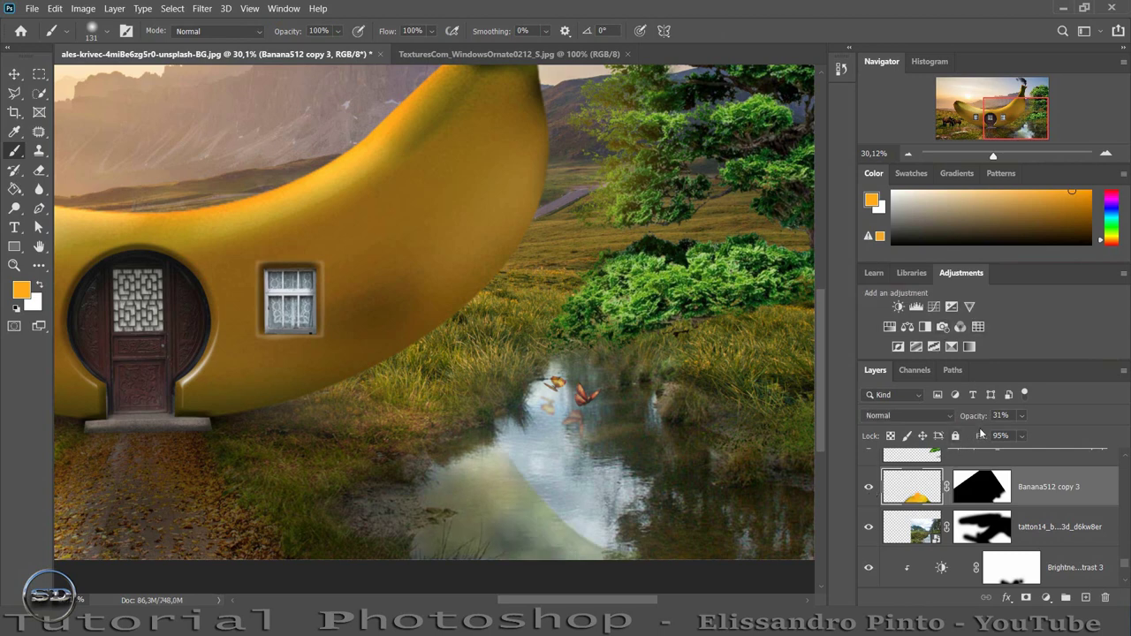
- Adjust the reflection's opacity and brush its lower part lighter on the mask
{"action": "left_click_drag", "start_coordinate": [979, 417], "coordinate": [965, 417]}
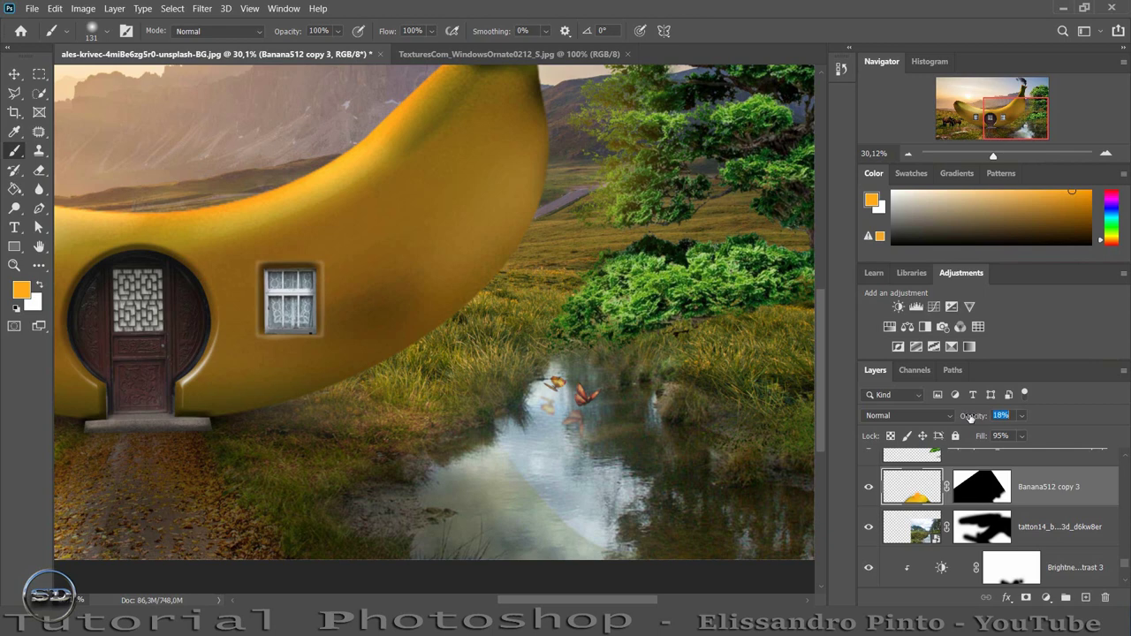
{"action": "left_click_drag", "start_coordinate": [993, 157], "coordinate": [988, 157]}
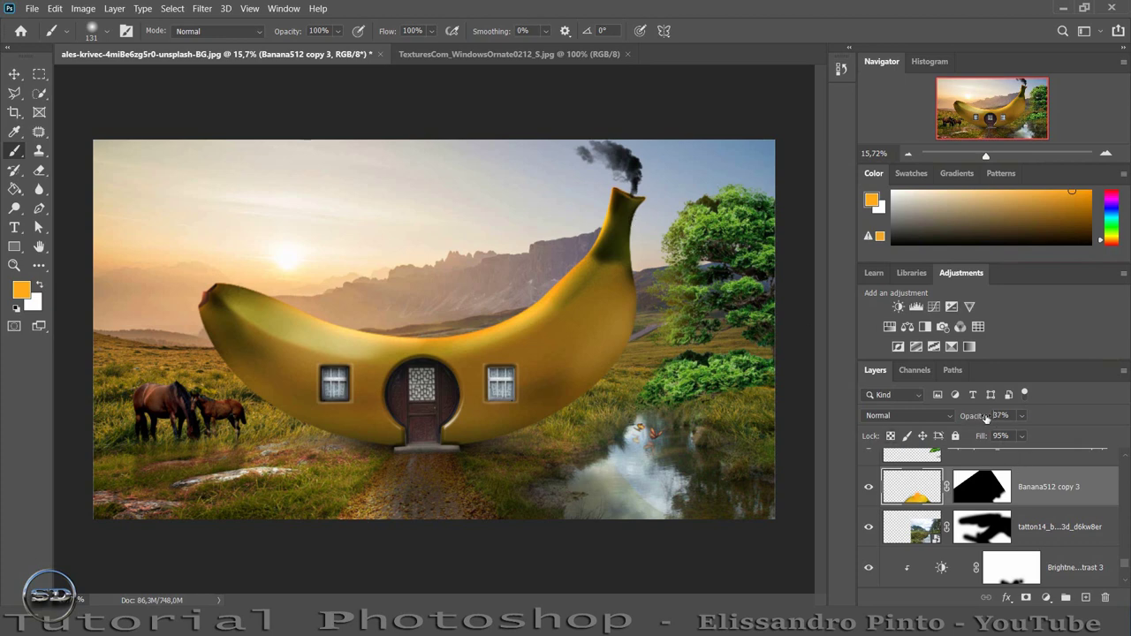
{"action": "mouse_move", "coordinate": [981, 417]}
{"action": "left_mouse_down"}
{"action": "mouse_move", "coordinate": [996, 417]}
{"action": "mouse_move", "coordinate": [986, 418]}
{"action": "left_mouse_up"}
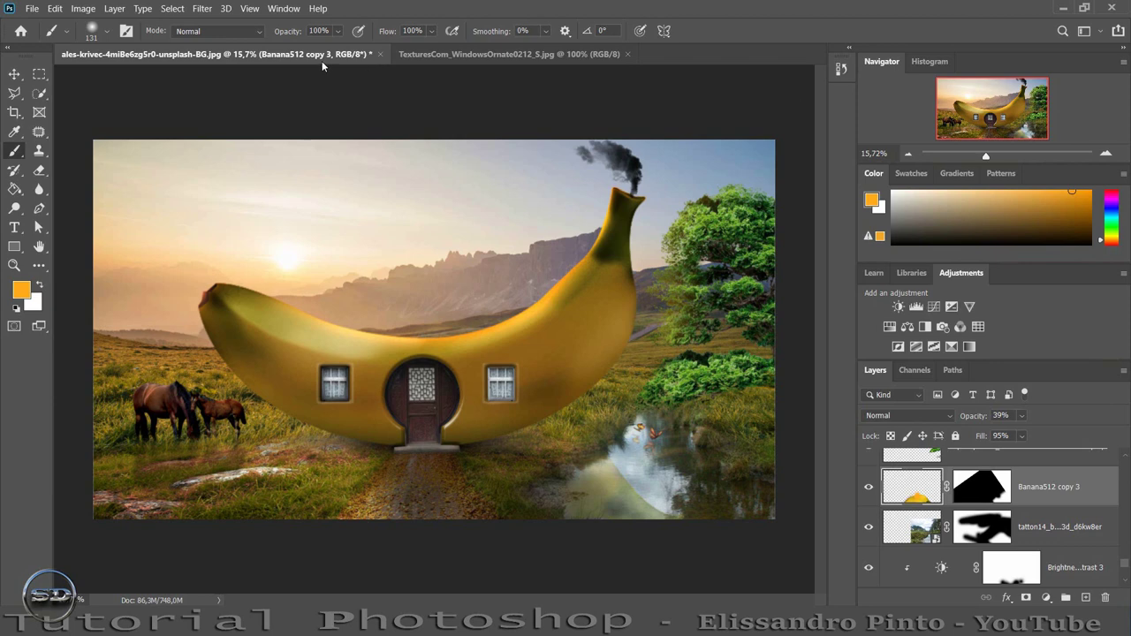
{"action": "left_click", "coordinate": [201, 8]}
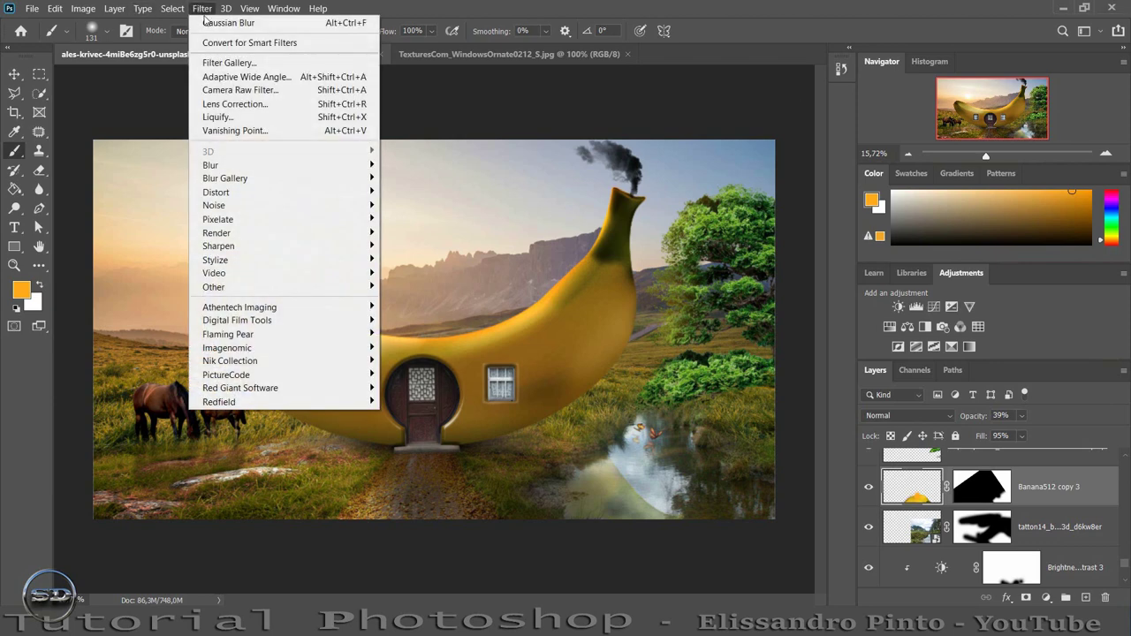
{"action": "key", "text": "Escape"}
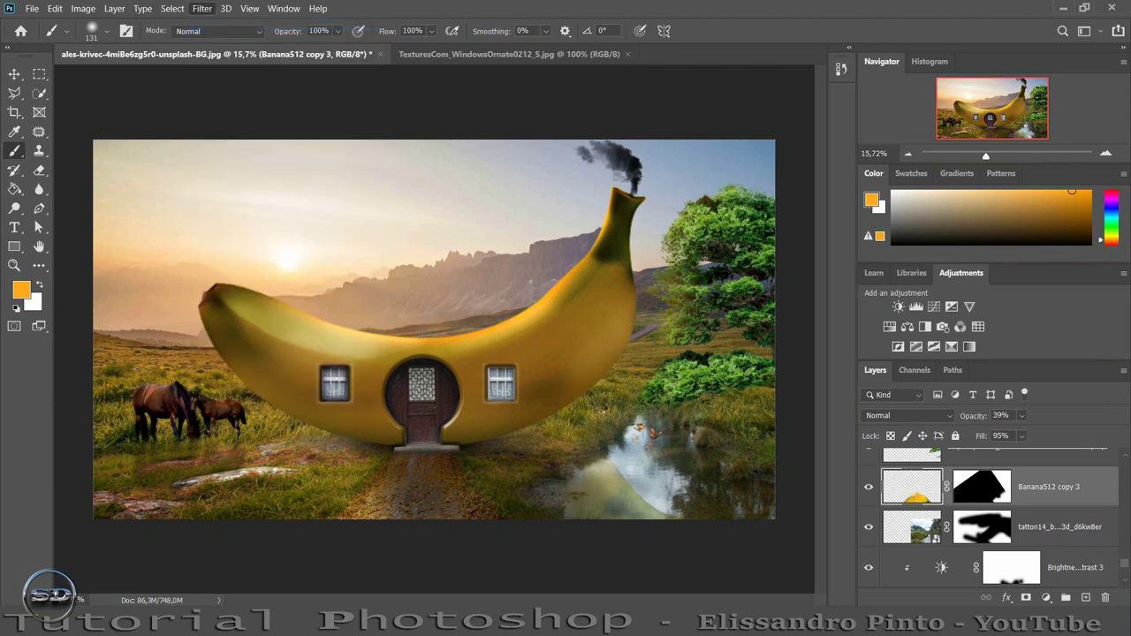
{"action": "left_click_drag", "start_coordinate": [615, 509], "coordinate": [667, 508]}
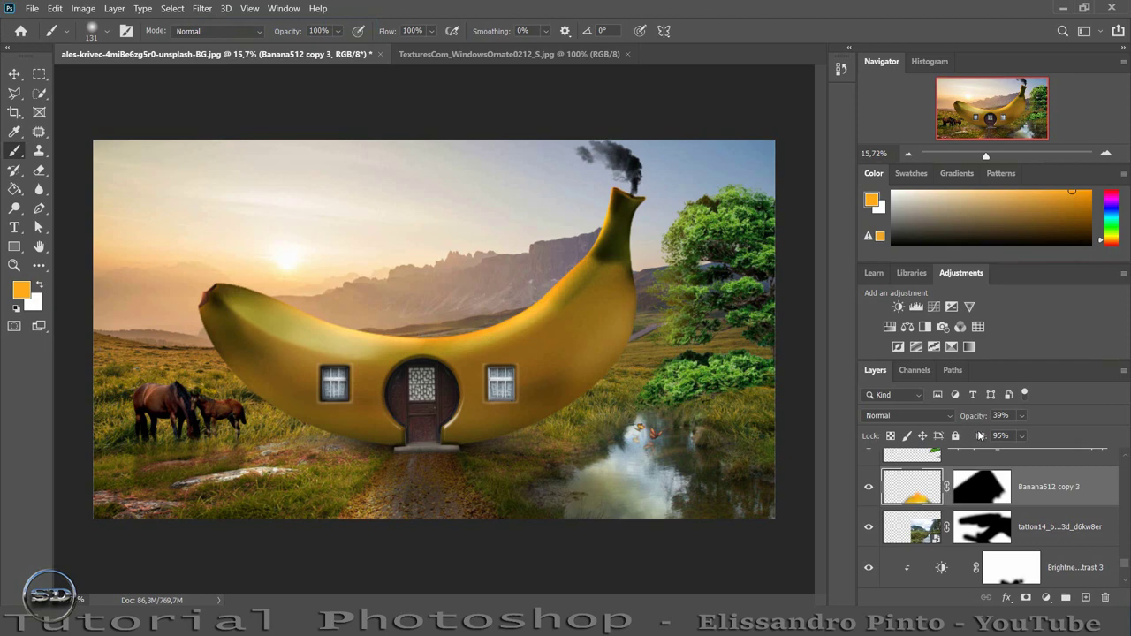
- Set the reflection layer to 66% opacity and 83% fill, toggling it to compare
{"action": "left_click_drag", "start_coordinate": [964, 418], "coordinate": [984, 416]}
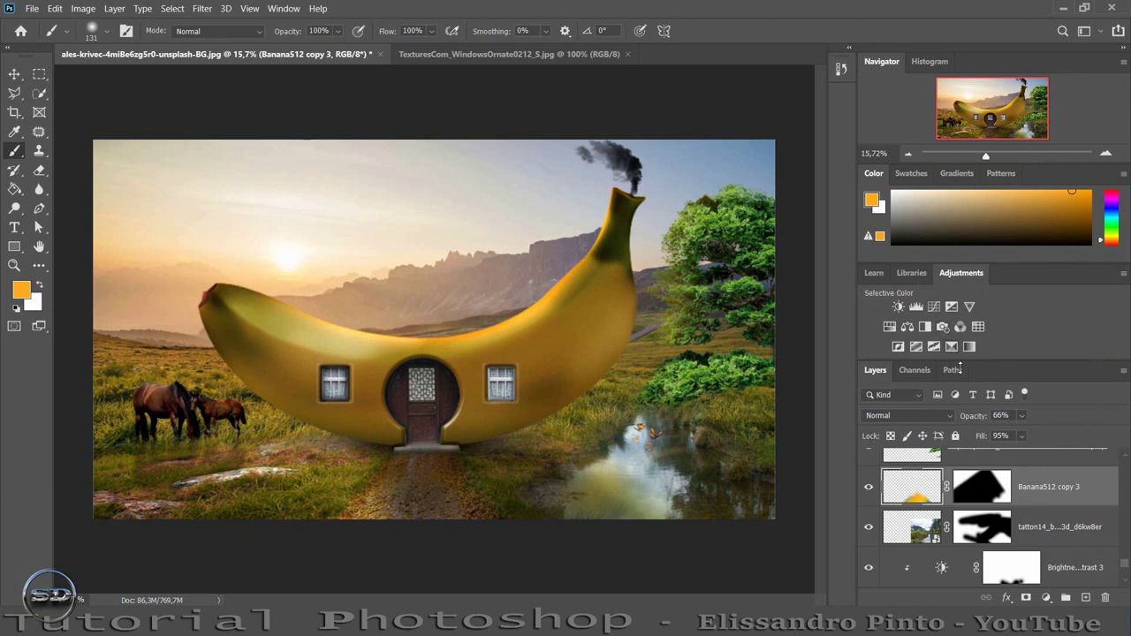
{"action": "left_click_drag", "start_coordinate": [981, 438], "coordinate": [972, 437]}
{"action": "left_click", "coordinate": [868, 487]}
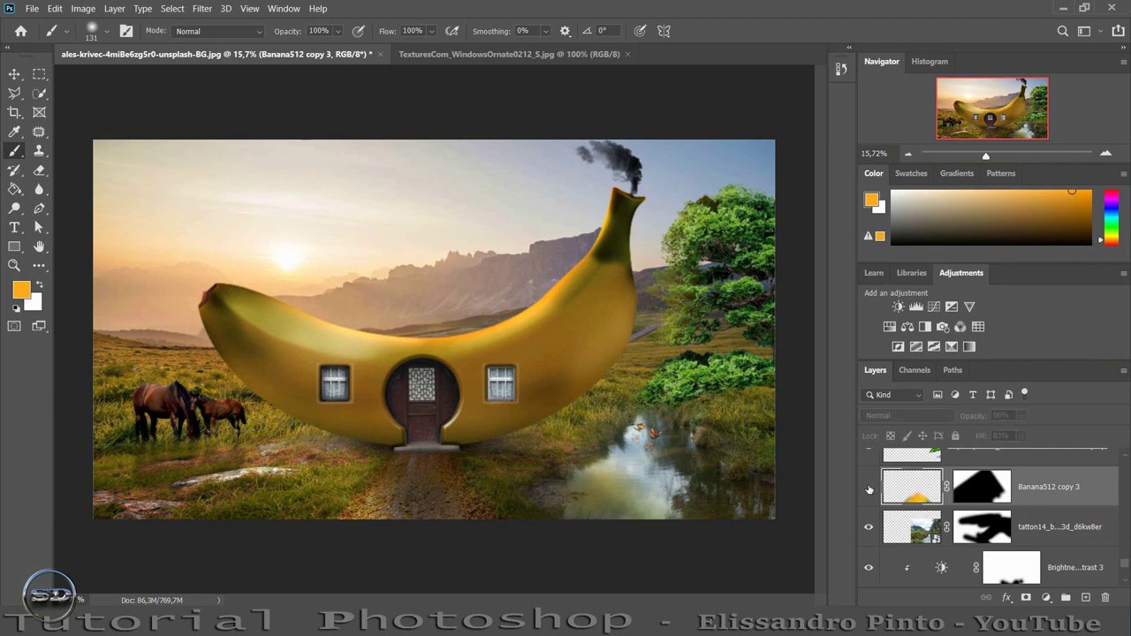
{"action": "left_click", "coordinate": [869, 487]}
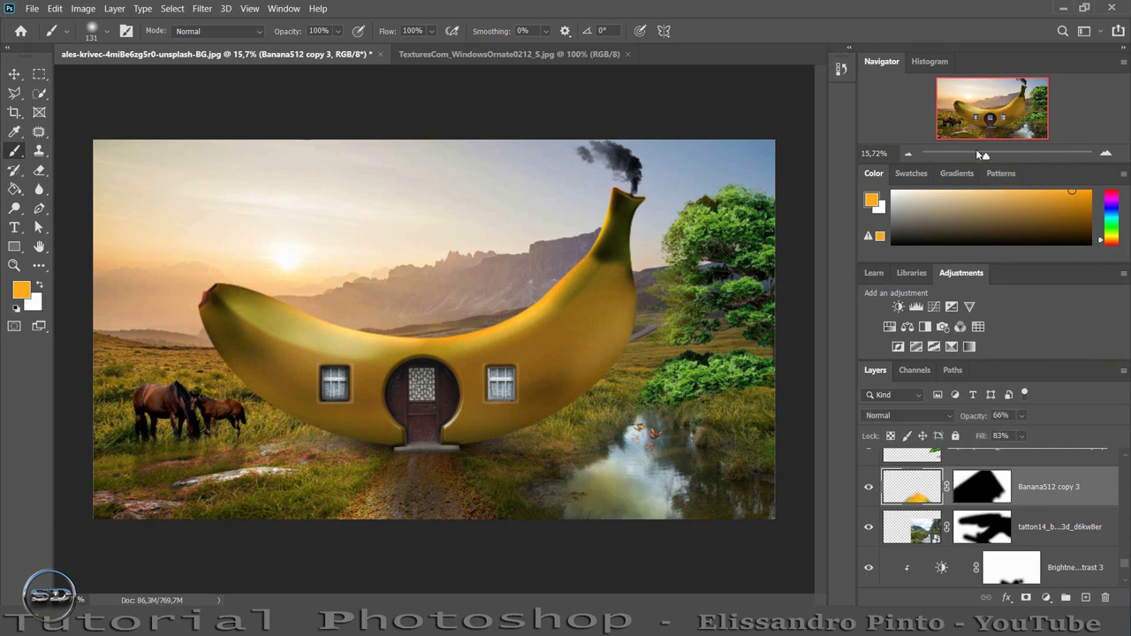
{"action": "left_click_drag", "start_coordinate": [991, 159], "coordinate": [996, 155]}
{"action": "left_click_drag", "start_coordinate": [992, 113], "coordinate": [1010, 125]}
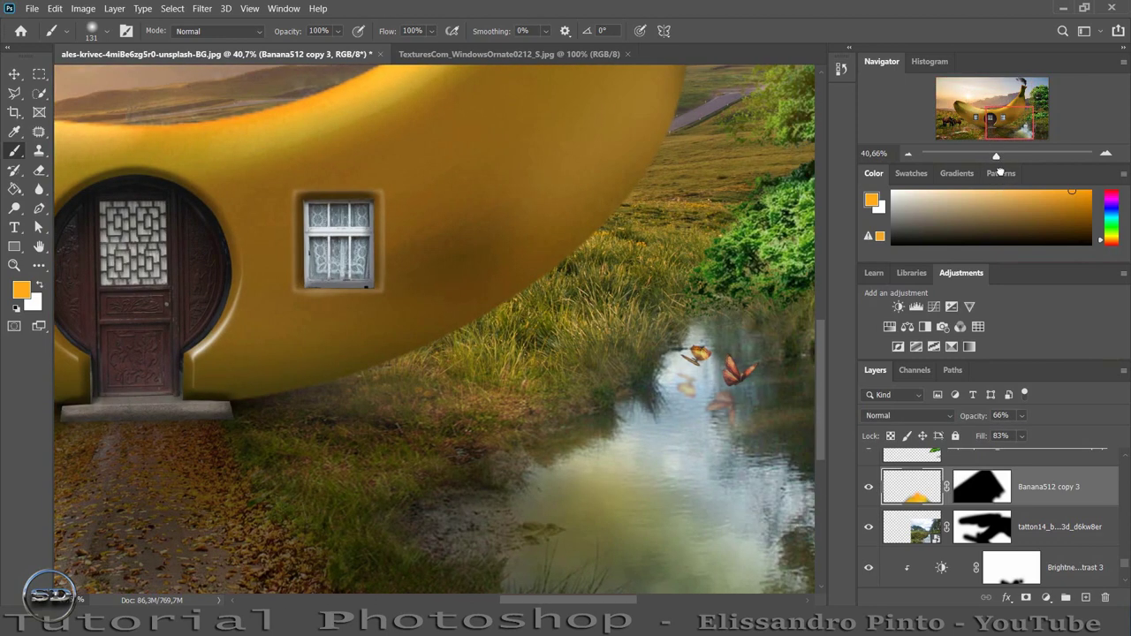
{"action": "left_click", "coordinate": [872, 489]}
{"action": "left_click", "coordinate": [871, 489]}
{"action": "left_click_drag", "start_coordinate": [994, 158], "coordinate": [985, 158]}
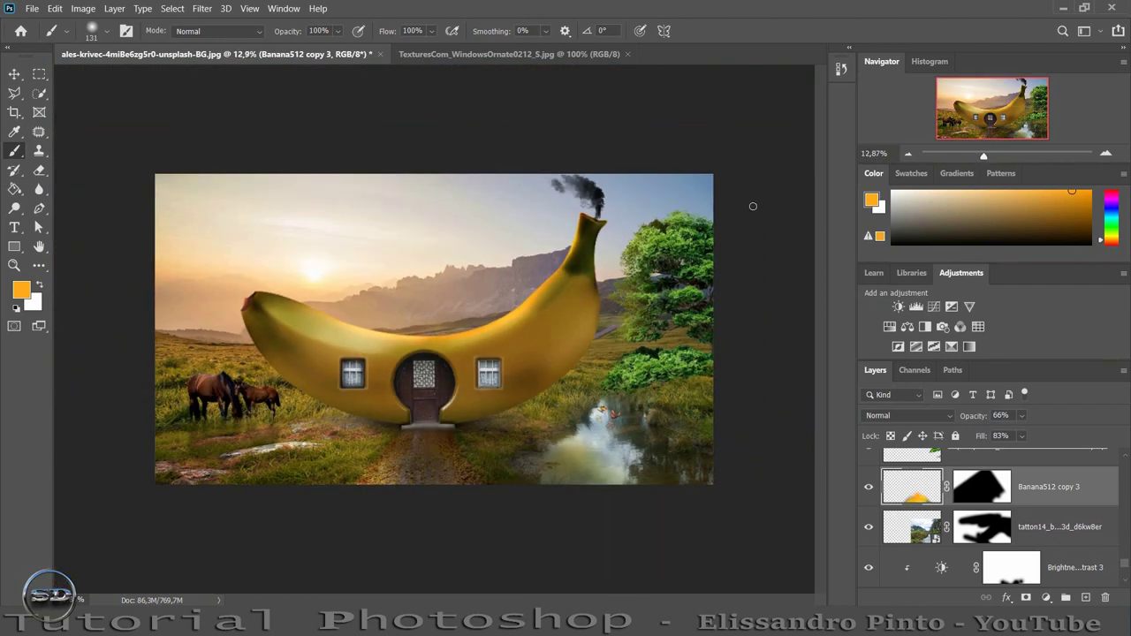
- Place the Coelho-2 rabbit image above Brightness/Contrast 4 on the path and rasterize its layer
{"action": "scroll", "coordinate": [1073, 546], "scroll_direction": "up", "scroll_amount": 2}
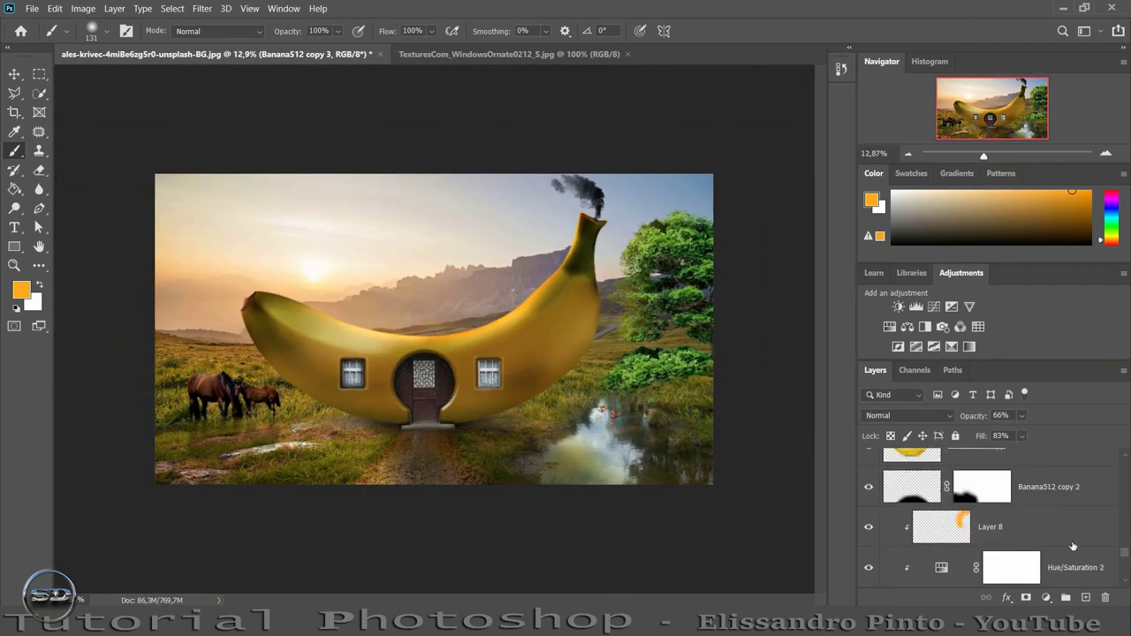
{"action": "scroll", "coordinate": [1073, 546], "scroll_direction": "up", "scroll_amount": 2}
{"action": "scroll", "coordinate": [1073, 547], "scroll_direction": "up", "scroll_amount": 2}
{"action": "scroll", "coordinate": [1073, 546], "scroll_direction": "up", "scroll_amount": 2}
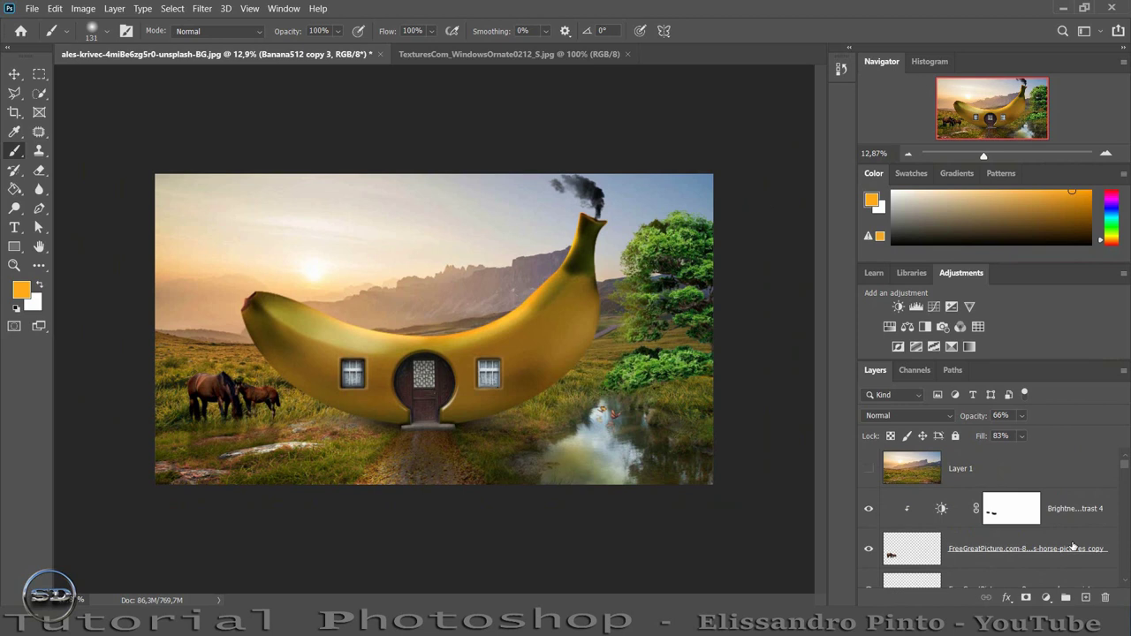
{"action": "left_click", "coordinate": [1063, 503]}
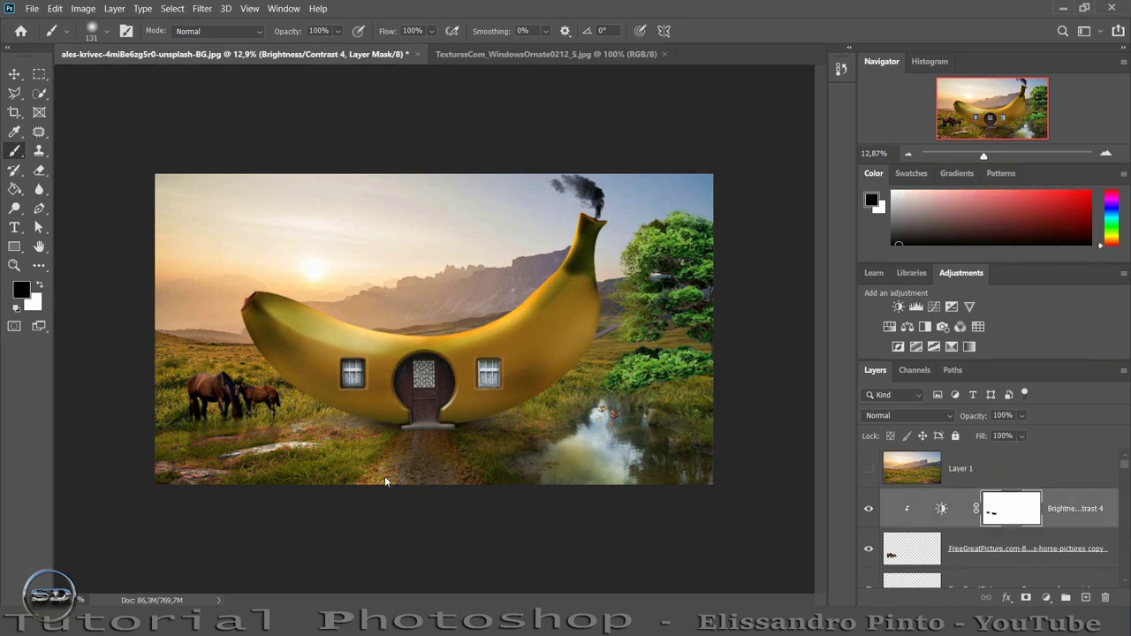
{"action": "left_click_drag", "start_coordinate": [386, 484], "coordinate": [386, 484]}
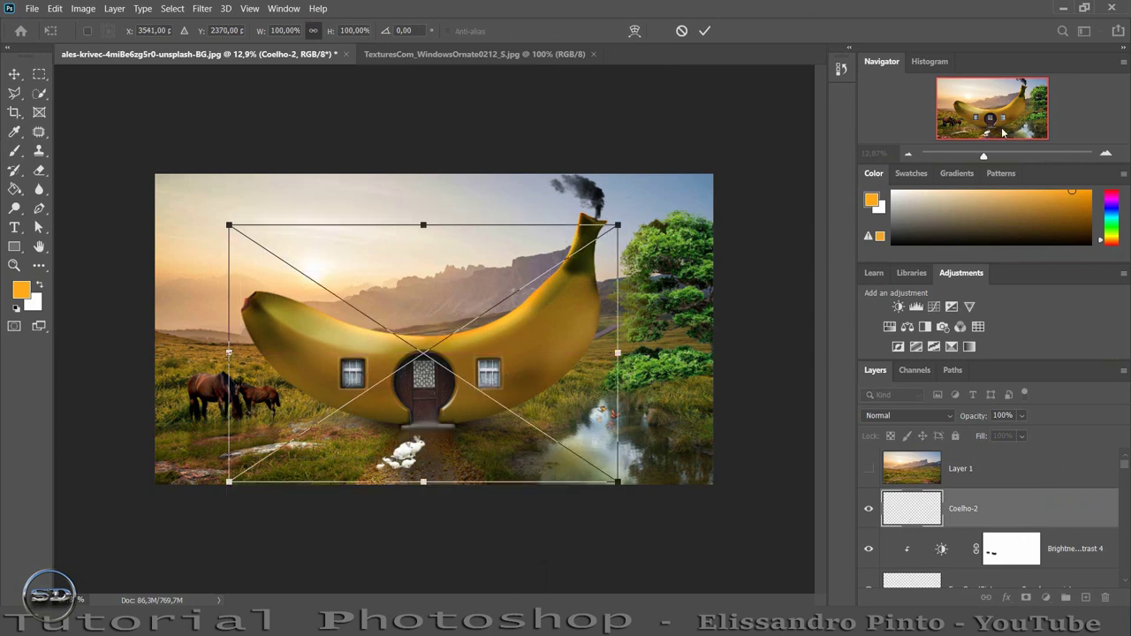
{"action": "left_click_drag", "start_coordinate": [991, 157], "coordinate": [988, 156]}
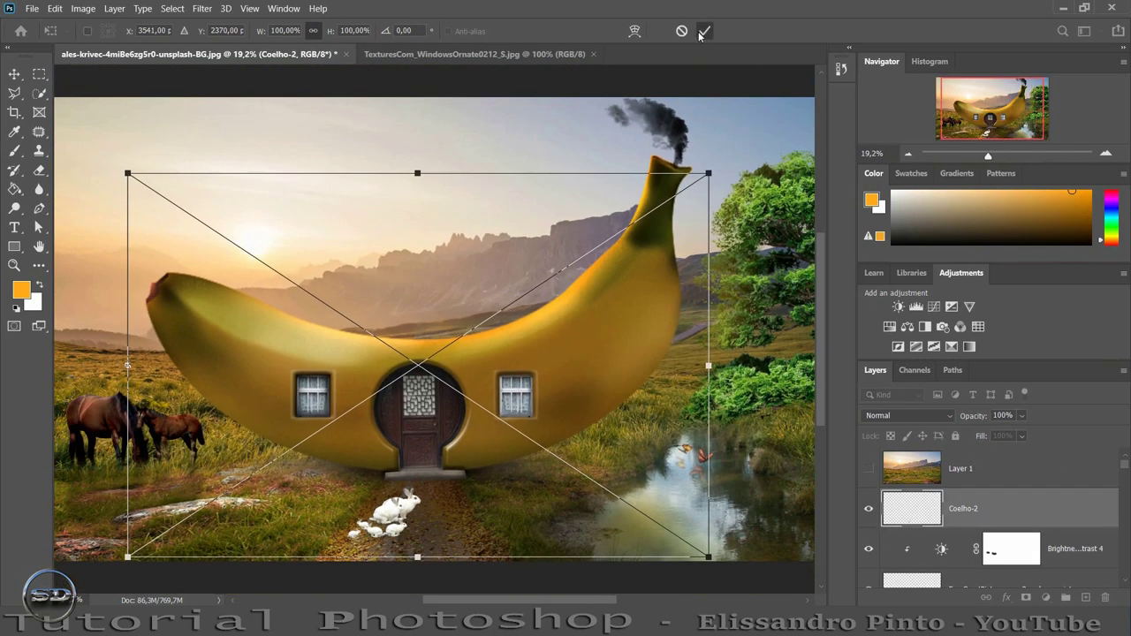
{"action": "left_click", "coordinate": [703, 32]}
{"action": "right_click", "coordinate": [995, 509]}
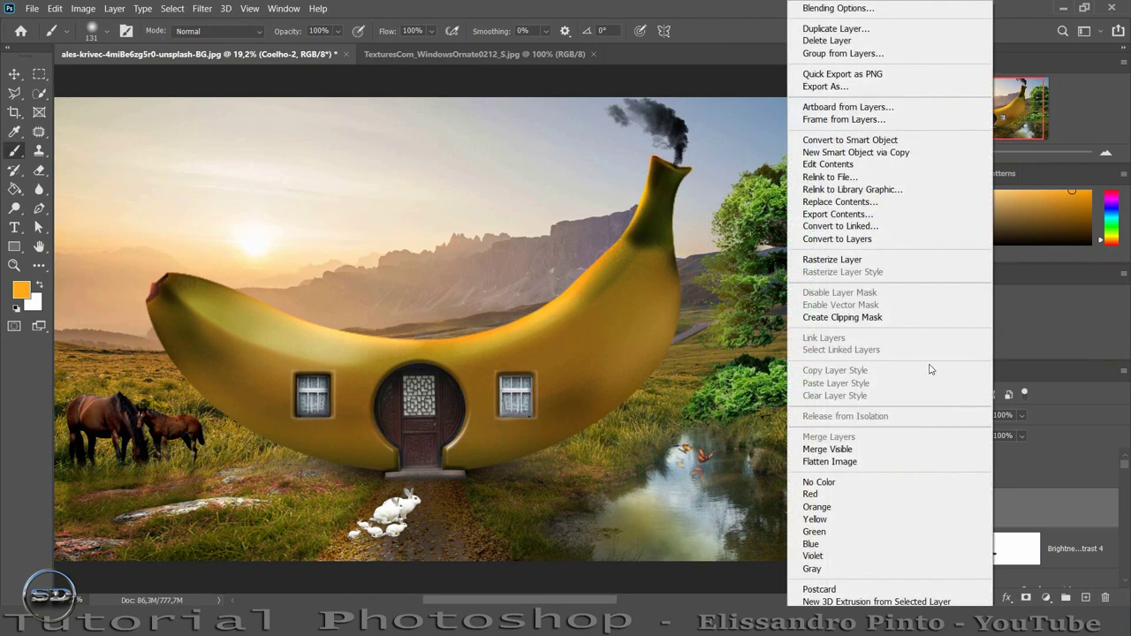
{"action": "left_click", "coordinate": [849, 258]}
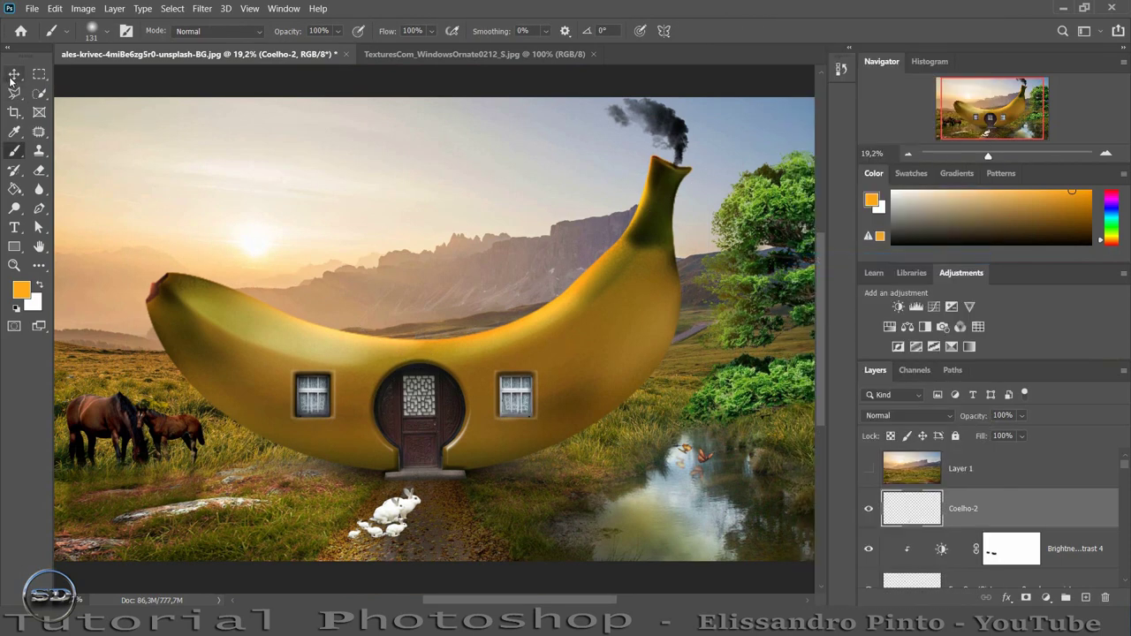
{"action": "left_click", "coordinate": [14, 74]}
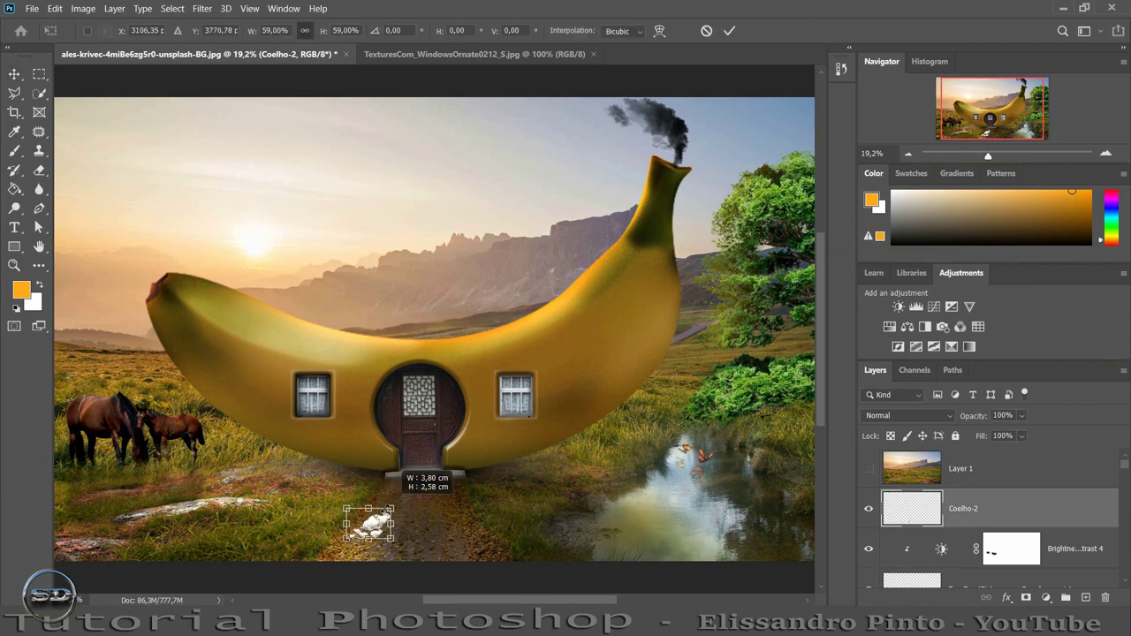
- Scale the rabbits down to about 45% and commit their placement
{"action": "left_click_drag", "start_coordinate": [422, 487], "coordinate": [382, 515]}
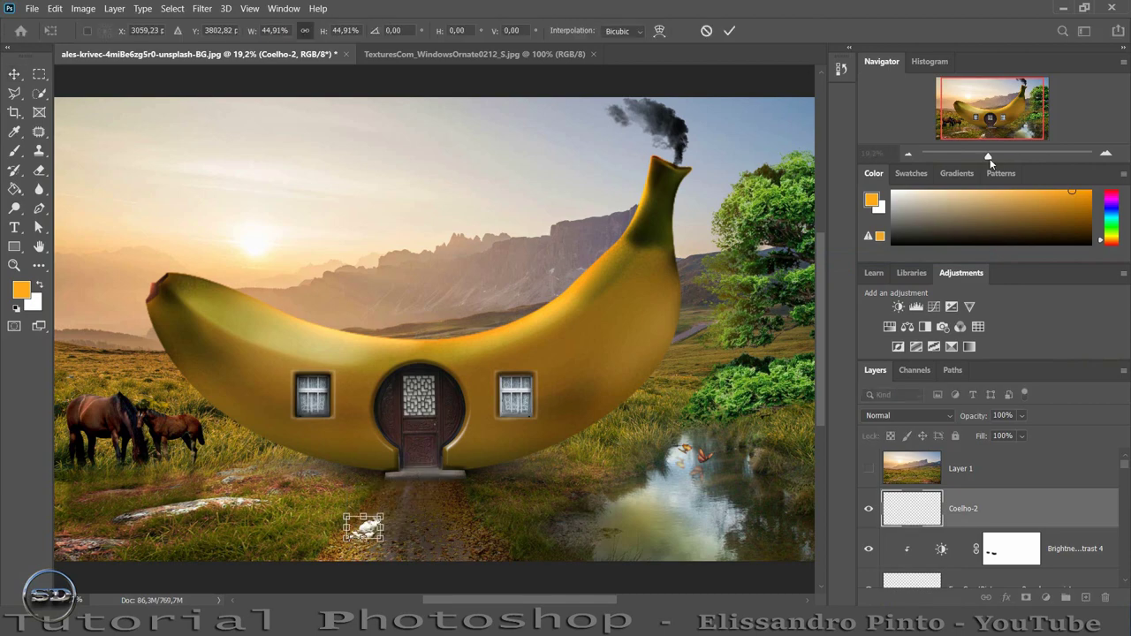
{"action": "left_click_drag", "start_coordinate": [989, 162], "coordinate": [997, 156]}
{"action": "left_click_drag", "start_coordinate": [990, 107], "coordinate": [964, 126]}
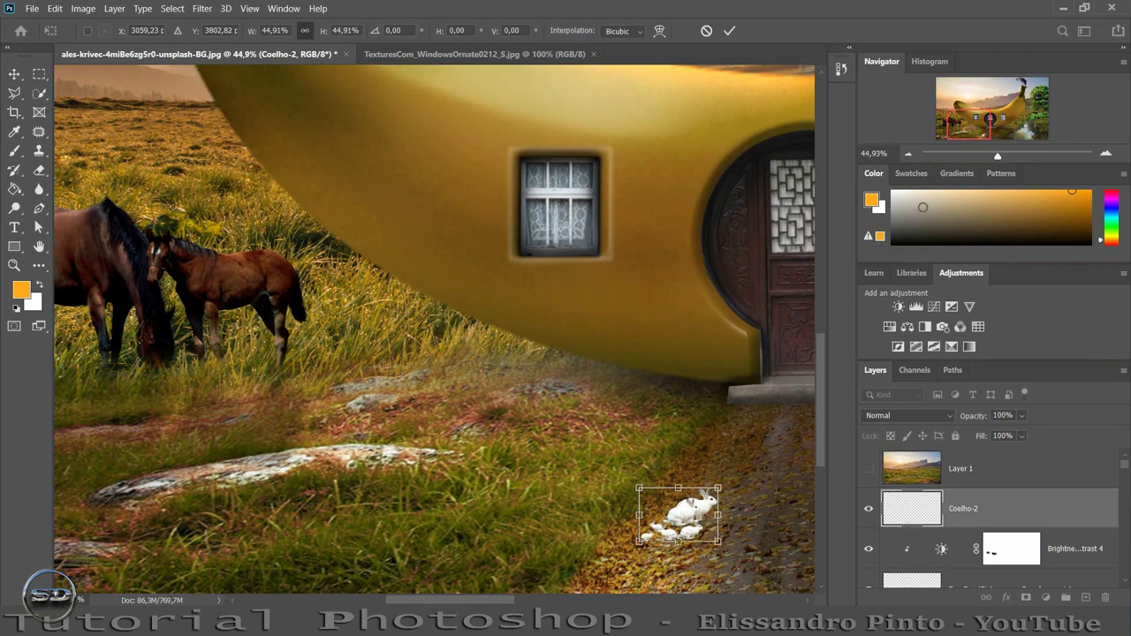
{"action": "left_click", "coordinate": [15, 151]}
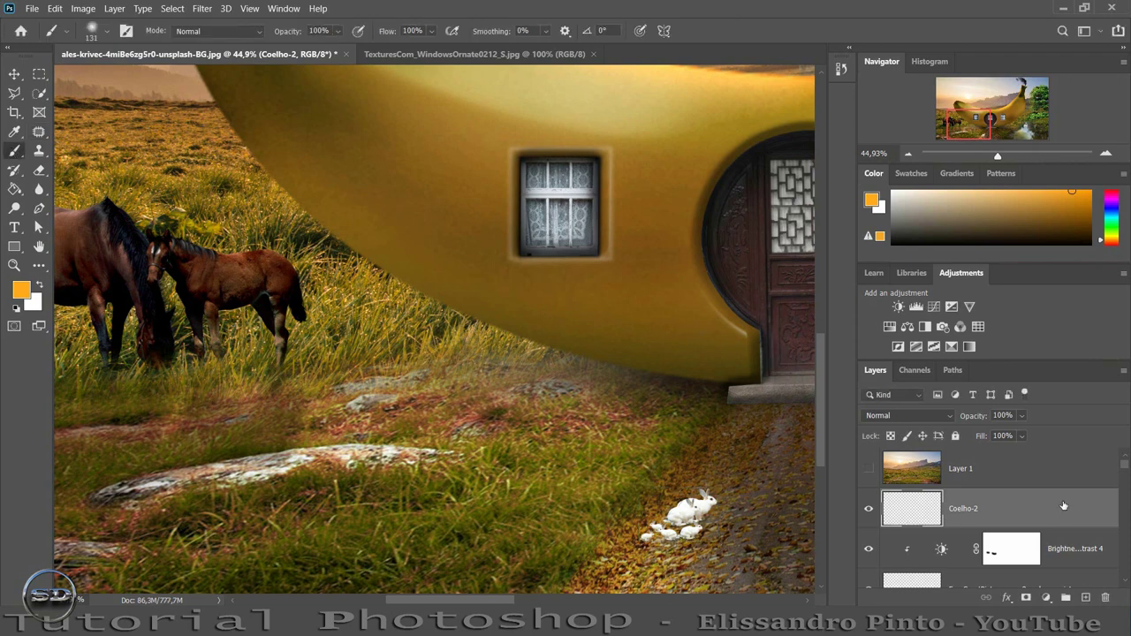
- Move the Coelho-2 layer down to sit just above Layer 8, below Banana512 copy 2
{"action": "scroll", "coordinate": [1052, 549], "scroll_direction": "down", "scroll_amount": 2}
{"action": "scroll", "coordinate": [1053, 549], "scroll_direction": "down", "scroll_amount": 1}
{"action": "scroll", "coordinate": [1053, 549], "scroll_direction": "down", "scroll_amount": 1}
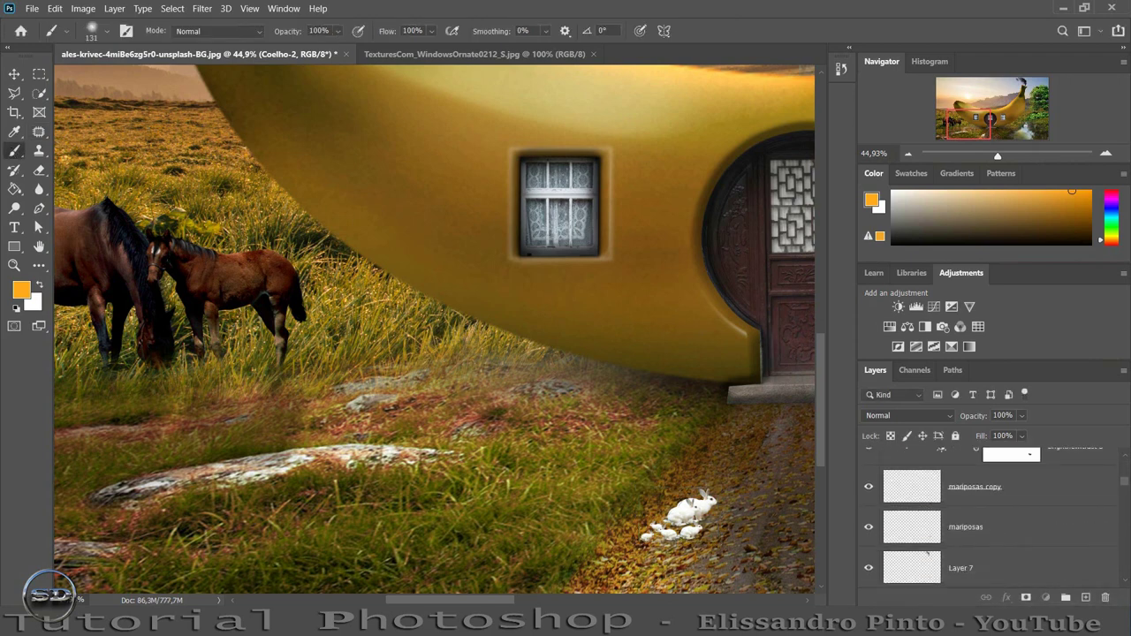
{"action": "scroll", "coordinate": [1052, 549], "scroll_direction": "down", "scroll_amount": 1}
{"action": "scroll", "coordinate": [1053, 549], "scroll_direction": "down", "scroll_amount": 1}
{"action": "scroll", "coordinate": [1052, 549], "scroll_direction": "down", "scroll_amount": 1}
{"action": "scroll", "coordinate": [1052, 549], "scroll_direction": "down", "scroll_amount": 1}
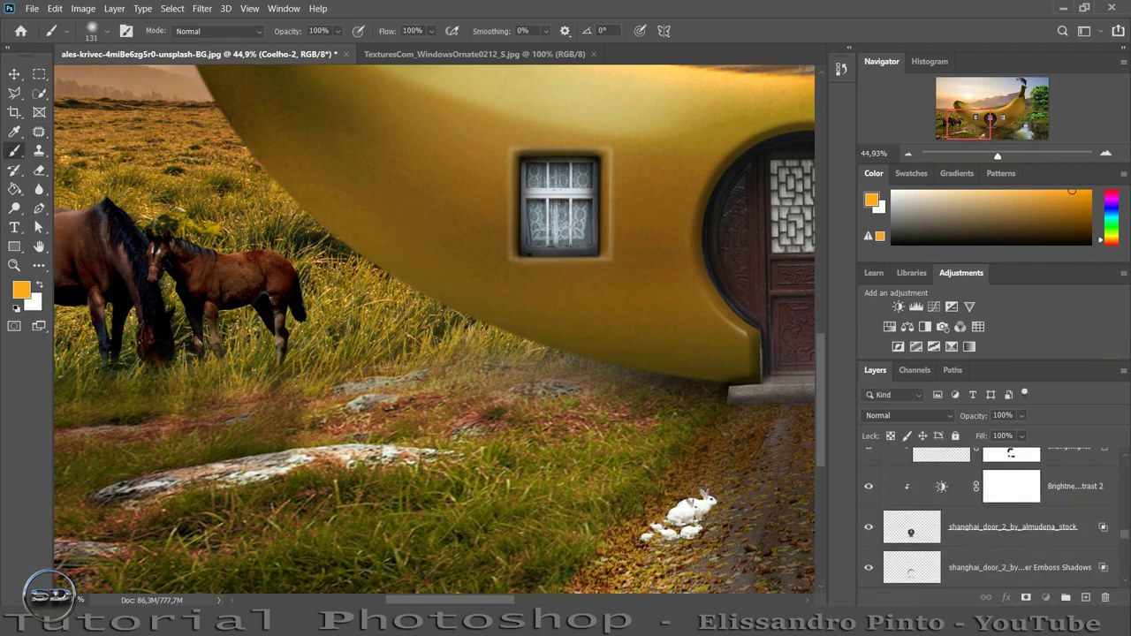
{"action": "scroll", "coordinate": [1052, 549], "scroll_direction": "down", "scroll_amount": 1}
{"action": "scroll", "coordinate": [1052, 549], "scroll_direction": "down", "scroll_amount": 1}
{"action": "scroll", "coordinate": [1052, 549], "scroll_direction": "down", "scroll_amount": 1}
{"action": "scroll", "coordinate": [1053, 549], "scroll_direction": "down", "scroll_amount": 1}
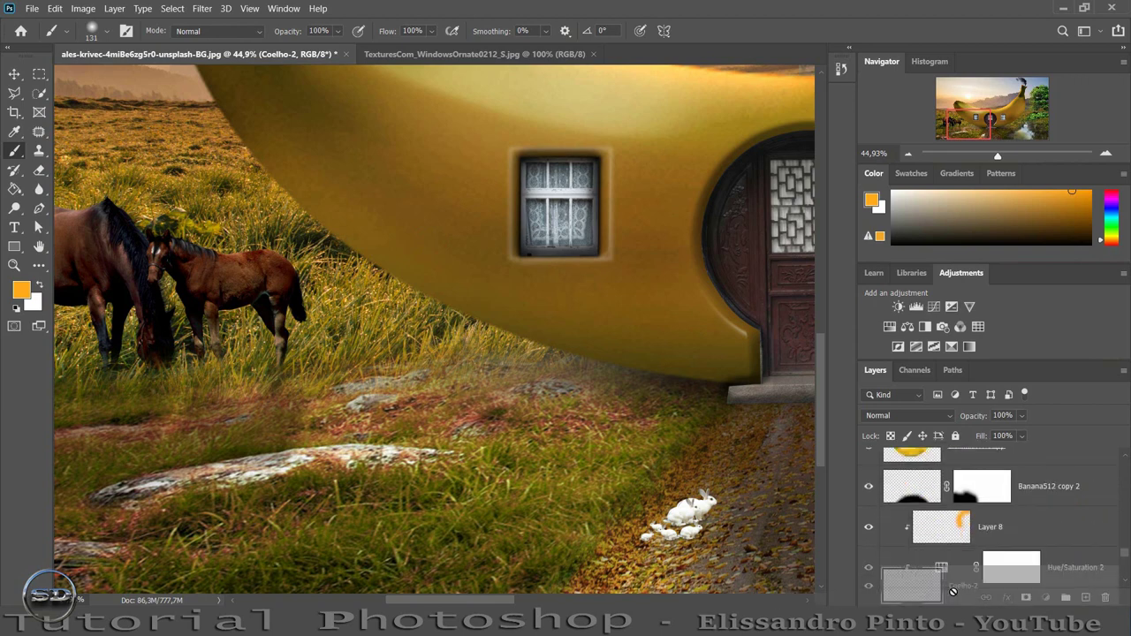
{"action": "left_click_drag", "start_coordinate": [954, 486], "coordinate": [983, 376]}
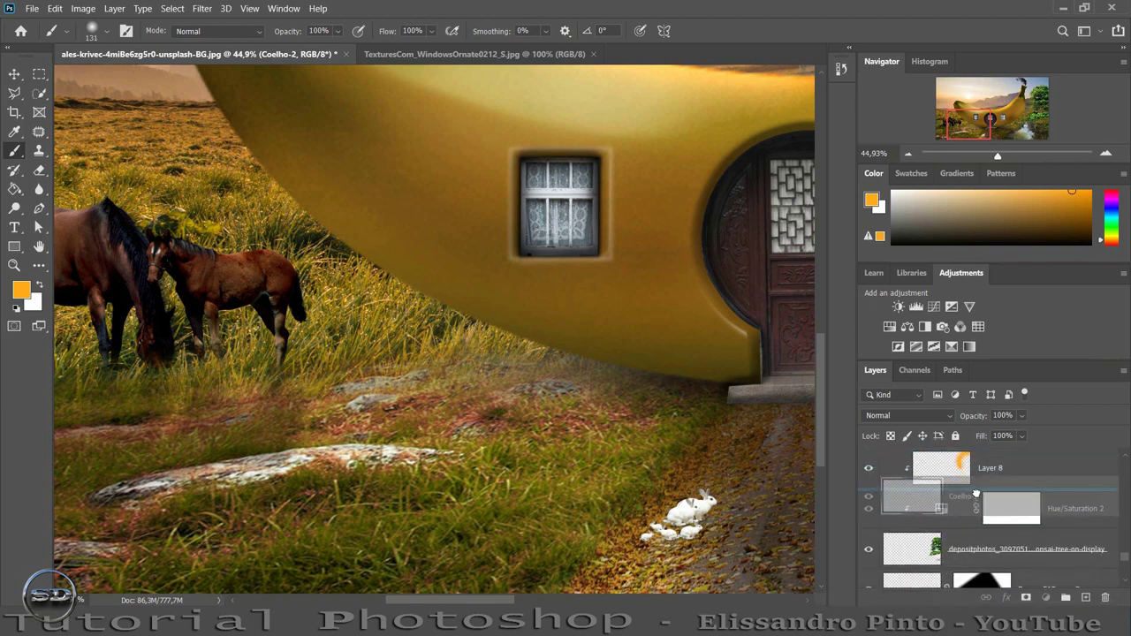
{"action": "left_click_drag", "start_coordinate": [984, 376], "coordinate": [965, 526]}
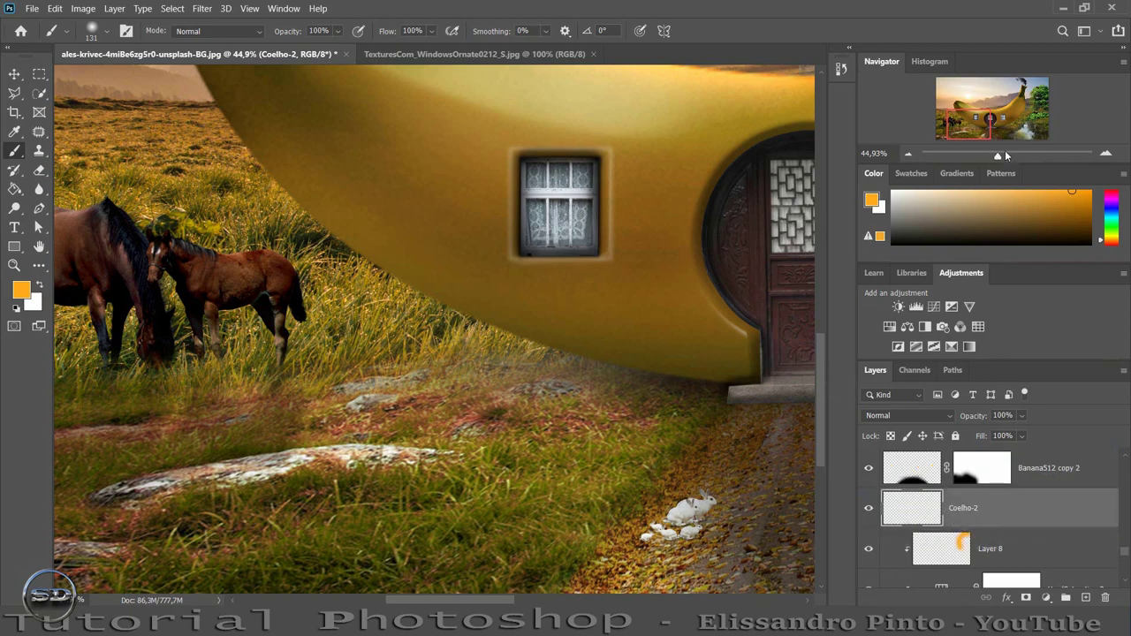
{"action": "left_click_drag", "start_coordinate": [1006, 155], "coordinate": [988, 134]}
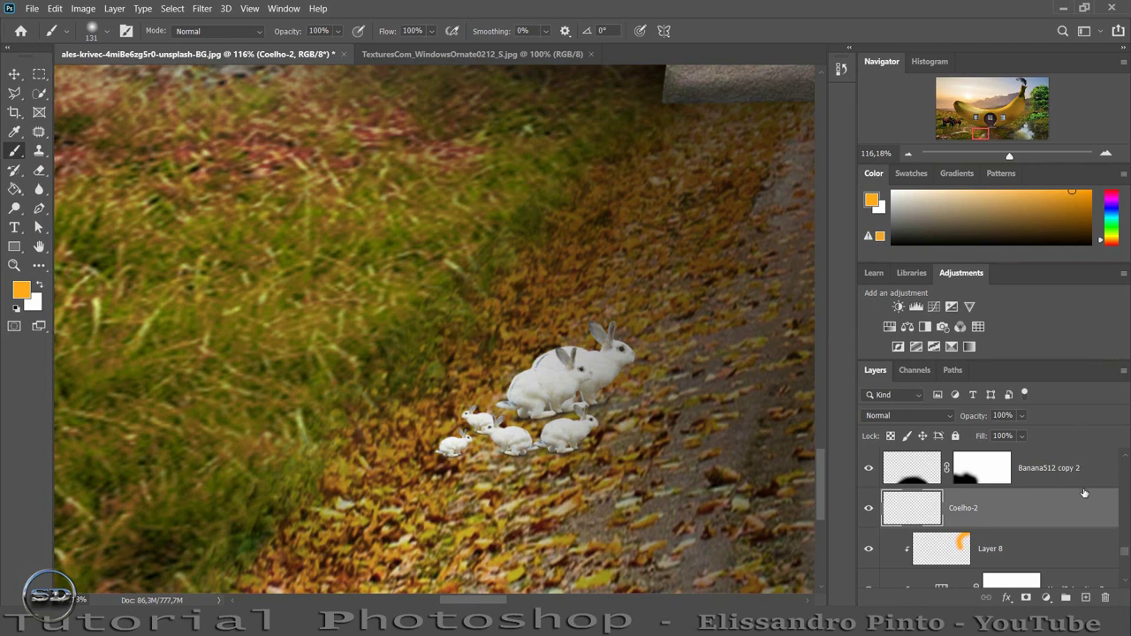
- Duplicate Coelho-2, then flip the original vertically, rotate it about -48° and move it beneath the rabbits
{"action": "key", "text": "ctrl+j"}
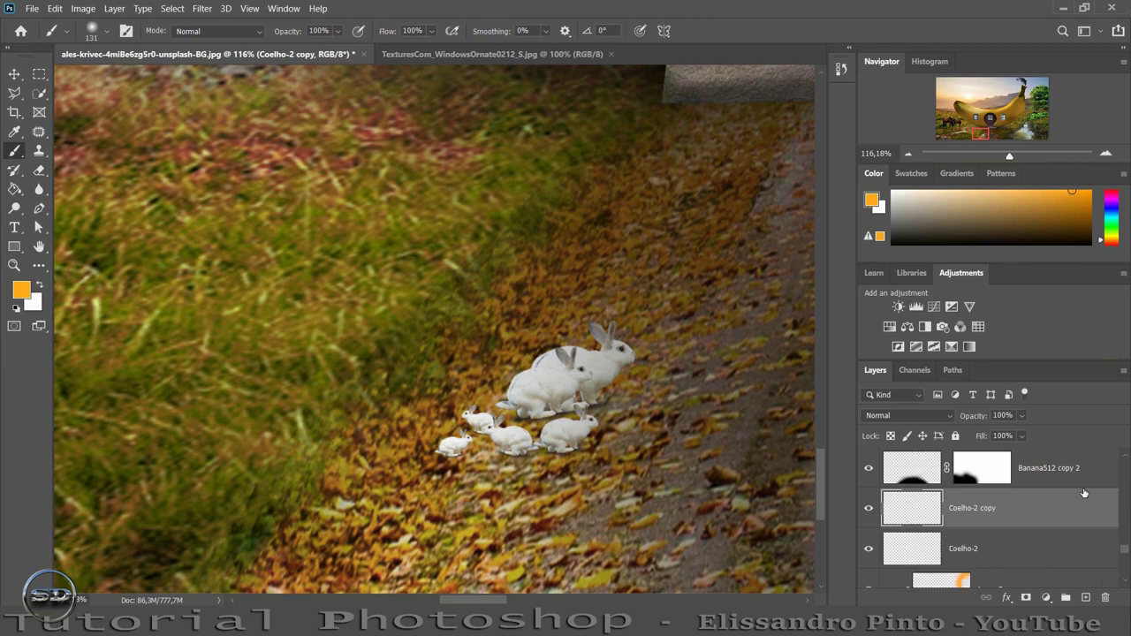
{"action": "left_click", "coordinate": [970, 549]}
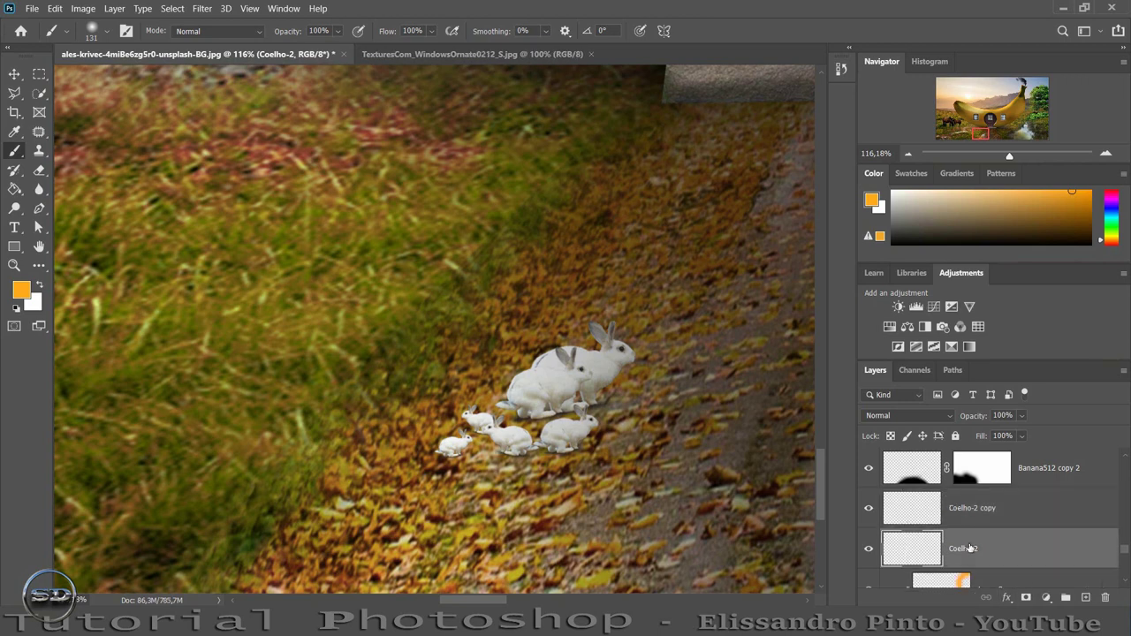
{"action": "key", "text": "ctrl+t"}
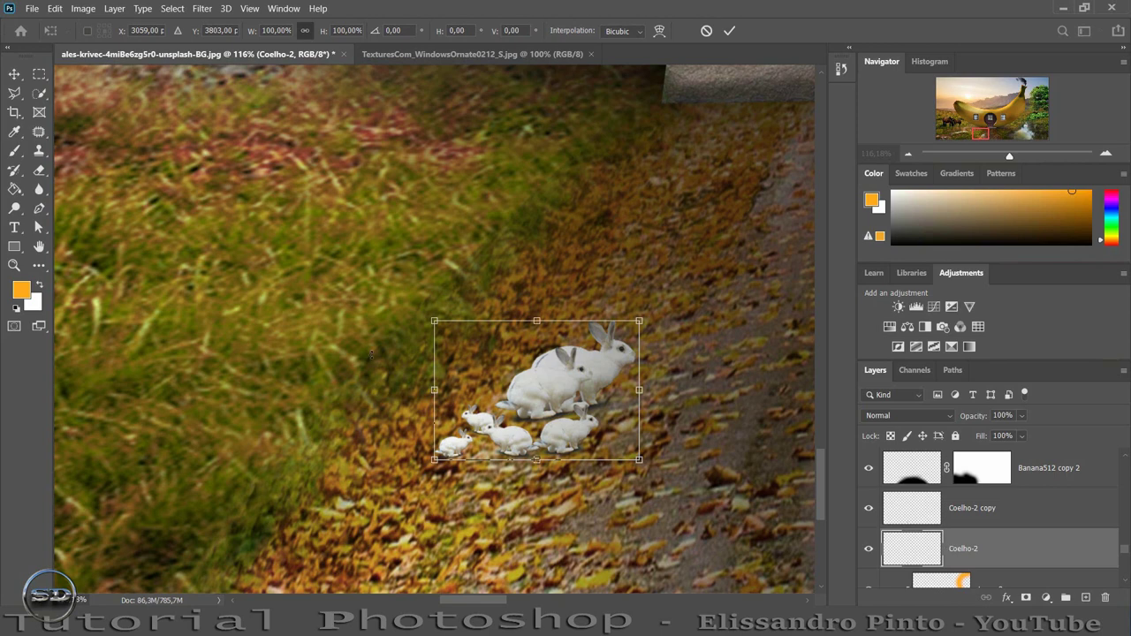
{"action": "right_click", "coordinate": [525, 429]}
{"action": "left_click", "coordinate": [601, 415]}
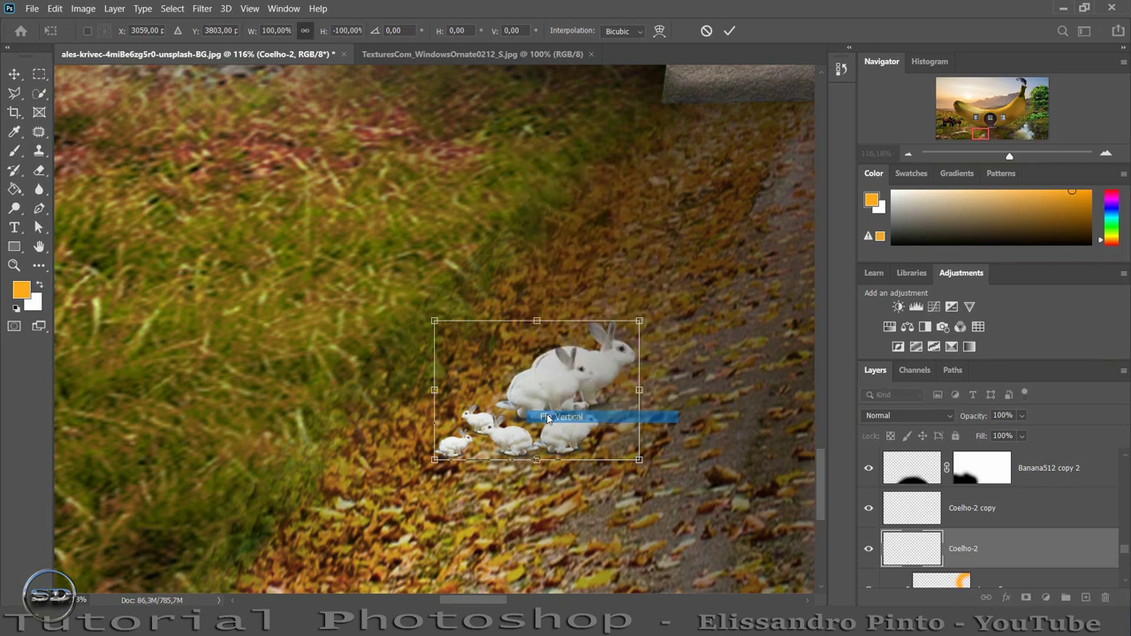
{"action": "left_click_drag", "start_coordinate": [733, 432], "coordinate": [699, 272]}
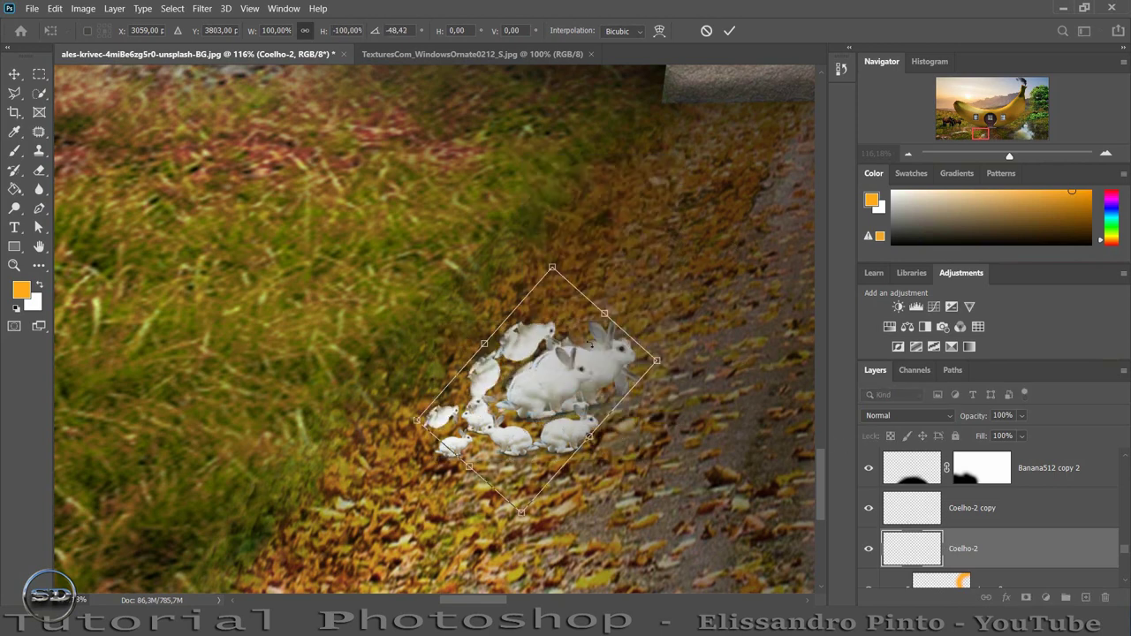
{"action": "mouse_move", "coordinate": [570, 373]}
{"action": "left_mouse_down"}
{"action": "mouse_move", "coordinate": [586, 447]}
{"action": "mouse_move", "coordinate": [585, 424]}
{"action": "left_mouse_up"}
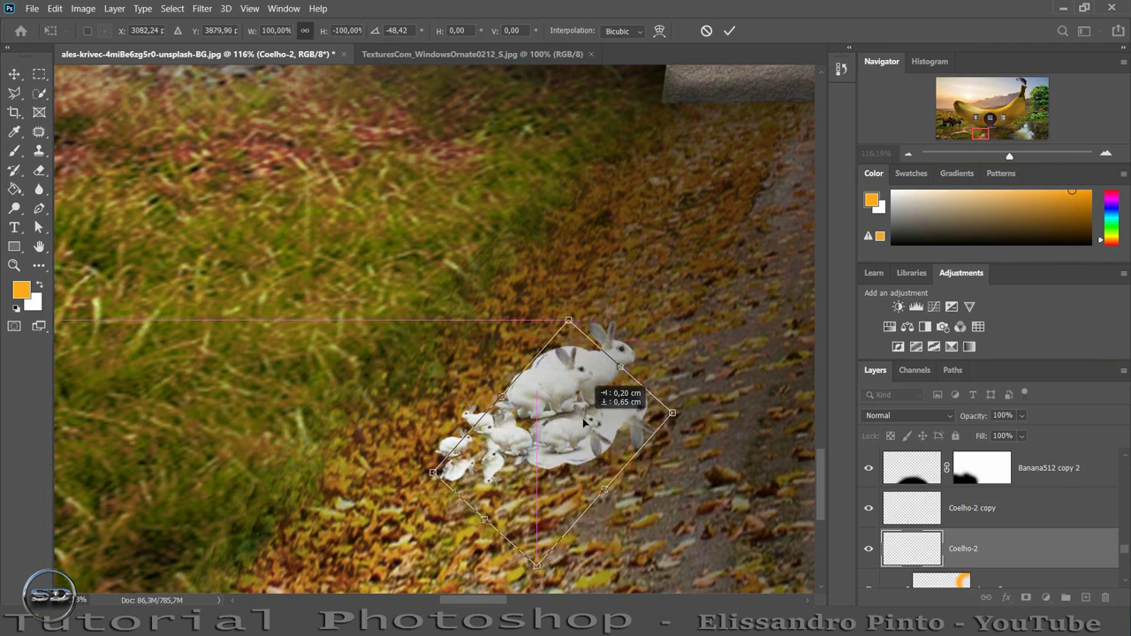
{"action": "left_click", "coordinate": [729, 31]}
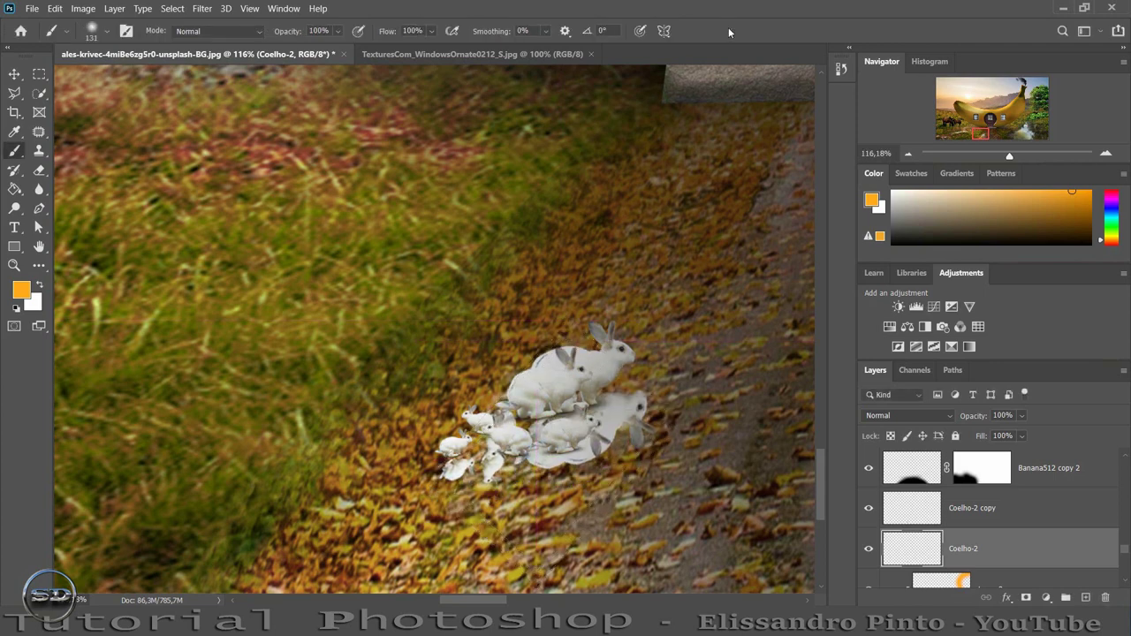
- Turn the flipped rabbits solid black with Hue/Saturation Lightness -100
{"action": "key", "text": "ctrl+u"}
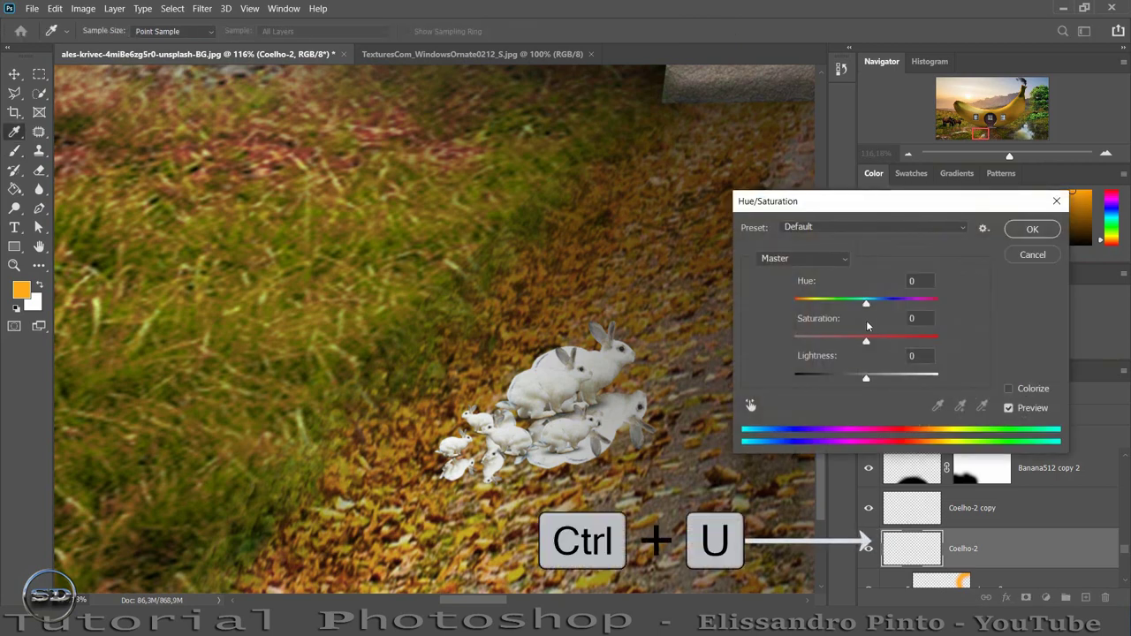
{"action": "left_click_drag", "start_coordinate": [870, 380], "coordinate": [759, 373]}
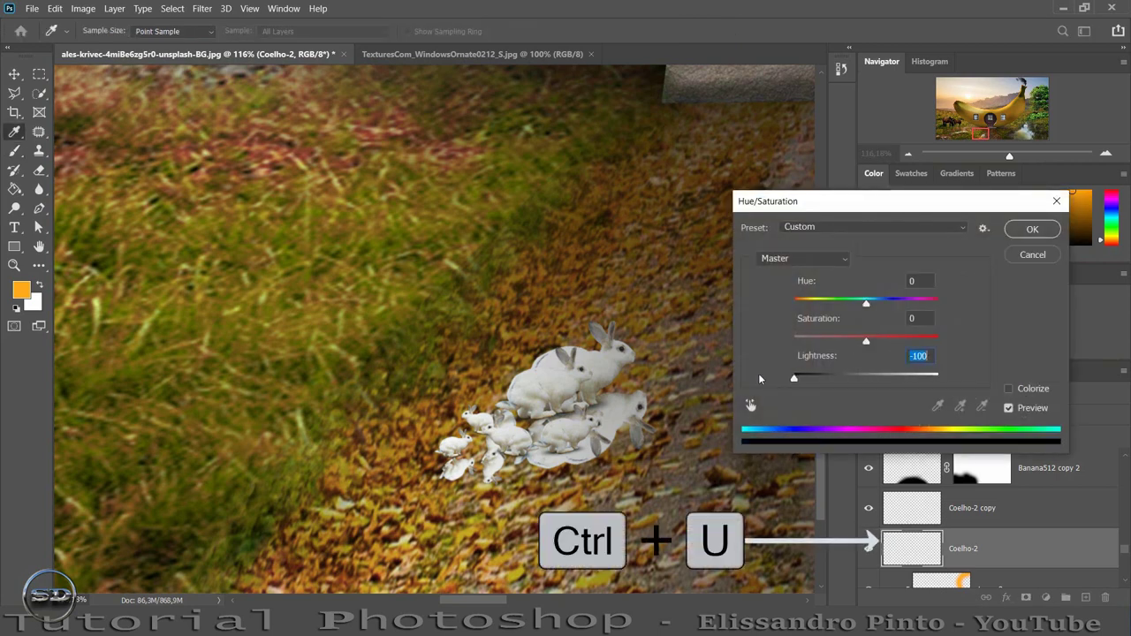
{"action": "left_click", "coordinate": [1031, 229]}
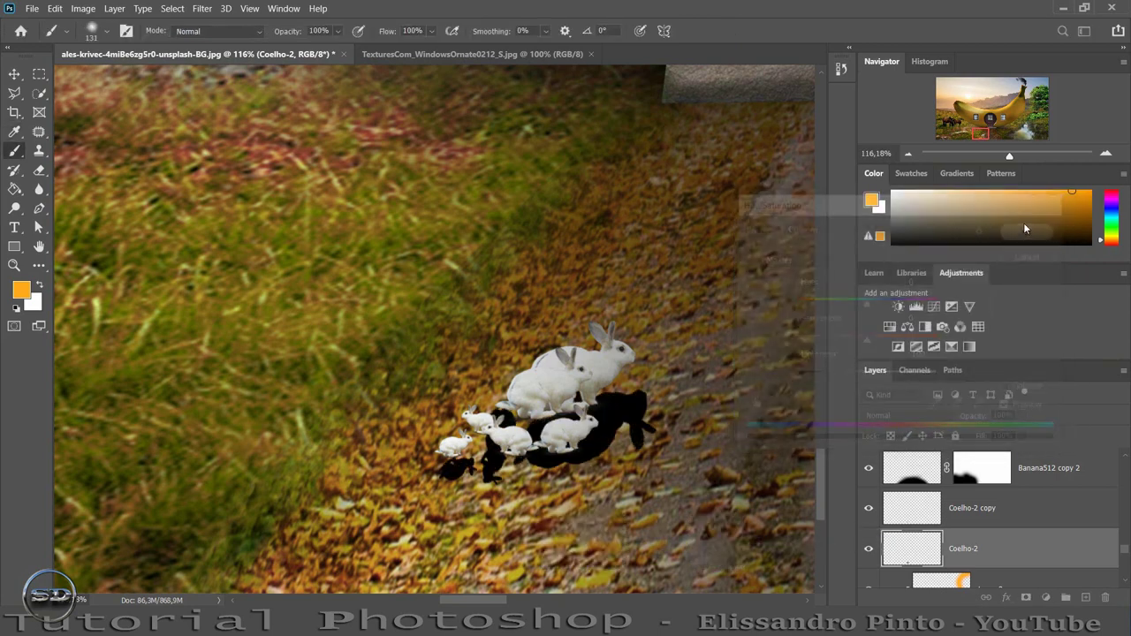
- Soften the black shadow with a 22,2 px Gaussian Blur
{"action": "left_click", "coordinate": [198, 14]}
{"action": "left_click", "coordinate": [235, 21]}
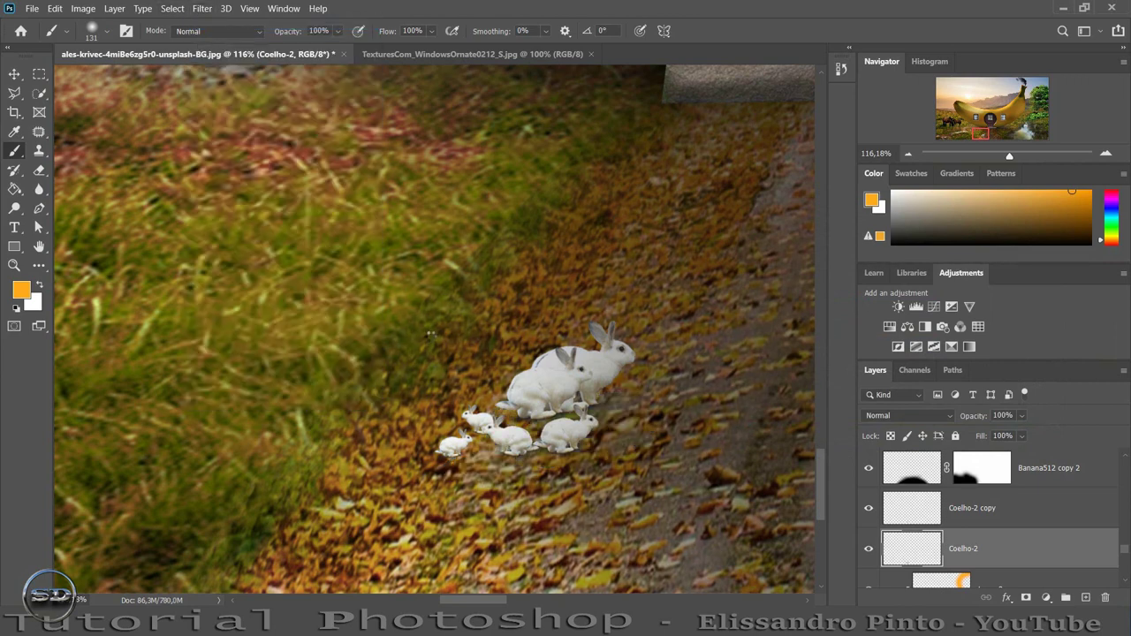
{"action": "key", "text": "ctrl+z"}
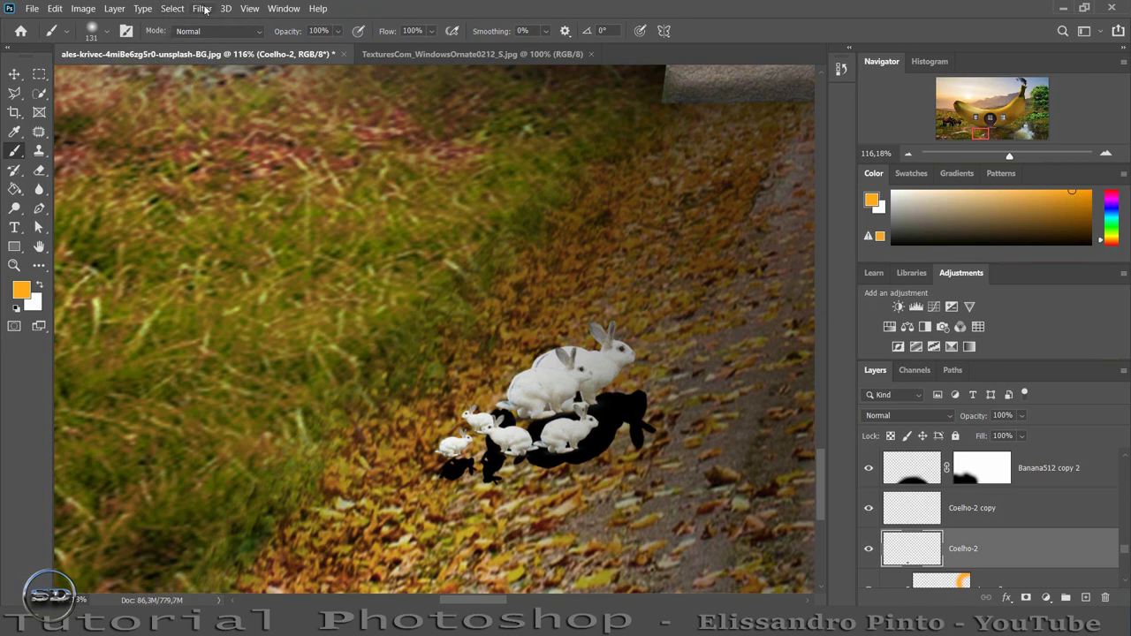
{"action": "left_click", "coordinate": [203, 8]}
{"action": "mouse_move", "coordinate": [211, 165]}
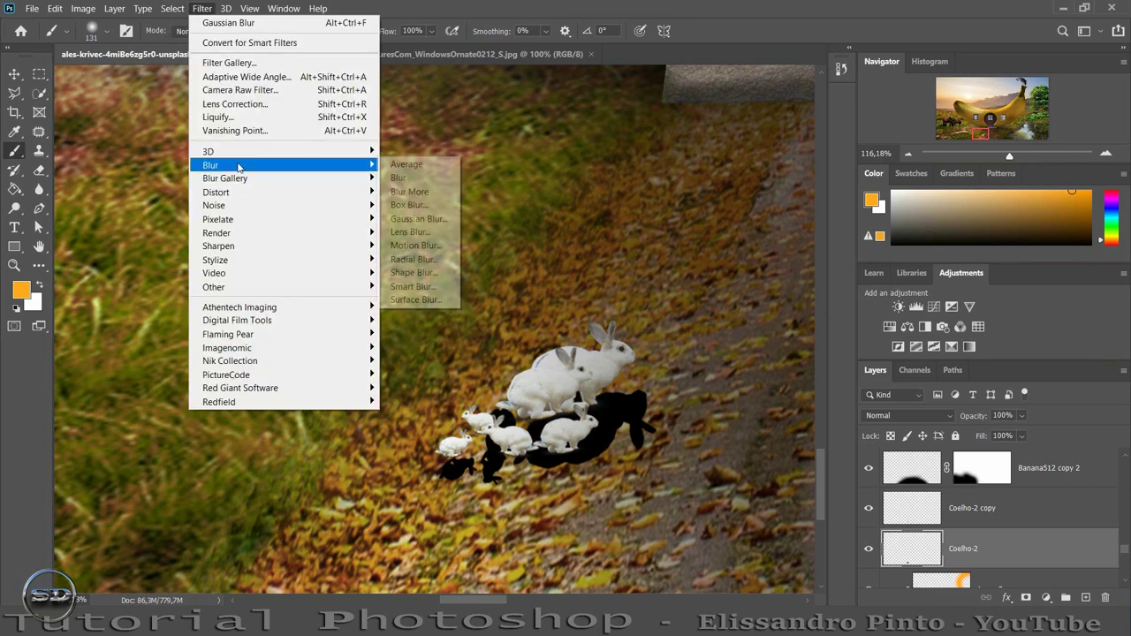
{"action": "left_click", "coordinate": [415, 220]}
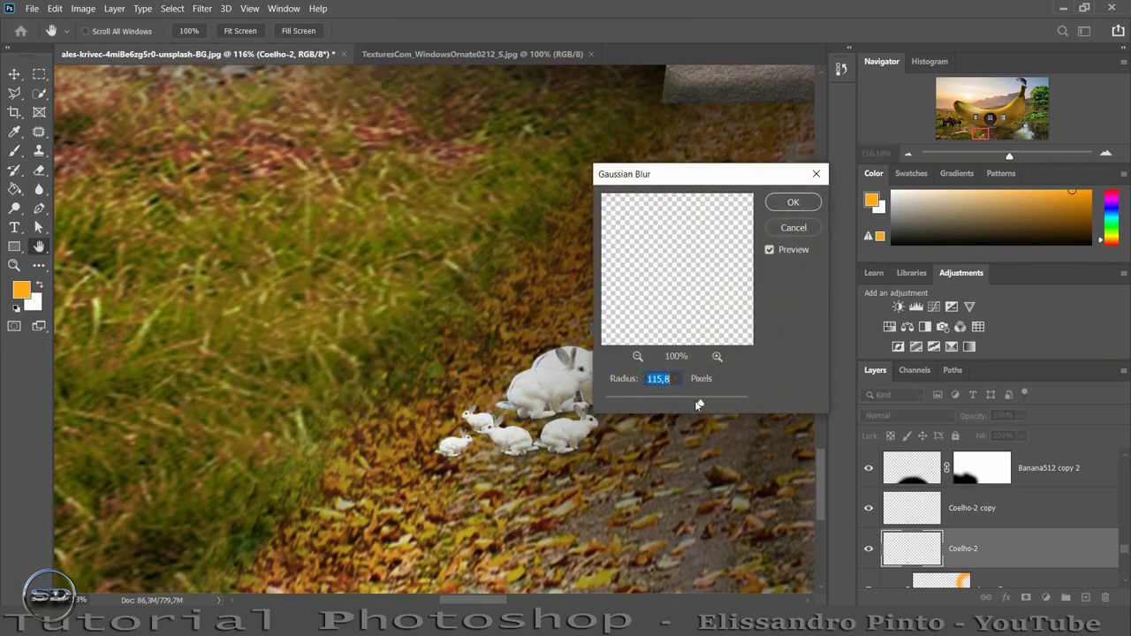
{"action": "mouse_move", "coordinate": [695, 400]}
{"action": "left_mouse_down"}
{"action": "mouse_move", "coordinate": [658, 405]}
{"action": "mouse_move", "coordinate": [669, 405]}
{"action": "left_mouse_up"}
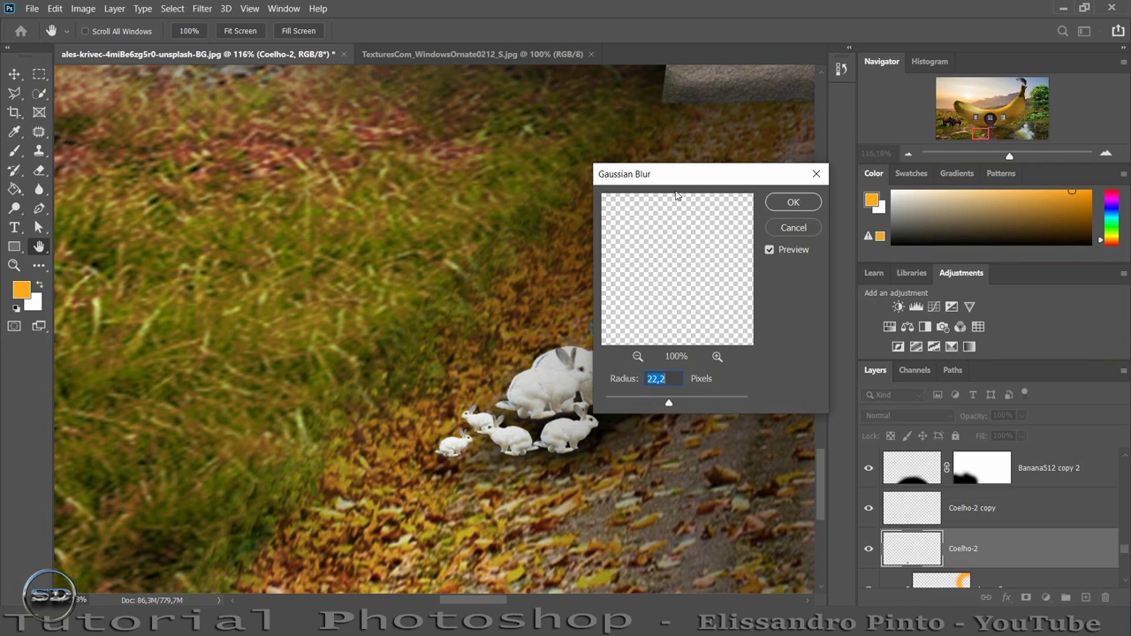
{"action": "left_click_drag", "start_coordinate": [696, 176], "coordinate": [192, 178]}
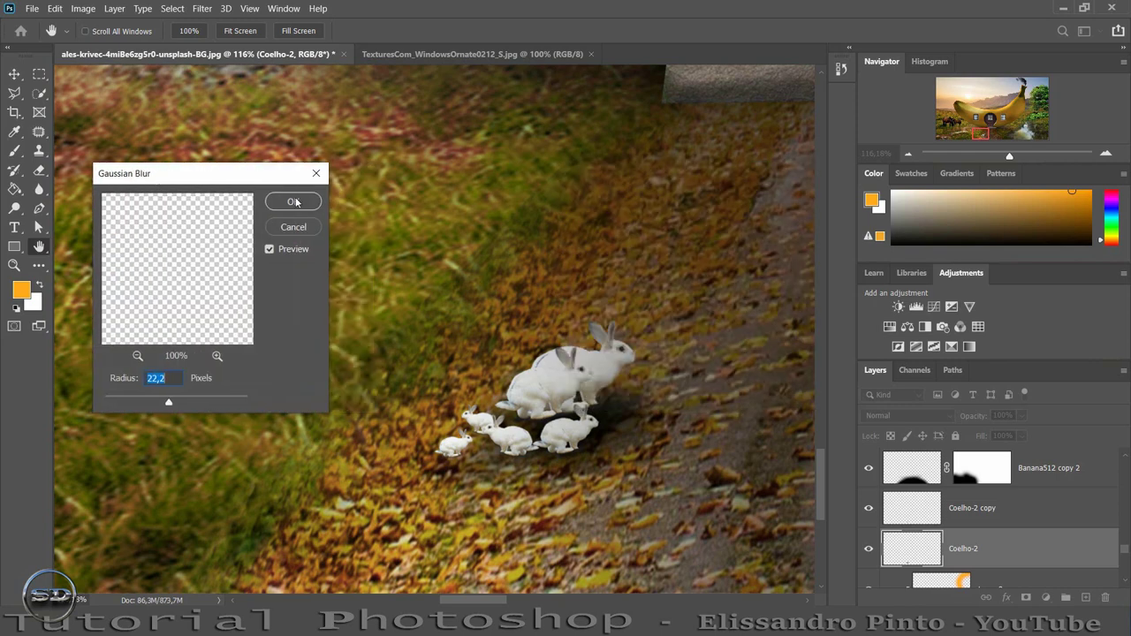
{"action": "left_click", "coordinate": [294, 202]}
- Add a Brightness/Contrast adjustment clipped to Coelho-2 copy, lowering brightness and contrast
{"action": "left_click", "coordinate": [966, 510]}
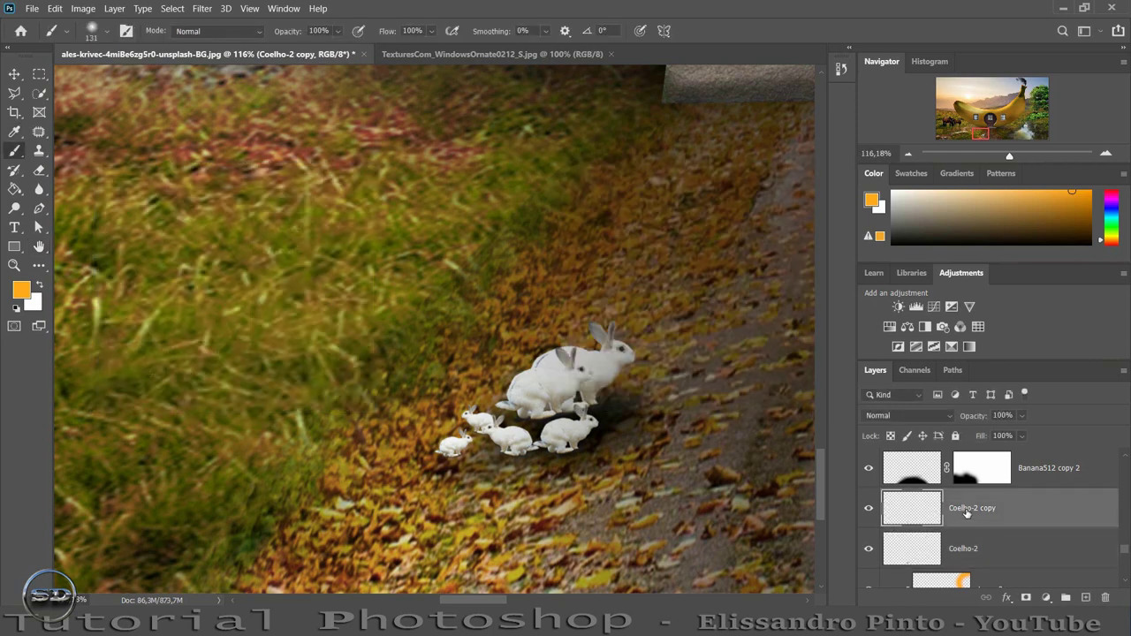
{"action": "left_click", "coordinate": [898, 306]}
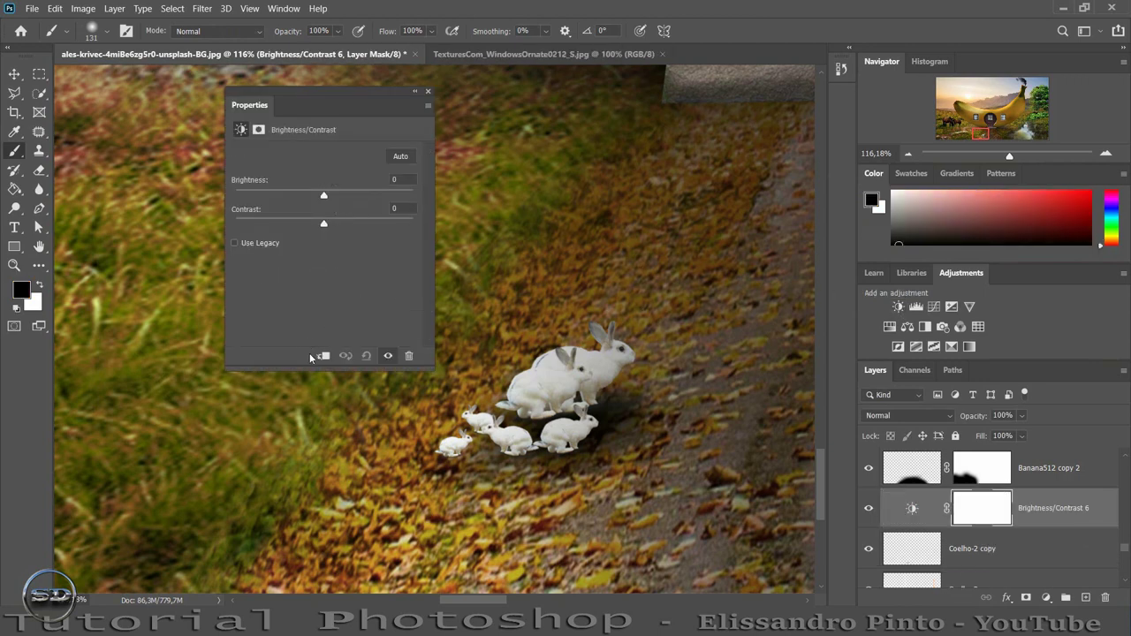
{"action": "left_click", "coordinate": [323, 355]}
{"action": "left_click_drag", "start_coordinate": [323, 198], "coordinate": [260, 211]}
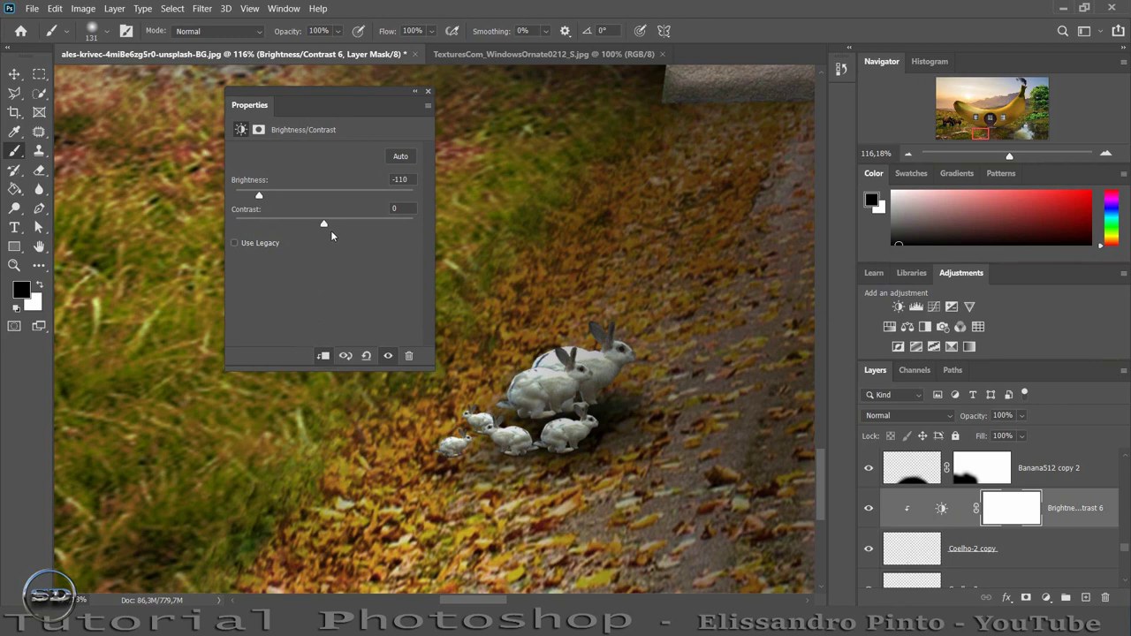
{"action": "left_click_drag", "start_coordinate": [351, 221], "coordinate": [341, 212]}
{"action": "left_click", "coordinate": [428, 93]}
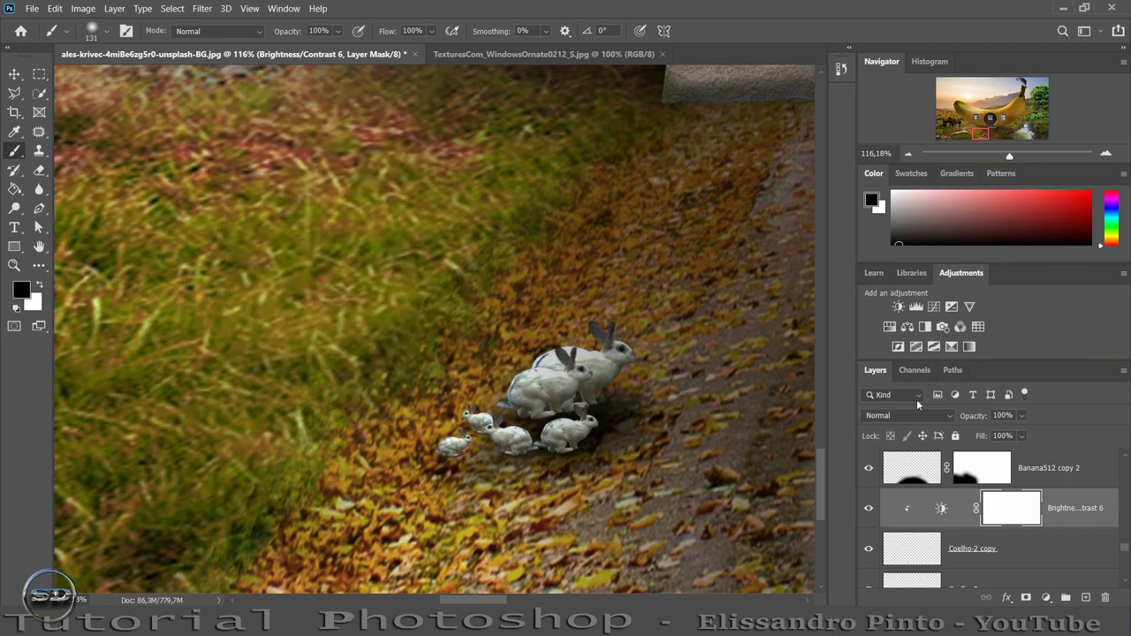
- Add a new clipped layer above the rabbits and set the foreground colour to black 000000
{"action": "left_click", "coordinate": [919, 549]}
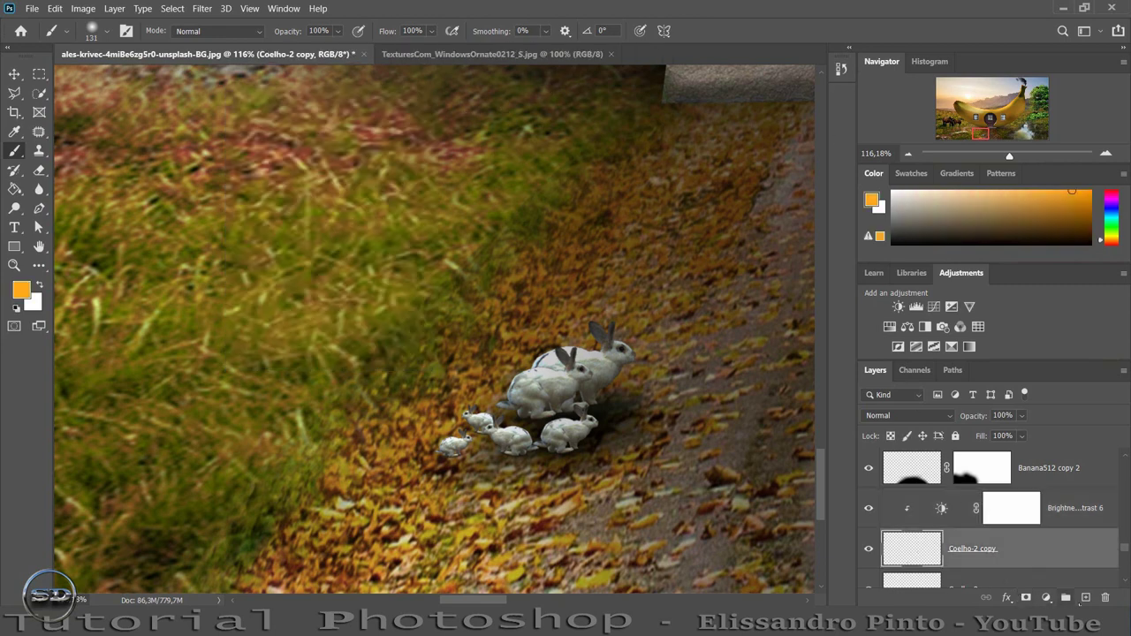
{"action": "left_click", "coordinate": [1087, 597]}
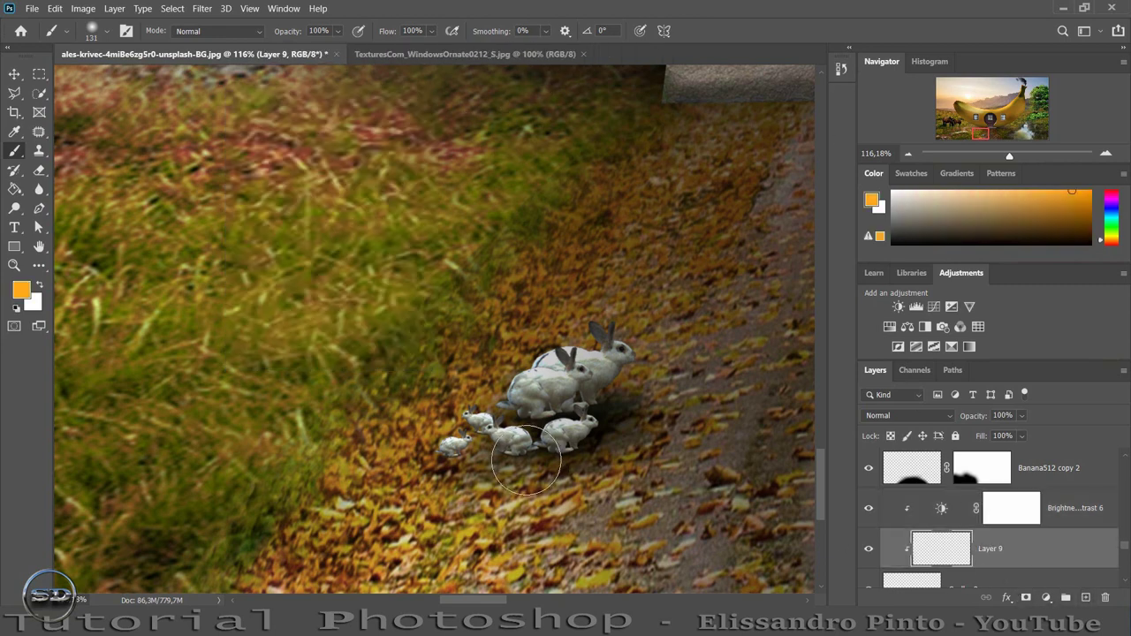
{"action": "right_click", "coordinate": [525, 459], "text": "alt"}
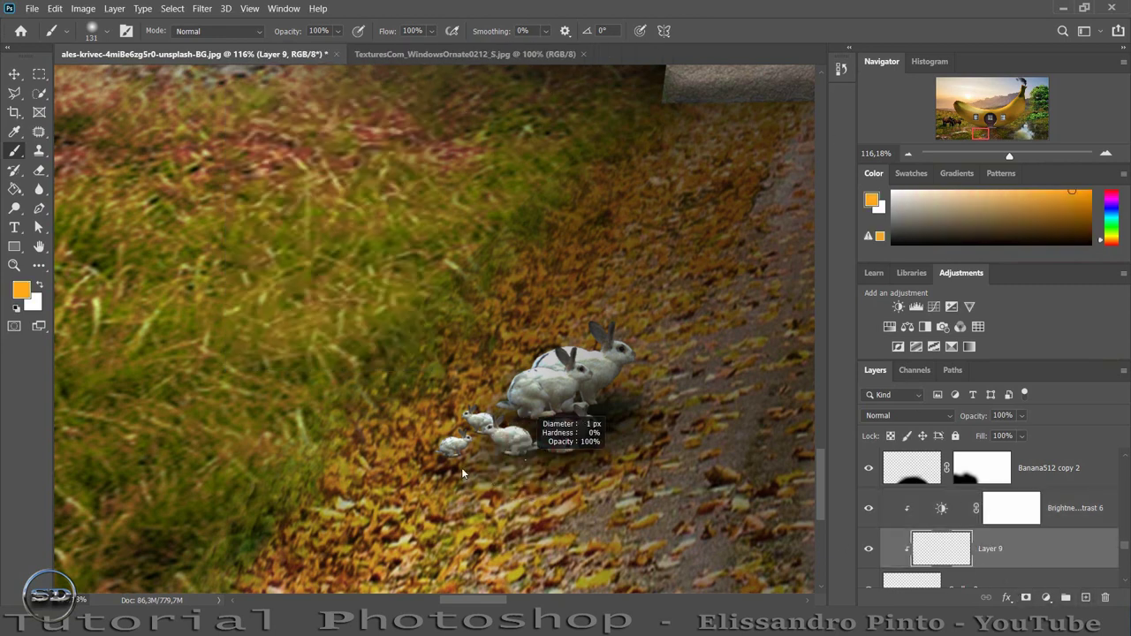
{"action": "left_click", "coordinate": [36, 290]}
{"action": "left_click", "coordinate": [21, 289]}
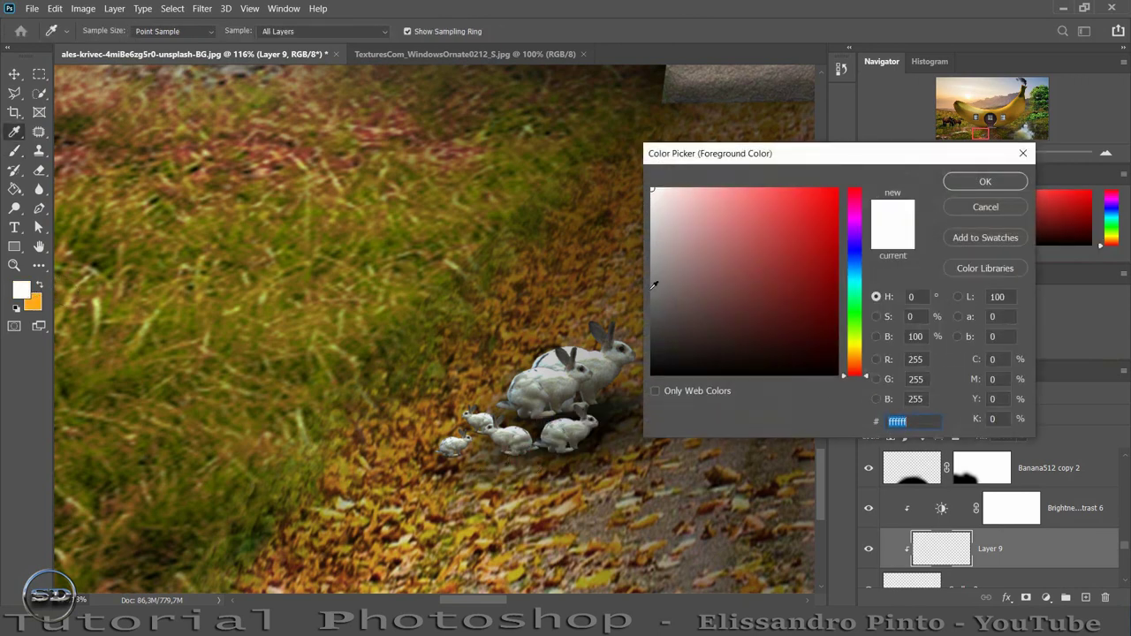
{"action": "type", "text": "000000"}
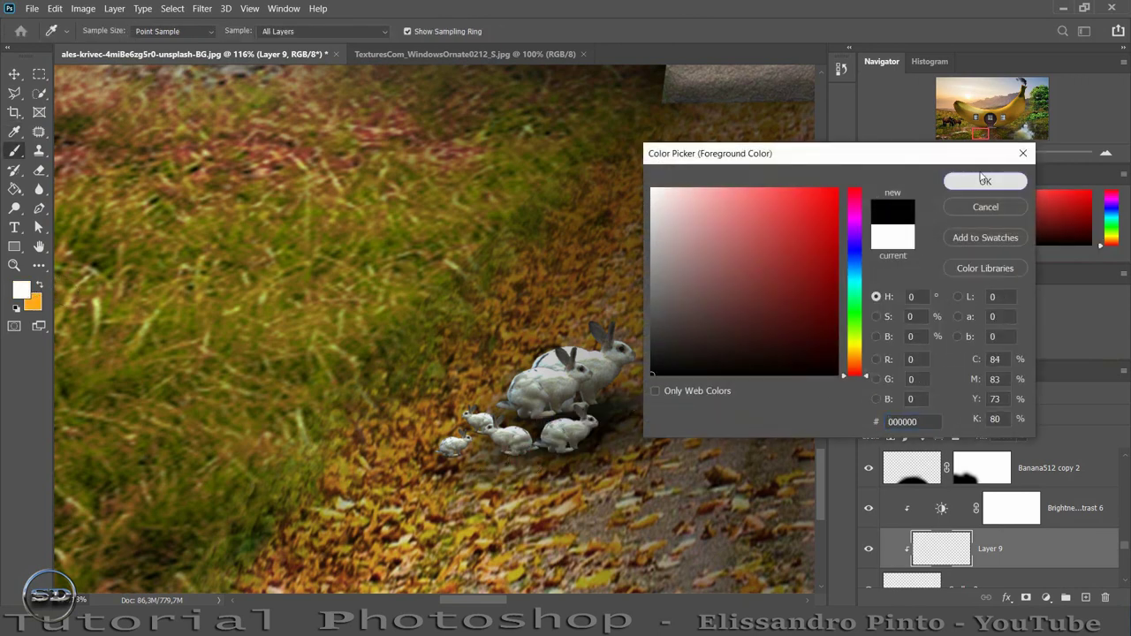
{"action": "left_click", "coordinate": [984, 182]}
- Paint a dark shadow under the rabbits with a size 28 brush
{"action": "left_click_drag", "start_coordinate": [1015, 154], "coordinate": [1018, 154]}
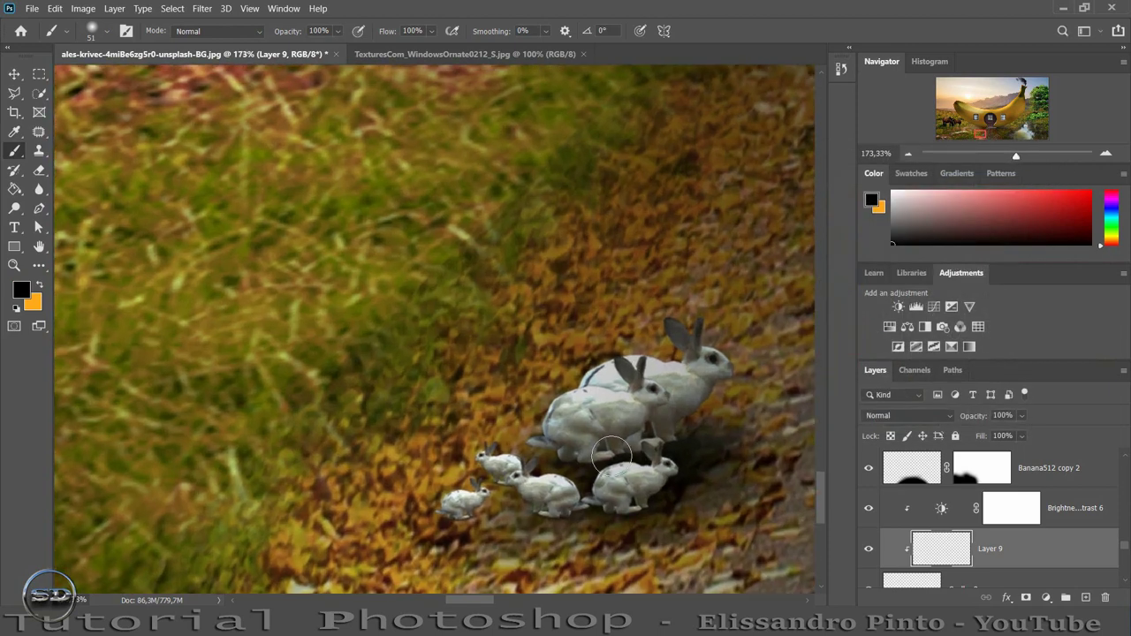
{"action": "right_click", "coordinate": [610, 456], "text": "alt"}
{"action": "left_click_drag", "start_coordinate": [632, 452], "coordinate": [570, 455]}
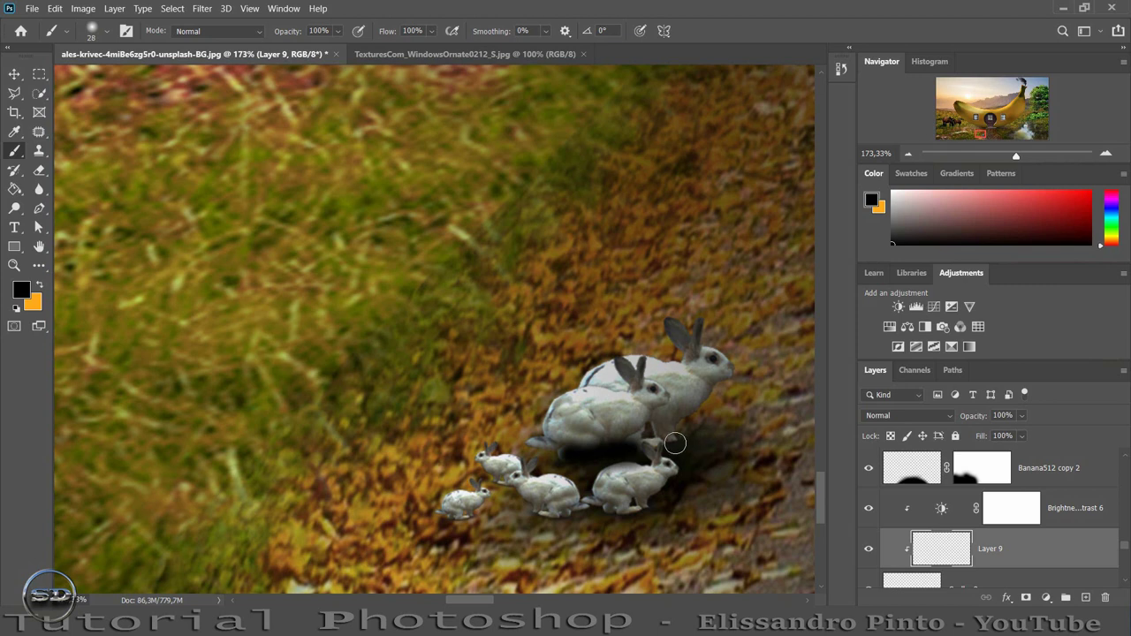
{"action": "left_click_drag", "start_coordinate": [638, 506], "coordinate": [438, 517]}
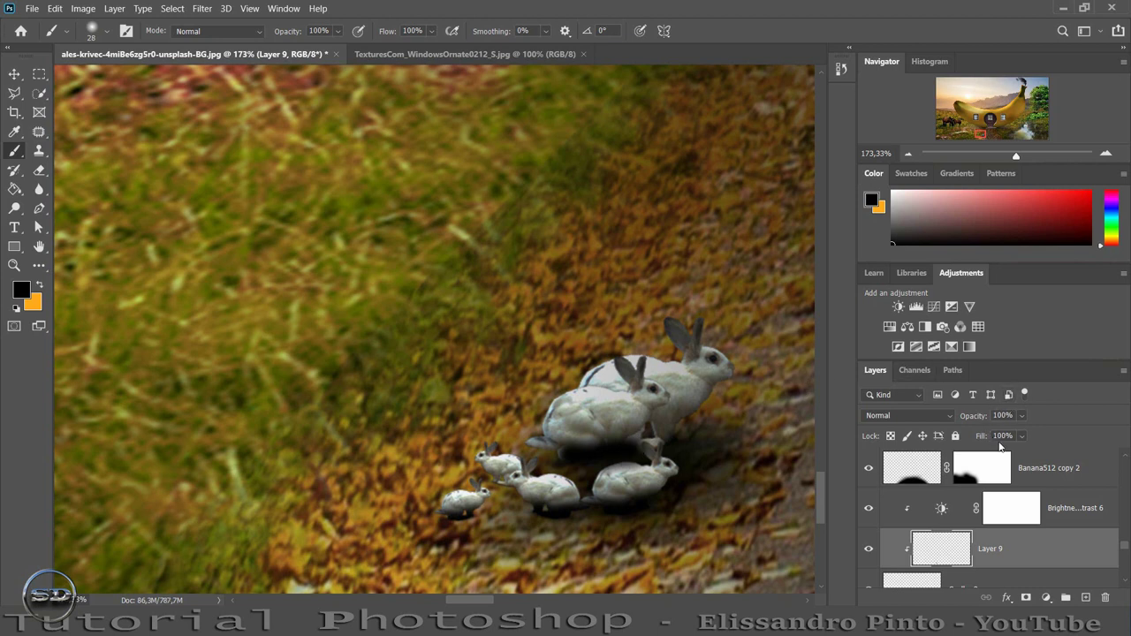
- Set the shadow layer to 72% fill and 69% opacity, toggling it to compare
{"action": "left_click_drag", "start_coordinate": [988, 439], "coordinate": [967, 440]}
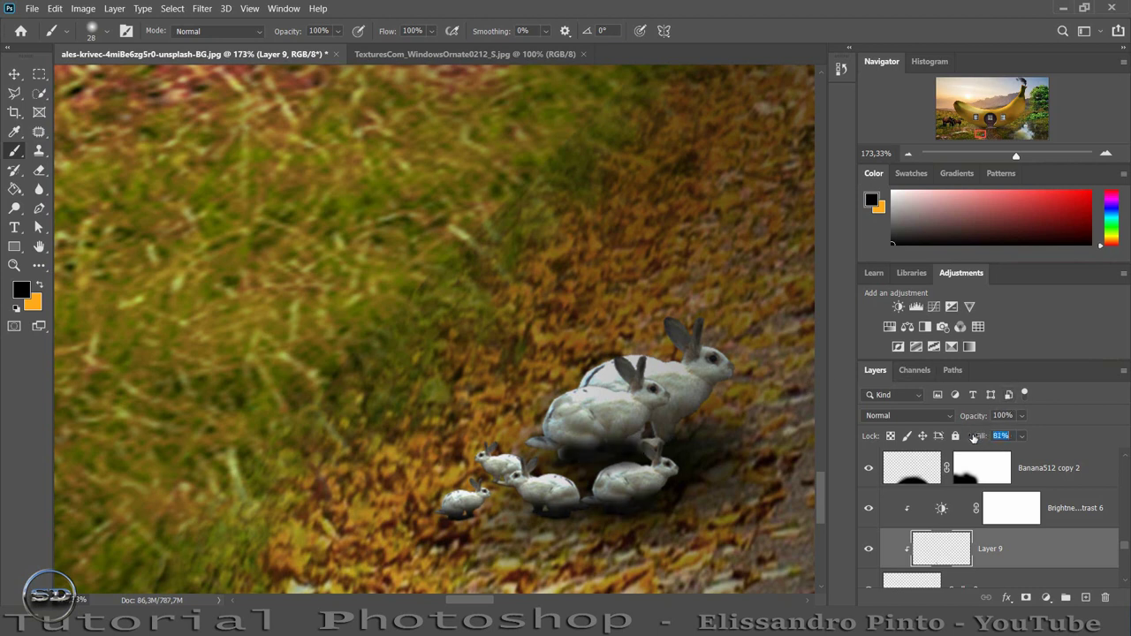
{"action": "key", "text": "Return"}
{"action": "left_click_drag", "start_coordinate": [976, 419], "coordinate": [952, 422]}
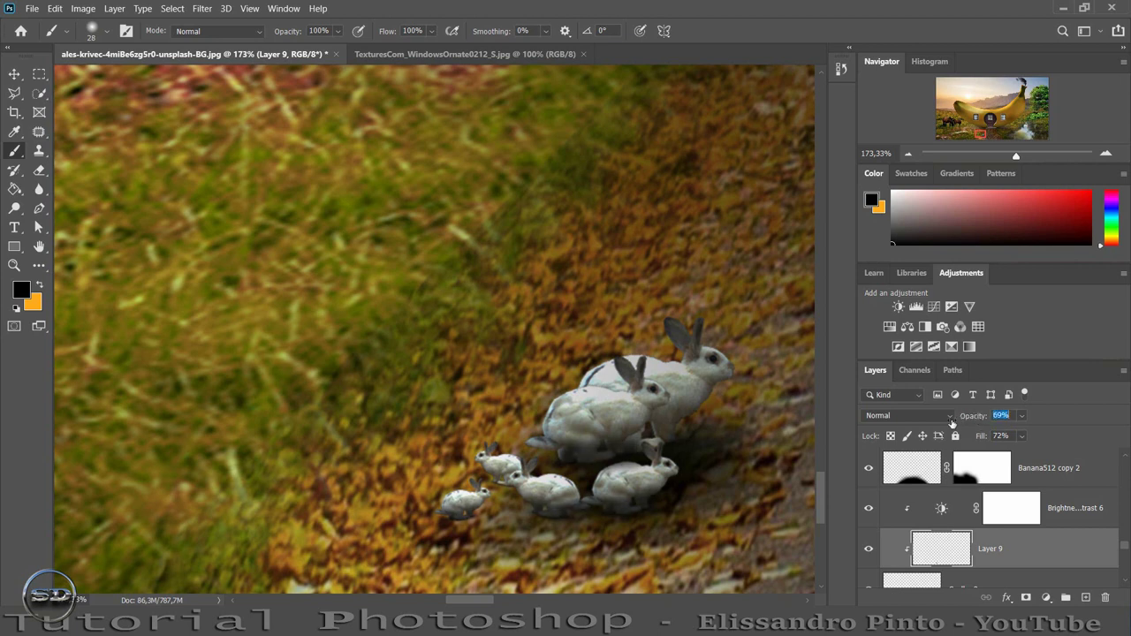
{"action": "key", "text": "Return"}
{"action": "left_click", "coordinate": [869, 550]}
{"action": "left_click", "coordinate": [869, 550]}
- Set the Coelho-2 shadow layer's opacity to 70%, comparing it hidden and shown
{"action": "left_click_drag", "start_coordinate": [1016, 157], "coordinate": [998, 156]}
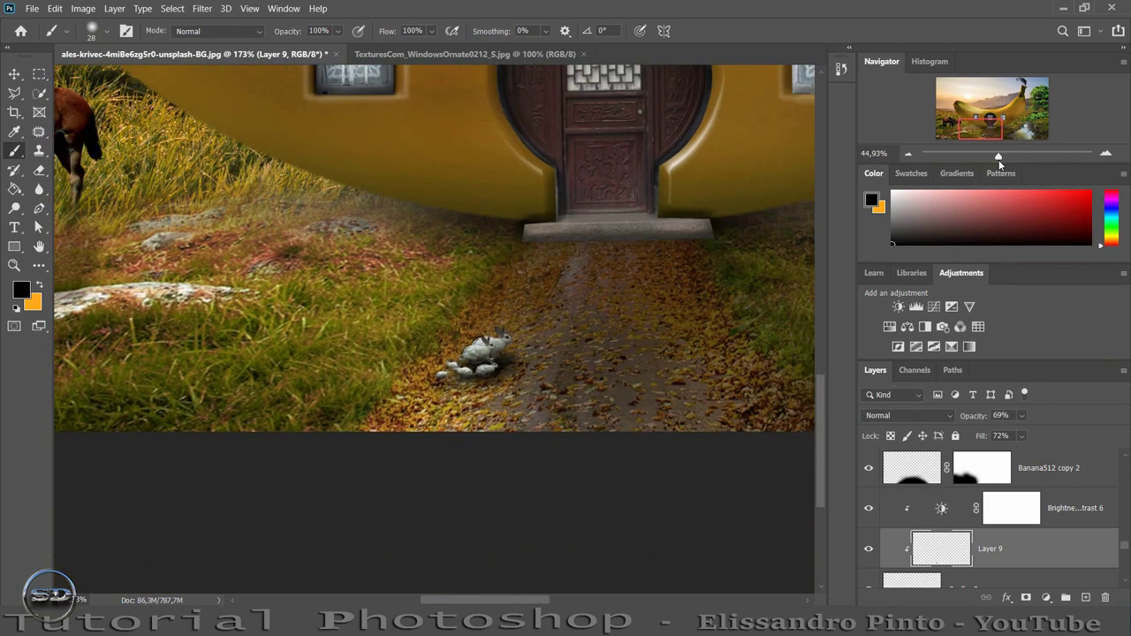
{"action": "scroll", "coordinate": [964, 522], "scroll_direction": "down", "scroll_amount": 1}
{"action": "scroll", "coordinate": [956, 547], "scroll_direction": "down", "scroll_amount": 1}
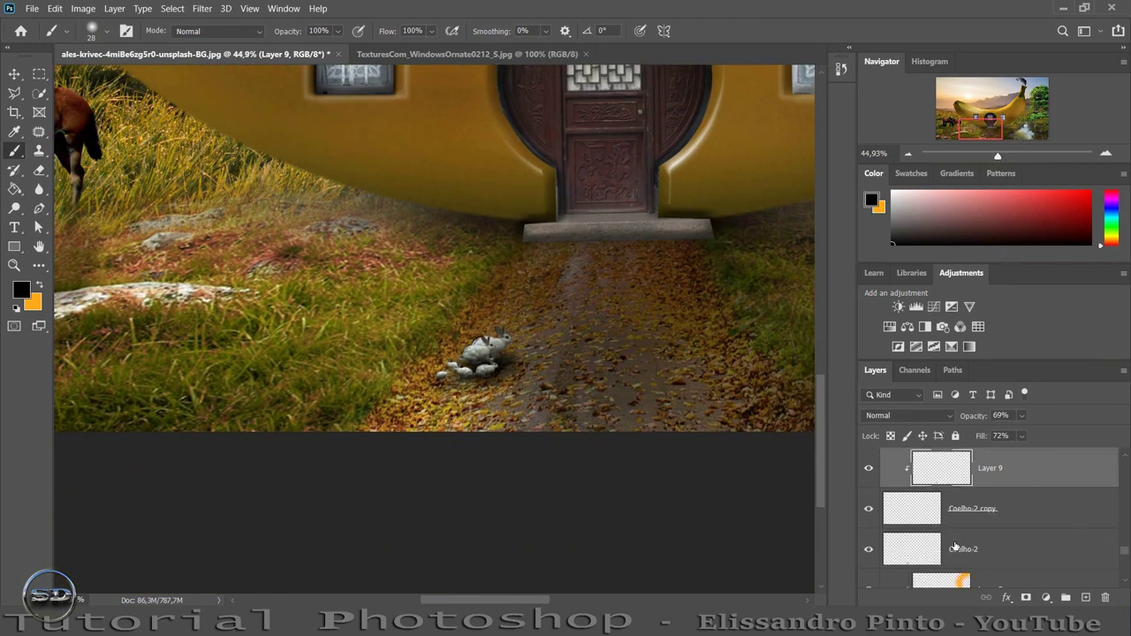
{"action": "left_click", "coordinate": [932, 551]}
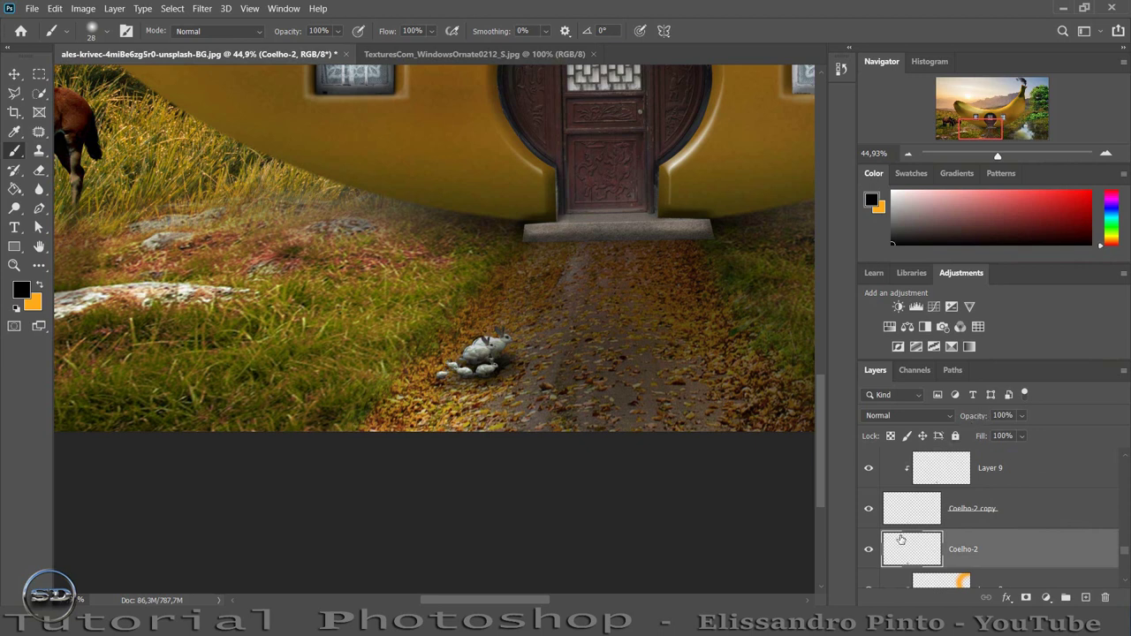
{"action": "left_click", "coordinate": [869, 548]}
{"action": "left_click", "coordinate": [871, 549]}
{"action": "left_click_drag", "start_coordinate": [977, 417], "coordinate": [956, 423]}
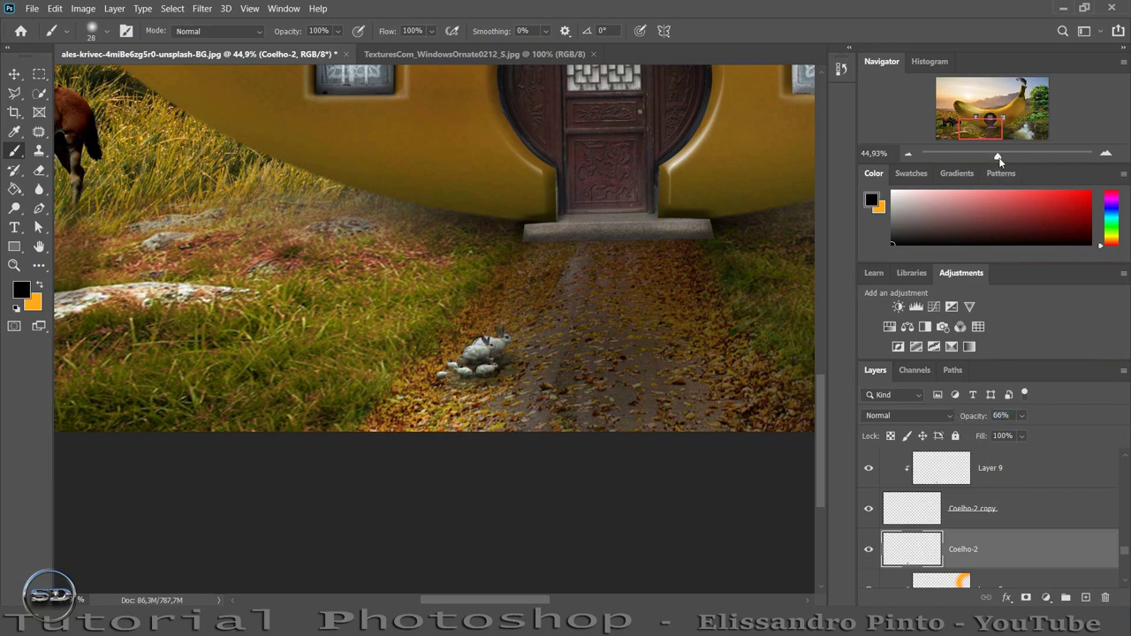
{"action": "left_click_drag", "start_coordinate": [999, 157], "coordinate": [1019, 157]}
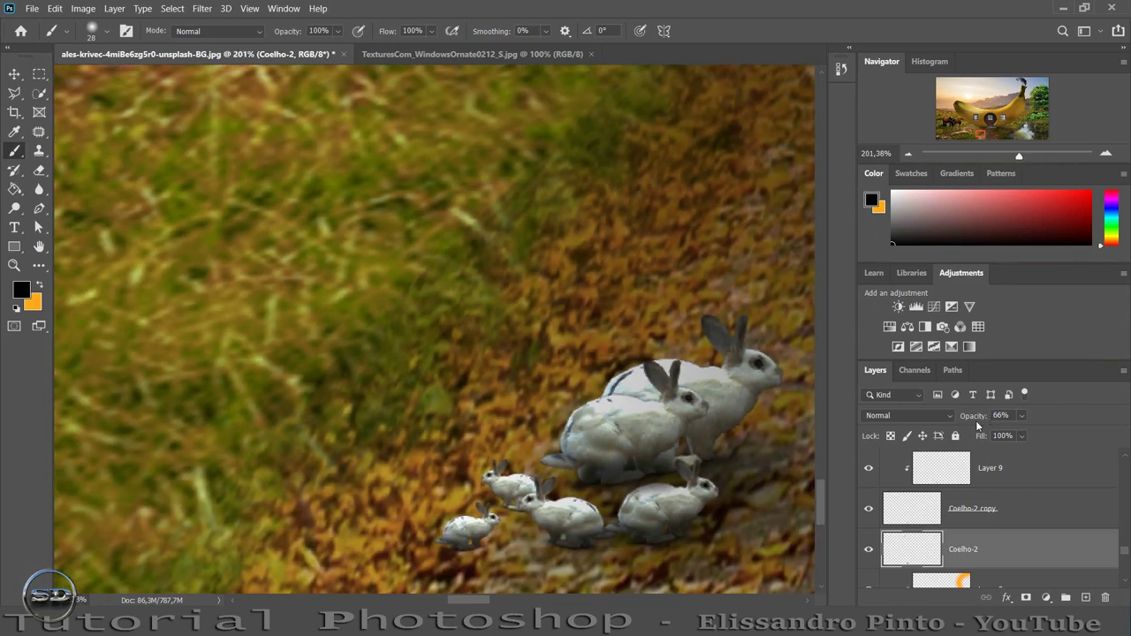
{"action": "left_click_drag", "start_coordinate": [975, 416], "coordinate": [980, 418]}
{"action": "key", "text": "Return"}
{"action": "left_click_drag", "start_coordinate": [1018, 162], "coordinate": [988, 163]}
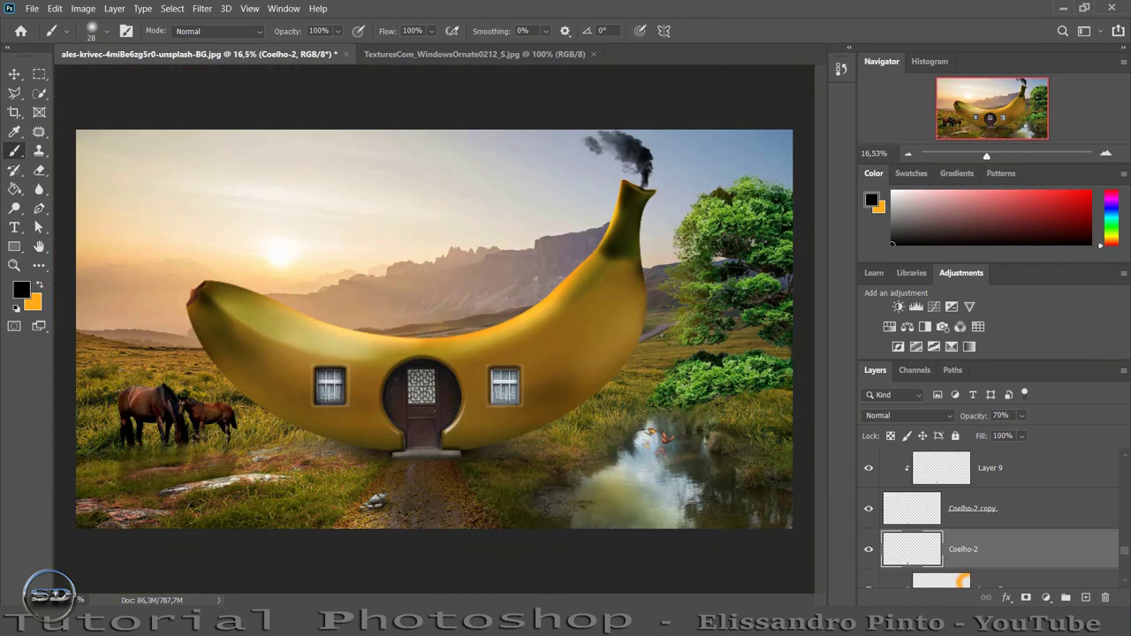
- Place the mailbox image onto the path below the door
{"action": "scroll", "coordinate": [936, 524], "scroll_direction": "up", "scroll_amount": 2}
{"action": "scroll", "coordinate": [936, 523], "scroll_direction": "up", "scroll_amount": 2}
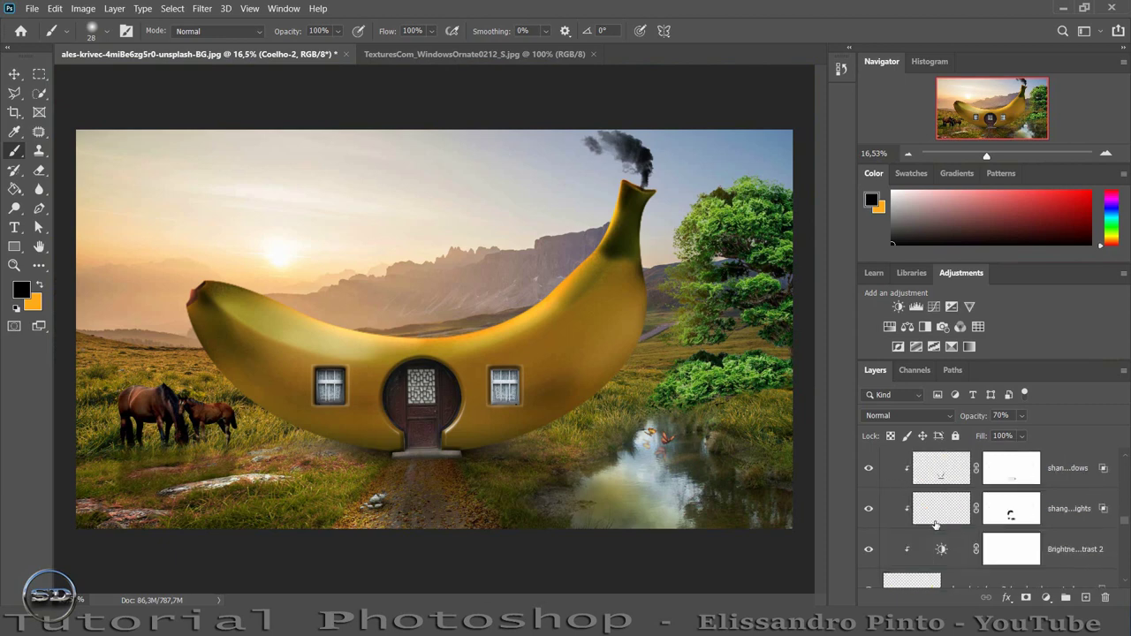
{"action": "scroll", "coordinate": [936, 523], "scroll_direction": "up", "scroll_amount": 2}
{"action": "scroll", "coordinate": [936, 523], "scroll_direction": "up", "scroll_amount": 2}
{"action": "scroll", "coordinate": [936, 523], "scroll_direction": "up", "scroll_amount": 1}
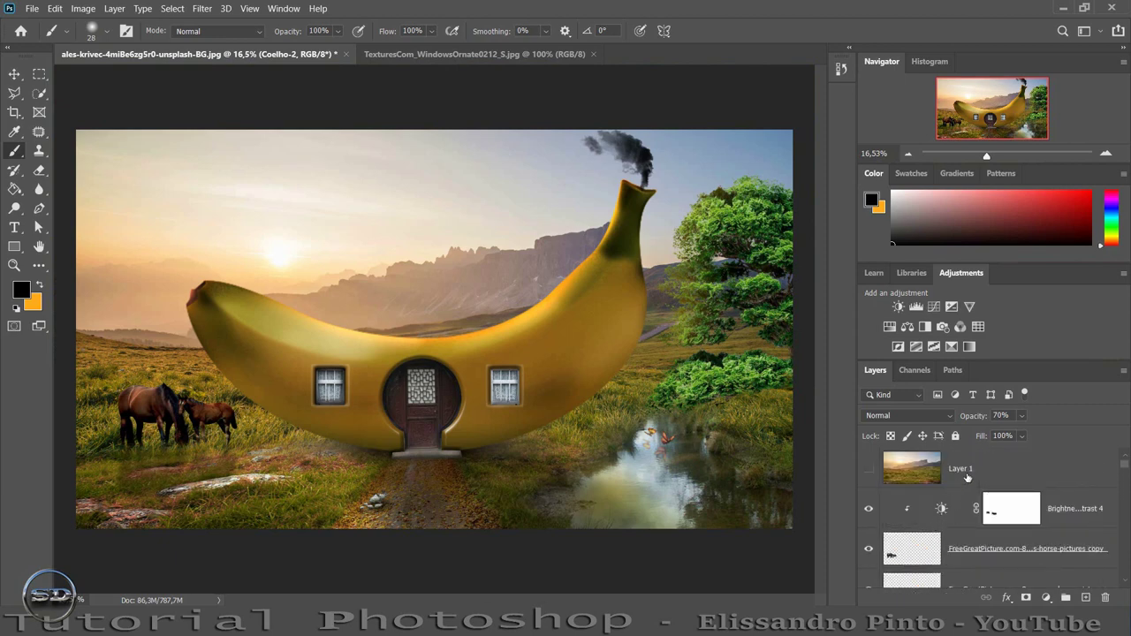
{"action": "left_click", "coordinate": [1049, 501]}
{"action": "left_click_drag", "start_coordinate": [504, 531], "coordinate": [503, 517]}
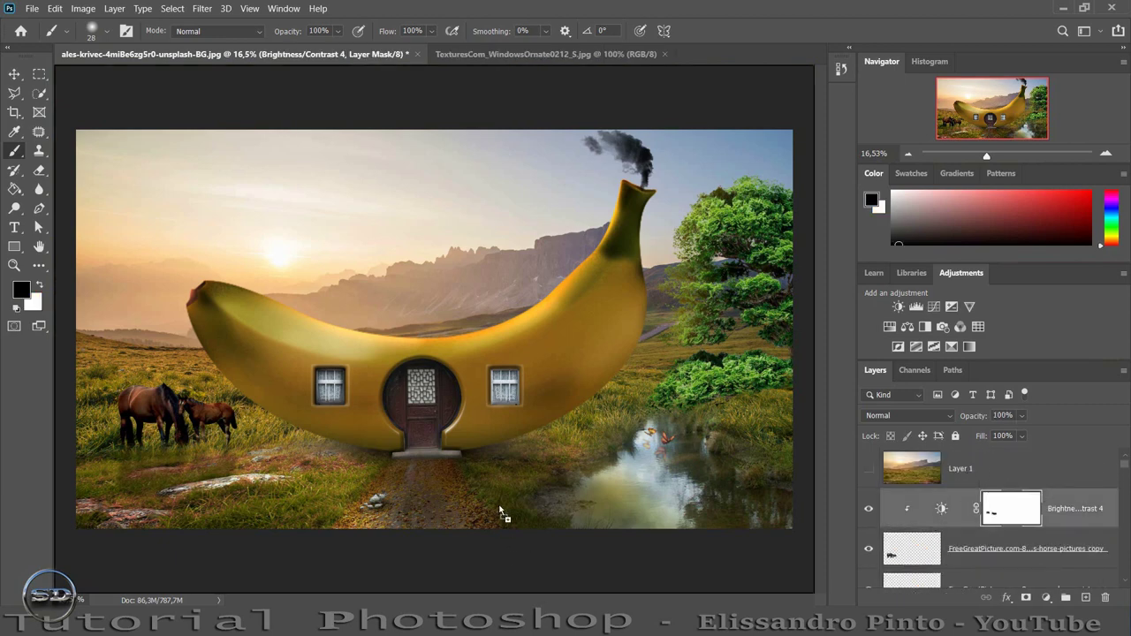
{"action": "left_click_drag", "start_coordinate": [437, 334], "coordinate": [505, 496]}
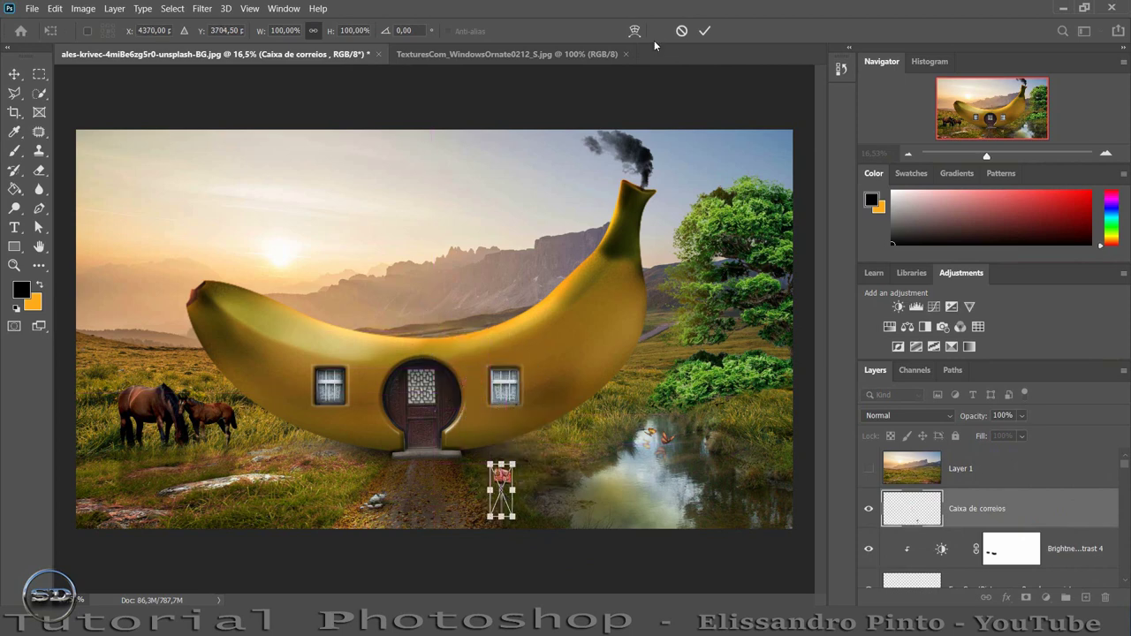
{"action": "left_click", "coordinate": [704, 31]}
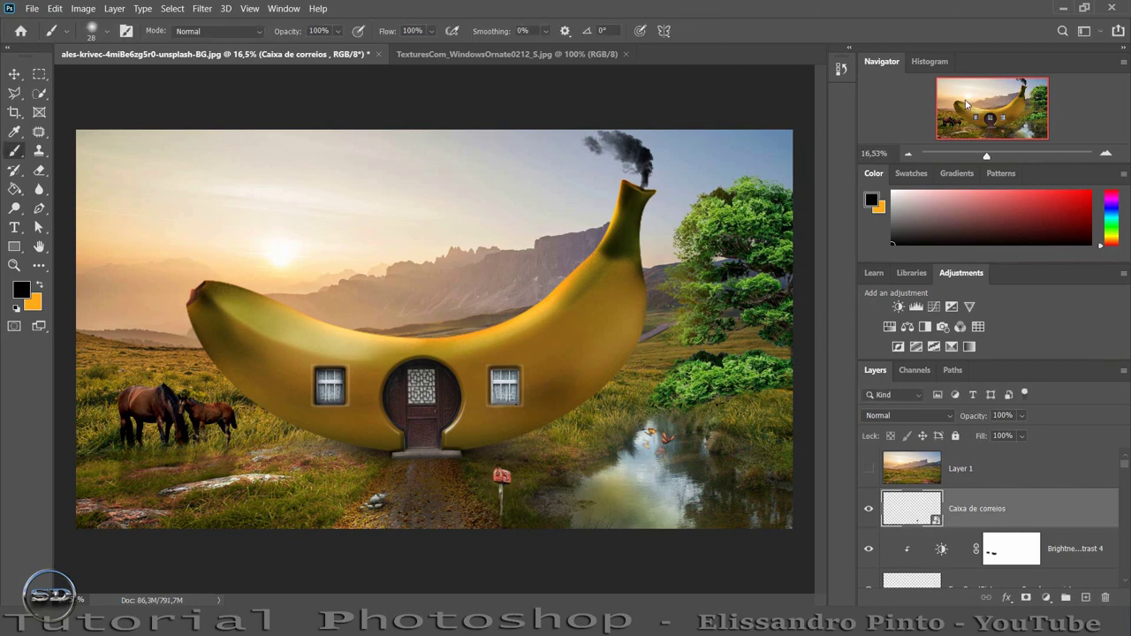
- Rasterize the mailbox, add a layer mask and paint out the post base with a size 77 brush
{"action": "left_click_drag", "start_coordinate": [989, 157], "coordinate": [1004, 154]}
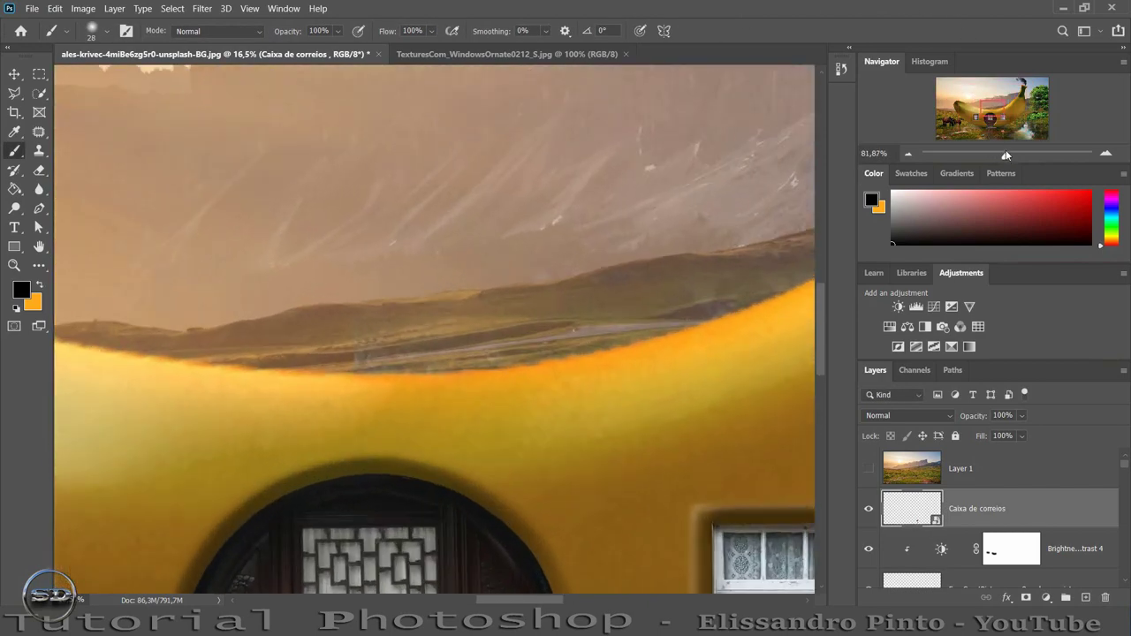
{"action": "left_click_drag", "start_coordinate": [992, 116], "coordinate": [996, 143]}
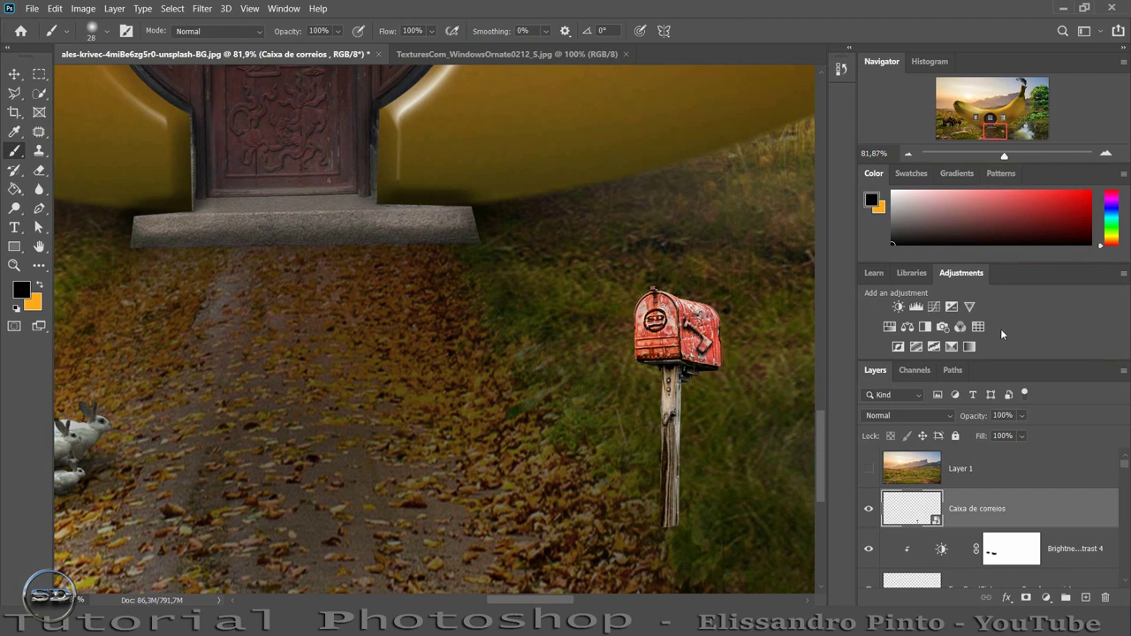
{"action": "right_click", "coordinate": [1000, 505]}
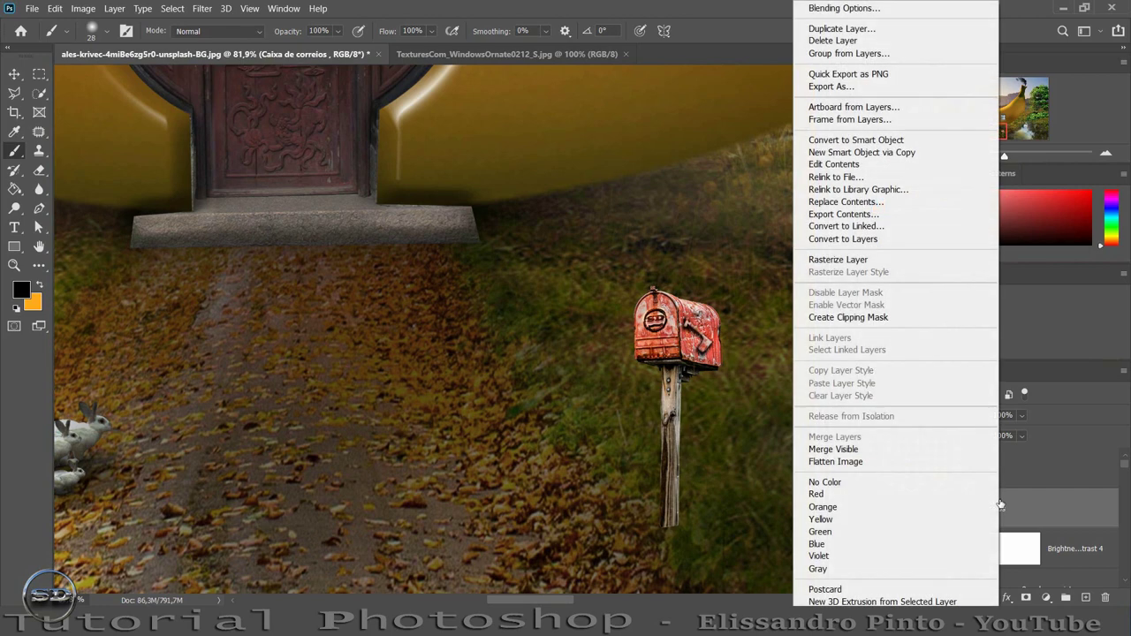
{"action": "left_click", "coordinate": [838, 259]}
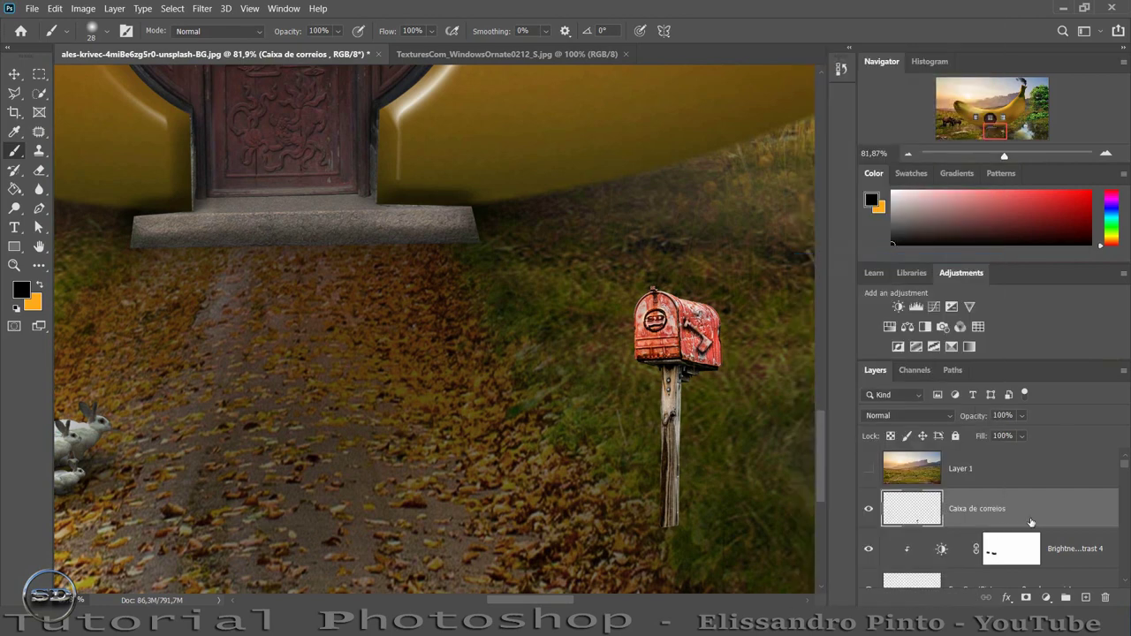
{"action": "left_click", "coordinate": [1028, 598]}
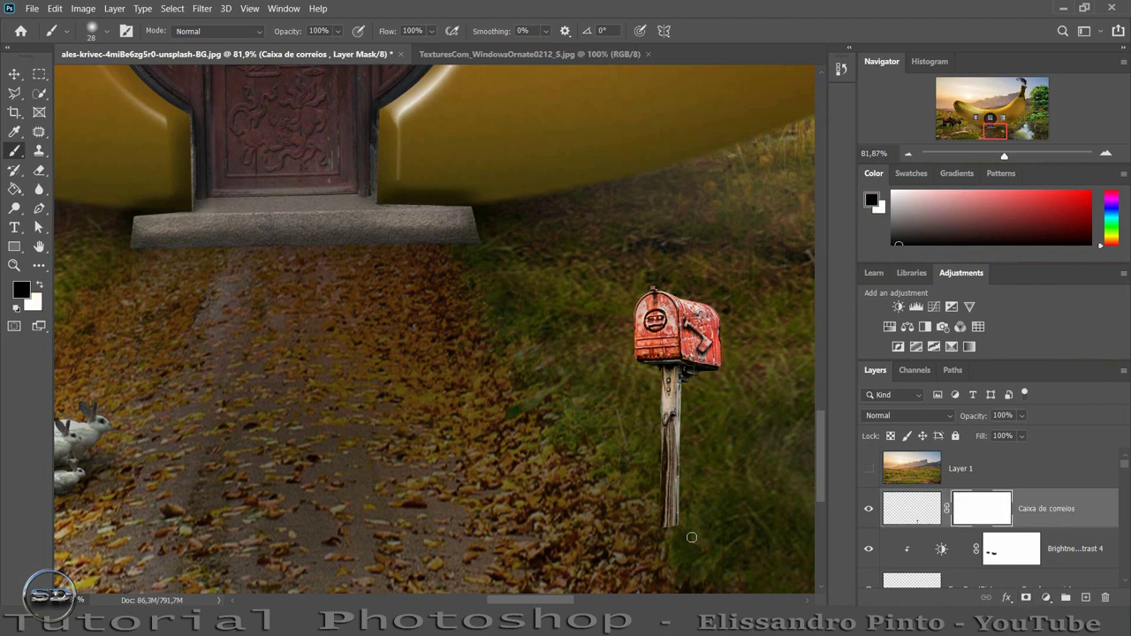
{"action": "left_click_drag", "start_coordinate": [680, 536], "coordinate": [690, 536]}
{"action": "left_click_drag", "start_coordinate": [663, 532], "coordinate": [735, 525]}
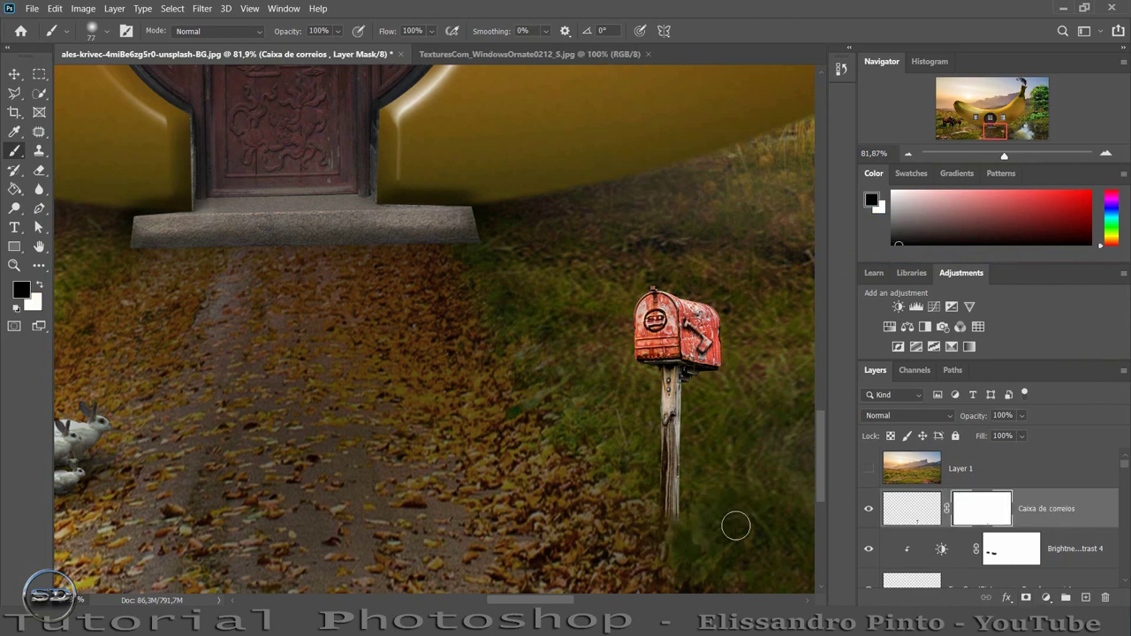
- Add a Hue/Saturation adjustment clipped to the mailbox and nudge its saturation
{"action": "left_click", "coordinate": [930, 514]}
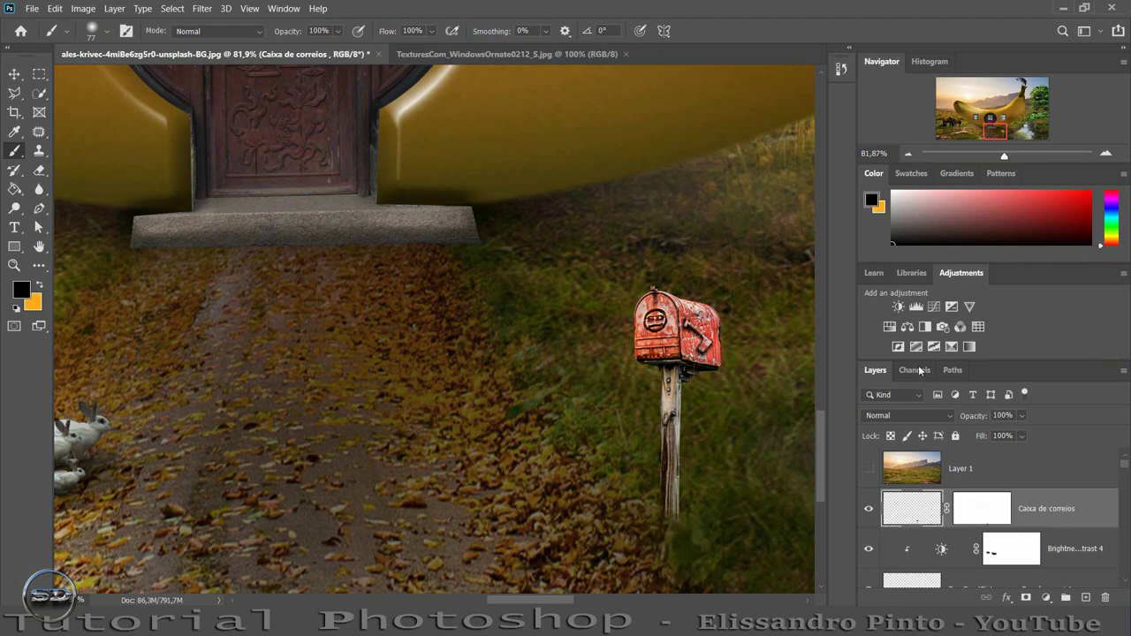
{"action": "left_click", "coordinate": [889, 327]}
{"action": "left_click", "coordinate": [323, 356]}
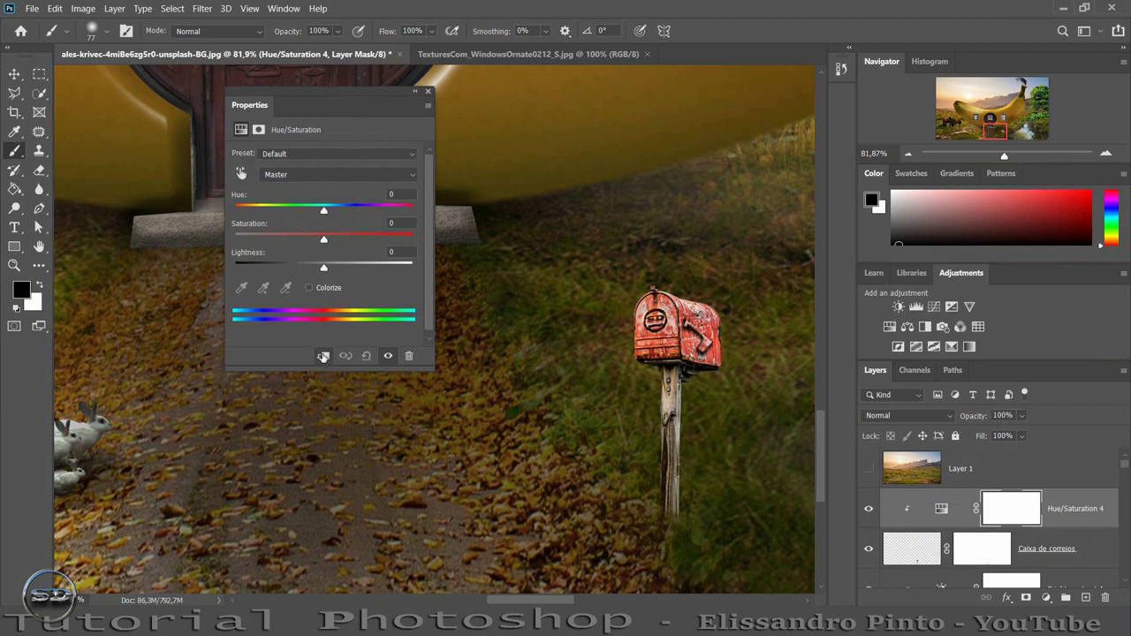
{"action": "left_click_drag", "start_coordinate": [322, 247], "coordinate": [319, 248]}
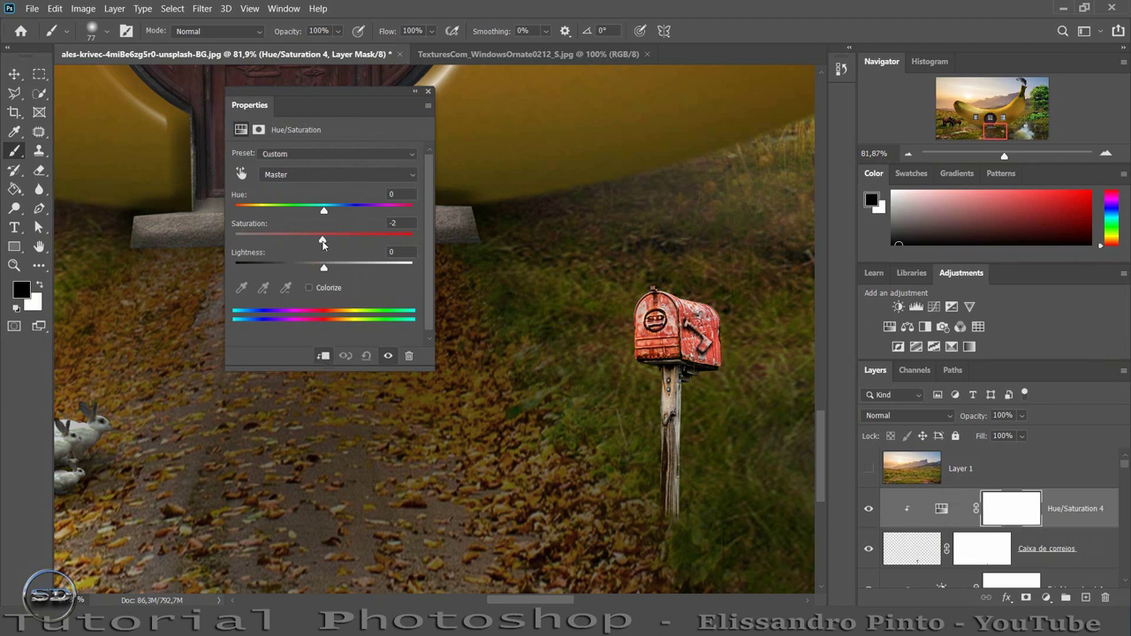
- Colorize the mailbox golden brown with Hue/Saturation at hue 42, saturation 56
{"action": "left_click", "coordinate": [309, 288]}
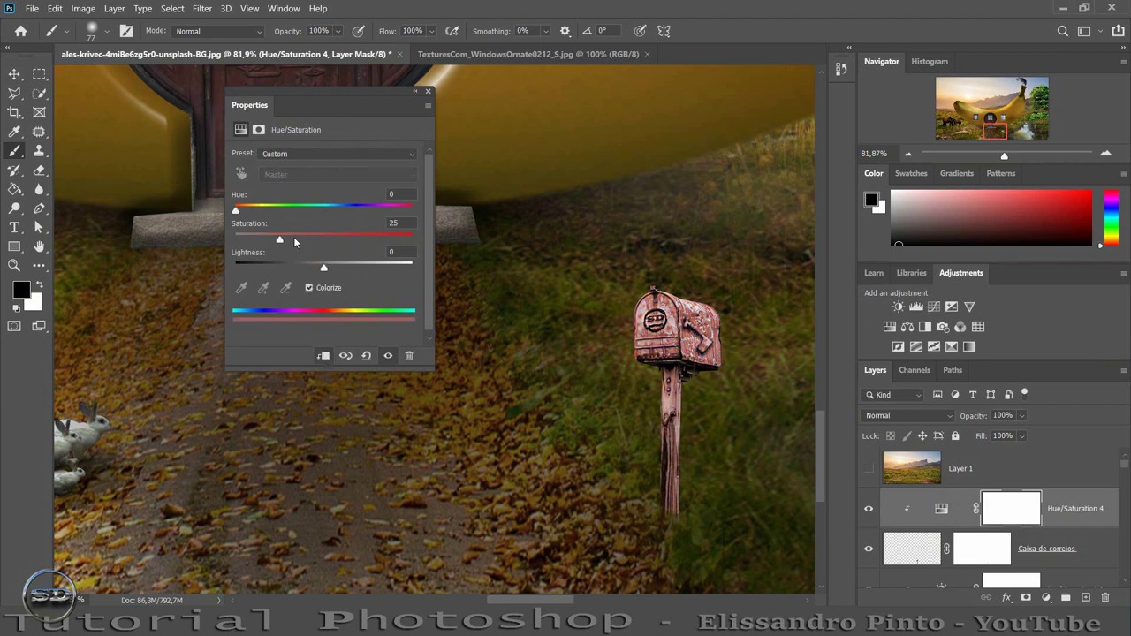
{"action": "left_click_drag", "start_coordinate": [239, 212], "coordinate": [342, 251]}
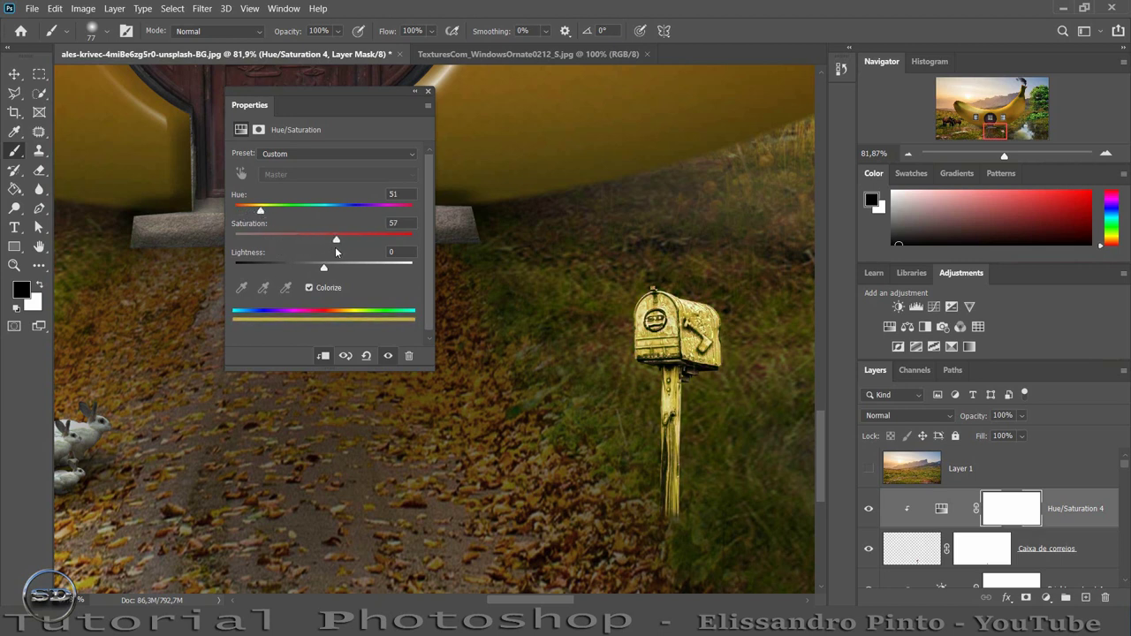
{"action": "left_click_drag", "start_coordinate": [260, 212], "coordinate": [255, 212]}
{"action": "left_click", "coordinate": [430, 93]}
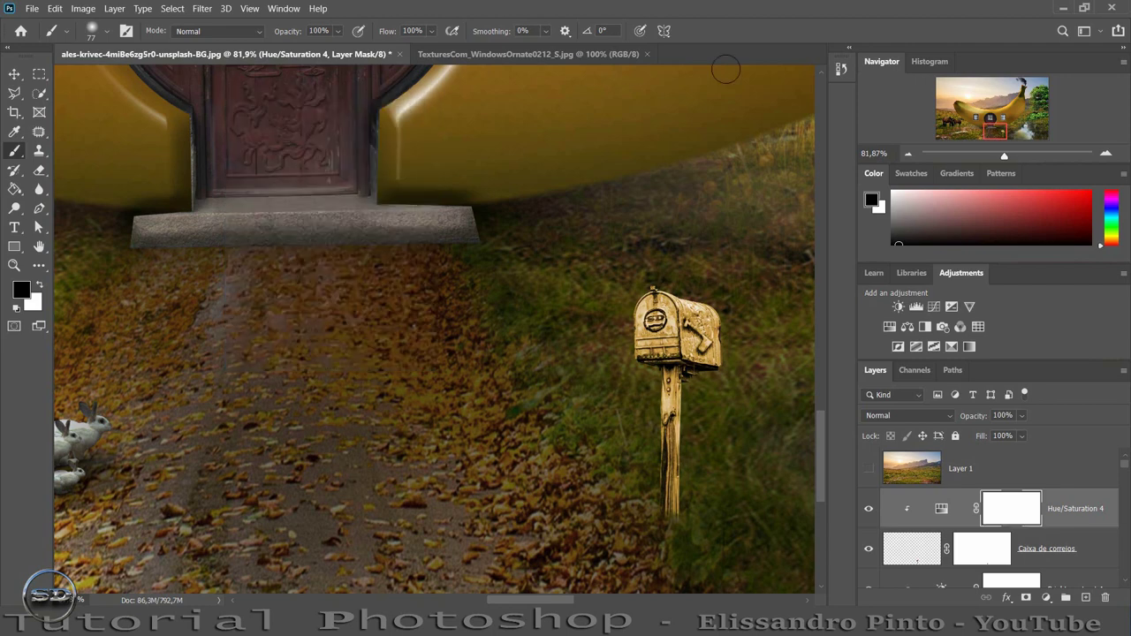
{"action": "left_click", "coordinate": [918, 543]}
- Add a Brightness/Contrast adjustment above the mailbox with brightness -150 and contrast 30
{"action": "left_click", "coordinate": [898, 307]}
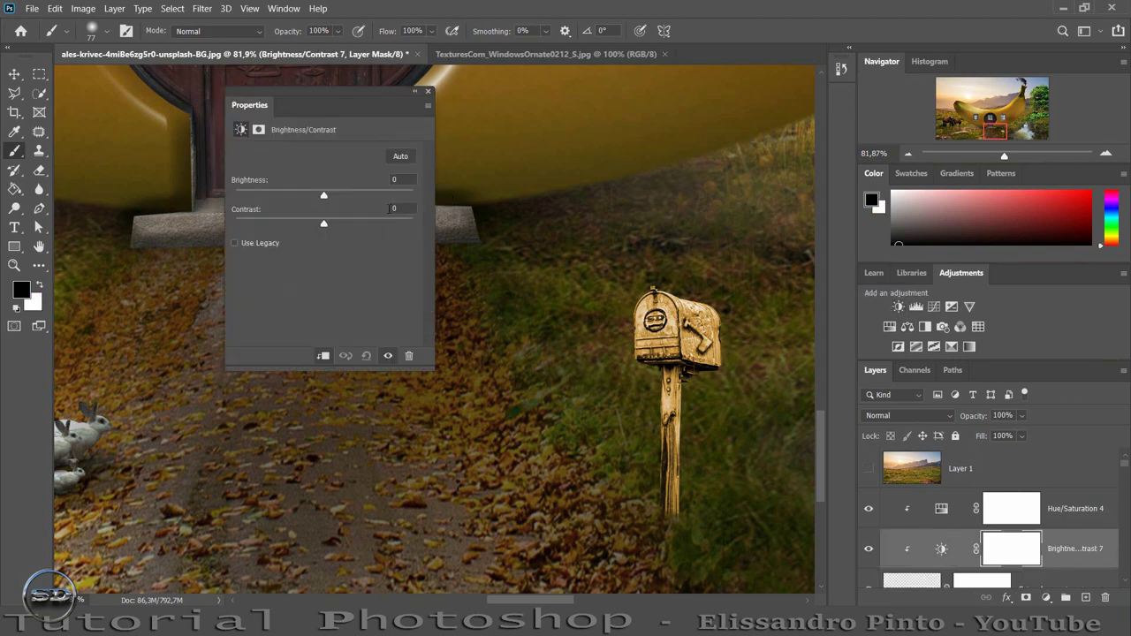
{"action": "left_click_drag", "start_coordinate": [323, 196], "coordinate": [224, 211]}
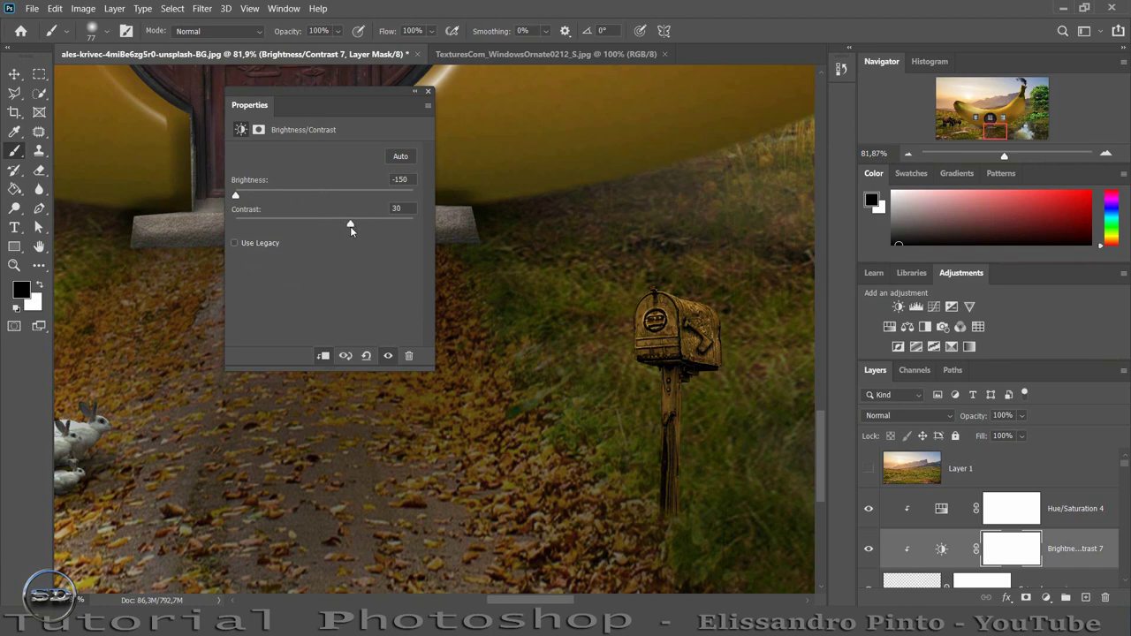
{"action": "left_click", "coordinate": [428, 91]}
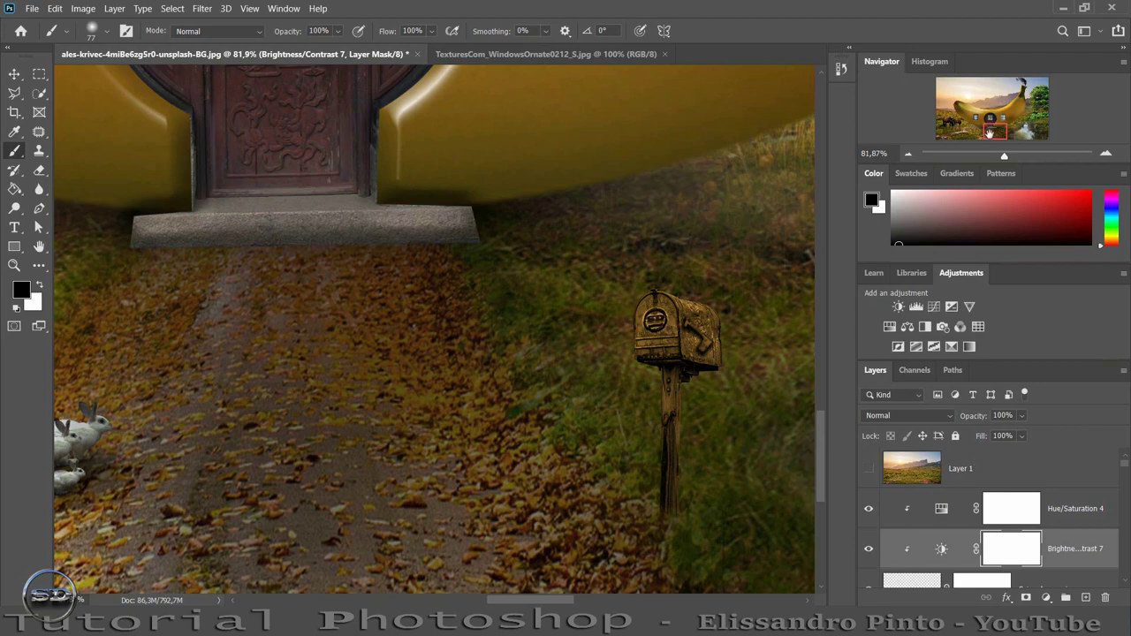
{"action": "left_click_drag", "start_coordinate": [1005, 159], "coordinate": [988, 160]}
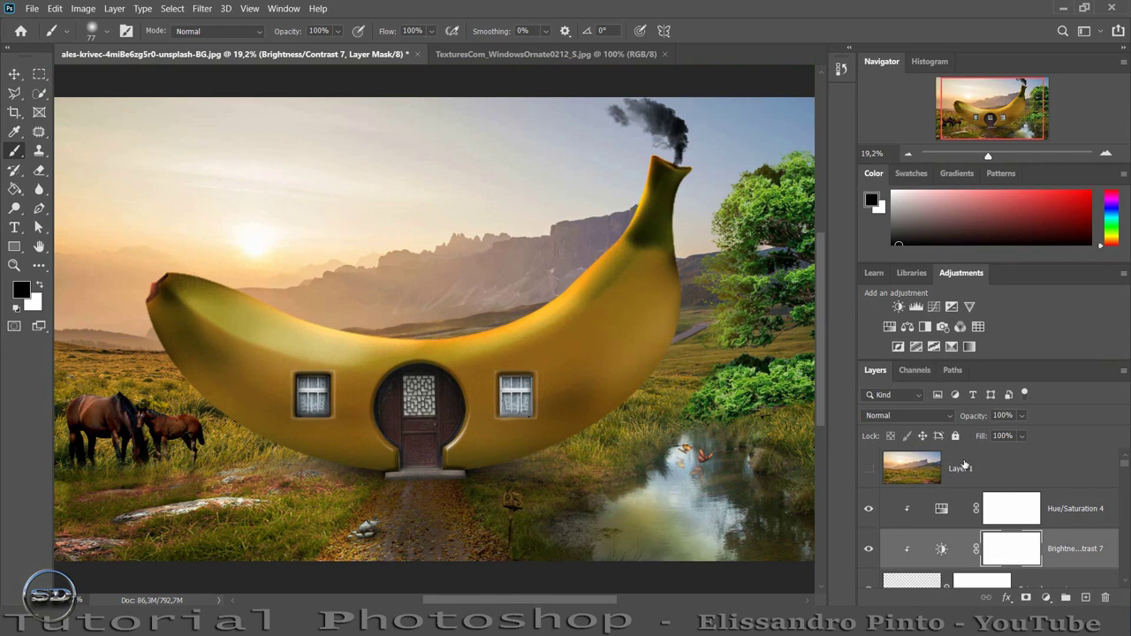
- Add a new layer and paint a large soft black shadow under the door
{"action": "left_click", "coordinate": [1011, 508]}
{"action": "left_click", "coordinate": [1082, 598]}
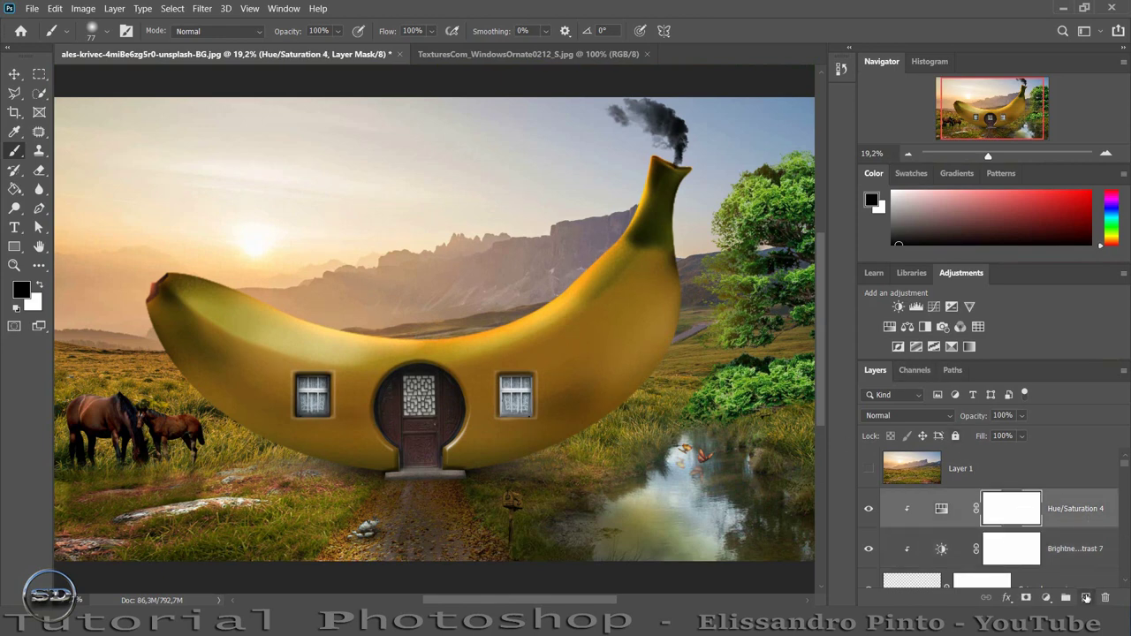
{"action": "left_click_drag", "start_coordinate": [415, 511], "coordinate": [477, 511]}
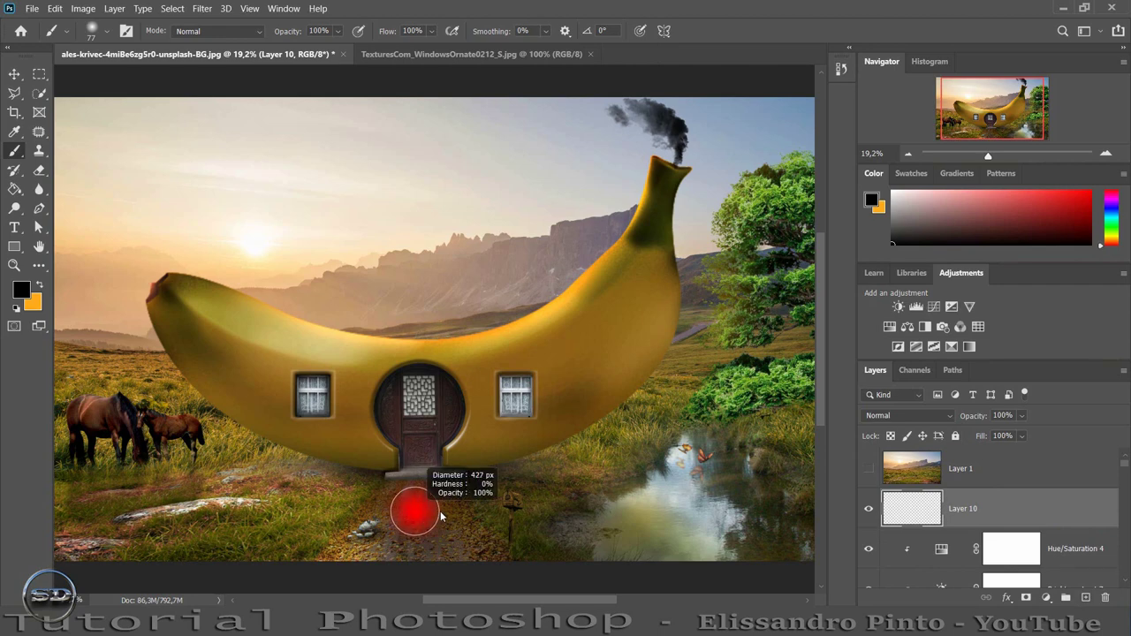
{"action": "mouse_move", "coordinate": [379, 482]}
{"action": "left_mouse_down"}
{"action": "mouse_move", "coordinate": [442, 468]}
{"action": "mouse_move", "coordinate": [486, 477]}
{"action": "left_mouse_up"}
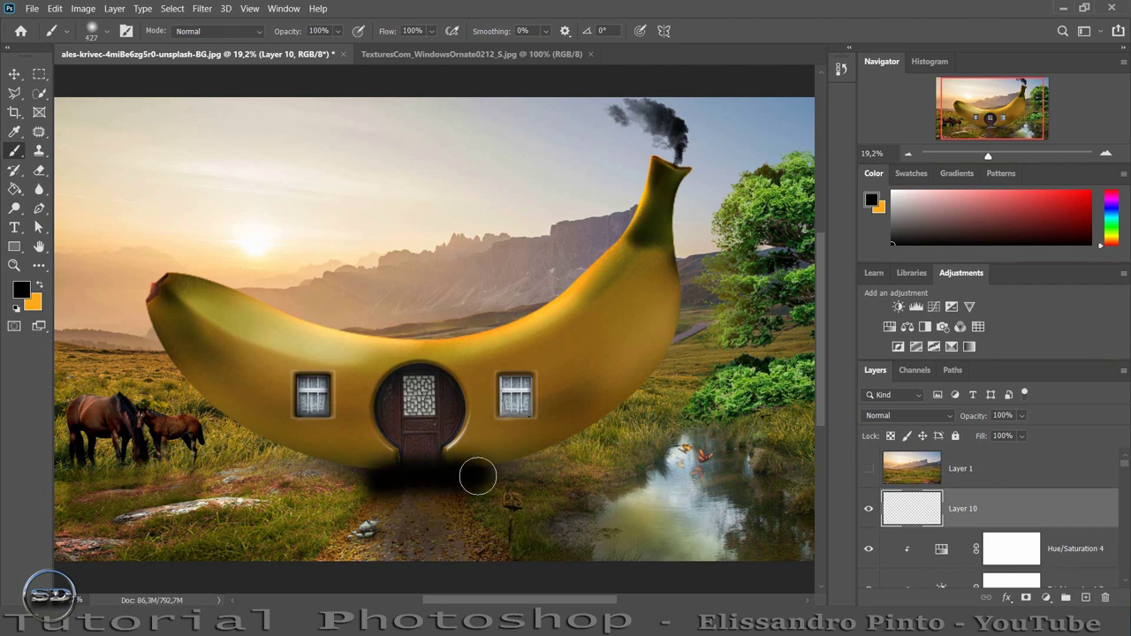
{"action": "left_click", "coordinate": [202, 8]}
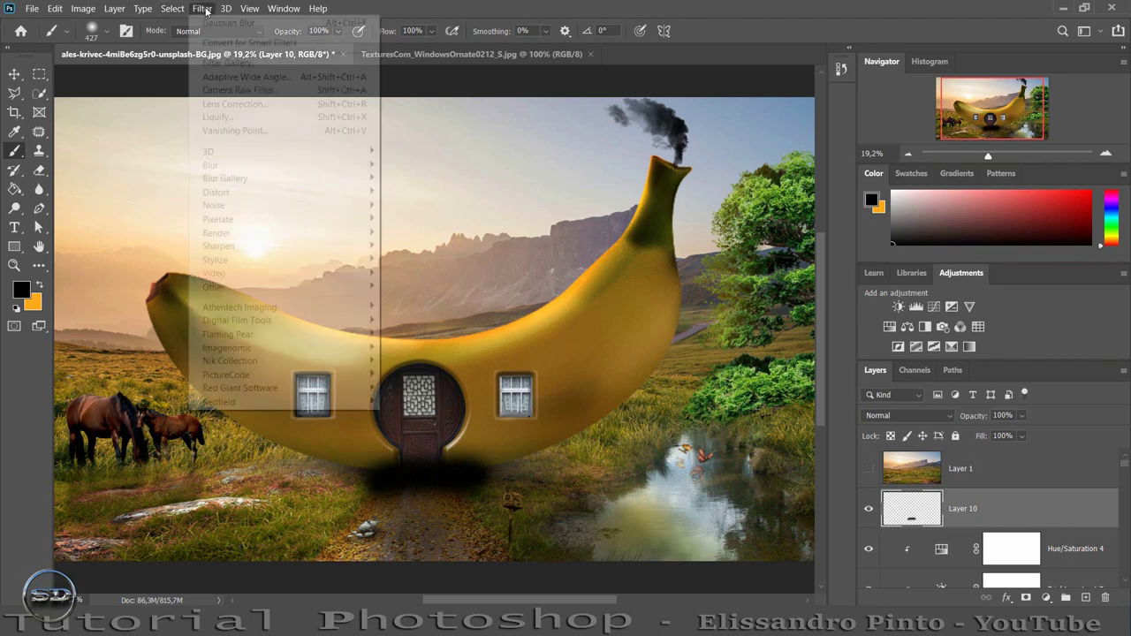
{"action": "key", "text": "Escape"}
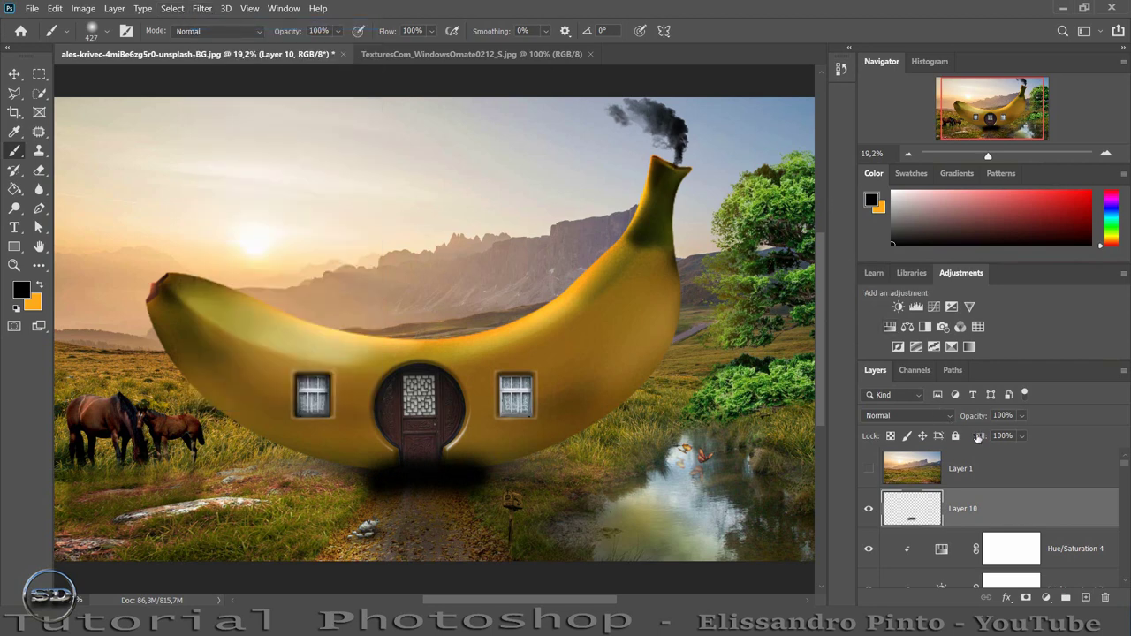
- Lower the shadow layer to 55% Fill and 59% Opacity
{"action": "left_click_drag", "start_coordinate": [981, 439], "coordinate": [942, 436]}
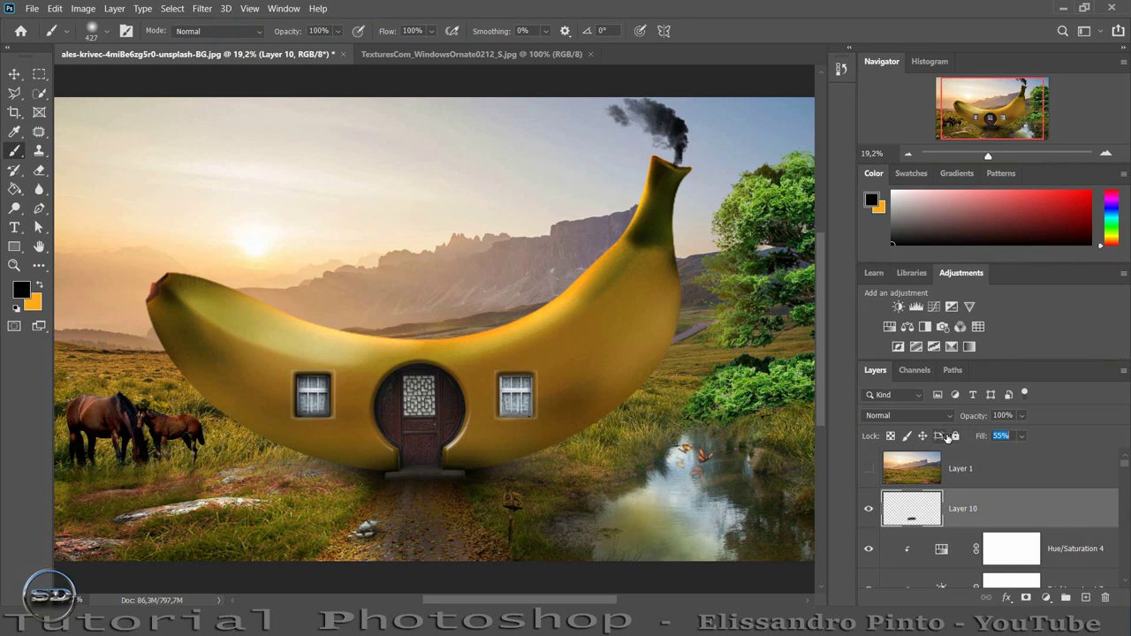
{"action": "left_click", "coordinate": [868, 510]}
{"action": "left_click", "coordinate": [868, 510]}
{"action": "left_click_drag", "start_coordinate": [982, 416], "coordinate": [957, 417]}
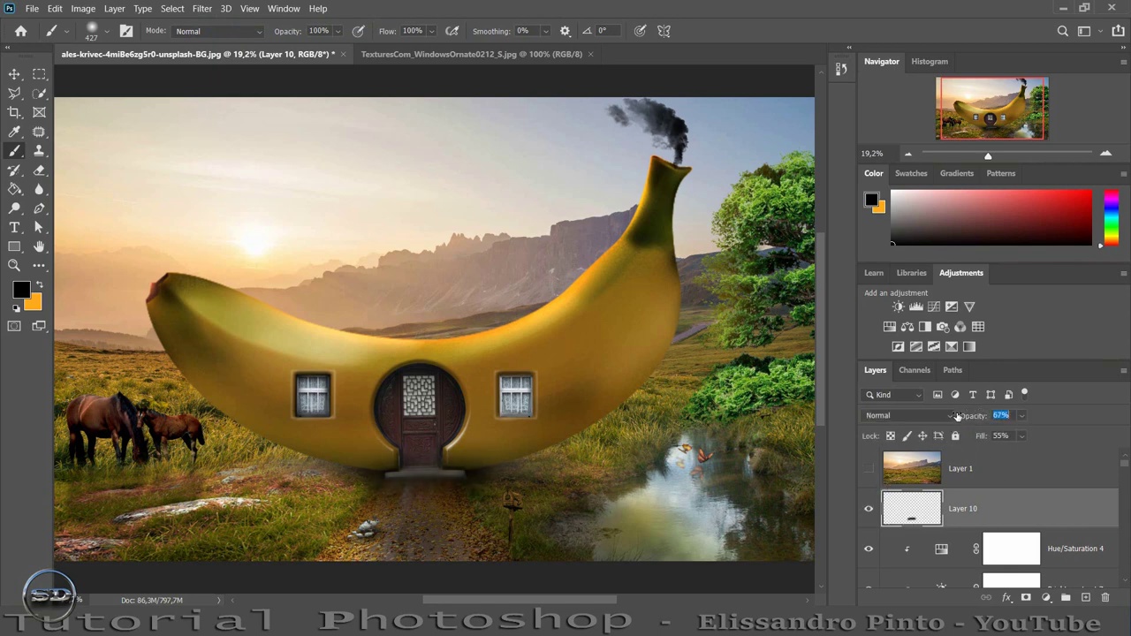
{"action": "left_click_drag", "start_coordinate": [952, 417], "coordinate": [954, 421]}
{"action": "left_click", "coordinate": [868, 512]}
{"action": "left_click", "coordinate": [867, 513]}
- Mask the shadow layer, paint out the excess, and set a 137 px white brush
{"action": "left_click", "coordinate": [1026, 598]}
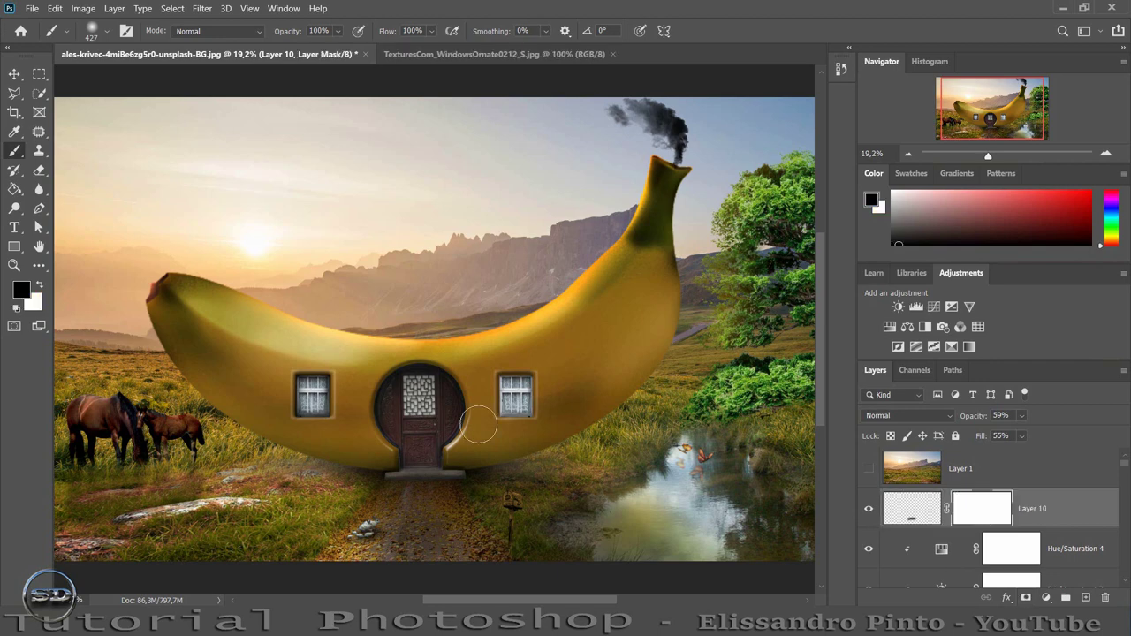
{"action": "mouse_move", "coordinate": [413, 460]}
{"action": "left_mouse_down"}
{"action": "mouse_move", "coordinate": [405, 449]}
{"action": "mouse_move", "coordinate": [526, 444]}
{"action": "left_mouse_up"}
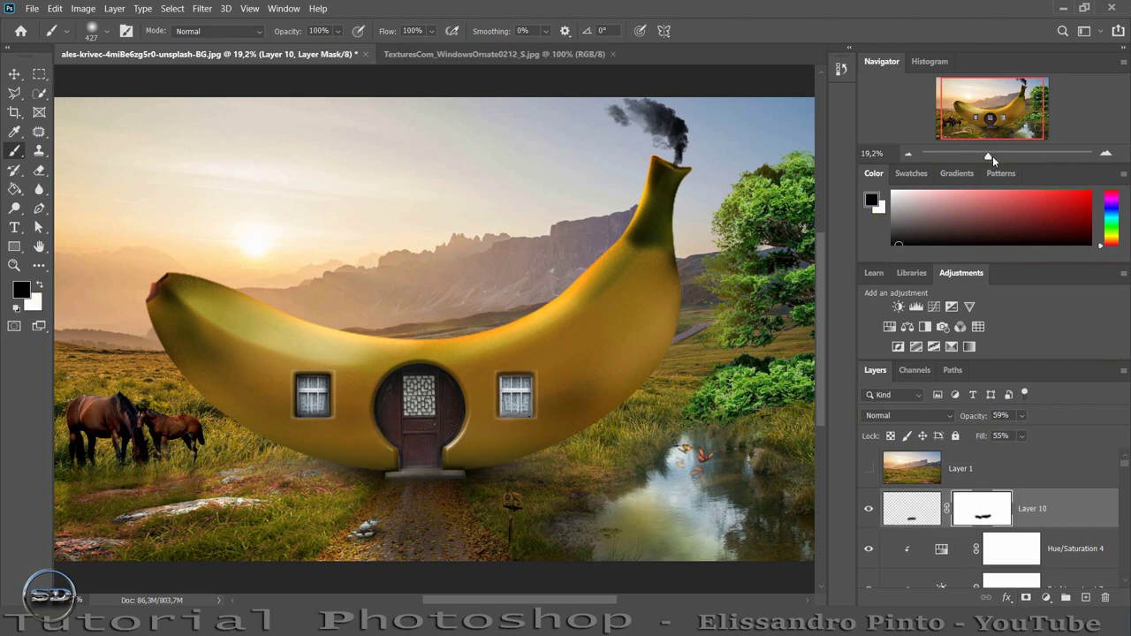
{"action": "left_click_drag", "start_coordinate": [992, 159], "coordinate": [1002, 156]}
{"action": "left_click_drag", "start_coordinate": [991, 113], "coordinate": [991, 129]}
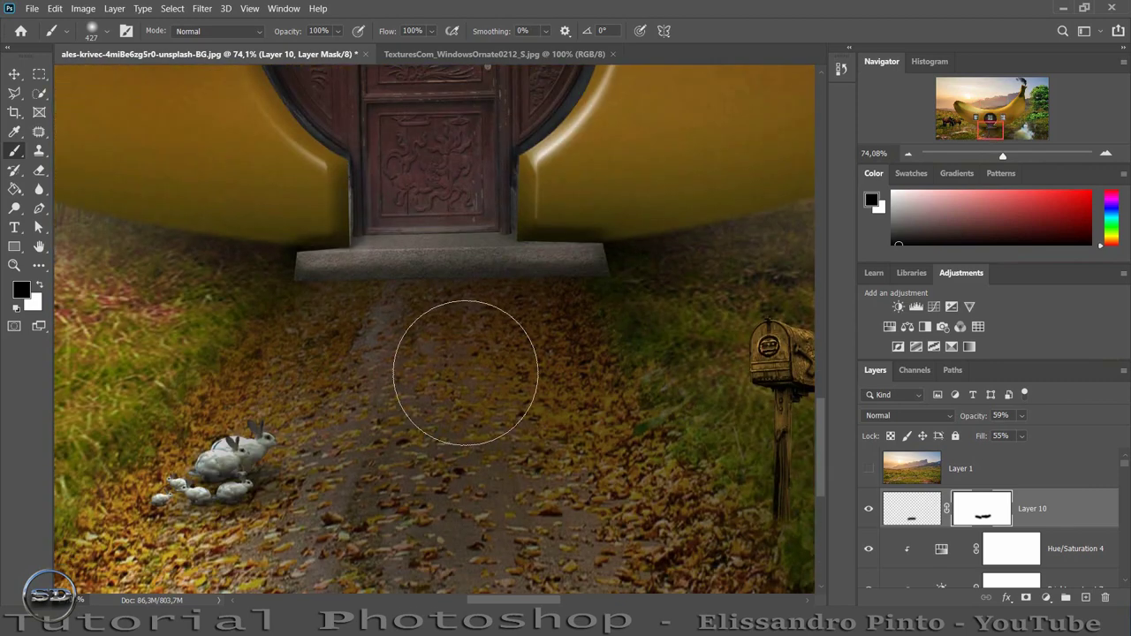
{"action": "left_click_drag", "start_coordinate": [466, 373], "coordinate": [385, 371]}
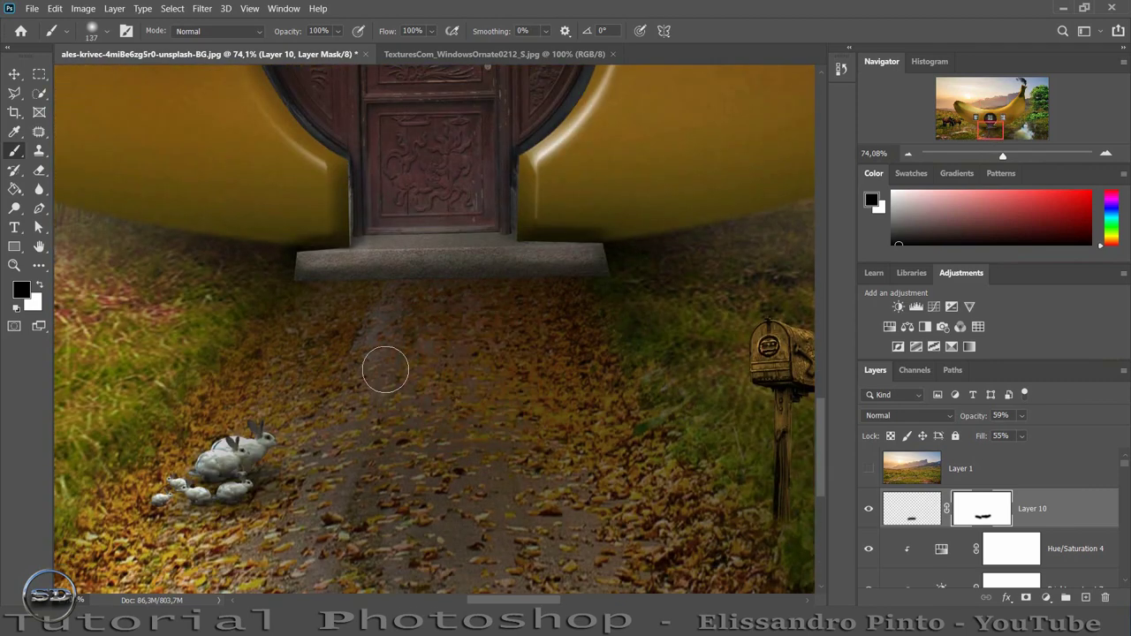
{"action": "left_click", "coordinate": [39, 288]}
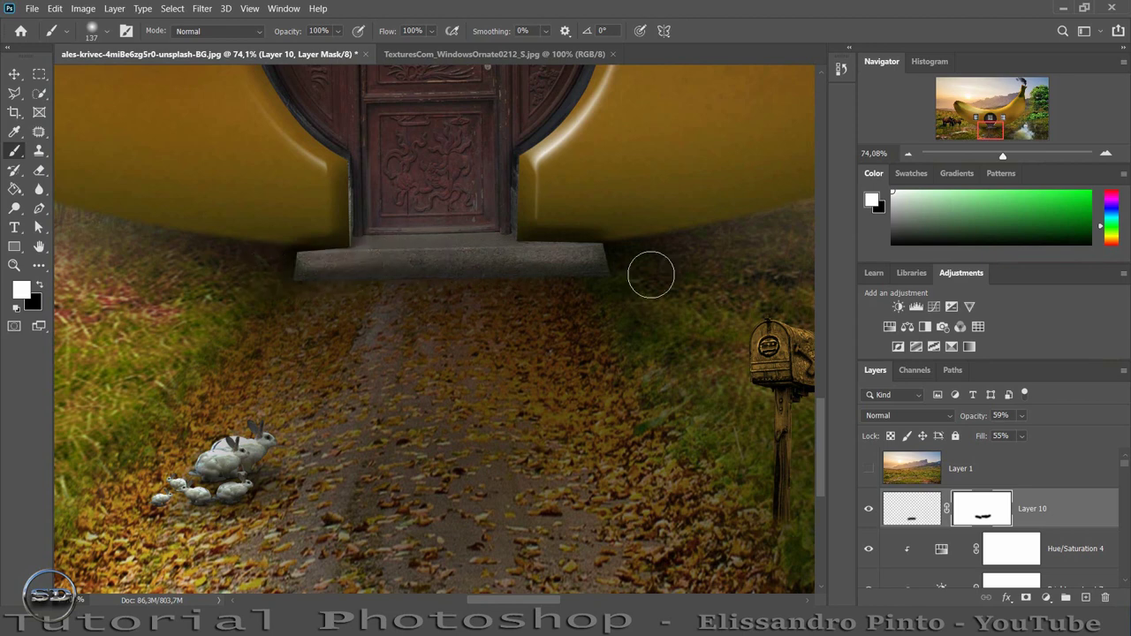
- Zoom to the doorstep and create Layer 11 plus a clipped Layer 12 above Outer Emboss Shadows
{"action": "left_click_drag", "start_coordinate": [1005, 160], "coordinate": [1012, 158]}
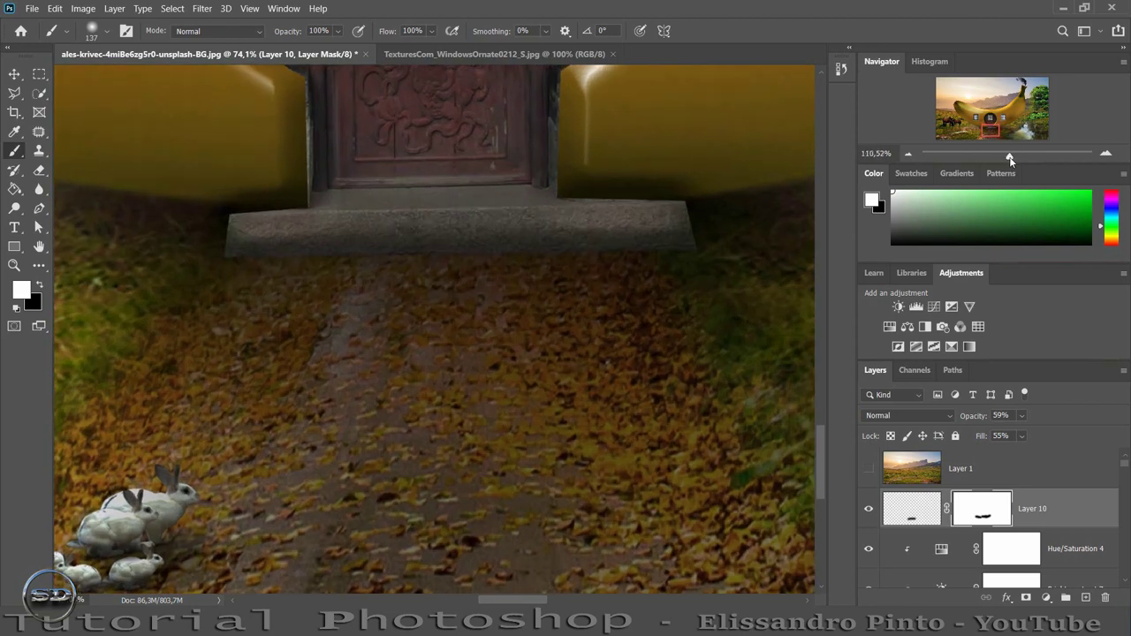
{"action": "scroll", "coordinate": [1074, 503], "scroll_direction": "down", "scroll_amount": 1}
{"action": "scroll", "coordinate": [1074, 503], "scroll_direction": "down", "scroll_amount": 1}
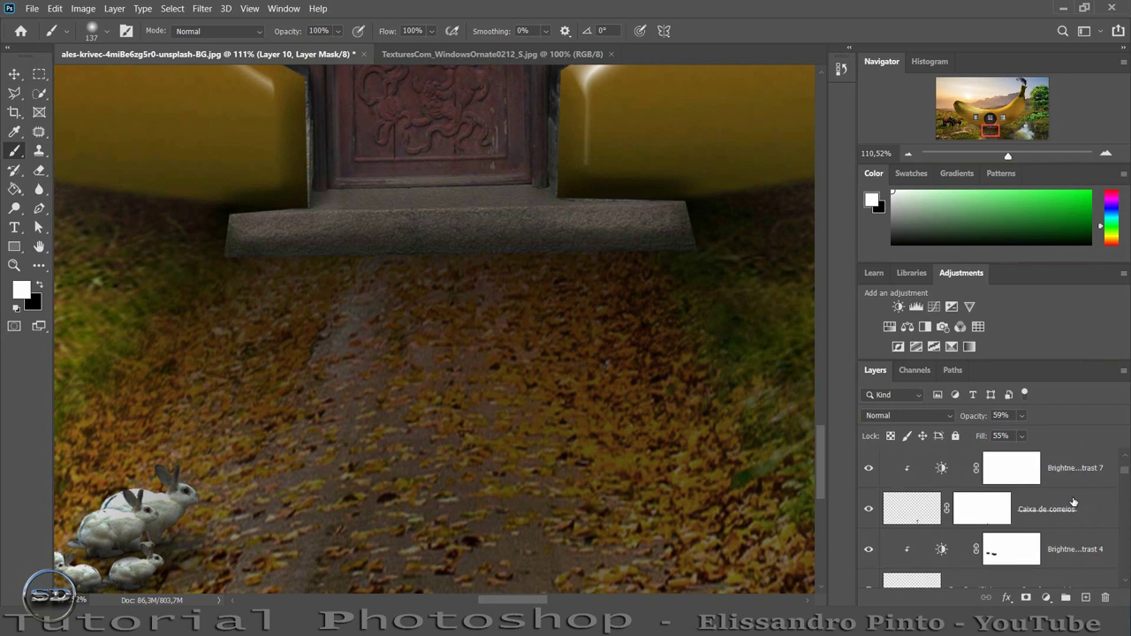
{"action": "scroll", "coordinate": [1074, 503], "scroll_direction": "down", "scroll_amount": 1}
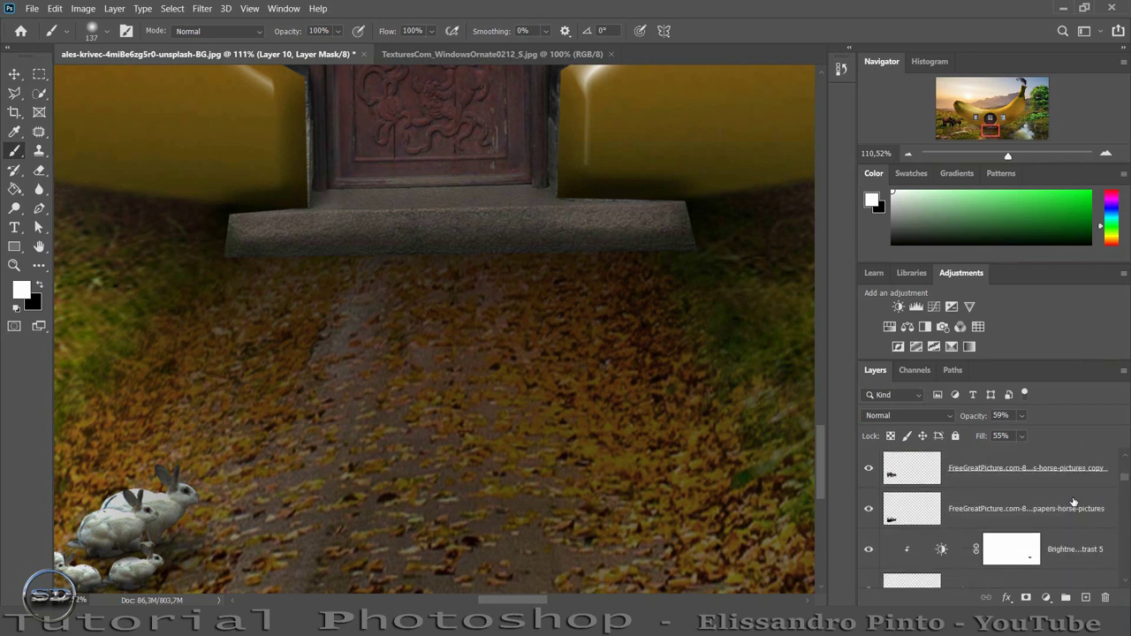
{"action": "scroll", "coordinate": [1074, 503], "scroll_direction": "down", "scroll_amount": 1}
{"action": "scroll", "coordinate": [1073, 503], "scroll_direction": "down", "scroll_amount": 1}
{"action": "scroll", "coordinate": [1074, 503], "scroll_direction": "down", "scroll_amount": 1}
{"action": "scroll", "coordinate": [1073, 503], "scroll_direction": "down", "scroll_amount": 1}
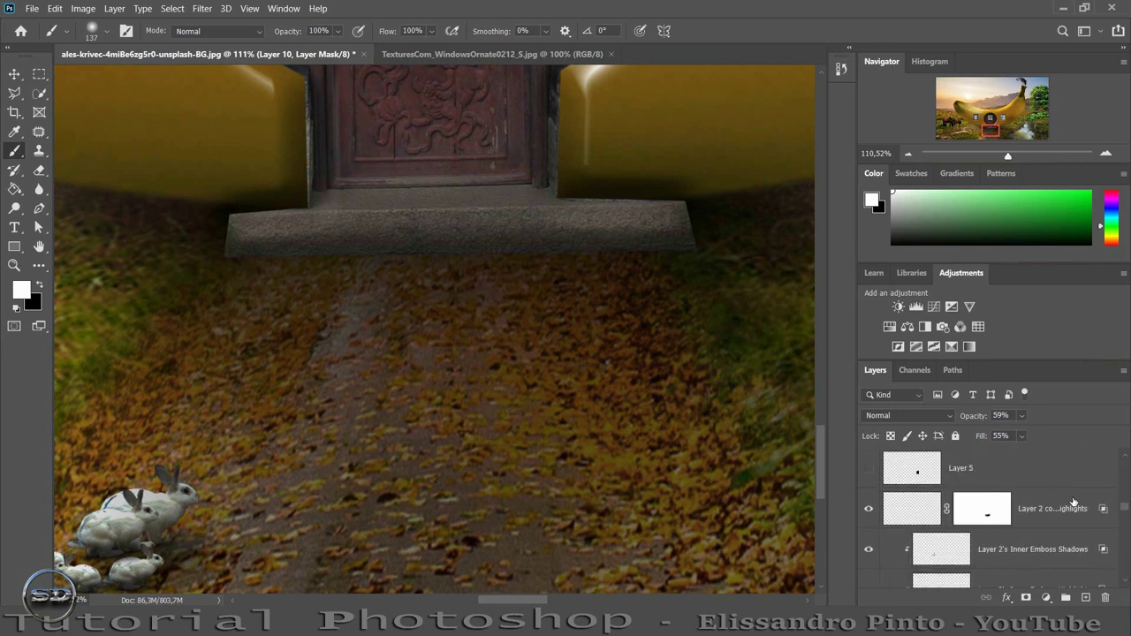
{"action": "scroll", "coordinate": [1074, 502], "scroll_direction": "down", "scroll_amount": 1}
{"action": "scroll", "coordinate": [1074, 503], "scroll_direction": "down", "scroll_amount": 1}
{"action": "scroll", "coordinate": [1074, 503], "scroll_direction": "down", "scroll_amount": 2}
{"action": "scroll", "coordinate": [1074, 503], "scroll_direction": "down", "scroll_amount": 1}
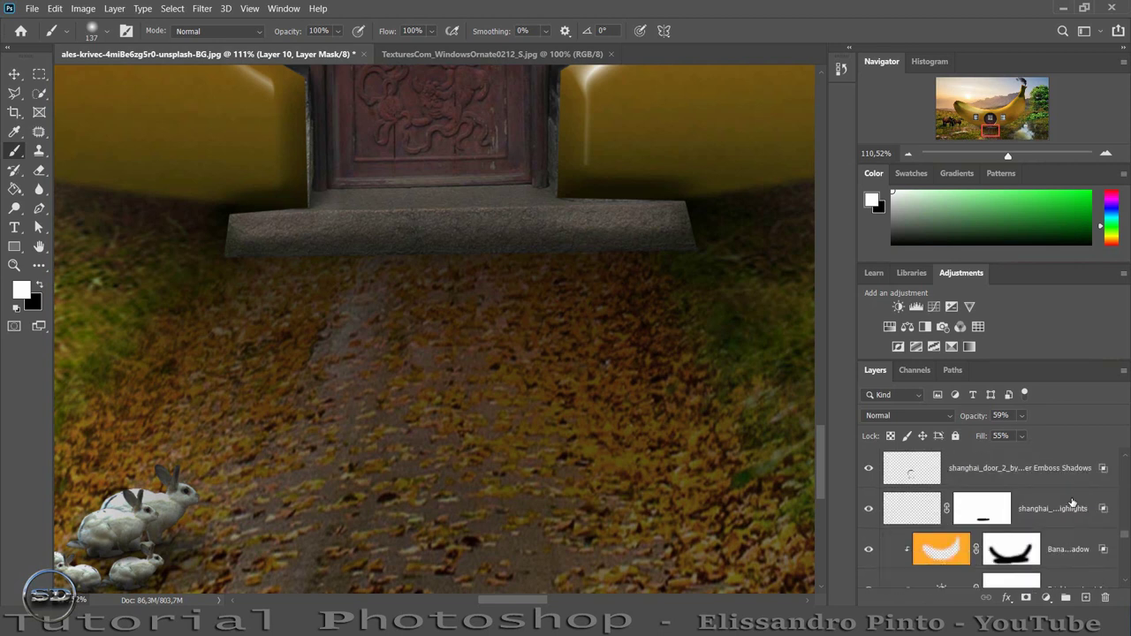
{"action": "scroll", "coordinate": [1074, 503], "scroll_direction": "up", "scroll_amount": 1}
{"action": "left_click", "coordinate": [935, 546]}
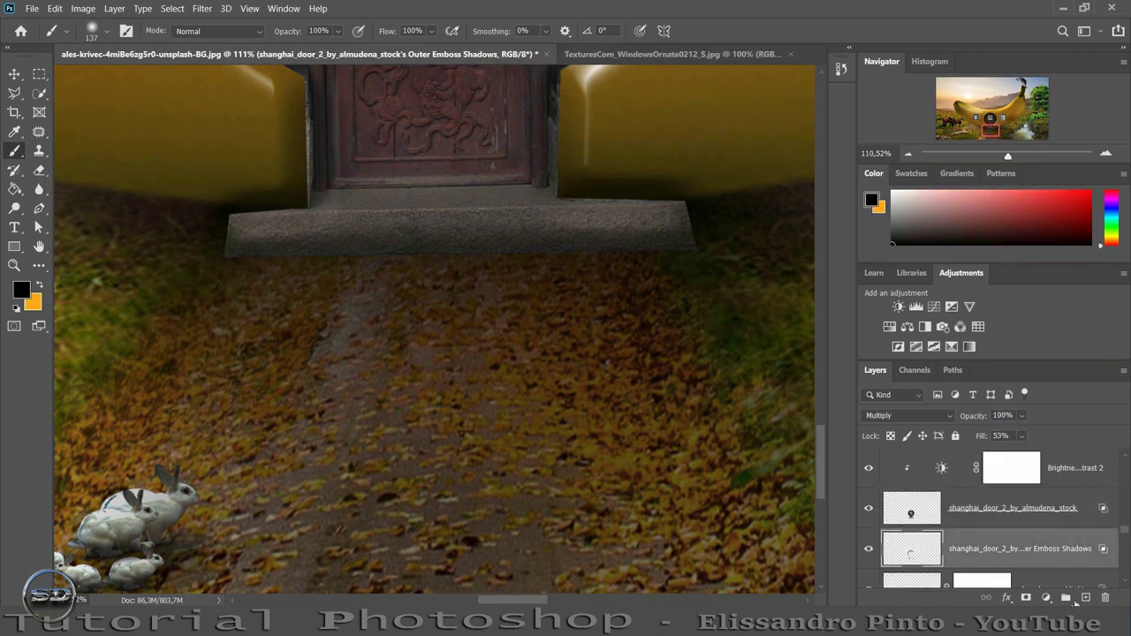
{"action": "left_click", "coordinate": [1086, 597]}
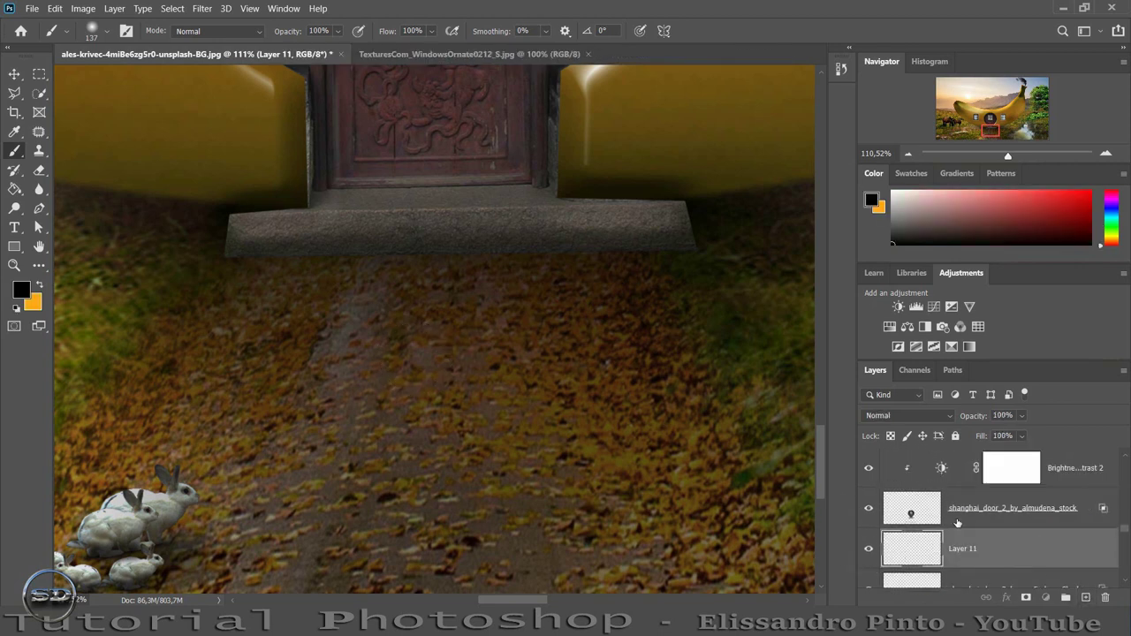
{"action": "left_click", "coordinate": [957, 523]}
{"action": "left_click", "coordinate": [1086, 598]}
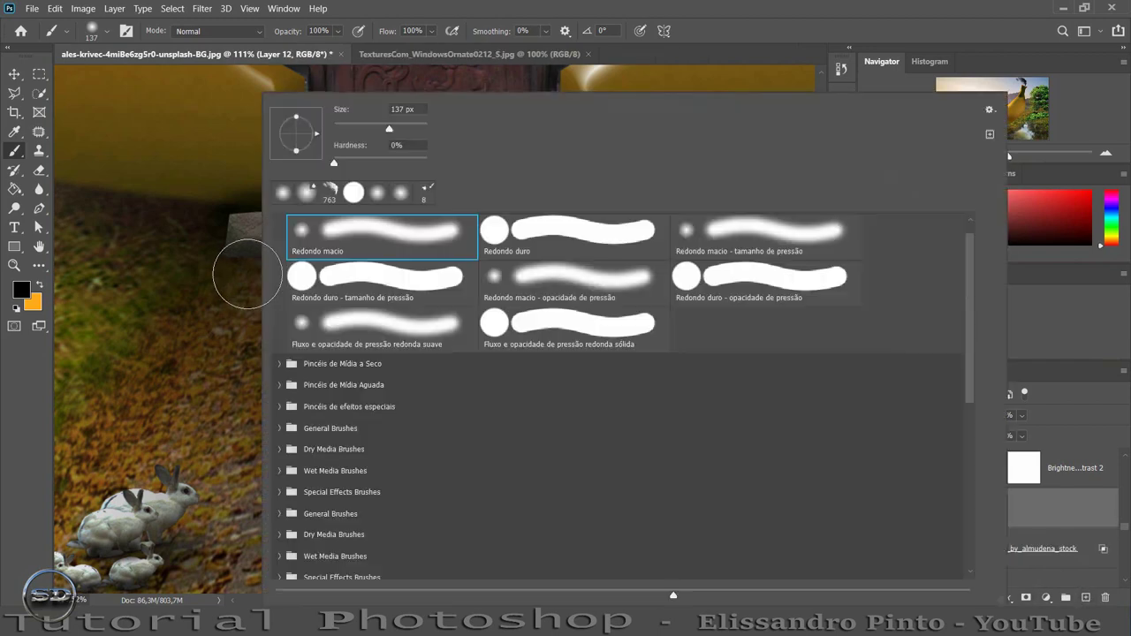
- Paint a soft black shadow under the stone step on Layer 12 and lower its fill
{"action": "right_click", "coordinate": [252, 274]}
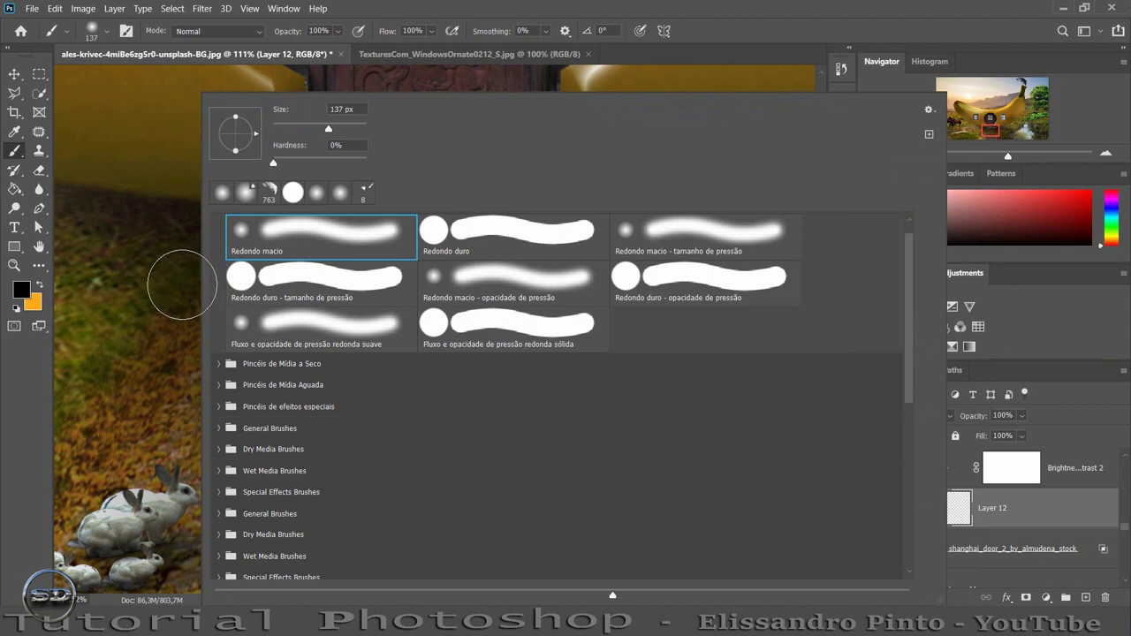
{"action": "left_click", "coordinate": [66, 343]}
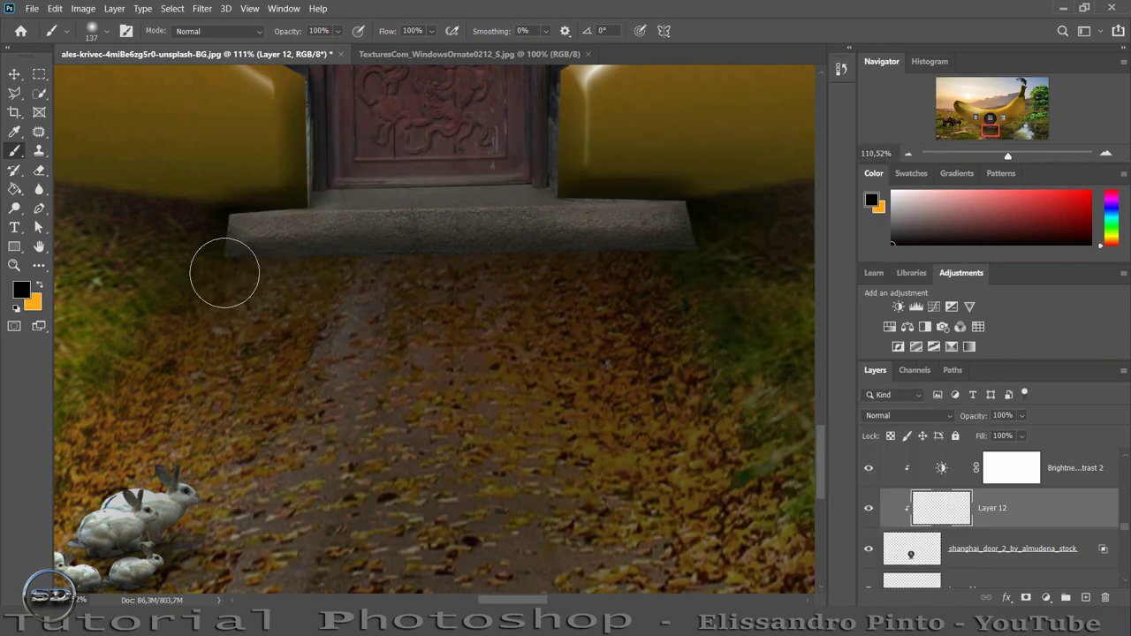
{"action": "left_click_drag", "start_coordinate": [295, 270], "coordinate": [704, 262]}
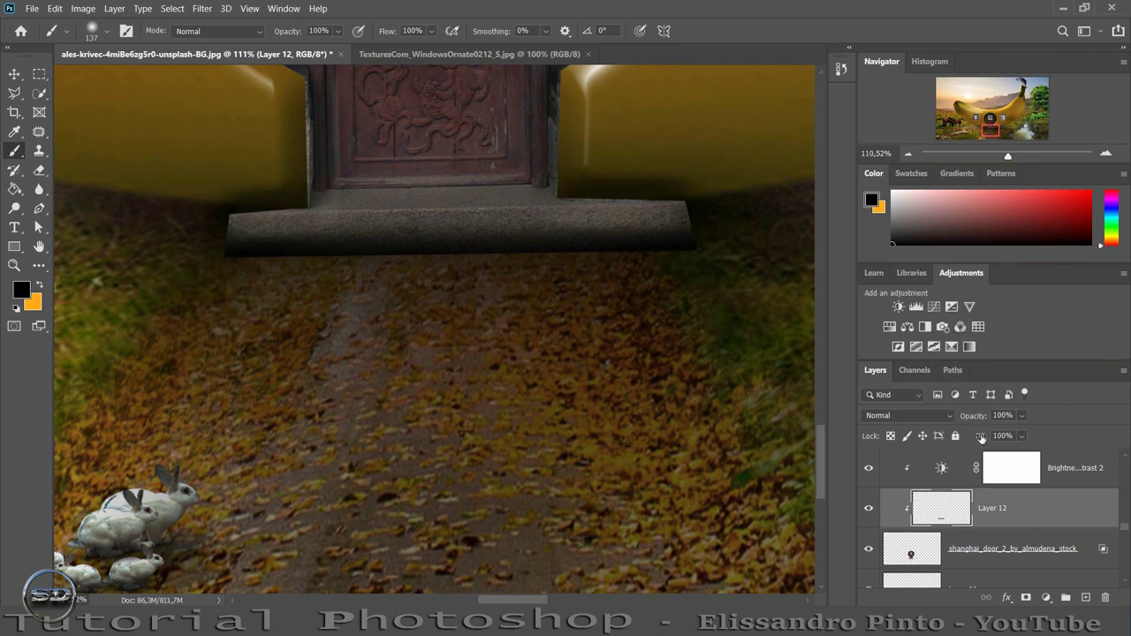
{"action": "left_click_drag", "start_coordinate": [981, 438], "coordinate": [962, 438]}
- On Layer 11, darken the ground along the step's lower edge at 92% opacity
{"action": "left_click", "coordinate": [932, 581]}
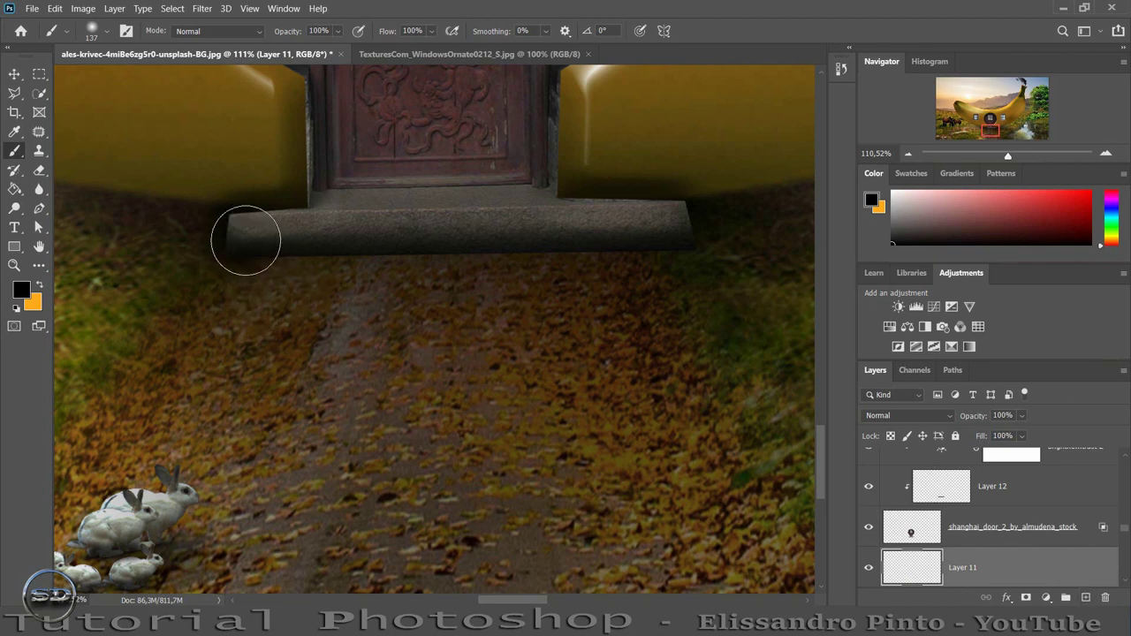
{"action": "left_click_drag", "start_coordinate": [242, 238], "coordinate": [712, 236]}
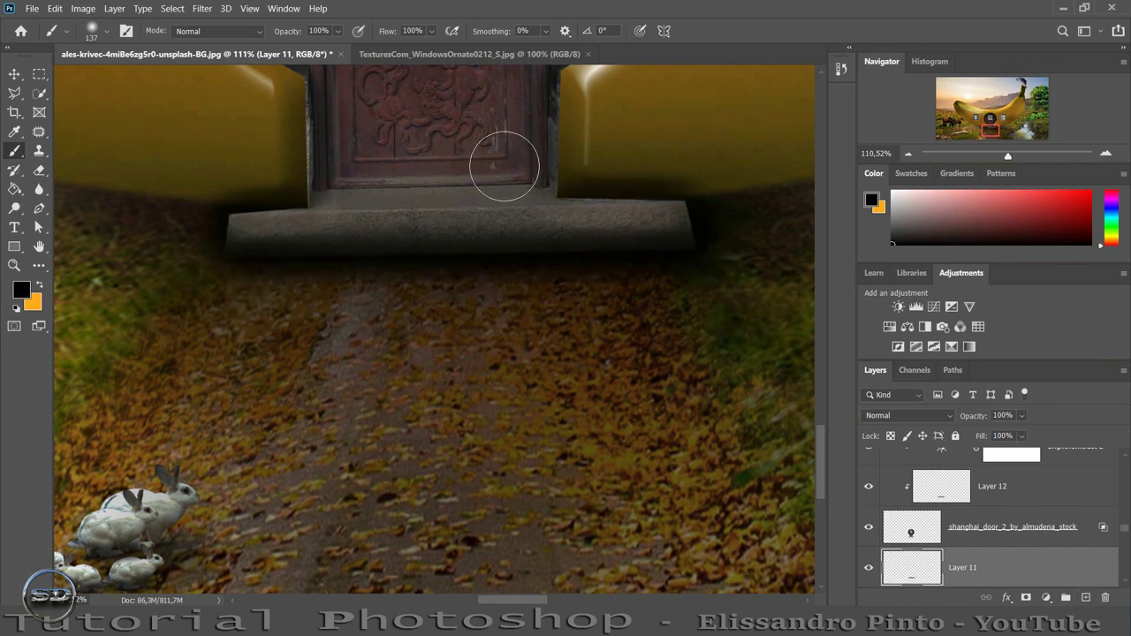
{"action": "left_click_drag", "start_coordinate": [983, 419], "coordinate": [1011, 416]}
- Scale Layer 11's shadow to 89.45%, narrowed and nudged snugly beneath the stone step
{"action": "key", "text": "Return"}
{"action": "left_click", "coordinate": [20, 70]}
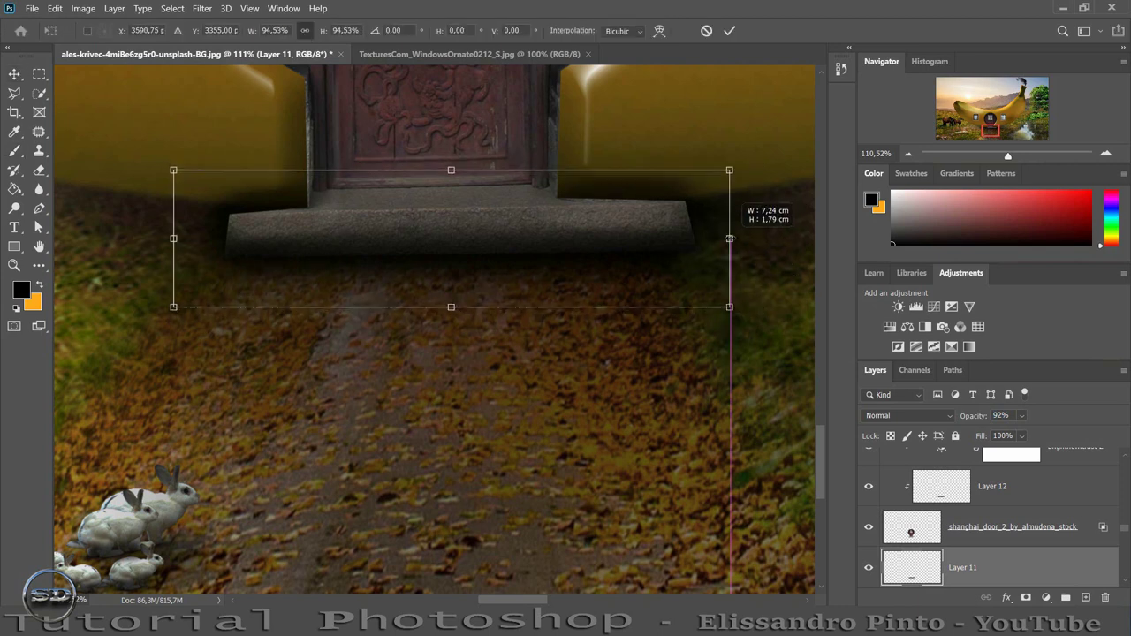
{"action": "left_click_drag", "start_coordinate": [747, 238], "coordinate": [729, 238]}
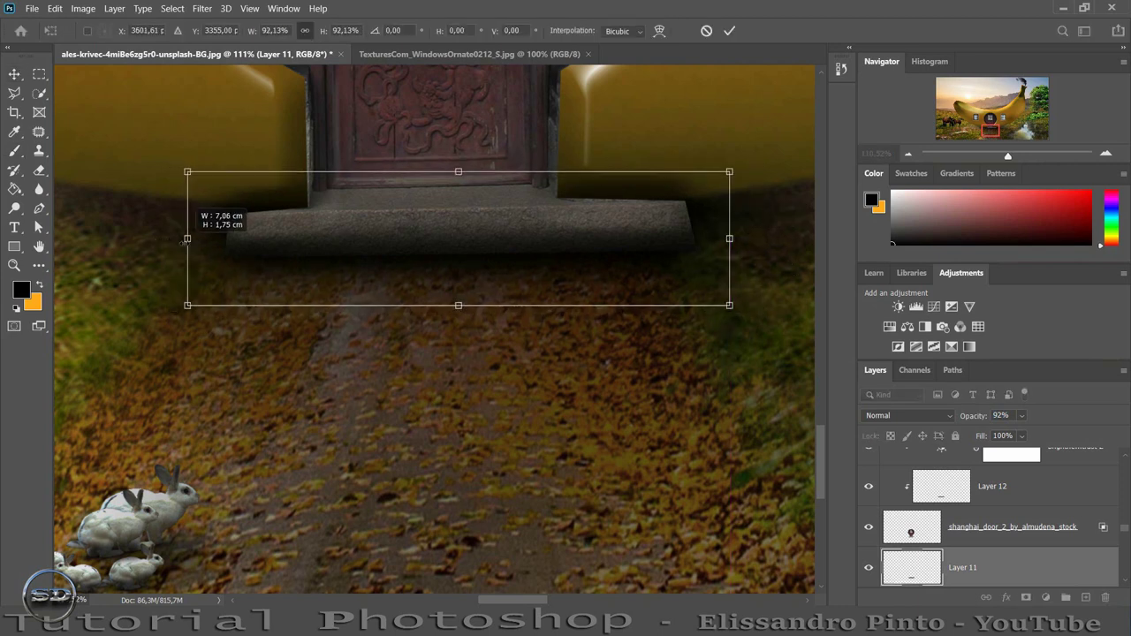
{"action": "left_click_drag", "start_coordinate": [174, 238], "coordinate": [206, 239]}
{"action": "left_click_drag", "start_coordinate": [288, 210], "coordinate": [281, 211]}
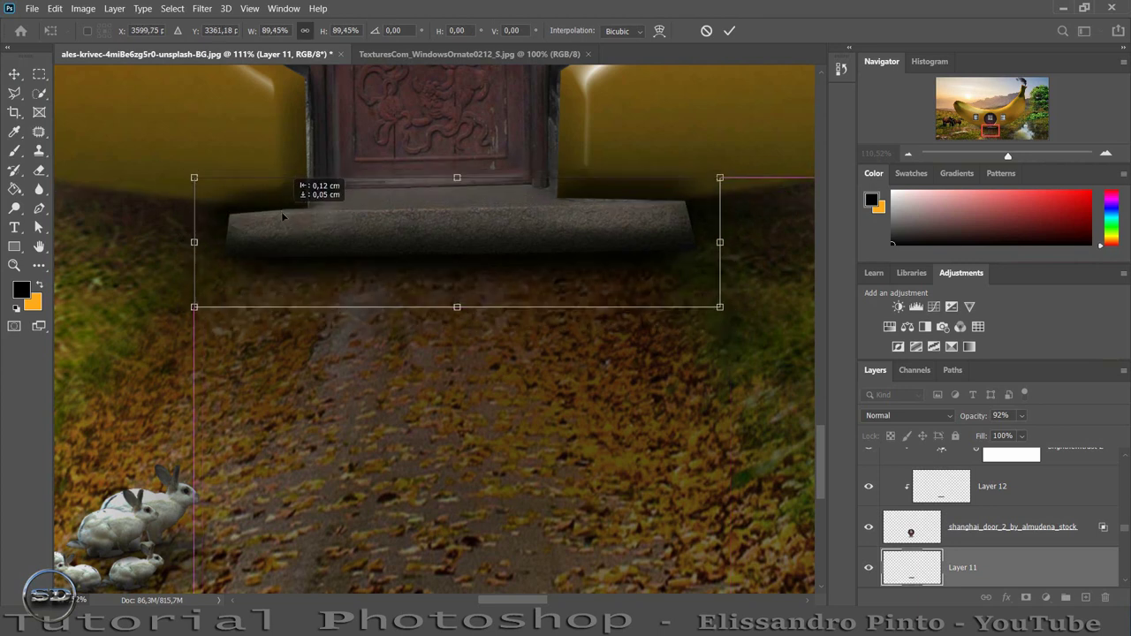
{"action": "left_click_drag", "start_coordinate": [281, 211], "coordinate": [281, 203]}
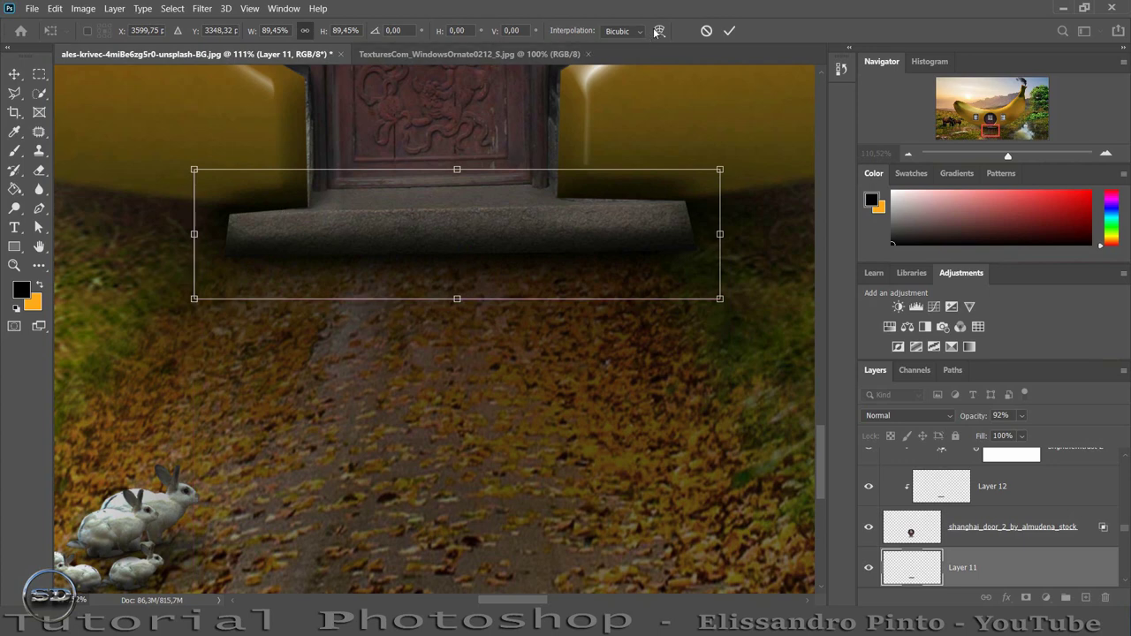
{"action": "left_click", "coordinate": [729, 30]}
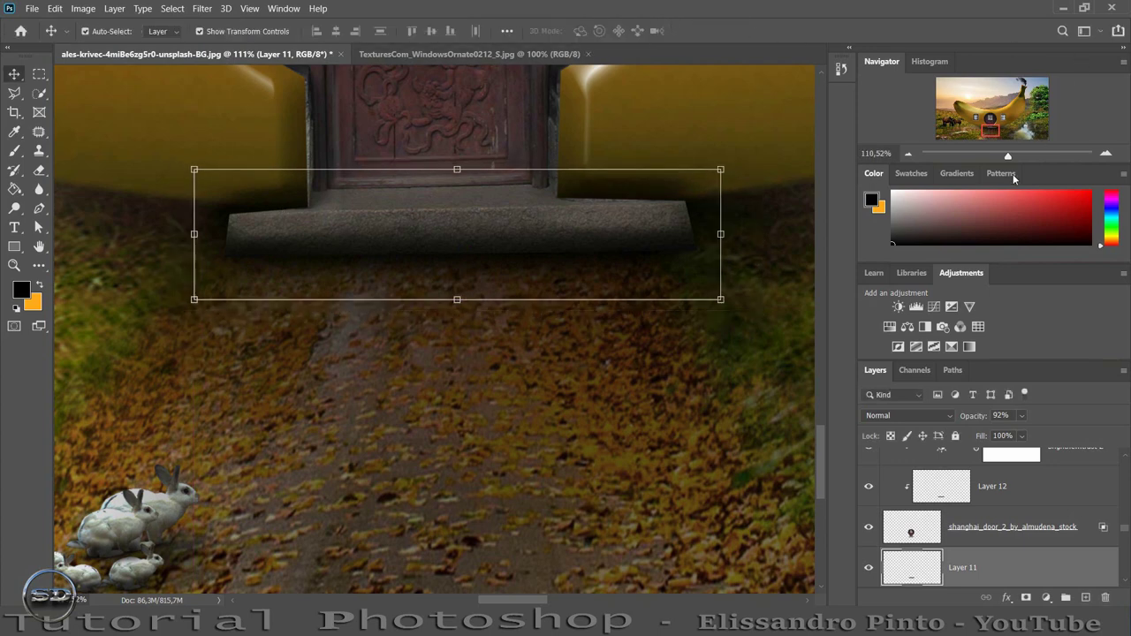
{"action": "left_click_drag", "start_coordinate": [1008, 159], "coordinate": [1013, 160]}
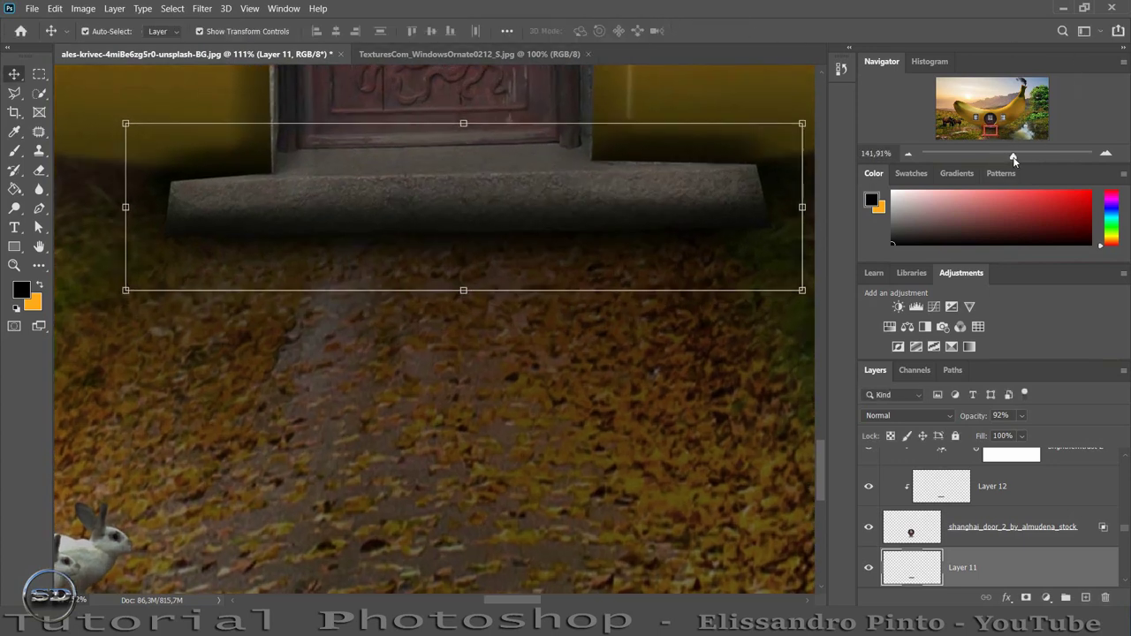
{"action": "left_click", "coordinate": [932, 537]}
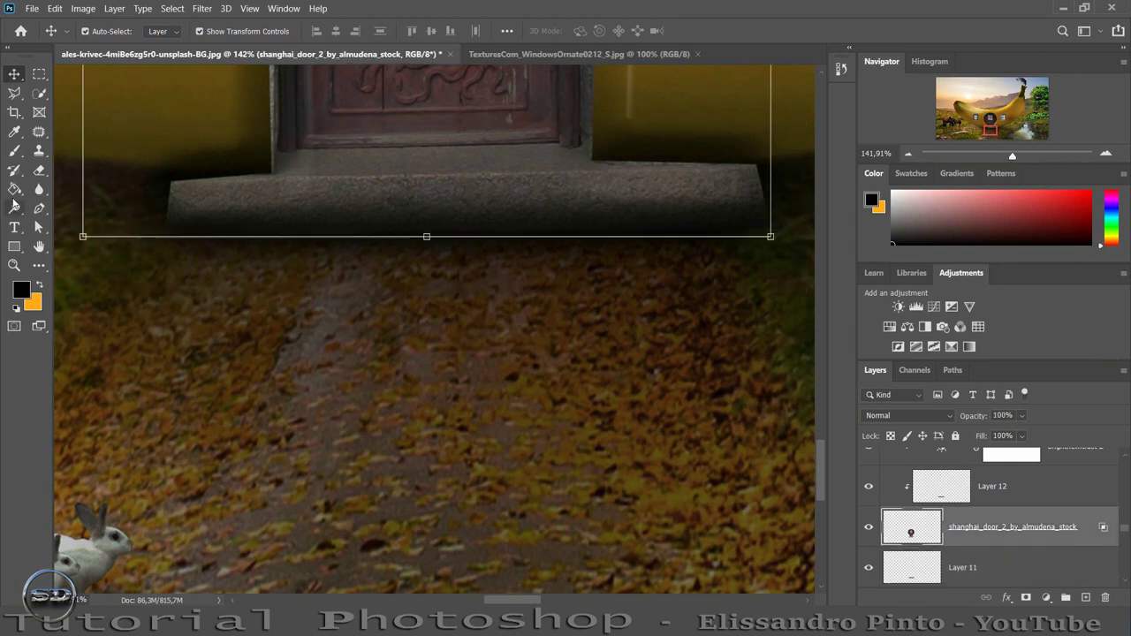
- Blur the doorstep's lower edge, right corner and wall base with a 69 px Blur brush
{"action": "left_click", "coordinate": [39, 190]}
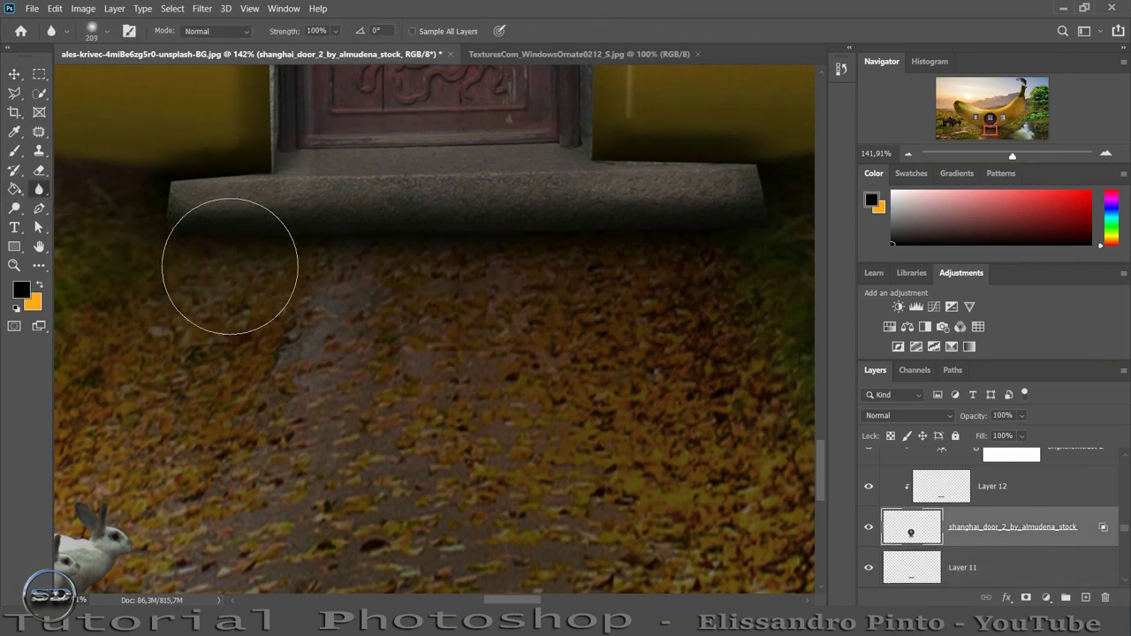
{"action": "left_click_drag", "start_coordinate": [230, 265], "coordinate": [156, 255]}
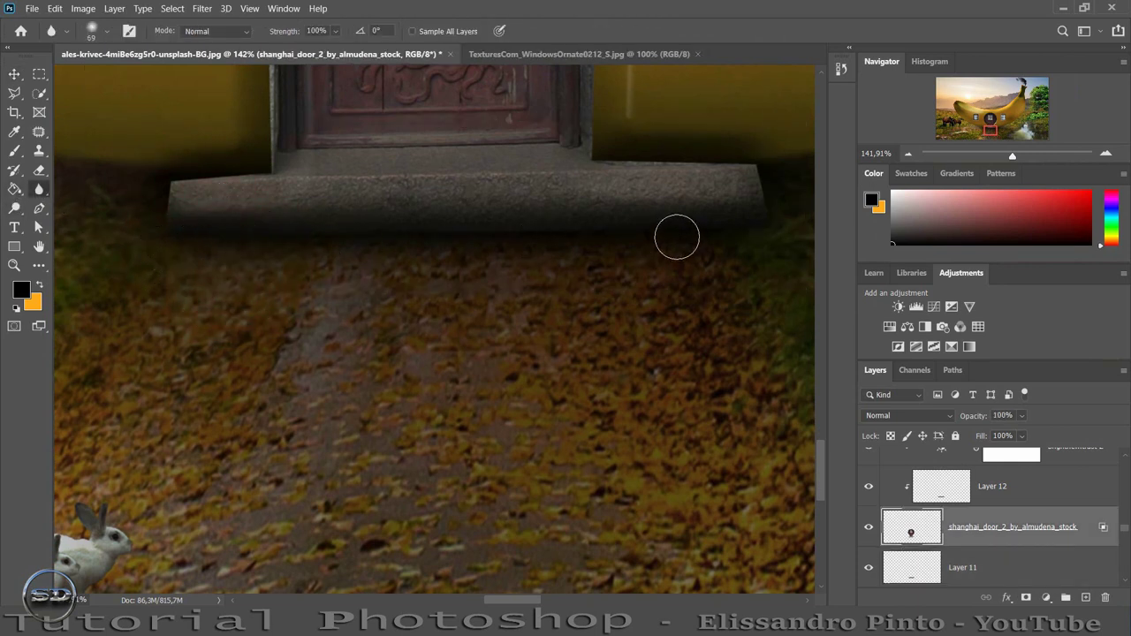
{"action": "mouse_move", "coordinate": [677, 236]}
{"action": "left_mouse_down"}
{"action": "mouse_move", "coordinate": [747, 232]}
{"action": "mouse_move", "coordinate": [598, 248]}
{"action": "mouse_move", "coordinate": [239, 245]}
{"action": "mouse_move", "coordinate": [159, 207]}
{"action": "mouse_move", "coordinate": [178, 237]}
{"action": "left_mouse_up"}
{"action": "mouse_move", "coordinate": [755, 218]}
{"action": "left_mouse_down"}
{"action": "mouse_move", "coordinate": [763, 207]}
{"action": "mouse_move", "coordinate": [768, 235]}
{"action": "mouse_move", "coordinate": [714, 257]}
{"action": "left_mouse_up"}
{"action": "left_click_drag", "start_coordinate": [720, 141], "coordinate": [628, 145]}
- Compare the step's shadow layers, then scale Layer 12's clipped shadow to 89.27%
{"action": "left_click", "coordinate": [868, 570]}
{"action": "left_click", "coordinate": [868, 570]}
{"action": "left_click", "coordinate": [870, 485]}
{"action": "left_click", "coordinate": [870, 485]}
{"action": "left_click", "coordinate": [869, 485]}
{"action": "left_click", "coordinate": [869, 485]}
{"action": "left_click", "coordinate": [934, 486]}
{"action": "left_click", "coordinate": [16, 72]}
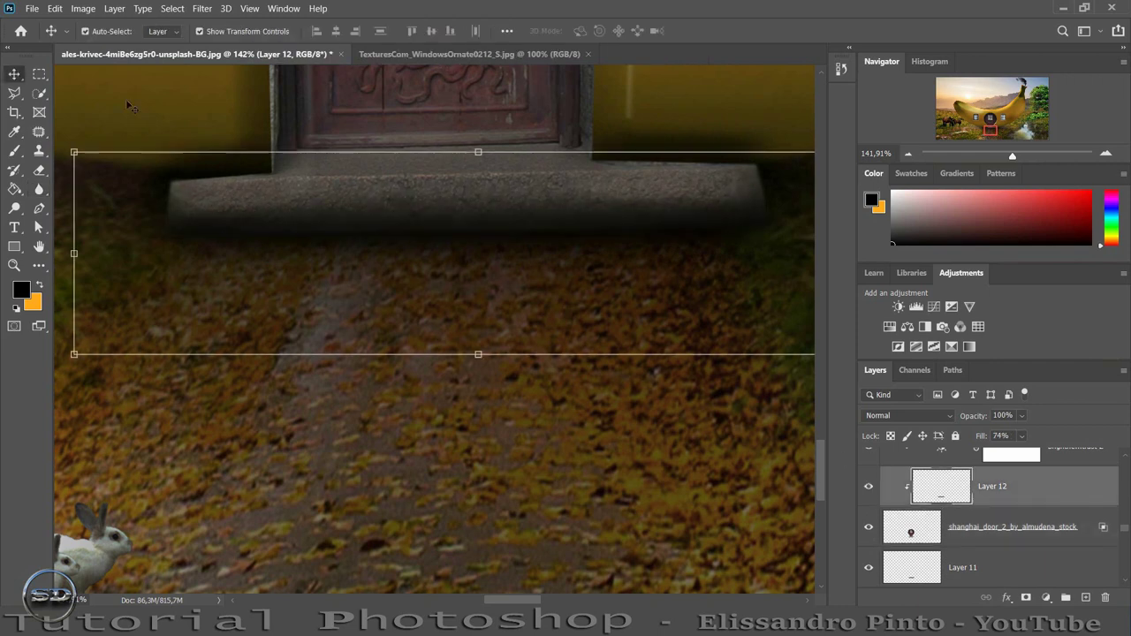
{"action": "mouse_move", "coordinate": [483, 150]}
{"action": "left_mouse_down"}
{"action": "mouse_move", "coordinate": [467, 171]}
{"action": "mouse_move", "coordinate": [471, 151]}
{"action": "left_mouse_up"}
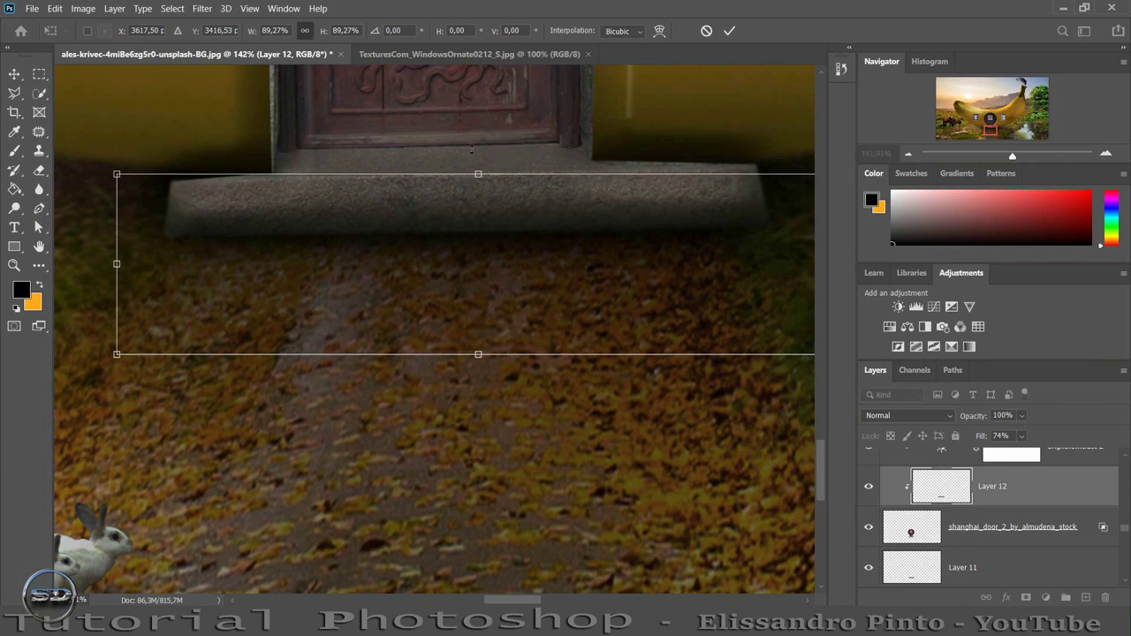
- Commit Layer 12's resize and check Layer 11's shadow by toggling its visibility
{"action": "left_click", "coordinate": [732, 31]}
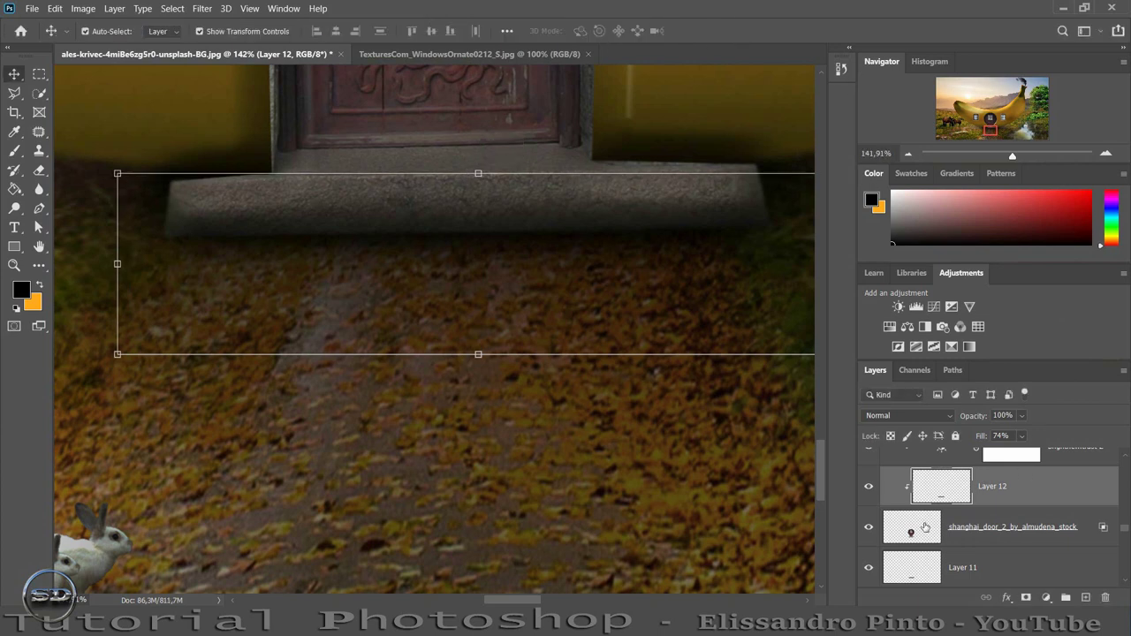
{"action": "left_click", "coordinate": [870, 574]}
{"action": "left_click", "coordinate": [870, 574]}
{"action": "left_click", "coordinate": [916, 574]}
{"action": "left_click", "coordinate": [553, 258], "text": "ctrl"}
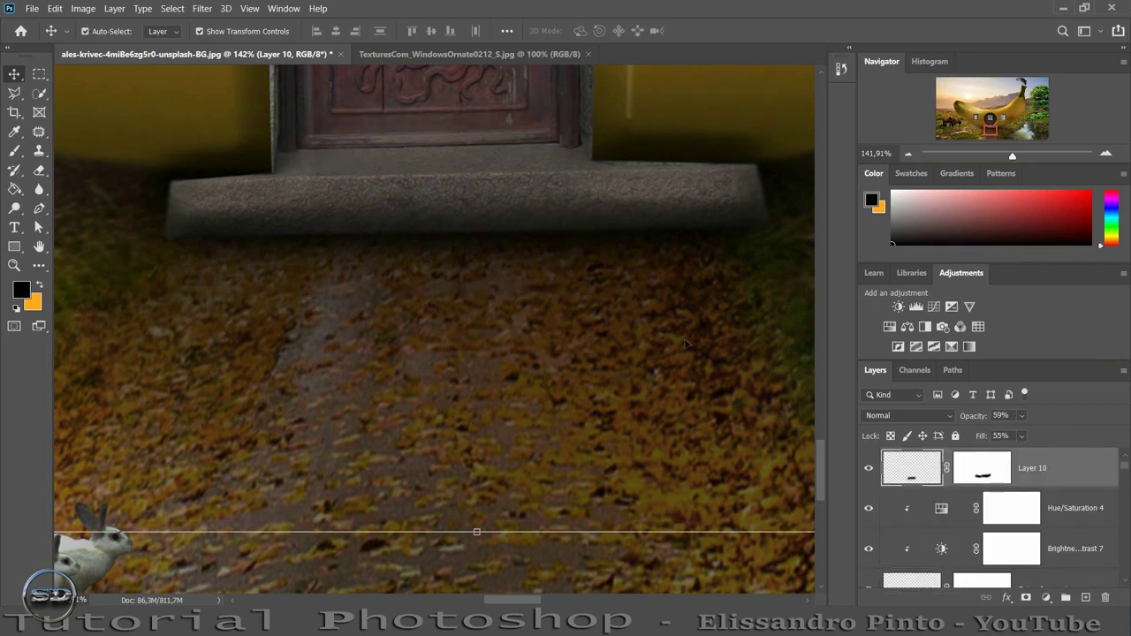
- Move the door's Outer Emboss Shadows layer slightly lower
{"action": "scroll", "coordinate": [989, 562], "scroll_direction": "down", "scroll_amount": 1}
{"action": "scroll", "coordinate": [981, 555], "scroll_direction": "down", "scroll_amount": 1}
{"action": "scroll", "coordinate": [977, 550], "scroll_direction": "down", "scroll_amount": 2}
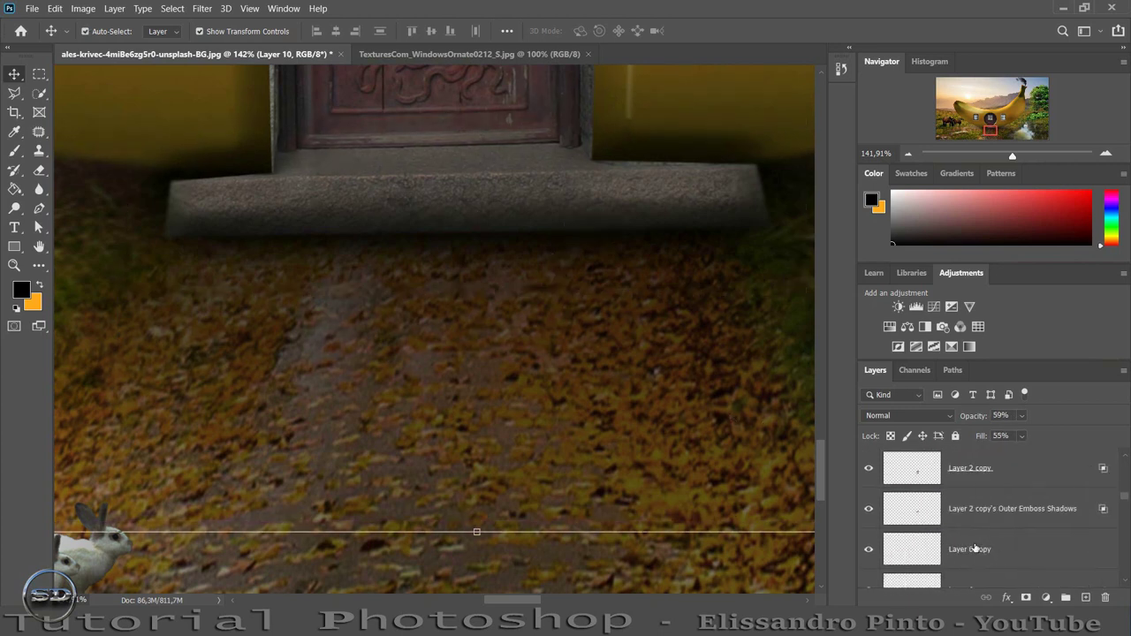
{"action": "scroll", "coordinate": [975, 548], "scroll_direction": "down", "scroll_amount": 1}
{"action": "scroll", "coordinate": [975, 549], "scroll_direction": "down", "scroll_amount": 2}
{"action": "scroll", "coordinate": [975, 549], "scroll_direction": "down", "scroll_amount": 1}
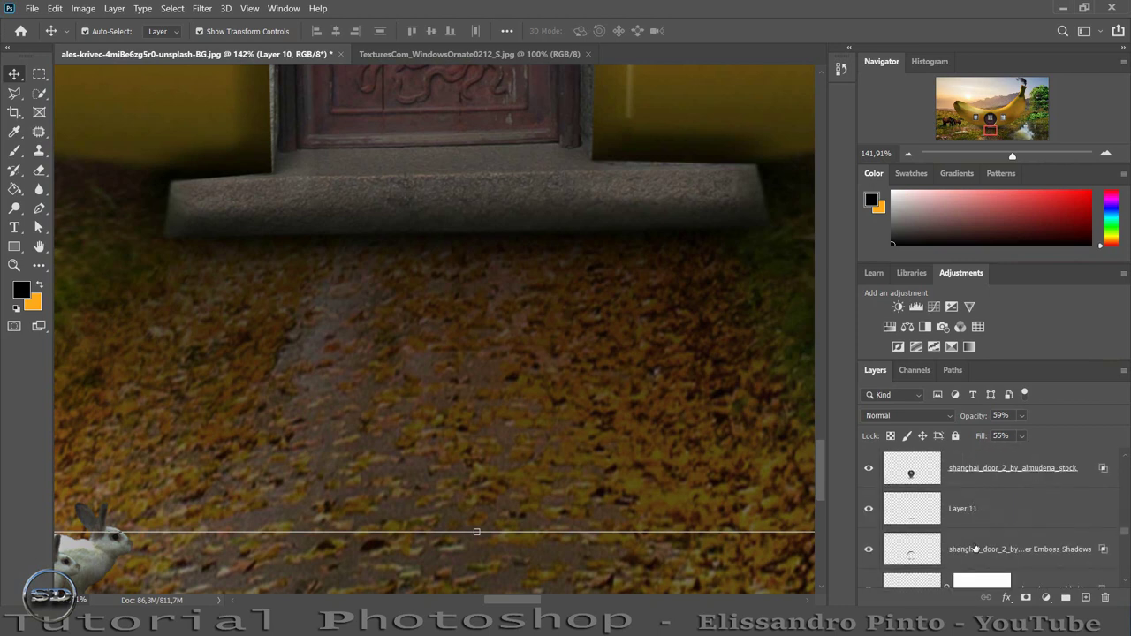
{"action": "left_click", "coordinate": [917, 548]}
{"action": "left_click_drag", "start_coordinate": [572, 280], "coordinate": [501, 188]}
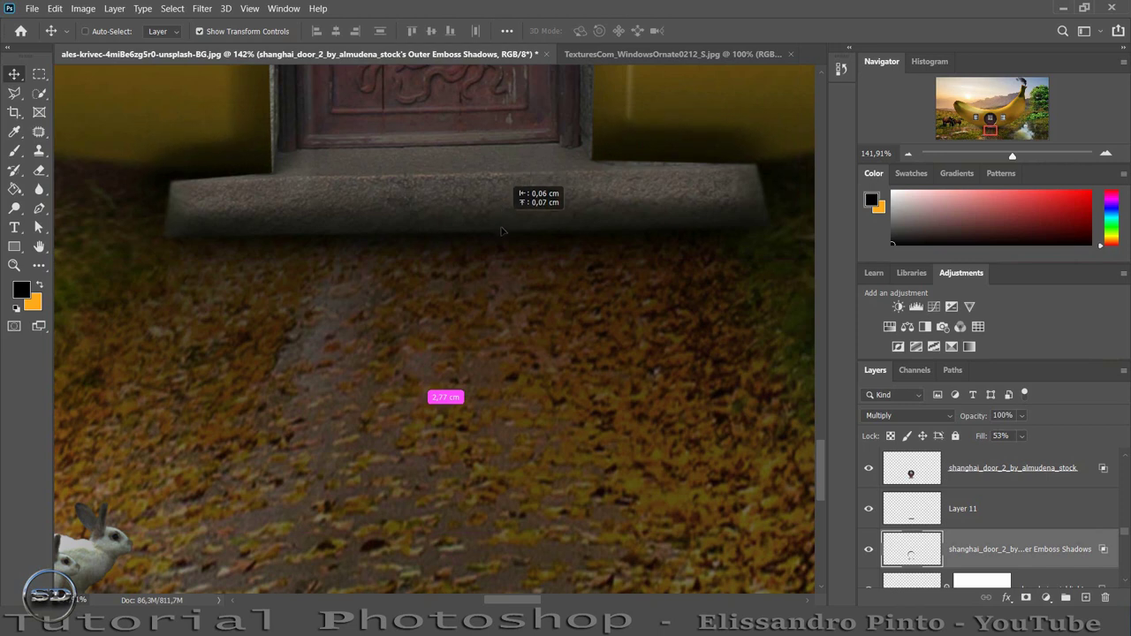
{"action": "mouse_move", "coordinate": [501, 188]}
{"action": "left_mouse_down"}
{"action": "mouse_move", "coordinate": [505, 342]}
{"action": "mouse_move", "coordinate": [493, 229]}
{"action": "mouse_move", "coordinate": [489, 259]}
{"action": "left_mouse_up"}
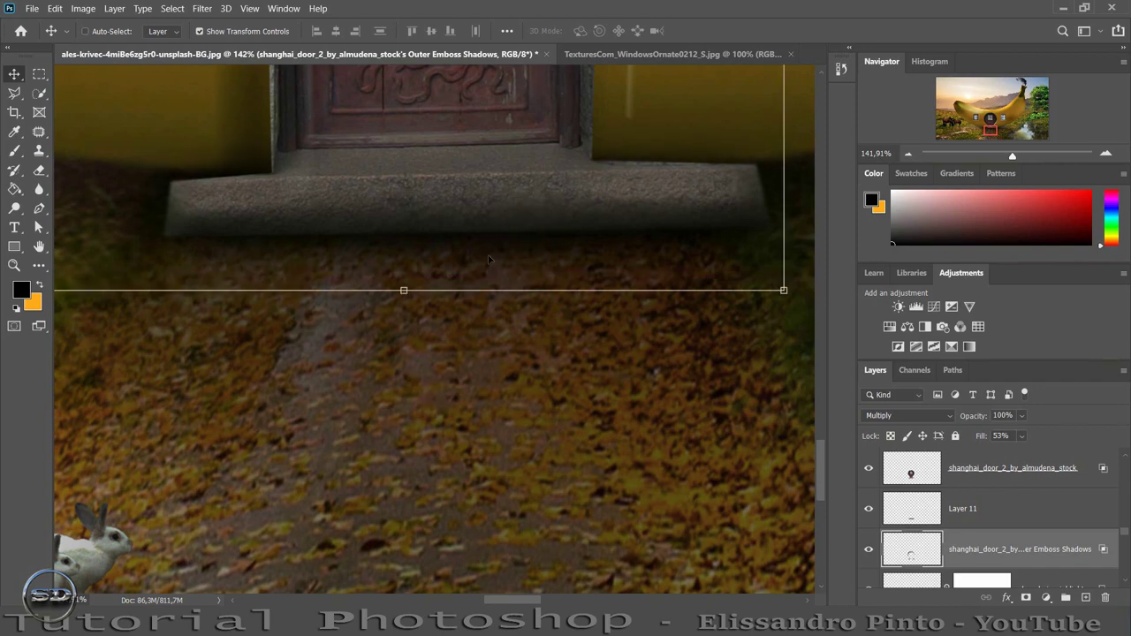
- Reapply the last filter to the emboss shadows, compare it on and off, and add a layer mask
{"action": "left_click", "coordinate": [201, 8]}
{"action": "left_click", "coordinate": [230, 24]}
{"action": "left_click", "coordinate": [869, 550]}
{"action": "left_click", "coordinate": [869, 550]}
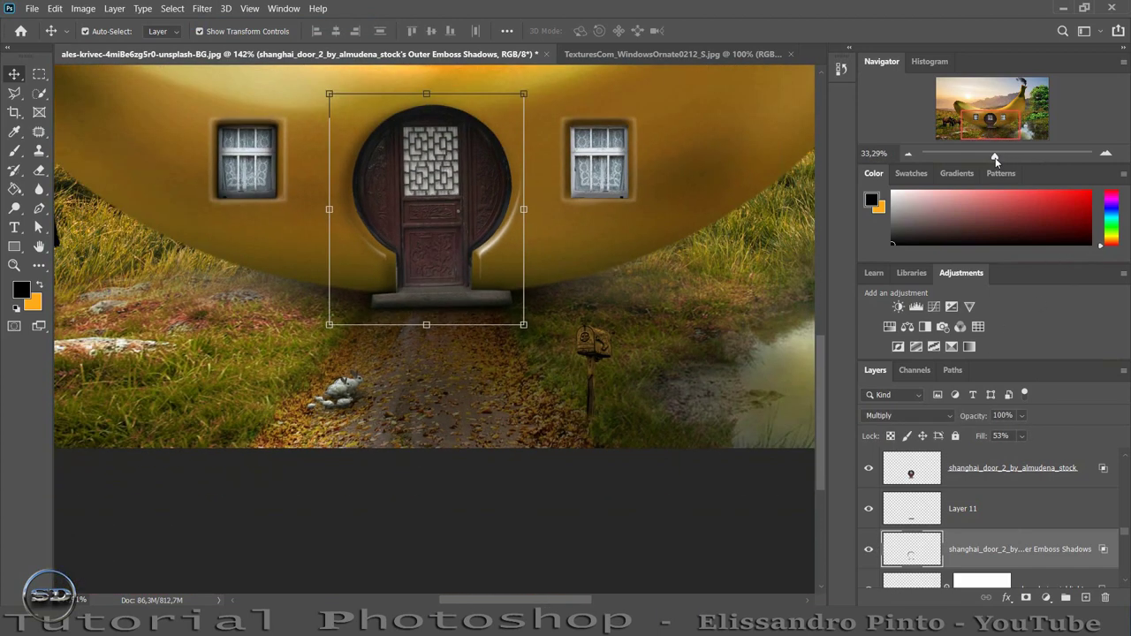
{"action": "left_click_drag", "start_coordinate": [1013, 159], "coordinate": [1001, 159]}
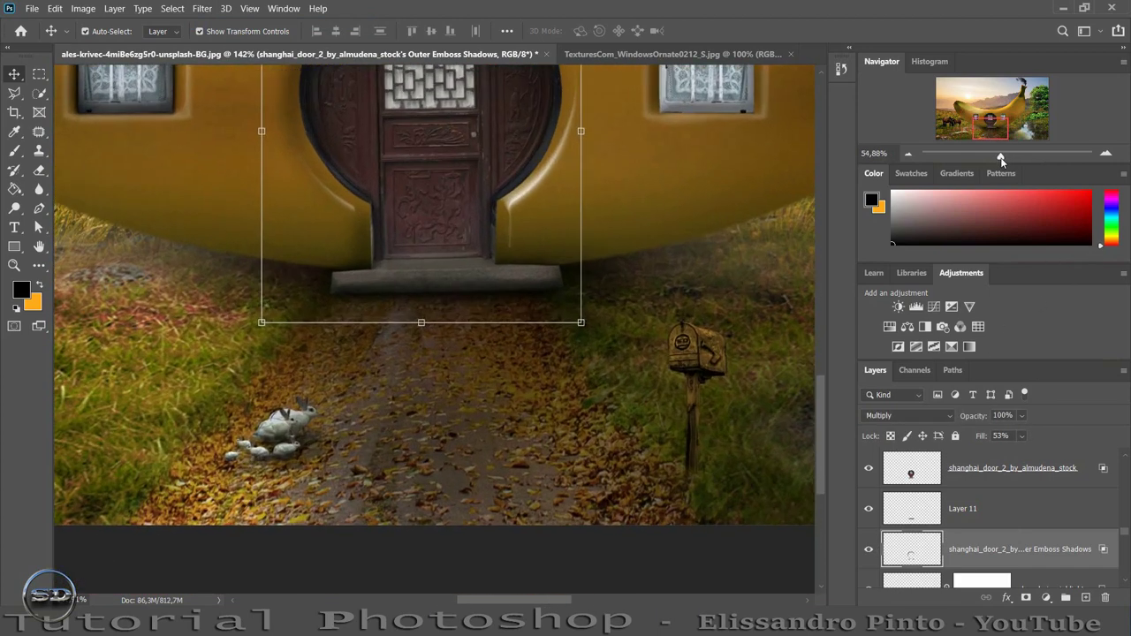
{"action": "left_click", "coordinate": [869, 550]}
{"action": "left_click", "coordinate": [869, 550]}
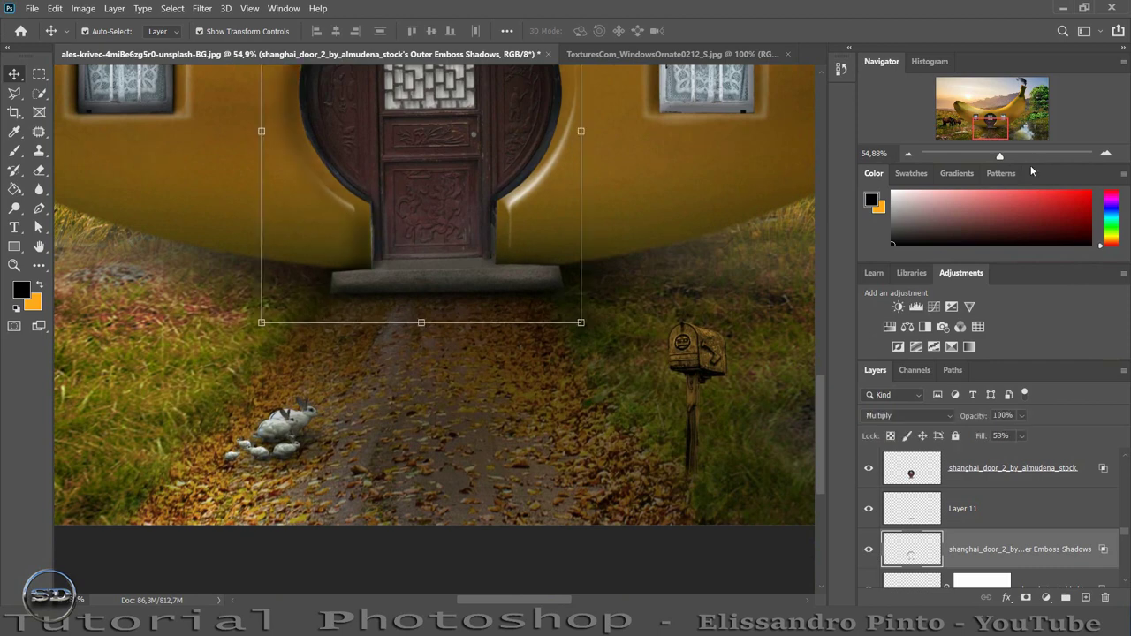
{"action": "left_click_drag", "start_coordinate": [1001, 133], "coordinate": [999, 123]}
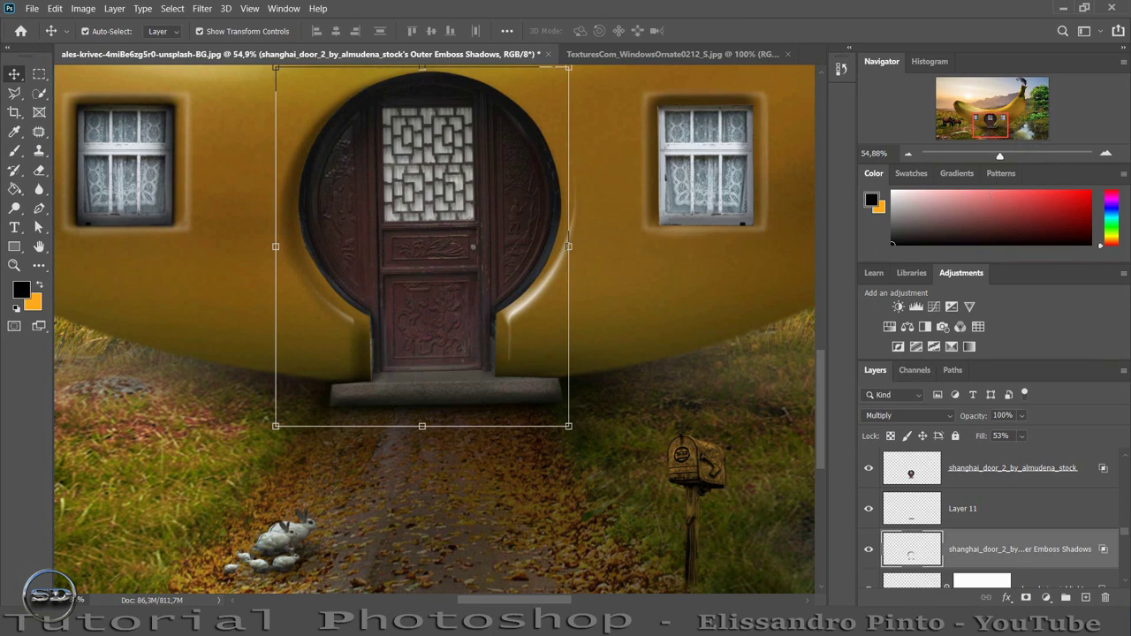
{"action": "left_click", "coordinate": [868, 549]}
{"action": "left_click", "coordinate": [868, 549]}
{"action": "left_click", "coordinate": [869, 549]}
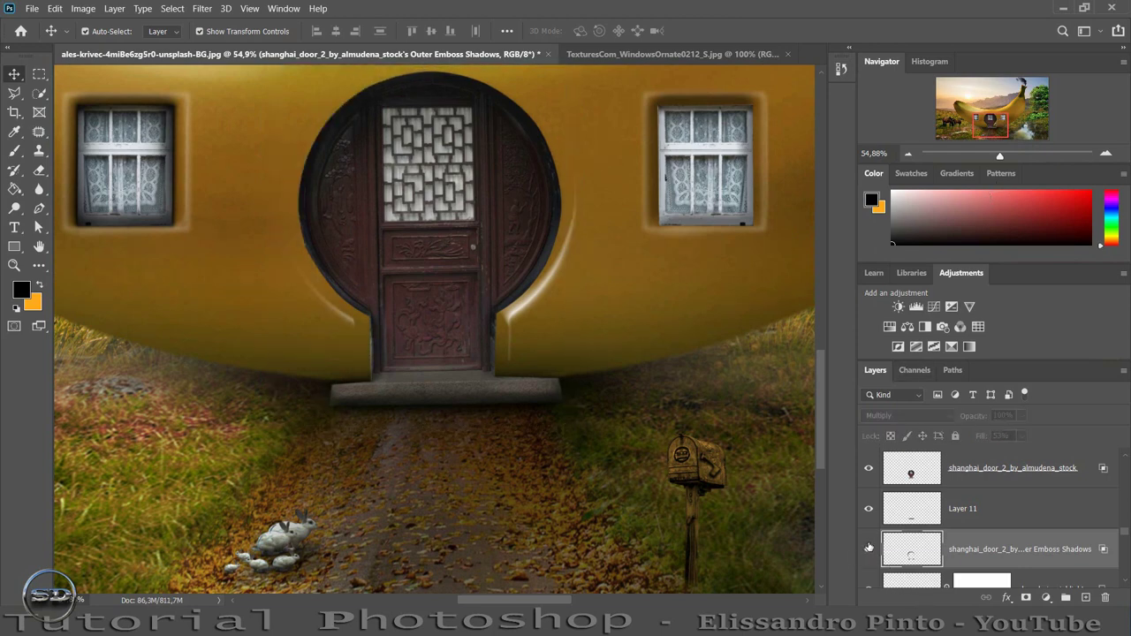
{"action": "left_click", "coordinate": [869, 549]}
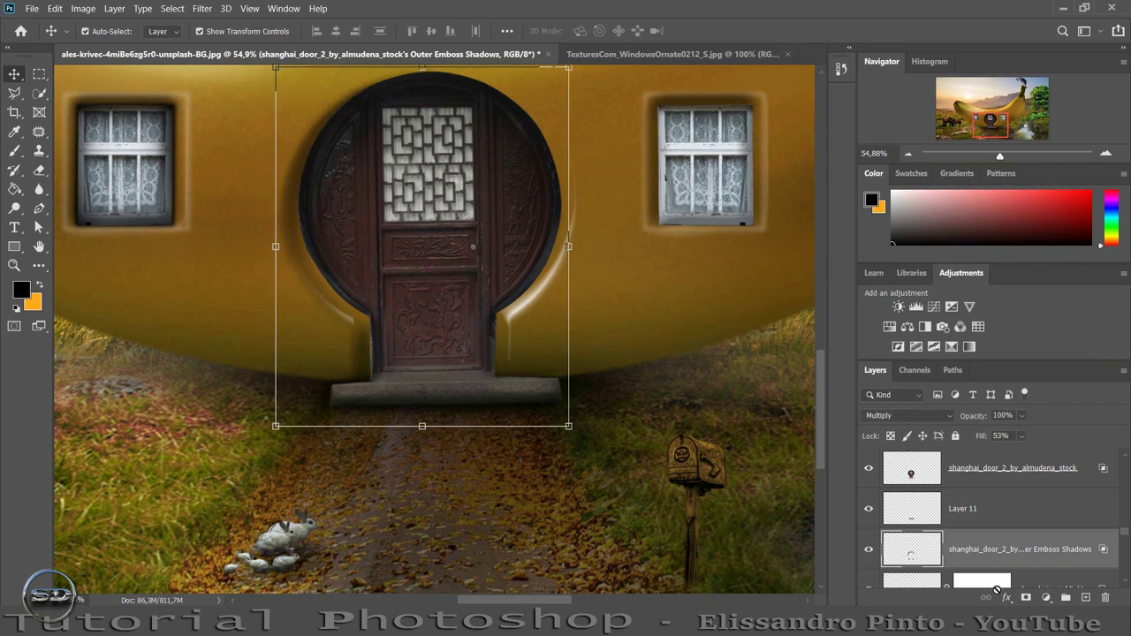
{"action": "left_click", "coordinate": [1026, 598]}
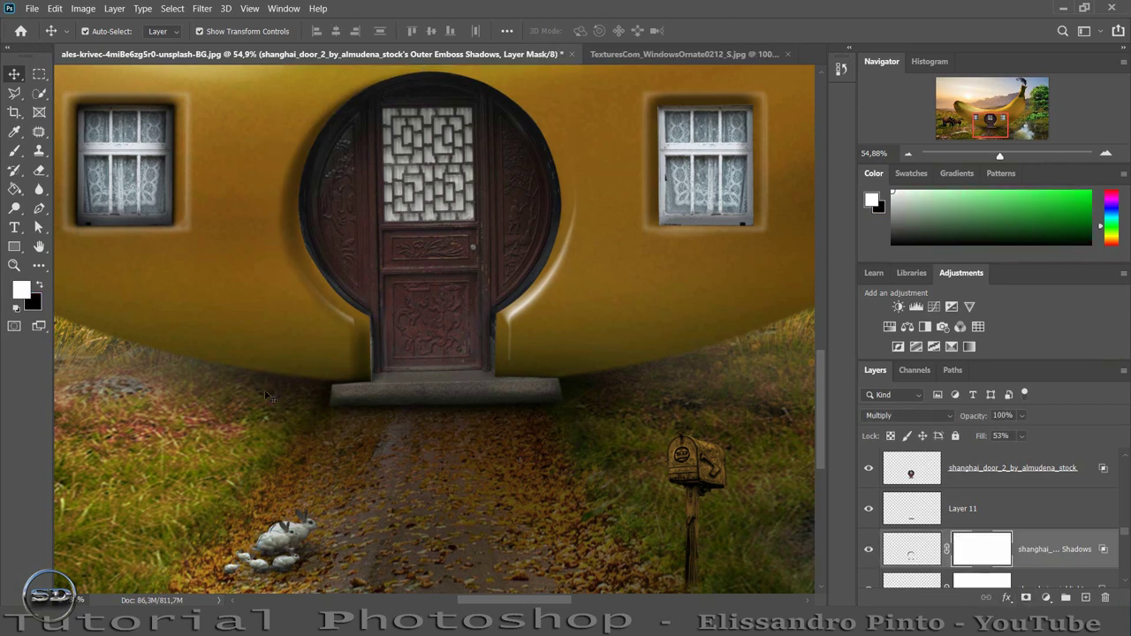
- Set up a black Brush for painting on the emboss shadow mask
{"action": "left_click", "coordinate": [39, 285]}
{"action": "left_click", "coordinate": [15, 150]}
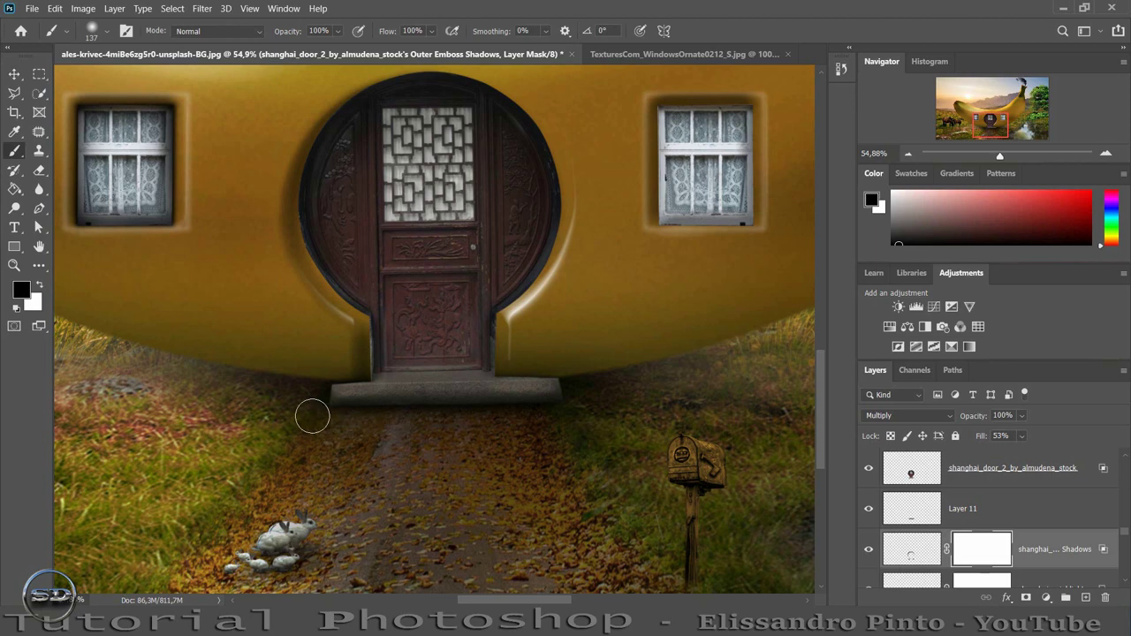
{"action": "scroll", "coordinate": [988, 511], "scroll_direction": "down", "scroll_amount": 3}
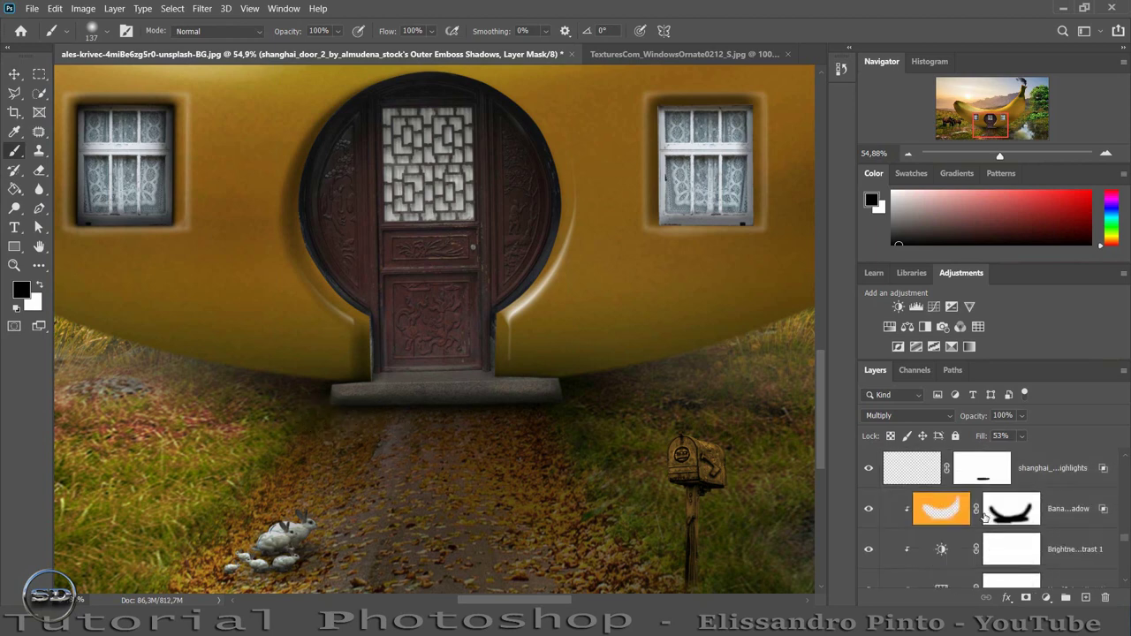
{"action": "scroll", "coordinate": [986, 517], "scroll_direction": "up", "scroll_amount": 1}
{"action": "scroll", "coordinate": [963, 514], "scroll_direction": "up", "scroll_amount": 1}
{"action": "scroll", "coordinate": [937, 512], "scroll_direction": "up", "scroll_amount": 2}
{"action": "scroll", "coordinate": [922, 513], "scroll_direction": "up", "scroll_amount": 1}
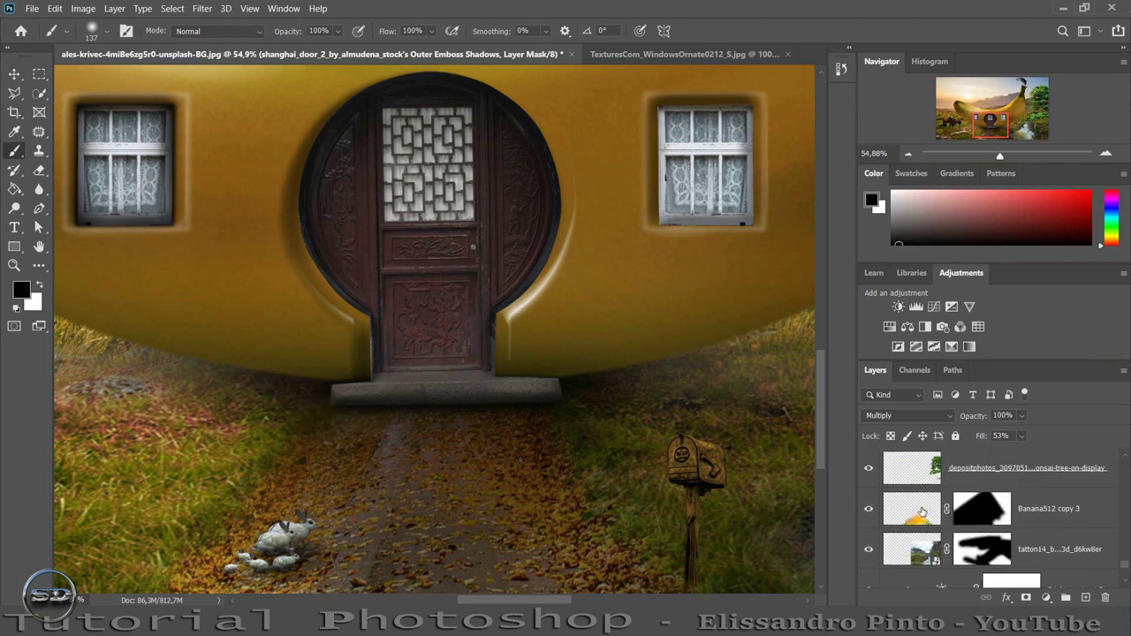
{"action": "scroll", "coordinate": [921, 513], "scroll_direction": "down", "scroll_amount": 1}
{"action": "scroll", "coordinate": [922, 513], "scroll_direction": "down", "scroll_amount": 1}
{"action": "scroll", "coordinate": [922, 512], "scroll_direction": "down", "scroll_amount": 2}
{"action": "scroll", "coordinate": [922, 513], "scroll_direction": "down", "scroll_amount": 1}
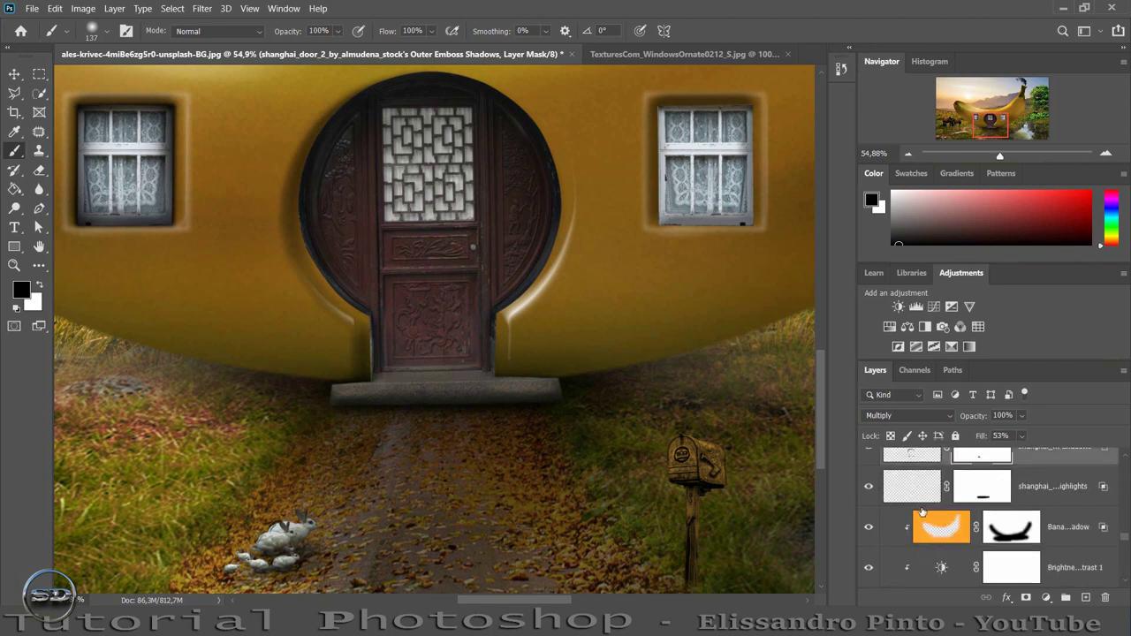
{"action": "scroll", "coordinate": [921, 513], "scroll_direction": "up", "scroll_amount": 1}
{"action": "scroll", "coordinate": [919, 510], "scroll_direction": "up", "scroll_amount": 1}
- Compare the doorstep with and without Layer 11's shadow, then give Layer 11 a mask
{"action": "left_click", "coordinate": [868, 488]}
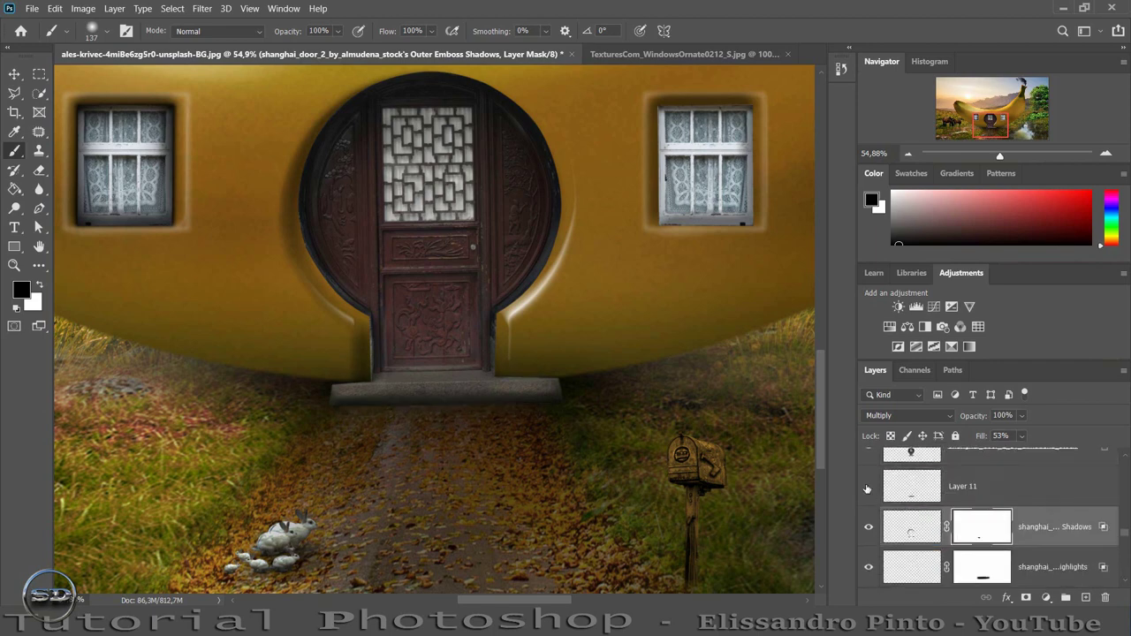
{"action": "left_click", "coordinate": [868, 487]}
{"action": "left_click", "coordinate": [902, 491]}
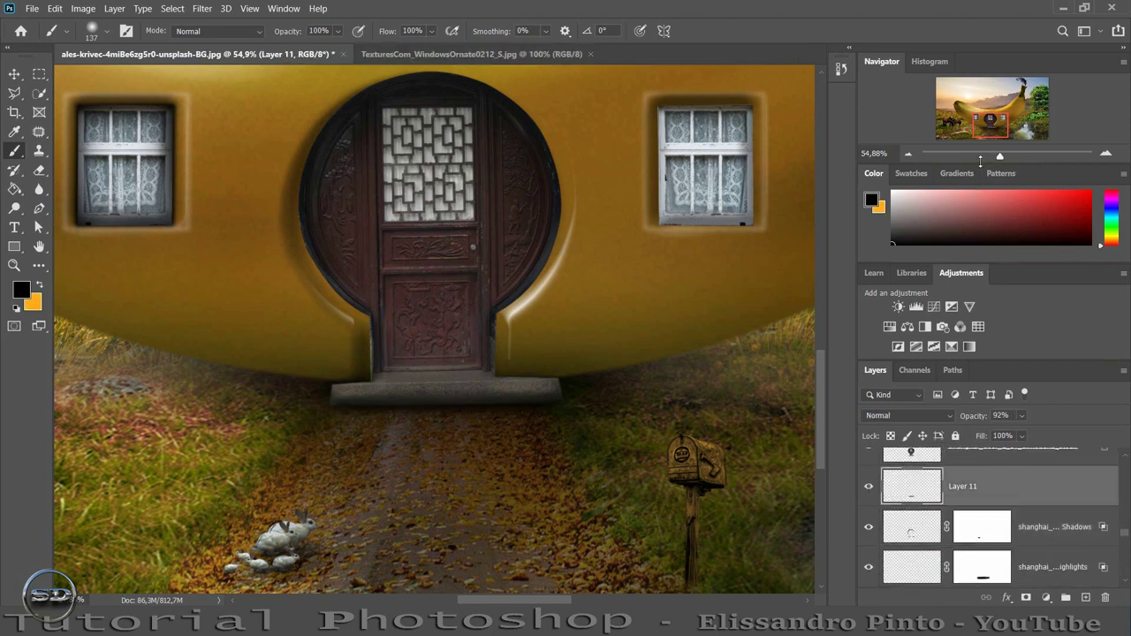
{"action": "left_click_drag", "start_coordinate": [1006, 159], "coordinate": [1013, 159]}
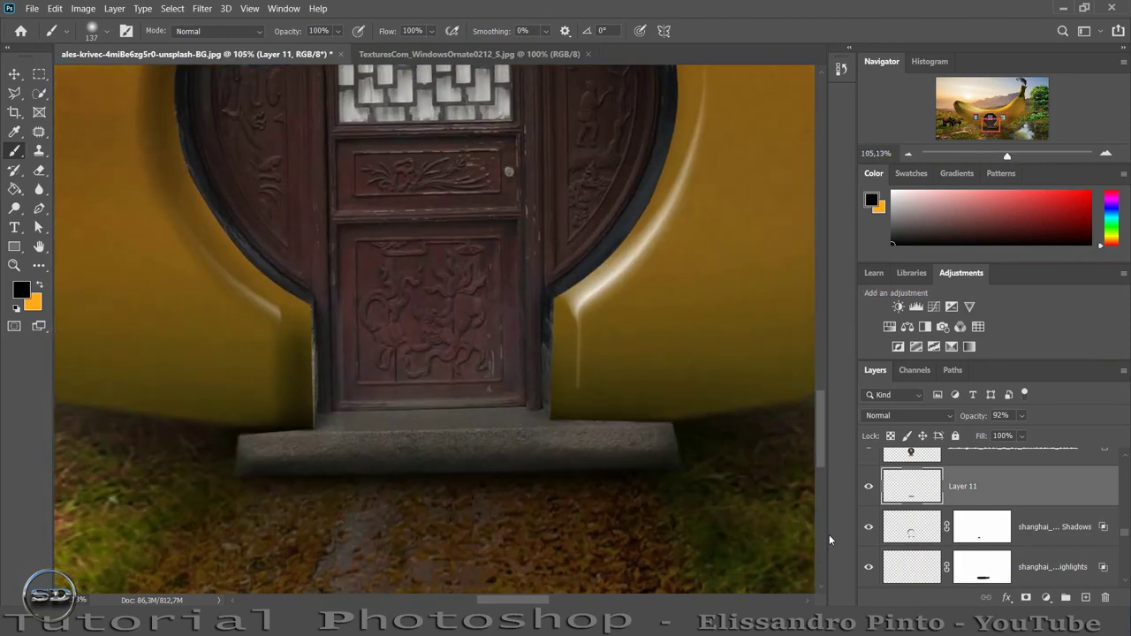
{"action": "left_click", "coordinate": [869, 488]}
{"action": "left_click", "coordinate": [869, 488]}
{"action": "left_click", "coordinate": [1026, 598]}
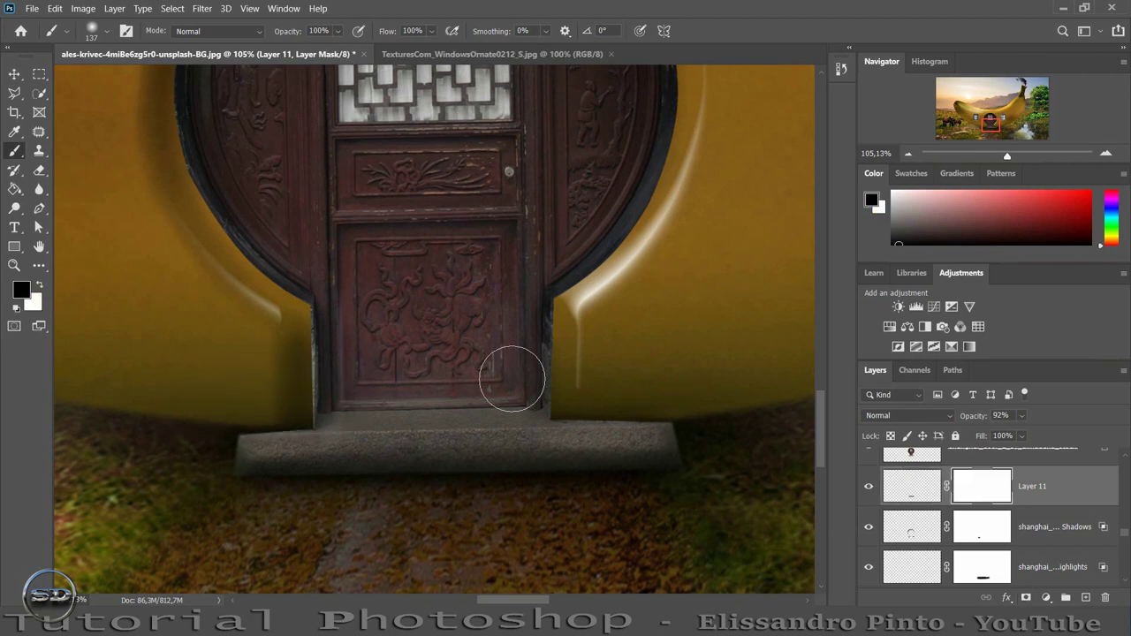
- Move Layer 11's shadow up so it sits under the step
{"action": "left_click", "coordinate": [919, 490]}
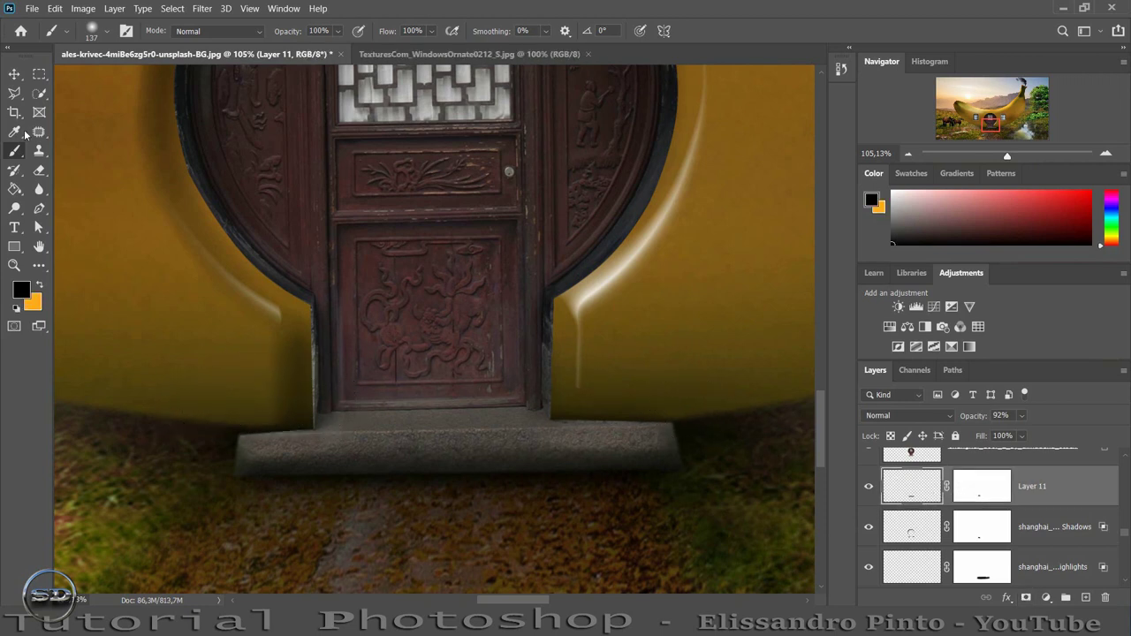
{"action": "left_click", "coordinate": [13, 73]}
{"action": "left_click_drag", "start_coordinate": [457, 414], "coordinate": [452, 416]}
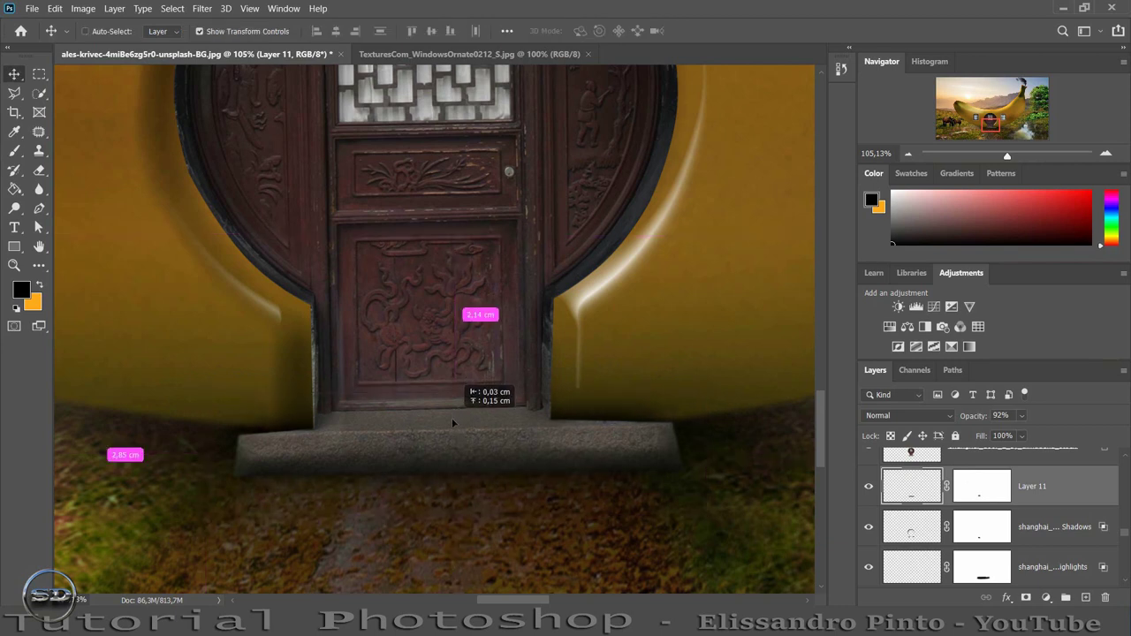
{"action": "mouse_move", "coordinate": [452, 420]}
{"action": "left_mouse_down"}
{"action": "mouse_move", "coordinate": [452, 408]}
{"action": "mouse_move", "coordinate": [453, 429]}
{"action": "left_mouse_up"}
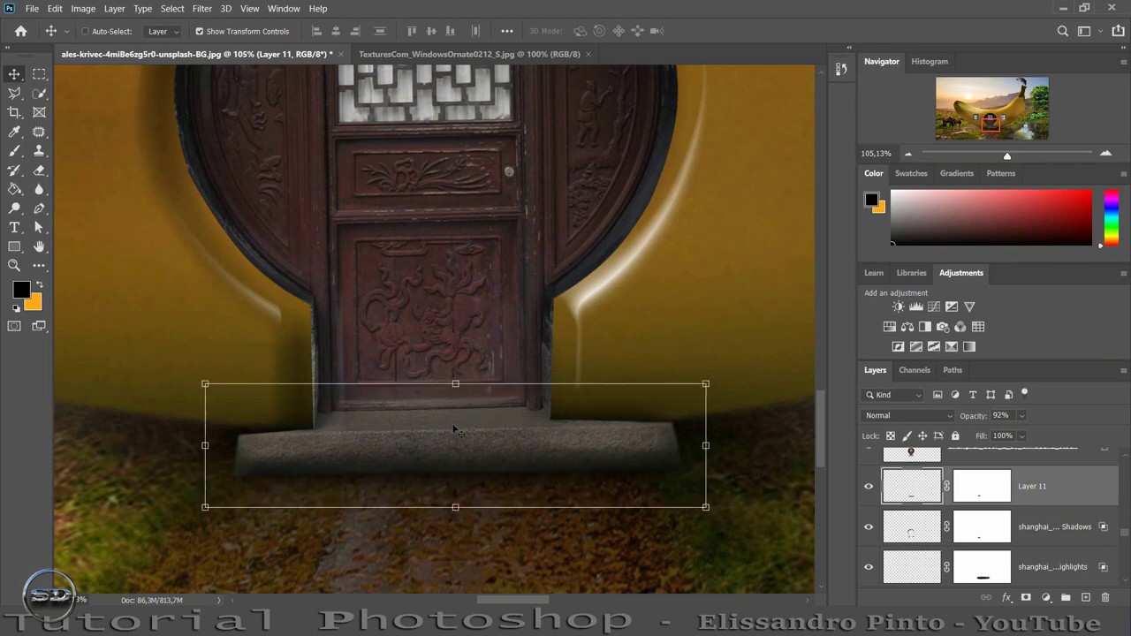
{"action": "left_click", "coordinate": [201, 8]}
{"action": "key", "text": "Escape"}
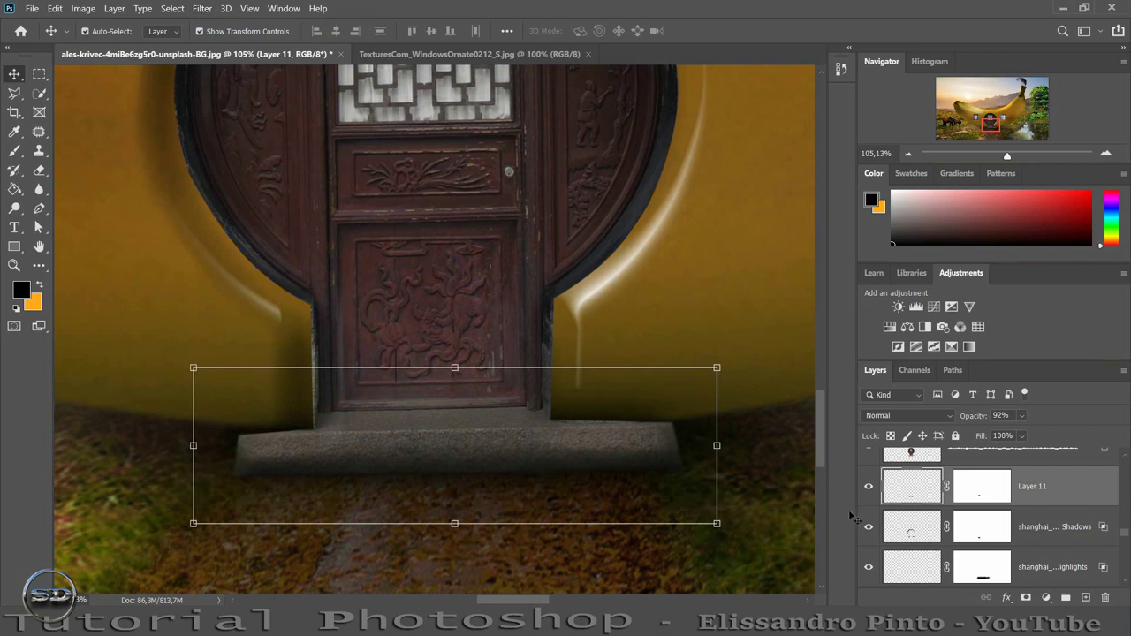
- Check the step shadow on and off, then zoom out to the whole banana-house composition
{"action": "left_click", "coordinate": [869, 487]}
{"action": "left_click", "coordinate": [870, 487]}
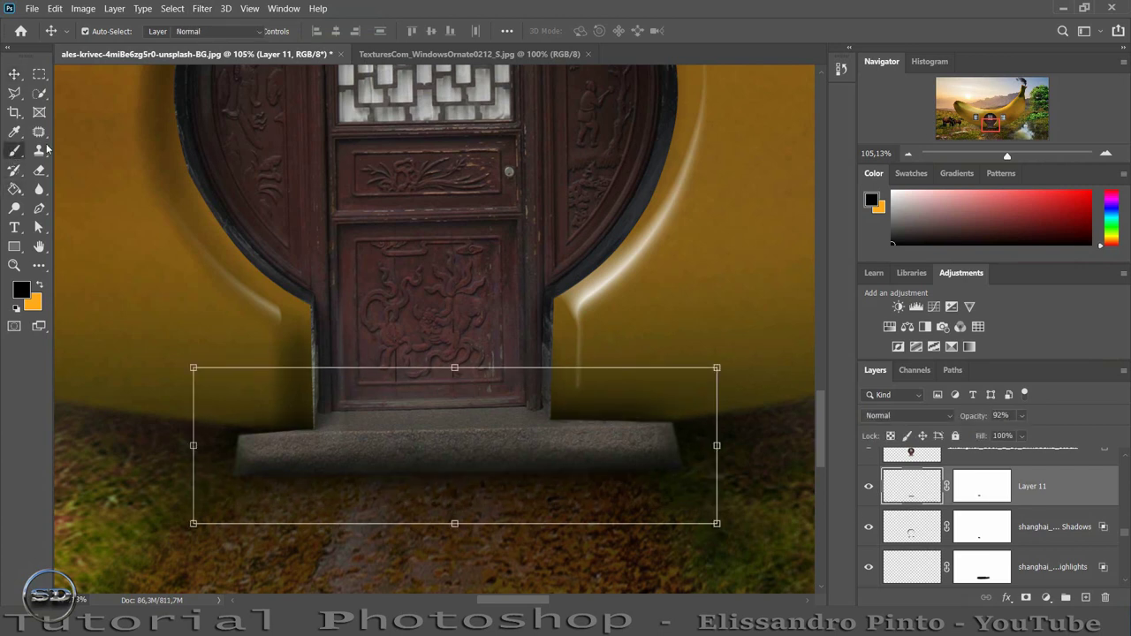
{"action": "left_click", "coordinate": [14, 150]}
{"action": "left_click_drag", "start_coordinate": [1006, 159], "coordinate": [985, 159]}
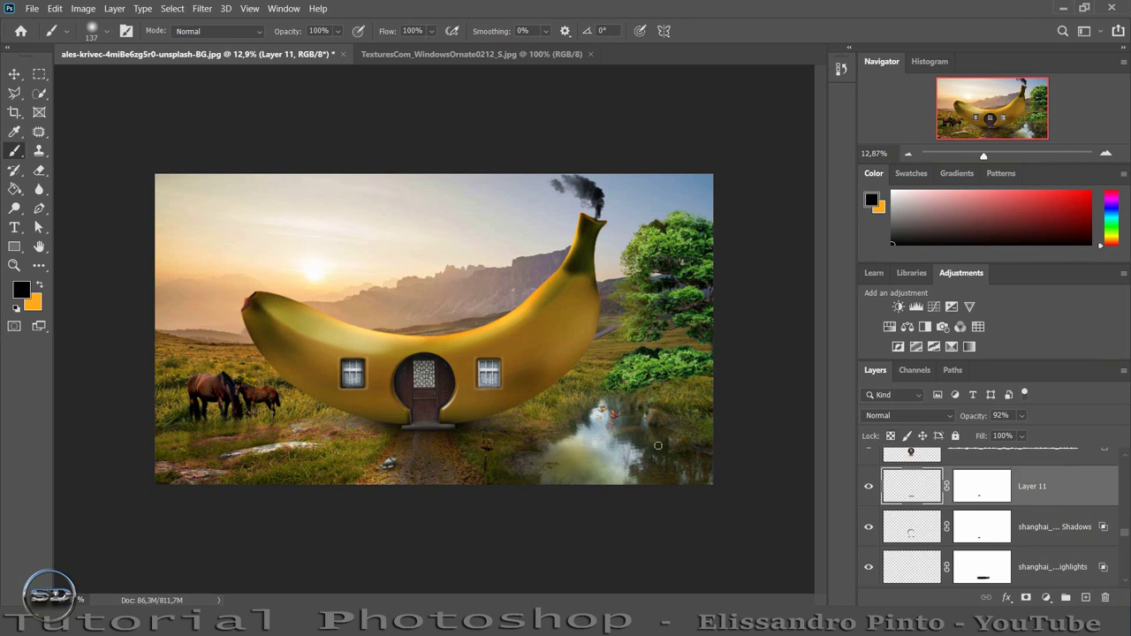
- Place the antenna image and position its pole over the banana's left tip
{"action": "left_click_drag", "start_coordinate": [527, 573], "coordinate": [412, 417]}
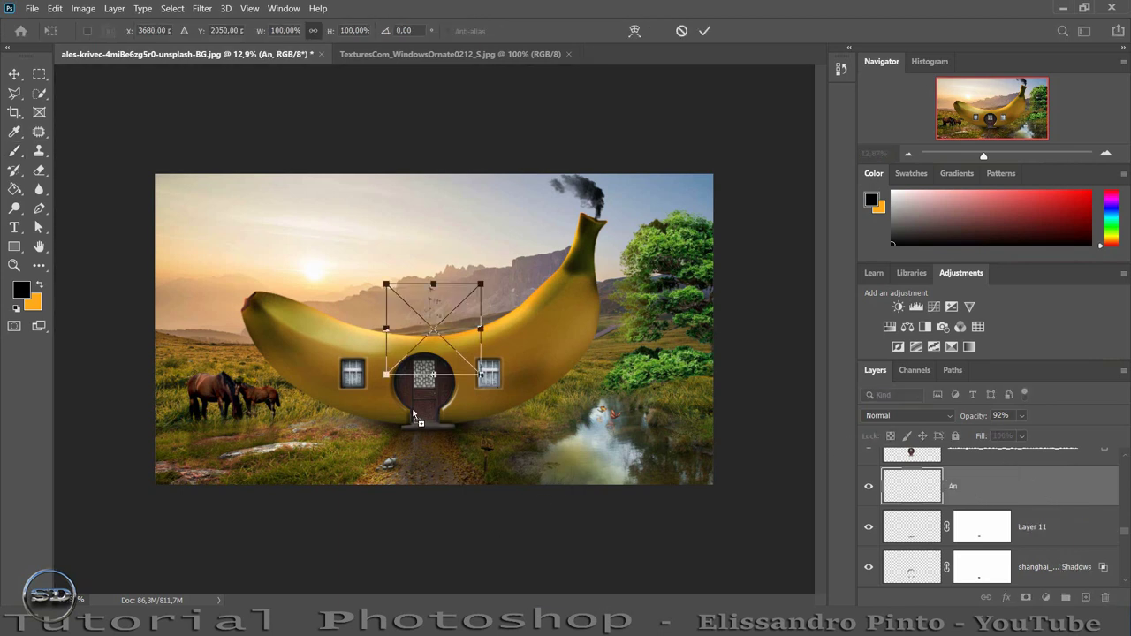
{"action": "left_click_drag", "start_coordinate": [459, 318], "coordinate": [339, 314]}
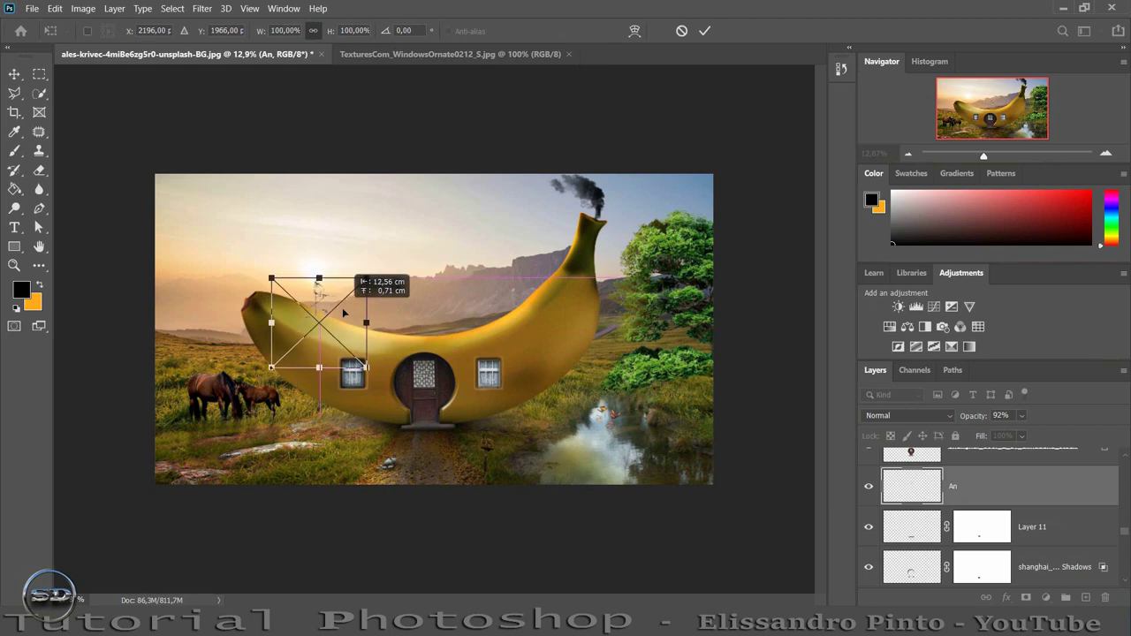
{"action": "left_click_drag", "start_coordinate": [339, 314], "coordinate": [294, 287]}
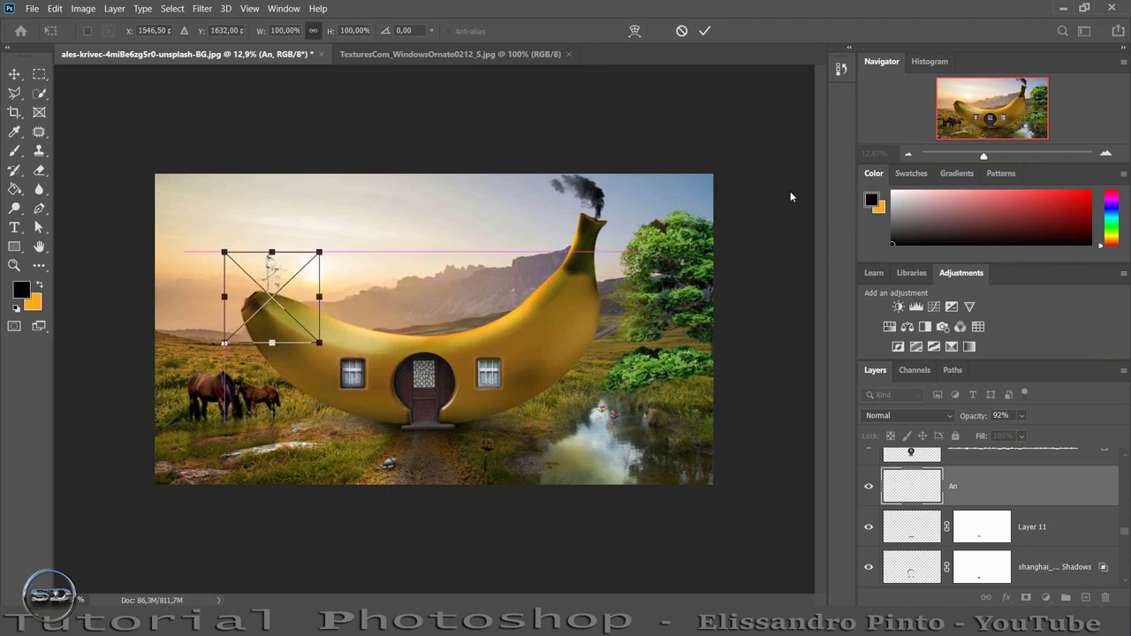
{"action": "left_click_drag", "start_coordinate": [993, 155], "coordinate": [1003, 155]}
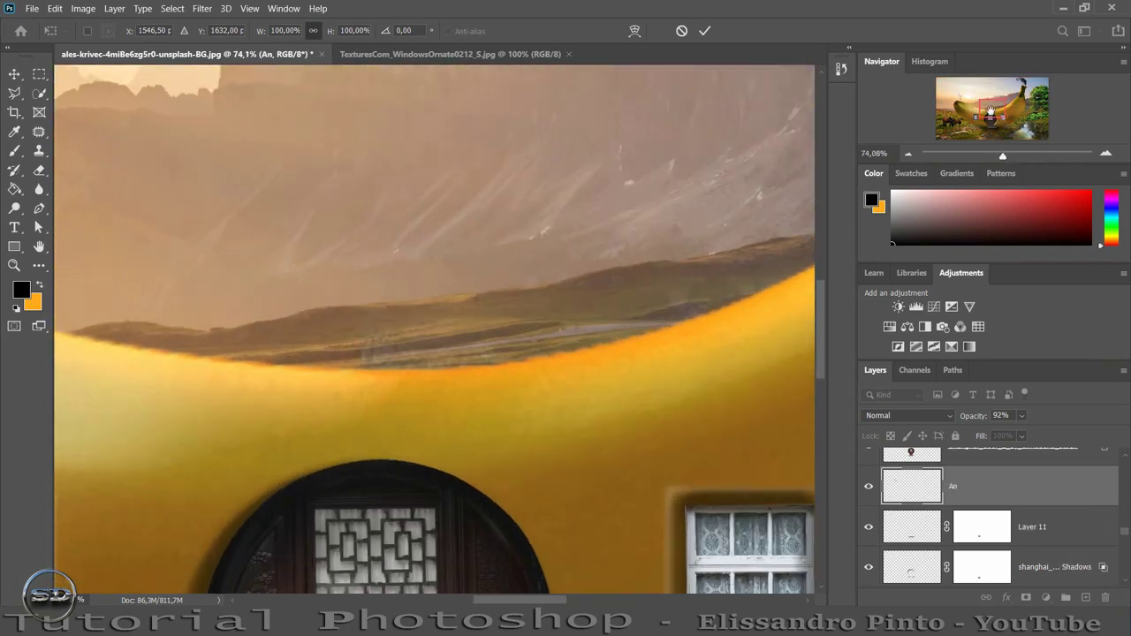
{"action": "left_click", "coordinate": [950, 100]}
{"action": "left_click_drag", "start_coordinate": [677, 314], "coordinate": [608, 226]}
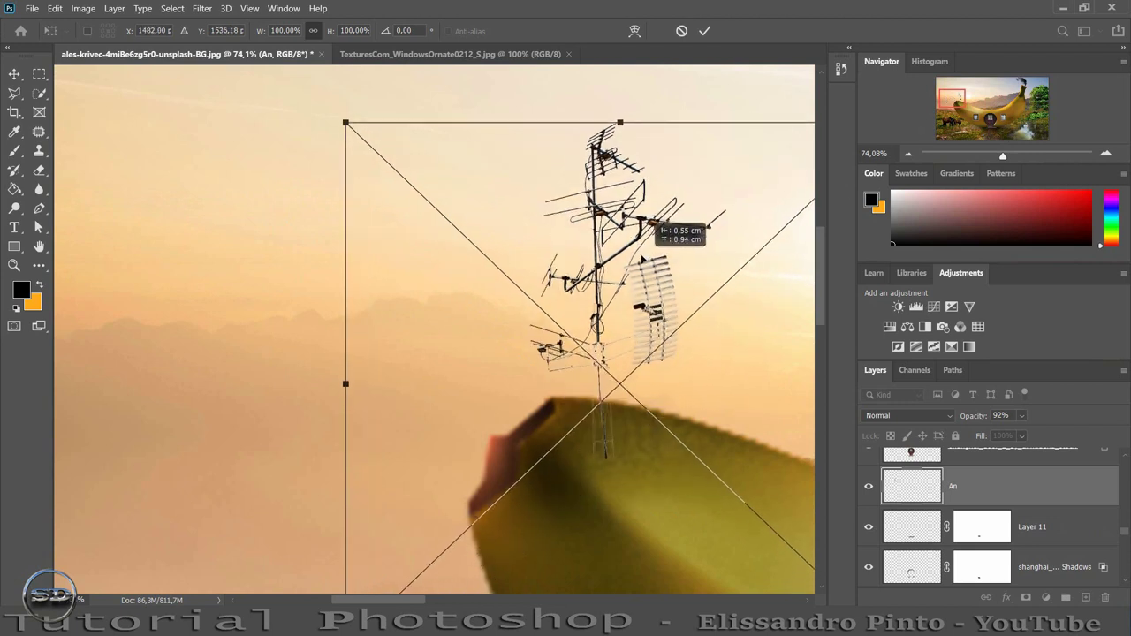
{"action": "left_click", "coordinate": [704, 31]}
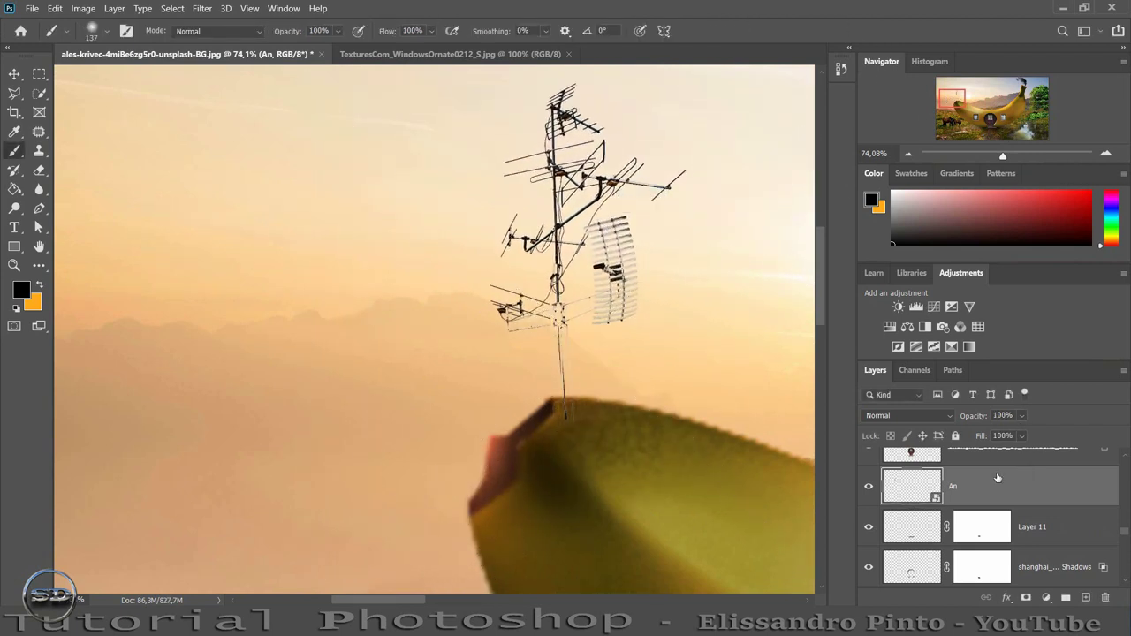
- Mask out the antenna's background, convert it to a Smart Object, and hide the pole's bottom
{"action": "left_click", "coordinate": [915, 492], "text": "ctrl"}
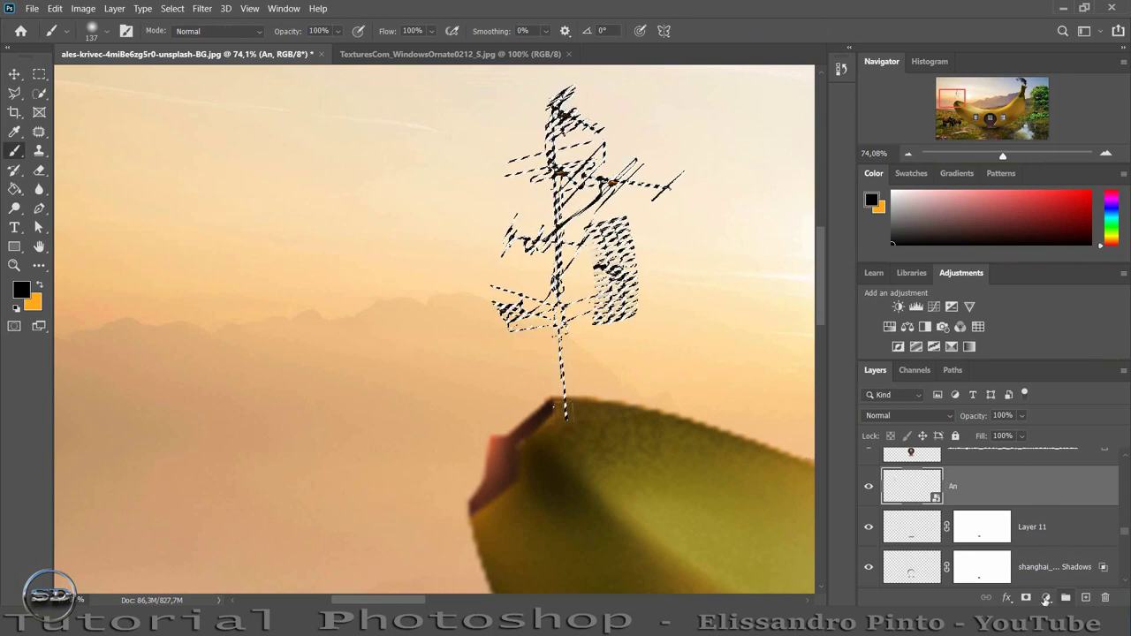
{"action": "left_click", "coordinate": [1028, 598]}
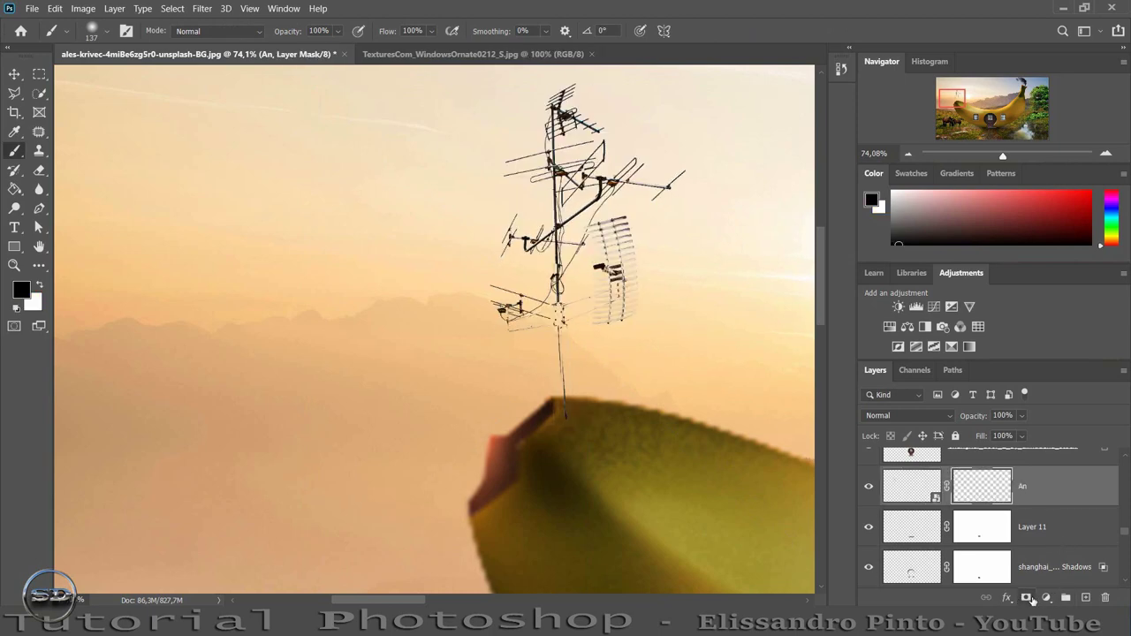
{"action": "right_click", "coordinate": [1046, 492]}
{"action": "left_click", "coordinate": [919, 144]}
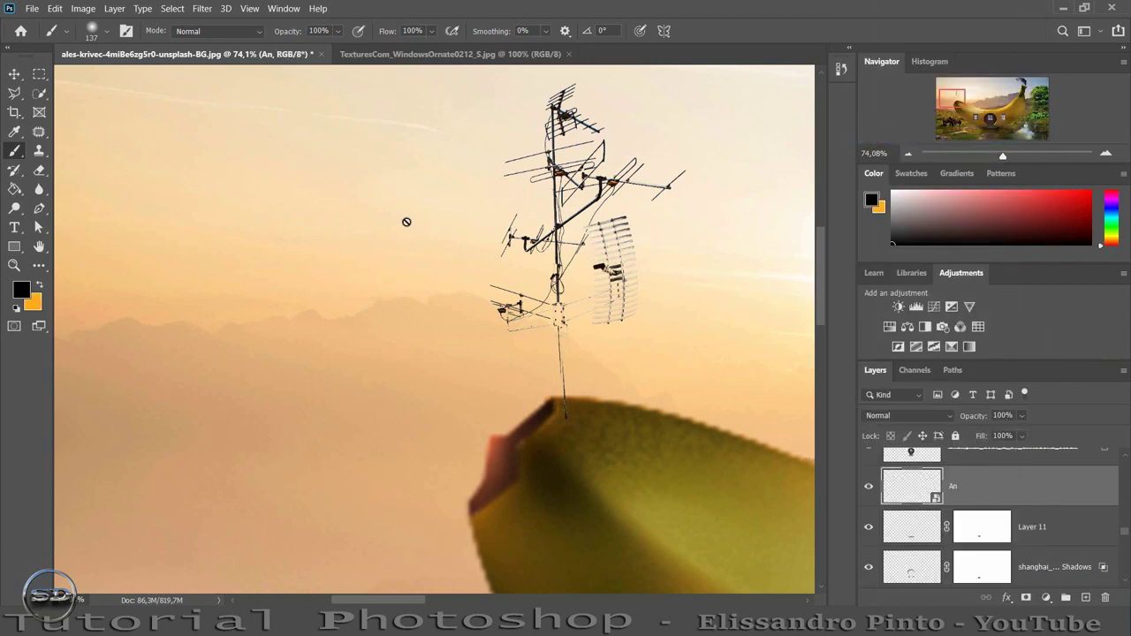
{"action": "mouse_move", "coordinate": [572, 235]}
{"action": "left_mouse_down"}
{"action": "mouse_move", "coordinate": [542, 249]}
{"action": "mouse_move", "coordinate": [557, 250]}
{"action": "left_mouse_up"}
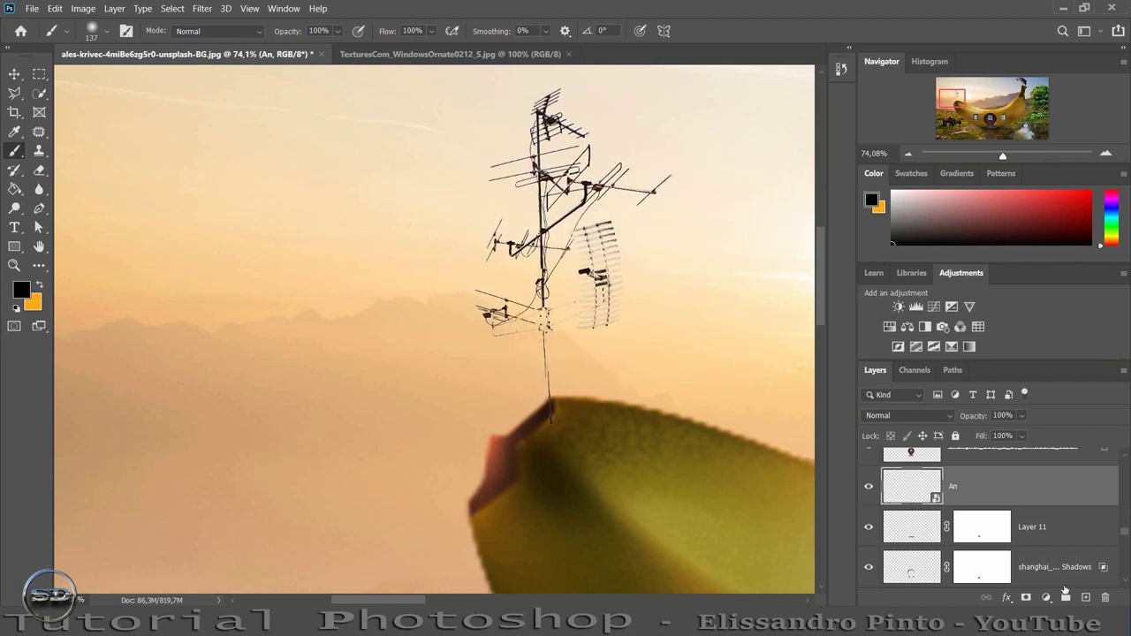
{"action": "left_click", "coordinate": [1027, 597]}
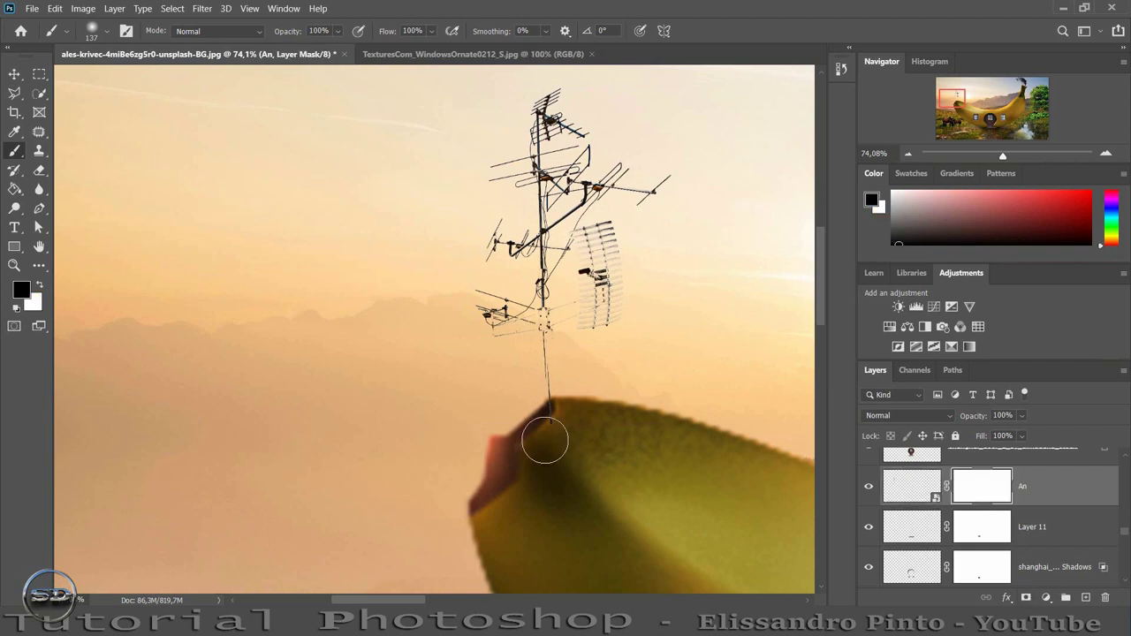
{"action": "mouse_move", "coordinate": [538, 445]}
{"action": "left_mouse_down"}
{"action": "mouse_move", "coordinate": [560, 434]}
{"action": "mouse_move", "coordinate": [553, 442]}
{"action": "left_mouse_up"}
- Move the antenna onto the banana's top above the door and add a Brightness/Contrast adjustment
{"action": "left_click_drag", "start_coordinate": [1004, 156], "coordinate": [991, 157]}
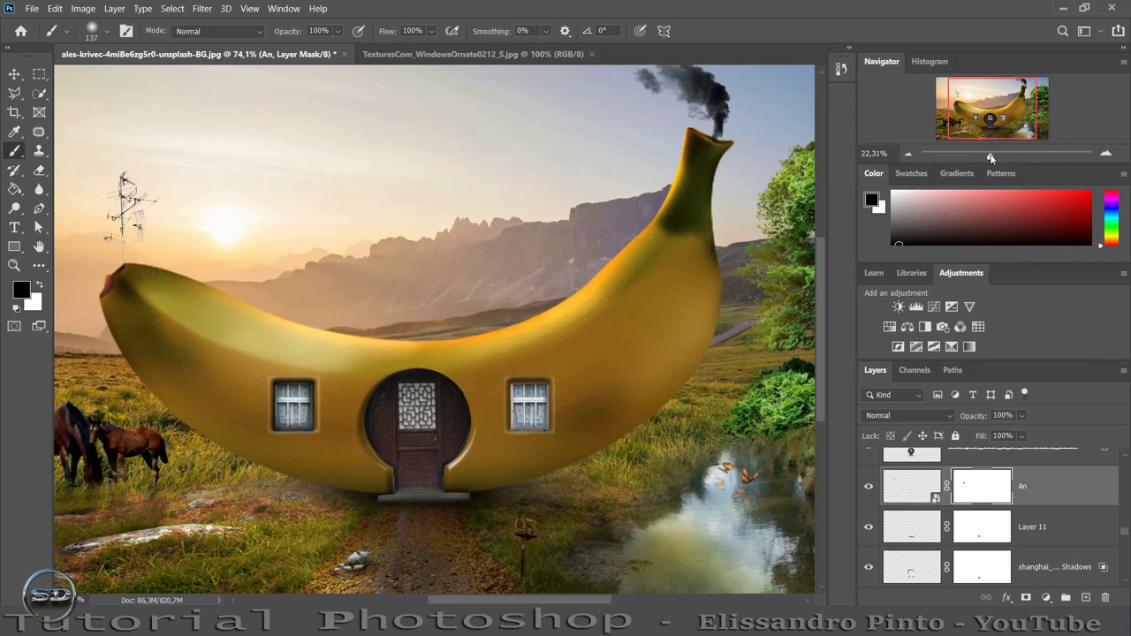
{"action": "left_click", "coordinate": [14, 74]}
{"action": "left_click_drag", "start_coordinate": [106, 206], "coordinate": [405, 309]}
{"action": "left_click", "coordinate": [1001, 160]}
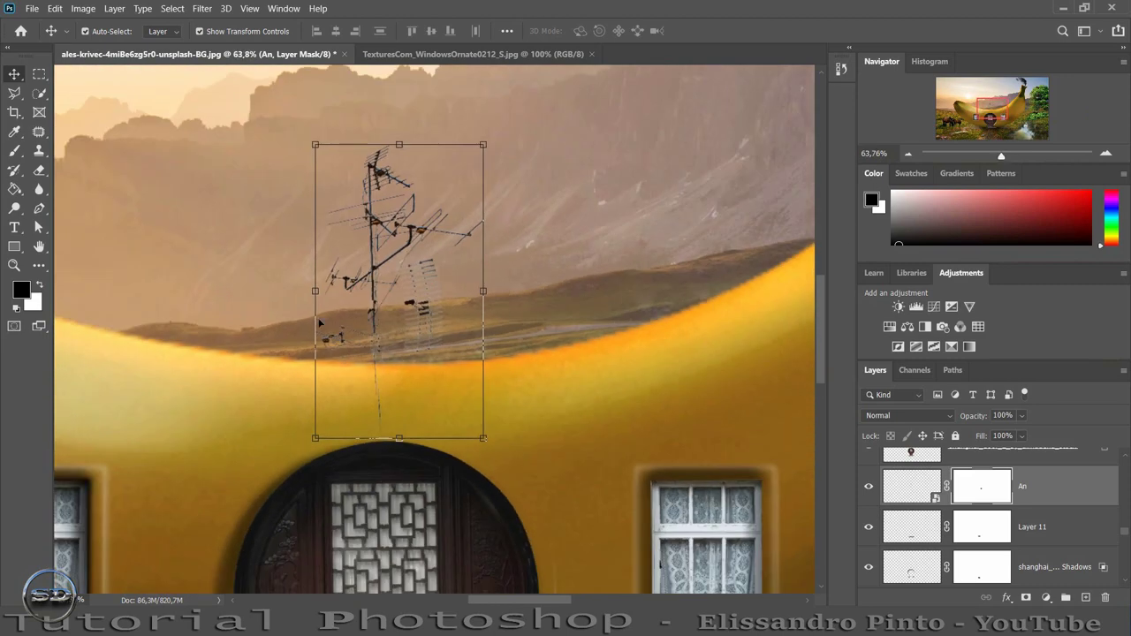
{"action": "left_click_drag", "start_coordinate": [377, 310], "coordinate": [380, 274]}
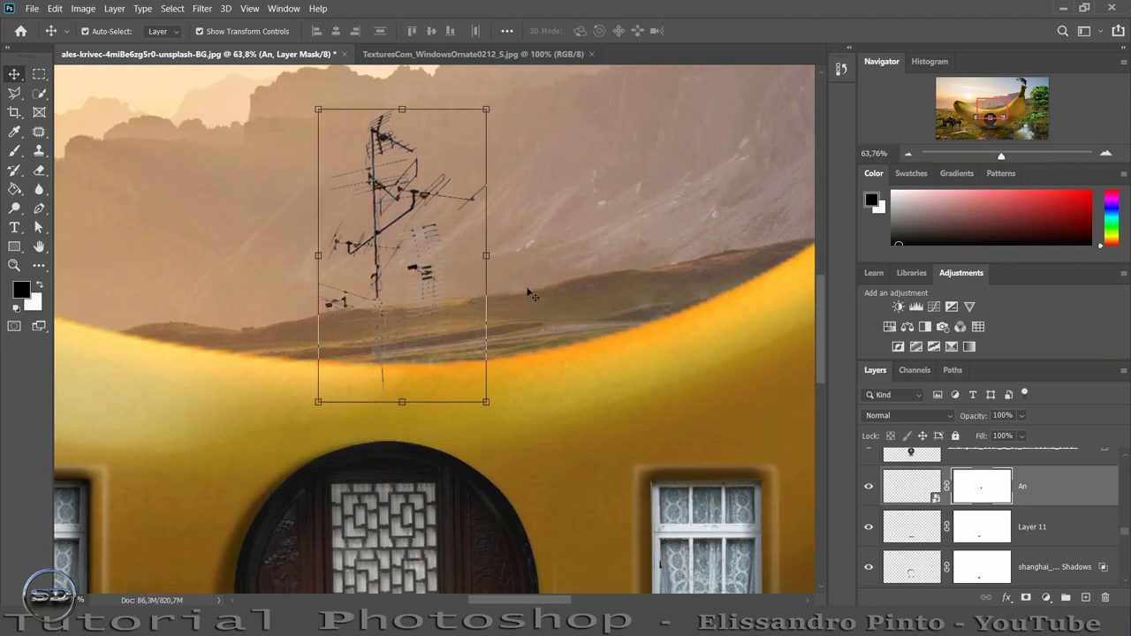
{"action": "left_click", "coordinate": [928, 489]}
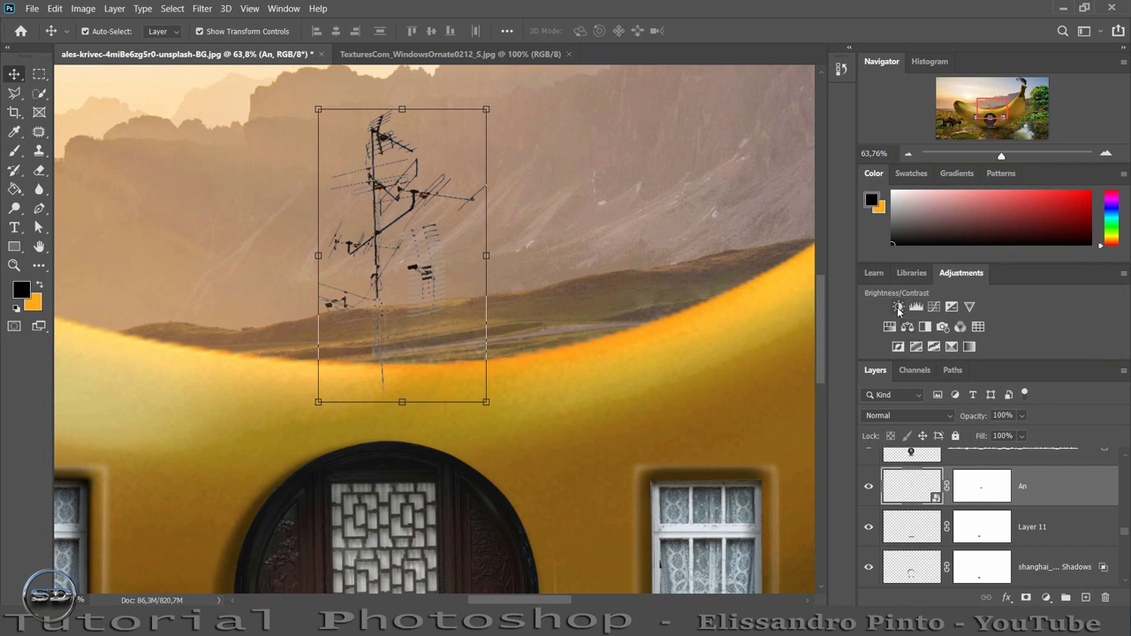
{"action": "left_click", "coordinate": [898, 307]}
- Clip Brightness/Contrast to the antenna with brightness -124 and contrast 100
{"action": "left_click_drag", "start_coordinate": [308, 90], "coordinate": [667, 165]}
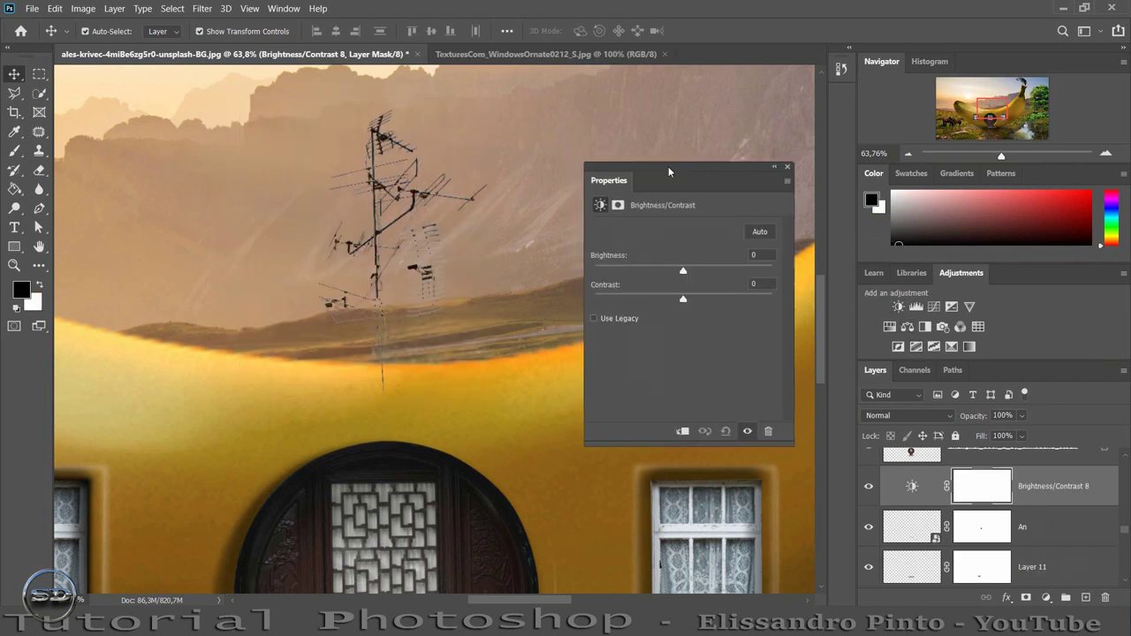
{"action": "left_click", "coordinate": [685, 431]}
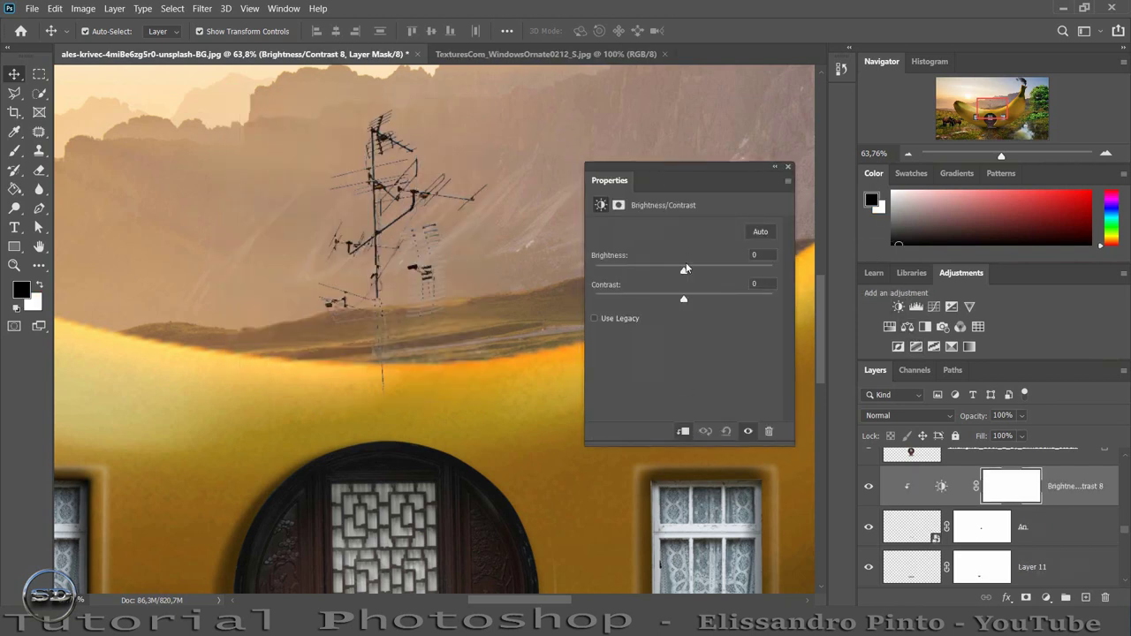
{"action": "left_click_drag", "start_coordinate": [681, 278], "coordinate": [610, 272]}
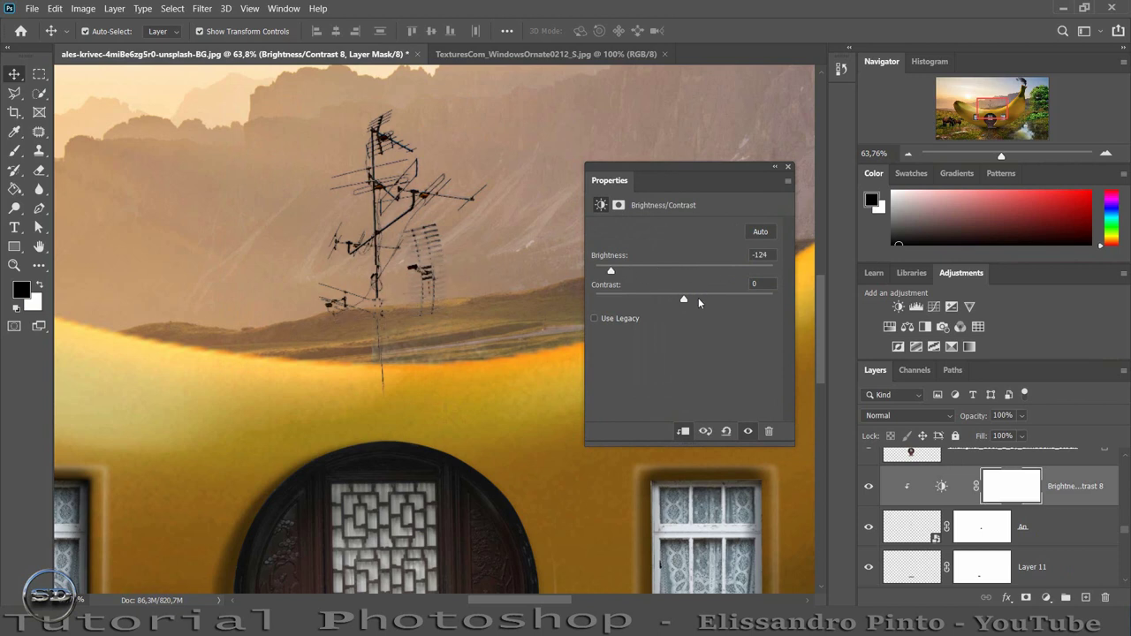
{"action": "left_click_drag", "start_coordinate": [684, 303], "coordinate": [779, 299]}
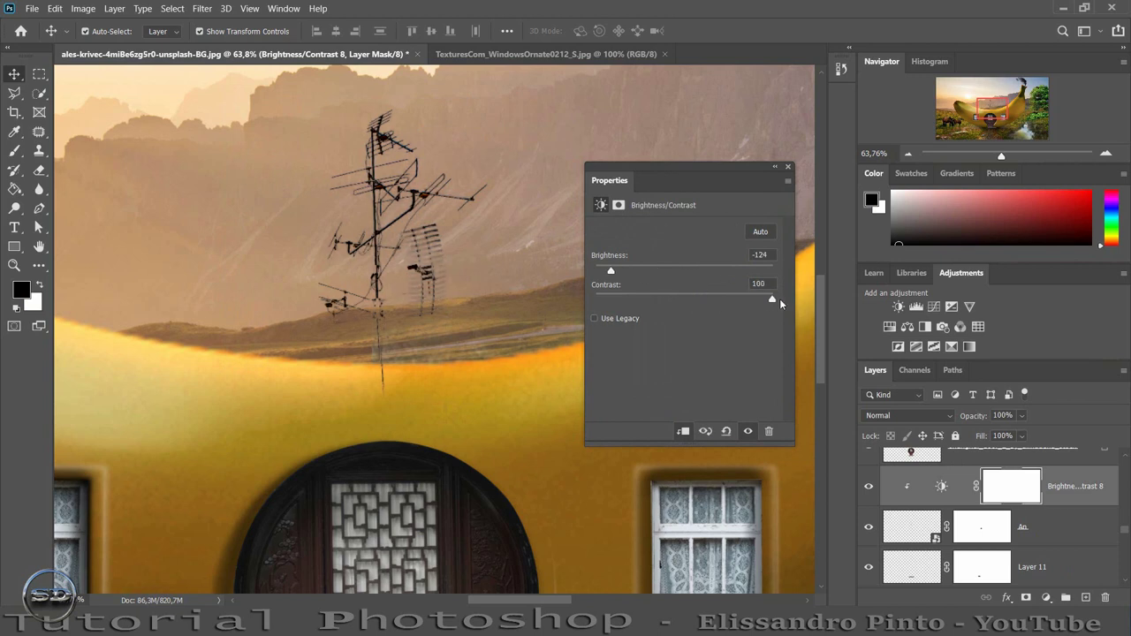
{"action": "left_click", "coordinate": [789, 167]}
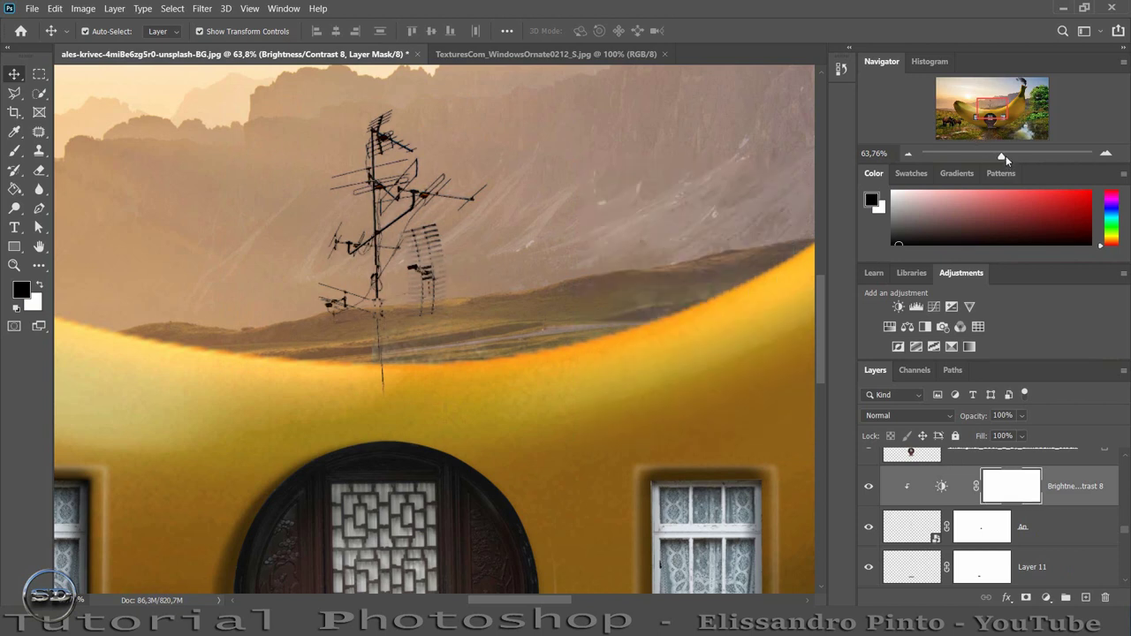
- Move the antenna layer up so its pole settles onto the banana's surface
{"action": "left_click_drag", "start_coordinate": [1006, 159], "coordinate": [1011, 159]}
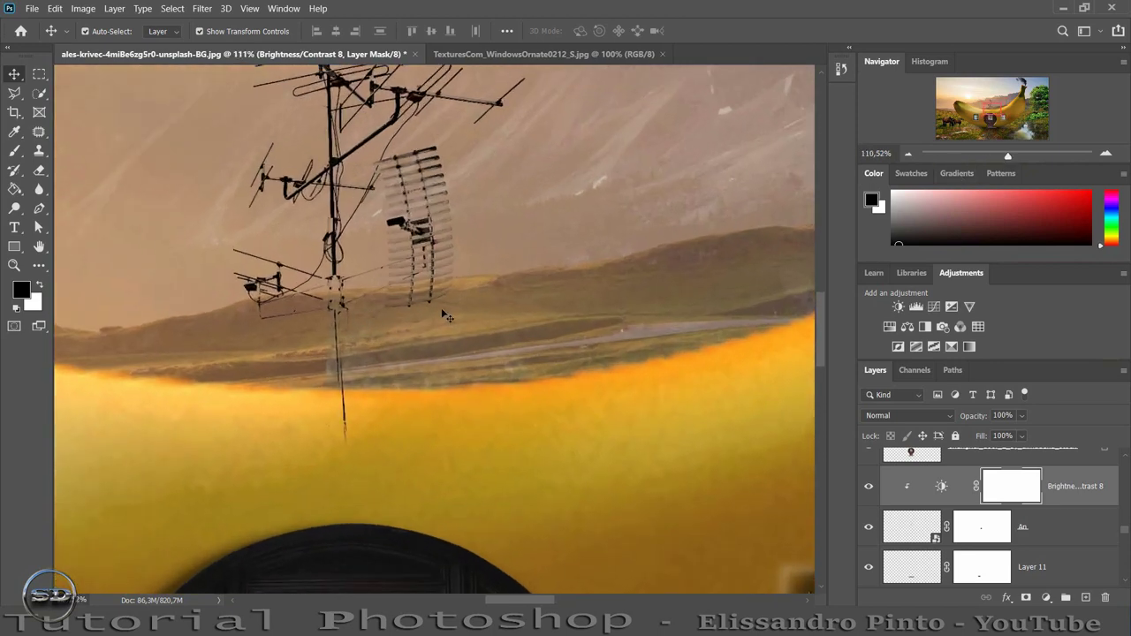
{"action": "left_click", "coordinate": [919, 537]}
{"action": "left_click_drag", "start_coordinate": [380, 372], "coordinate": [374, 345]}
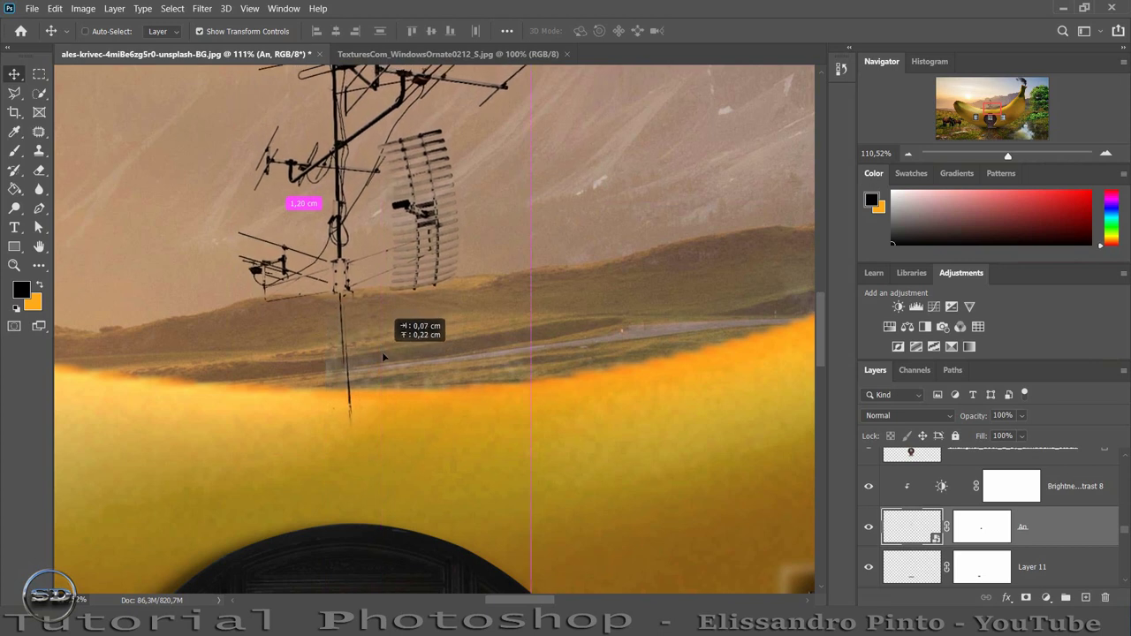
{"action": "left_click_drag", "start_coordinate": [381, 347], "coordinate": [384, 356]}
- Target the antenna's mask with a 56 px brush and sample white as the foreground colour
{"action": "left_click", "coordinate": [981, 528]}
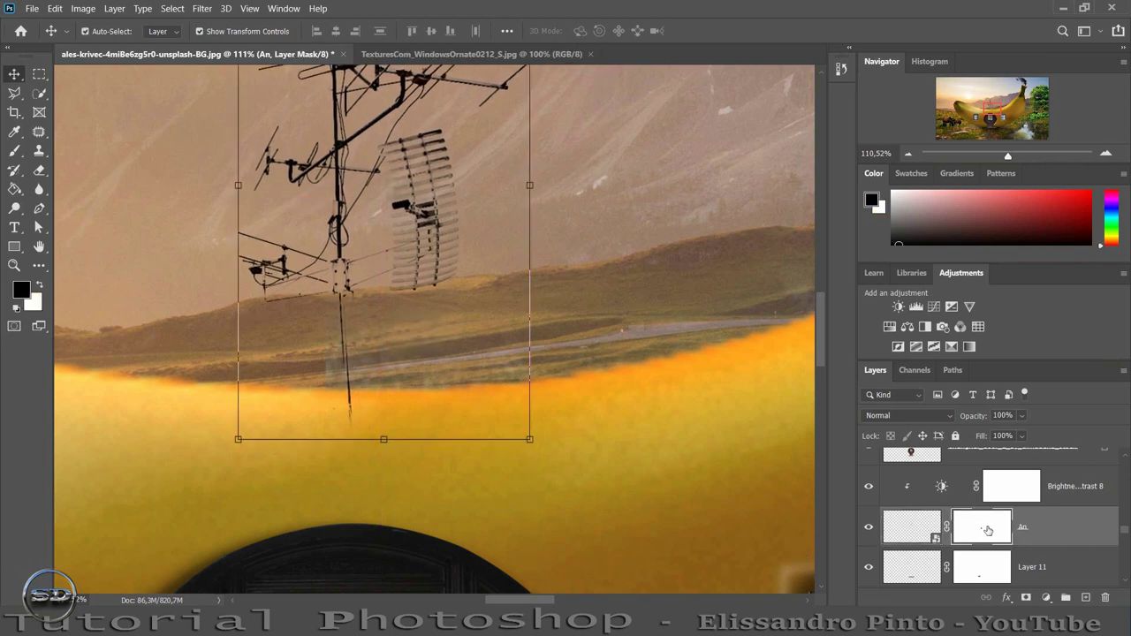
{"action": "left_click", "coordinate": [14, 153]}
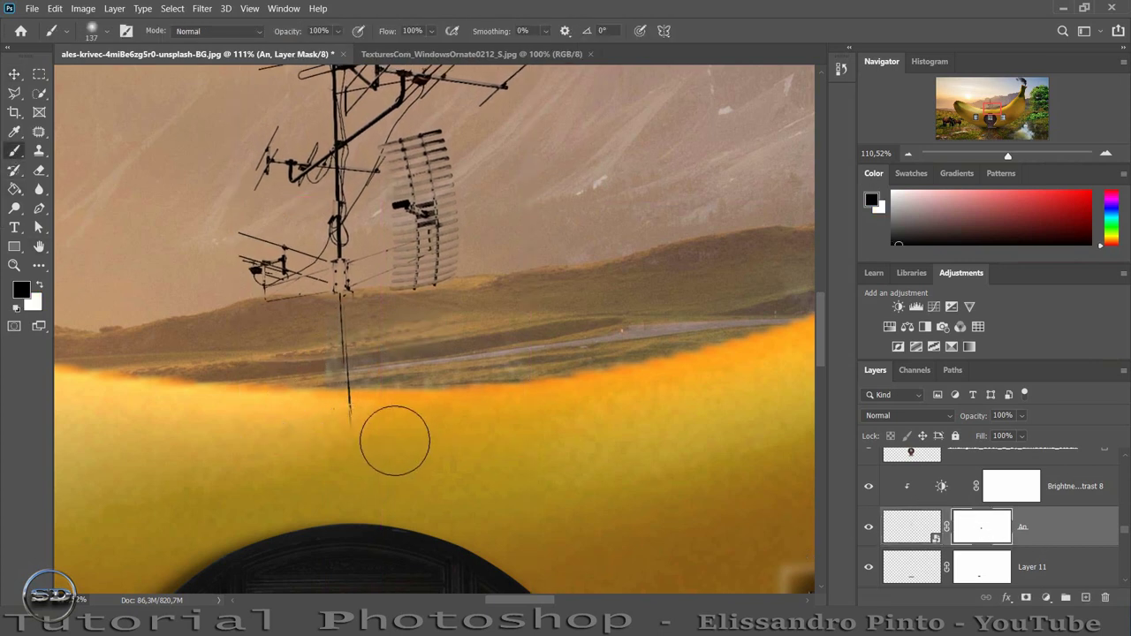
{"action": "left_click_drag", "start_coordinate": [393, 437], "coordinate": [370, 434]}
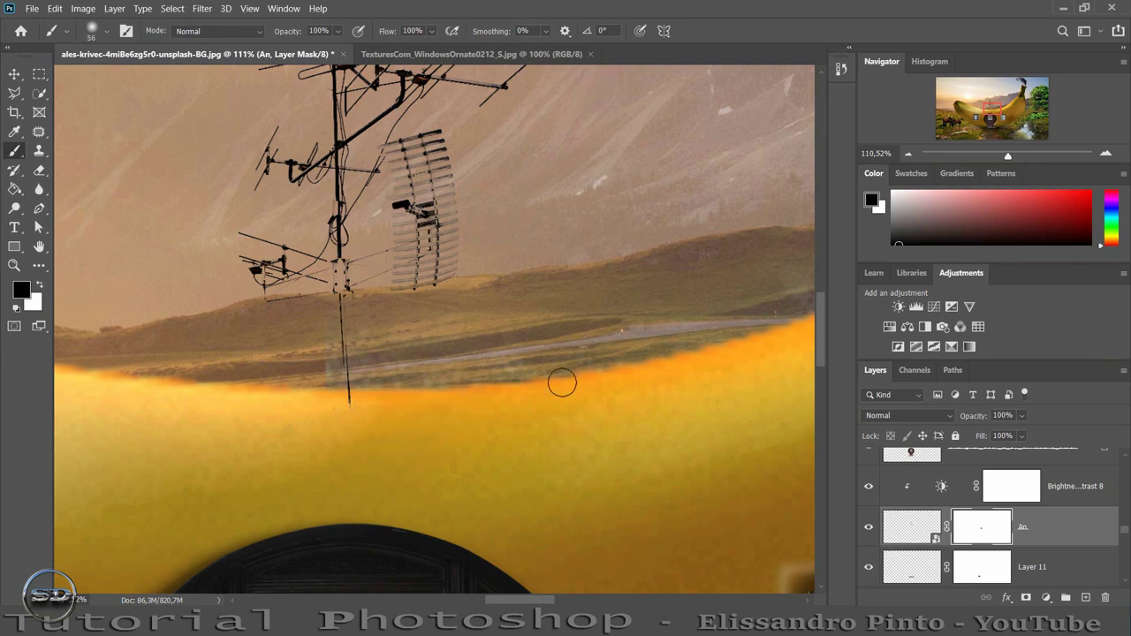
{"action": "left_click_drag", "start_coordinate": [1008, 158], "coordinate": [1012, 157]}
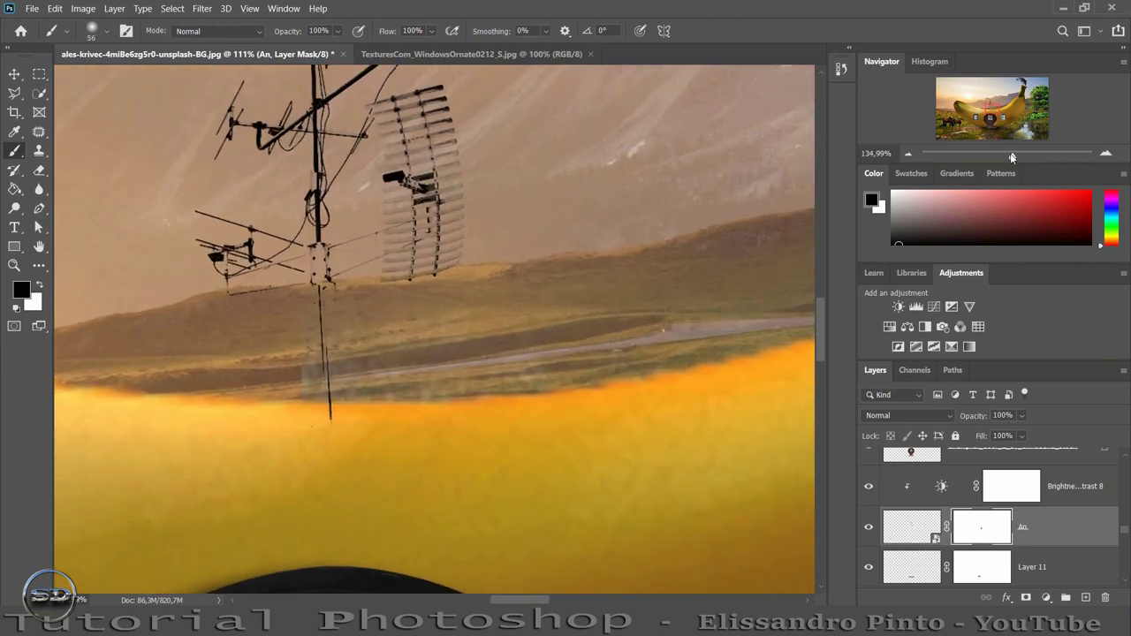
{"action": "left_click", "coordinate": [14, 131]}
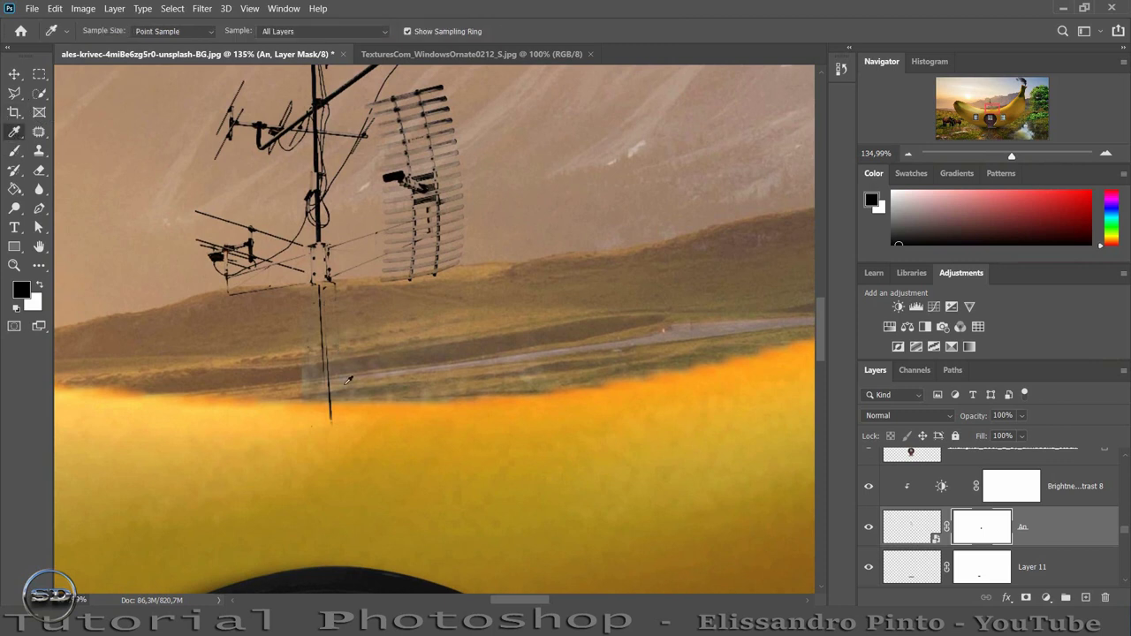
{"action": "left_click", "coordinate": [372, 404]}
{"action": "left_click", "coordinate": [1056, 489]}
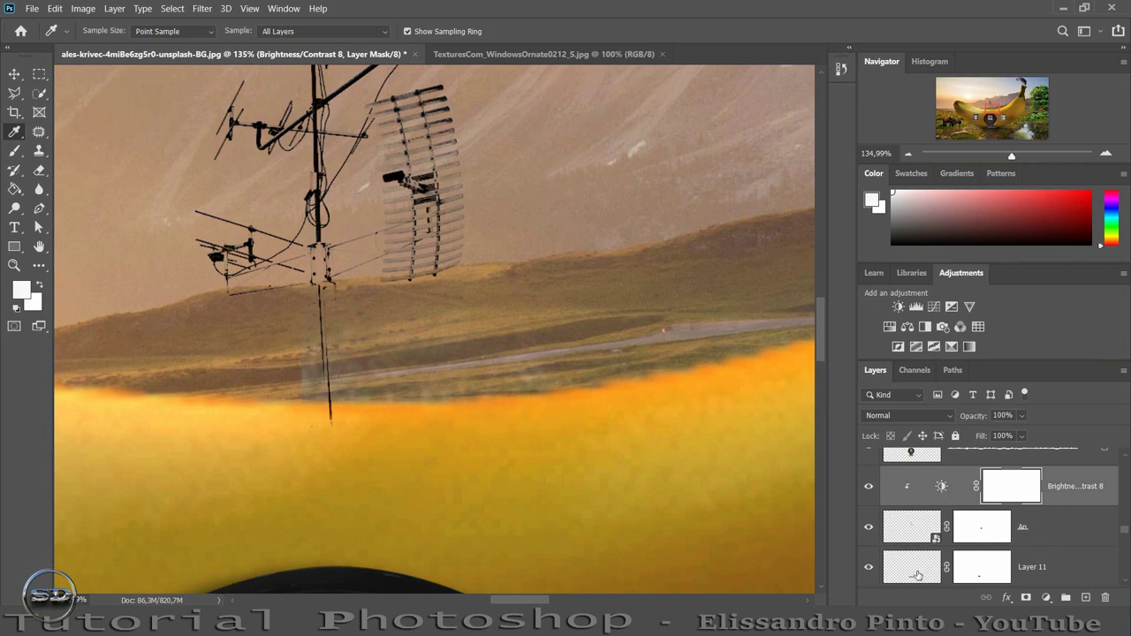
- On a new layer, fill a small elliptical selection at the pole's base with orange
{"action": "left_click", "coordinate": [917, 576]}
{"action": "left_click", "coordinate": [1086, 598]}
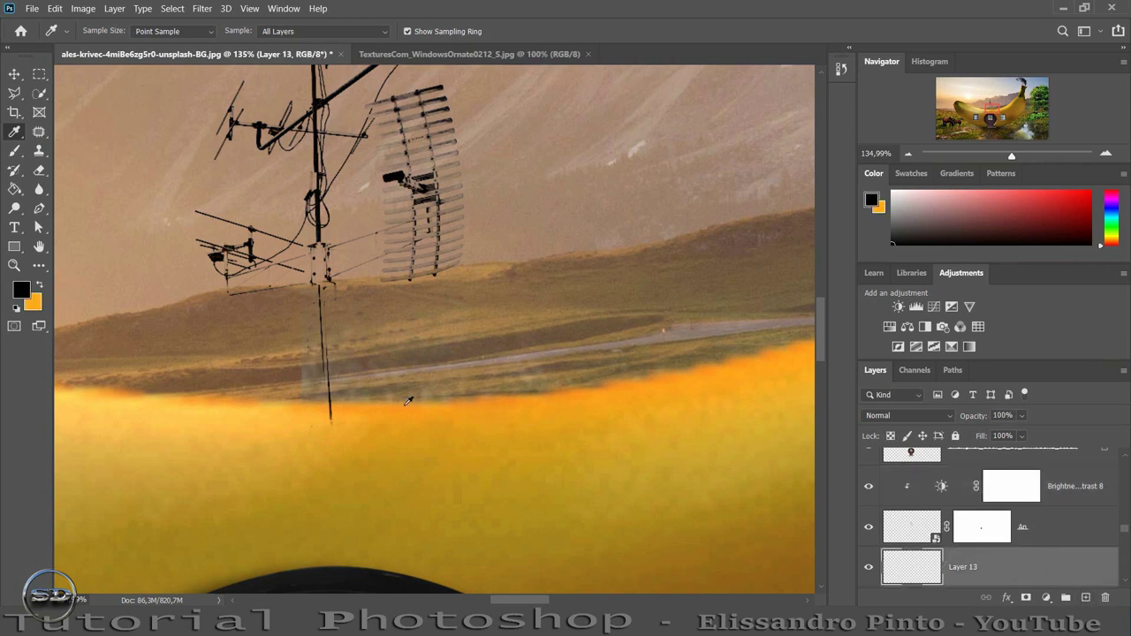
{"action": "left_click", "coordinate": [379, 405]}
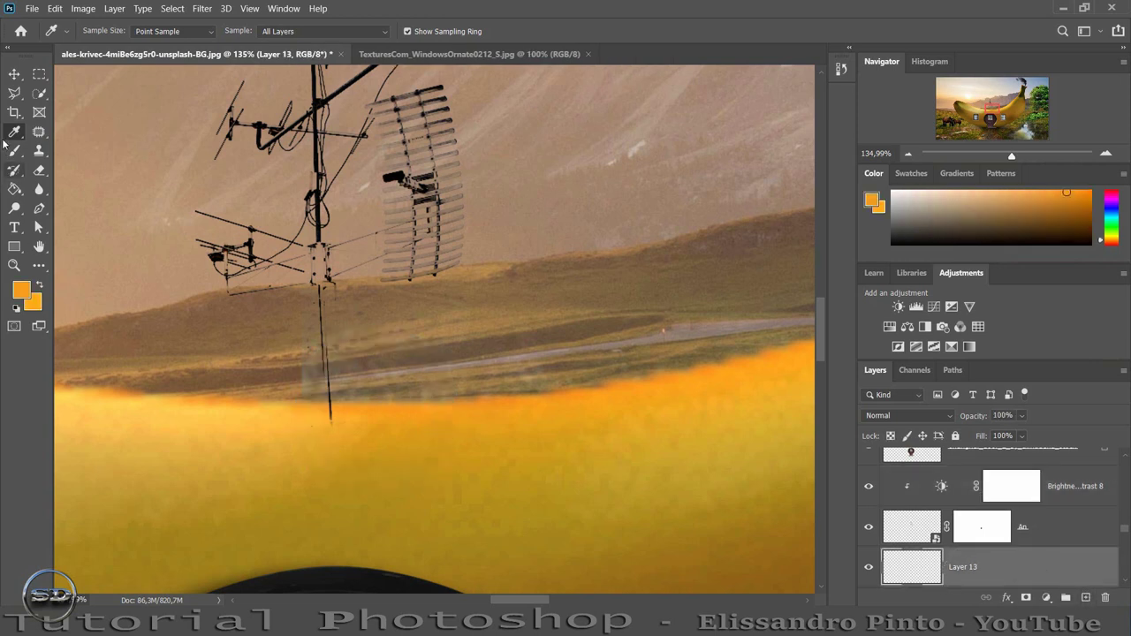
{"action": "left_click", "coordinate": [40, 75]}
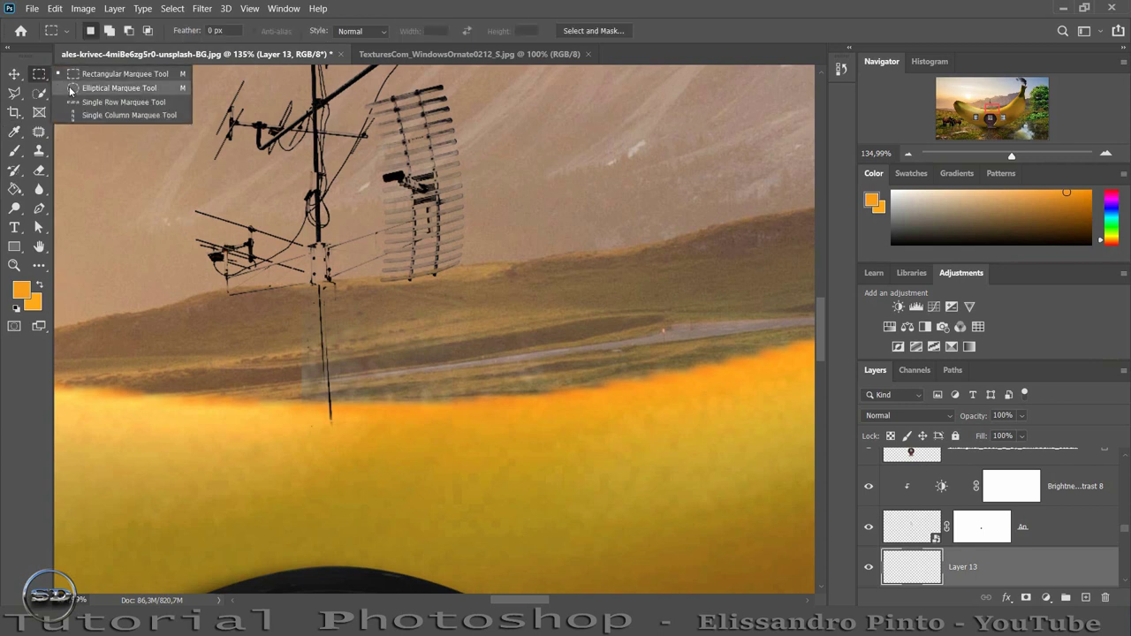
{"action": "left_click", "coordinate": [74, 88]}
{"action": "left_click_drag", "start_coordinate": [317, 413], "coordinate": [345, 423]}
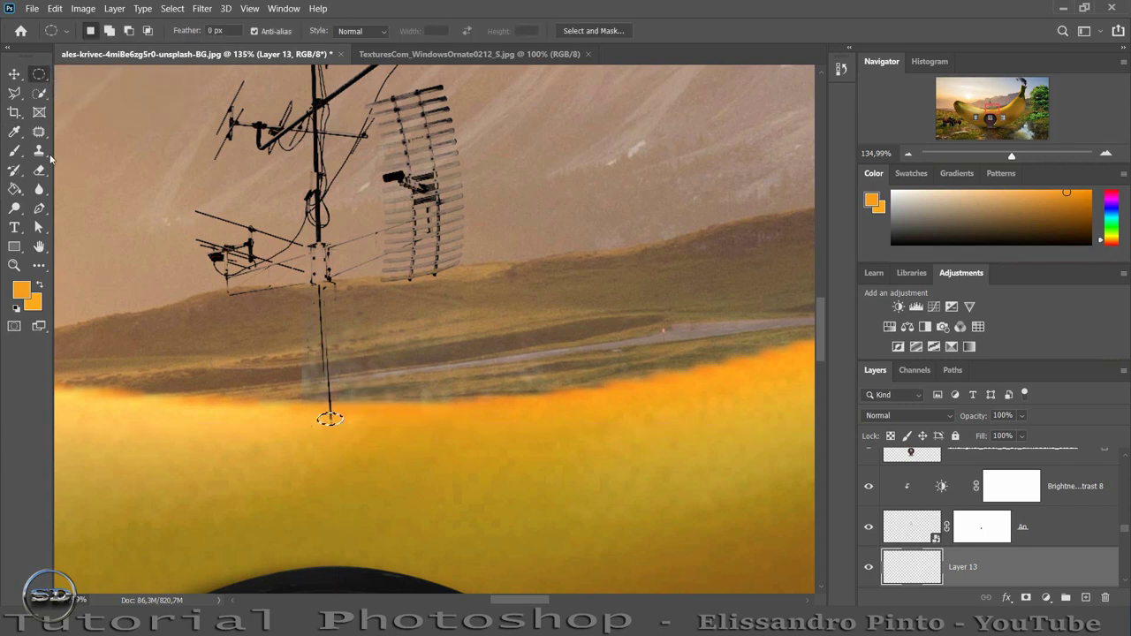
{"action": "left_click", "coordinate": [14, 188]}
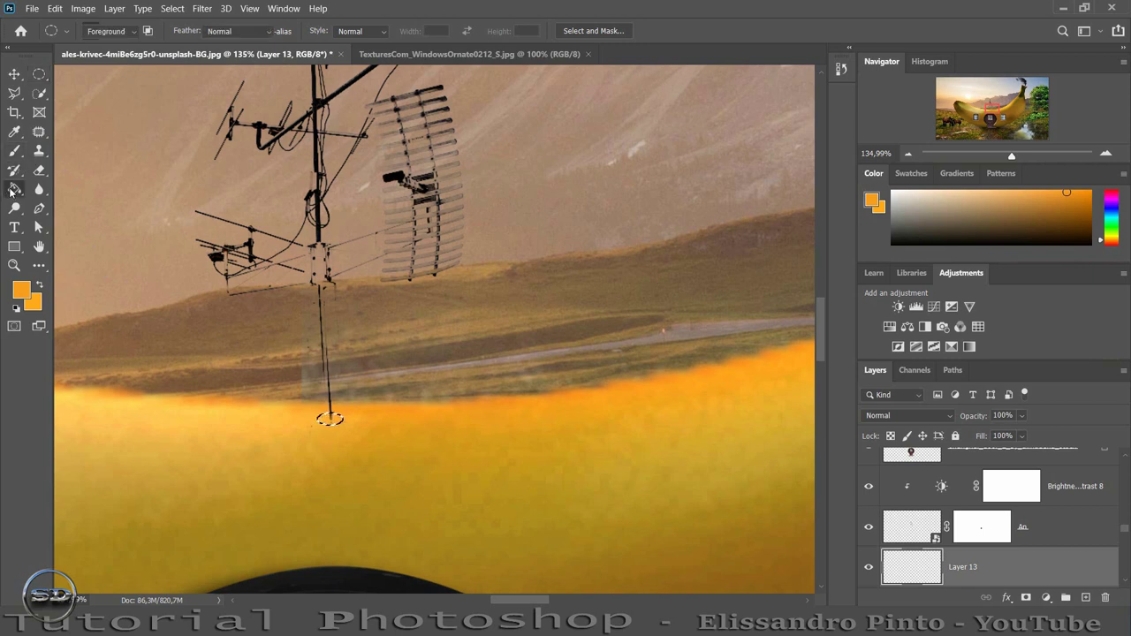
{"action": "left_click", "coordinate": [331, 417]}
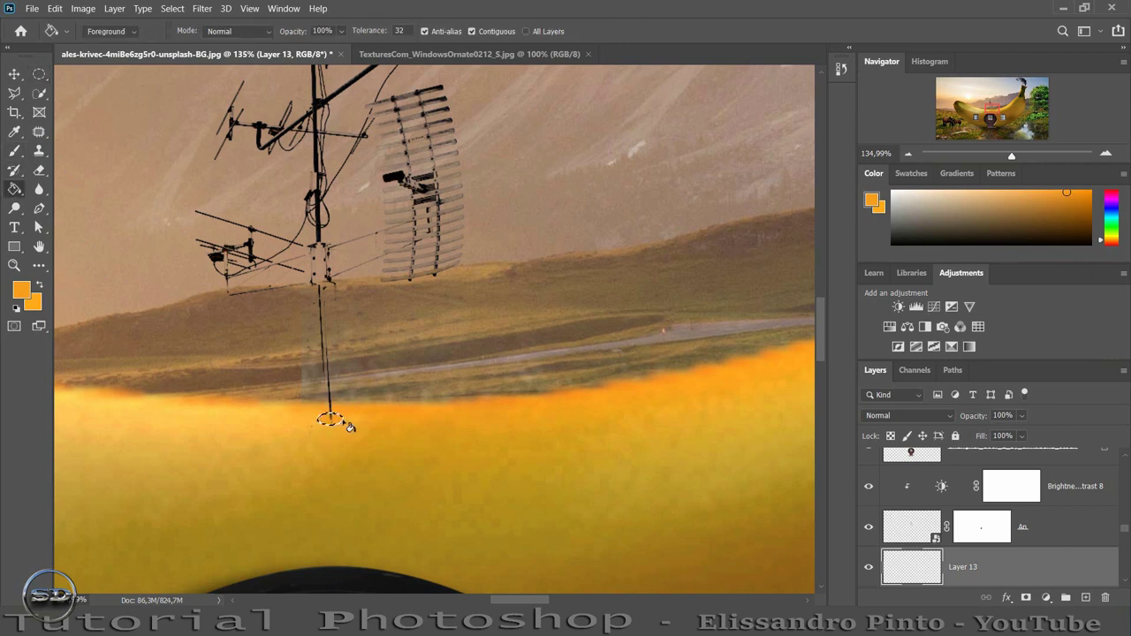
{"action": "key", "text": "ctrl+d"}
{"action": "left_click_drag", "start_coordinate": [1017, 155], "coordinate": [1021, 157]}
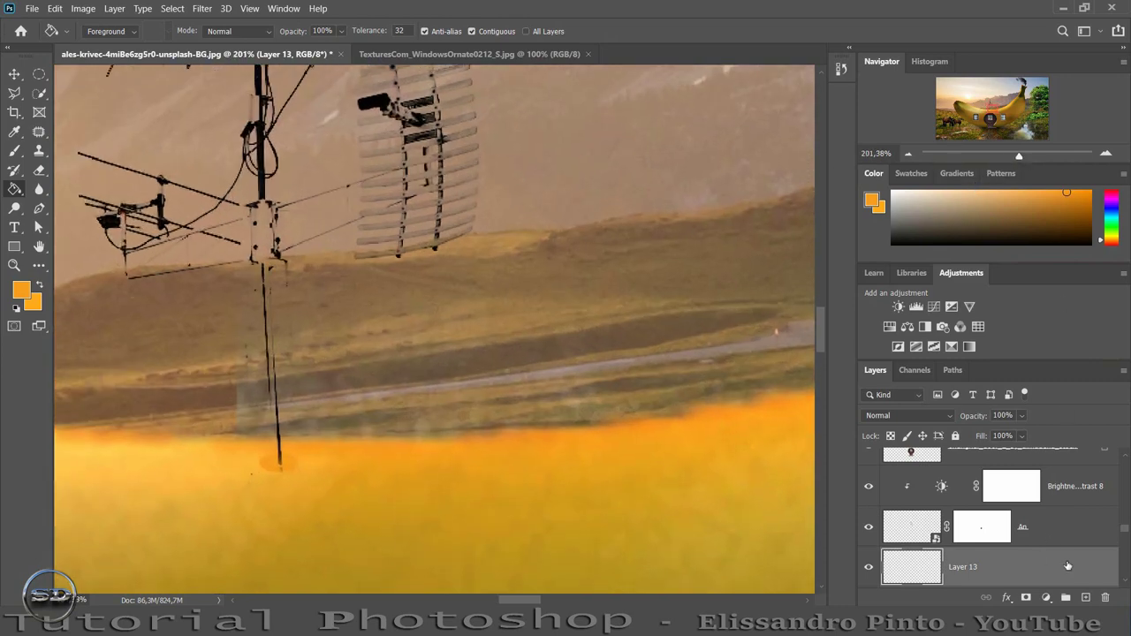
{"action": "double_click", "coordinate": [1068, 566]}
- Enable Bevel & Emboss on the orange oval and choose its bevel style
{"action": "left_click_drag", "start_coordinate": [296, 200], "coordinate": [835, 206]}
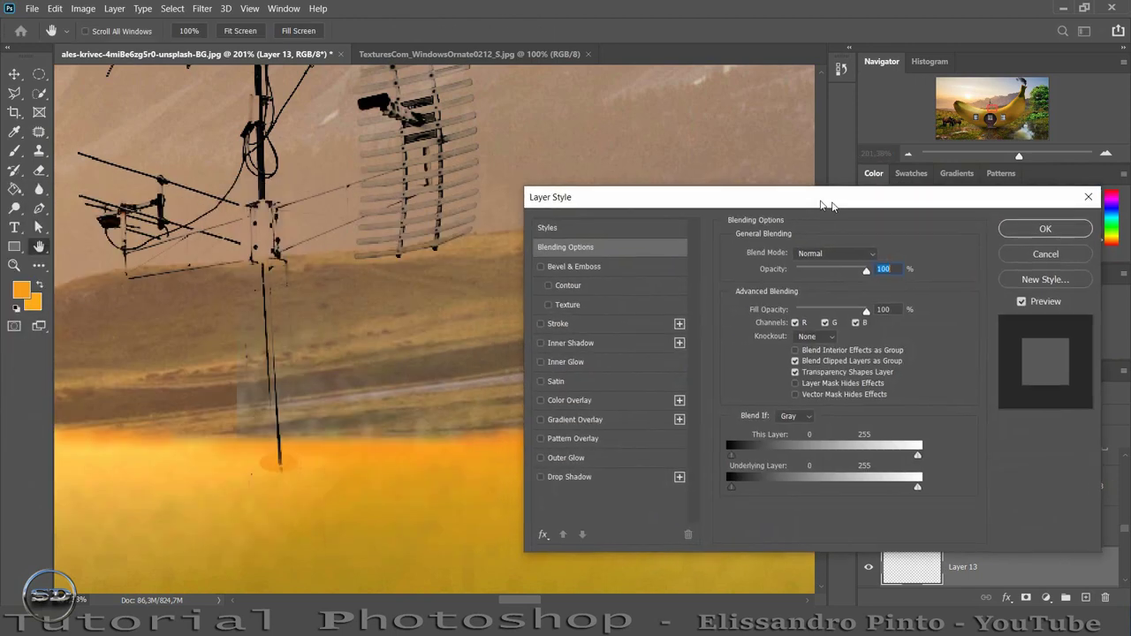
{"action": "left_click", "coordinate": [561, 271]}
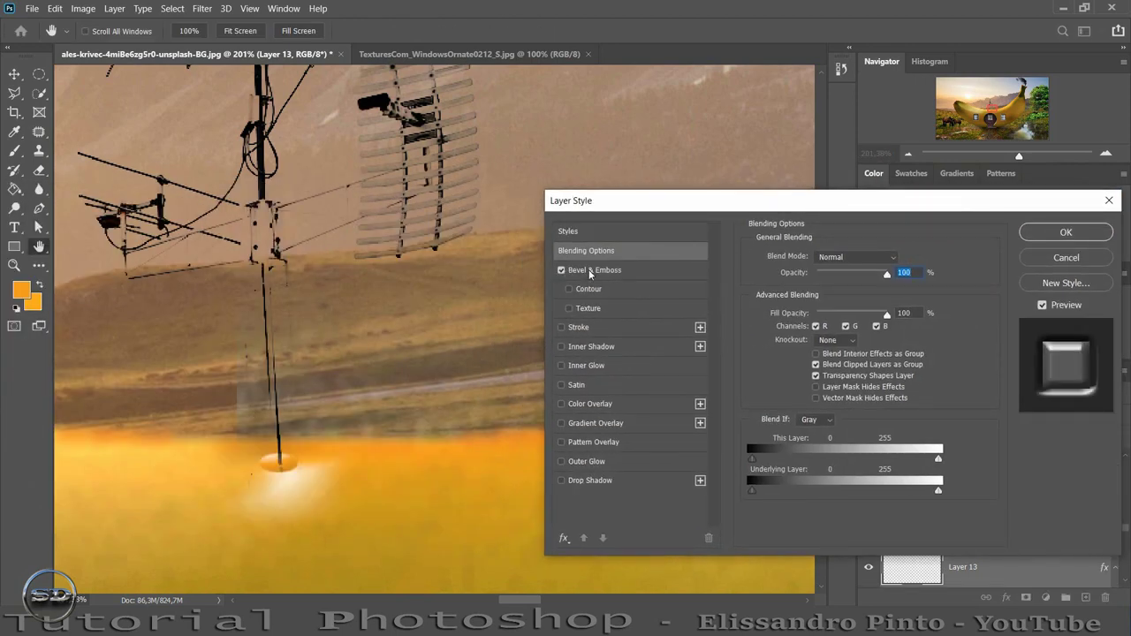
{"action": "left_click", "coordinate": [594, 270]}
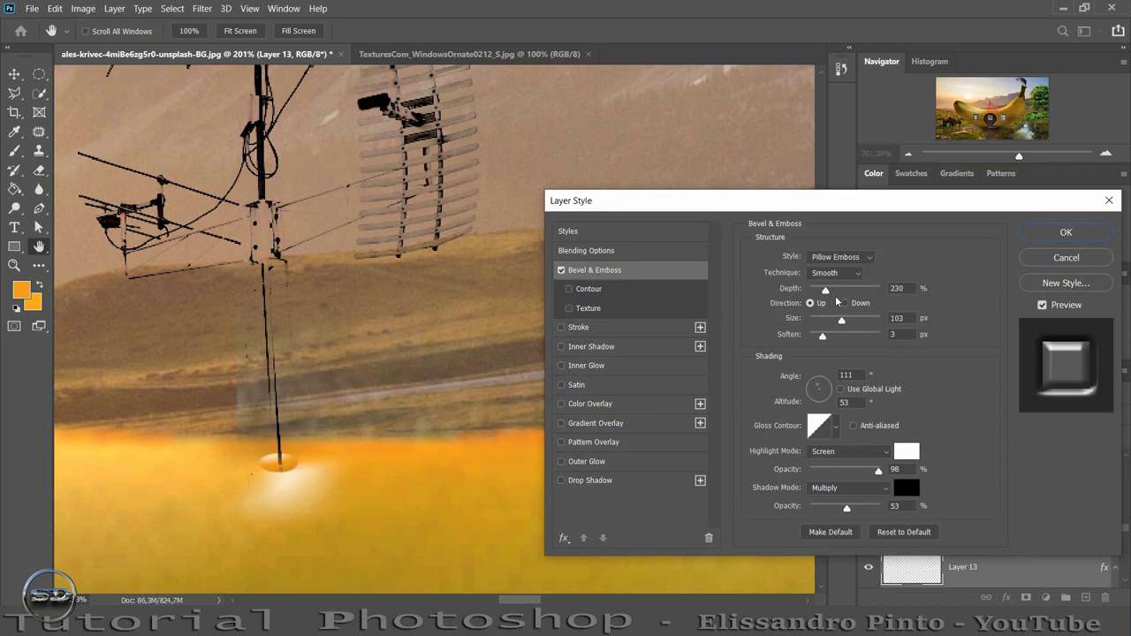
{"action": "left_click", "coordinate": [829, 258]}
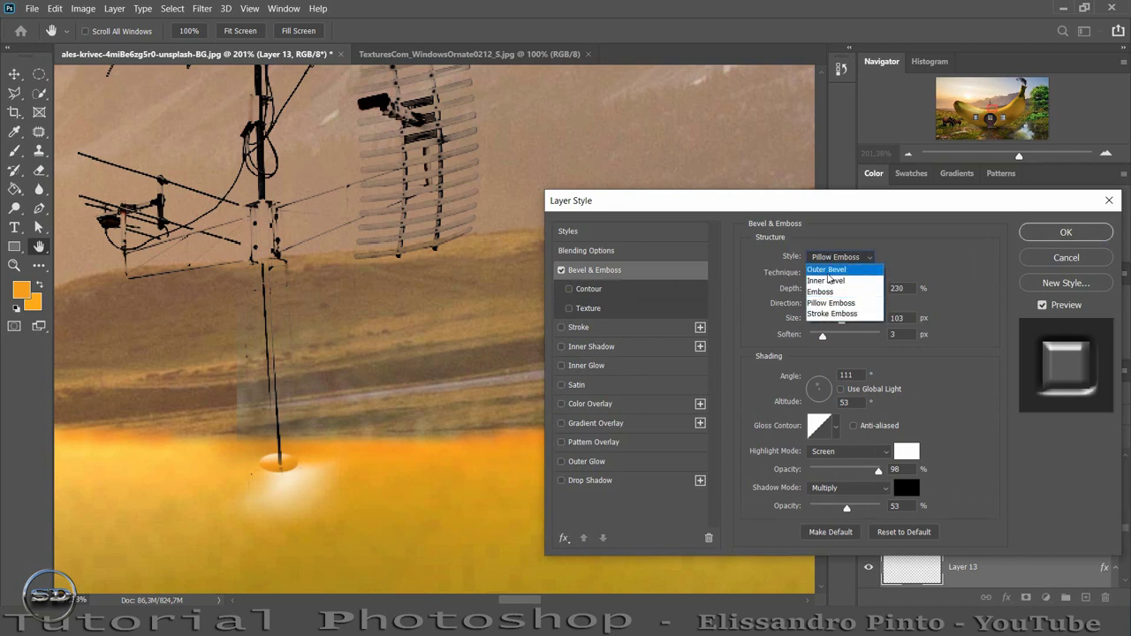
{"action": "left_click", "coordinate": [829, 270]}
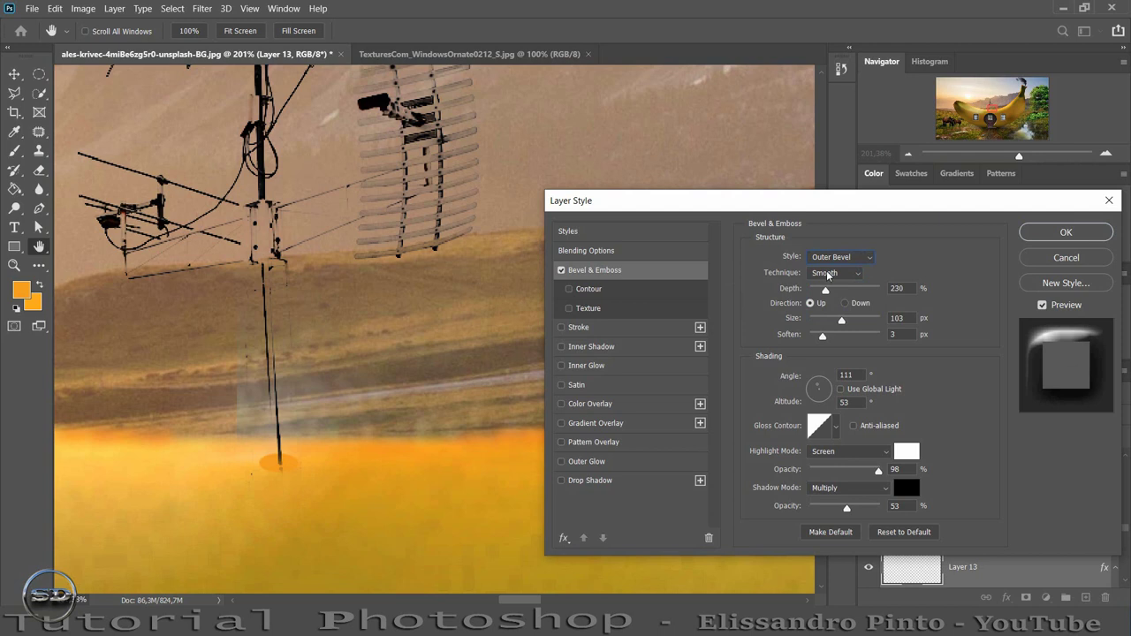
- Set the Pillow Emboss to depth 230%, soften 7 px and size 4 px, and apply it
{"action": "scroll", "coordinate": [826, 258], "scroll_direction": "down", "scroll_amount": 1}
{"action": "scroll", "coordinate": [825, 258], "scroll_direction": "down", "scroll_amount": 1}
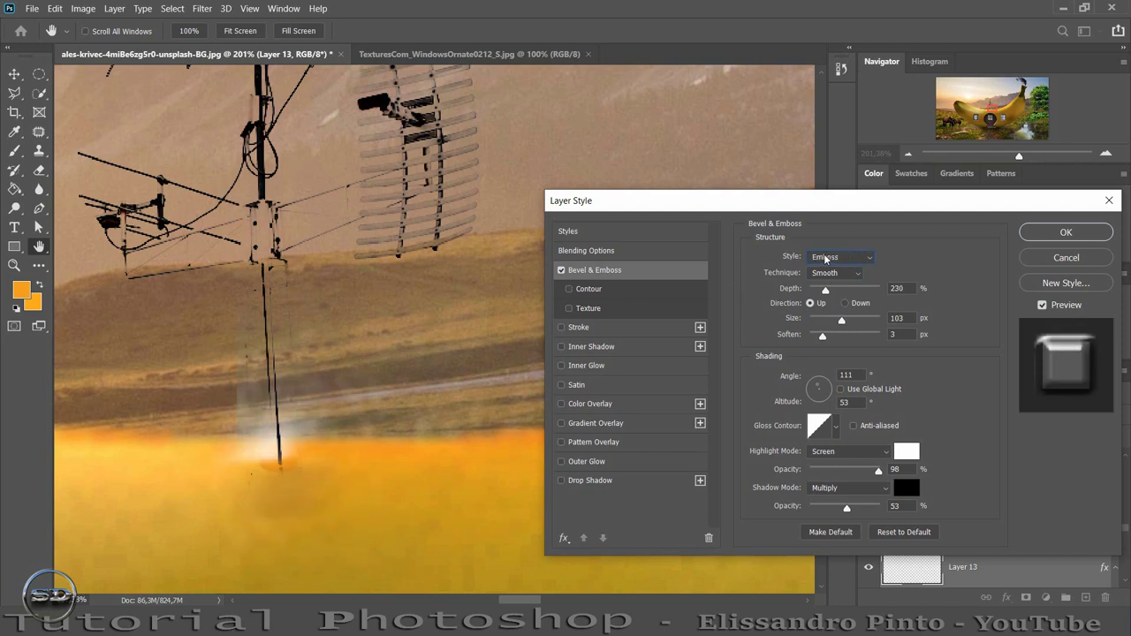
{"action": "scroll", "coordinate": [825, 258], "scroll_direction": "down", "scroll_amount": 1}
{"action": "scroll", "coordinate": [825, 258], "scroll_direction": "down", "scroll_amount": 1}
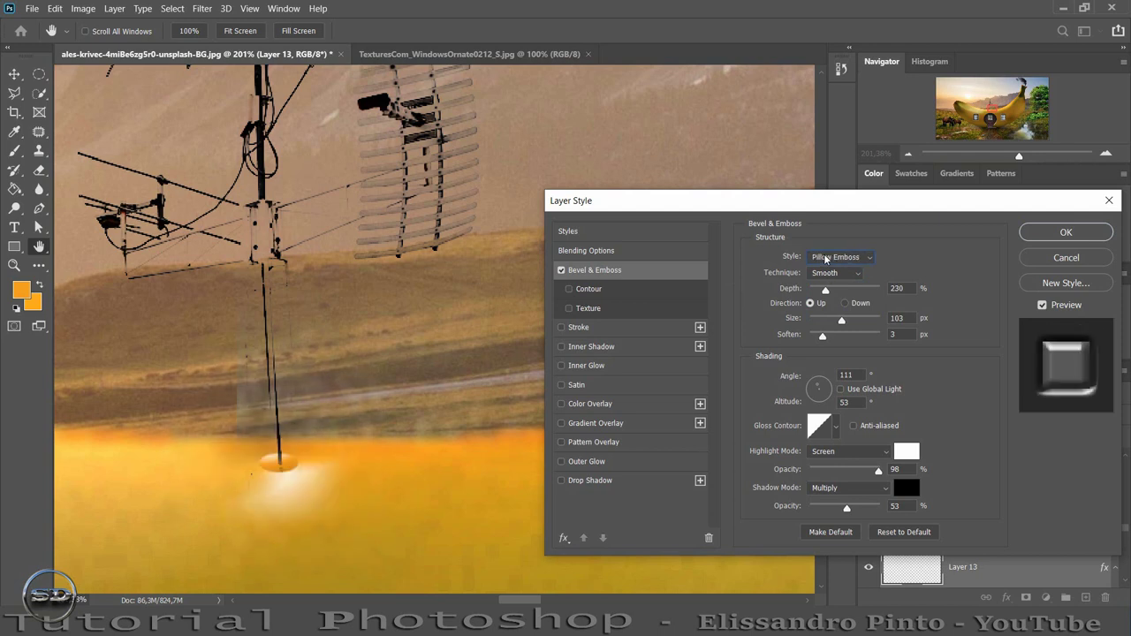
{"action": "scroll", "coordinate": [826, 258], "scroll_direction": "up", "scroll_amount": 1}
{"action": "left_click_drag", "start_coordinate": [825, 289], "coordinate": [826, 289]}
{"action": "mouse_move", "coordinate": [823, 339]}
{"action": "left_mouse_down"}
{"action": "mouse_move", "coordinate": [801, 336]}
{"action": "mouse_move", "coordinate": [857, 327]}
{"action": "mouse_move", "coordinate": [815, 332]}
{"action": "left_mouse_up"}
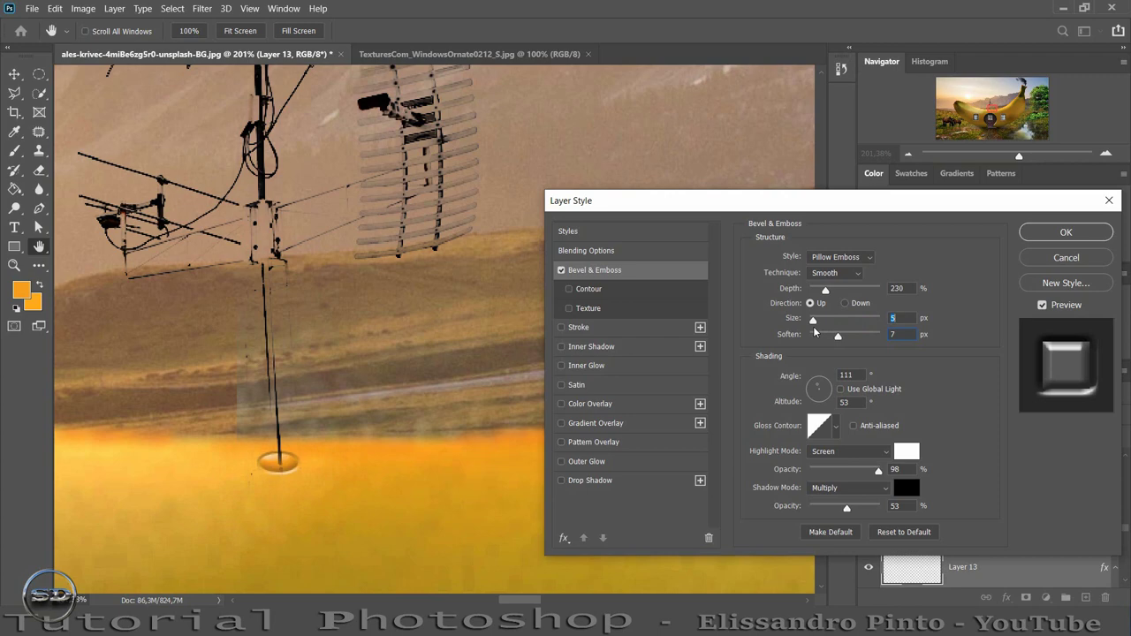
{"action": "left_click_drag", "start_coordinate": [815, 332], "coordinate": [812, 332]}
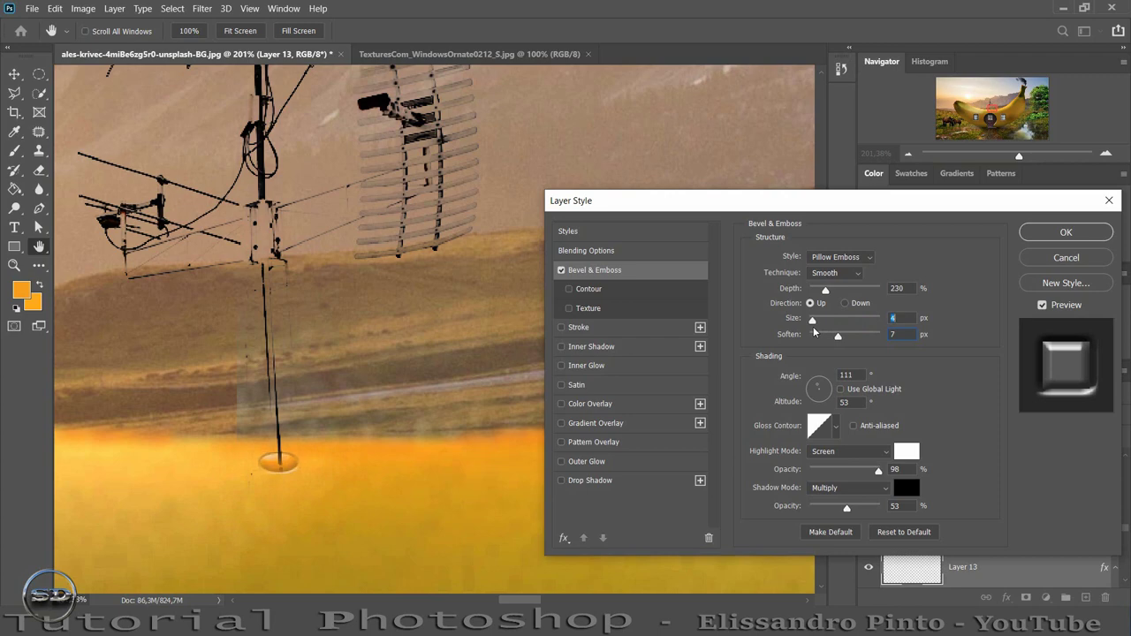
{"action": "left_click", "coordinate": [1054, 234]}
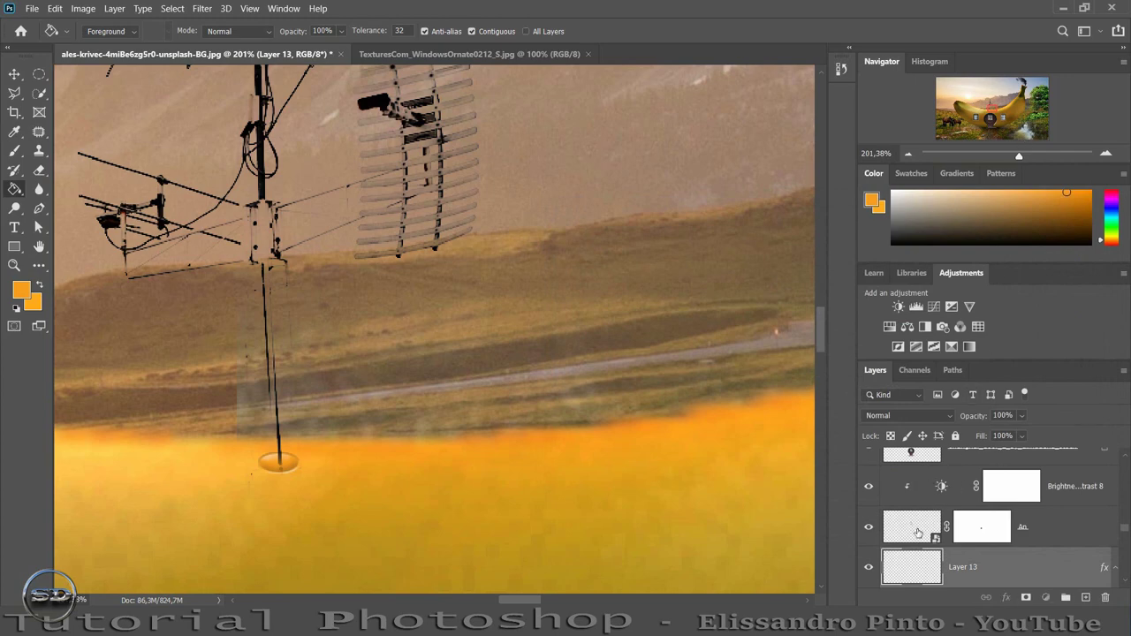
- Sample the pole's dark brown and paint its bottom on a new Layer 14 with a 3 px brush
{"action": "left_click", "coordinate": [1060, 526]}
{"action": "mouse_move", "coordinate": [1019, 155]}
{"action": "left_mouse_down"}
{"action": "mouse_move", "coordinate": [1026, 144]}
{"action": "mouse_move", "coordinate": [990, 108]}
{"action": "left_mouse_up"}
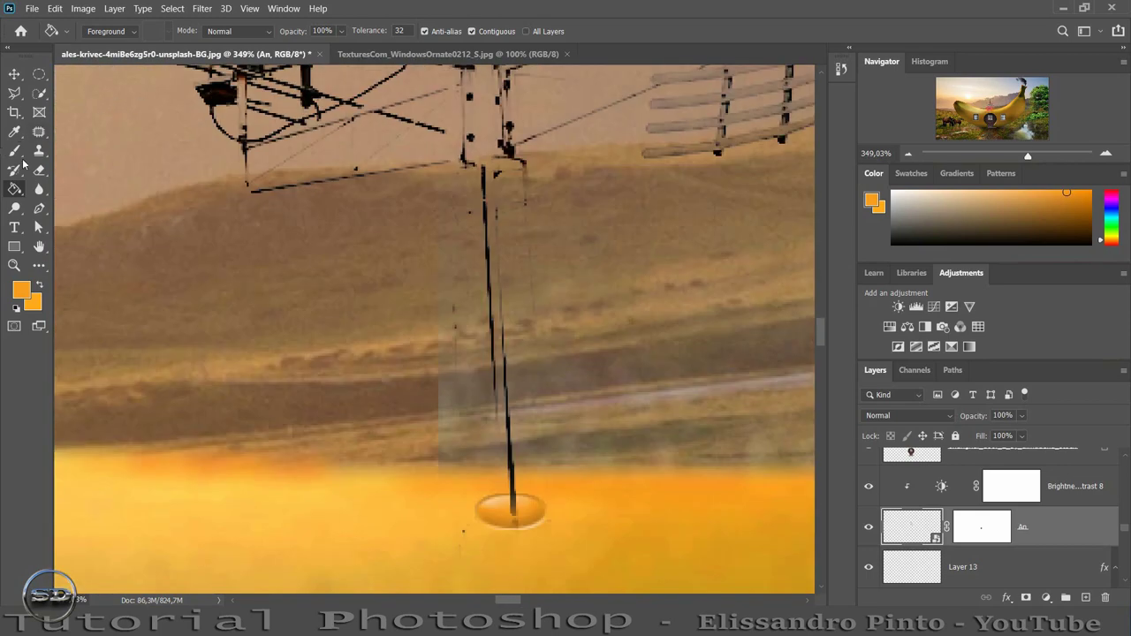
{"action": "left_click", "coordinate": [14, 130]}
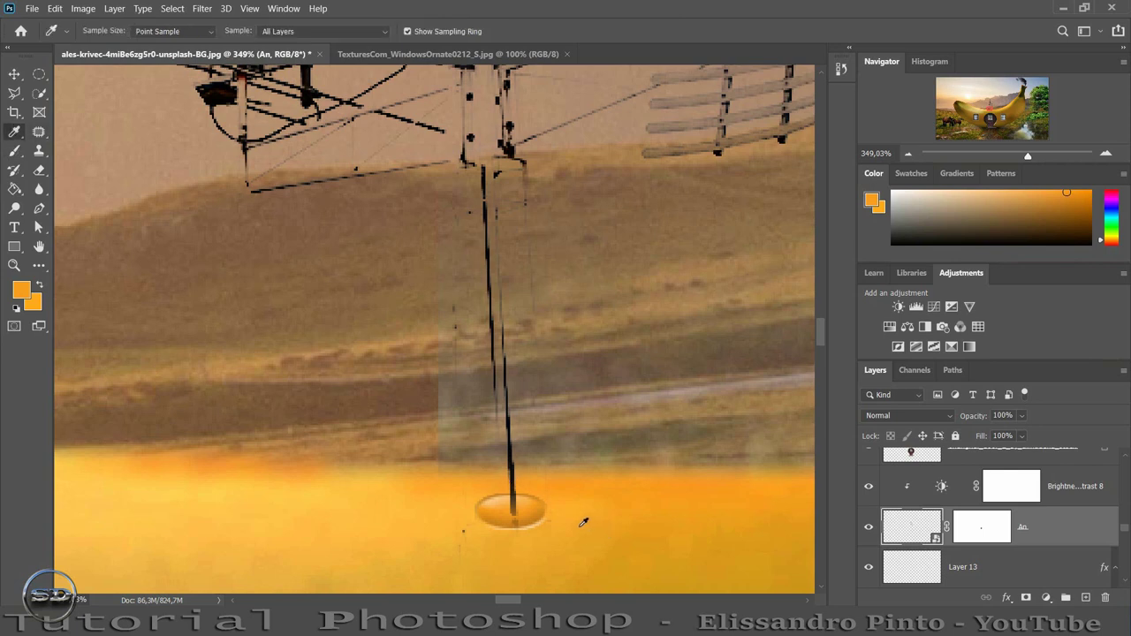
{"action": "left_click", "coordinate": [514, 488]}
{"action": "left_click", "coordinate": [1053, 491]}
{"action": "left_click", "coordinate": [1086, 597]}
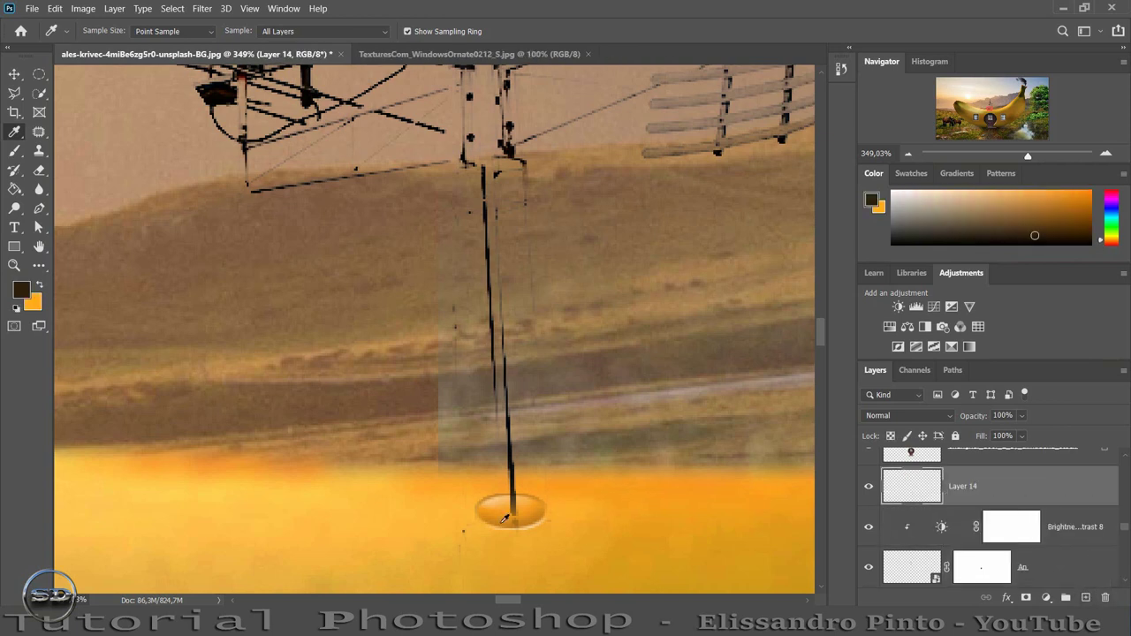
{"action": "left_click", "coordinate": [14, 151]}
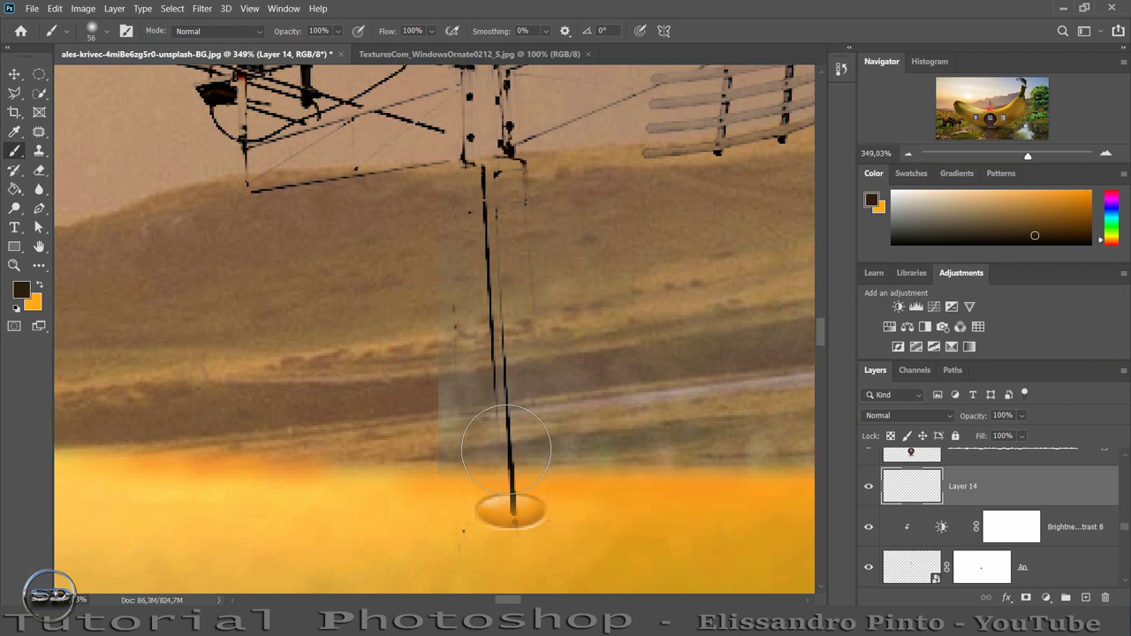
{"action": "right_click", "coordinate": [486, 466], "text": "alt"}
{"action": "left_click_drag", "start_coordinate": [486, 466], "coordinate": [455, 468]}
- Clean up the pole touch-up with a 5 px eraser
{"action": "left_click", "coordinate": [39, 170]}
{"action": "right_click", "coordinate": [510, 511]}
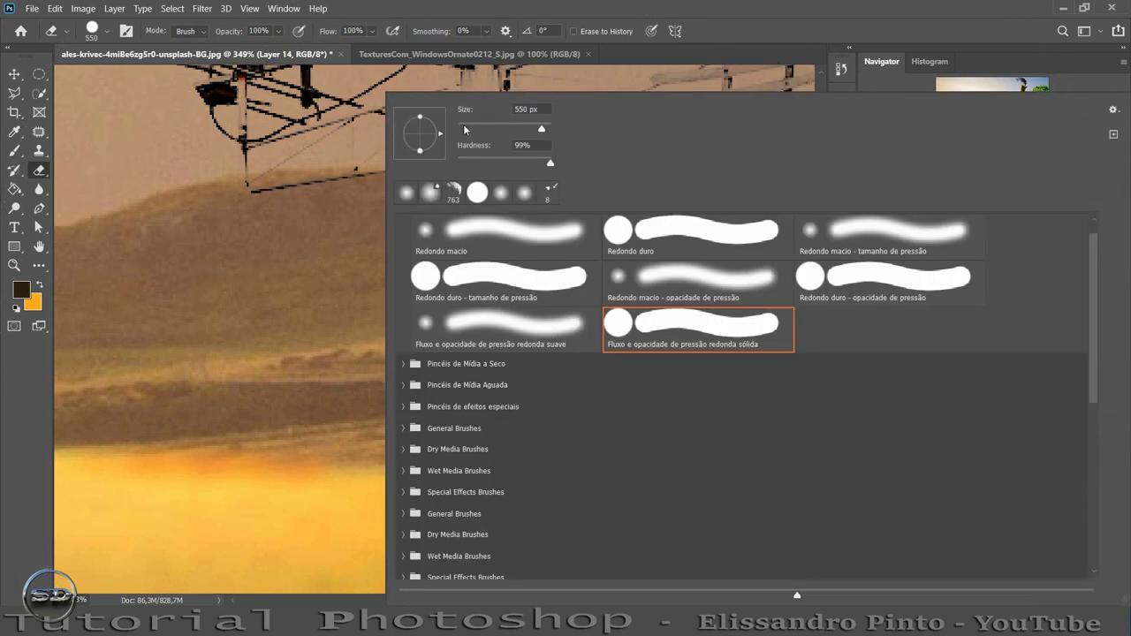
{"action": "left_click", "coordinate": [463, 129]}
{"action": "left_click", "coordinate": [362, 187]}
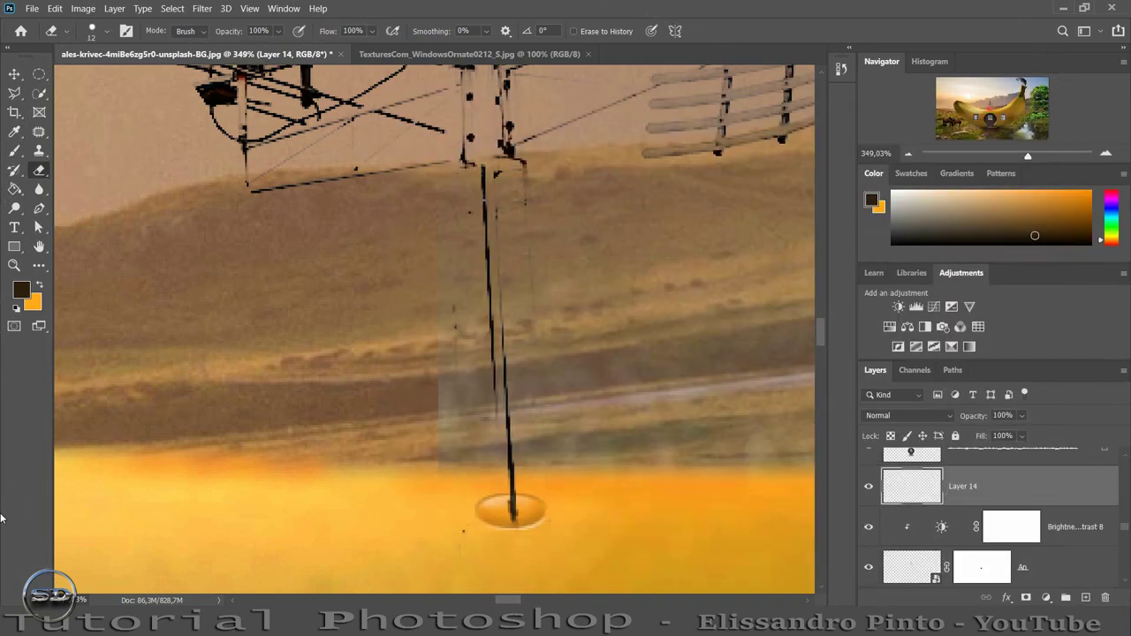
{"action": "right_click", "coordinate": [467, 504], "text": "alt"}
{"action": "left_click_drag", "start_coordinate": [449, 510], "coordinate": [463, 505]}
{"action": "mouse_move", "coordinate": [1025, 160]}
{"action": "left_mouse_down"}
{"action": "mouse_move", "coordinate": [992, 165]}
{"action": "mouse_move", "coordinate": [1024, 163]}
{"action": "left_mouse_up"}
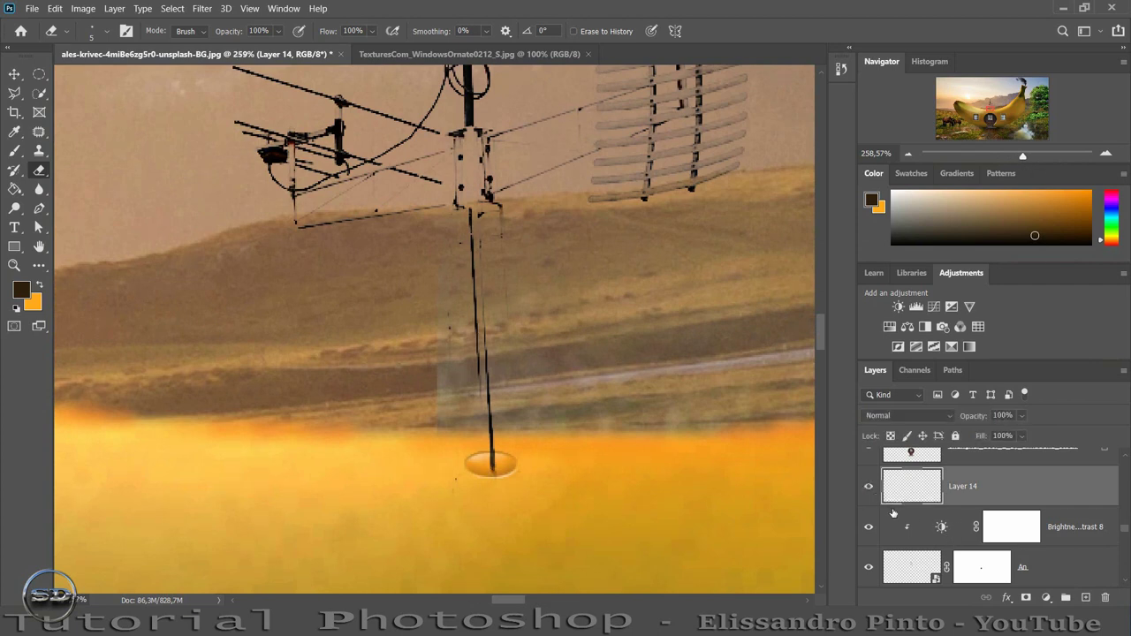
- Compare the embossed base hidden and shown, then set Layer 13's opacity to 56%
{"action": "scroll", "coordinate": [891, 509], "scroll_direction": "down", "scroll_amount": 2}
{"action": "left_click", "coordinate": [869, 529]}
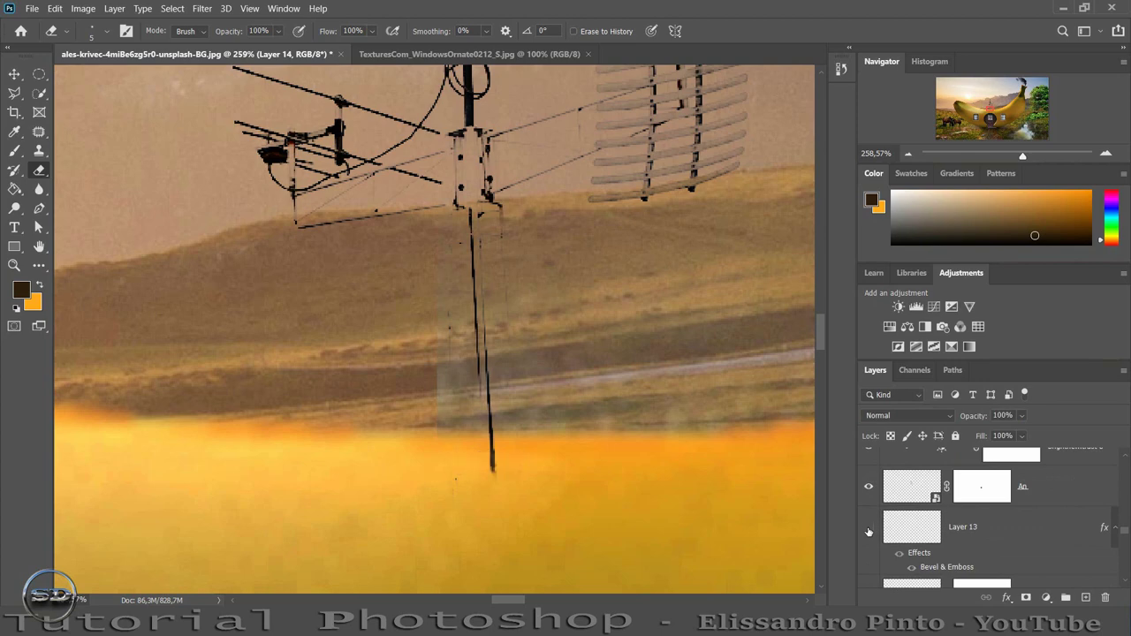
{"action": "left_click", "coordinate": [869, 529]}
{"action": "left_click", "coordinate": [899, 534]}
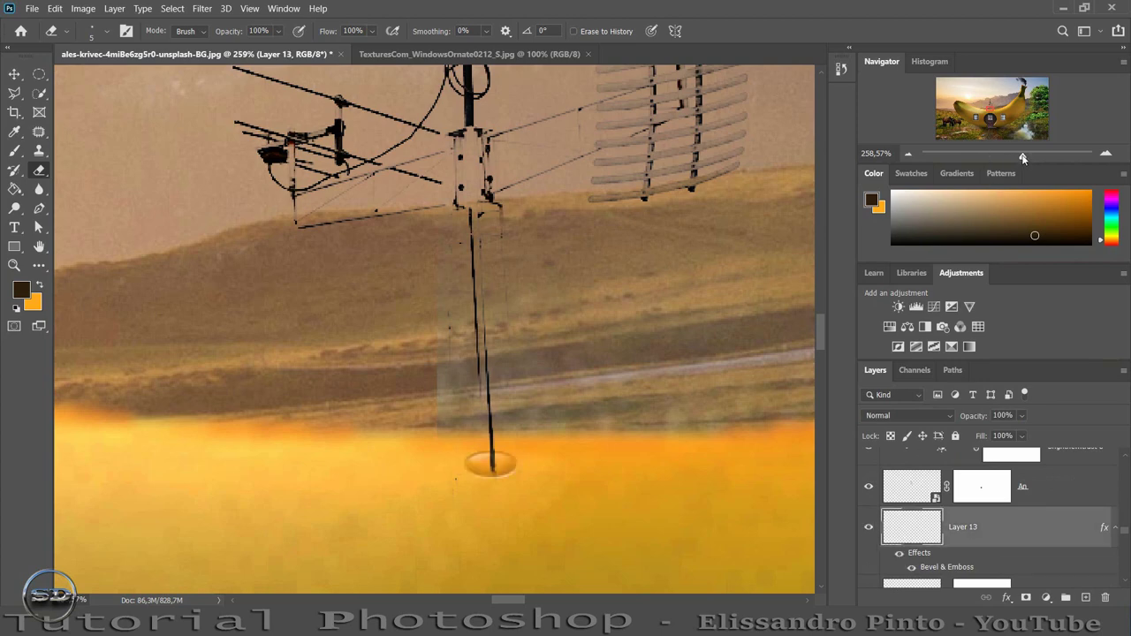
{"action": "mouse_move", "coordinate": [1023, 158]}
{"action": "left_mouse_down"}
{"action": "mouse_move", "coordinate": [997, 158]}
{"action": "mouse_move", "coordinate": [1009, 157]}
{"action": "left_mouse_up"}
{"action": "mouse_move", "coordinate": [979, 419]}
{"action": "left_mouse_down"}
{"action": "mouse_move", "coordinate": [937, 421]}
{"action": "mouse_move", "coordinate": [946, 428]}
{"action": "left_mouse_up"}
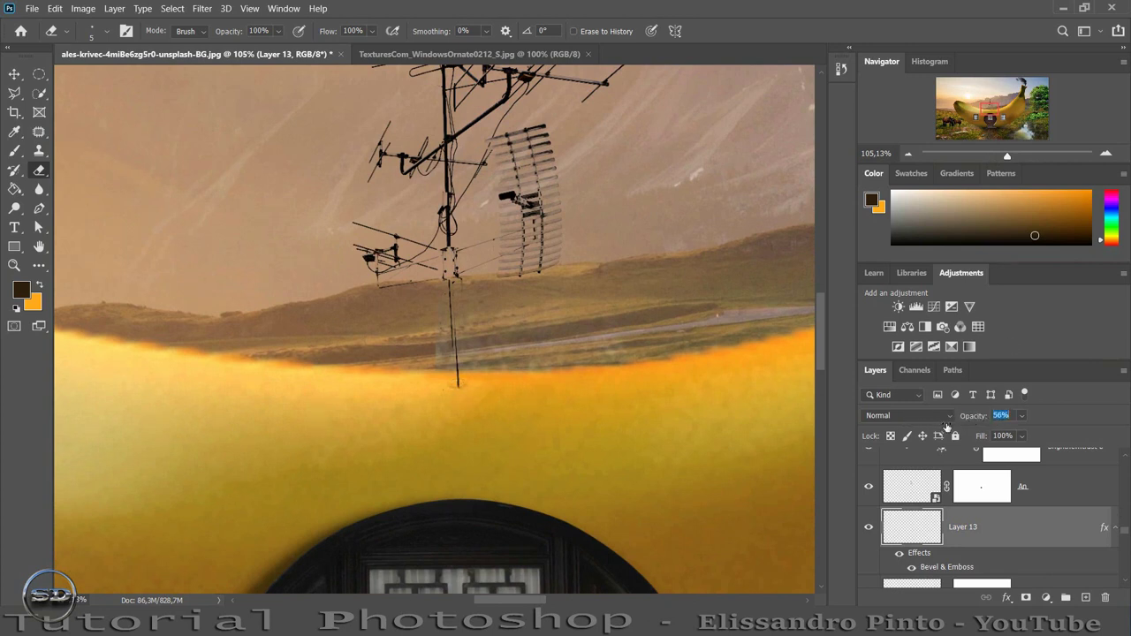
{"action": "key", "text": "Return"}
{"action": "mouse_move", "coordinate": [1007, 159]}
{"action": "left_mouse_down"}
{"action": "mouse_move", "coordinate": [1029, 159]}
{"action": "mouse_move", "coordinate": [991, 161]}
{"action": "left_mouse_up"}
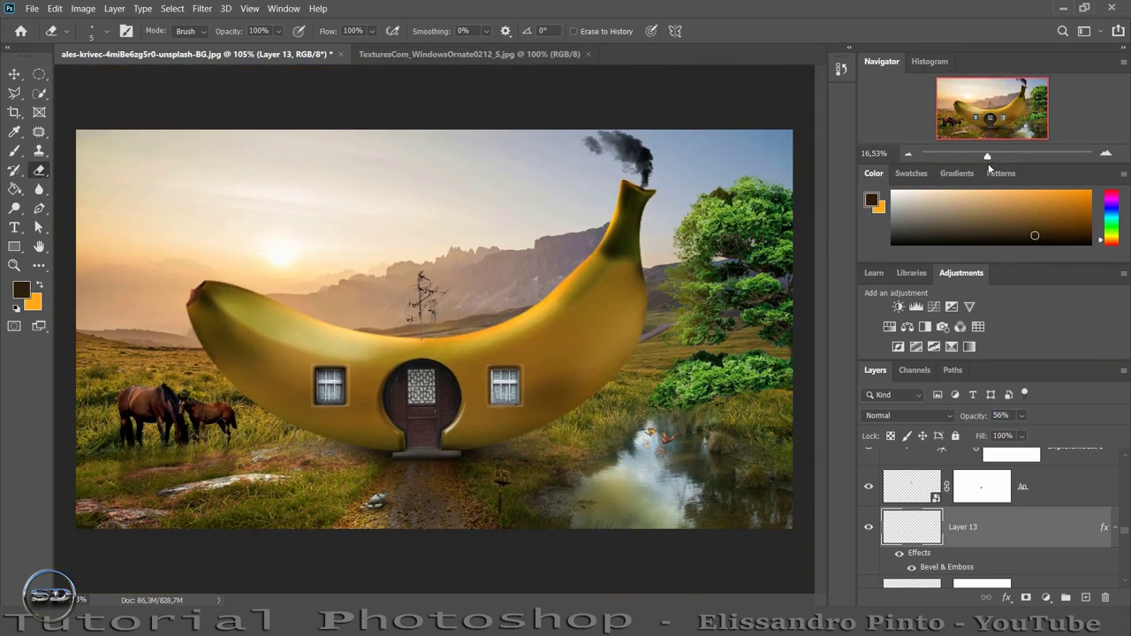
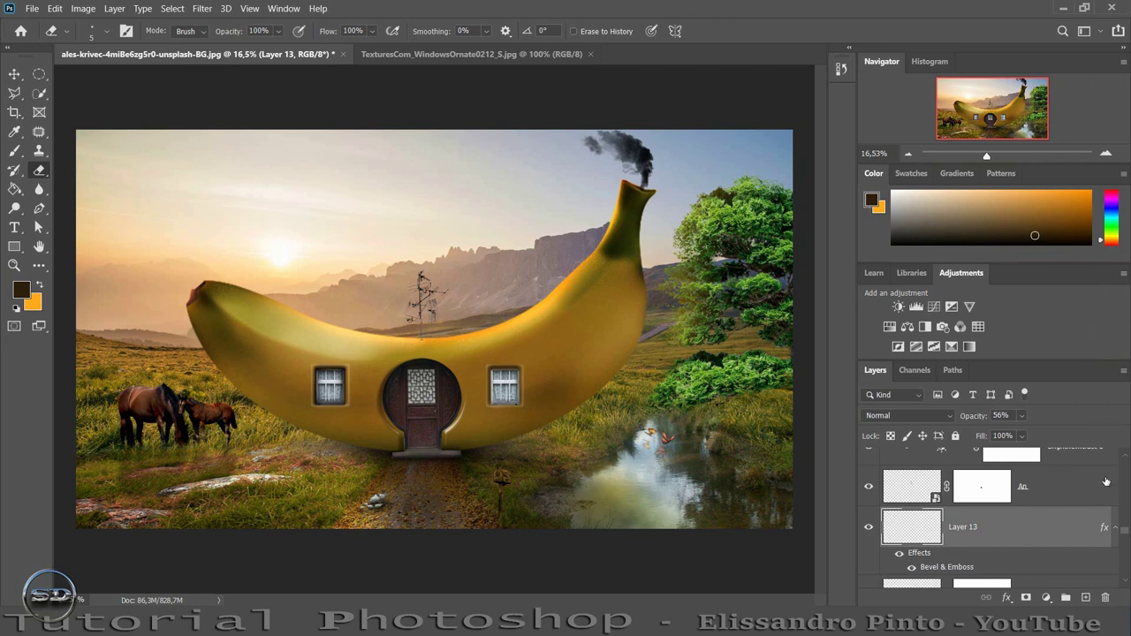
- With Layer 10 selected, open the chickadee cut-out PNG, leaving its colour profile unmanaged
{"action": "scroll", "coordinate": [1106, 485], "scroll_direction": "up", "scroll_amount": 3}
{"action": "scroll", "coordinate": [1106, 495], "scroll_direction": "up", "scroll_amount": 3}
{"action": "scroll", "coordinate": [1105, 508], "scroll_direction": "up", "scroll_amount": 3}
{"action": "scroll", "coordinate": [1103, 521], "scroll_direction": "up", "scroll_amount": 3}
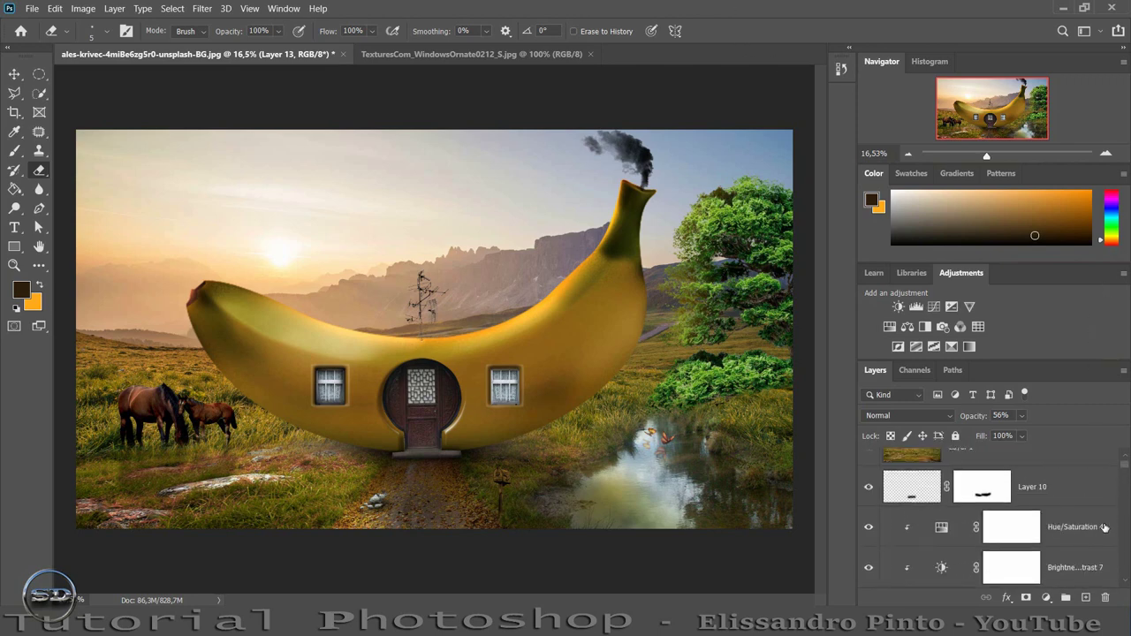
{"action": "scroll", "coordinate": [1104, 528], "scroll_direction": "up", "scroll_amount": 1}
{"action": "left_click", "coordinate": [1110, 497]}
{"action": "left_click_drag", "start_coordinate": [555, 575], "coordinate": [629, 55]}
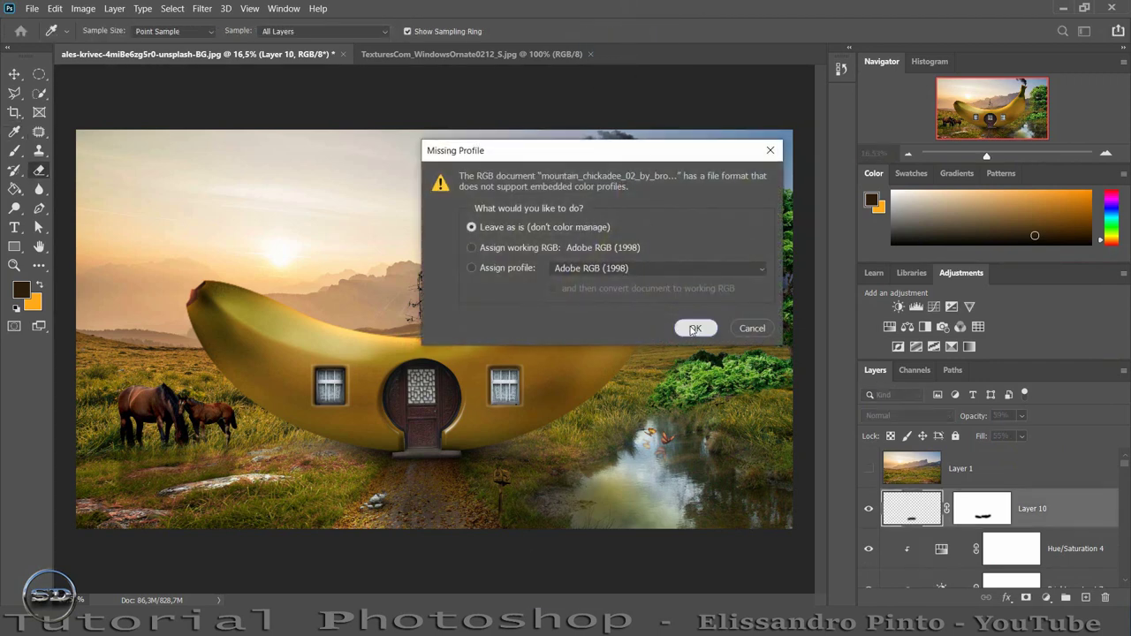
{"action": "left_click", "coordinate": [691, 327]}
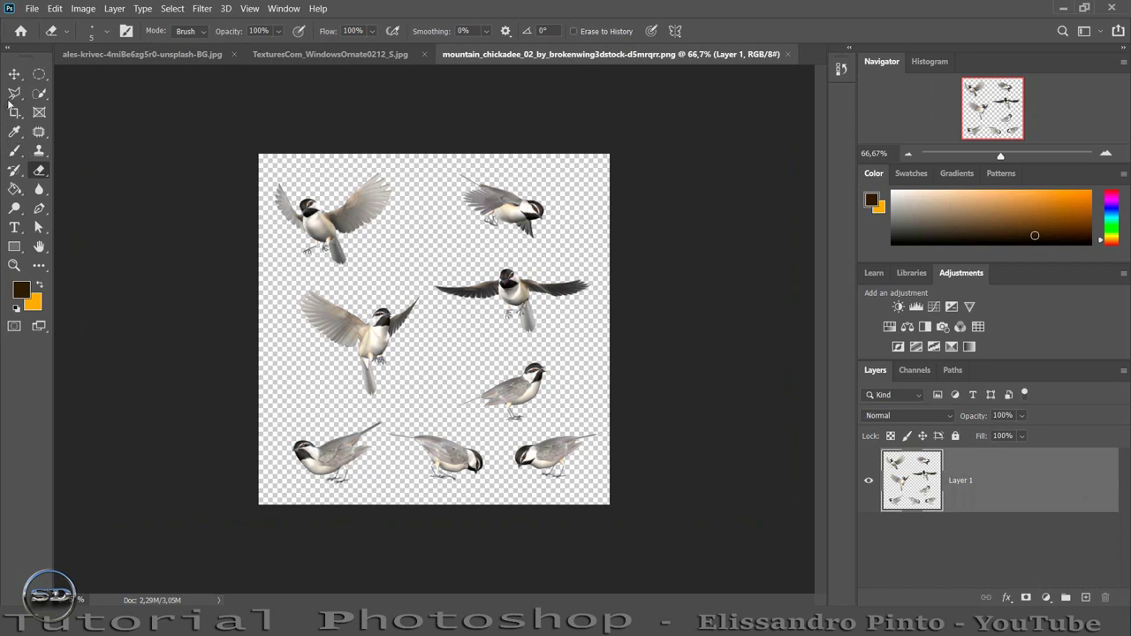
- Polygonal-lasso the middle-left bird and move it into the composite's sky
{"action": "left_click", "coordinate": [14, 93]}
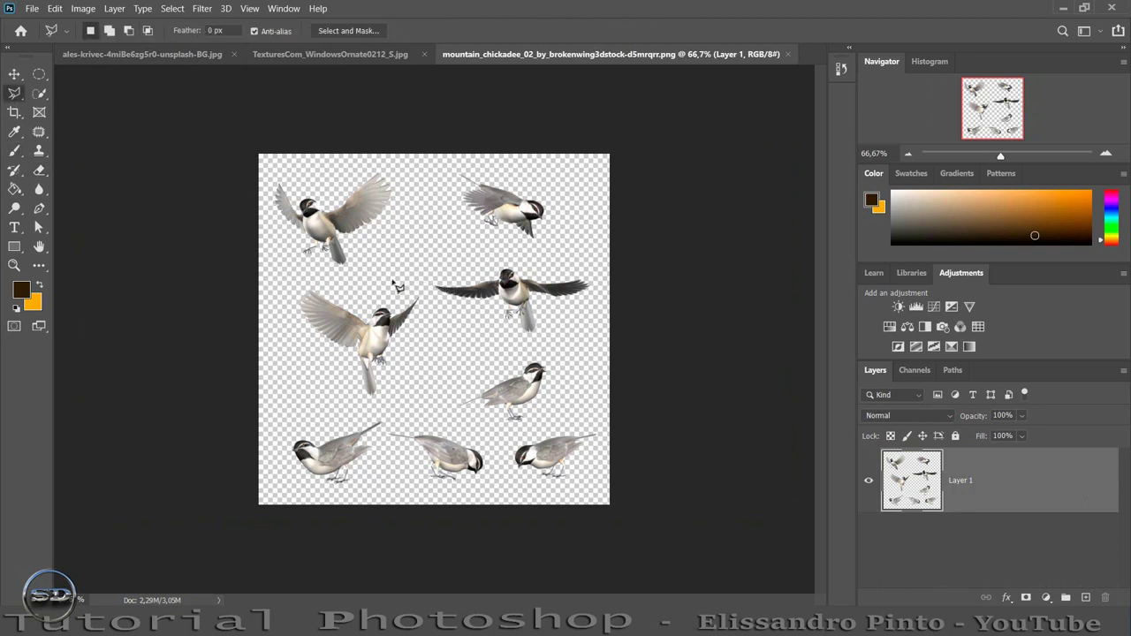
{"action": "left_click", "coordinate": [434, 315]}
{"action": "left_click", "coordinate": [404, 402]}
{"action": "left_click", "coordinate": [329, 412]}
{"action": "left_click", "coordinate": [275, 364]}
{"action": "left_click", "coordinate": [271, 281]}
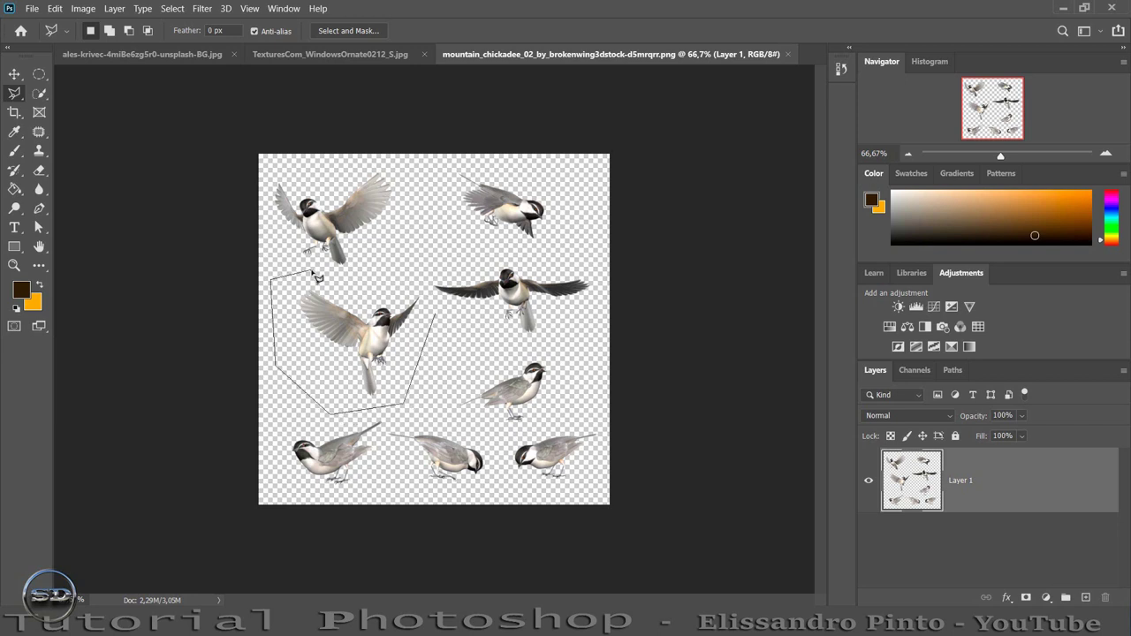
{"action": "left_click", "coordinate": [329, 274]}
{"action": "left_click", "coordinate": [419, 289]}
{"action": "left_click", "coordinate": [435, 315]}
{"action": "left_click", "coordinate": [14, 73]}
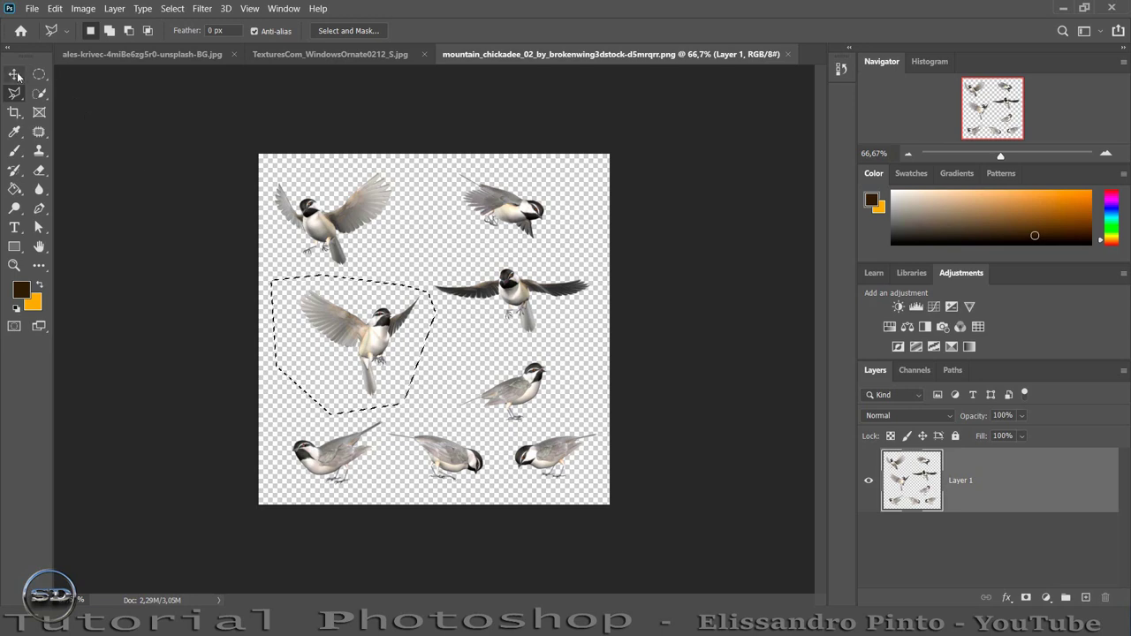
{"action": "mouse_move", "coordinate": [354, 336]}
{"action": "left_mouse_down"}
{"action": "mouse_move", "coordinate": [170, 51]}
{"action": "mouse_move", "coordinate": [336, 267]}
{"action": "left_mouse_up"}
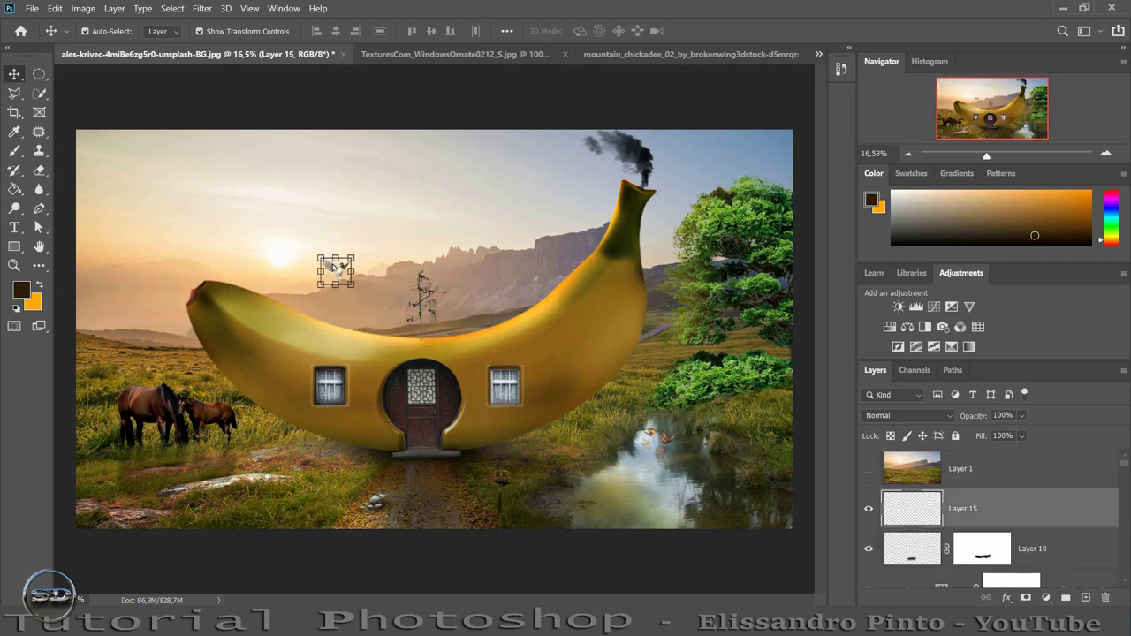
- Close the window texture image and return to the chickadee cut-out document
{"action": "left_click", "coordinate": [16, 152]}
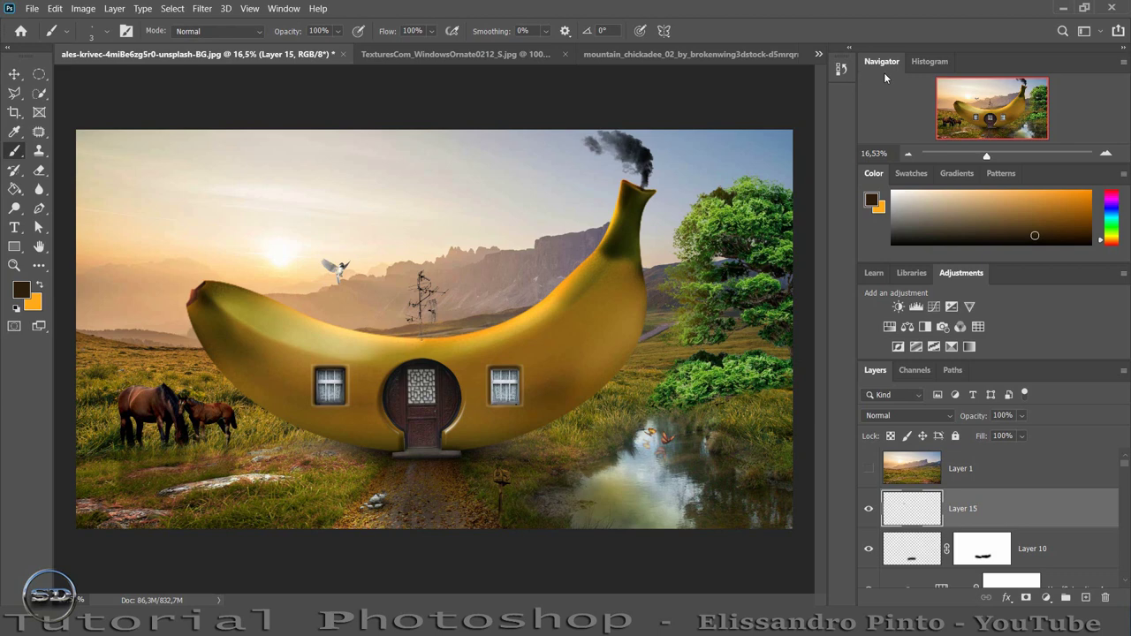
{"action": "left_click", "coordinate": [485, 55]}
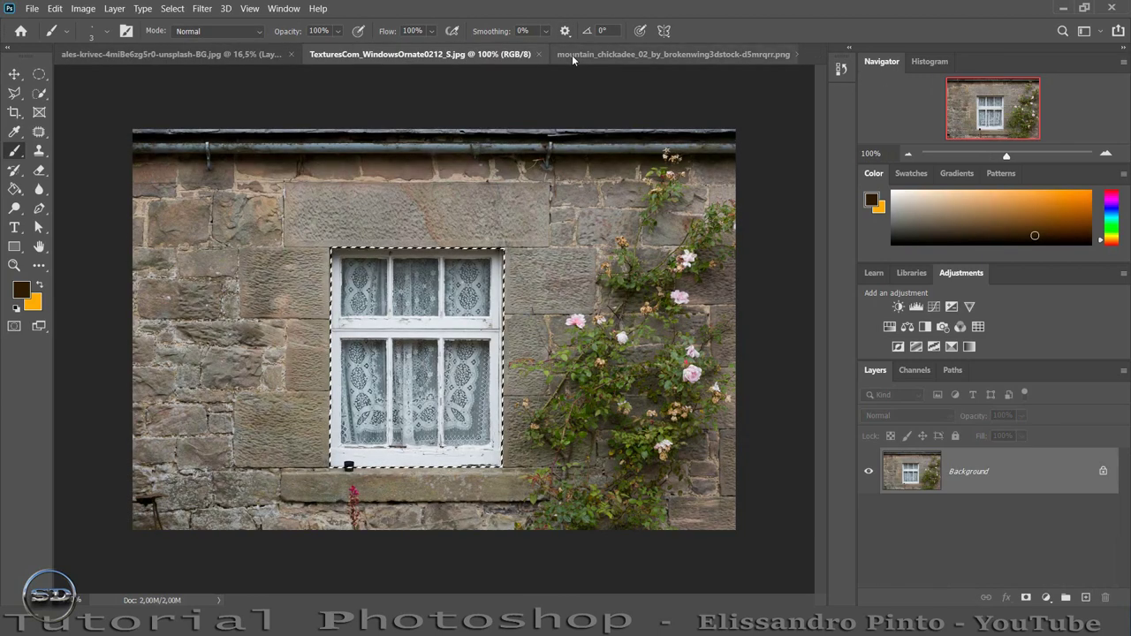
{"action": "left_click", "coordinate": [538, 54]}
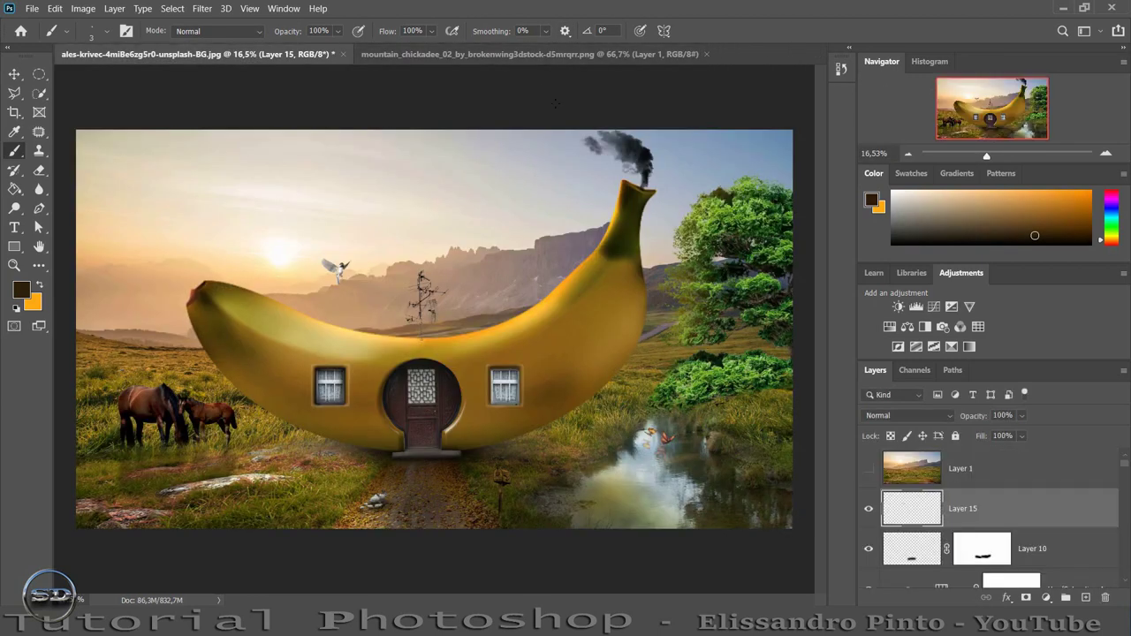
{"action": "left_click", "coordinate": [530, 55]}
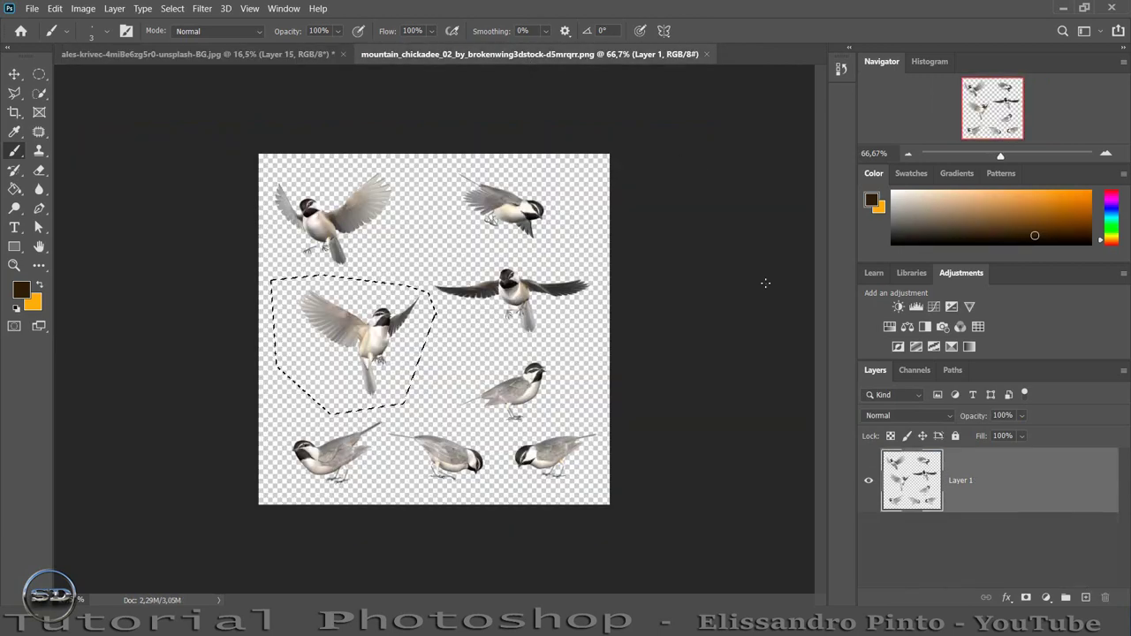
{"action": "left_click", "coordinate": [869, 480]}
{"action": "left_click", "coordinate": [868, 480]}
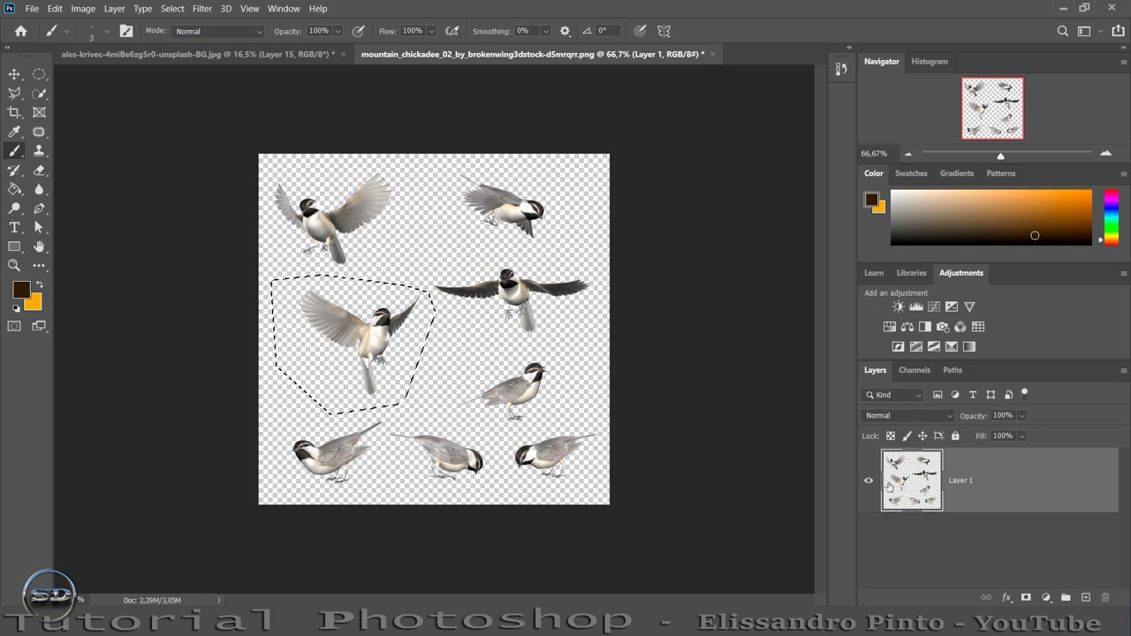
- Freehand-lasso the top-left chickadee and drag it into the composite's sky as Layer 16
{"action": "left_click", "coordinate": [15, 93]}
{"action": "left_click", "coordinate": [53, 88]}
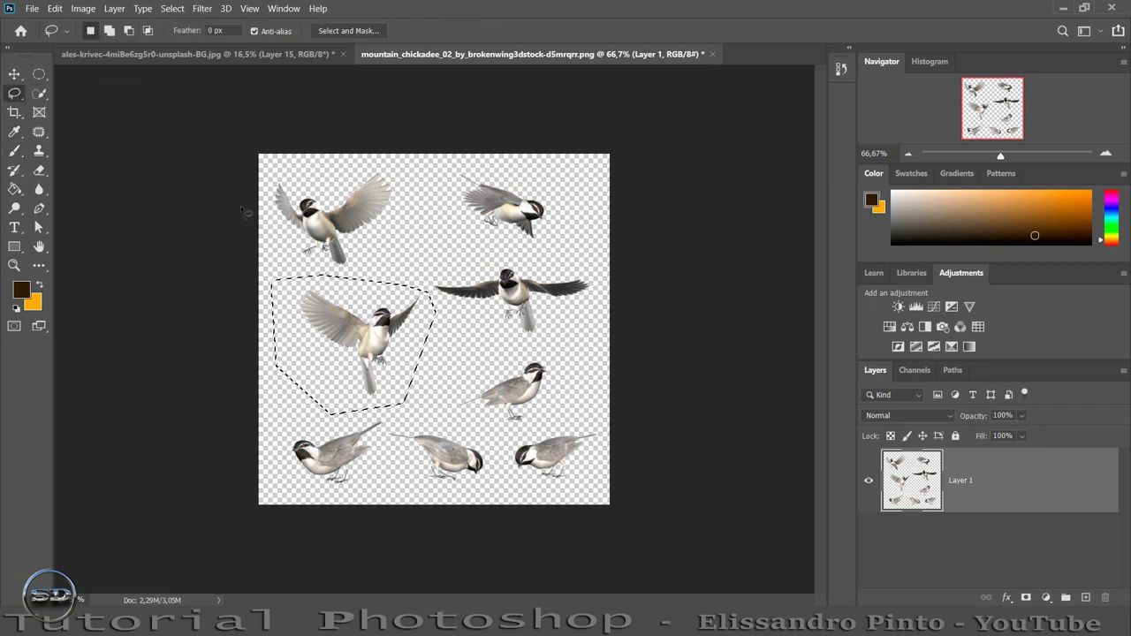
{"action": "left_click", "coordinate": [291, 257]}
{"action": "left_click_drag", "start_coordinate": [312, 281], "coordinate": [261, 252]}
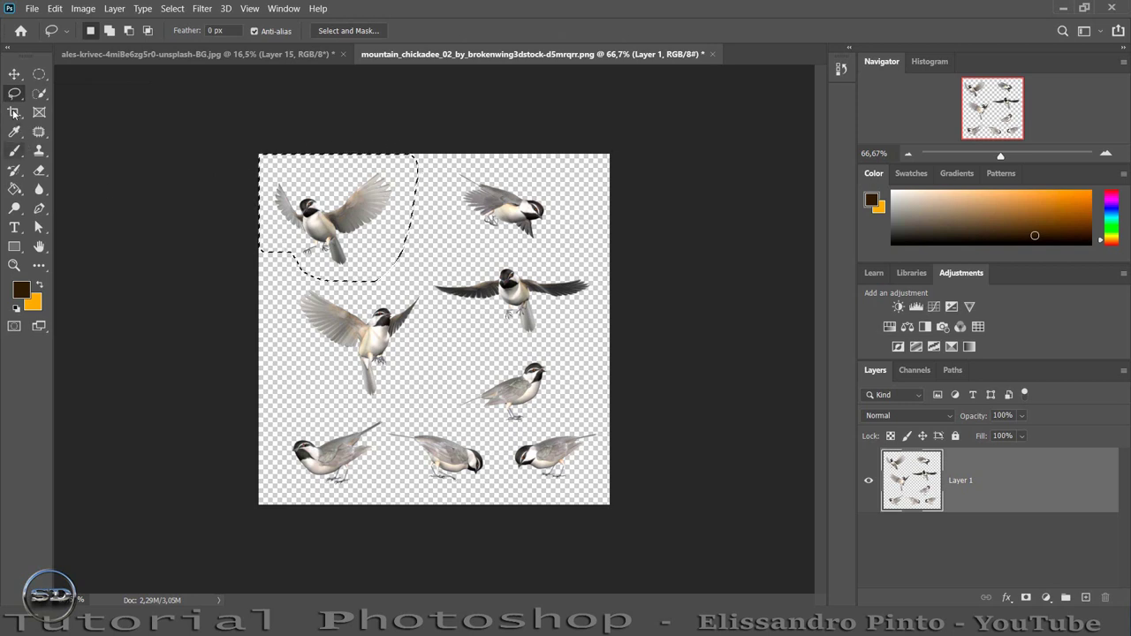
{"action": "left_click", "coordinate": [14, 74]}
{"action": "mouse_move", "coordinate": [305, 190]}
{"action": "left_mouse_down"}
{"action": "mouse_move", "coordinate": [354, 239]}
{"action": "mouse_move", "coordinate": [393, 218]}
{"action": "left_mouse_up"}
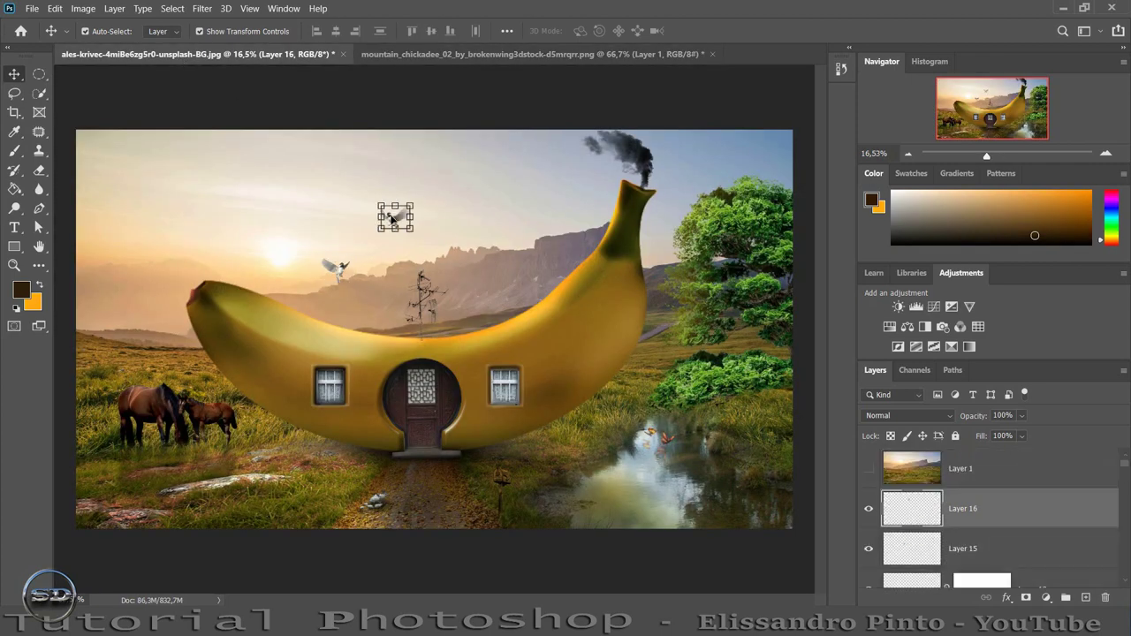
{"action": "left_click", "coordinate": [15, 154]}
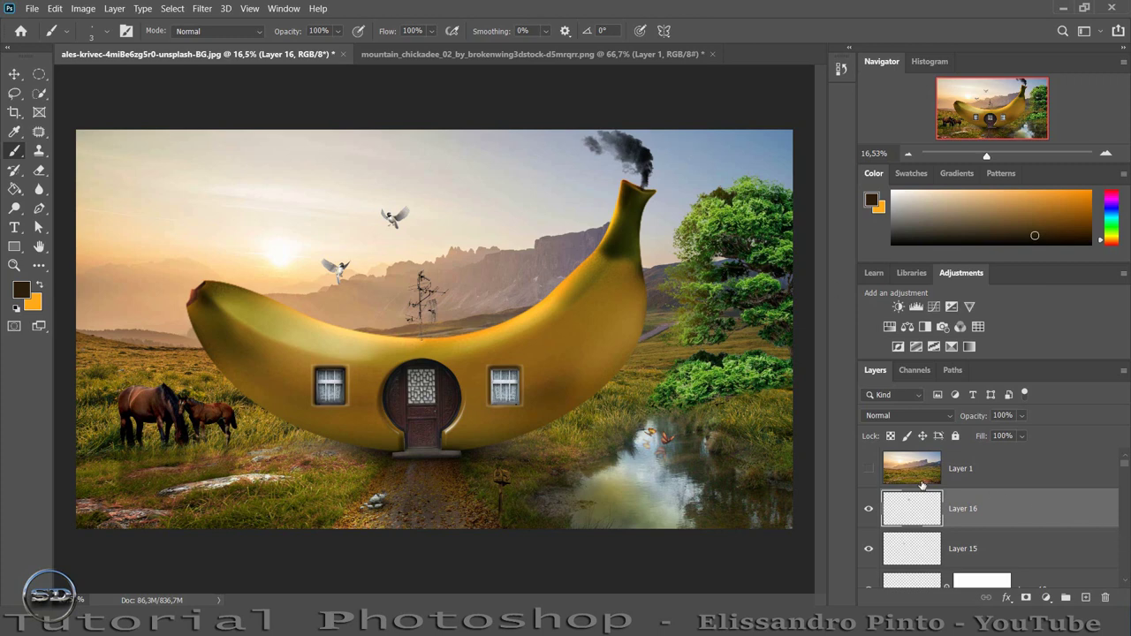
- Show landscape Layer 1, add a layer mask, and fill it with black (000000) to hide the layer
{"action": "left_click", "coordinate": [869, 470]}
{"action": "left_click", "coordinate": [920, 470]}
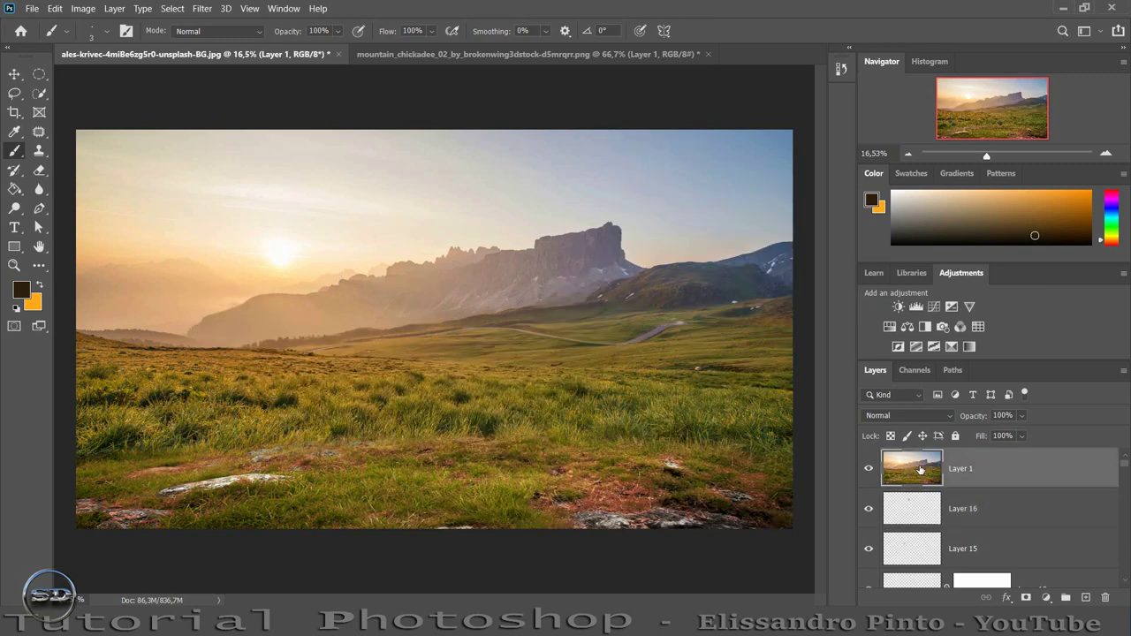
{"action": "left_click", "coordinate": [1023, 597]}
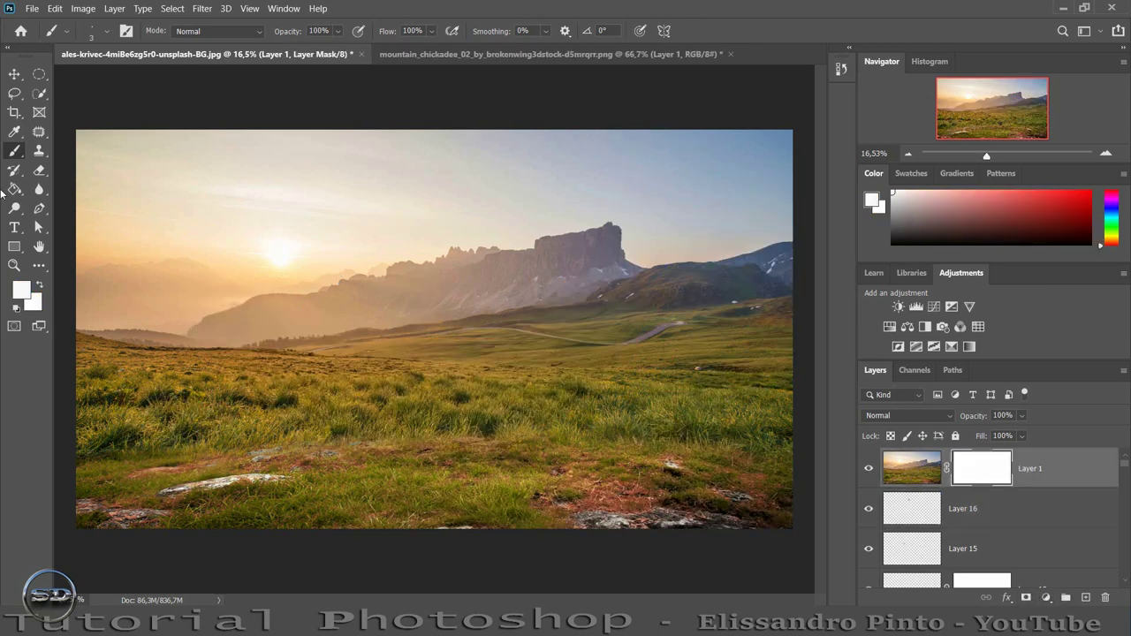
{"action": "right_click", "coordinate": [15, 190]}
{"action": "left_click", "coordinate": [22, 290]}
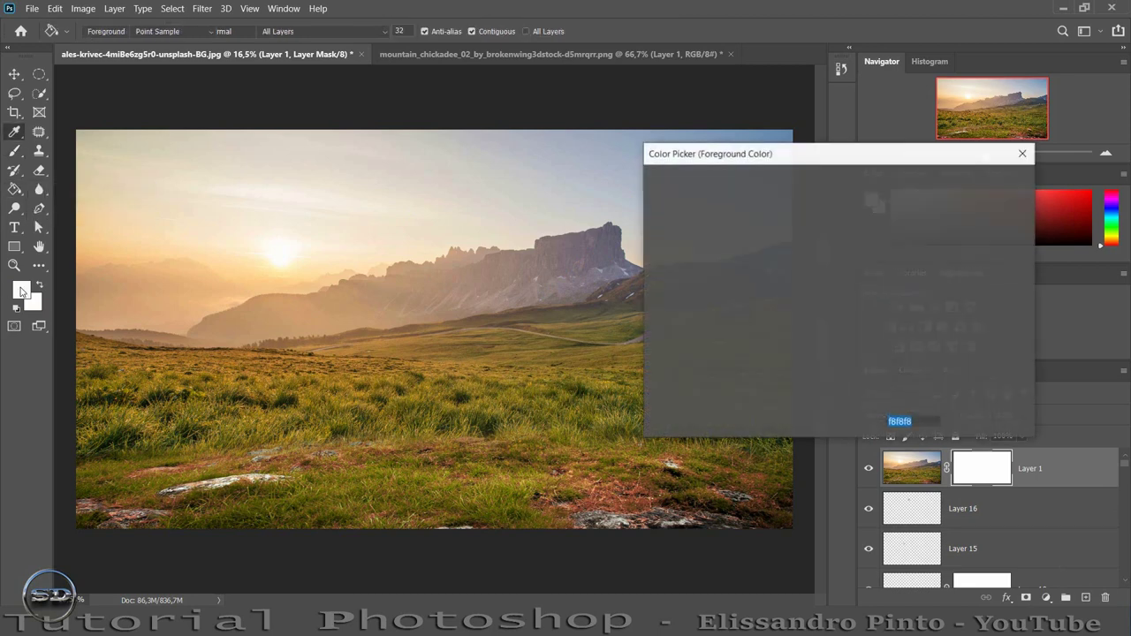
{"action": "type", "text": "000000"}
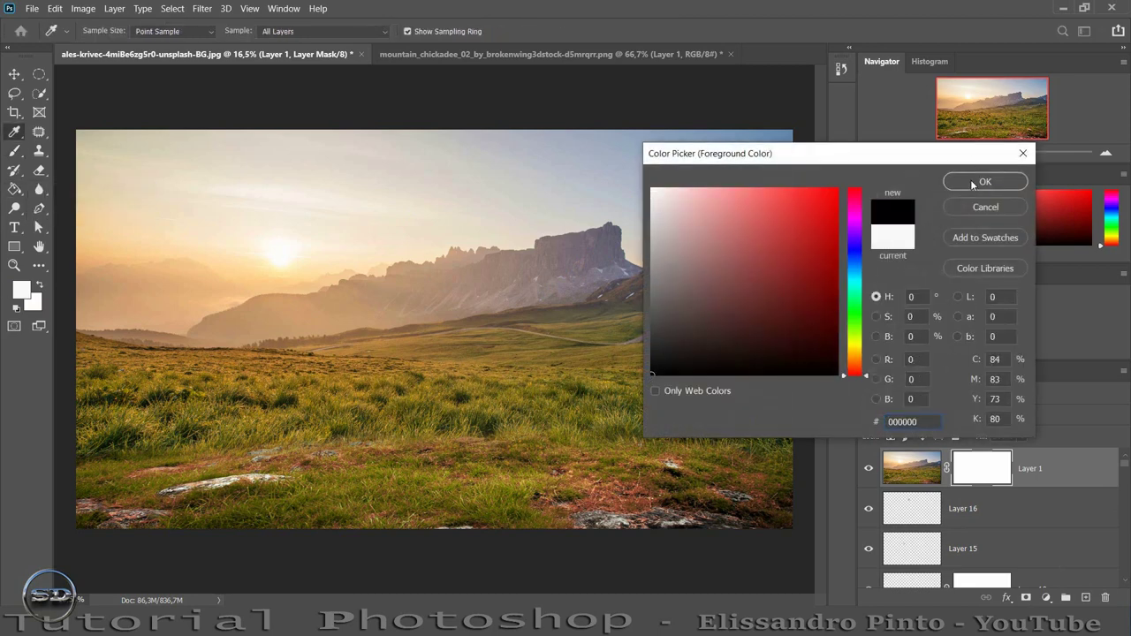
{"action": "left_click", "coordinate": [973, 183]}
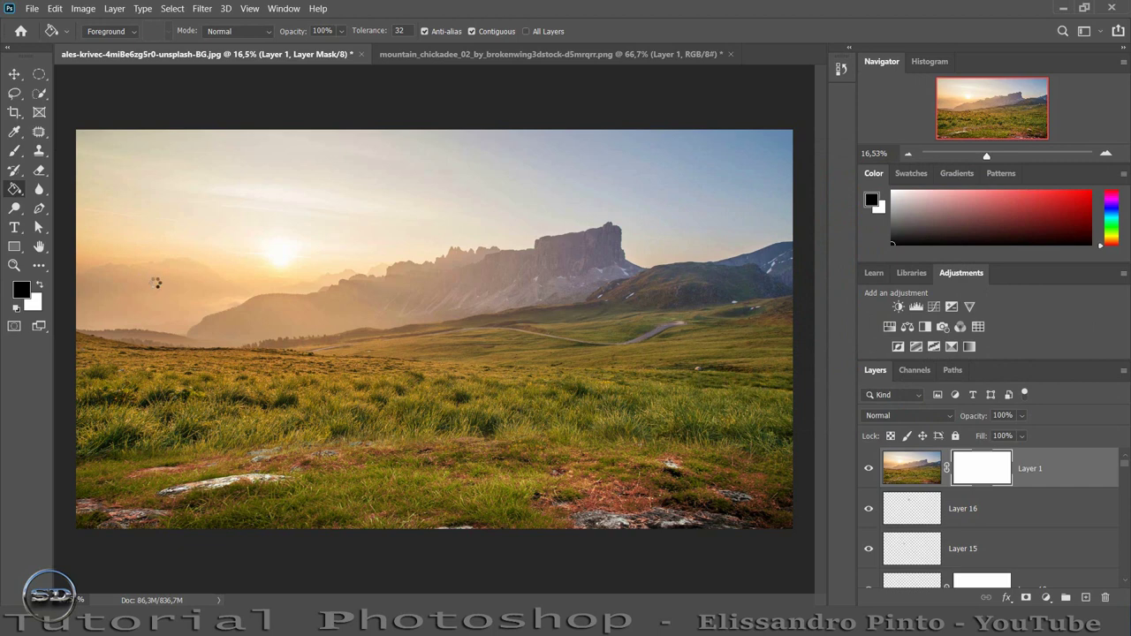
{"action": "left_click", "coordinate": [156, 283]}
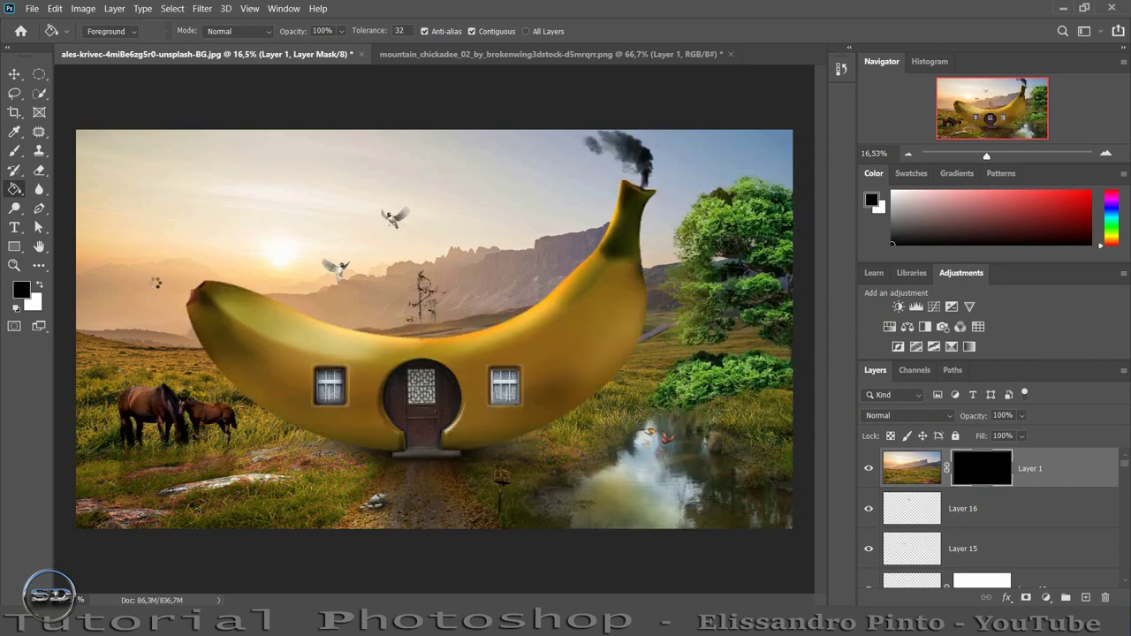
{"action": "left_click", "coordinate": [16, 153]}
{"action": "mouse_move", "coordinate": [989, 159]}
{"action": "left_mouse_down"}
{"action": "mouse_move", "coordinate": [1002, 156]}
{"action": "mouse_move", "coordinate": [948, 139]}
{"action": "mouse_move", "coordinate": [942, 150]}
{"action": "left_mouse_up"}
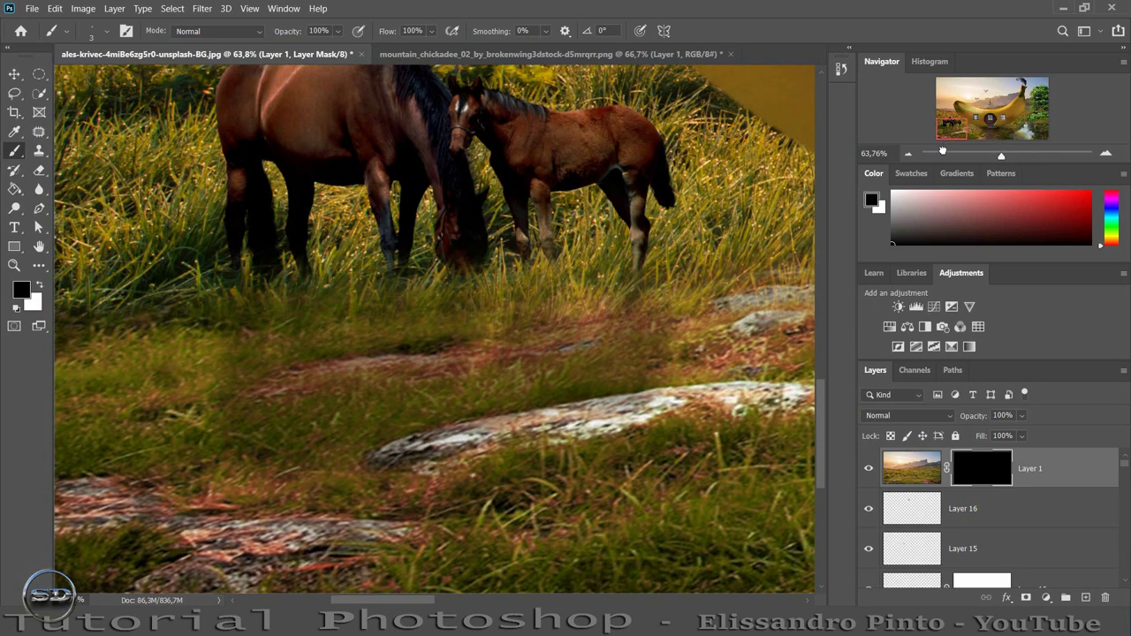
- Browse the brush presets toward the Grama sandro folder, collapsing Smoke Brushes by psdbox
{"action": "right_click", "coordinate": [274, 268]}
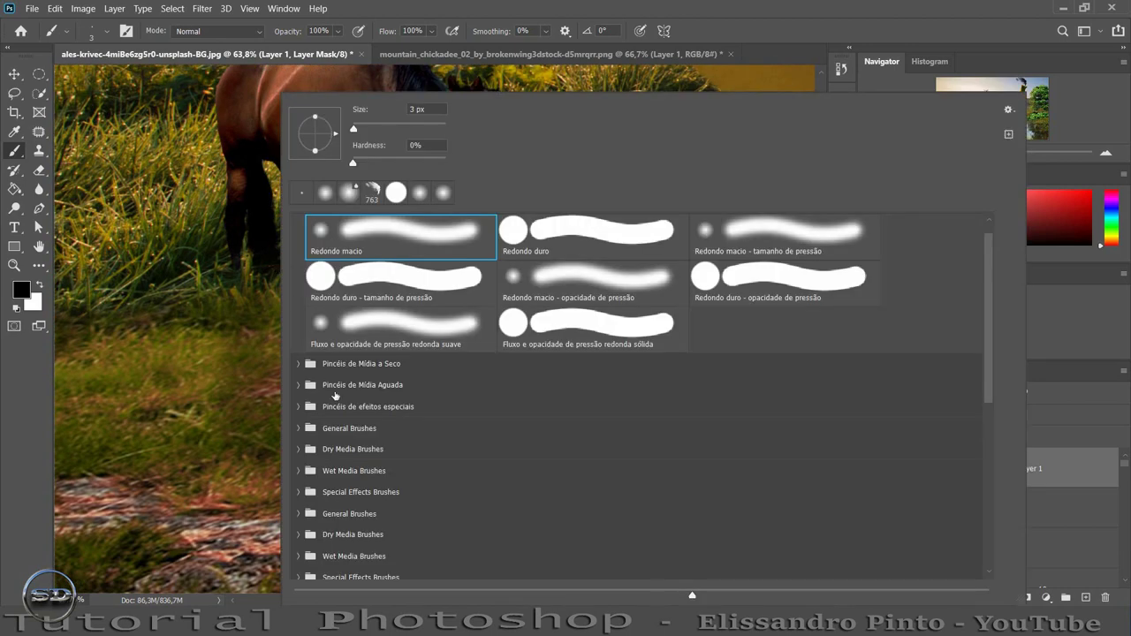
{"action": "scroll", "coordinate": [412, 498], "scroll_direction": "down", "scroll_amount": 2}
{"action": "scroll", "coordinate": [415, 502], "scroll_direction": "down", "scroll_amount": 2}
{"action": "scroll", "coordinate": [415, 502], "scroll_direction": "down", "scroll_amount": 2}
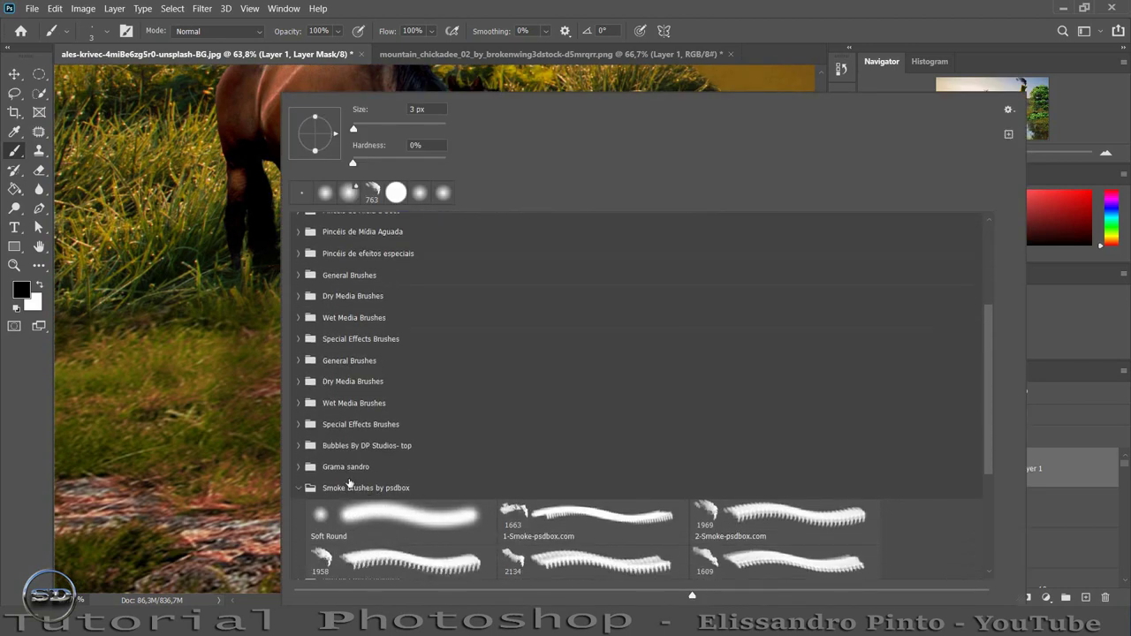
{"action": "left_click", "coordinate": [340, 467]}
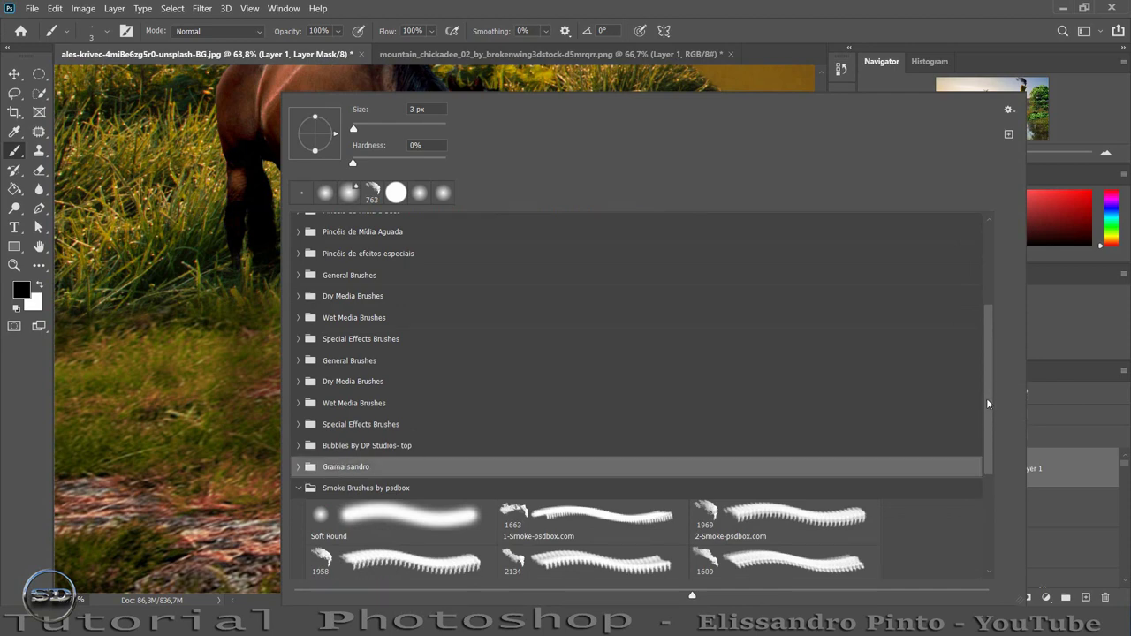
{"action": "left_click_drag", "start_coordinate": [986, 397], "coordinate": [973, 524]}
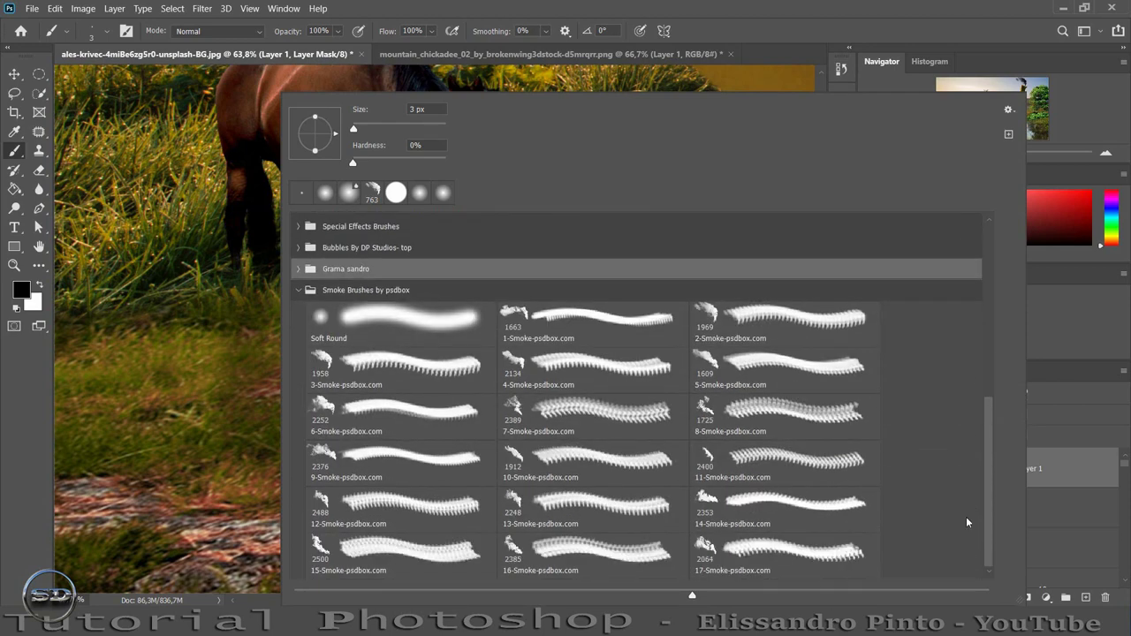
{"action": "scroll", "coordinate": [969, 506], "scroll_direction": "up", "scroll_amount": 3}
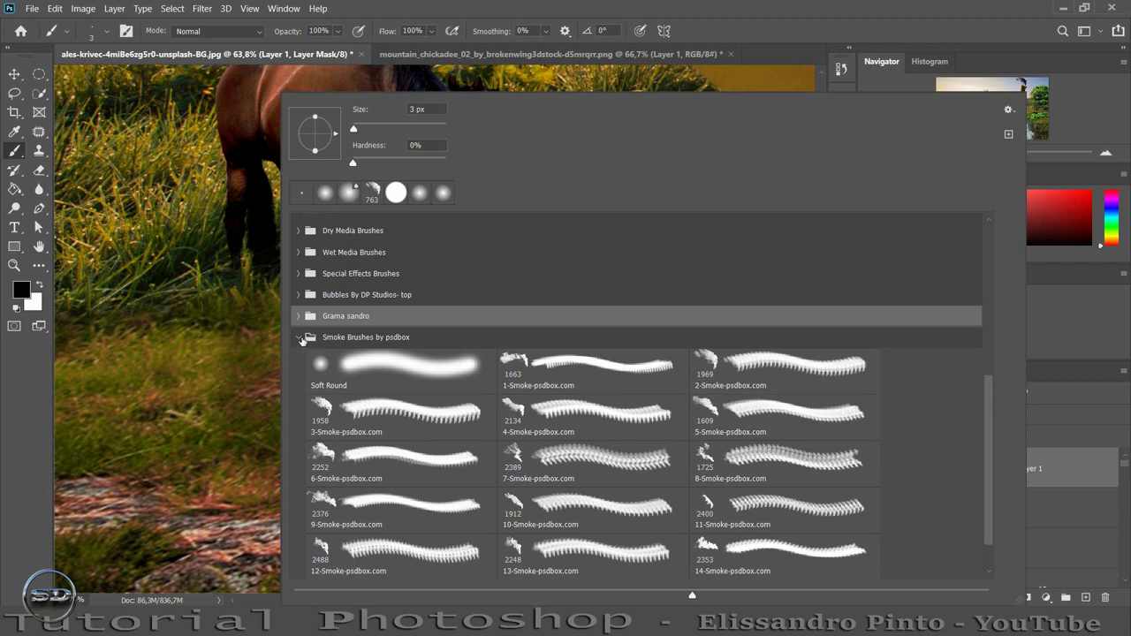
{"action": "left_click", "coordinate": [300, 338]}
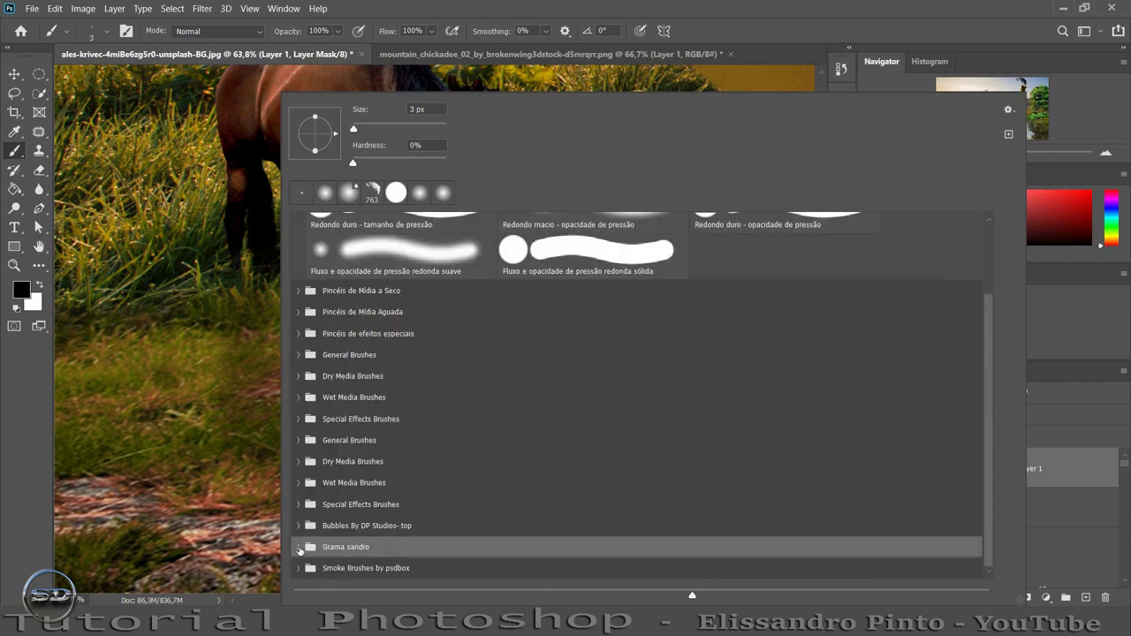
- Choose the 200 px grass2 brush from Grama sandro and make white the foreground colour
{"action": "left_click", "coordinate": [299, 548]}
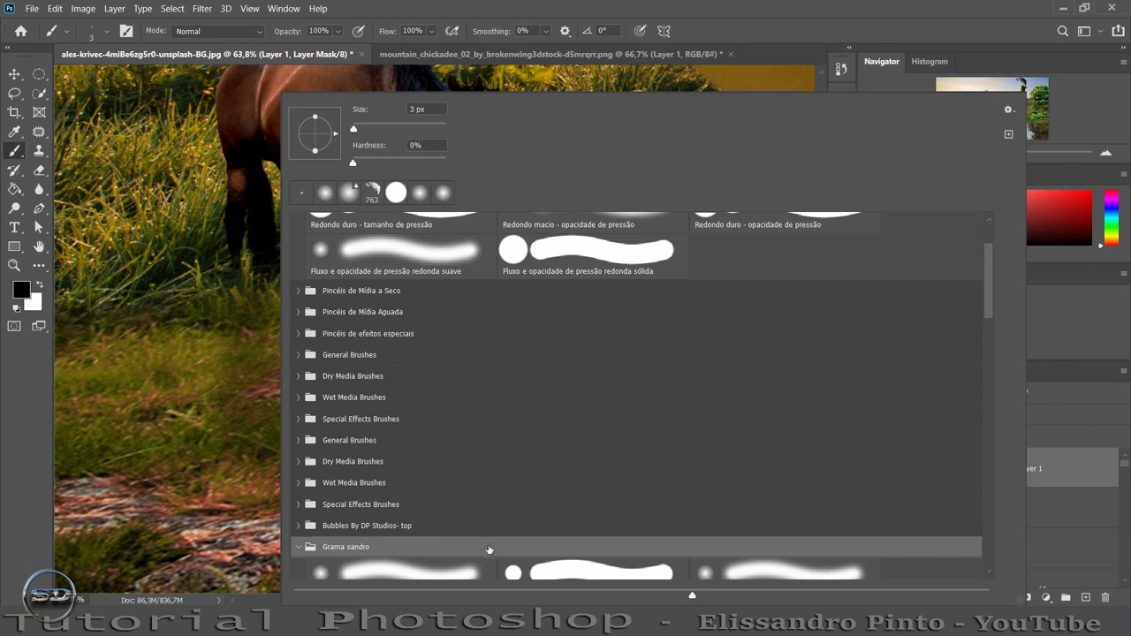
{"action": "scroll", "coordinate": [560, 501], "scroll_direction": "down", "scroll_amount": 5}
{"action": "scroll", "coordinate": [561, 501], "scroll_direction": "down", "scroll_amount": 2}
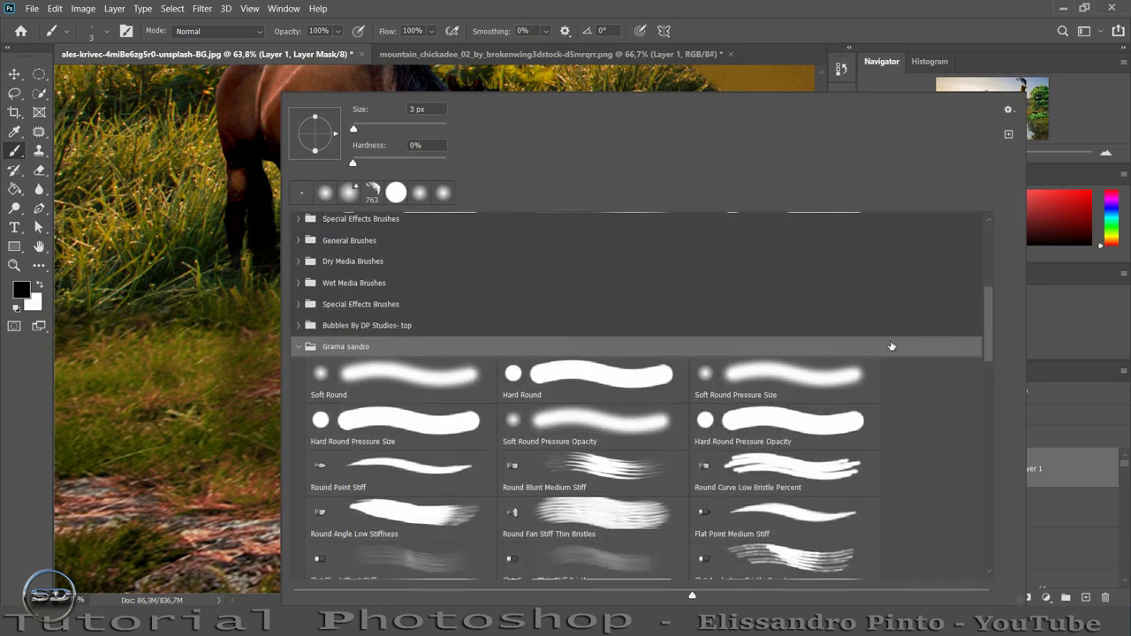
{"action": "left_click_drag", "start_coordinate": [987, 371], "coordinate": [985, 539]}
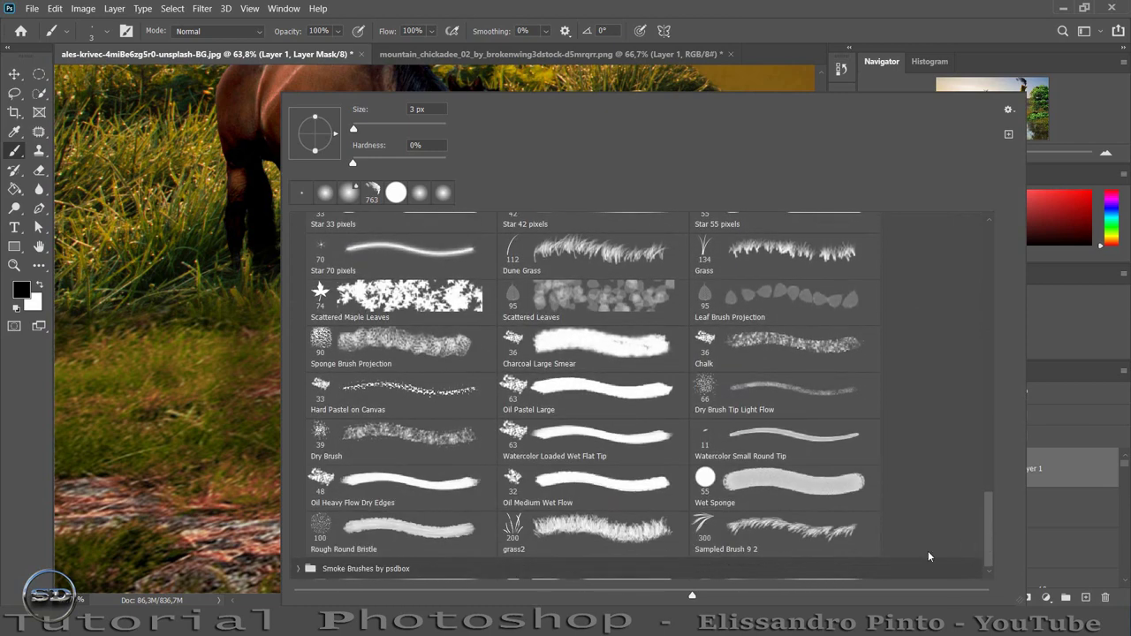
{"action": "left_click", "coordinate": [595, 527]}
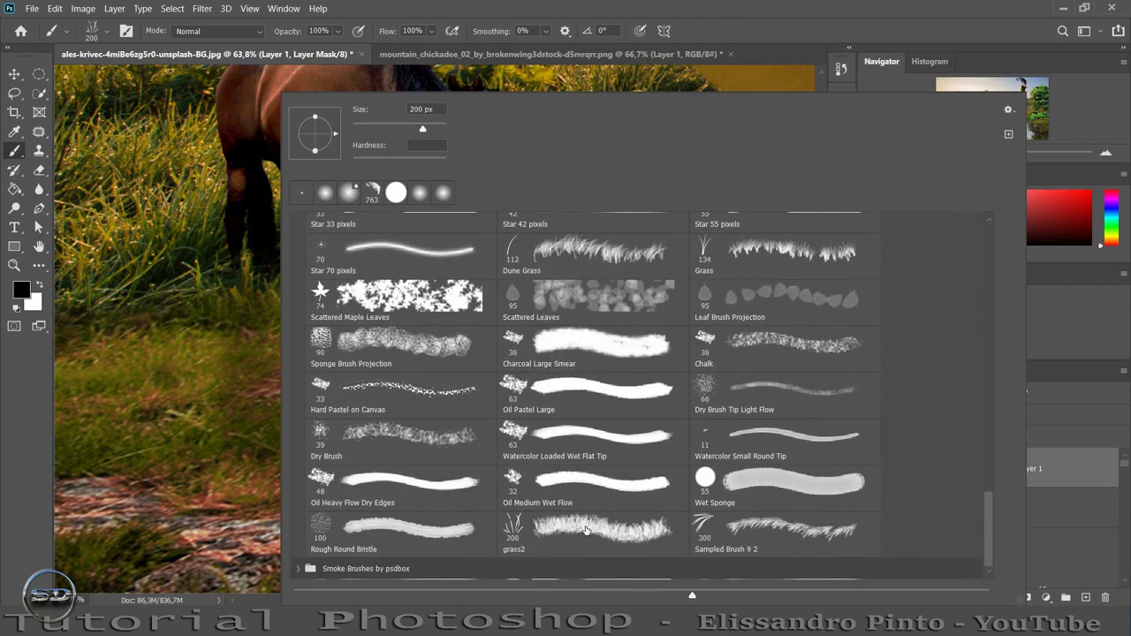
{"action": "left_click", "coordinate": [39, 286]}
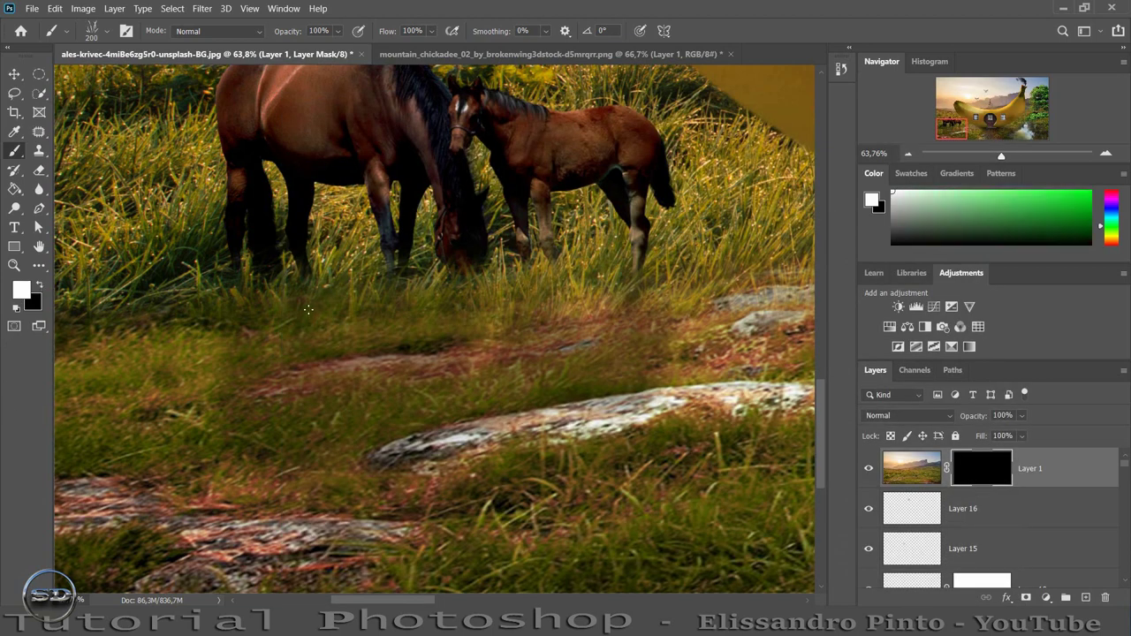
- Paint grass blades into Layer 1's mask in the field under the horses
{"action": "mouse_move", "coordinate": [308, 309]}
{"action": "left_mouse_down"}
{"action": "mouse_move", "coordinate": [258, 327]}
{"action": "mouse_move", "coordinate": [285, 322]}
{"action": "left_mouse_up"}
{"action": "left_click_drag", "start_coordinate": [1003, 156], "coordinate": [1008, 156]}
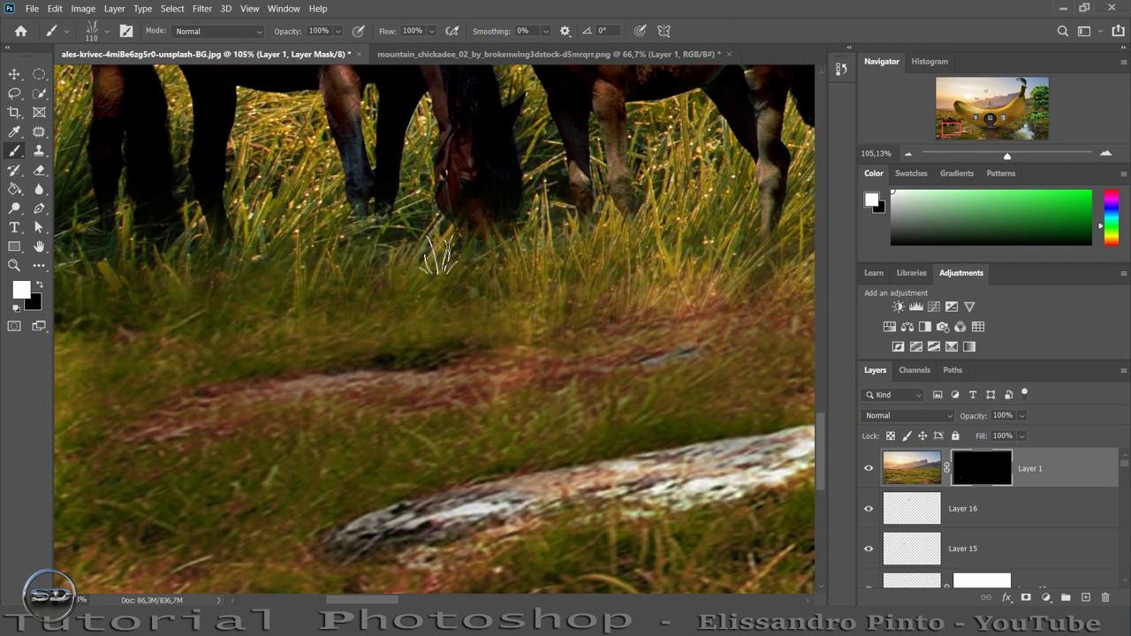
{"action": "left_click_drag", "start_coordinate": [367, 234], "coordinate": [535, 262]}
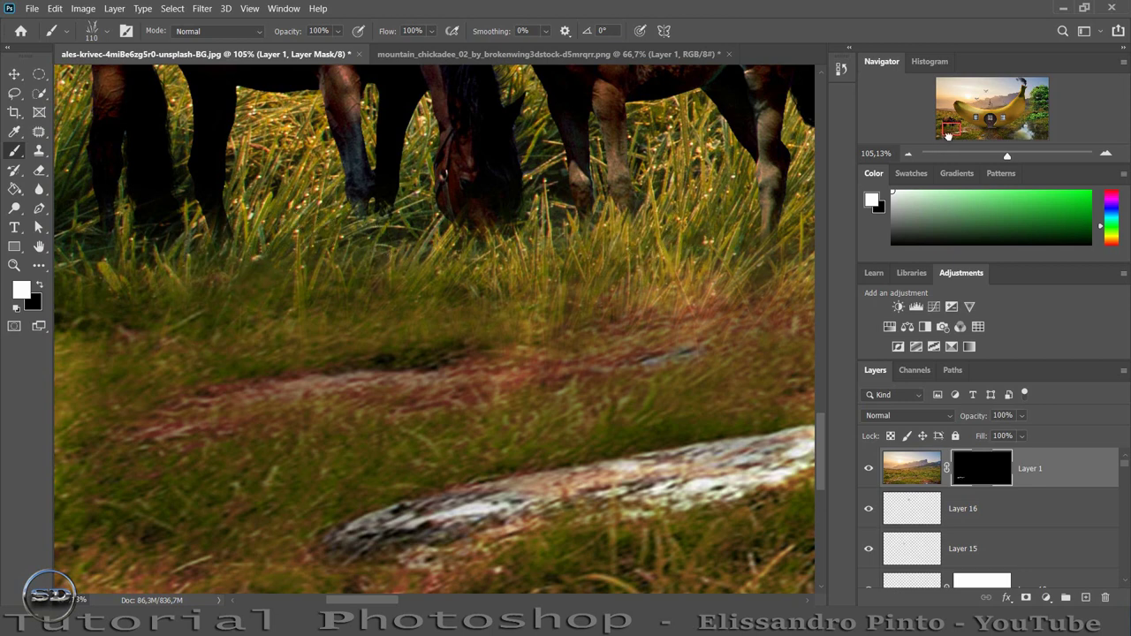
{"action": "left_click_drag", "start_coordinate": [948, 132], "coordinate": [957, 129]}
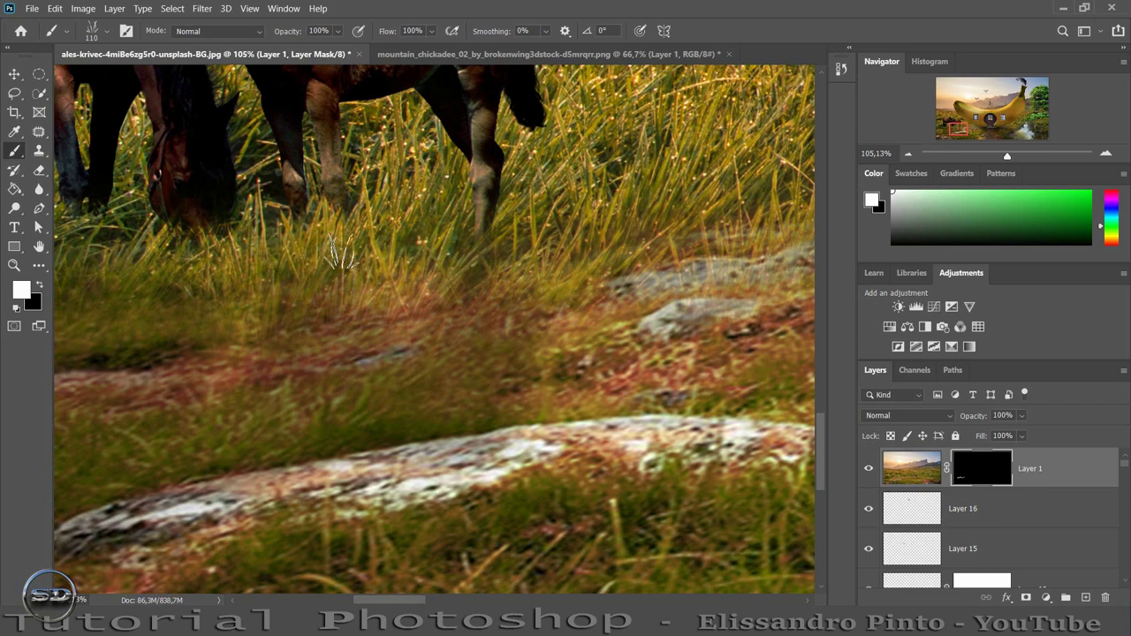
{"action": "left_click_drag", "start_coordinate": [459, 251], "coordinate": [497, 258]}
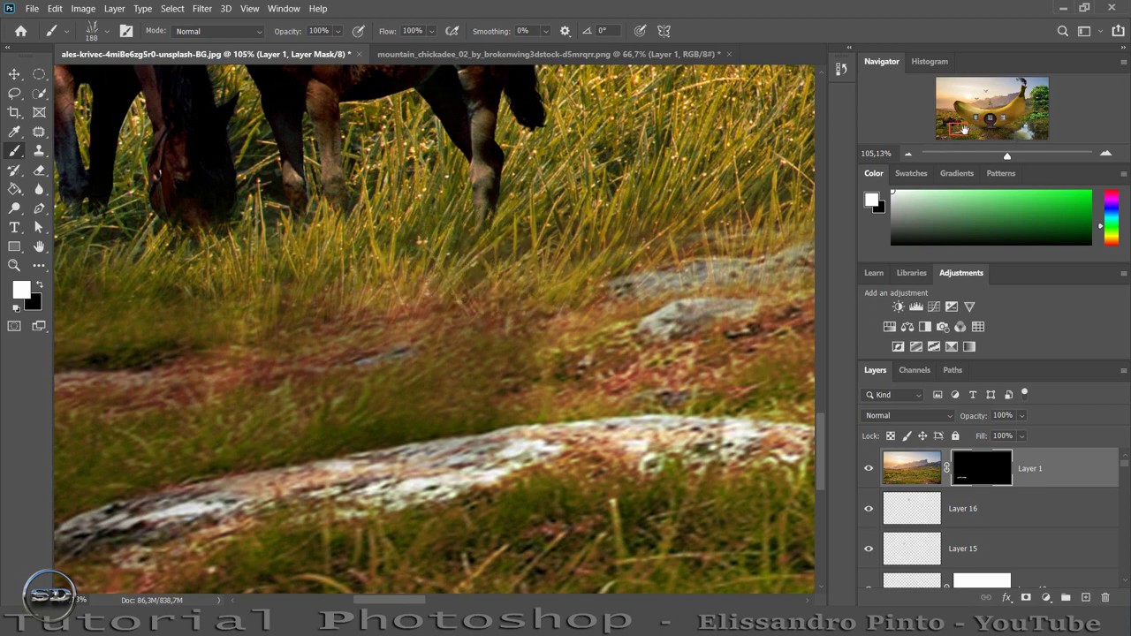
{"action": "left_click_drag", "start_coordinate": [323, 305], "coordinate": [438, 299]}
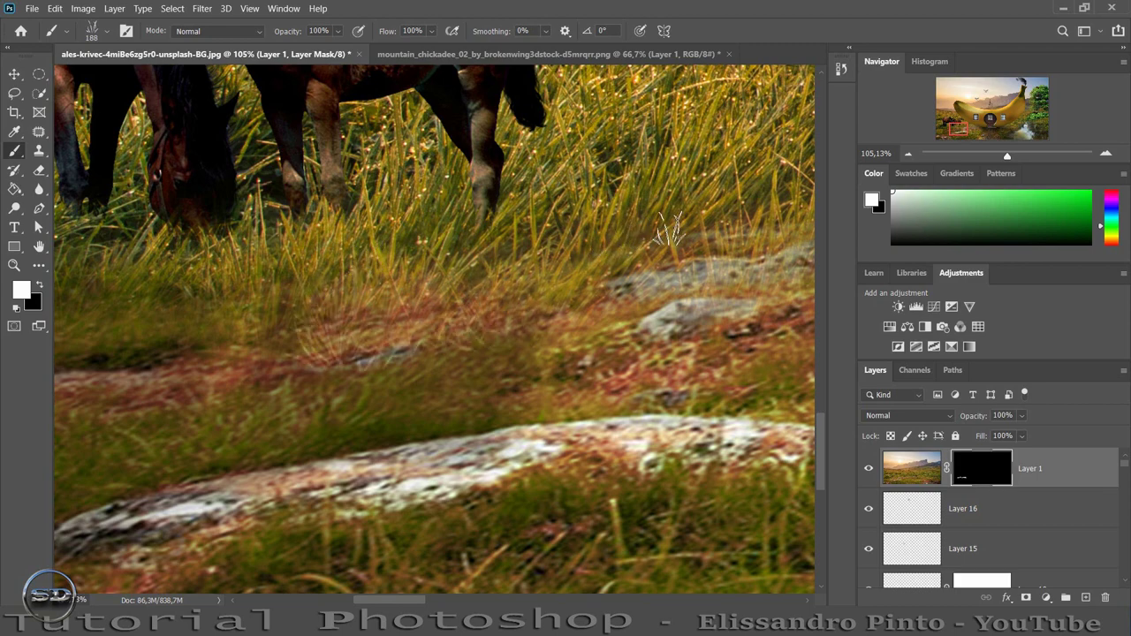
{"action": "left_click_drag", "start_coordinate": [1011, 162], "coordinate": [996, 158]}
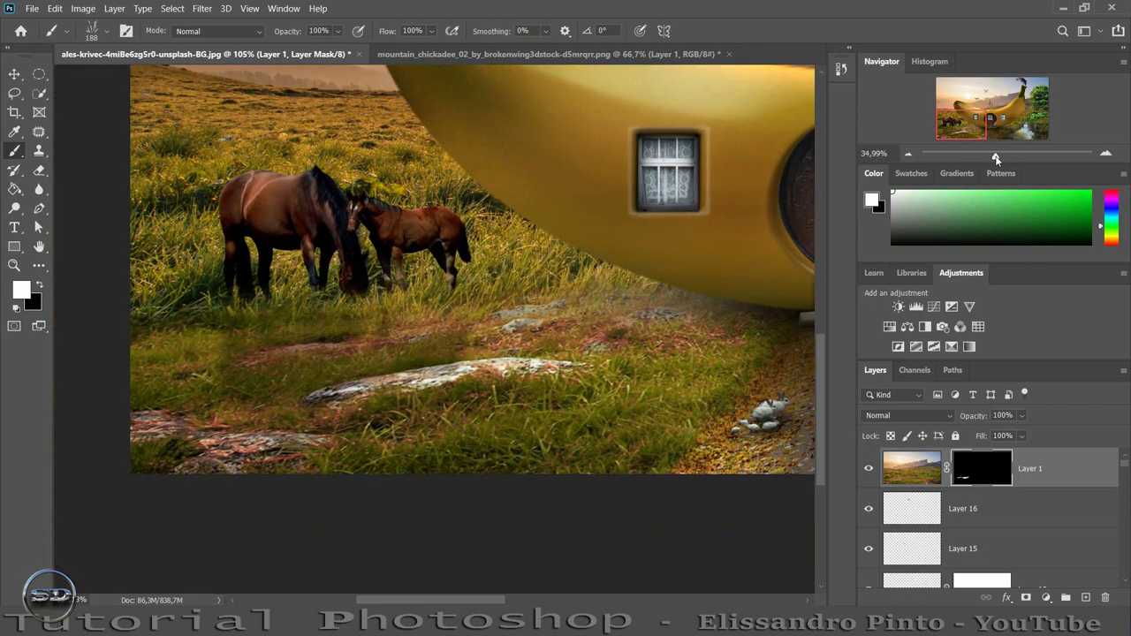
{"action": "mouse_move", "coordinate": [996, 158]}
{"action": "left_mouse_down"}
{"action": "mouse_move", "coordinate": [989, 135]}
{"action": "mouse_move", "coordinate": [1004, 129]}
{"action": "left_mouse_up"}
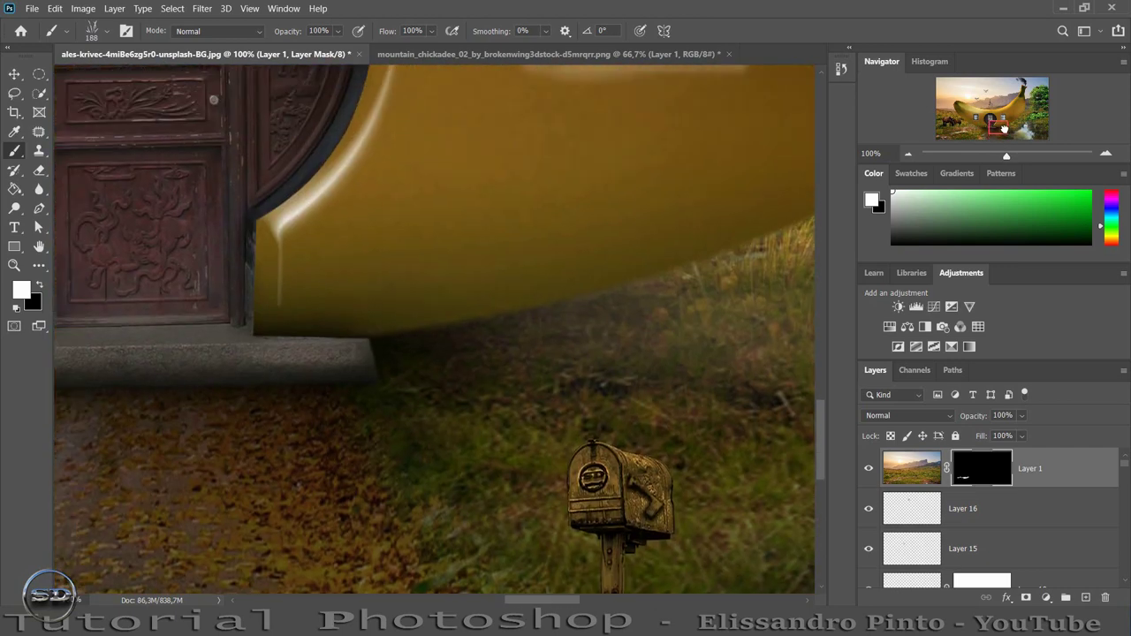
- Paint grass along the stream bank, enlarging the brush to 409 then reducing to 204
{"action": "left_click_drag", "start_coordinate": [411, 325], "coordinate": [685, 305]}
{"action": "key", "text": "bracketleft"}
{"action": "key", "text": "bracketleft"}
{"action": "key", "text": "bracketleft"}
{"action": "key", "text": "bracketleft"}
{"action": "key", "text": "bracketleft"}
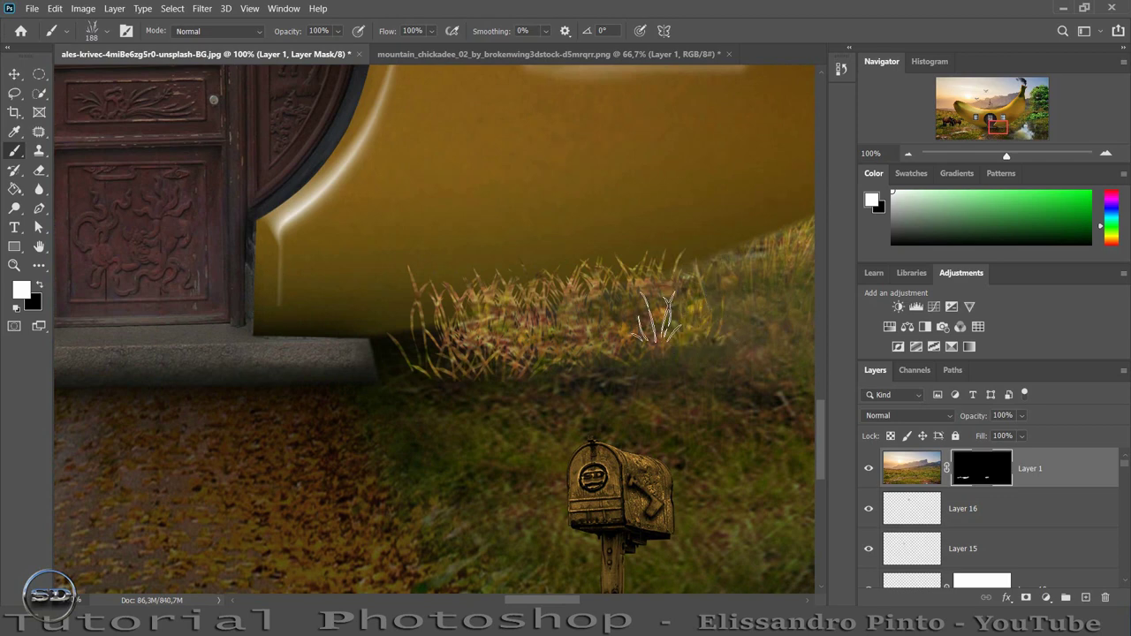
{"action": "key", "text": "ctrl+z"}
{"action": "key", "text": "ctrl+z"}
{"action": "left_click_drag", "start_coordinate": [996, 122], "coordinate": [1040, 125]}
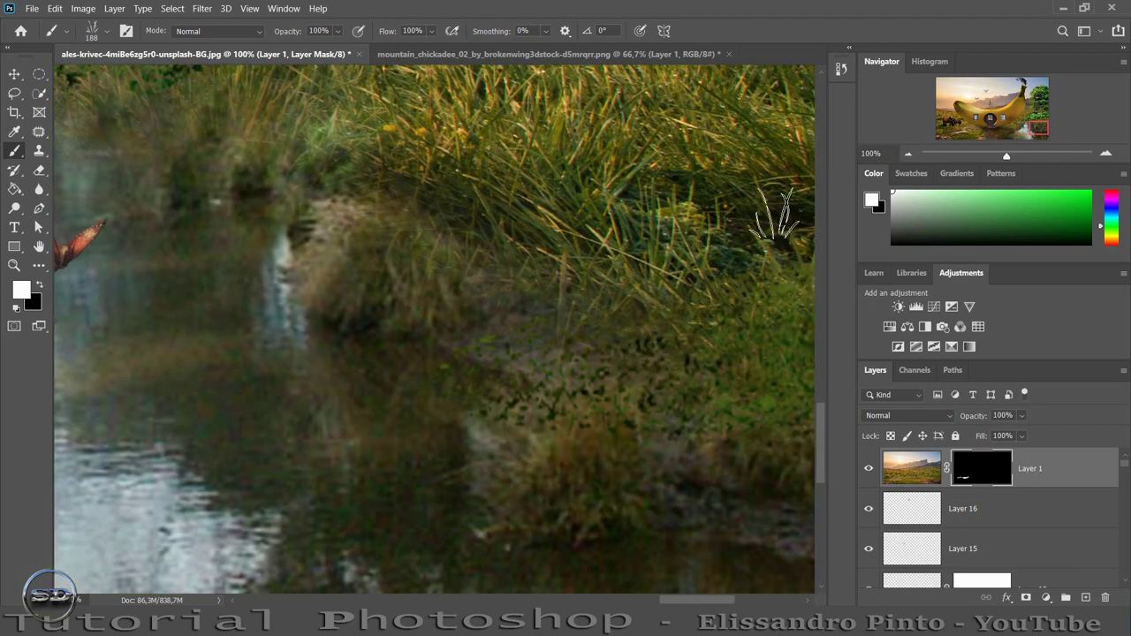
{"action": "left_click_drag", "start_coordinate": [391, 247], "coordinate": [581, 290]}
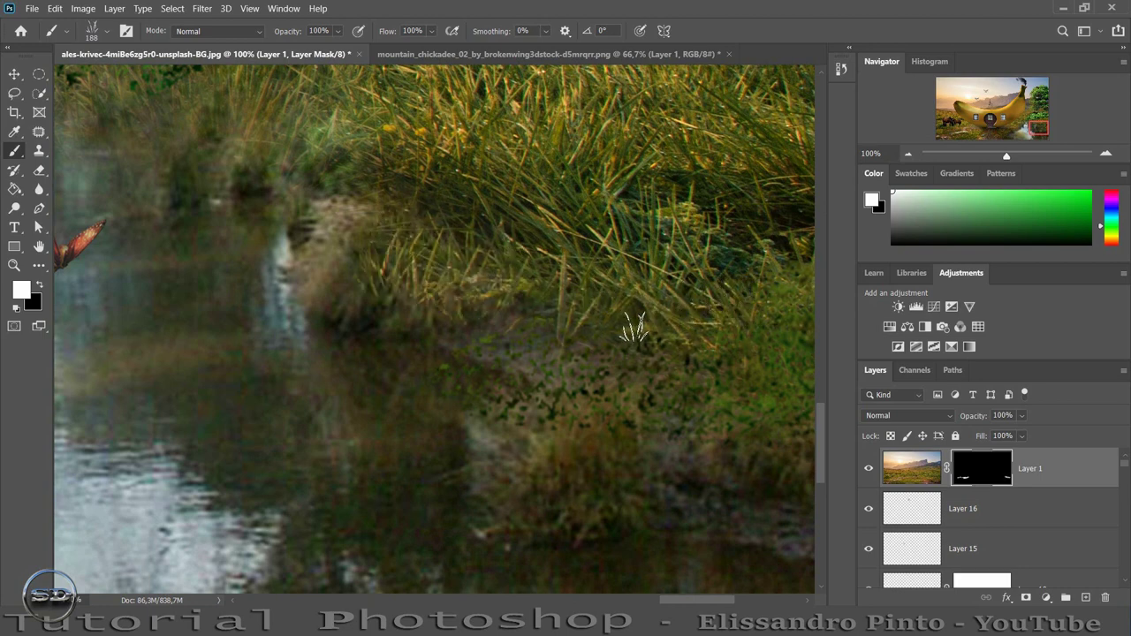
{"action": "left_click_drag", "start_coordinate": [677, 603], "coordinate": [686, 603]}
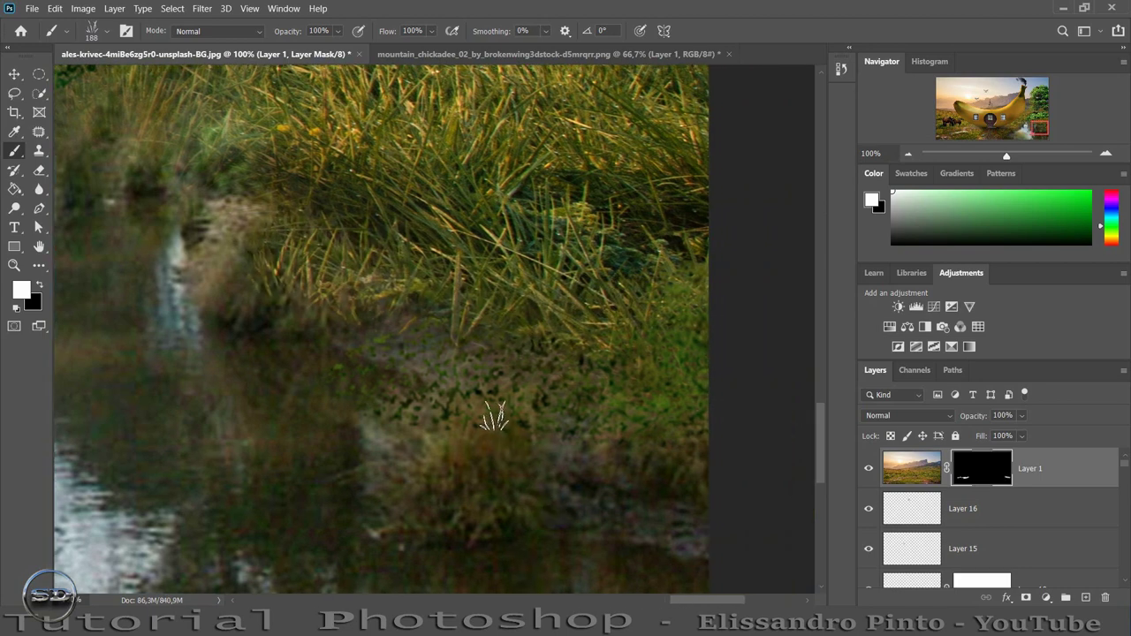
{"action": "left_click_drag", "start_coordinate": [493, 404], "coordinate": [548, 388]}
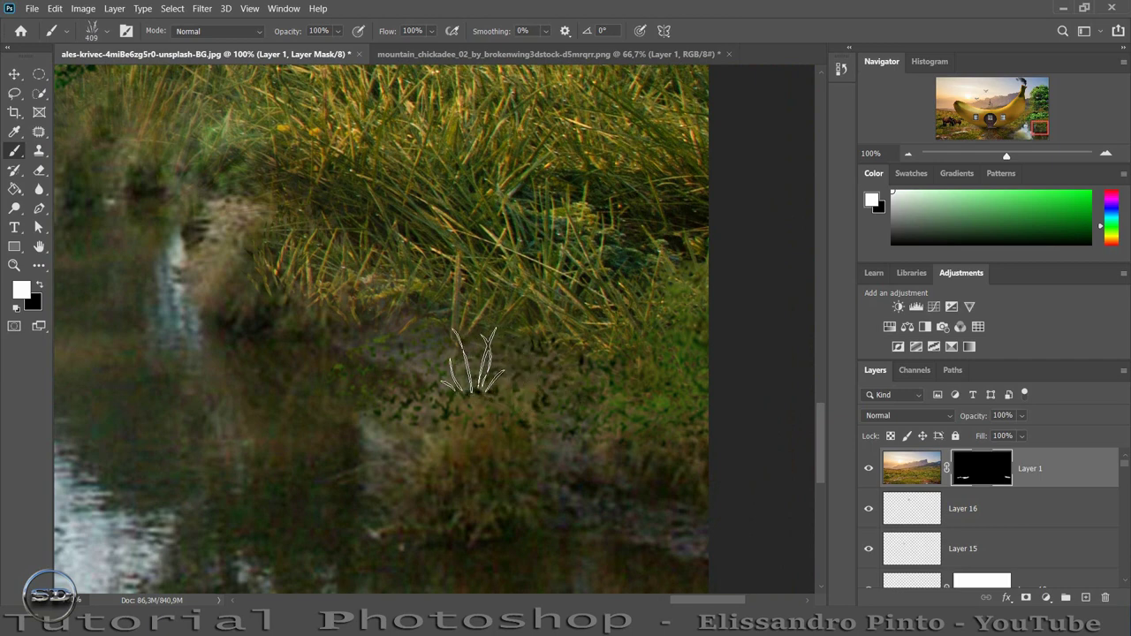
{"action": "left_click_drag", "start_coordinate": [466, 366], "coordinate": [733, 392]}
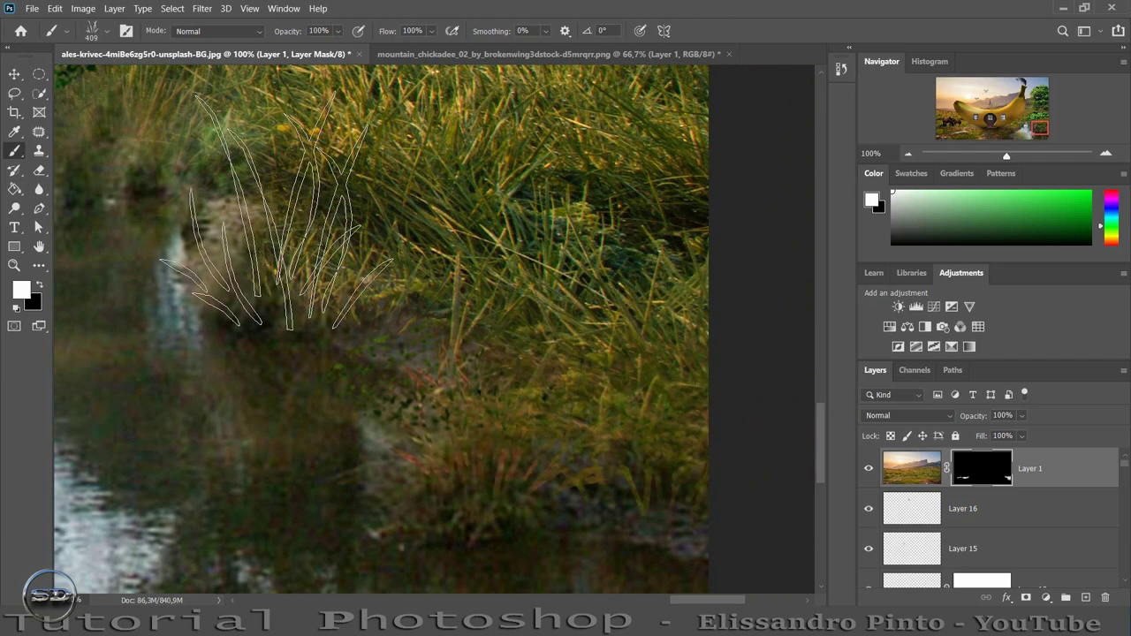
{"action": "left_click_drag", "start_coordinate": [217, 172], "coordinate": [190, 168]}
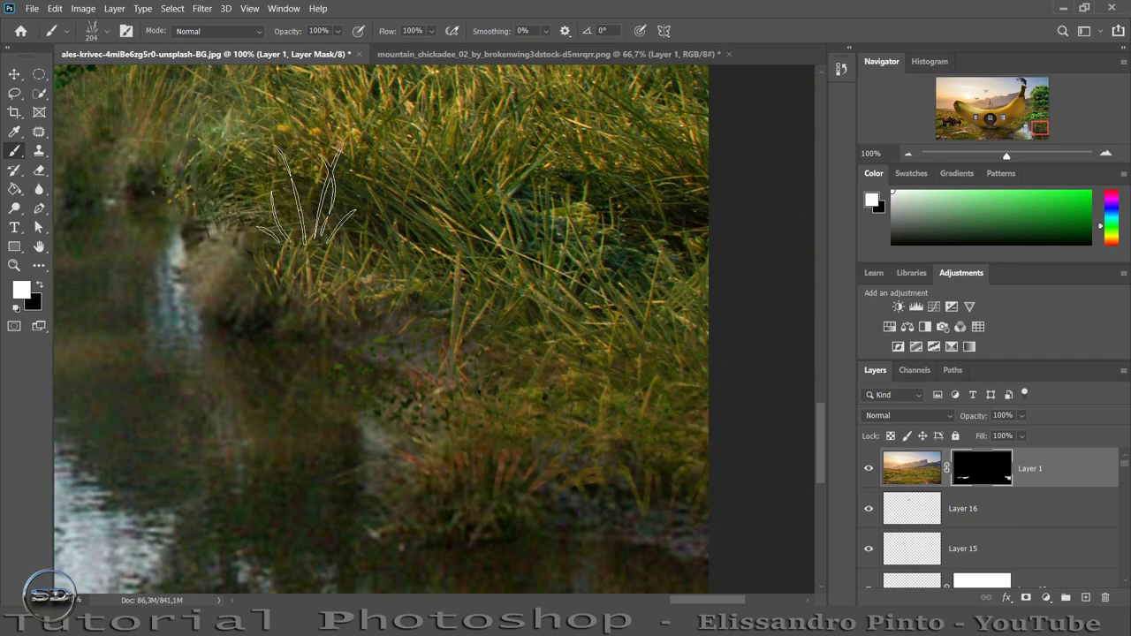
- Try grass on the bottom edge (undone), then paint grass strokes toward the rabbits
{"action": "left_click", "coordinate": [1036, 122]}
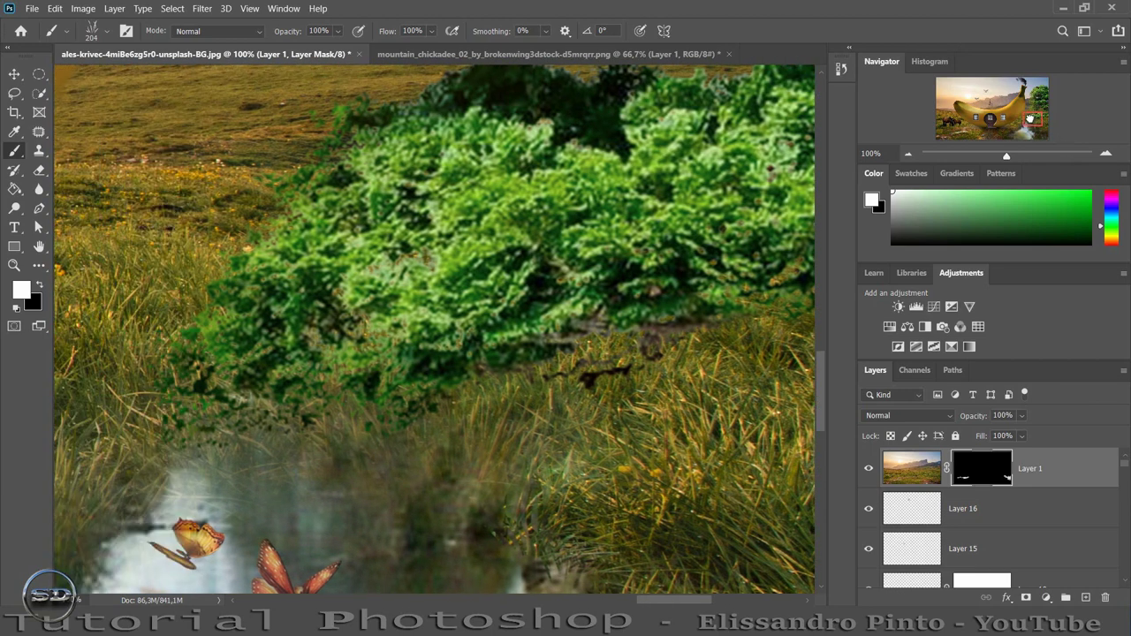
{"action": "left_click_drag", "start_coordinate": [1037, 123], "coordinate": [1030, 118]}
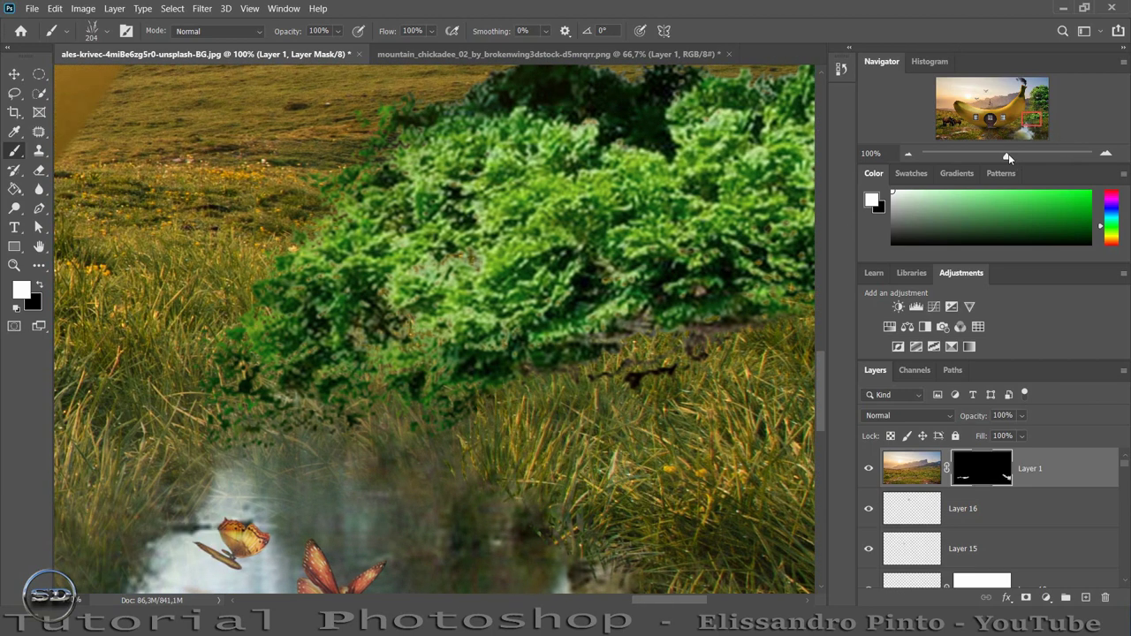
{"action": "left_click_drag", "start_coordinate": [1009, 157], "coordinate": [996, 156]}
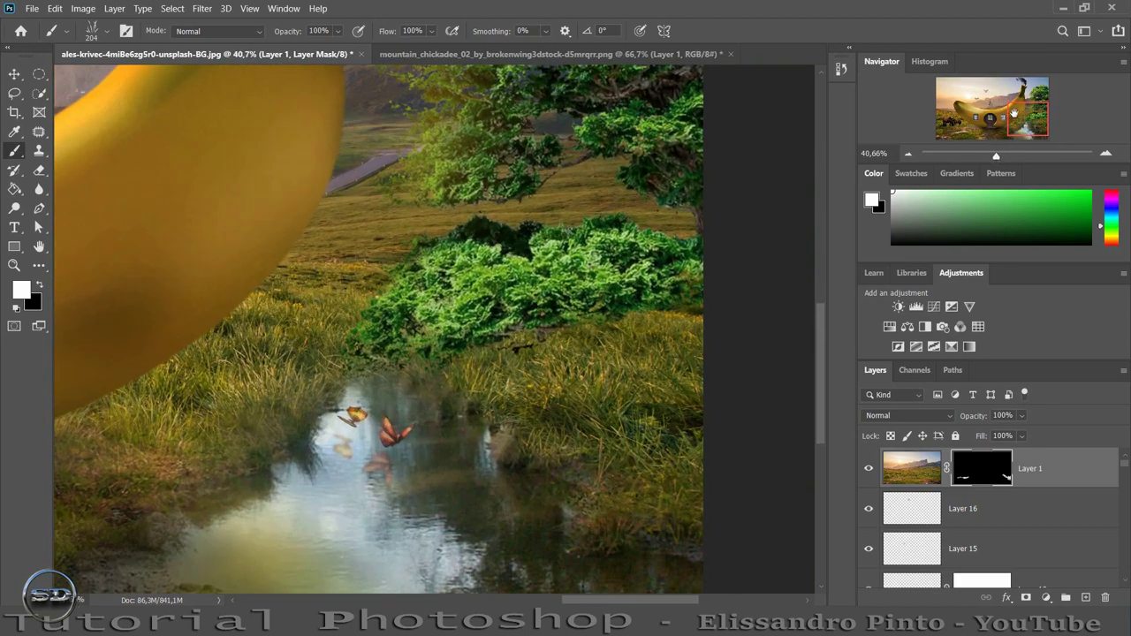
{"action": "left_click_drag", "start_coordinate": [1013, 112], "coordinate": [1003, 124]}
{"action": "left_click_drag", "start_coordinate": [308, 477], "coordinate": [329, 485]}
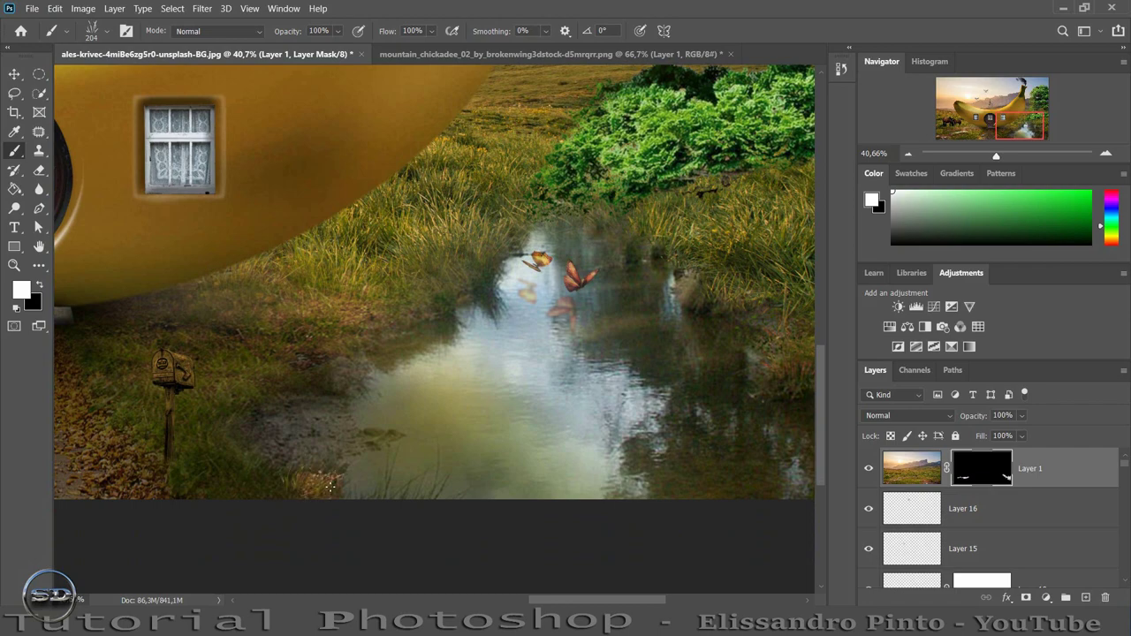
{"action": "key", "text": "ctrl+z"}
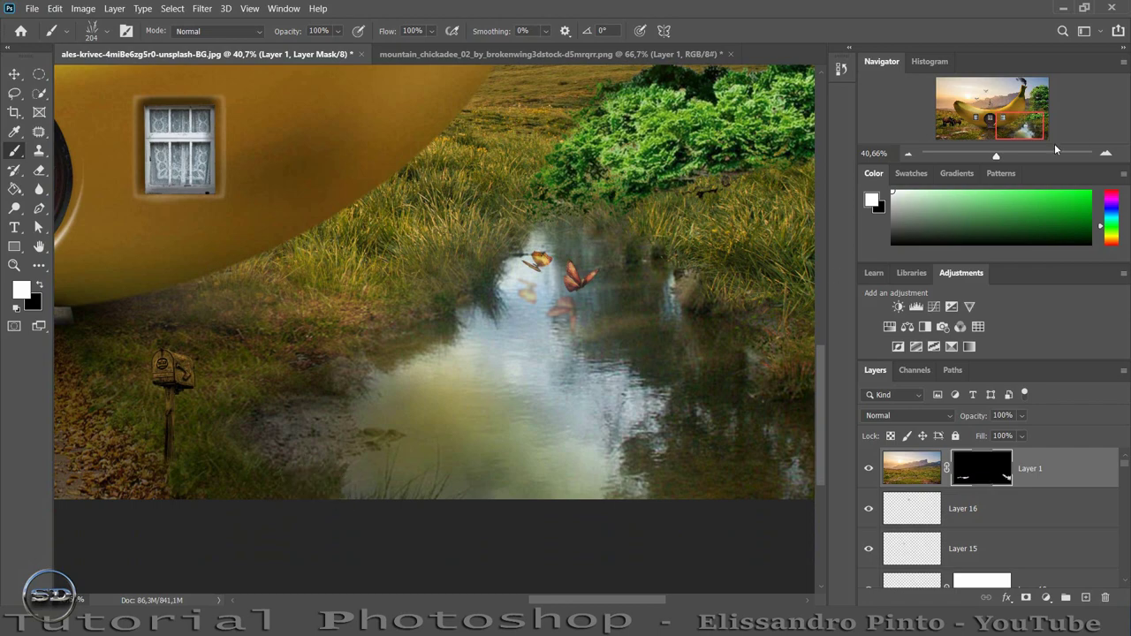
{"action": "left_click_drag", "start_coordinate": [1025, 130], "coordinate": [965, 125]}
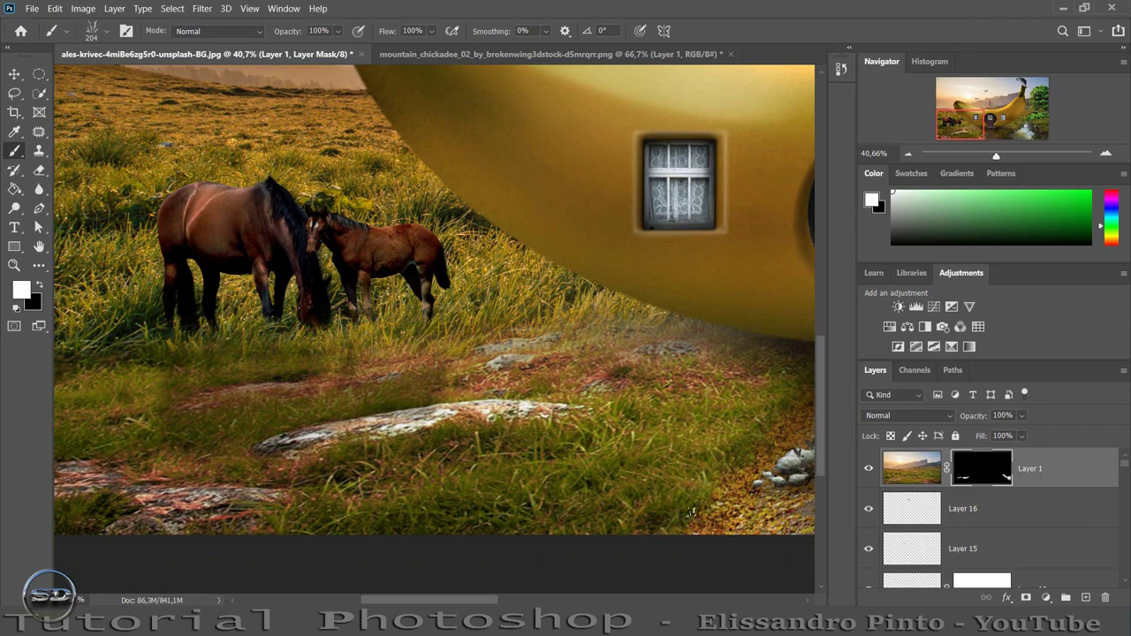
{"action": "mouse_move", "coordinate": [1002, 156]}
{"action": "left_mouse_down"}
{"action": "mouse_move", "coordinate": [1016, 155]}
{"action": "mouse_move", "coordinate": [981, 136]}
{"action": "left_mouse_up"}
{"action": "mouse_move", "coordinate": [303, 451]}
{"action": "left_mouse_down"}
{"action": "mouse_move", "coordinate": [358, 380]}
{"action": "mouse_move", "coordinate": [372, 303]}
{"action": "mouse_move", "coordinate": [454, 239]}
{"action": "mouse_move", "coordinate": [480, 197]}
{"action": "mouse_move", "coordinate": [341, 189]}
{"action": "mouse_move", "coordinate": [404, 173]}
{"action": "left_mouse_up"}
- Paint grass tufts over the large rabbit and along the leafy path edge in Layer 1's mask
{"action": "scroll", "coordinate": [392, 227], "scroll_direction": "up", "scroll_amount": 2}
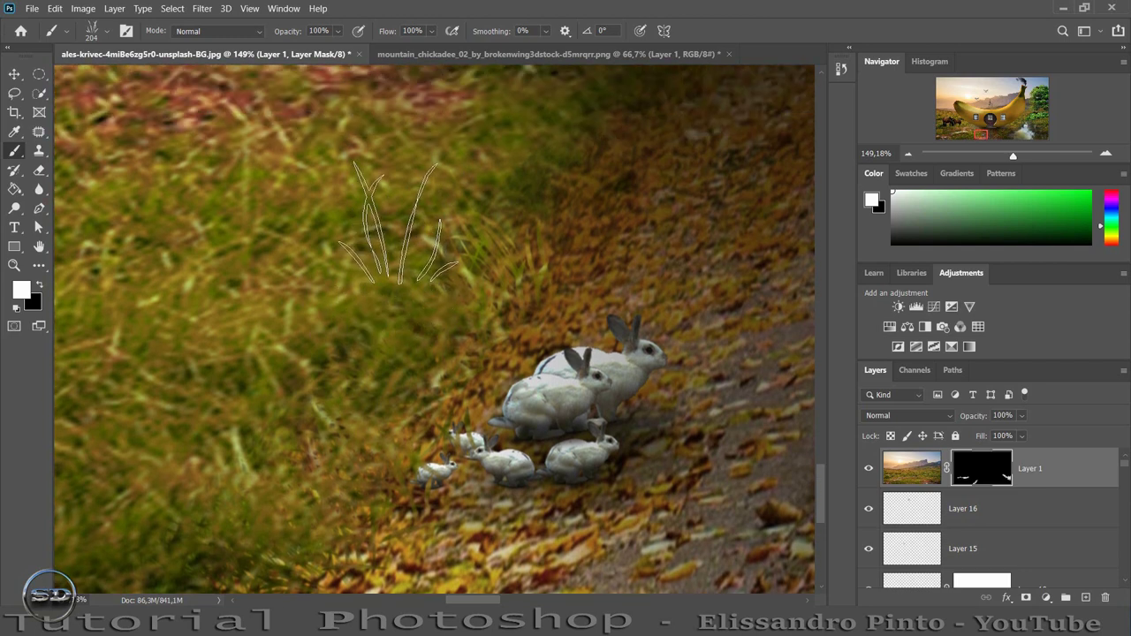
{"action": "scroll", "coordinate": [467, 253], "scroll_direction": "up", "scroll_amount": 3}
{"action": "mouse_move", "coordinate": [518, 253]}
{"action": "left_mouse_down"}
{"action": "mouse_move", "coordinate": [574, 225]}
{"action": "mouse_move", "coordinate": [646, 164]}
{"action": "left_mouse_up"}
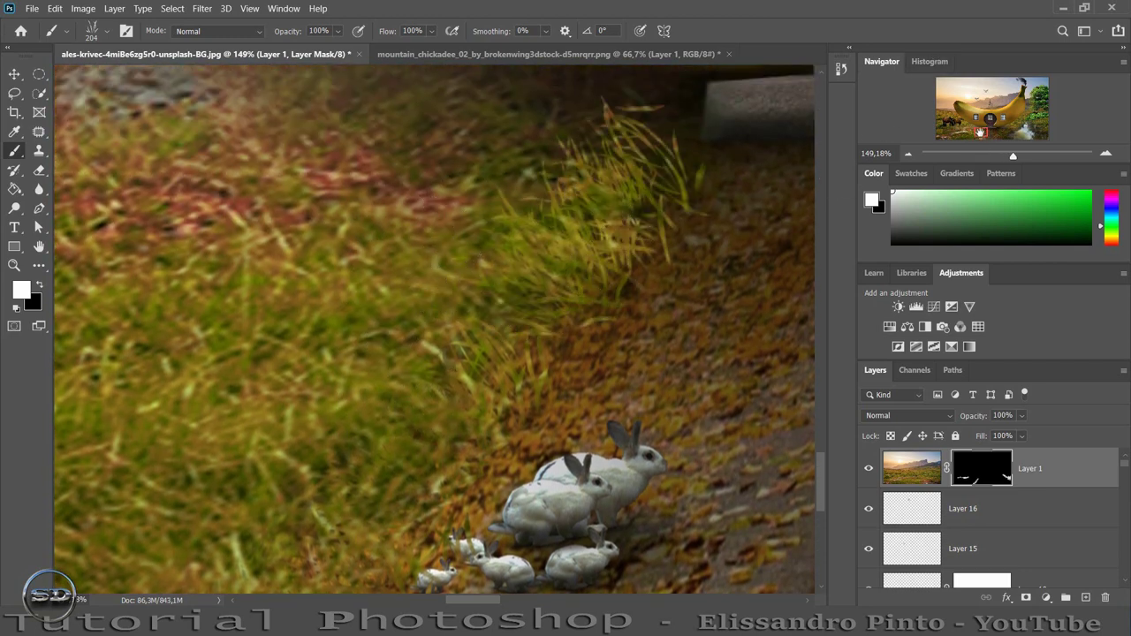
{"action": "left_click_drag", "start_coordinate": [980, 132], "coordinate": [981, 138]}
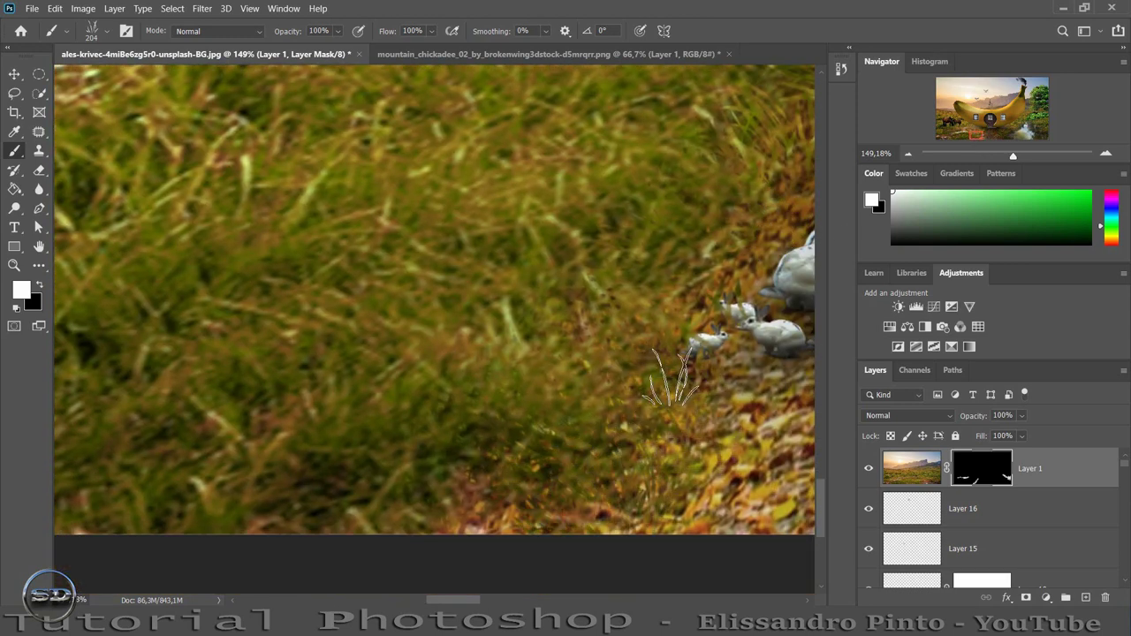
{"action": "left_click_drag", "start_coordinate": [974, 131], "coordinate": [983, 139]}
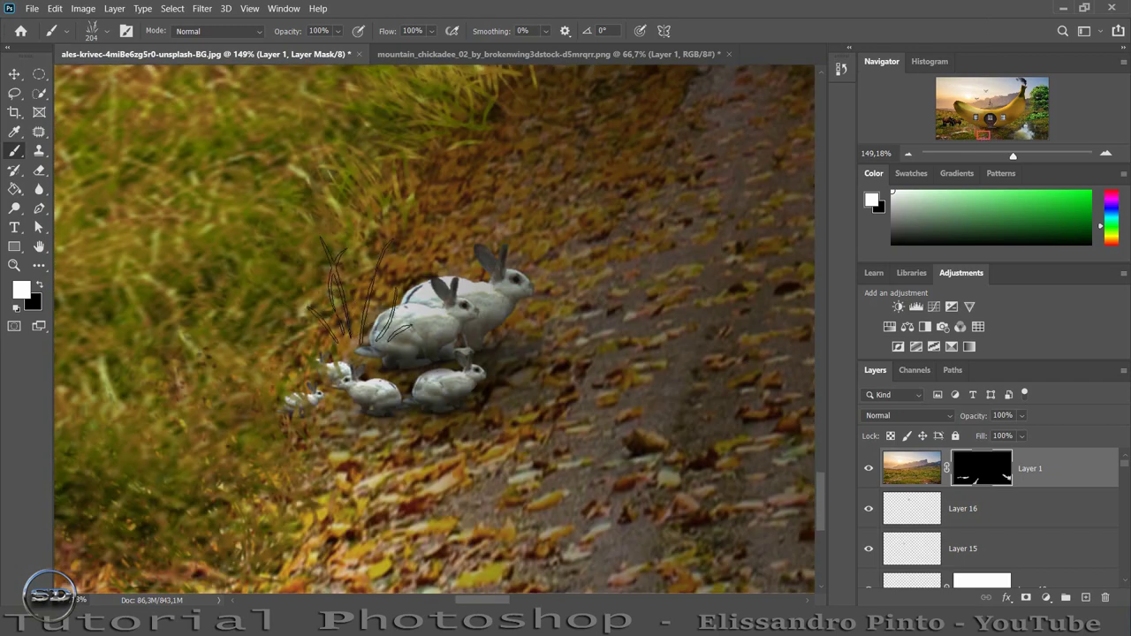
{"action": "left_click", "coordinate": [411, 305]}
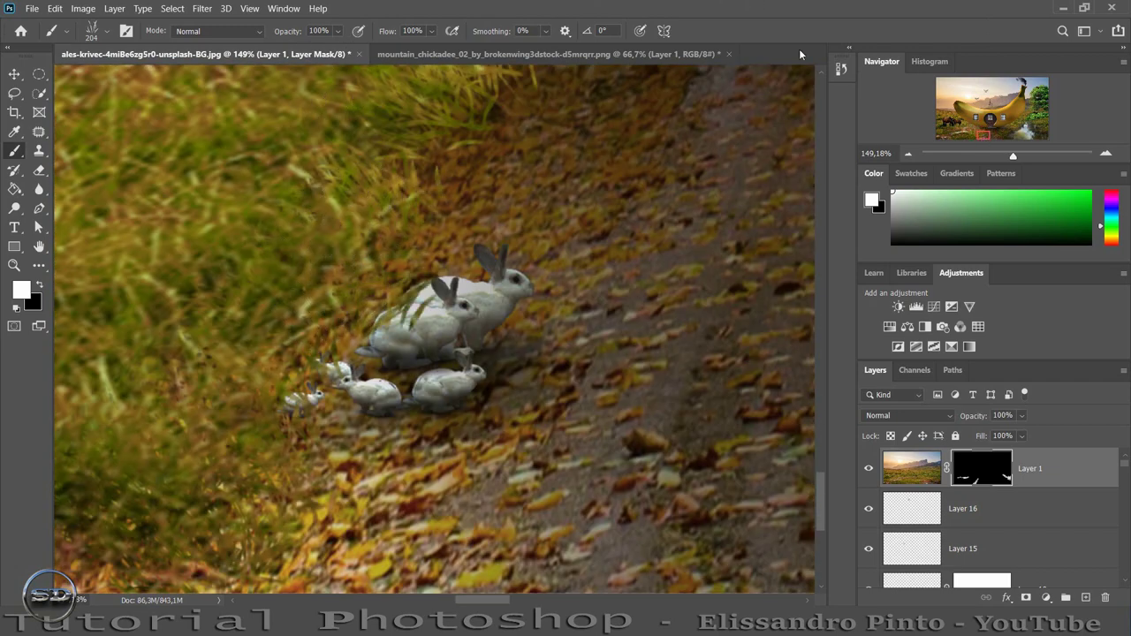
{"action": "scroll", "coordinate": [783, 240], "scroll_direction": "up", "scroll_amount": 3}
{"action": "scroll", "coordinate": [782, 237], "scroll_direction": "up", "scroll_amount": 2}
{"action": "scroll", "coordinate": [783, 239], "scroll_direction": "up", "scroll_amount": 4}
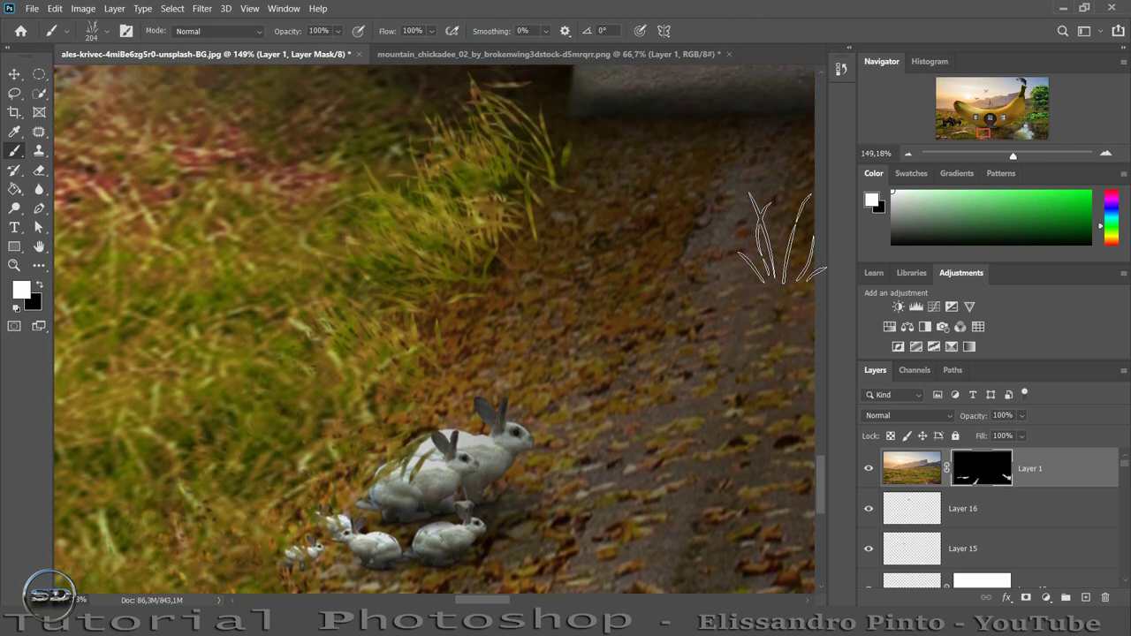
- Add new Layer 17 clipped to the layer below and pick a soft round brush
{"action": "left_click", "coordinate": [1085, 597]}
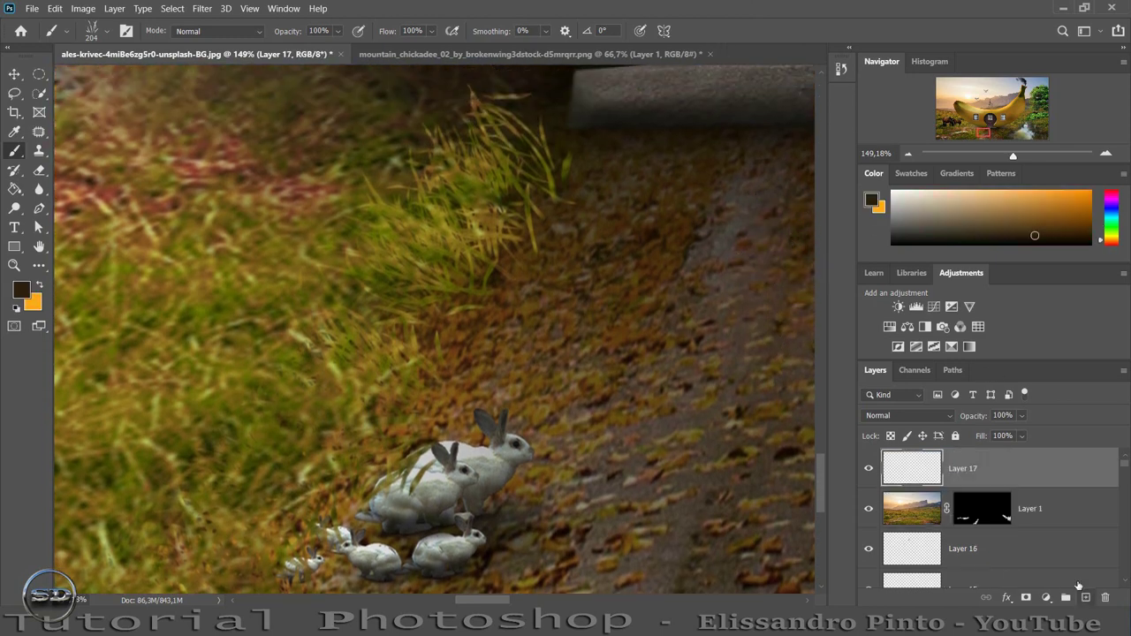
{"action": "right_click", "coordinate": [1022, 471]}
{"action": "left_click", "coordinate": [870, 269]}
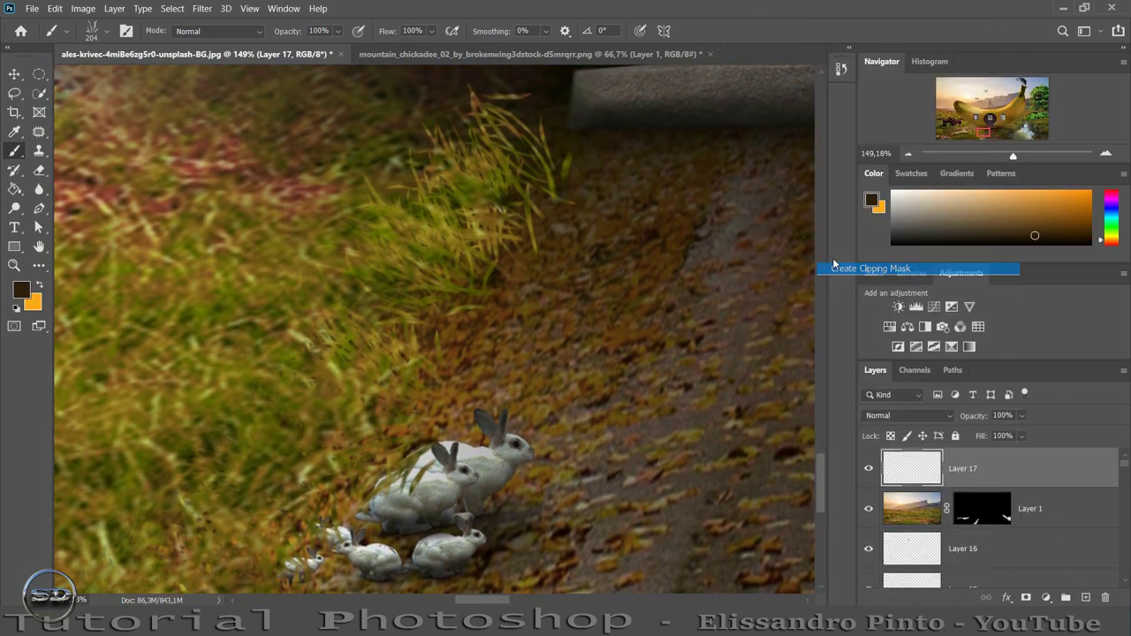
{"action": "right_click", "coordinate": [256, 212]}
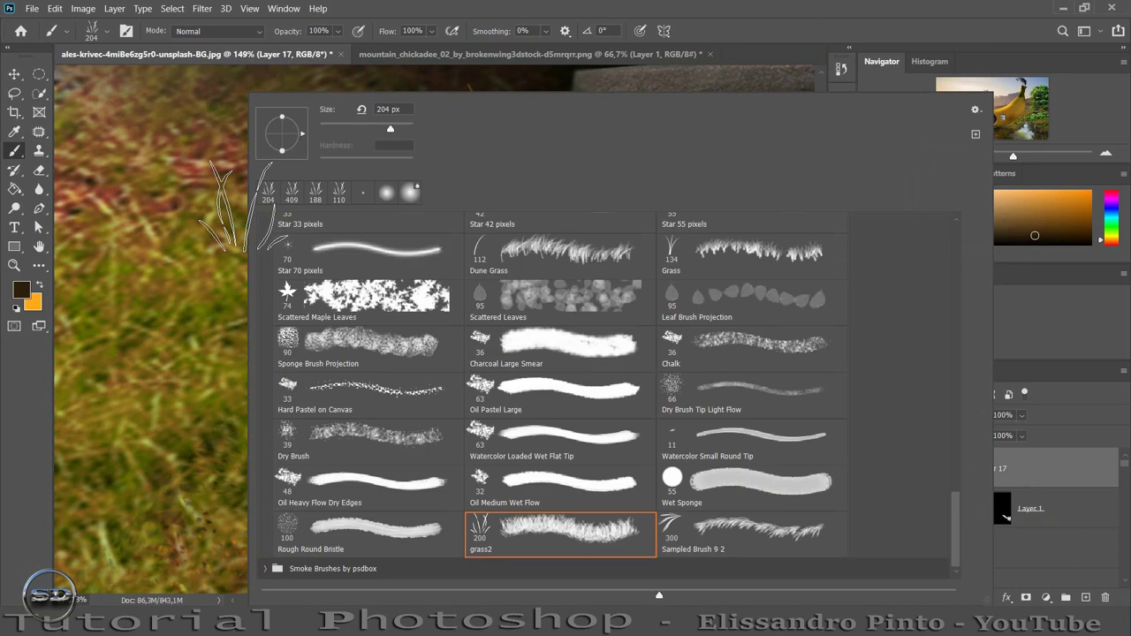
{"action": "left_click", "coordinate": [387, 194]}
{"action": "left_click", "coordinate": [22, 289]}
- Paint black grass strands beside the rabbits on Layer 17 and lower its opacity to 30%
{"action": "left_click", "coordinate": [21, 289]}
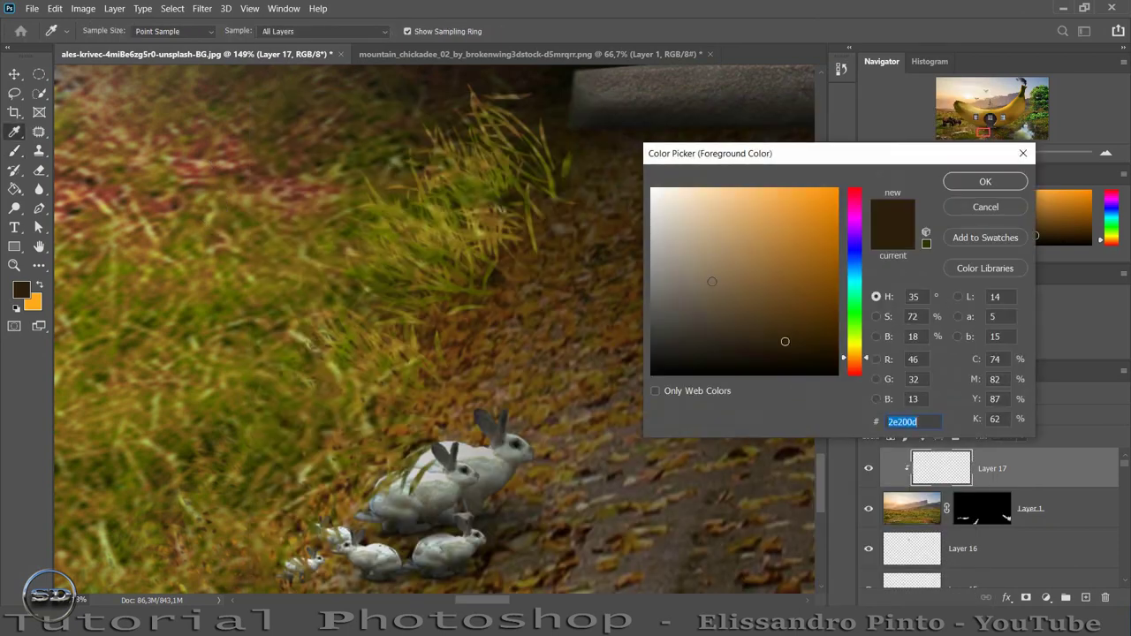
{"action": "left_click_drag", "start_coordinate": [711, 281], "coordinate": [675, 394]}
{"action": "left_click", "coordinate": [986, 181]}
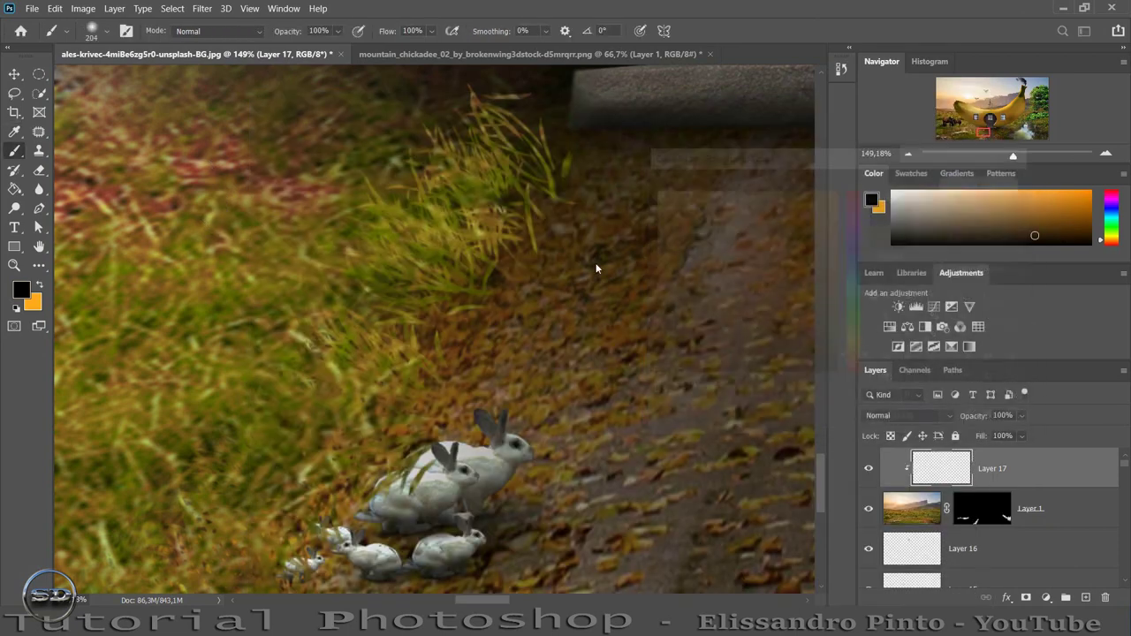
{"action": "mouse_move", "coordinate": [398, 372]}
{"action": "left_mouse_down"}
{"action": "mouse_move", "coordinate": [310, 335]}
{"action": "mouse_move", "coordinate": [467, 135]}
{"action": "mouse_move", "coordinate": [462, 197]}
{"action": "mouse_move", "coordinate": [416, 222]}
{"action": "mouse_move", "coordinate": [442, 189]}
{"action": "left_mouse_up"}
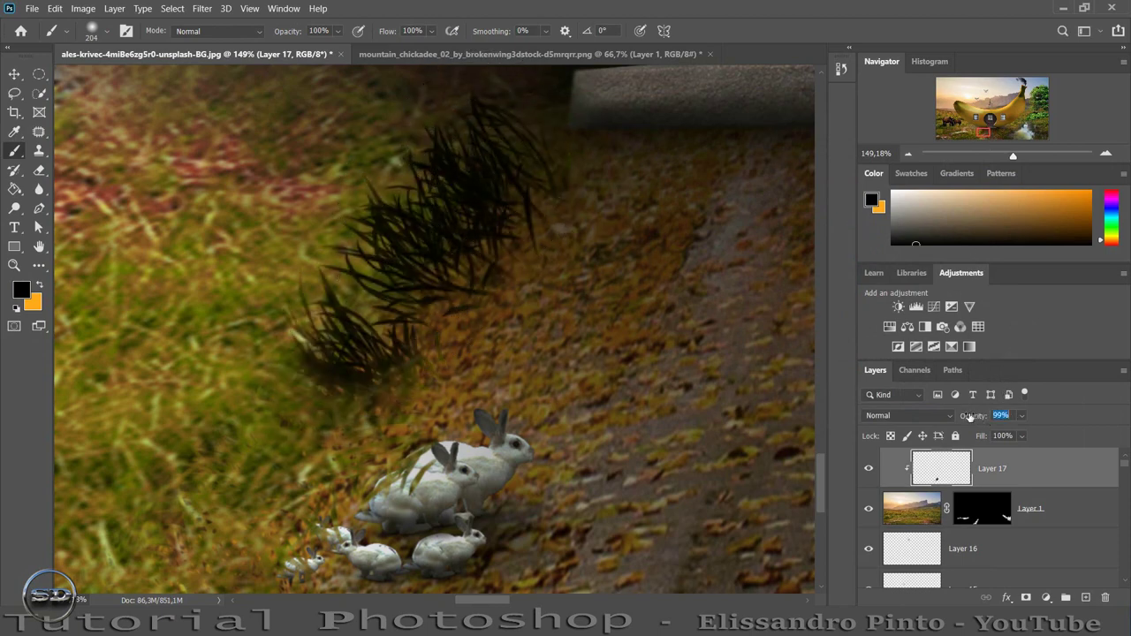
{"action": "left_click_drag", "start_coordinate": [970, 416], "coordinate": [931, 419]}
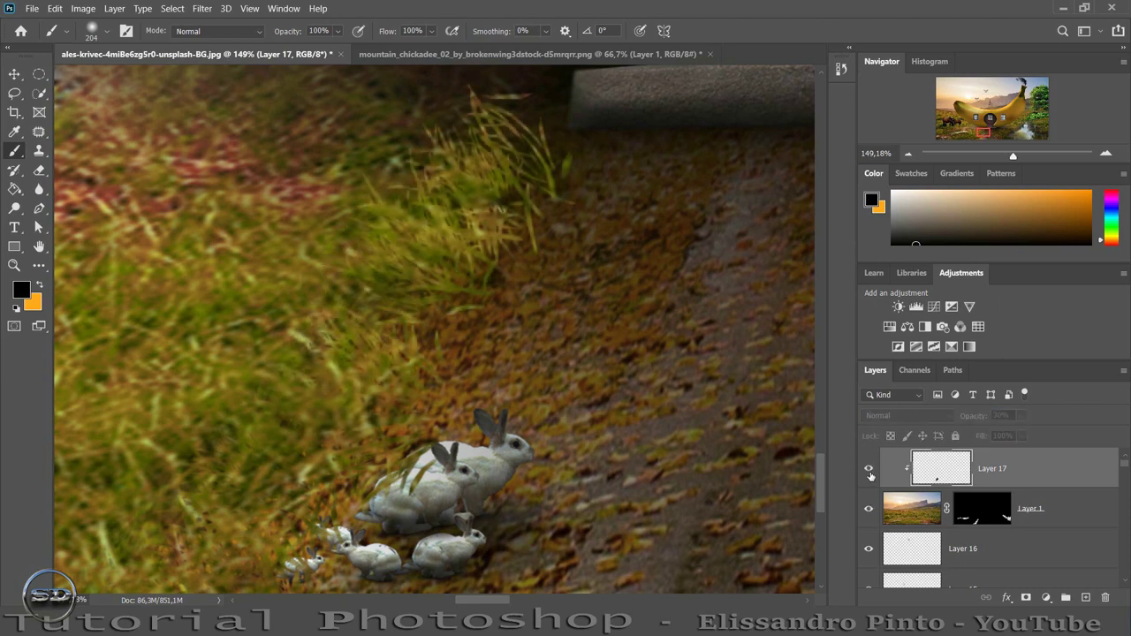
{"action": "left_click", "coordinate": [869, 469]}
{"action": "left_click_drag", "start_coordinate": [1021, 157], "coordinate": [987, 165]}
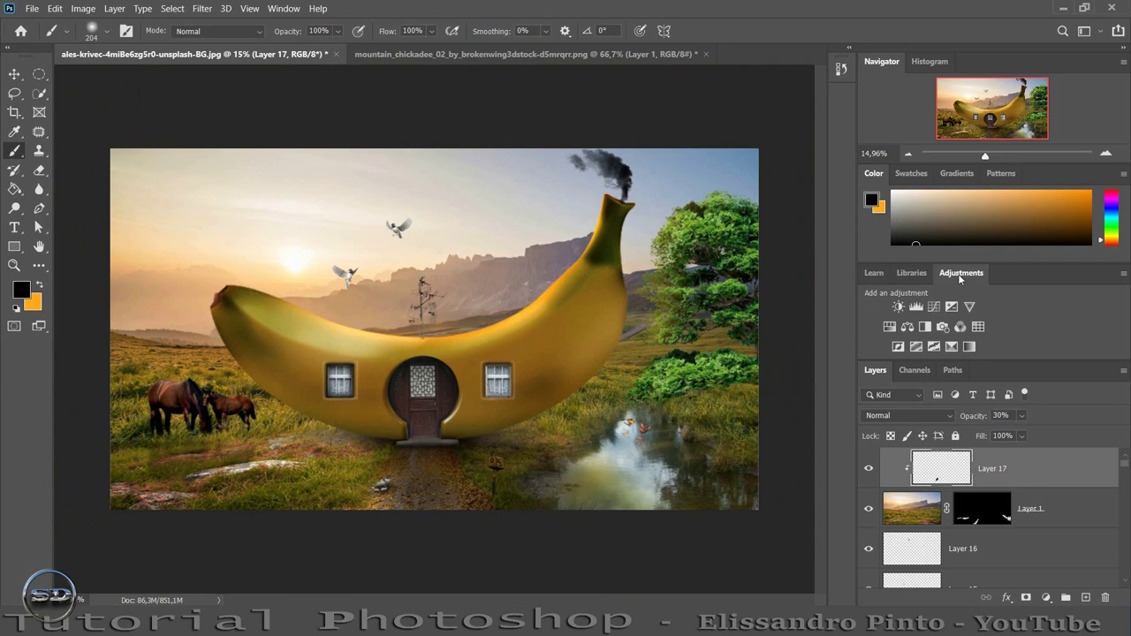
- Zoom to about 135% on the mailbox and target Layer 1's mask, undoing a trial stroke
{"action": "left_click_drag", "start_coordinate": [986, 157], "coordinate": [1012, 158]}
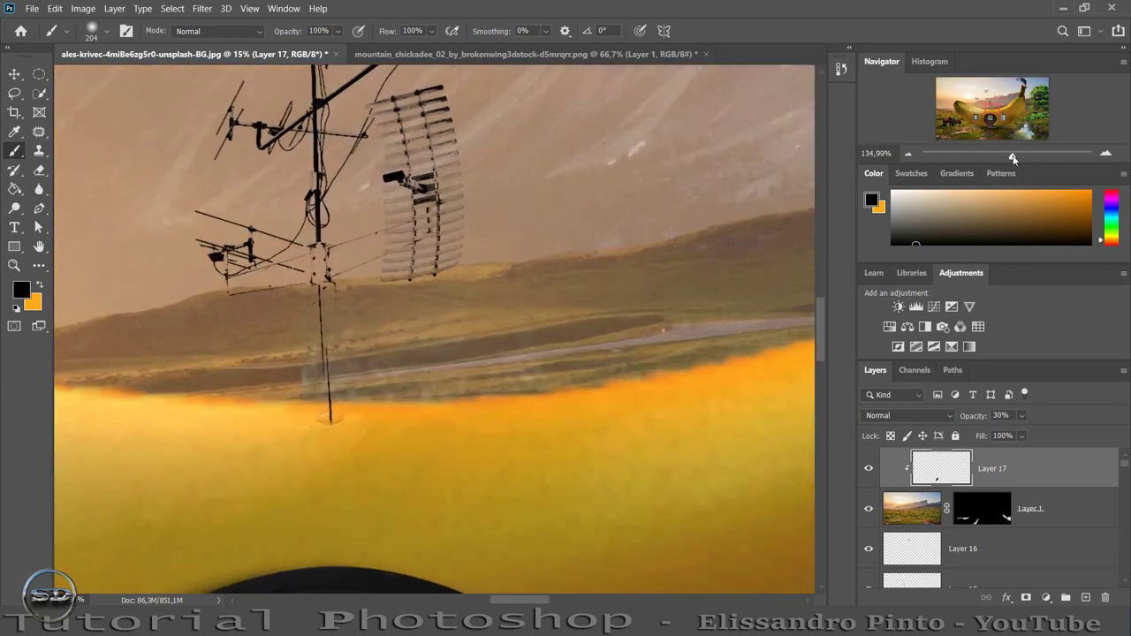
{"action": "left_click", "coordinate": [996, 119]}
{"action": "left_click_drag", "start_coordinate": [997, 117], "coordinate": [999, 132]}
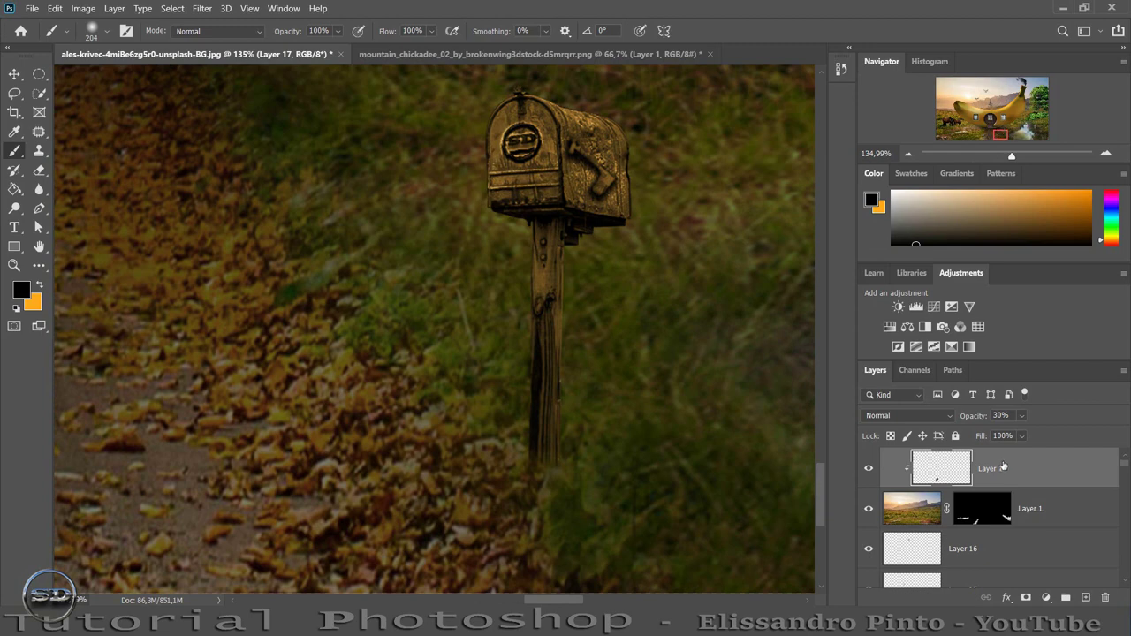
{"action": "left_click", "coordinate": [978, 514]}
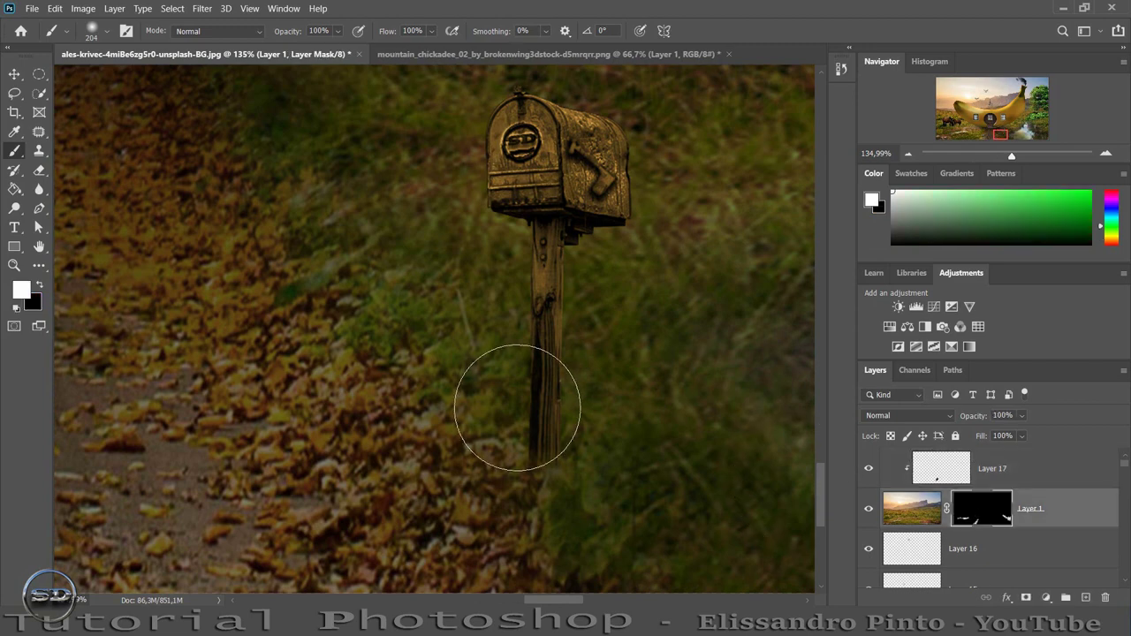
{"action": "right_click", "coordinate": [517, 407]}
{"action": "key", "text": "Escape"}
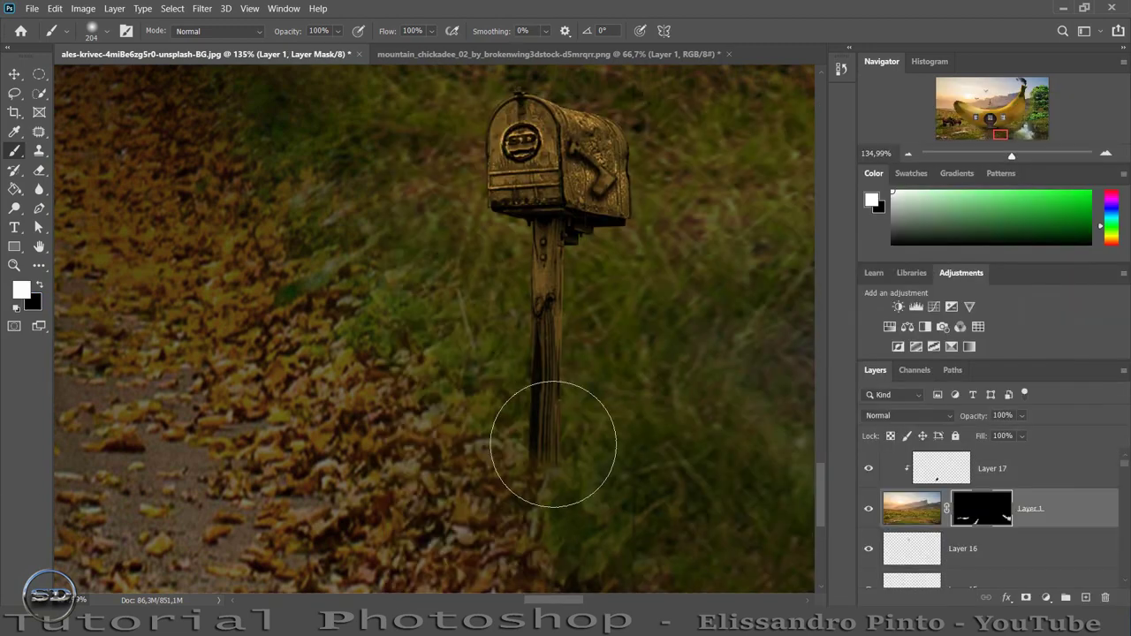
{"action": "left_click_drag", "start_coordinate": [554, 451], "coordinate": [519, 456]}
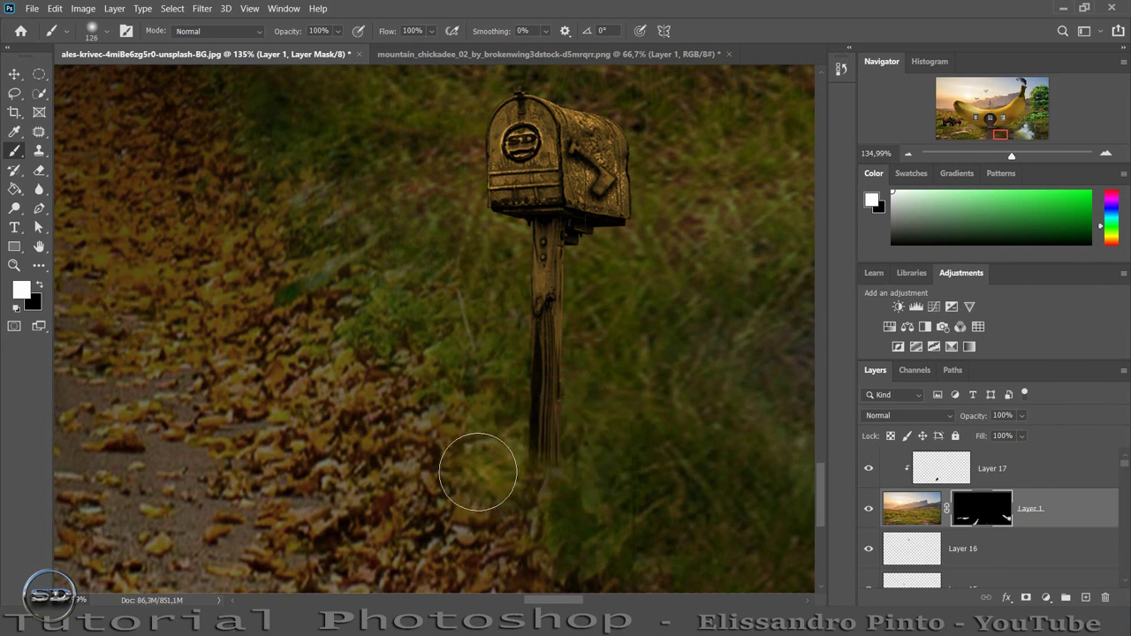
{"action": "key", "text": "ctrl+z"}
{"action": "key", "text": "ctrl+2"}
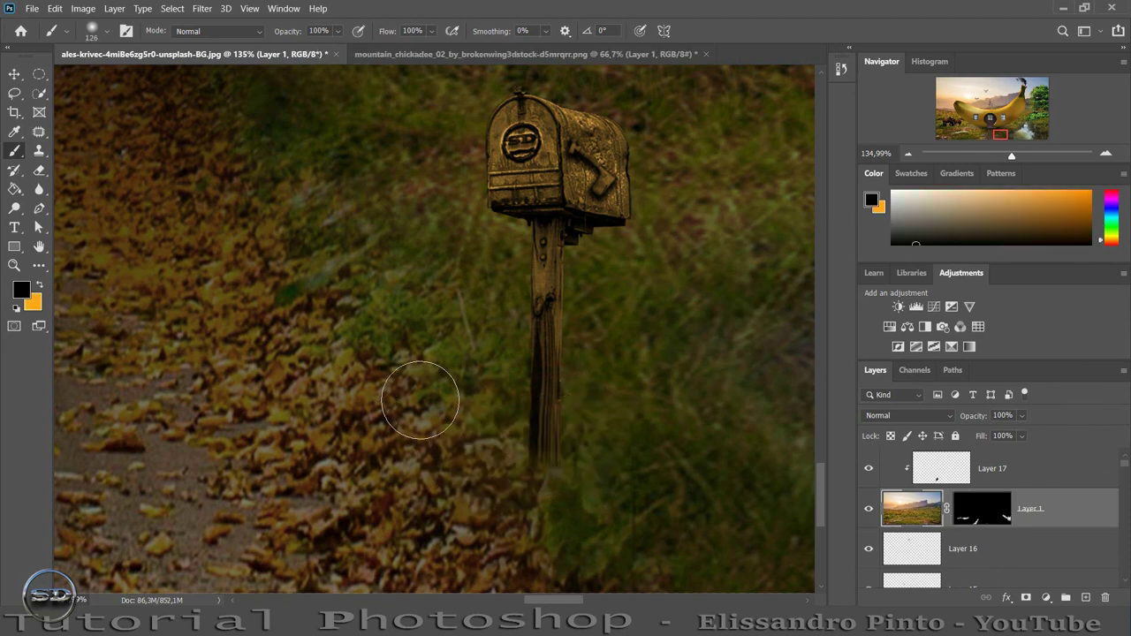
- Paint white grass around the mailbox post base with the grass brush angled at 145°
{"action": "left_click", "coordinate": [992, 520]}
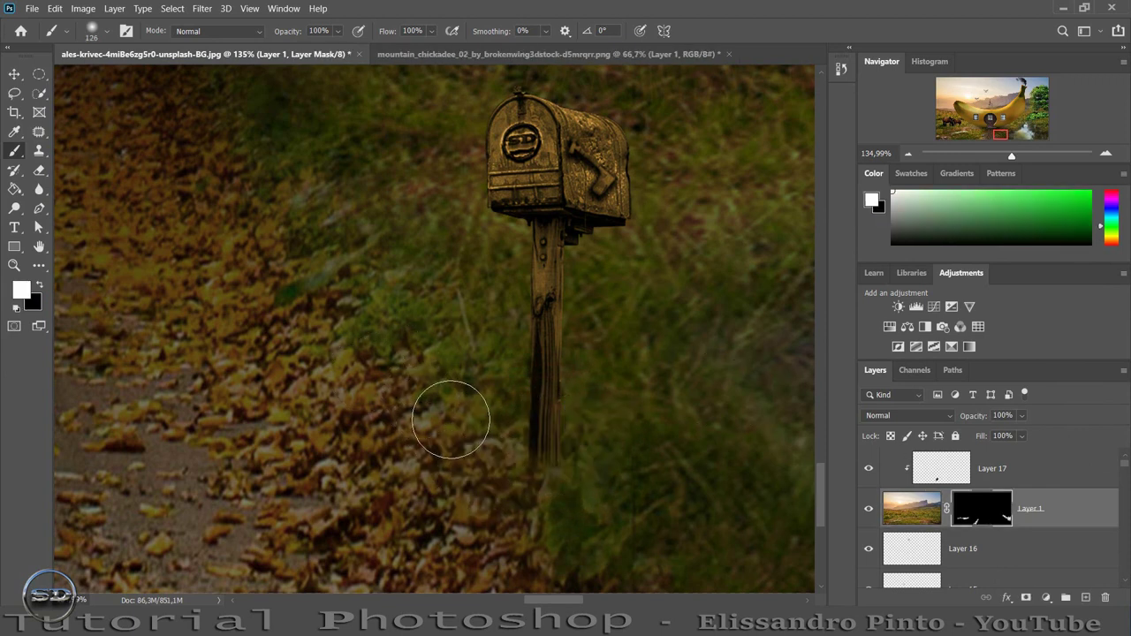
{"action": "right_click", "coordinate": [451, 413]}
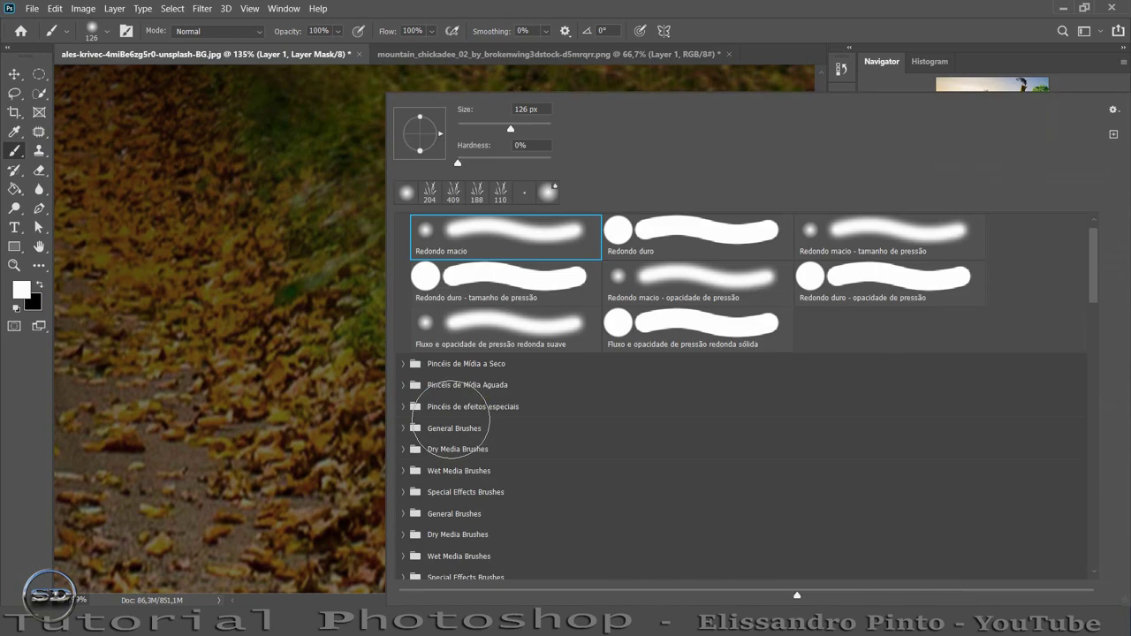
{"action": "left_click", "coordinate": [431, 192]}
{"action": "key", "text": "Return"}
{"action": "mouse_move", "coordinate": [580, 420]}
{"action": "left_mouse_down"}
{"action": "mouse_move", "coordinate": [572, 438]}
{"action": "mouse_move", "coordinate": [548, 436]}
{"action": "left_mouse_up"}
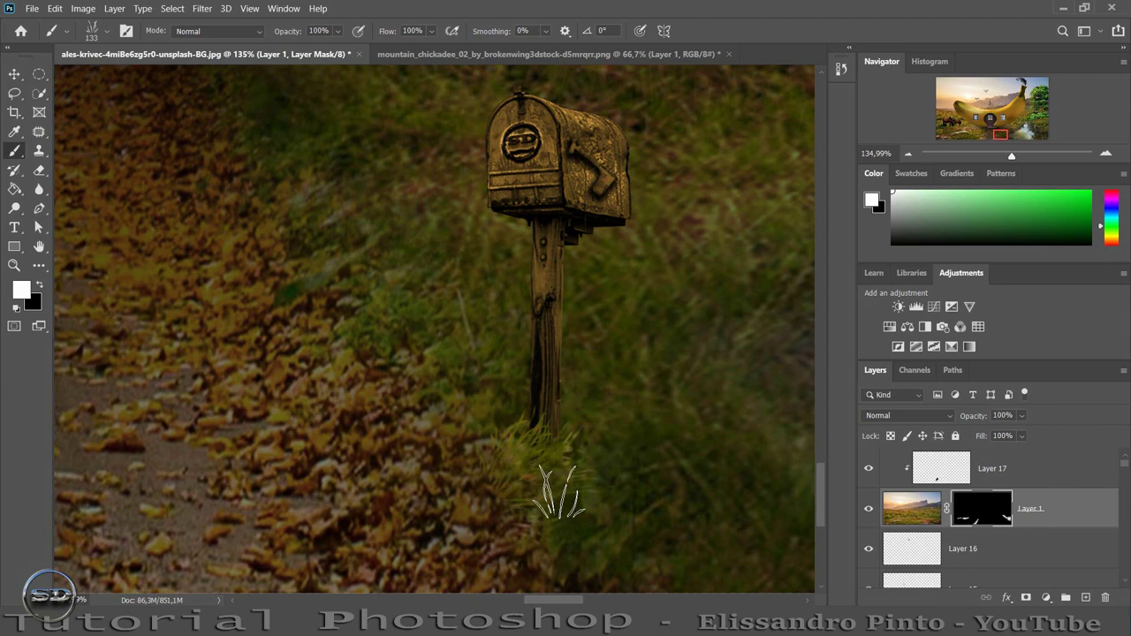
{"action": "right_click", "coordinate": [550, 480]}
{"action": "mouse_move", "coordinate": [437, 138]}
{"action": "left_mouse_down"}
{"action": "mouse_move", "coordinate": [418, 152]}
{"action": "mouse_move", "coordinate": [429, 120]}
{"action": "left_mouse_up"}
{"action": "left_click", "coordinate": [360, 180]}
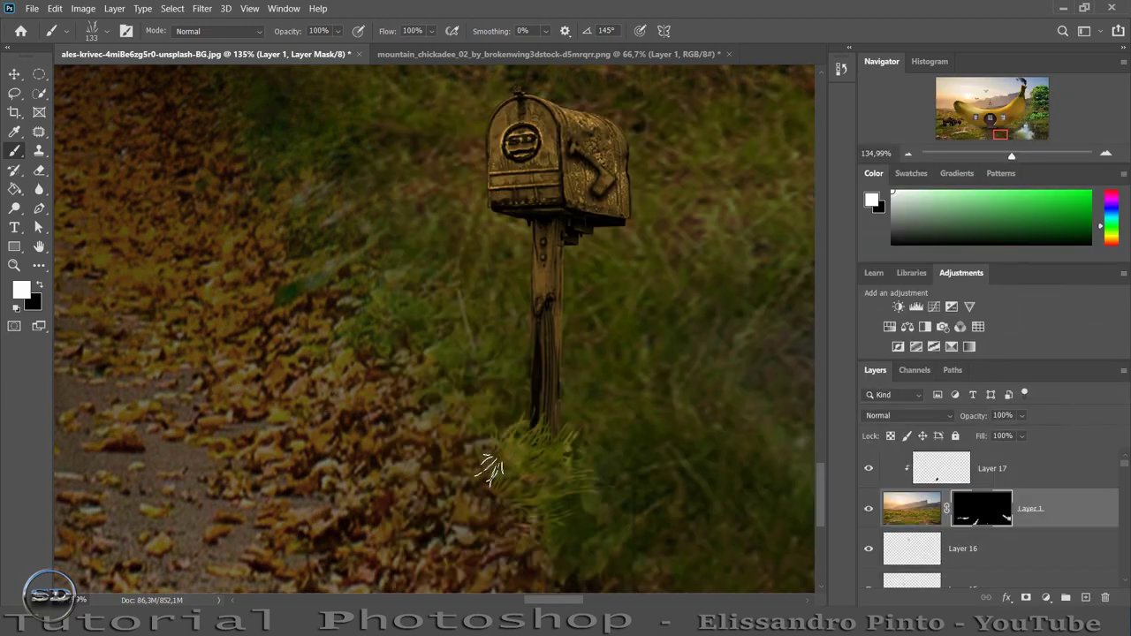
{"action": "left_click_drag", "start_coordinate": [497, 472], "coordinate": [591, 530]}
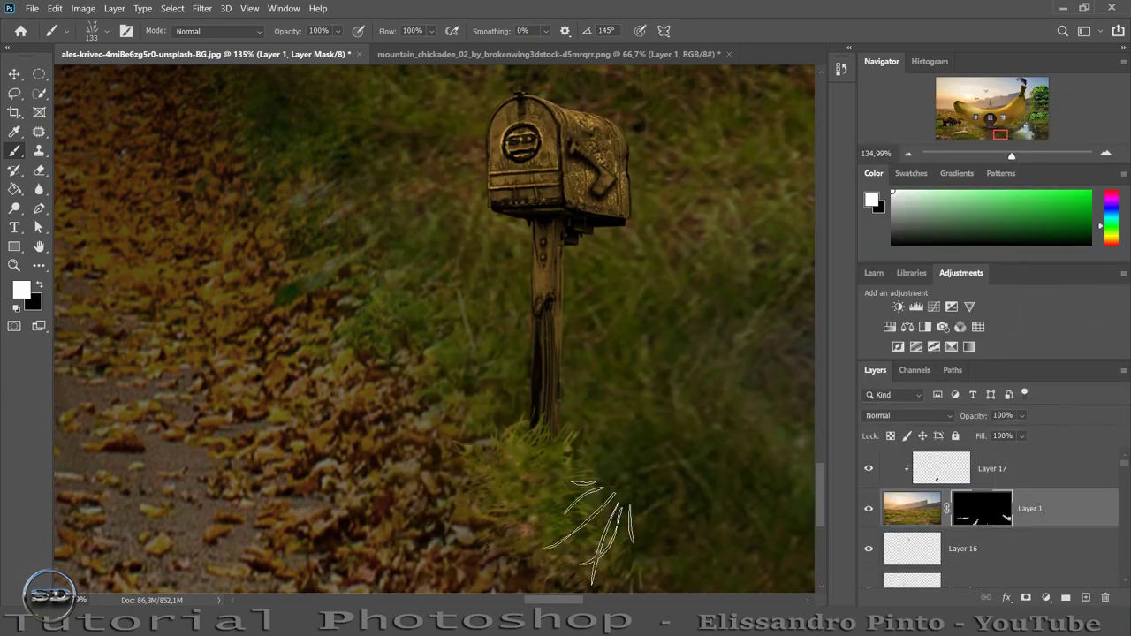
{"action": "scroll", "coordinate": [588, 531], "scroll_direction": "down", "scroll_amount": 2}
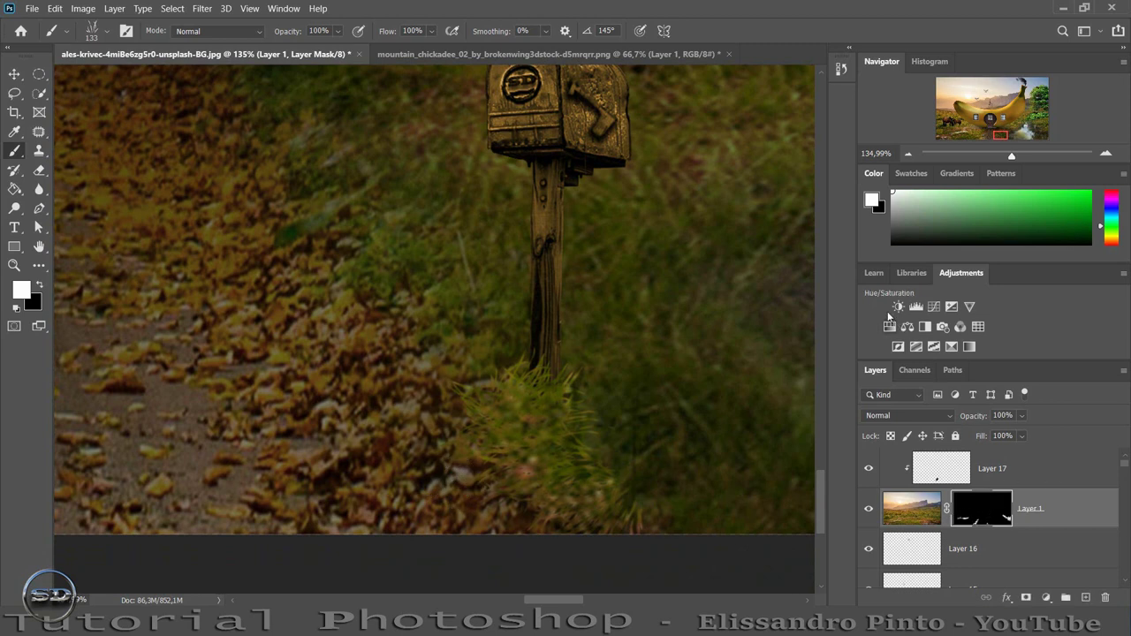
- On new Layer 18, paint soft black shading at the mailbox base and set Fill to 42%
{"action": "left_click", "coordinate": [1087, 598]}
{"action": "right_click", "coordinate": [366, 253]}
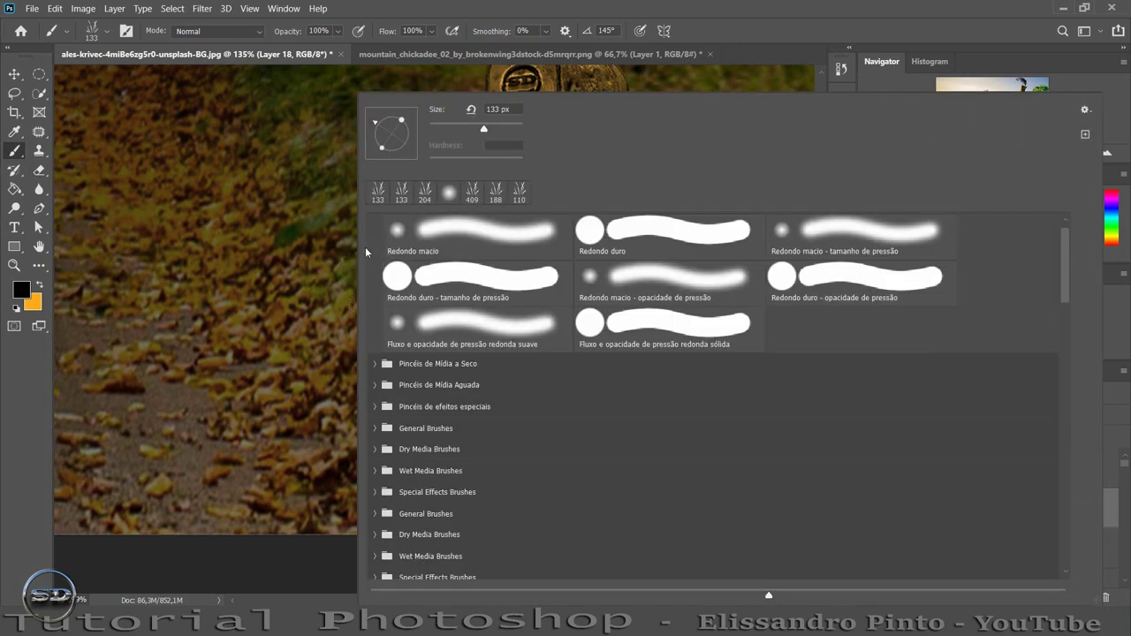
{"action": "left_click", "coordinate": [391, 235]}
{"action": "key", "text": "Return"}
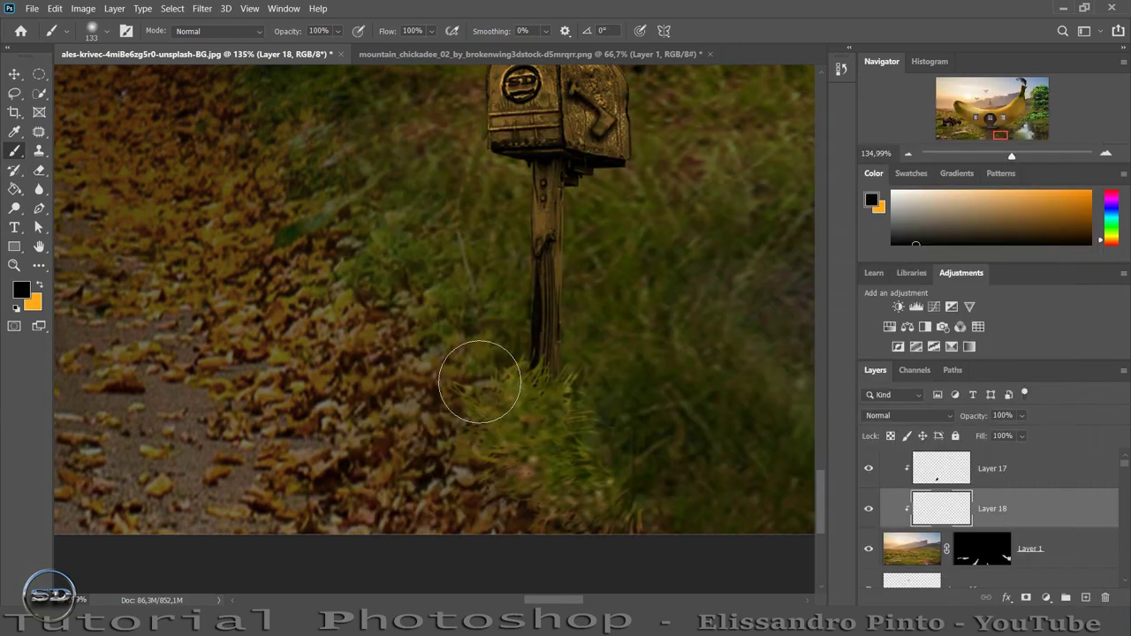
{"action": "mouse_move", "coordinate": [480, 379]}
{"action": "left_mouse_down"}
{"action": "mouse_move", "coordinate": [622, 519]}
{"action": "mouse_move", "coordinate": [576, 392]}
{"action": "mouse_move", "coordinate": [583, 354]}
{"action": "left_mouse_up"}
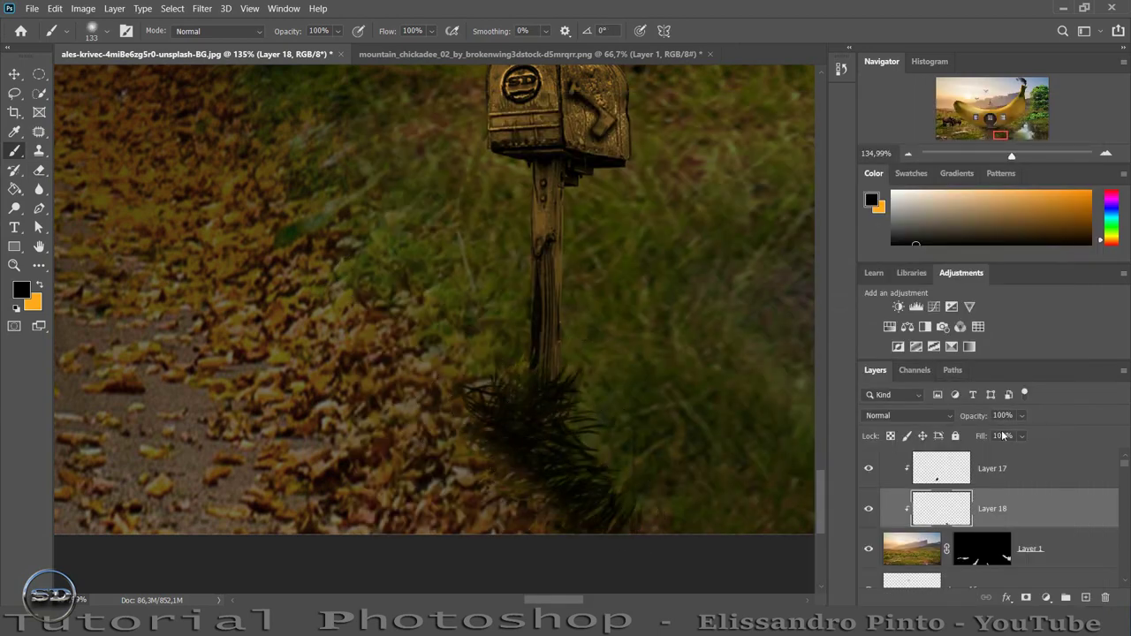
{"action": "left_click_drag", "start_coordinate": [985, 439], "coordinate": [939, 437]}
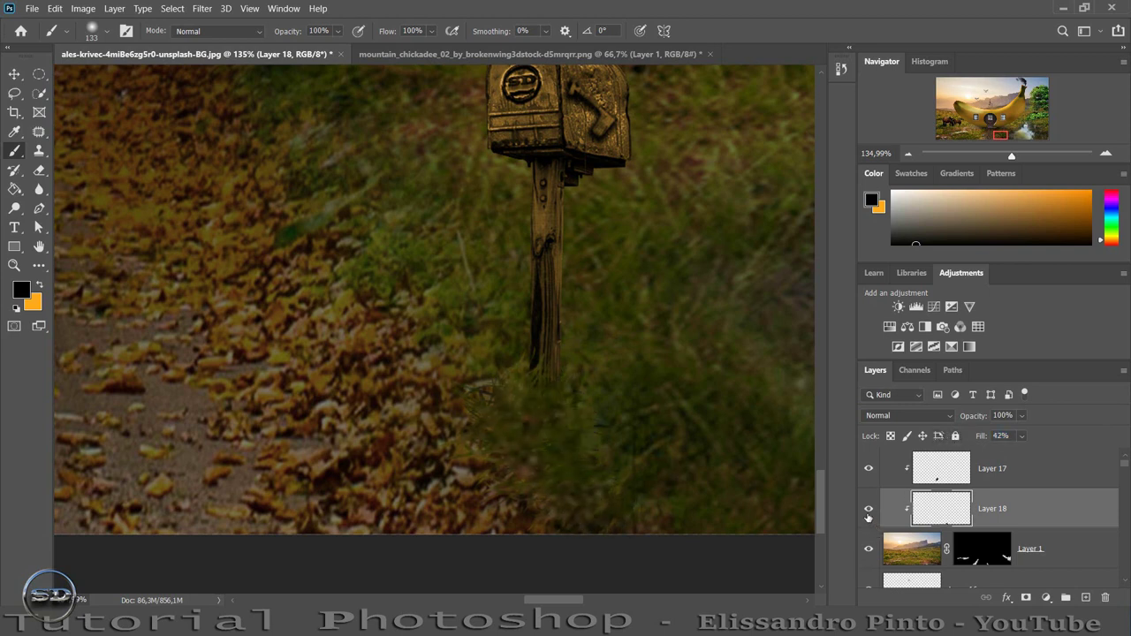
{"action": "left_click", "coordinate": [868, 511]}
{"action": "left_click", "coordinate": [868, 511]}
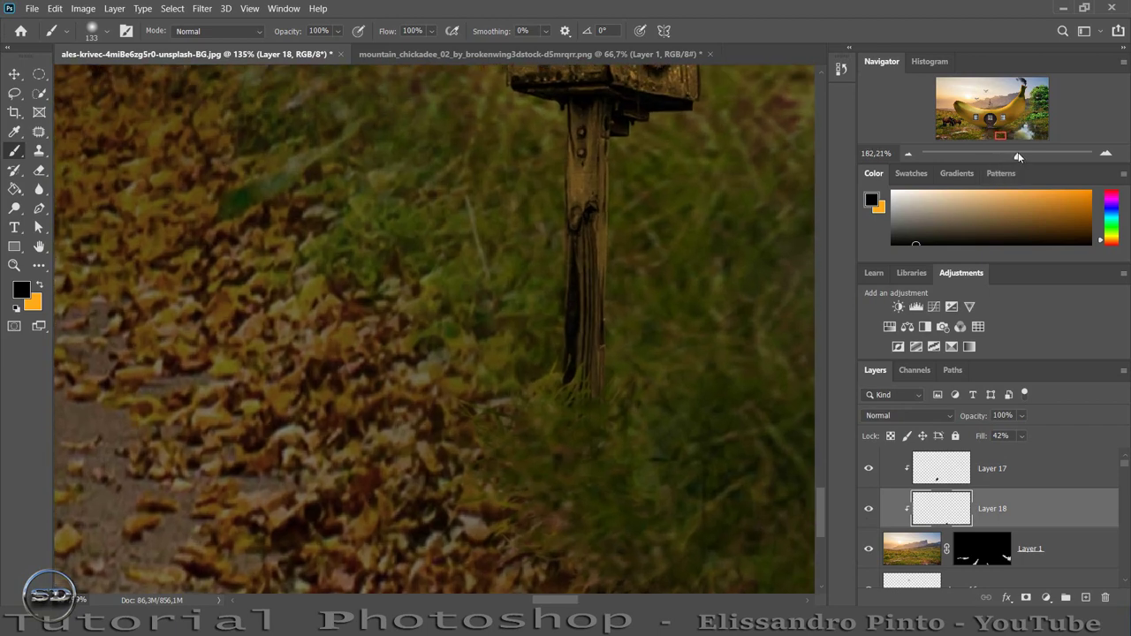
{"action": "left_click_drag", "start_coordinate": [1014, 156], "coordinate": [984, 156]}
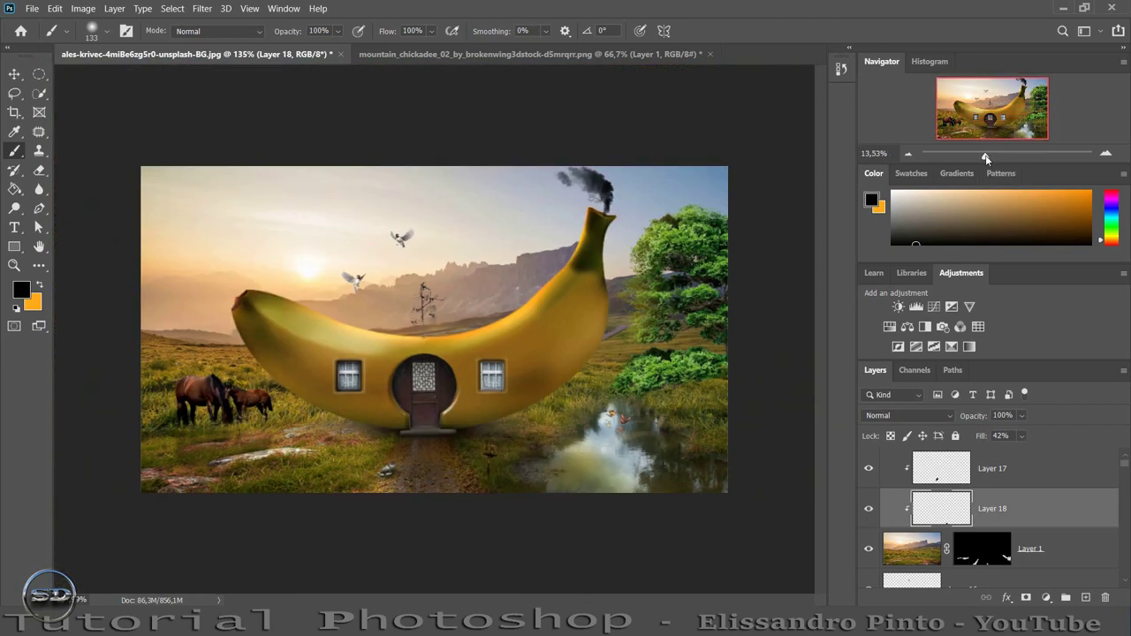
- From top Layer 17, stamp all visible layers into new Layer 19 with Ctrl+Alt+Shift+E
{"action": "left_click", "coordinate": [1027, 478]}
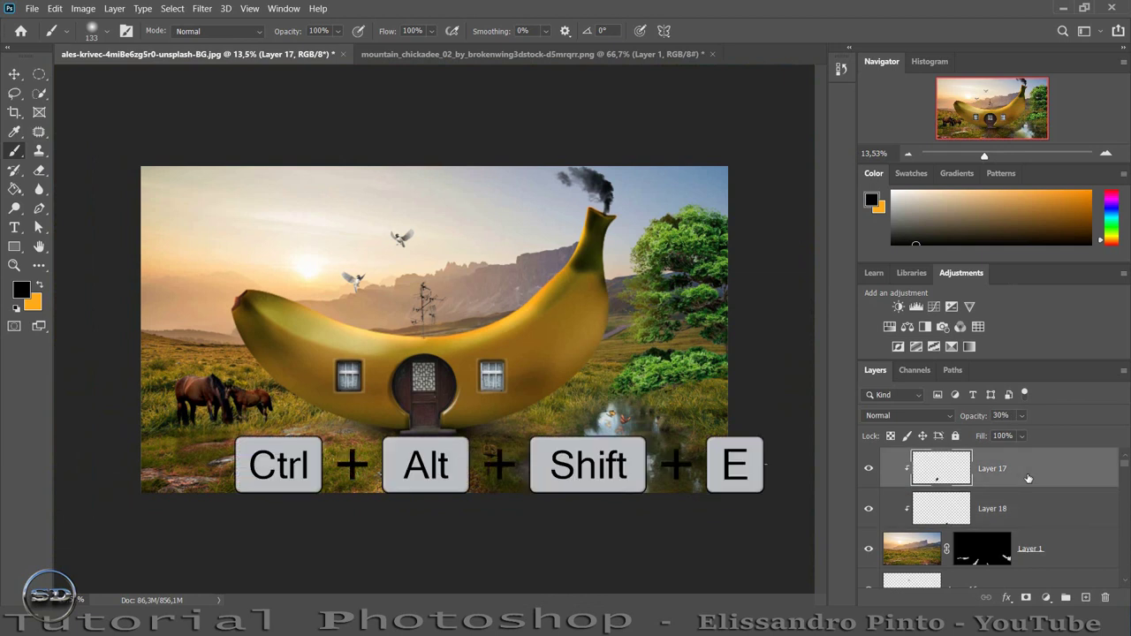
{"action": "key", "text": "ctrl+alt+shift+e"}
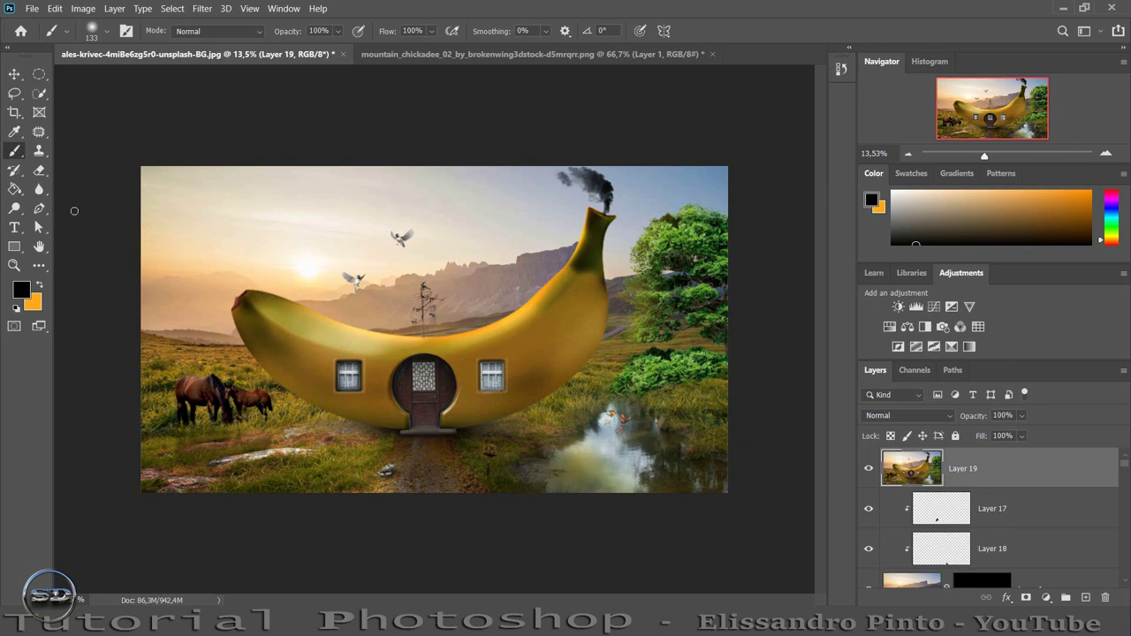
{"action": "left_click", "coordinate": [201, 10]}
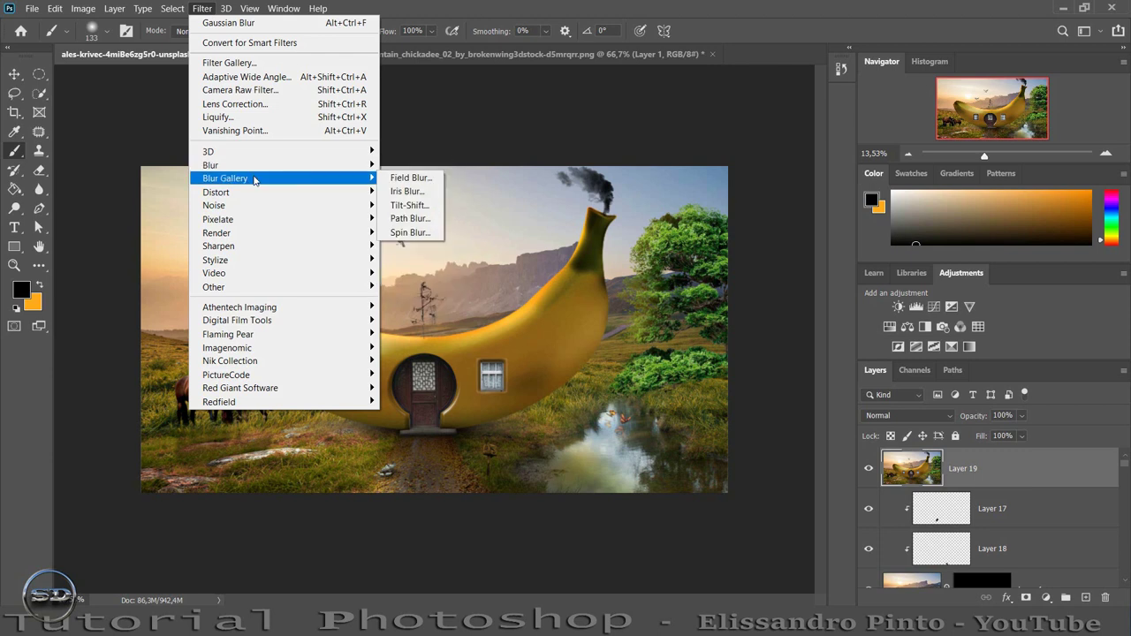
{"action": "mouse_move", "coordinate": [226, 178]}
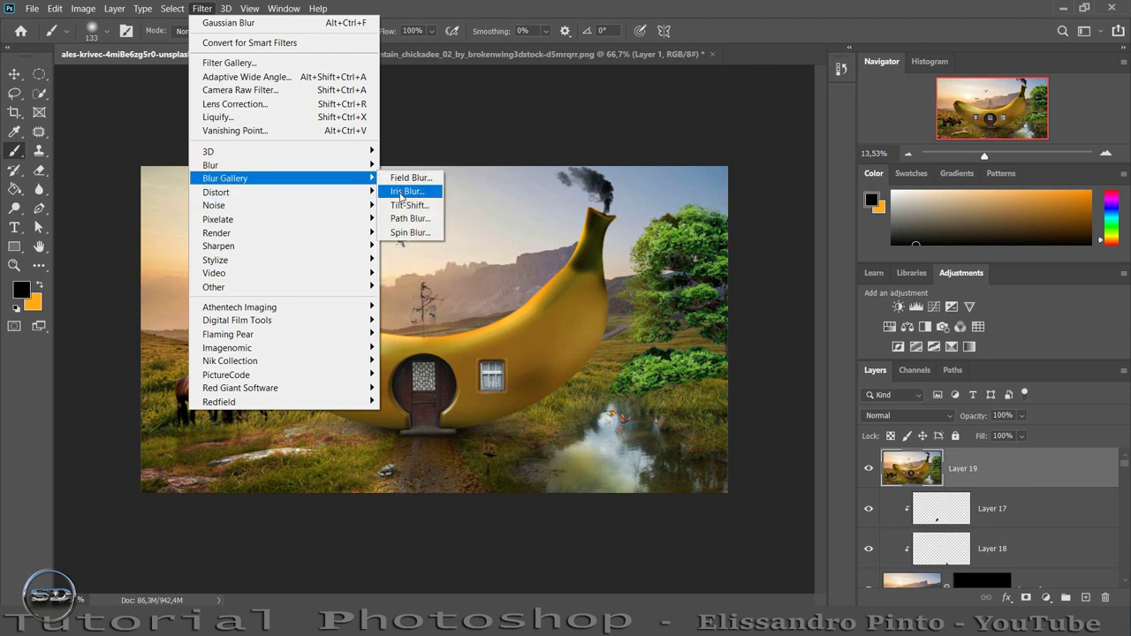
- Apply a 9 px Tilt-Shift blur to Layer 19 with the sharp band tilted diagonally through the door
{"action": "left_click", "coordinate": [408, 205]}
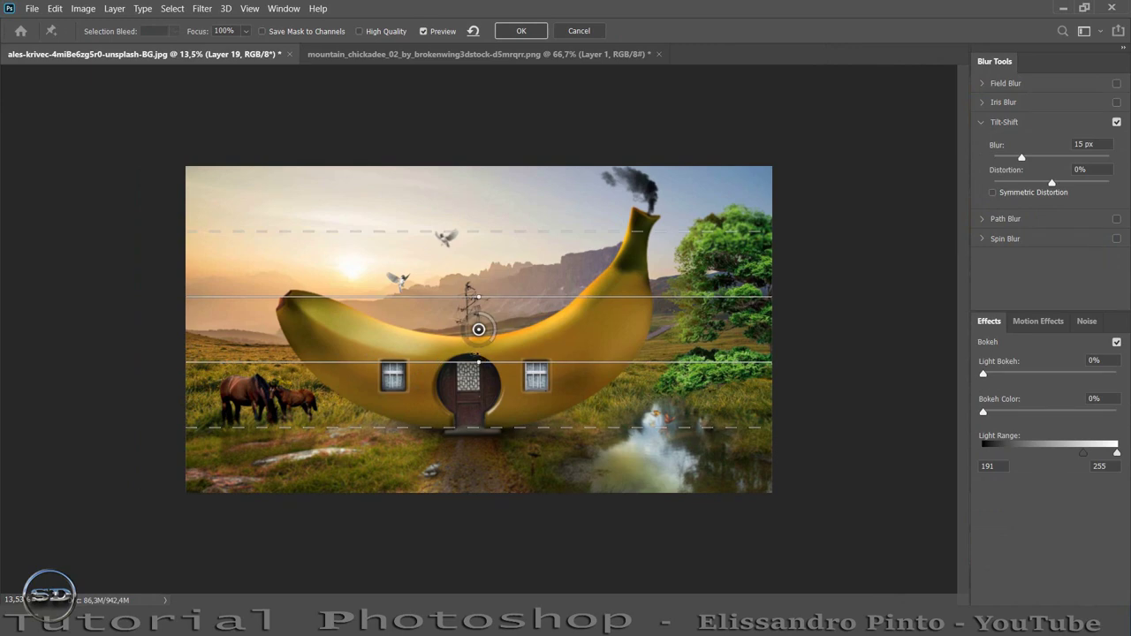
{"action": "mouse_move", "coordinate": [480, 357]}
{"action": "left_mouse_down"}
{"action": "mouse_move", "coordinate": [489, 348]}
{"action": "mouse_move", "coordinate": [495, 404]}
{"action": "left_mouse_up"}
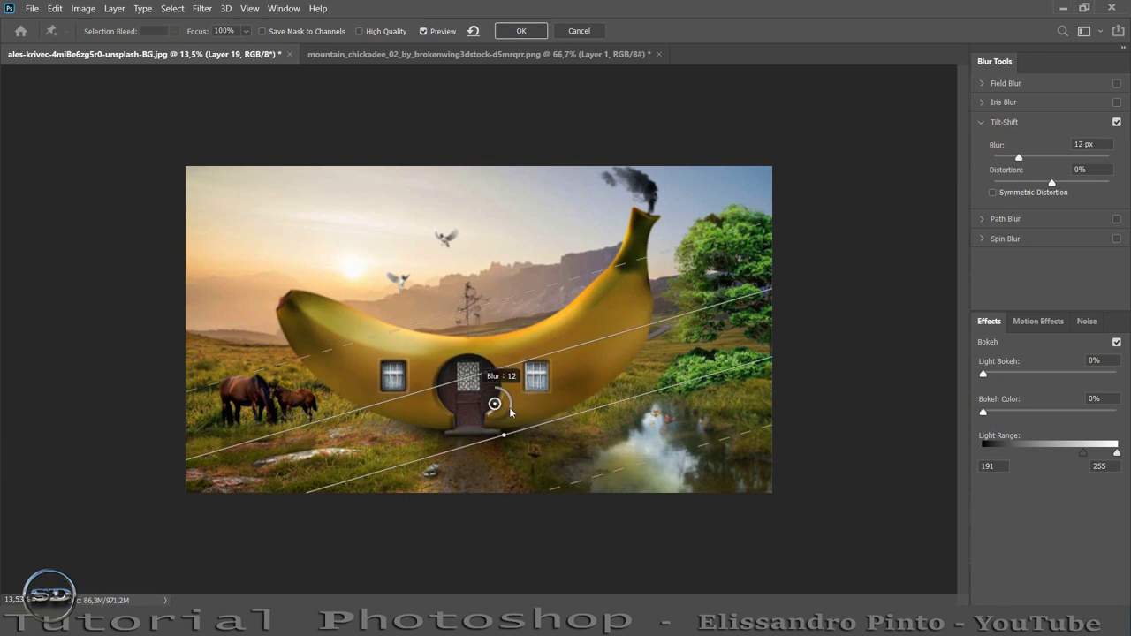
{"action": "left_click_drag", "start_coordinate": [507, 418], "coordinate": [511, 405]}
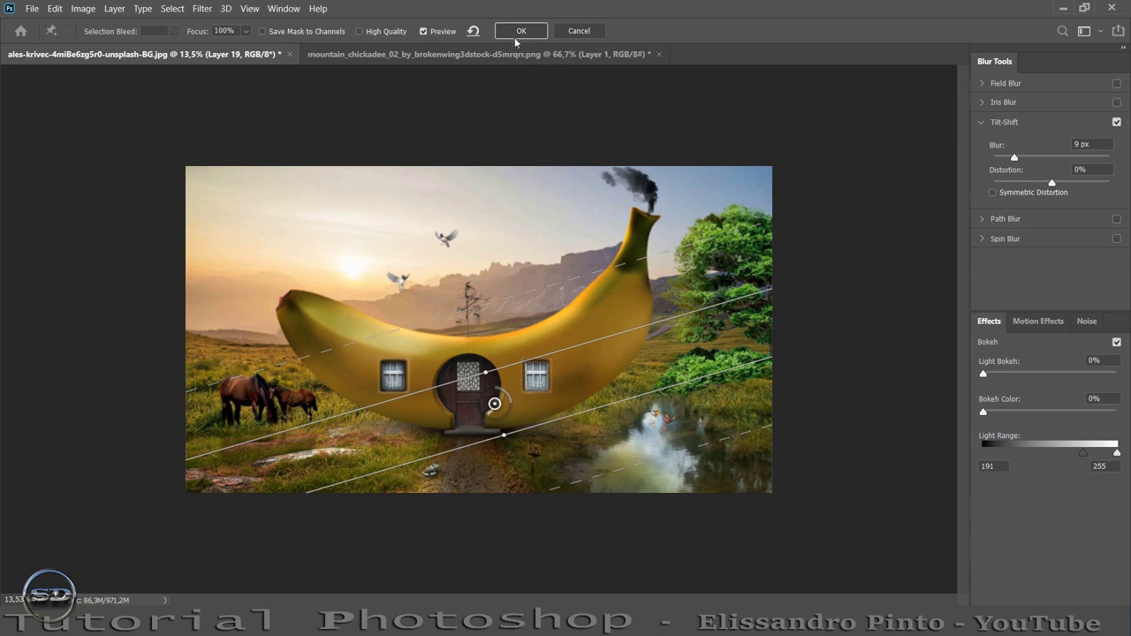
{"action": "left_click", "coordinate": [518, 35]}
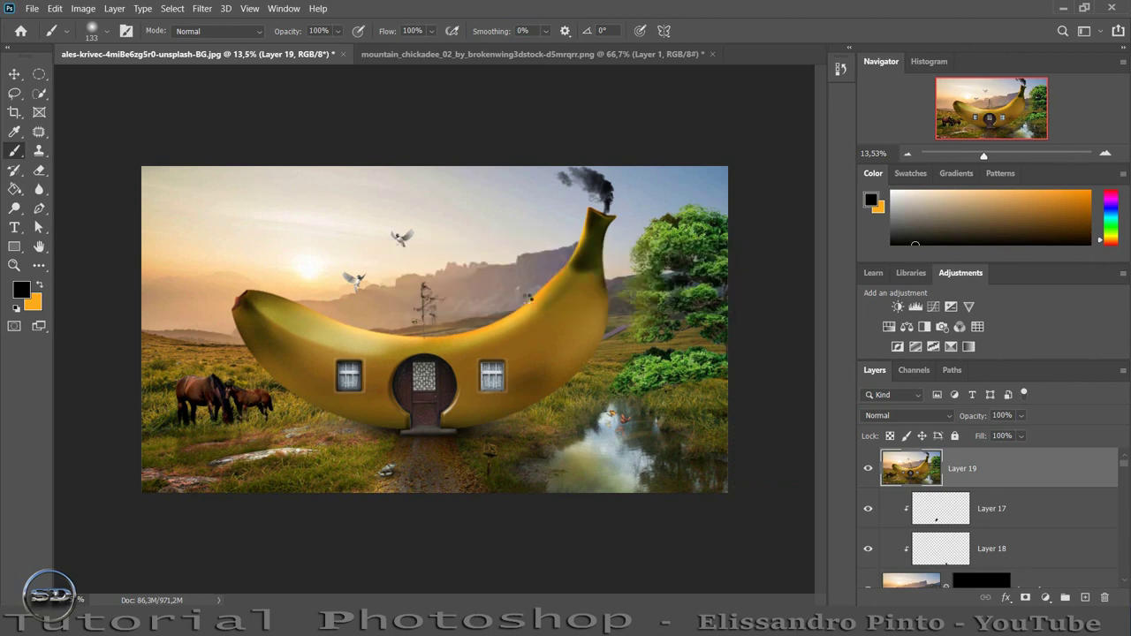
- Zoom to 35% on the sky and antenna, show Layer 19 and give it a layer mask
{"action": "left_click", "coordinate": [992, 159]}
{"action": "left_click_drag", "start_coordinate": [990, 112], "coordinate": [990, 108]}
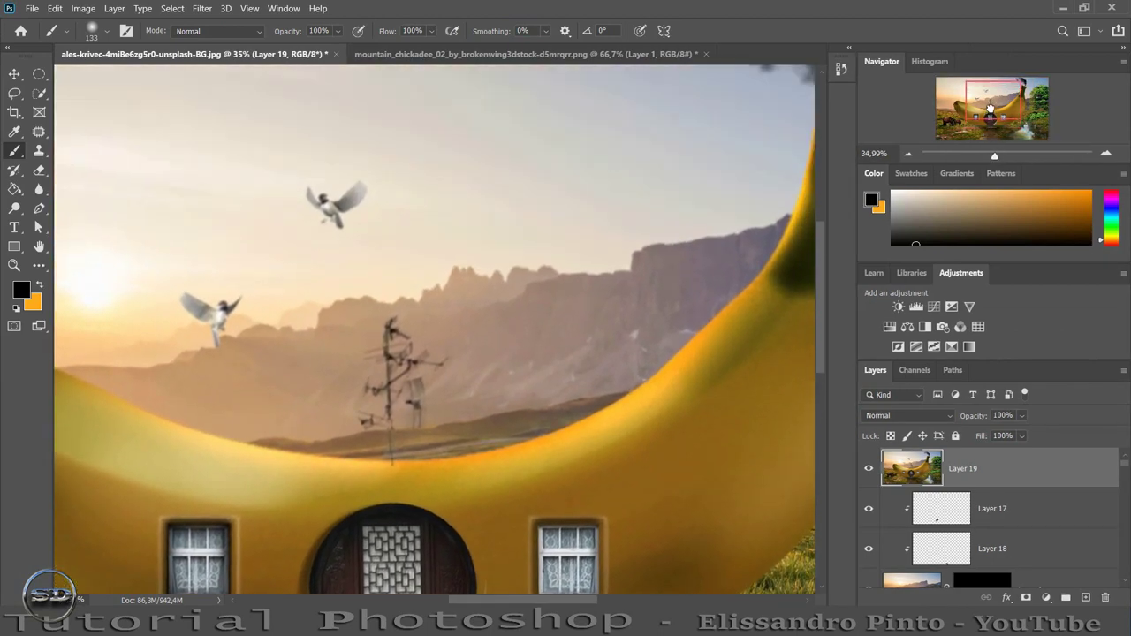
{"action": "left_click", "coordinate": [868, 469]}
{"action": "left_click", "coordinate": [1025, 599]}
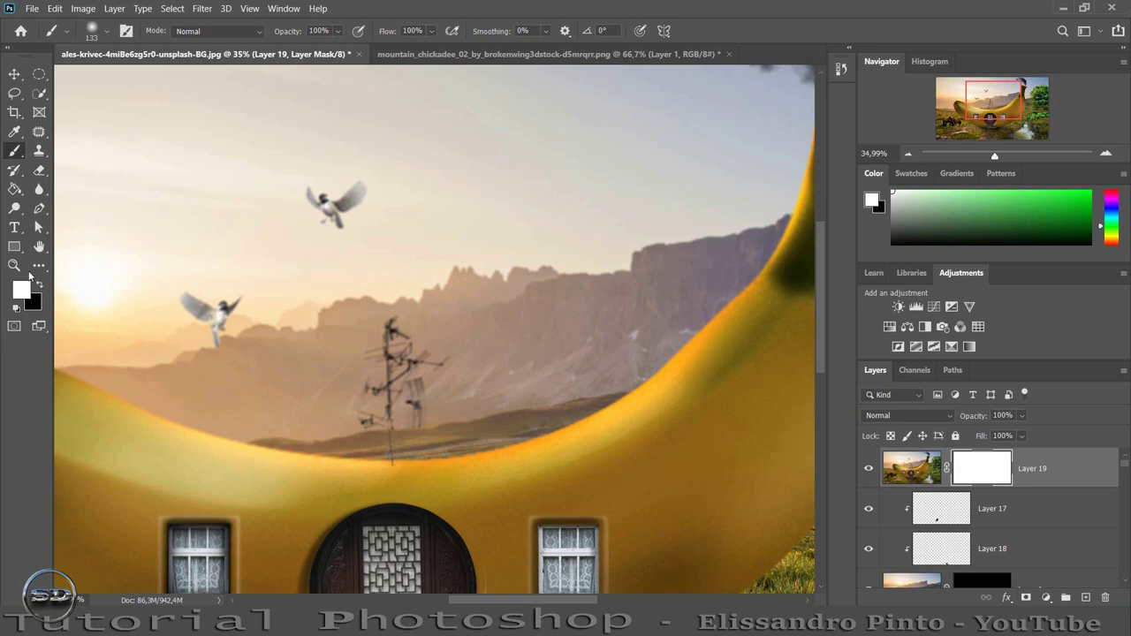
{"action": "key", "text": "d"}
- Paint out Layer 19's blur around the antenna with a 682 px soft black brush, then zoom out
{"action": "right_click", "coordinate": [227, 279]}
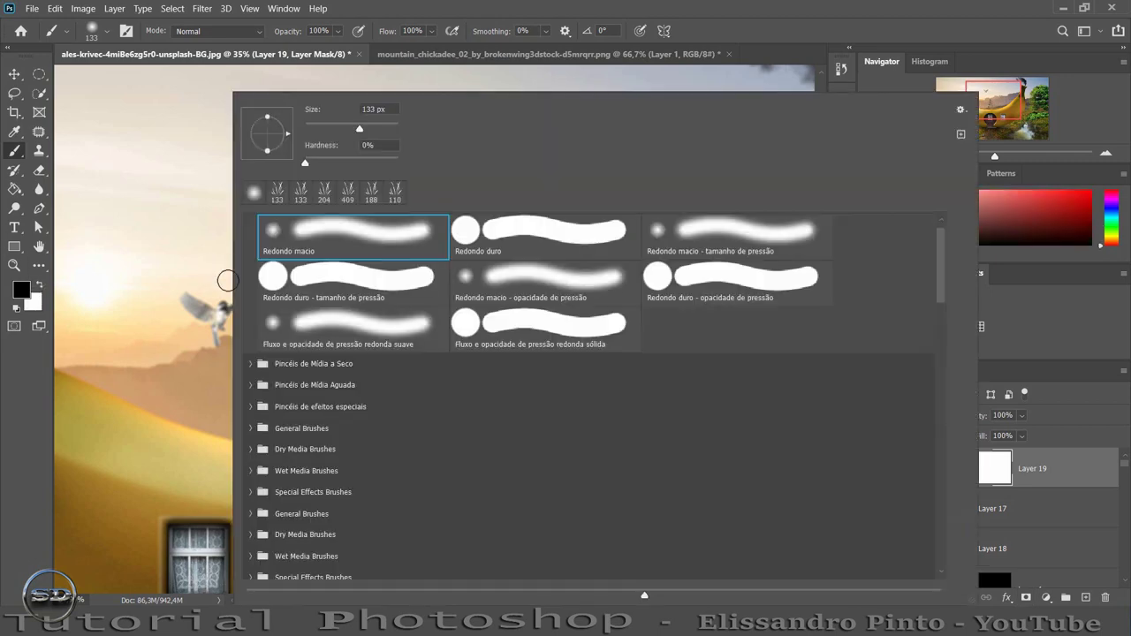
{"action": "key", "text": "Escape"}
{"action": "left_click_drag", "start_coordinate": [159, 304], "coordinate": [168, 303]}
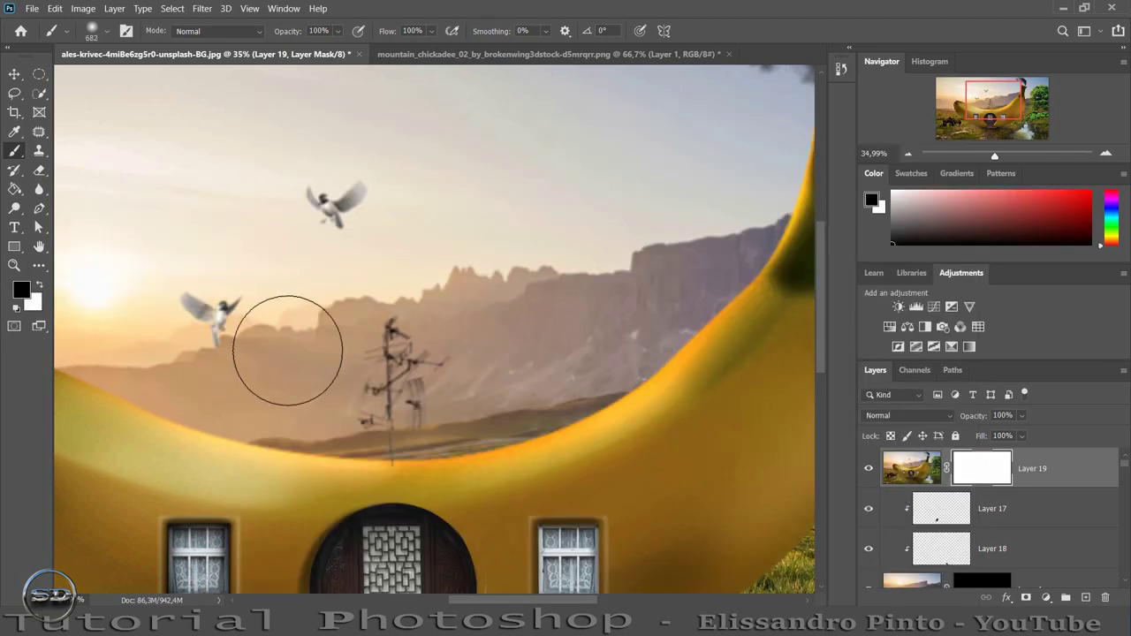
{"action": "mouse_move", "coordinate": [375, 374]}
{"action": "left_mouse_down"}
{"action": "mouse_move", "coordinate": [368, 408]}
{"action": "mouse_move", "coordinate": [389, 424]}
{"action": "left_mouse_up"}
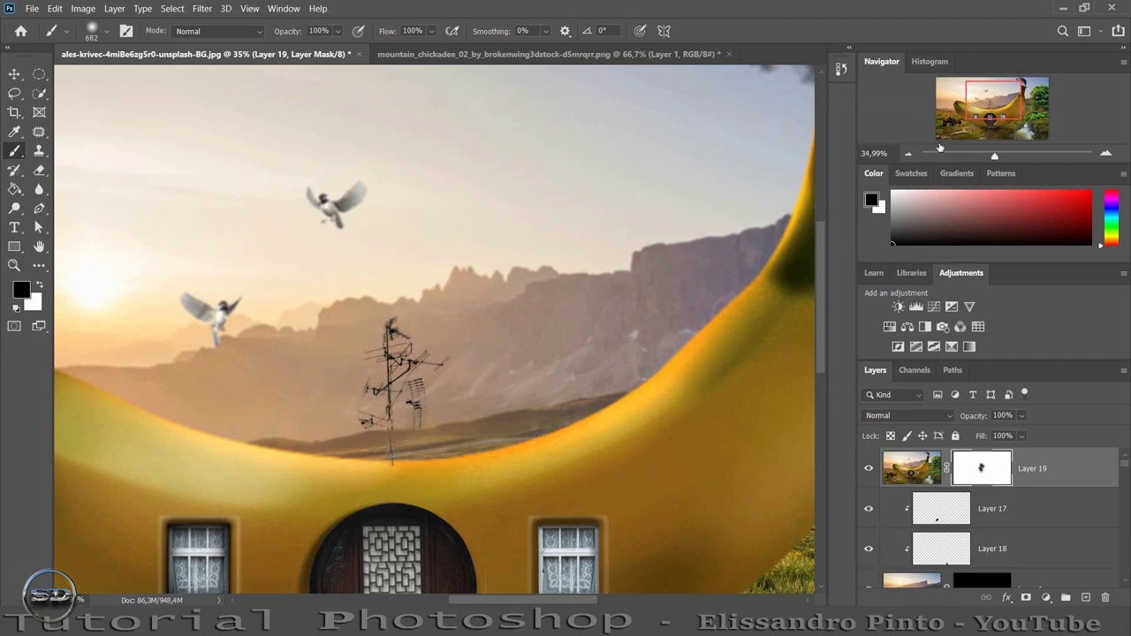
{"action": "mouse_move", "coordinate": [993, 96]}
{"action": "left_mouse_down"}
{"action": "mouse_move", "coordinate": [956, 123]}
{"action": "mouse_move", "coordinate": [1018, 131]}
{"action": "left_mouse_up"}
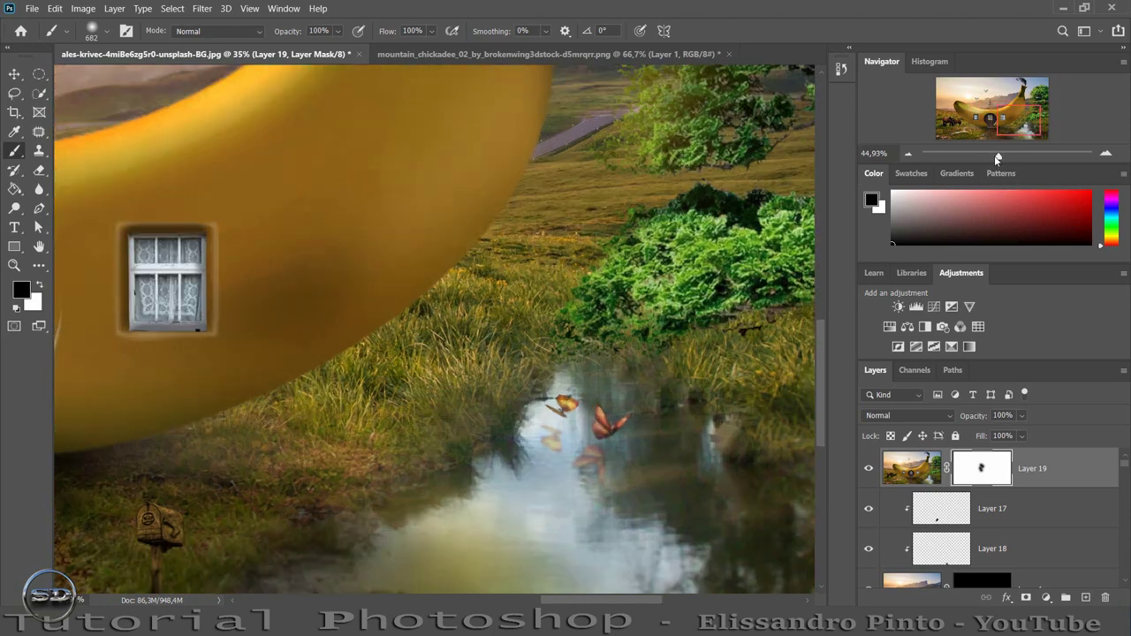
{"action": "left_click_drag", "start_coordinate": [995, 156], "coordinate": [988, 157]}
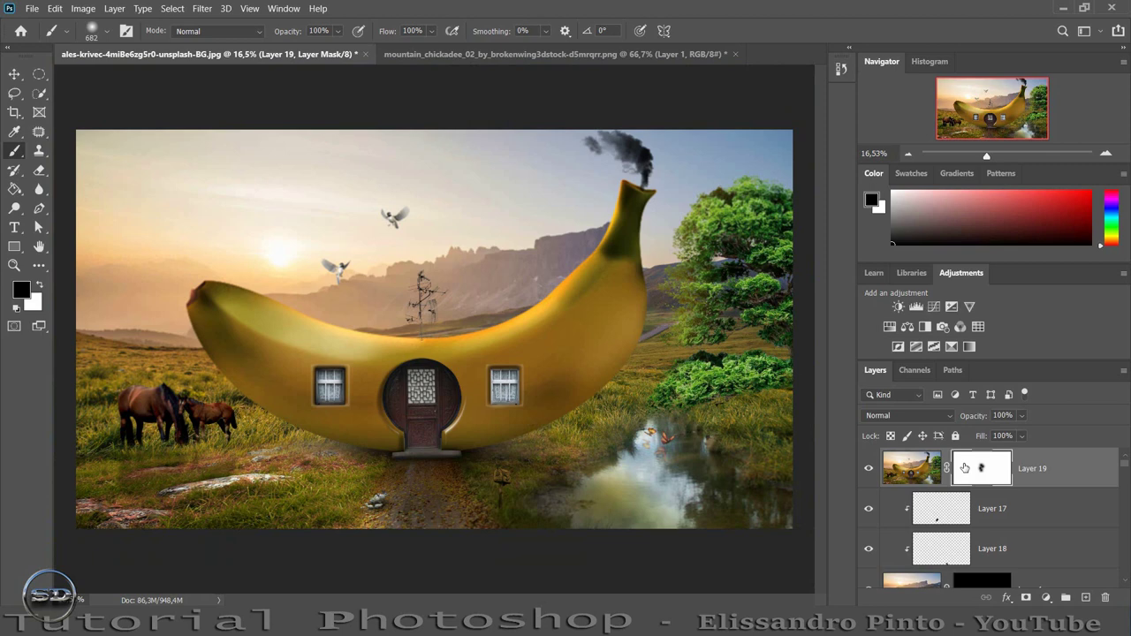
- Stamp visible layers into Layer 20 and apply a 3,7 px High Pass filter to it
{"action": "key", "text": "ctrl+shift+alt+e"}
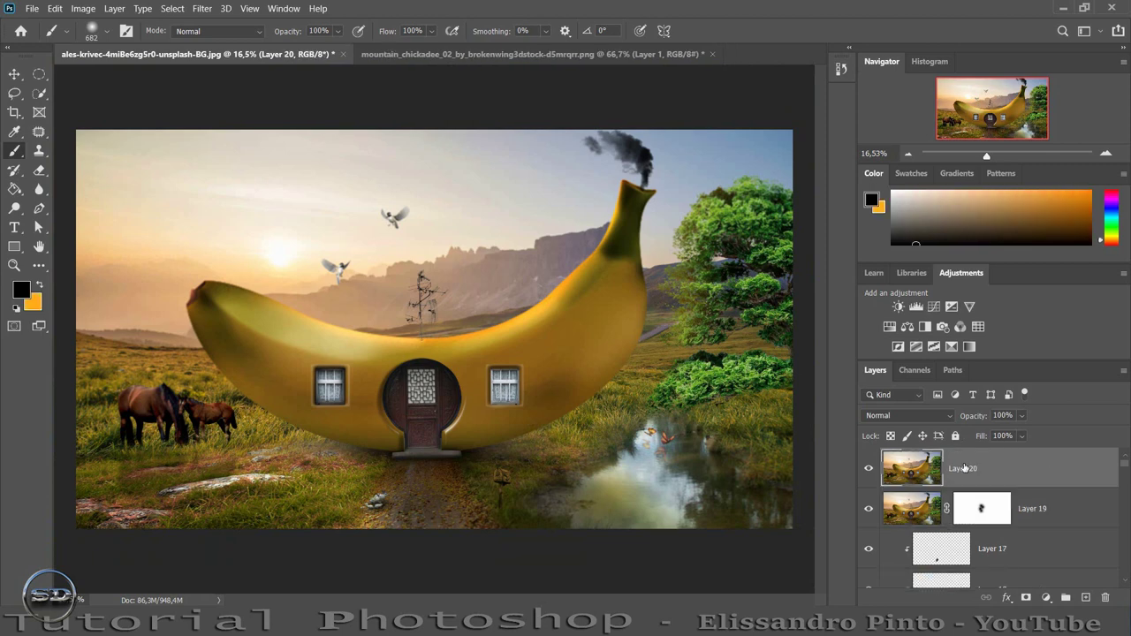
{"action": "left_click", "coordinate": [201, 9]}
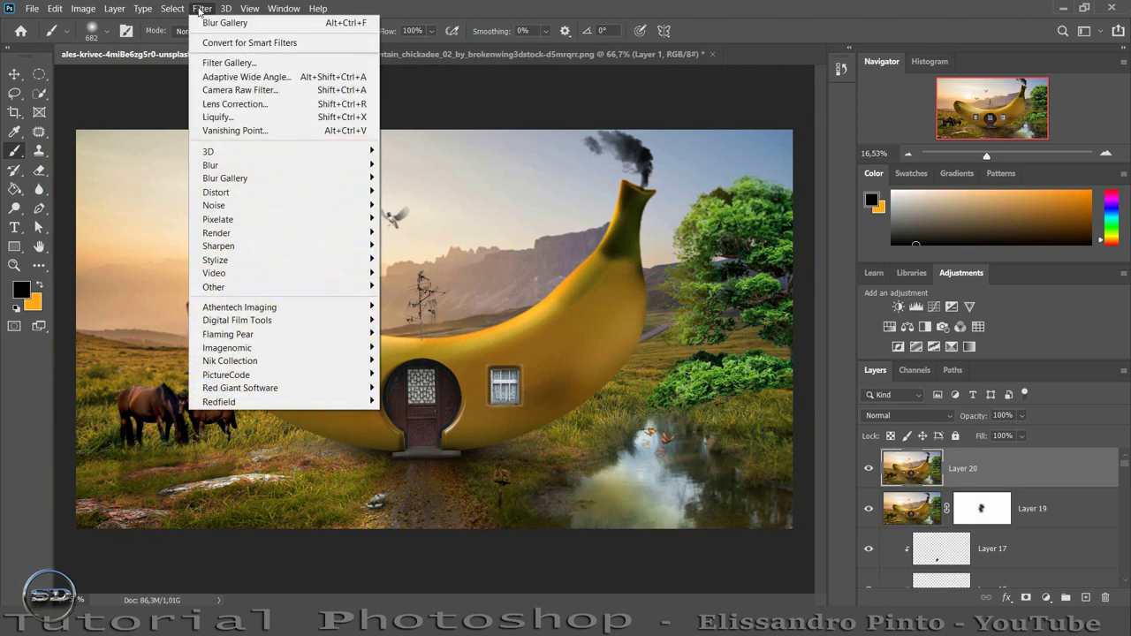
{"action": "mouse_move", "coordinate": [213, 286]}
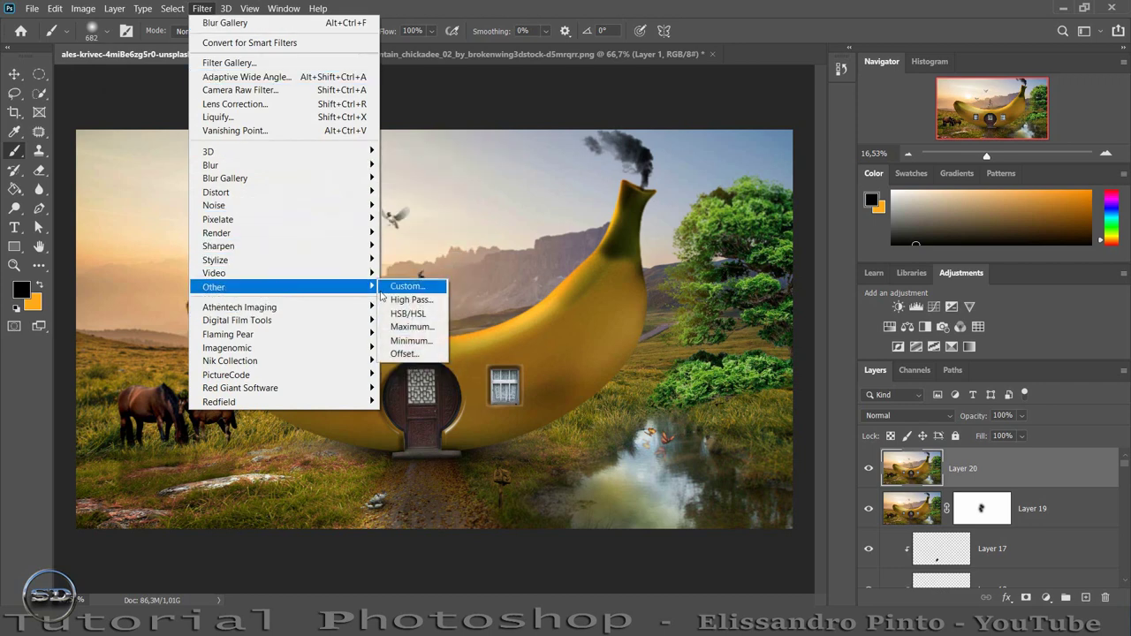
{"action": "left_click", "coordinate": [411, 300]}
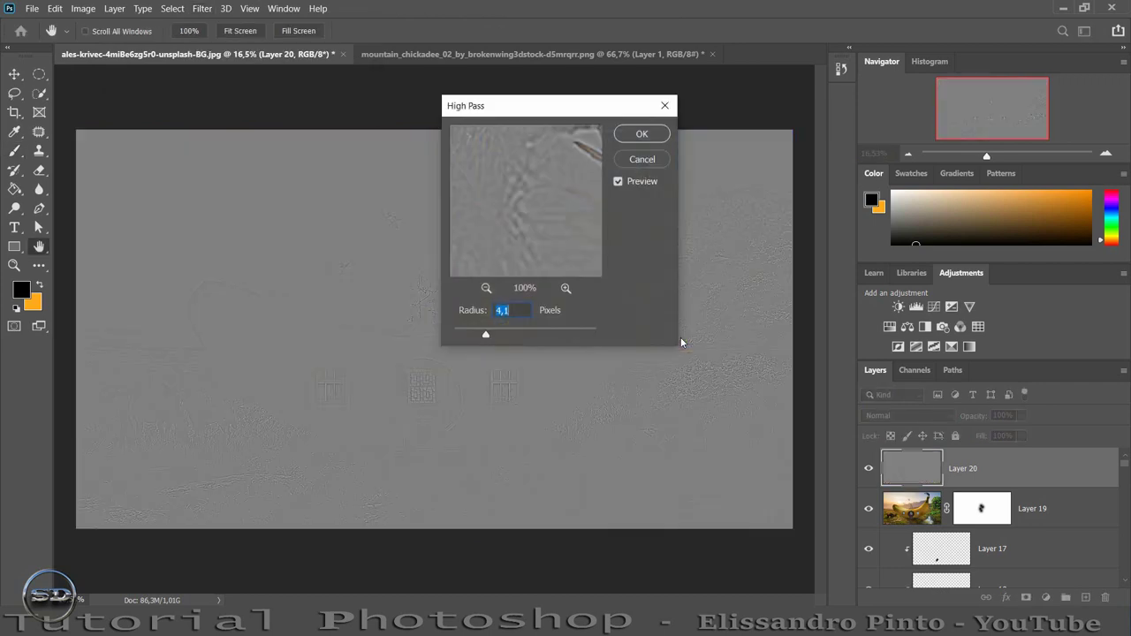
{"action": "left_click_drag", "start_coordinate": [484, 337], "coordinate": [482, 338]}
{"action": "left_click", "coordinate": [633, 135]}
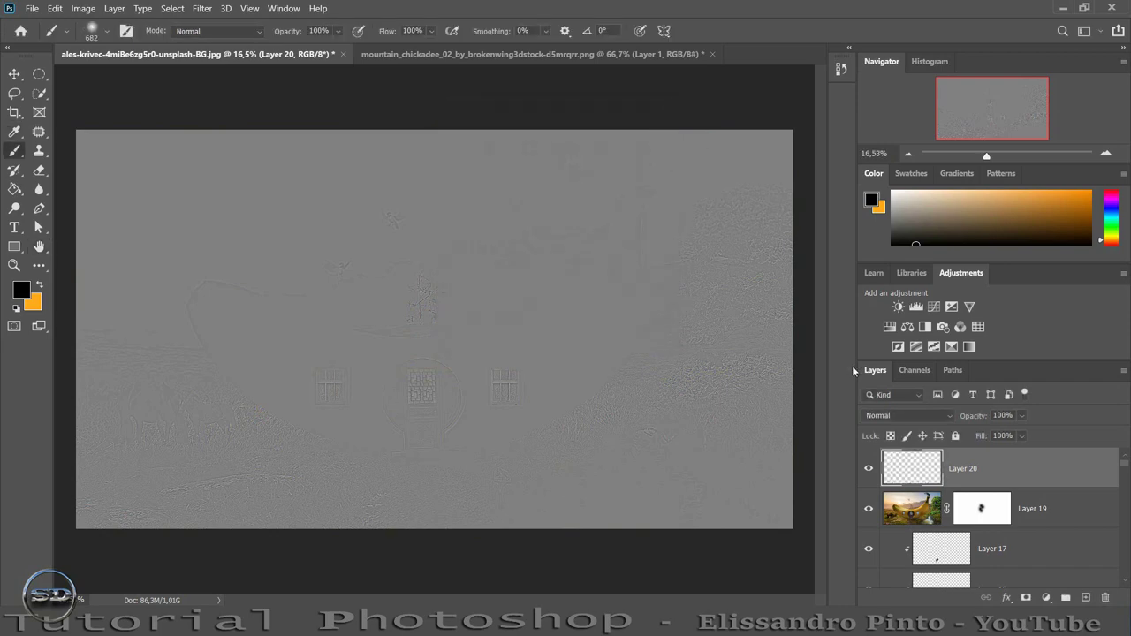
- Blend Layer 20 in Overlay mode and compare the sharpened antenna and door details on and off
{"action": "left_click", "coordinate": [891, 414]}
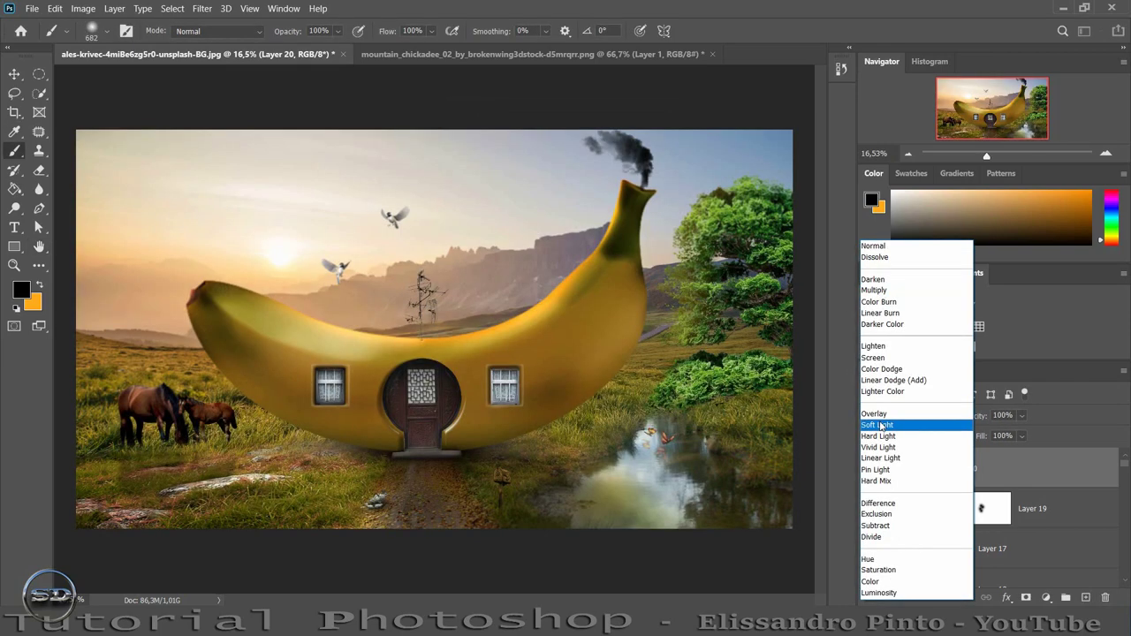
{"action": "left_click", "coordinate": [877, 413]}
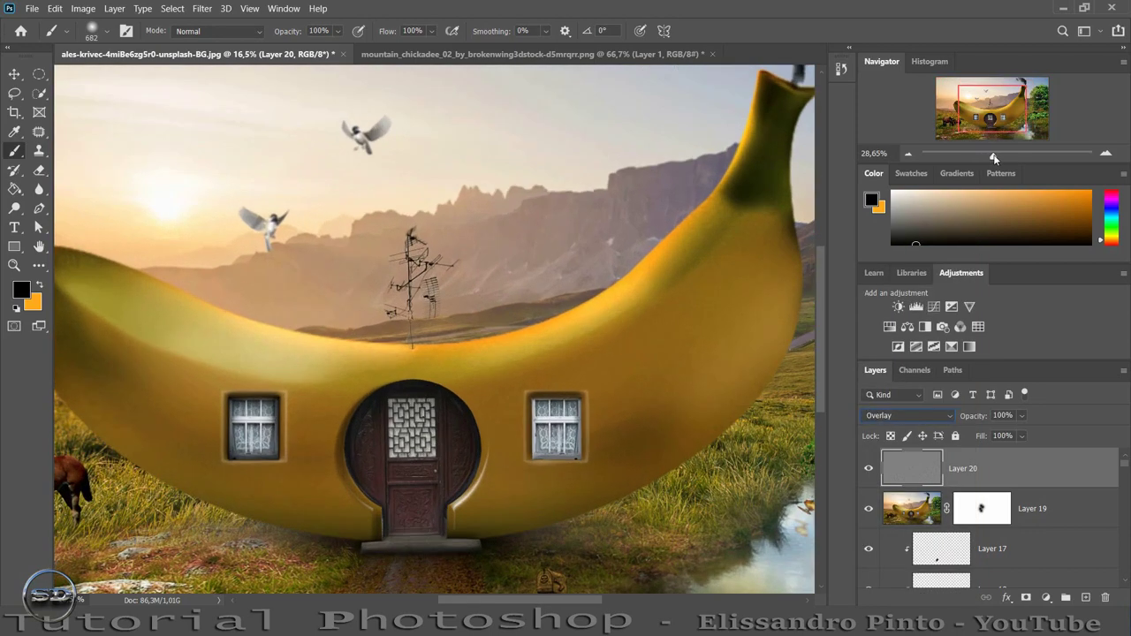
{"action": "left_click_drag", "start_coordinate": [987, 157], "coordinate": [1001, 156]}
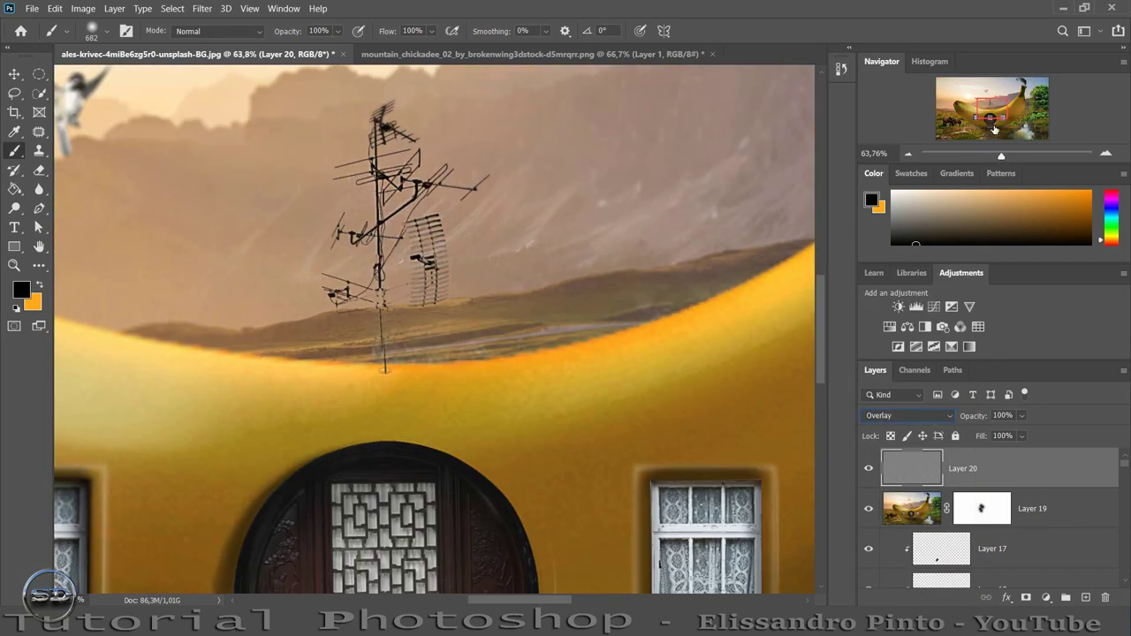
{"action": "left_click_drag", "start_coordinate": [986, 89], "coordinate": [948, 123]}
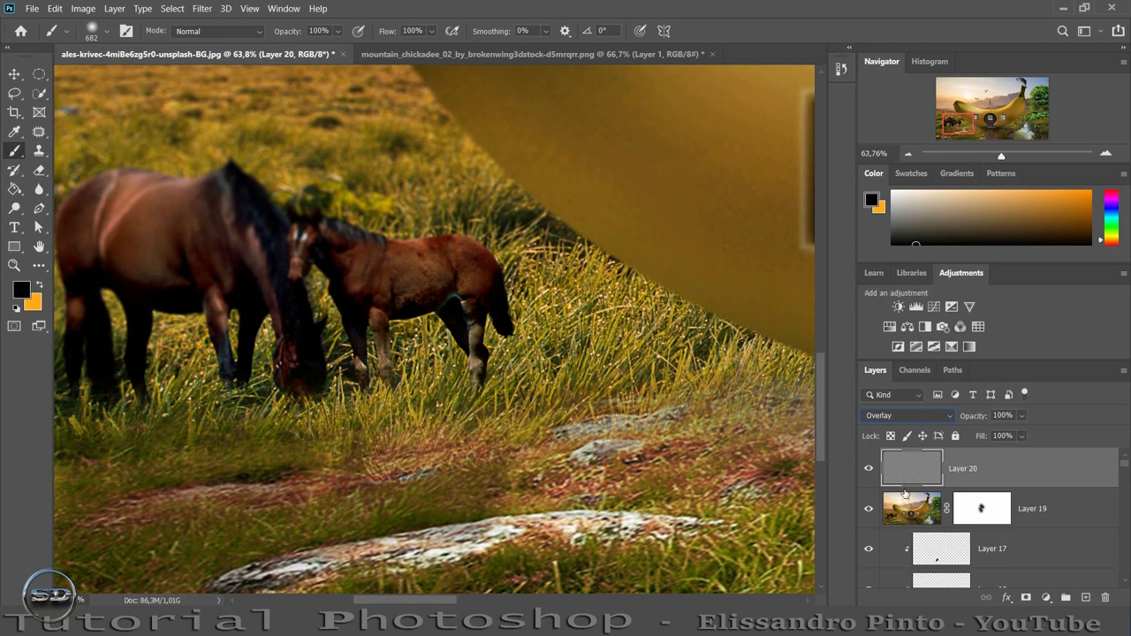
{"action": "left_click", "coordinate": [869, 469]}
{"action": "left_click", "coordinate": [869, 469]}
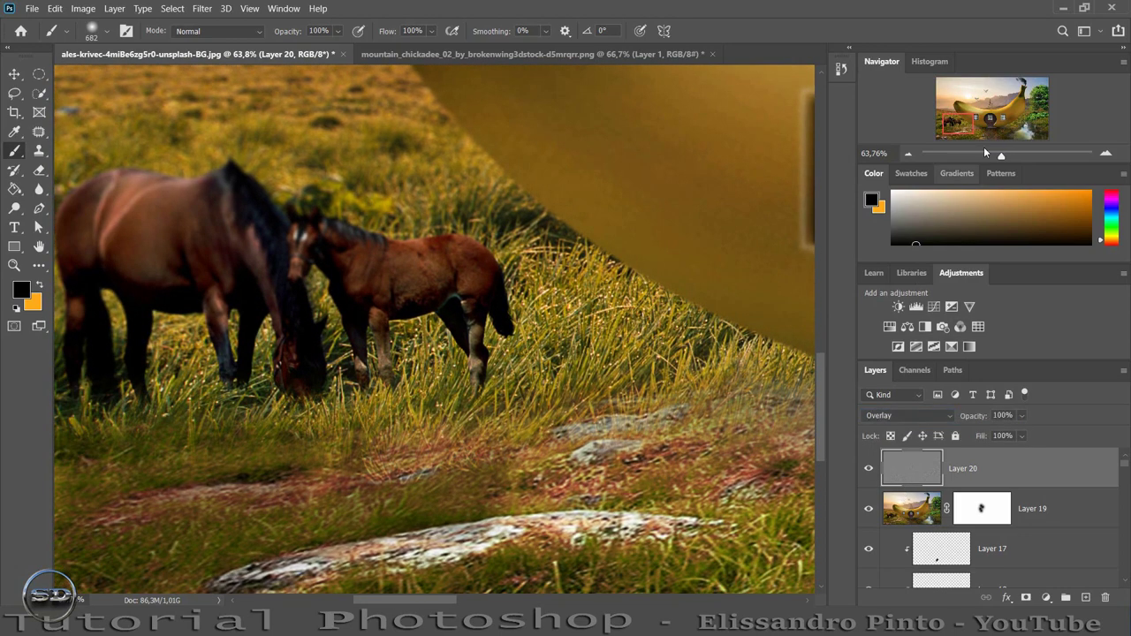
{"action": "left_click_drag", "start_coordinate": [1004, 157], "coordinate": [988, 157]}
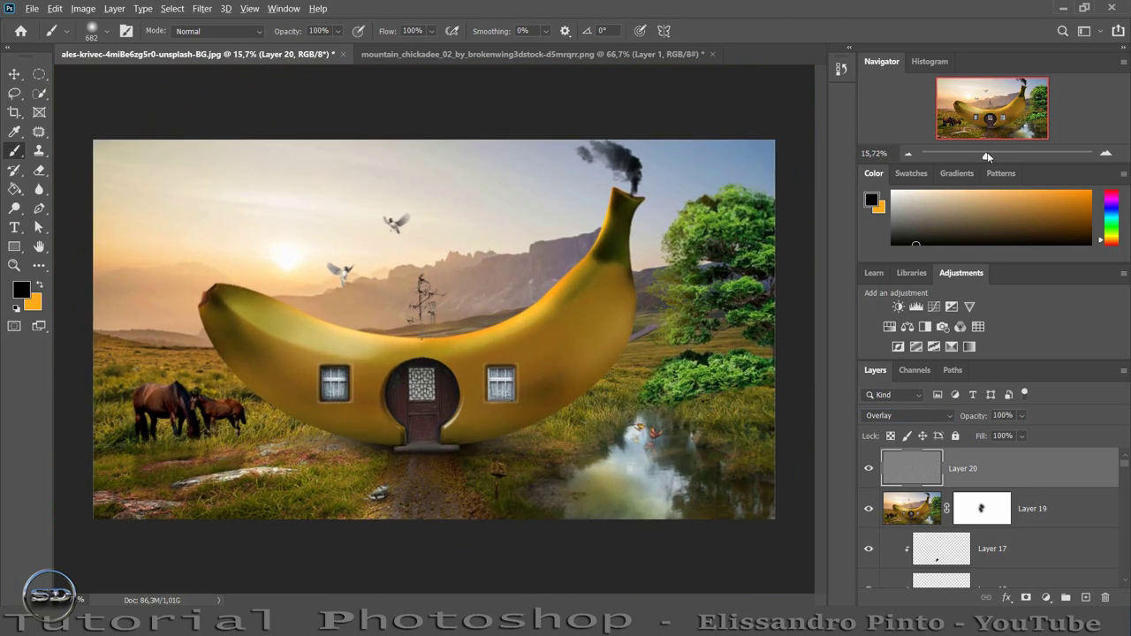
- Stamp visible layers into Layer 21 and fill a new Layer 22 with black using the Paint Bucket
{"action": "key", "text": "ctrl+shift+alt+e"}
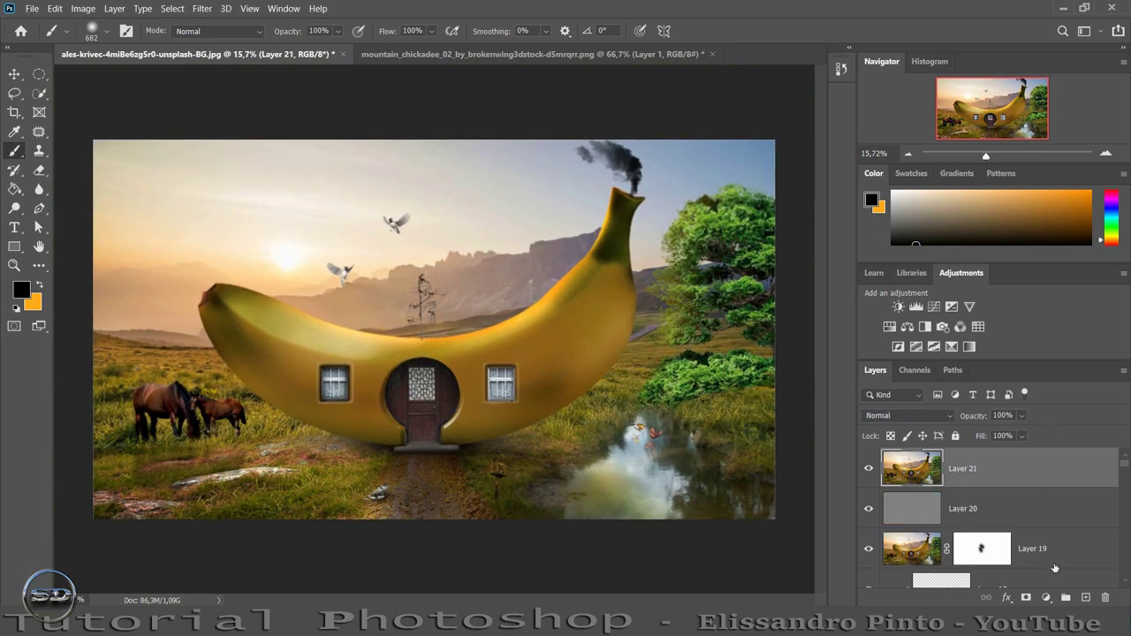
{"action": "left_click", "coordinate": [1087, 598]}
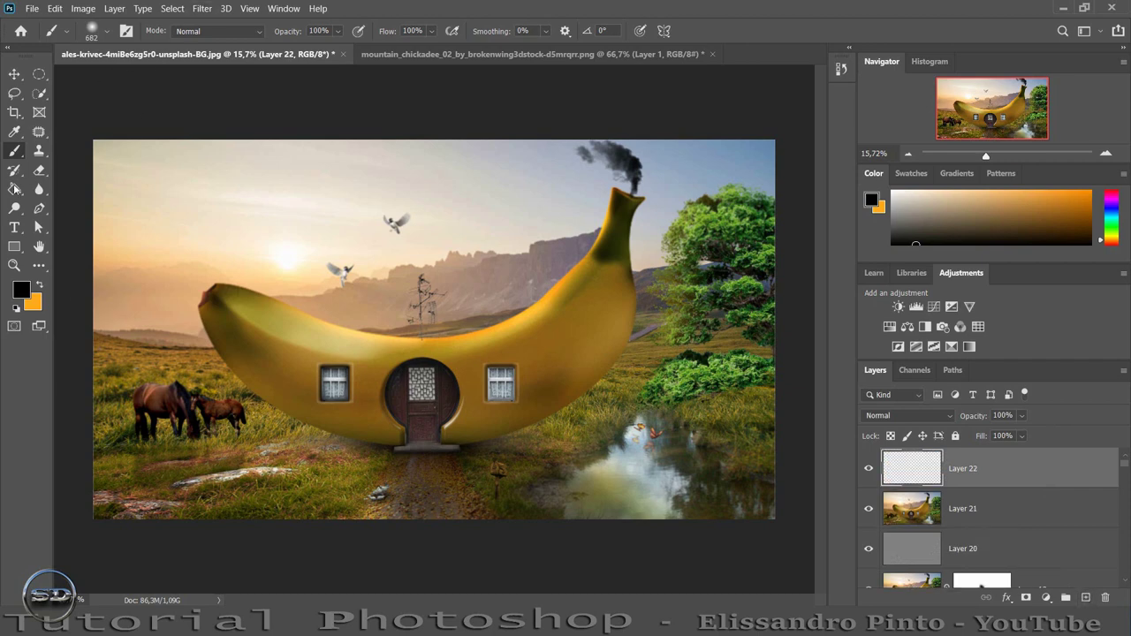
{"action": "left_click", "coordinate": [15, 189]}
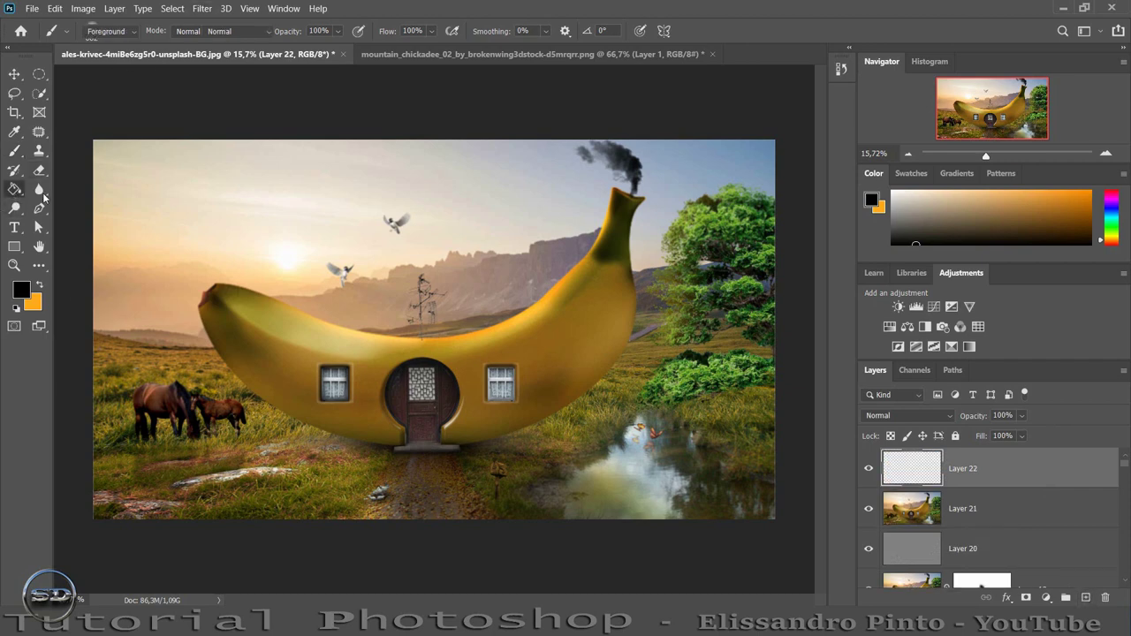
{"action": "left_click", "coordinate": [441, 340]}
- Render a 50-300mm Zoom lens flare at 100% brightness on the black Layer 22
{"action": "left_click", "coordinate": [202, 8]}
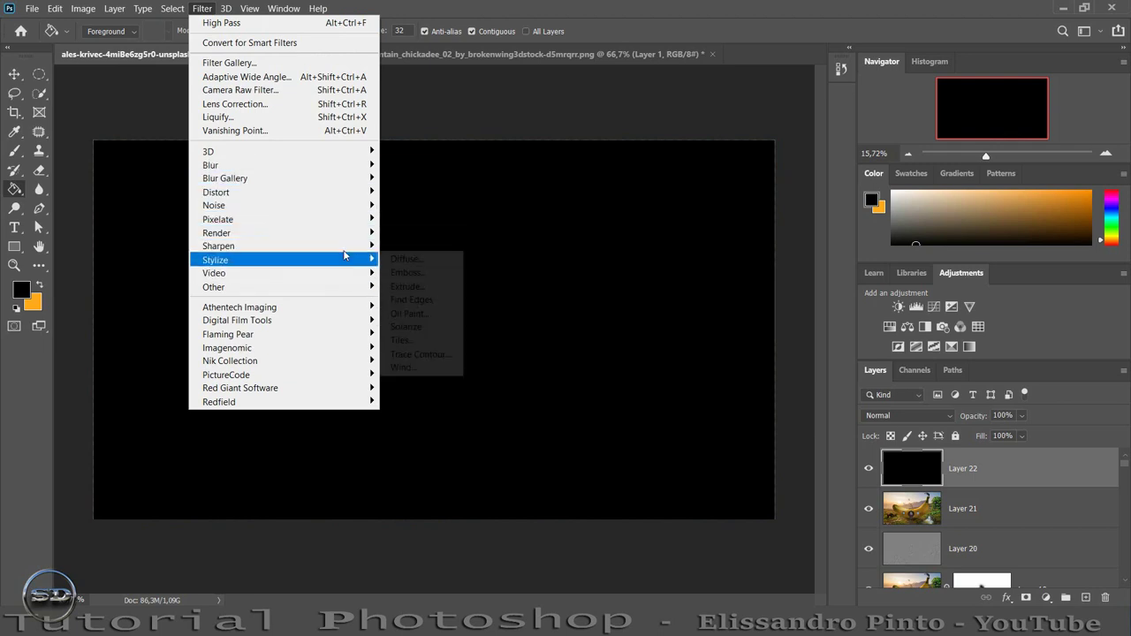
{"action": "mouse_move", "coordinate": [216, 233]}
{"action": "left_click", "coordinate": [412, 319]}
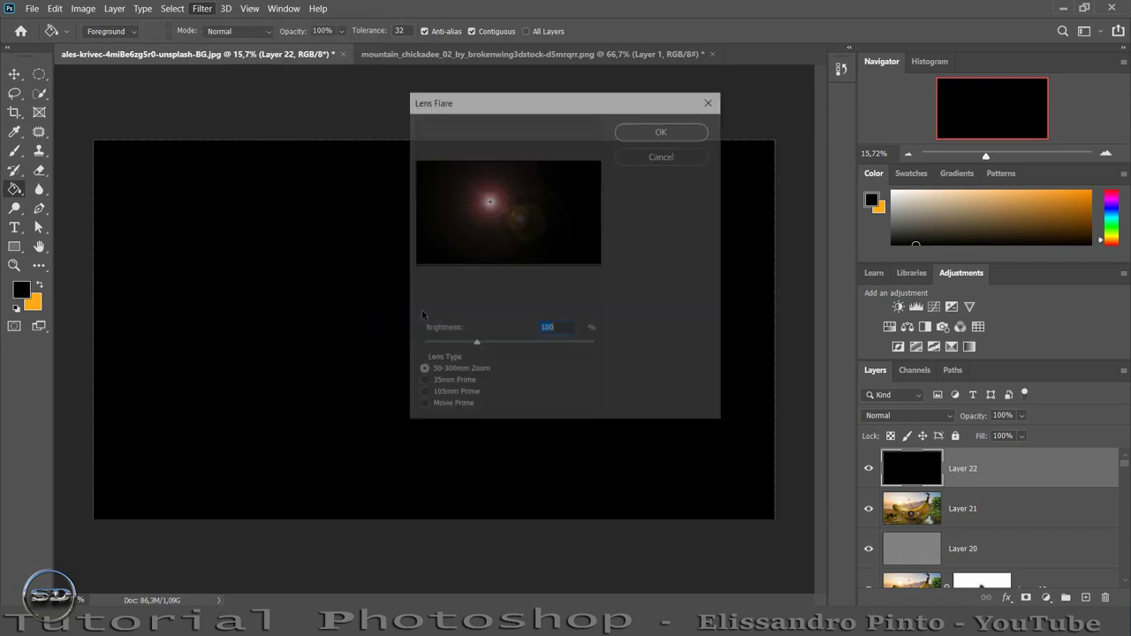
{"action": "left_click", "coordinate": [479, 206]}
{"action": "left_click_drag", "start_coordinate": [479, 205], "coordinate": [476, 206]}
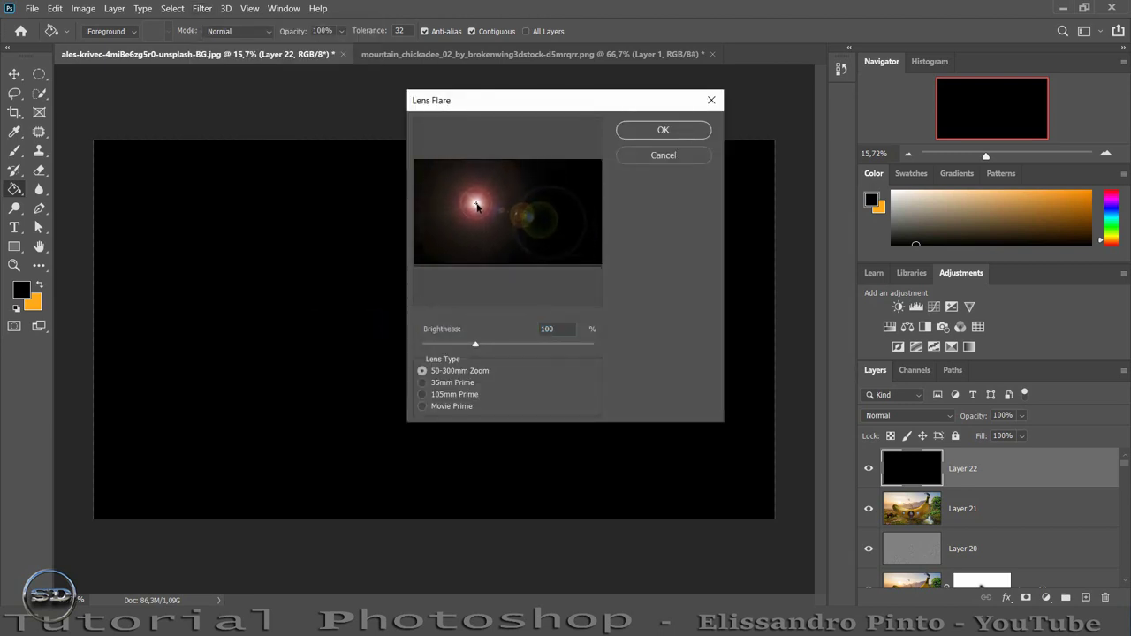
{"action": "left_click", "coordinate": [655, 133]}
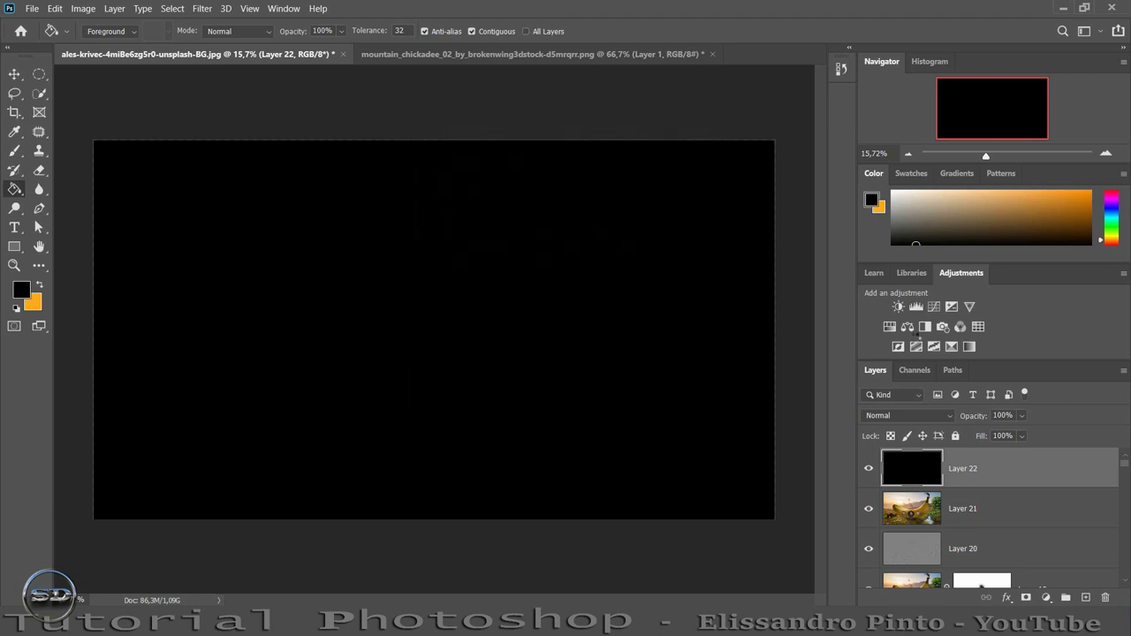
{"action": "left_click", "coordinate": [906, 420]}
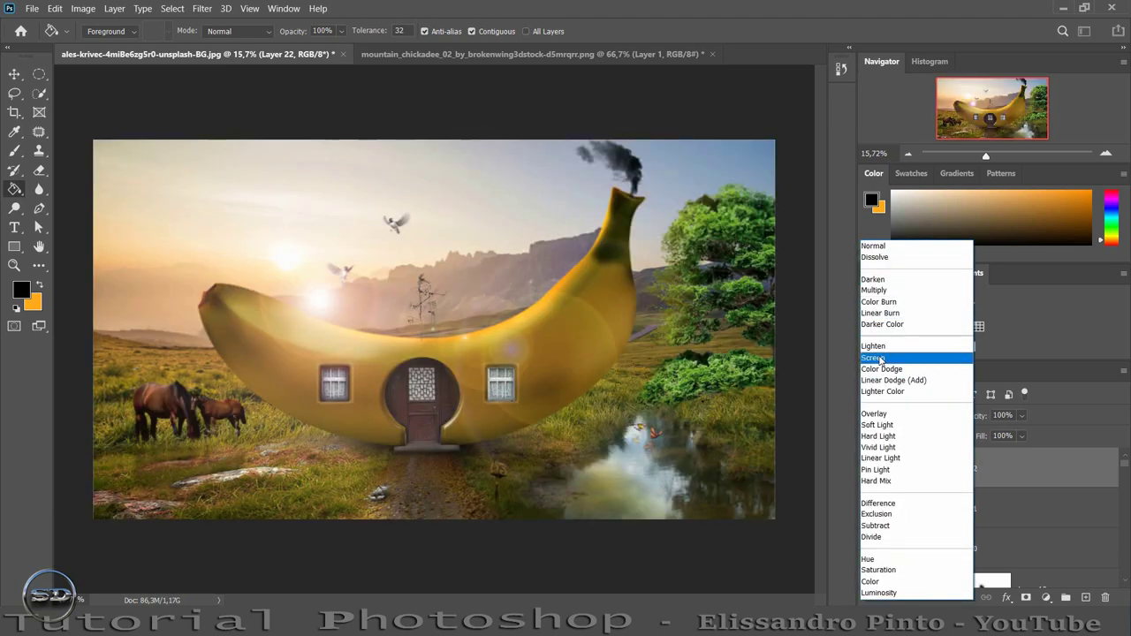
- Set flare Layer 22 to Screen blend mode and move it up and left over the hazy sun
{"action": "left_click", "coordinate": [872, 357]}
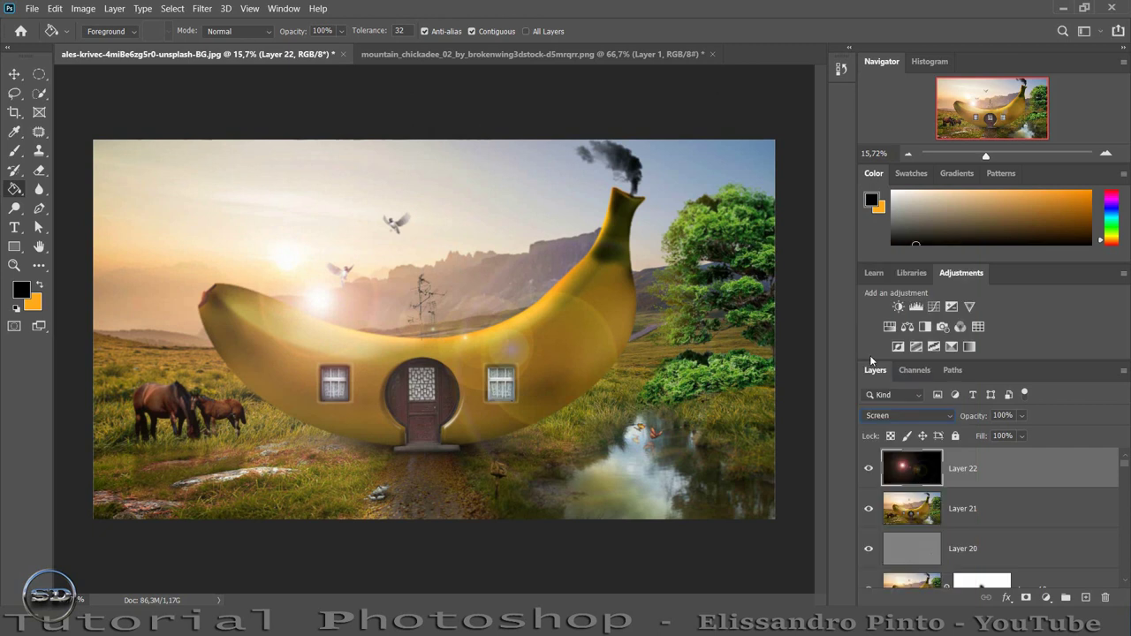
{"action": "left_click", "coordinate": [15, 75]}
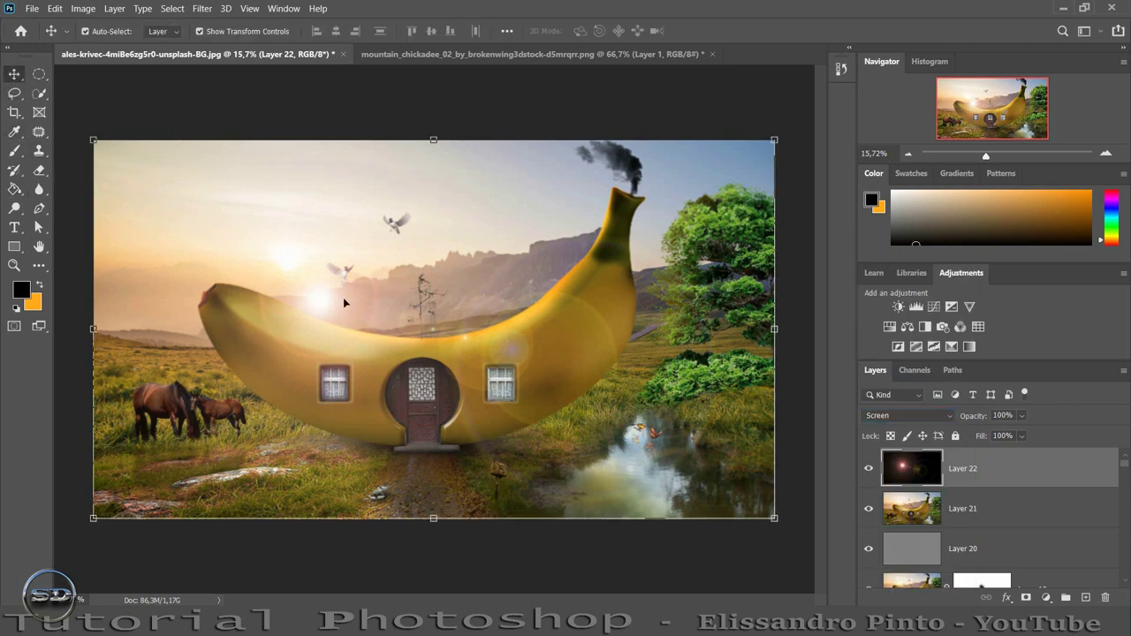
{"action": "left_click_drag", "start_coordinate": [344, 303], "coordinate": [314, 261]}
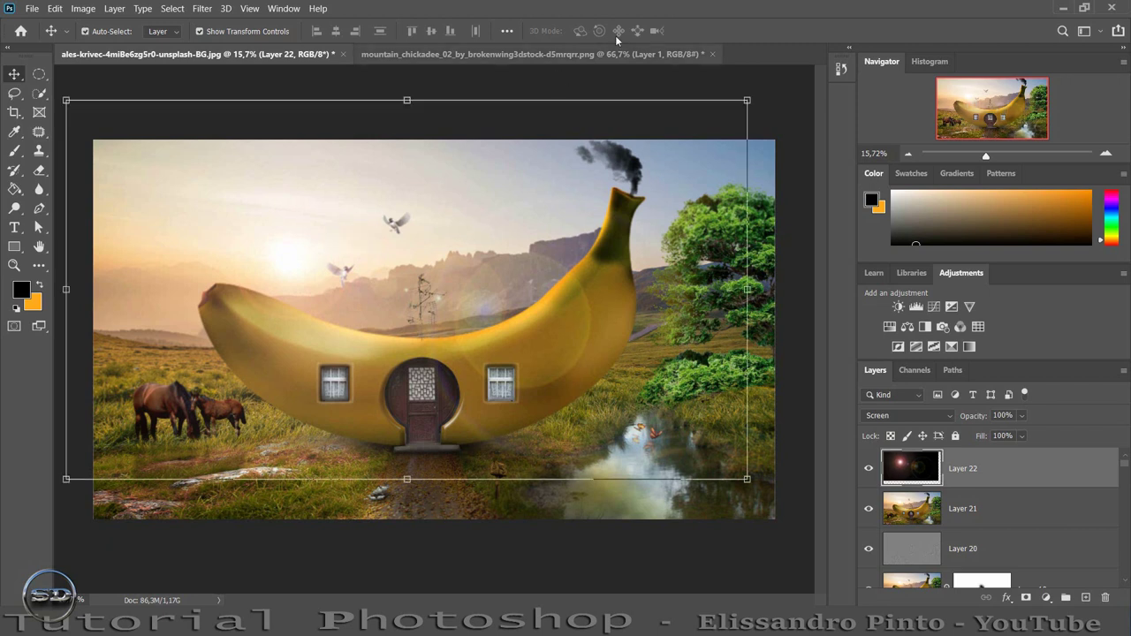
{"action": "left_click", "coordinate": [14, 151]}
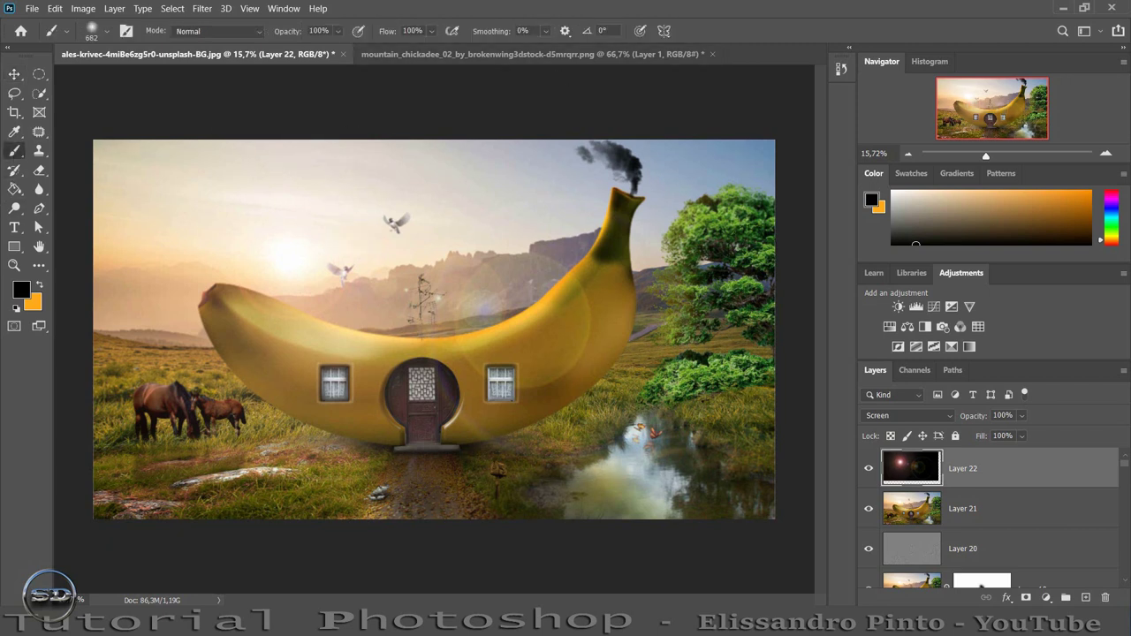
- Add a mask to flare Layer 22 and brush the glow off the door, comparing it on and off
{"action": "left_click", "coordinate": [1026, 598]}
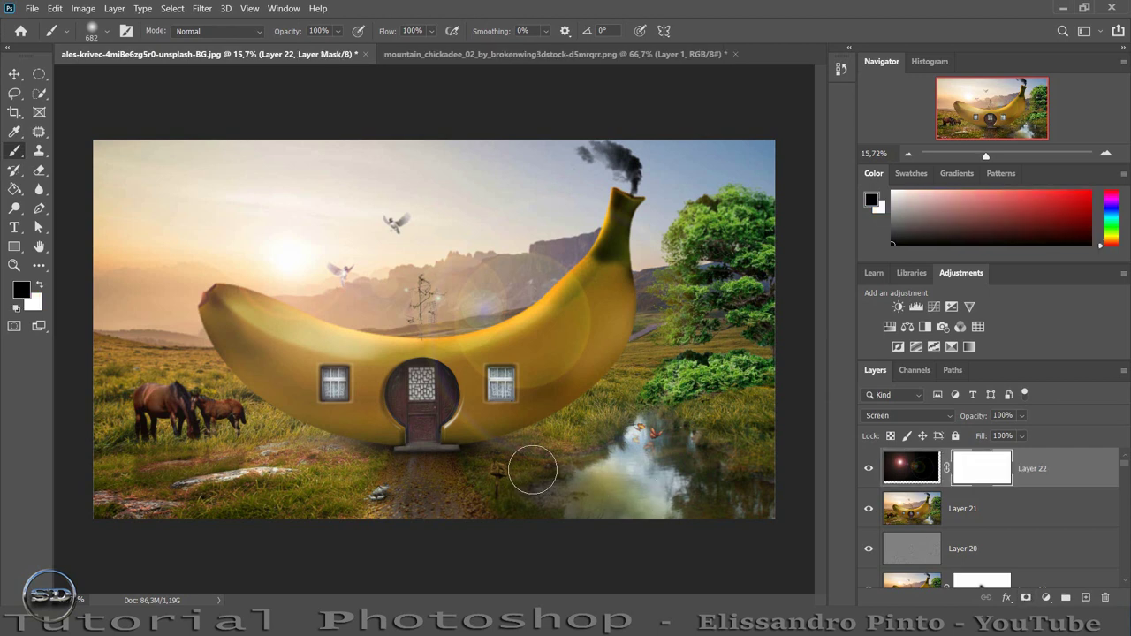
{"action": "left_click_drag", "start_coordinate": [569, 457], "coordinate": [548, 457]}
{"action": "left_click_drag", "start_coordinate": [417, 417], "coordinate": [442, 407]}
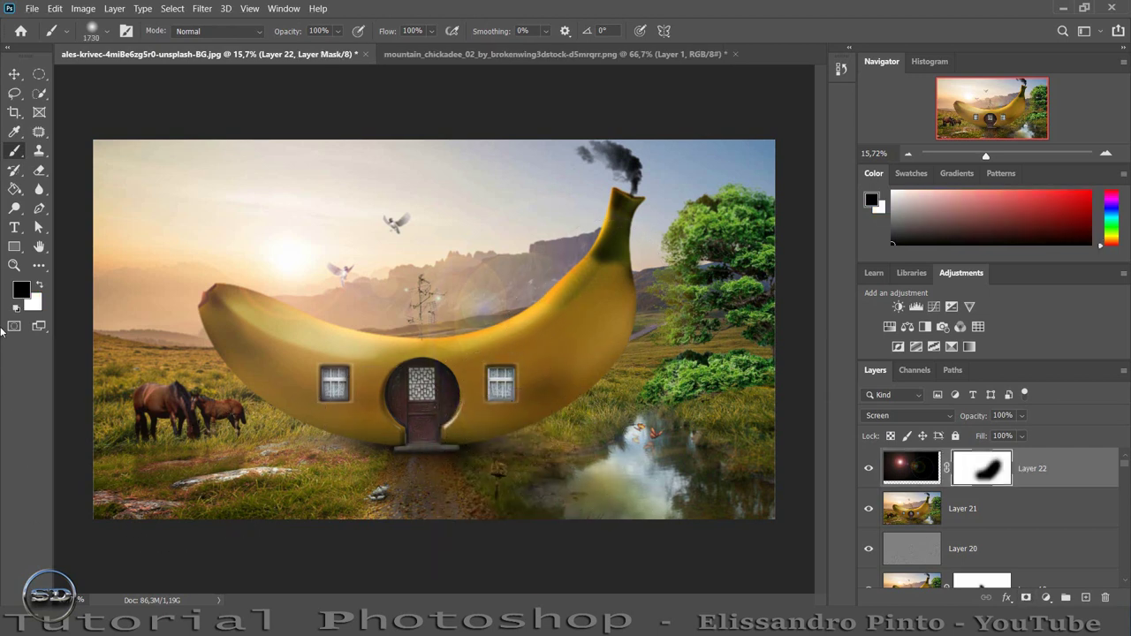
{"action": "left_click", "coordinate": [38, 287]}
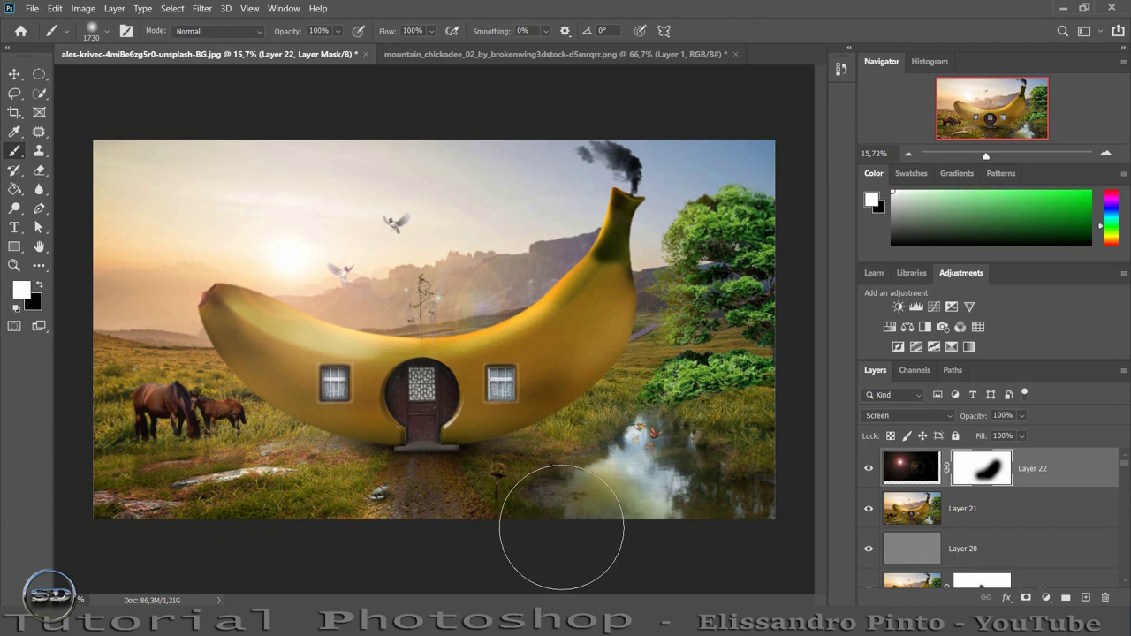
{"action": "left_click", "coordinate": [863, 472]}
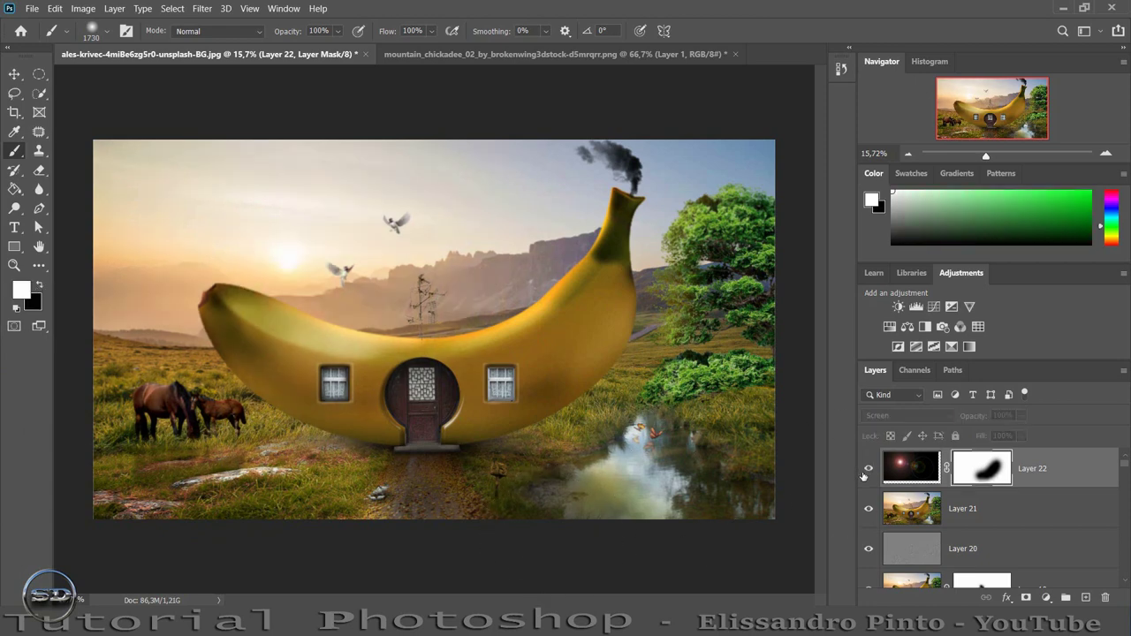
{"action": "left_click", "coordinate": [865, 474]}
{"action": "left_click", "coordinate": [868, 469]}
{"action": "left_click", "coordinate": [868, 469]}
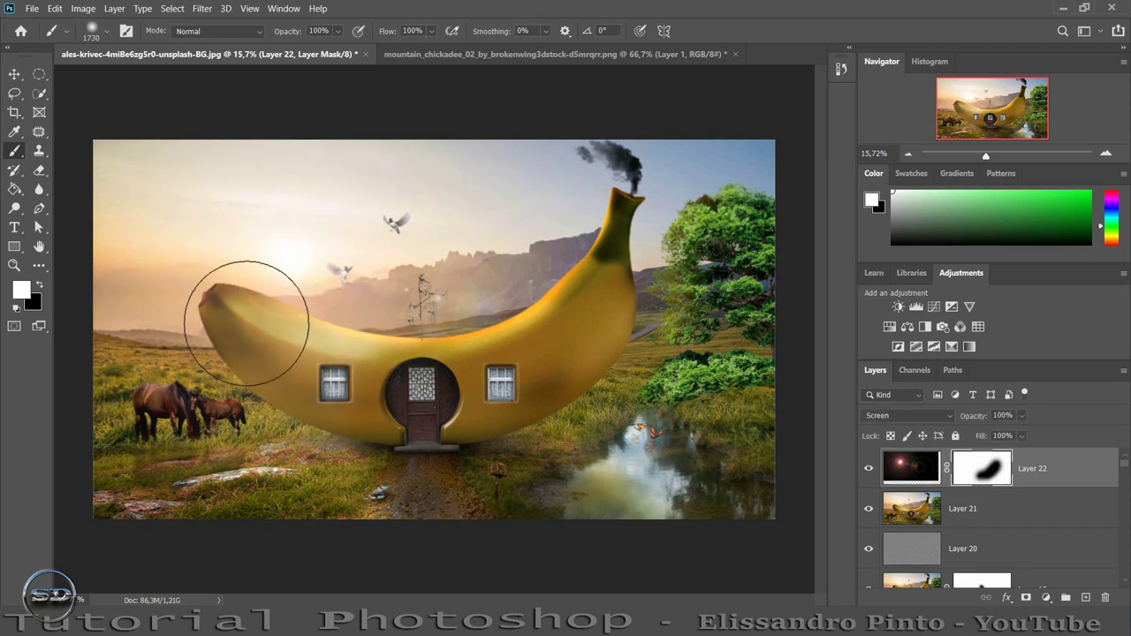
- Paint black on Layer 22's mask over the banana's left end and compare the glow on and off
{"action": "left_click", "coordinate": [39, 287]}
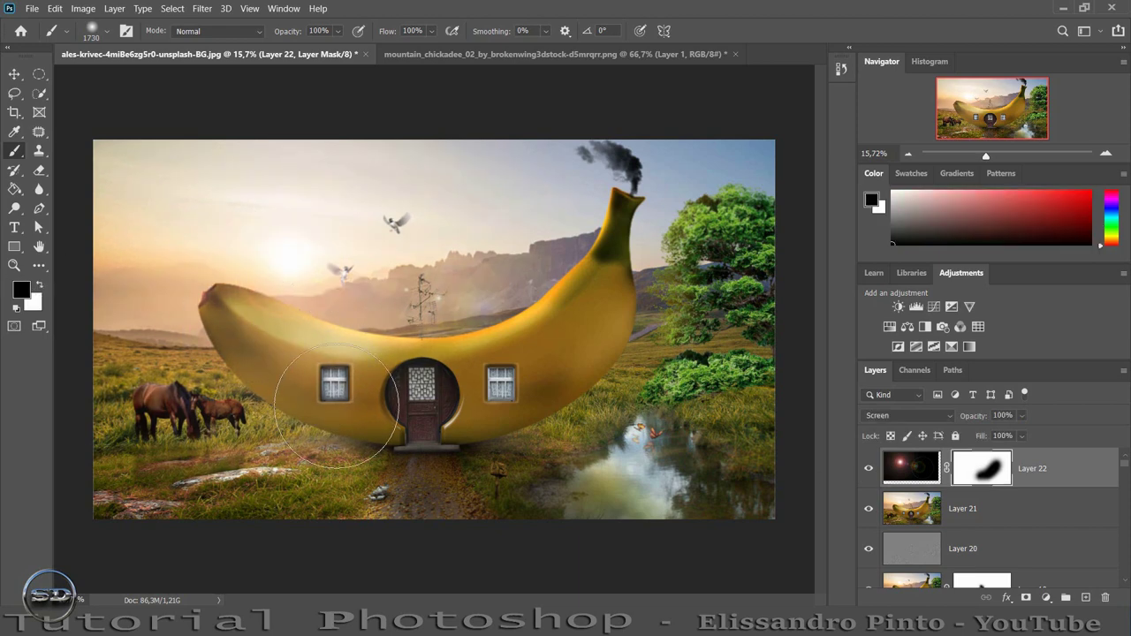
{"action": "left_click_drag", "start_coordinate": [300, 349], "coordinate": [224, 329]}
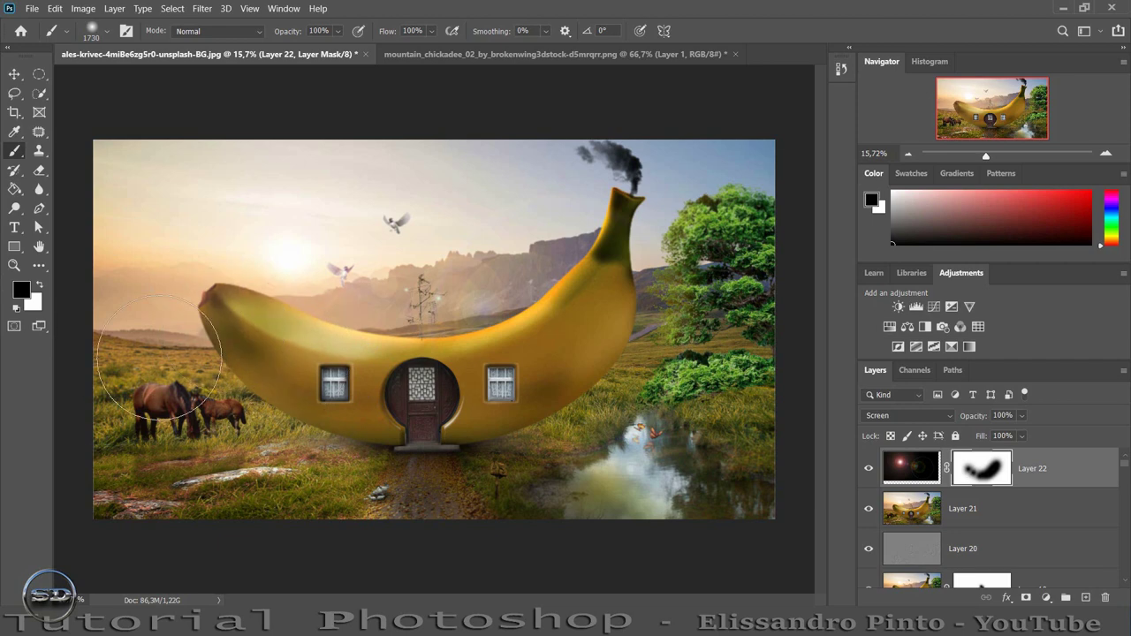
{"action": "left_click", "coordinate": [869, 470]}
{"action": "left_click", "coordinate": [869, 470]}
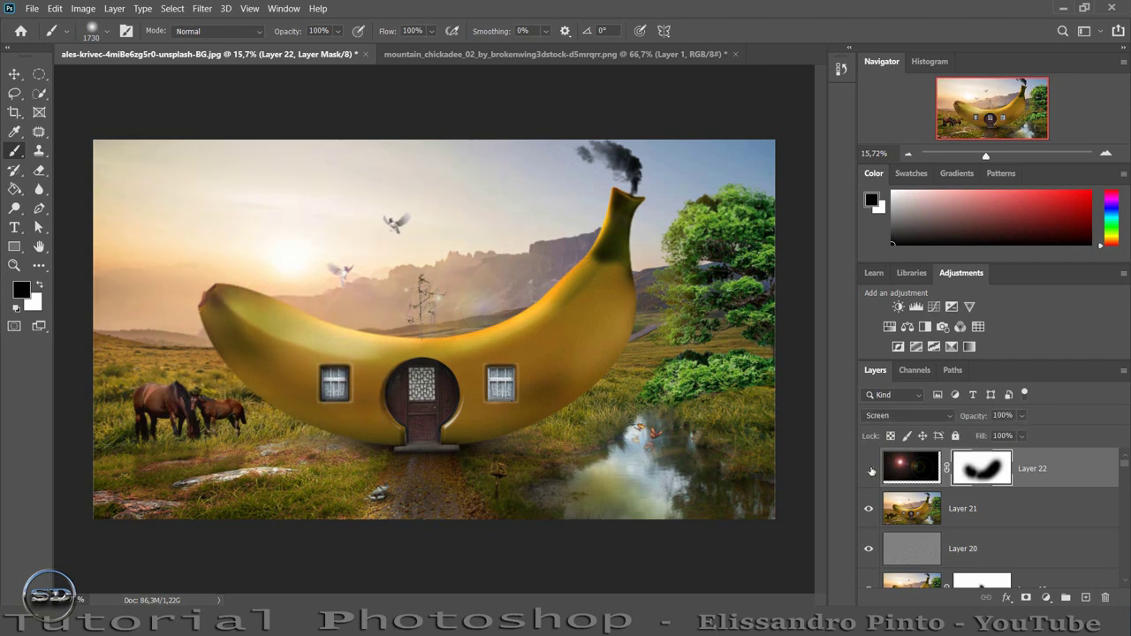
{"action": "left_click", "coordinate": [870, 469]}
{"action": "left_click", "coordinate": [869, 469]}
{"action": "left_click", "coordinate": [868, 469]}
{"action": "left_click", "coordinate": [868, 470]}
{"action": "left_click", "coordinate": [869, 469]}
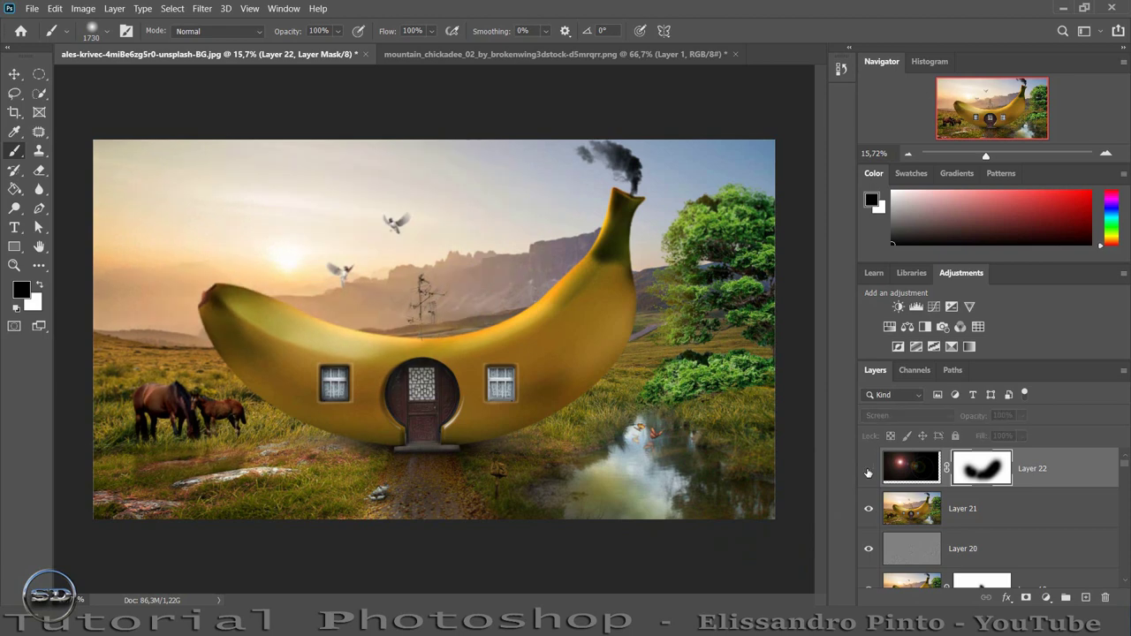
{"action": "left_click", "coordinate": [869, 469]}
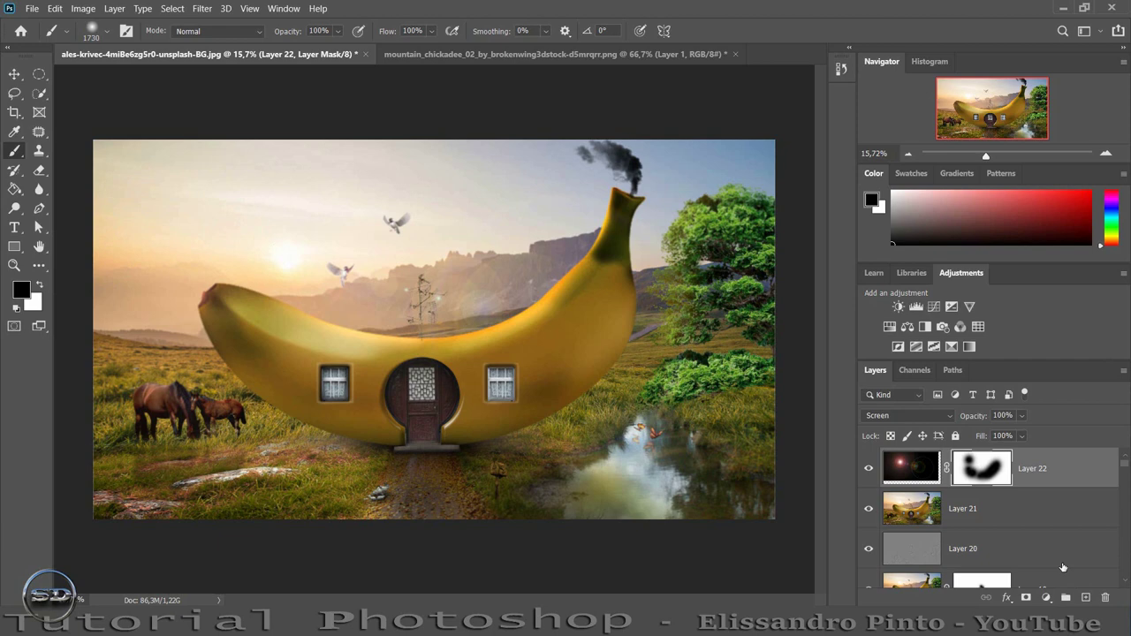
- Stamp visible layers and add a Color Balance, shifting midtones toward red and shadows toward red and magenta
{"action": "key", "text": "ctrl+shift+alt+n"}
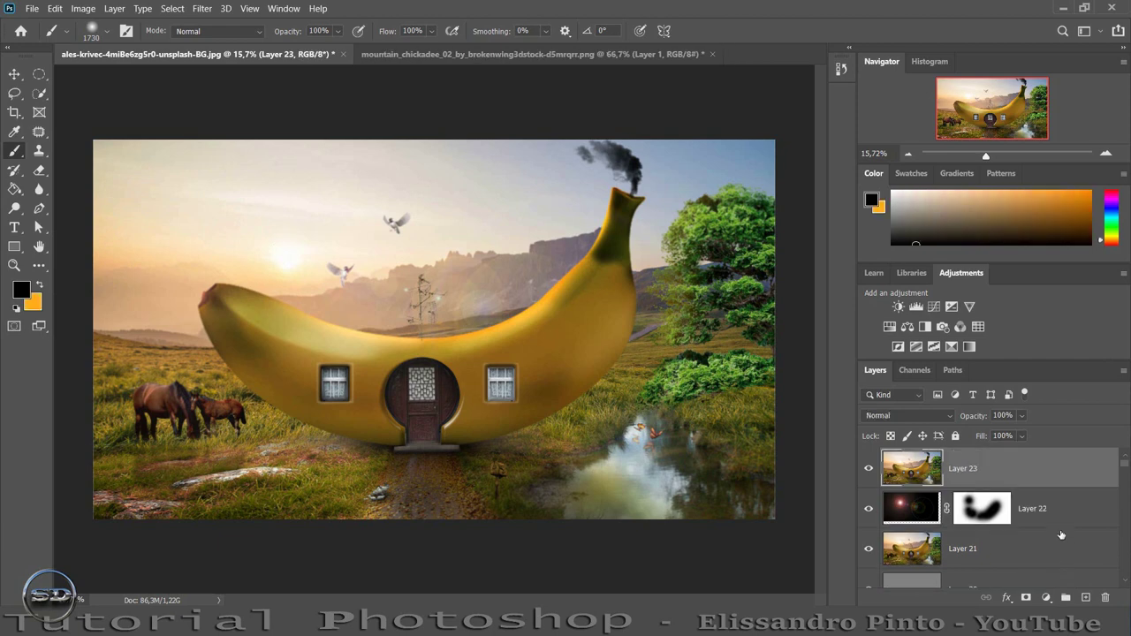
{"action": "left_click", "coordinate": [909, 327]}
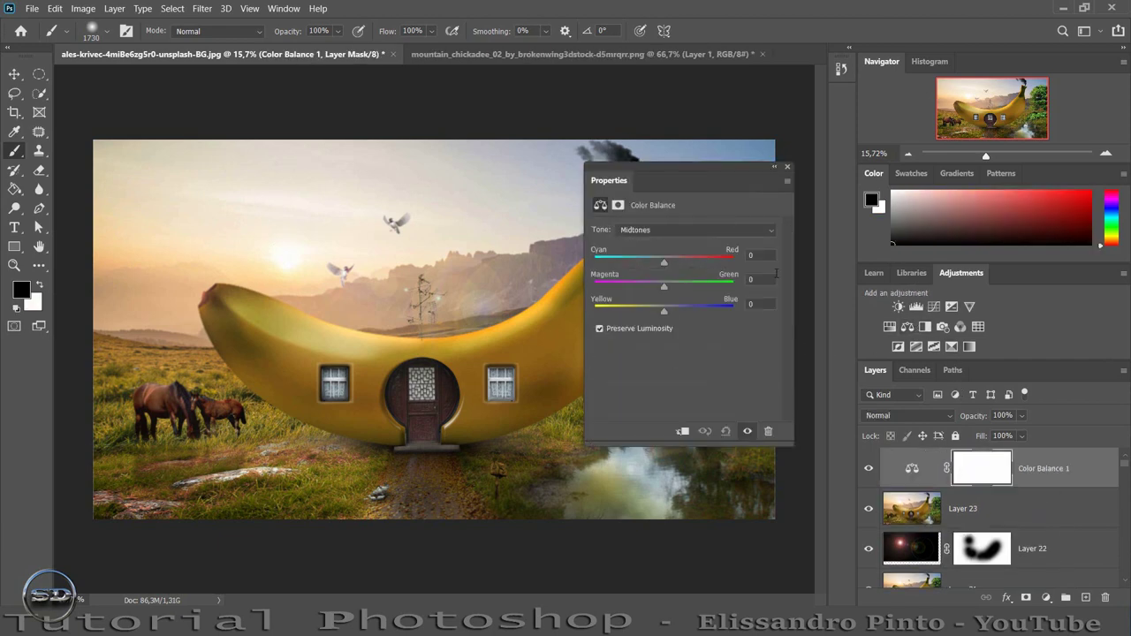
{"action": "mouse_move", "coordinate": [664, 262]}
{"action": "left_mouse_down"}
{"action": "mouse_move", "coordinate": [675, 262]}
{"action": "mouse_move", "coordinate": [658, 265]}
{"action": "mouse_move", "coordinate": [673, 287]}
{"action": "mouse_move", "coordinate": [650, 312]}
{"action": "left_mouse_up"}
{"action": "left_click", "coordinate": [673, 231]}
{"action": "left_click", "coordinate": [655, 250]}
{"action": "mouse_move", "coordinate": [661, 262]}
{"action": "left_mouse_down"}
{"action": "mouse_move", "coordinate": [675, 262]}
{"action": "mouse_move", "coordinate": [659, 261]}
{"action": "left_mouse_up"}
{"action": "left_click_drag", "start_coordinate": [665, 285], "coordinate": [652, 308]}
- Set Color Balance highlights to +1, -6, +5 and compare the adjustment on and off
{"action": "left_click", "coordinate": [681, 227]}
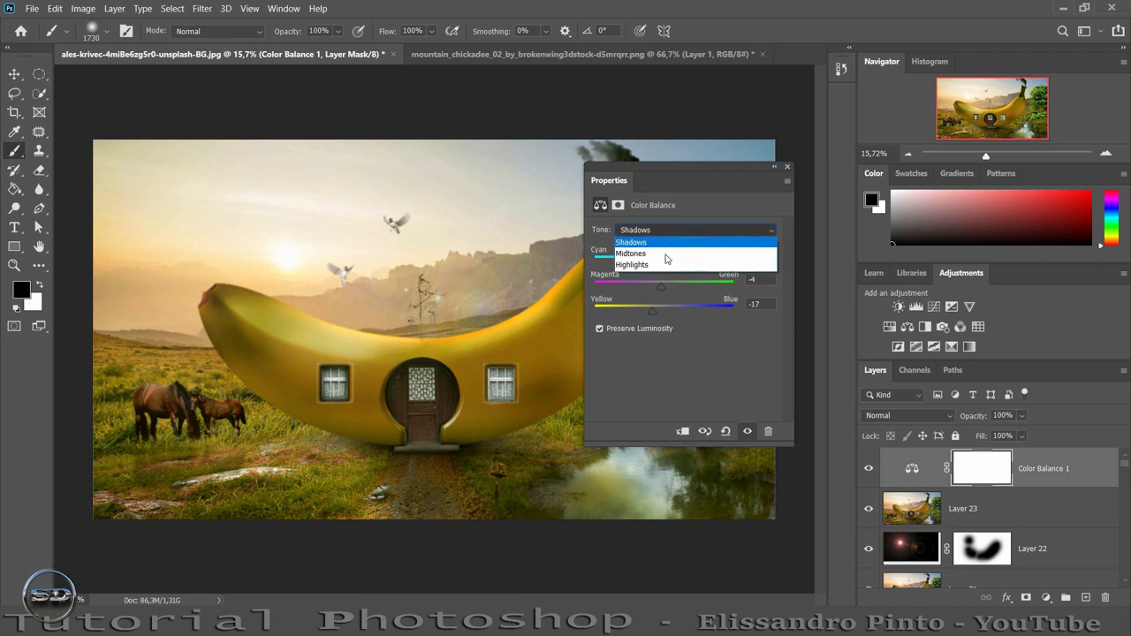
{"action": "left_click", "coordinate": [666, 265]}
{"action": "left_click_drag", "start_coordinate": [665, 265], "coordinate": [667, 265]}
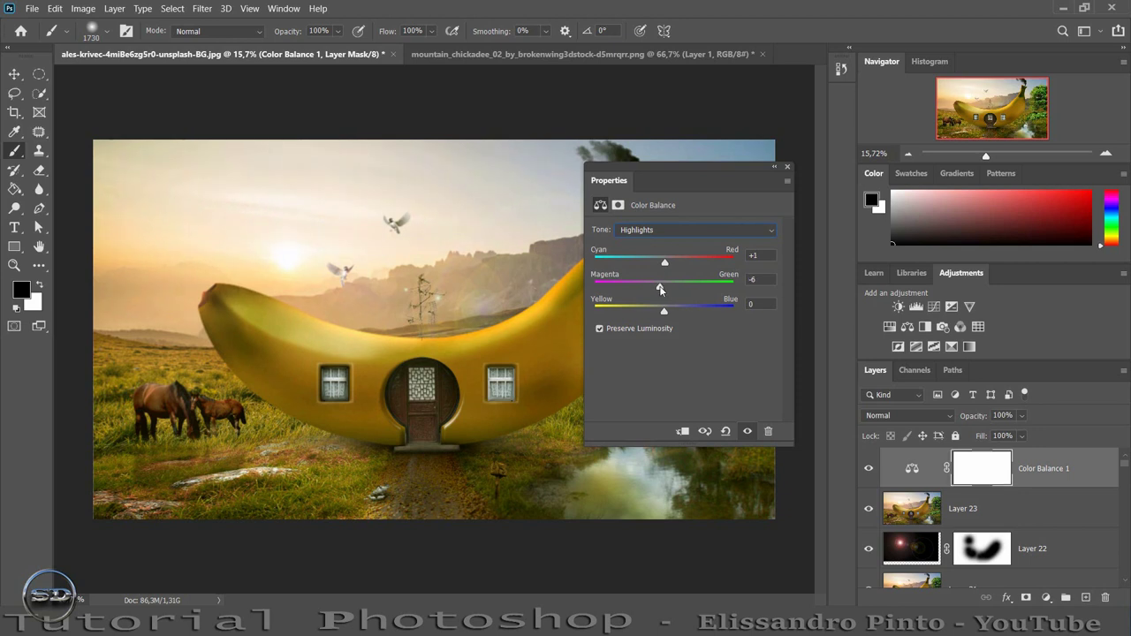
{"action": "left_click_drag", "start_coordinate": [665, 311], "coordinate": [668, 312]}
{"action": "left_click", "coordinate": [788, 166]}
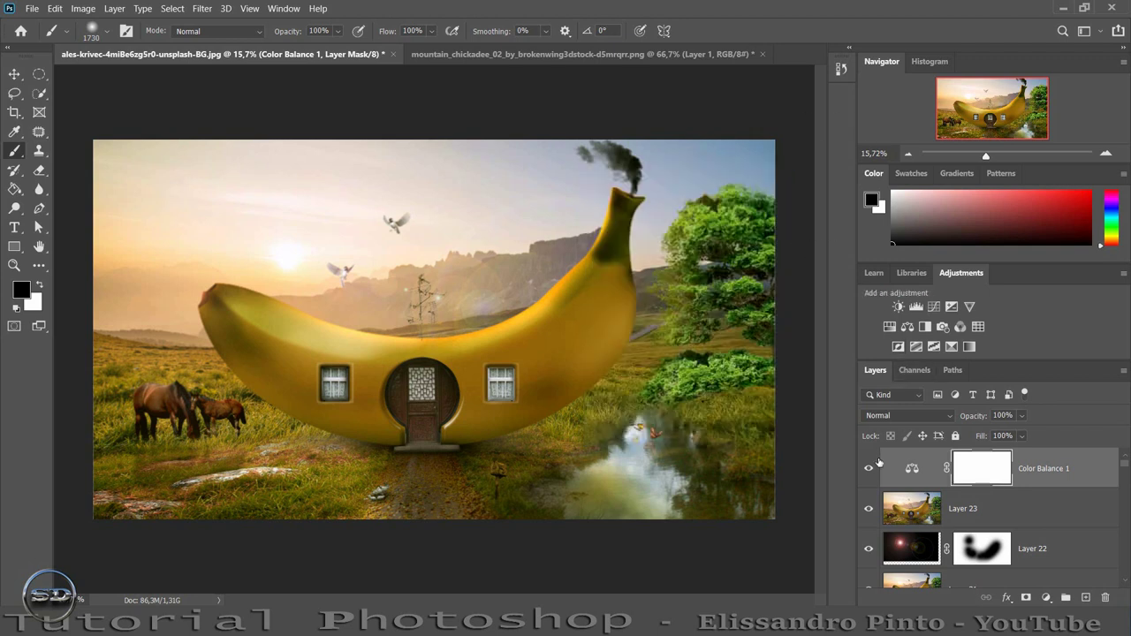
{"action": "left_click", "coordinate": [870, 470]}
{"action": "left_click", "coordinate": [871, 470]}
- Add a Photo Filter adjustment set to the Cooling Filter (82) preset
{"action": "left_click", "coordinate": [942, 327]}
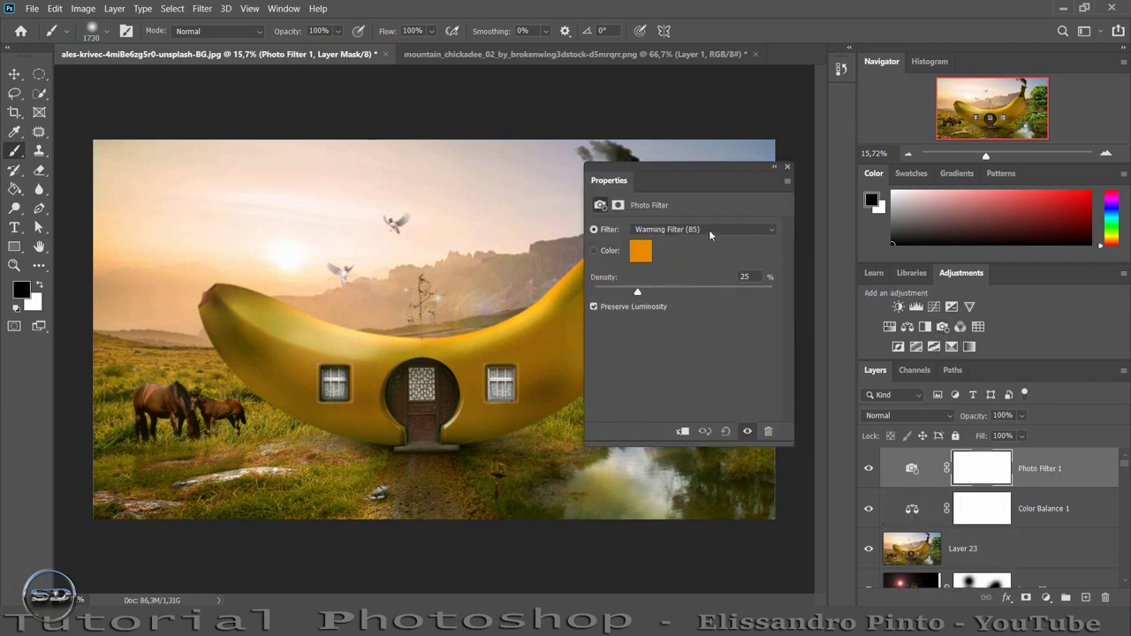
{"action": "left_click", "coordinate": [709, 230]}
{"action": "left_click", "coordinate": [689, 254]}
{"action": "key", "text": "Down"}
{"action": "key", "text": "Down"}
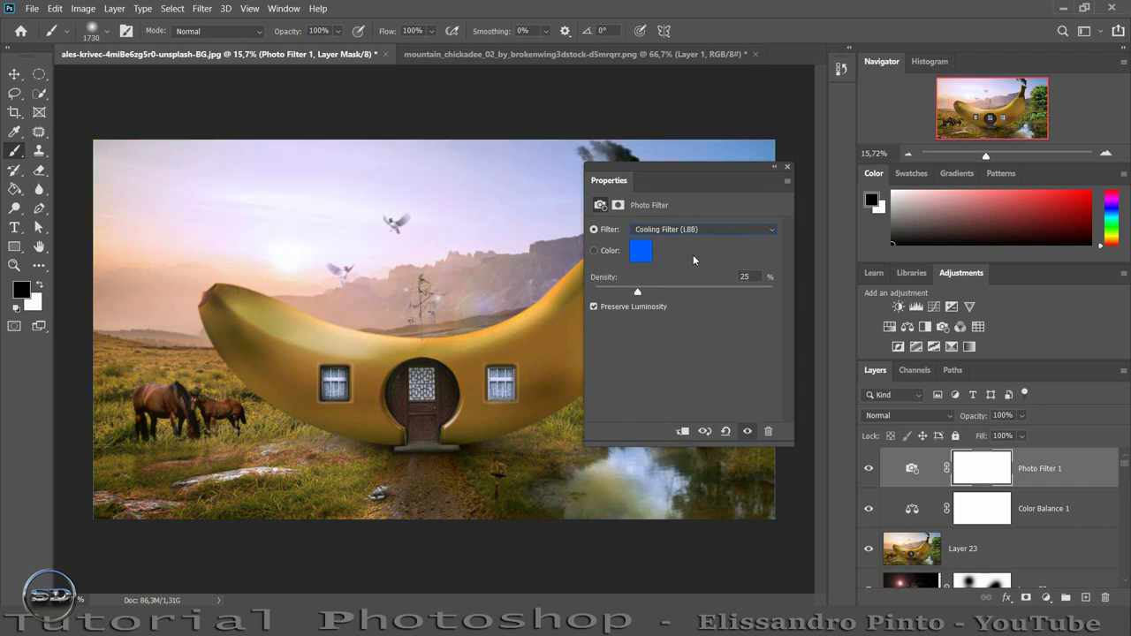
{"action": "key", "text": "Up"}
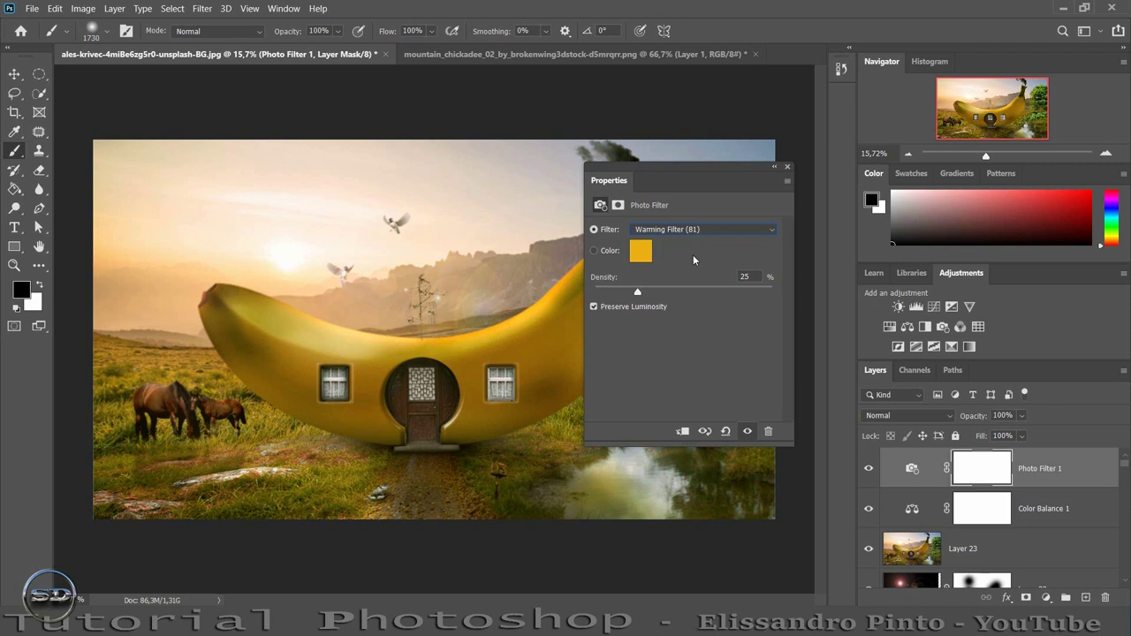
{"action": "key", "text": "Down"}
{"action": "key", "text": "Down"}
{"action": "key", "text": "Down"}
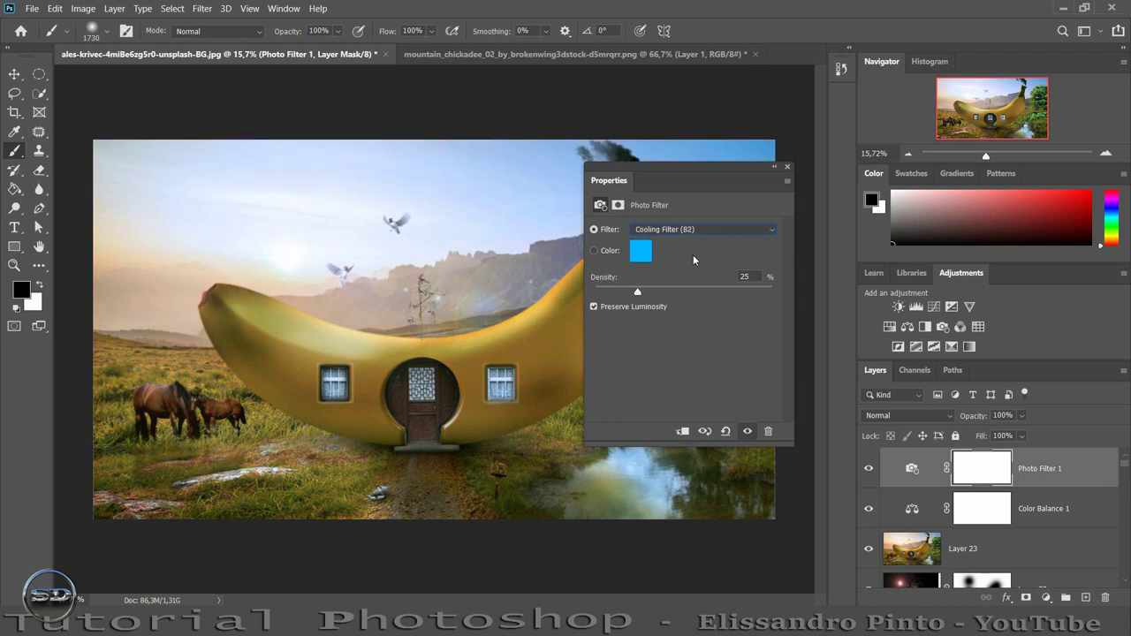
{"action": "left_click", "coordinate": [786, 167]}
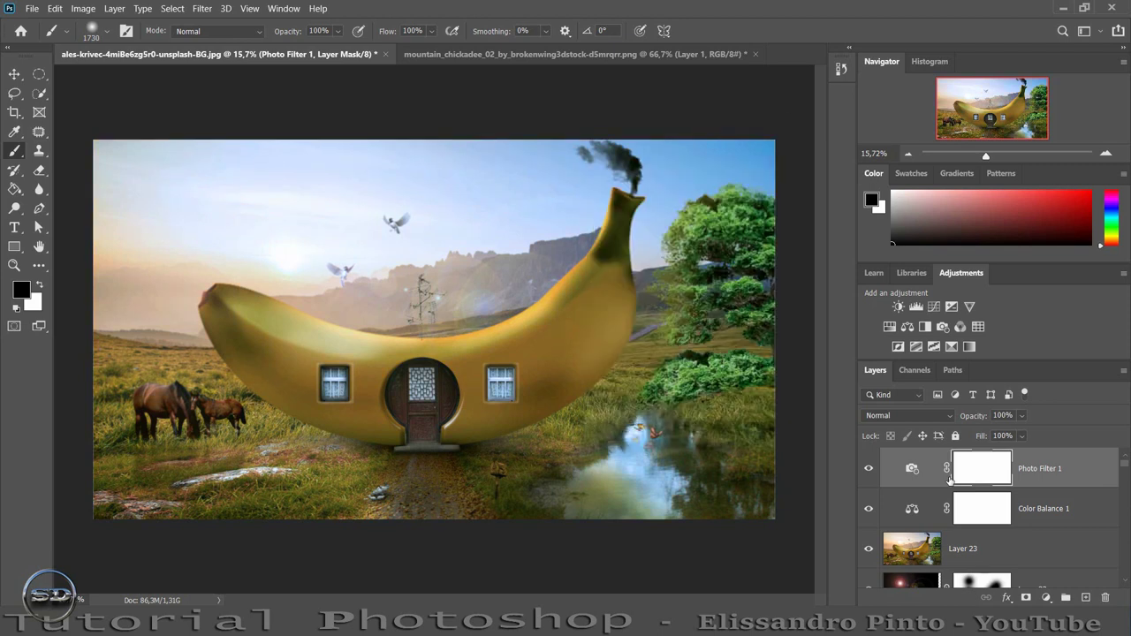
- Mask Photo Filter 1 out of the sky and tone it down to 71% opacity and 74% fill
{"action": "left_click", "coordinate": [869, 470]}
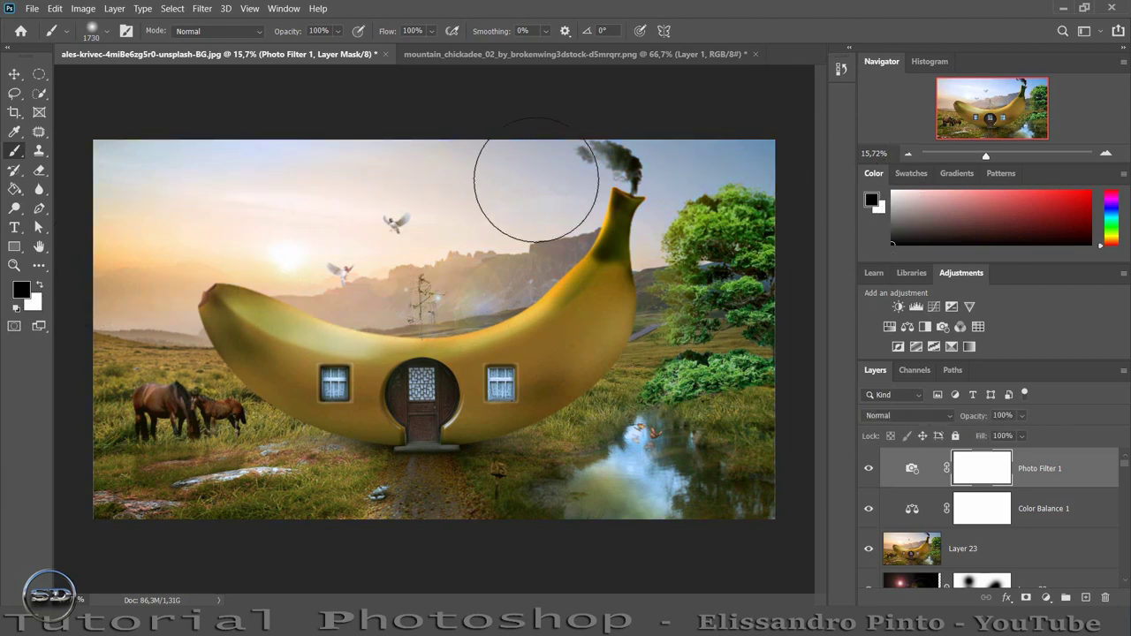
{"action": "left_click_drag", "start_coordinate": [580, 212], "coordinate": [734, 168]}
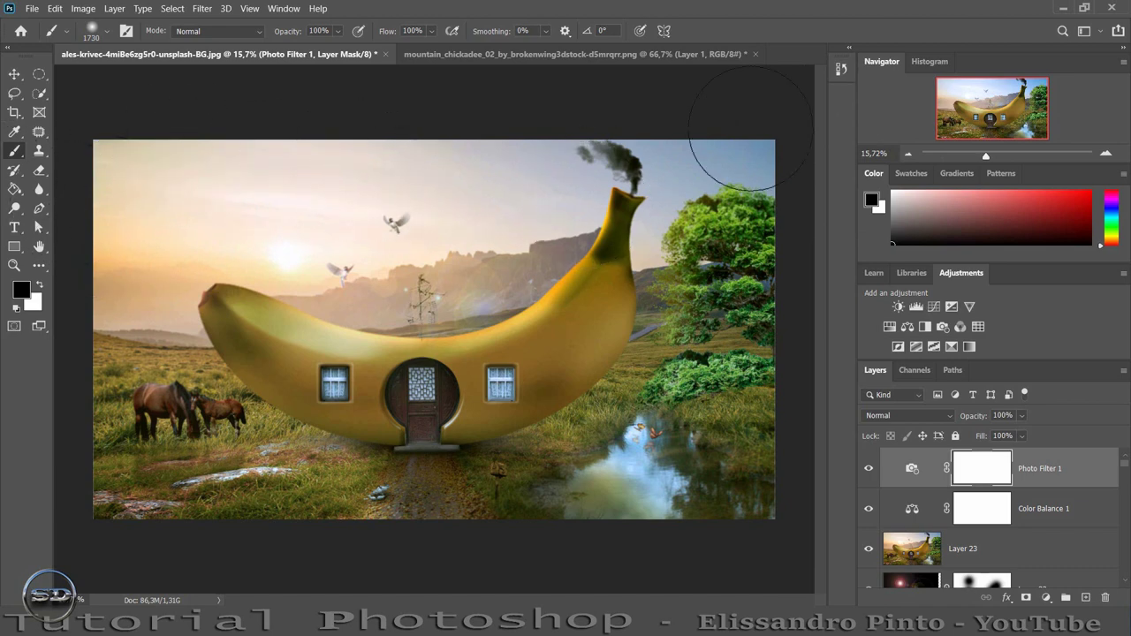
{"action": "left_click", "coordinate": [868, 469]}
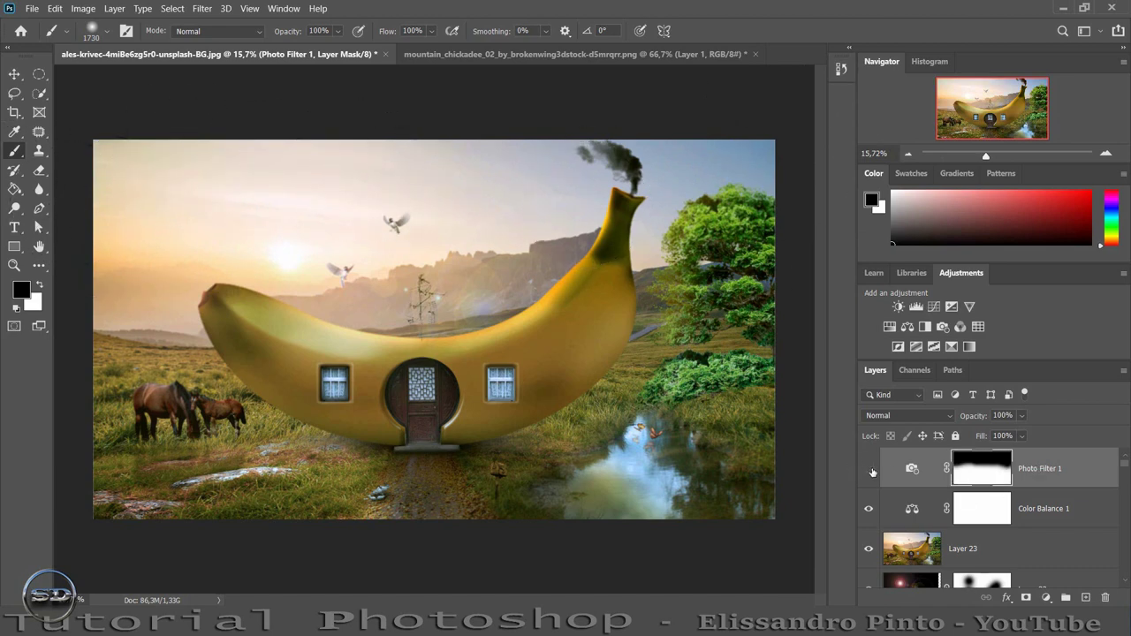
{"action": "left_click", "coordinate": [868, 468]}
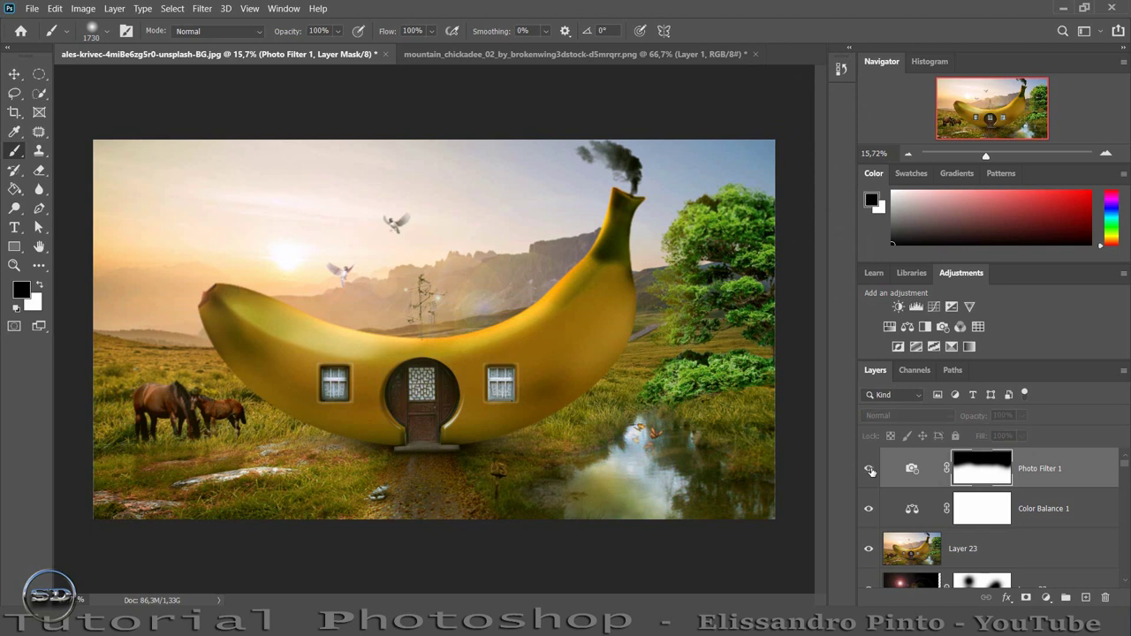
{"action": "mouse_move", "coordinate": [983, 436]}
{"action": "left_mouse_down"}
{"action": "mouse_move", "coordinate": [961, 439]}
{"action": "mouse_move", "coordinate": [955, 420]}
{"action": "left_mouse_up"}
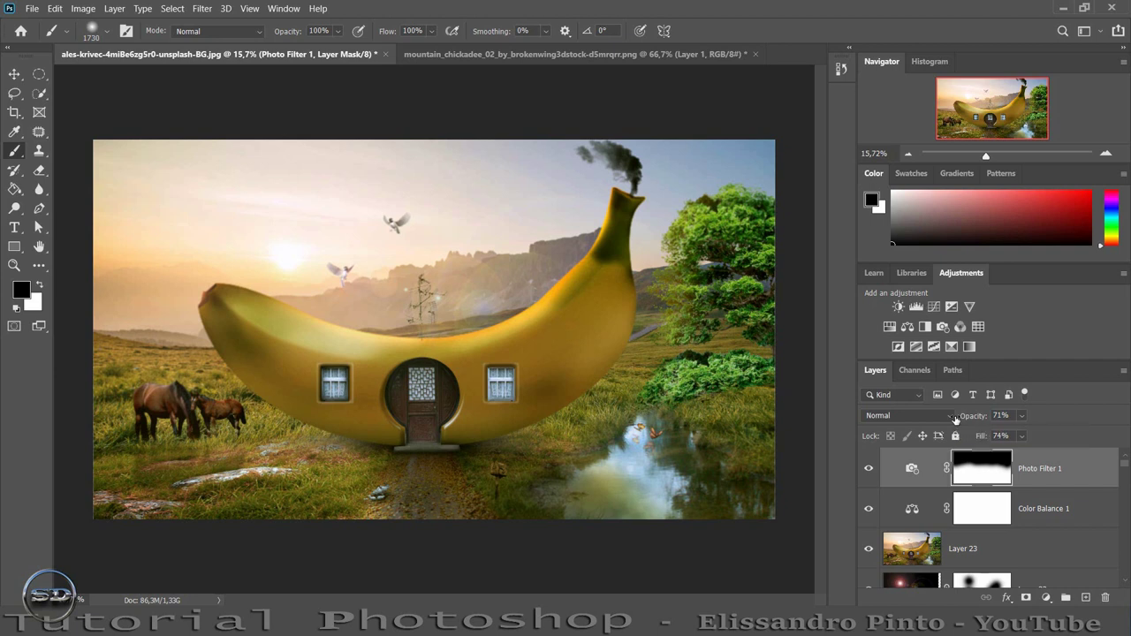
- Stamp visible layers and add Color Lookup 1, previewing LUTs from 2Strip.look through Crisp_Winter.look
{"action": "key", "text": "ctrl+shift+alt+e"}
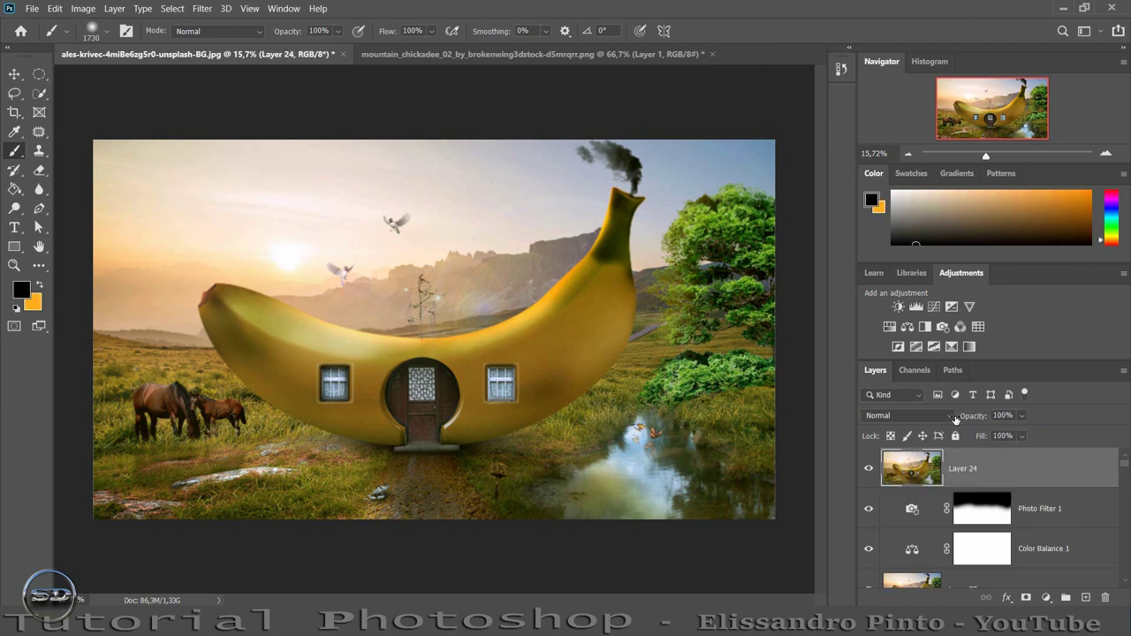
{"action": "left_click", "coordinate": [979, 326]}
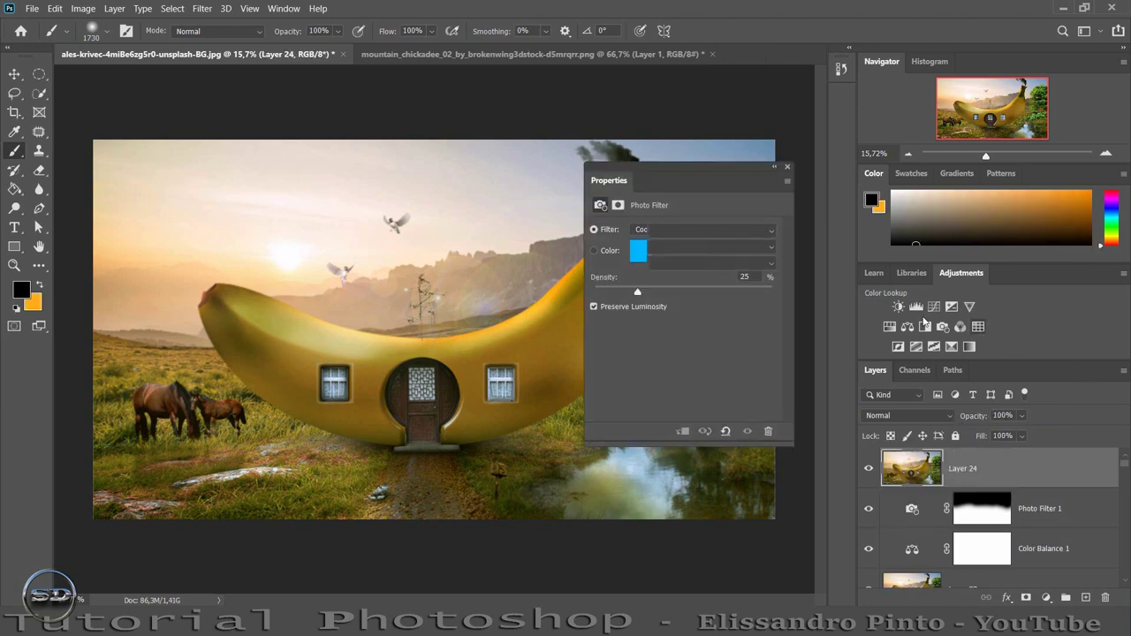
{"action": "left_click", "coordinate": [689, 231]}
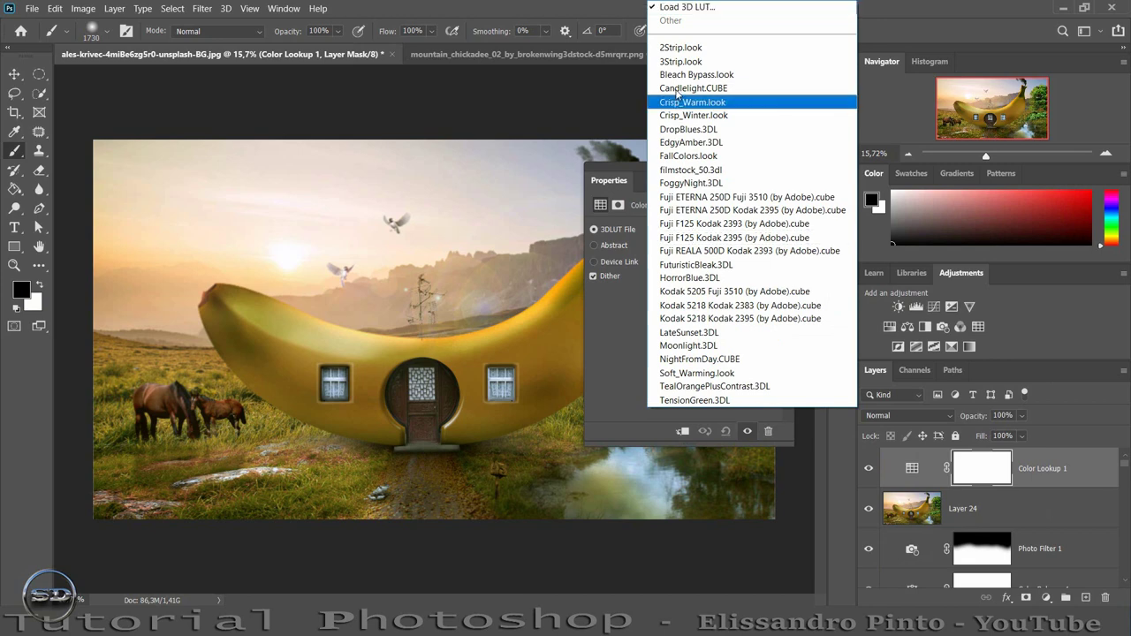
{"action": "left_click", "coordinate": [679, 48]}
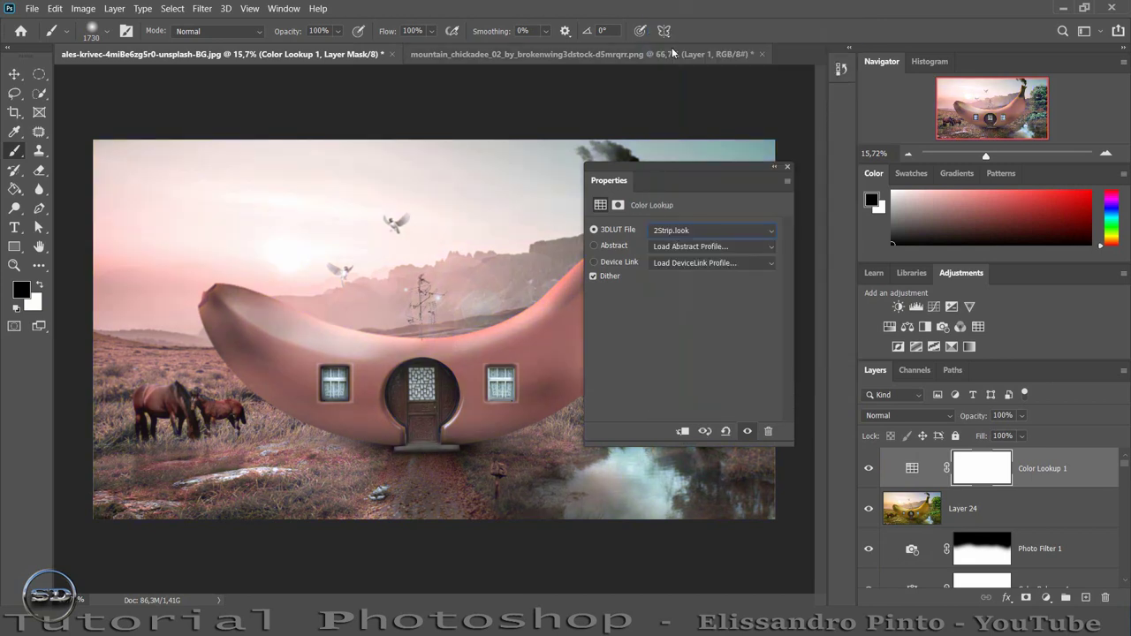
{"action": "key", "text": "Down"}
{"action": "key", "text": "Down"}
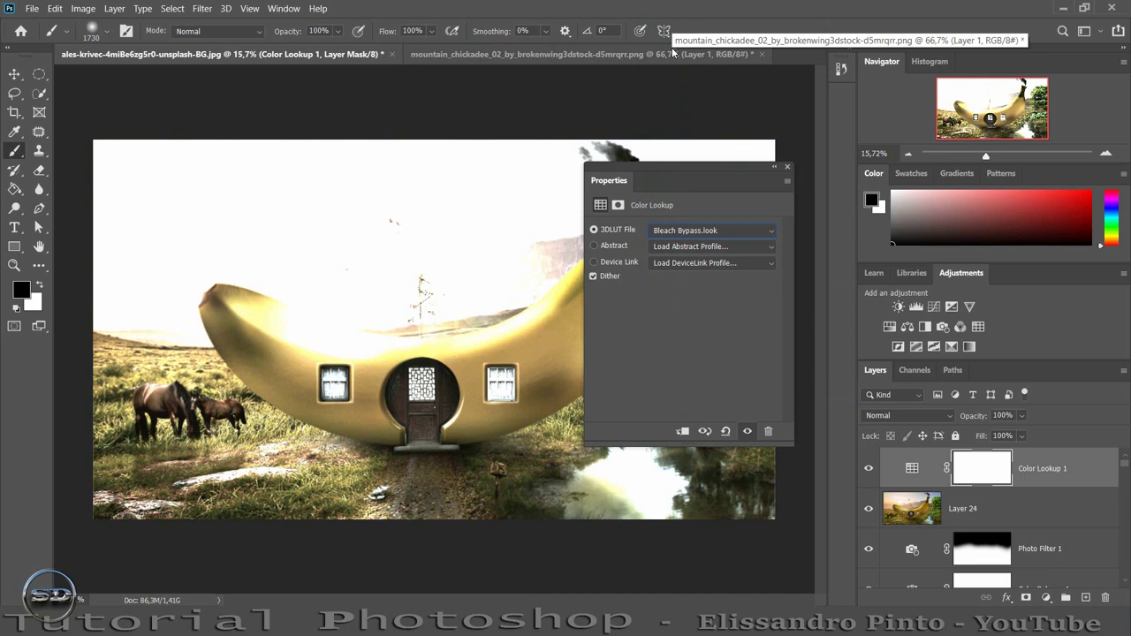
{"action": "key", "text": "Down"}
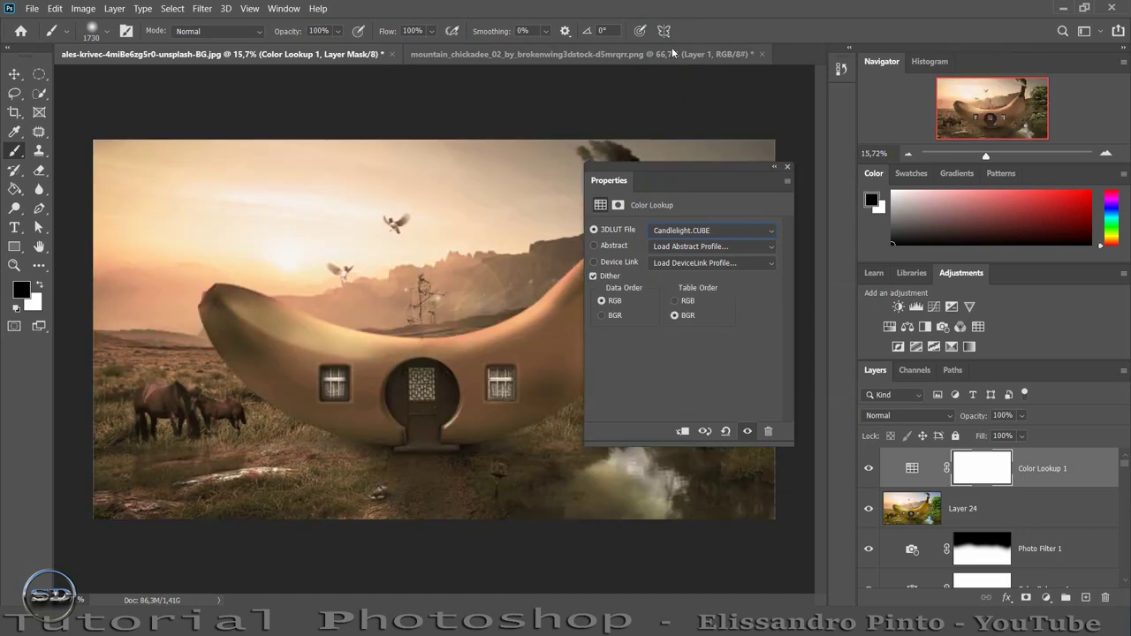
{"action": "key", "text": "Down"}
{"action": "key", "text": "Down"}
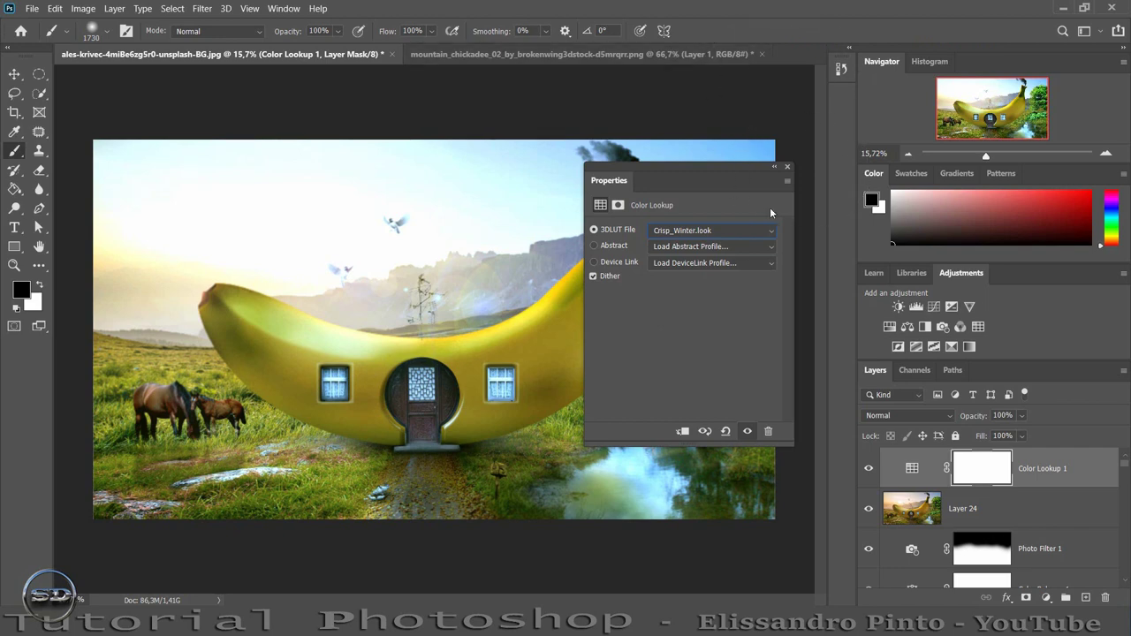
{"action": "left_click", "coordinate": [788, 167]}
- Brush Color Lookup 1's mask over the sky areas around the banana house
{"action": "left_click", "coordinate": [32, 304]}
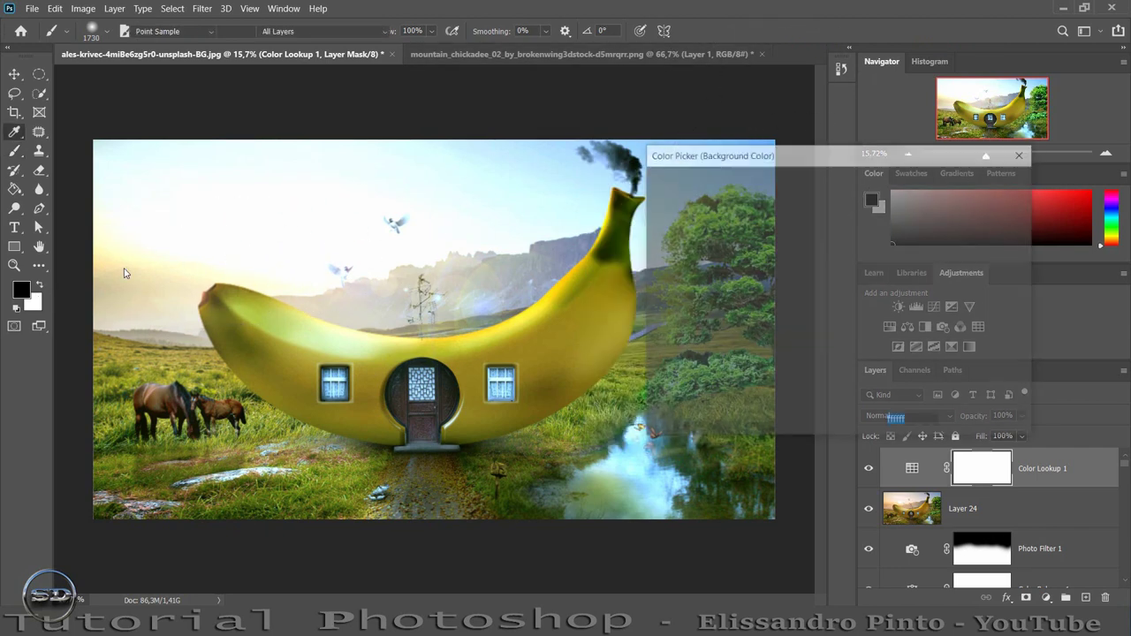
{"action": "left_click", "coordinate": [972, 206]}
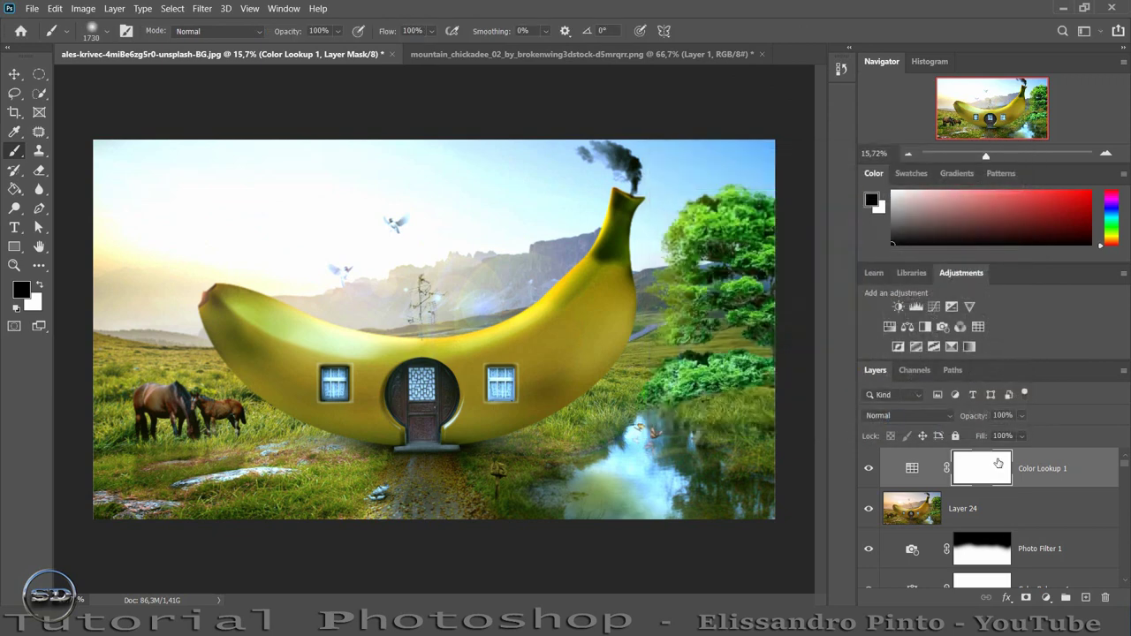
{"action": "left_click_drag", "start_coordinate": [212, 223], "coordinate": [422, 152]}
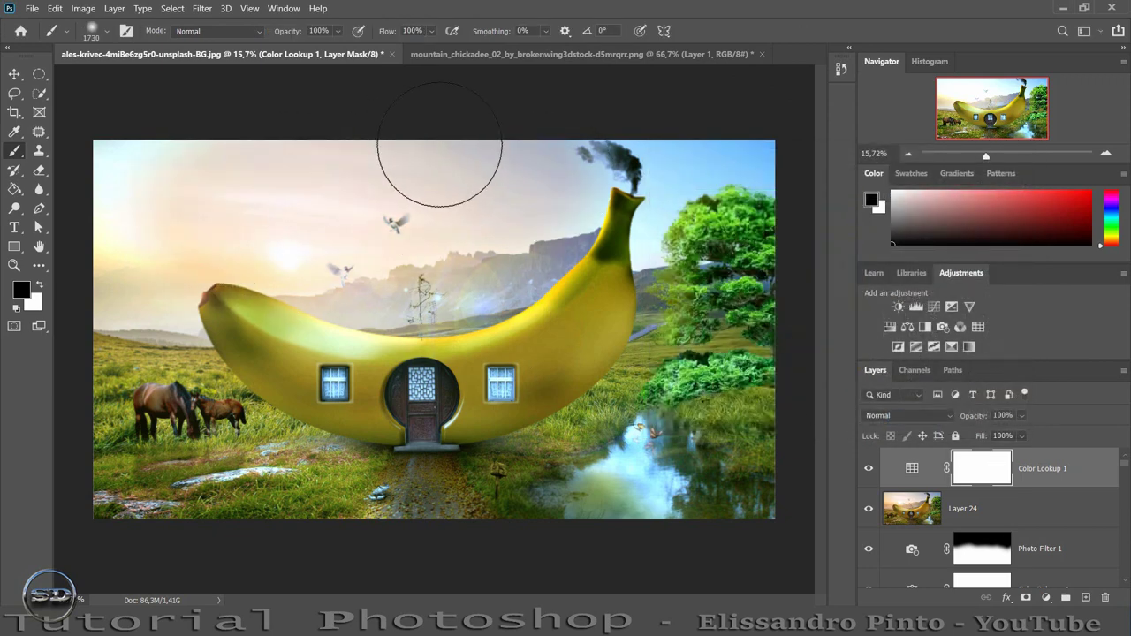
{"action": "left_click_drag", "start_coordinate": [610, 168], "coordinate": [704, 181]}
{"action": "left_click_drag", "start_coordinate": [177, 240], "coordinate": [132, 212]}
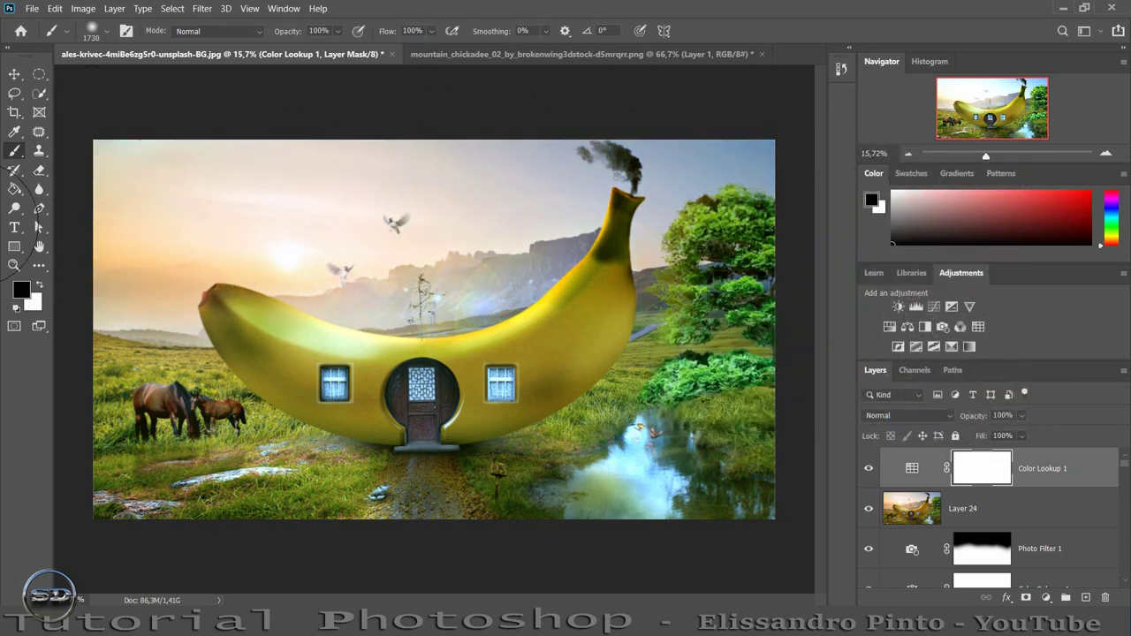
{"action": "left_click_drag", "start_coordinate": [421, 236], "coordinate": [392, 265]}
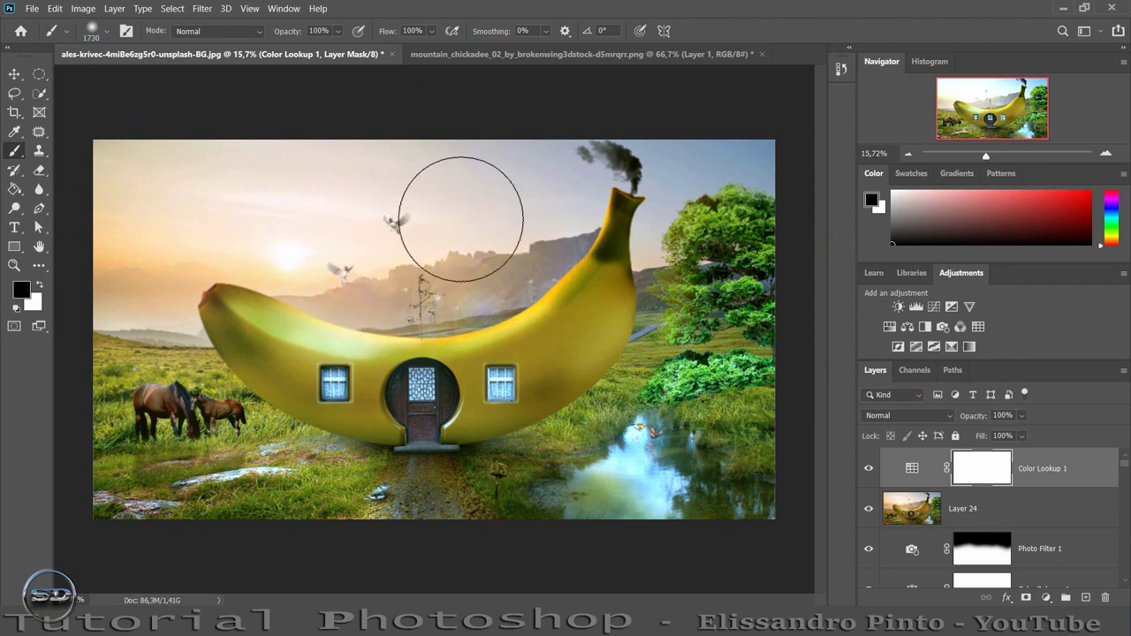
- Lower Color Lookup 1's fill to 65%, comparing the grade on and off
{"action": "left_click", "coordinate": [868, 469]}
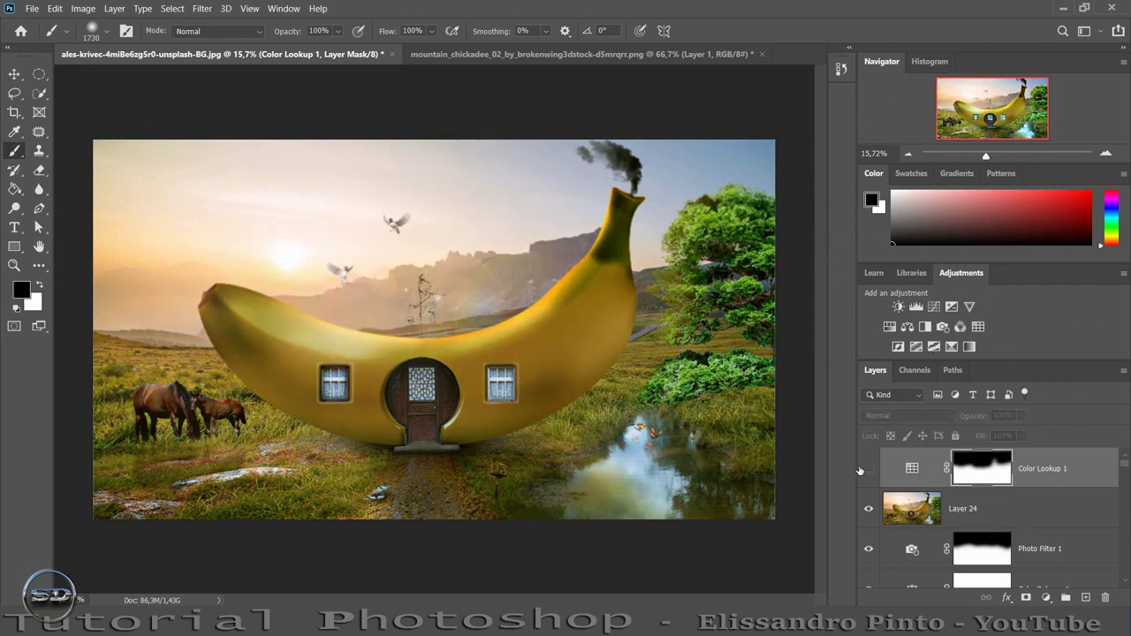
{"action": "left_click", "coordinate": [868, 468]}
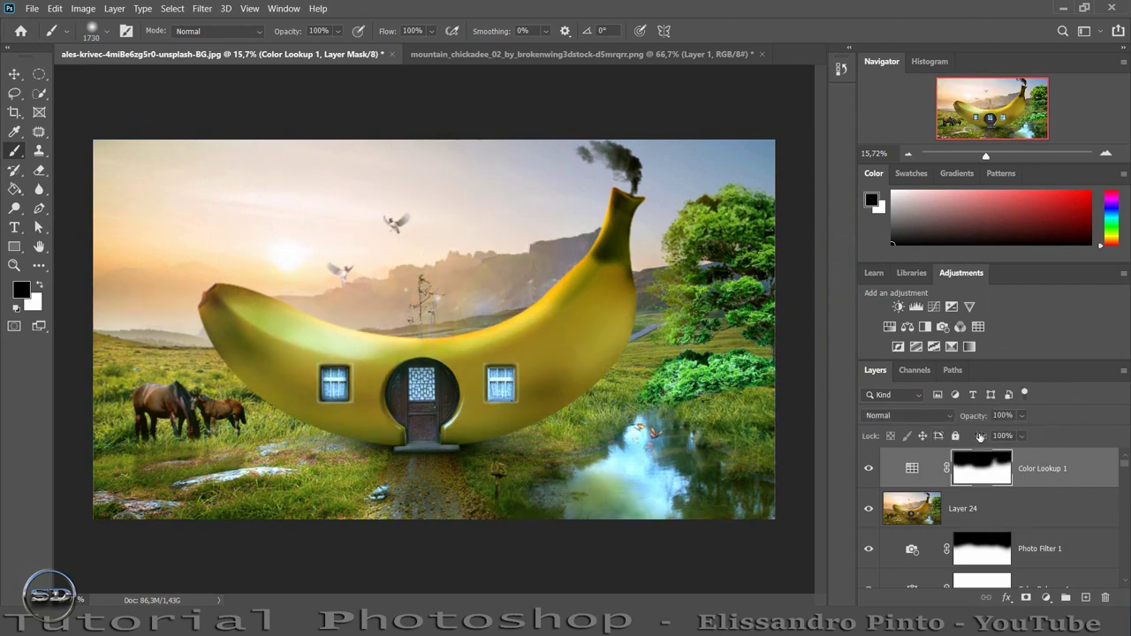
{"action": "mouse_move", "coordinate": [986, 437]}
{"action": "left_mouse_down"}
{"action": "mouse_move", "coordinate": [957, 436]}
{"action": "mouse_move", "coordinate": [968, 416]}
{"action": "left_mouse_up"}
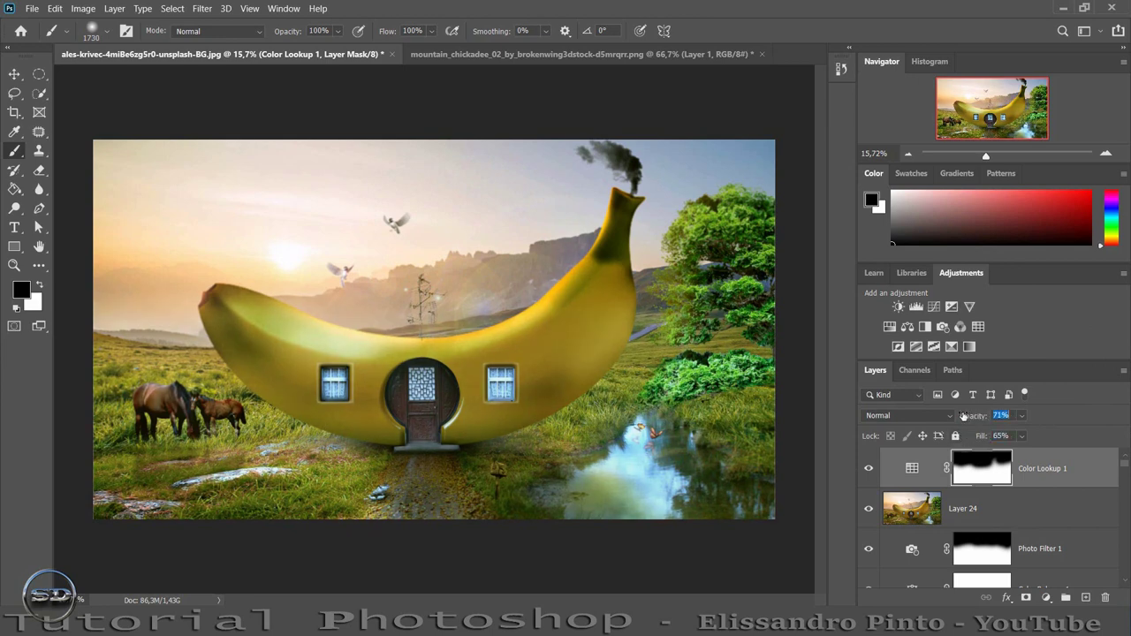
{"action": "left_click", "coordinate": [868, 469]}
{"action": "left_click", "coordinate": [867, 469]}
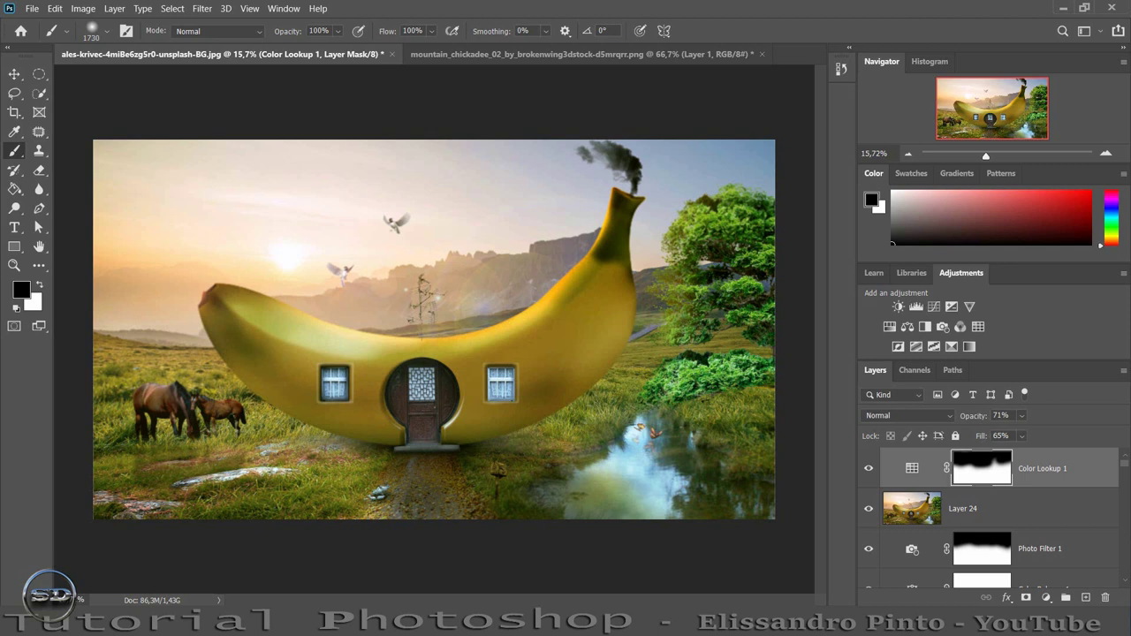
- Stamp visible layers and add Color Lookup 2, previewing LUTs from Candlelight.CUBE to filmstock_50.3dl
{"action": "key", "text": "ctrl+shift+alt+e"}
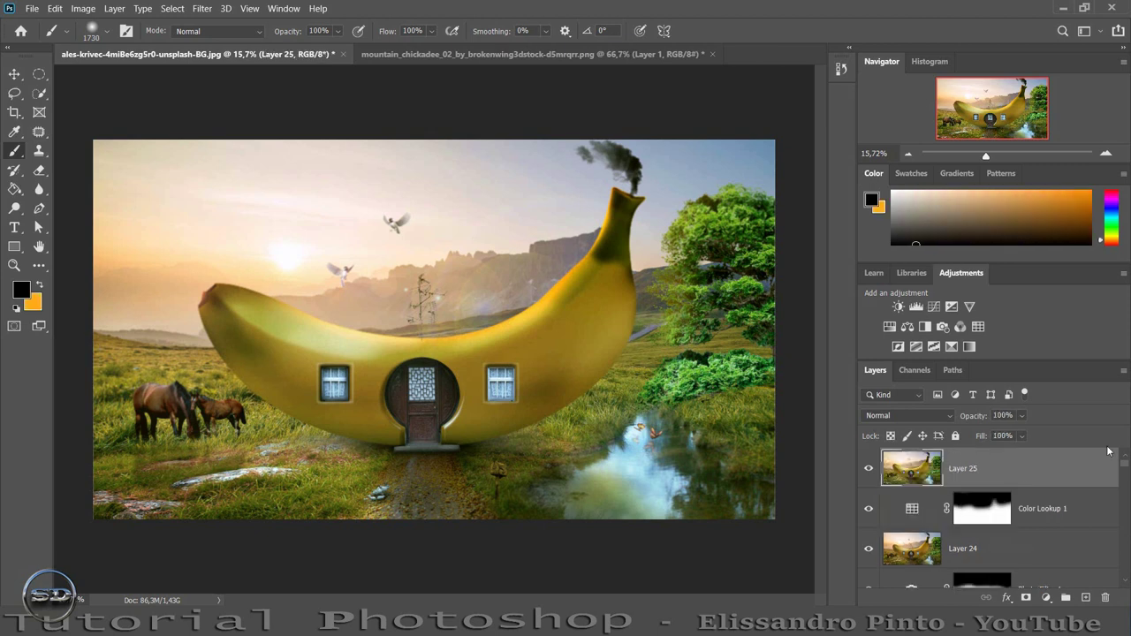
{"action": "left_click", "coordinate": [979, 327]}
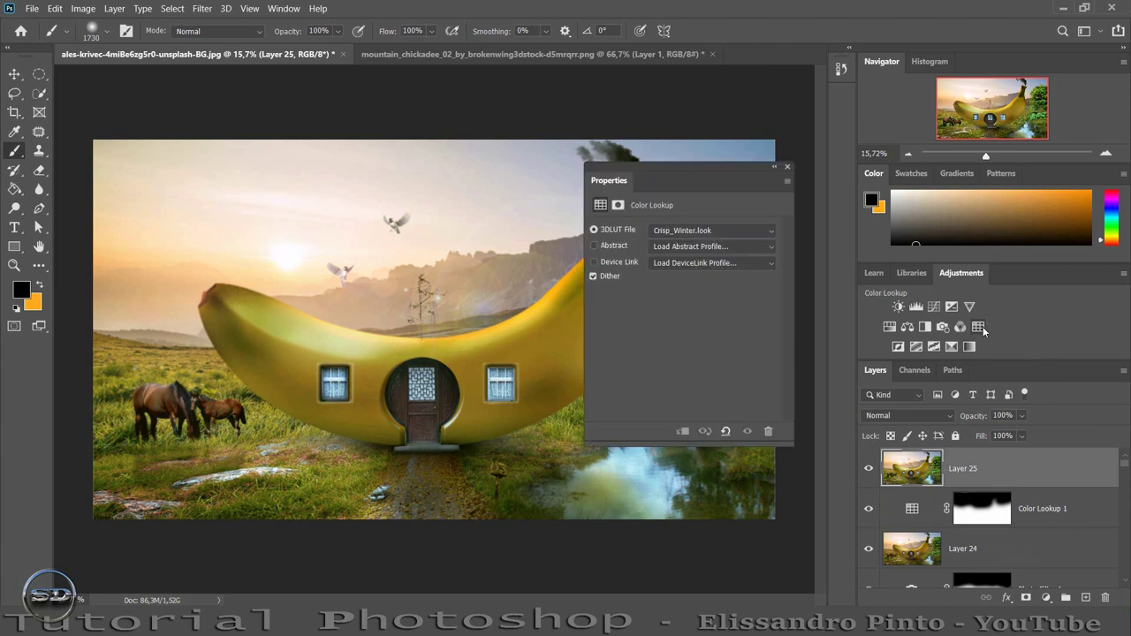
{"action": "left_click", "coordinate": [712, 230]}
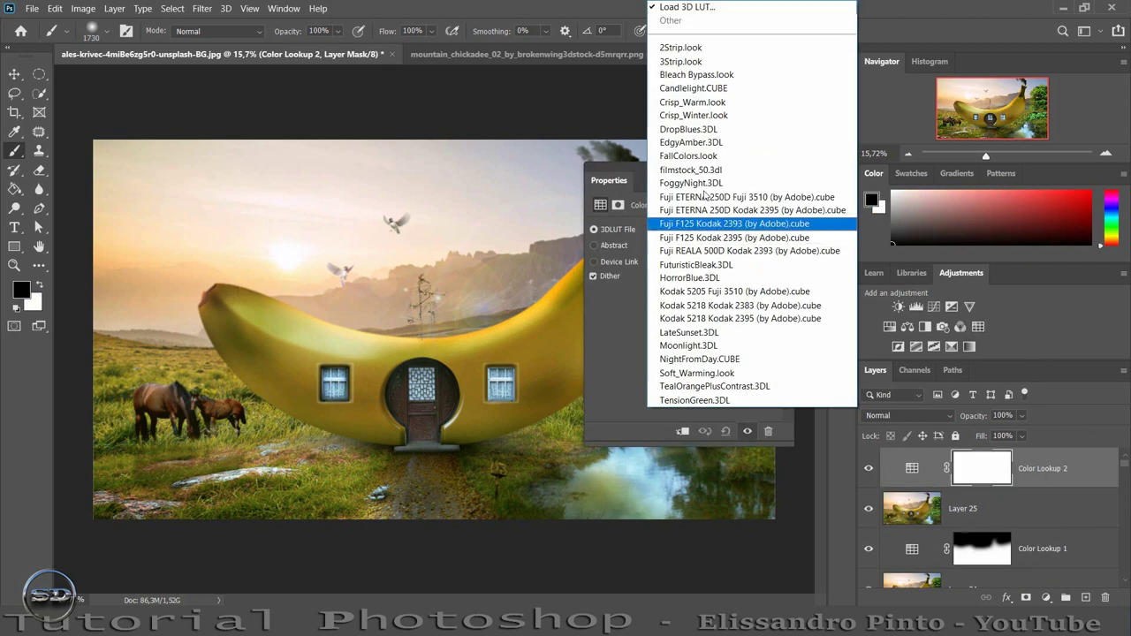
{"action": "left_click", "coordinate": [694, 88]}
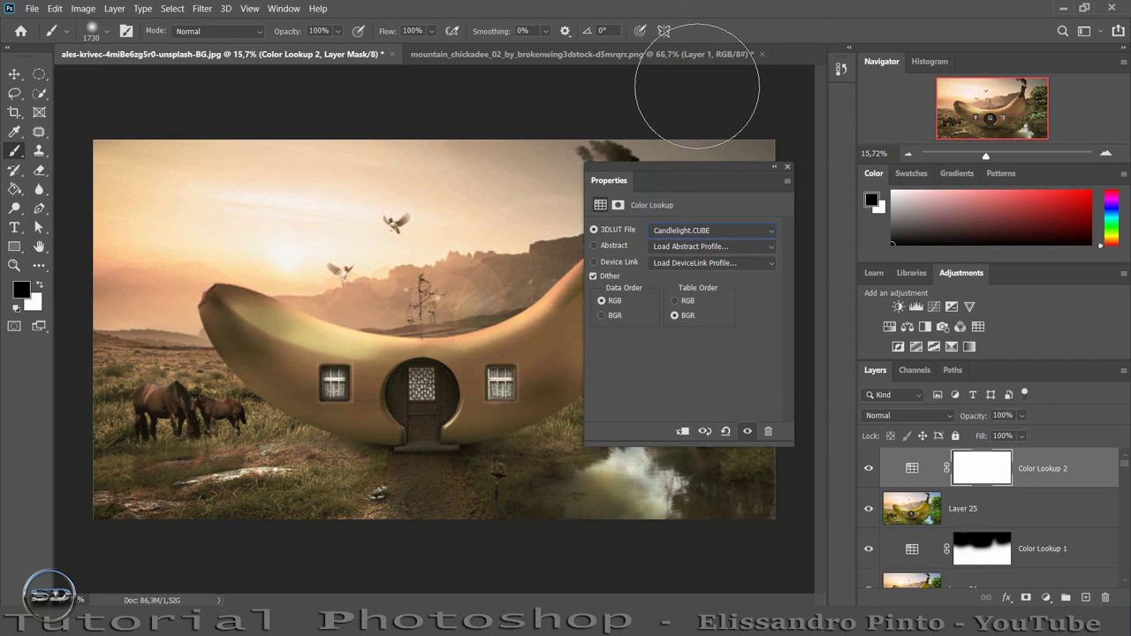
{"action": "key", "text": "Down"}
{"action": "key", "text": "Down"}
{"action": "key", "text": "Down"}
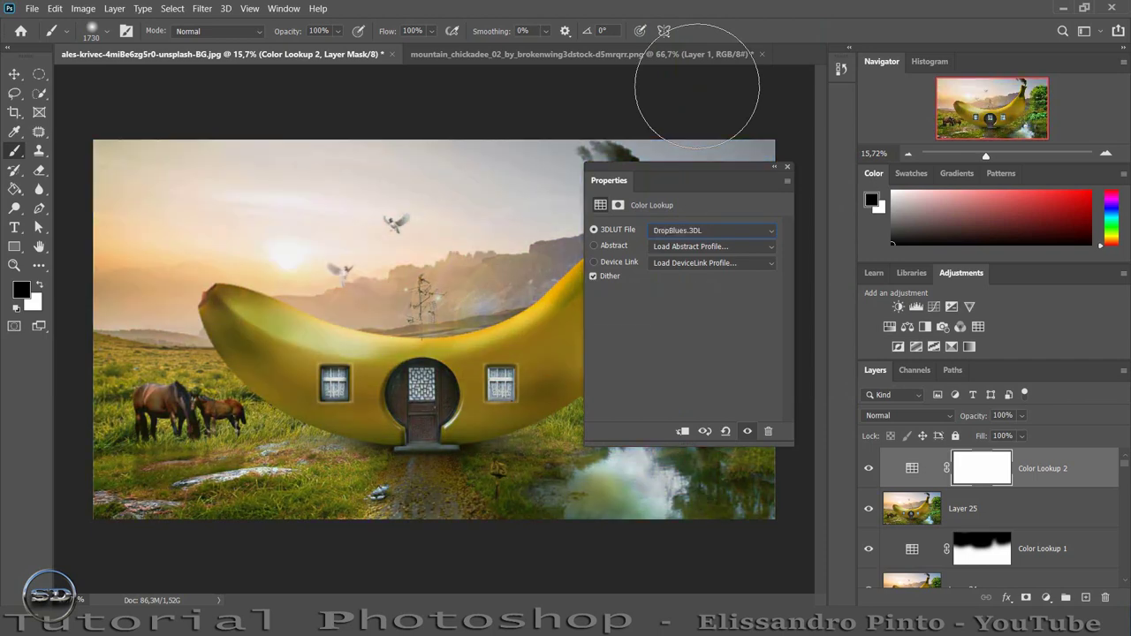
{"action": "key", "text": "Down"}
{"action": "key", "text": "Down"}
{"action": "key", "text": "Down"}
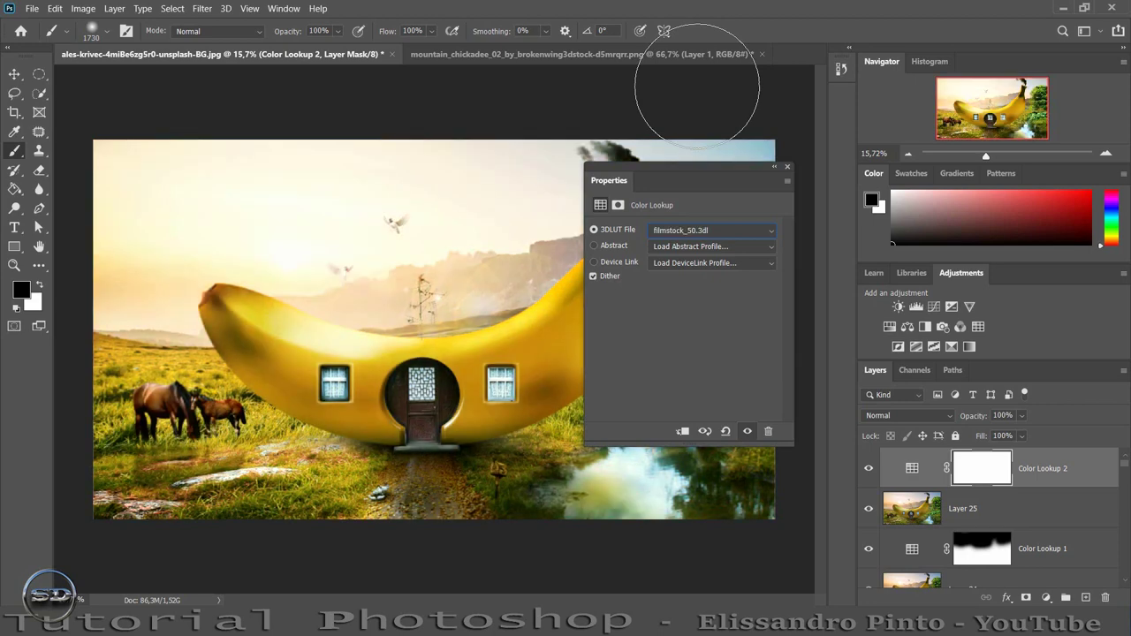
{"action": "key", "text": "Down"}
{"action": "key", "text": "Down"}
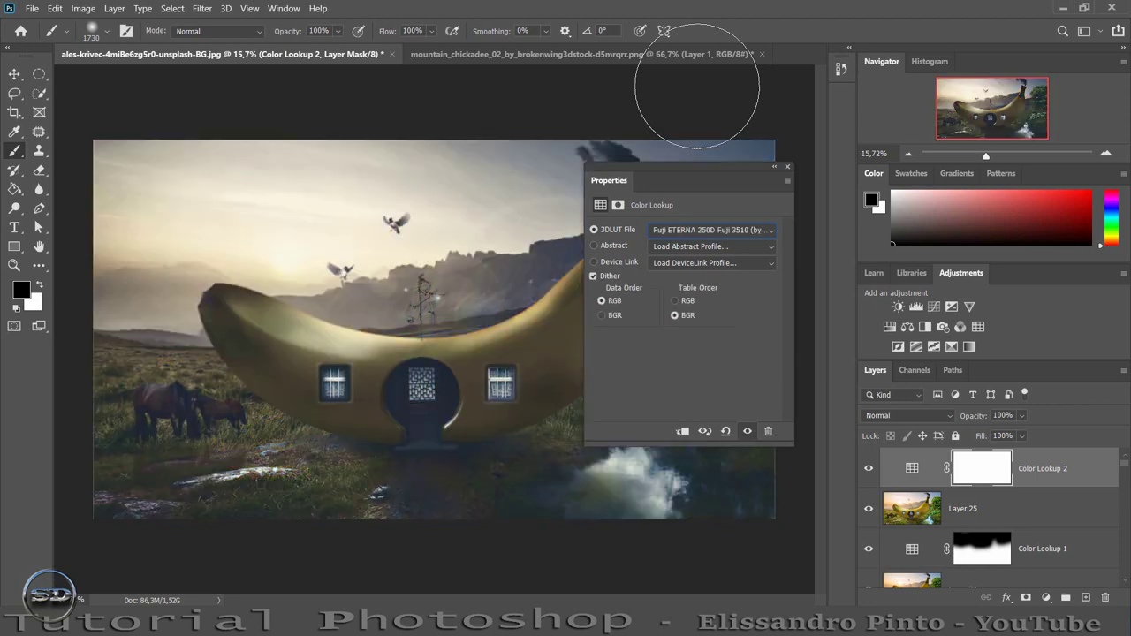
{"action": "key", "text": "Down"}
{"action": "key", "text": "Down"}
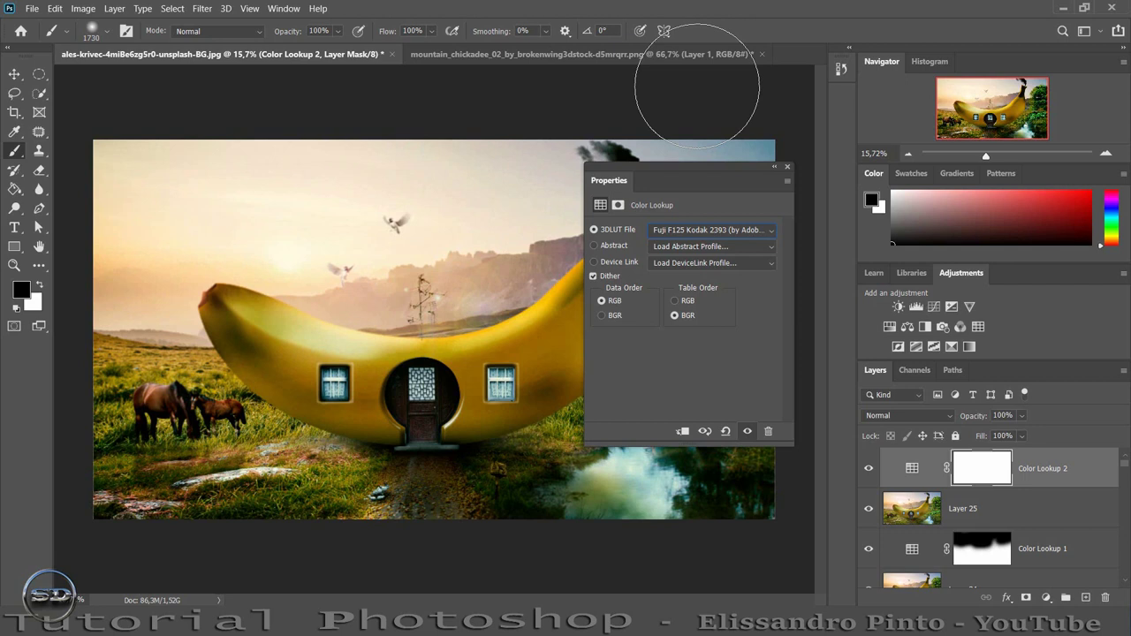
{"action": "left_click", "coordinate": [788, 166]}
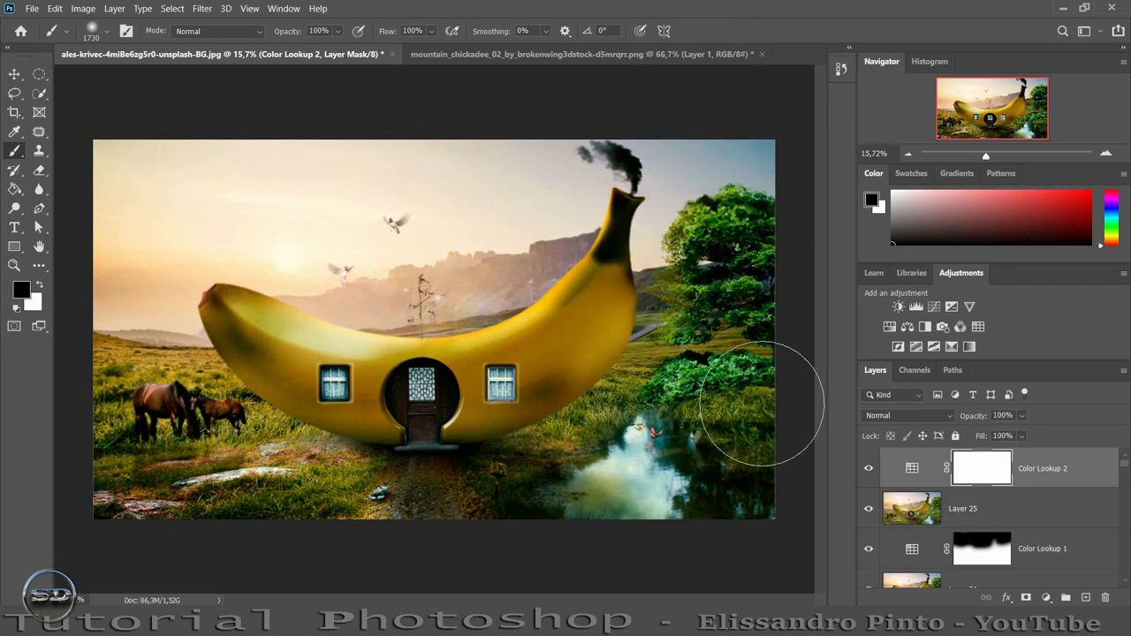
- Fill Color Lookup 2's mask black, brush white over the ground right of the door, and set fill to 75%
{"action": "left_click", "coordinate": [14, 189]}
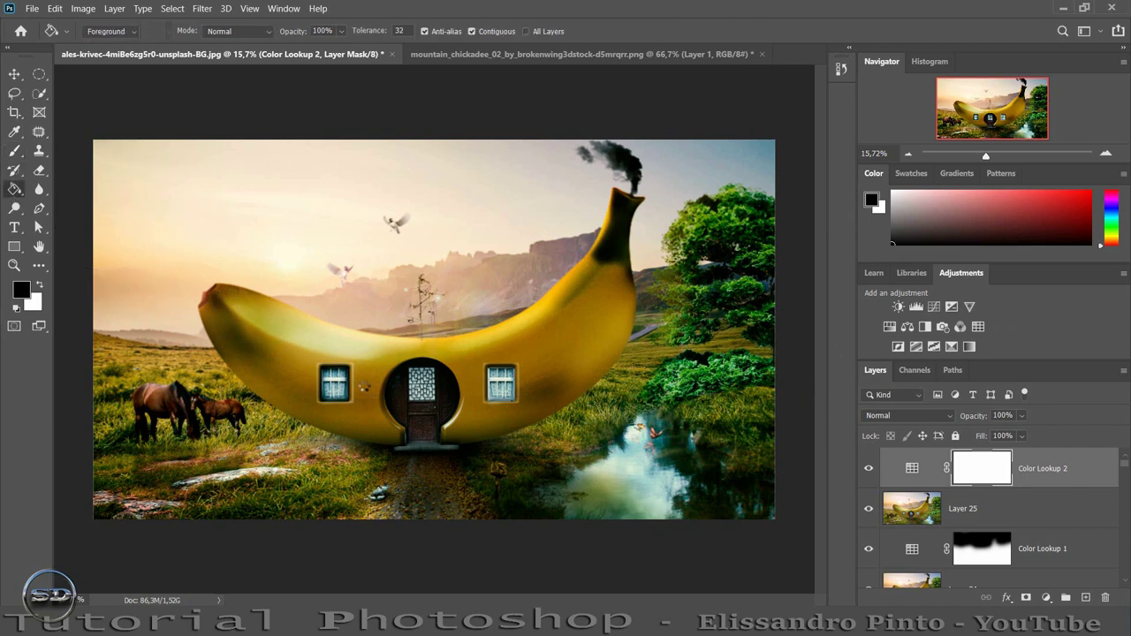
{"action": "left_click", "coordinate": [363, 386]}
{"action": "left_click", "coordinate": [14, 151]}
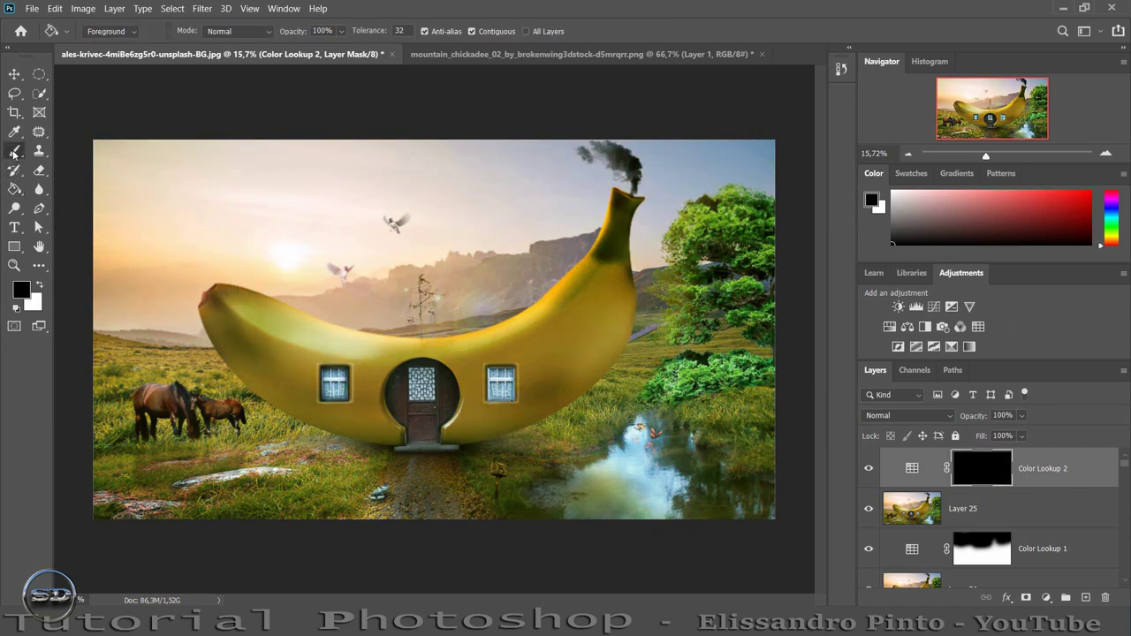
{"action": "left_click", "coordinate": [39, 285]}
{"action": "mouse_move", "coordinate": [404, 431]}
{"action": "left_mouse_down"}
{"action": "mouse_move", "coordinate": [669, 561]}
{"action": "mouse_move", "coordinate": [752, 505]}
{"action": "left_mouse_up"}
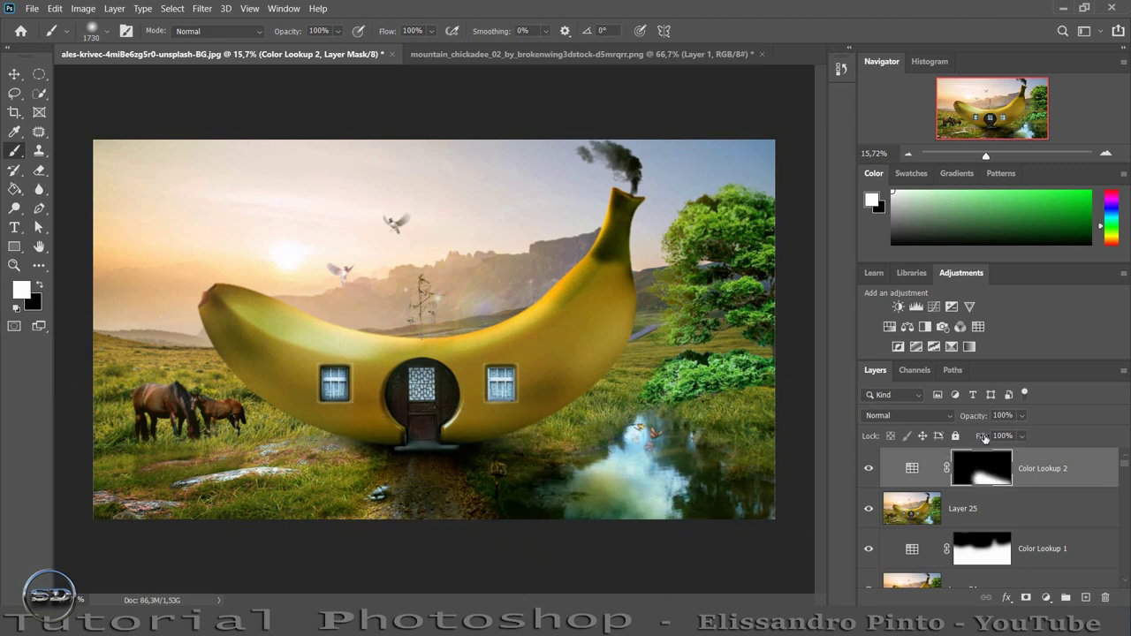
{"action": "mouse_move", "coordinate": [985, 438]}
{"action": "left_mouse_down"}
{"action": "mouse_move", "coordinate": [970, 438]}
{"action": "mouse_move", "coordinate": [971, 421]}
{"action": "left_mouse_up"}
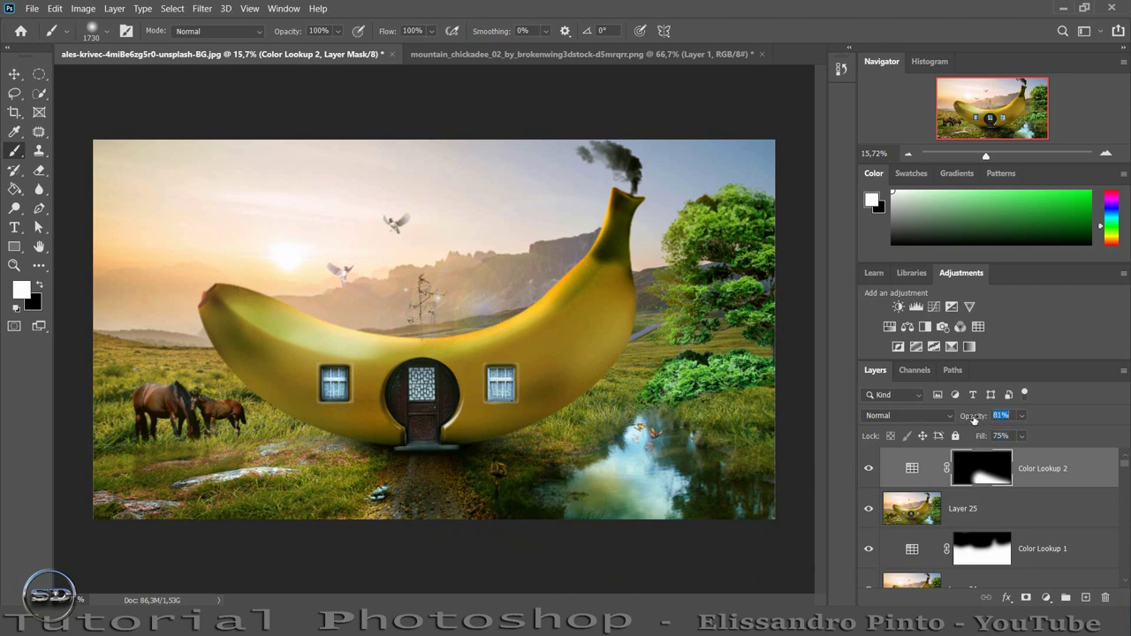
{"action": "left_click", "coordinate": [868, 469]}
{"action": "left_click", "coordinate": [868, 469]}
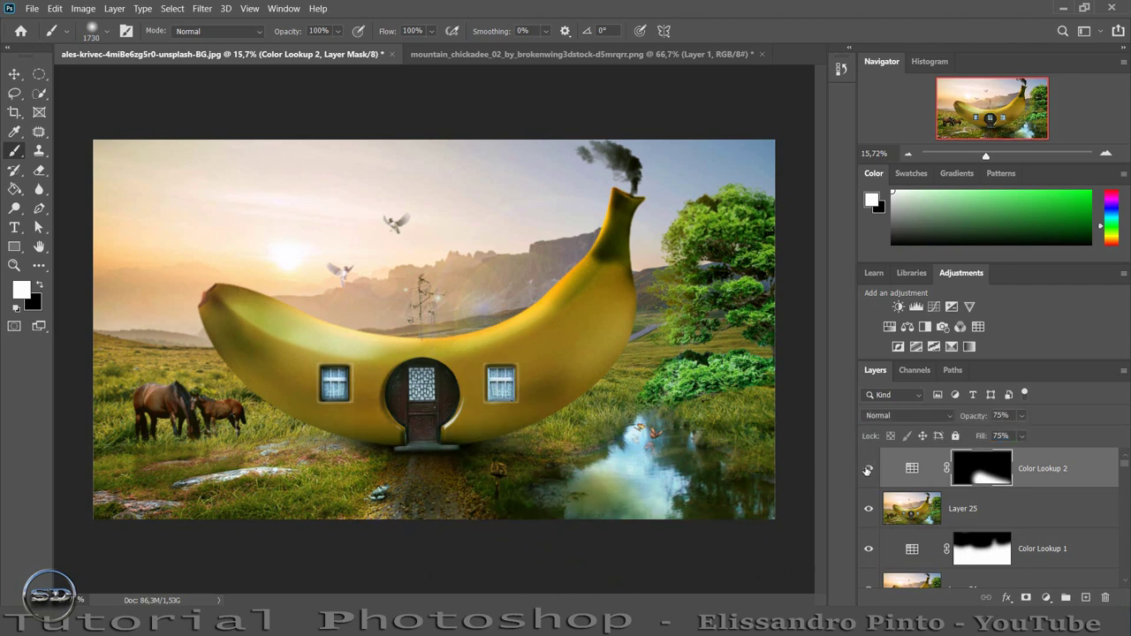
- Remove the grade along the bottom edge in black and set Color Lookup 2's opacity to 55%
{"action": "left_click", "coordinate": [39, 286]}
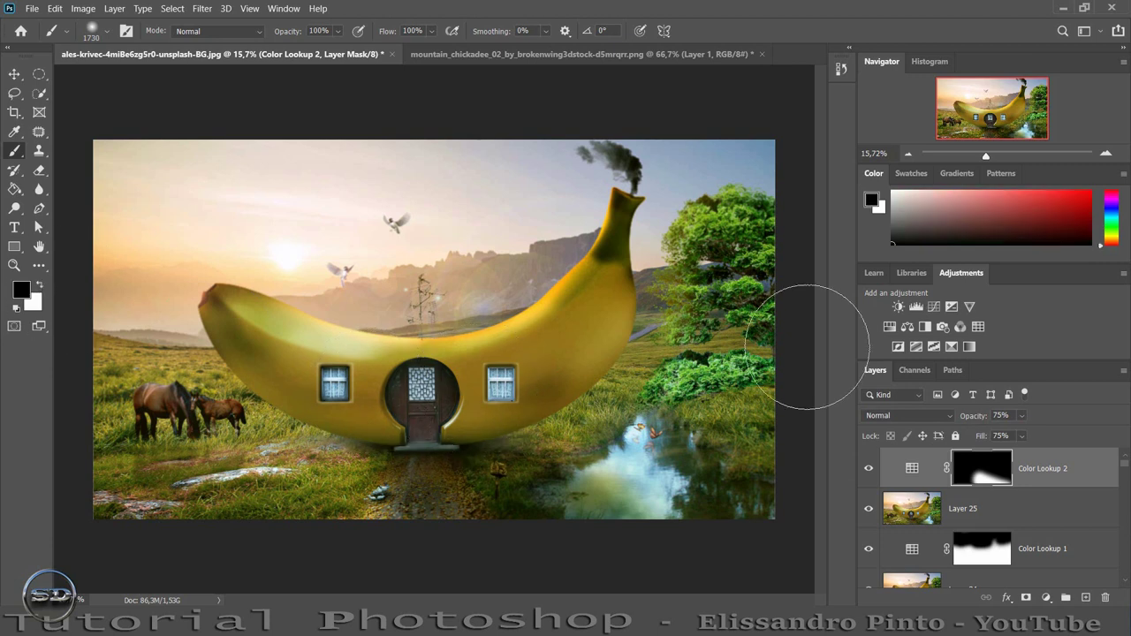
{"action": "left_click", "coordinate": [867, 469]}
{"action": "left_click", "coordinate": [868, 472]}
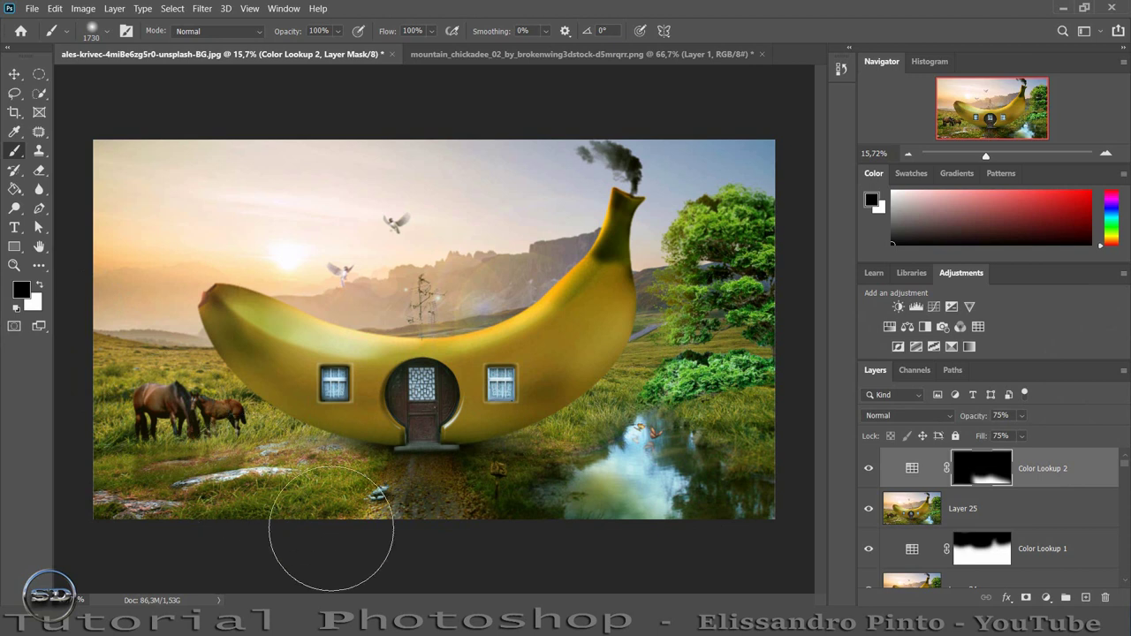
{"action": "mouse_move", "coordinate": [328, 542]}
{"action": "left_mouse_down"}
{"action": "mouse_move", "coordinate": [391, 543]}
{"action": "mouse_move", "coordinate": [308, 550]}
{"action": "left_mouse_up"}
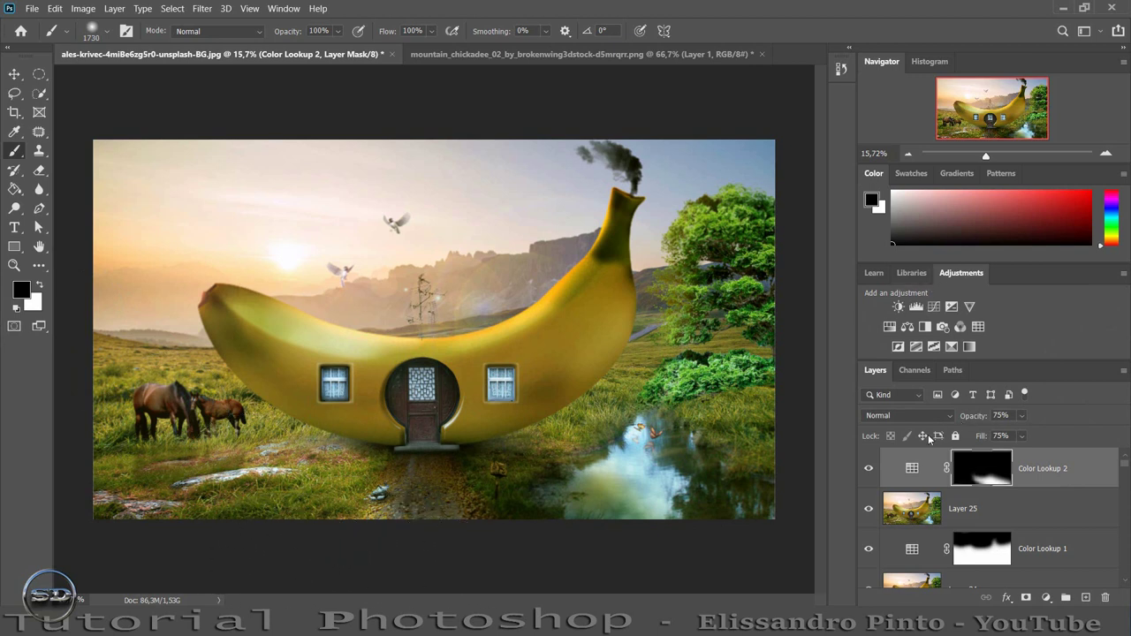
{"action": "left_click", "coordinate": [867, 469]}
{"action": "left_click", "coordinate": [867, 470]}
{"action": "left_click_drag", "start_coordinate": [981, 419], "coordinate": [966, 420]}
{"action": "key", "text": "Return"}
- Stamp all visible layers into merged Layer 26, inspect the door and path, and open the Nik Collection filters
{"action": "key", "text": "ctrl+alt+shift+e"}
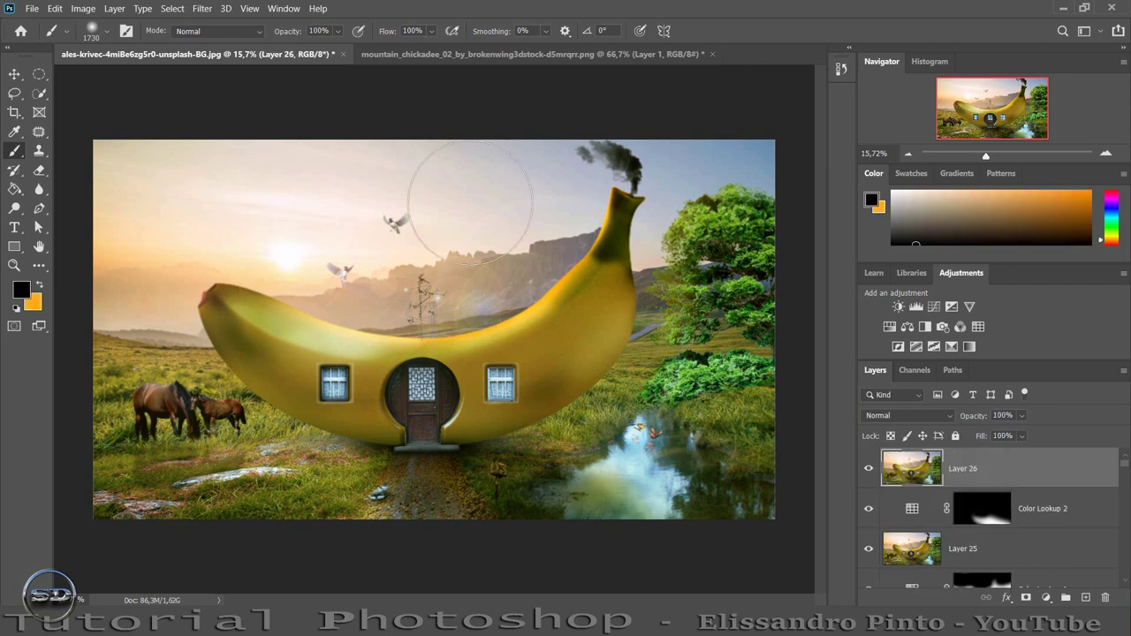
{"action": "left_click", "coordinate": [201, 11]}
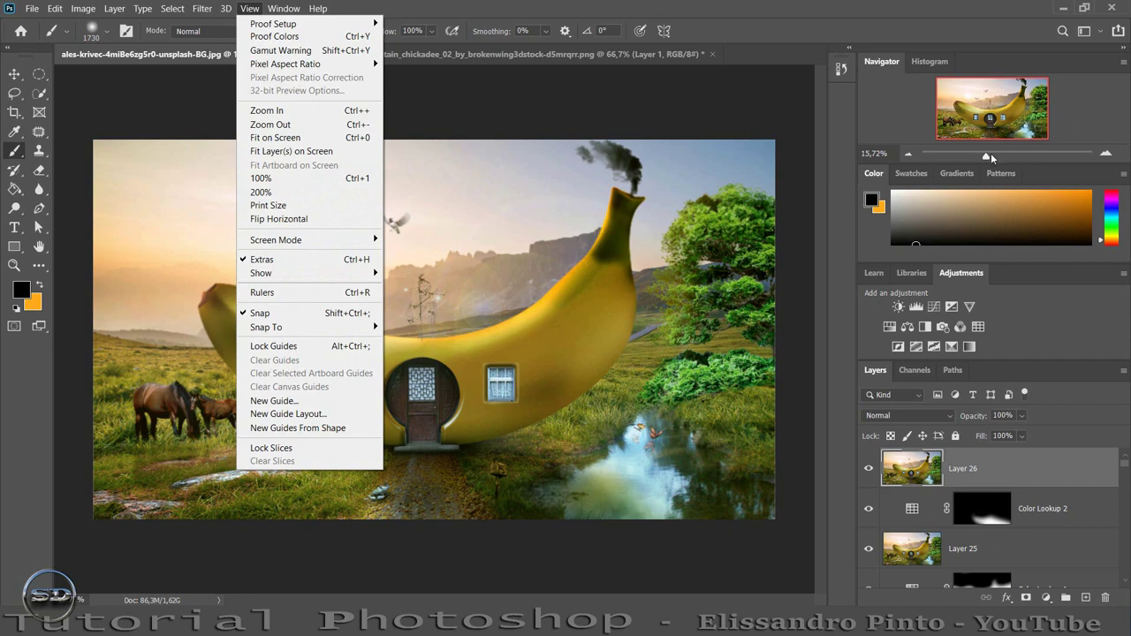
{"action": "mouse_move", "coordinate": [988, 155]}
{"action": "left_mouse_down"}
{"action": "mouse_move", "coordinate": [1001, 155]}
{"action": "mouse_move", "coordinate": [987, 142]}
{"action": "left_mouse_up"}
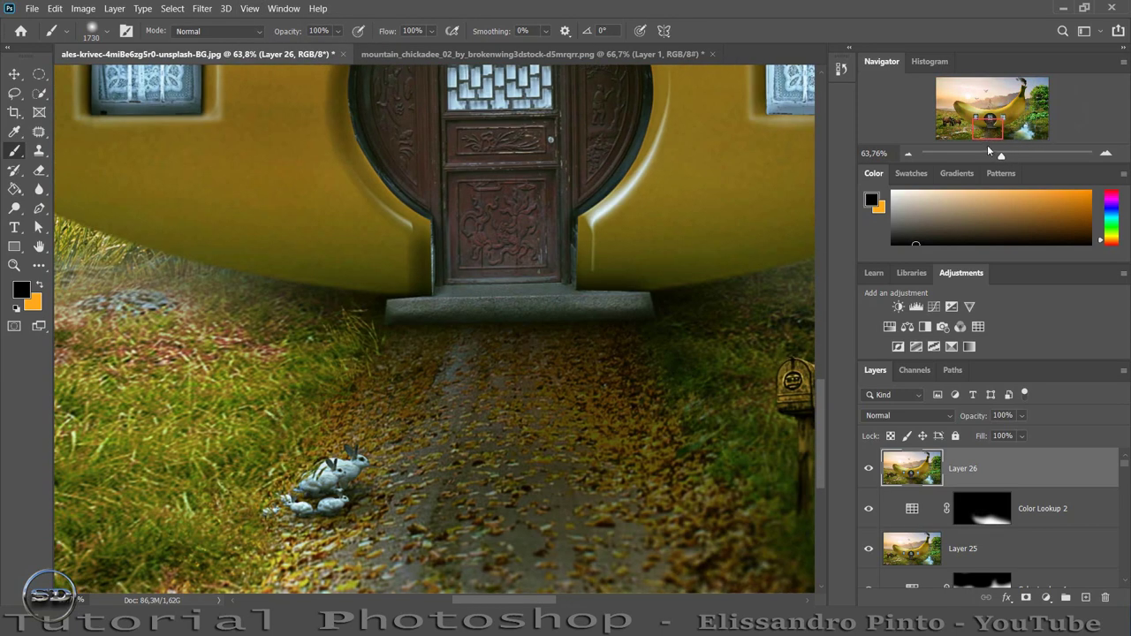
{"action": "left_click_drag", "start_coordinate": [1001, 156], "coordinate": [987, 157]}
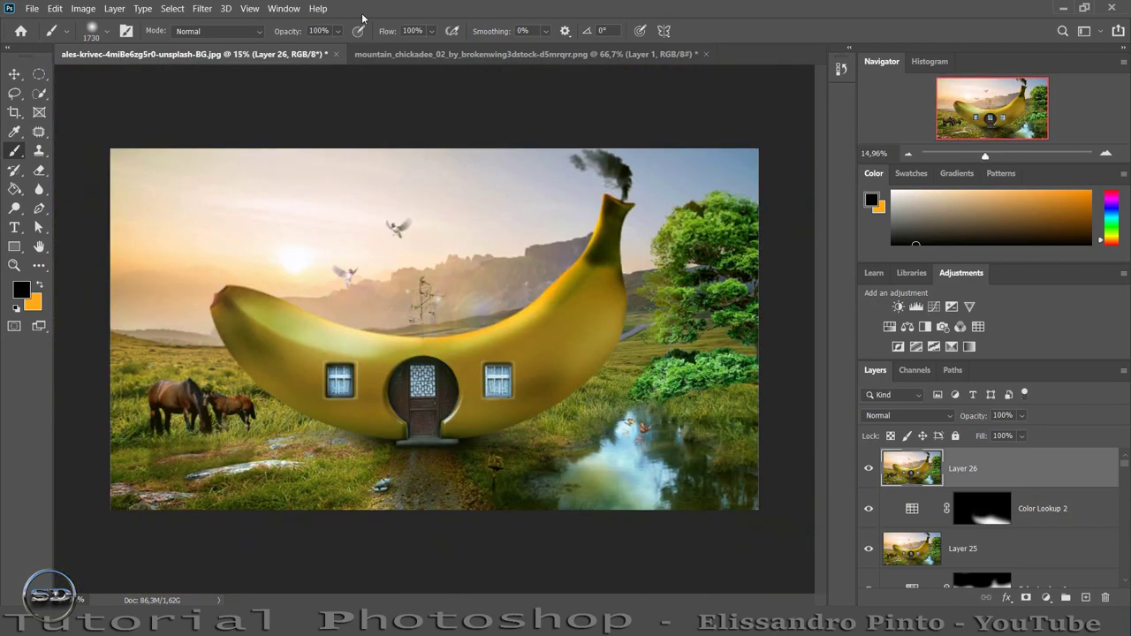
{"action": "left_click", "coordinate": [201, 8]}
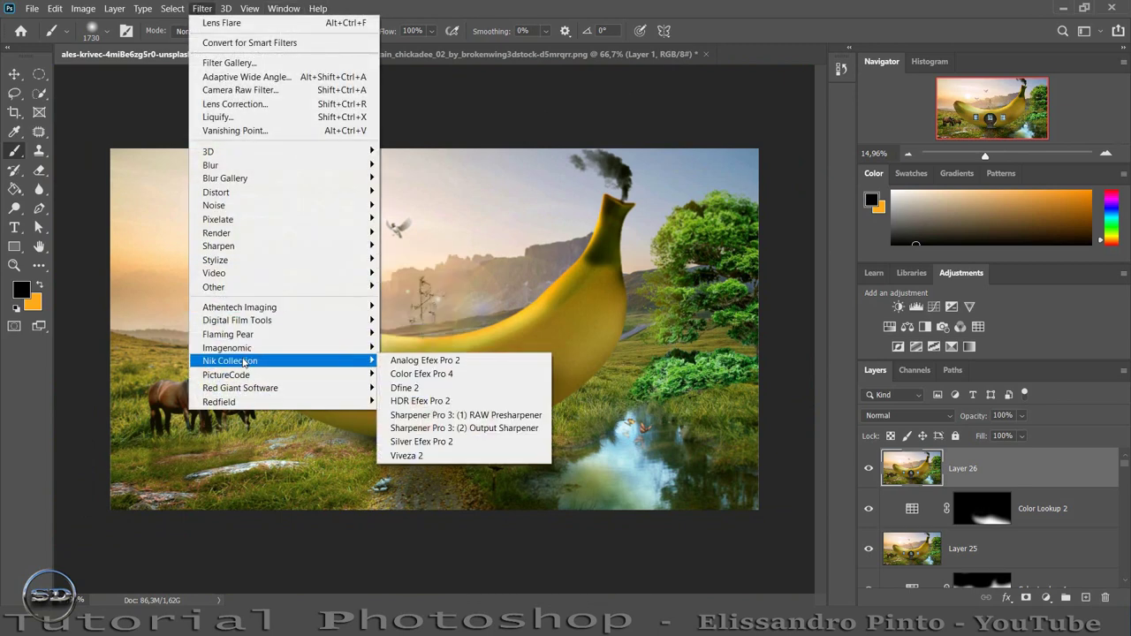
{"action": "mouse_move", "coordinate": [230, 361]}
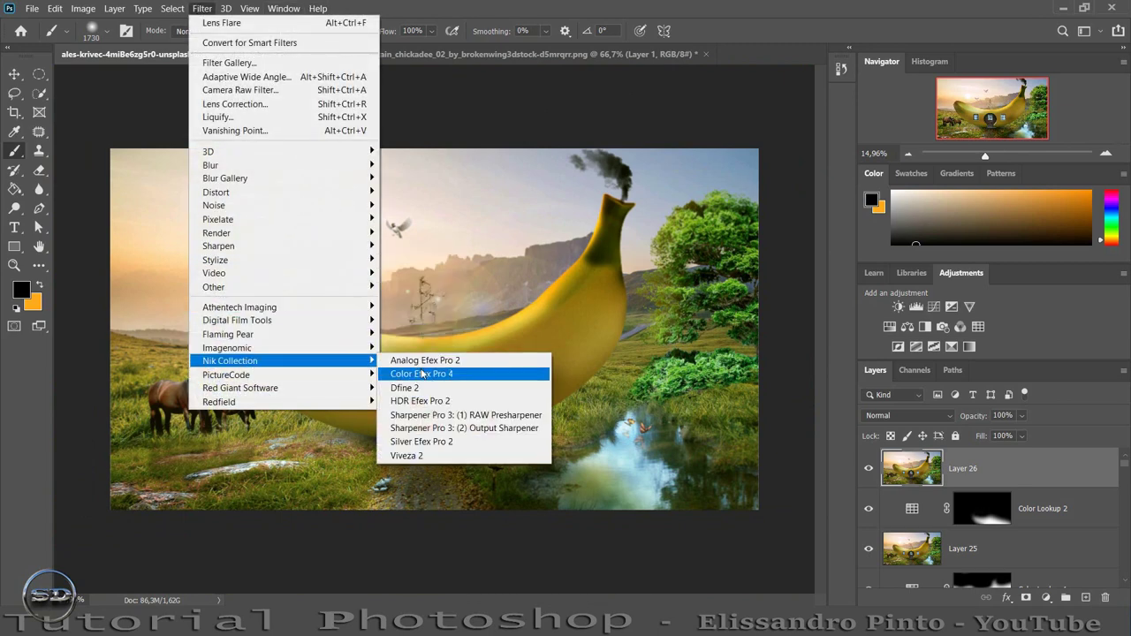
- In Color Efex Pro 4, apply Bi-Color Filters with the Musgo 3 colour set at 20% opacity
{"action": "left_click", "coordinate": [422, 374]}
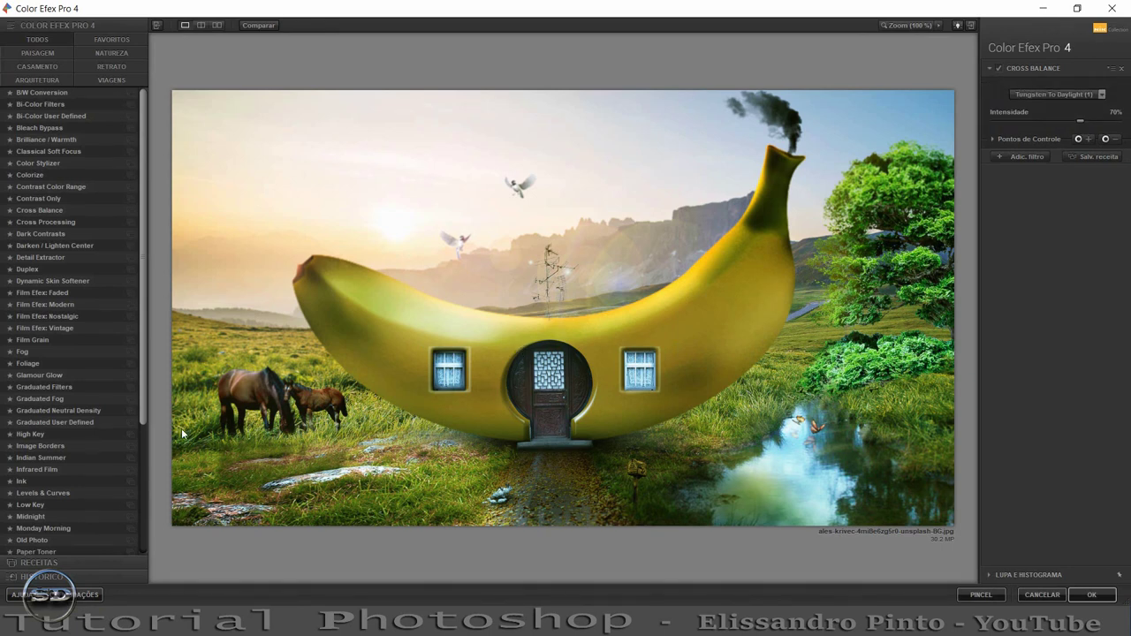
{"action": "left_click", "coordinate": [42, 244]}
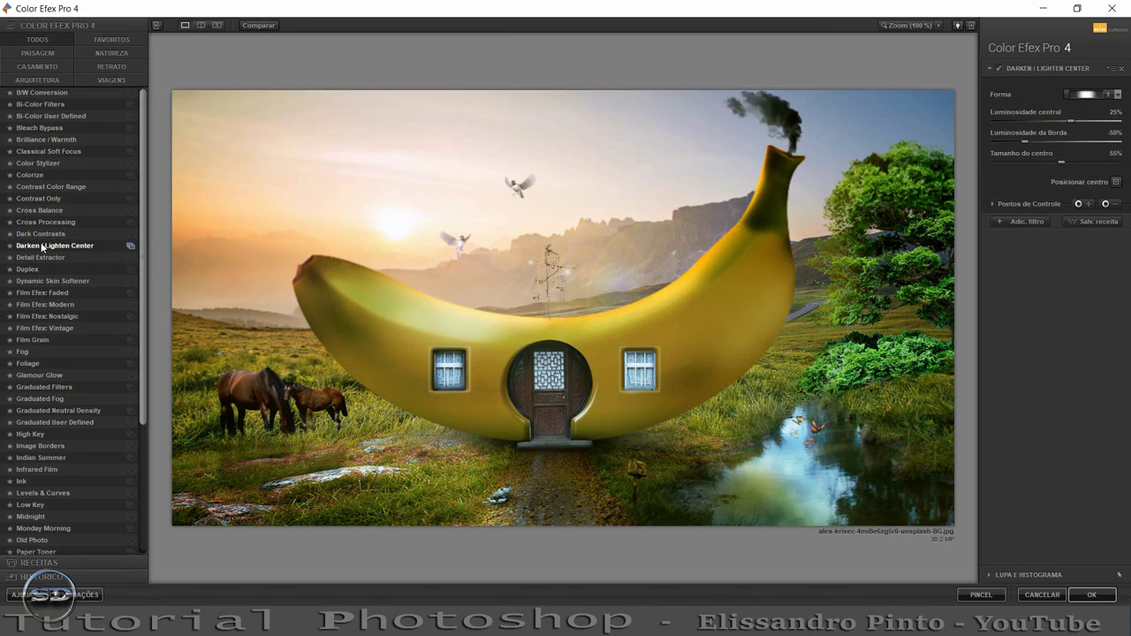
{"action": "left_click", "coordinate": [29, 120]}
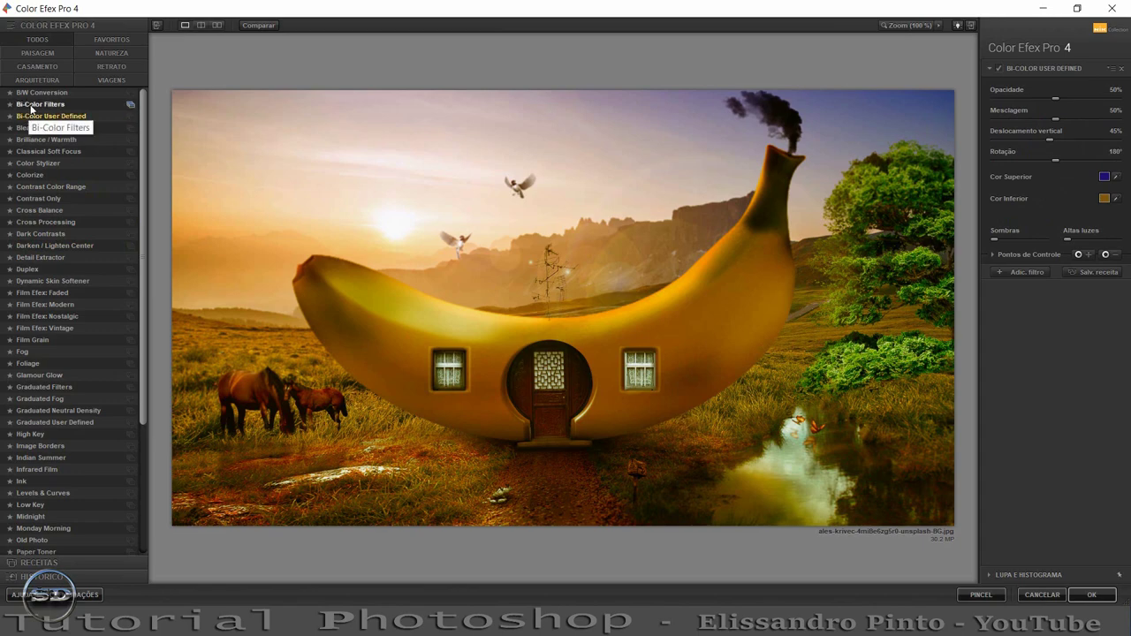
{"action": "left_click", "coordinate": [31, 106]}
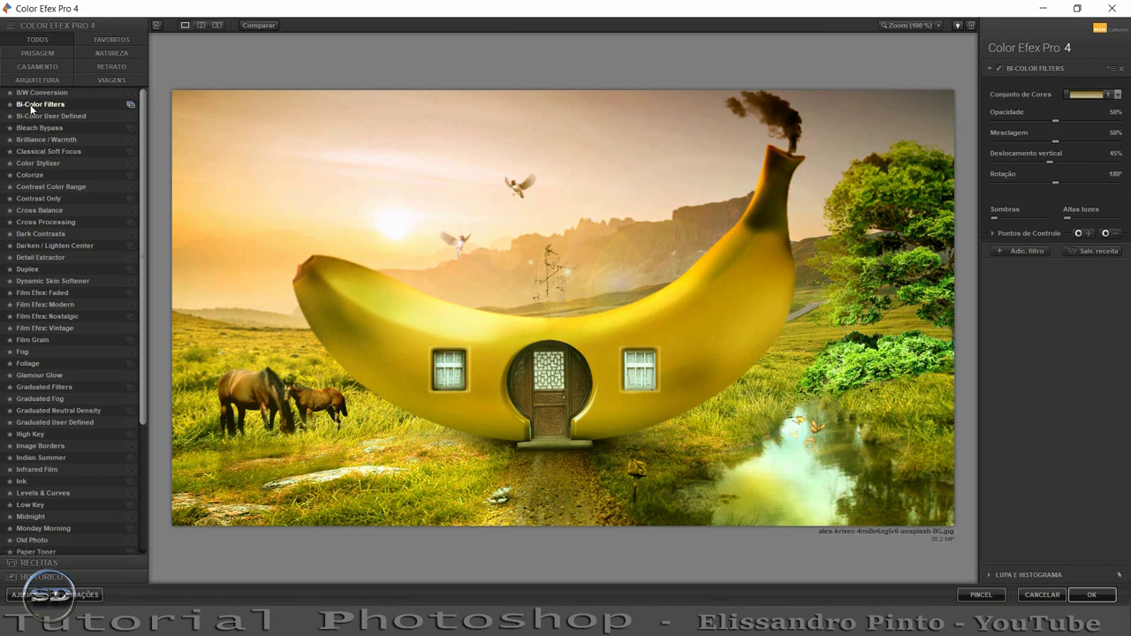
{"action": "left_click", "coordinate": [1118, 95]}
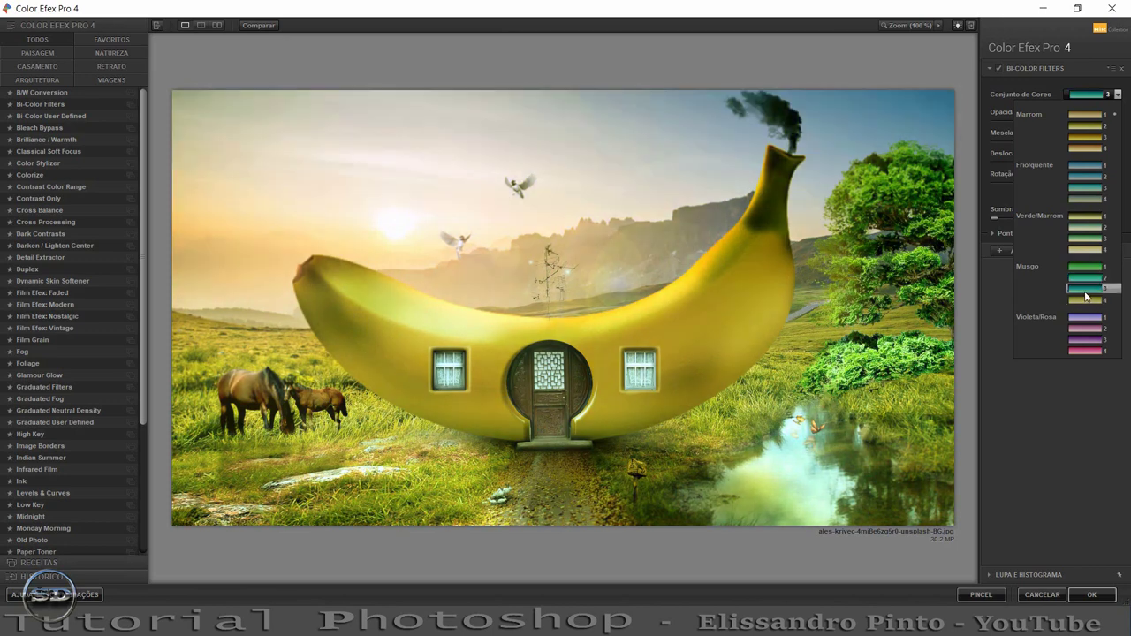
{"action": "left_click", "coordinate": [1085, 292]}
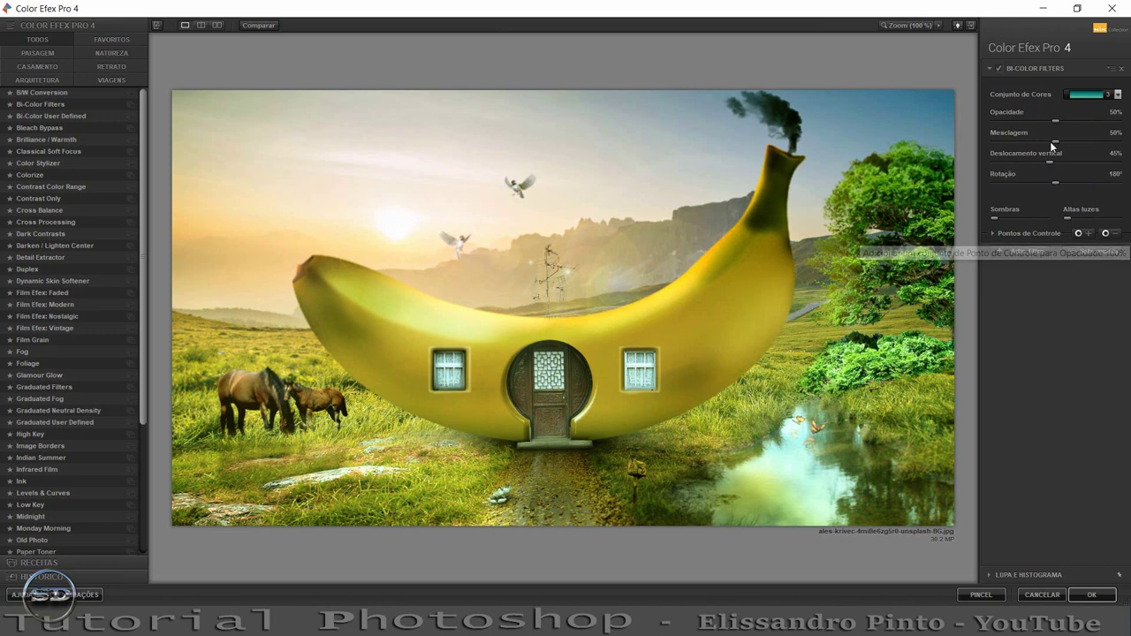
{"action": "left_click_drag", "start_coordinate": [1059, 120], "coordinate": [1024, 125]}
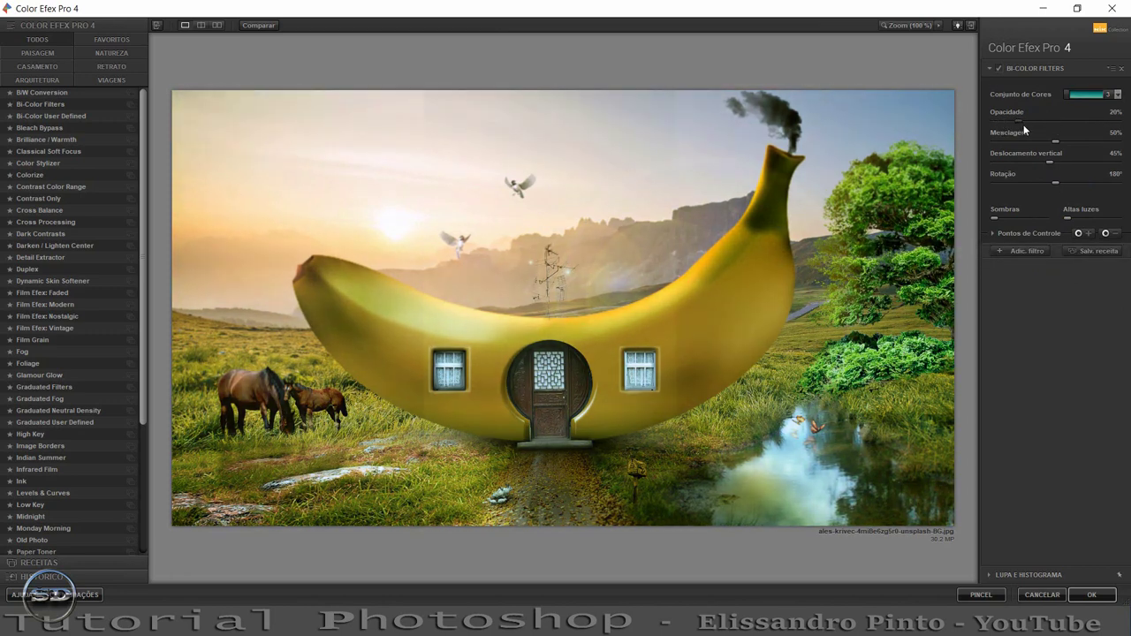
- Add a second Color Efex filter, Cross Processing with method L02, and apply the grade
{"action": "left_click", "coordinate": [1009, 251]}
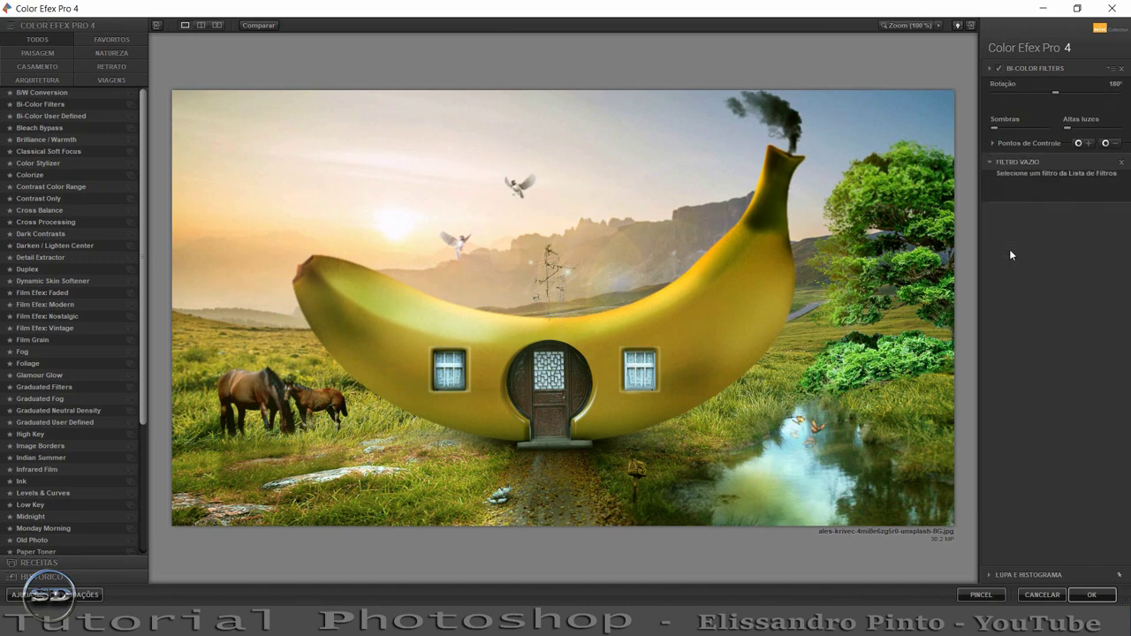
{"action": "left_click", "coordinate": [28, 152]}
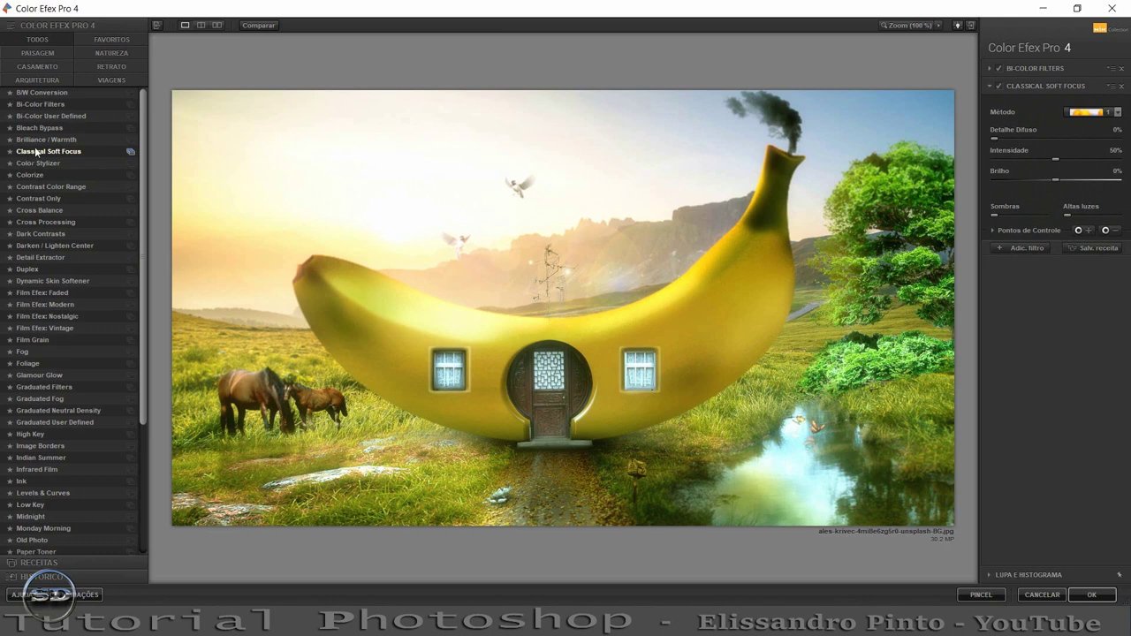
{"action": "left_click", "coordinate": [32, 222]}
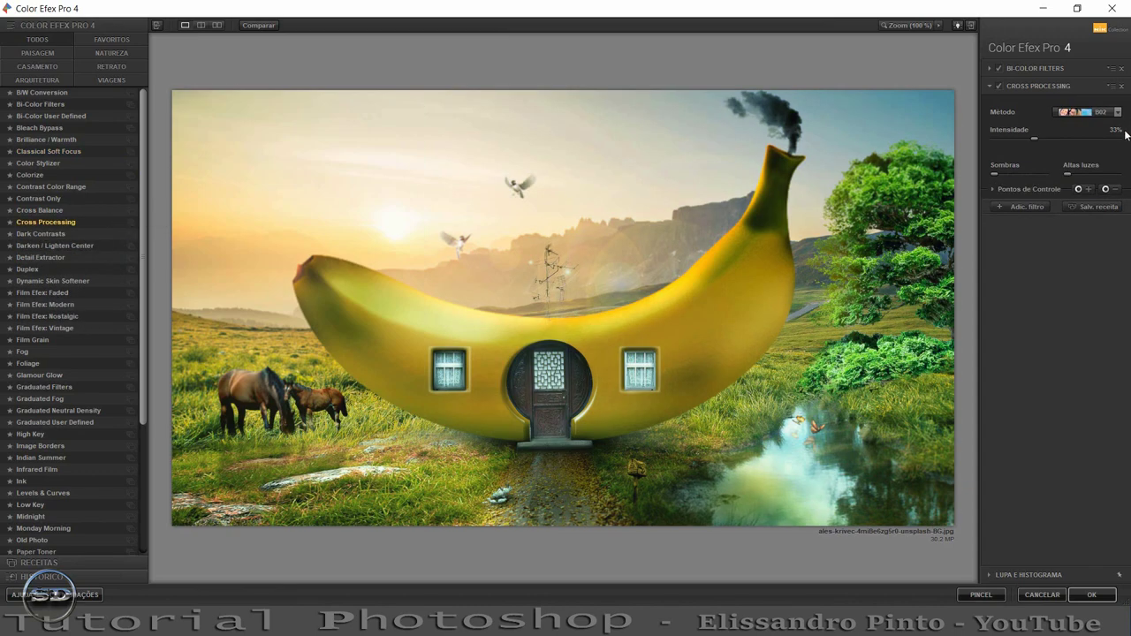
{"action": "left_click", "coordinate": [1101, 111]}
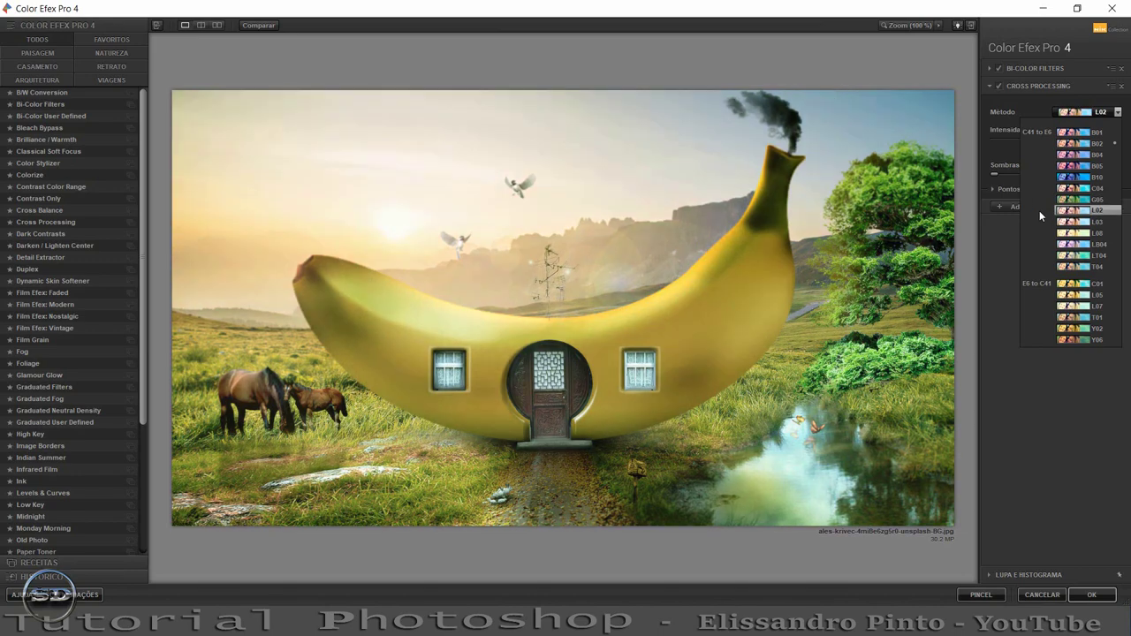
{"action": "left_click", "coordinate": [1039, 211]}
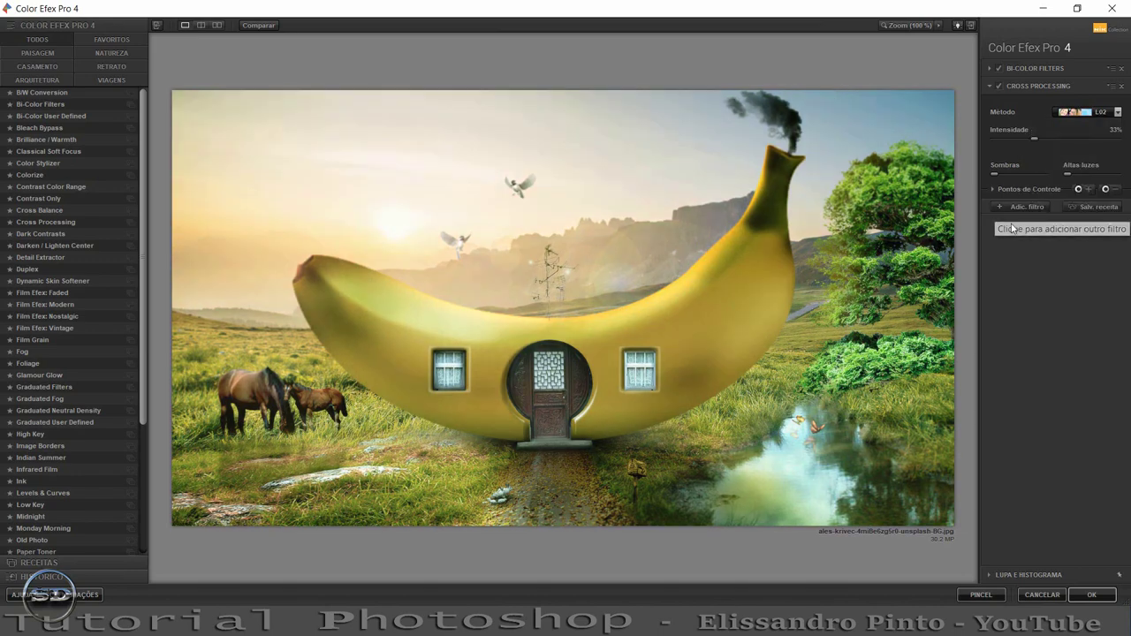
{"action": "left_click", "coordinate": [1089, 596]}
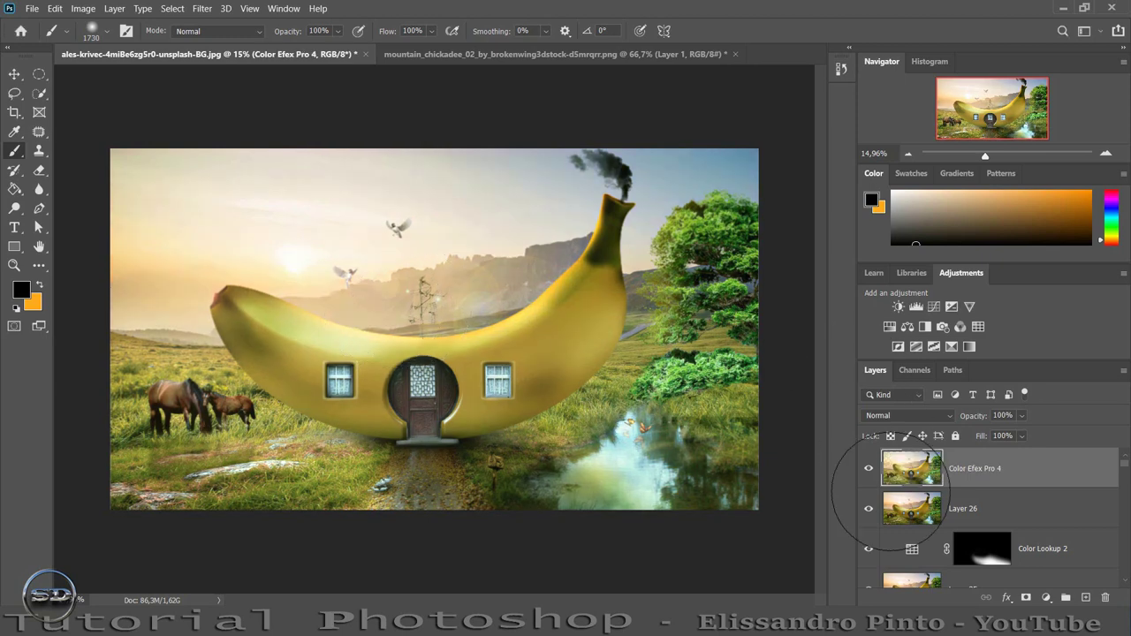
- Toggle the Color Efex Pro 4 layer to compare and lower its fill to 62%
{"action": "left_click", "coordinate": [869, 470]}
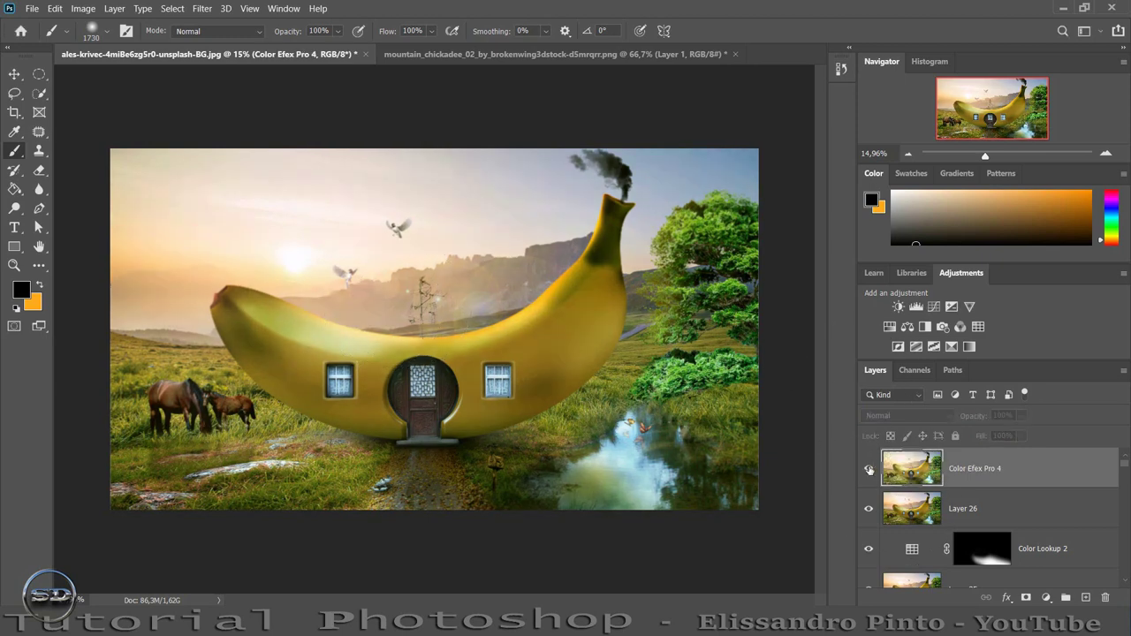
{"action": "left_click", "coordinate": [869, 469]}
{"action": "left_click", "coordinate": [869, 469]}
{"action": "left_click", "coordinate": [869, 469]}
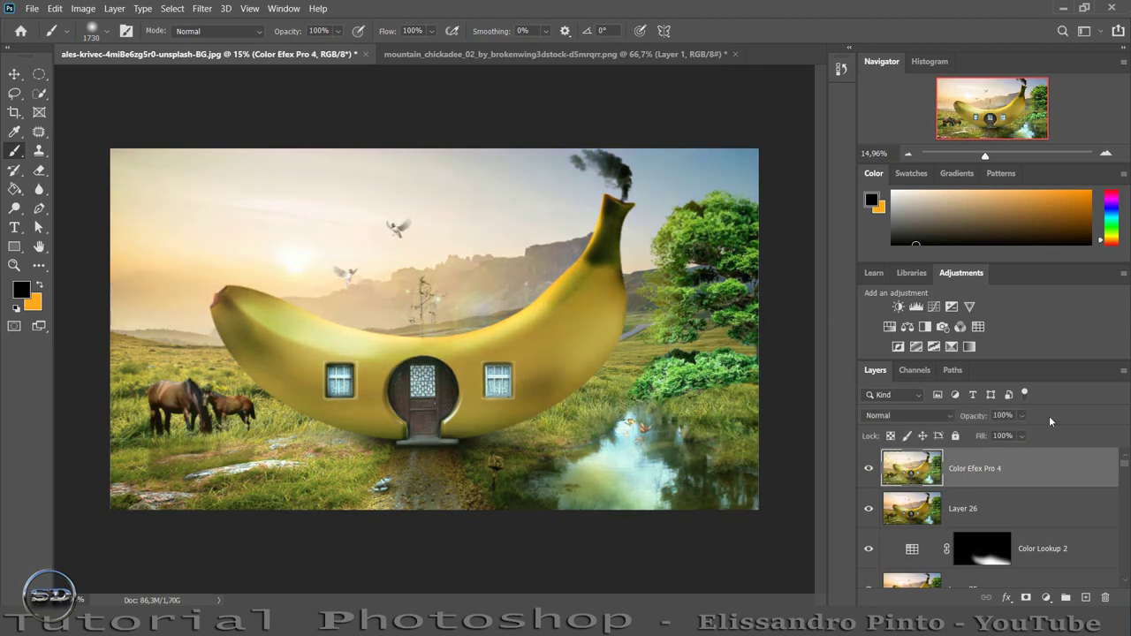
{"action": "mouse_move", "coordinate": [983, 438]}
{"action": "left_mouse_down"}
{"action": "mouse_move", "coordinate": [956, 436]}
{"action": "mouse_move", "coordinate": [963, 415]}
{"action": "left_mouse_up"}
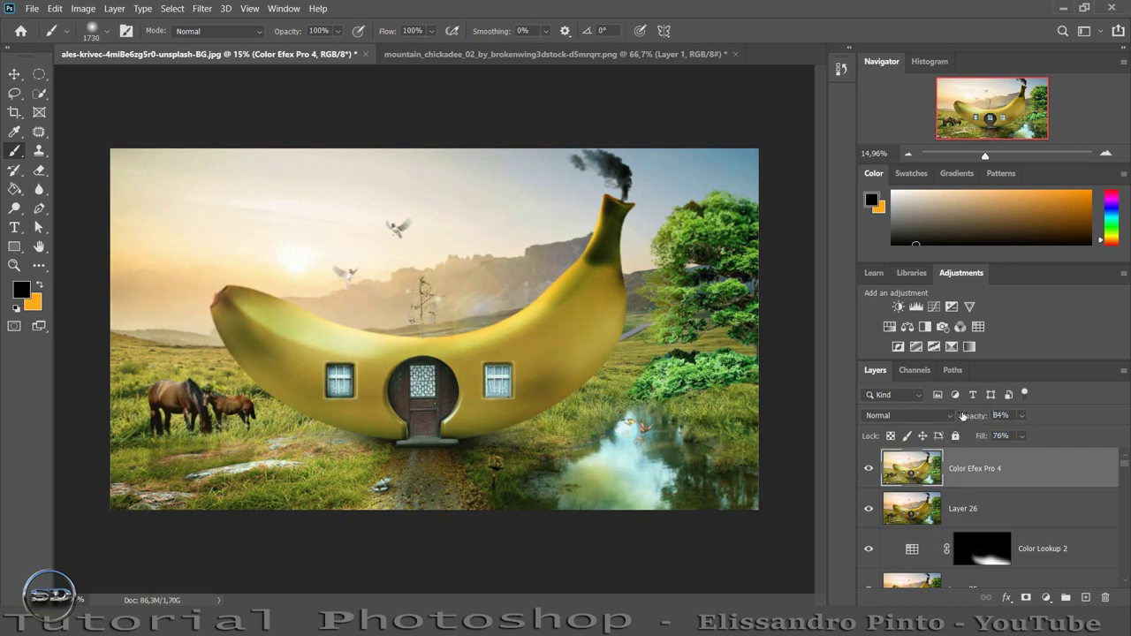
{"action": "left_click", "coordinate": [868, 469]}
{"action": "left_click", "coordinate": [869, 470]}
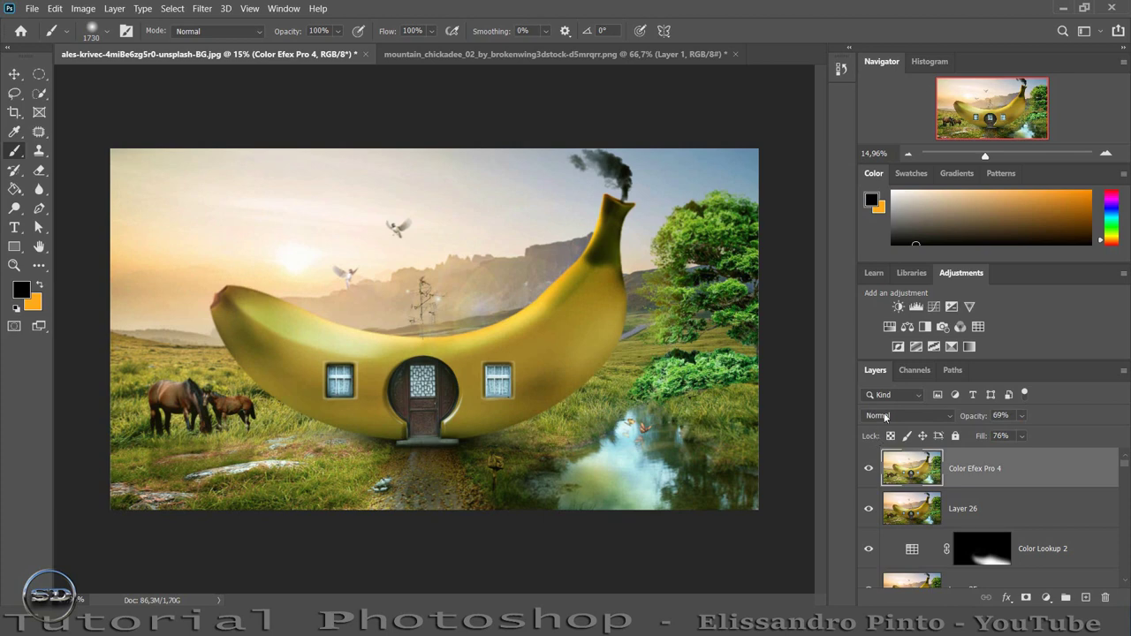
- Switch the Color Efex Pro 4 layer to Overlay blend mode at 31% opacity
{"action": "left_click", "coordinate": [884, 417]}
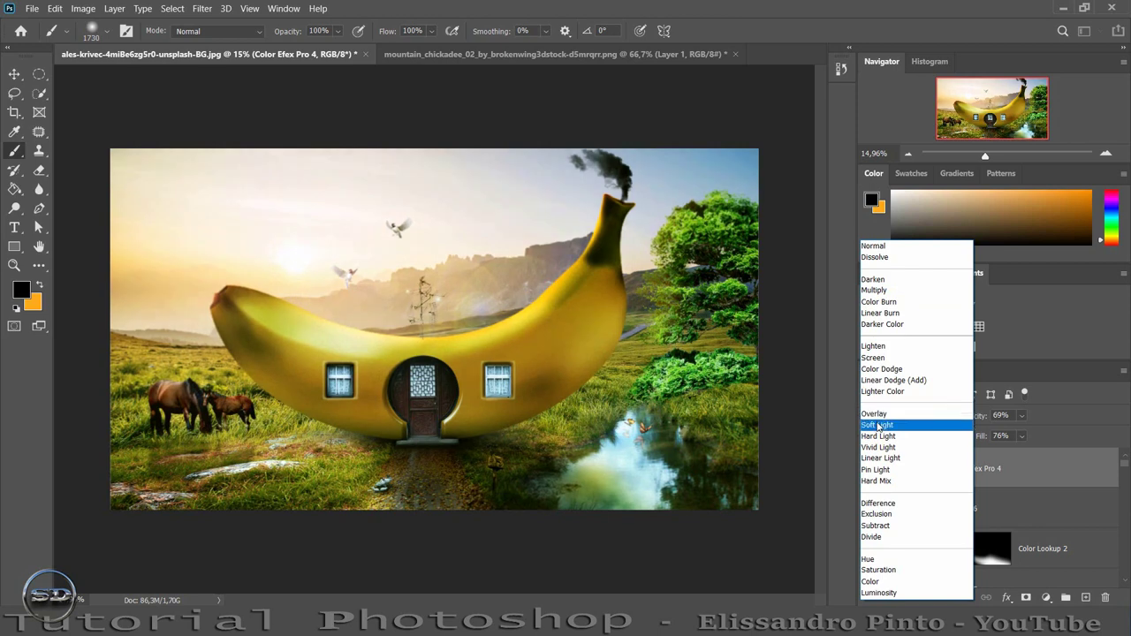
{"action": "left_click", "coordinate": [878, 414]}
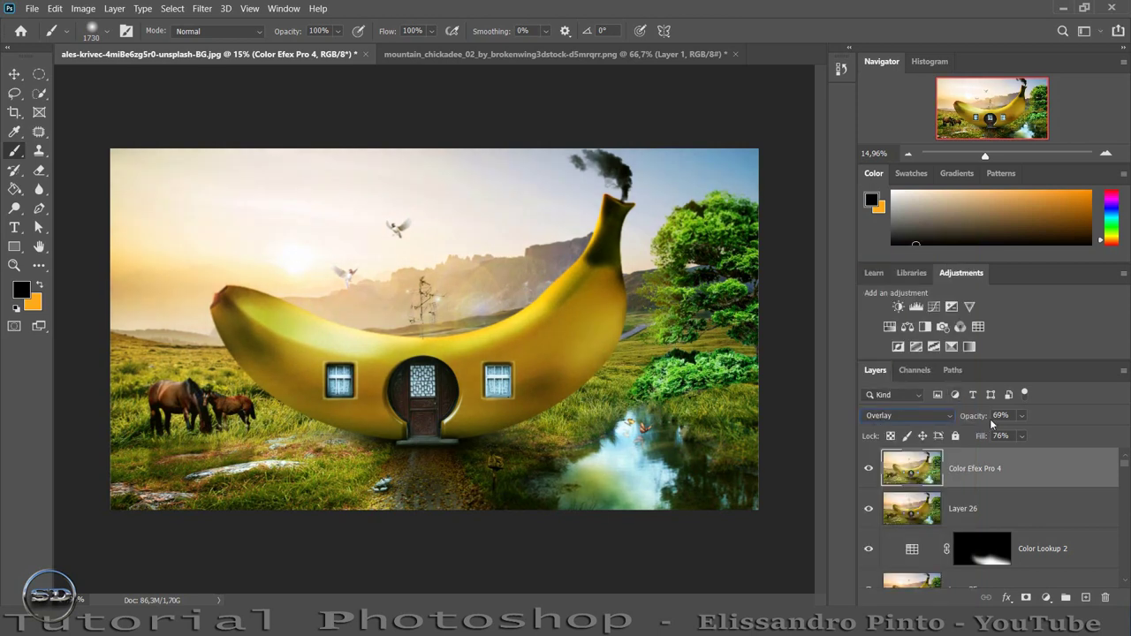
{"action": "mouse_move", "coordinate": [985, 420]}
{"action": "left_mouse_down"}
{"action": "mouse_move", "coordinate": [960, 423]}
{"action": "mouse_move", "coordinate": [959, 441]}
{"action": "left_mouse_up"}
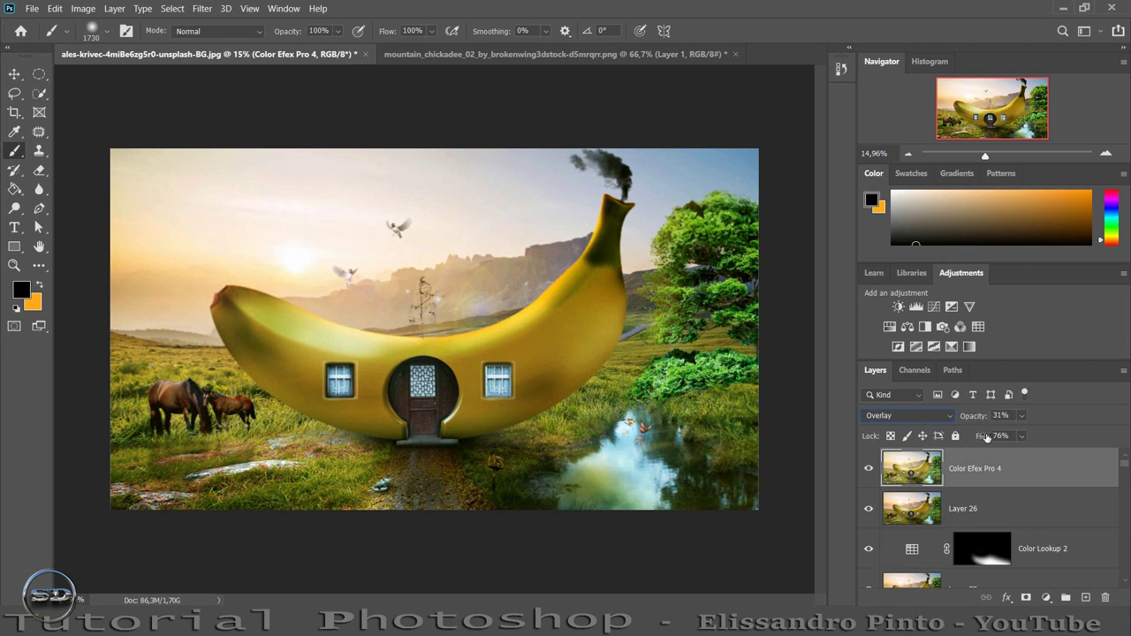
{"action": "left_click", "coordinate": [869, 469]}
{"action": "left_click", "coordinate": [870, 469]}
- Stamp visible layers into Layer 27 and apply Camera Raw with Texture +100 and Clarity +95
{"action": "key", "text": "ctrl+shift+alt+e"}
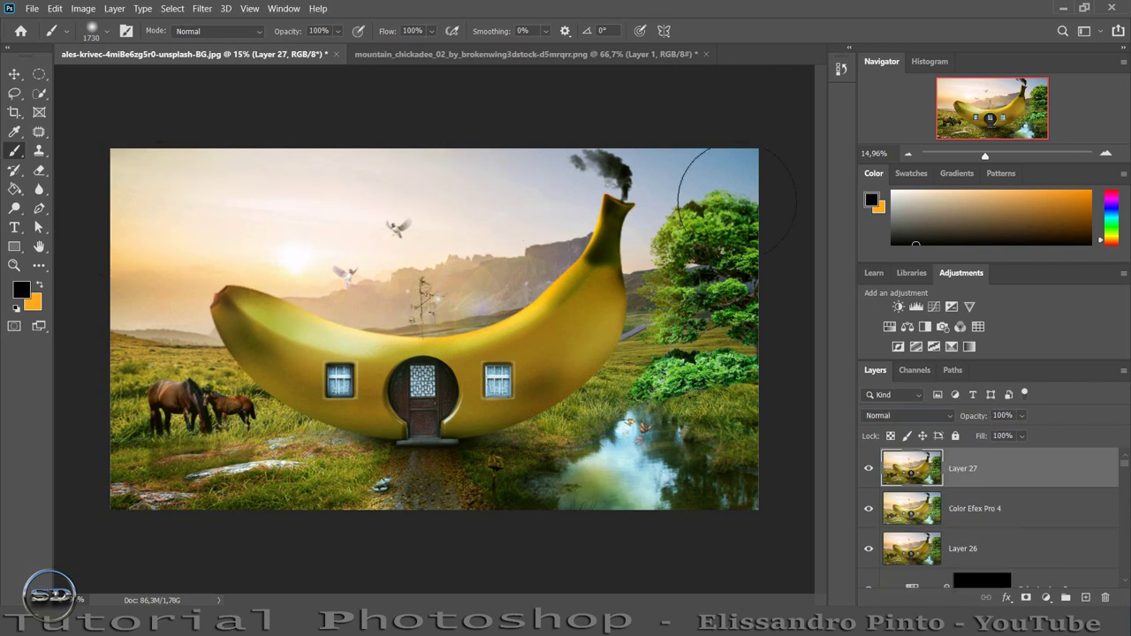
{"action": "left_click", "coordinate": [203, 10]}
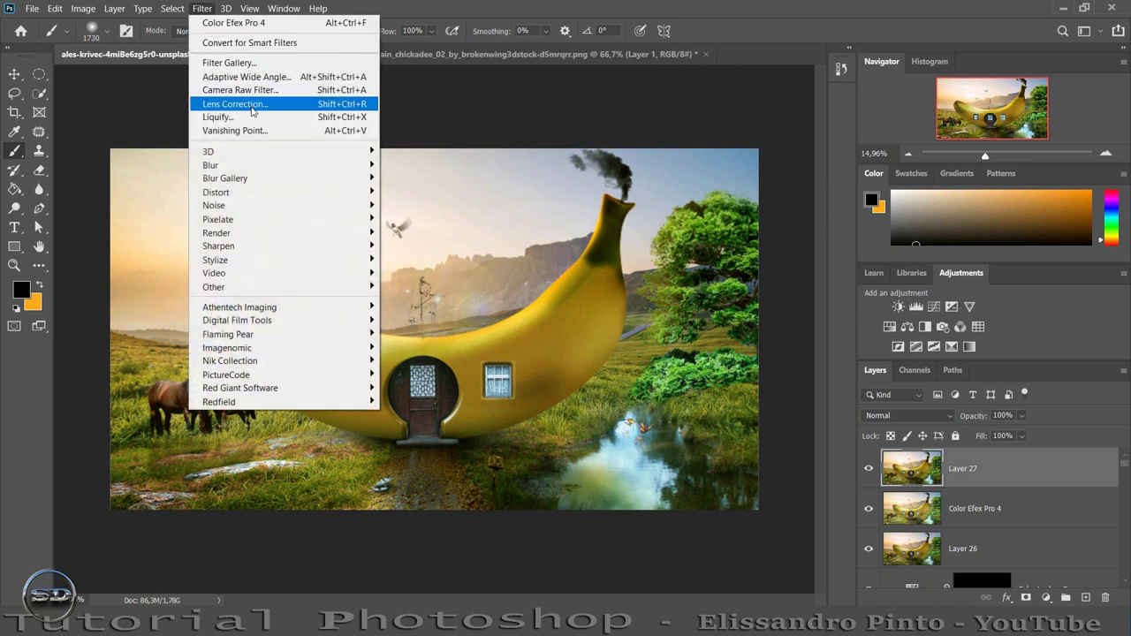
{"action": "left_click", "coordinate": [247, 91]}
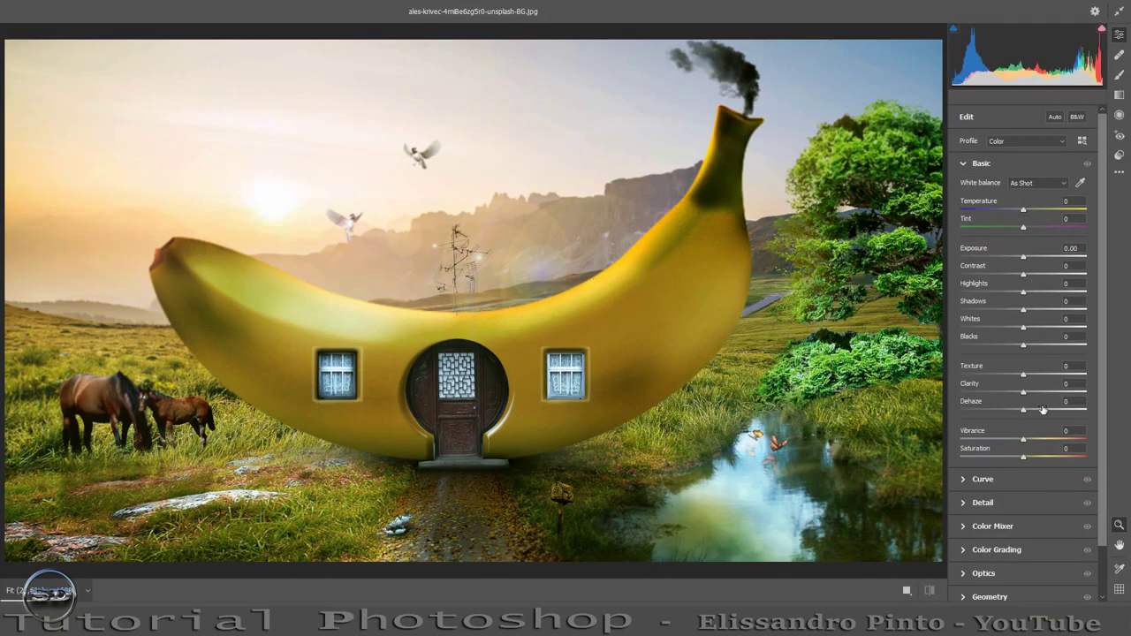
{"action": "left_click_drag", "start_coordinate": [1023, 376], "coordinate": [1089, 376]}
{"action": "mouse_move", "coordinate": [1023, 392]}
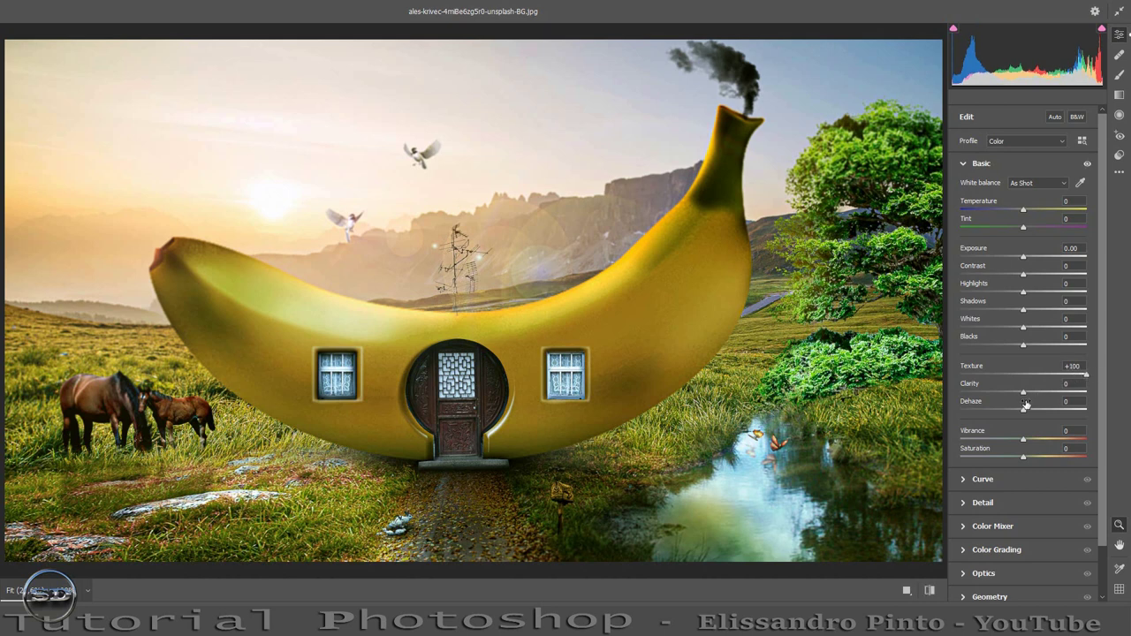
{"action": "left_click_drag", "start_coordinate": [1026, 392], "coordinate": [1084, 395]}
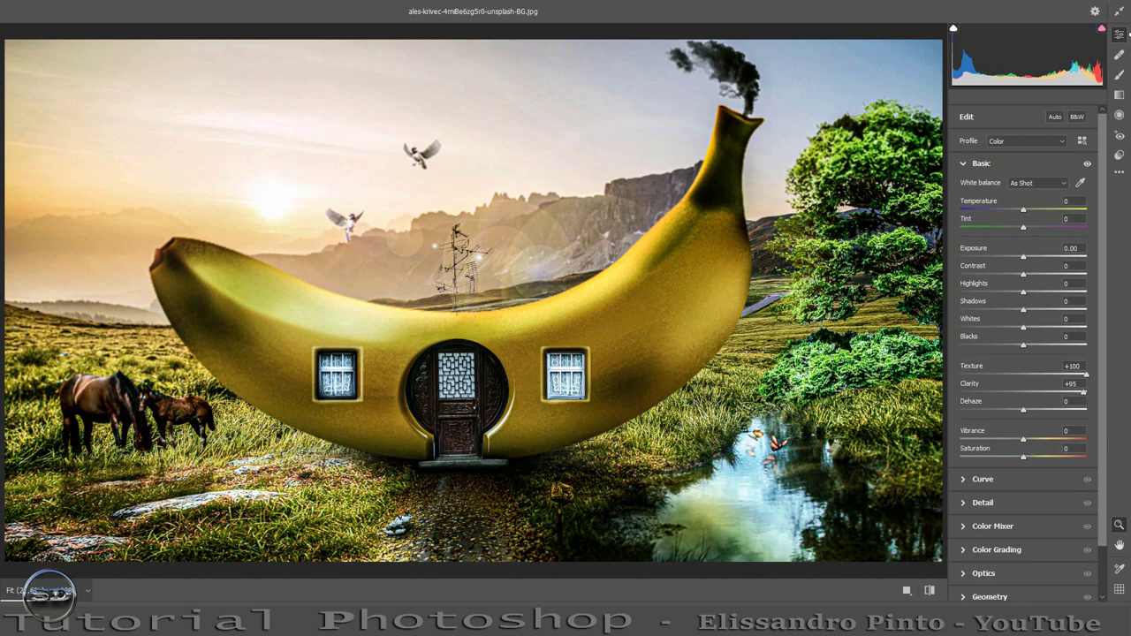
{"action": "key", "text": "Return"}
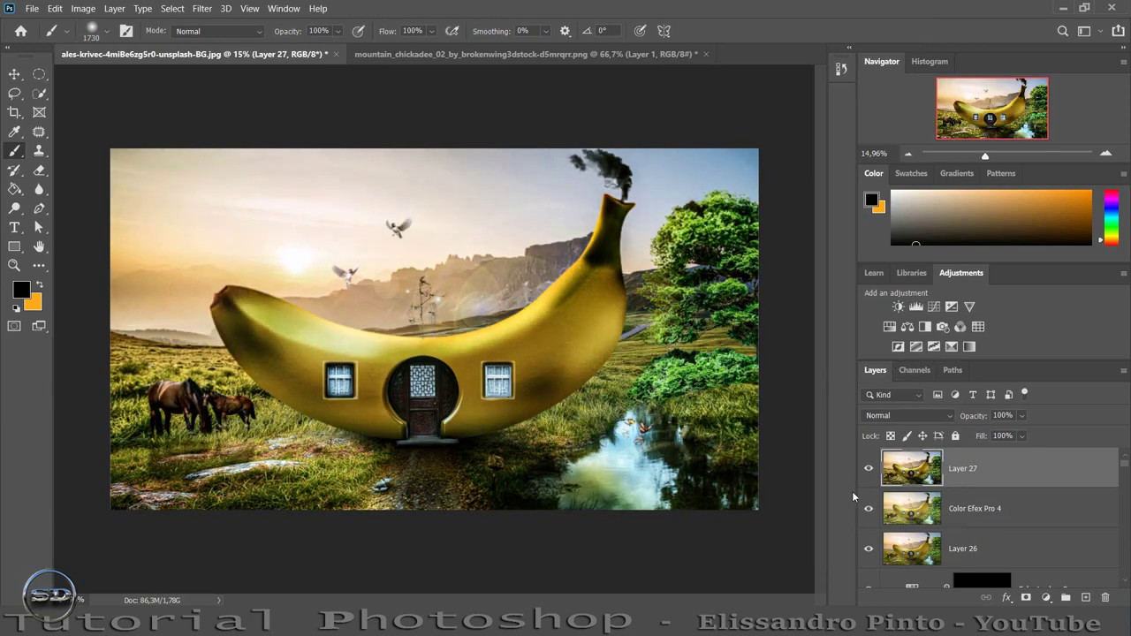
- Add a layer mask to Layer 27 and fill it black with the Paint Bucket
{"action": "left_click", "coordinate": [869, 468]}
{"action": "left_click", "coordinate": [869, 468]}
{"action": "left_click", "coordinate": [1025, 598]}
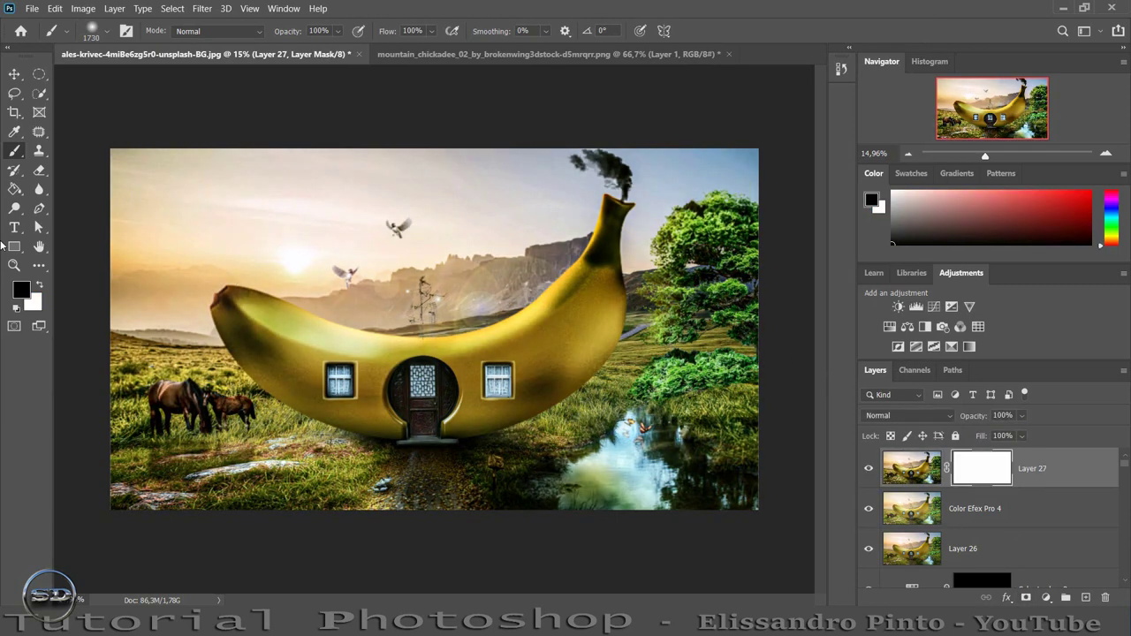
{"action": "left_click", "coordinate": [14, 188]}
{"action": "left_click", "coordinate": [341, 394]}
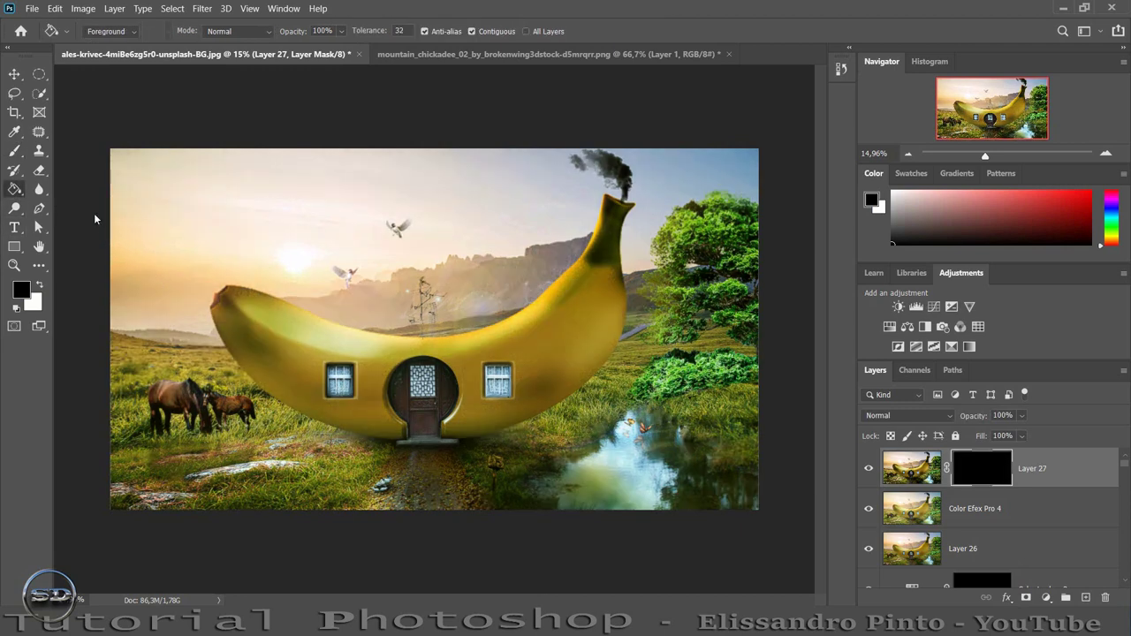
- Paint white over the top sky to reveal the sharpening, then duplicate Layer 27 twice
{"action": "left_click", "coordinate": [15, 152]}
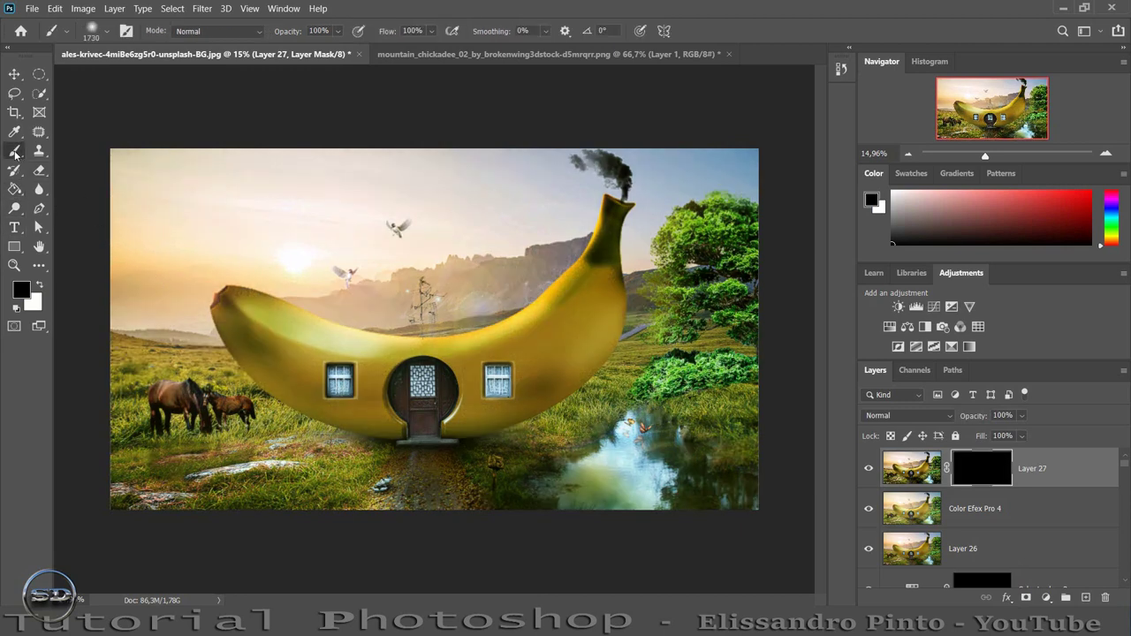
{"action": "left_click", "coordinate": [40, 283]}
{"action": "left_click_drag", "start_coordinate": [409, 145], "coordinate": [543, 194]}
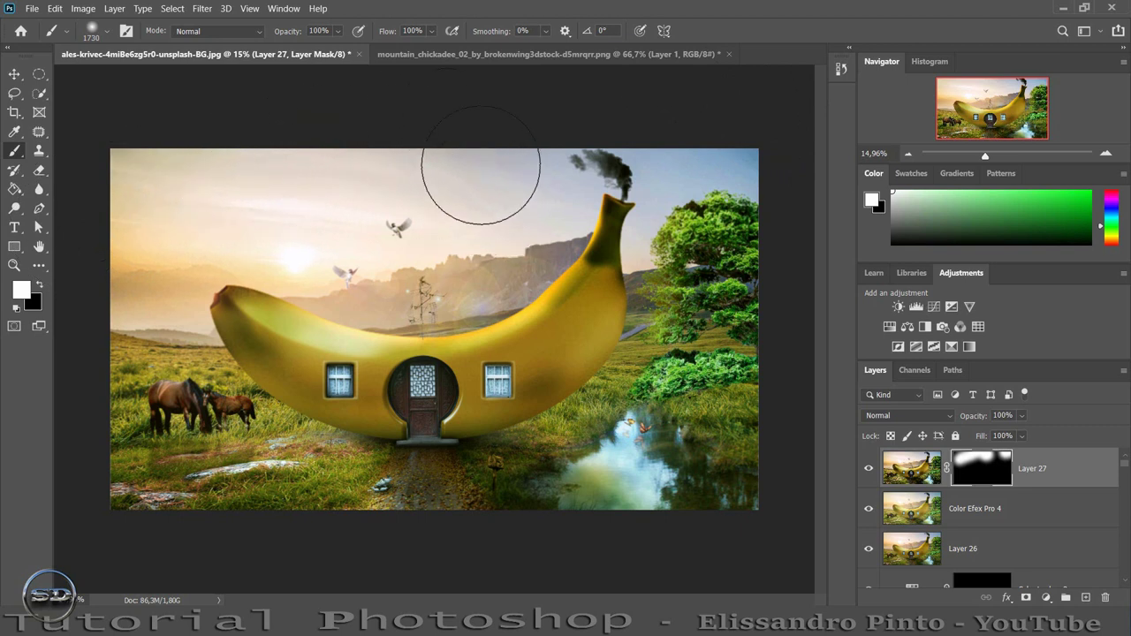
{"action": "left_click", "coordinate": [40, 286]}
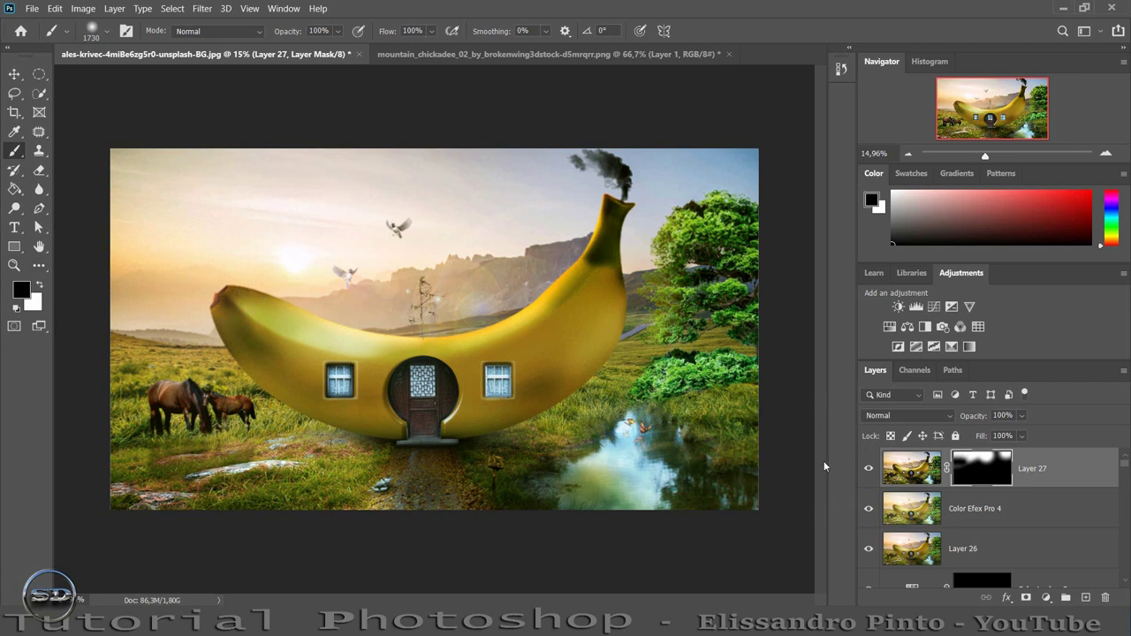
{"action": "left_click", "coordinate": [869, 469]}
{"action": "left_click", "coordinate": [869, 469]}
{"action": "key", "text": "ctrl+j"}
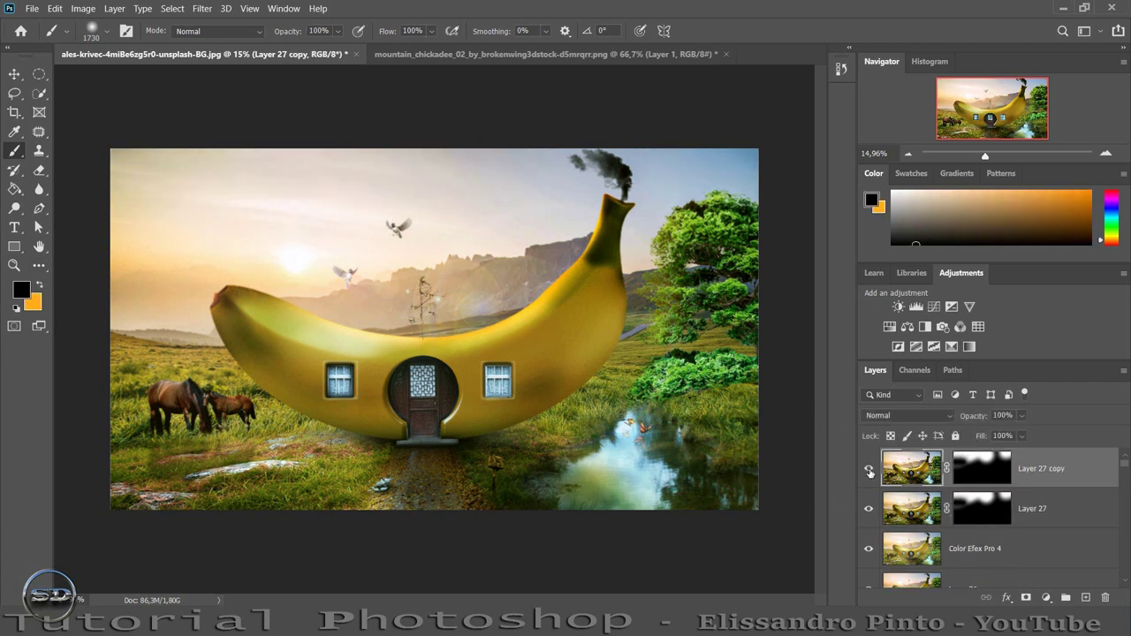
{"action": "key", "text": "ctrl+j"}
{"action": "key", "text": "ctrl+j"}
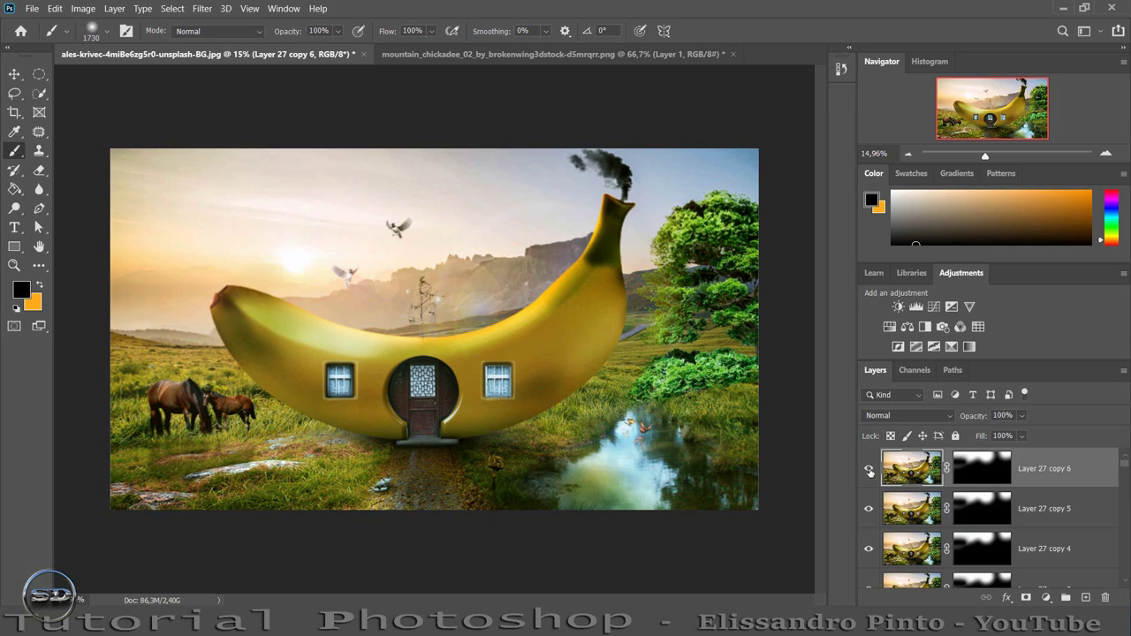
- Stamp visible layers into Layer 28 and apply Color Efex Cross Balance (Tungsten To Daylight 2) plus Classical Soft Focus
{"action": "key", "text": "ctrl+shift+alt+e"}
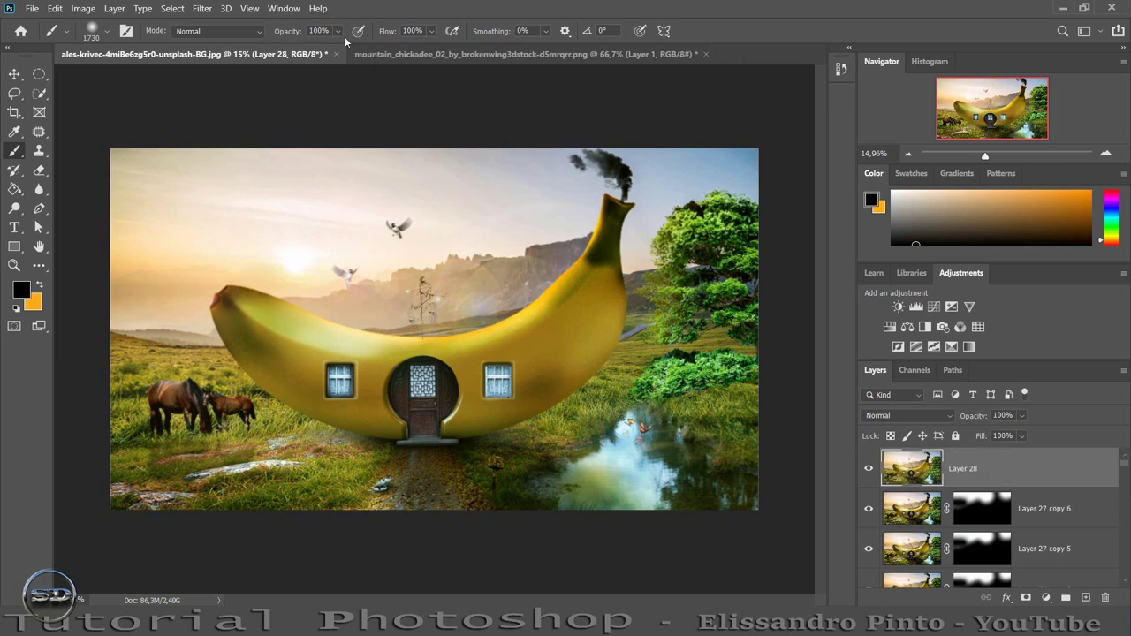
{"action": "left_click", "coordinate": [194, 8]}
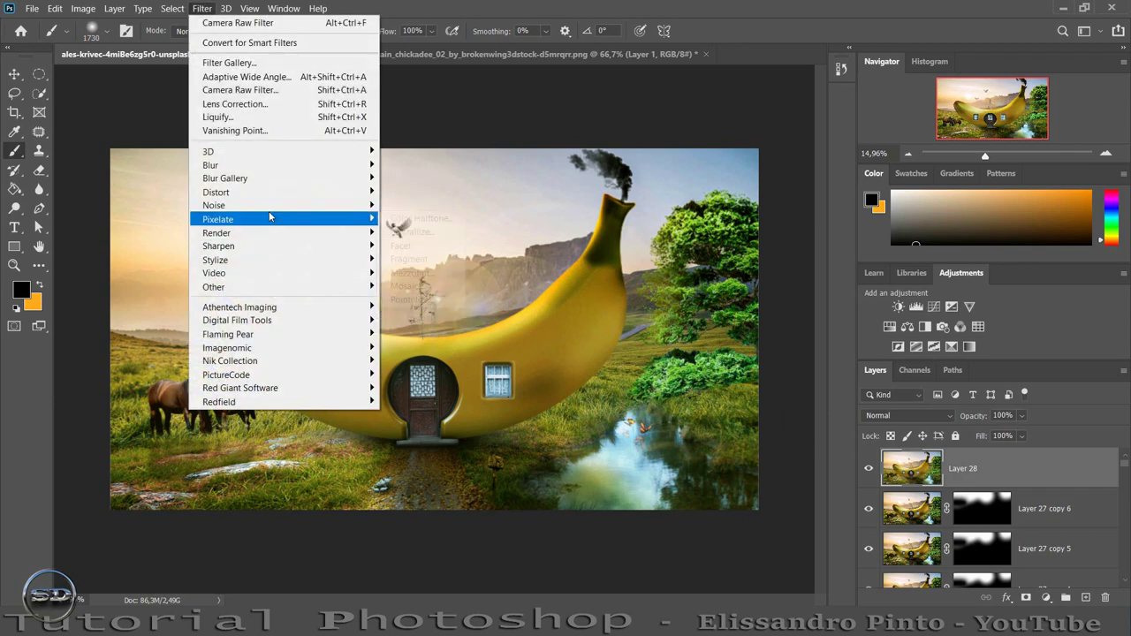
{"action": "mouse_move", "coordinate": [229, 361]}
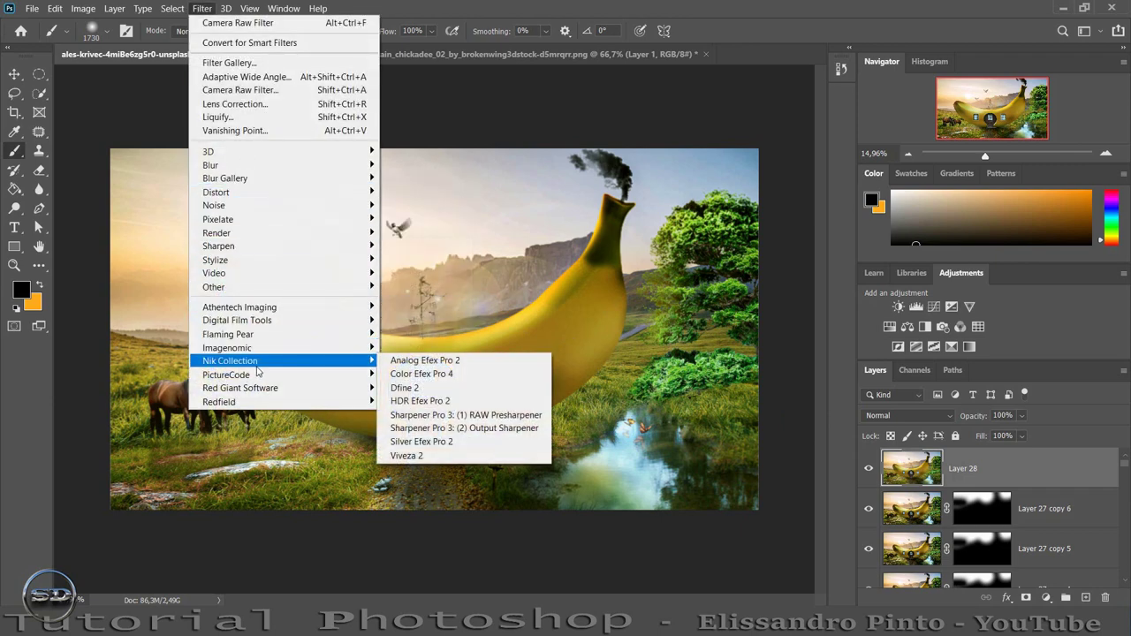
{"action": "left_click", "coordinate": [423, 382]}
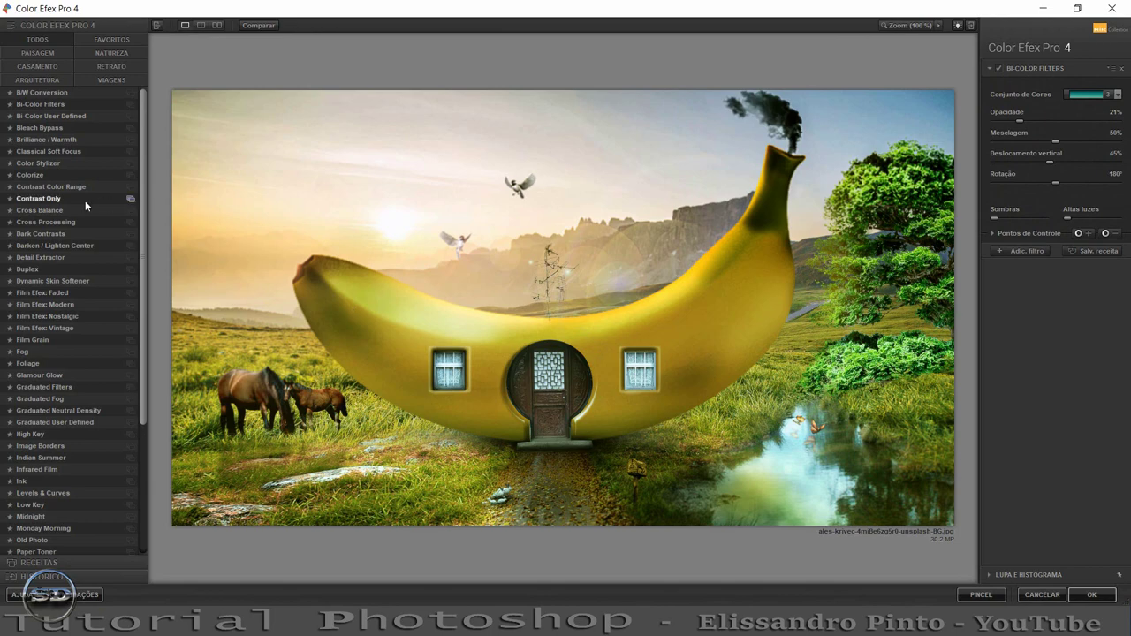
{"action": "left_click", "coordinate": [35, 210]}
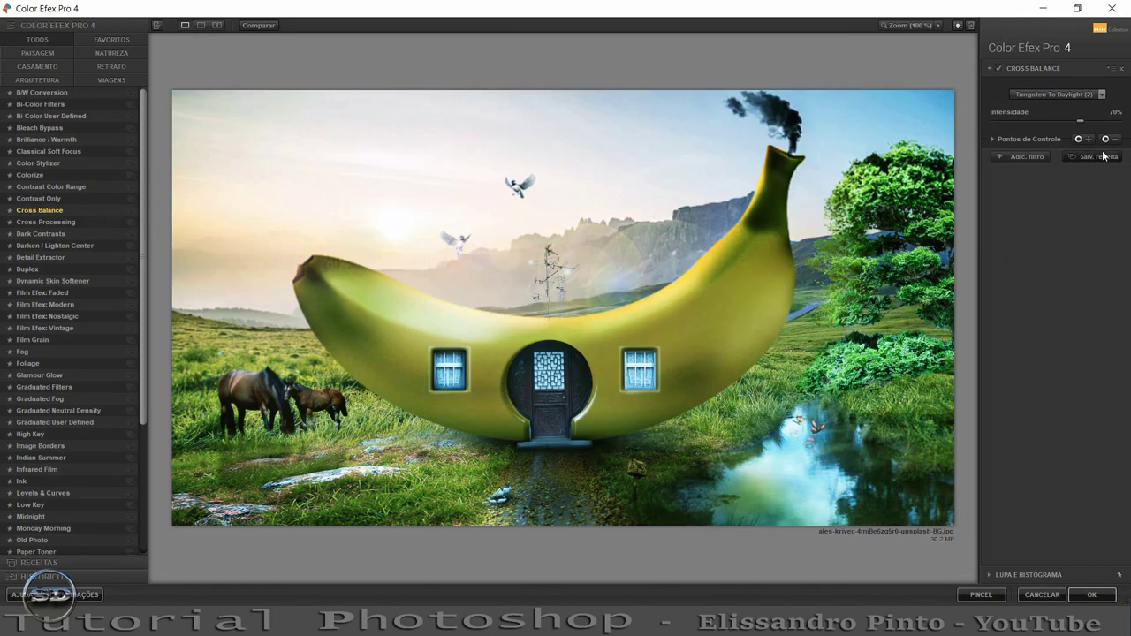
{"action": "left_click", "coordinate": [1044, 94]}
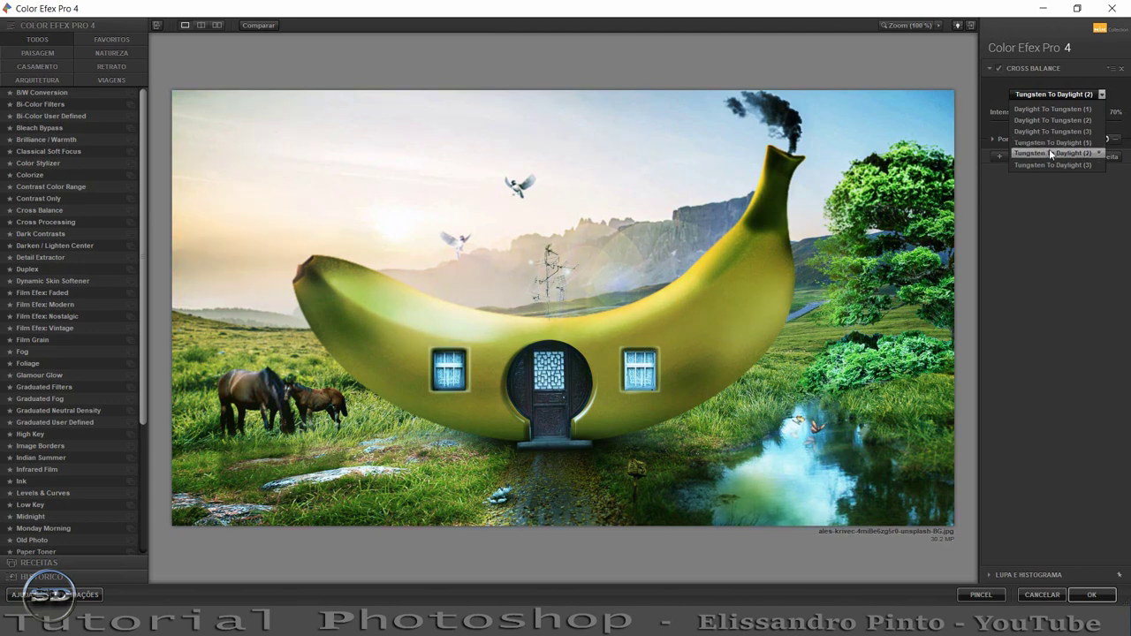
{"action": "left_click", "coordinate": [1049, 148]}
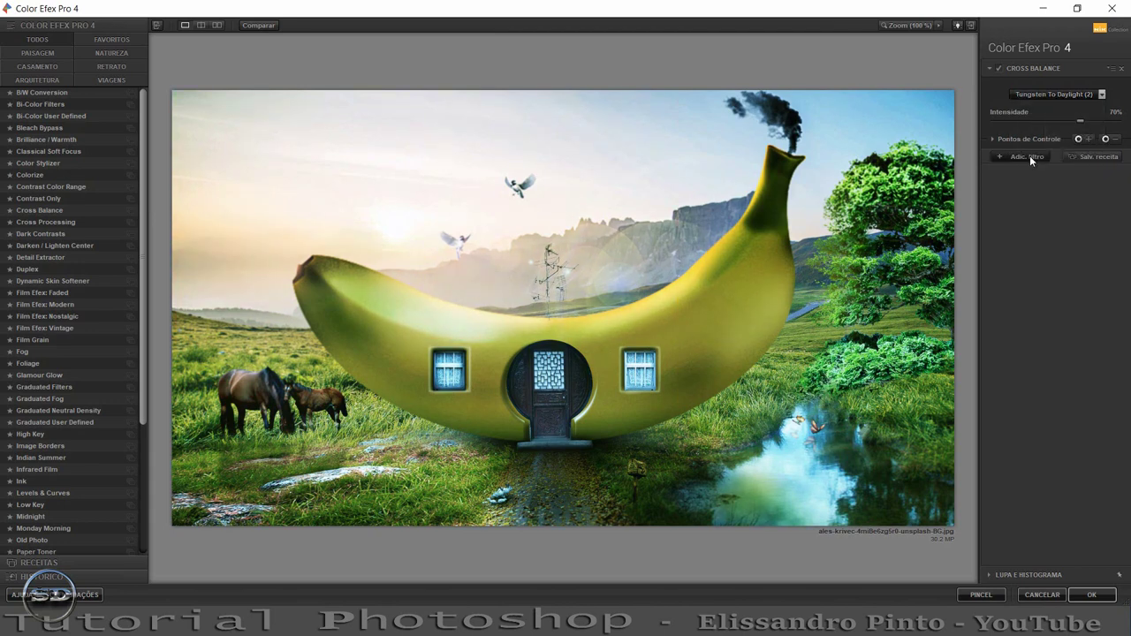
{"action": "left_click", "coordinate": [1030, 155]}
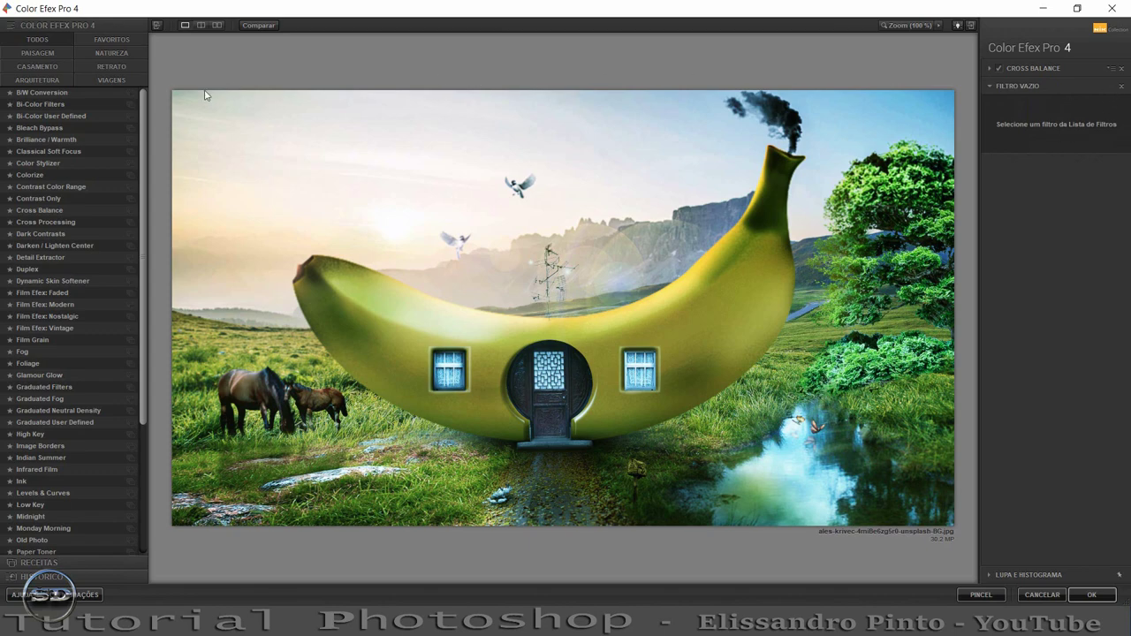
{"action": "left_click", "coordinate": [18, 153]}
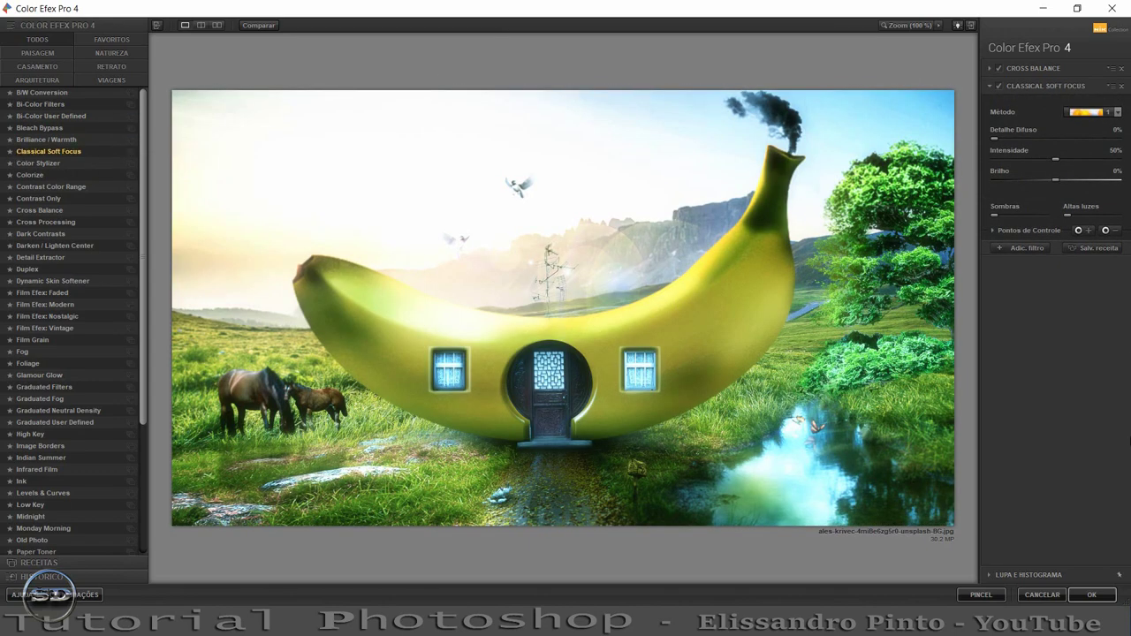
{"action": "left_click", "coordinate": [1092, 595]}
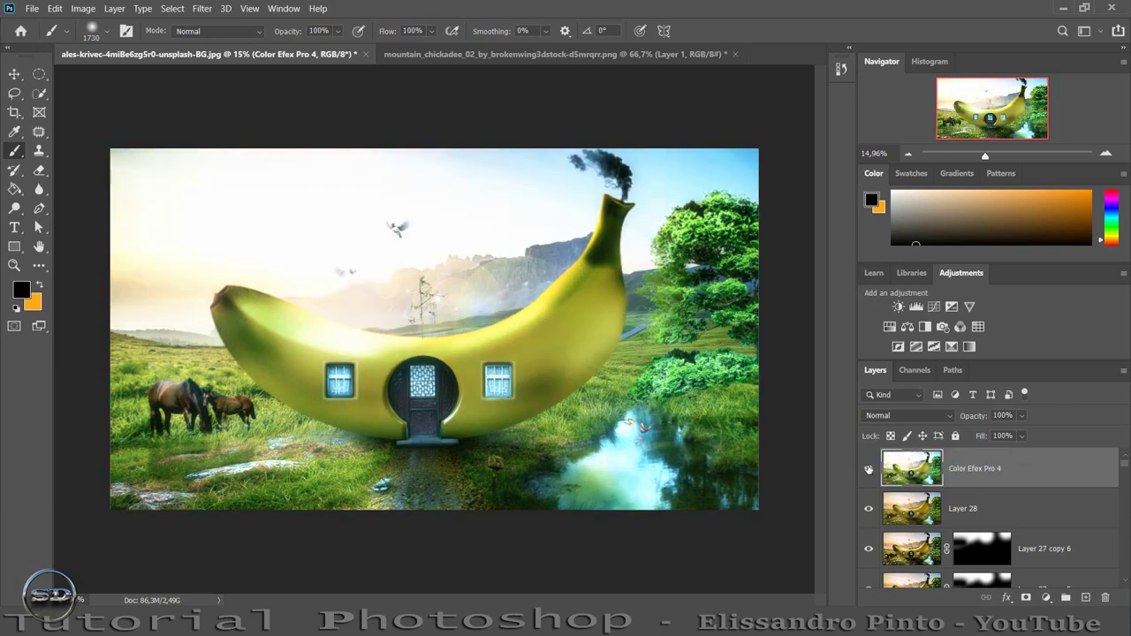
- Lower the new Color Efex Pro 4 layer to 56% fill and 52% opacity, comparing it on and off
{"action": "left_click", "coordinate": [869, 469]}
{"action": "left_click", "coordinate": [868, 470]}
{"action": "mouse_move", "coordinate": [985, 436]}
{"action": "left_mouse_down"}
{"action": "mouse_move", "coordinate": [965, 438]}
{"action": "mouse_move", "coordinate": [958, 419]}
{"action": "left_mouse_up"}
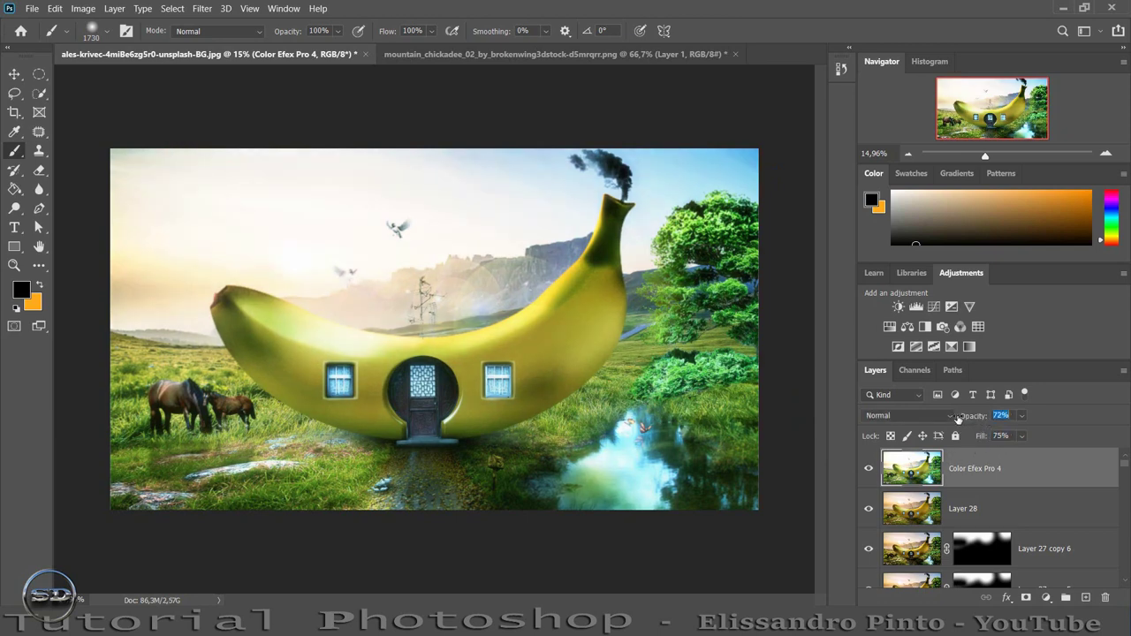
{"action": "left_click", "coordinate": [868, 470]}
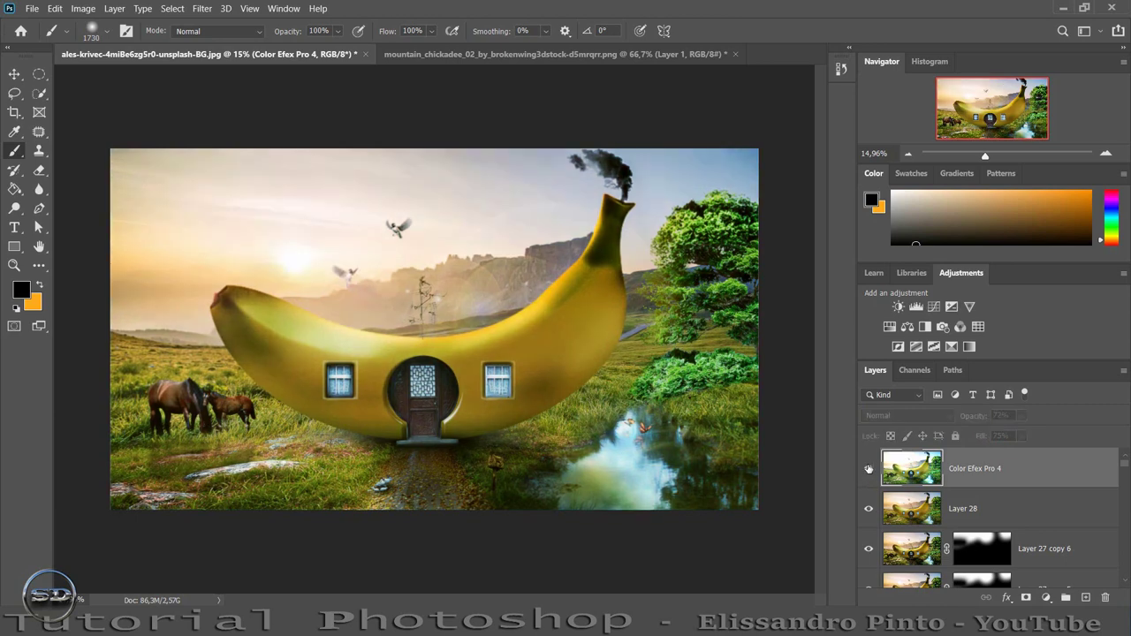
{"action": "left_click", "coordinate": [869, 470]}
{"action": "left_click", "coordinate": [869, 469]}
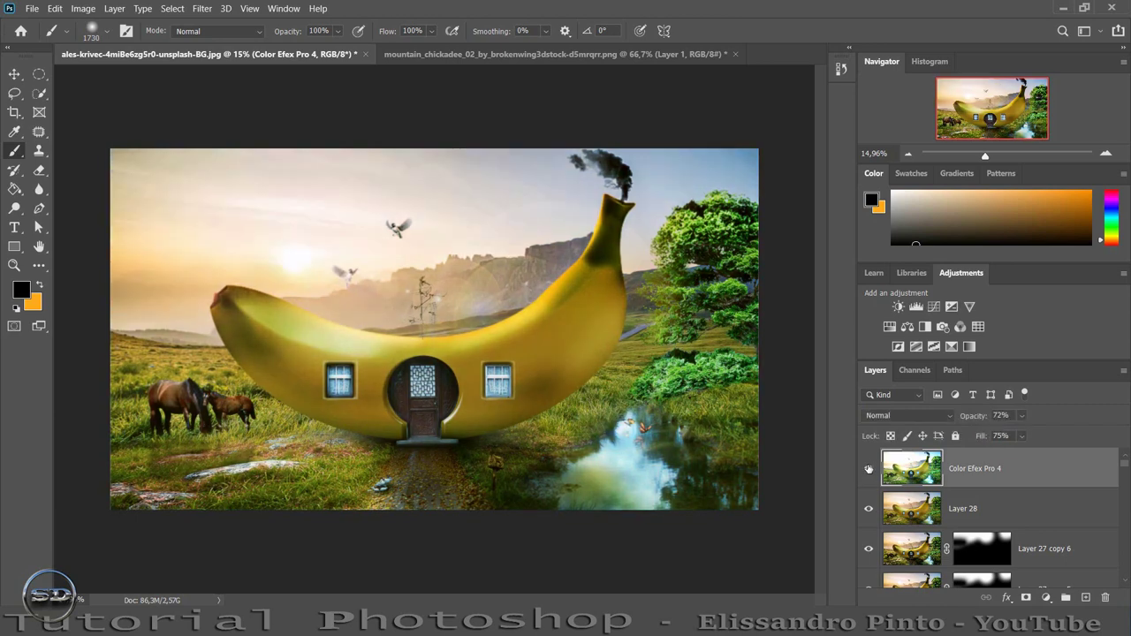
{"action": "left_click", "coordinate": [869, 469]}
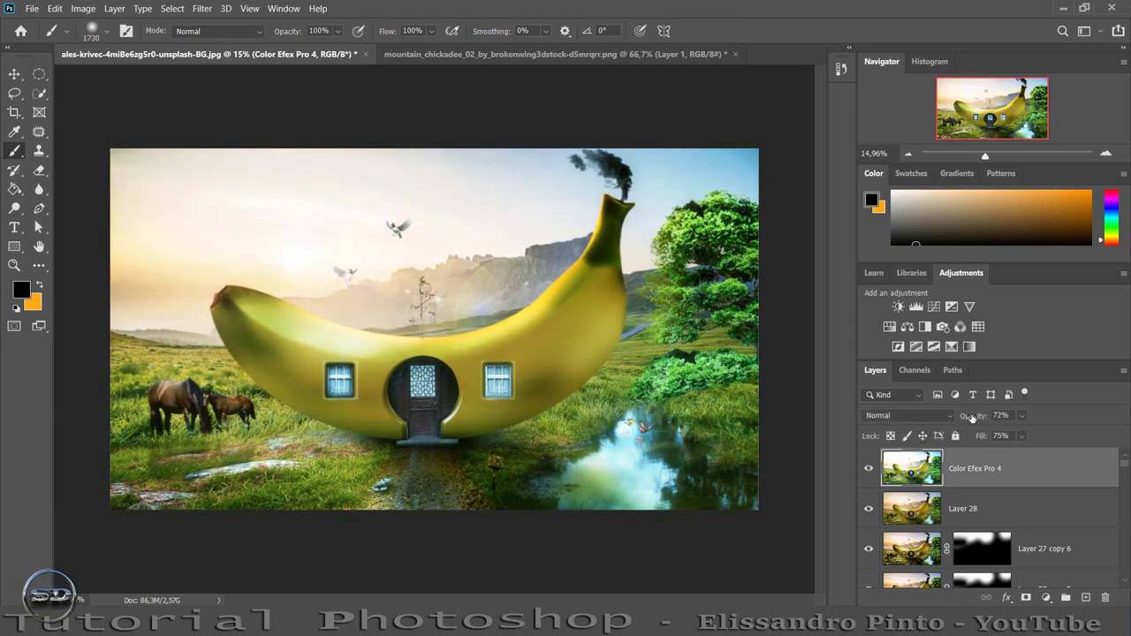
{"action": "mouse_move", "coordinate": [972, 416]}
{"action": "left_mouse_down"}
{"action": "mouse_move", "coordinate": [957, 416]}
{"action": "mouse_move", "coordinate": [972, 440]}
{"action": "left_mouse_up"}
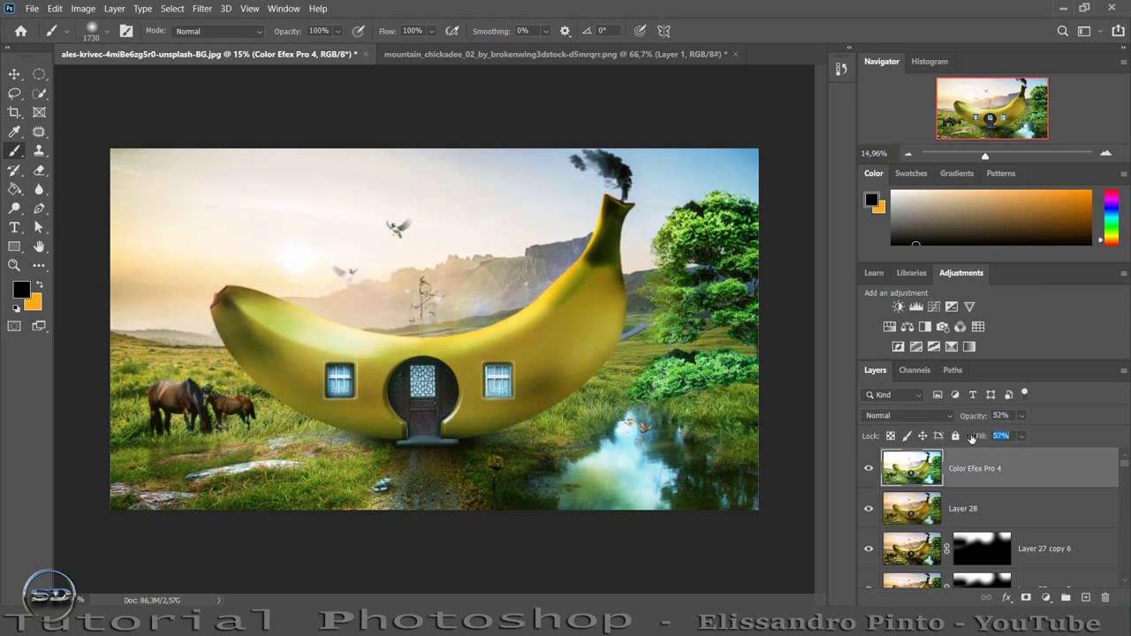
{"action": "left_click", "coordinate": [869, 470]}
{"action": "left_click", "coordinate": [869, 469]}
- Stamp visible layers and apply Viveza 2 with Brilho 19%, Contraste 7%, Saturação -8%, Estrutura 13%
{"action": "key", "text": "ctrl+shift+alt+e"}
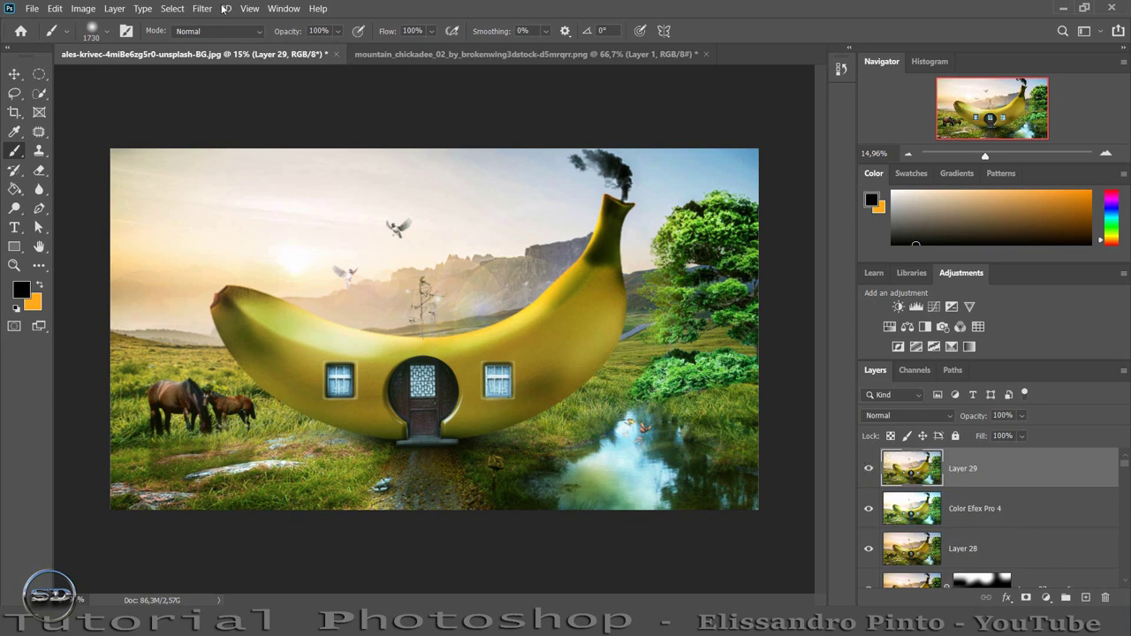
{"action": "left_click", "coordinate": [203, 9]}
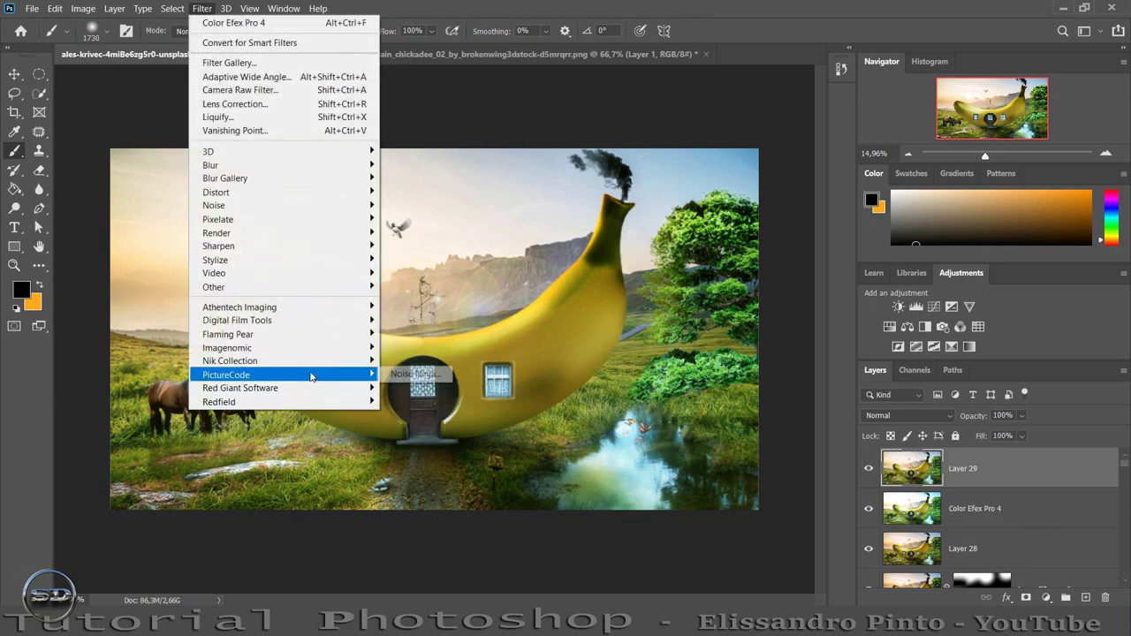
{"action": "mouse_move", "coordinate": [229, 361]}
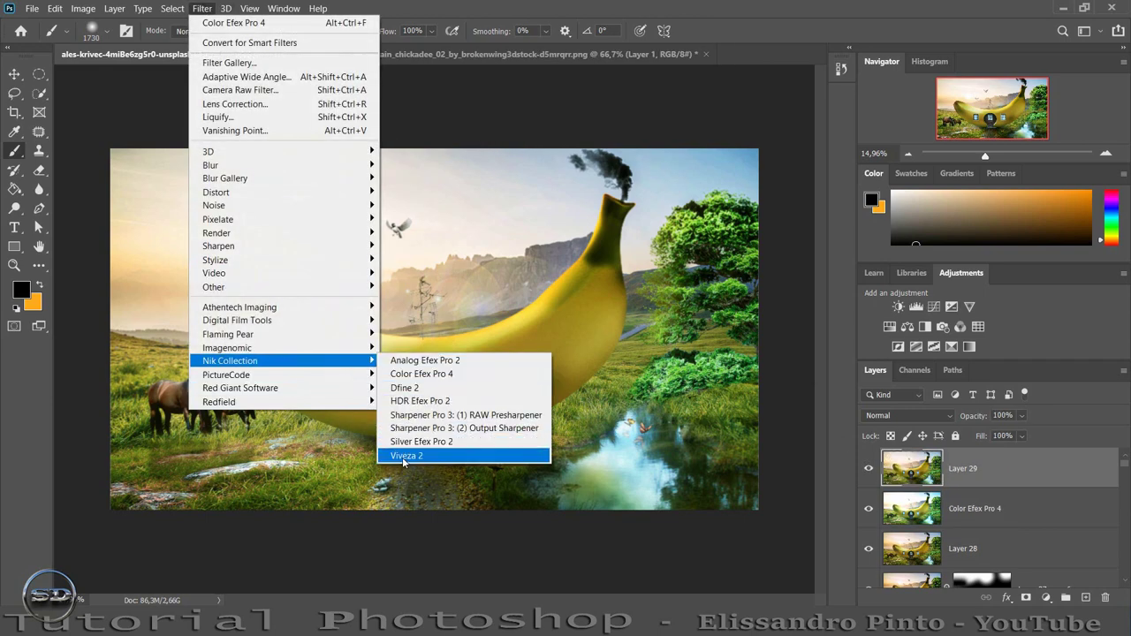
{"action": "left_click", "coordinate": [402, 457]}
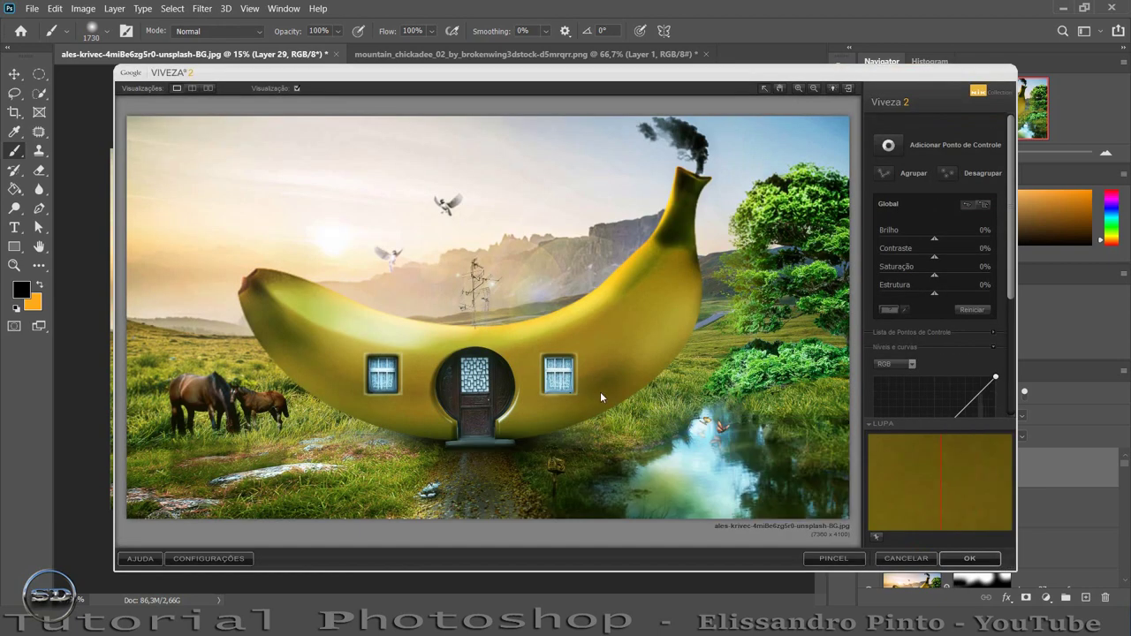
{"action": "mouse_move", "coordinate": [934, 237]}
{"action": "left_mouse_down"}
{"action": "mouse_move", "coordinate": [950, 236]}
{"action": "mouse_move", "coordinate": [955, 257]}
{"action": "mouse_move", "coordinate": [936, 262]}
{"action": "left_mouse_up"}
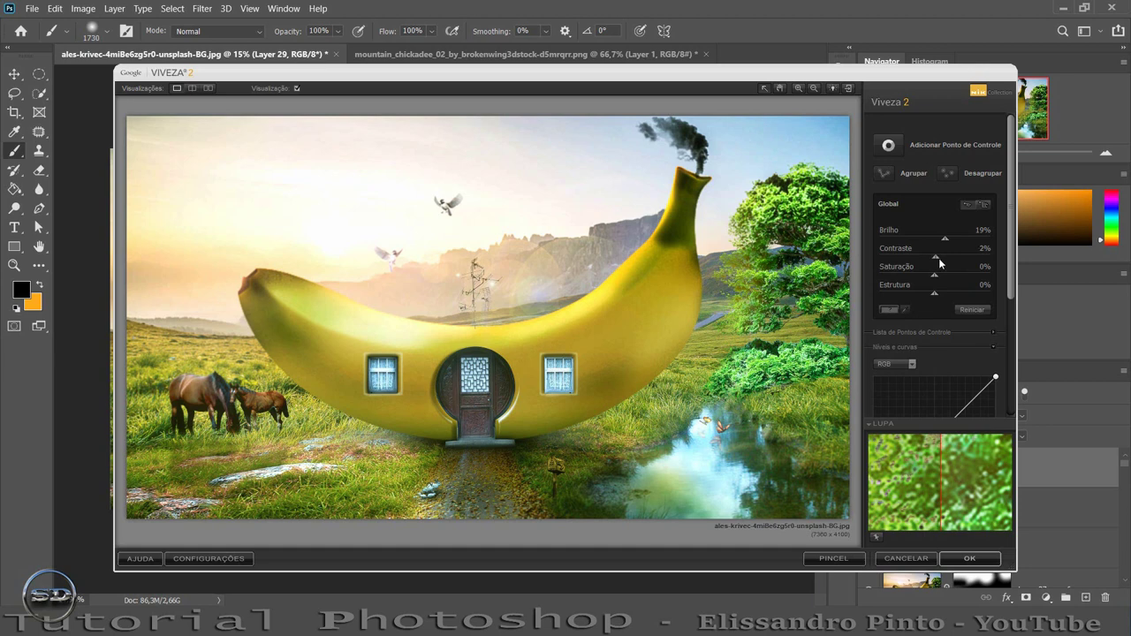
{"action": "left_click", "coordinate": [939, 262]}
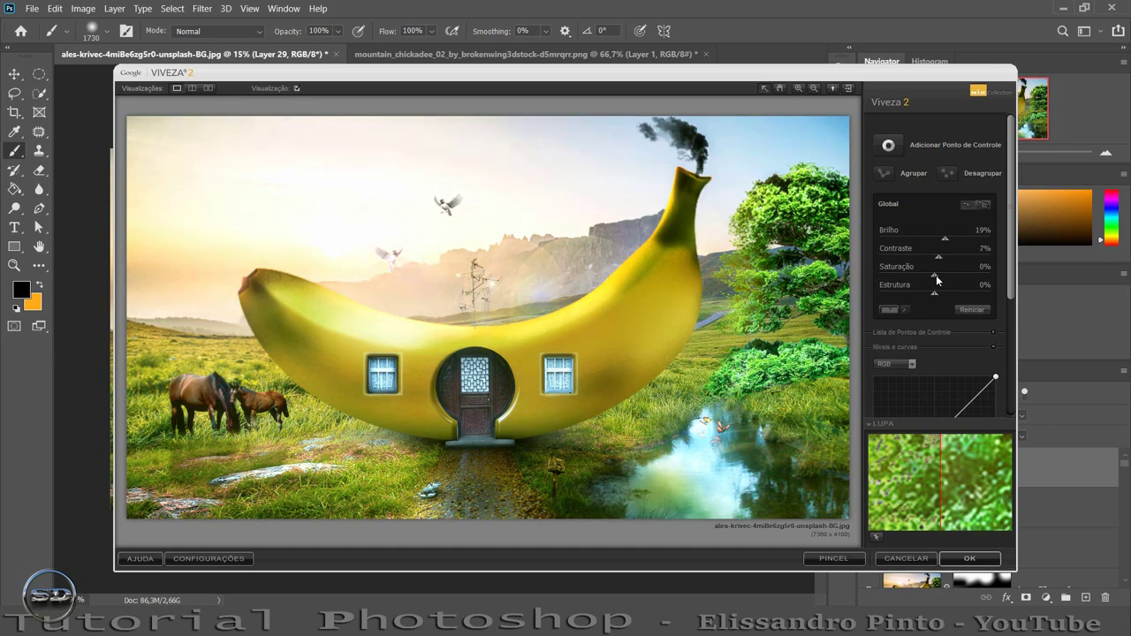
{"action": "left_click_drag", "start_coordinate": [935, 274], "coordinate": [946, 275]}
{"action": "left_click_drag", "start_coordinate": [931, 275], "coordinate": [943, 277]}
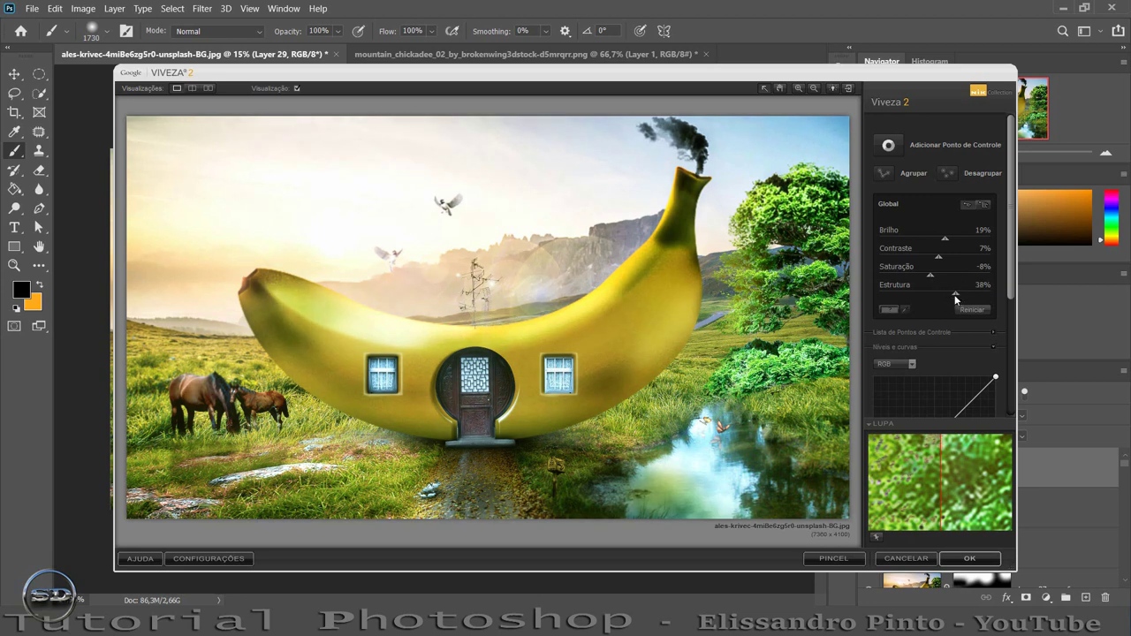
{"action": "left_click_drag", "start_coordinate": [946, 295], "coordinate": [944, 295]}
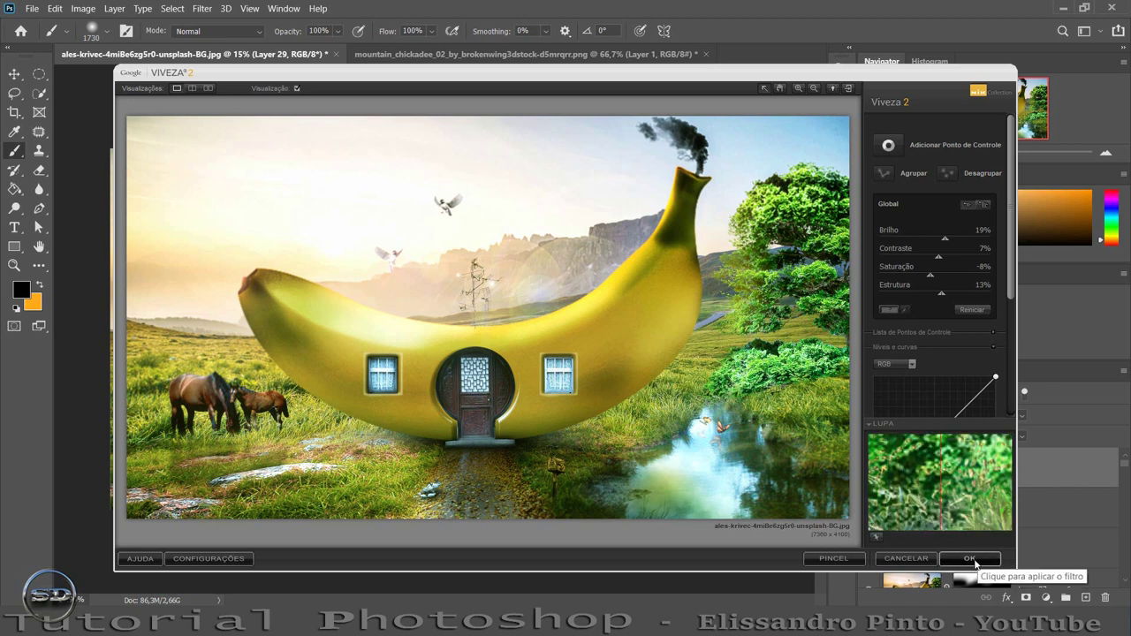
{"action": "left_click", "coordinate": [972, 560]}
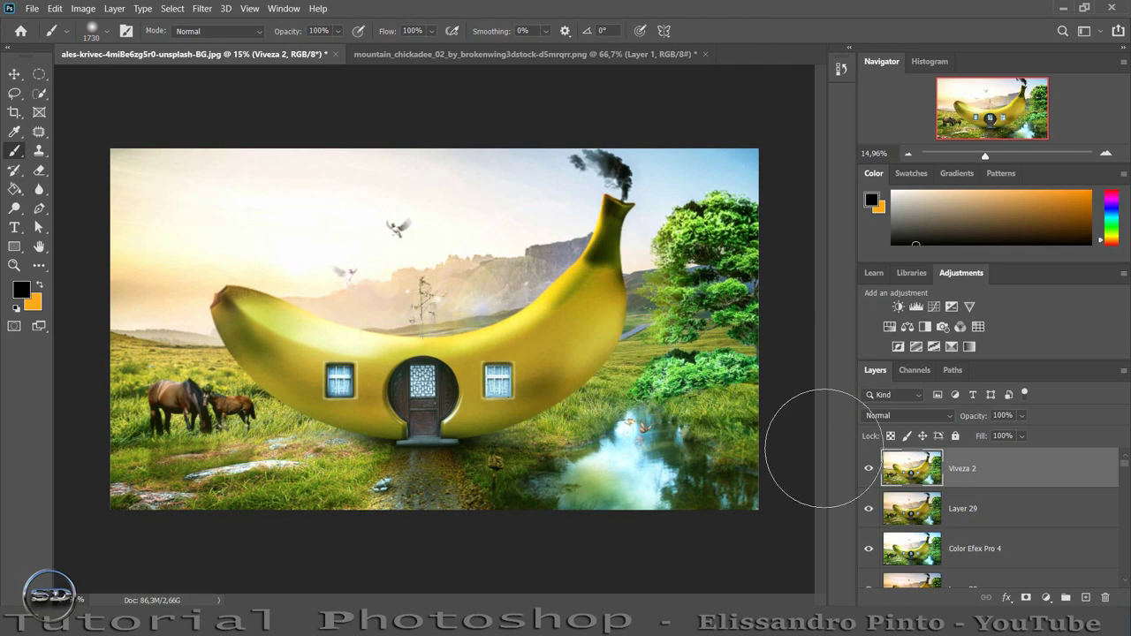
- Lower the Viveza 2 layer's fill to 85%, comparing it on and off
{"action": "left_click", "coordinate": [868, 469]}
{"action": "left_click", "coordinate": [868, 469]}
{"action": "left_click", "coordinate": [868, 470]}
{"action": "left_click", "coordinate": [868, 469]}
{"action": "mouse_move", "coordinate": [981, 437]}
{"action": "left_mouse_down"}
{"action": "mouse_move", "coordinate": [970, 436]}
{"action": "mouse_move", "coordinate": [971, 416]}
{"action": "left_mouse_up"}
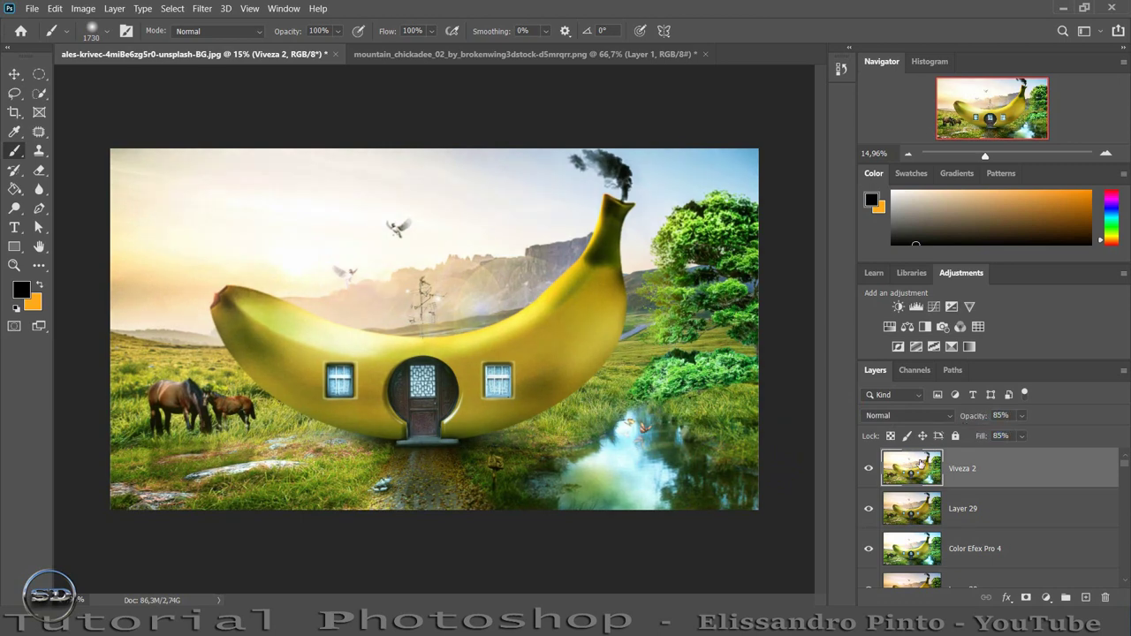
{"action": "left_click", "coordinate": [868, 468]}
{"action": "left_click", "coordinate": [869, 468]}
- Zoom in to inspect the sky, birds and banana tip, then compare Viveza on and off
{"action": "left_click_drag", "start_coordinate": [985, 155], "coordinate": [998, 155]}
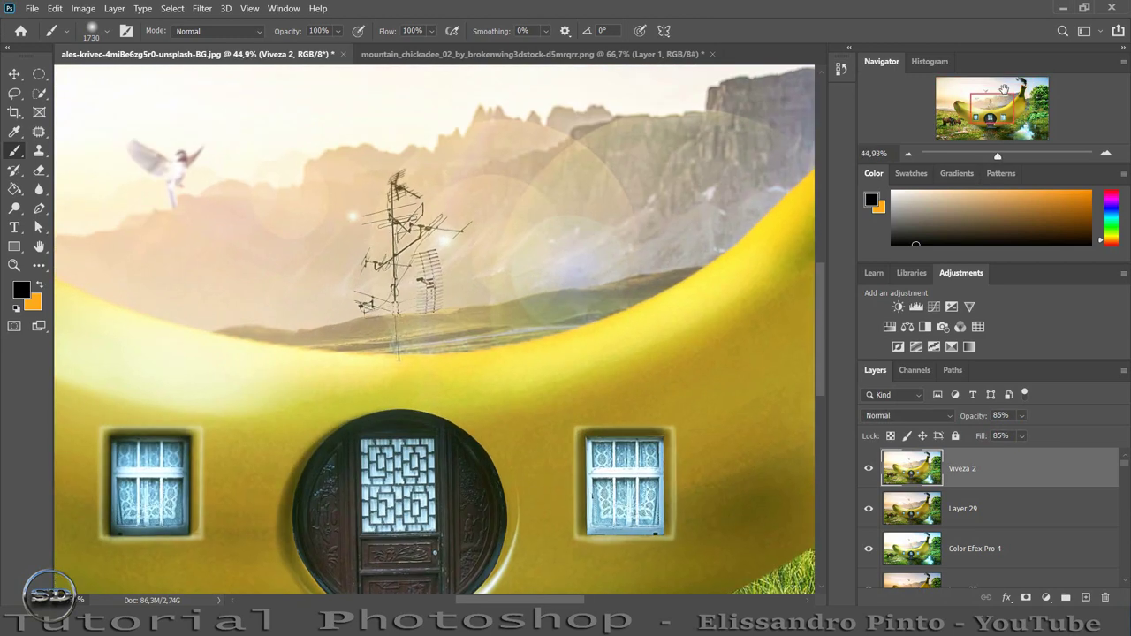
{"action": "mouse_move", "coordinate": [1004, 89]}
{"action": "left_mouse_down"}
{"action": "mouse_move", "coordinate": [978, 85]}
{"action": "mouse_move", "coordinate": [956, 108]}
{"action": "mouse_move", "coordinate": [1005, 117]}
{"action": "mouse_move", "coordinate": [1040, 89]}
{"action": "left_mouse_up"}
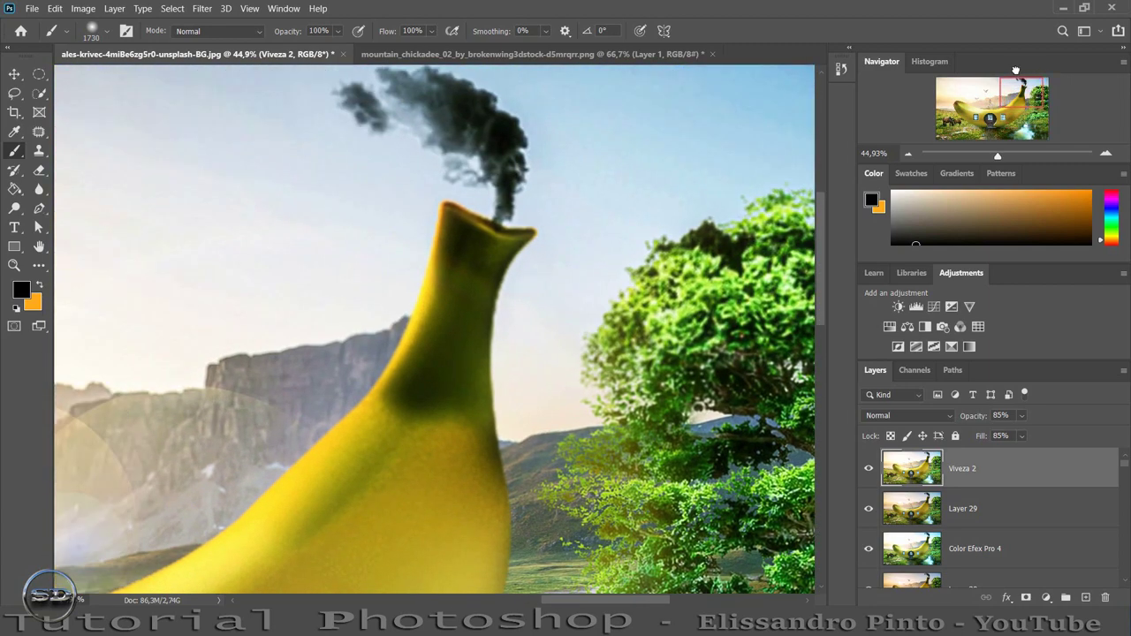
{"action": "left_click_drag", "start_coordinate": [1040, 89], "coordinate": [993, 72]}
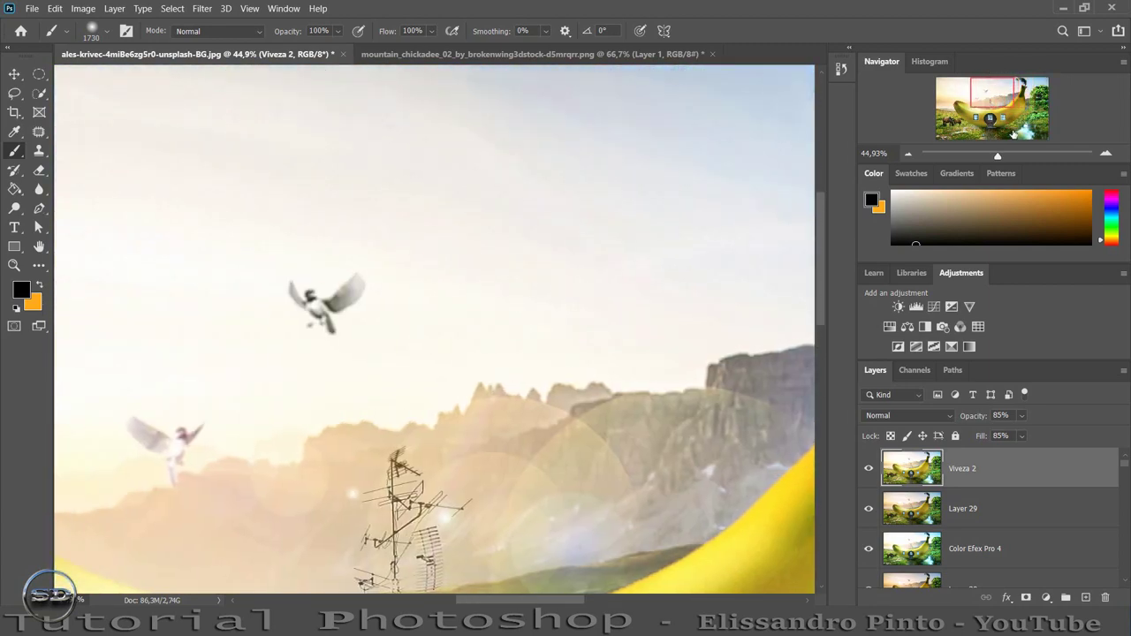
{"action": "left_click_drag", "start_coordinate": [999, 155], "coordinate": [985, 154]}
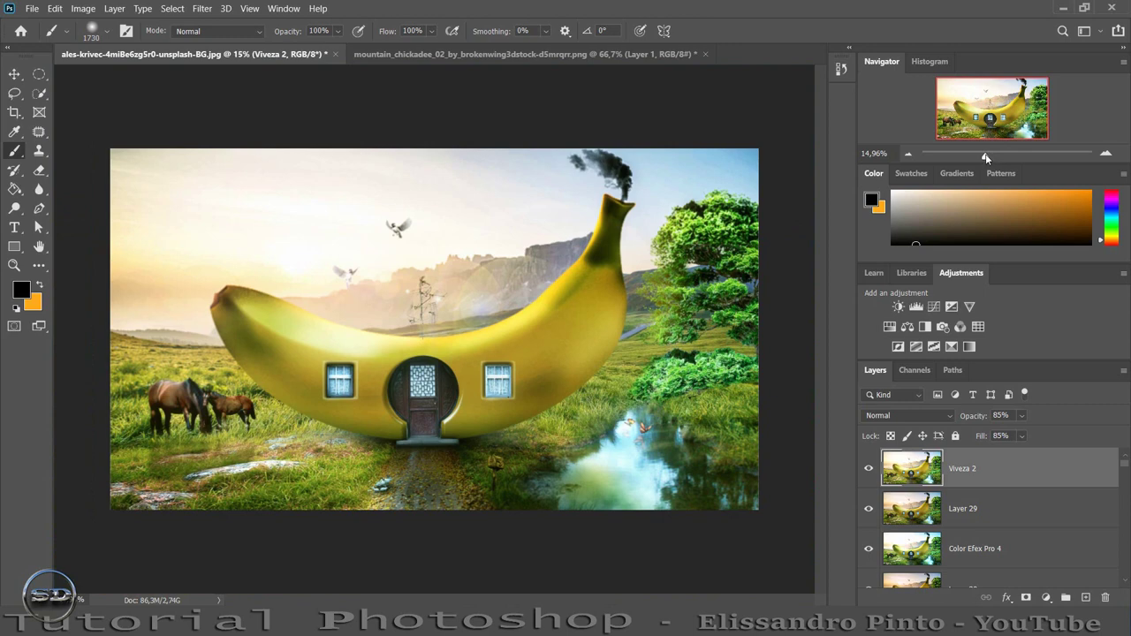
{"action": "left_click", "coordinate": [869, 468]}
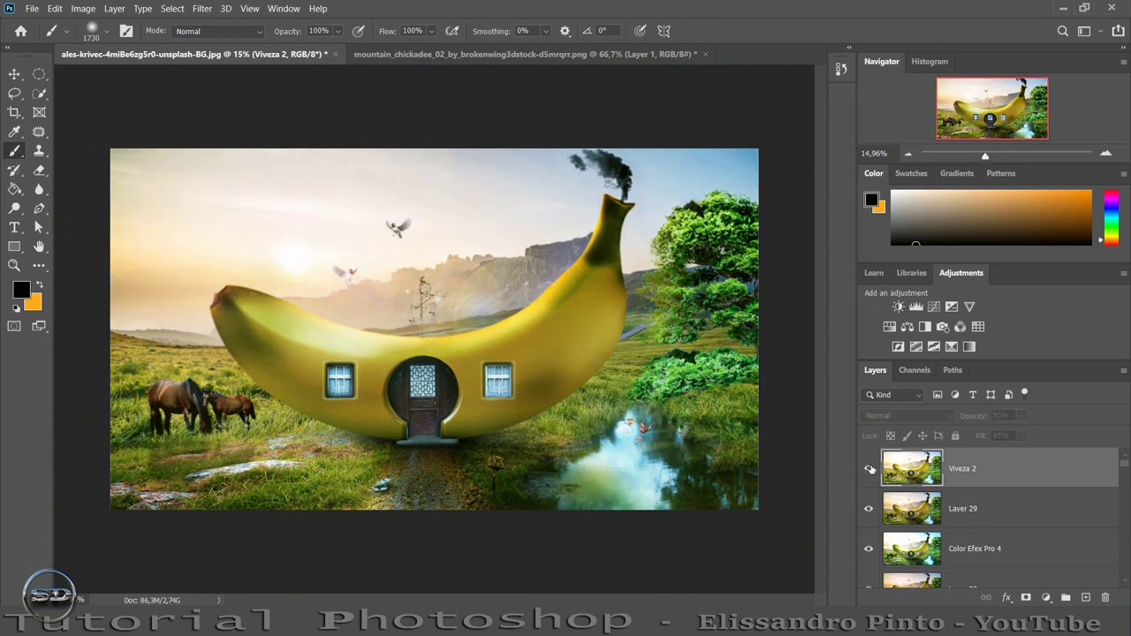
{"action": "left_click", "coordinate": [868, 468]}
{"action": "left_click", "coordinate": [869, 469]}
{"action": "left_click", "coordinate": [869, 469]}
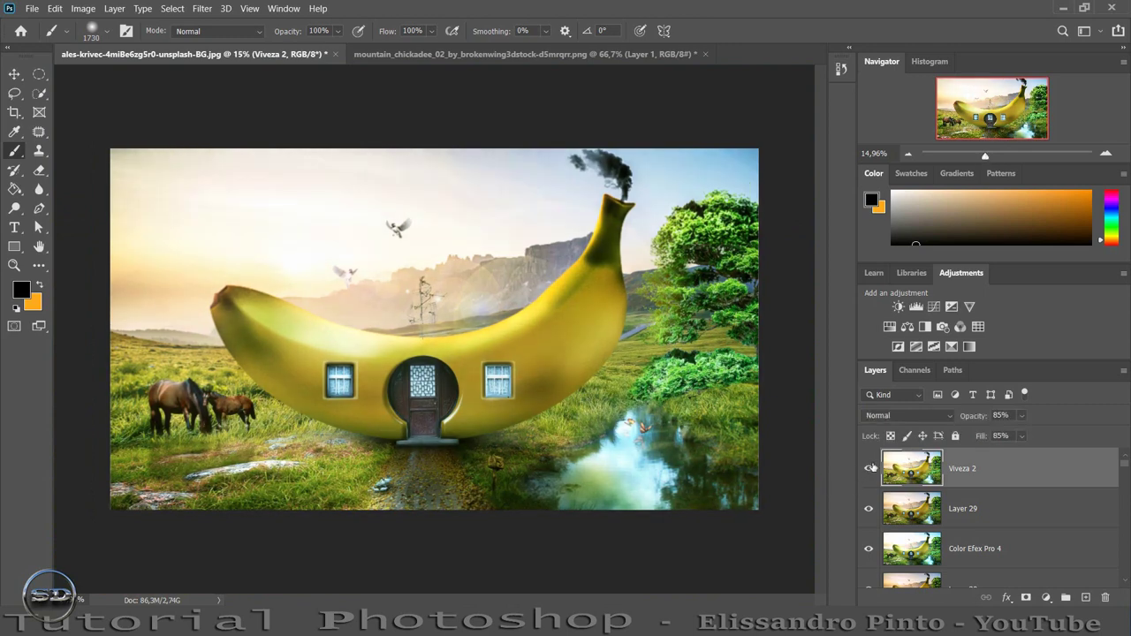
- Mask the Viveza 2 layer and paint black over the top-left sky
{"action": "left_click", "coordinate": [1026, 598]}
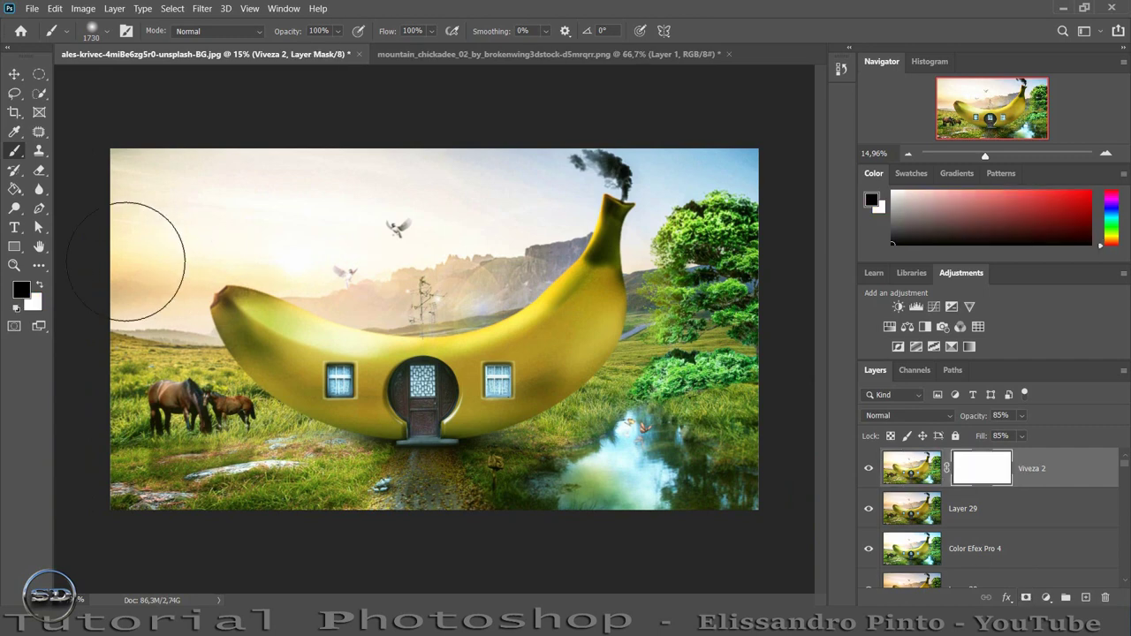
{"action": "left_click_drag", "start_coordinate": [274, 146], "coordinate": [280, 215]}
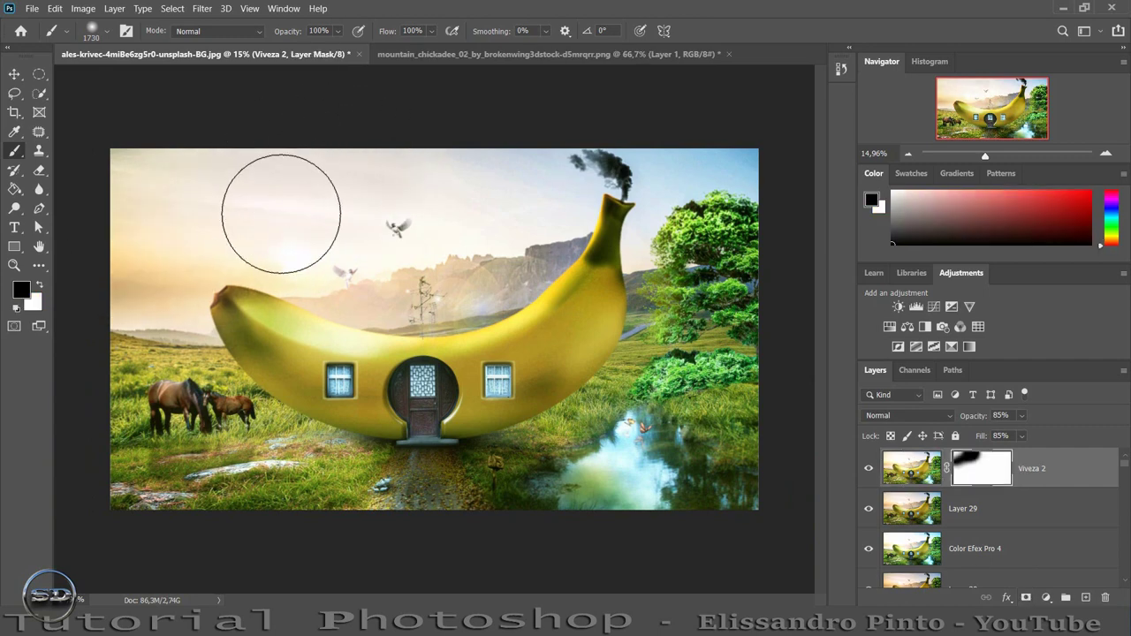
{"action": "left_click", "coordinate": [869, 469]}
{"action": "left_click", "coordinate": [869, 469]}
{"action": "left_click", "coordinate": [869, 471]}
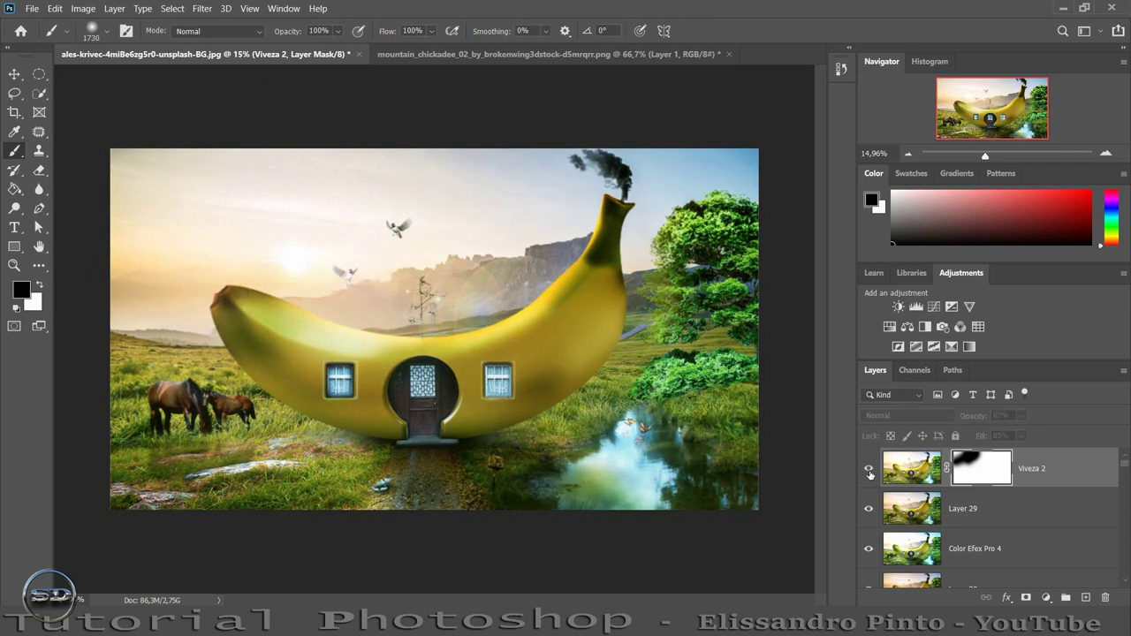
{"action": "left_click", "coordinate": [869, 471]}
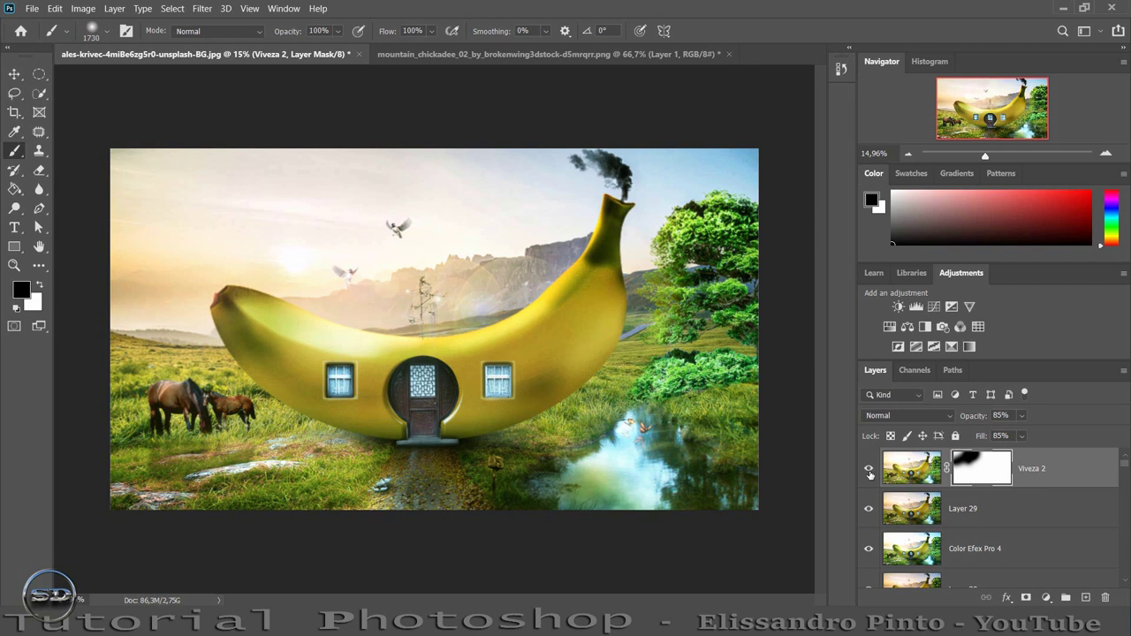
- Stamp visible layers into Layer 30, then flip TexturesCom_Trees0069 and enlarge it ~275% into the top-left corner
{"action": "key", "text": "ctrl+shift+alt+e"}
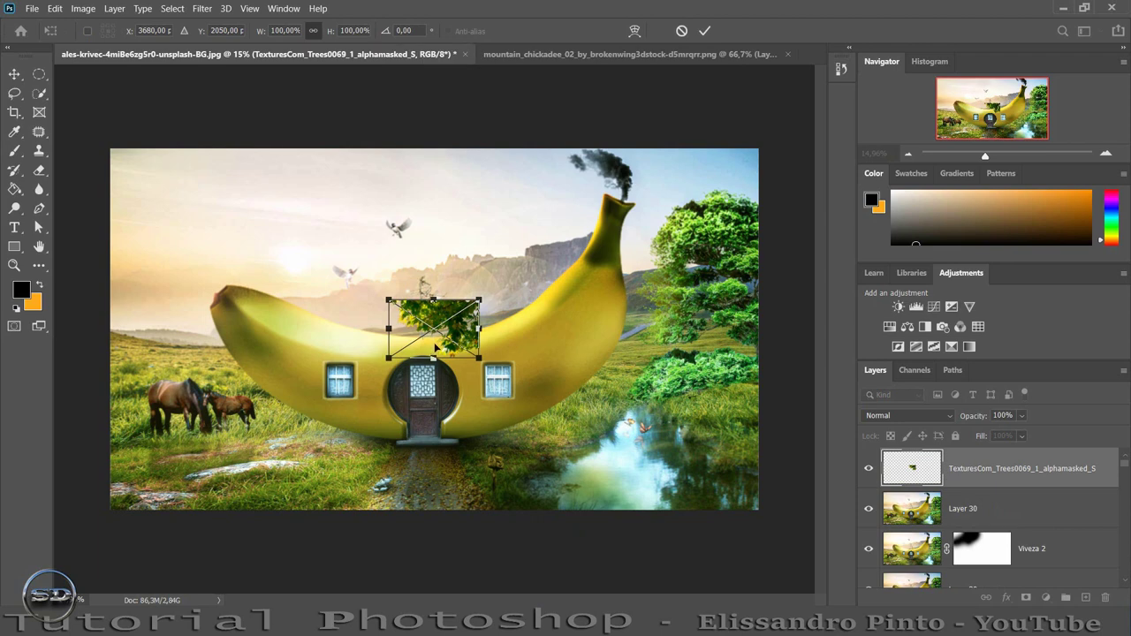
{"action": "right_click", "coordinate": [440, 346]}
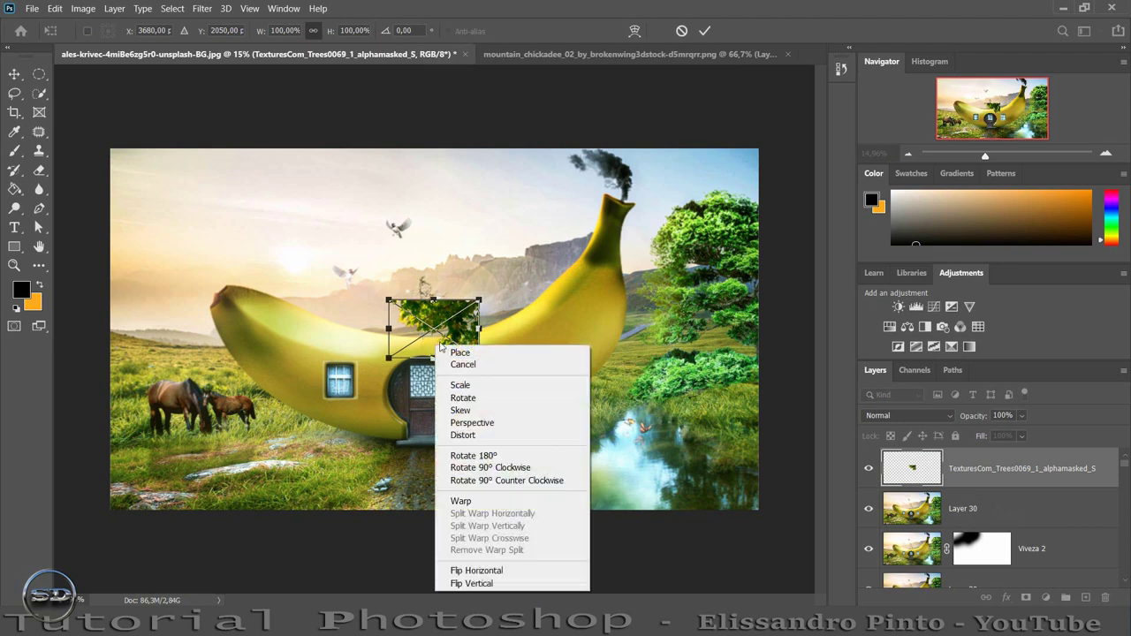
{"action": "left_click", "coordinate": [476, 570]}
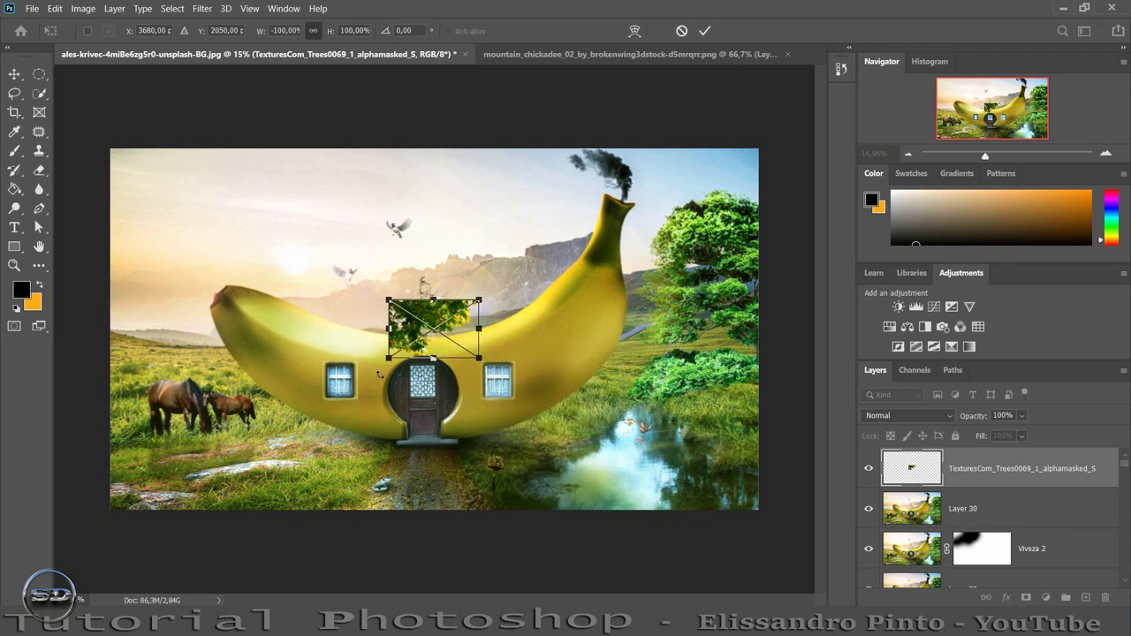
{"action": "left_click_drag", "start_coordinate": [389, 358], "coordinate": [230, 460]}
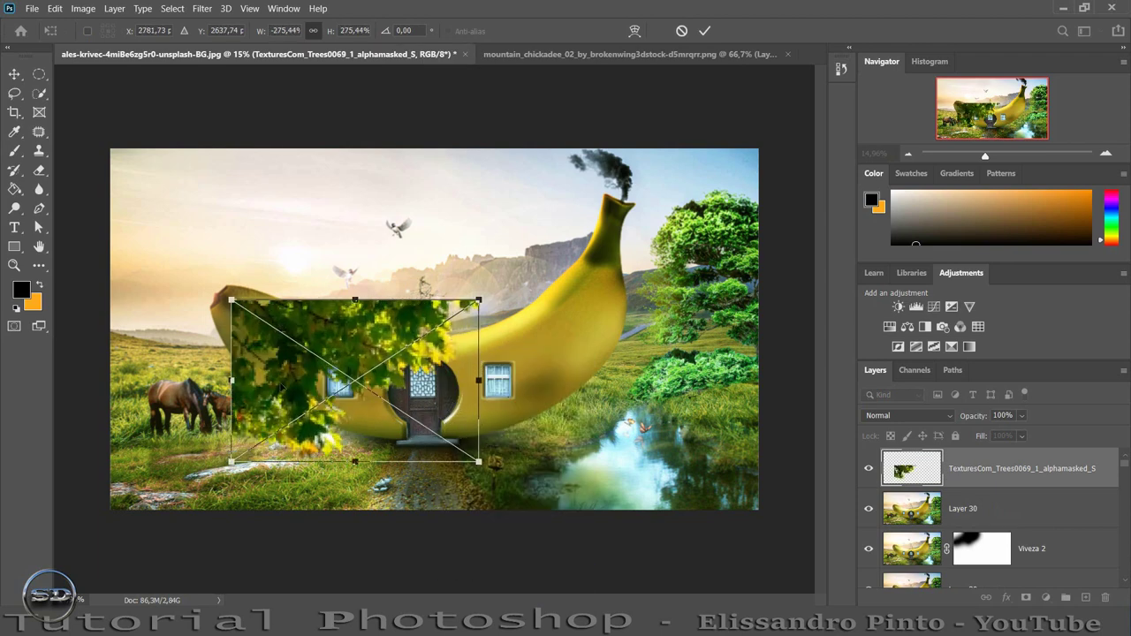
{"action": "left_click_drag", "start_coordinate": [282, 388], "coordinate": [144, 273]}
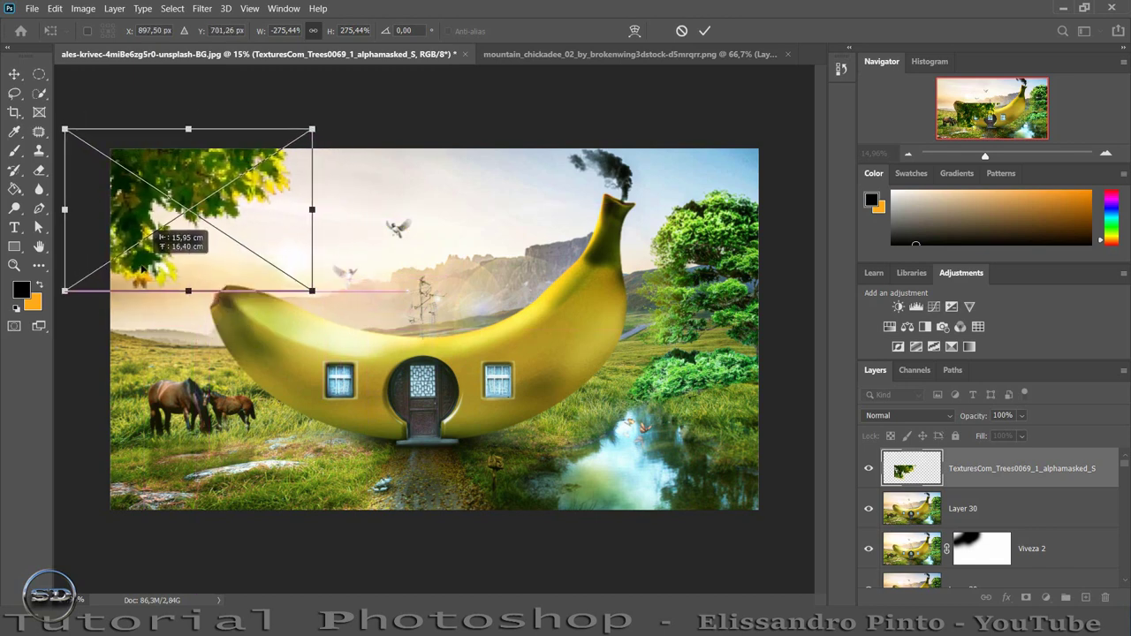
{"action": "left_click", "coordinate": [705, 31]}
{"action": "key", "text": "b"}
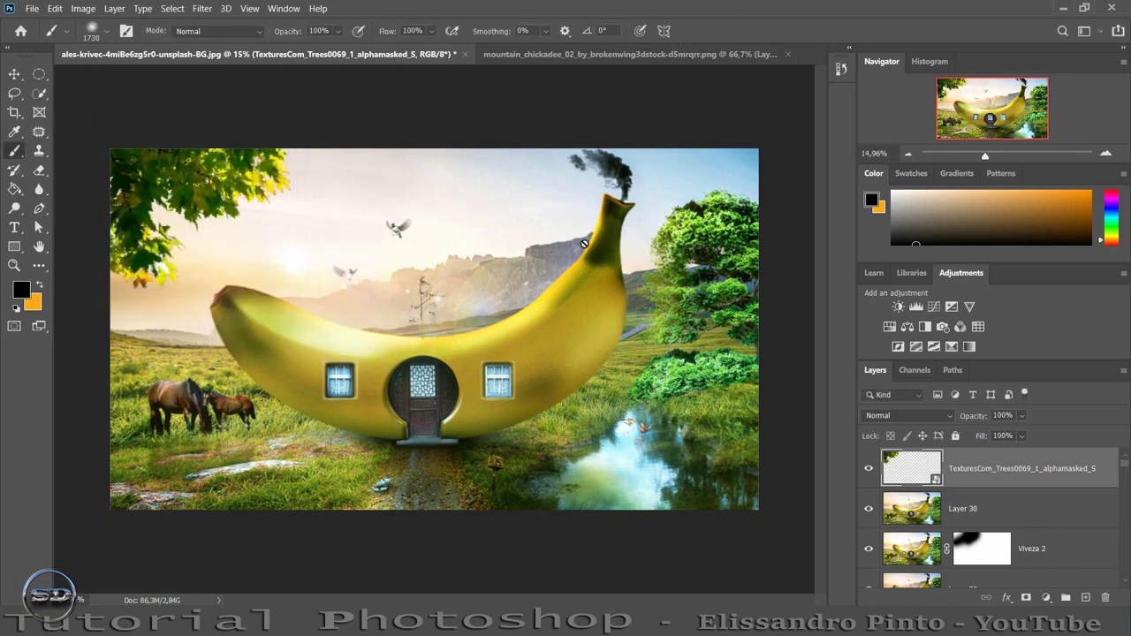